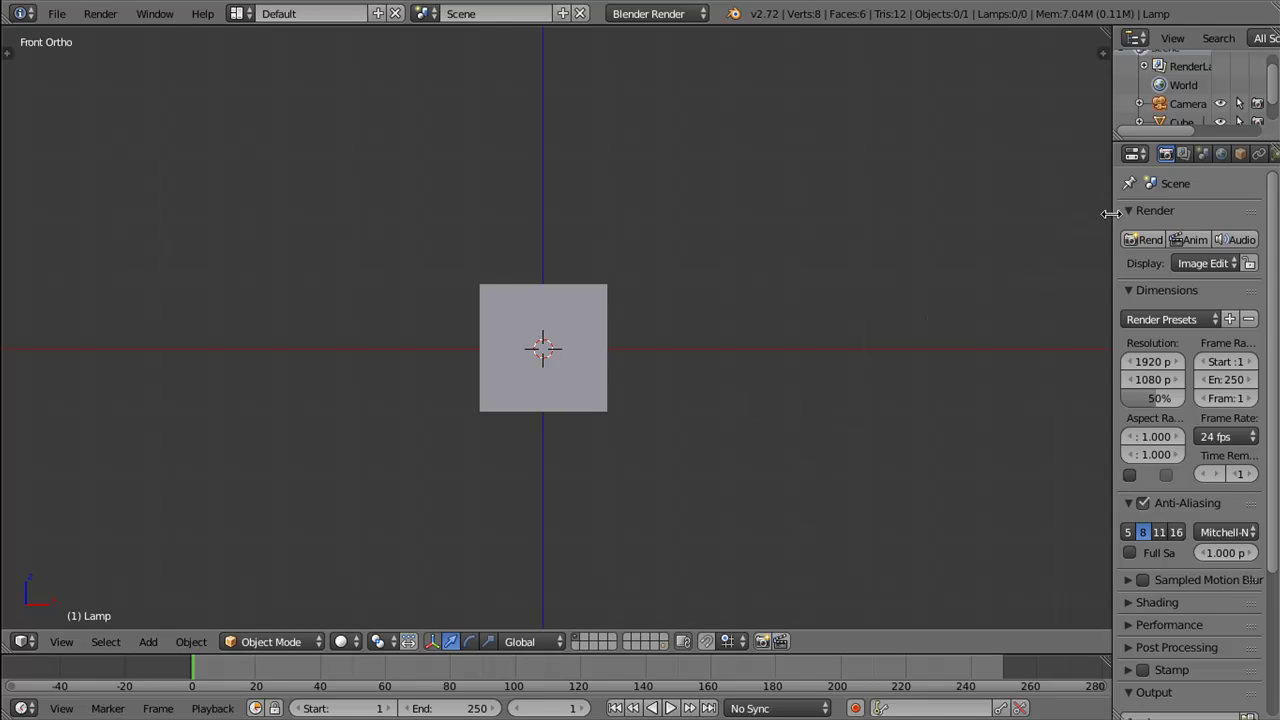
Step: Widen the Properties editor and show the Scene settings
{"action": "left_click_drag", "start_coordinate": [1113, 217], "coordinate": [1061, 217]}
{"action": "left_click", "coordinate": [1150, 155]}
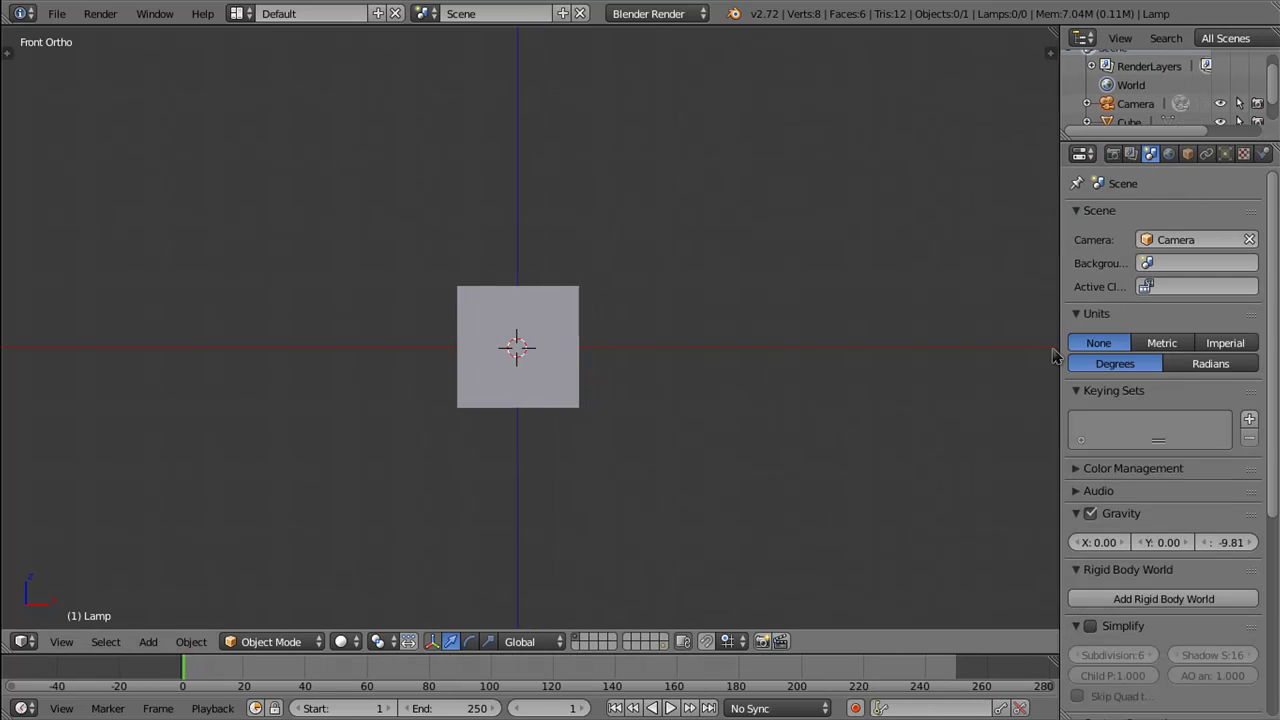
{"action": "left_click", "coordinate": [1131, 155]}
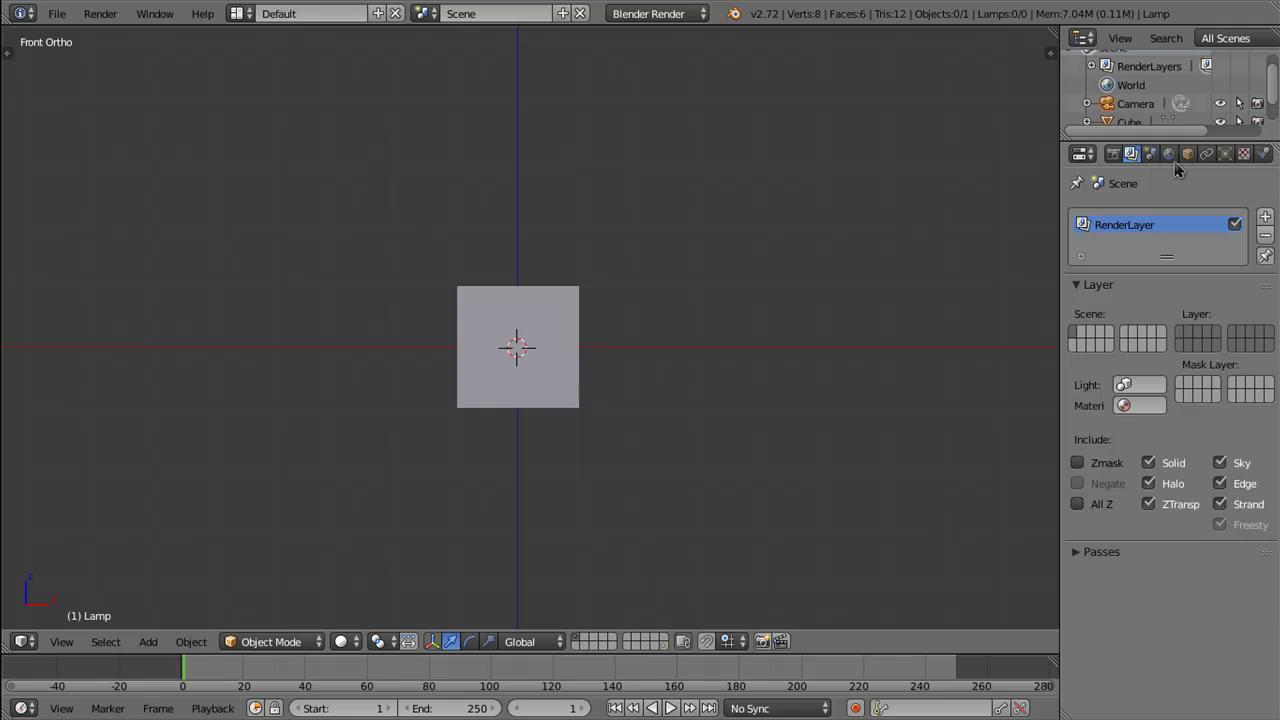
{"action": "left_click", "coordinate": [1151, 158]}
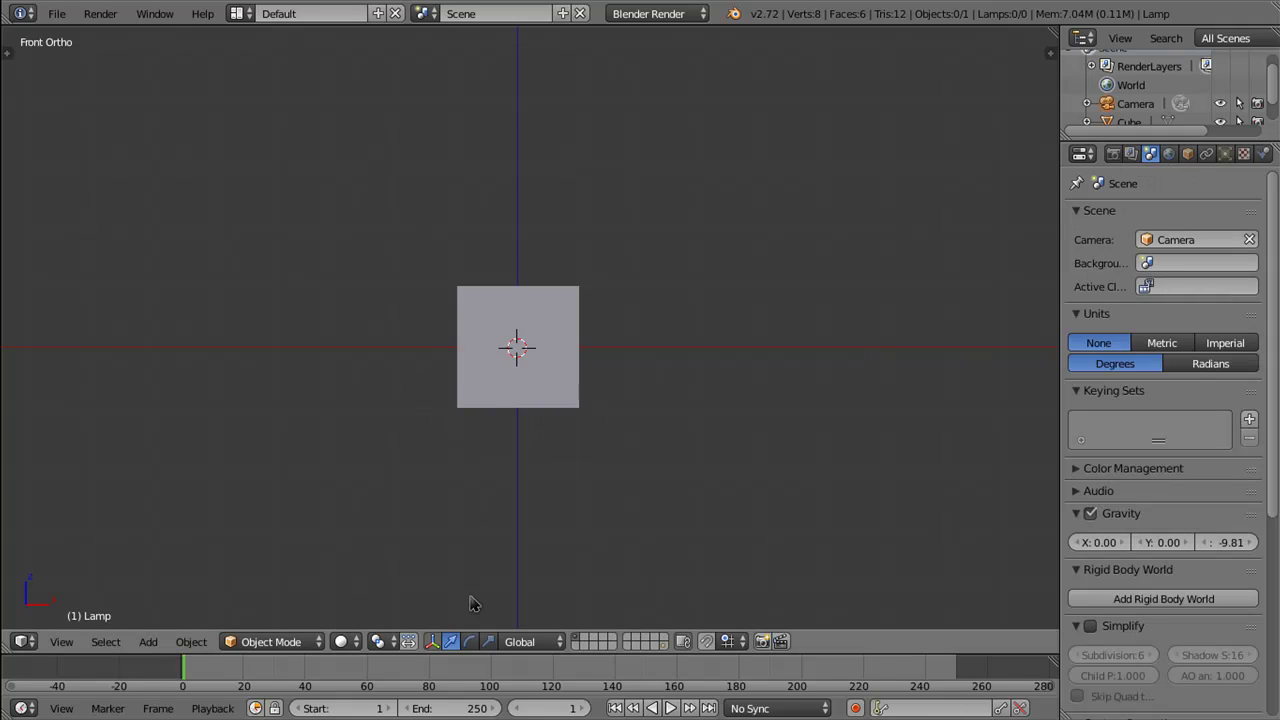
Step: Toggle the transform manipulator off and back on, then select the default cube
{"action": "left_click", "coordinate": [433, 641]}
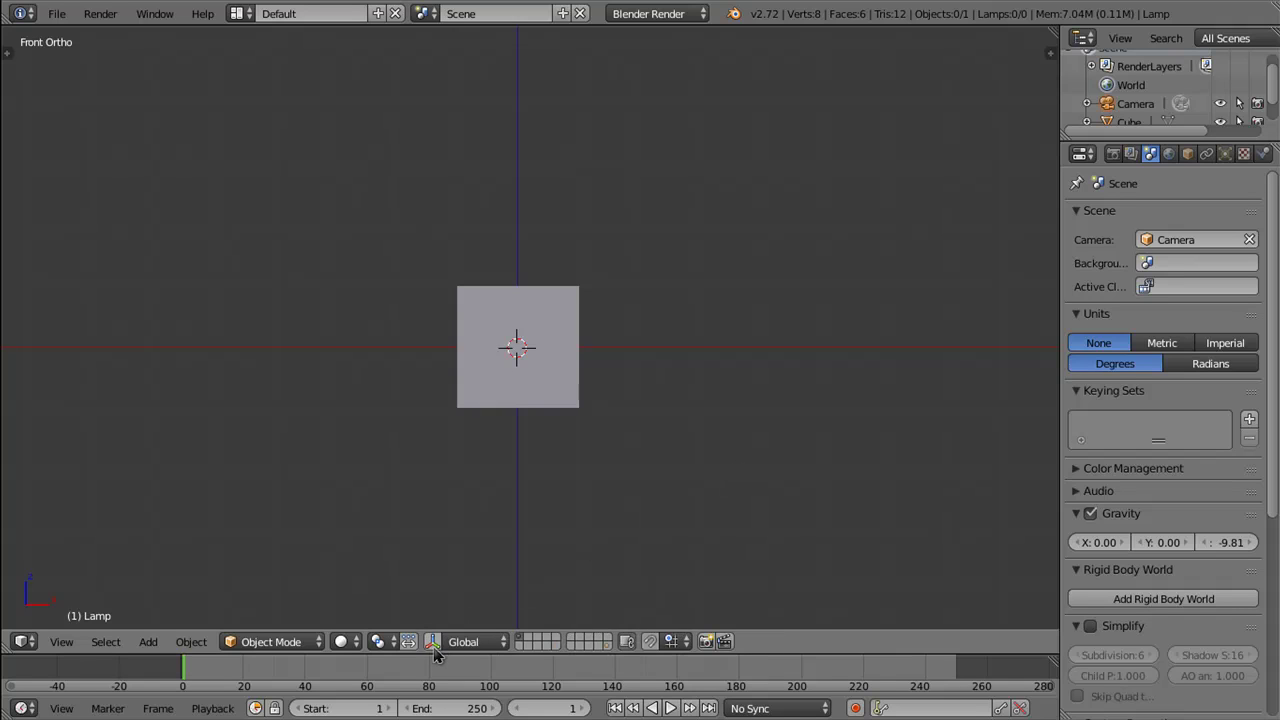
{"action": "left_click", "coordinate": [433, 641]}
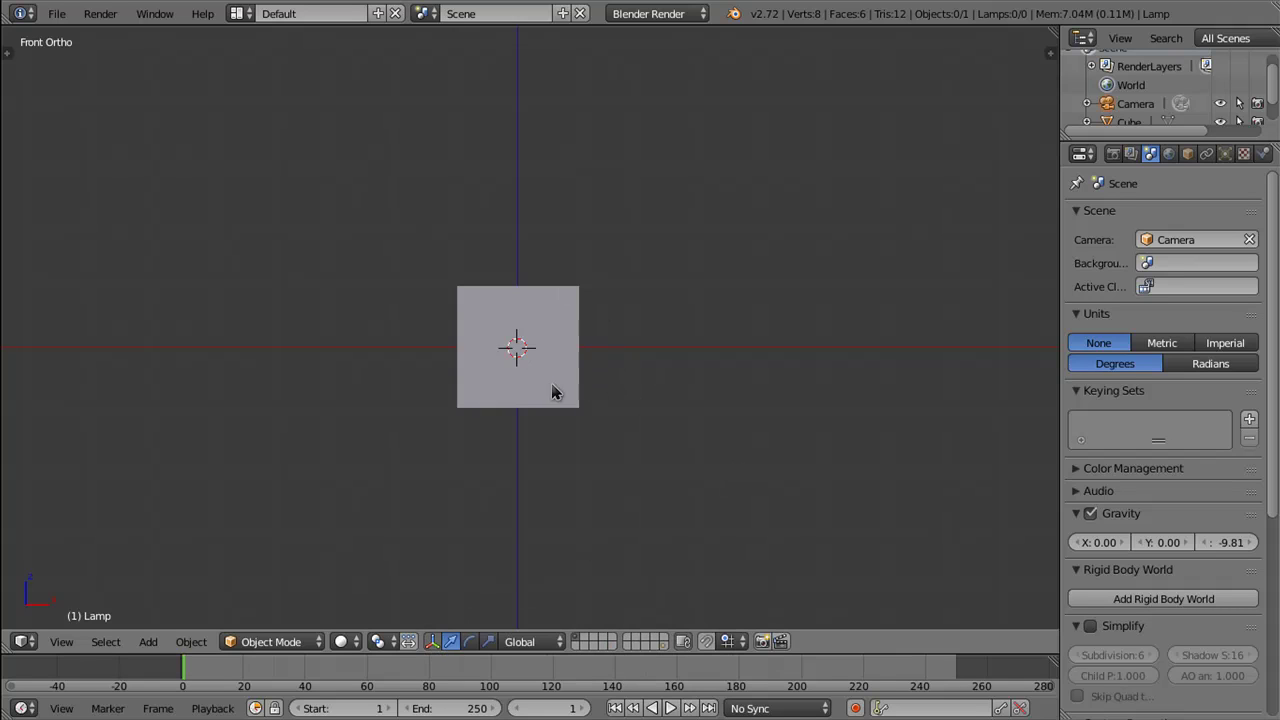
{"action": "right_click", "coordinate": [568, 385]}
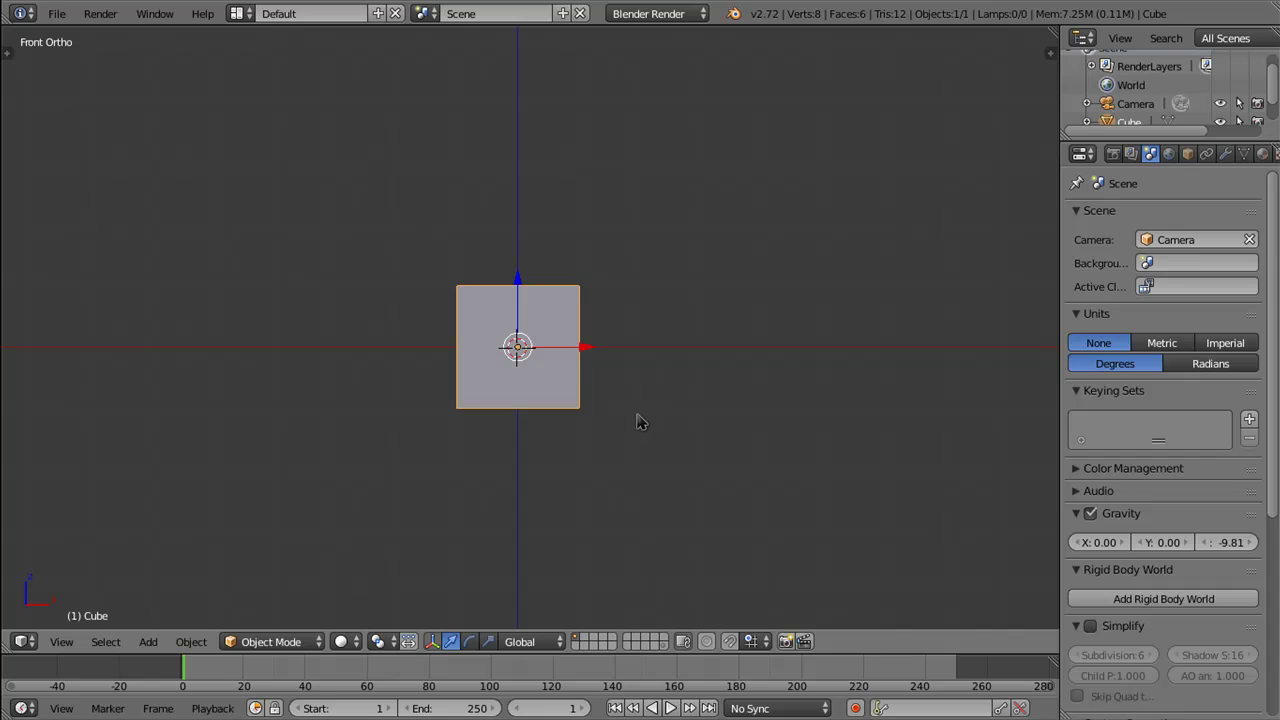
Step: Set the scene units to Metric and raise the cube 1 m so its bottom rests on the ground line
{"action": "scroll", "scroll_direction": "up", "scroll_amount": 3}
{"action": "scroll", "scroll_direction": "down", "scroll_amount": 3}
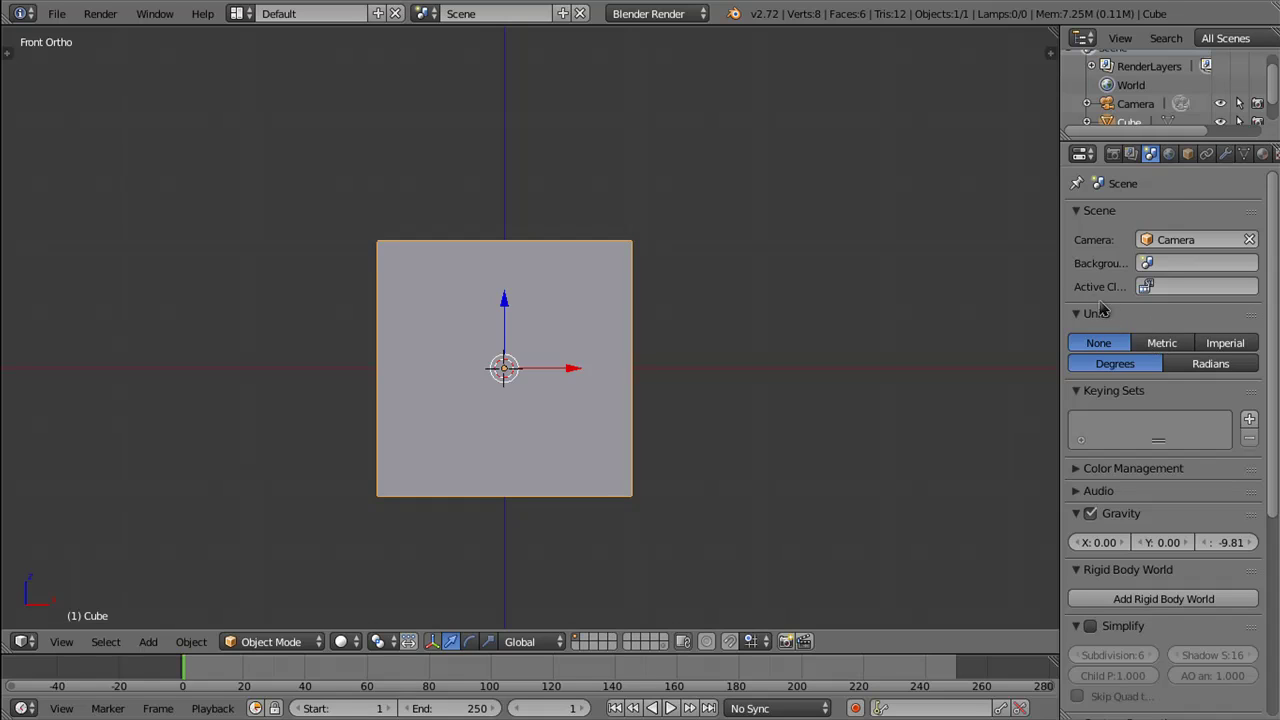
{"action": "left_click", "coordinate": [1075, 314]}
{"action": "left_click", "coordinate": [1075, 314]}
{"action": "left_click", "coordinate": [1163, 344]}
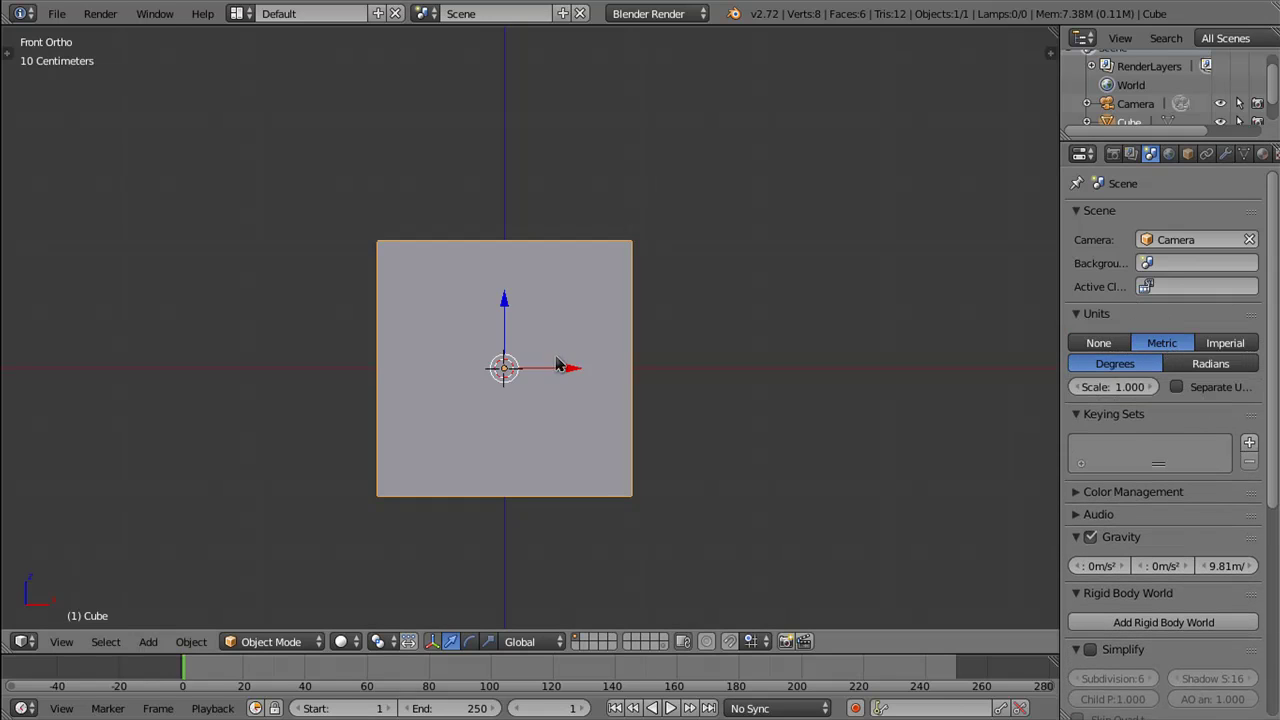
{"action": "left_click_drag", "start_coordinate": [504, 309], "coordinate": [496, 186]}
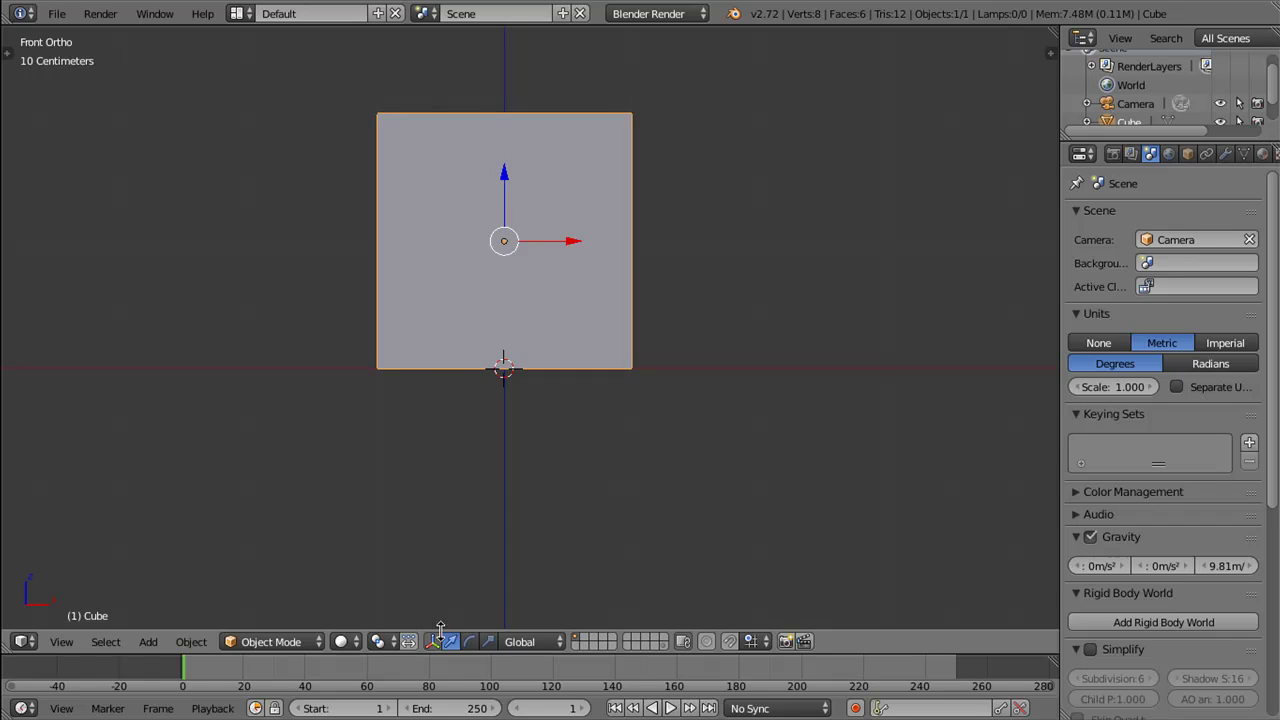
Step: Enable the scale handles and shrink the cube vertically to about 0.84 of its height
{"action": "left_click", "coordinate": [488, 641]}
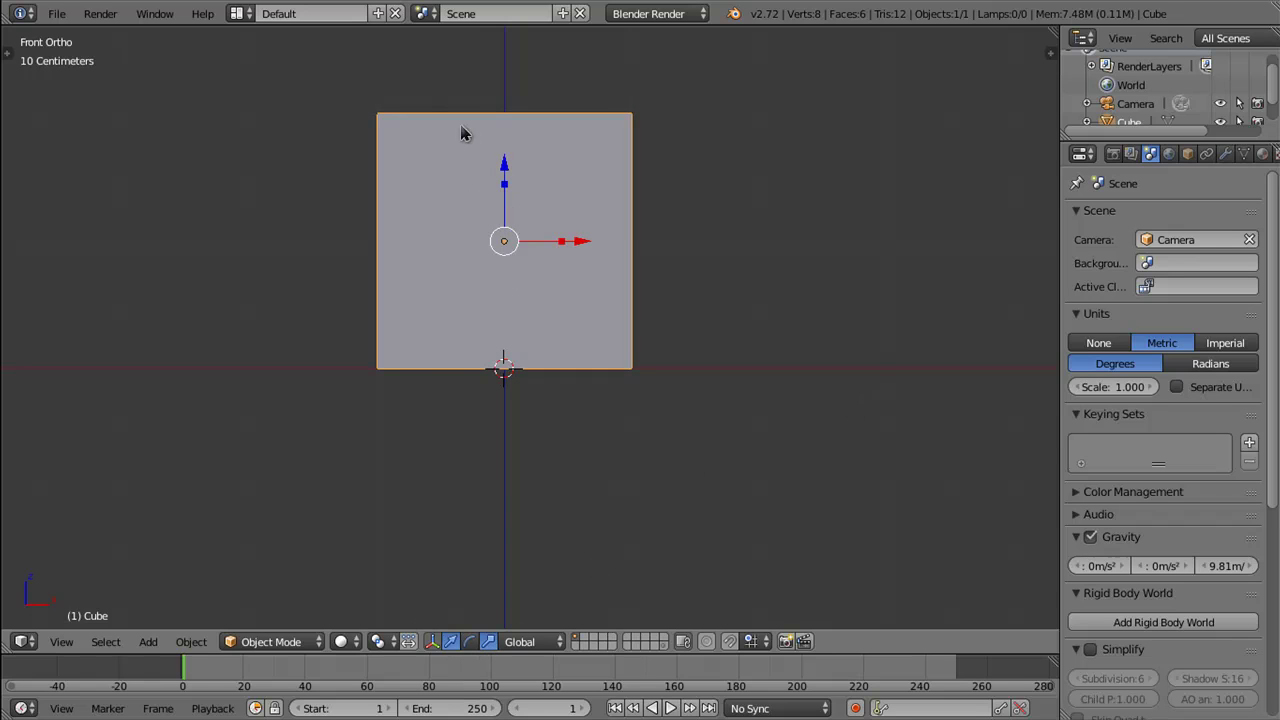
{"action": "left_click_drag", "start_coordinate": [504, 183], "coordinate": [517, 189]}
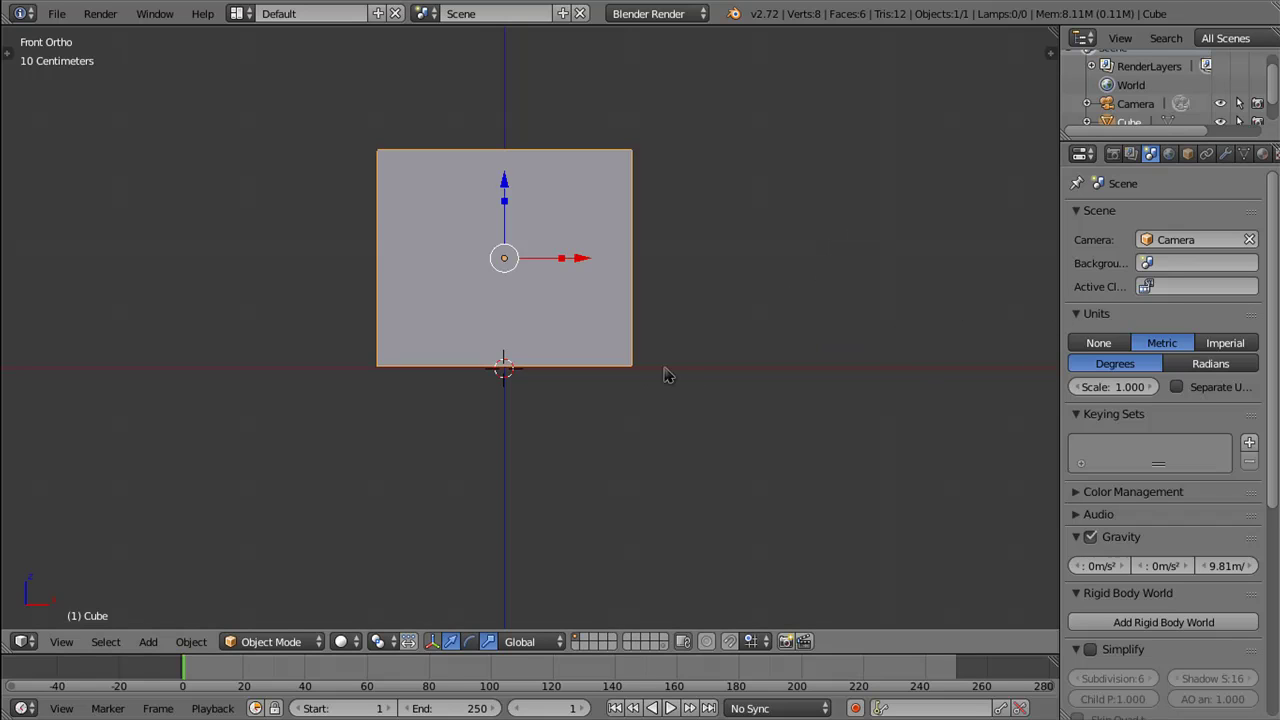
Step: Enter Edit Mode and scale the cube's mesh narrower along X
{"action": "key", "text": "Tab"}
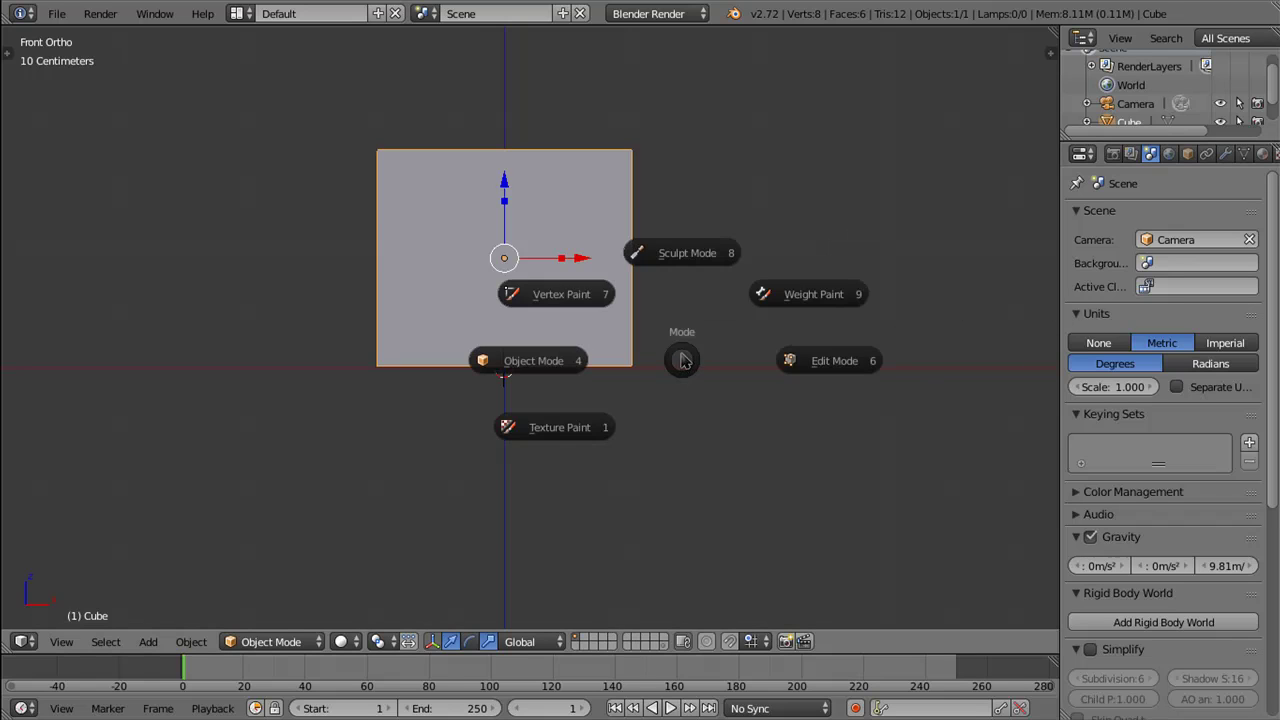
{"action": "left_click", "coordinate": [812, 362]}
{"action": "scroll", "scroll_direction": "up", "scroll_amount": 3}
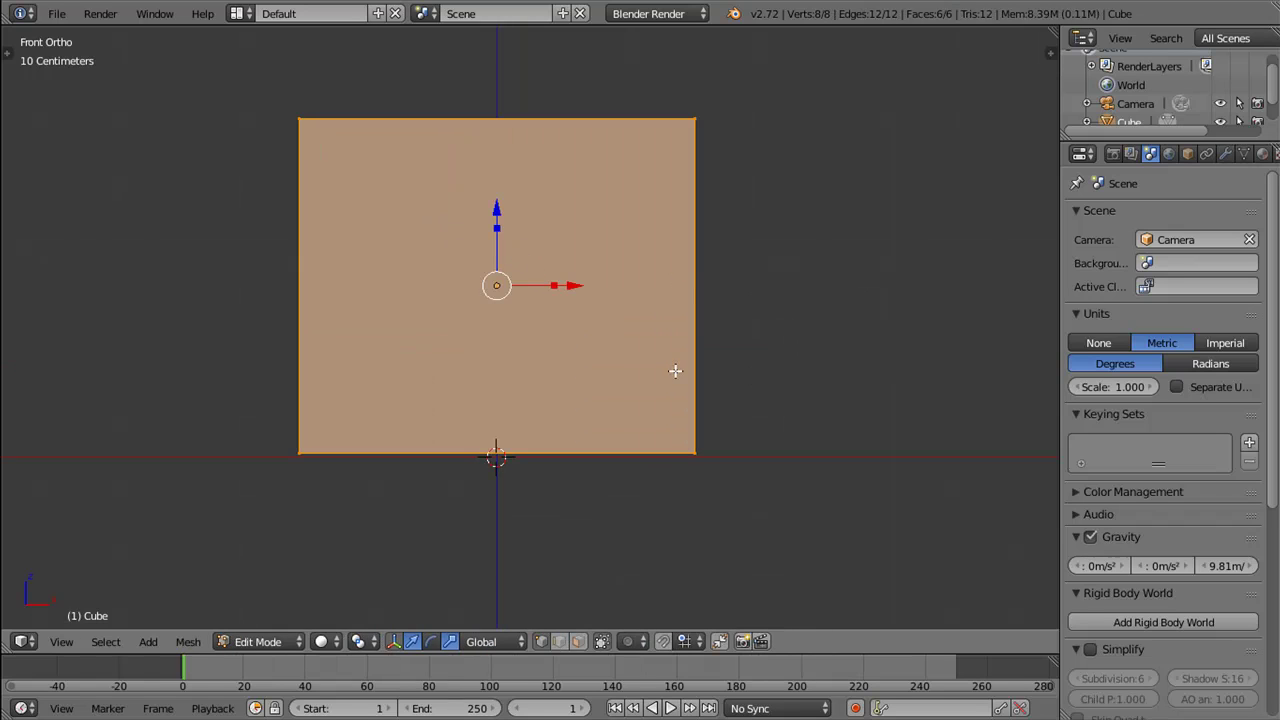
{"action": "left_click_drag", "start_coordinate": [497, 207], "coordinate": [497, 211]}
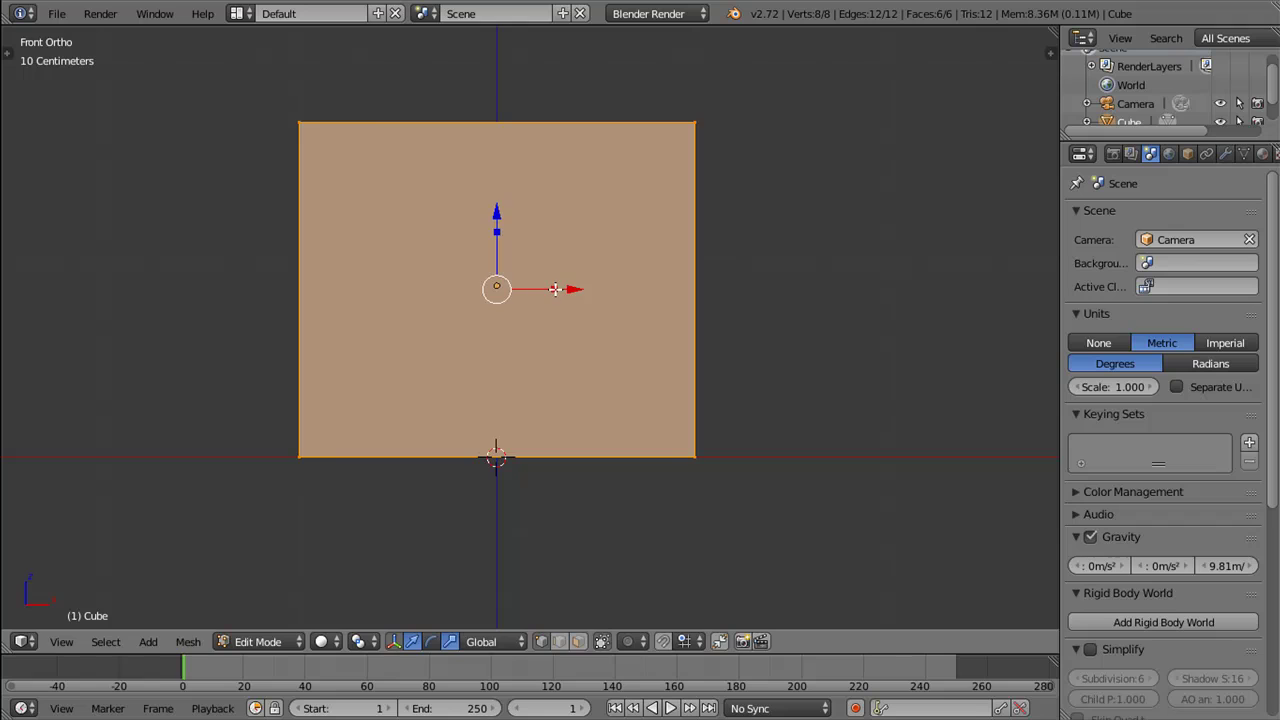
{"action": "key", "text": "s"}
{"action": "key", "text": "x"}
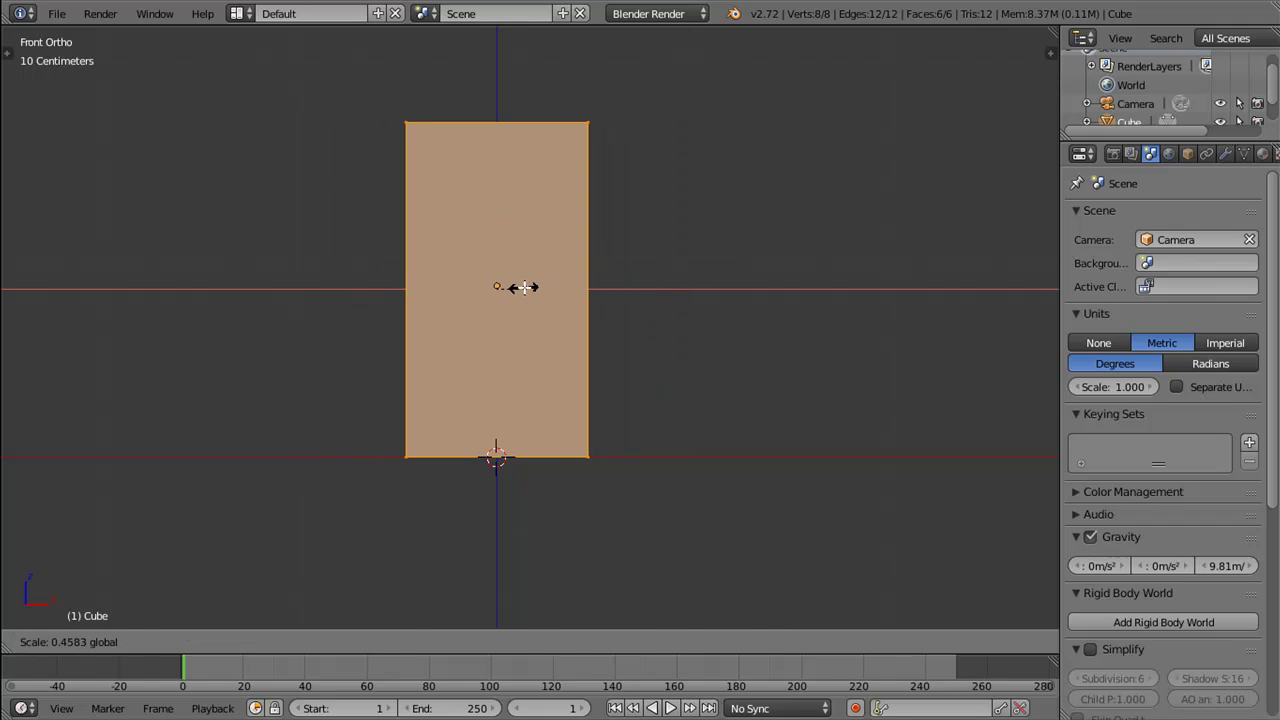
{"action": "left_click", "coordinate": [524, 287]}
Step: Thin the block's depth along Y, checking it from the right side and front views
{"action": "left_click_drag", "start_coordinate": [628, 334], "coordinate": [555, 291]}
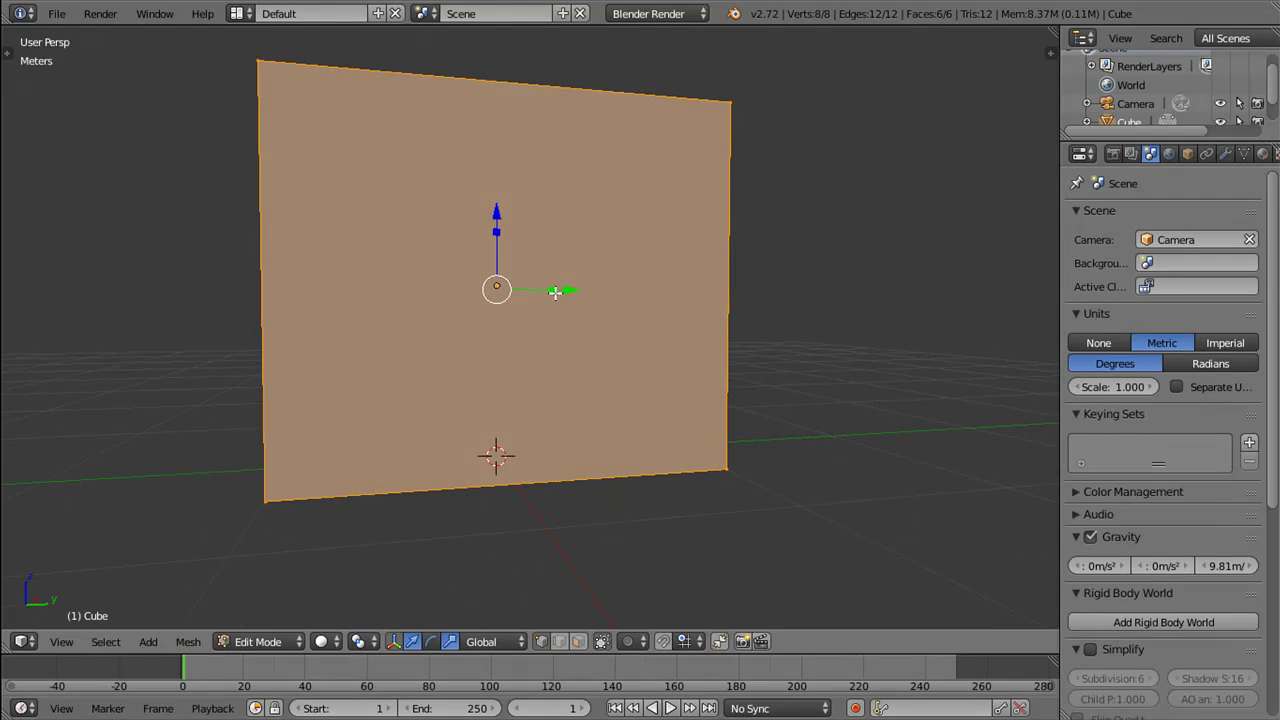
{"action": "key", "text": "s"}
{"action": "key", "text": "y"}
{"action": "left_click", "coordinate": [555, 316]}
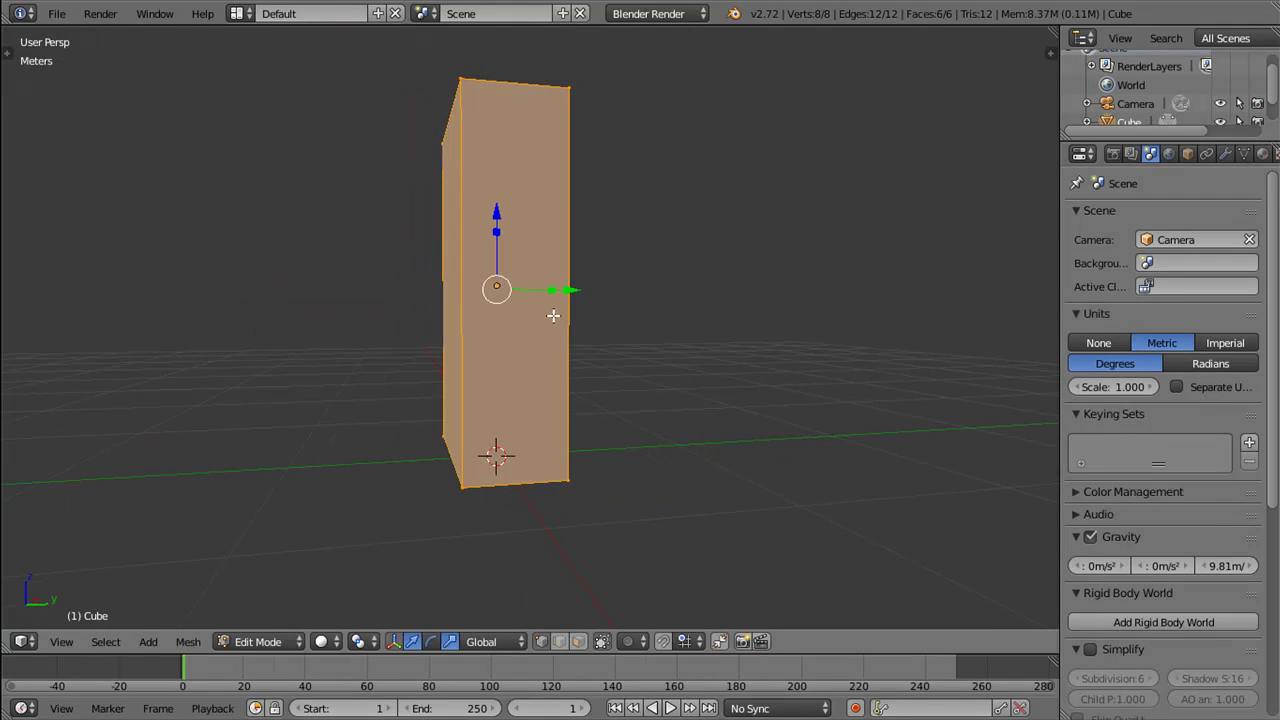
{"action": "key", "text": "KP_3"}
{"action": "key", "text": "s"}
{"action": "key", "text": "y"}
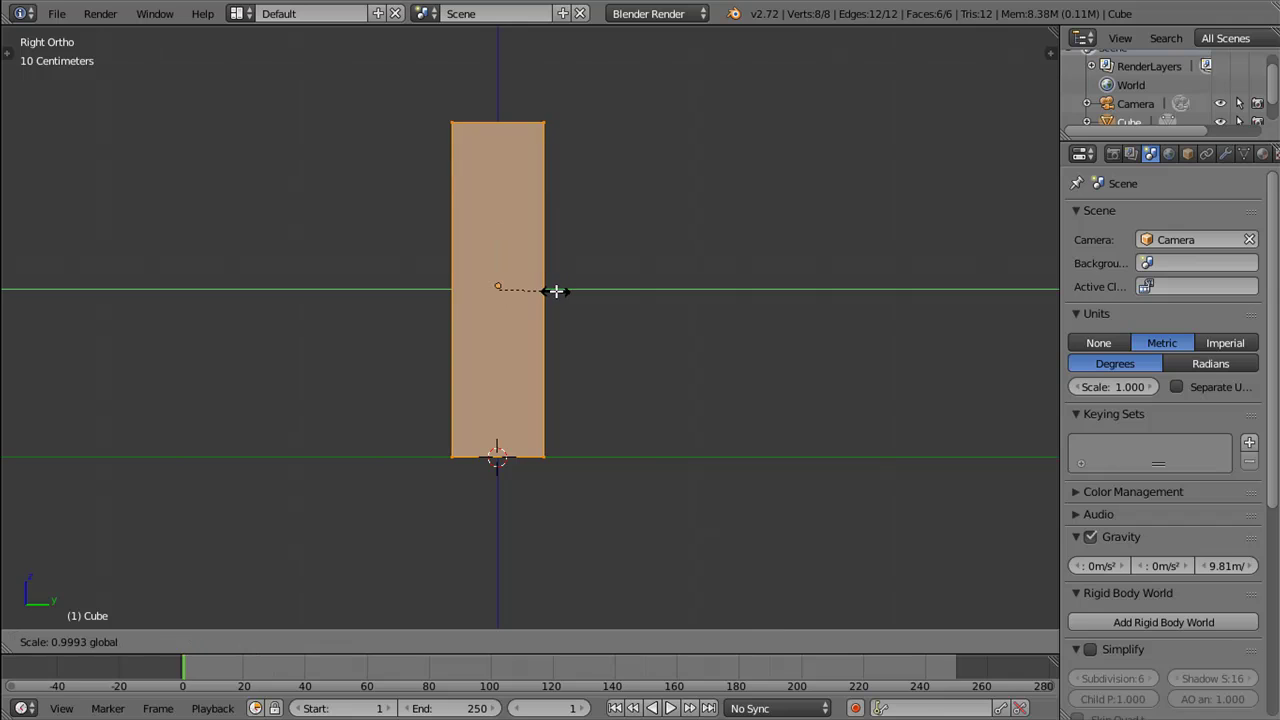
{"action": "left_click", "coordinate": [553, 290]}
{"action": "left_click_drag", "start_coordinate": [457, 346], "coordinate": [664, 357]}
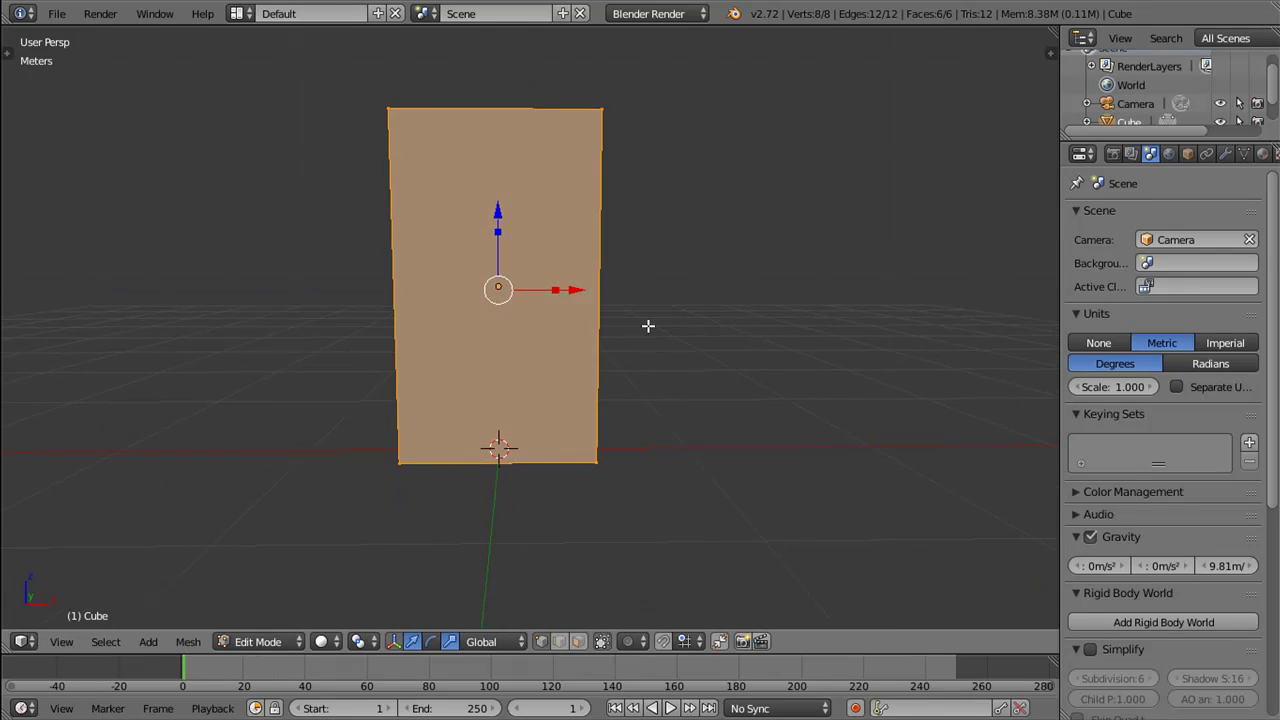
{"action": "key", "text": "KP_1"}
{"action": "scroll", "scroll_direction": "up", "scroll_amount": 3}
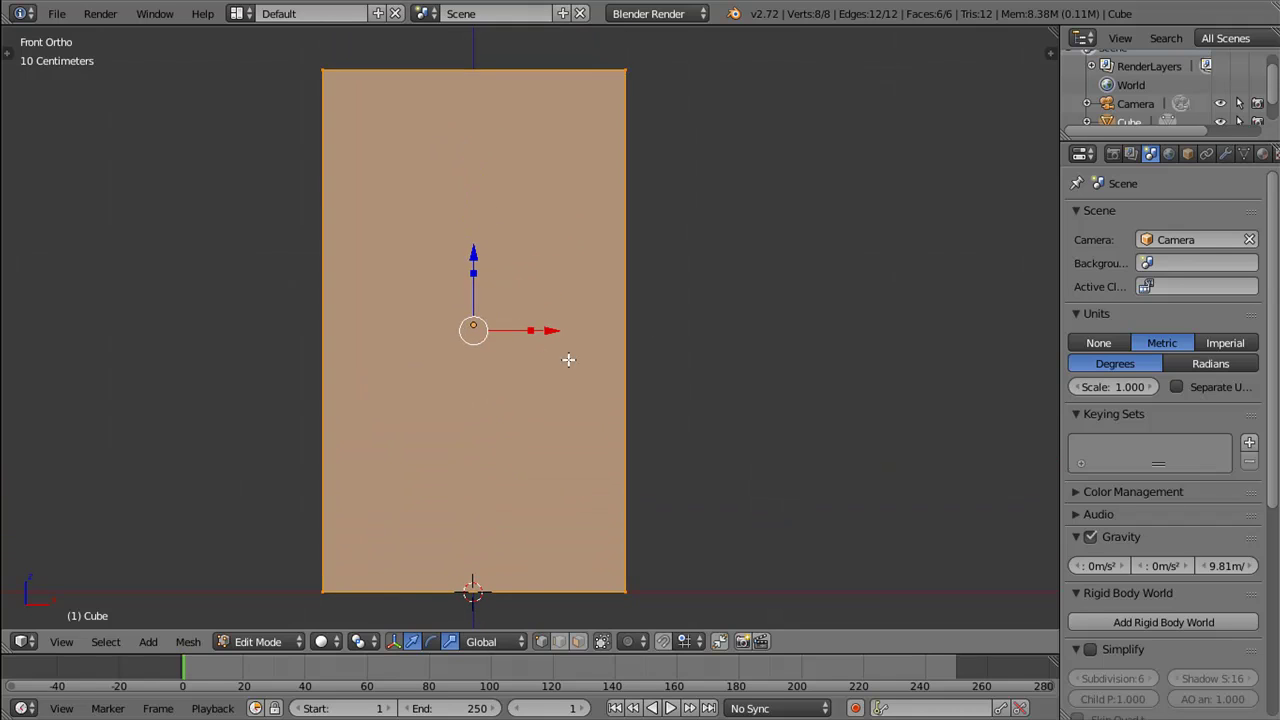
{"action": "scroll", "scroll_direction": "down", "scroll_amount": 3}
{"action": "scroll", "scroll_direction": "down", "scroll_amount": 3}
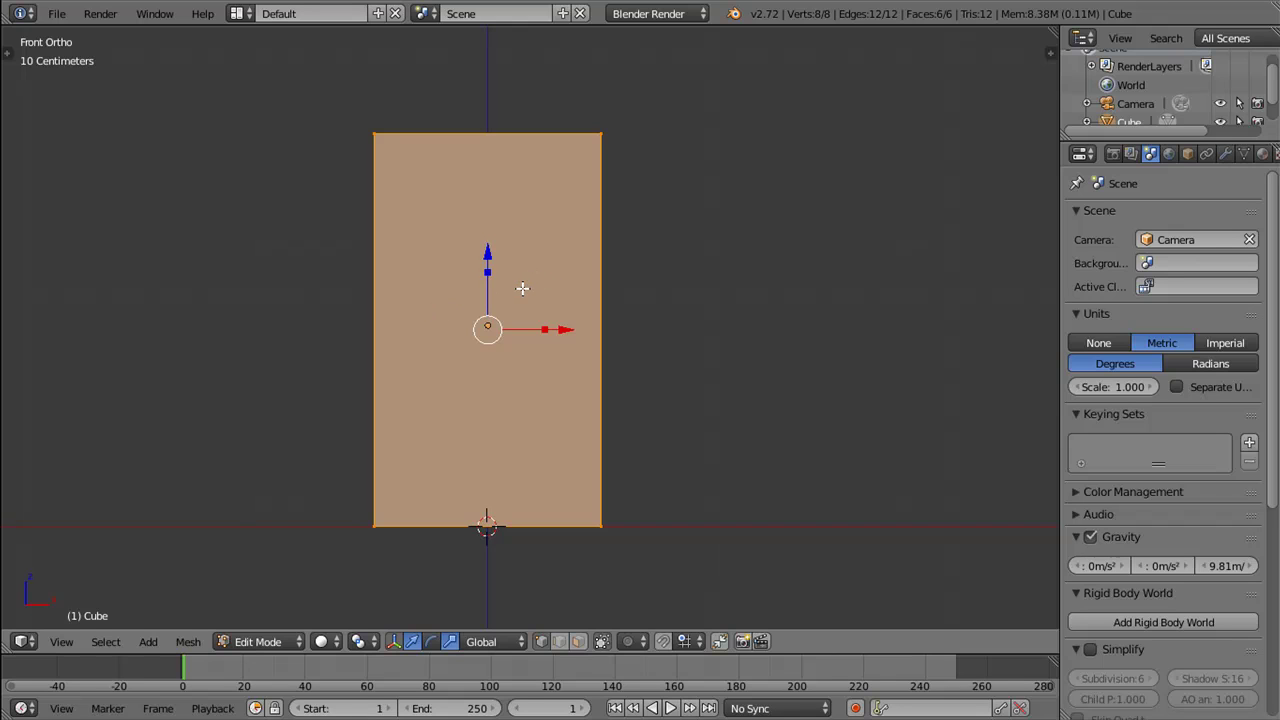
Step: Cut a vertical edge loop exactly through the block's centre
{"action": "key", "text": "ctrl+r"}
{"action": "left_click", "coordinate": [487, 137]}
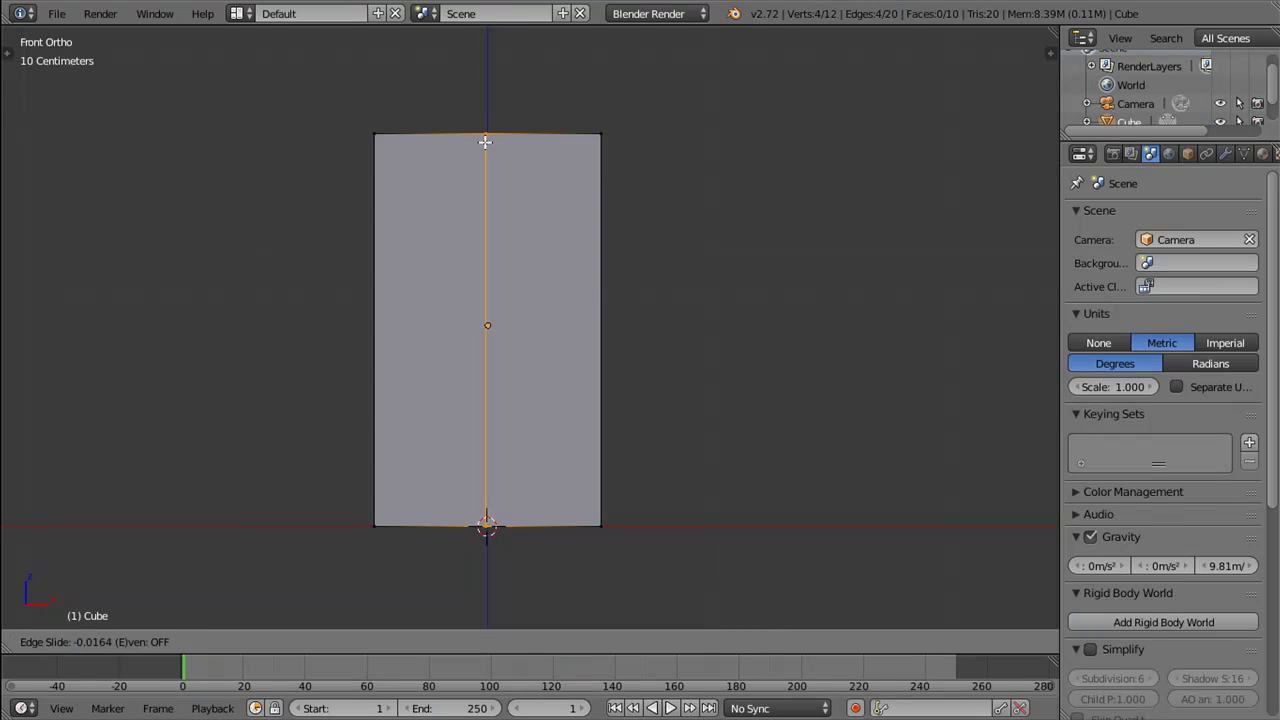
{"action": "right_click", "coordinate": [487, 136]}
Step: In wireframe, delete the left half's vertices, then bring up the Add Modifier list
{"action": "key", "text": "z"}
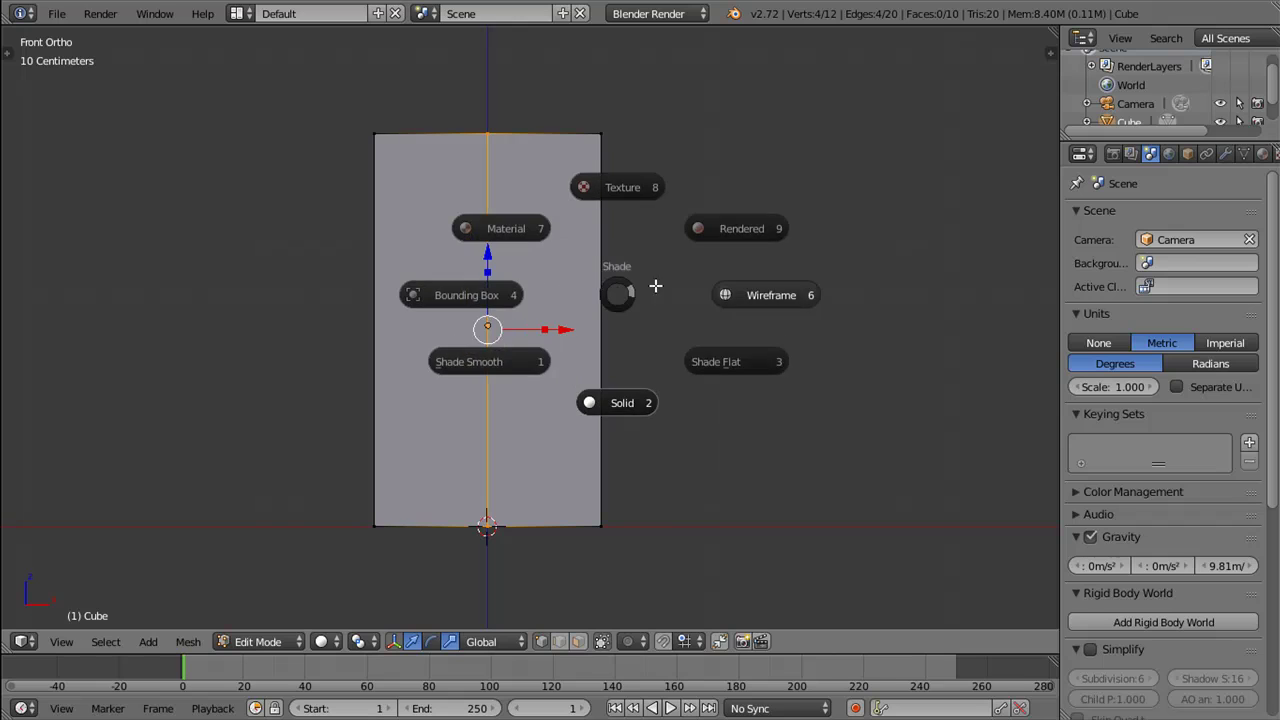
{"action": "left_click", "coordinate": [740, 296]}
{"action": "key", "text": "b"}
{"action": "left_click_drag", "start_coordinate": [340, 86], "coordinate": [415, 544]}
{"action": "key", "text": "x"}
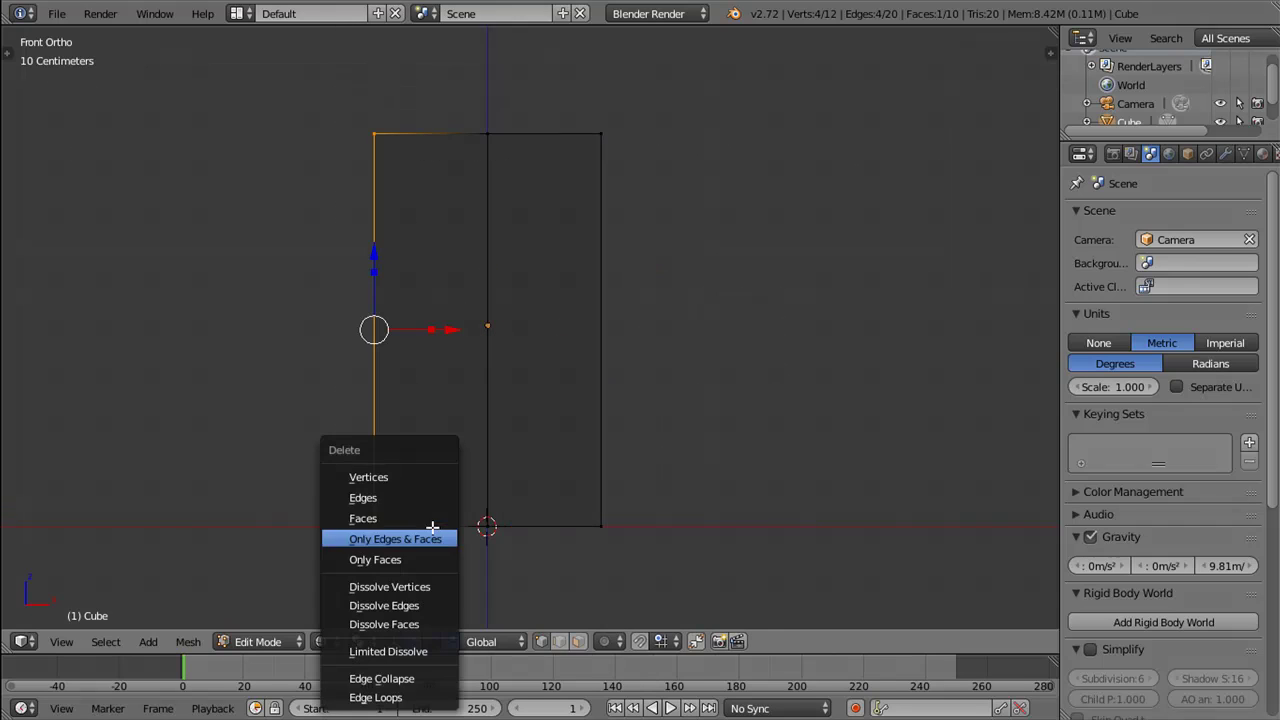
{"action": "left_click", "coordinate": [396, 483]}
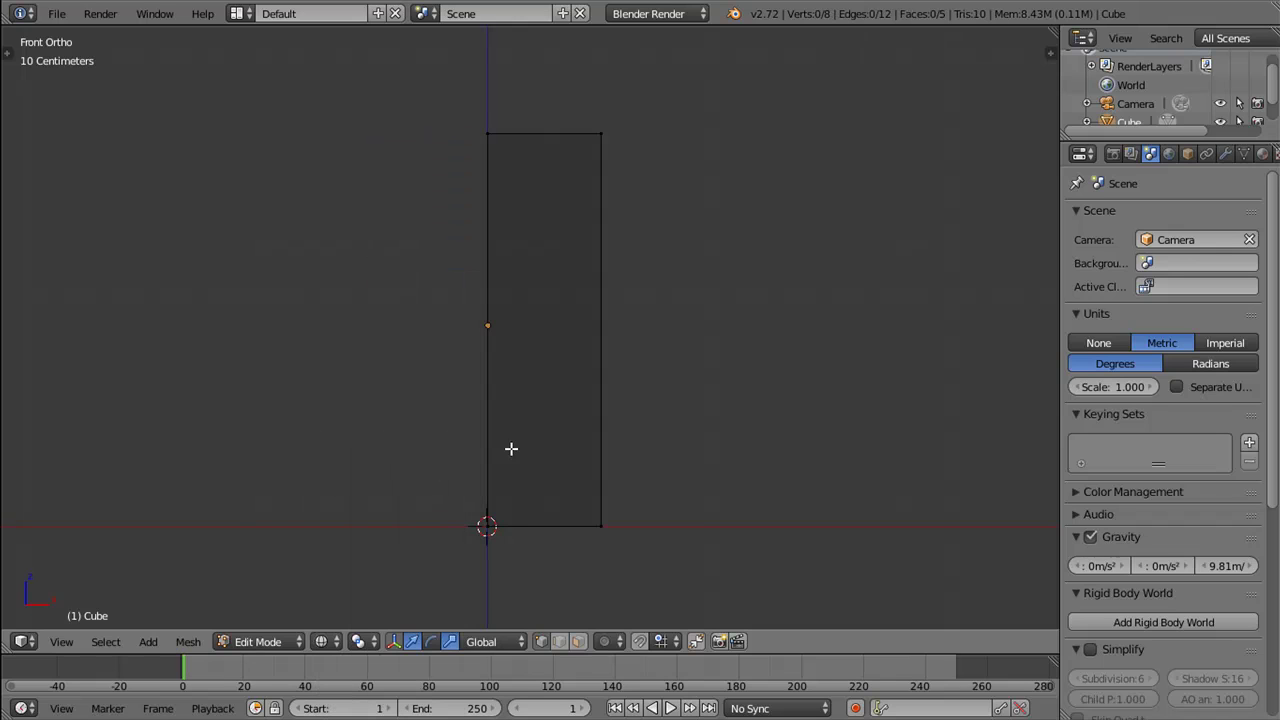
{"action": "left_click", "coordinate": [1225, 155]}
{"action": "left_click", "coordinate": [1145, 219]}
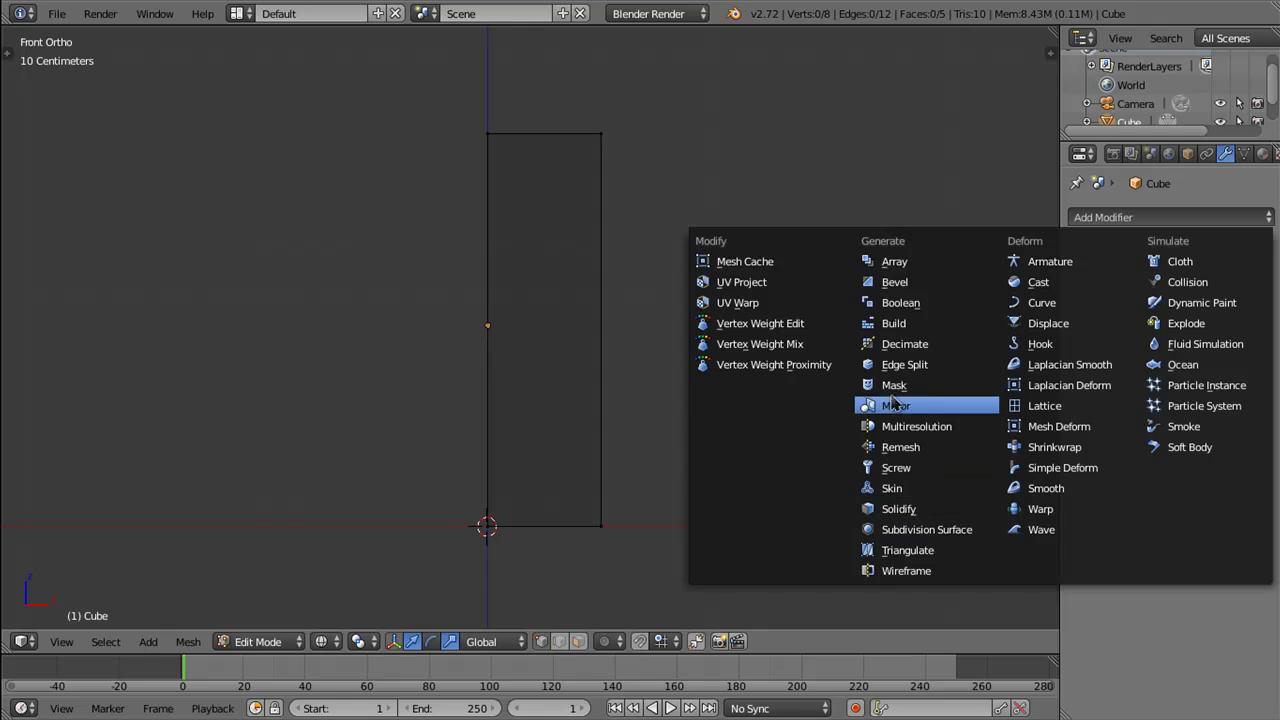
Step: Add a Mirror modifier with Clipping enabled and return to solid shading
{"action": "left_click", "coordinate": [893, 405]}
{"action": "left_click", "coordinate": [1134, 346]}
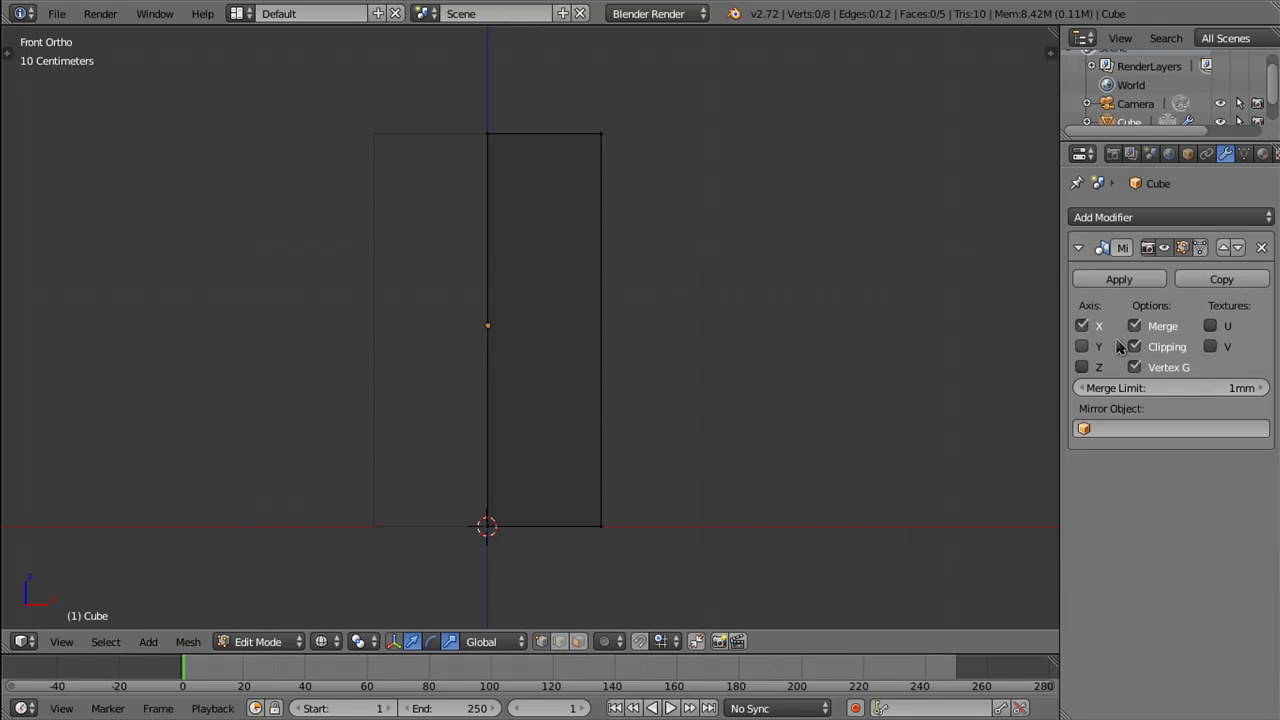
{"action": "key", "text": "z"}
{"action": "left_click", "coordinate": [629, 488]}
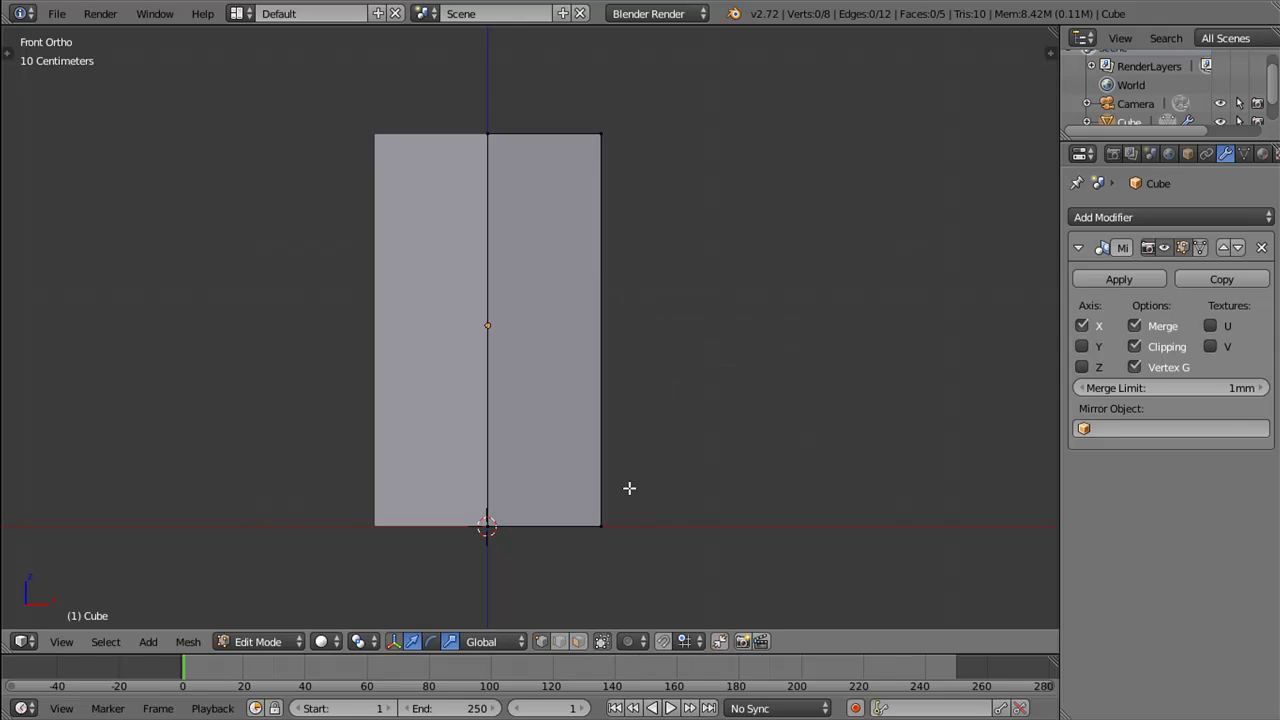
Step: Start a horizontal loop cut across the mirrored block
{"action": "scroll", "scroll_direction": "down", "scroll_amount": 3}
{"action": "scroll", "scroll_direction": "up", "scroll_amount": 3}
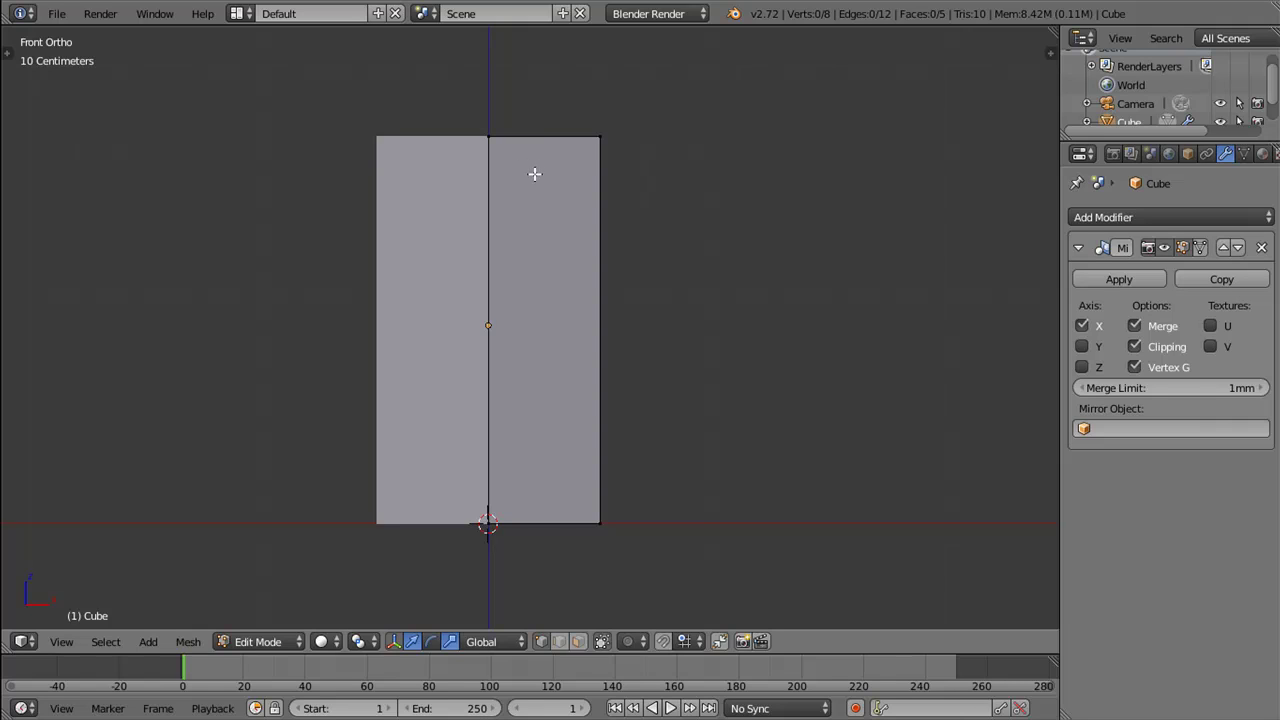
{"action": "key", "text": "ctrl+r"}
{"action": "left_click", "coordinate": [490, 201]}
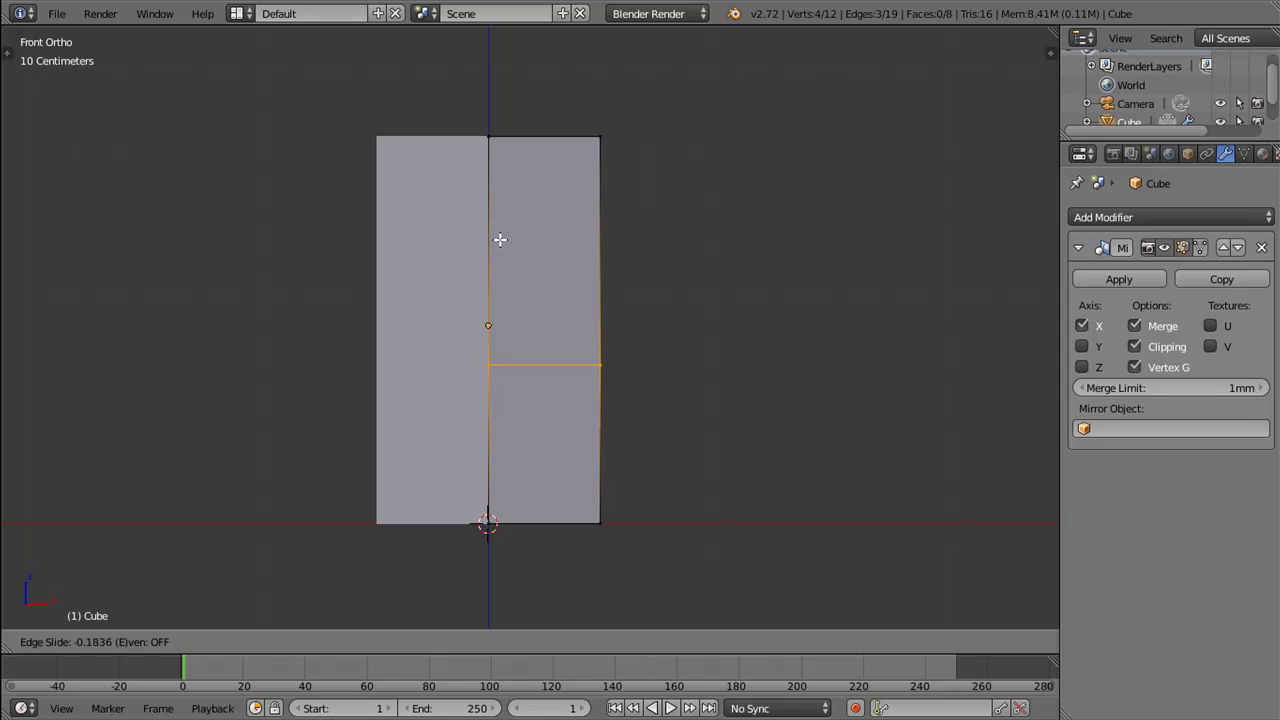
Step: Confirm the lower horizontal loop and add a second loop near the top
{"action": "left_click", "coordinate": [499, 240]}
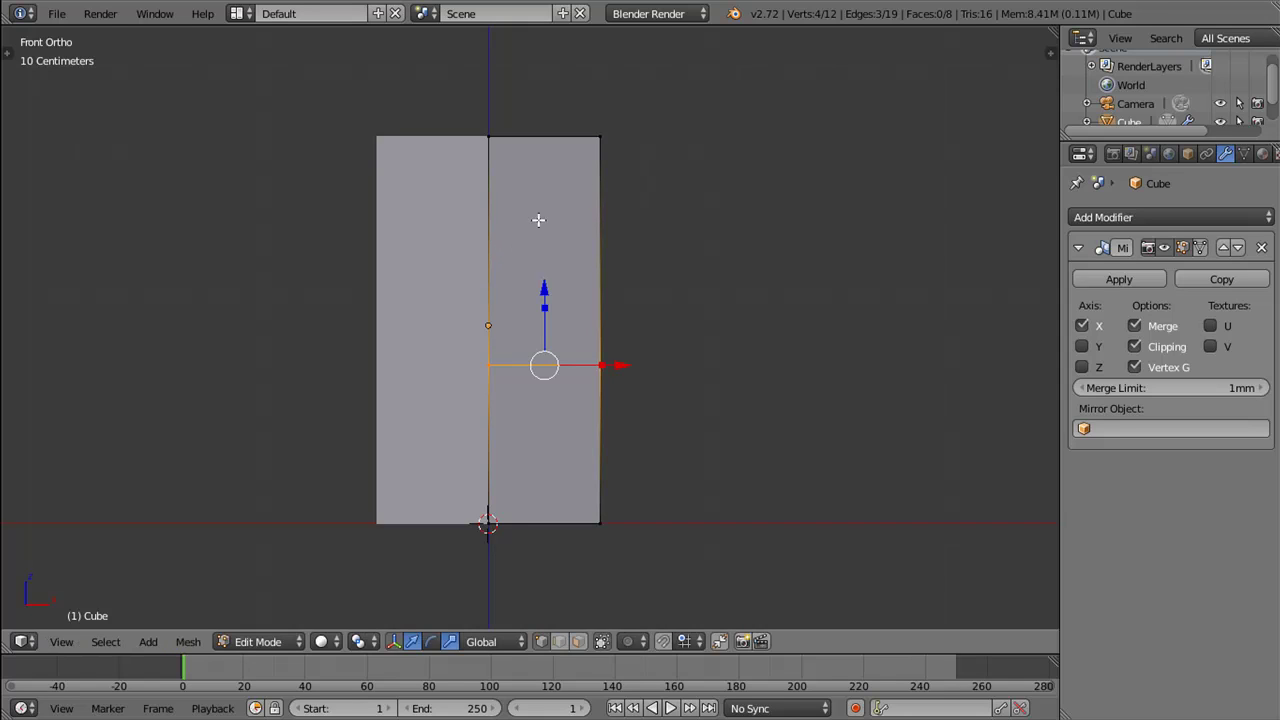
{"action": "key", "text": "ctrl+r"}
{"action": "left_click", "coordinate": [589, 192]}
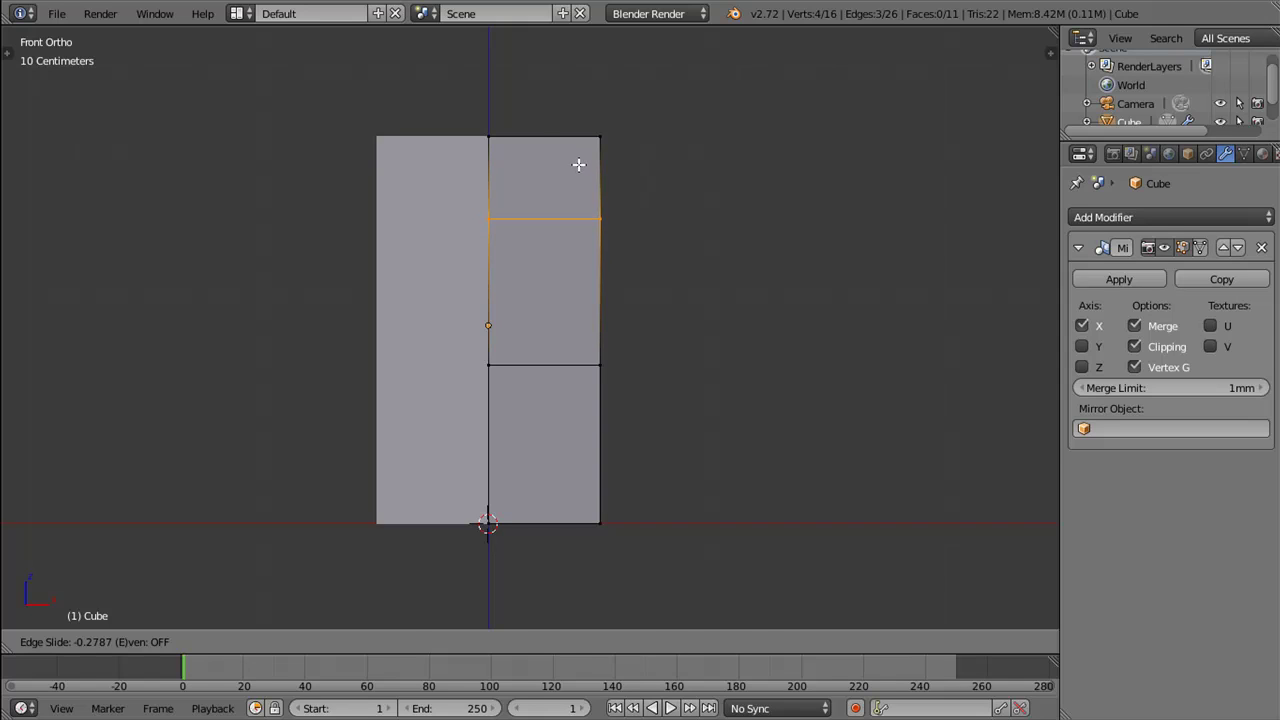
{"action": "left_click", "coordinate": [578, 164]}
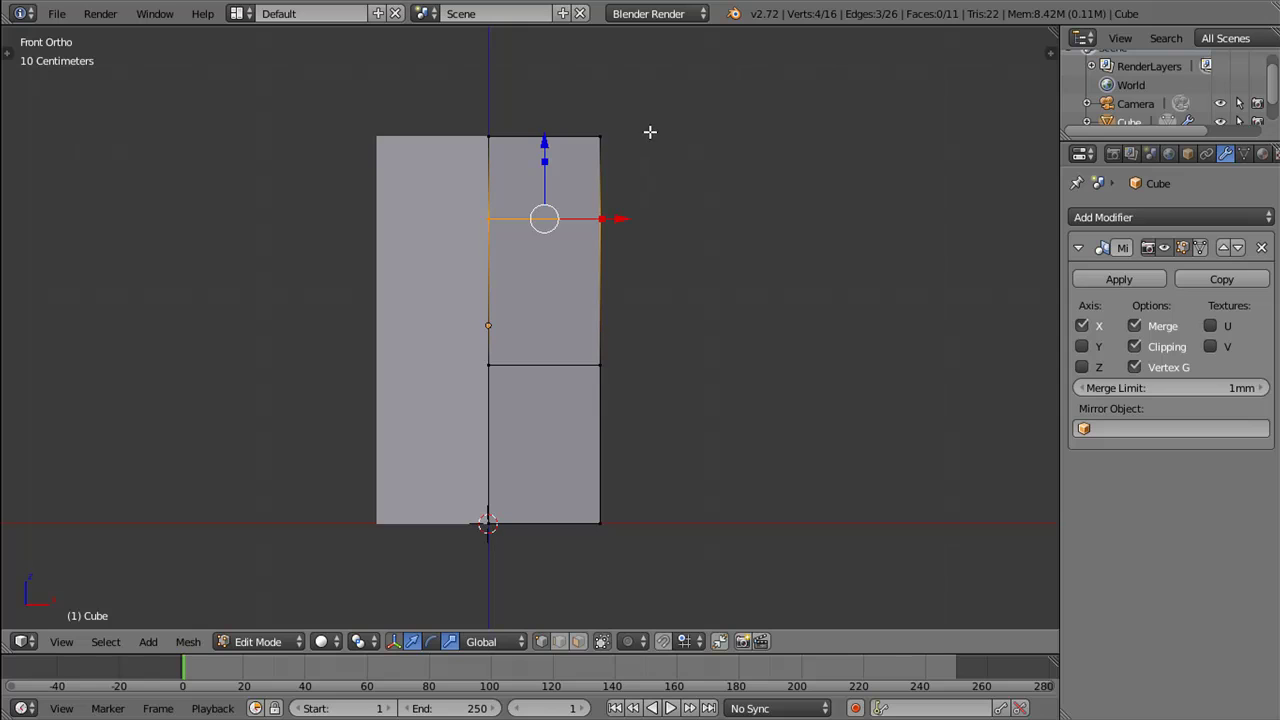
Step: Switch to wireframe and box-select the block's top edge
{"action": "key", "text": "z"}
{"action": "left_click", "coordinate": [768, 137]}
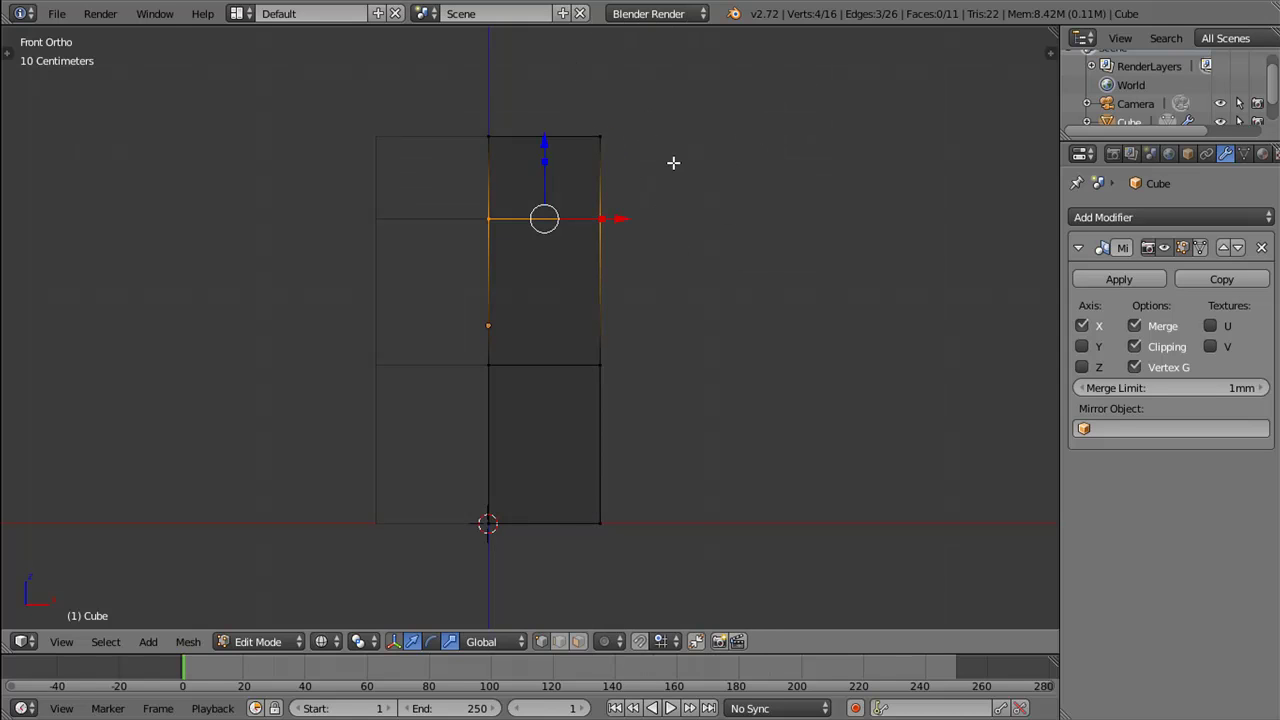
{"action": "key", "text": "a"}
{"action": "key", "text": "b"}
{"action": "left_click_drag", "start_coordinate": [458, 90], "coordinate": [683, 188]}
Step: Delete the top edge's vertices and move the right-side vertices inward to narrow the block
{"action": "key", "text": "x"}
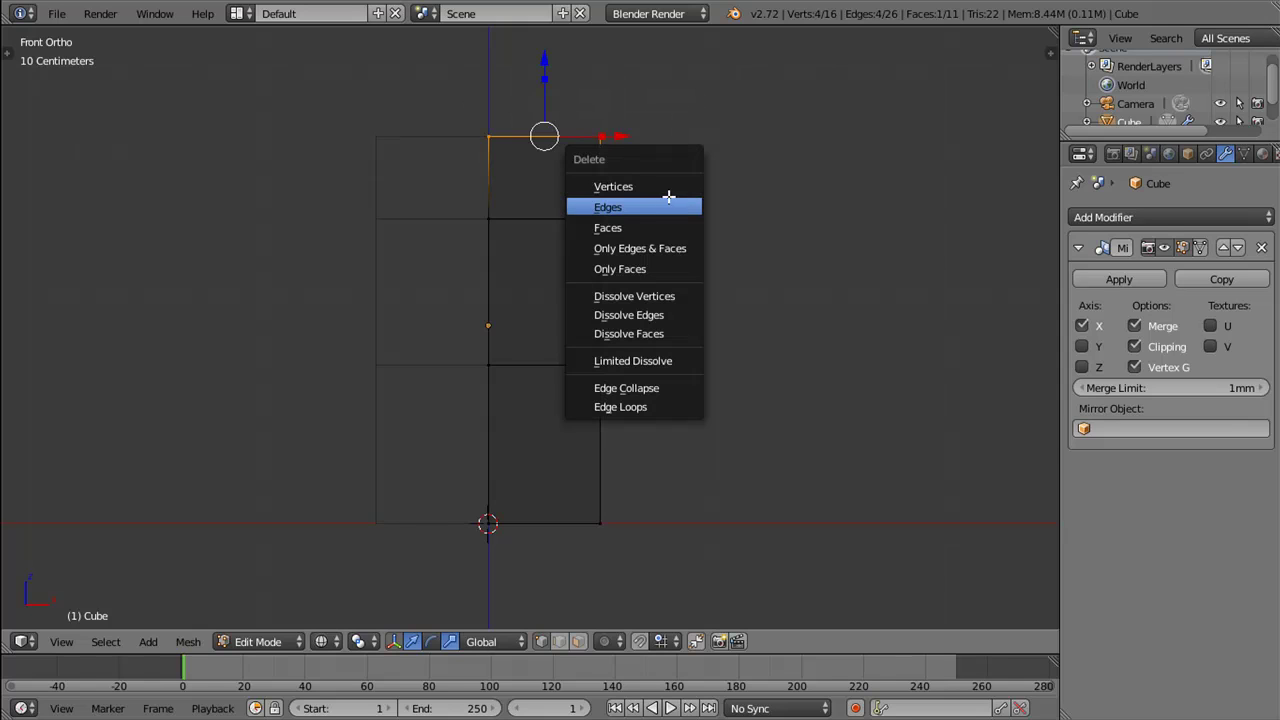
{"action": "left_click", "coordinate": [663, 190]}
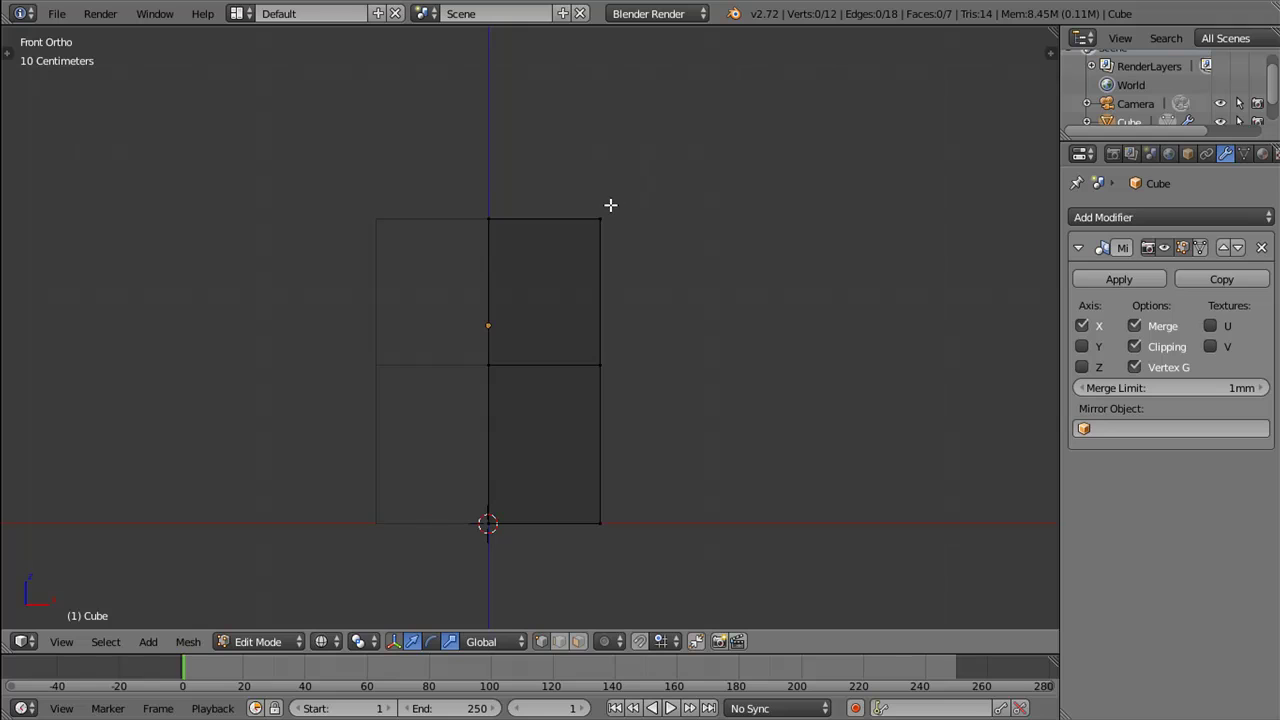
{"action": "key", "text": "a"}
{"action": "key", "text": "a"}
{"action": "key", "text": "b"}
{"action": "left_click_drag", "start_coordinate": [522, 150], "coordinate": [702, 594]}
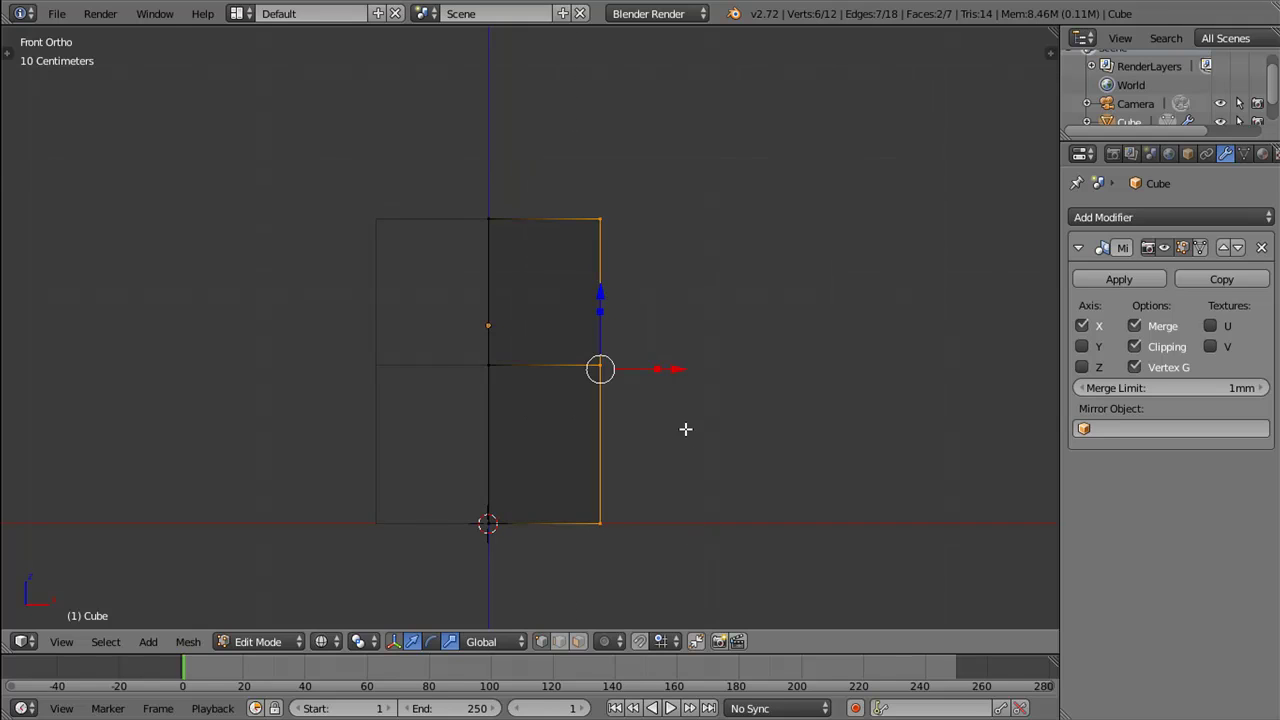
{"action": "left_click_drag", "start_coordinate": [677, 369], "coordinate": [655, 359]}
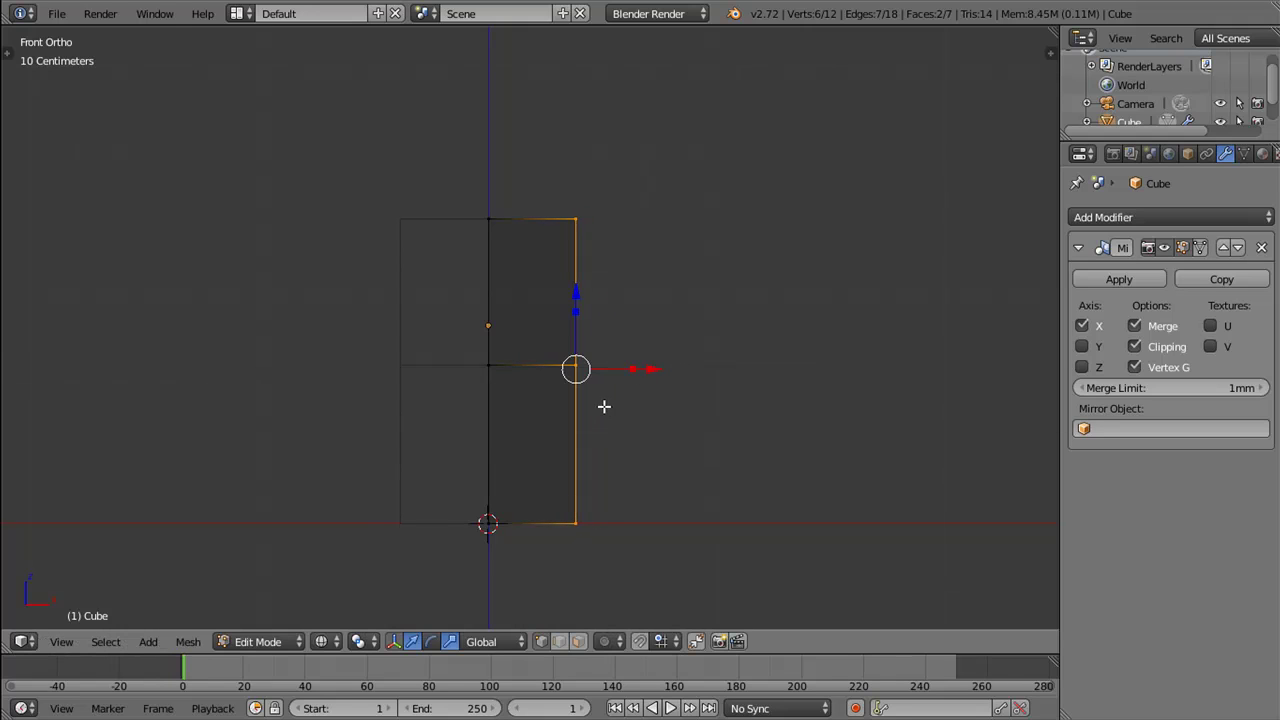
Step: Extrude the middle horizontal edge to separate upper and lower blocks with a gap
{"action": "right_click", "coordinate": [531, 366]}
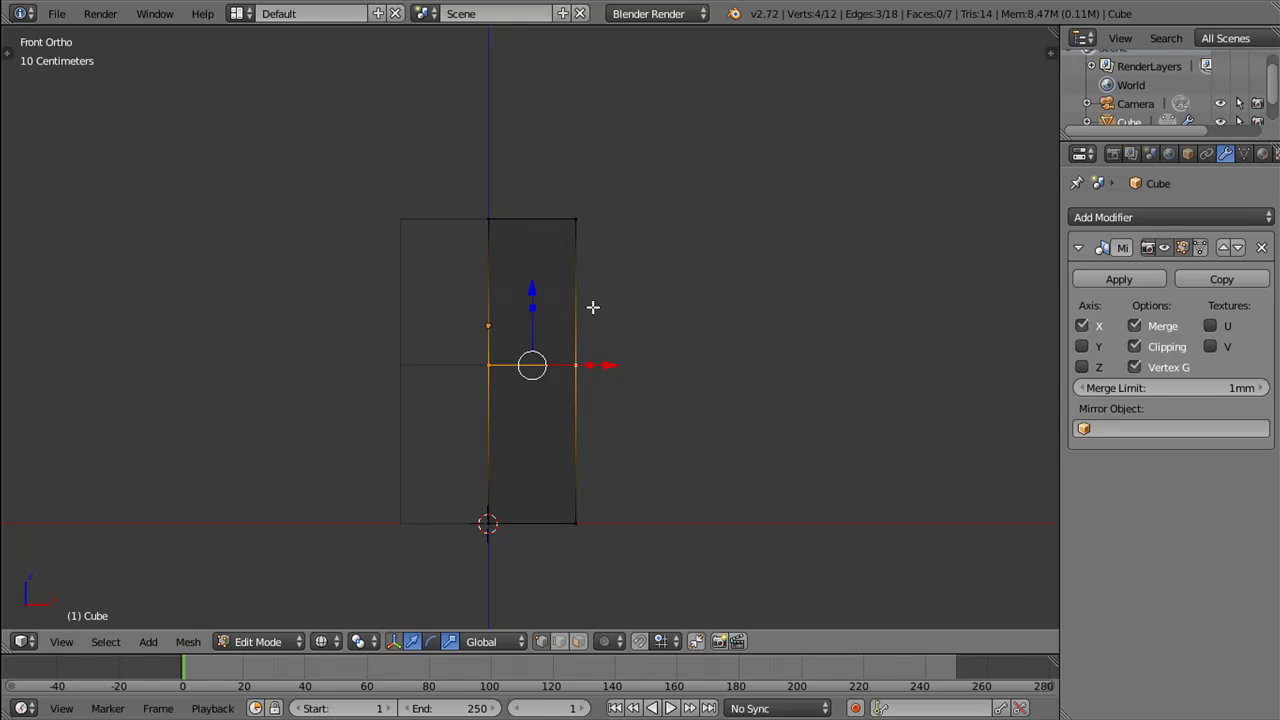
{"action": "key", "text": "e"}
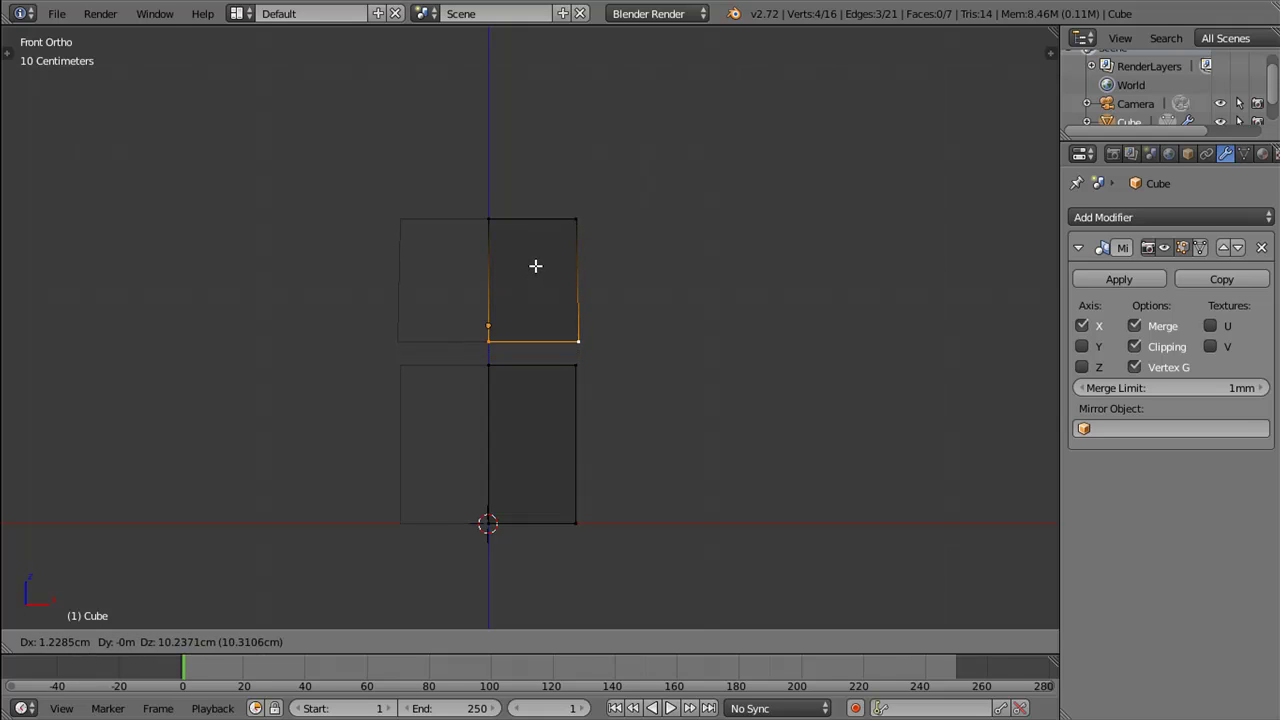
{"action": "right_click", "coordinate": [534, 265]}
{"action": "key", "text": "g"}
{"action": "key", "text": "z"}
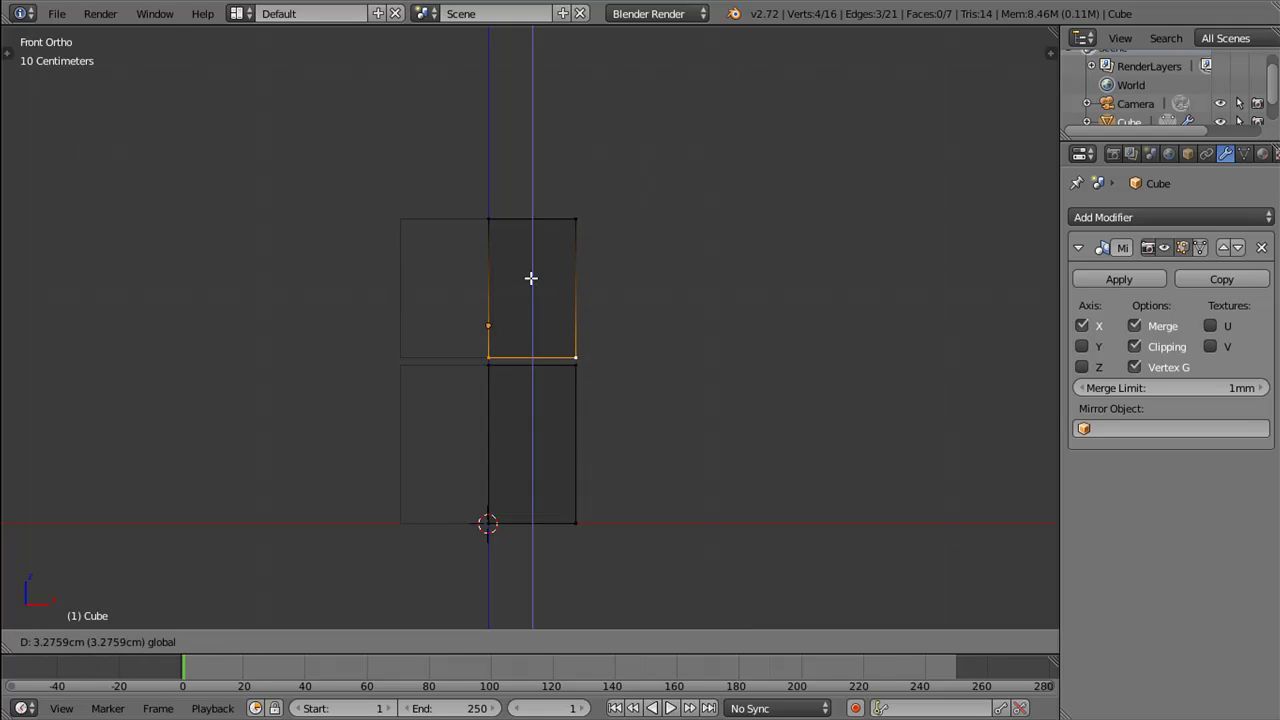
{"action": "right_click", "coordinate": [532, 263]}
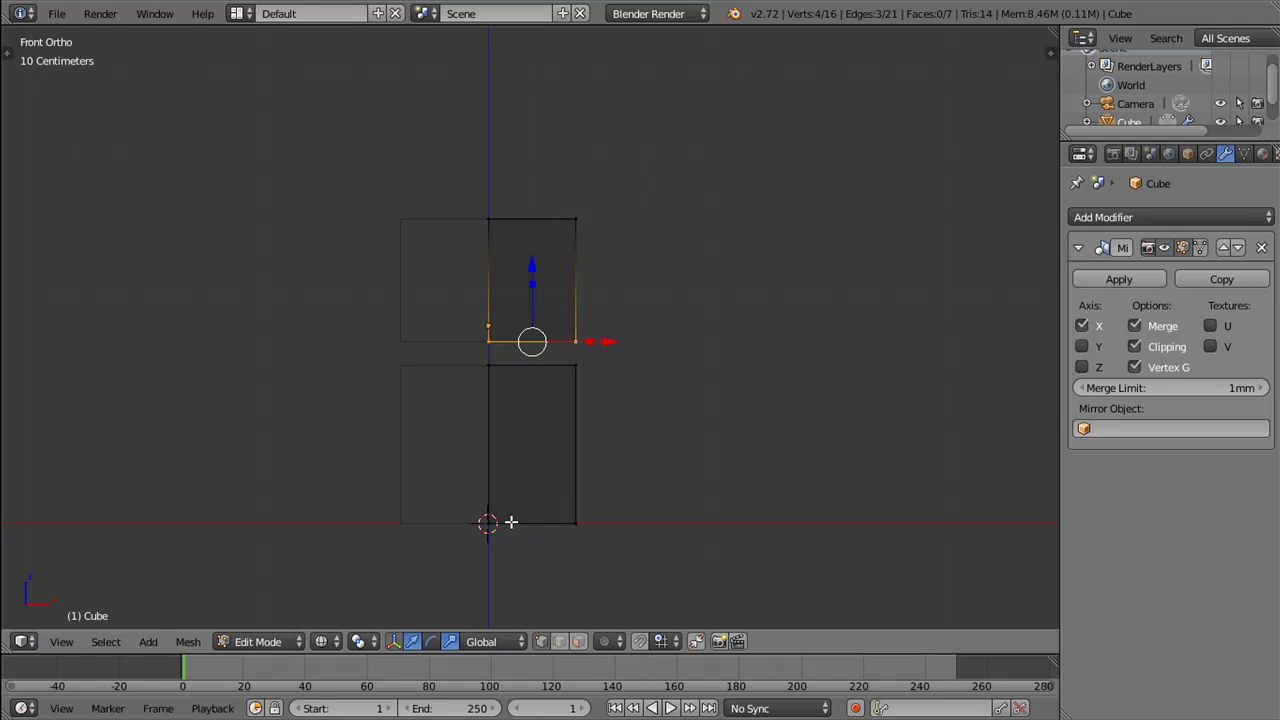
Step: Return to solid shading and frame the mesh in the viewport
{"action": "scroll", "scroll_direction": "up", "scroll_amount": 3}
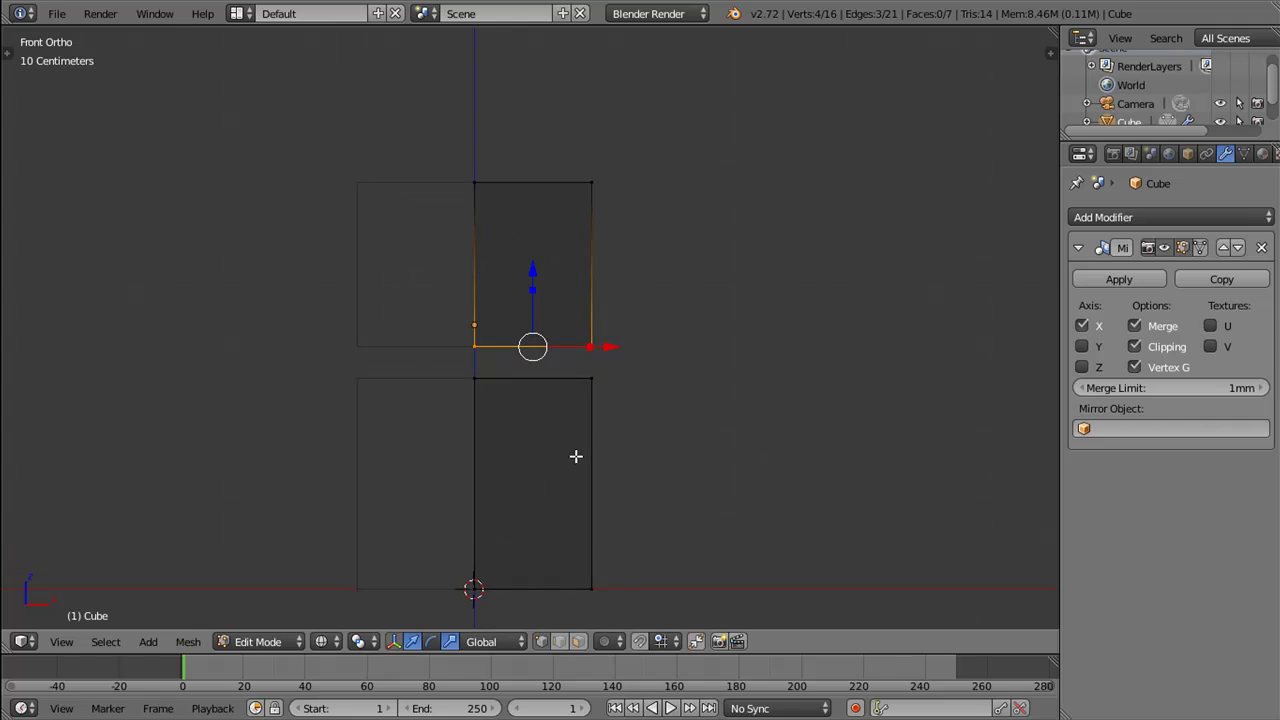
{"action": "key", "text": "z"}
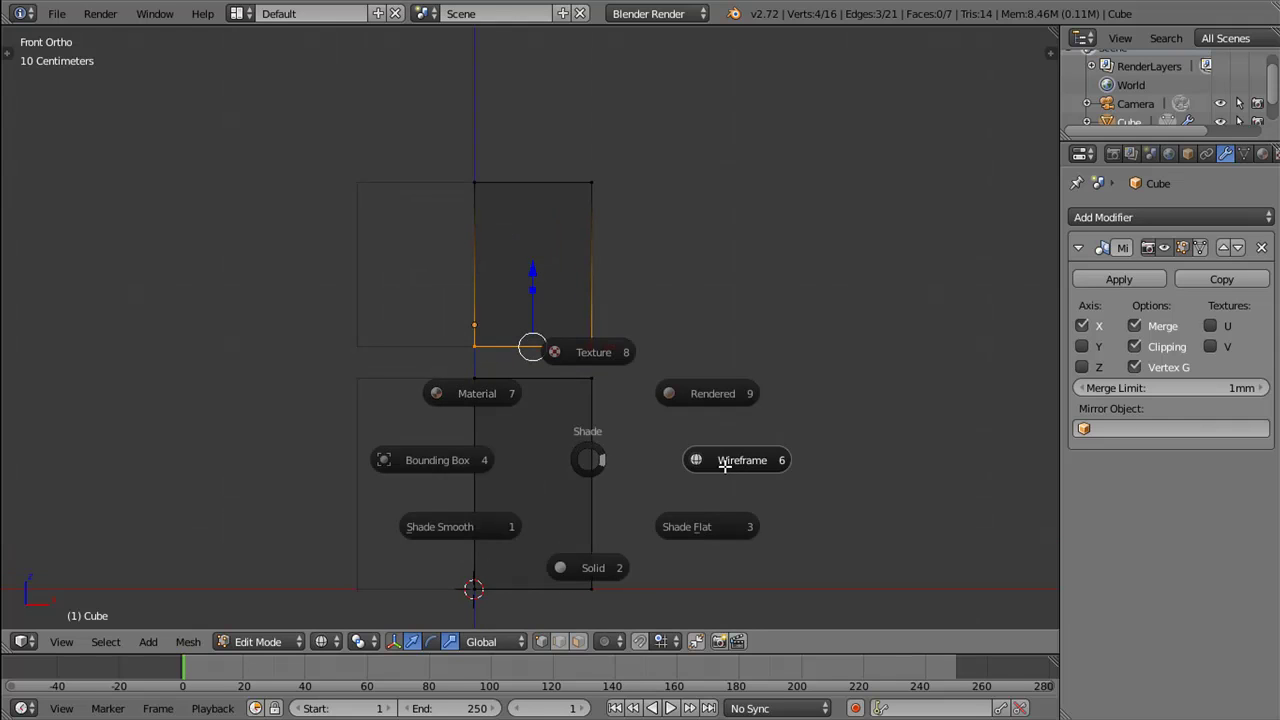
{"action": "left_click", "coordinate": [610, 566]}
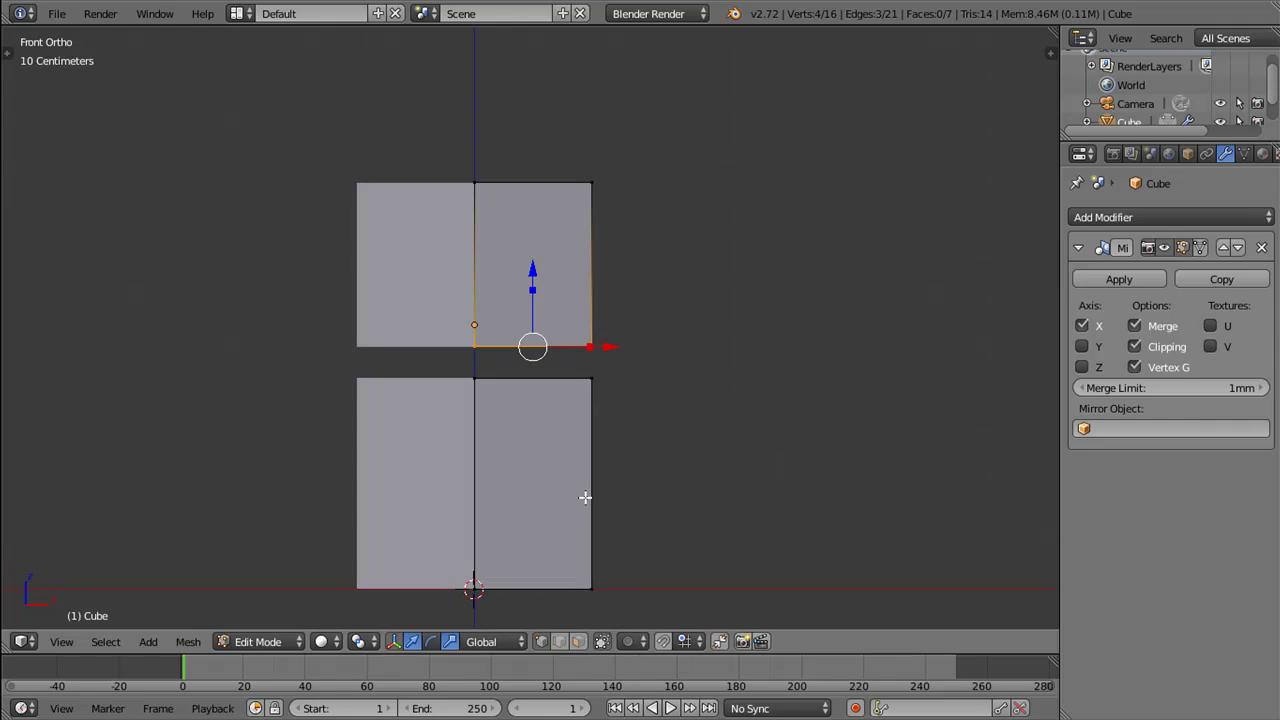
{"action": "scroll", "scroll_direction": "up", "scroll_amount": 3}
{"action": "left_click_drag", "start_coordinate": [597, 397], "coordinate": [518, 375]}
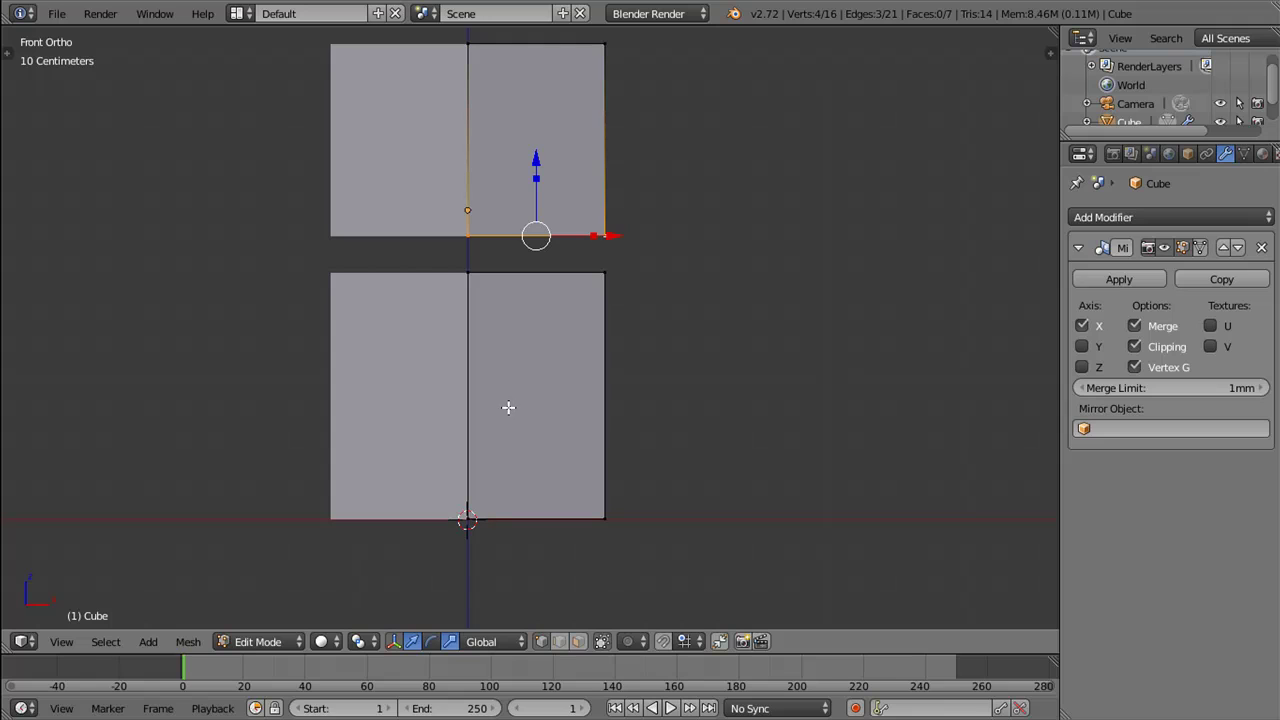
Step: Add a horizontal loop near the lower block's top and a vertical loop through it
{"action": "key", "text": "ctrl+r"}
{"action": "left_click", "coordinate": [480, 400]}
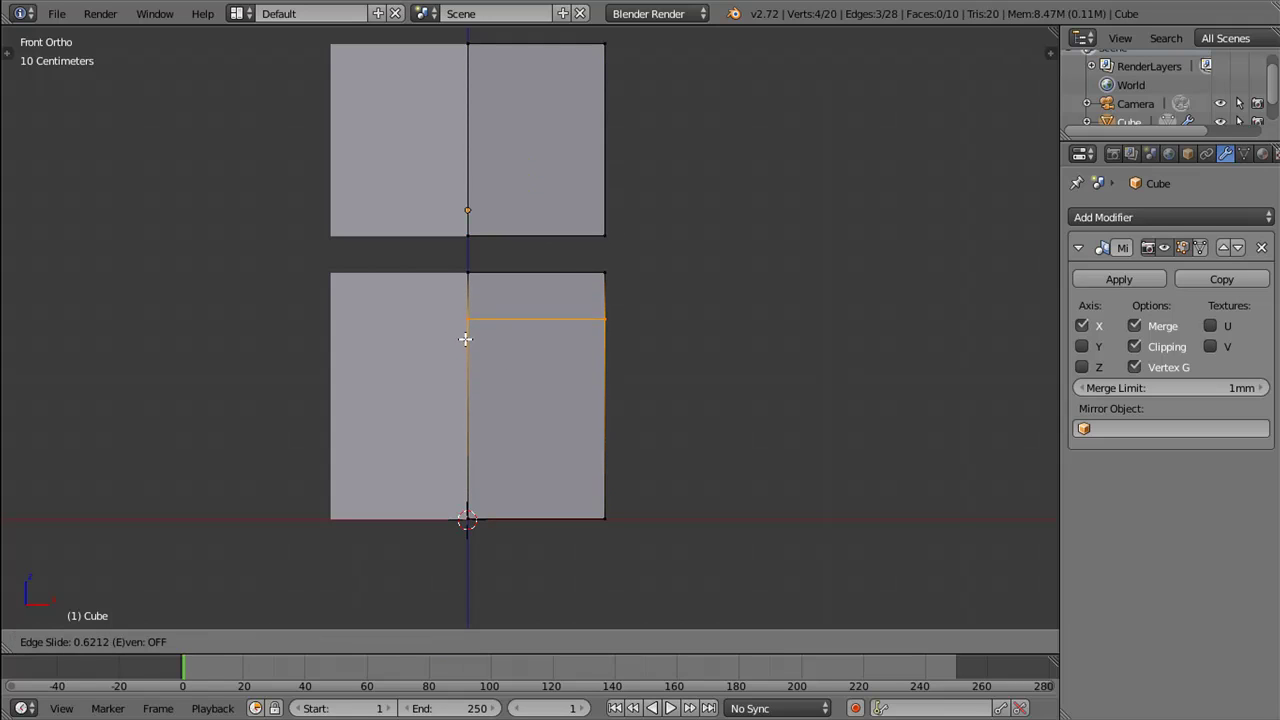
{"action": "left_click", "coordinate": [469, 337]}
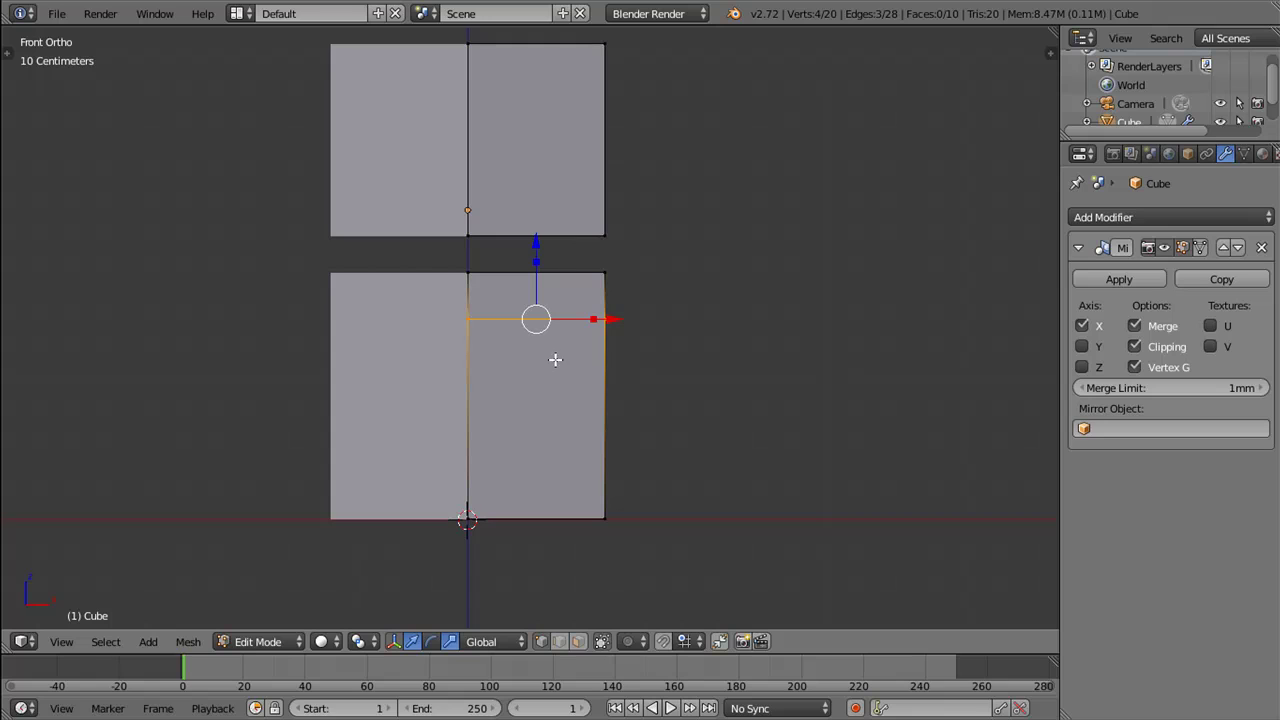
{"action": "key", "text": "ctrl+r"}
{"action": "left_click", "coordinate": [548, 316]}
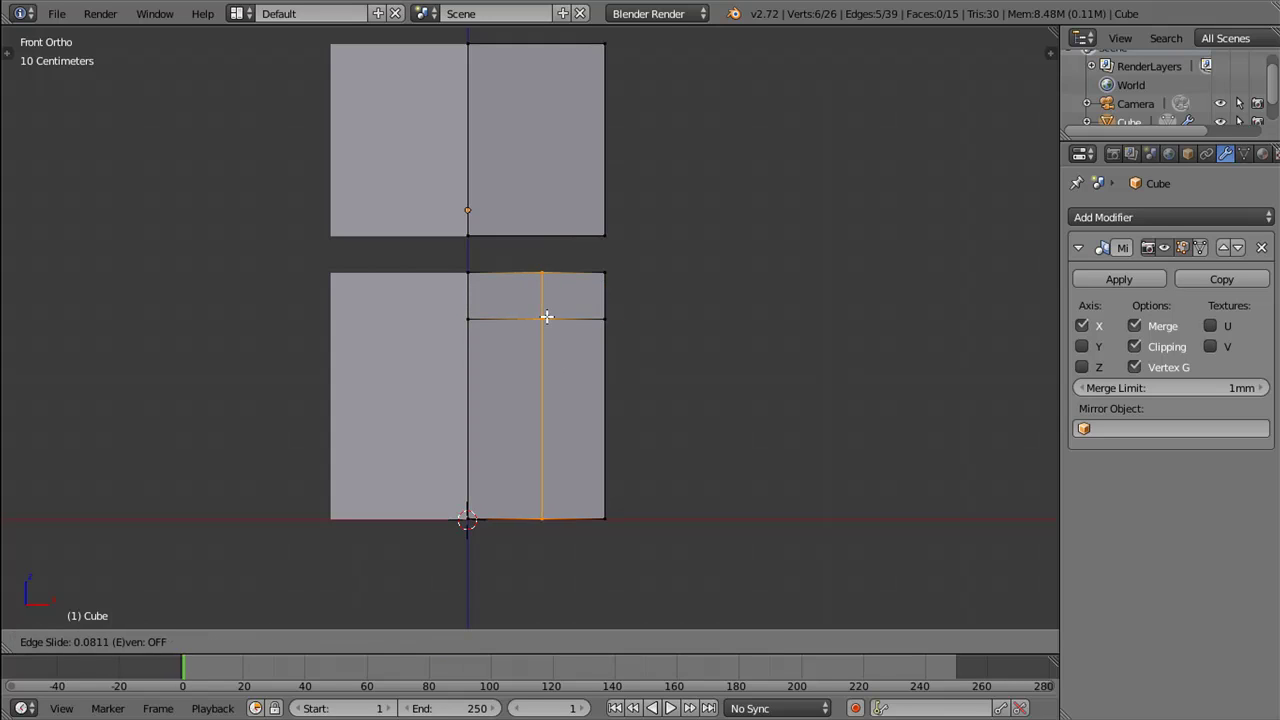
{"action": "left_click", "coordinate": [564, 327]}
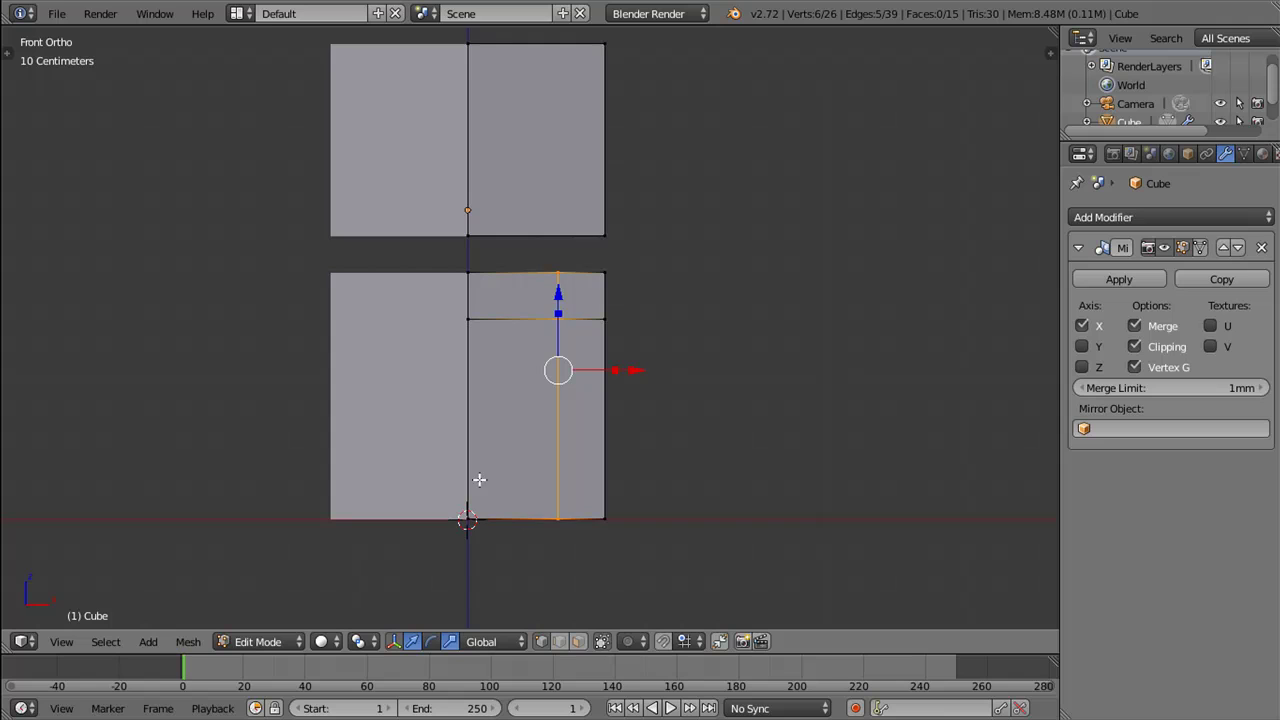
{"action": "left_click_drag", "start_coordinate": [479, 480], "coordinate": [457, 502]}
Step: Delete the two inner front vertices to open a gap between the legs
{"action": "right_click", "coordinate": [477, 507]}
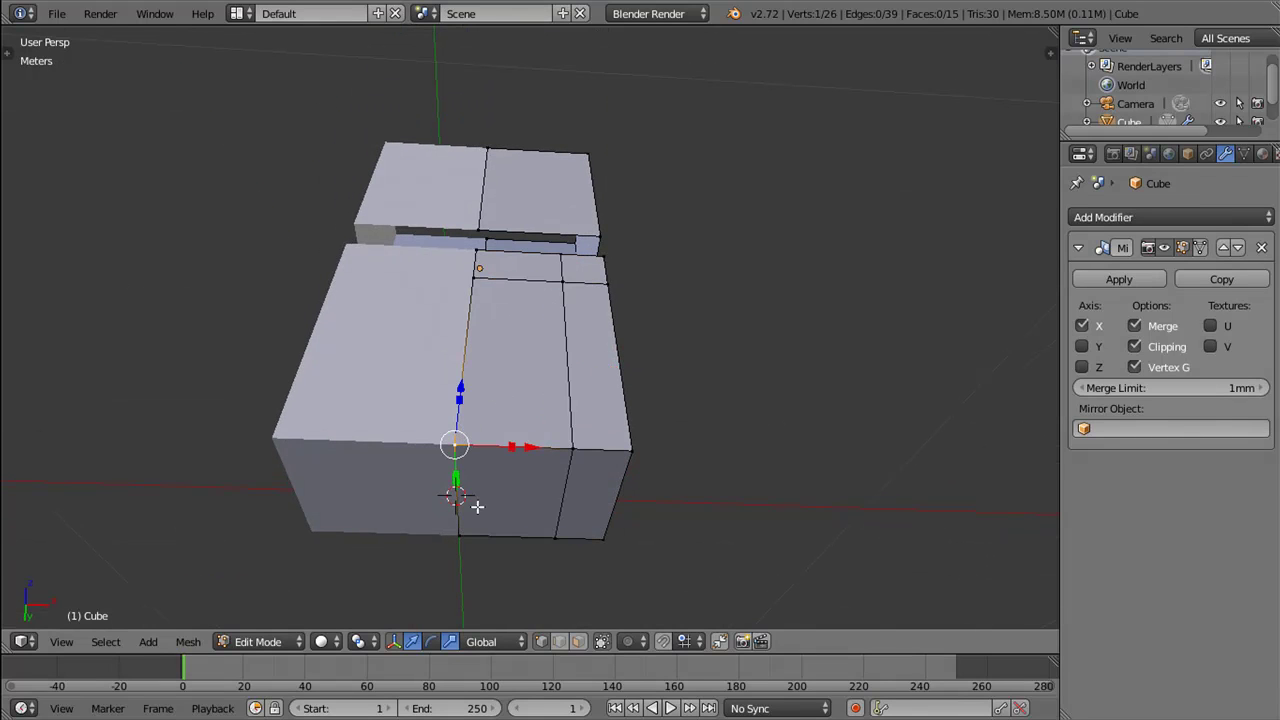
{"action": "right_click", "coordinate": [463, 529]}
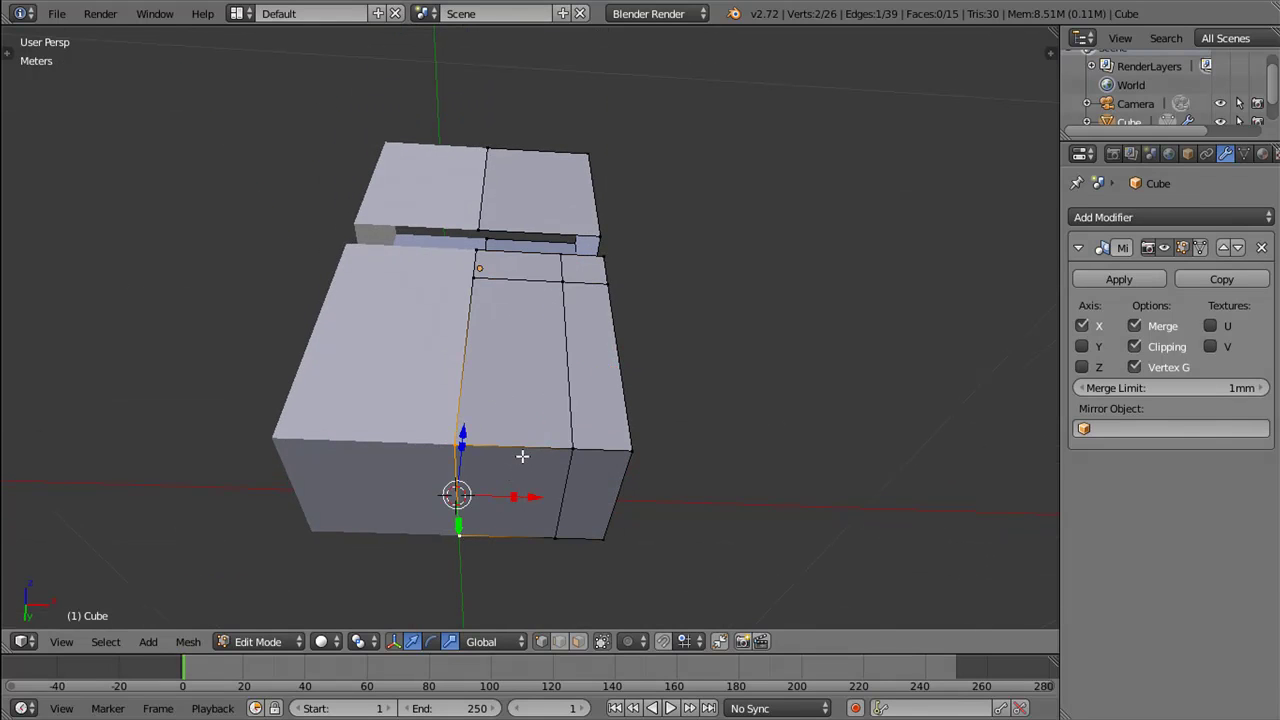
{"action": "key", "text": "x"}
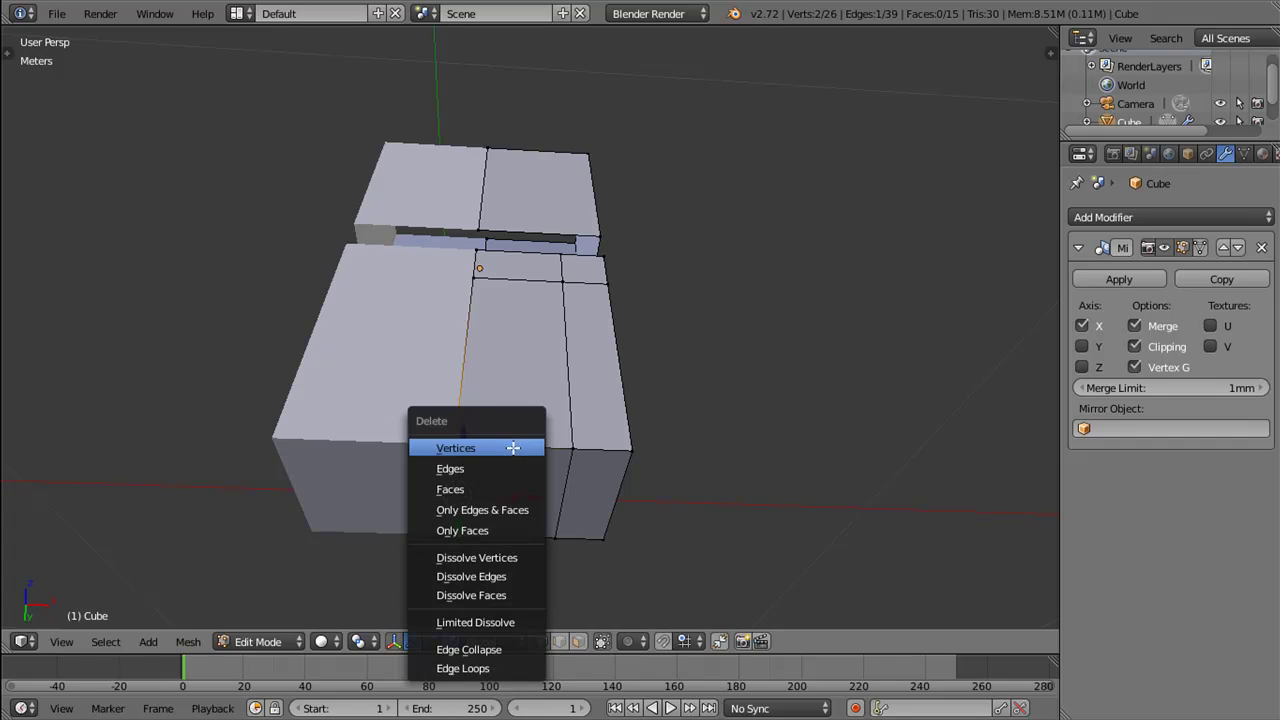
{"action": "left_click", "coordinate": [510, 448]}
{"action": "scroll", "scroll_direction": "down", "scroll_amount": 3}
{"action": "left_click_drag", "start_coordinate": [558, 404], "coordinate": [363, 509]}
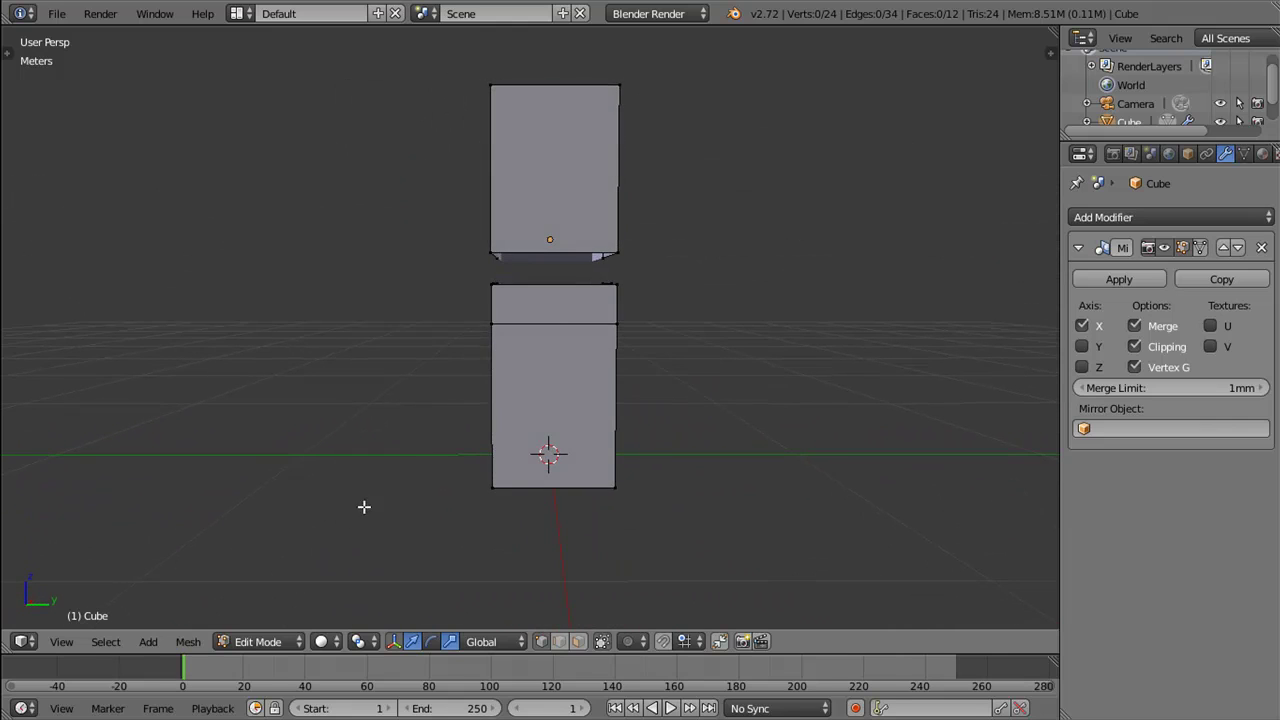
Step: Scale the whole mesh thinner front to back along Y
{"action": "key", "text": "a"}
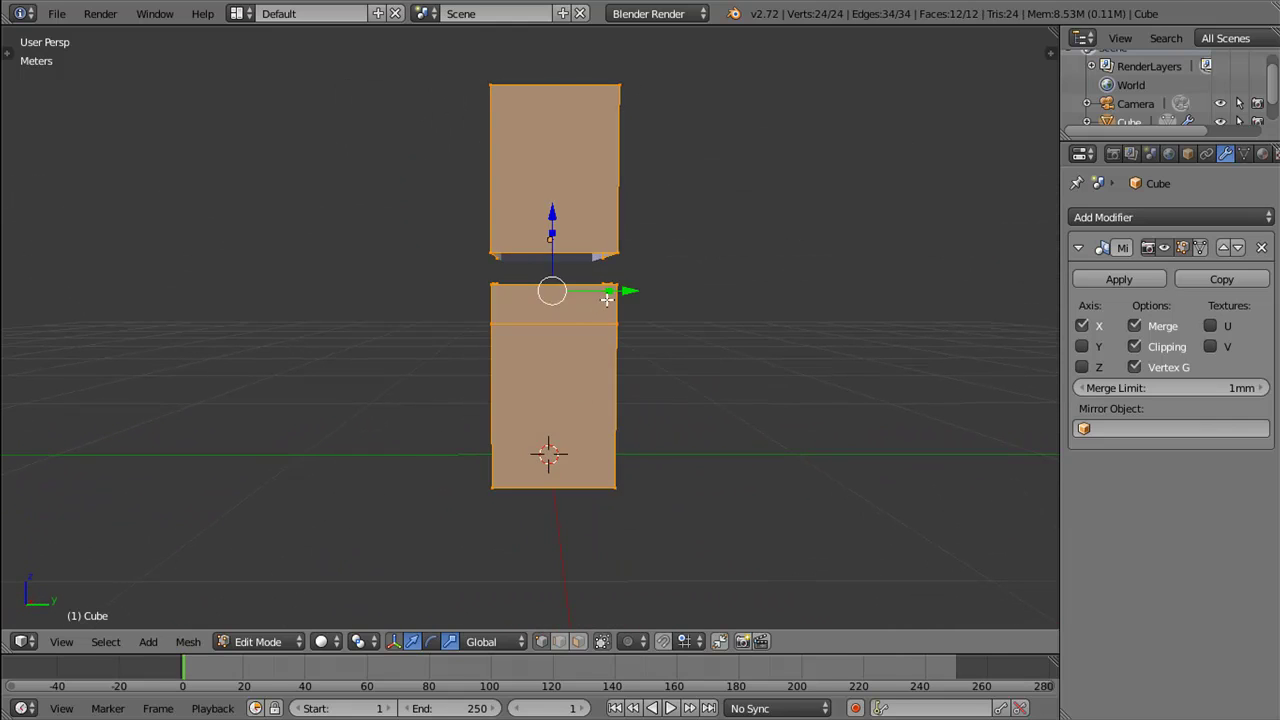
{"action": "key", "text": "s"}
{"action": "key", "text": "y"}
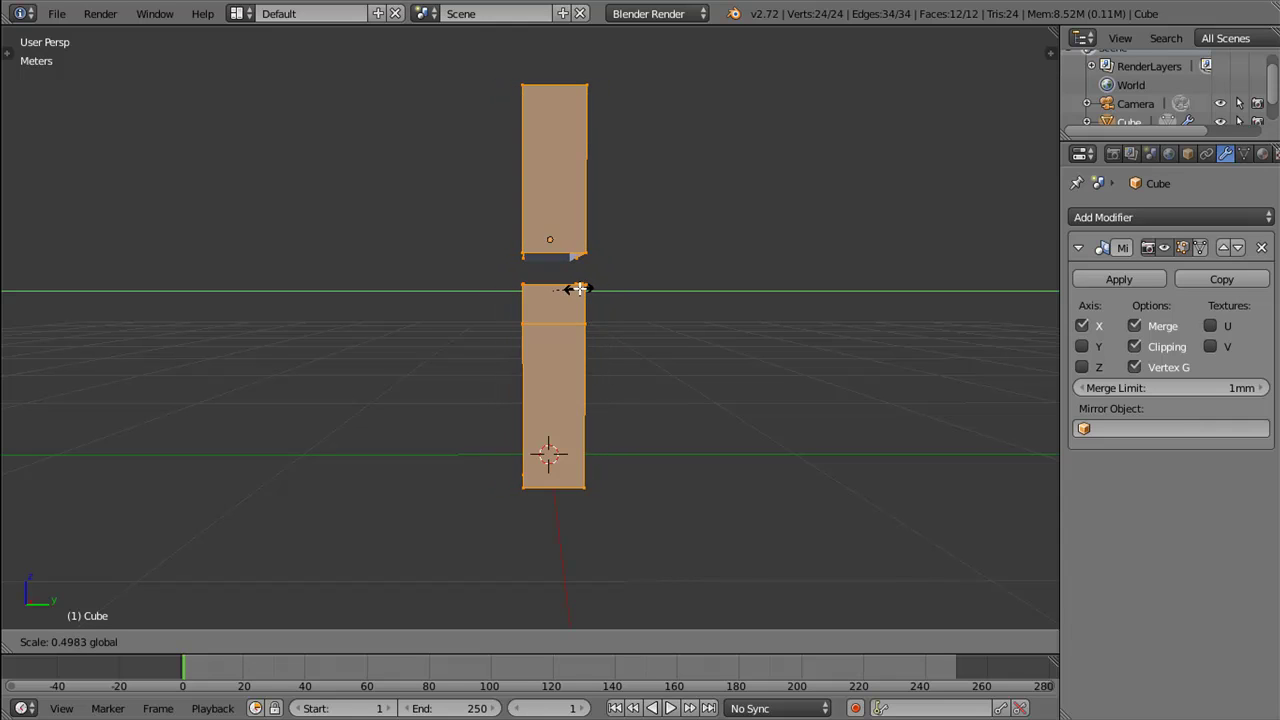
{"action": "left_click", "coordinate": [588, 291]}
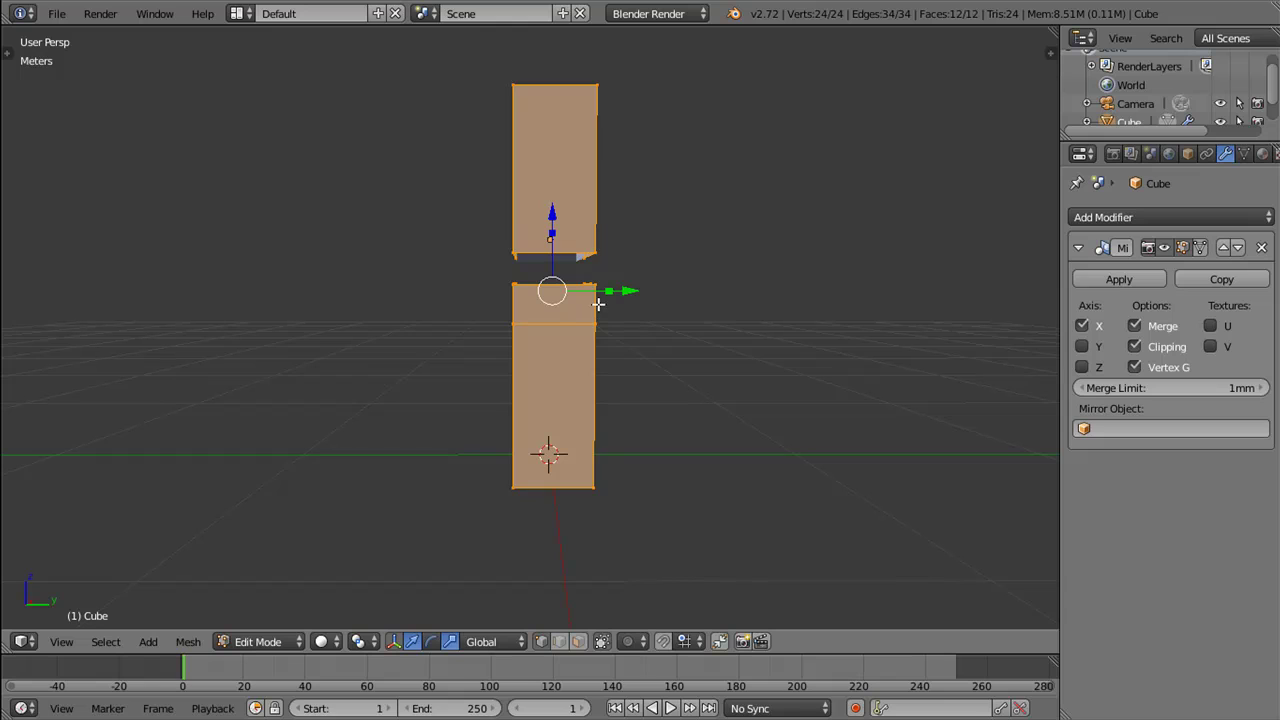
Step: Select the linked lower hips-and-legs piece and slim it further along Y
{"action": "right_click", "coordinate": [576, 326]}
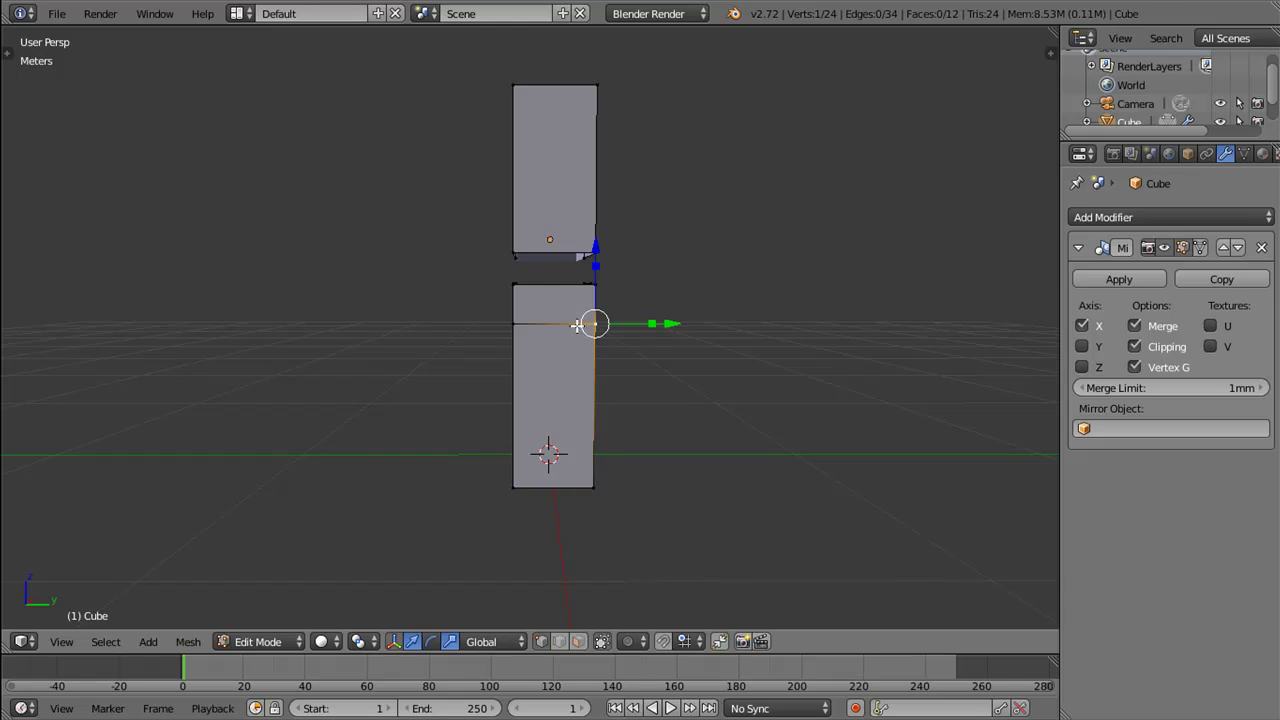
{"action": "key", "text": "ctrl+l"}
{"action": "key", "text": "s"}
{"action": "key", "text": "y"}
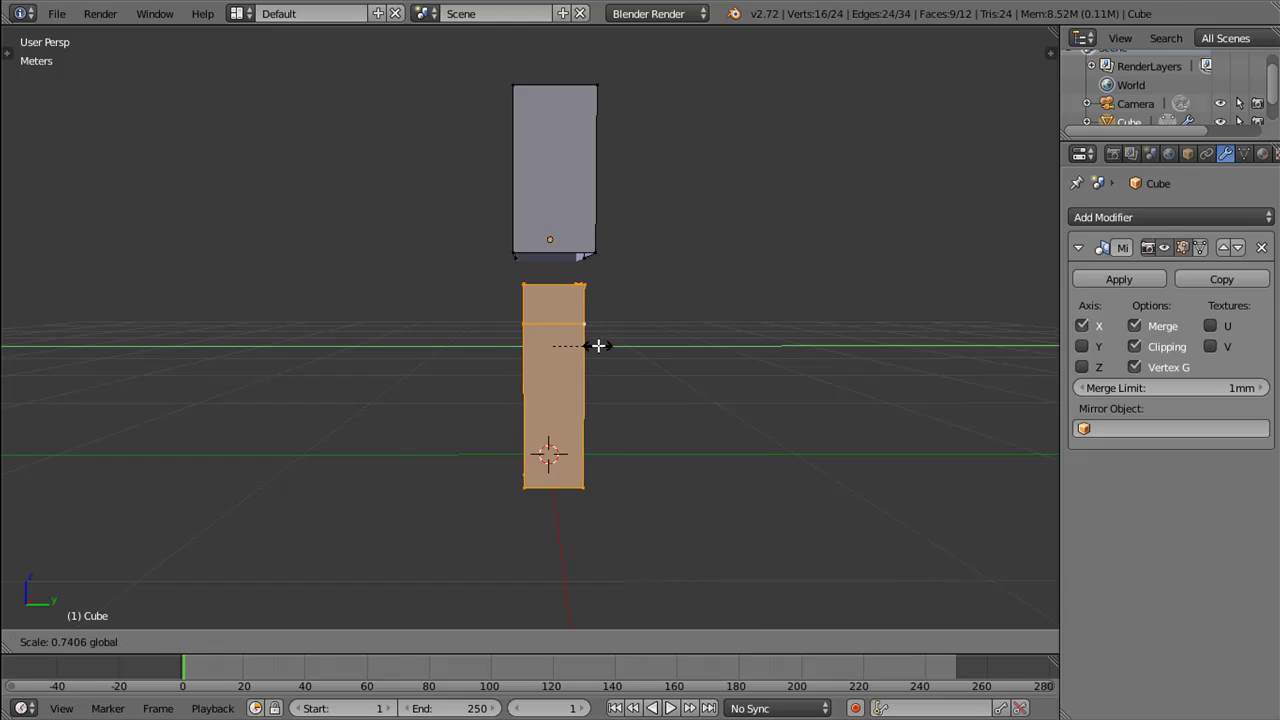
{"action": "left_click", "coordinate": [536, 386]}
{"action": "left_click_drag", "start_coordinate": [536, 386], "coordinate": [623, 411]}
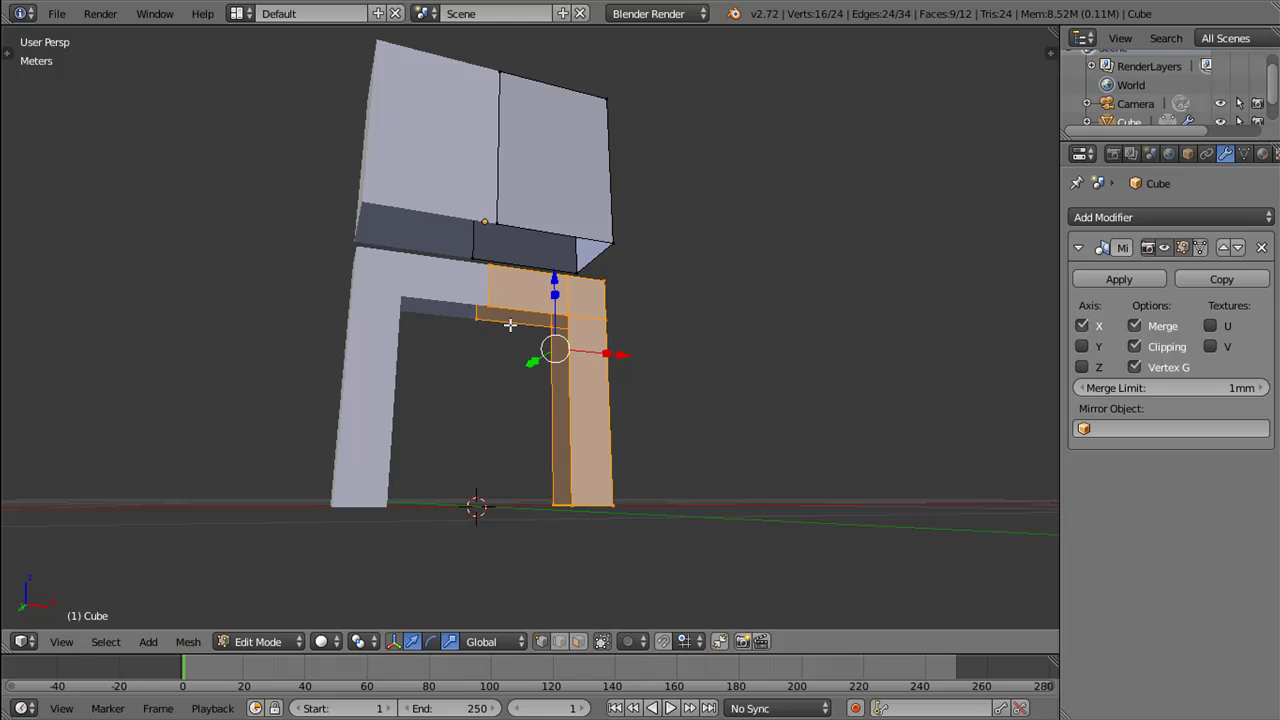
Step: Try filling and bridging the right leg's inner corner edges, undoing the first fill
{"action": "right_click", "coordinate": [510, 325]}
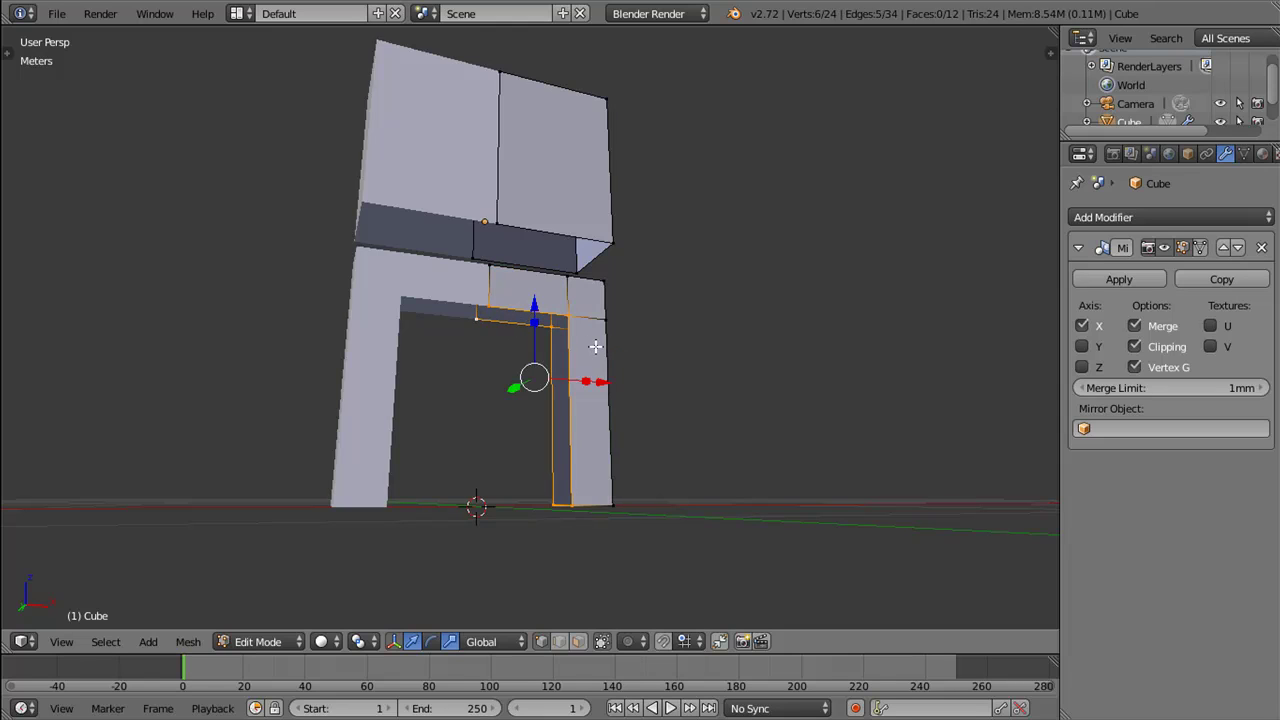
{"action": "key", "text": "f"}
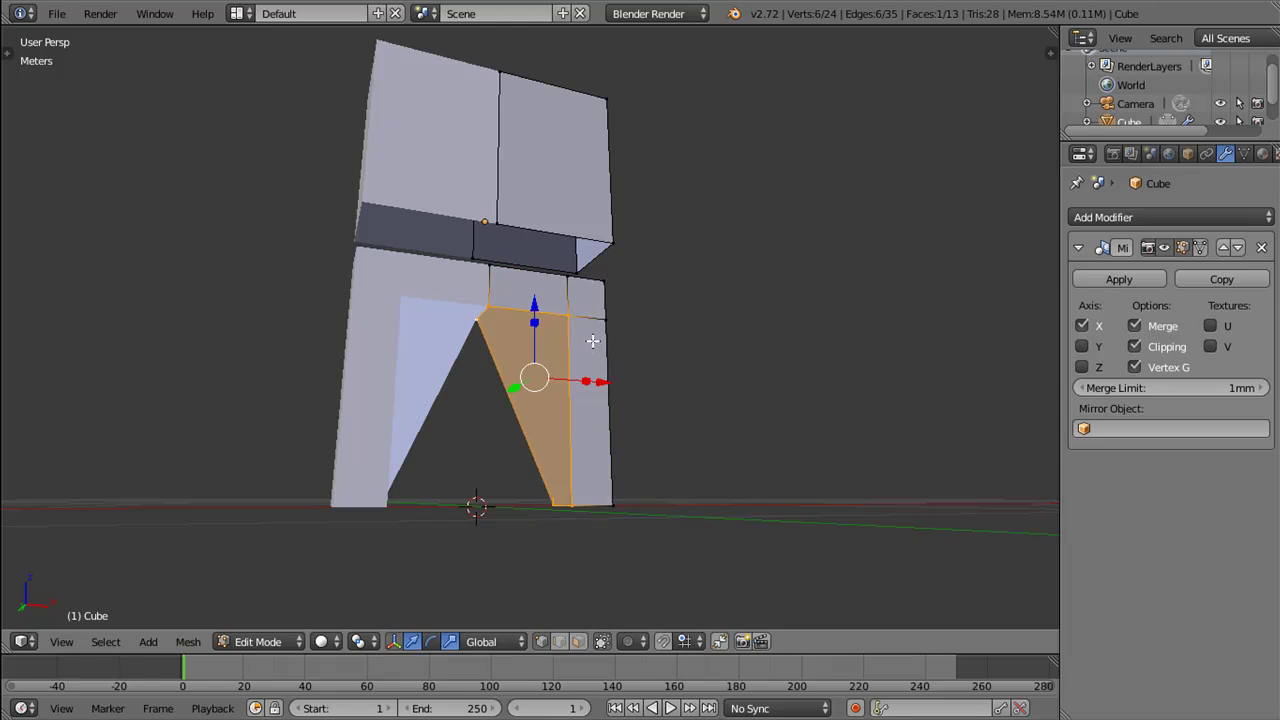
{"action": "key", "text": "z"}
{"action": "key", "text": "ctrl+z"}
{"action": "left_click_drag", "start_coordinate": [609, 342], "coordinate": [660, 314]}
{"action": "key", "text": "w"}
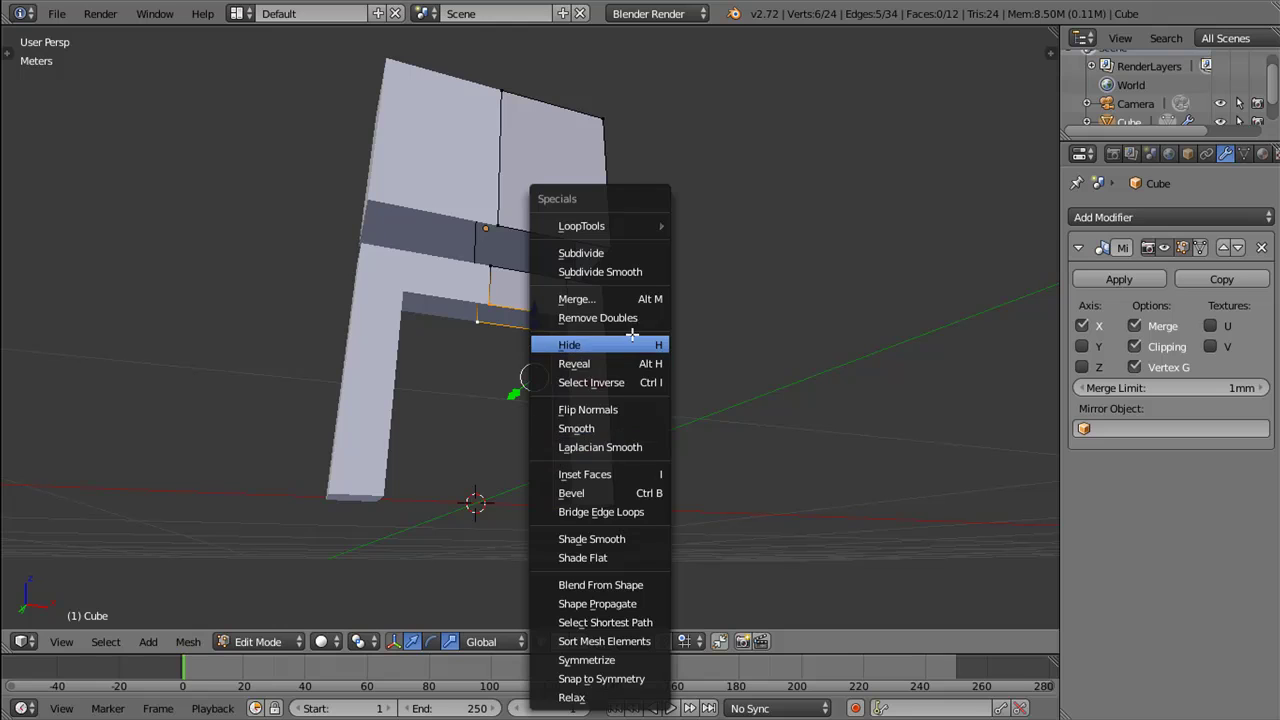
{"action": "left_click", "coordinate": [617, 513]}
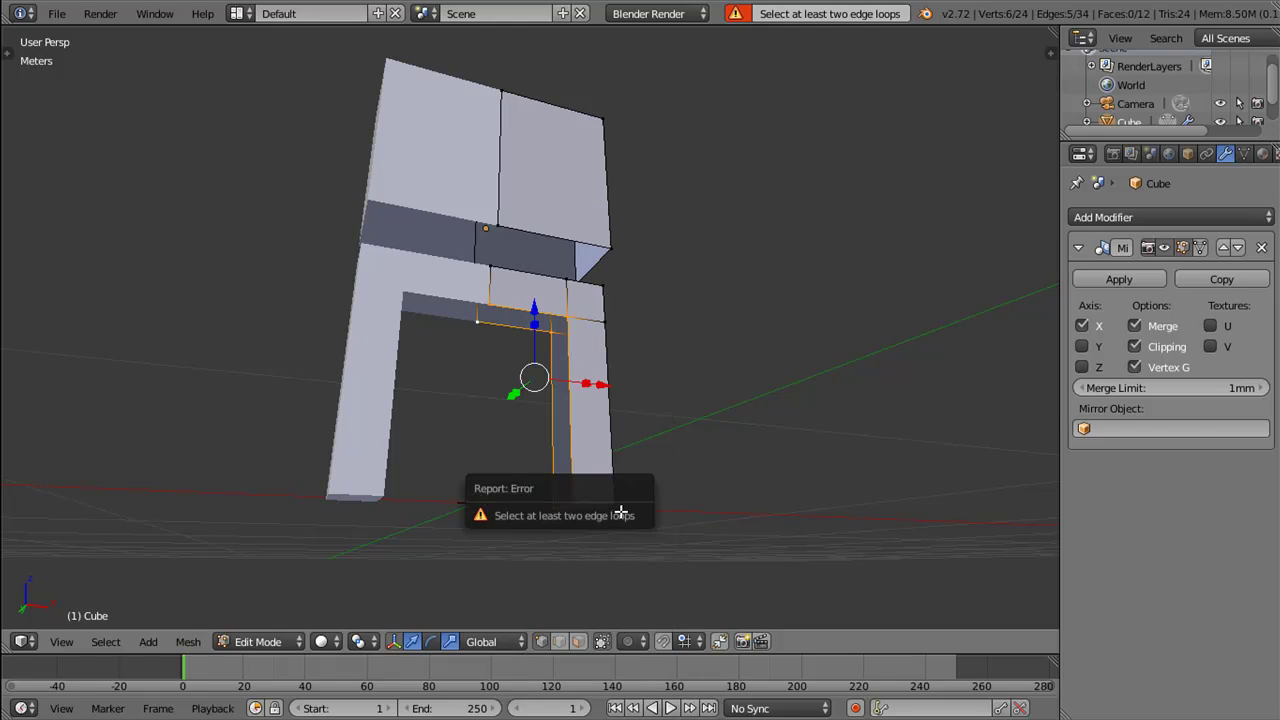
Step: Fill a face between the top and inner corner edges, then fill the opening loop
{"action": "left_click_drag", "start_coordinate": [591, 359], "coordinate": [591, 331]}
{"action": "right_click", "coordinate": [474, 320]}
{"action": "right_click", "coordinate": [570, 316]}
{"action": "right_click", "coordinate": [577, 338]}
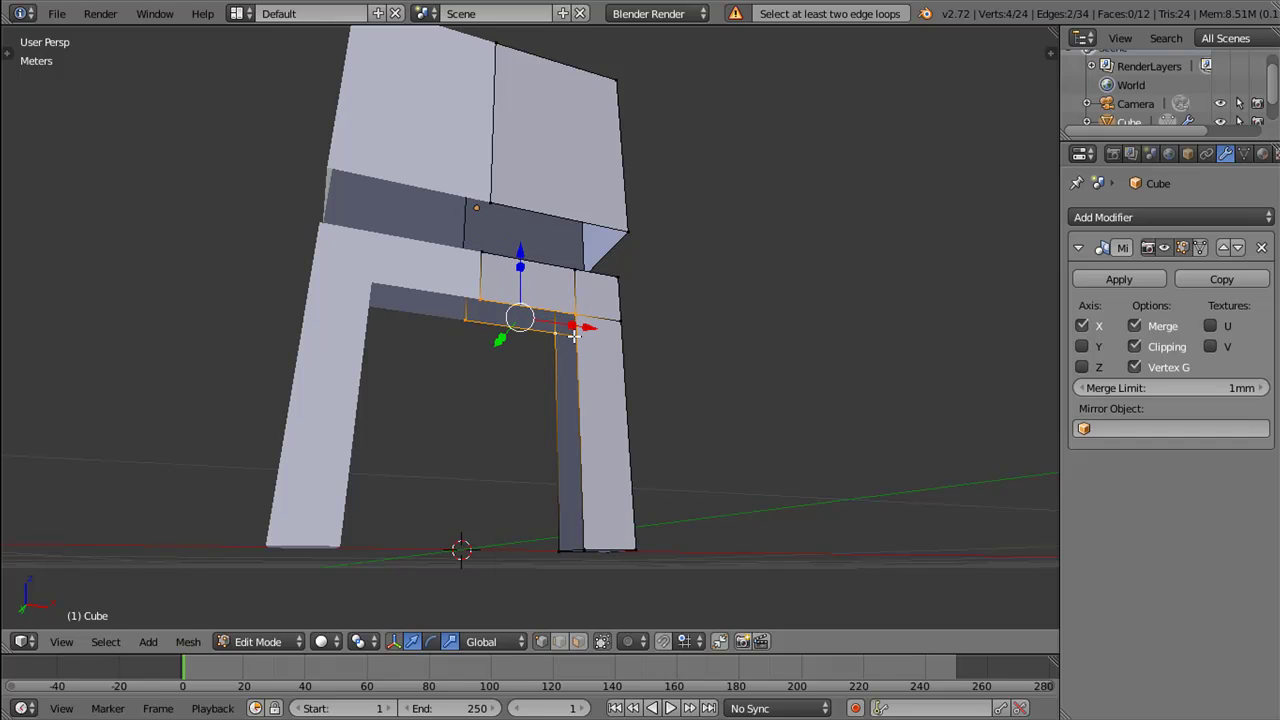
{"action": "key", "text": "f"}
{"action": "right_click", "coordinate": [556, 370]}
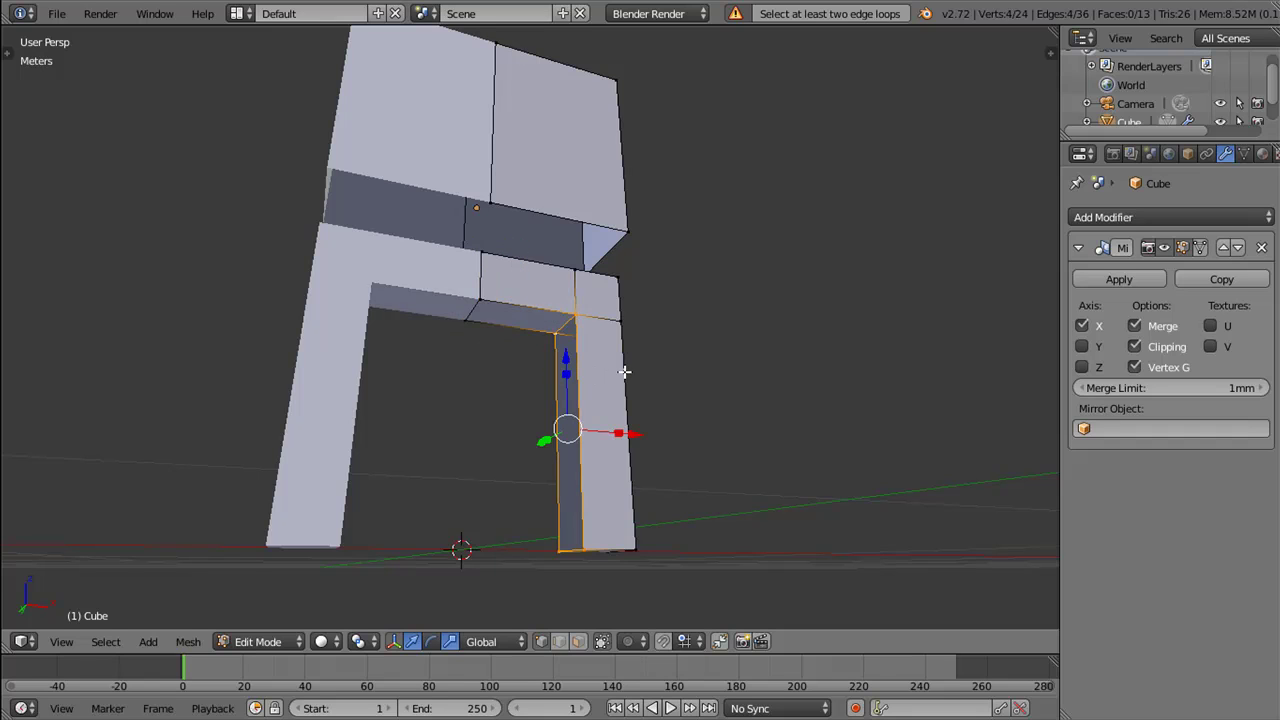
{"action": "key", "text": "f"}
Step: Shift the legs' inner top edge about 3.85 cm sideways along X
{"action": "left_click_drag", "start_coordinate": [646, 394], "coordinate": [591, 386]}
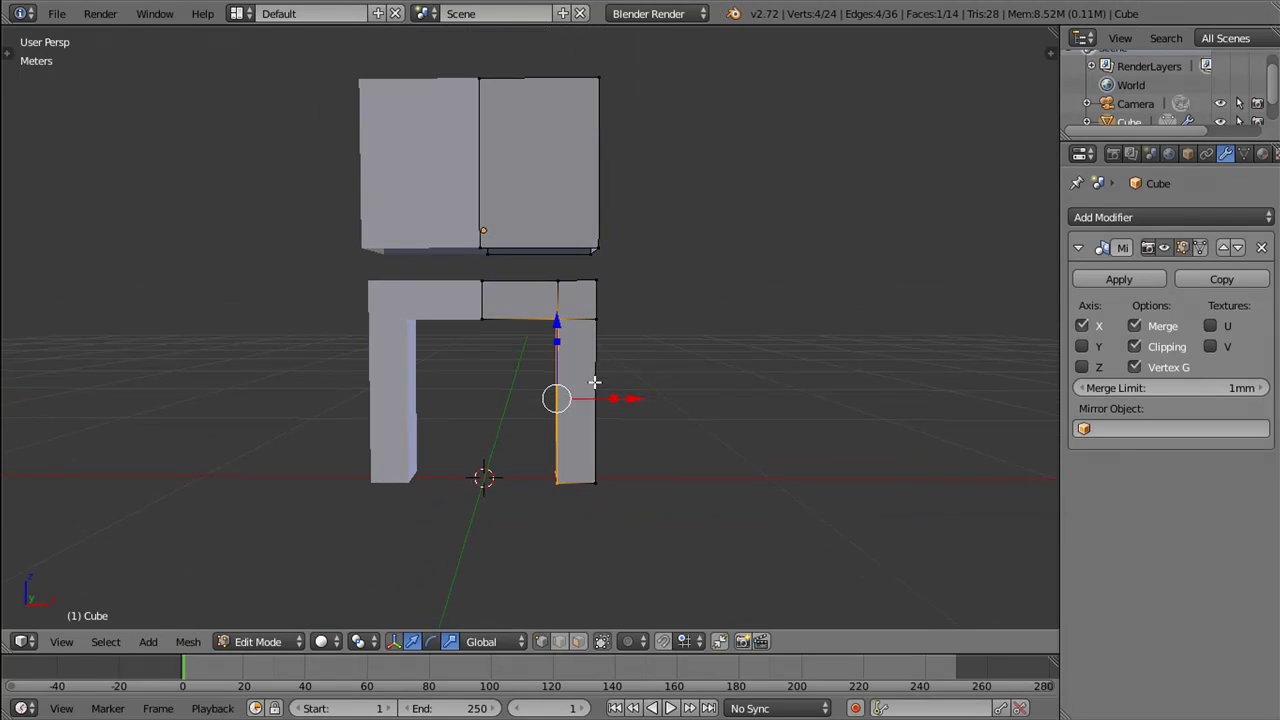
{"action": "left_click_drag", "start_coordinate": [583, 343], "coordinate": [894, 354]}
{"action": "right_click", "coordinate": [563, 304]}
{"action": "right_click", "coordinate": [561, 310]}
{"action": "left_click_drag", "start_coordinate": [627, 362], "coordinate": [639, 361]}
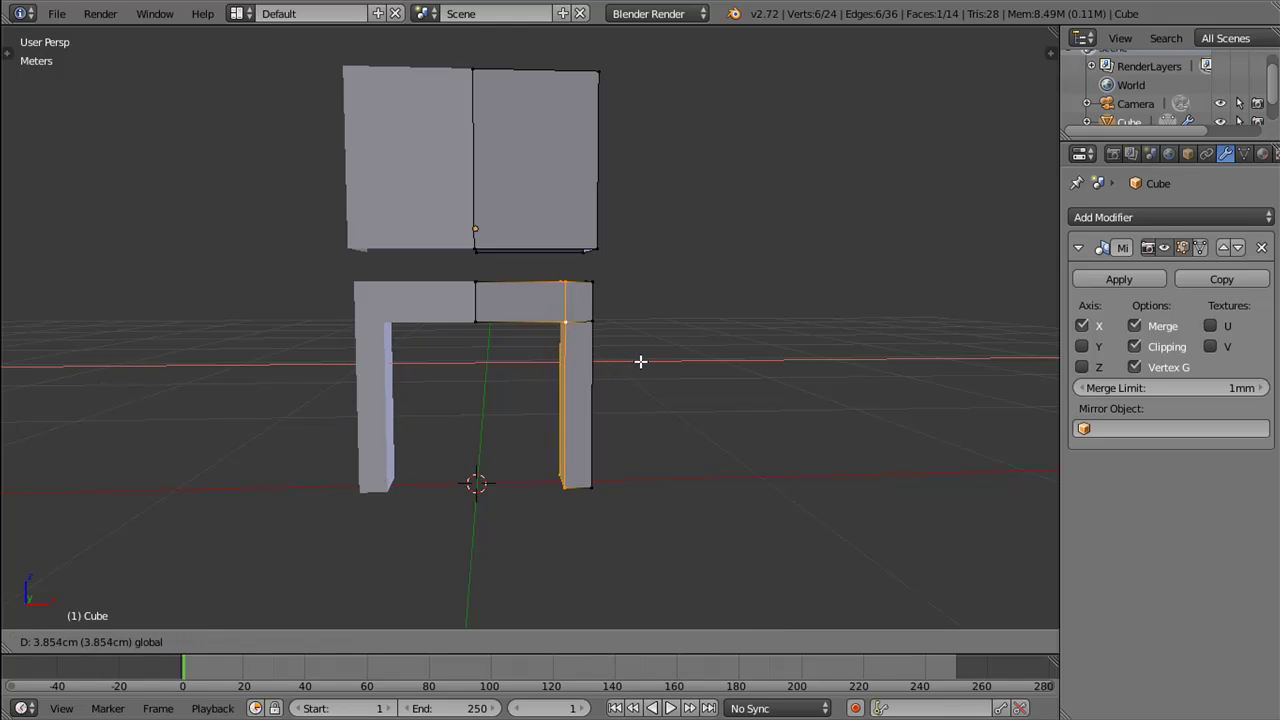
Step: Confirm the edge move and add a loop cut near the top of the right leg
{"action": "left_click", "coordinate": [640, 361]}
{"action": "left_click_drag", "start_coordinate": [640, 361], "coordinate": [532, 343]}
{"action": "key", "text": "ctrl+r"}
{"action": "left_click", "coordinate": [542, 349]}
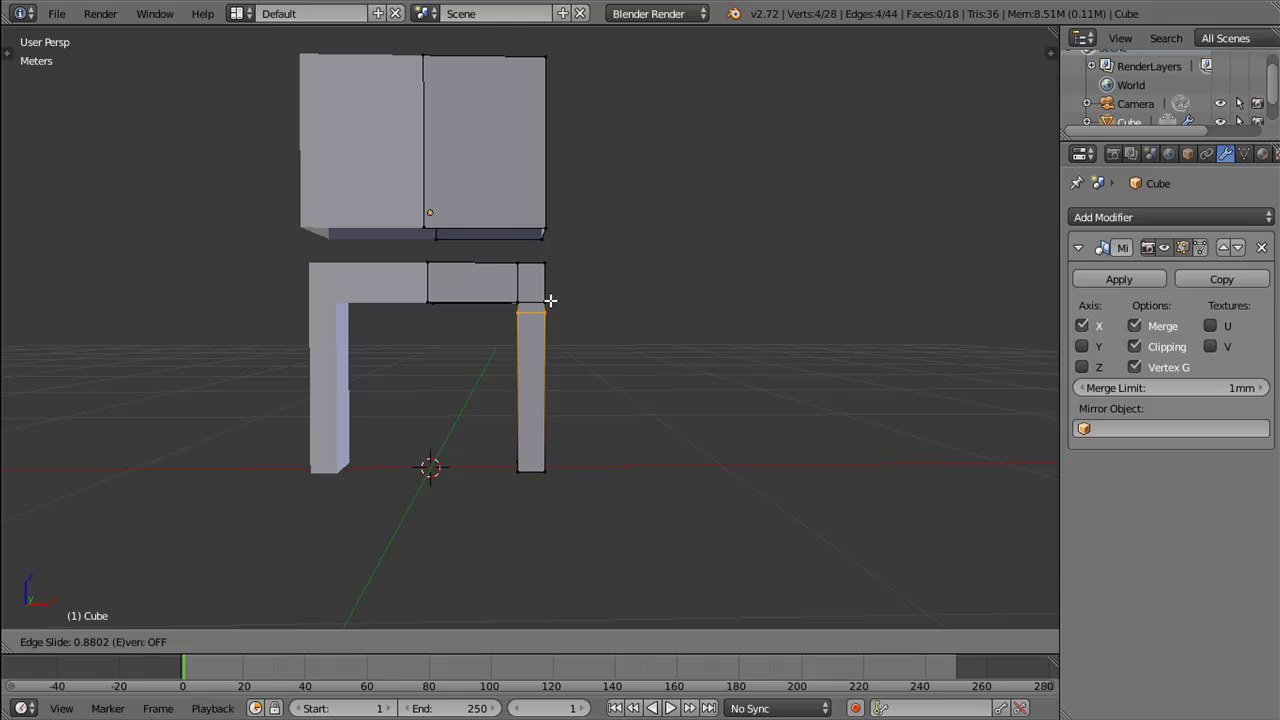
{"action": "left_click", "coordinate": [550, 300]}
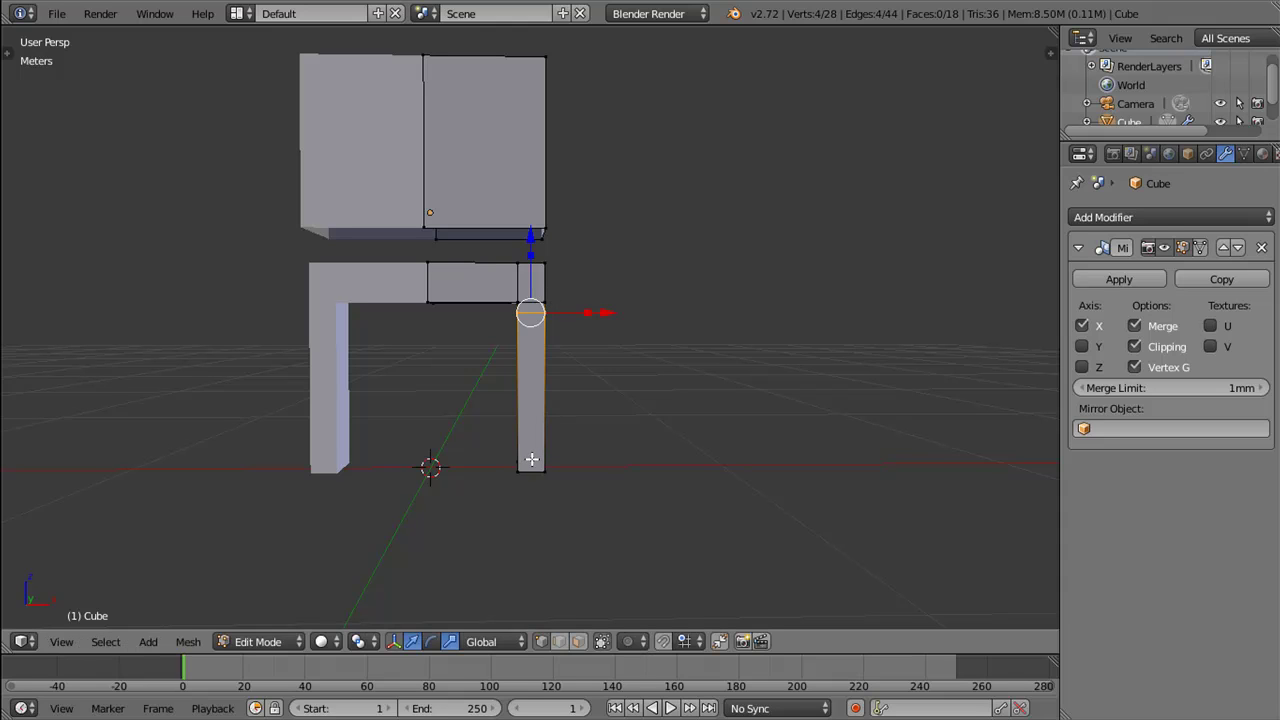
Step: Add two more loop cuts lower on the right leg, nudging one along Z
{"action": "key", "text": "ctrl+r"}
{"action": "left_click", "coordinate": [524, 450]}
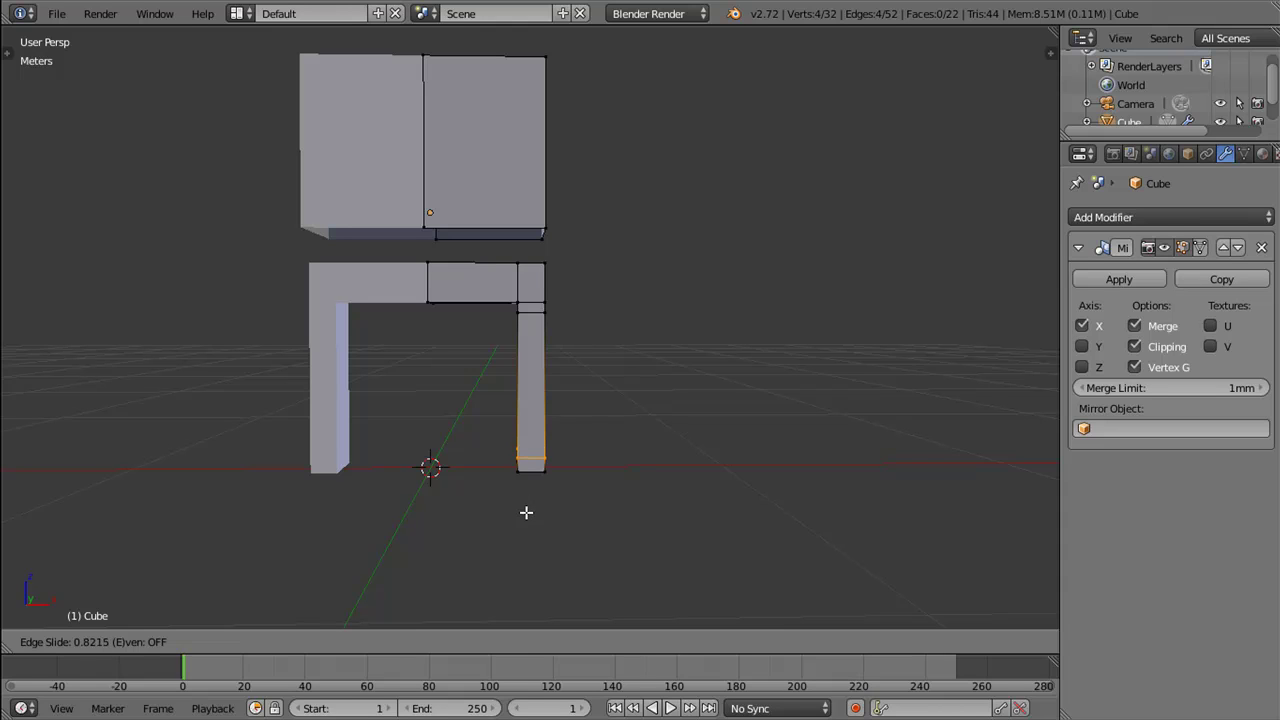
{"action": "left_click", "coordinate": [526, 512]}
{"action": "left_click_drag", "start_coordinate": [531, 378], "coordinate": [530, 370]}
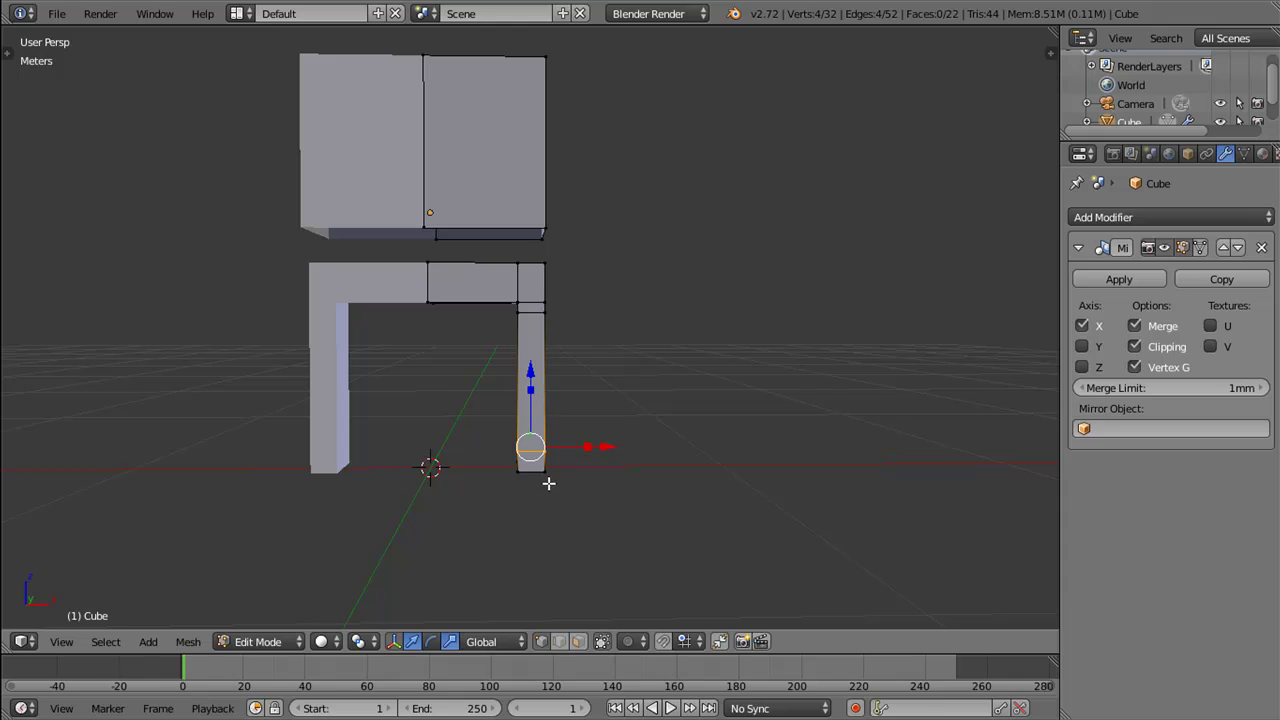
{"action": "scroll", "scroll_direction": "up", "scroll_amount": 3}
{"action": "scroll", "scroll_direction": "up", "scroll_amount": 3}
{"action": "left_click_drag", "start_coordinate": [500, 450], "coordinate": [508, 438]}
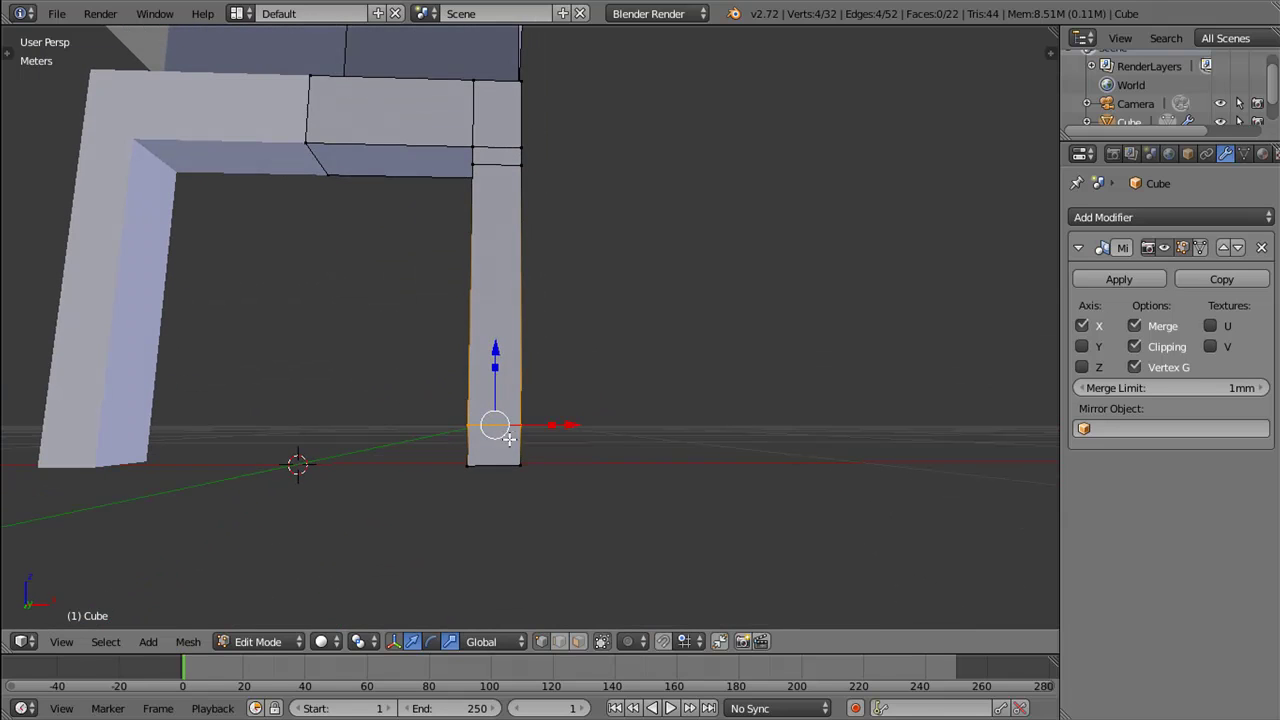
{"action": "key", "text": "ctrl+r"}
{"action": "left_click", "coordinate": [519, 435]}
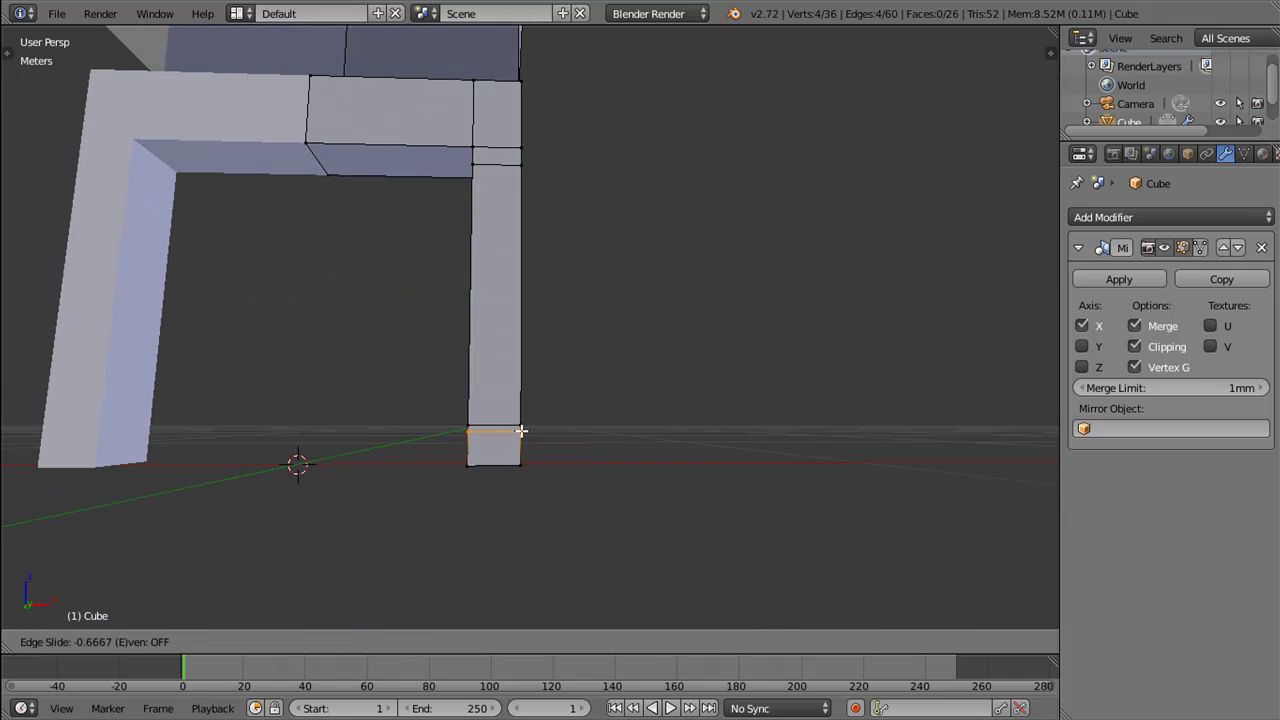
{"action": "left_click", "coordinate": [523, 430]}
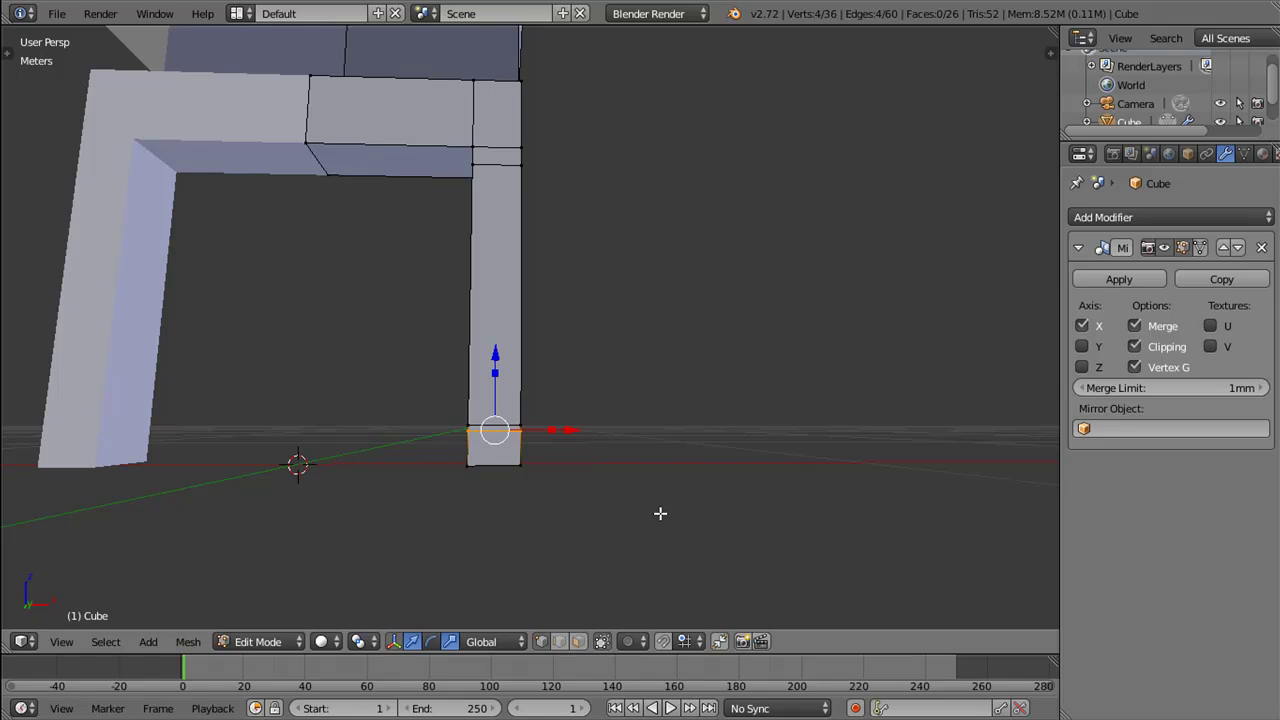
Step: Taper the leg by scaling the bottom loop and moving it vertically
{"action": "key", "text": "s"}
{"action": "left_click", "coordinate": [572, 480]}
{"action": "key", "text": "g"}
{"action": "key", "text": "z"}
{"action": "right_click", "coordinate": [497, 351]}
Step: Push two bottom foot vertices forward along Y and sideways along X
{"action": "left_click_drag", "start_coordinate": [497, 351], "coordinate": [314, 466]}
{"action": "right_click", "coordinate": [525, 463]}
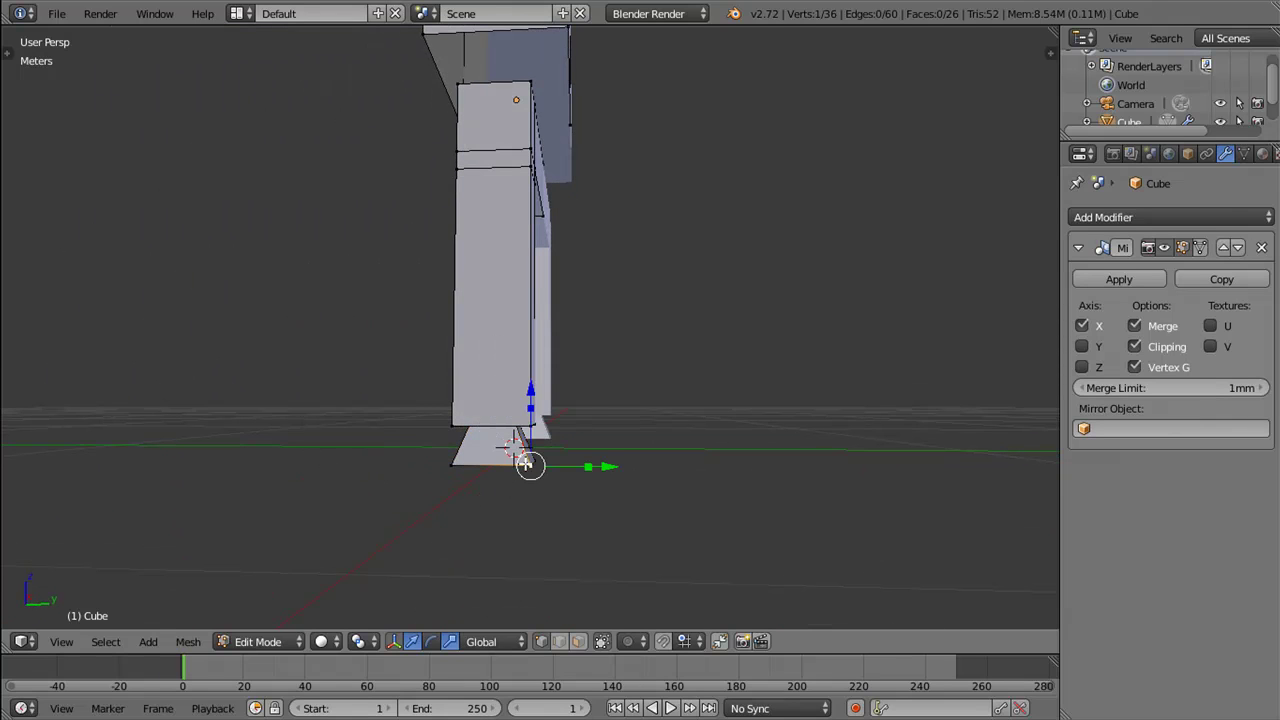
{"action": "left_click_drag", "start_coordinate": [543, 460], "coordinate": [485, 471]}
{"action": "right_click", "coordinate": [515, 458]}
{"action": "key", "text": "g"}
{"action": "left_click", "coordinate": [596, 462]}
{"action": "key", "text": "g"}
{"action": "key", "text": "y"}
{"action": "left_click", "coordinate": [491, 491]}
{"action": "key", "text": "g"}
{"action": "key", "text": "x"}
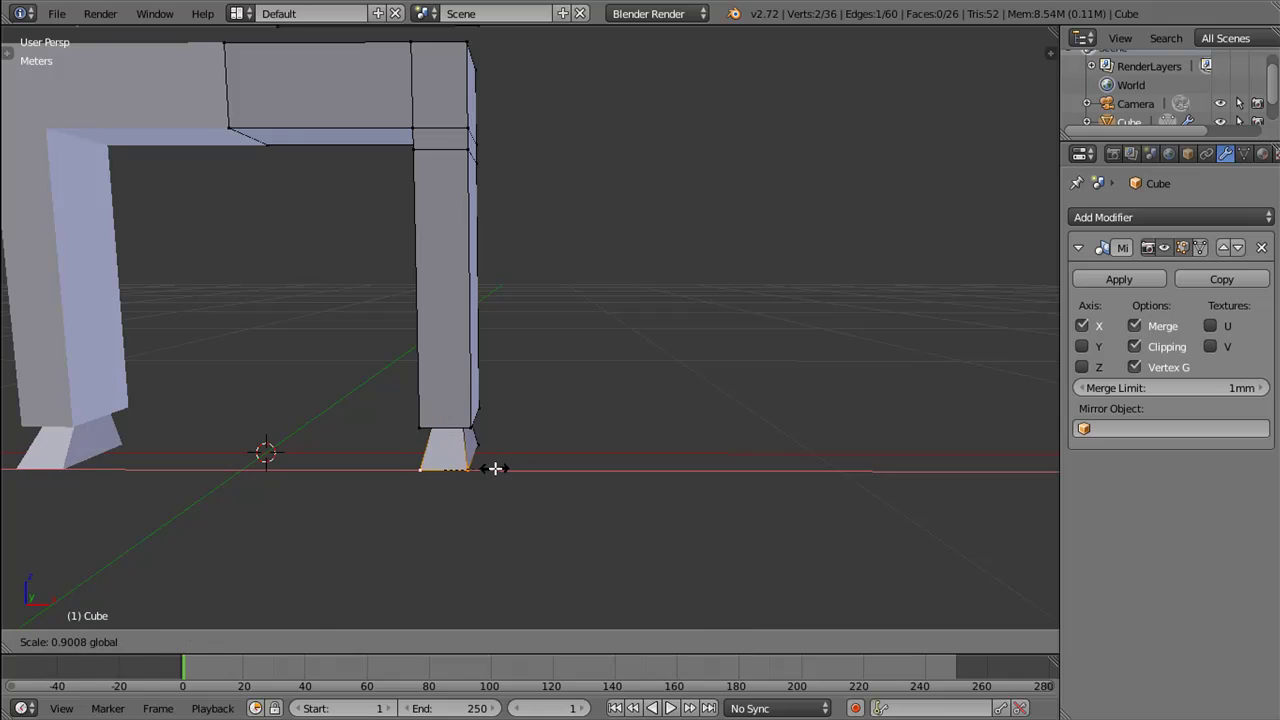
{"action": "left_click", "coordinate": [520, 469]}
Step: Widen the foot by scaling the selected vertices along X
{"action": "left_click_drag", "start_coordinate": [520, 469], "coordinate": [371, 450]}
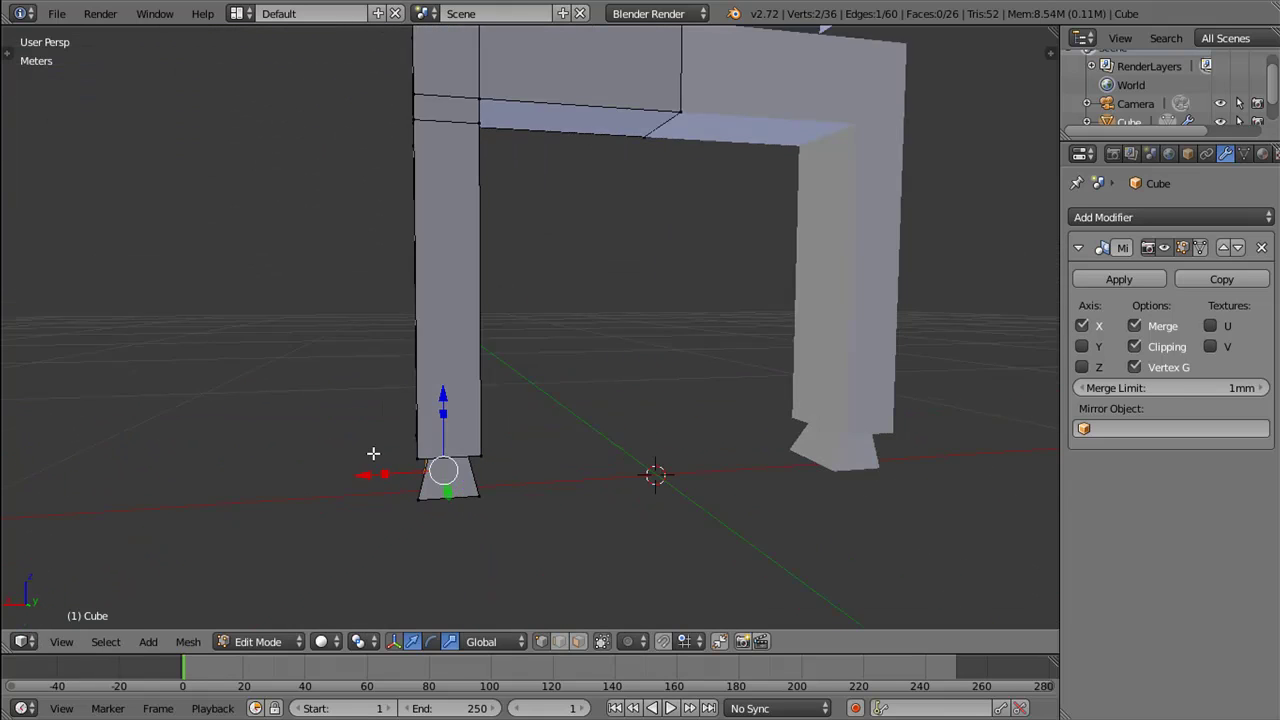
{"action": "left_click_drag", "start_coordinate": [445, 470], "coordinate": [500, 260]}
{"action": "key", "text": "s"}
{"action": "key", "text": "x"}
{"action": "left_click", "coordinate": [394, 500]}
Step: Shift the arch vertices sideways along X to angle the crotch corners
{"action": "right_click", "coordinate": [511, 255]}
{"action": "left_click_drag", "start_coordinate": [565, 262], "coordinate": [537, 263]}
{"action": "scroll", "scroll_direction": "down", "scroll_amount": 3}
{"action": "left_click_drag", "start_coordinate": [553, 437], "coordinate": [533, 446]}
{"action": "right_click", "coordinate": [518, 258]}
{"action": "left_click_drag", "start_coordinate": [518, 258], "coordinate": [514, 264]}
{"action": "left_click_drag", "start_coordinate": [582, 268], "coordinate": [563, 266]}
{"action": "left_click_drag", "start_coordinate": [500, 265], "coordinate": [520, 300]}
{"action": "right_click", "coordinate": [494, 306]}
{"action": "left_click_drag", "start_coordinate": [563, 299], "coordinate": [563, 295]}
Step: Move the linked right leg and hip section left along X, about 1.9 cm
{"action": "left_click_drag", "start_coordinate": [560, 300], "coordinate": [537, 360]}
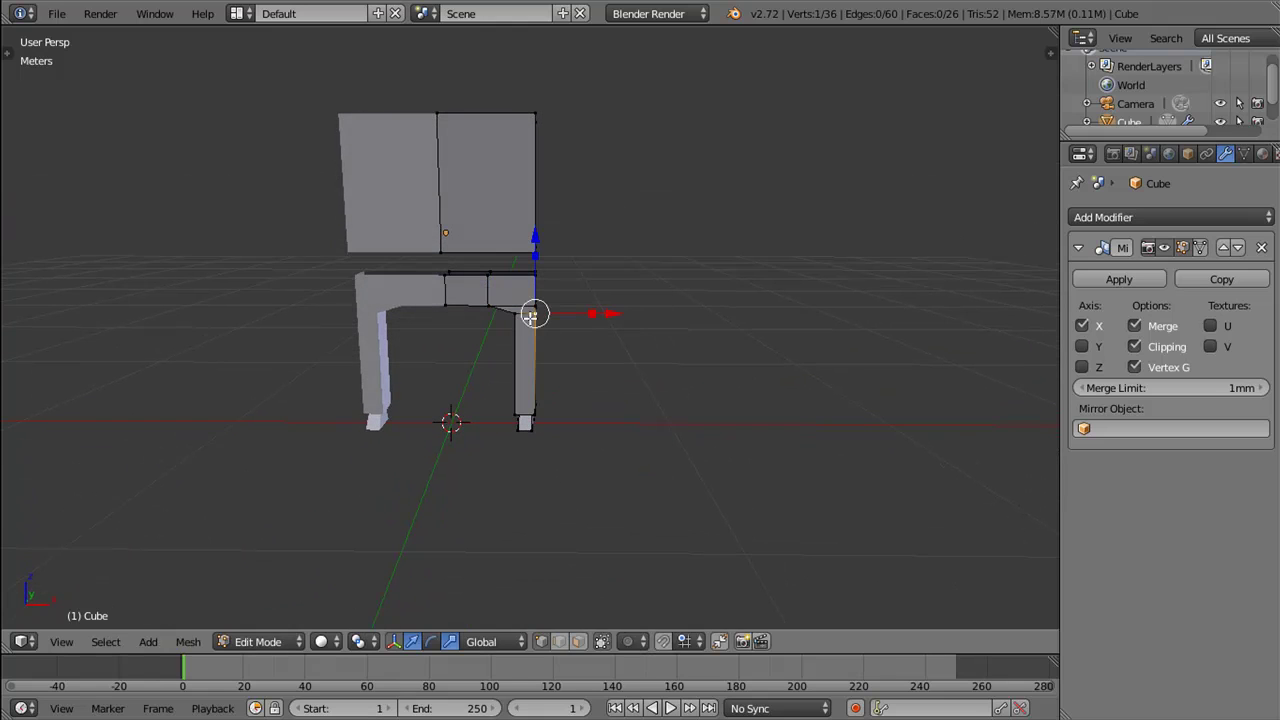
{"action": "key", "text": "ctrl+l"}
{"action": "left_click_drag", "start_coordinate": [586, 352], "coordinate": [570, 346]}
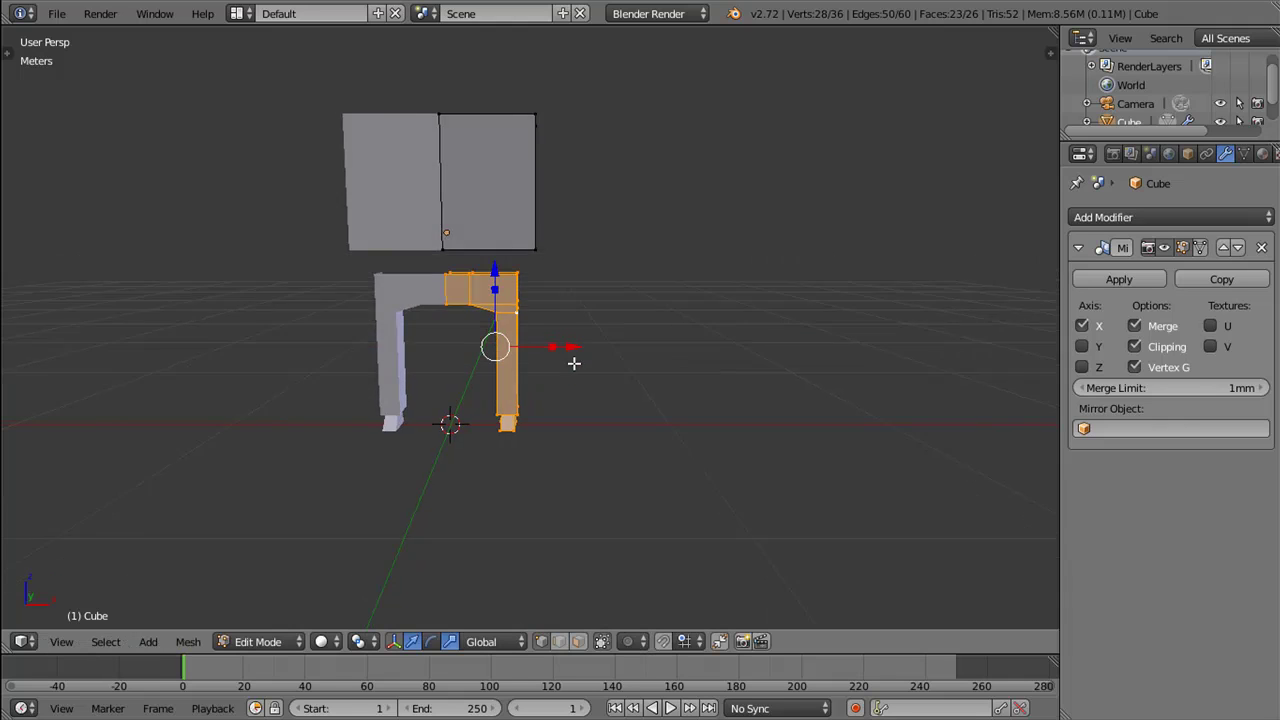
{"action": "left_click_drag", "start_coordinate": [570, 346], "coordinate": [585, 344]}
{"action": "left_click_drag", "start_coordinate": [567, 347], "coordinate": [564, 347]}
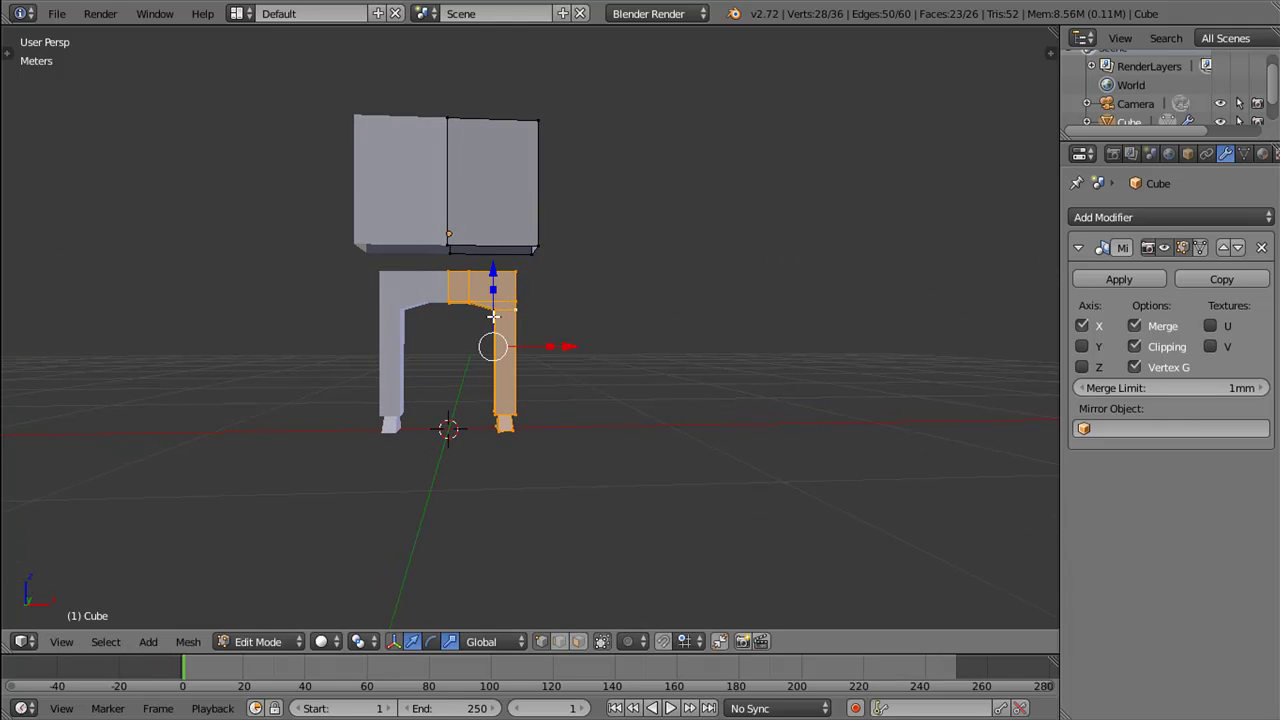
Step: Slant the leg's inner side by moving two vertices along X
{"action": "right_click", "coordinate": [519, 298]}
{"action": "left_click_drag", "start_coordinate": [519, 298], "coordinate": [550, 311]}
{"action": "right_click", "coordinate": [495, 310]}
{"action": "left_click_drag", "start_coordinate": [557, 311], "coordinate": [555, 313]}
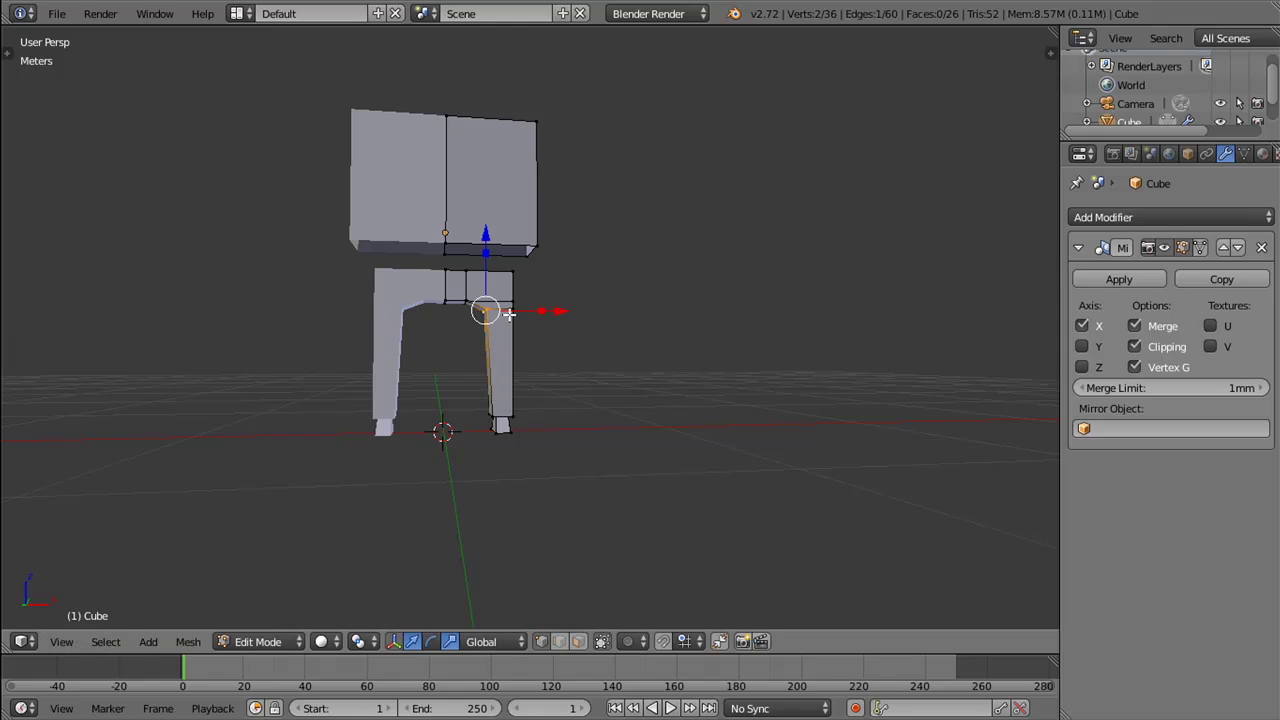
Step: Switch to wireframe, go to front view, and box-select the whole right leg
{"action": "key", "text": "z"}
{"action": "left_click", "coordinate": [666, 374]}
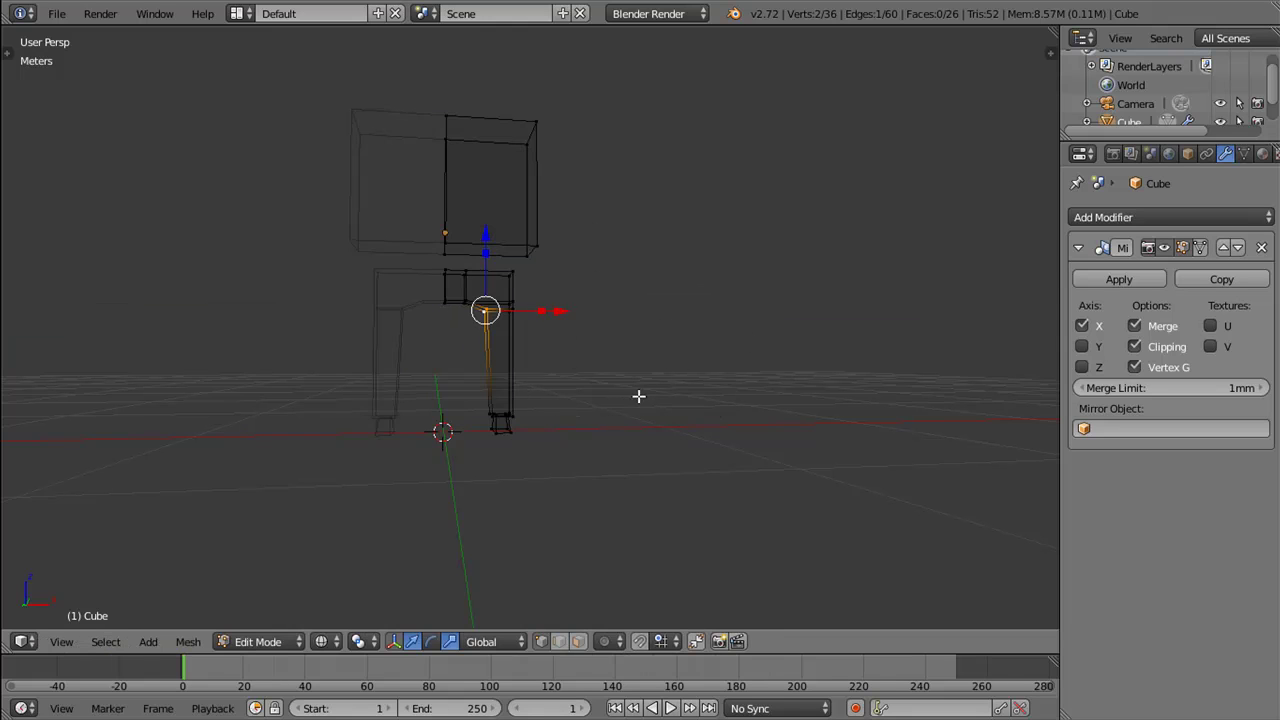
{"action": "key", "text": "KP_1"}
{"action": "scroll", "scroll_direction": "up", "scroll_amount": 3}
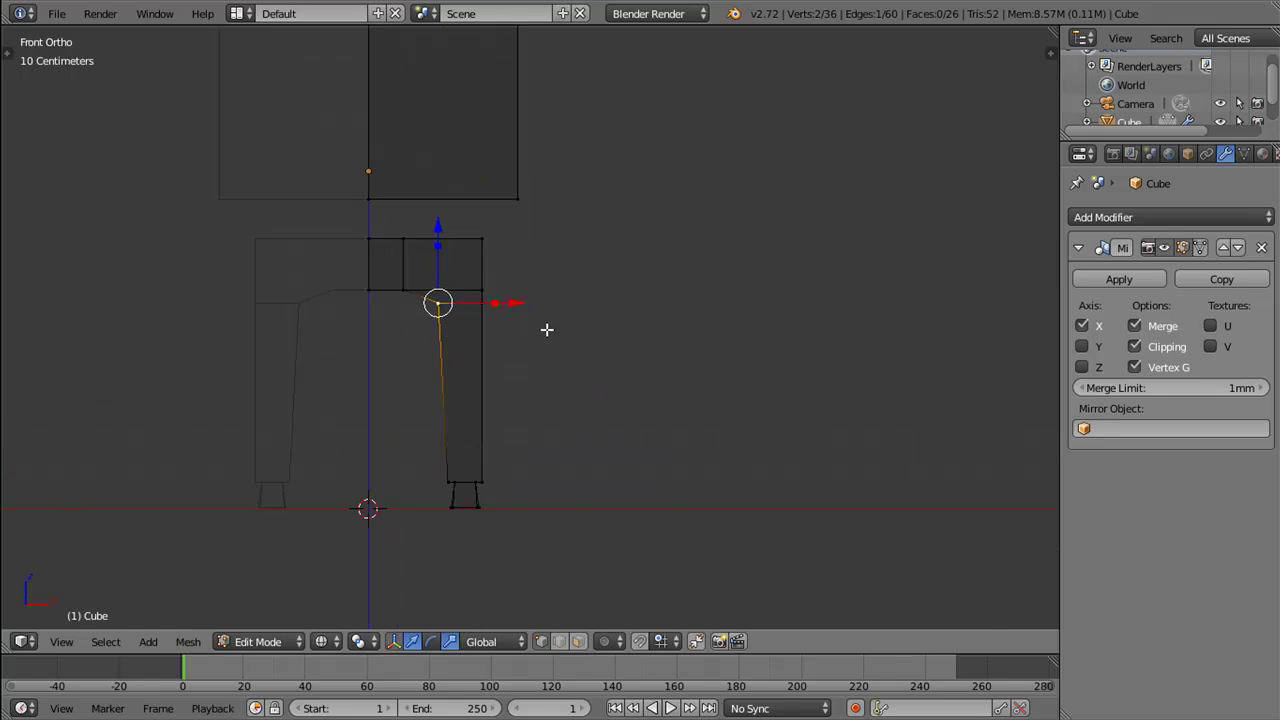
{"action": "key", "text": "a"}
{"action": "key", "text": "b"}
{"action": "left_click_drag", "start_coordinate": [449, 236], "coordinate": [549, 591]}
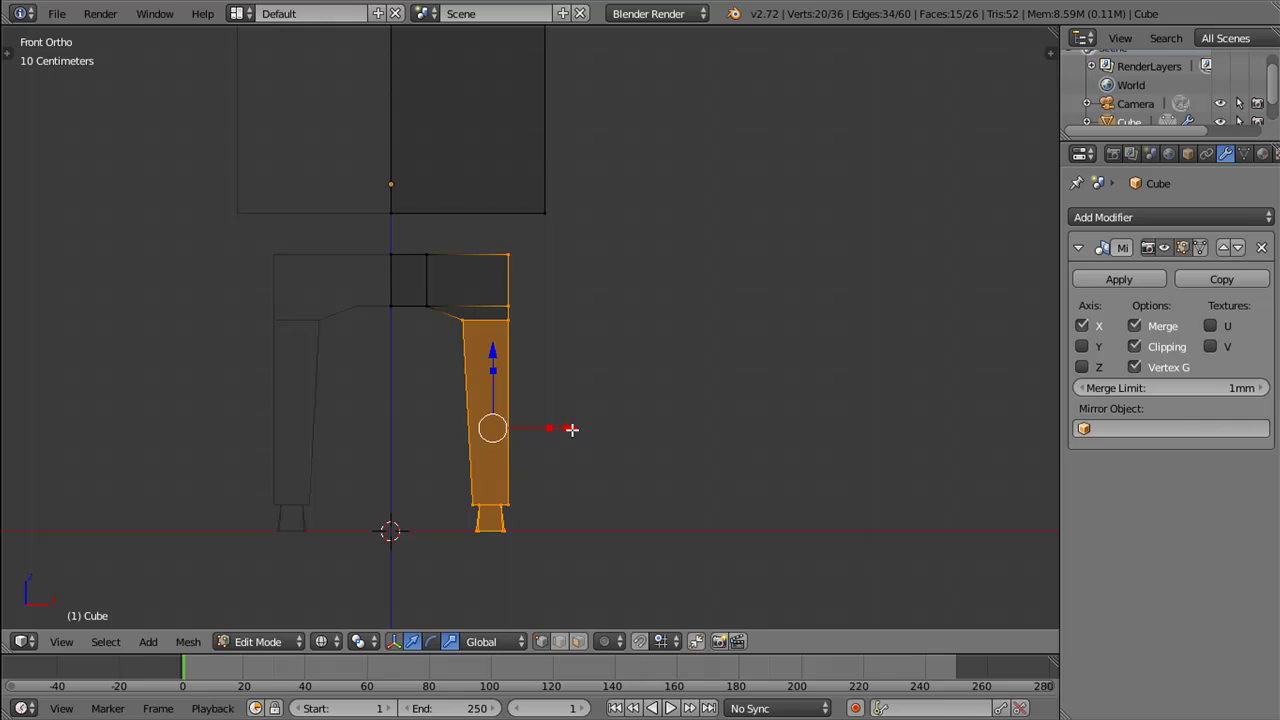
Step: Narrow the right leg with repeated X scaling and move it left along X
{"action": "key", "text": "s"}
{"action": "key", "text": "x"}
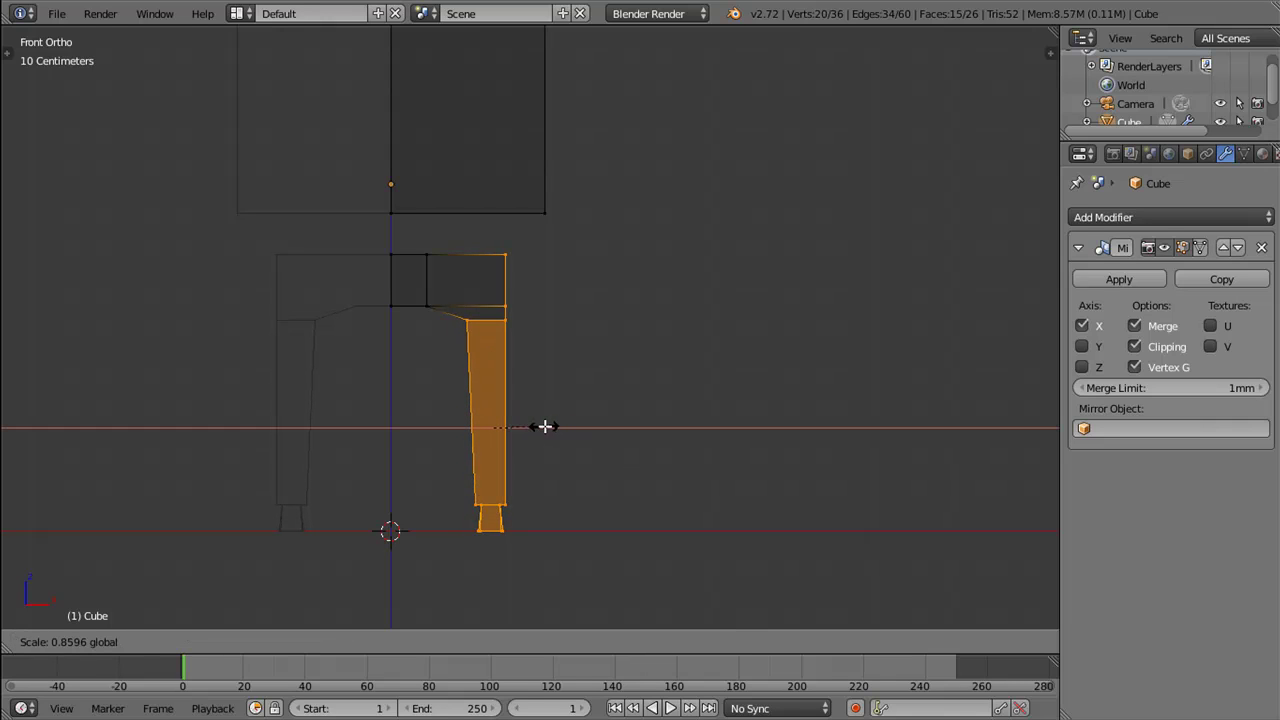
{"action": "left_click", "coordinate": [551, 426]}
{"action": "key", "text": "s"}
{"action": "key", "text": "x"}
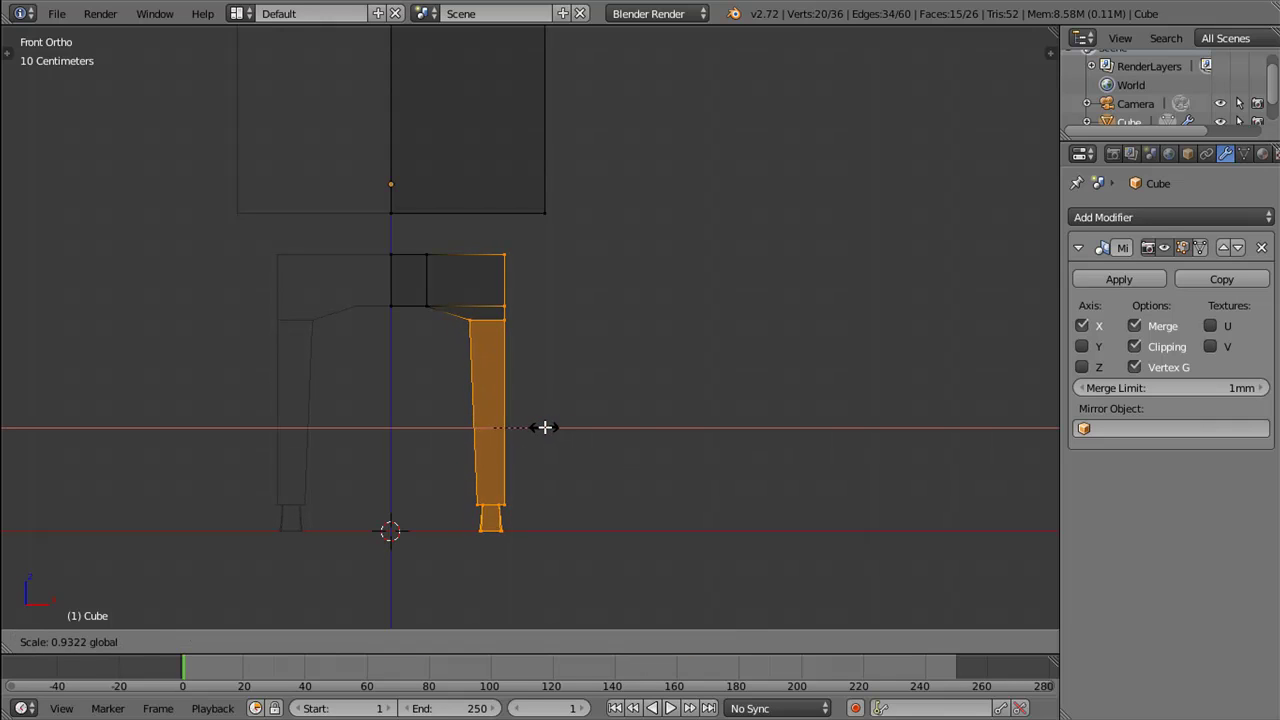
{"action": "left_click", "coordinate": [574, 428]}
{"action": "left_click_drag", "start_coordinate": [574, 428], "coordinate": [547, 428]}
{"action": "key", "text": "s"}
{"action": "key", "text": "x"}
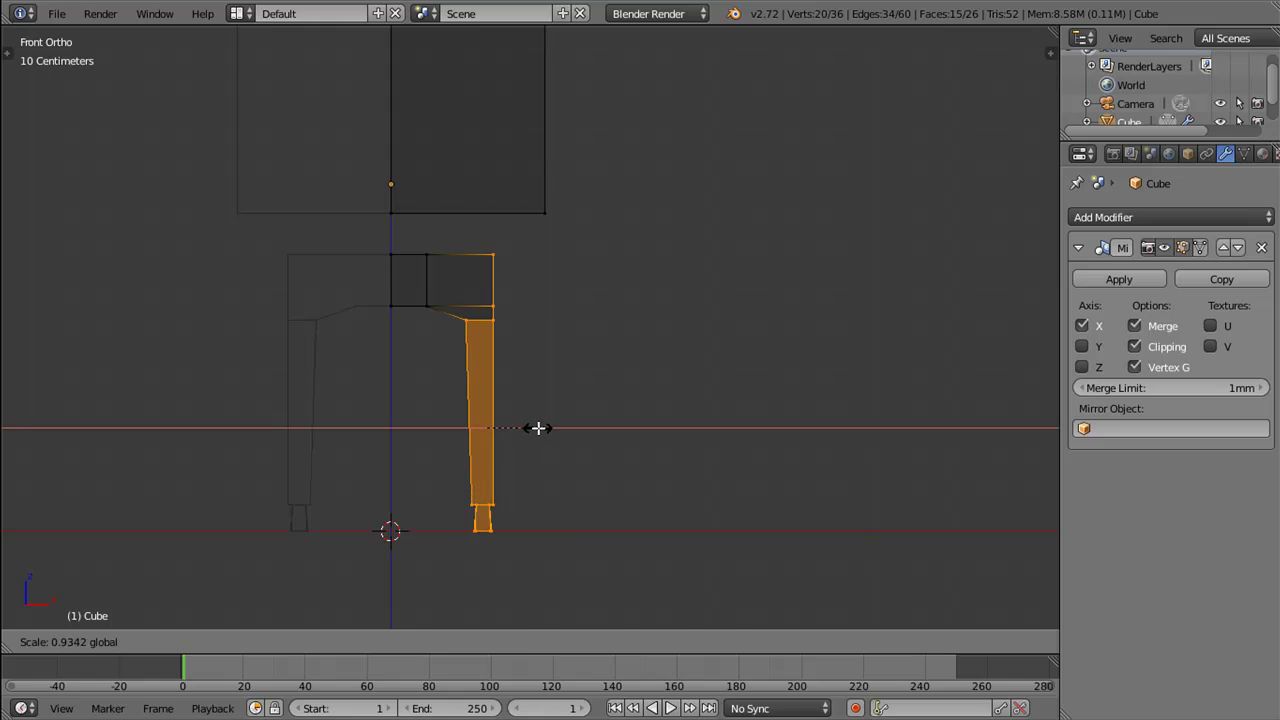
{"action": "left_click", "coordinate": [537, 428]}
Step: Thin the leg's depth with Y scaling and one more X narrowing
{"action": "left_click_drag", "start_coordinate": [537, 428], "coordinate": [276, 454]}
{"action": "key", "text": "s"}
{"action": "key", "text": "y"}
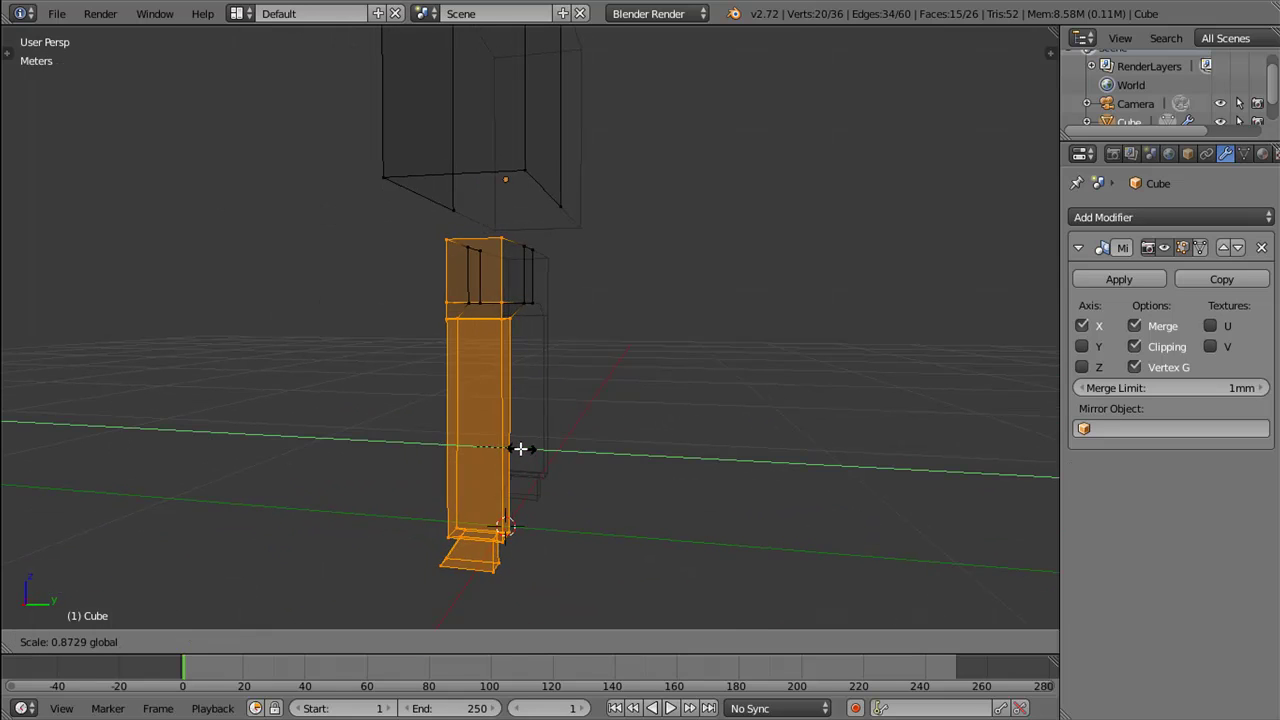
{"action": "left_click", "coordinate": [524, 450]}
{"action": "key", "text": "s"}
{"action": "key", "text": "x"}
{"action": "left_click", "coordinate": [520, 449]}
{"action": "left_click_drag", "start_coordinate": [520, 449], "coordinate": [557, 296]}
{"action": "key", "text": "s"}
{"action": "key", "text": "y"}
{"action": "left_click", "coordinate": [526, 443]}
{"action": "right_click", "coordinate": [549, 305]}
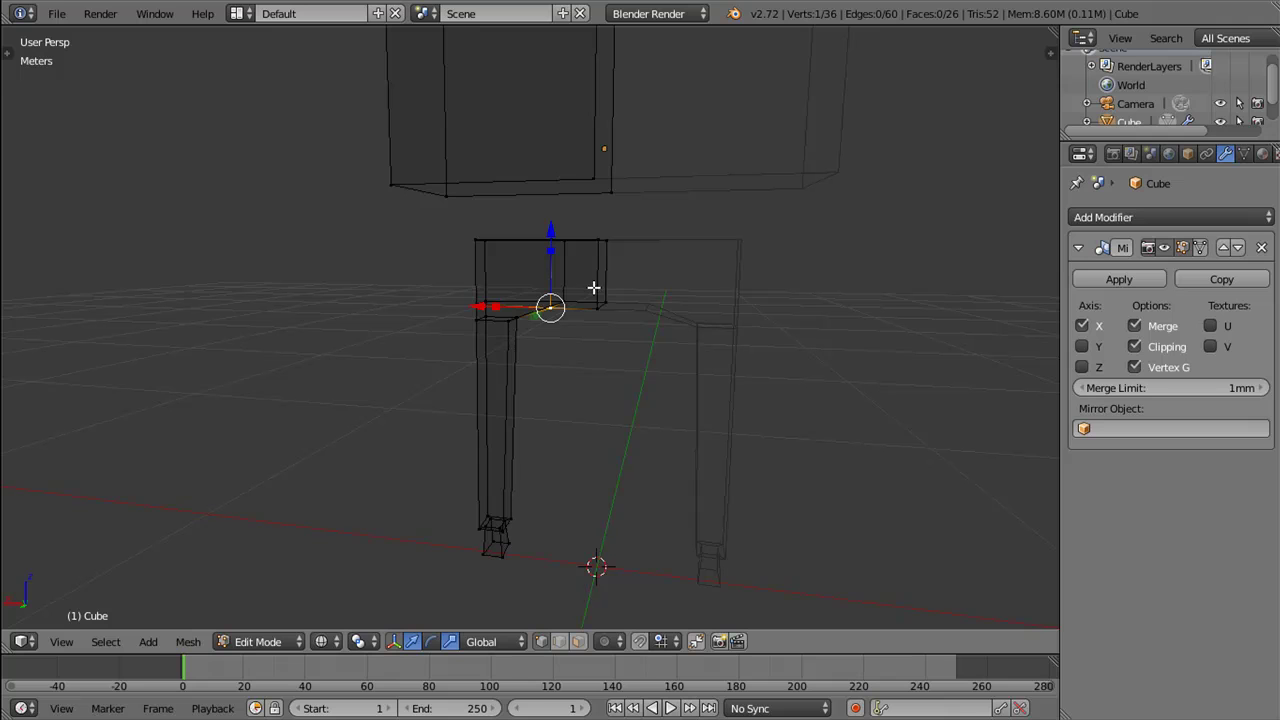
Step: Box-select the inner leg-top faces and shrink them twice along Y
{"action": "key", "text": "b"}
{"action": "left_click_drag", "start_coordinate": [543, 206], "coordinate": [619, 374]}
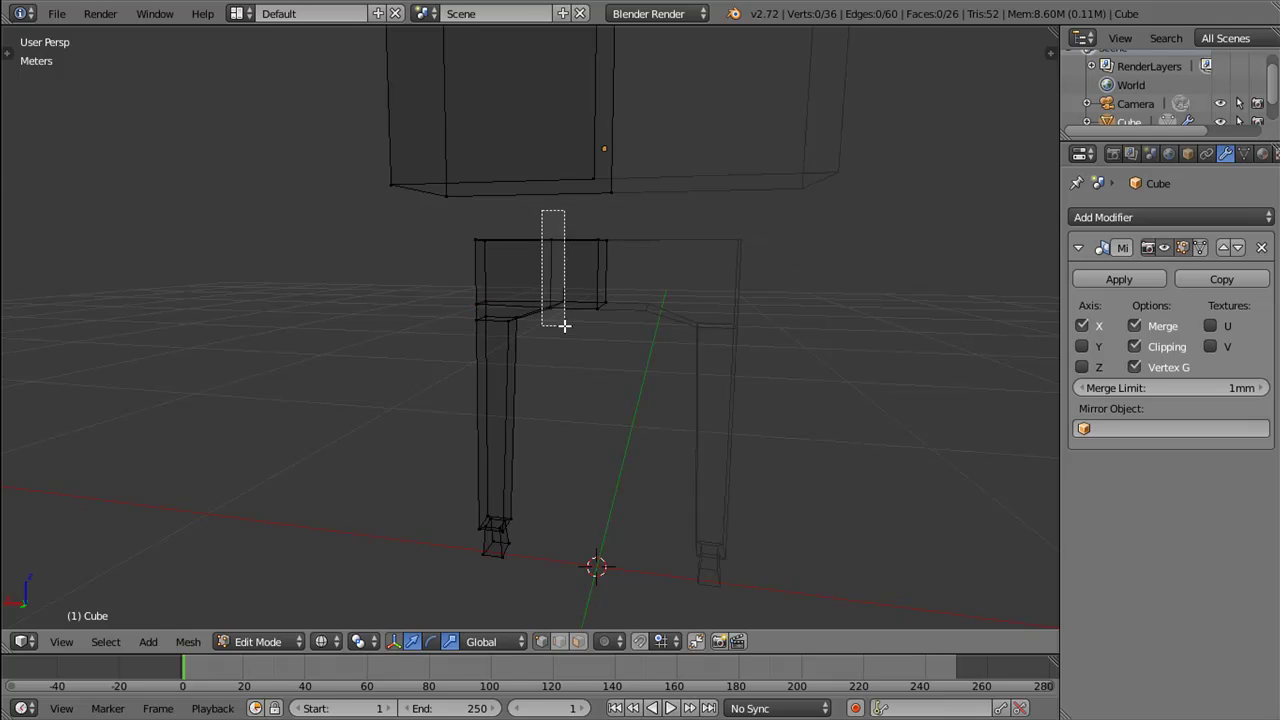
{"action": "left_click_drag", "start_coordinate": [619, 374], "coordinate": [785, 345]}
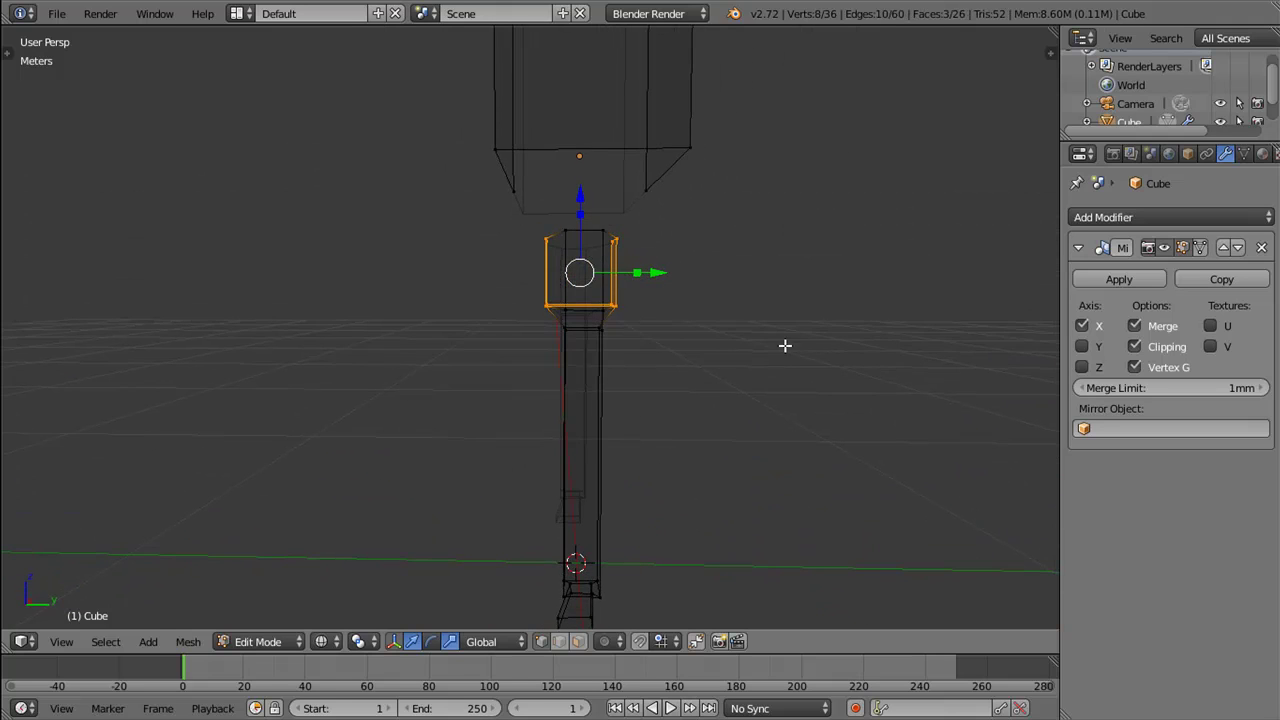
{"action": "left_click_drag", "start_coordinate": [641, 278], "coordinate": [631, 272]}
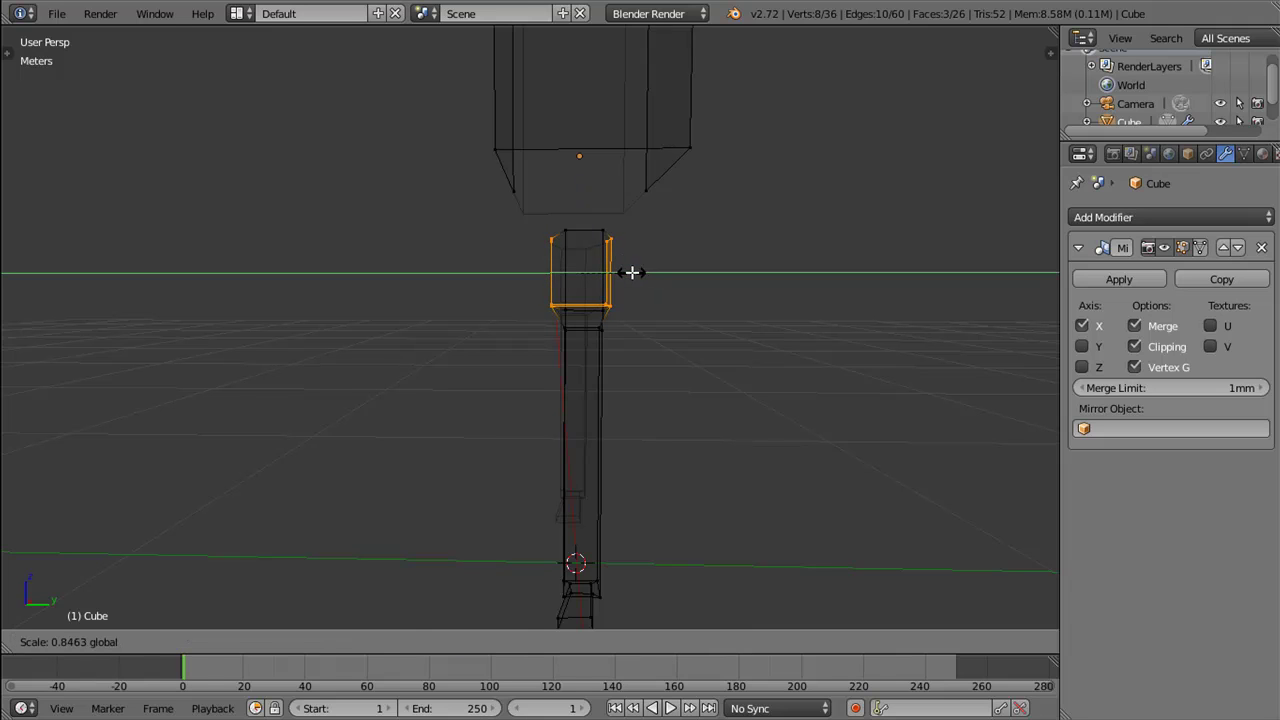
{"action": "left_click", "coordinate": [631, 272]}
{"action": "left_click_drag", "start_coordinate": [631, 272], "coordinate": [548, 298]}
{"action": "key", "text": "s"}
{"action": "key", "text": "y"}
{"action": "left_click", "coordinate": [651, 265]}
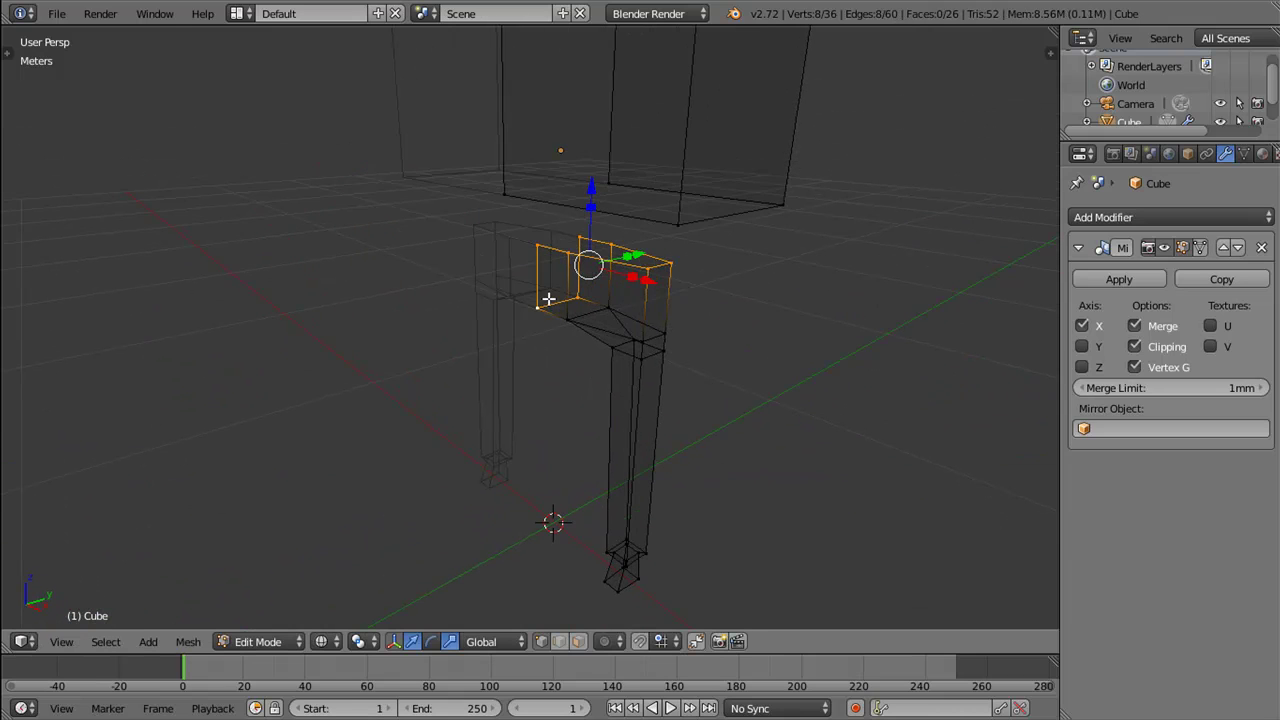
Step: Scale the two inner hip edges outward by about 1.081
{"action": "right_click", "coordinate": [534, 303]}
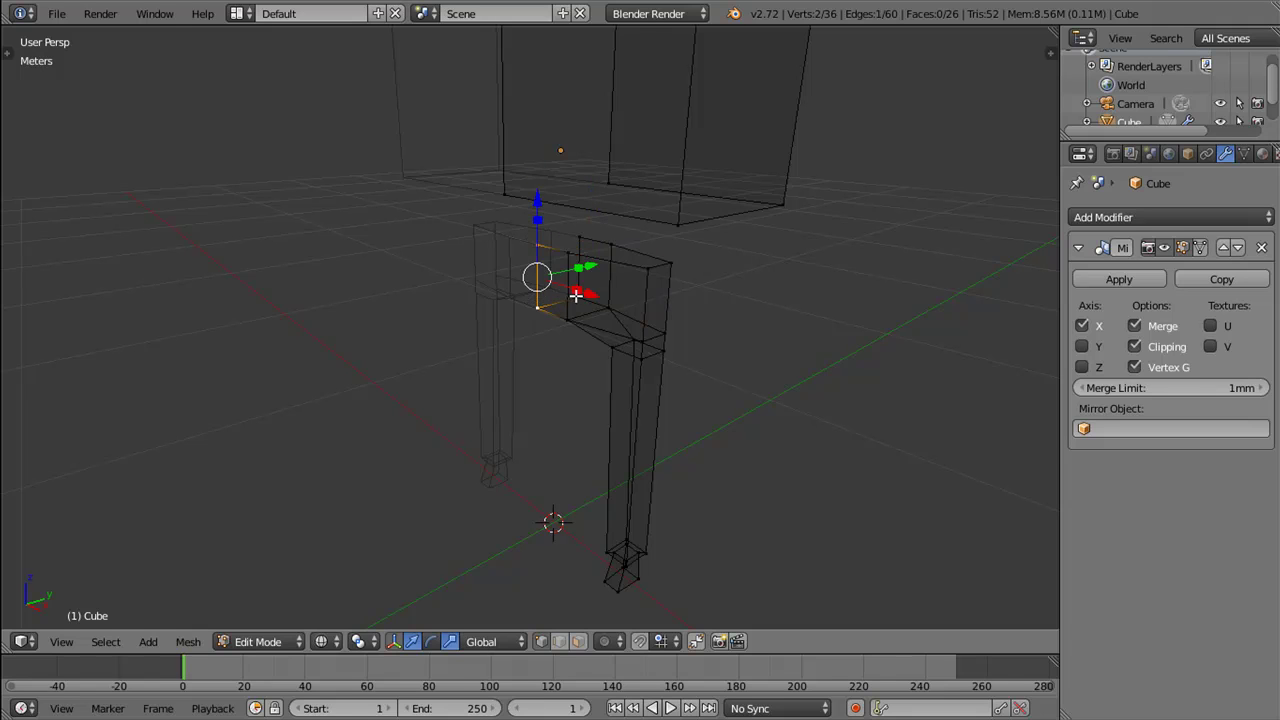
{"action": "right_click", "coordinate": [581, 245]}
{"action": "left_click_drag", "start_coordinate": [585, 248], "coordinate": [536, 297]}
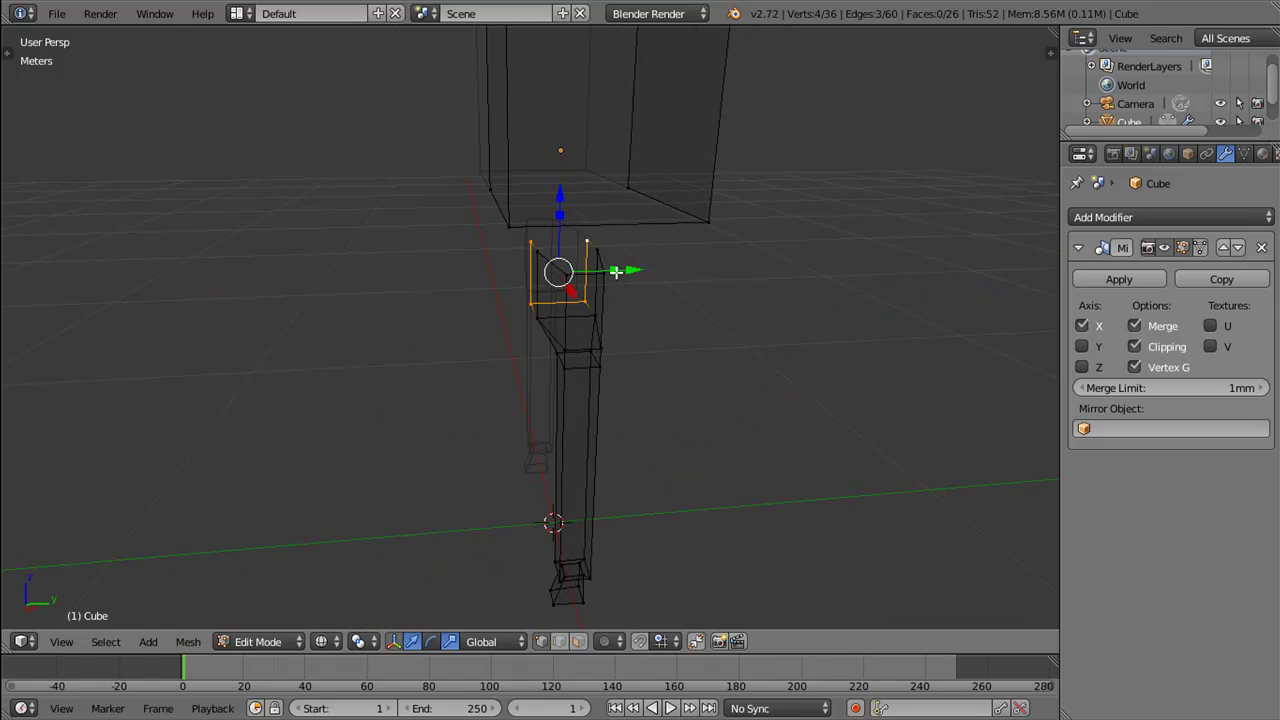
{"action": "key", "text": "s"}
{"action": "left_click", "coordinate": [616, 280]}
{"action": "left_click_drag", "start_coordinate": [616, 280], "coordinate": [703, 360]}
Step: Switch to Solid shading and cut a new vertical edge loop down the leg
{"action": "key", "text": "z"}
{"action": "left_click", "coordinate": [702, 459]}
{"action": "left_click_drag", "start_coordinate": [694, 432], "coordinate": [680, 313]}
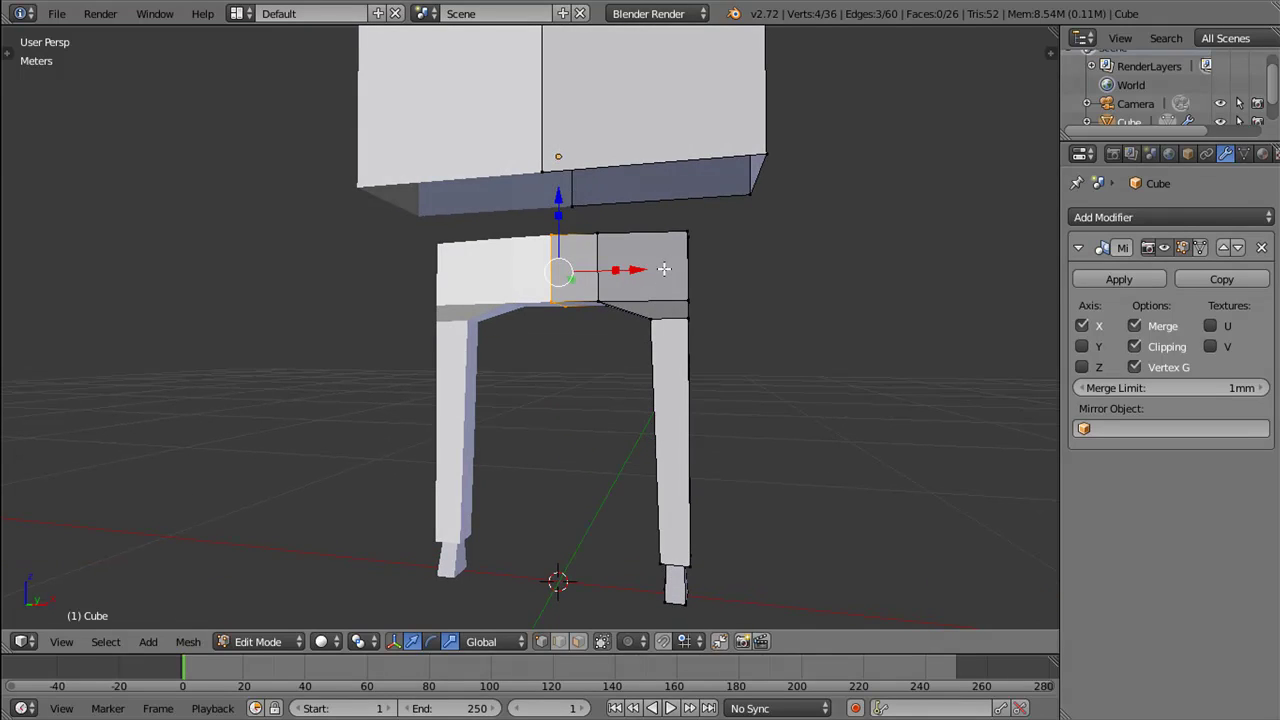
{"action": "key", "text": "ctrl+r"}
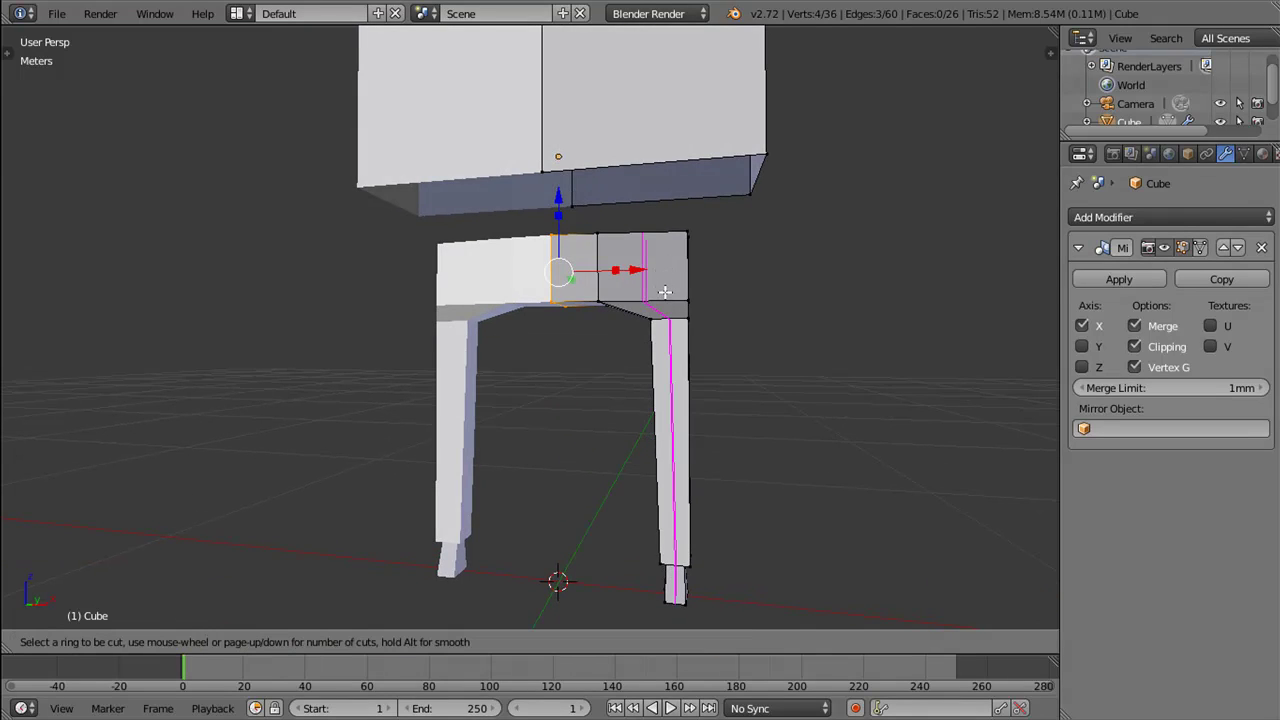
{"action": "left_click", "coordinate": [665, 291]}
{"action": "left_click", "coordinate": [665, 292]}
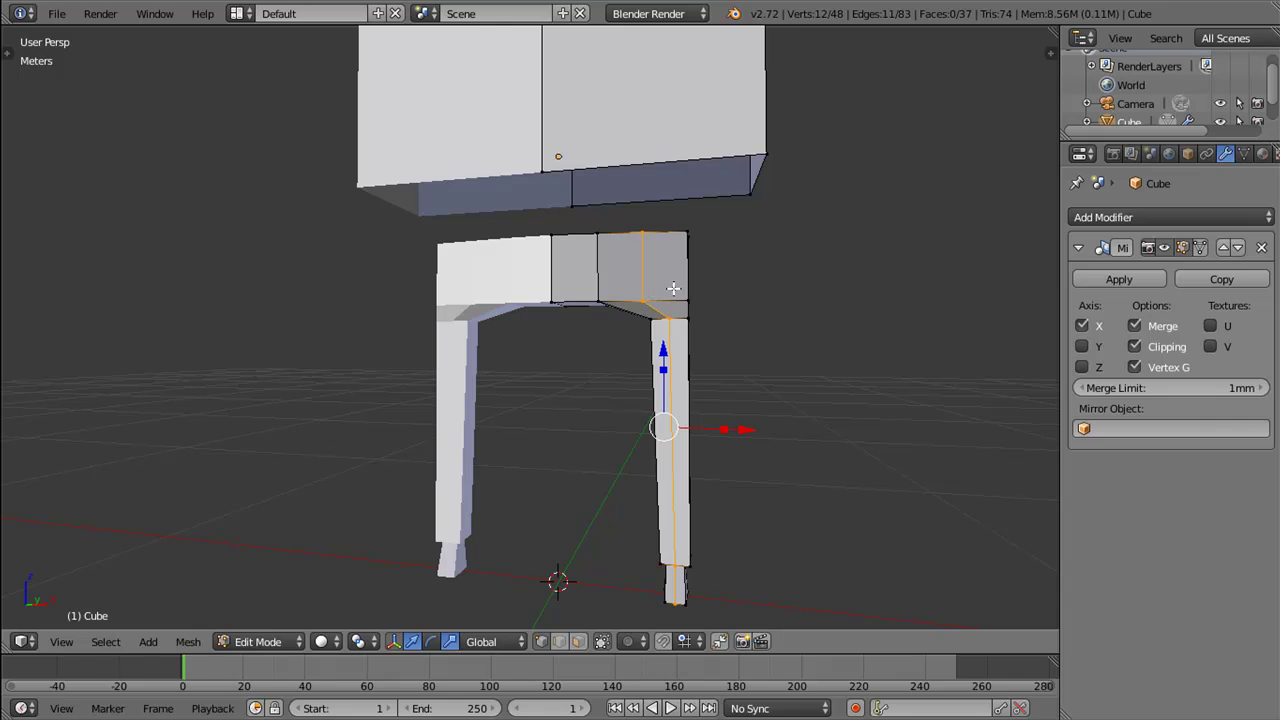
Step: Select the vertical hip edge and edge-slide it along the mesh
{"action": "right_click", "coordinate": [641, 300]}
{"action": "right_click", "coordinate": [641, 233]}
{"action": "left_click_drag", "start_coordinate": [641, 233], "coordinate": [599, 277]}
{"action": "right_click", "coordinate": [633, 293]}
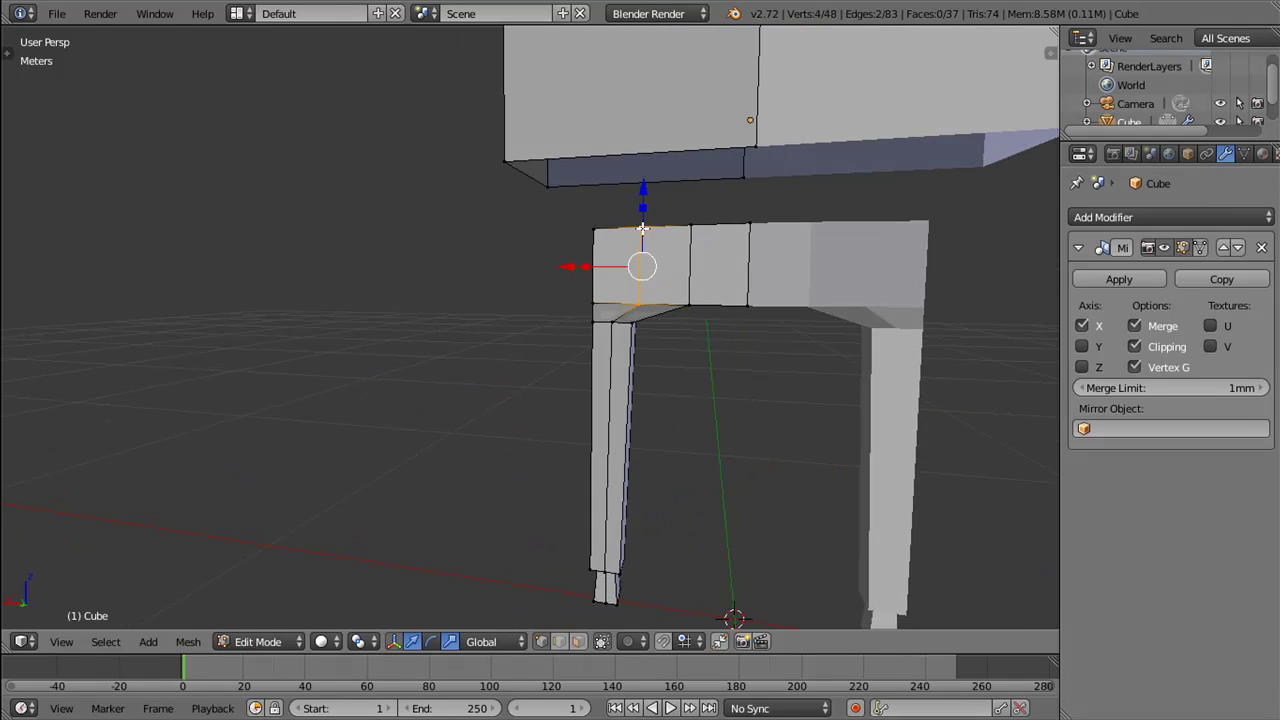
{"action": "left_click_drag", "start_coordinate": [659, 250], "coordinate": [719, 301]}
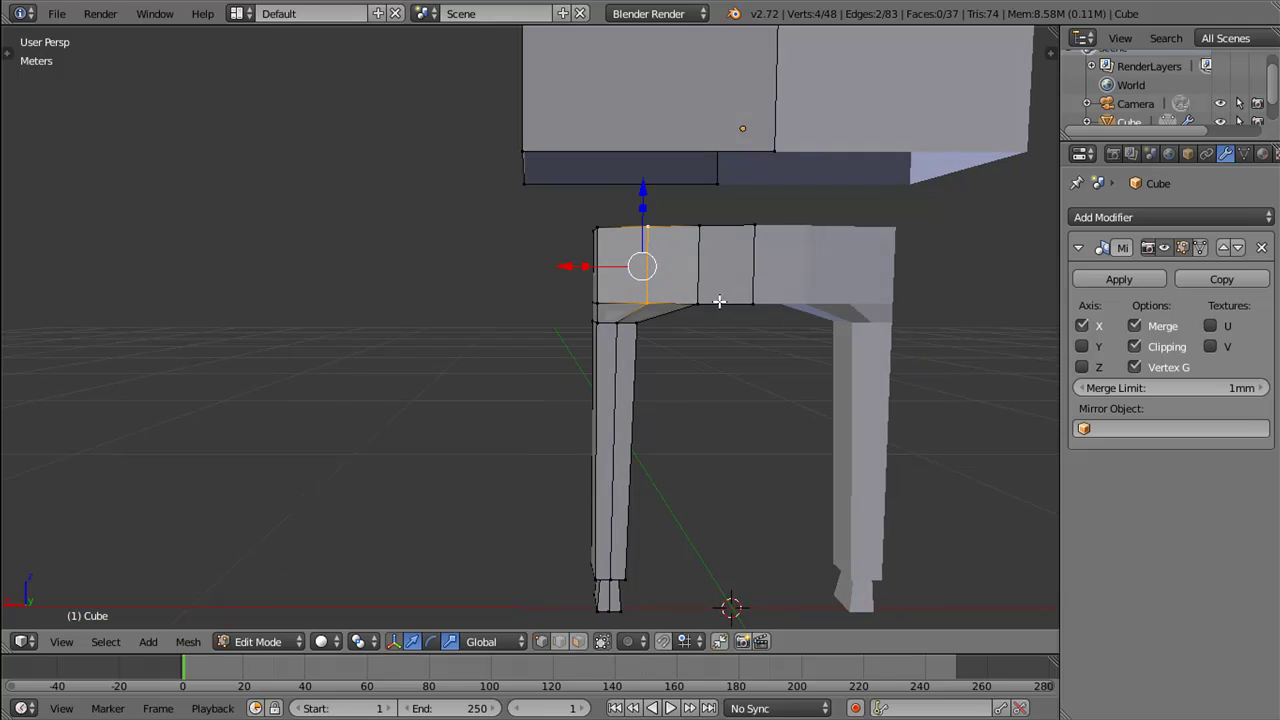
{"action": "key", "text": "g"}
{"action": "key", "text": "g"}
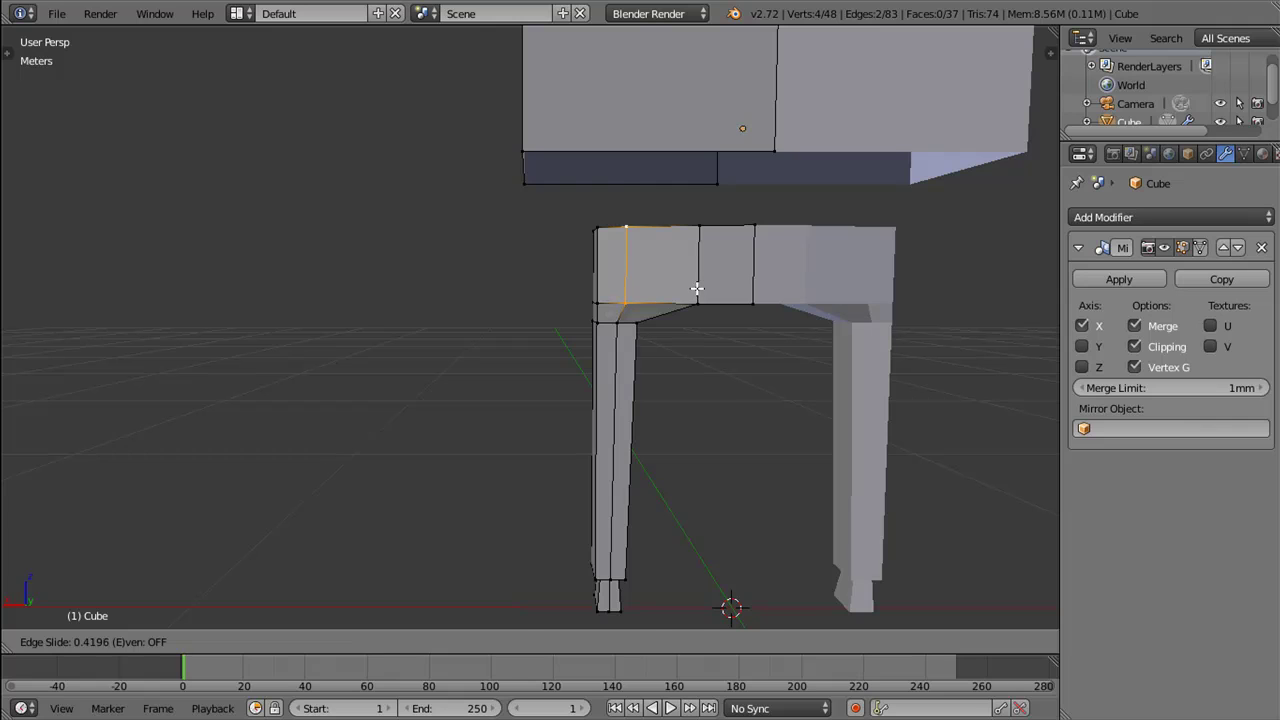
{"action": "left_click", "coordinate": [697, 288]}
Step: Vertex-slide the hip's top corner vertex to angle the edge toward the leg
{"action": "right_click", "coordinate": [629, 232]}
{"action": "left_click_drag", "start_coordinate": [629, 232], "coordinate": [691, 254]}
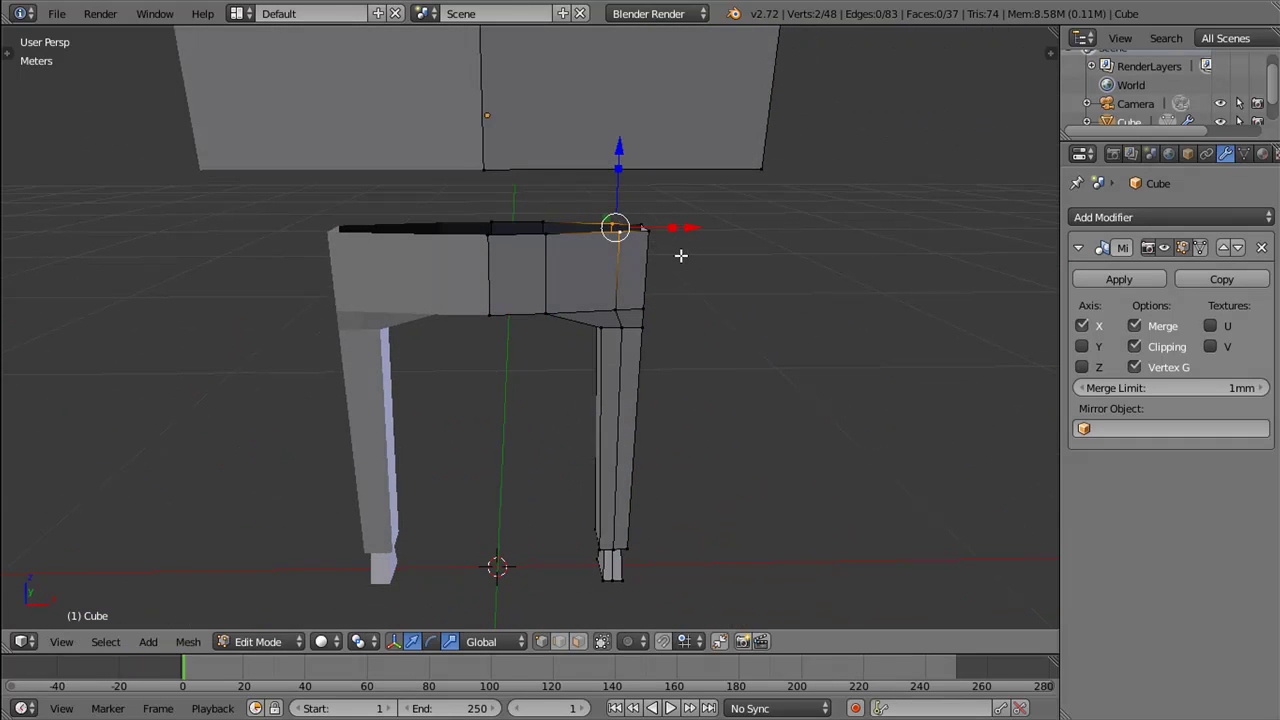
{"action": "key", "text": "shift+v"}
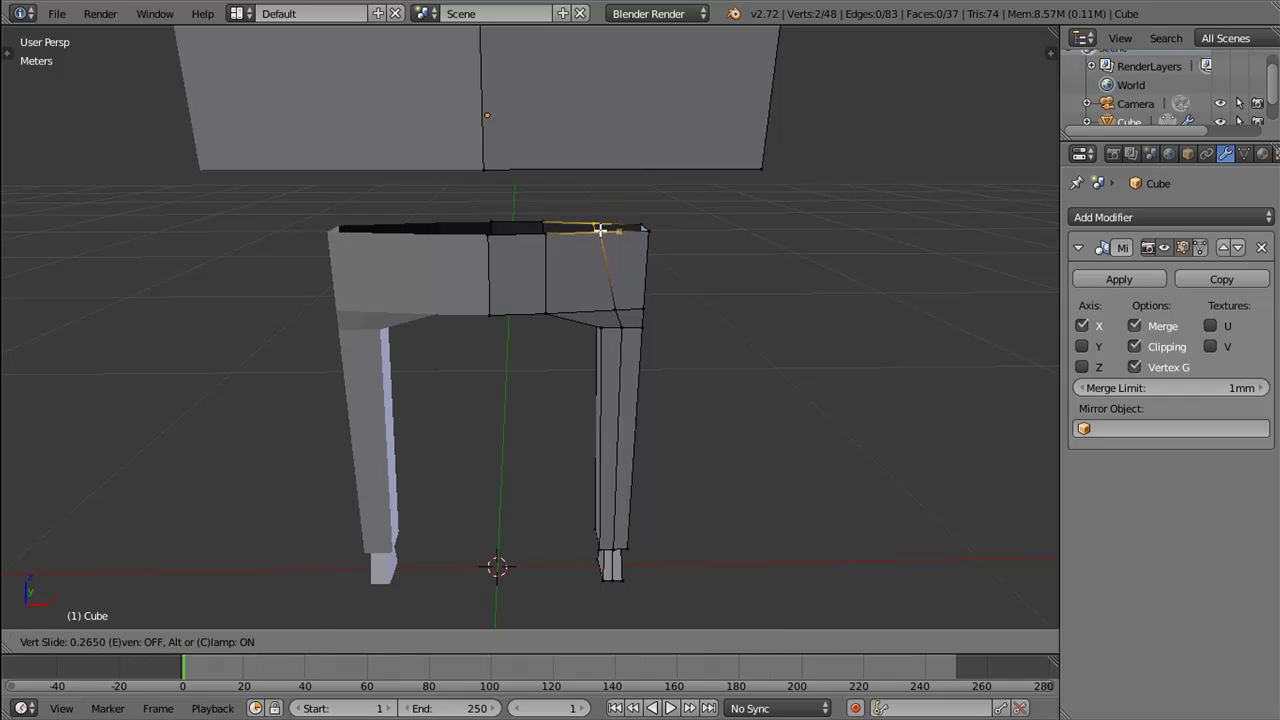
{"action": "left_click", "coordinate": [597, 228]}
{"action": "left_click_drag", "start_coordinate": [634, 316], "coordinate": [623, 291]}
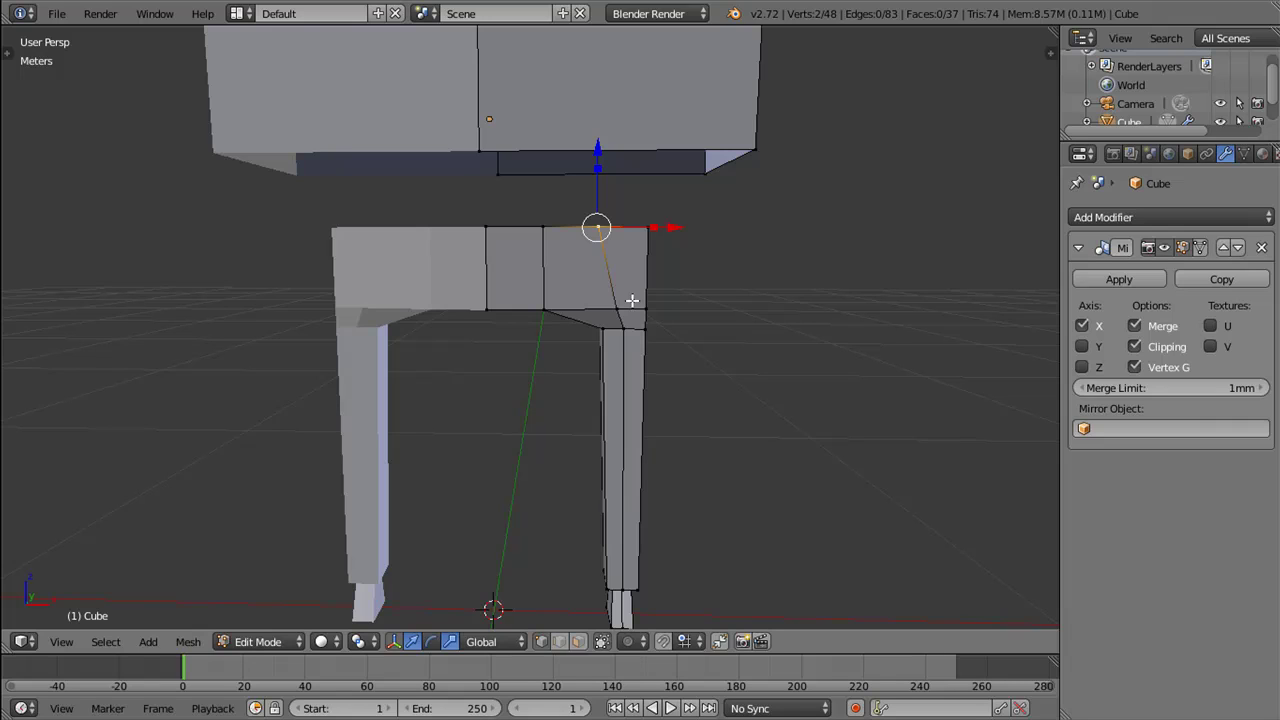
{"action": "left_click_drag", "start_coordinate": [668, 379], "coordinate": [685, 360]}
{"action": "key", "text": "ctrl+e"}
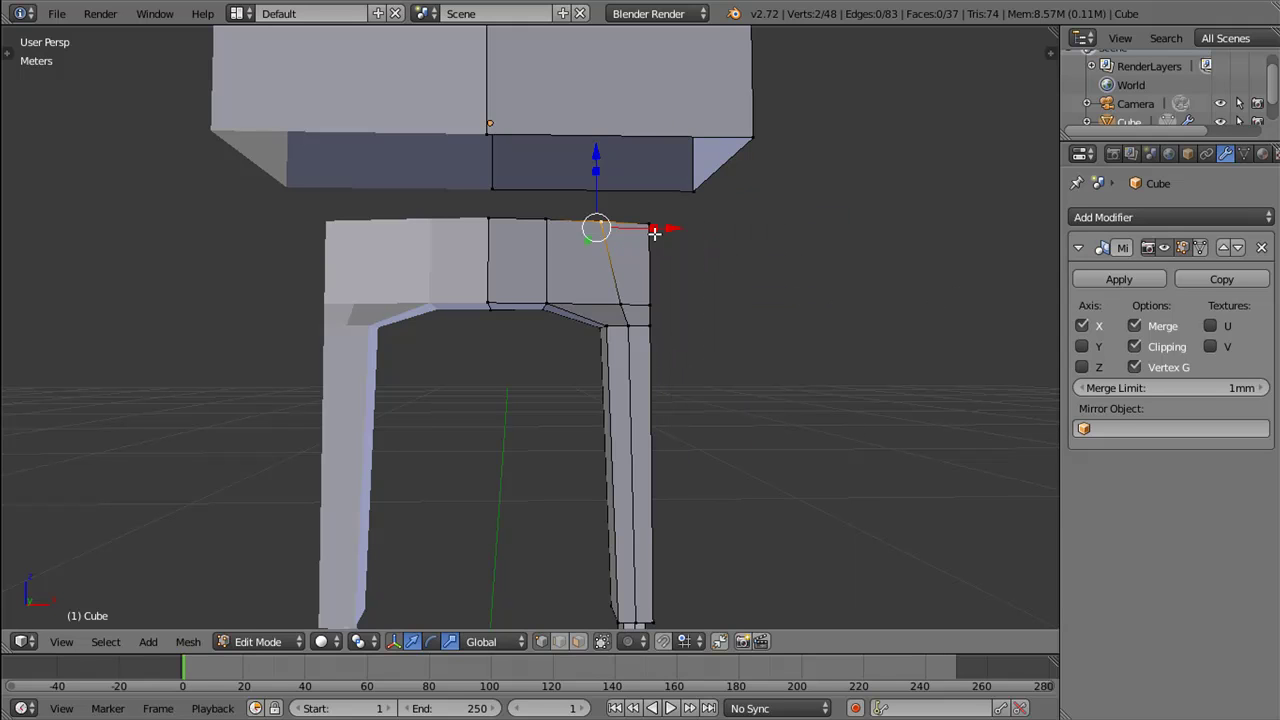
{"action": "left_click_drag", "start_coordinate": [654, 233], "coordinate": [621, 272]}
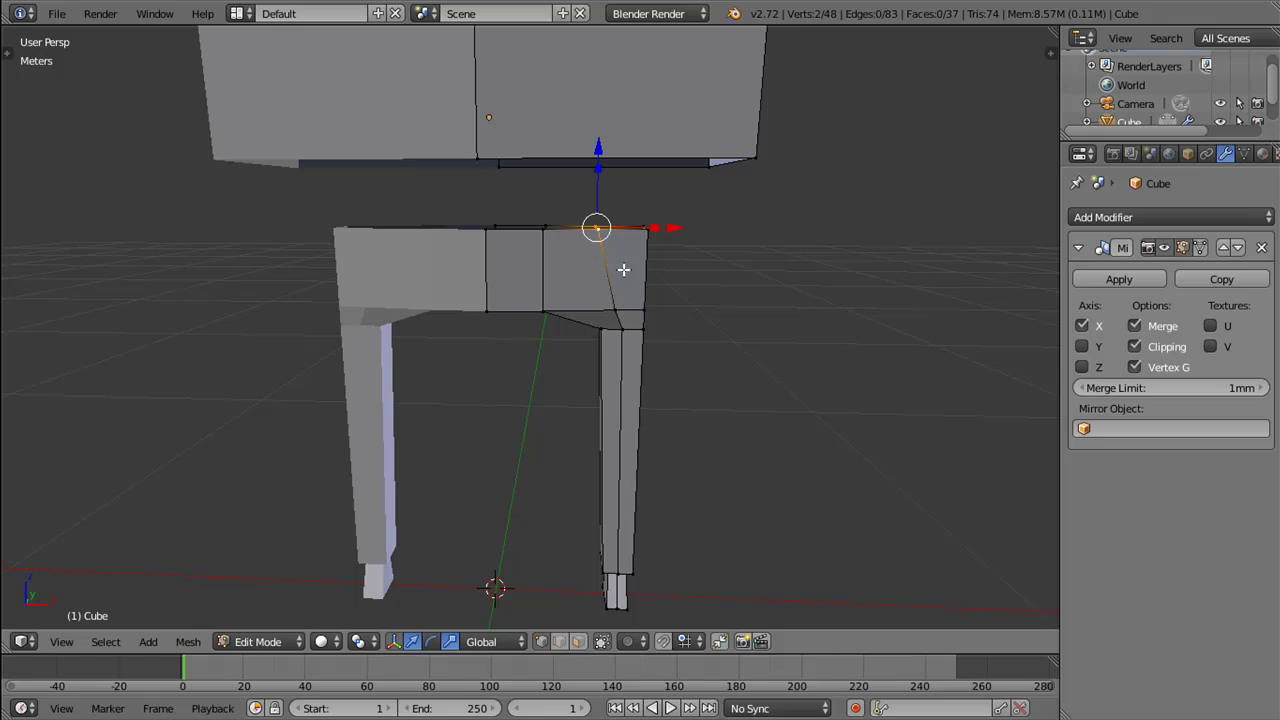
{"action": "left_click_drag", "start_coordinate": [607, 275], "coordinate": [536, 284]}
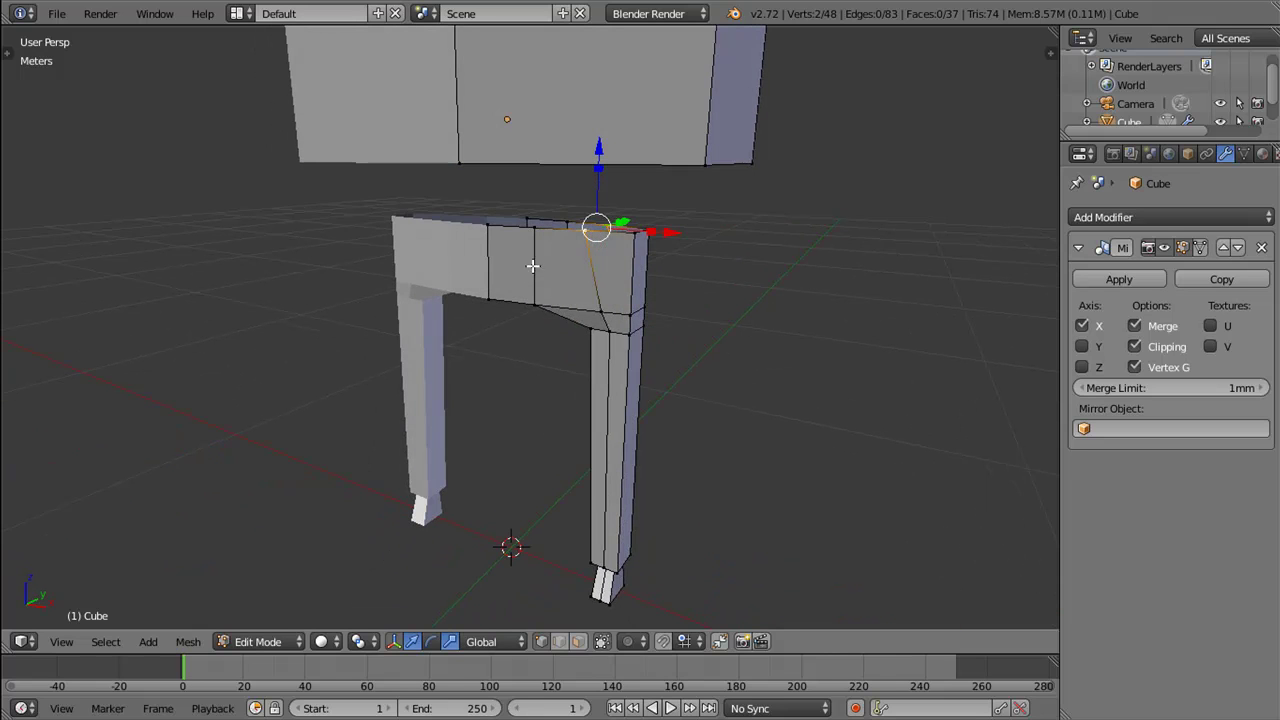
Step: Select corner vertices of a hip face, then switch to Edge select mode
{"action": "left_click", "coordinate": [539, 228]}
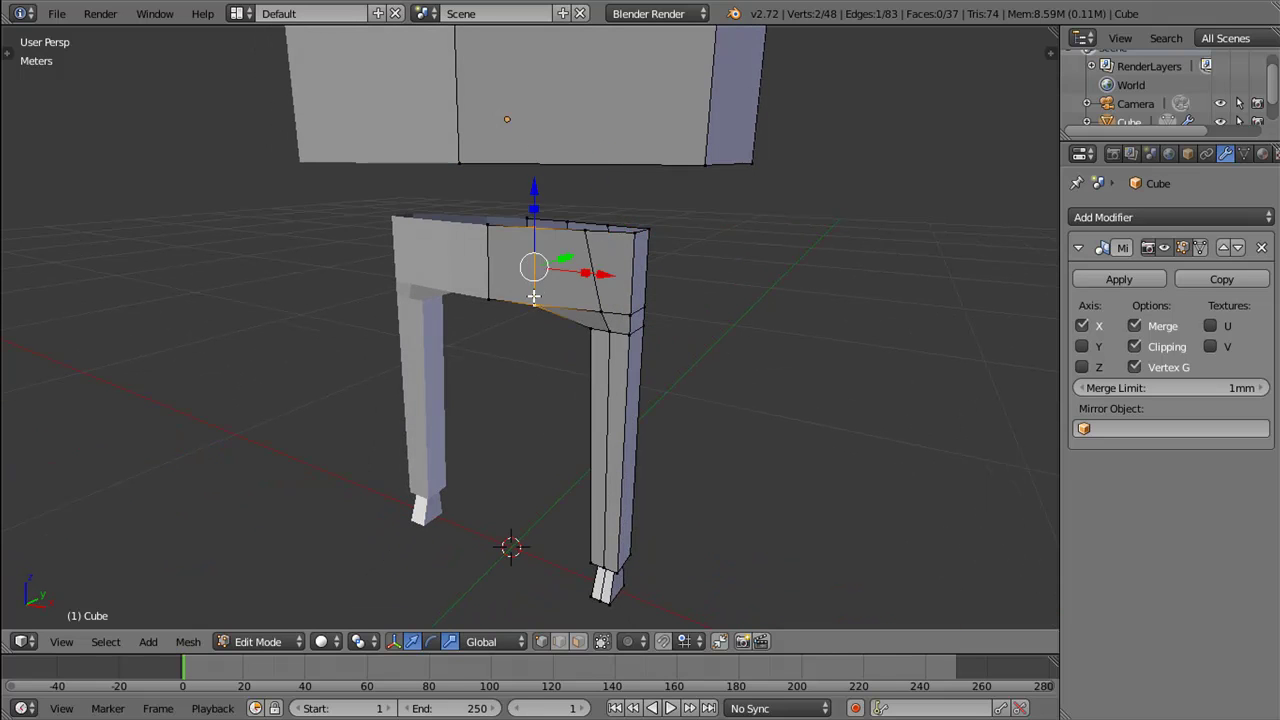
{"action": "left_click", "coordinate": [534, 304]}
{"action": "left_click", "coordinate": [630, 240]}
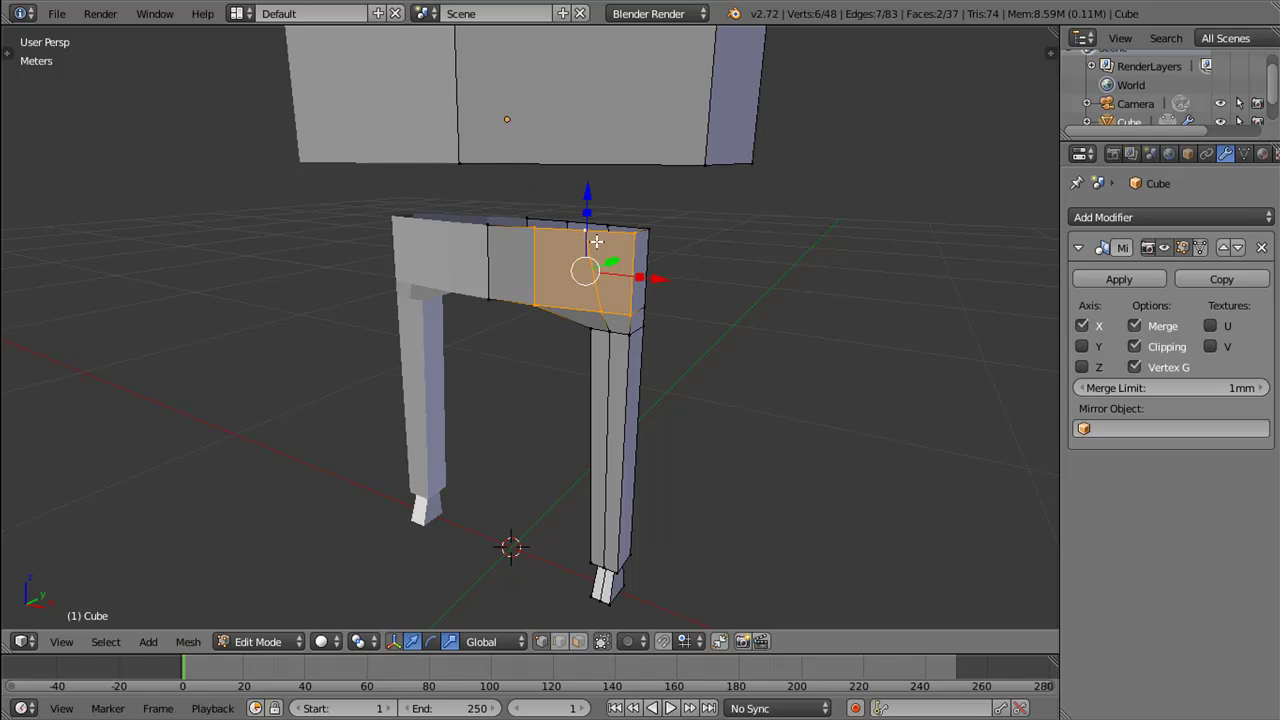
{"action": "left_click", "coordinate": [591, 237]}
{"action": "left_click_drag", "start_coordinate": [597, 270], "coordinate": [623, 289]}
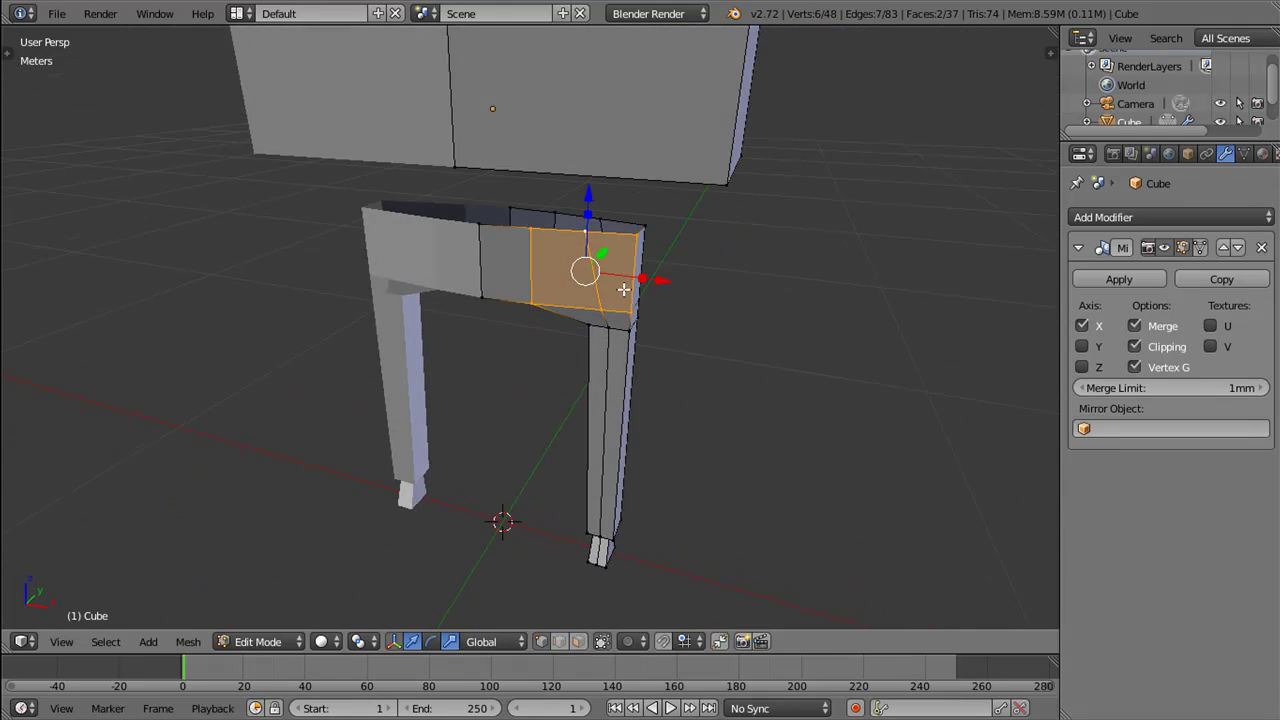
{"action": "key", "text": "ctrl+Tab"}
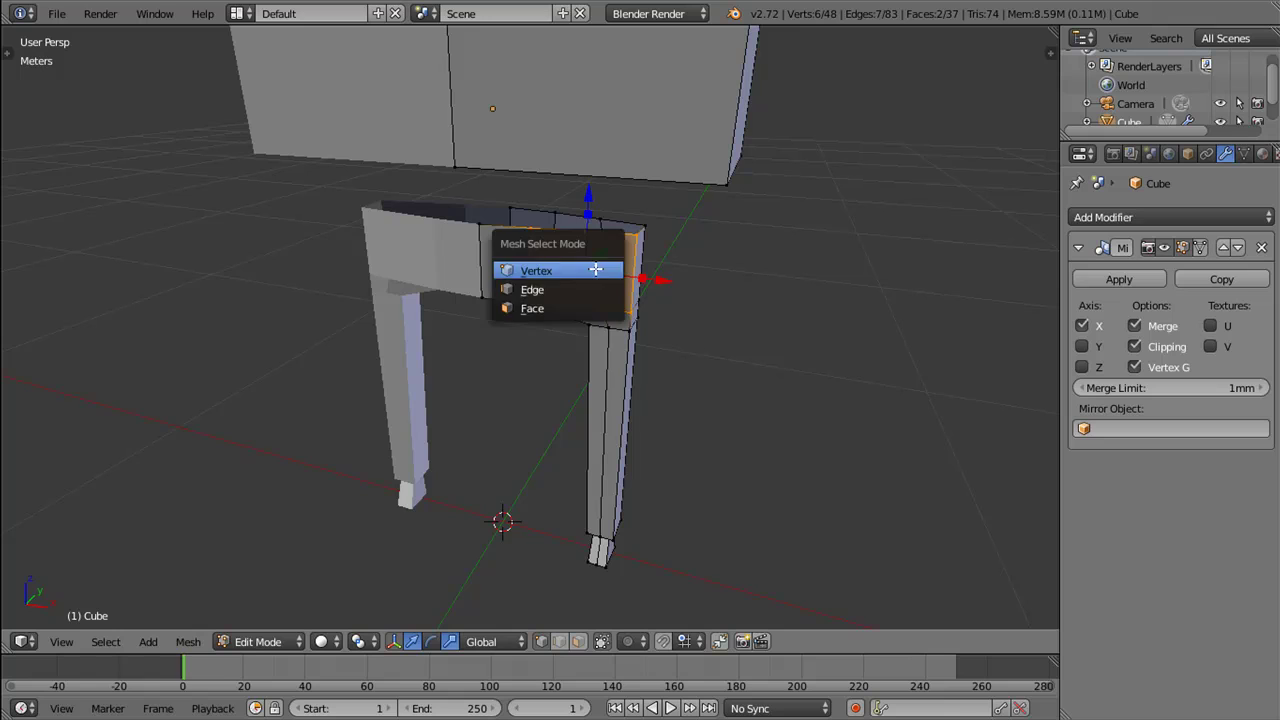
{"action": "left_click", "coordinate": [594, 305]}
{"action": "key", "text": "ctrl+Tab"}
{"action": "left_click", "coordinate": [599, 272]}
Step: Move the front hip edge and slide it across the width of the hip
{"action": "right_click", "coordinate": [594, 268]}
{"action": "key", "text": "g"}
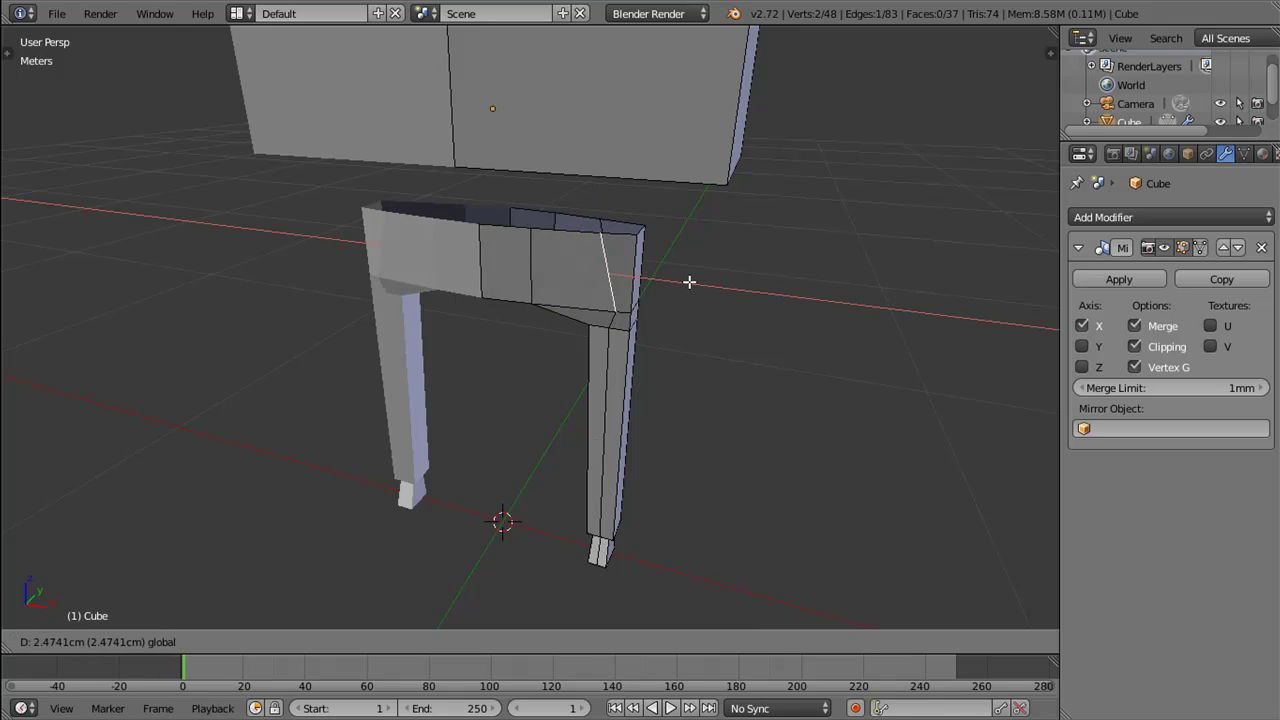
{"action": "left_click", "coordinate": [660, 277]}
{"action": "left_click_drag", "start_coordinate": [664, 276], "coordinate": [671, 275]}
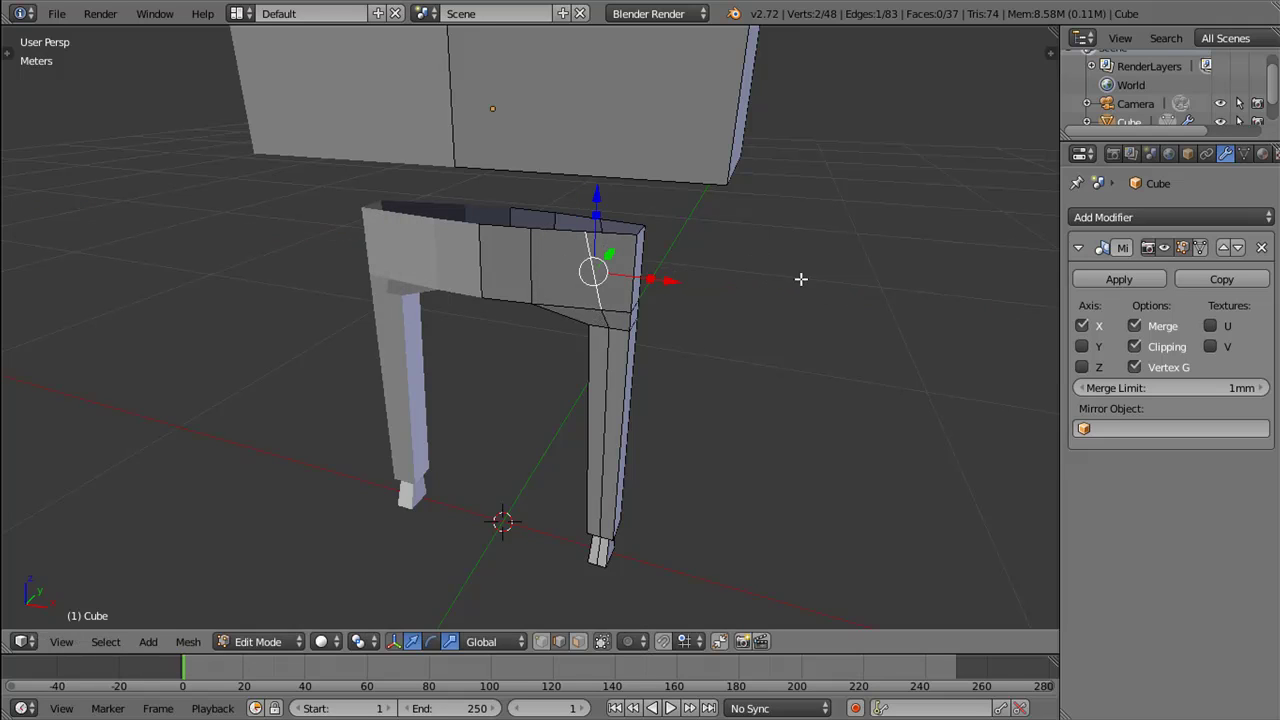
{"action": "key", "text": "g"}
{"action": "key", "text": "g"}
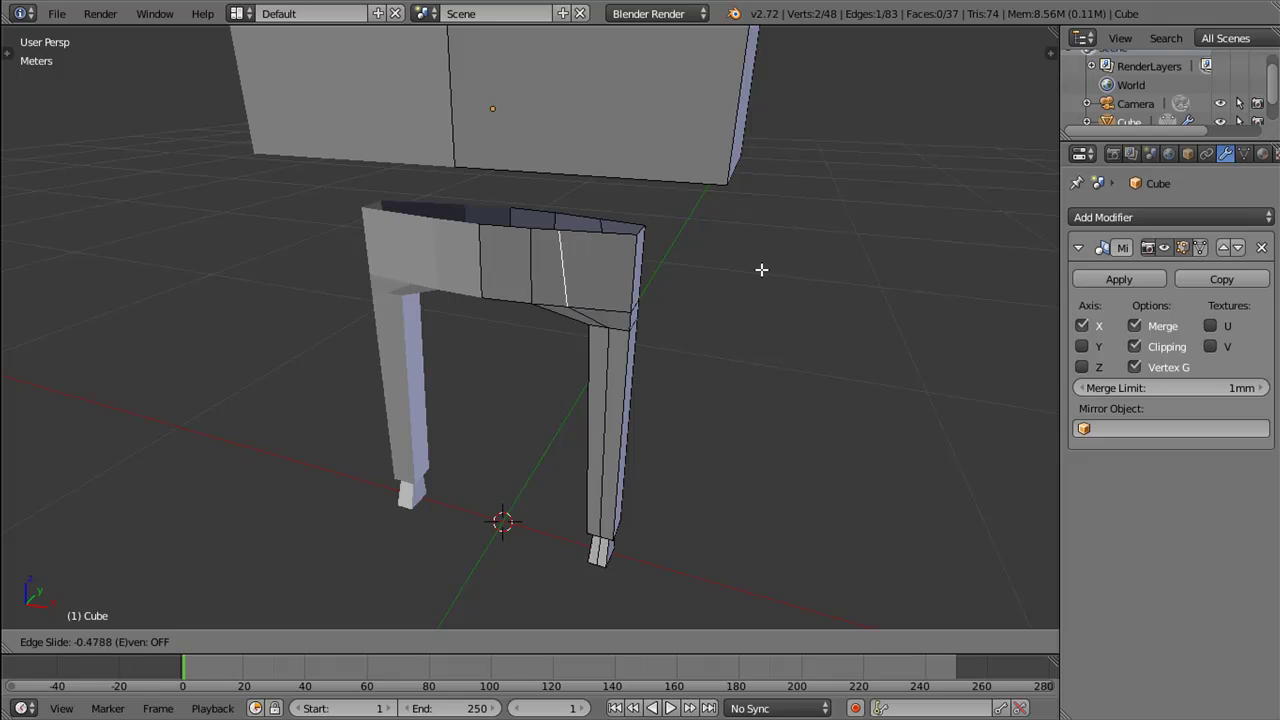
{"action": "left_click", "coordinate": [786, 271]}
Step: Gather the leg's vertical edges and vertices into one selection
{"action": "left_click_drag", "start_coordinate": [791, 271], "coordinate": [674, 345]}
{"action": "left_click_drag", "start_coordinate": [720, 337], "coordinate": [750, 360]}
{"action": "left_click", "coordinate": [601, 321]}
{"action": "left_click_drag", "start_coordinate": [620, 425], "coordinate": [588, 365]}
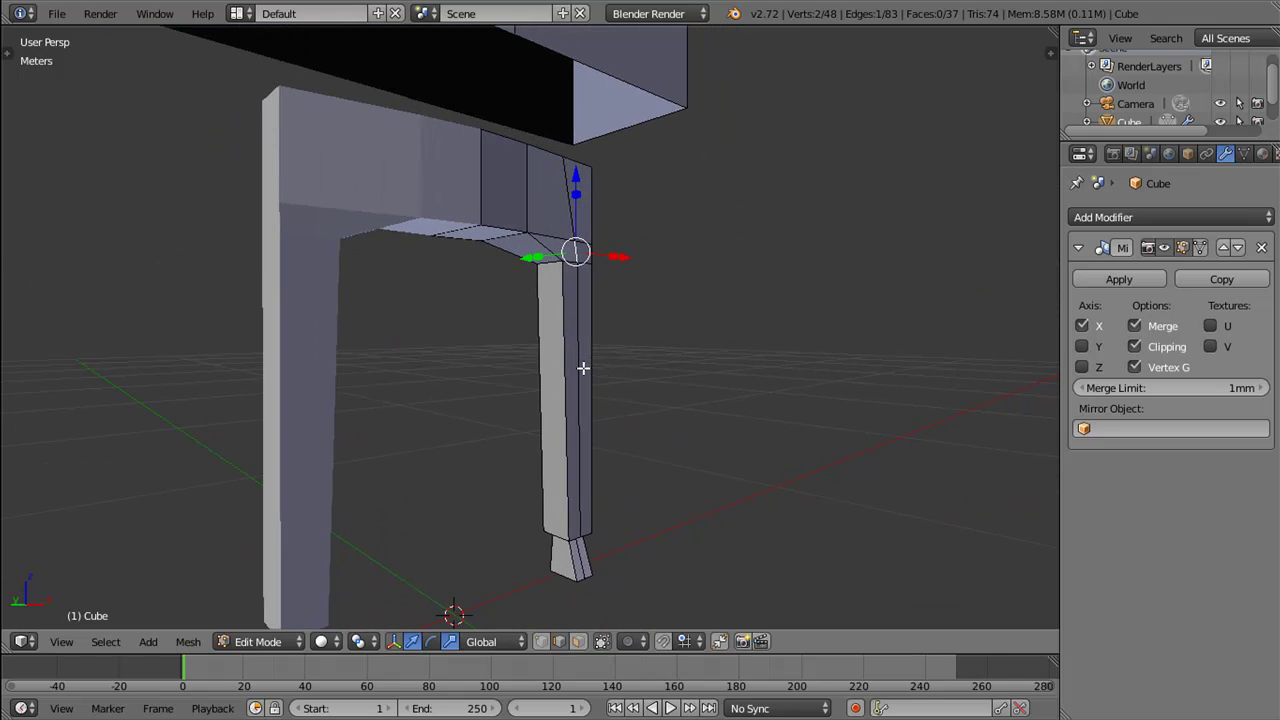
{"action": "right_click", "coordinate": [586, 413]}
{"action": "right_click", "coordinate": [580, 557]}
{"action": "left_click_drag", "start_coordinate": [620, 560], "coordinate": [632, 382]}
{"action": "right_click", "coordinate": [605, 573]}
{"action": "right_click", "coordinate": [621, 515]}
{"action": "right_click", "coordinate": [620, 241]}
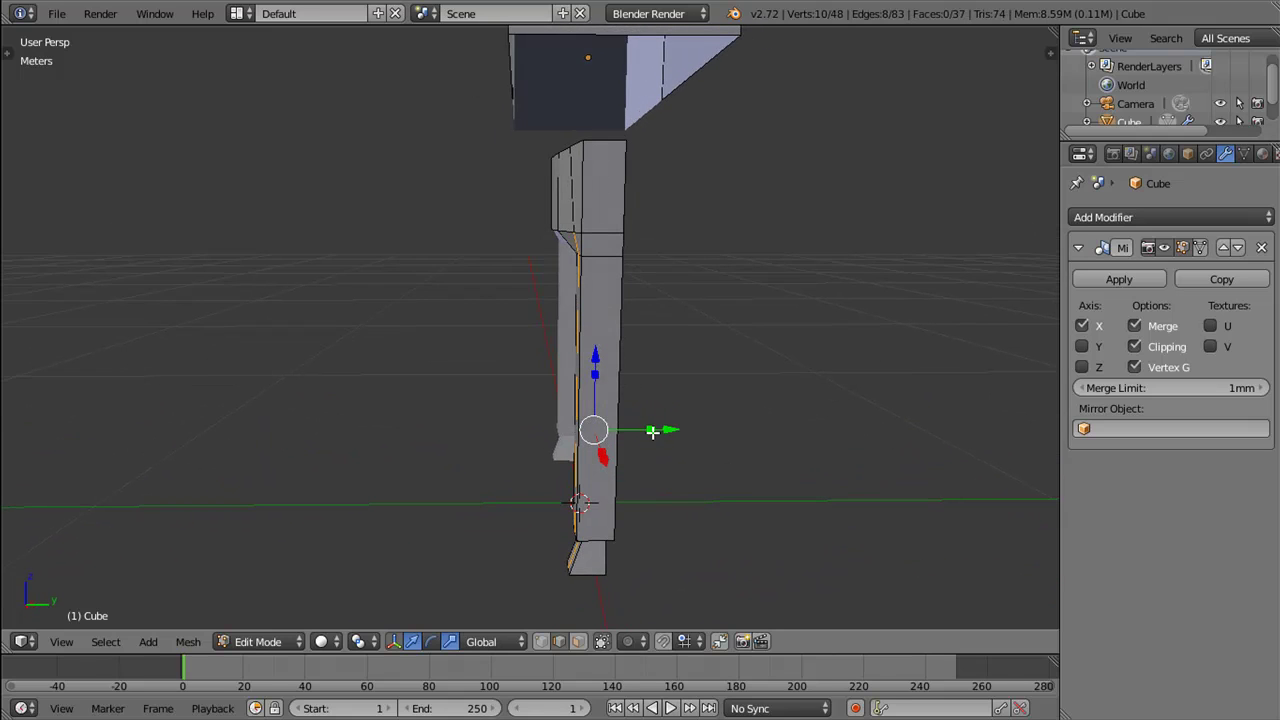
Step: Scale the selected leg vertices along Y to make the leg deeper
{"action": "key", "text": "s"}
{"action": "key", "text": "y"}
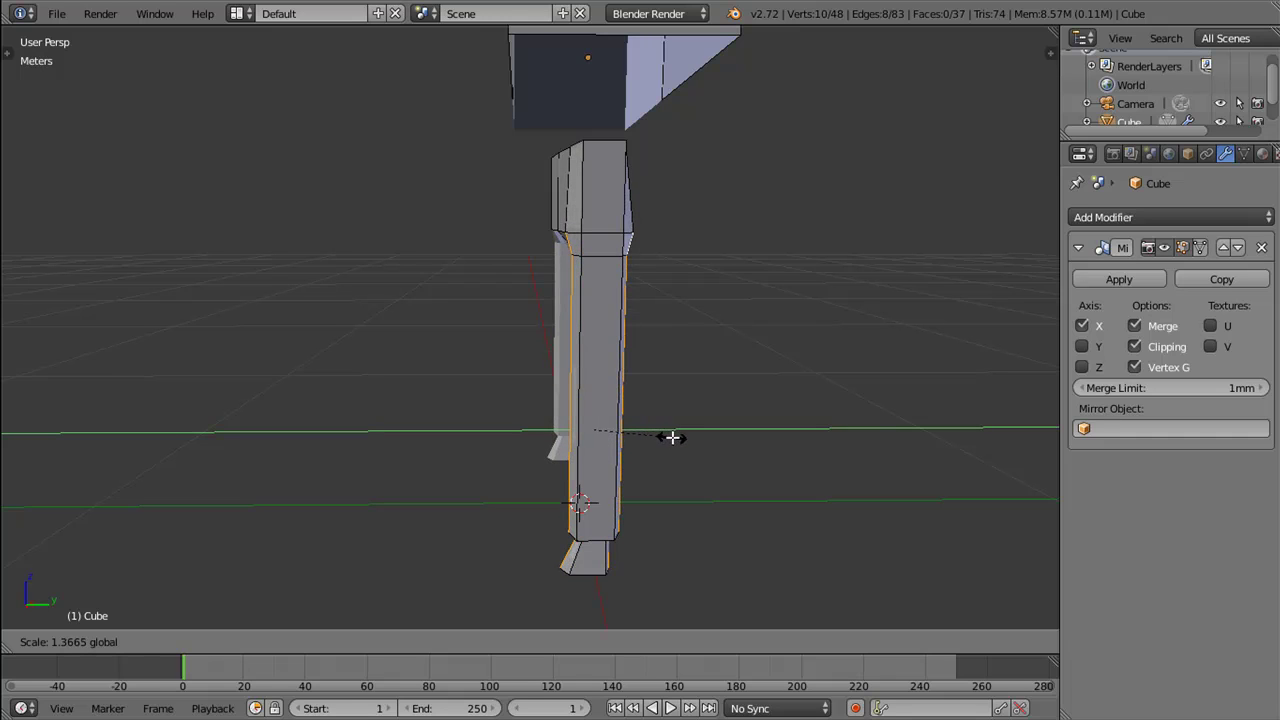
{"action": "left_click", "coordinate": [672, 438]}
{"action": "left_click_drag", "start_coordinate": [668, 437], "coordinate": [424, 449]}
Step: In Vertex mode, scale the leg-top vertices along Y and shift them front-to-back
{"action": "key", "text": "ctrl+Tab"}
{"action": "left_click", "coordinate": [442, 315]}
{"action": "left_click", "coordinate": [443, 328]}
{"action": "left_click", "coordinate": [494, 338]}
{"action": "key", "text": "s"}
{"action": "key", "text": "y"}
{"action": "left_click", "coordinate": [555, 334]}
{"action": "key", "text": "g"}
{"action": "key", "text": "y"}
{"action": "scroll", "scroll_direction": "up", "scroll_amount": 3}
{"action": "scroll", "scroll_direction": "down", "scroll_amount": 3}
{"action": "scroll", "scroll_direction": "up", "scroll_amount": 3}
Step: Move a leg-bottom vertex outward to angle the foot tip
{"action": "right_click", "coordinate": [424, 449]}
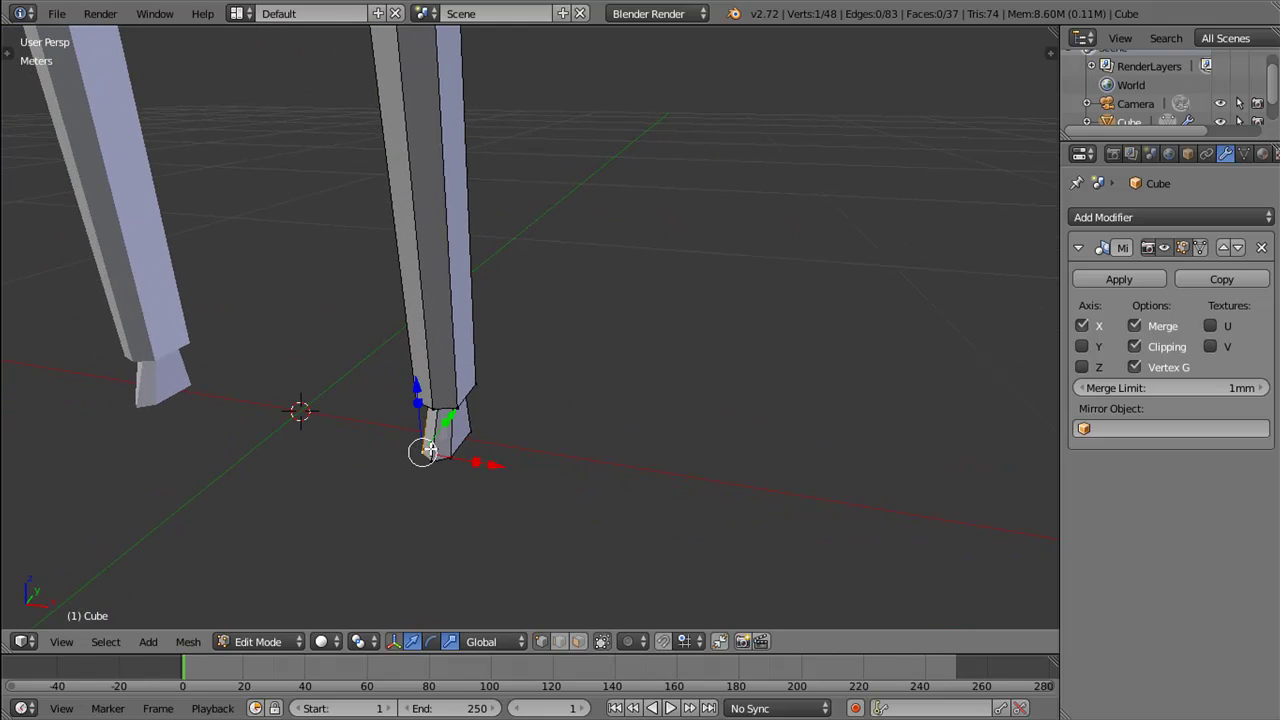
{"action": "key", "text": "g"}
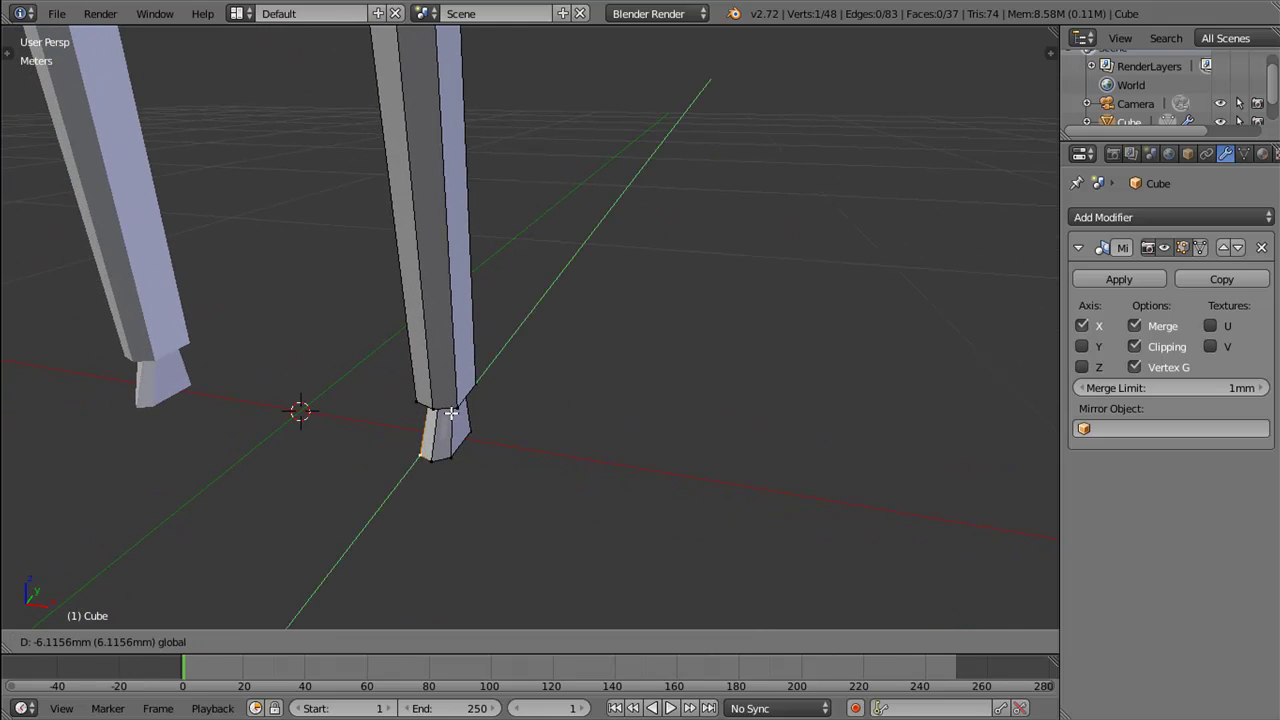
{"action": "left_click", "coordinate": [455, 447]}
{"action": "right_click", "coordinate": [434, 458]}
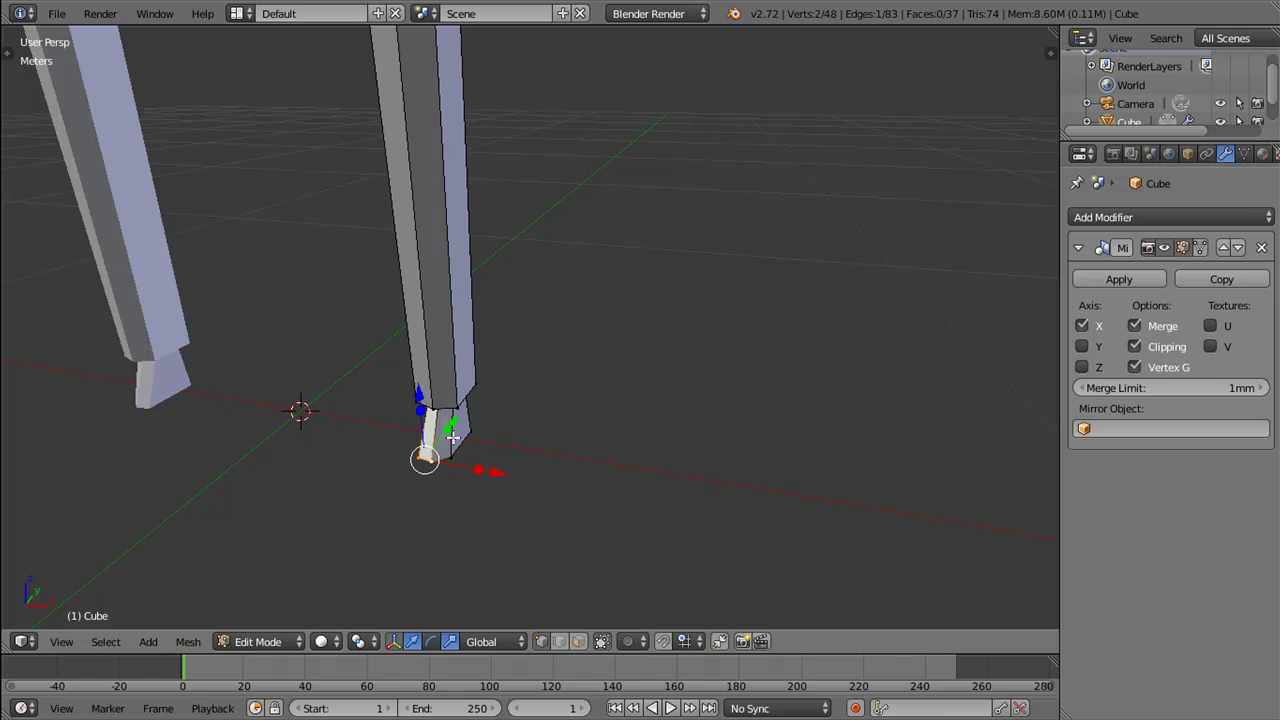
{"action": "key", "text": "g"}
{"action": "right_click", "coordinate": [450, 423]}
Step: Try moving other leg-bottom vertices, cancelling each move
{"action": "left_click_drag", "start_coordinate": [450, 423], "coordinate": [571, 239]}
{"action": "right_click", "coordinate": [482, 430]}
{"action": "key", "text": "g"}
{"action": "right_click", "coordinate": [494, 420]}
{"action": "right_click", "coordinate": [445, 490]}
{"action": "right_click", "coordinate": [486, 487]}
{"action": "key", "text": "g"}
{"action": "right_click", "coordinate": [537, 511]}
Step: Add a loop cut across the hips
{"action": "key", "text": "ctrl+r"}
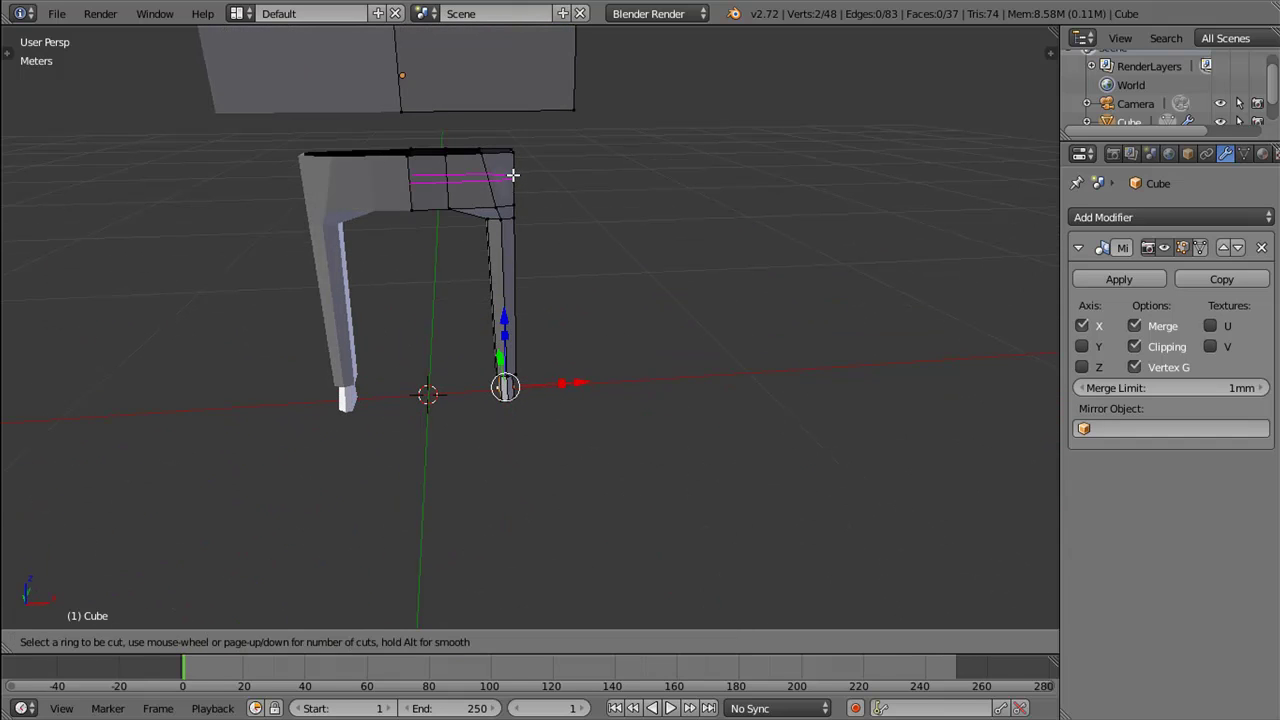
{"action": "left_click", "coordinate": [511, 175]}
{"action": "left_click", "coordinate": [509, 176]}
Step: Extrude the hips' top edge loop and reposition it toward the torso
{"action": "right_click", "coordinate": [494, 155]}
{"action": "left_click_drag", "start_coordinate": [494, 155], "coordinate": [511, 146]}
{"action": "key", "text": "e"}
{"action": "right_click", "coordinate": [518, 147]}
{"action": "left_click_drag", "start_coordinate": [463, 71], "coordinate": [451, 54]}
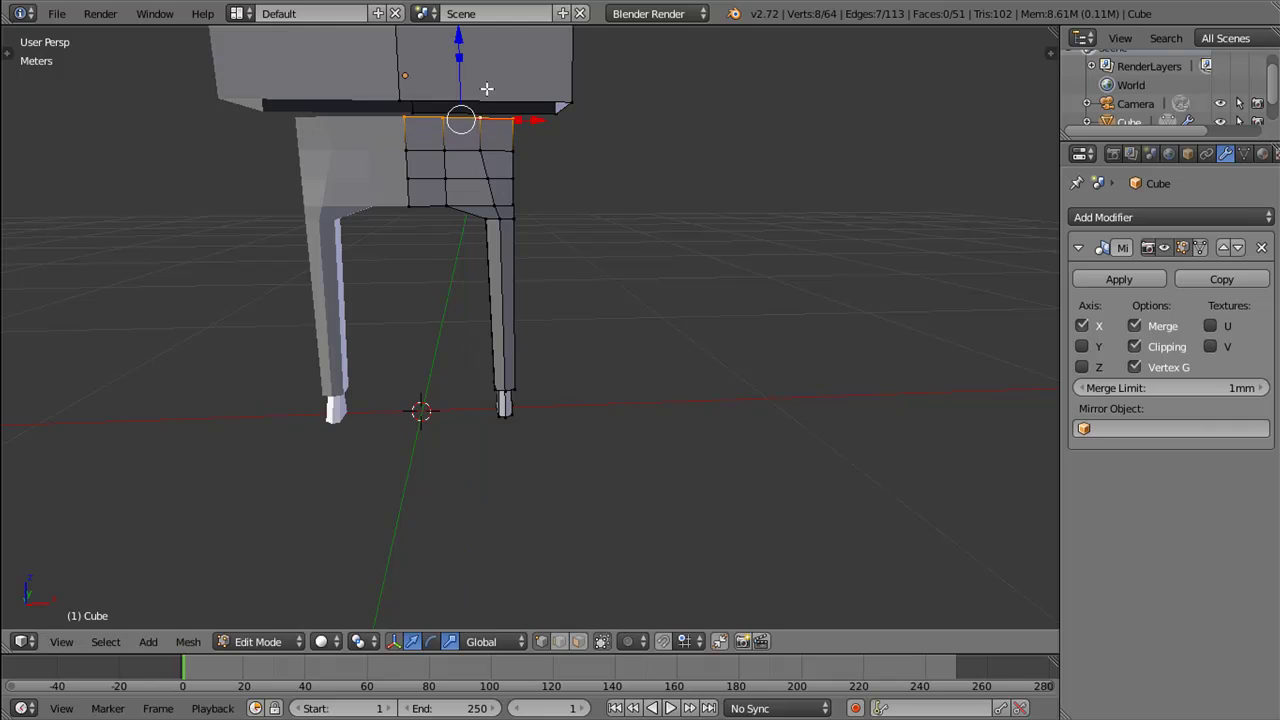
{"action": "left_click_drag", "start_coordinate": [541, 121], "coordinate": [531, 123]}
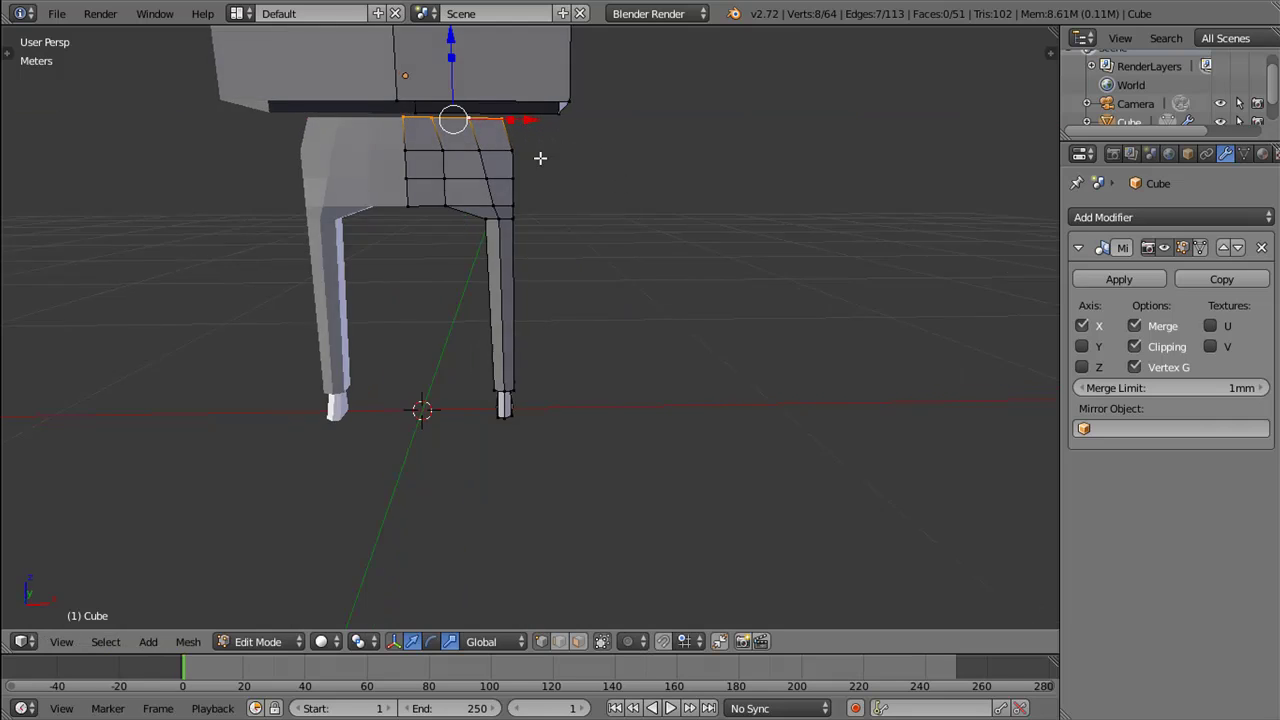
{"action": "left_click_drag", "start_coordinate": [540, 157], "coordinate": [514, 119]}
{"action": "left_click_drag", "start_coordinate": [511, 119], "coordinate": [497, 118]}
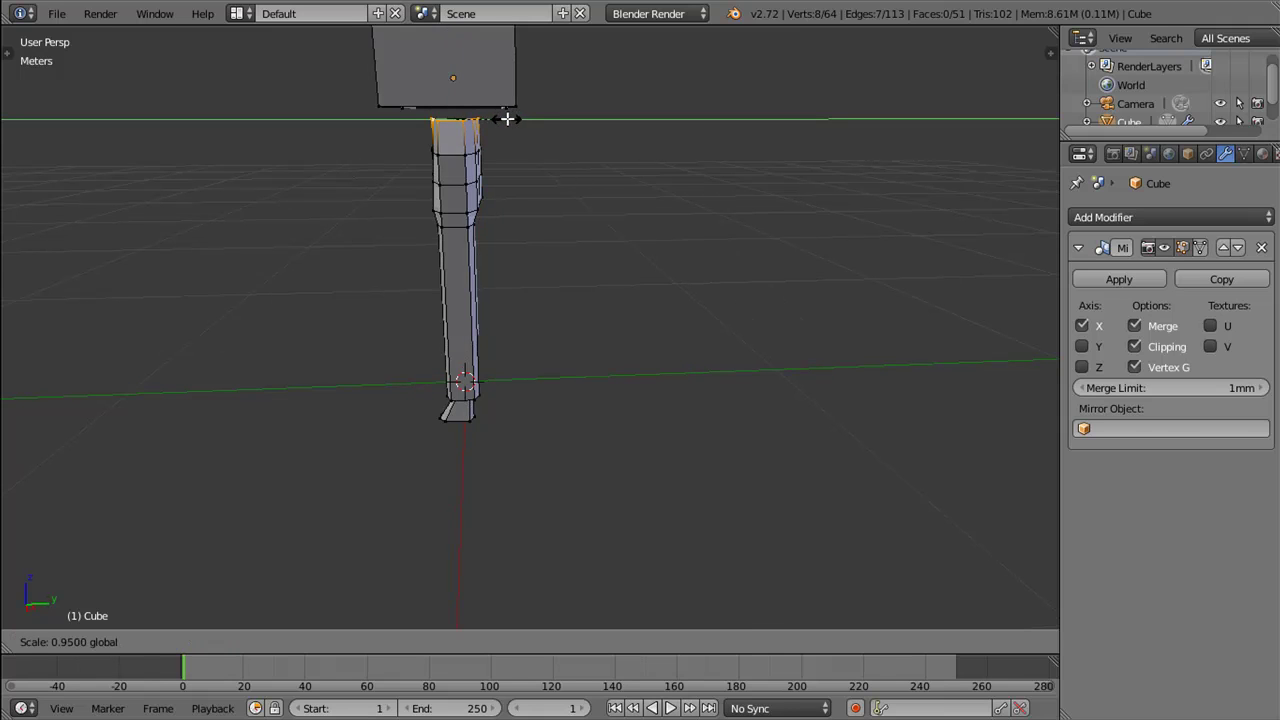
{"action": "left_click_drag", "start_coordinate": [494, 140], "coordinate": [411, 320]}
{"action": "scroll", "scroll_direction": "up", "scroll_amount": 3}
Step: Scale the leg's bottom edge loop to narrow the lower leg
{"action": "left_click_drag", "start_coordinate": [461, 353], "coordinate": [535, 298]}
{"action": "right_click", "coordinate": [458, 460]}
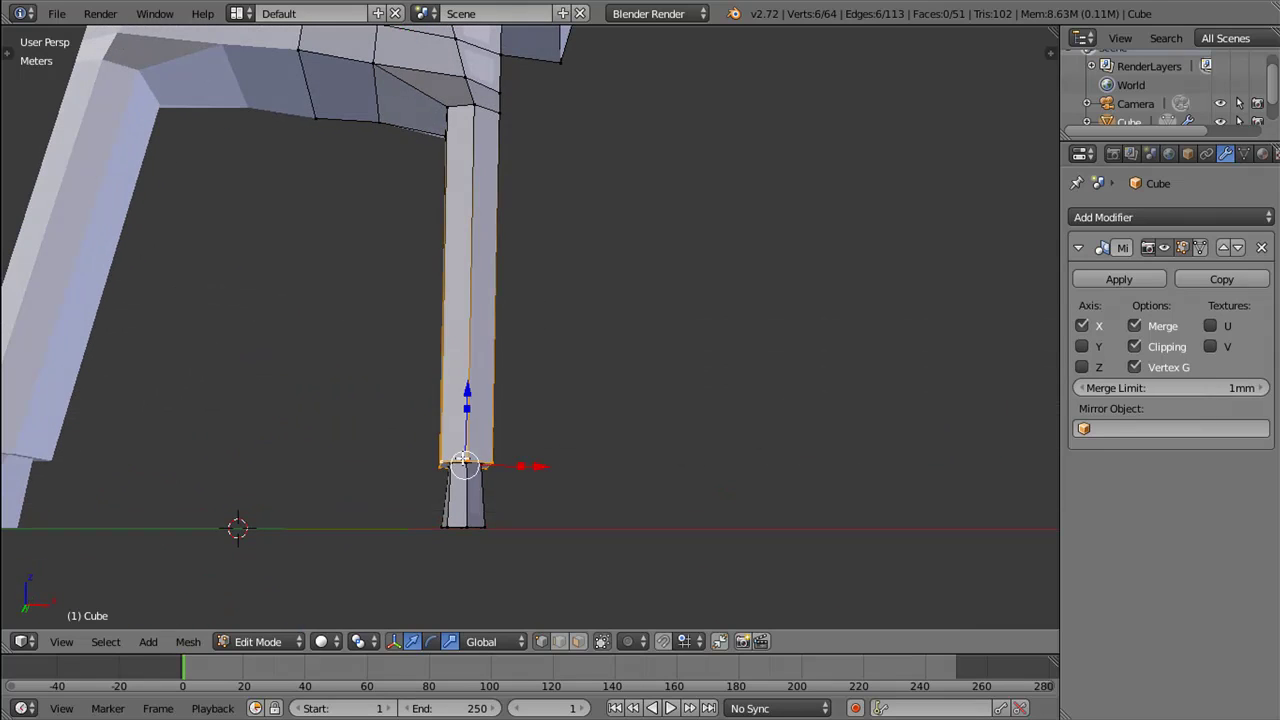
{"action": "left_click_drag", "start_coordinate": [458, 460], "coordinate": [486, 491]}
{"action": "key", "text": "s"}
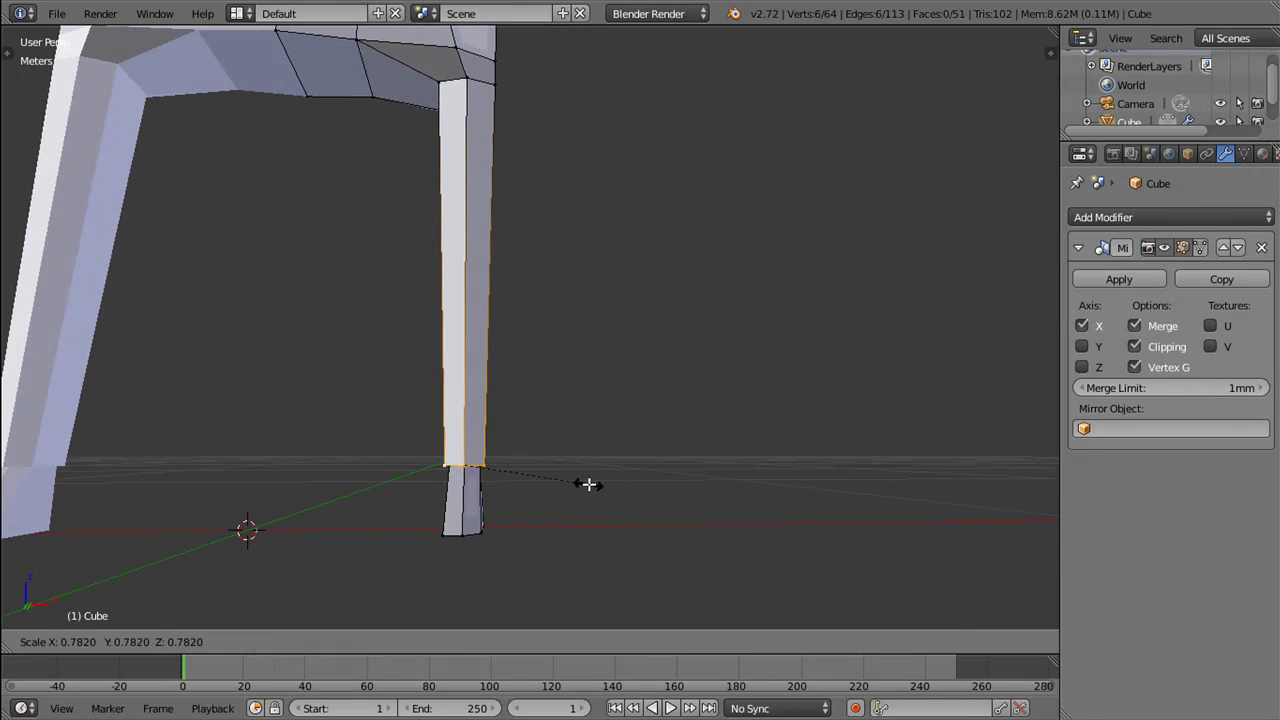
{"action": "left_click", "coordinate": [583, 486]}
{"action": "left_click_drag", "start_coordinate": [583, 486], "coordinate": [506, 300]}
{"action": "scroll", "scroll_direction": "down", "scroll_amount": 3}
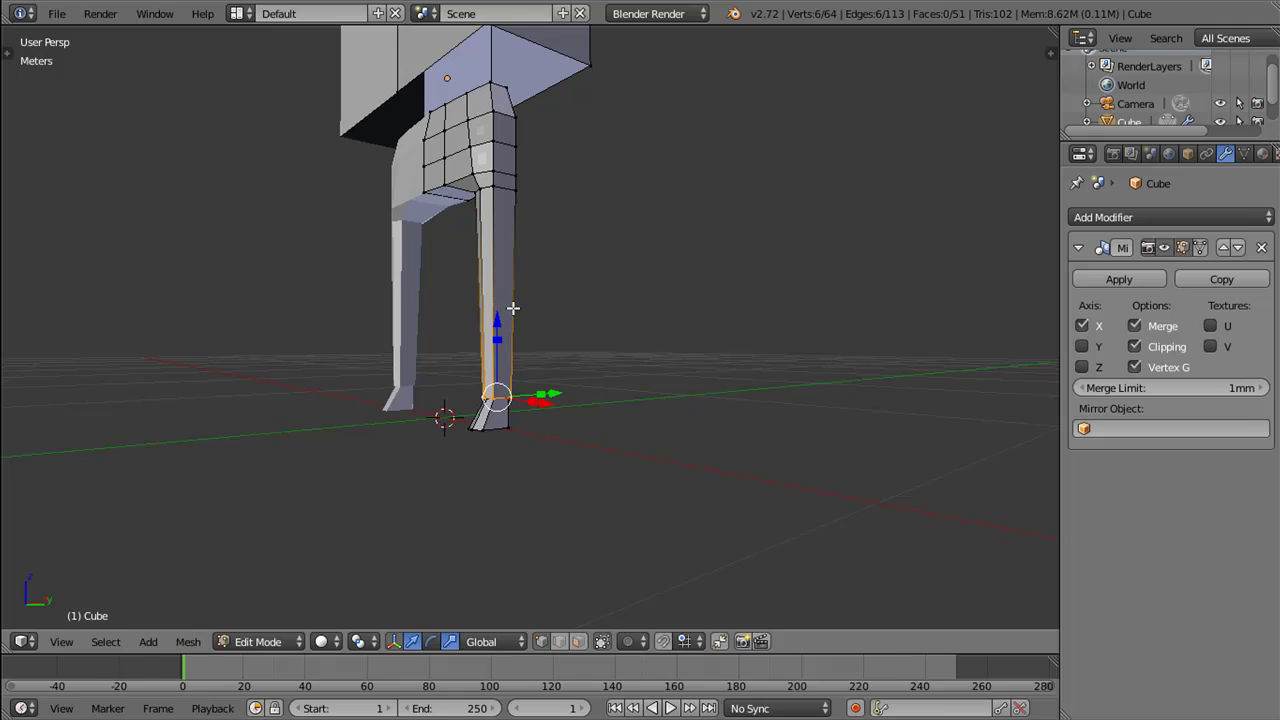
Step: Add three loop cuts around knee height, sliding one lower down the shin
{"action": "key", "text": "ctrl+r"}
{"action": "left_click", "coordinate": [507, 302]}
{"action": "right_click", "coordinate": [508, 300]}
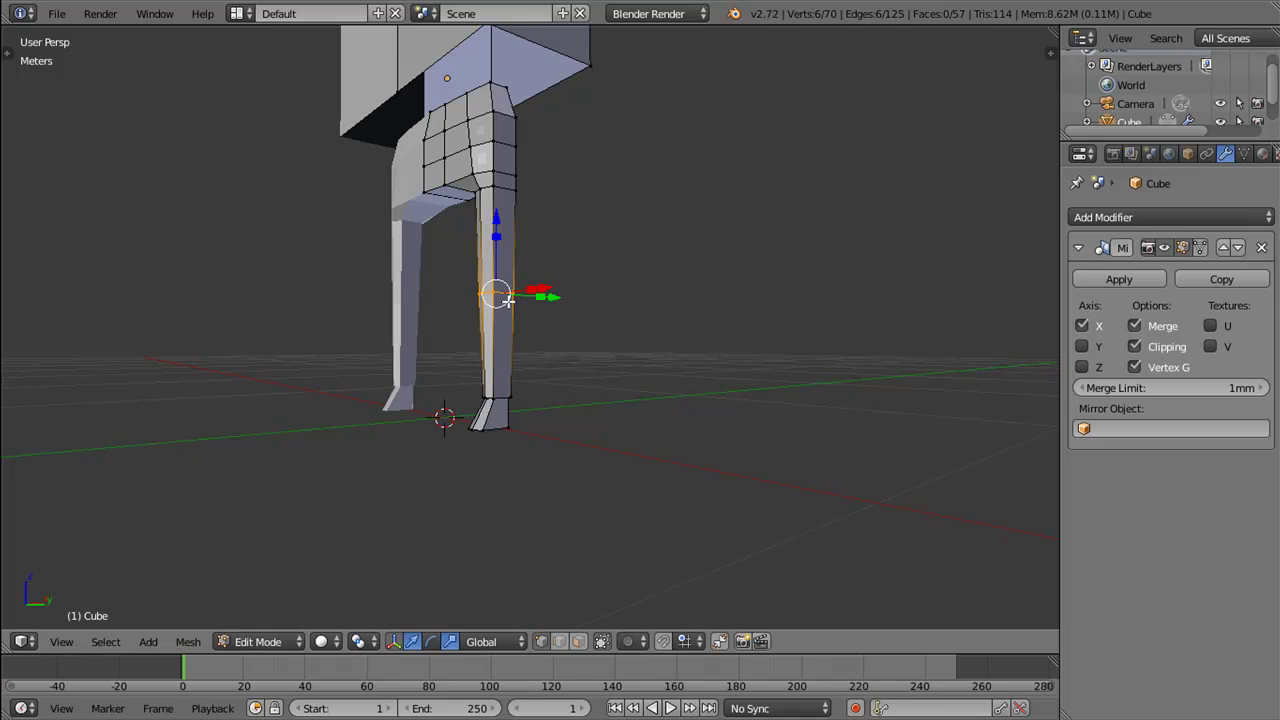
{"action": "left_click_drag", "start_coordinate": [530, 320], "coordinate": [535, 308]}
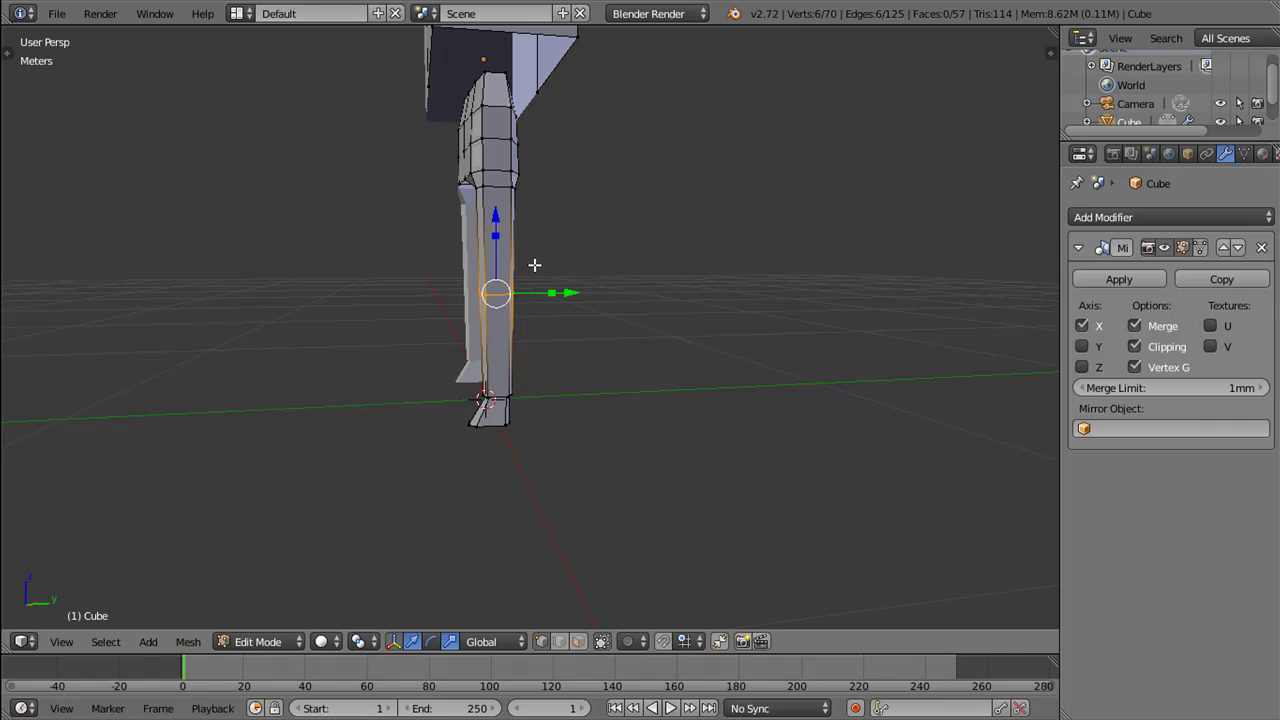
{"action": "key", "text": "ctrl+r"}
{"action": "left_click", "coordinate": [505, 285]}
{"action": "left_click", "coordinate": [513, 326]}
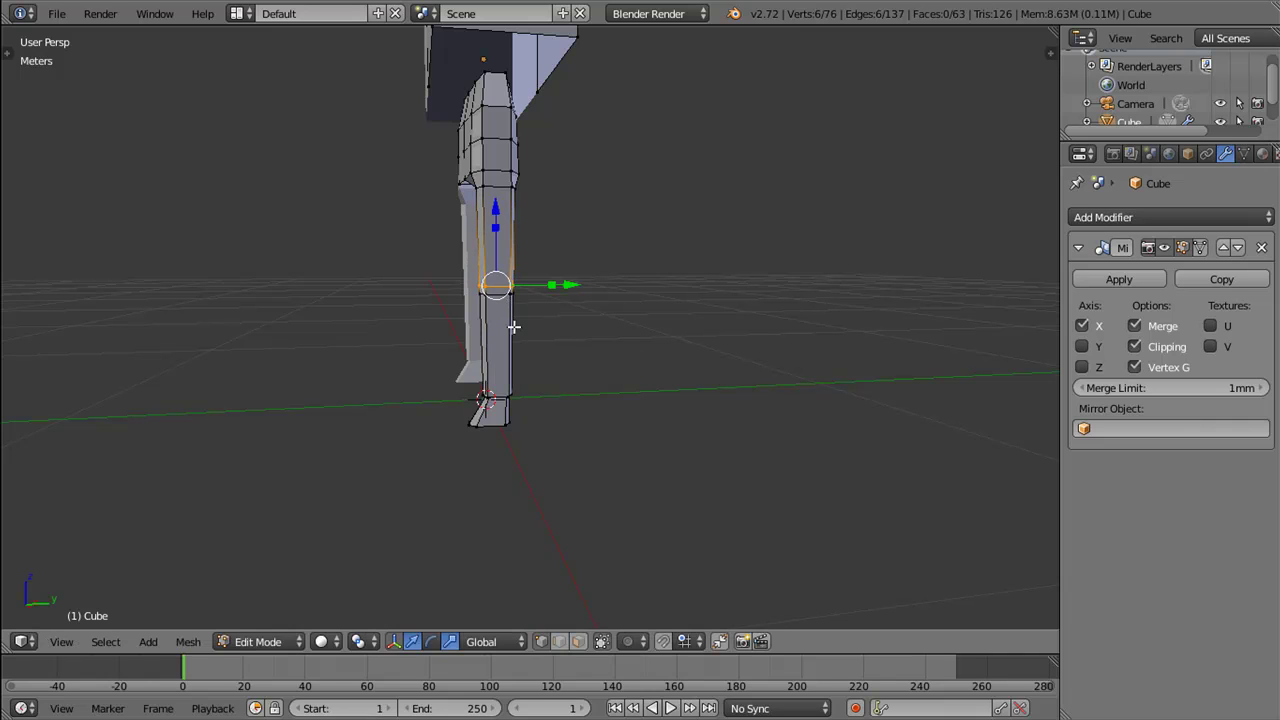
{"action": "key", "text": "ctrl+r"}
{"action": "left_click", "coordinate": [510, 342]}
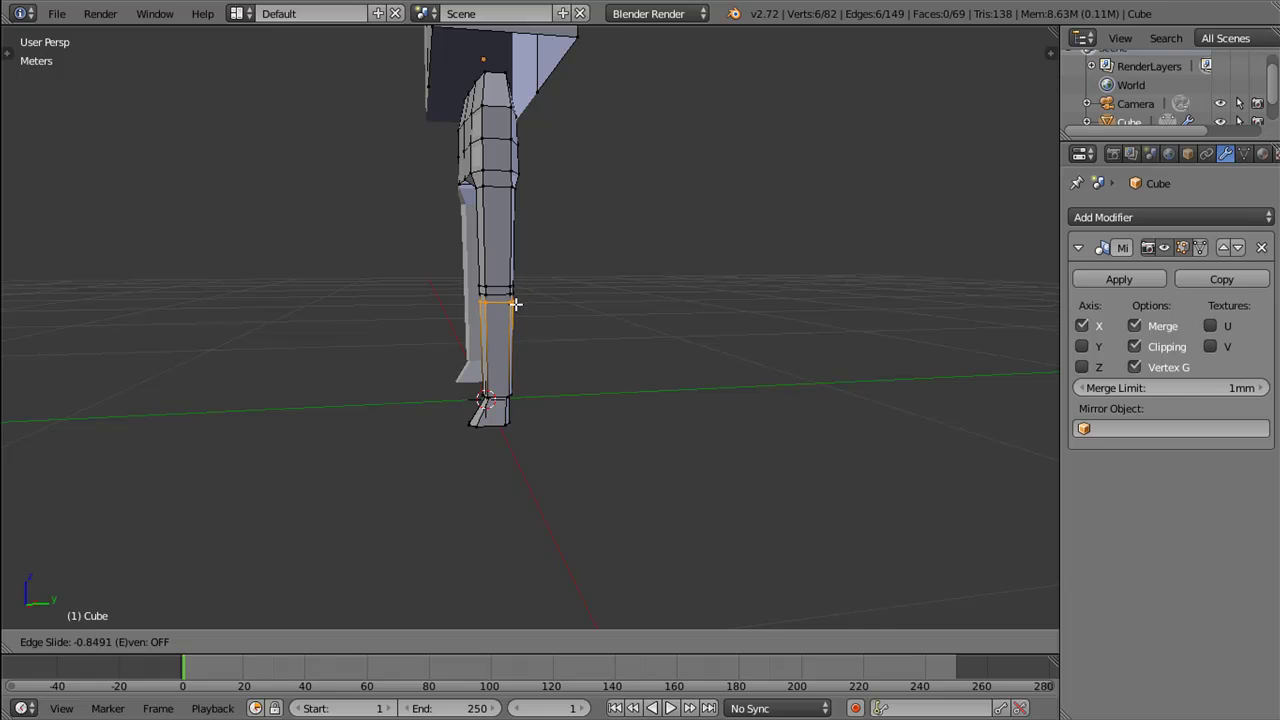
{"action": "left_click", "coordinate": [514, 300]}
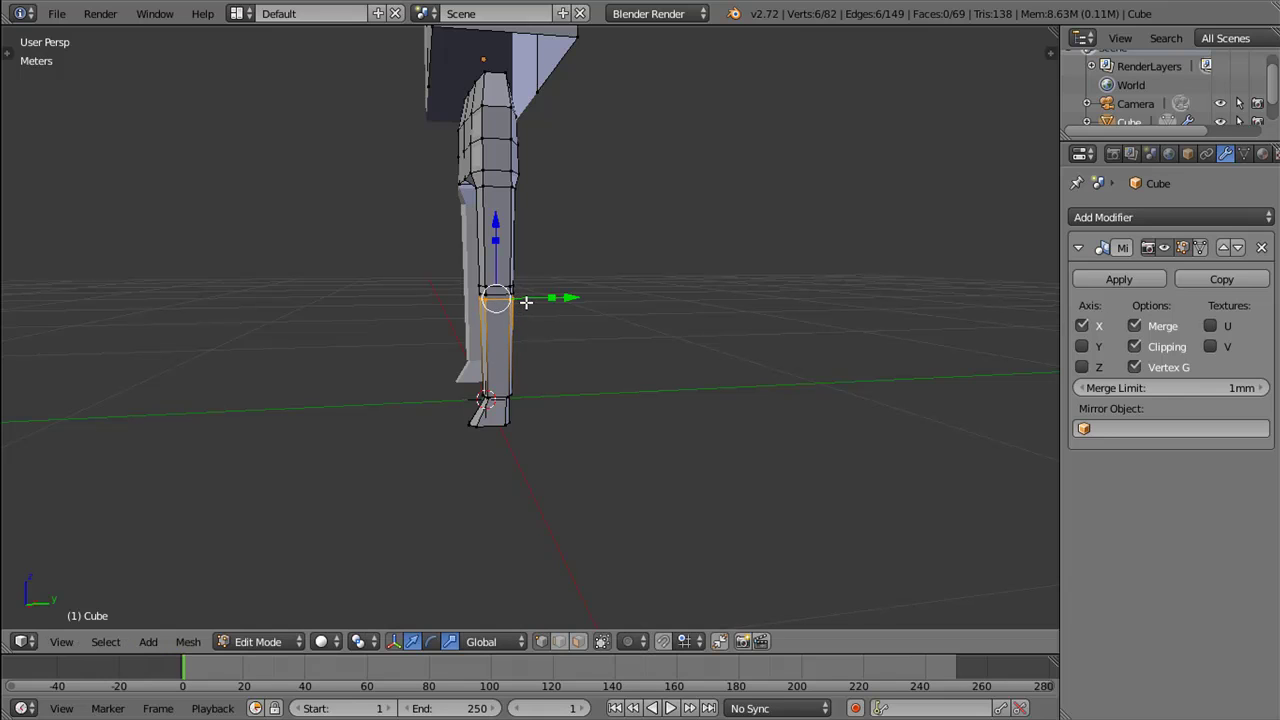
{"action": "key", "text": "g"}
{"action": "key", "text": "g"}
{"action": "left_click", "coordinate": [527, 302]}
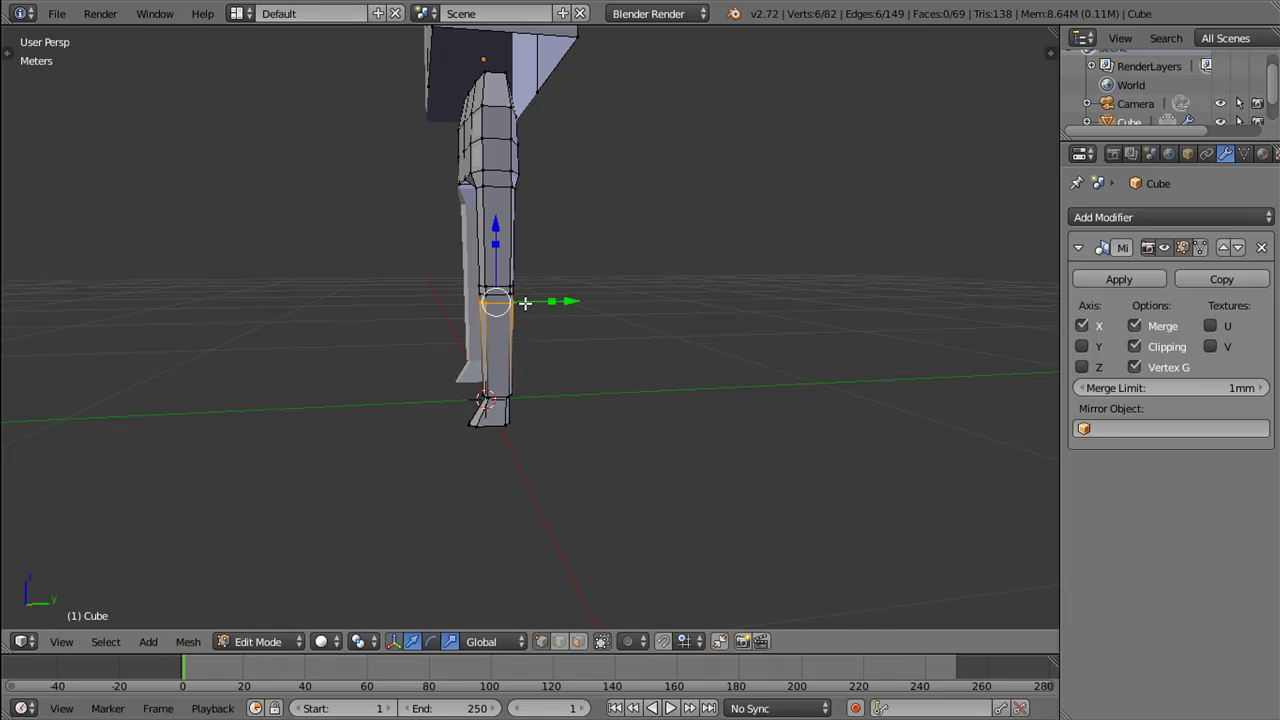
{"action": "right_click", "coordinate": [503, 292]}
Step: Grow the selection over the knee loops and scale them along Z to bend the knee
{"action": "right_click", "coordinate": [511, 291]}
{"action": "key", "text": "ctrl+KP_Add"}
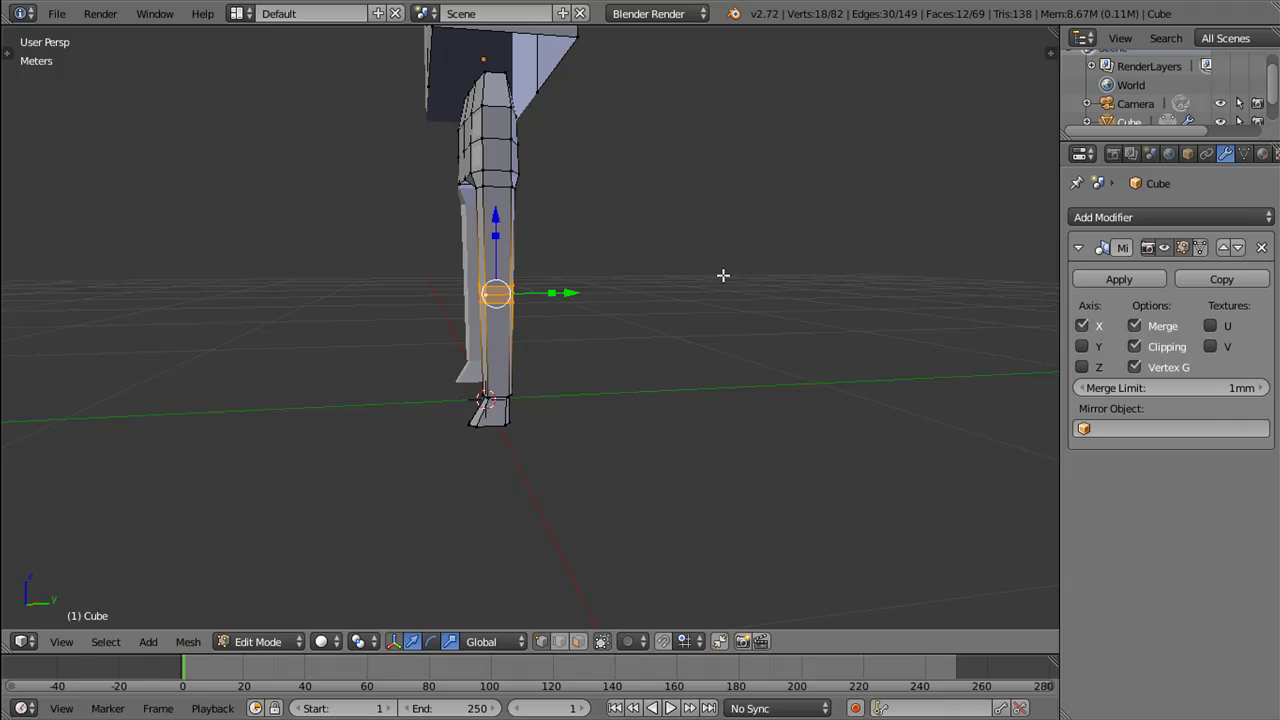
{"action": "key", "text": "s"}
{"action": "key", "text": "z"}
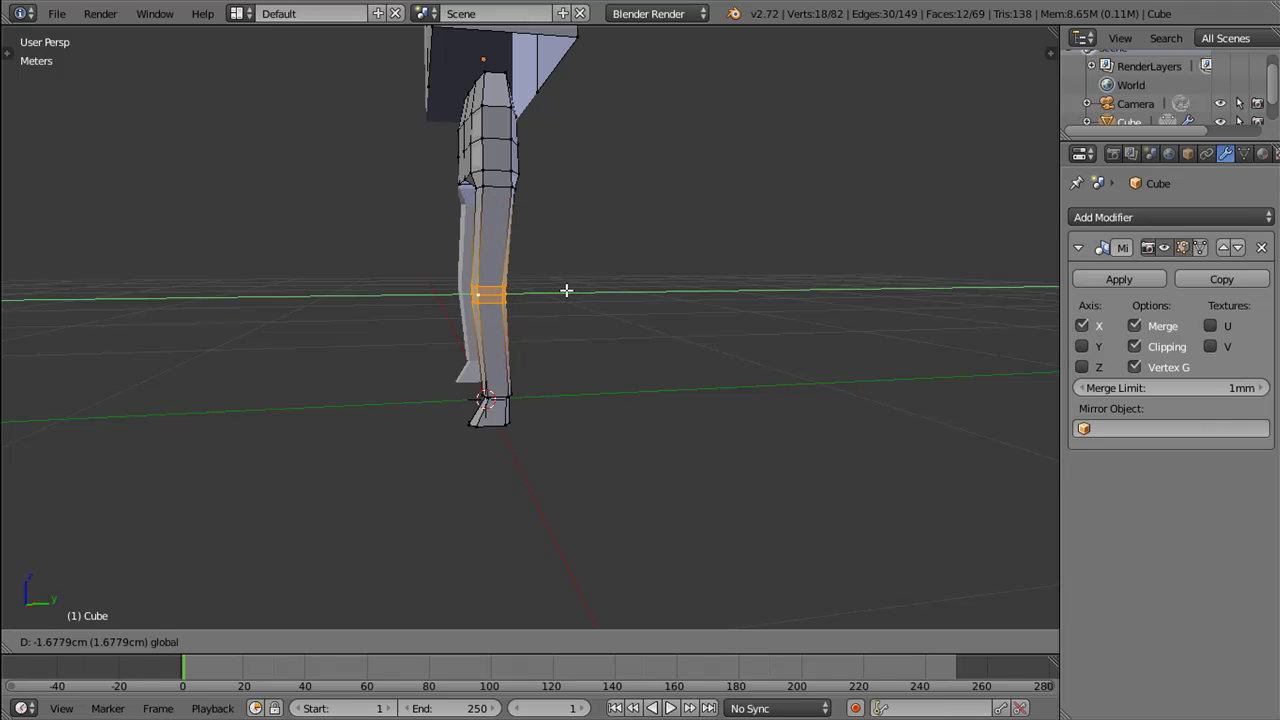
{"action": "left_click", "coordinate": [566, 290]}
{"action": "left_click_drag", "start_coordinate": [557, 317], "coordinate": [467, 291]}
{"action": "scroll", "scroll_direction": "up", "scroll_amount": 3}
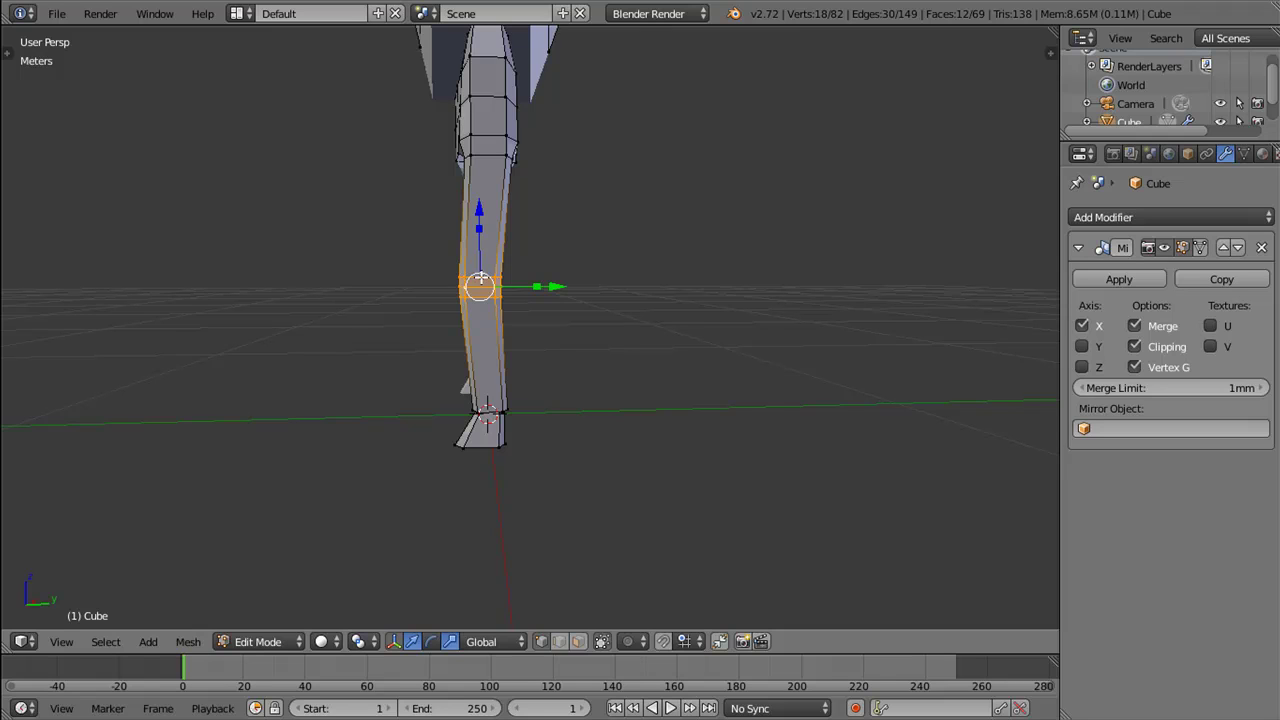
Step: Select individual knee loops and opposite knee vertices to check the bend
{"action": "right_click", "coordinate": [481, 280]}
{"action": "right_click", "coordinate": [476, 302]}
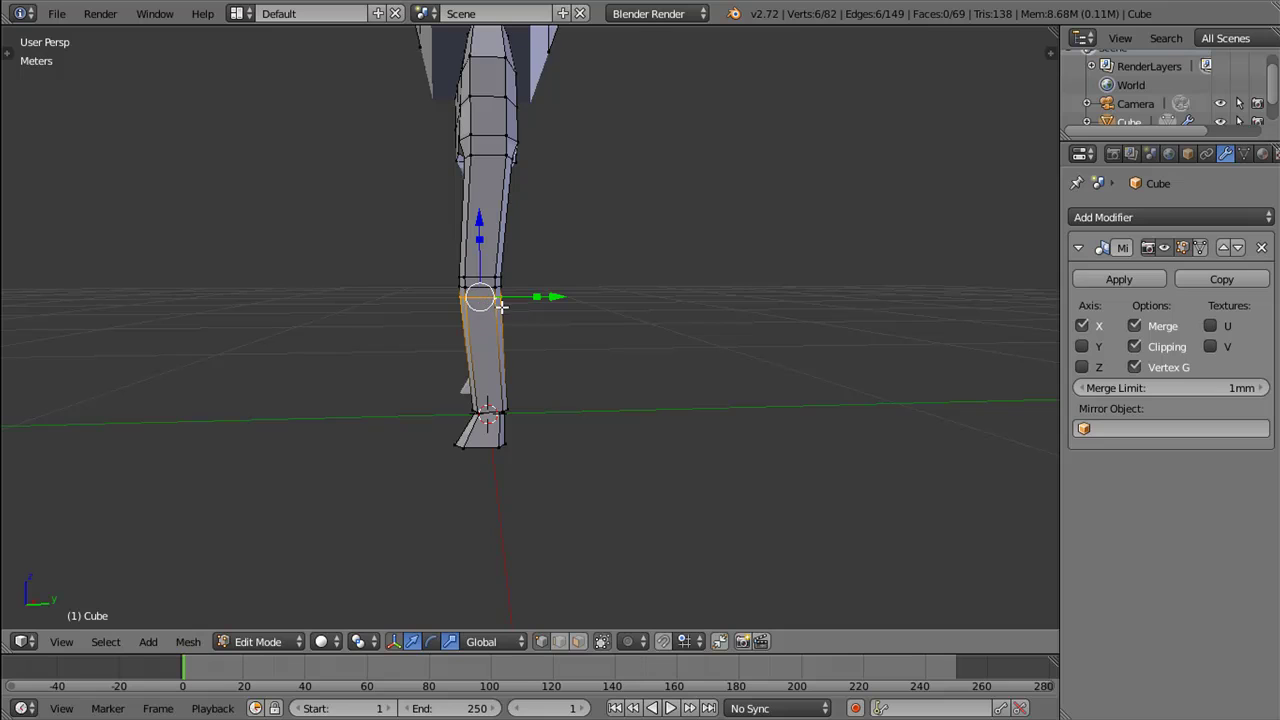
{"action": "right_click", "coordinate": [460, 287]}
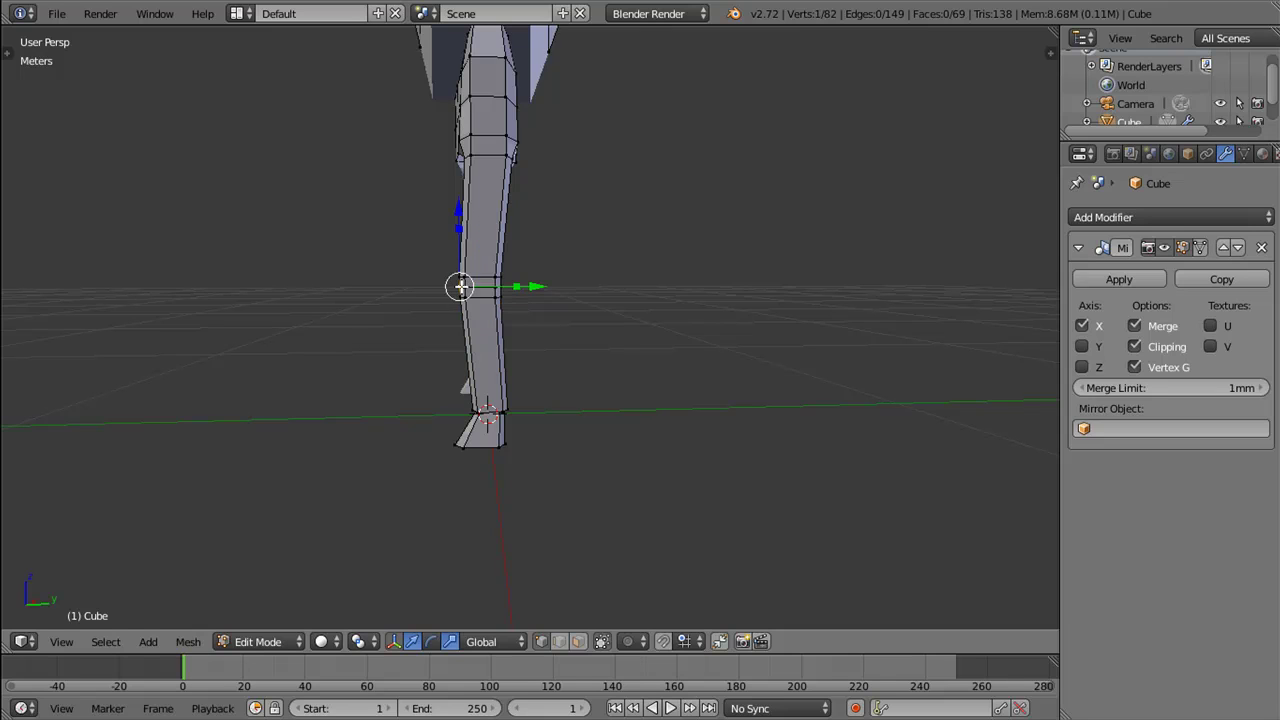
{"action": "right_click", "coordinate": [496, 287]}
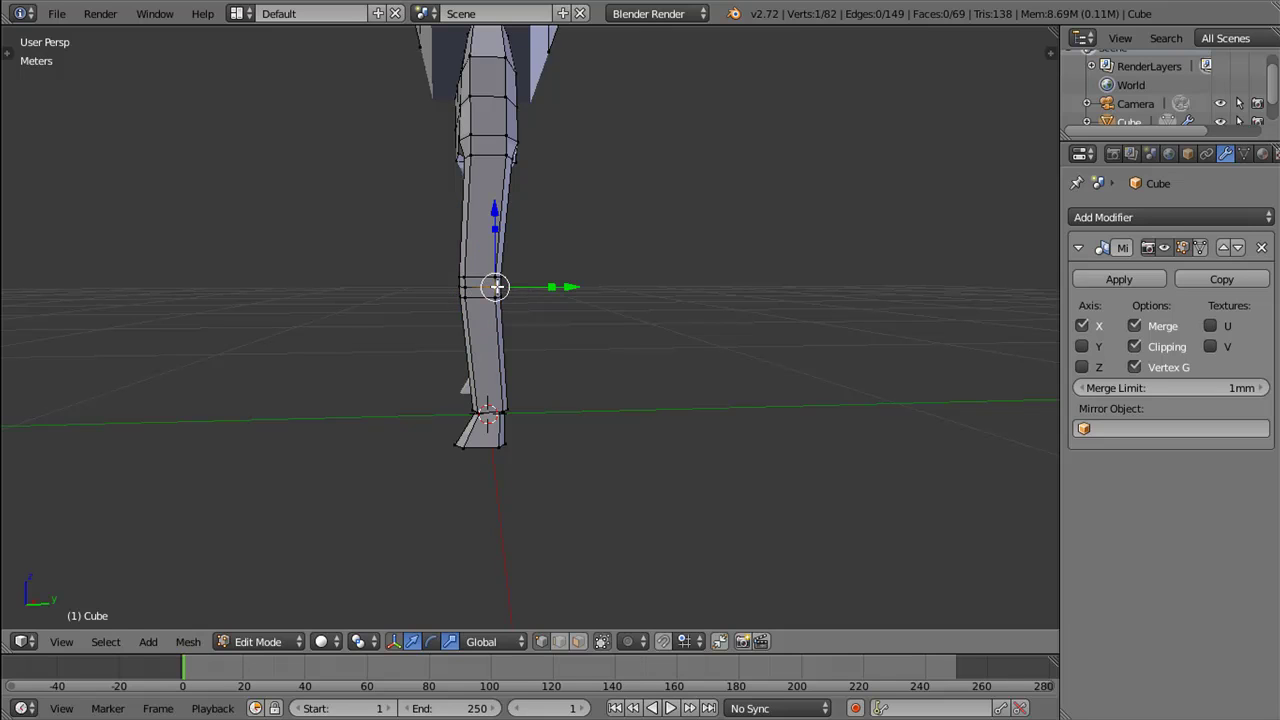
{"action": "scroll", "scroll_direction": "up", "scroll_amount": 3}
{"action": "scroll", "scroll_direction": "up", "scroll_amount": 3}
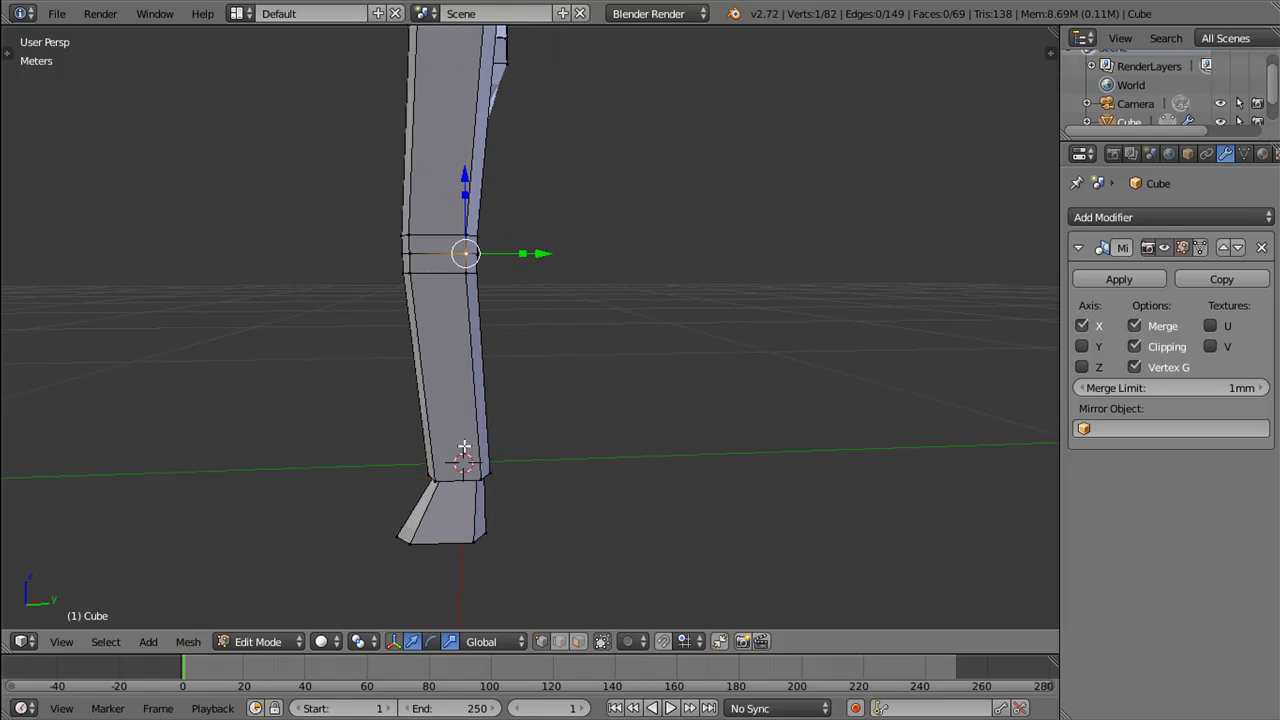
{"action": "scroll", "scroll_direction": "down", "scroll_amount": 3}
Step: Switch to Wireframe shading and box-select the foot and lower leg
{"action": "key", "text": "z"}
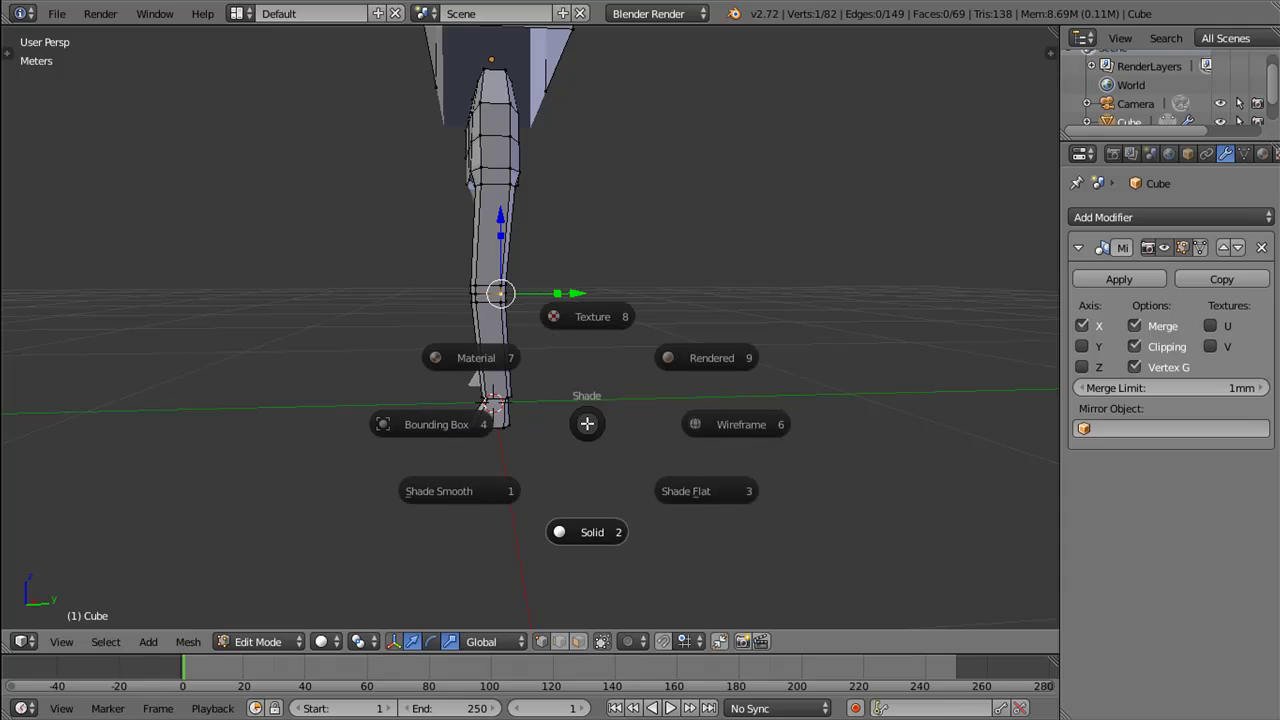
{"action": "left_click", "coordinate": [723, 414]}
{"action": "key", "text": "a"}
{"action": "key", "text": "b"}
{"action": "left_click_drag", "start_coordinate": [417, 349], "coordinate": [534, 486]}
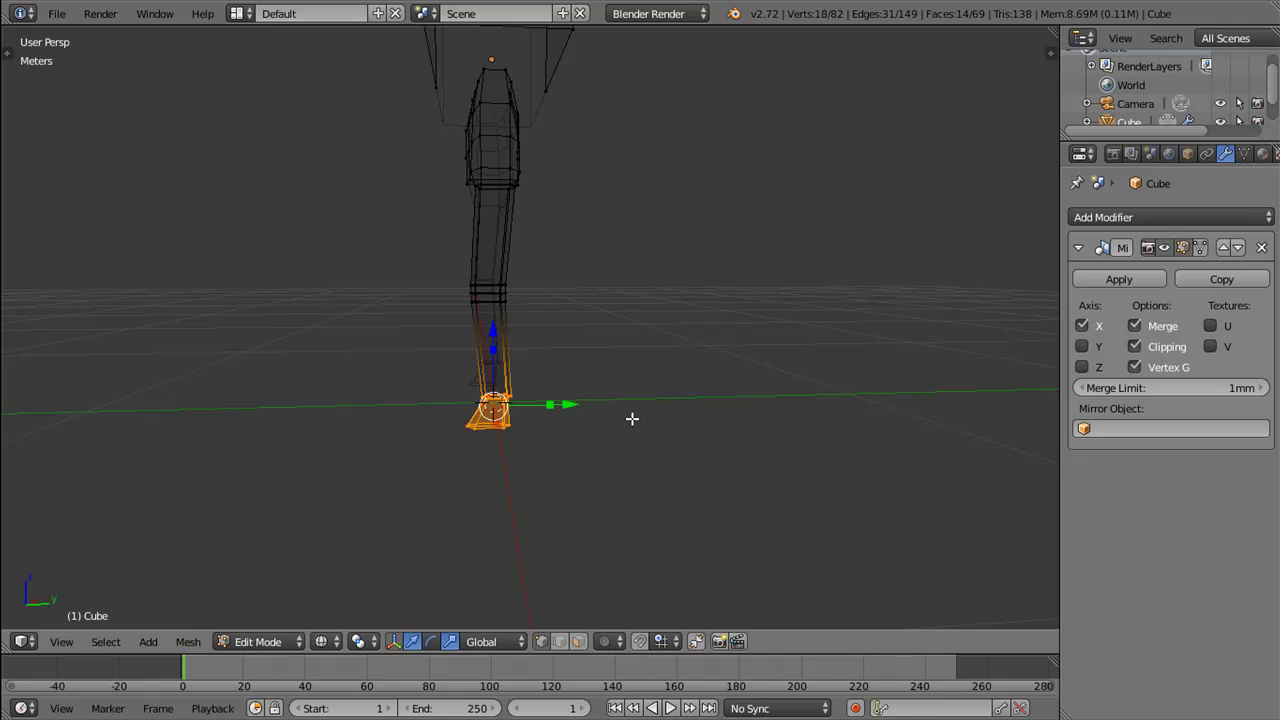
Step: Trial-move, rotate and raise the foot, then undo back to the original leg
{"action": "key", "text": "g"}
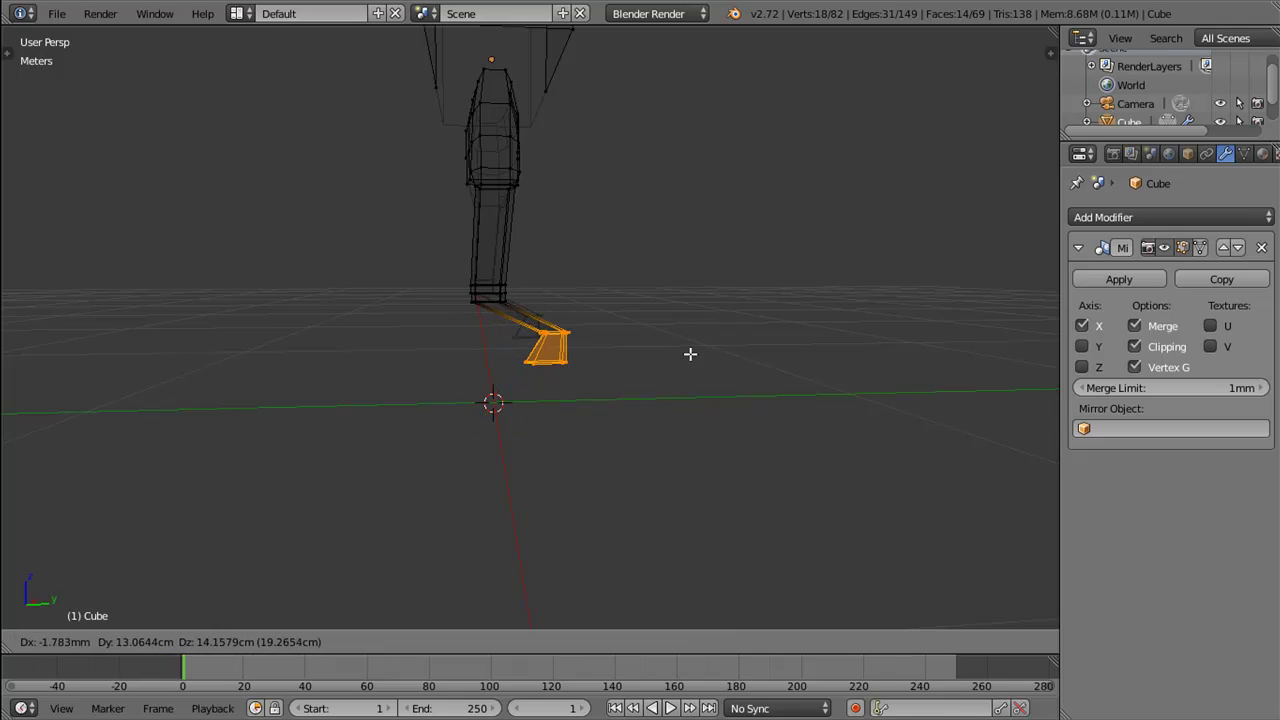
{"action": "left_click", "coordinate": [620, 337]}
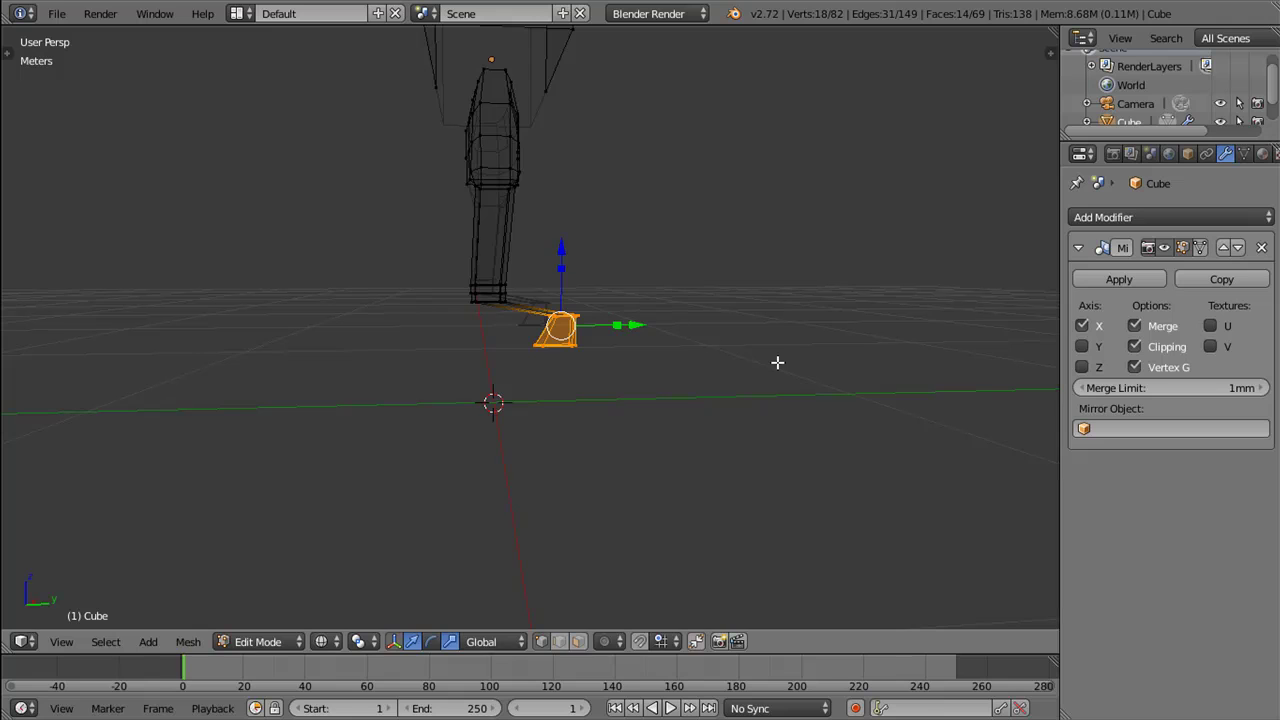
{"action": "key", "text": "r"}
{"action": "left_click", "coordinate": [584, 257]}
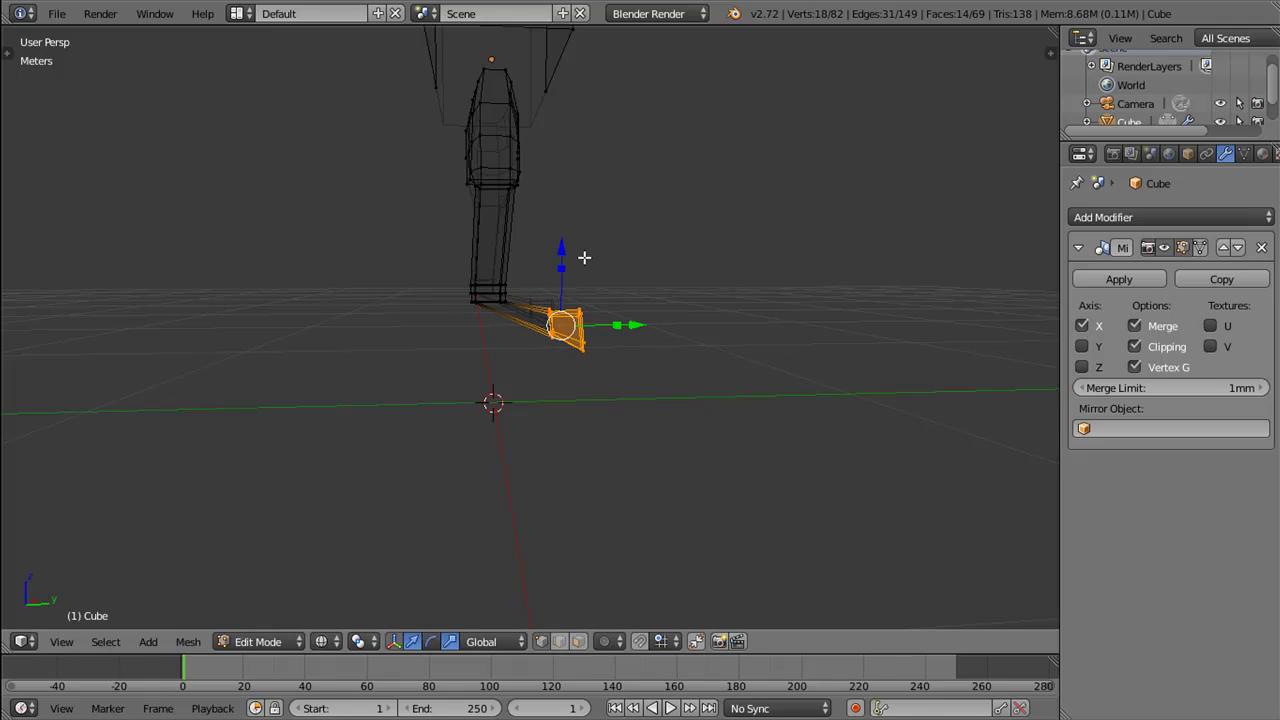
{"action": "left_click_drag", "start_coordinate": [567, 377], "coordinate": [388, 275]}
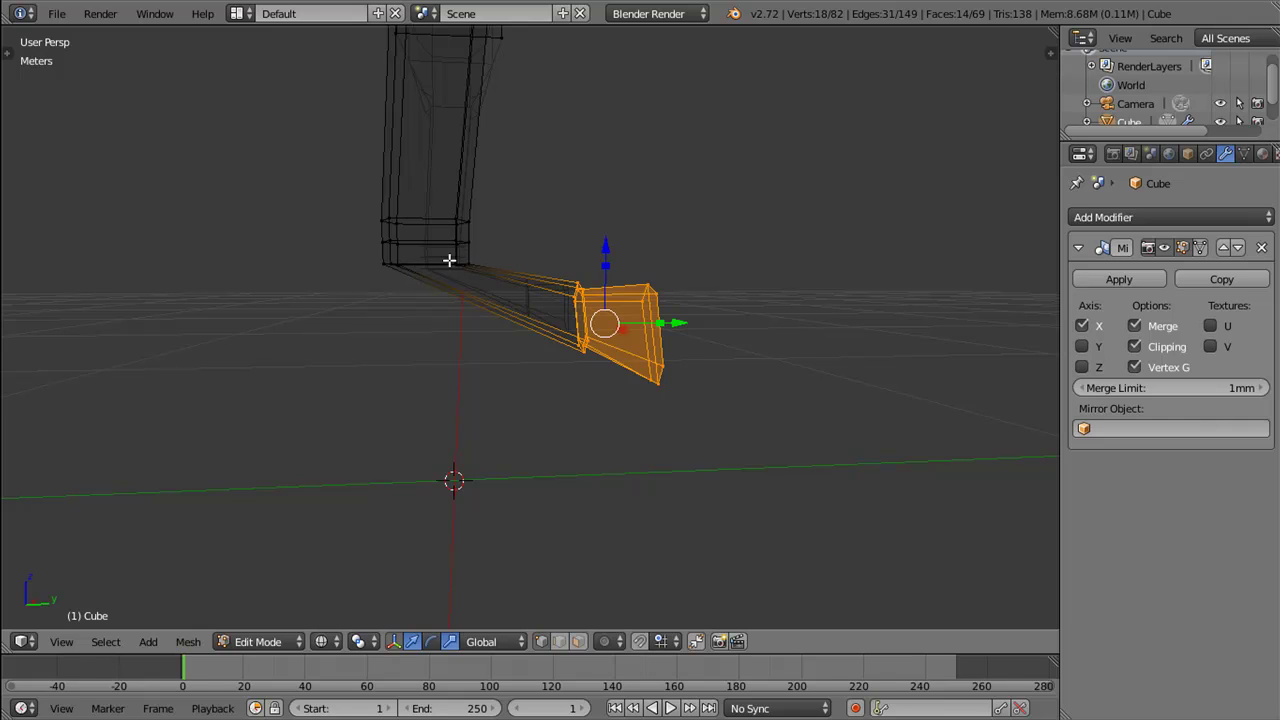
{"action": "left_click_drag", "start_coordinate": [604, 255], "coordinate": [592, 204]}
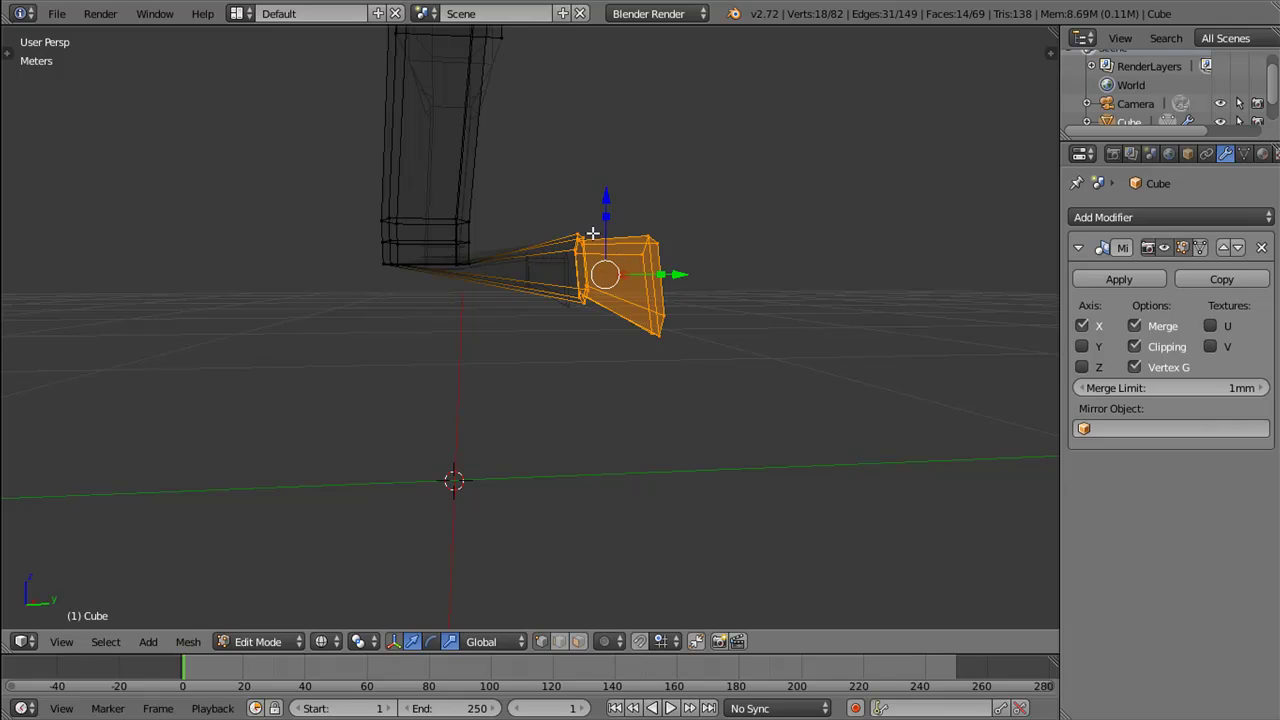
{"action": "key", "text": "ctrl+z"}
{"action": "key", "text": "ctrl+z"}
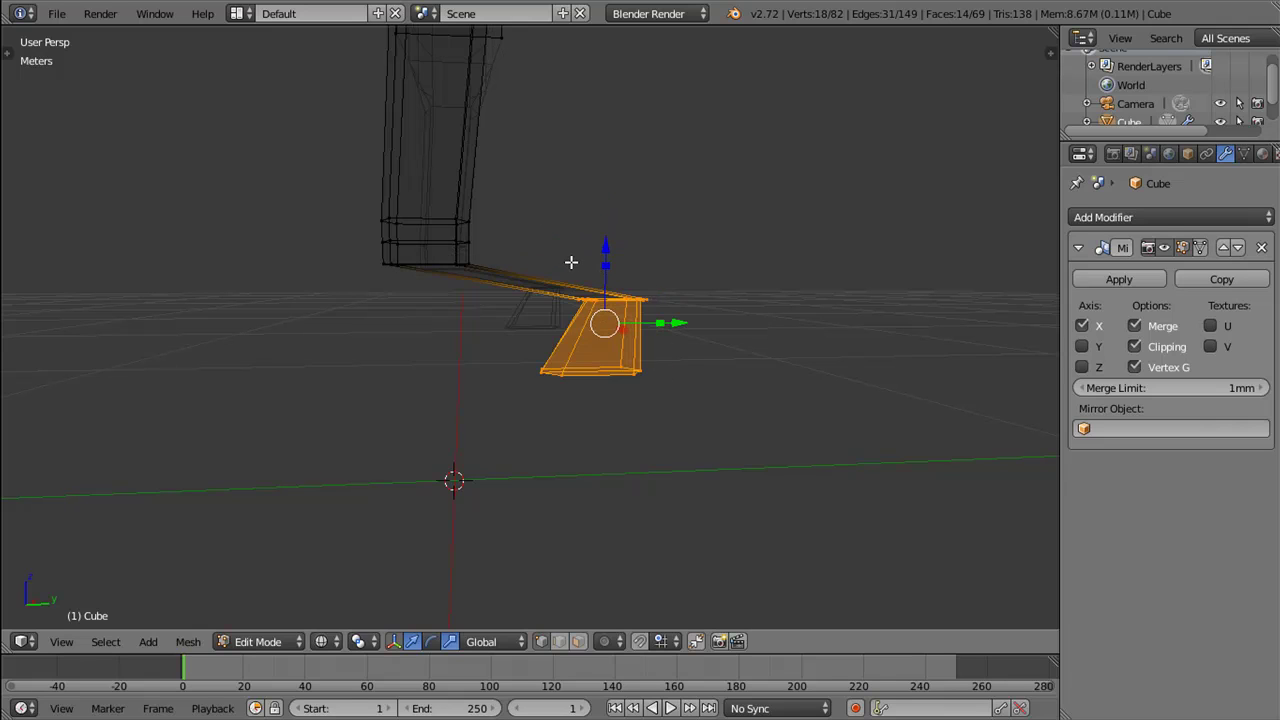
{"action": "key", "text": "ctrl+z"}
{"action": "scroll", "scroll_direction": "down", "scroll_amount": 3}
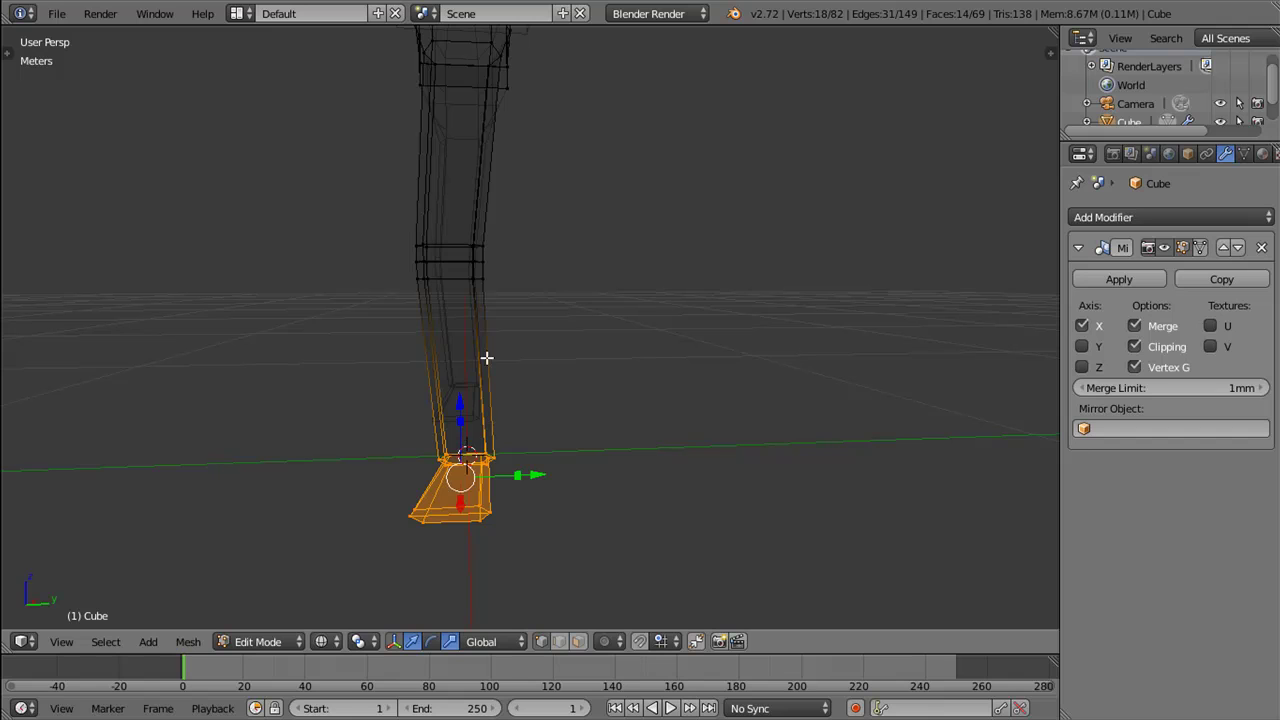
{"action": "left_click_drag", "start_coordinate": [511, 313], "coordinate": [521, 210]}
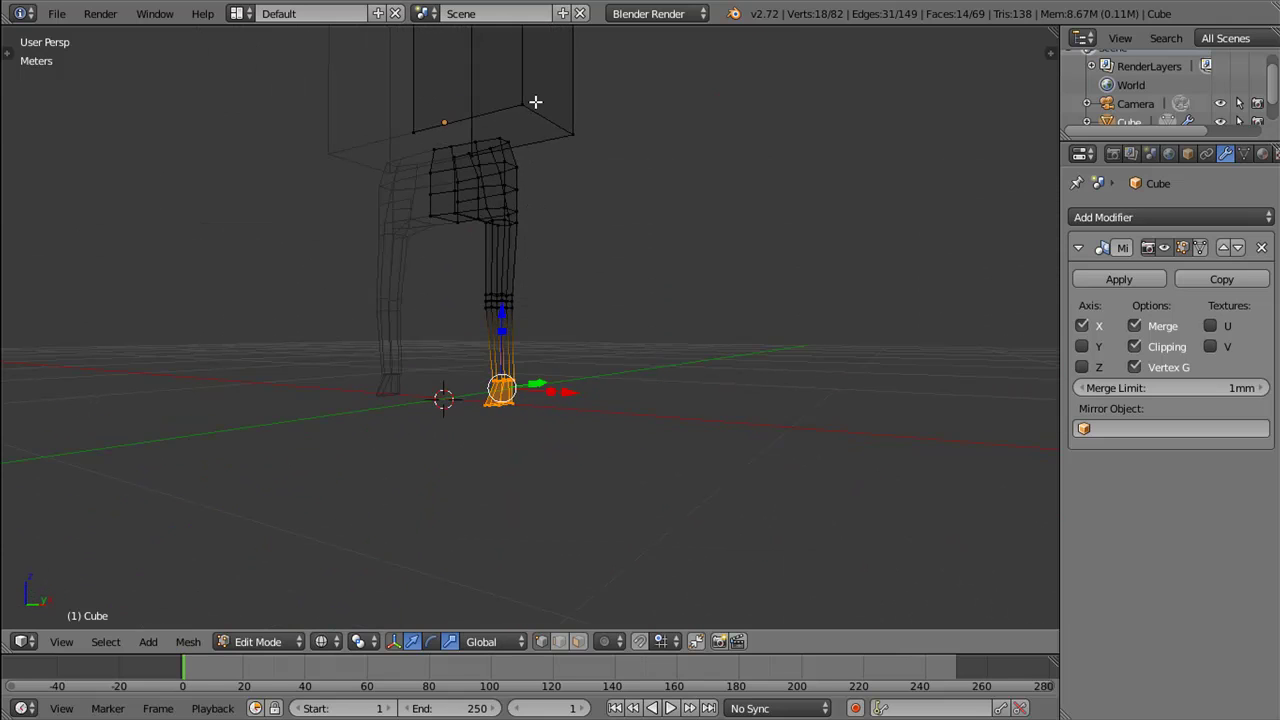
Step: Drag the torso's bottom edge loop down until it meets the top of the hips
{"action": "right_click", "coordinate": [535, 102]}
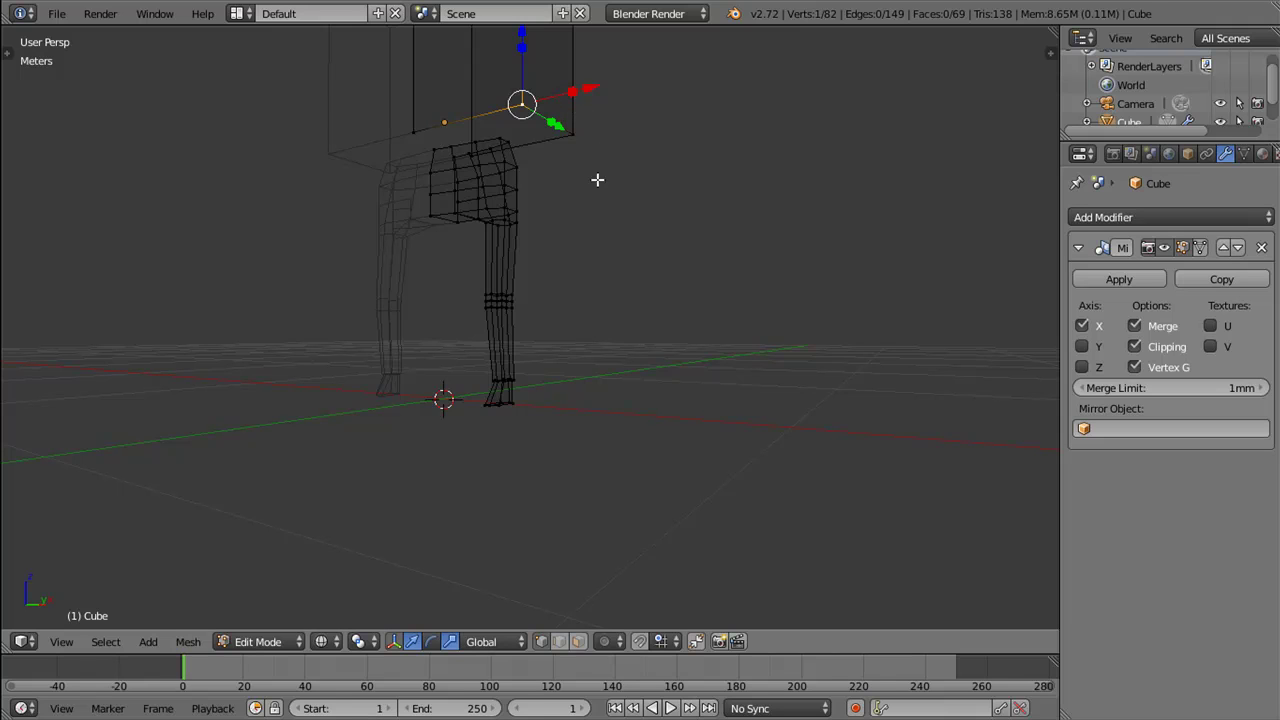
{"action": "left_click_drag", "start_coordinate": [572, 227], "coordinate": [526, 190]}
{"action": "key", "text": "ctrl+KP_Add"}
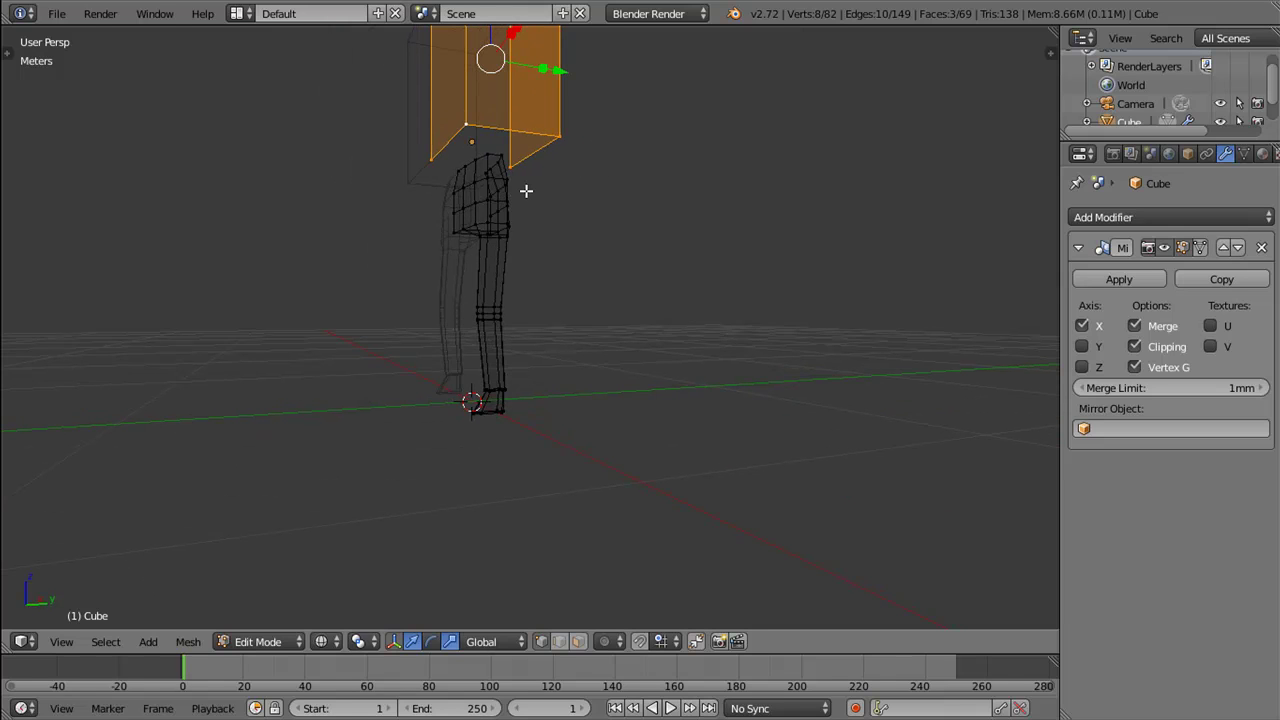
{"action": "key", "text": "KP_3"}
{"action": "scroll", "scroll_direction": "up", "scroll_amount": 3}
{"action": "left_click_drag", "start_coordinate": [497, 177], "coordinate": [549, 246]}
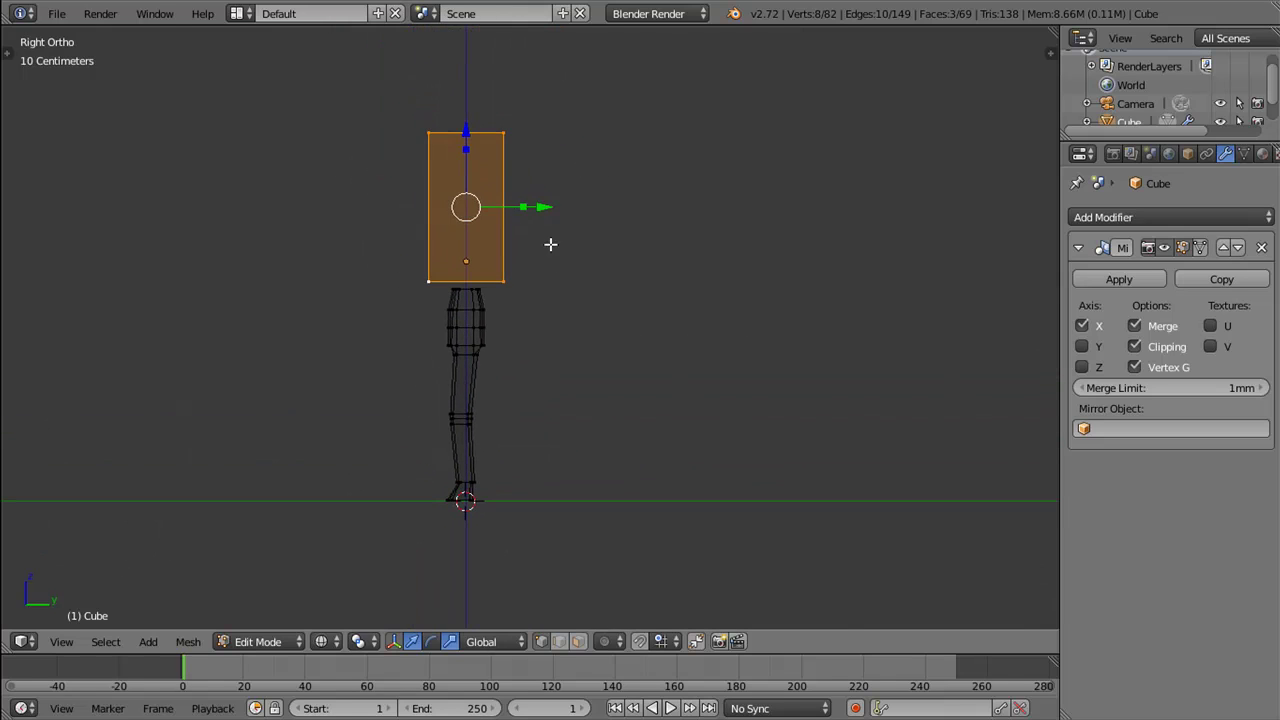
{"action": "left_click_drag", "start_coordinate": [466, 251], "coordinate": [673, 245]}
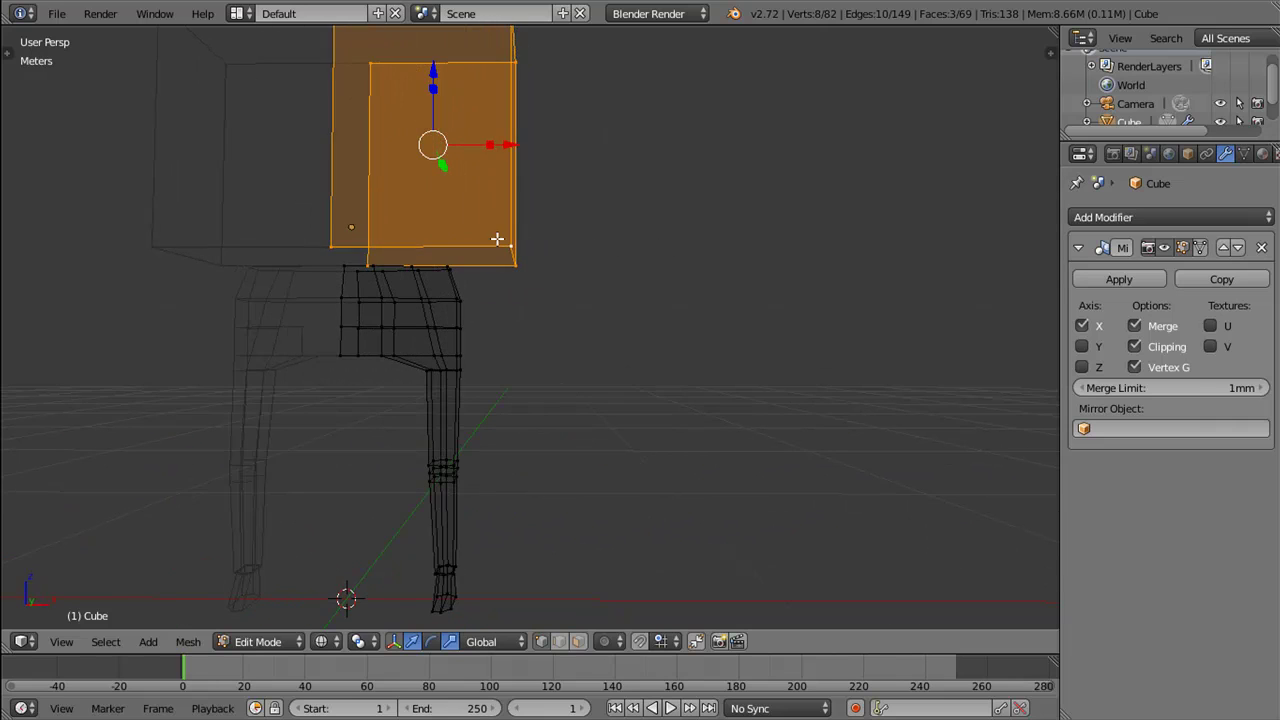
{"action": "right_click", "coordinate": [497, 240]}
{"action": "left_click_drag", "start_coordinate": [540, 257], "coordinate": [537, 248]}
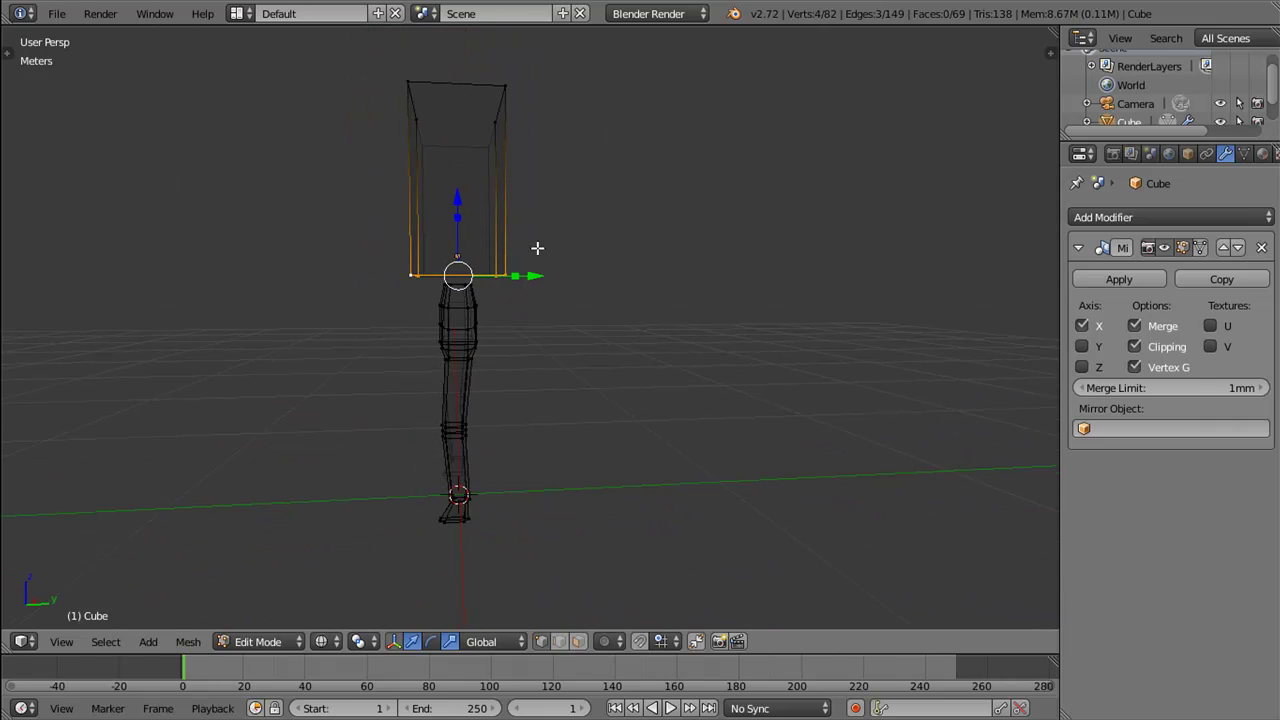
{"action": "left_click_drag", "start_coordinate": [458, 199], "coordinate": [454, 229]}
{"action": "left_click_drag", "start_coordinate": [454, 229], "coordinate": [537, 291]}
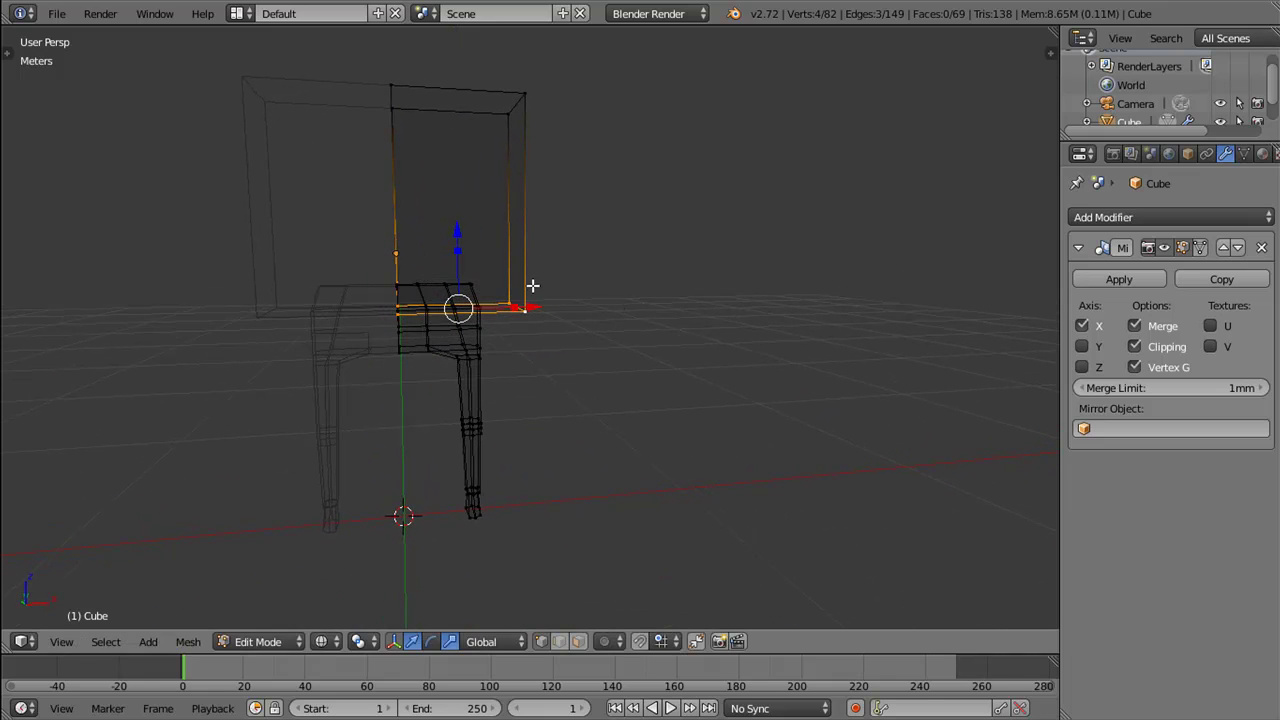
{"action": "right_click", "coordinate": [535, 292]}
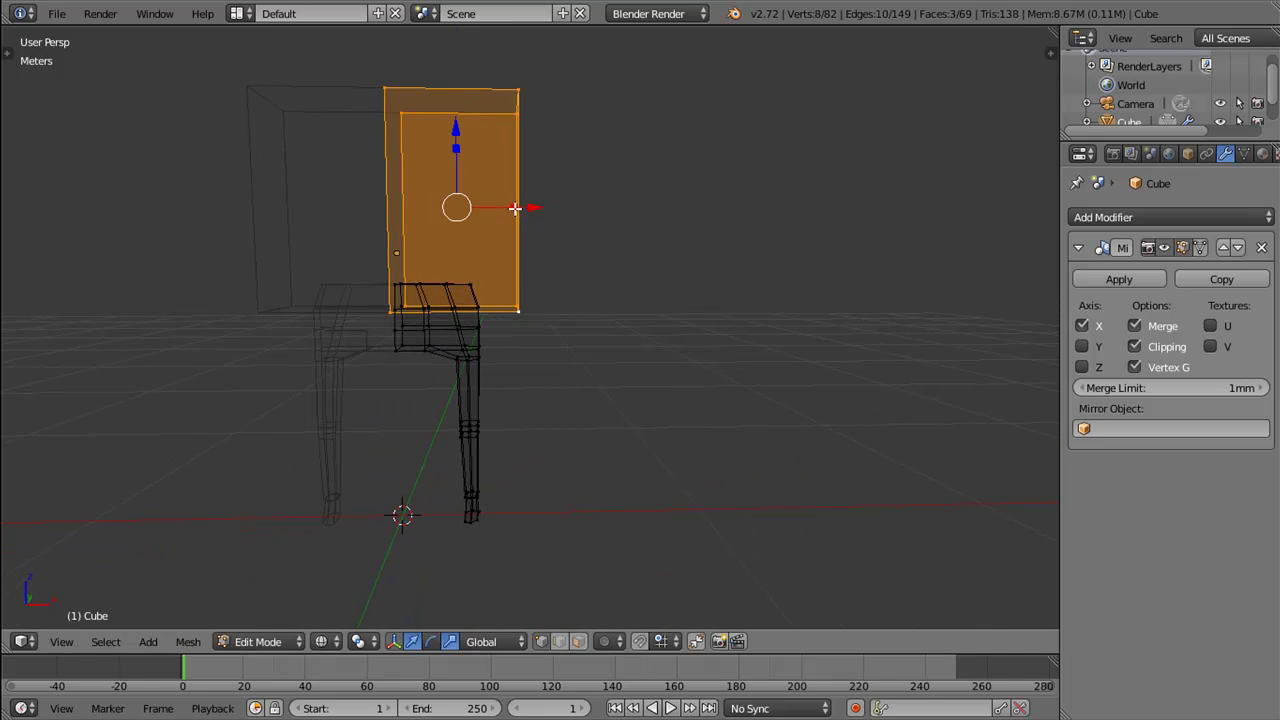
Step: Narrow the torso panel along X and adjust its depth along Y
{"action": "key", "text": "s"}
{"action": "key", "text": "x"}
{"action": "left_click", "coordinate": [476, 203]}
{"action": "left_click_drag", "start_coordinate": [476, 203], "coordinate": [297, 260]}
{"action": "key", "text": "s"}
{"action": "key", "text": "y"}
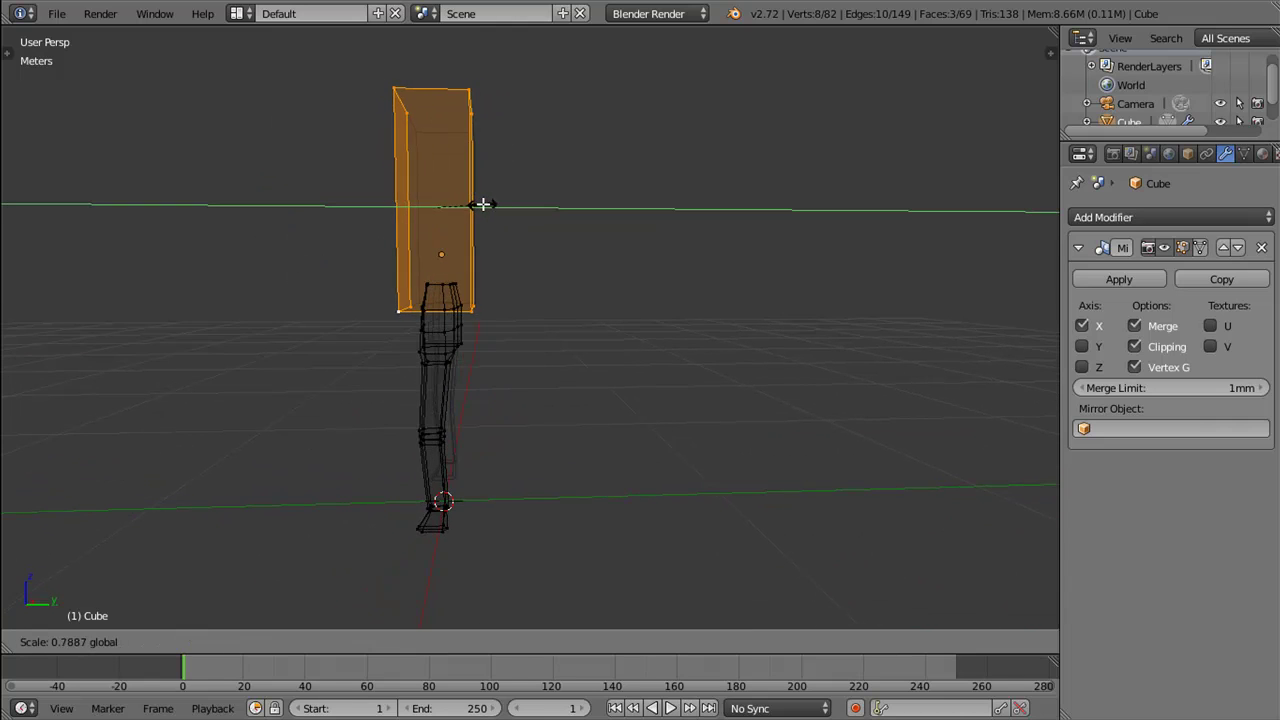
{"action": "left_click", "coordinate": [468, 205]}
{"action": "left_click_drag", "start_coordinate": [486, 234], "coordinate": [651, 238]}
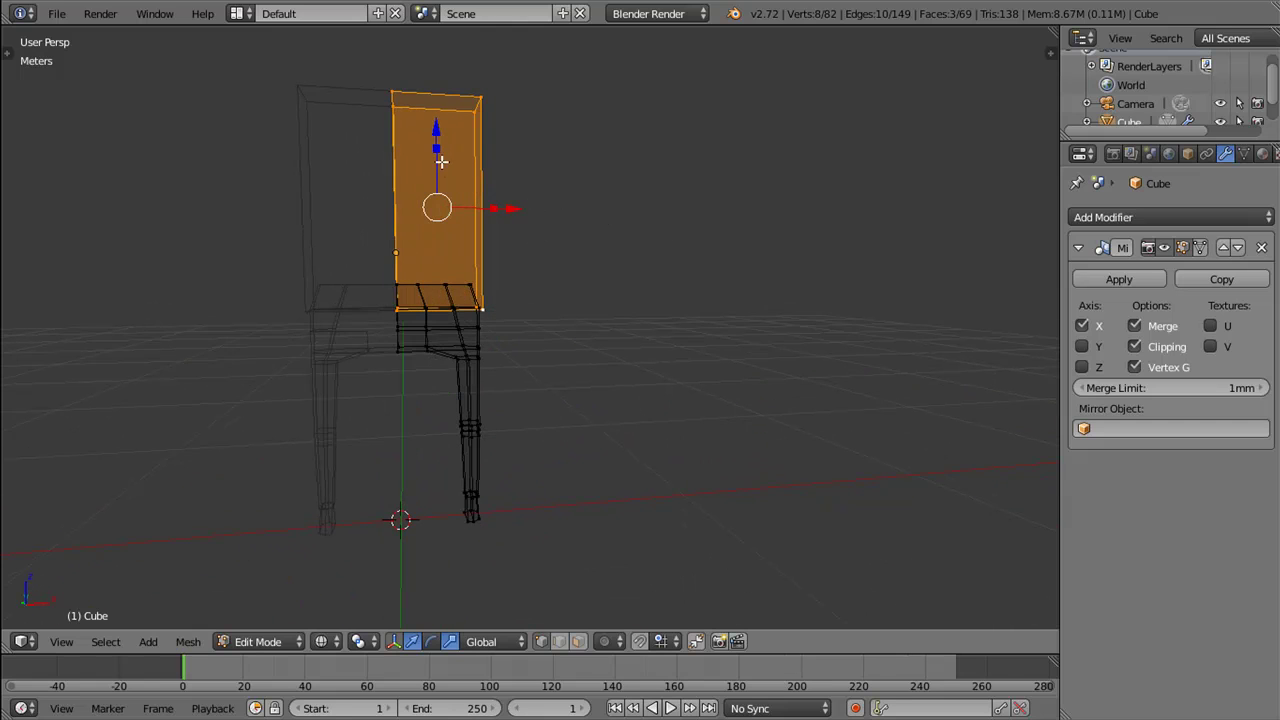
Step: Lower the panel about 5.9 mm along Z and rescale its height by about 1.06
{"action": "key", "text": "s"}
{"action": "key", "text": "z"}
{"action": "left_click", "coordinate": [432, 148]}
{"action": "key", "text": "g"}
{"action": "key", "text": "z"}
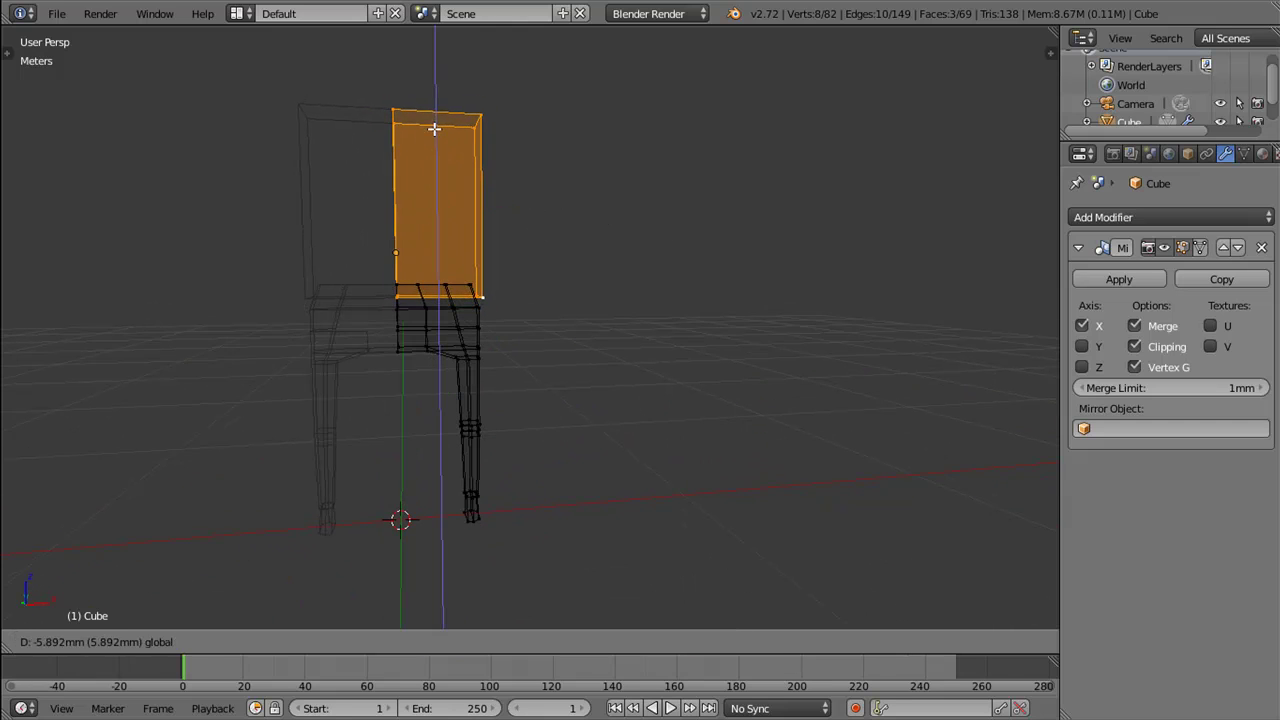
{"action": "left_click", "coordinate": [431, 148]}
{"action": "key", "text": "s"}
{"action": "key", "text": "z"}
{"action": "left_click", "coordinate": [436, 162]}
{"action": "key", "text": "s"}
{"action": "key", "text": "z"}
{"action": "left_click", "coordinate": [436, 162]}
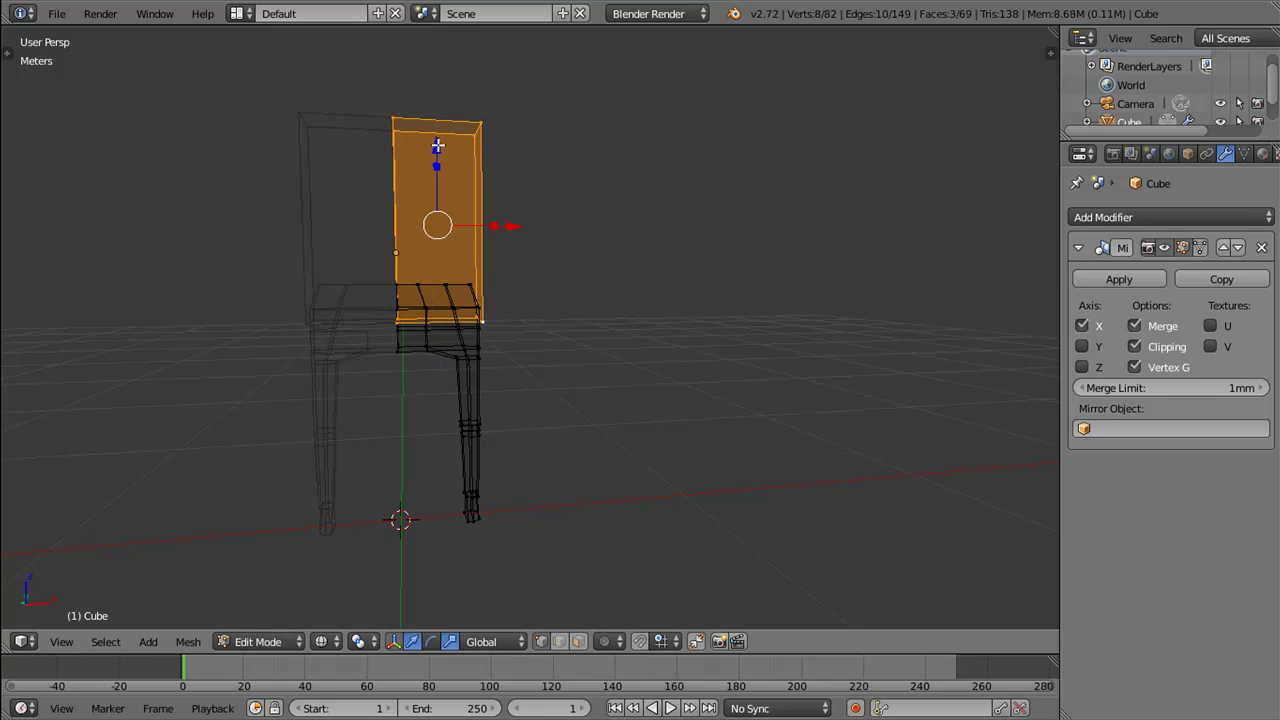
{"action": "left_click_drag", "start_coordinate": [503, 180], "coordinate": [538, 288]}
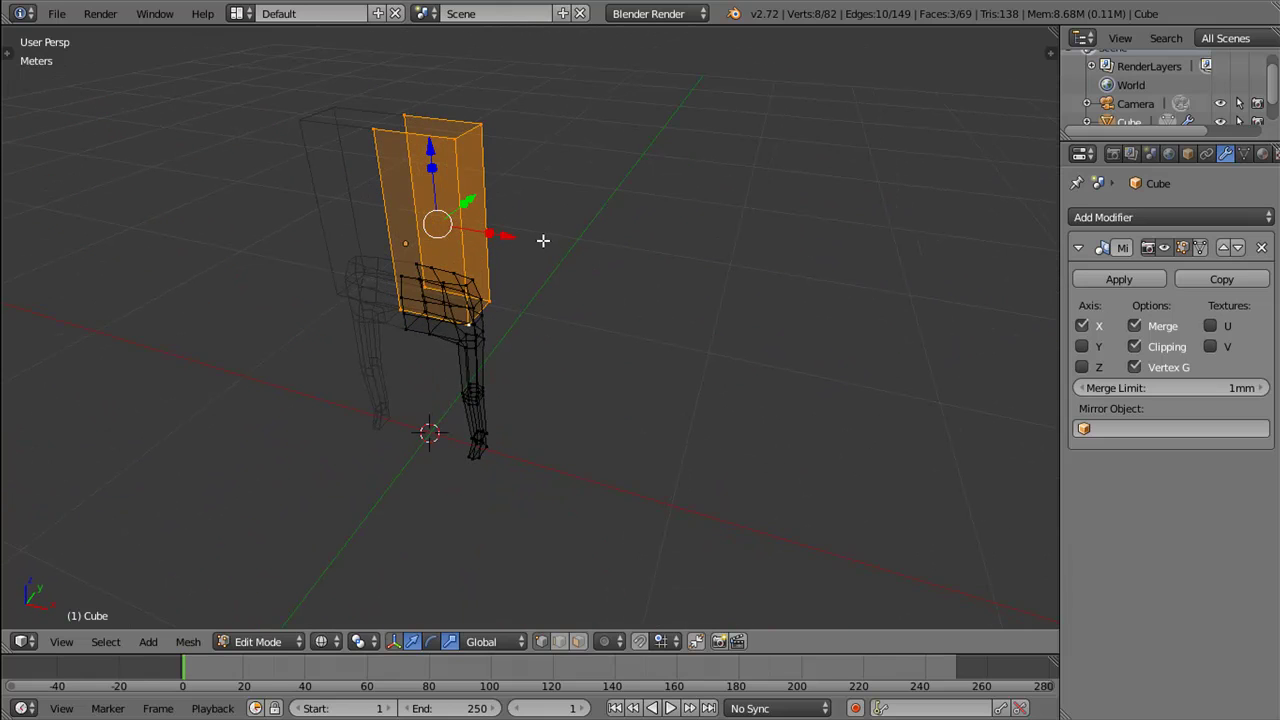
{"action": "left_click_drag", "start_coordinate": [508, 281], "coordinate": [563, 246]}
Step: Switch to solid shading and add vertical edge loops through the torso's front and side panels
{"action": "key", "text": "z"}
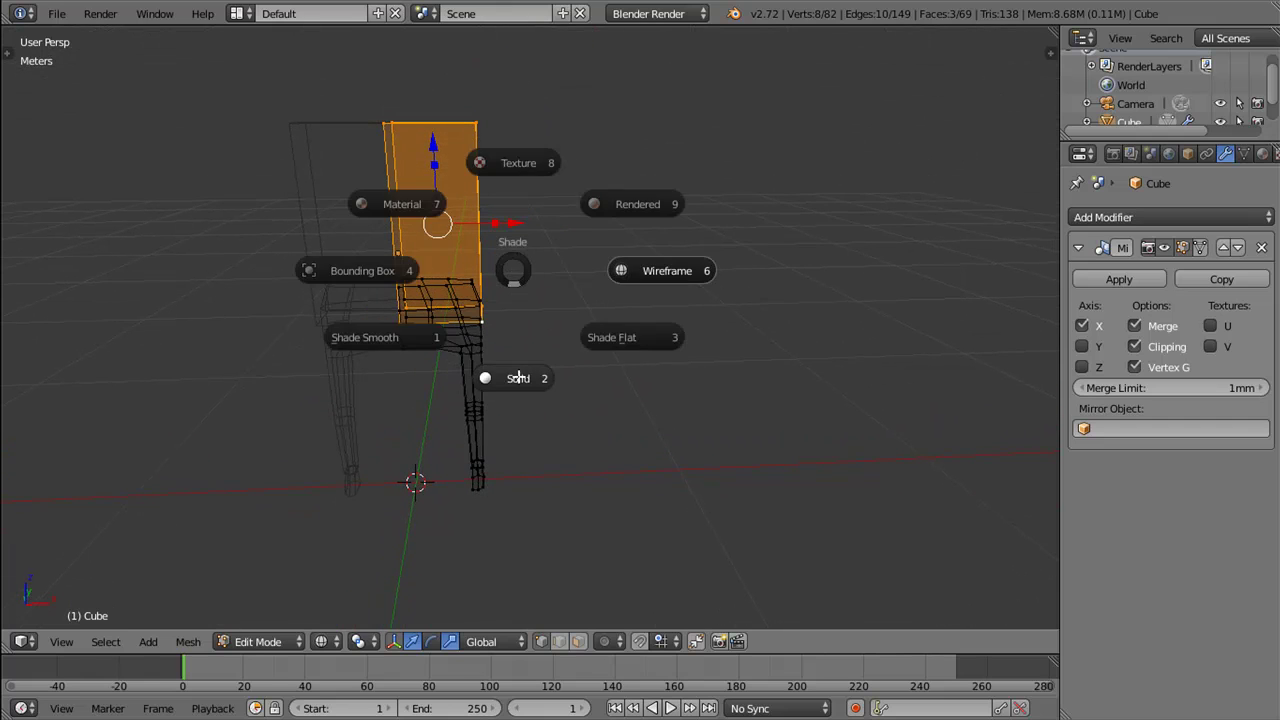
{"action": "left_click", "coordinate": [517, 378]}
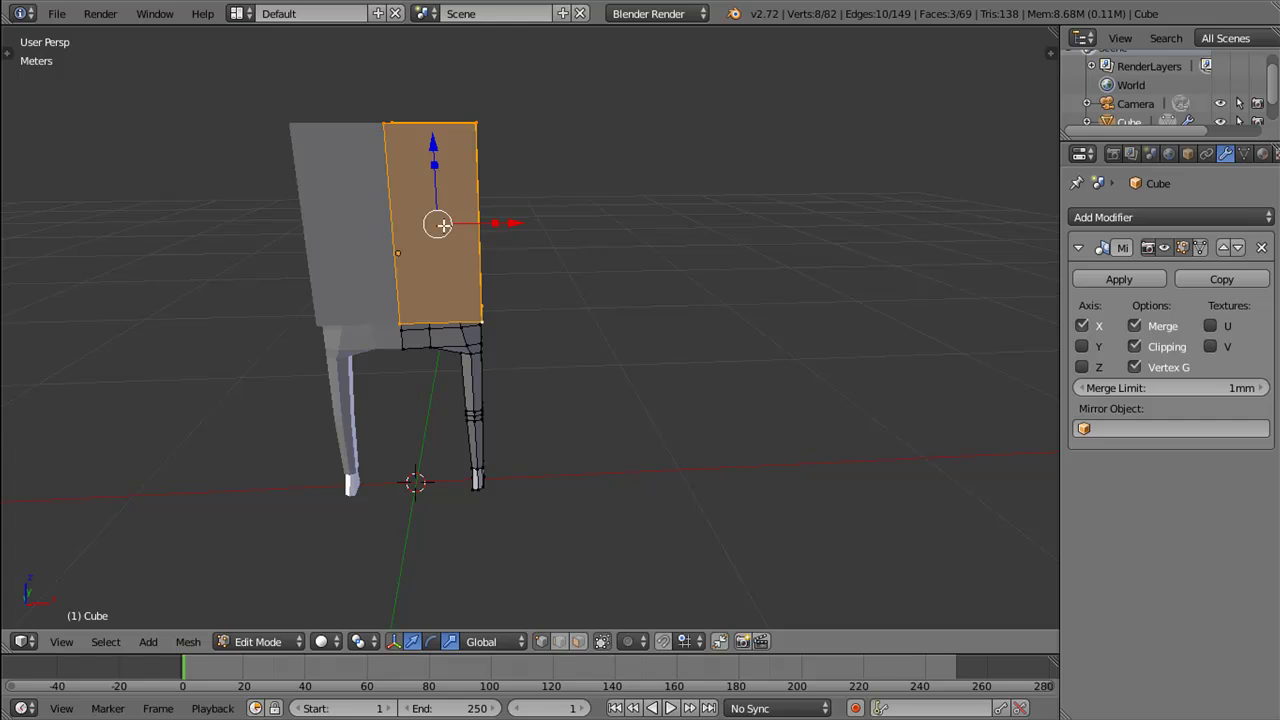
{"action": "key", "text": "ctrl+r"}
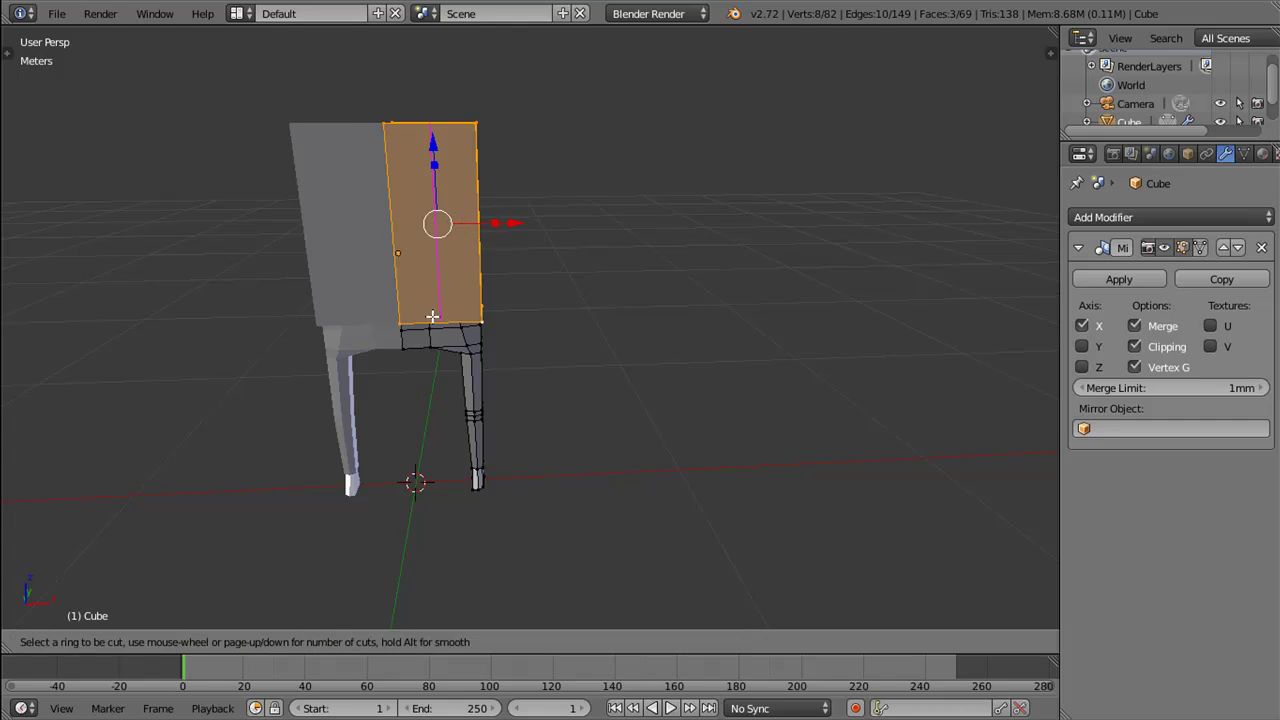
{"action": "left_click", "coordinate": [435, 314]}
{"action": "left_click", "coordinate": [434, 314]}
{"action": "left_click_drag", "start_coordinate": [471, 289], "coordinate": [403, 236]}
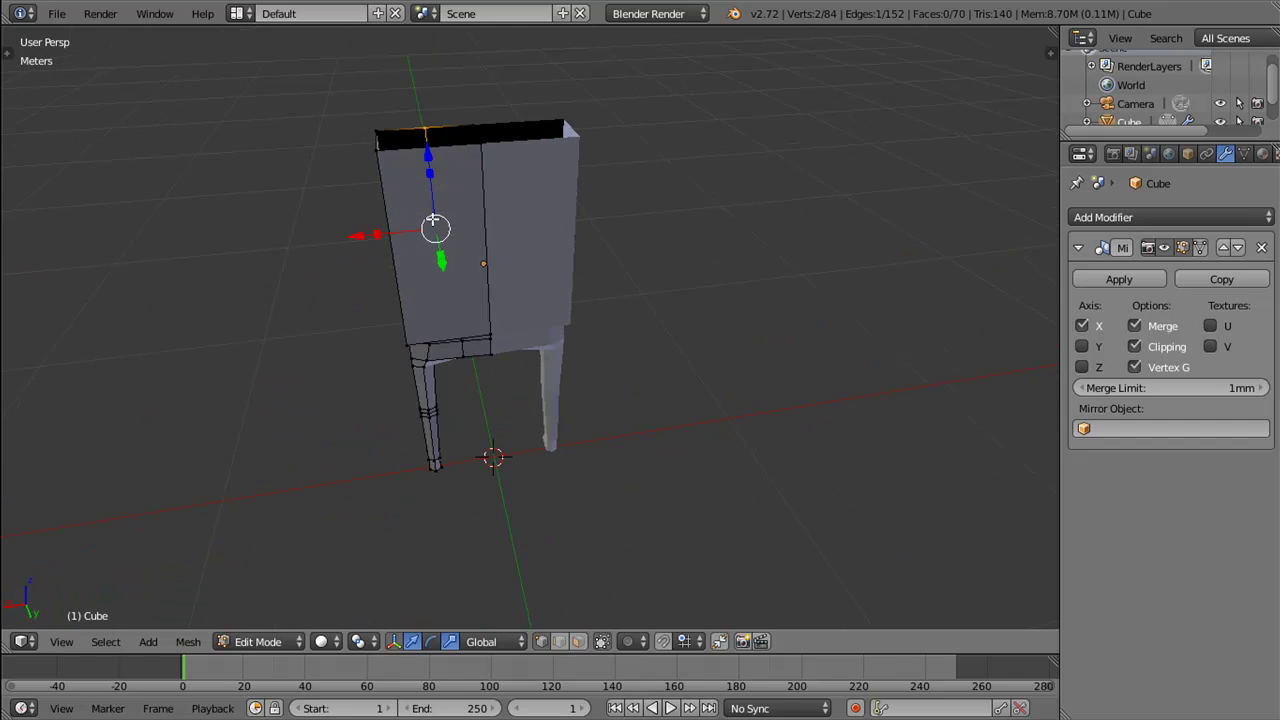
{"action": "key", "text": "ctrl+r"}
{"action": "left_click", "coordinate": [438, 160]}
{"action": "left_click", "coordinate": [438, 162]}
{"action": "left_click_drag", "start_coordinate": [438, 165], "coordinate": [496, 231]}
Step: Cut two evenly spaced horizontal loops across the torso, then select the vertices around the open top
{"action": "key", "text": "ctrl+r"}
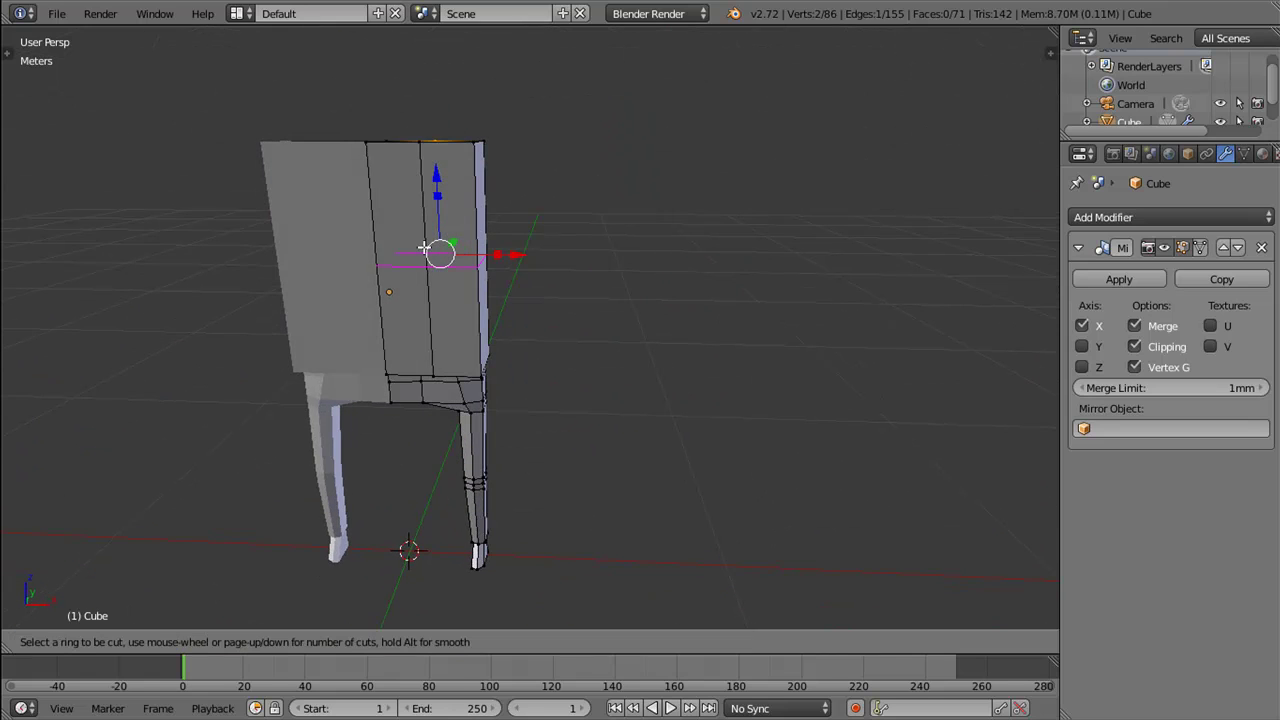
{"action": "scroll", "scroll_direction": "up", "scroll_amount": 3}
{"action": "left_click", "coordinate": [420, 249]}
{"action": "right_click", "coordinate": [420, 249]}
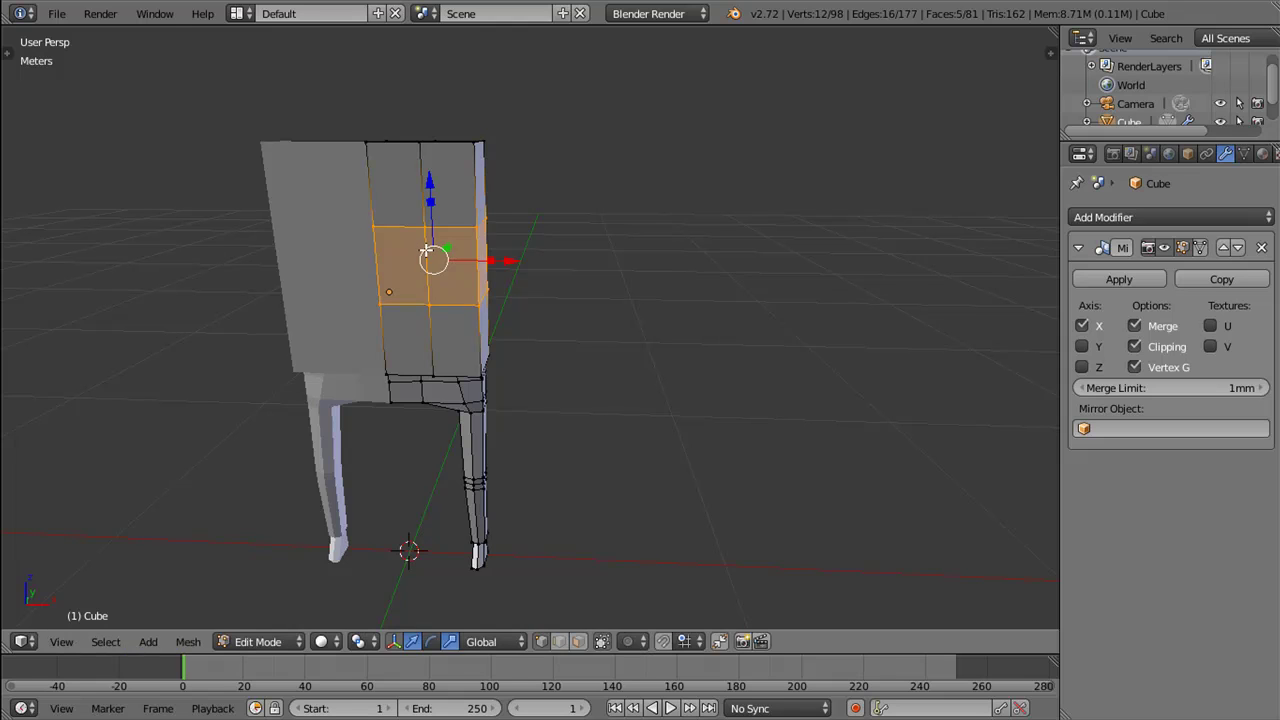
{"action": "right_click", "coordinate": [444, 307]}
{"action": "left_click_drag", "start_coordinate": [500, 333], "coordinate": [551, 343]}
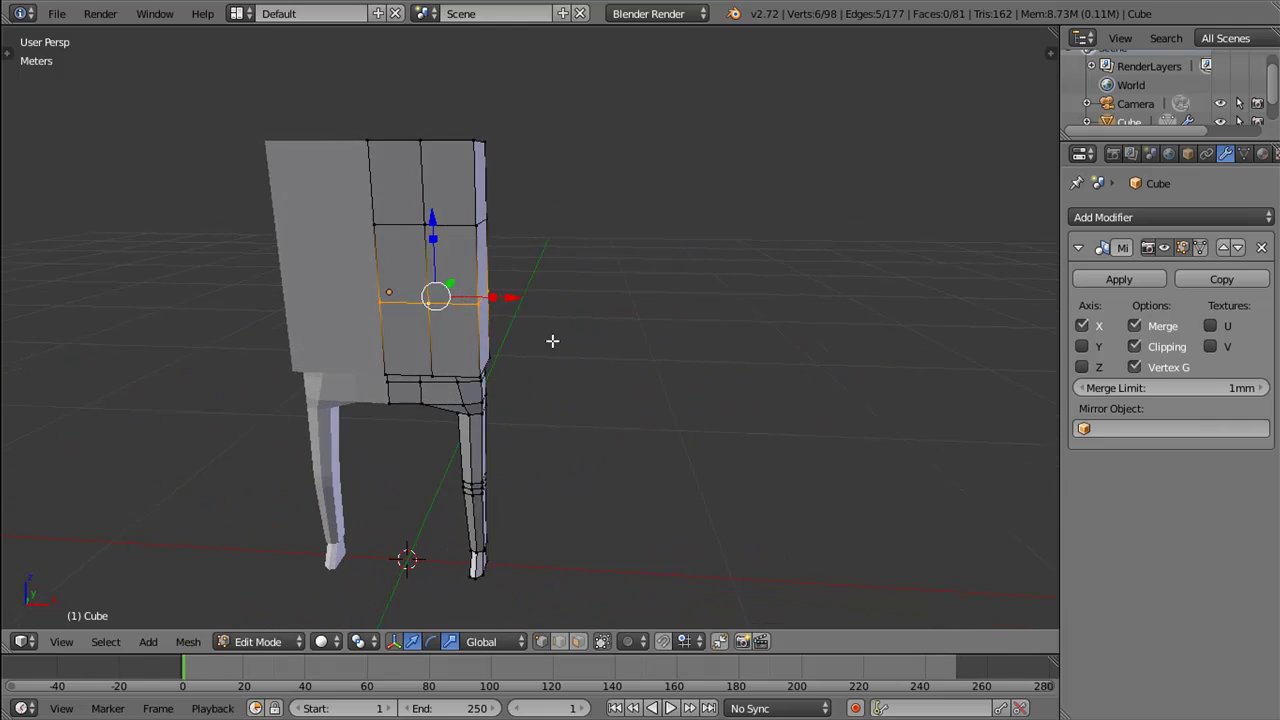
{"action": "left_click_drag", "start_coordinate": [453, 227], "coordinate": [445, 218]}
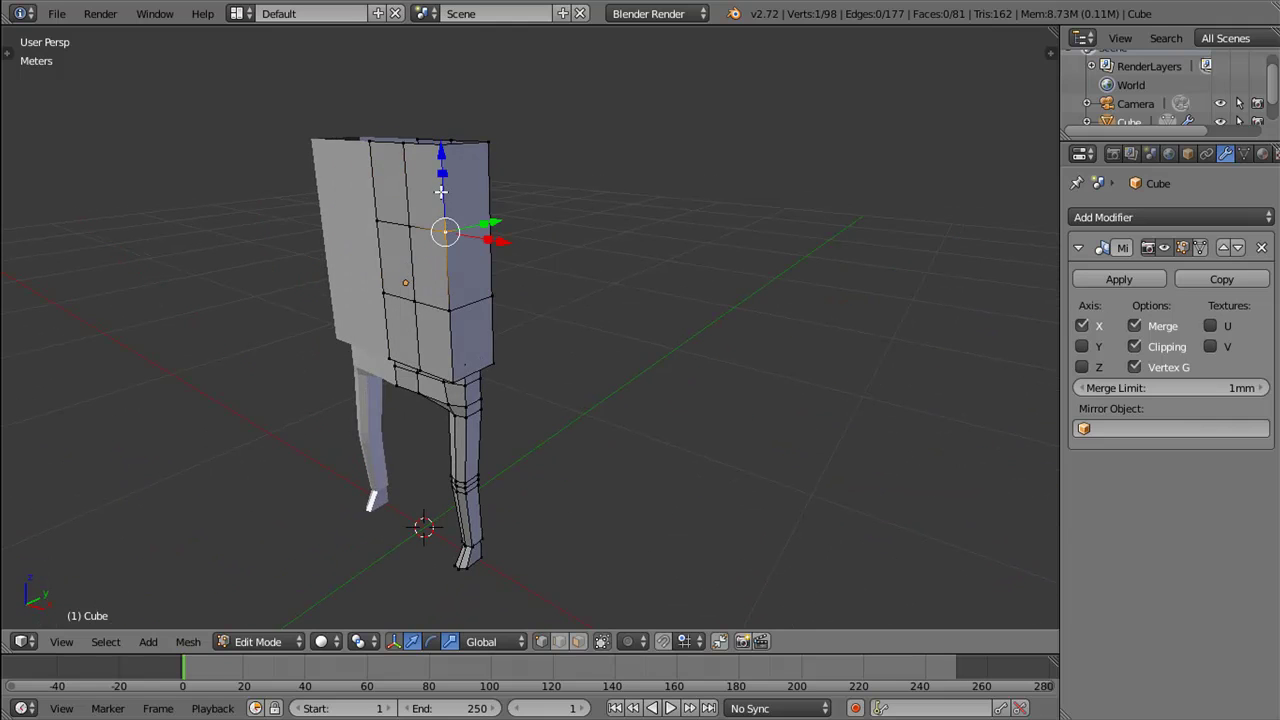
{"action": "right_click", "coordinate": [493, 218]}
{"action": "left_click_drag", "start_coordinate": [457, 266], "coordinate": [607, 452]}
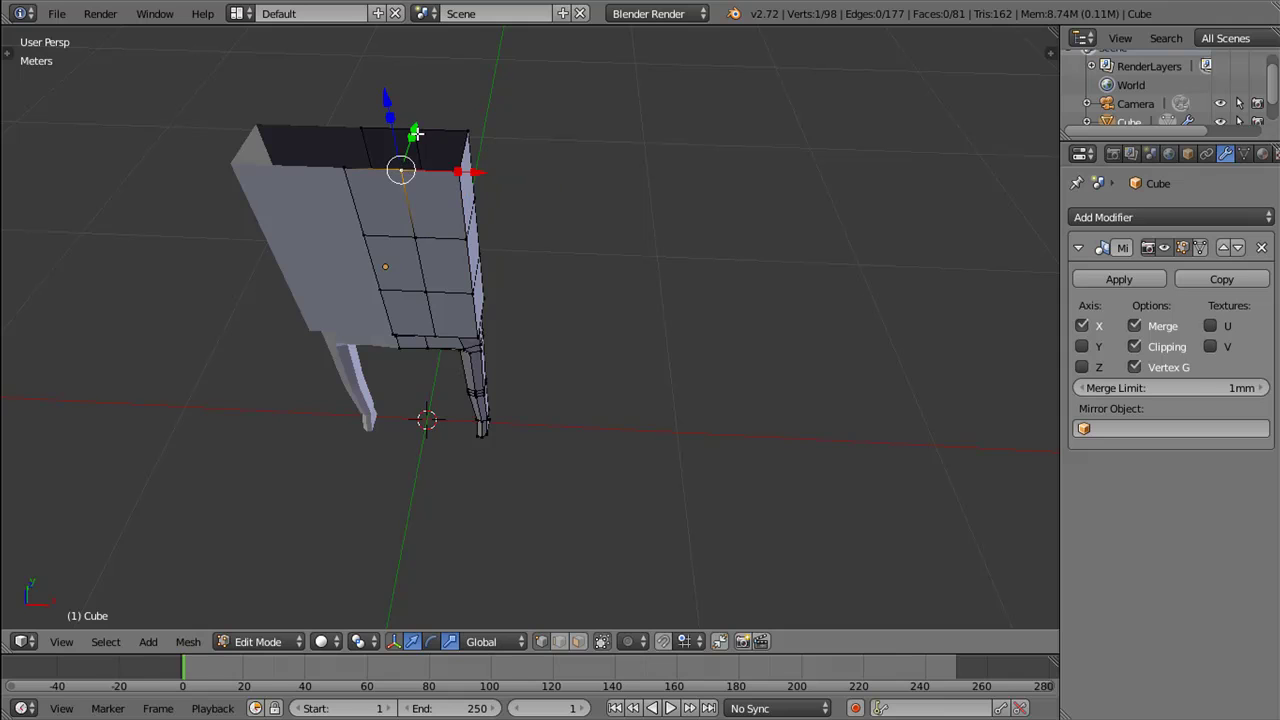
Step: Fill the open torso top with a face and add an edge loop on the torso side
{"action": "left_click_drag", "start_coordinate": [462, 175], "coordinate": [453, 373]}
{"action": "key", "text": "f"}
{"action": "key", "text": "ctrl+r"}
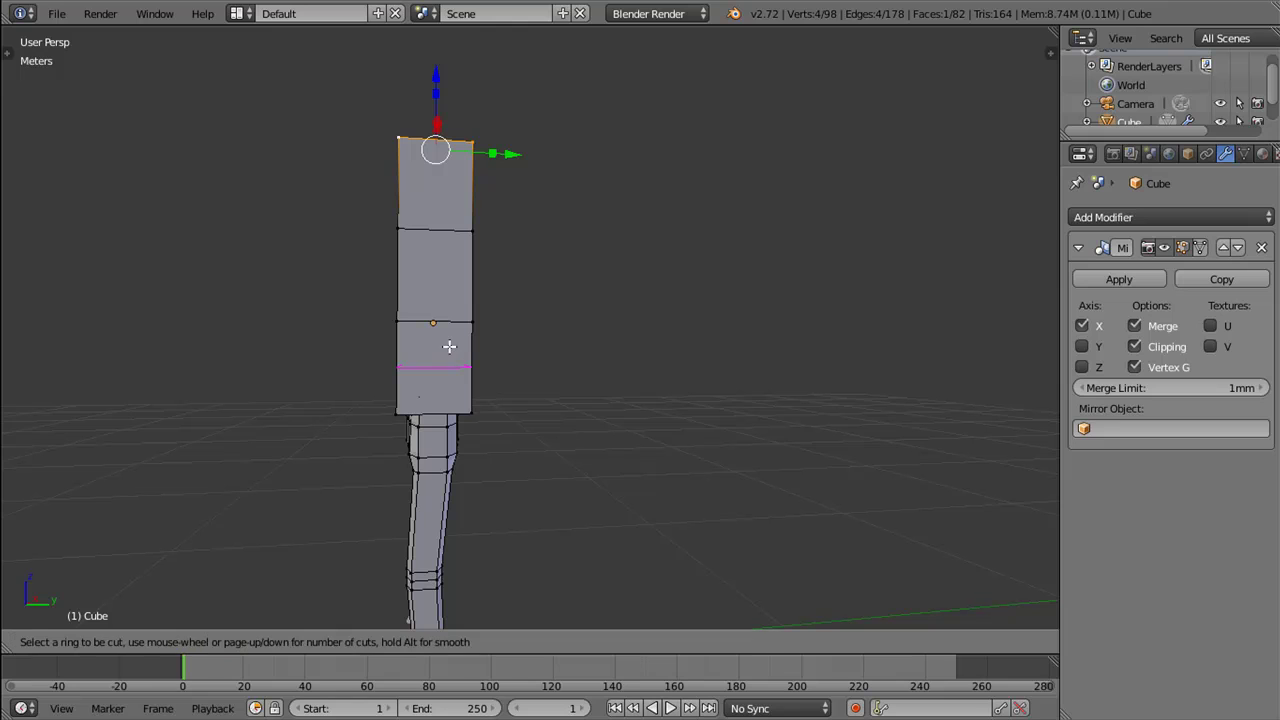
{"action": "left_click", "coordinate": [444, 330]}
{"action": "left_click", "coordinate": [444, 330]}
{"action": "left_click_drag", "start_coordinate": [444, 330], "coordinate": [525, 325]}
Step: Shift the side edge loop outward along X and scale it about 1.016 to chamfer the corner
{"action": "right_click", "coordinate": [379, 138]}
{"action": "left_click_drag", "start_coordinate": [491, 260], "coordinate": [510, 268]}
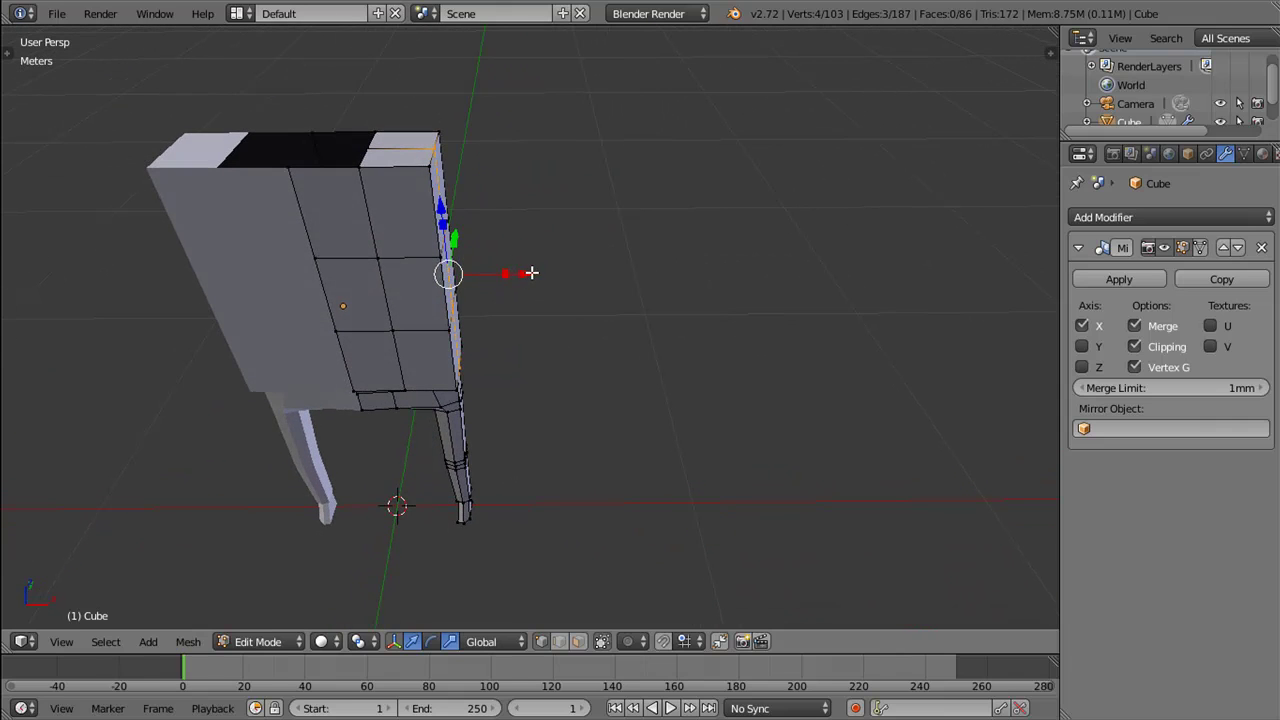
{"action": "left_click", "coordinate": [529, 272]}
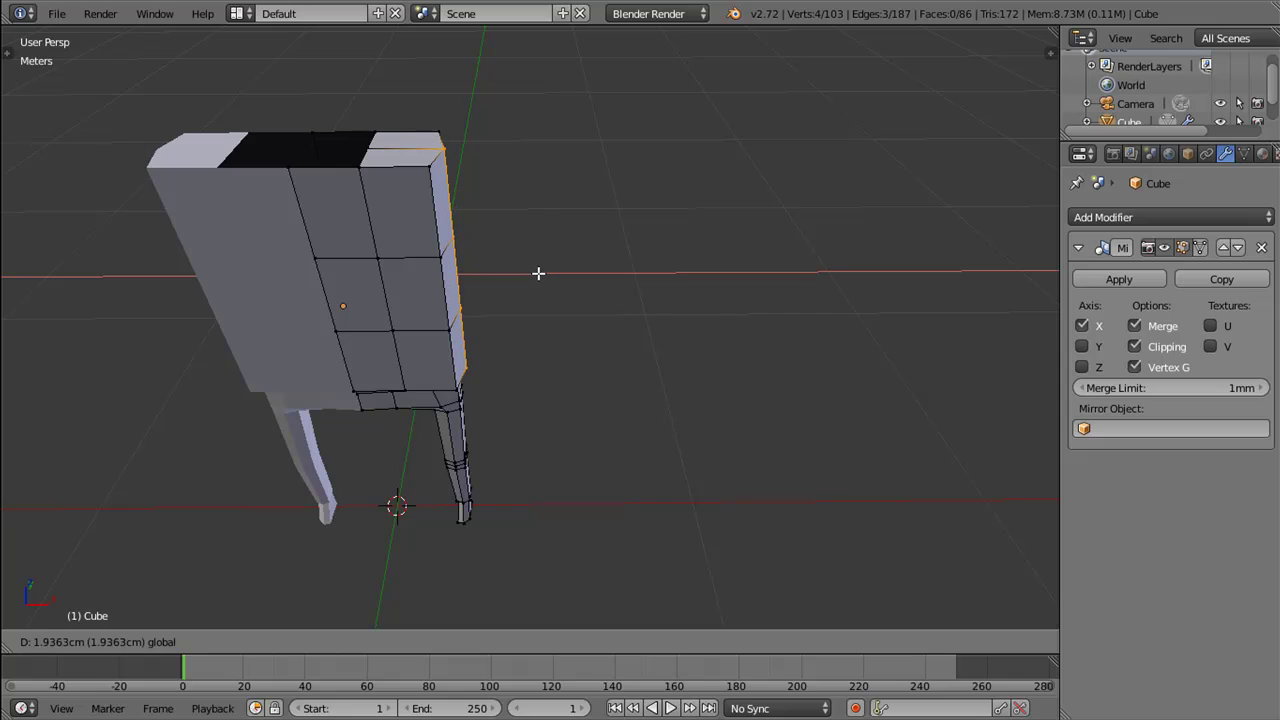
{"action": "left_click", "coordinate": [538, 273]}
{"action": "left_click_drag", "start_coordinate": [500, 257], "coordinate": [583, 323]}
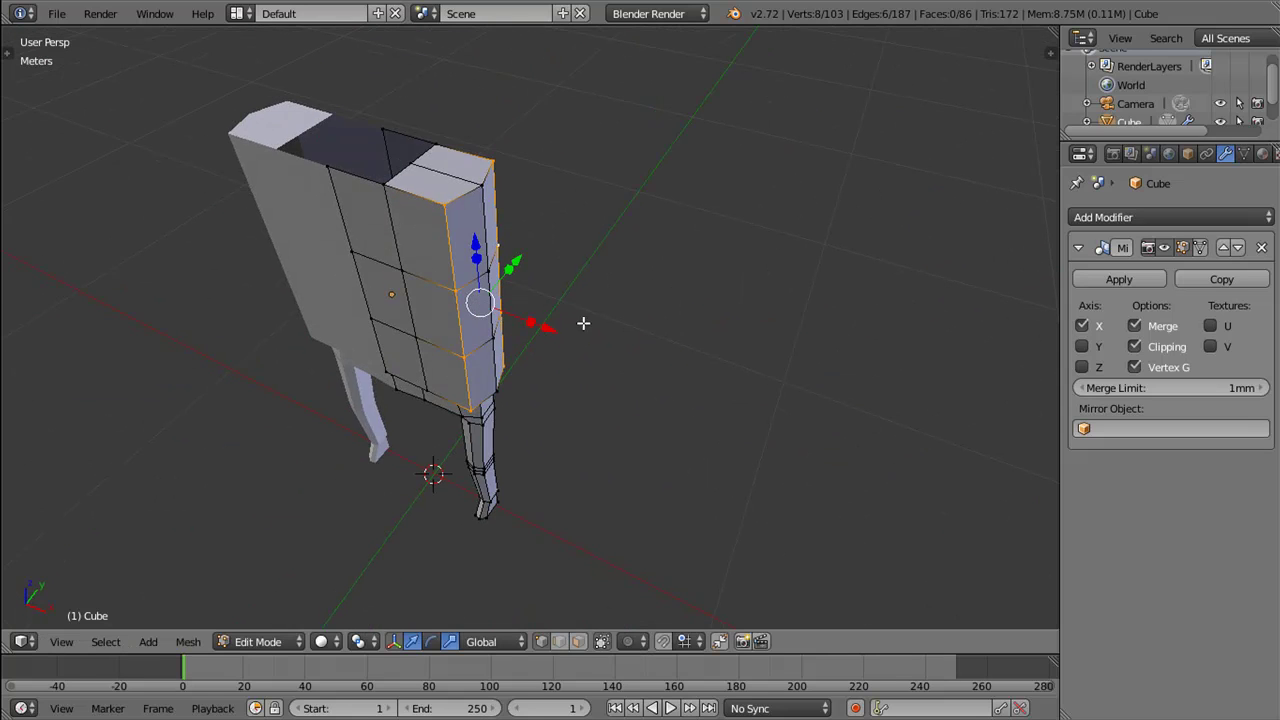
{"action": "left_click_drag", "start_coordinate": [553, 328], "coordinate": [543, 329]}
{"action": "left_click_drag", "start_coordinate": [543, 329], "coordinate": [502, 299]}
{"action": "left_click_drag", "start_coordinate": [527, 285], "coordinate": [520, 285]}
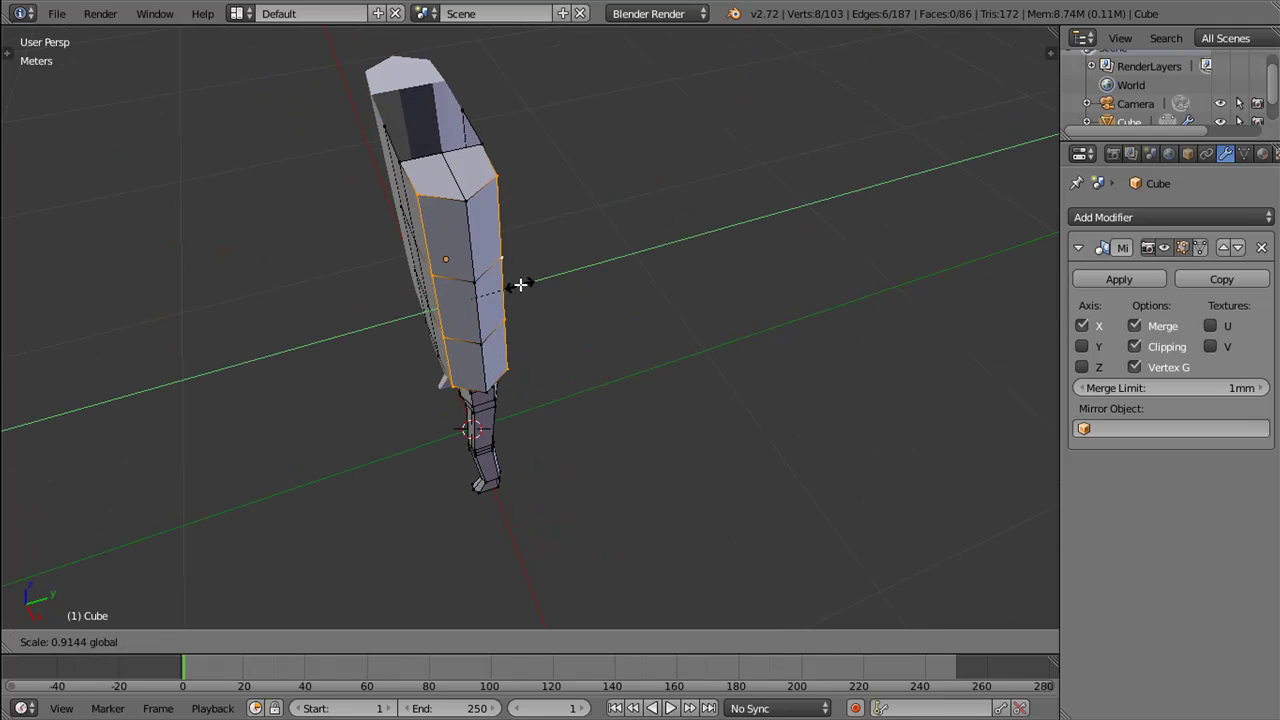
{"action": "left_click_drag", "start_coordinate": [520, 286], "coordinate": [517, 286]}
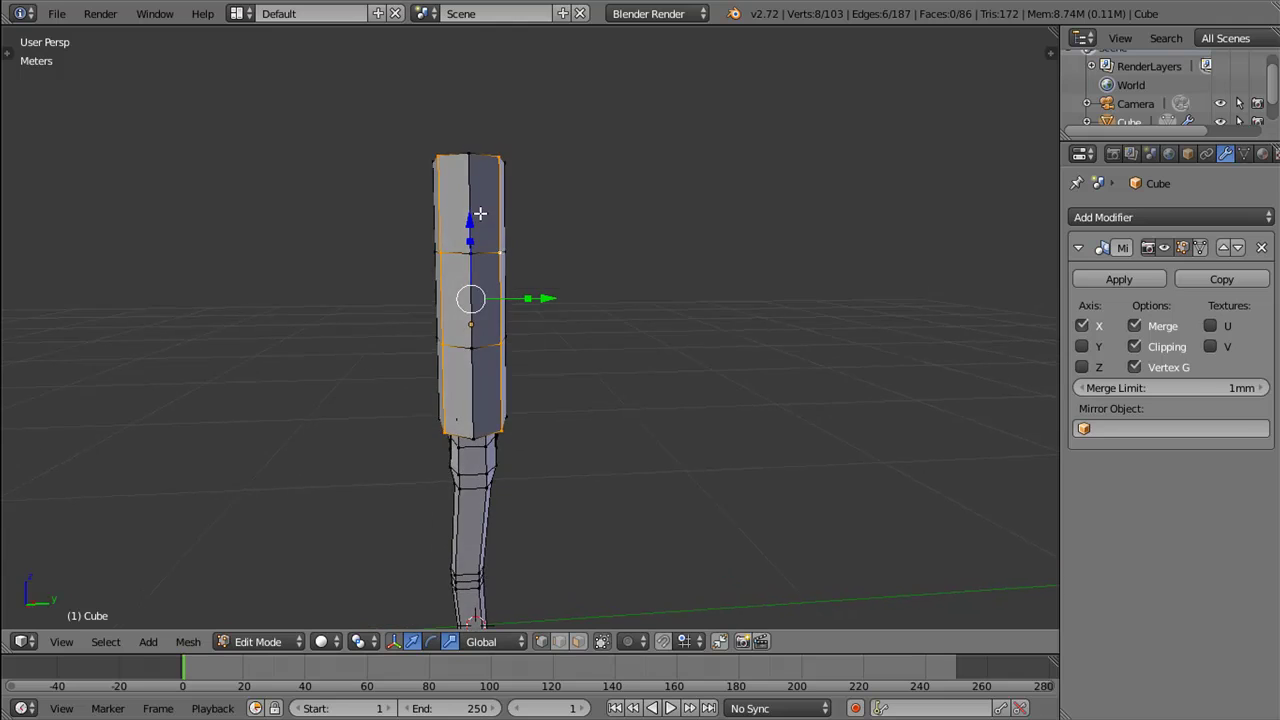
{"action": "left_click_drag", "start_coordinate": [528, 298], "coordinate": [530, 298]}
{"action": "left_click_drag", "start_coordinate": [530, 298], "coordinate": [543, 297]}
{"action": "left_click_drag", "start_coordinate": [543, 297], "coordinate": [551, 303]}
{"action": "left_click_drag", "start_coordinate": [551, 303], "coordinate": [475, 295]}
Step: Extrude the torso's upper side face outward into a shoulder block and narrow it along X
{"action": "right_click", "coordinate": [449, 168]}
{"action": "left_click_drag", "start_coordinate": [457, 251], "coordinate": [487, 268]}
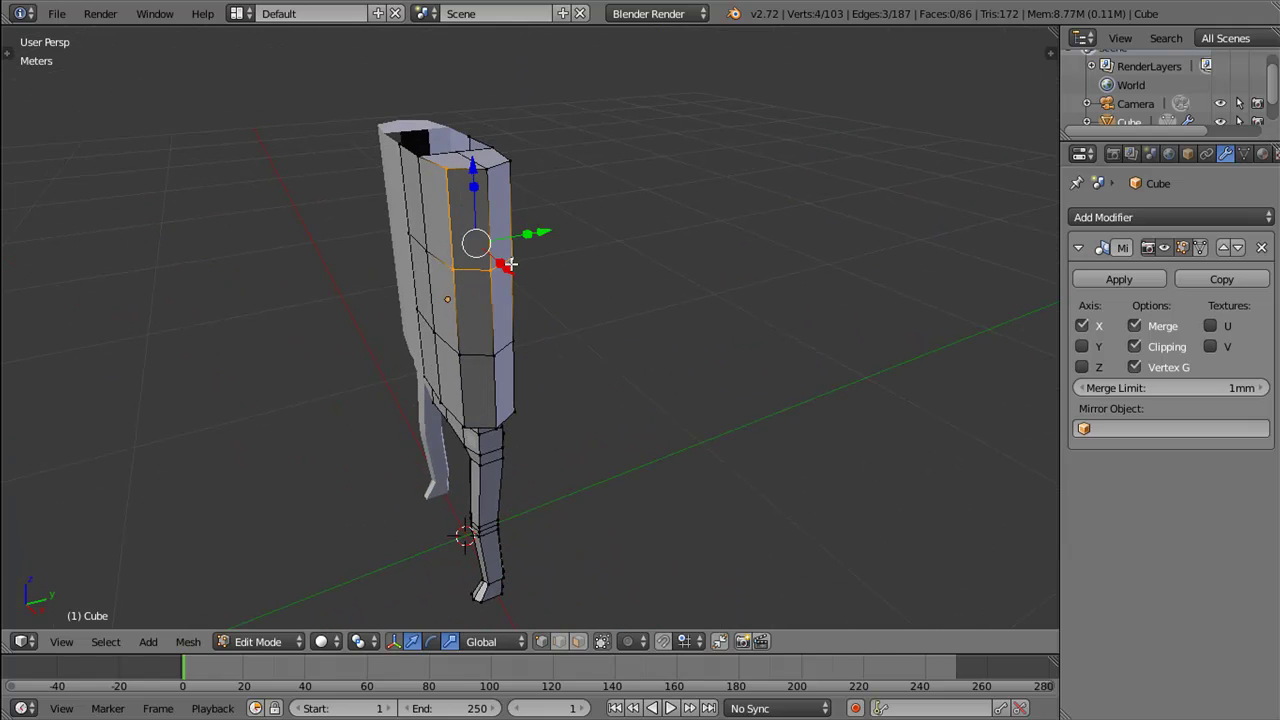
{"action": "left_click_drag", "start_coordinate": [479, 252], "coordinate": [640, 226]}
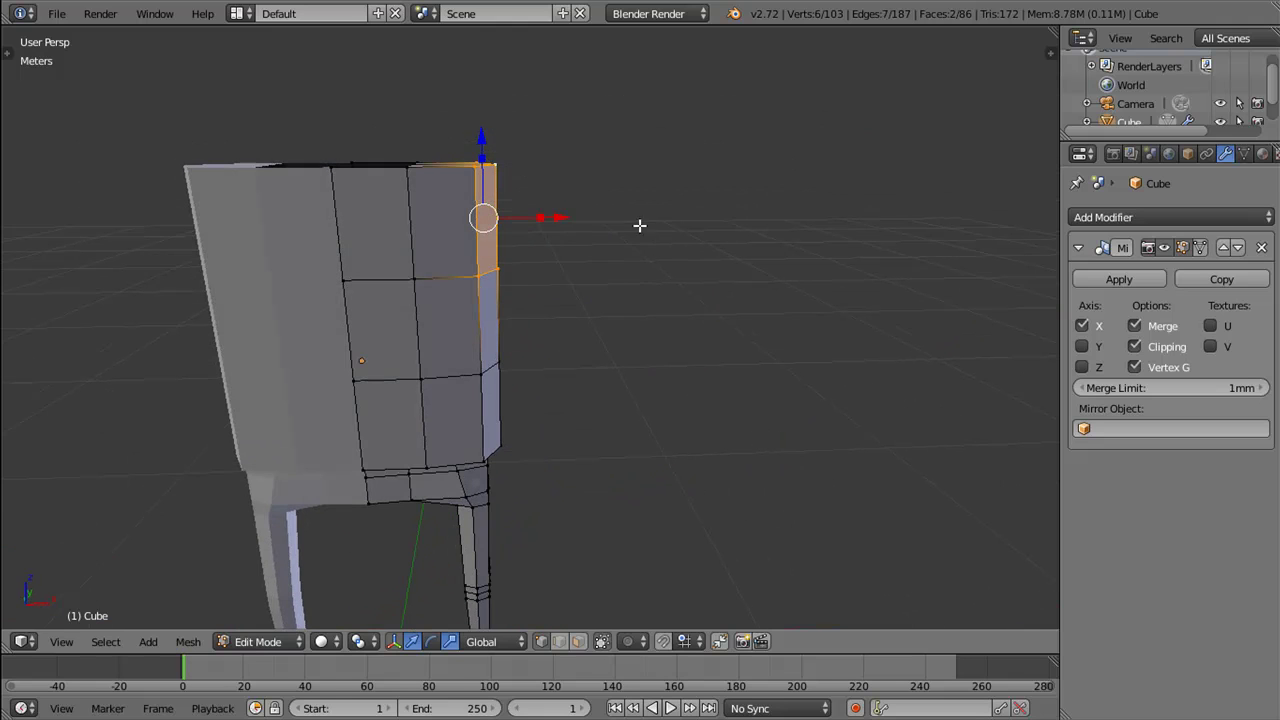
{"action": "key", "text": "e"}
{"action": "right_click", "coordinate": [631, 254]}
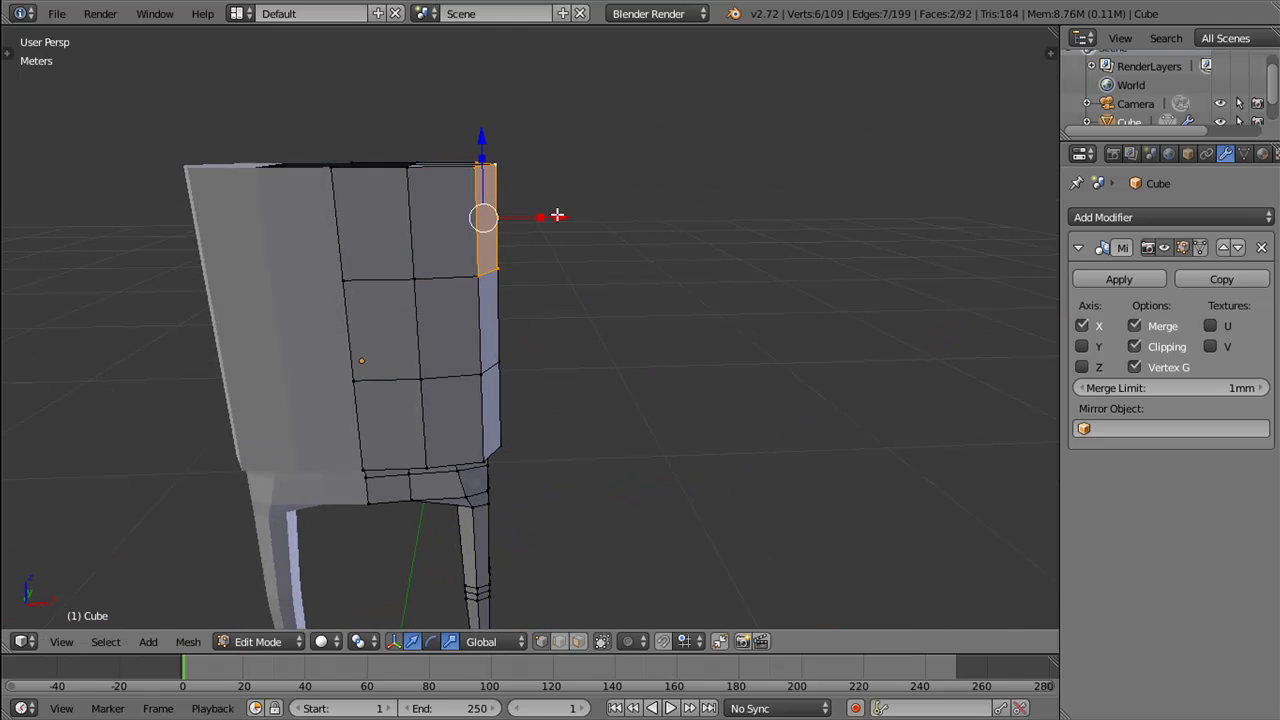
{"action": "left_click_drag", "start_coordinate": [557, 216], "coordinate": [600, 222]}
{"action": "left_click_drag", "start_coordinate": [600, 222], "coordinate": [585, 273]}
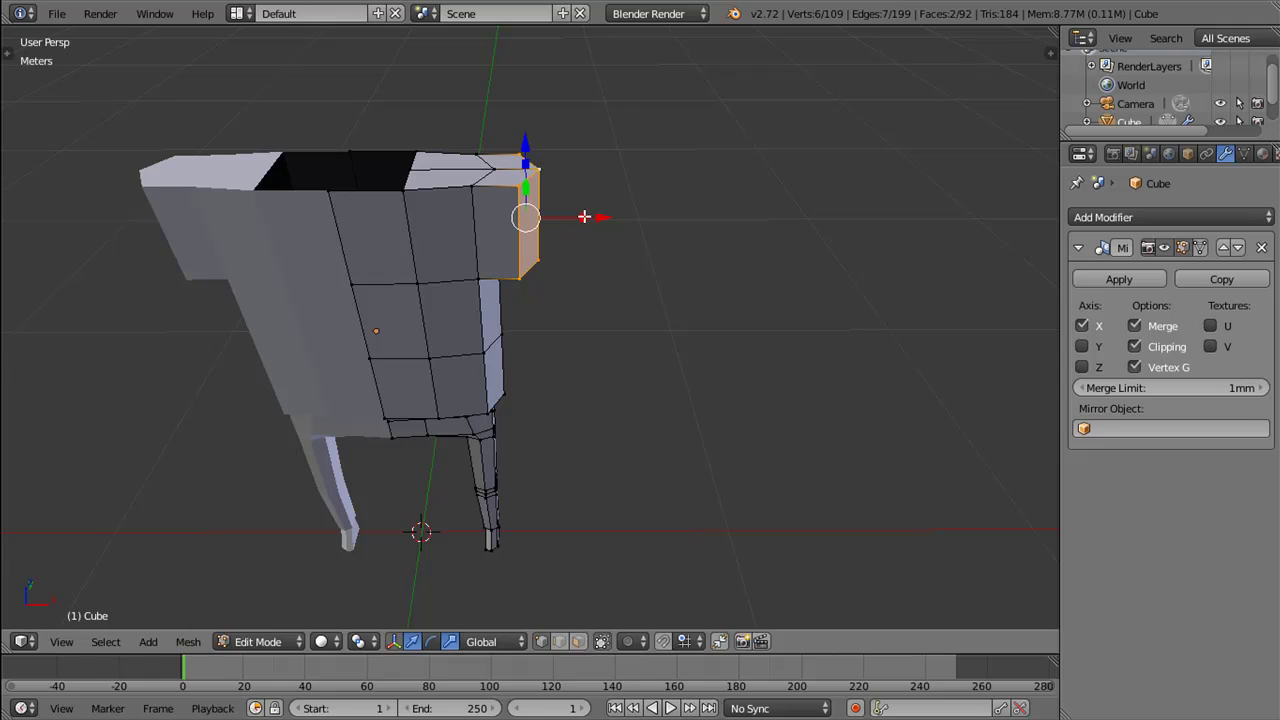
{"action": "key", "text": "s"}
{"action": "key", "text": "x"}
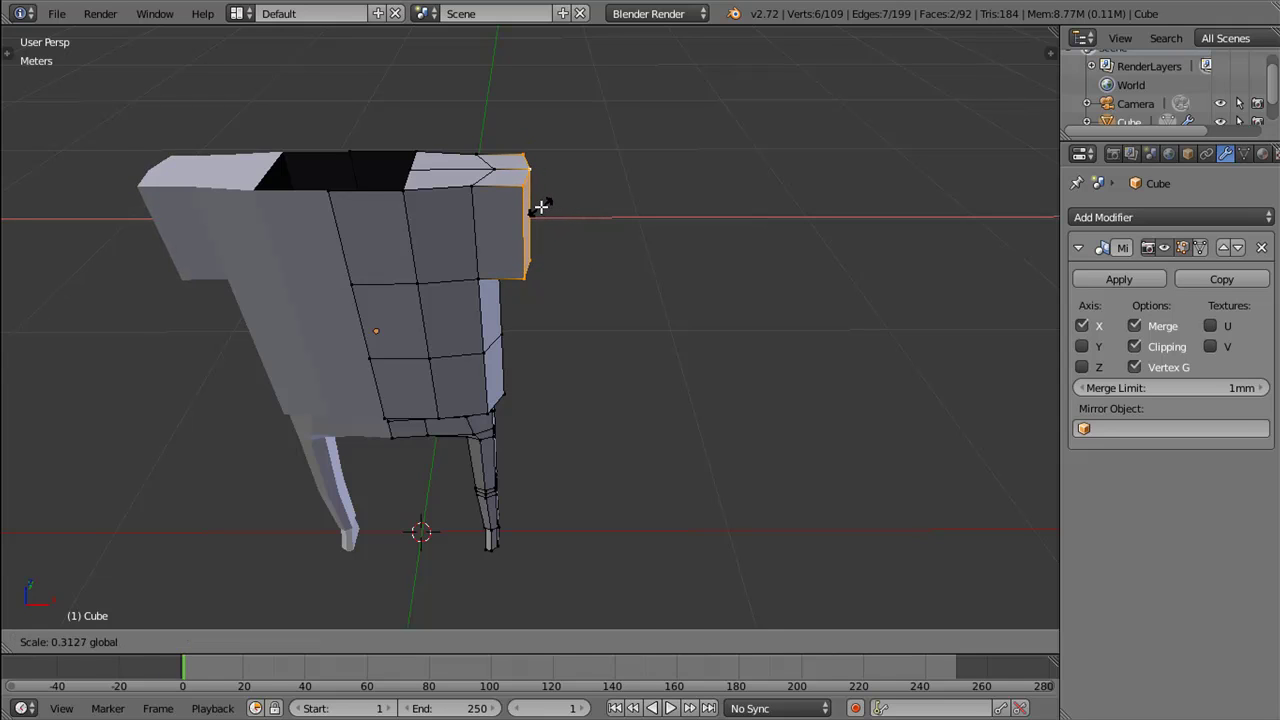
{"action": "left_click", "coordinate": [540, 206]}
Step: Pull the shoulder's top vertex about 2.5 cm outward along X and adjust it along Z
{"action": "right_click", "coordinate": [484, 168]}
{"action": "key", "text": "g"}
{"action": "key", "text": "x"}
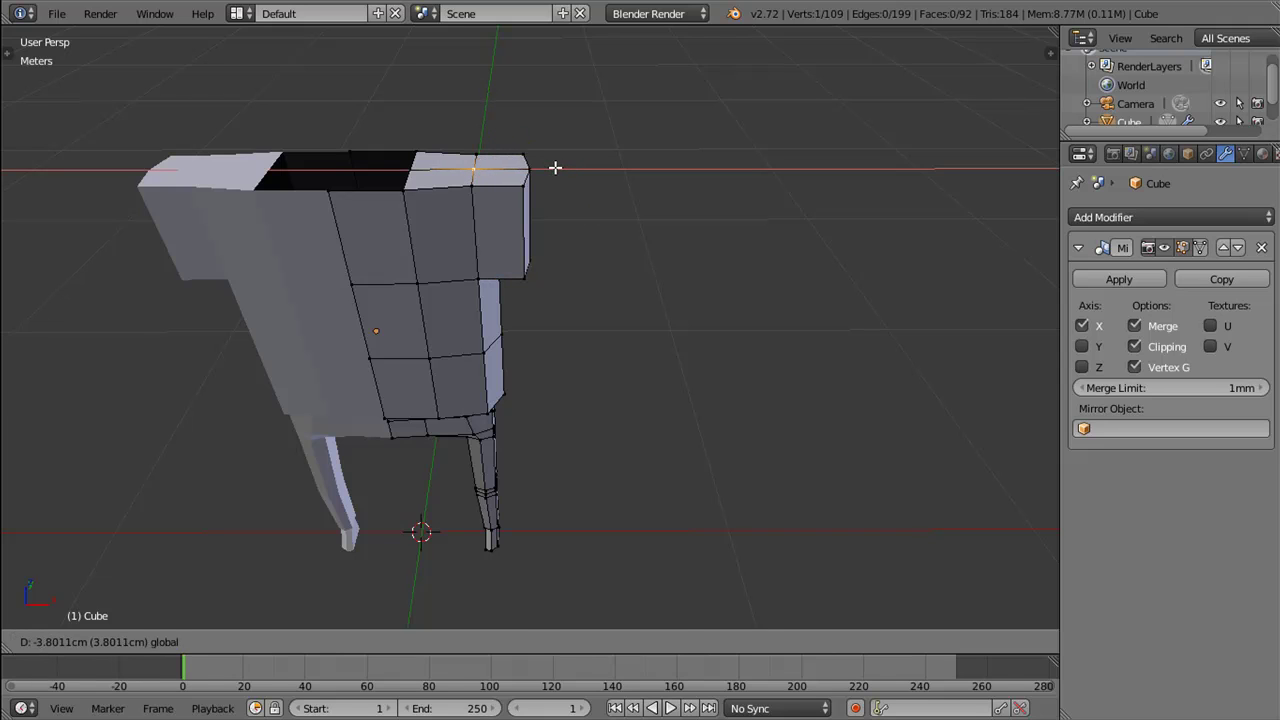
{"action": "left_click", "coordinate": [555, 168]}
{"action": "left_click_drag", "start_coordinate": [566, 260], "coordinate": [532, 249]}
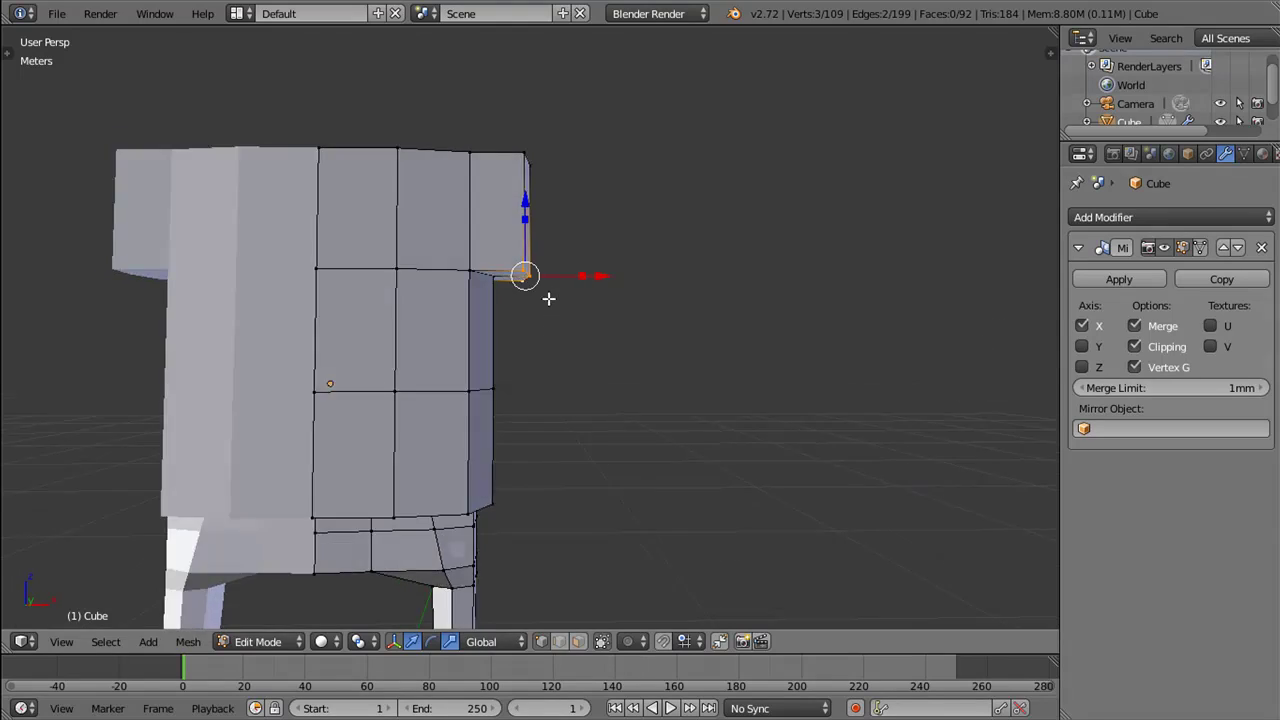
{"action": "left_click_drag", "start_coordinate": [529, 294], "coordinate": [574, 271]}
{"action": "key", "text": "g"}
{"action": "key", "text": "x"}
{"action": "left_click", "coordinate": [620, 274]}
{"action": "key", "text": "g"}
{"action": "key", "text": "z"}
{"action": "left_click", "coordinate": [553, 169]}
{"action": "scroll", "scroll_direction": "down", "scroll_amount": 3}
{"action": "left_click_drag", "start_coordinate": [586, 309], "coordinate": [520, 300]}
Step: In front orthographic view, extrude the shoulder faces down and outward into an arm
{"action": "key", "text": "KP_1"}
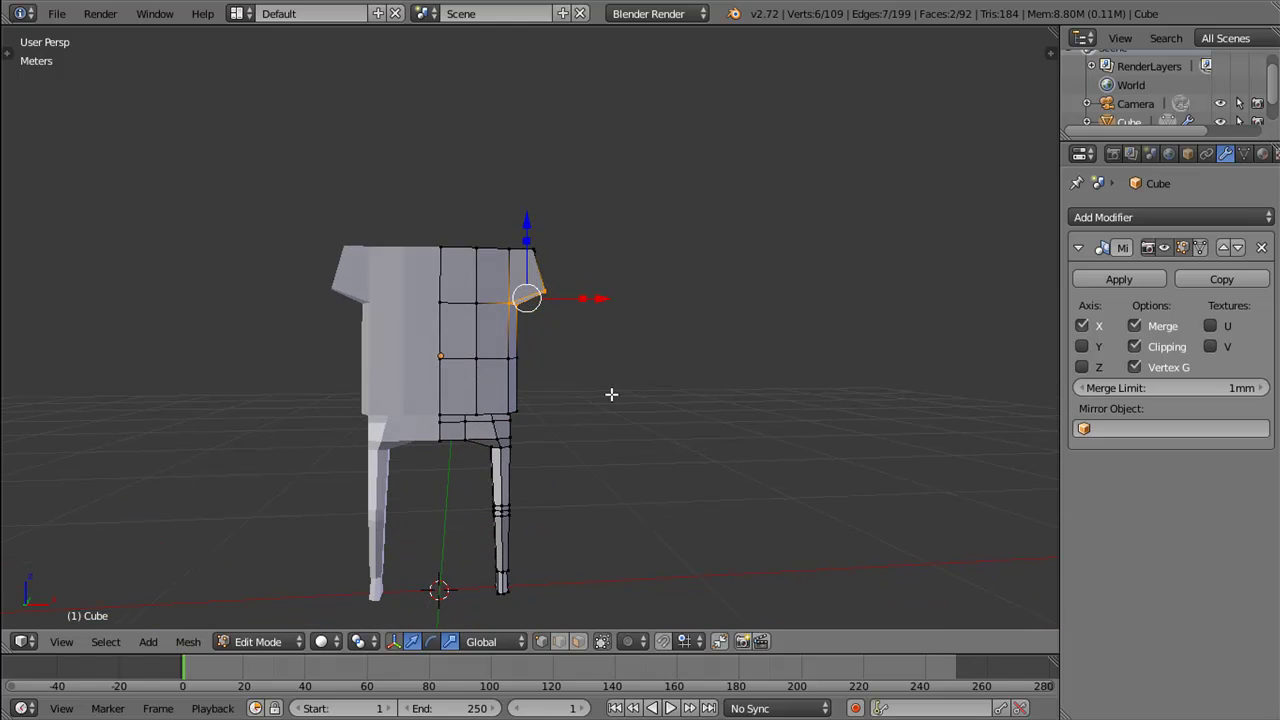
{"action": "scroll", "scroll_direction": "up", "scroll_amount": 3}
{"action": "scroll", "scroll_direction": "up", "scroll_amount": 3}
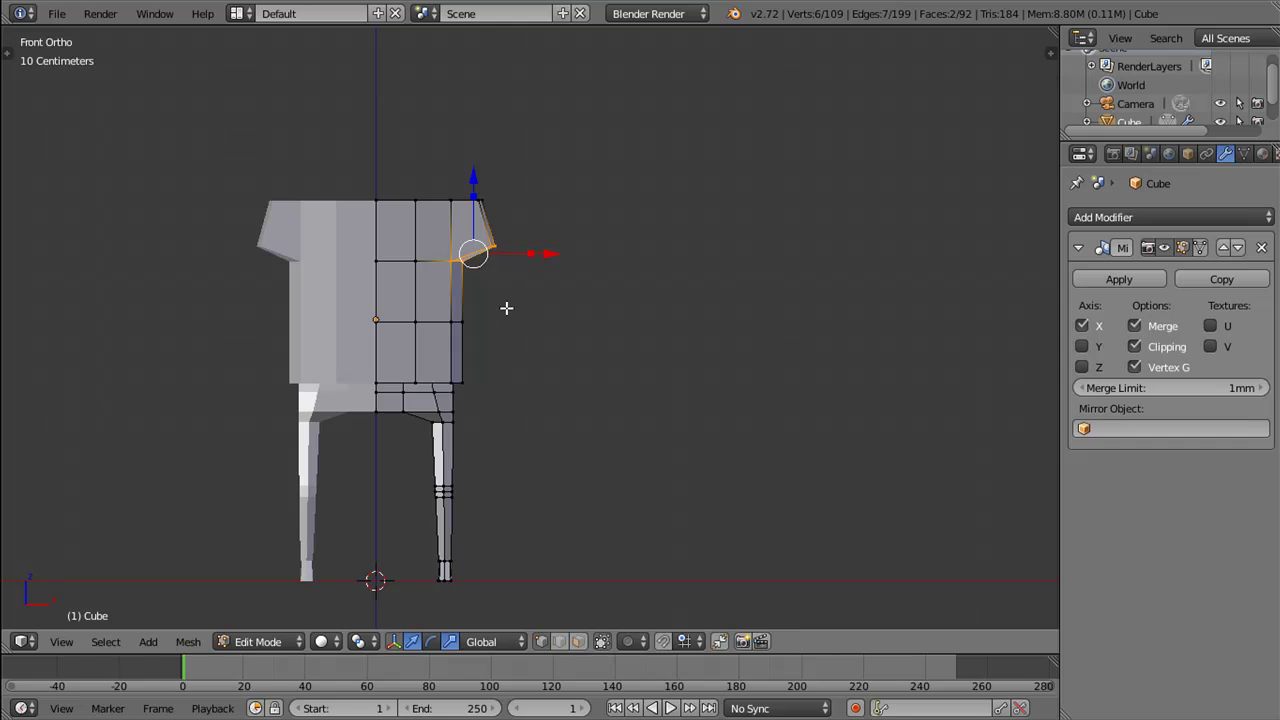
{"action": "key", "text": "e"}
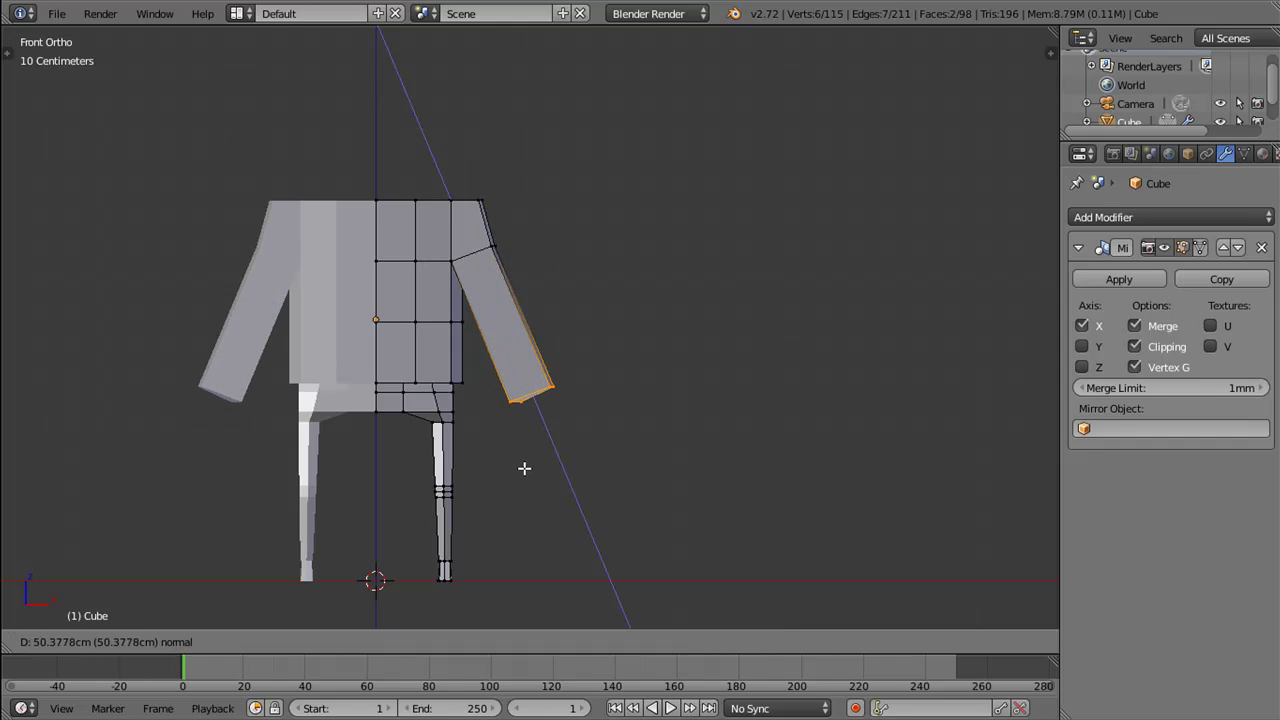
{"action": "left_click", "coordinate": [520, 470]}
Step: Scale the arm's lower end to about 0.2 to form a narrow tapering tip
{"action": "key", "text": "KP_5"}
{"action": "scroll", "scroll_direction": "down", "scroll_amount": 3}
{"action": "left_click_drag", "start_coordinate": [560, 423], "coordinate": [565, 378]}
{"action": "scroll", "scroll_direction": "up", "scroll_amount": 3}
{"action": "key", "text": "s"}
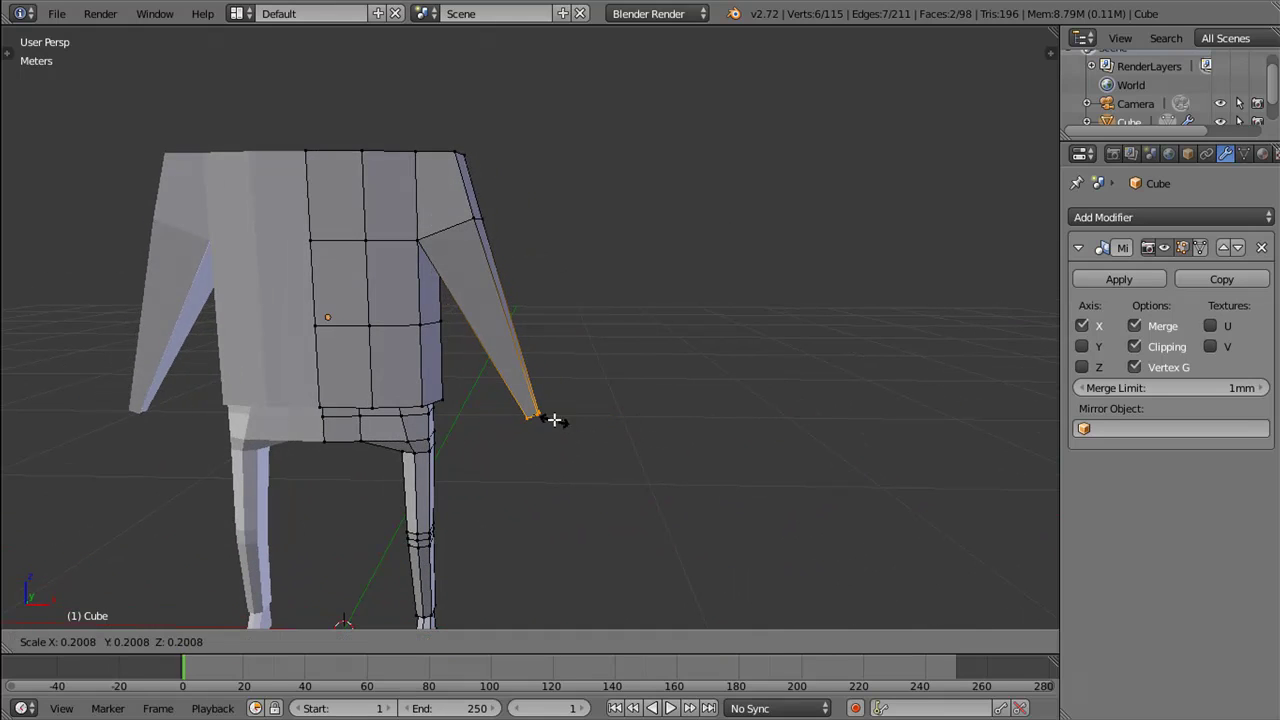
{"action": "left_click", "coordinate": [560, 414]}
{"action": "key", "text": "KP_Decimal"}
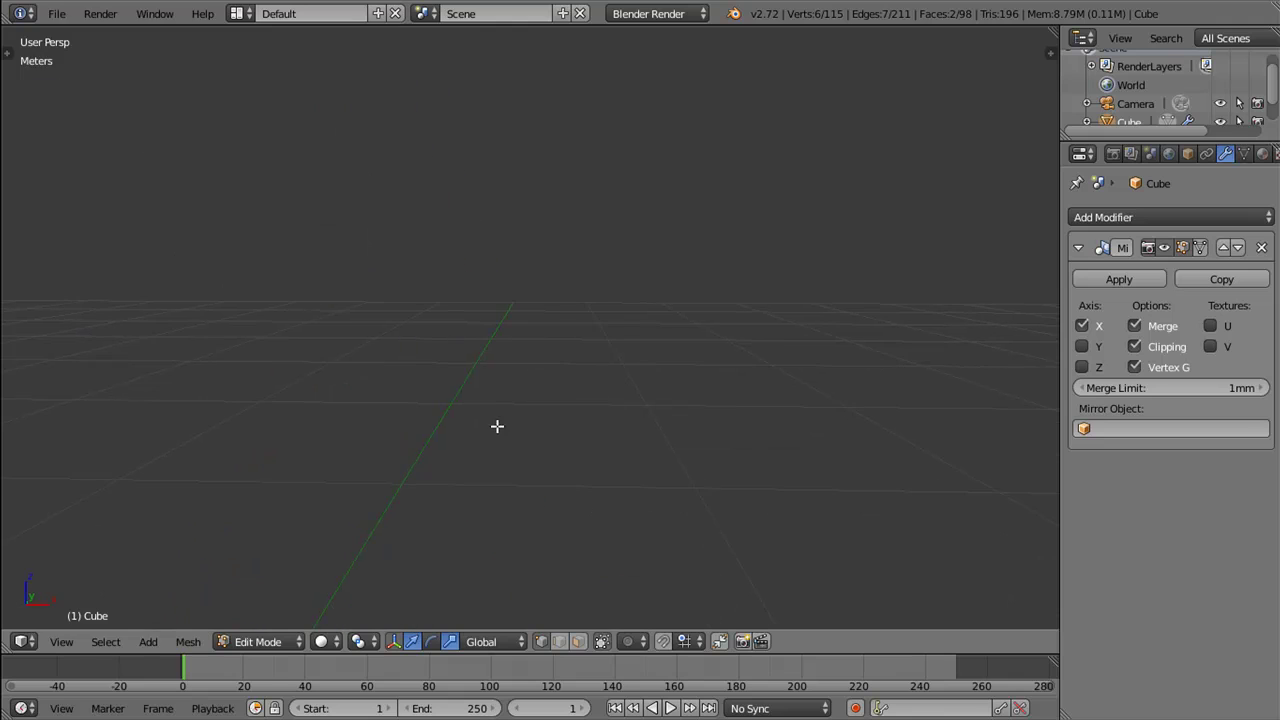
{"action": "scroll", "scroll_direction": "down", "scroll_amount": 3}
{"action": "scroll", "scroll_direction": "down", "scroll_amount": 3}
{"action": "left_click_drag", "start_coordinate": [501, 420], "coordinate": [509, 314]}
{"action": "left_click_drag", "start_coordinate": [580, 380], "coordinate": [457, 386]}
Step: Select the arm's end face, resize it along Y, and flatten it to zero on Z
{"action": "right_click", "coordinate": [507, 548]}
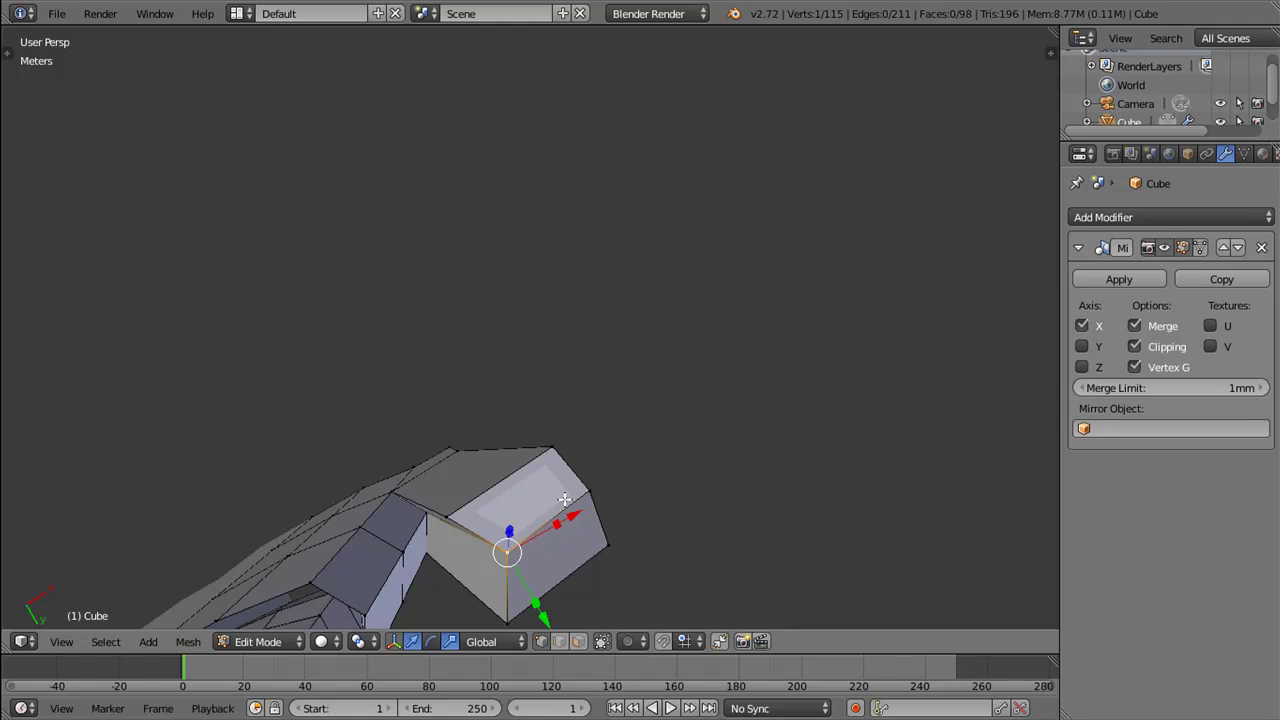
{"action": "key", "text": "ctrl+KP_Add"}
{"action": "left_click_drag", "start_coordinate": [574, 464], "coordinate": [560, 498]}
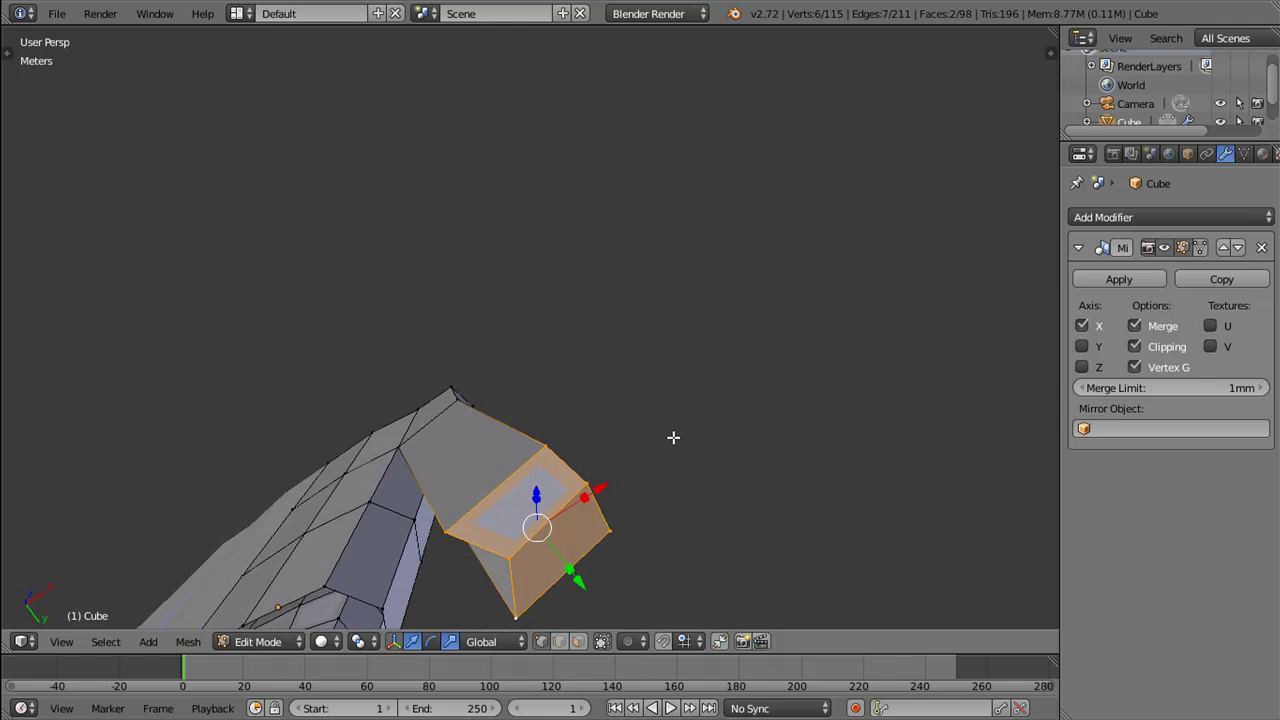
{"action": "key", "text": "s"}
{"action": "key", "text": "y"}
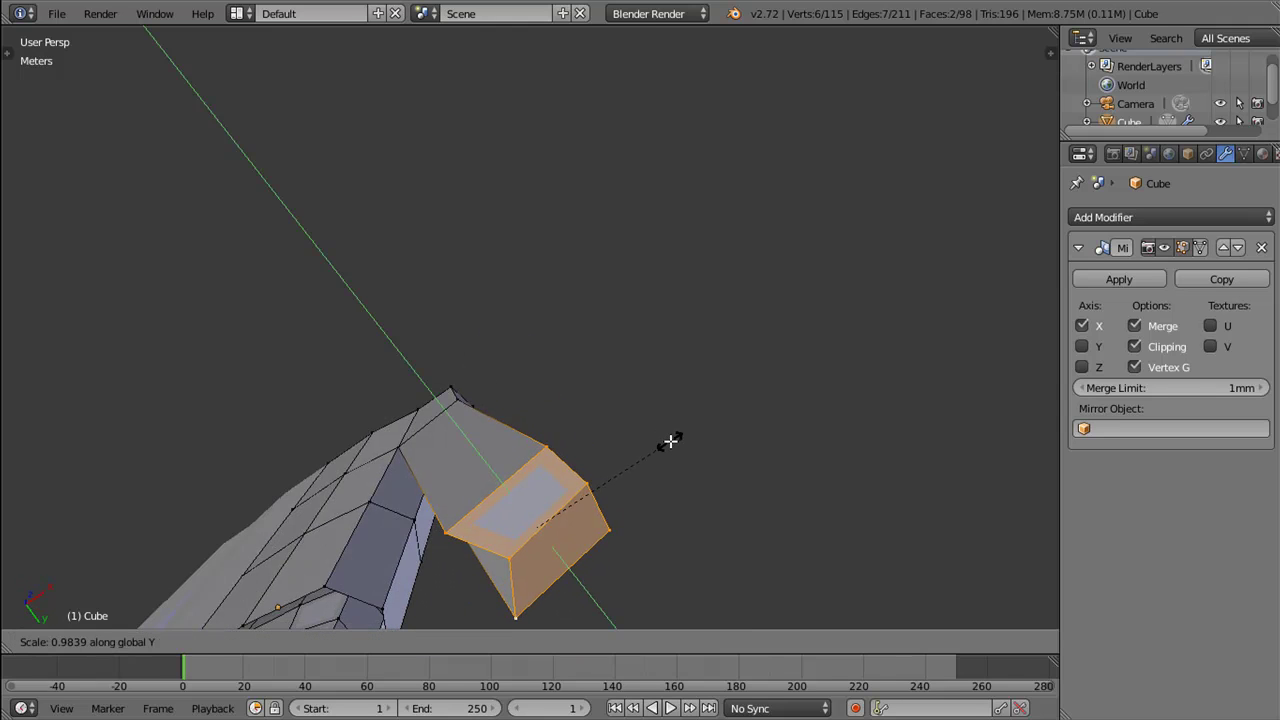
{"action": "left_click", "coordinate": [670, 443]}
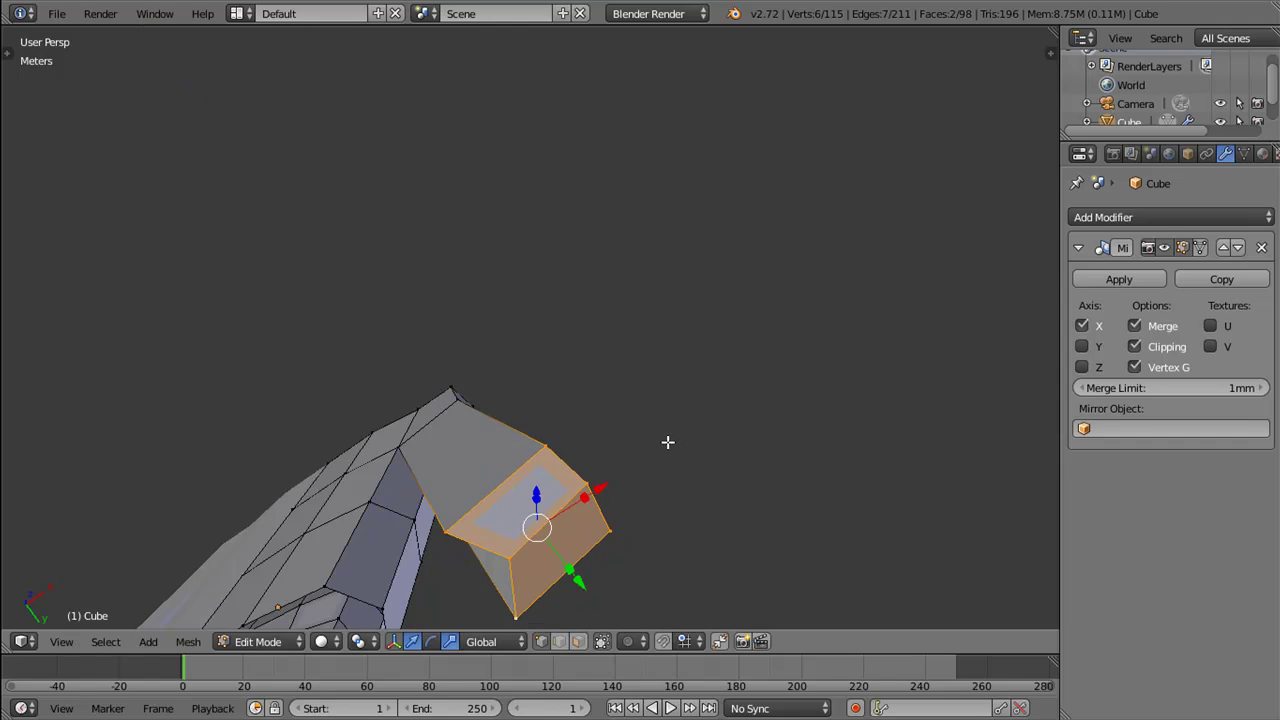
{"action": "key", "text": "s"}
{"action": "key", "text": "z"}
{"action": "key", "text": "0"}
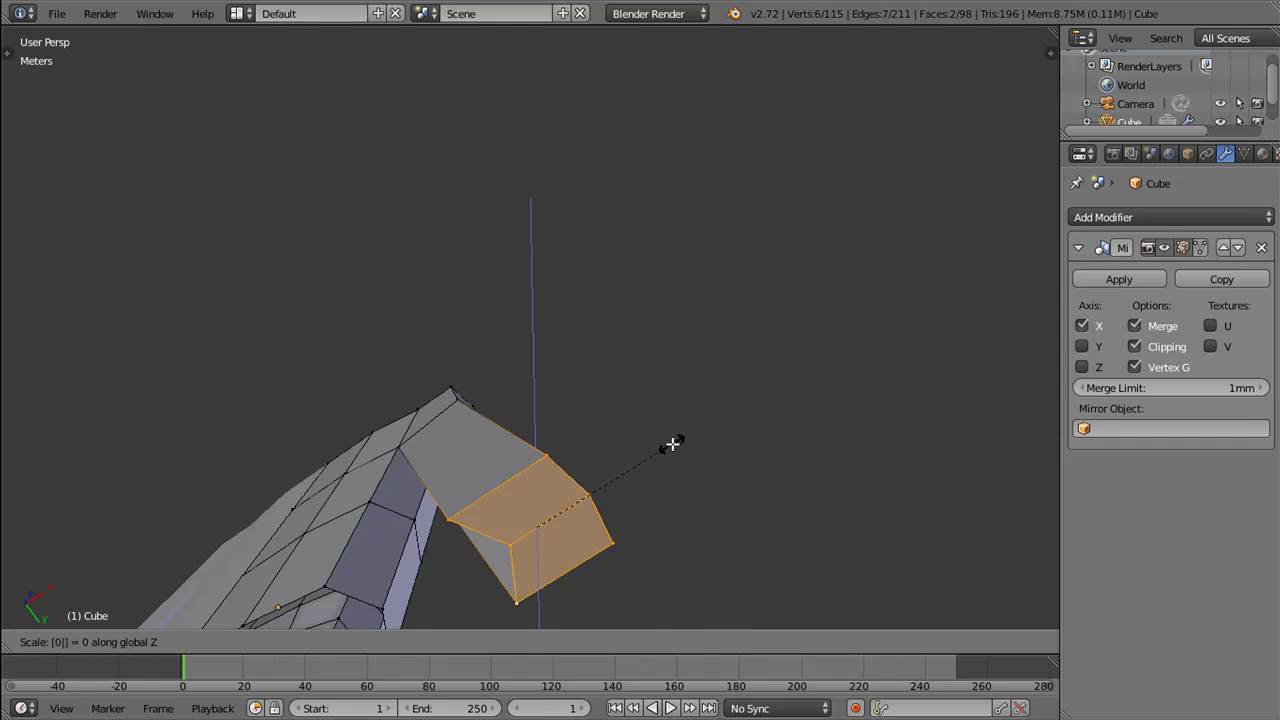
{"action": "left_click", "coordinate": [671, 445]}
Step: Slide the end face's left and right edges along X to reshape the tip
{"action": "left_click_drag", "start_coordinate": [434, 420], "coordinate": [480, 327]}
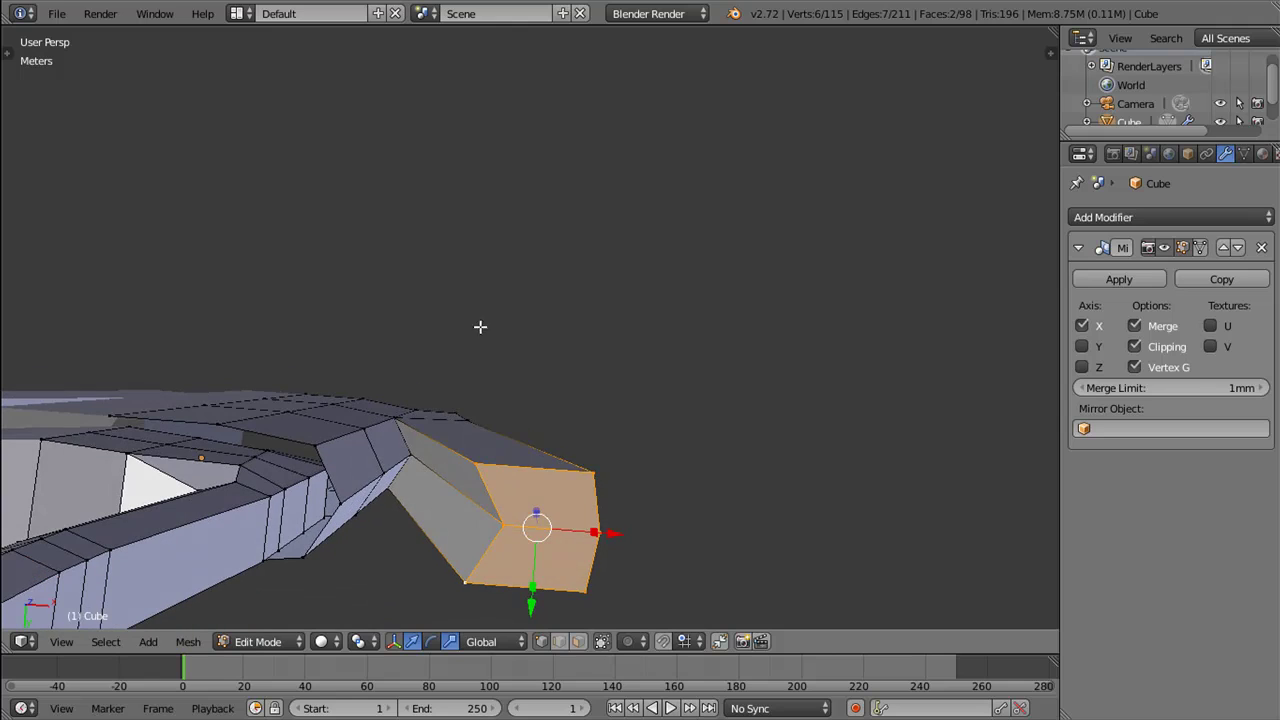
{"action": "right_click", "coordinate": [496, 534]}
{"action": "right_click", "coordinate": [477, 577]}
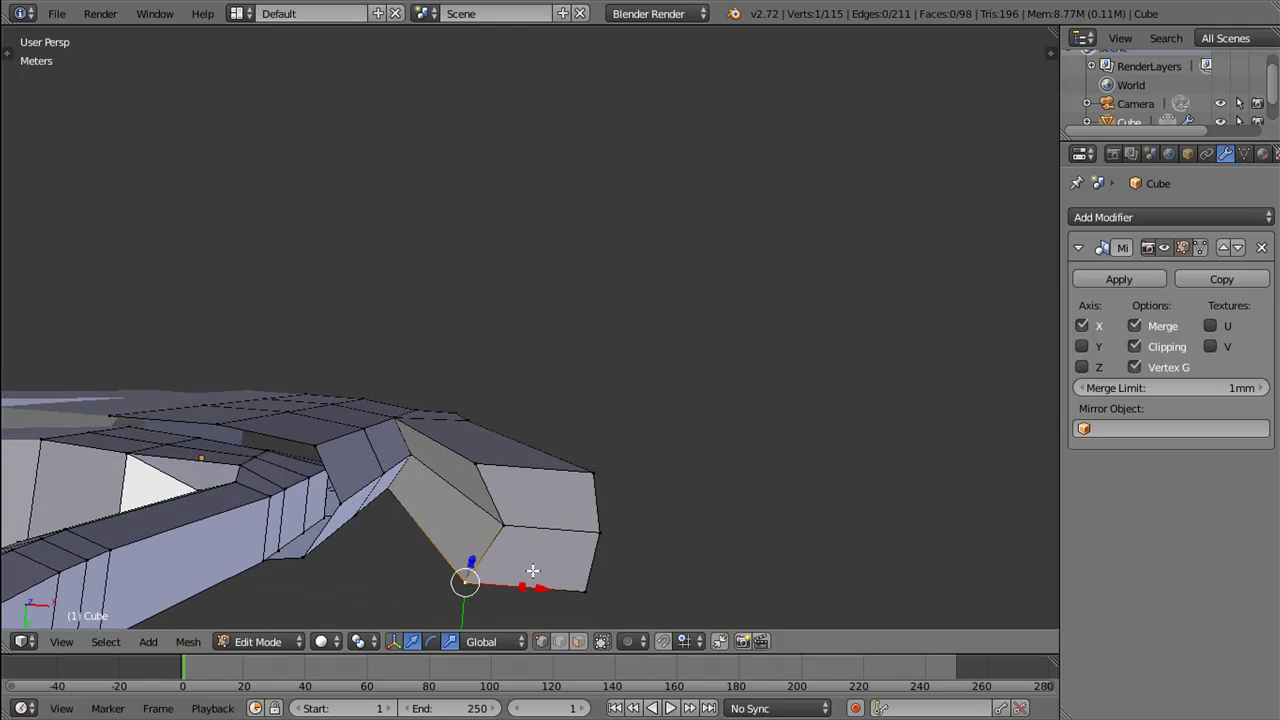
{"action": "right_click", "coordinate": [503, 463]}
{"action": "key", "text": "g"}
{"action": "key", "text": "x"}
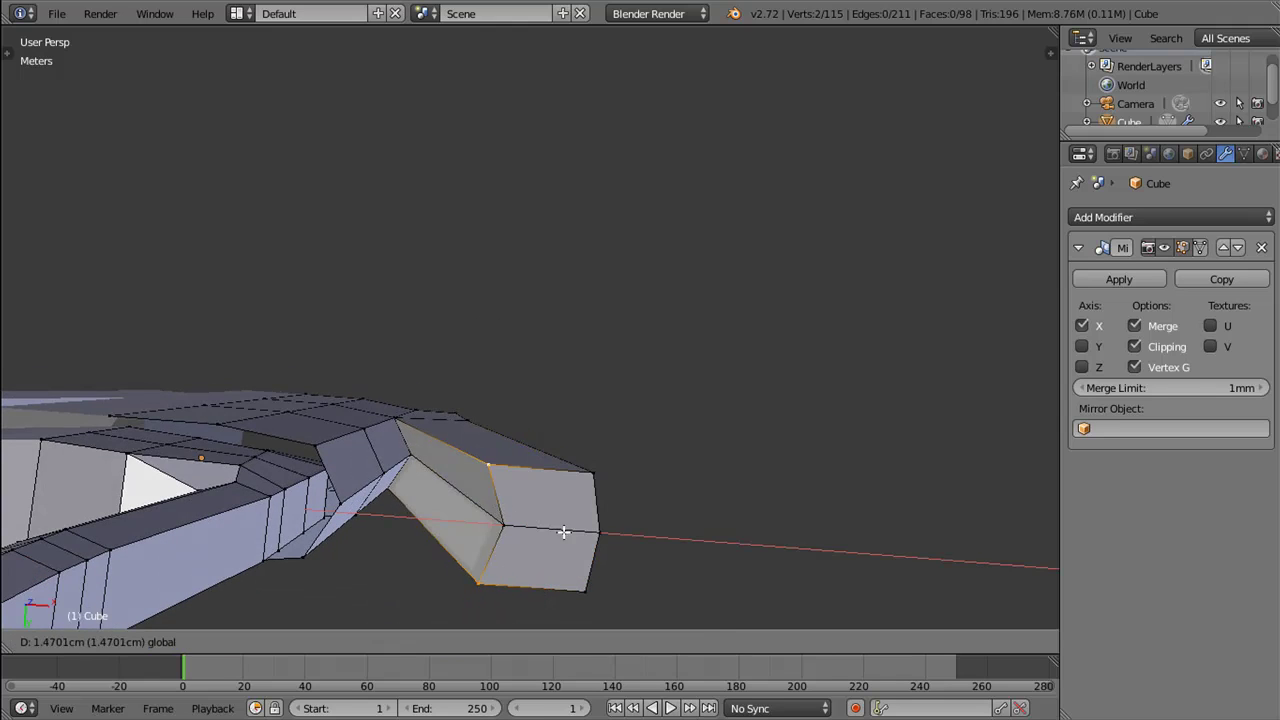
{"action": "left_click", "coordinate": [604, 505]}
{"action": "right_click", "coordinate": [600, 484]}
{"action": "right_click", "coordinate": [597, 594]}
{"action": "key", "text": "g"}
{"action": "key", "text": "x"}
{"action": "left_click", "coordinate": [657, 537]}
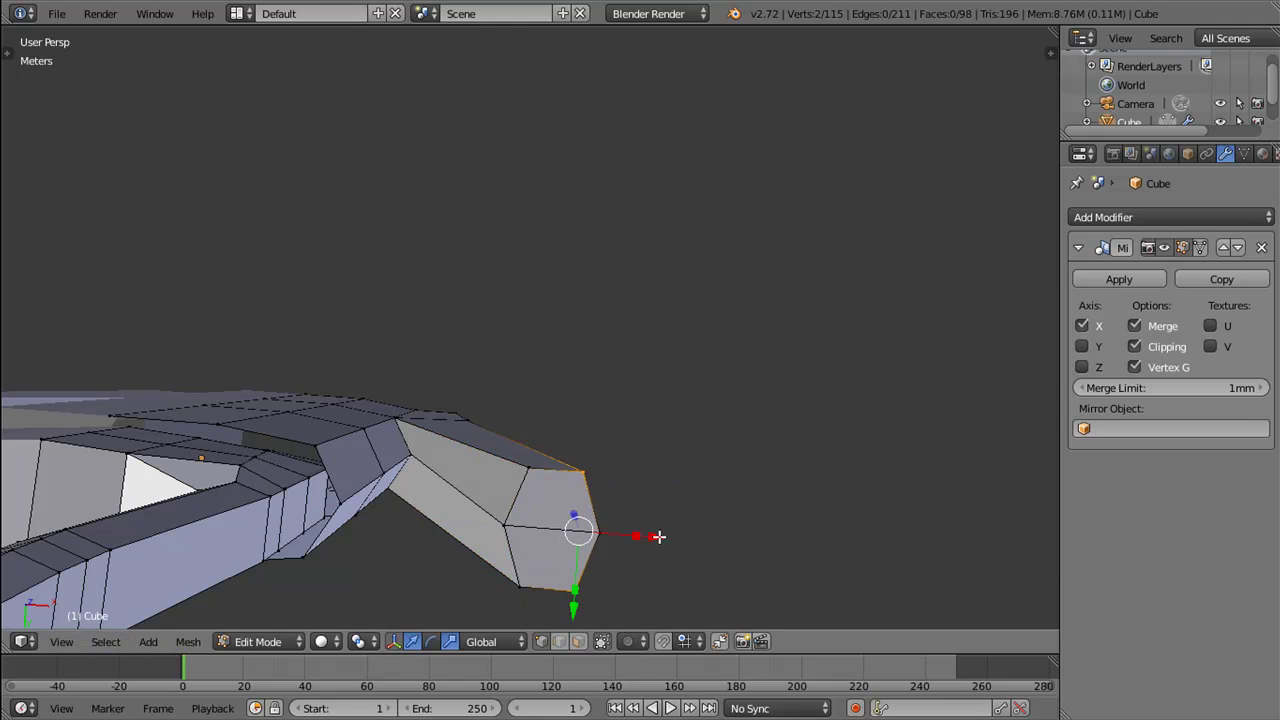
Step: Select the four end-face vertices and narrow the face along Y into a tapered tip
{"action": "right_click", "coordinate": [527, 467]}
{"action": "right_click", "coordinate": [505, 524]}
{"action": "right_click", "coordinate": [521, 584]}
{"action": "right_click", "coordinate": [570, 591]}
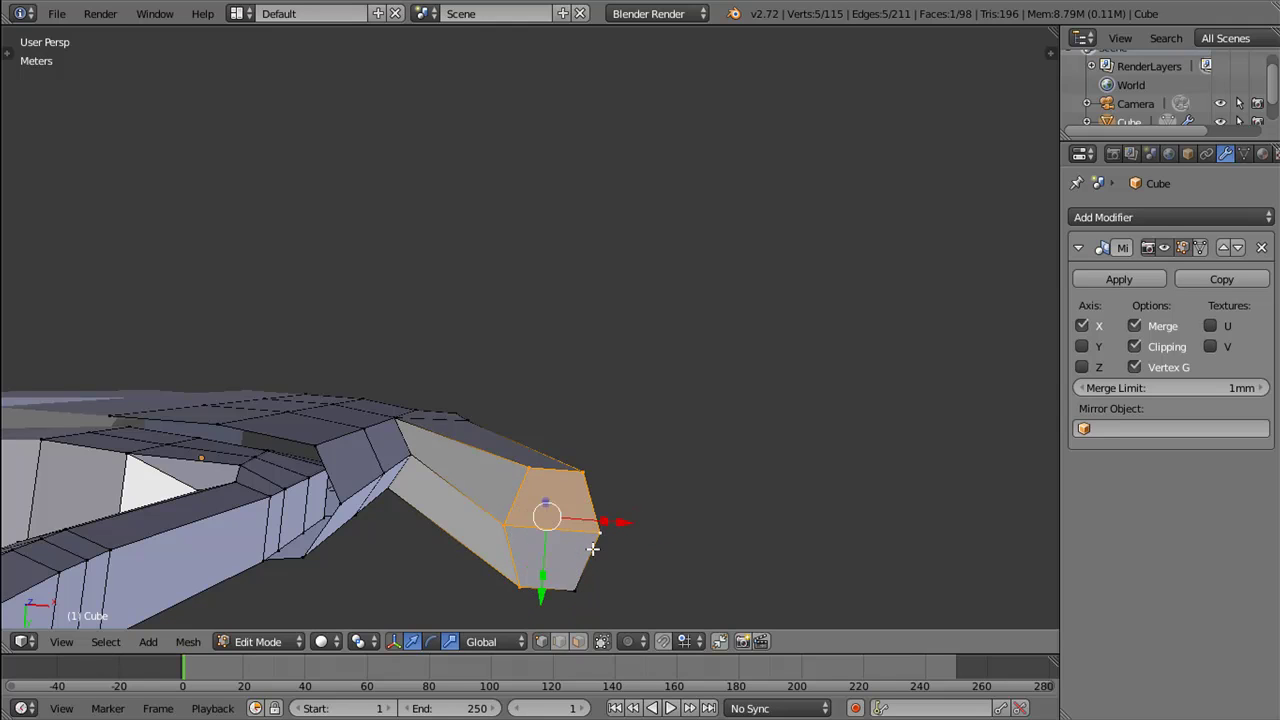
{"action": "key", "text": "s"}
{"action": "key", "text": "y"}
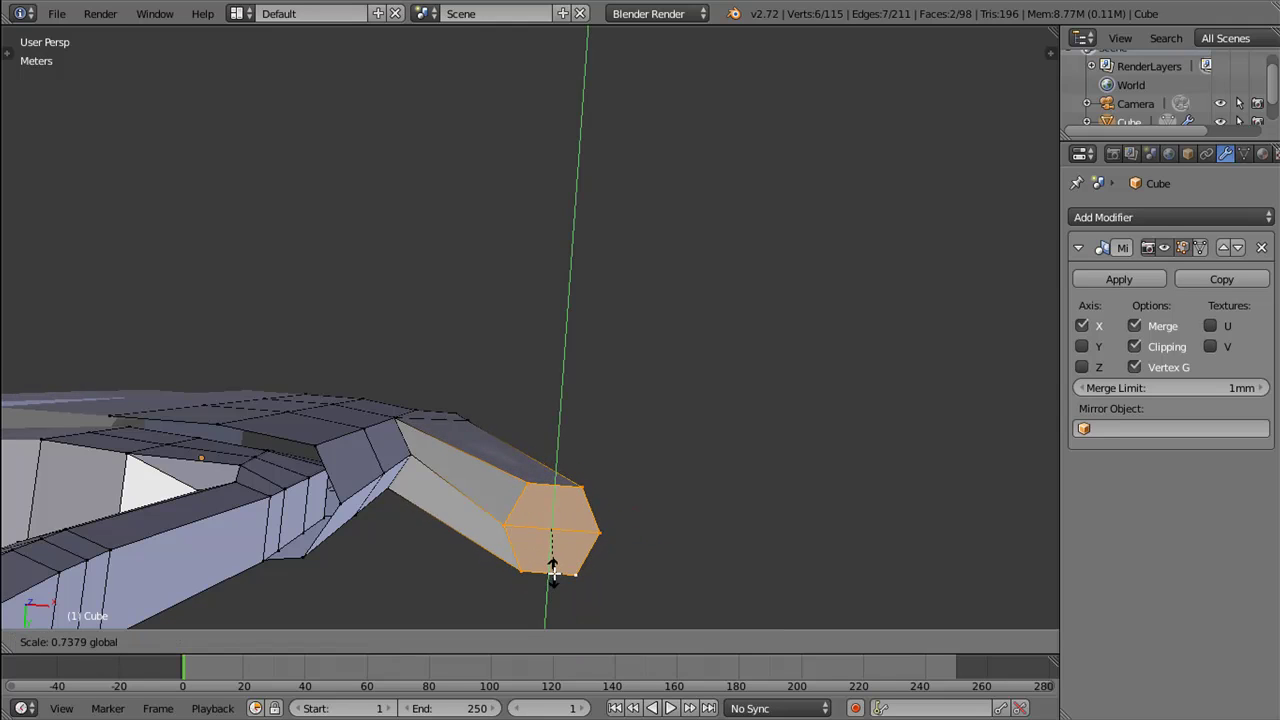
{"action": "left_click", "coordinate": [553, 567]}
{"action": "scroll", "scroll_direction": "down", "scroll_amount": 3}
Step: Shrink the arm tip and nudge its vertex up and slightly left
{"action": "left_click_drag", "start_coordinate": [608, 514], "coordinate": [545, 320]}
{"action": "key", "text": "s"}
{"action": "left_click", "coordinate": [585, 409]}
{"action": "left_click_drag", "start_coordinate": [535, 300], "coordinate": [597, 360]}
{"action": "left_click_drag", "start_coordinate": [523, 287], "coordinate": [522, 298]}
{"action": "left_click_drag", "start_coordinate": [511, 314], "coordinate": [565, 372]}
{"action": "scroll", "scroll_direction": "up", "scroll_amount": 3}
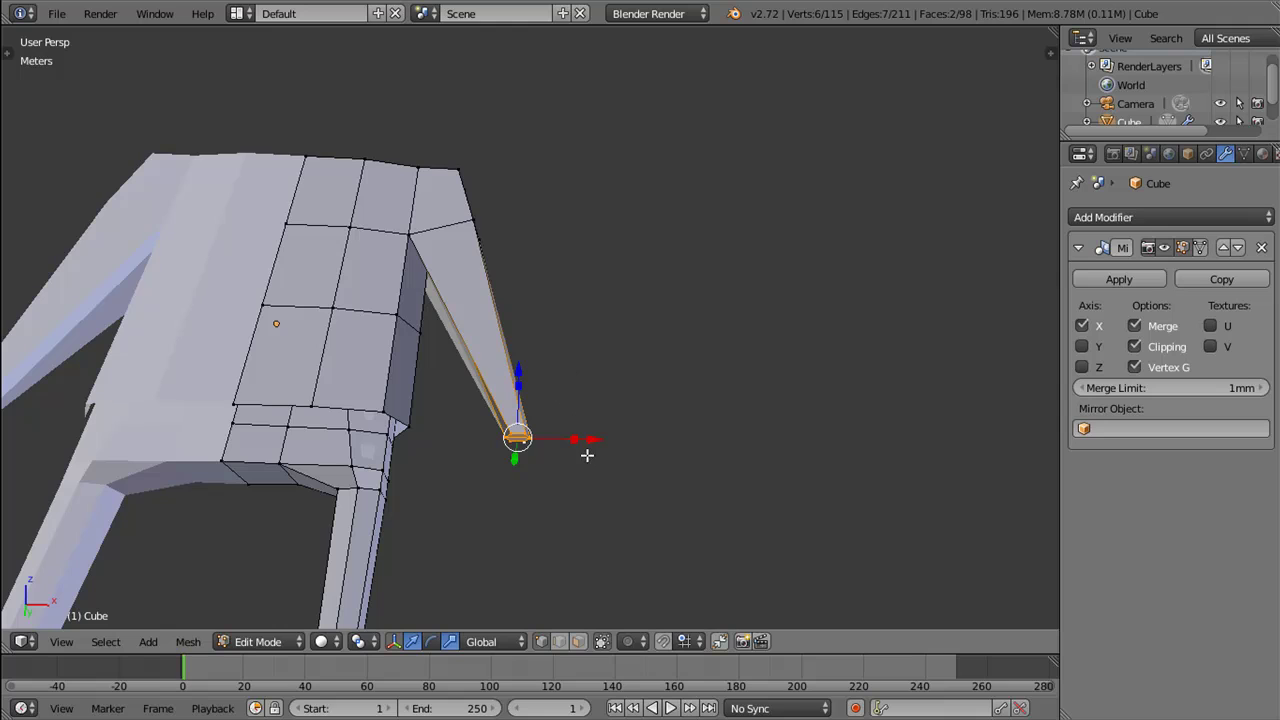
Step: Extrude a small block from the arm tip, shrink it, and shift it down on Z and along X
{"action": "key", "text": "e"}
{"action": "right_click", "coordinate": [606, 494]}
{"action": "key", "text": "s"}
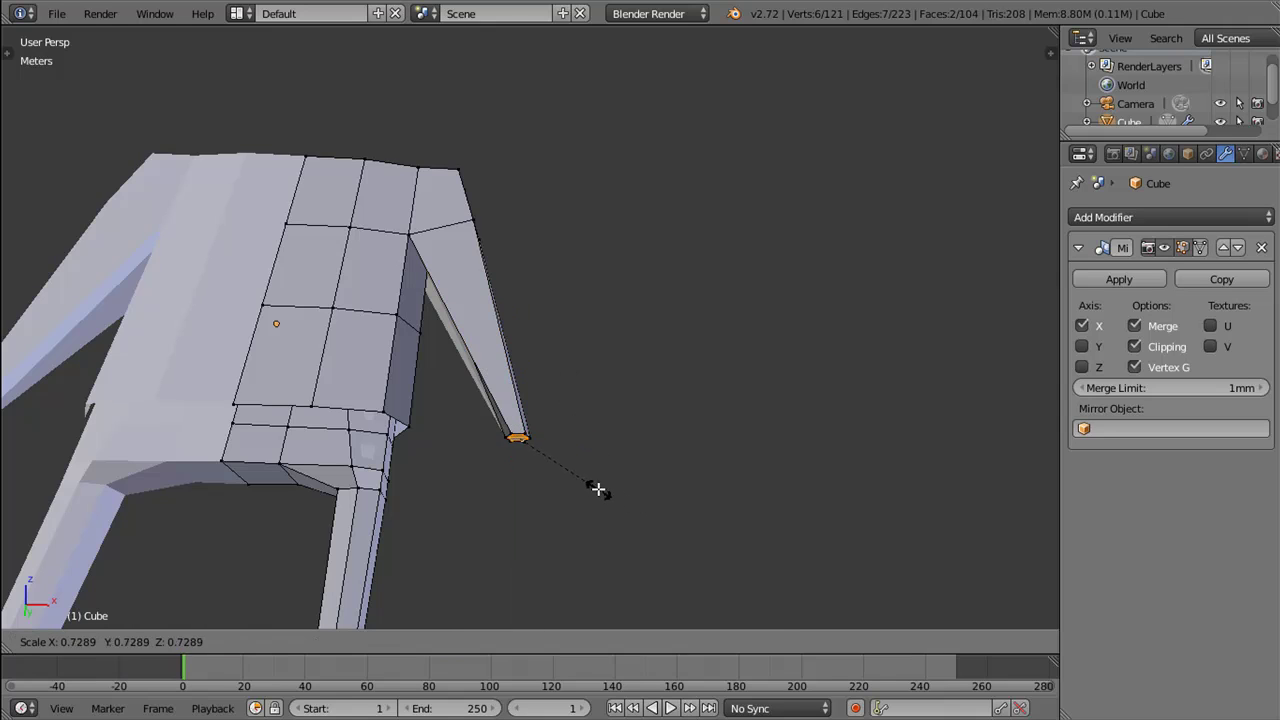
{"action": "left_click", "coordinate": [588, 485]}
{"action": "left_click_drag", "start_coordinate": [516, 361], "coordinate": [516, 385]}
{"action": "left_click_drag", "start_coordinate": [539, 411], "coordinate": [571, 449]}
{"action": "left_click_drag", "start_coordinate": [576, 449], "coordinate": [586, 449]}
{"action": "left_click_drag", "start_coordinate": [586, 449], "coordinate": [460, 315]}
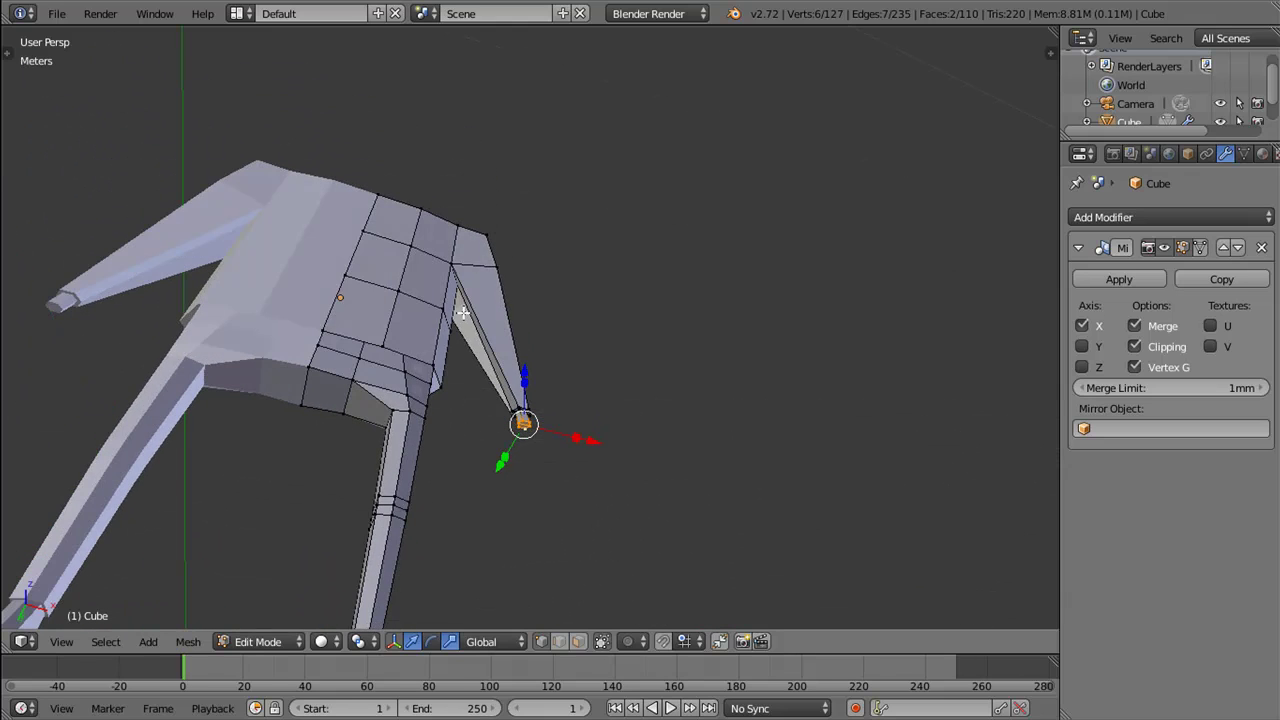
Step: Switch the viewport shading to wireframe
{"action": "scroll", "scroll_direction": "up", "scroll_amount": 3}
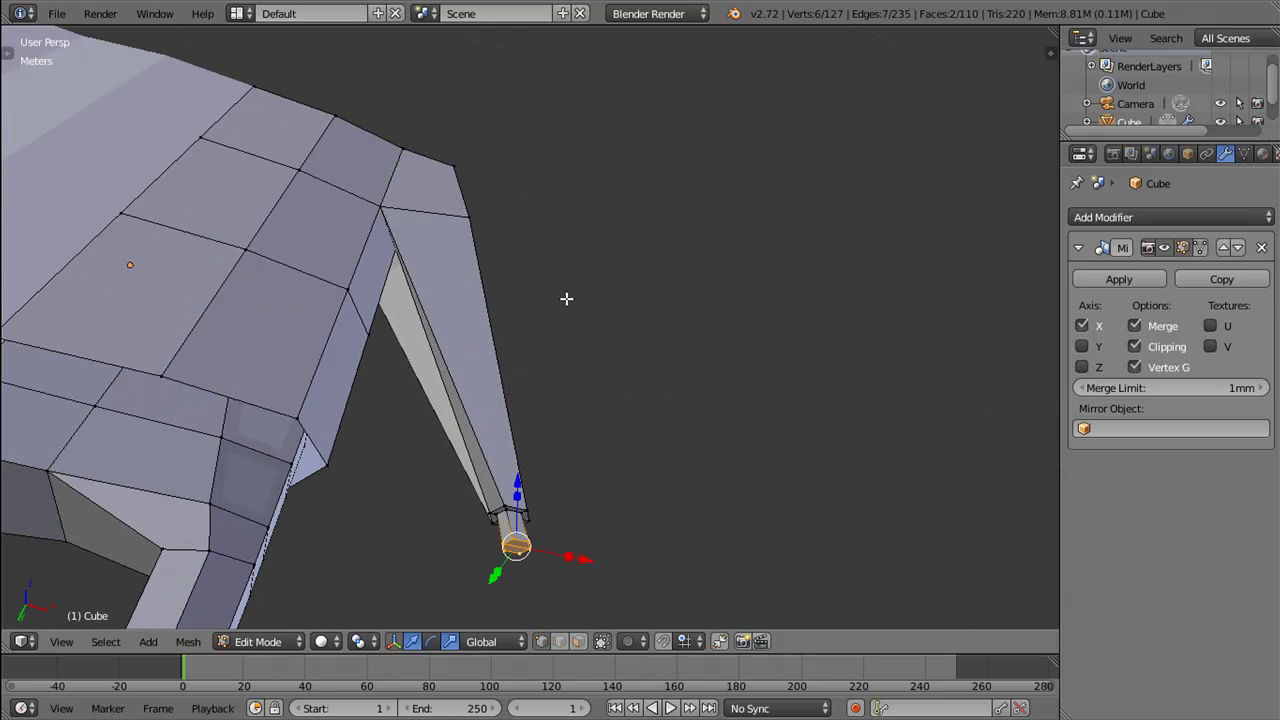
{"action": "key", "text": "z"}
{"action": "left_click", "coordinate": [714, 309]}
{"action": "left_click_drag", "start_coordinate": [714, 309], "coordinate": [463, 243]}
Step: Slide the arm-torso joint vertex and two lower inner arm vertices along X
{"action": "right_click", "coordinate": [459, 240]}
{"action": "key", "text": "g"}
{"action": "key", "text": "x"}
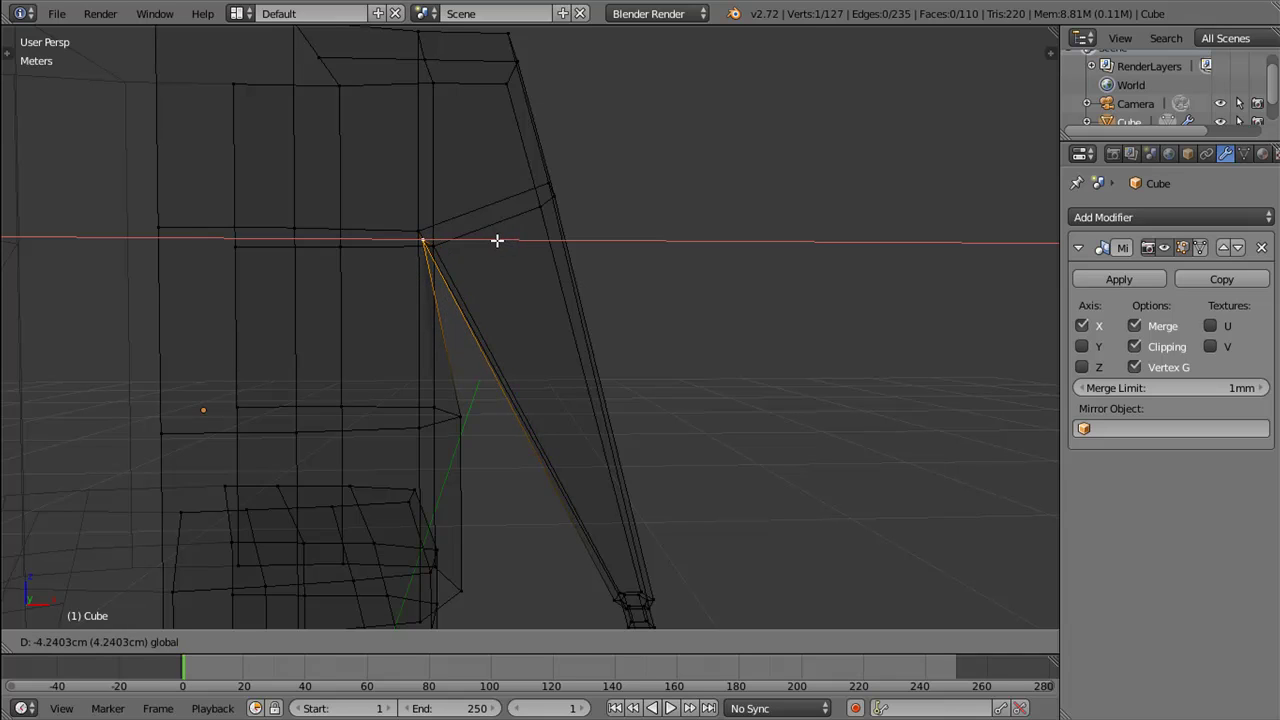
{"action": "left_click", "coordinate": [497, 240]}
{"action": "right_click", "coordinate": [459, 415]}
{"action": "right_click", "coordinate": [459, 590]}
{"action": "key", "text": "g"}
{"action": "key", "text": "x"}
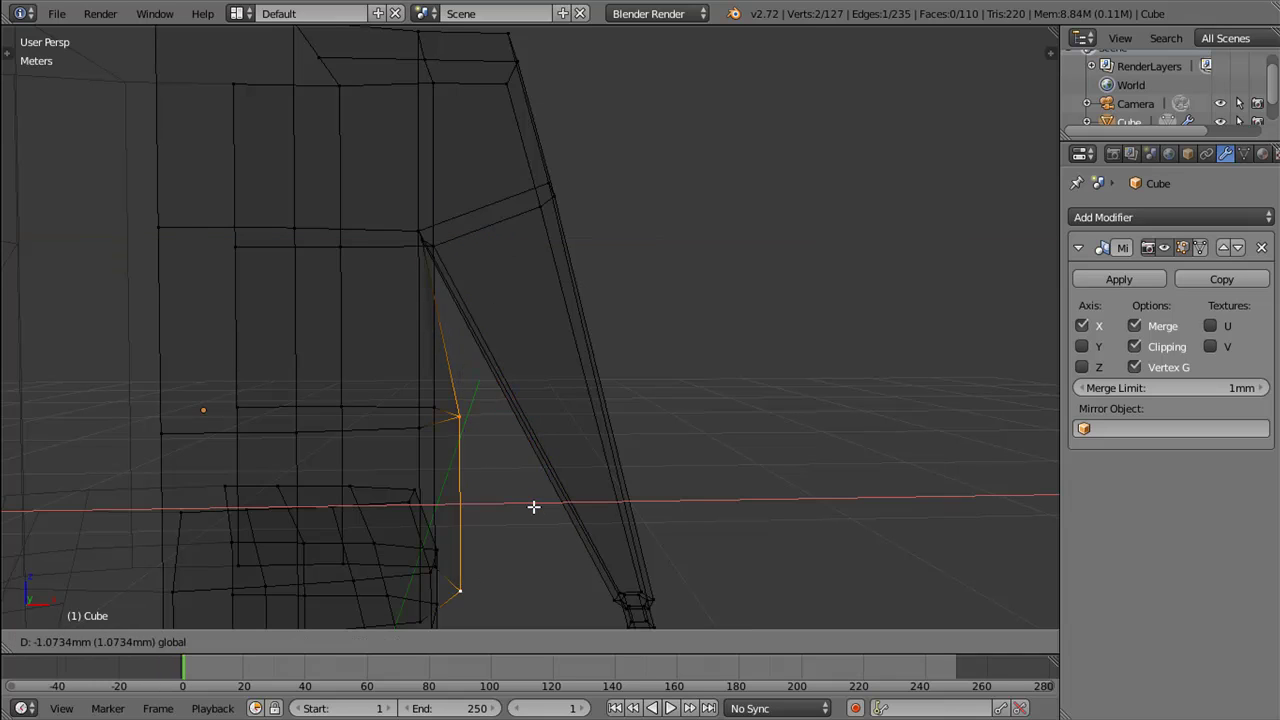
{"action": "left_click", "coordinate": [517, 509]}
Step: Slide the inner vertex beside the torso along X to line it up with the torso
{"action": "right_click", "coordinate": [420, 623]}
{"action": "left_click_drag", "start_coordinate": [420, 623], "coordinate": [554, 550]}
{"action": "left_click_drag", "start_coordinate": [511, 490], "coordinate": [491, 440]}
{"action": "right_click", "coordinate": [487, 425]}
{"action": "key", "text": "g"}
{"action": "key", "text": "x"}
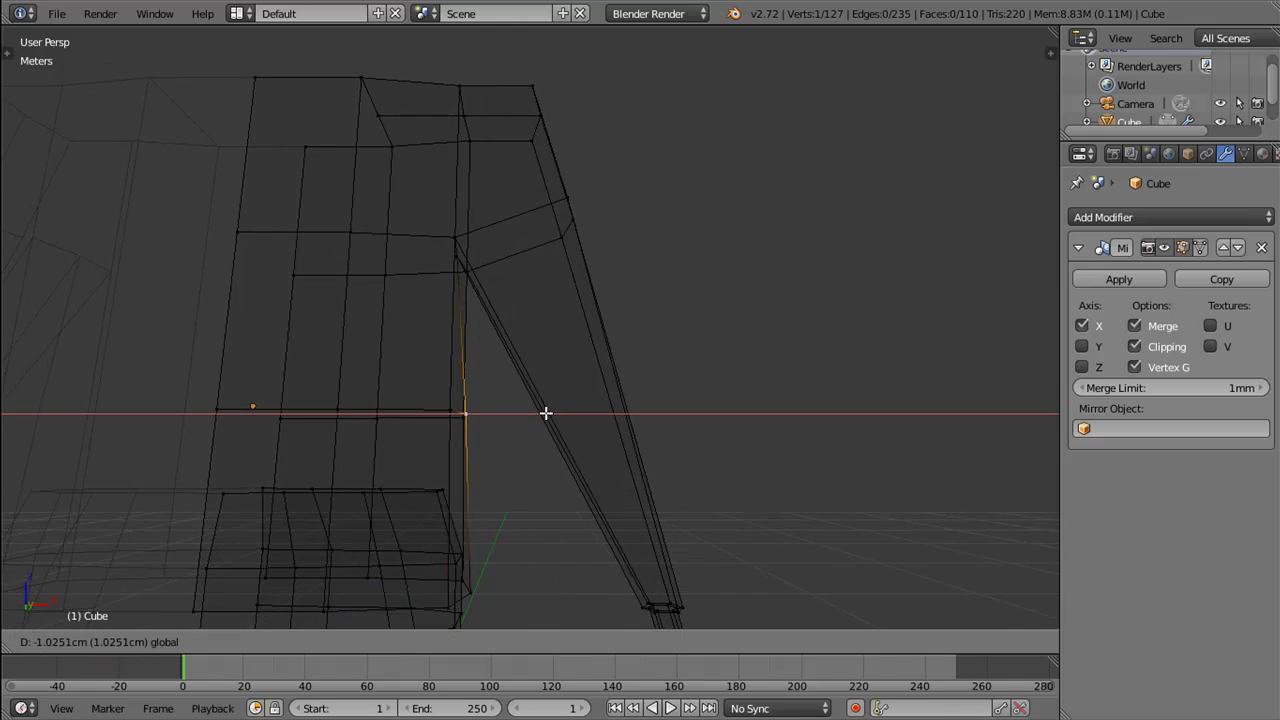
{"action": "left_click", "coordinate": [546, 413]}
Step: Return the viewport to solid shading and orbit to a nearly frontal view
{"action": "scroll", "scroll_direction": "down", "scroll_amount": 3}
{"action": "key", "text": "z"}
{"action": "left_click", "coordinate": [614, 494]}
{"action": "left_click_drag", "start_coordinate": [621, 489], "coordinate": [571, 341]}
{"action": "scroll", "scroll_direction": "up", "scroll_amount": 3}
{"action": "left_click_drag", "start_coordinate": [534, 379], "coordinate": [408, 423]}
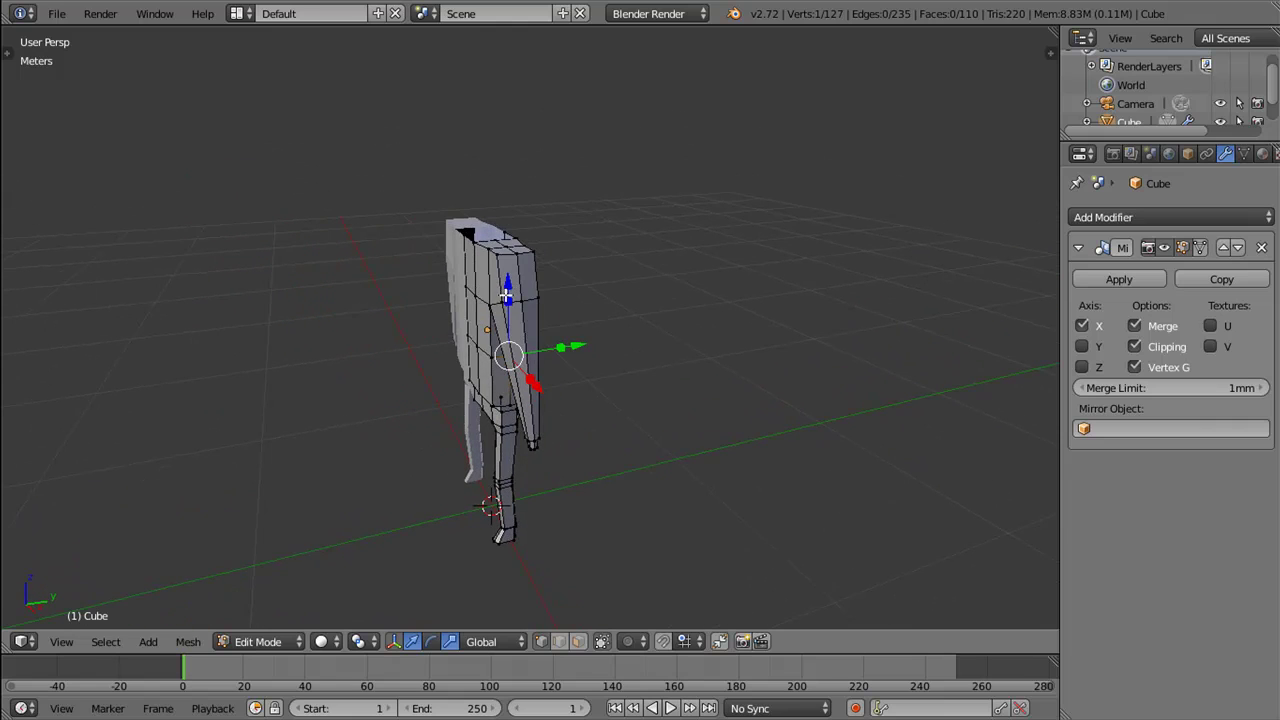
{"action": "left_click_drag", "start_coordinate": [540, 295], "coordinate": [578, 311]}
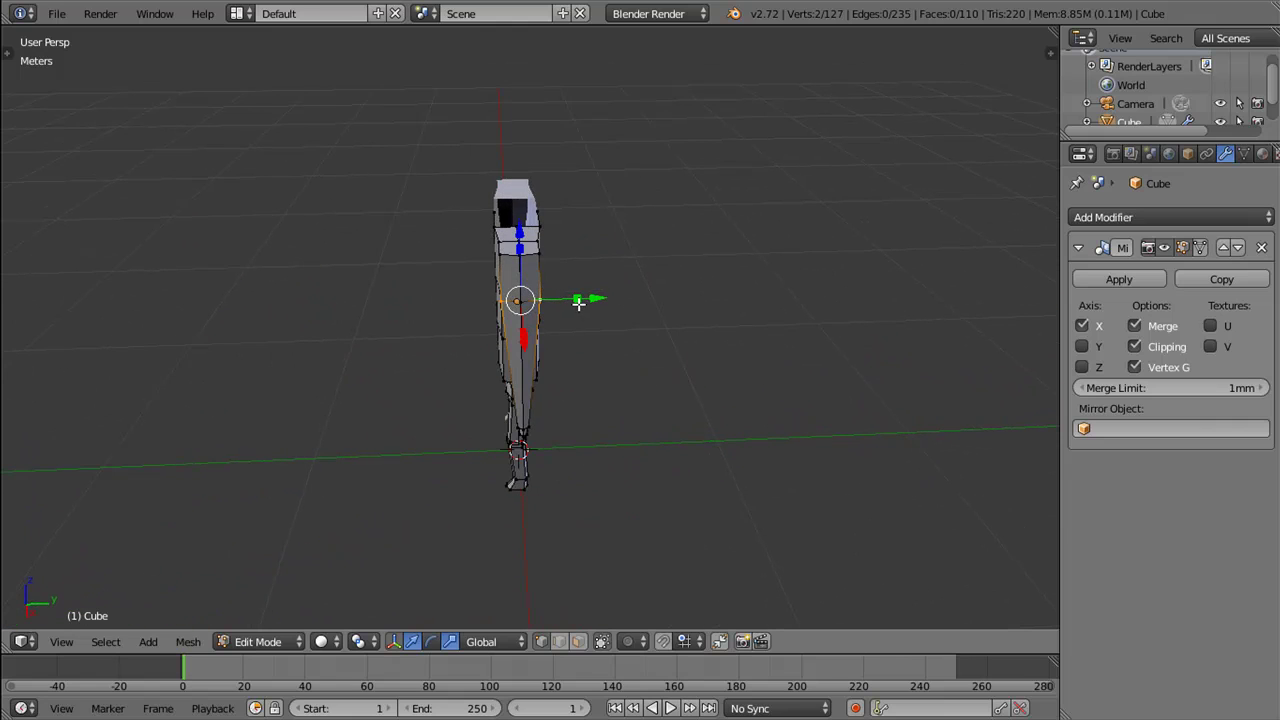
Step: Cut a new edge loop across the upper arm and narrow it
{"action": "left_click_drag", "start_coordinate": [490, 352], "coordinate": [523, 348]}
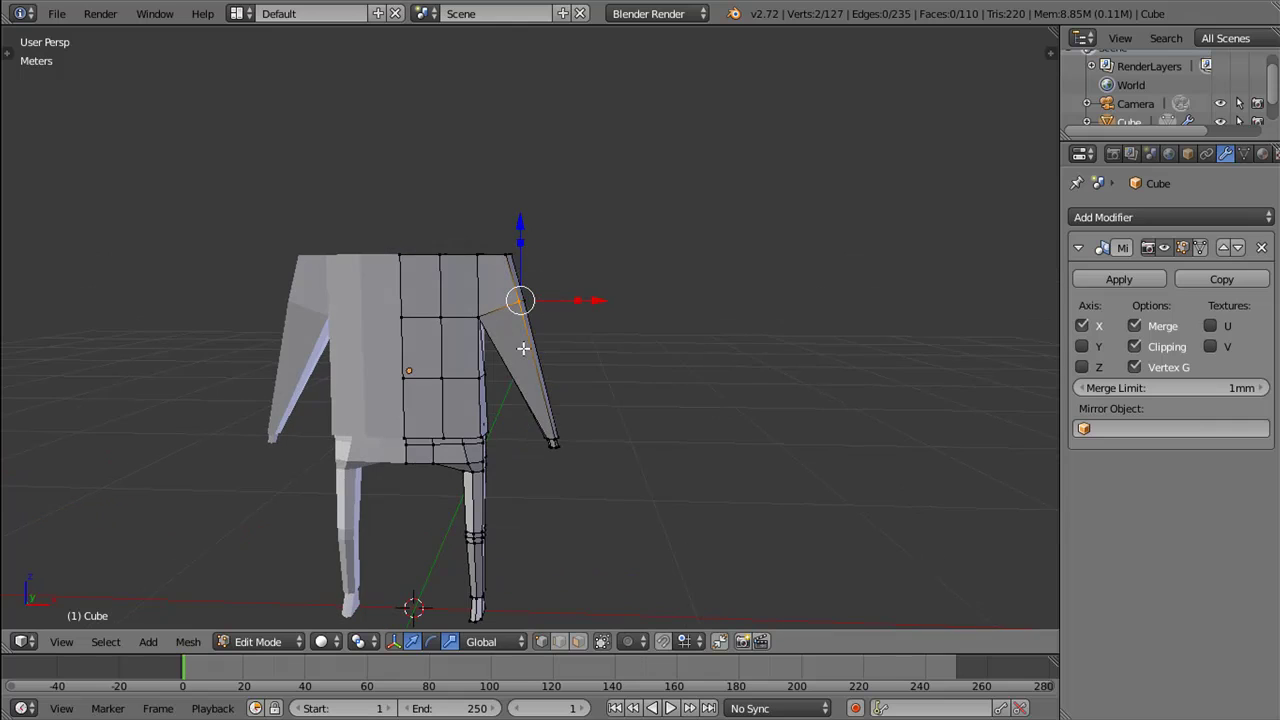
{"action": "key", "text": "ctrl+r"}
{"action": "left_click", "coordinate": [530, 350]}
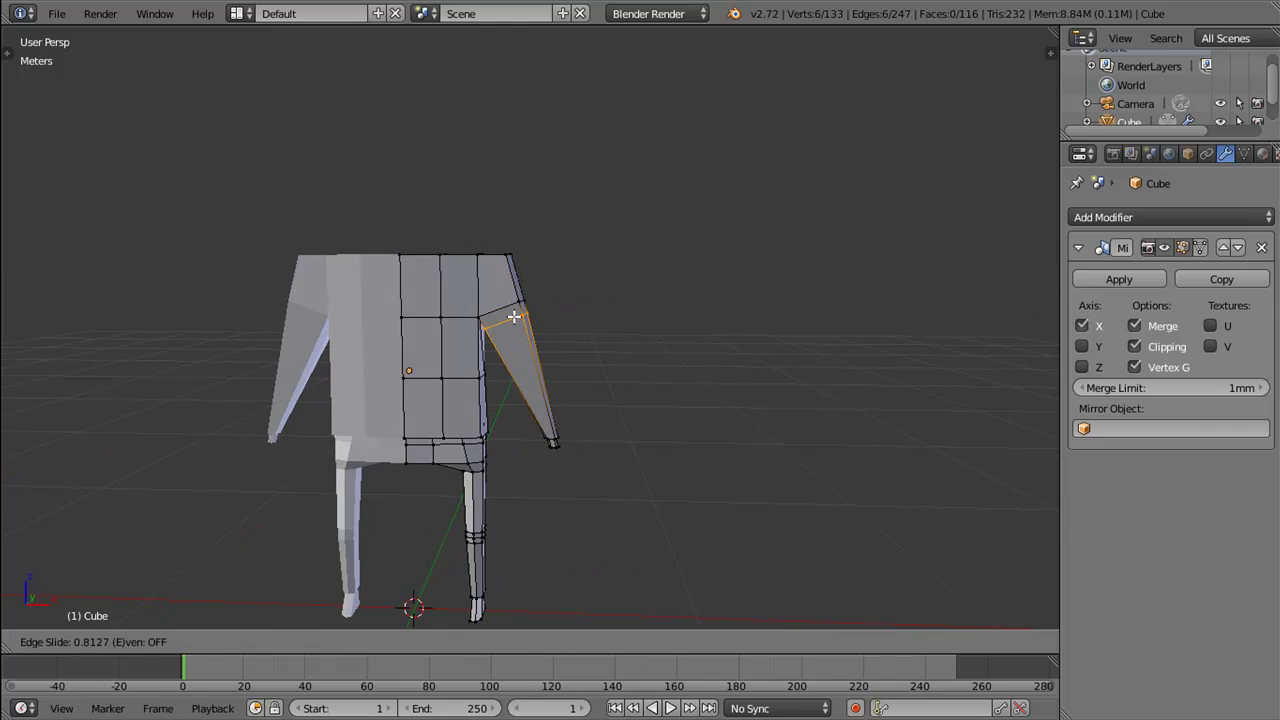
{"action": "left_click", "coordinate": [513, 316]}
{"action": "key", "text": "s"}
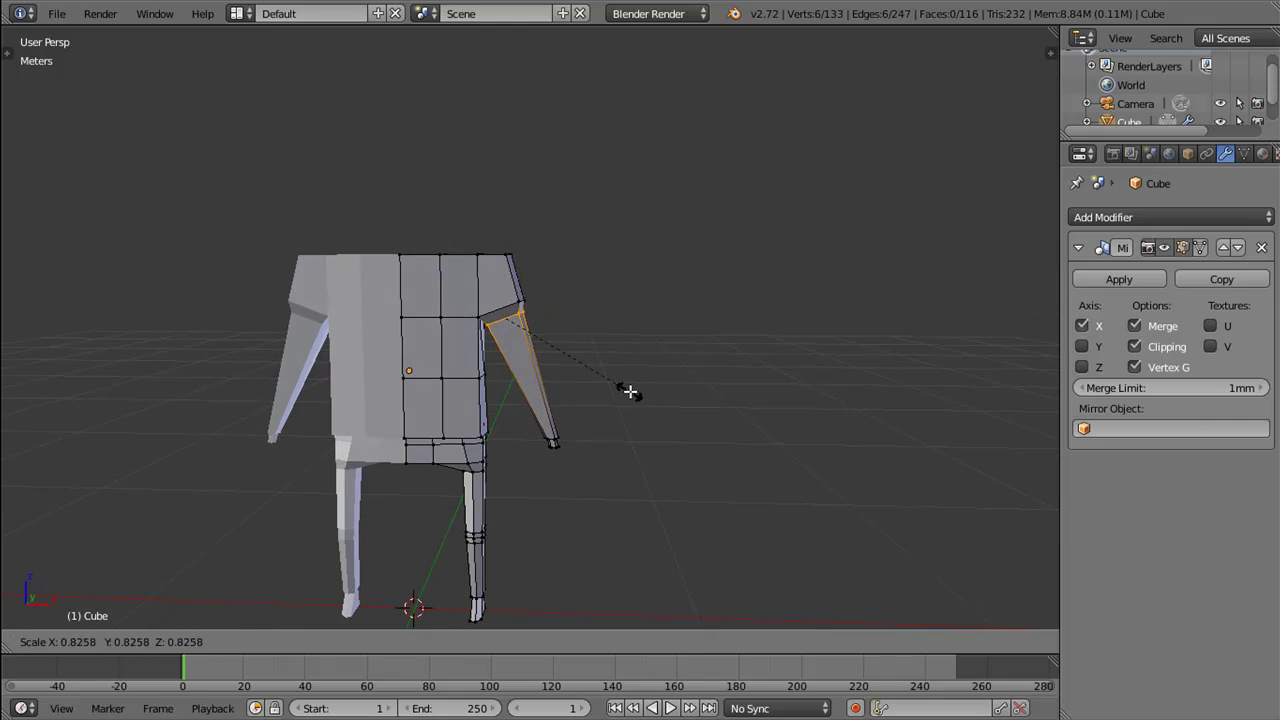
{"action": "left_click", "coordinate": [606, 383]}
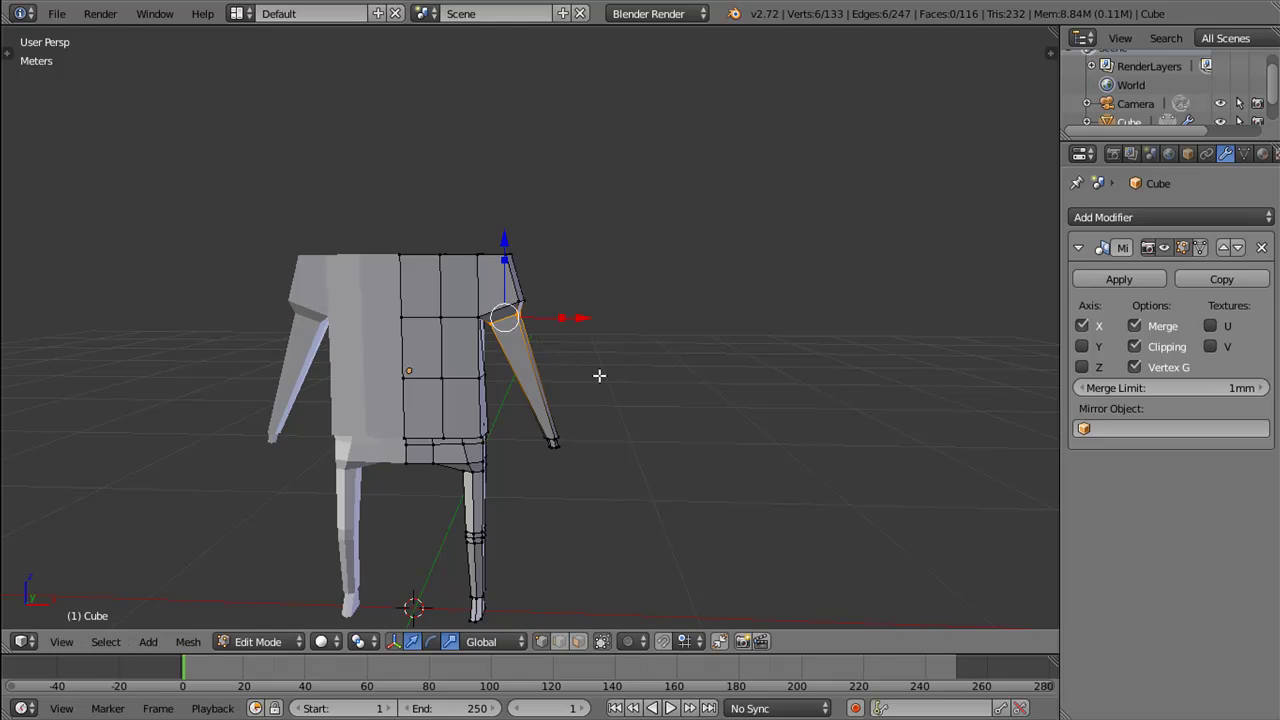
{"action": "left_click_drag", "start_coordinate": [553, 318], "coordinate": [561, 351]}
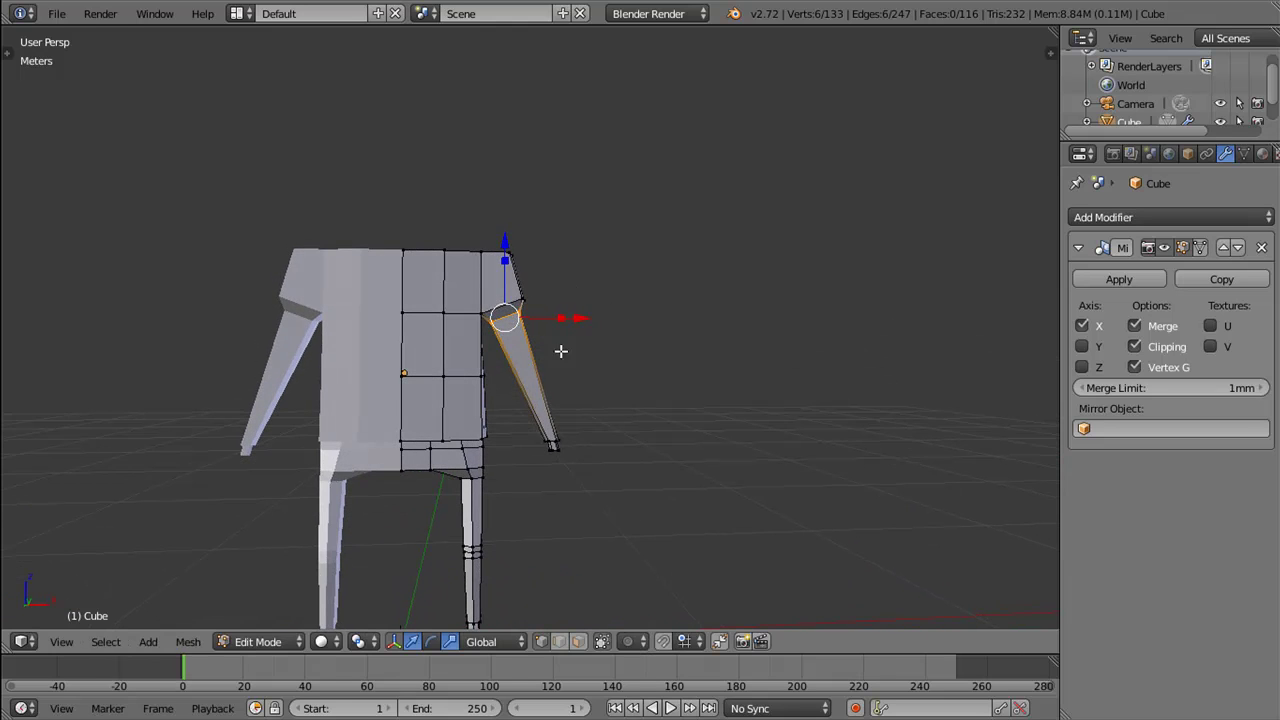
Step: Add three more edge loops across the arm and forearm
{"action": "key", "text": "ctrl+r"}
{"action": "left_click", "coordinate": [537, 398]}
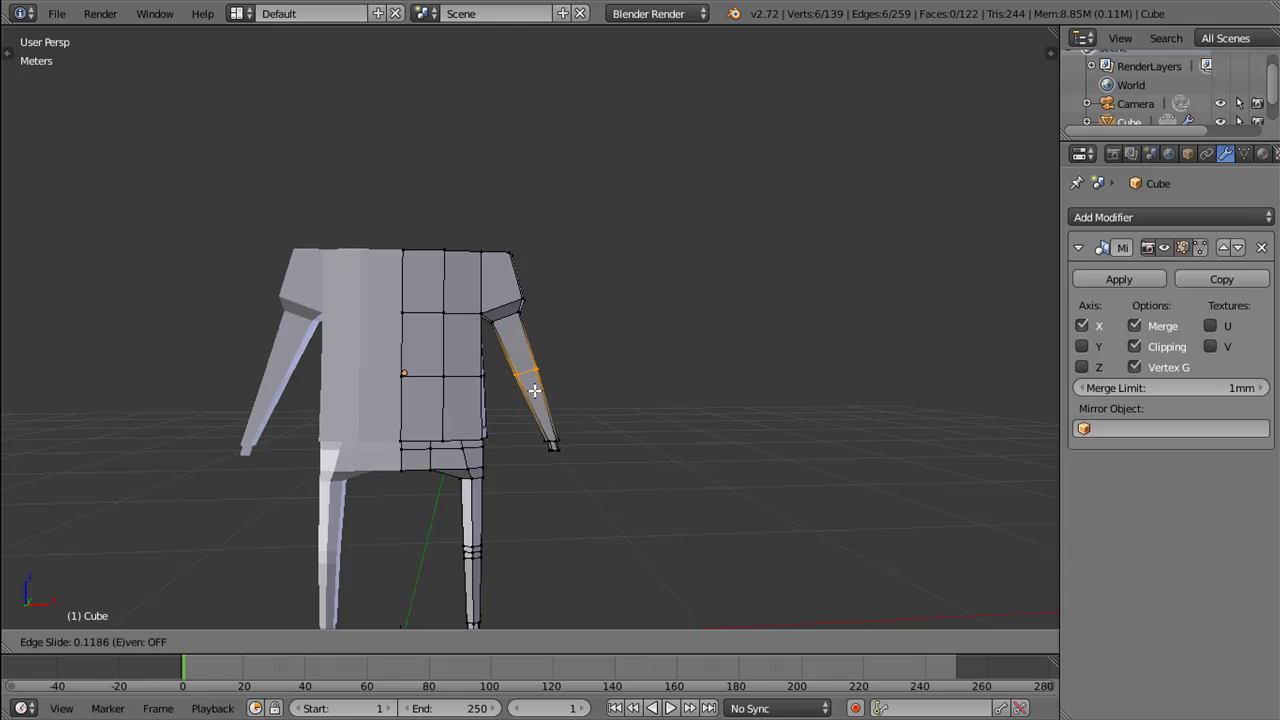
{"action": "left_click", "coordinate": [534, 391]}
{"action": "left_click_drag", "start_coordinate": [573, 393], "coordinate": [530, 344]}
{"action": "key", "text": "ctrl+r"}
{"action": "left_click", "coordinate": [529, 350]}
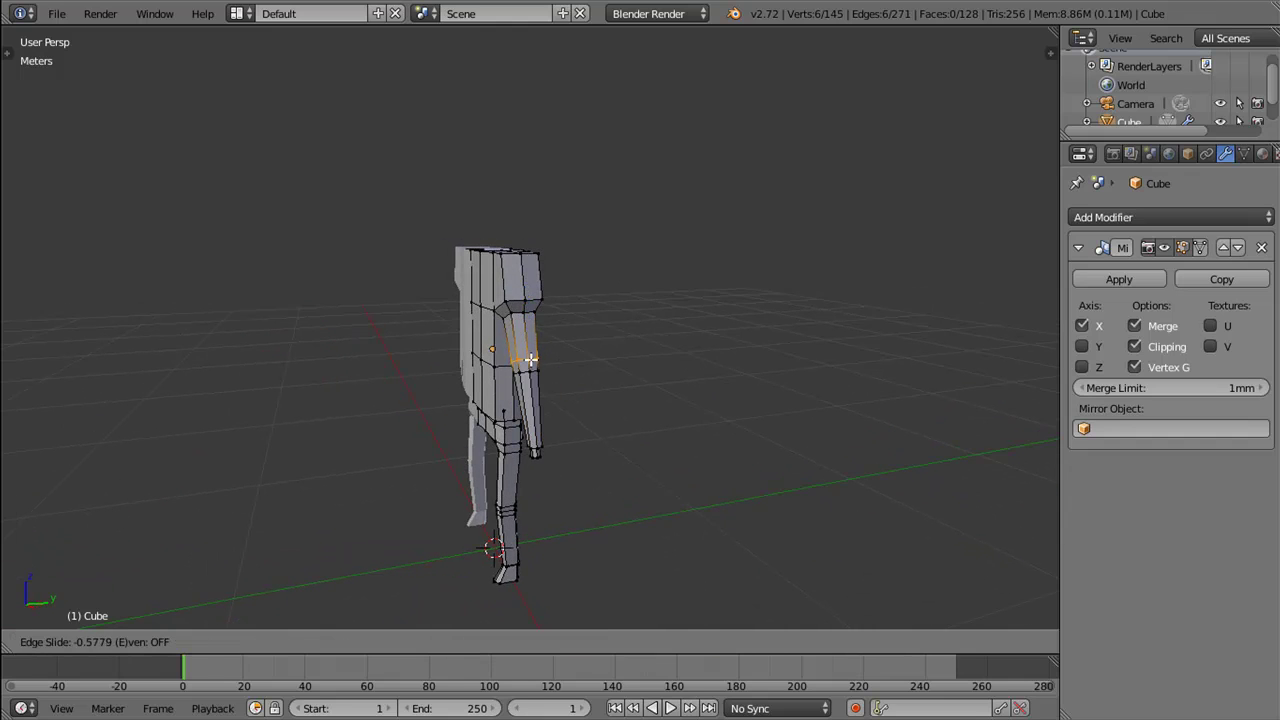
{"action": "left_click", "coordinate": [531, 362]}
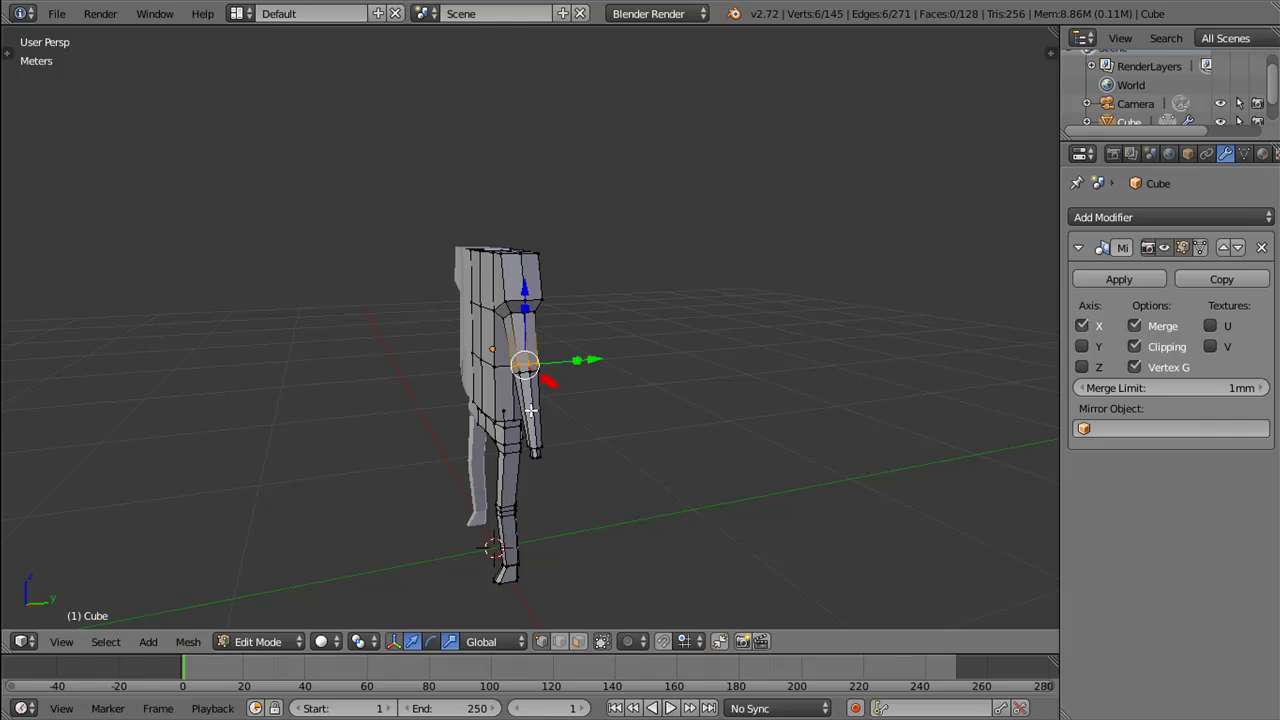
{"action": "key", "text": "ctrl+r"}
{"action": "left_click", "coordinate": [530, 410]}
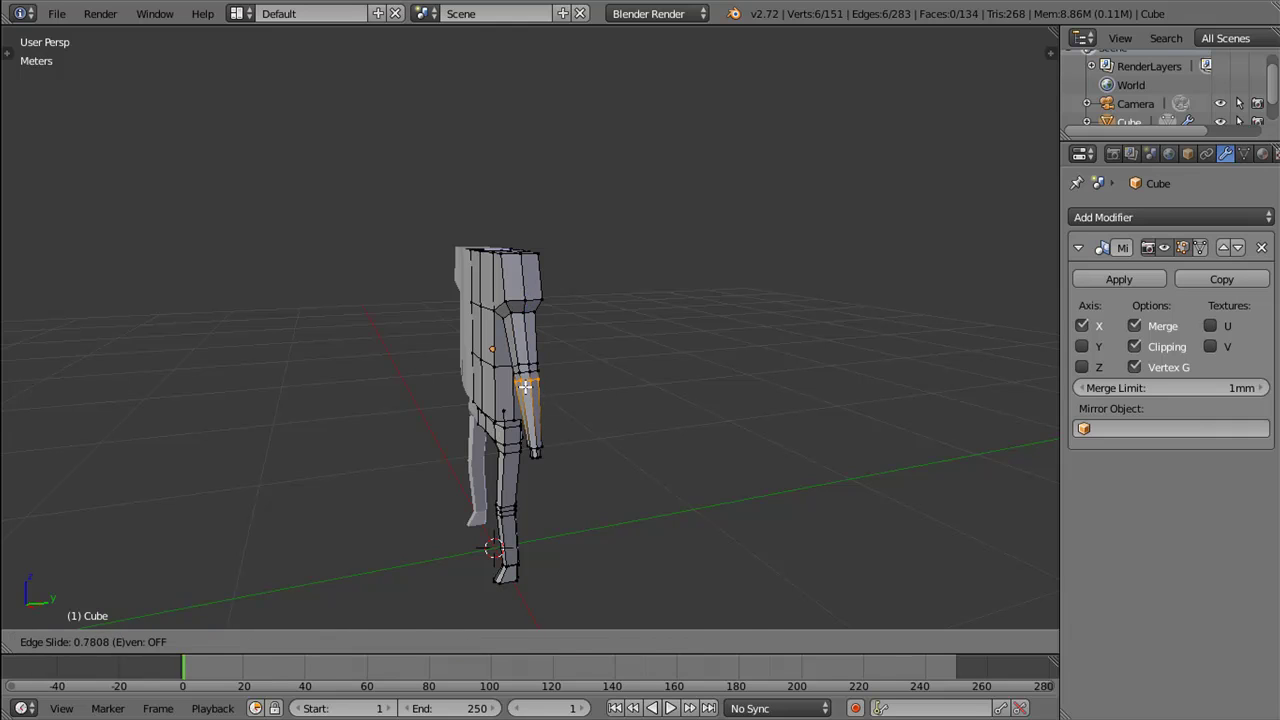
{"action": "left_click", "coordinate": [525, 386]}
Step: Select the elbow loop with its neighbouring loops and narrow them
{"action": "scroll", "scroll_direction": "up", "scroll_amount": 3}
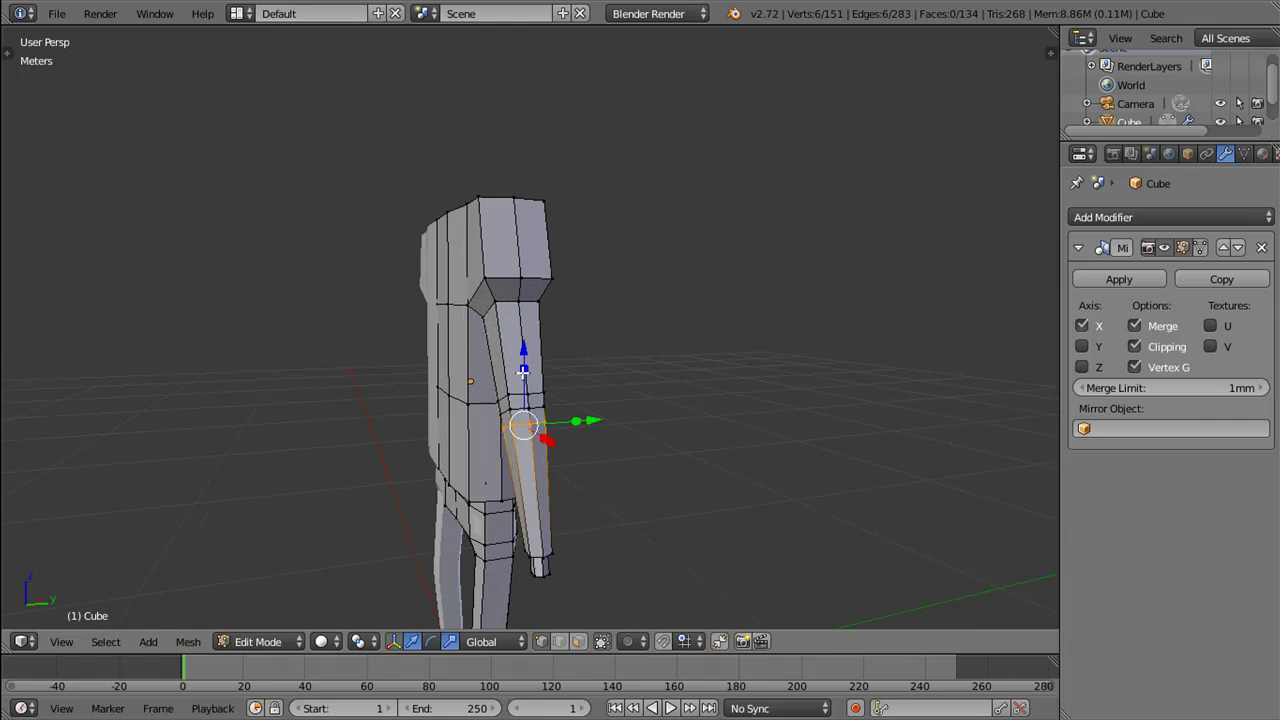
{"action": "right_click", "coordinate": [514, 414]}
{"action": "key", "text": "ctrl+KP_Add"}
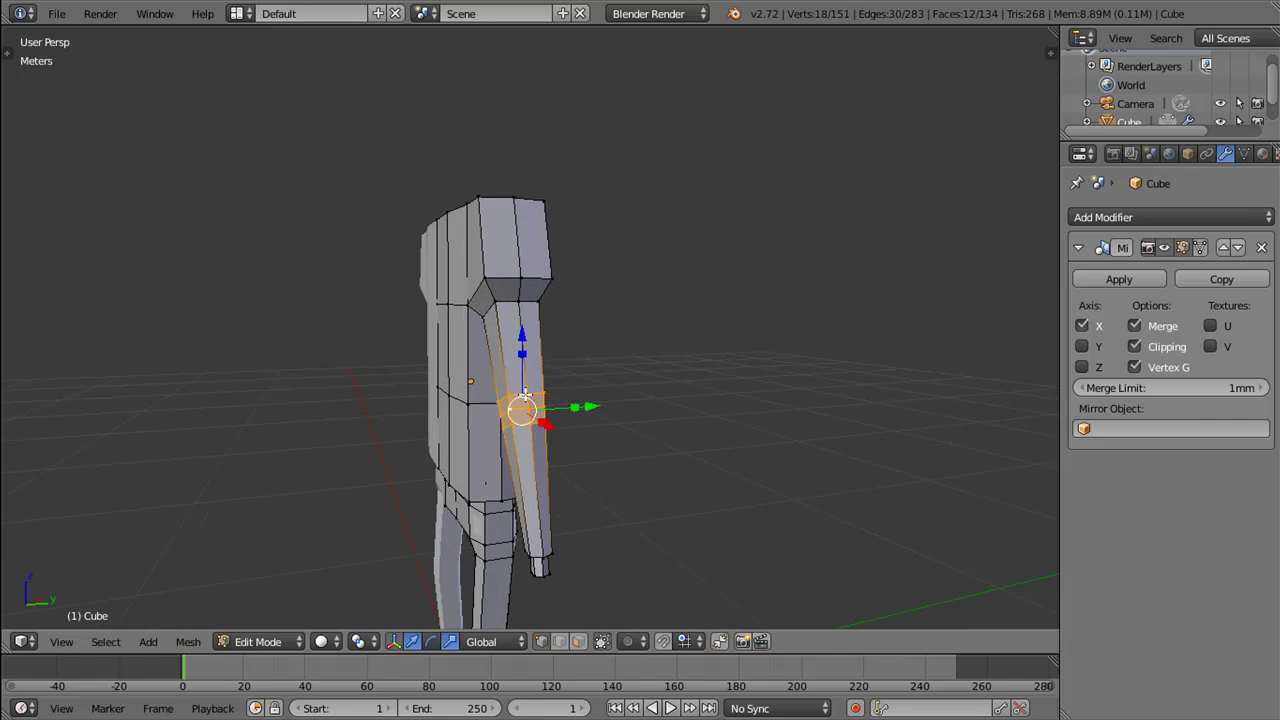
{"action": "left_click_drag", "start_coordinate": [522, 395], "coordinate": [823, 354]}
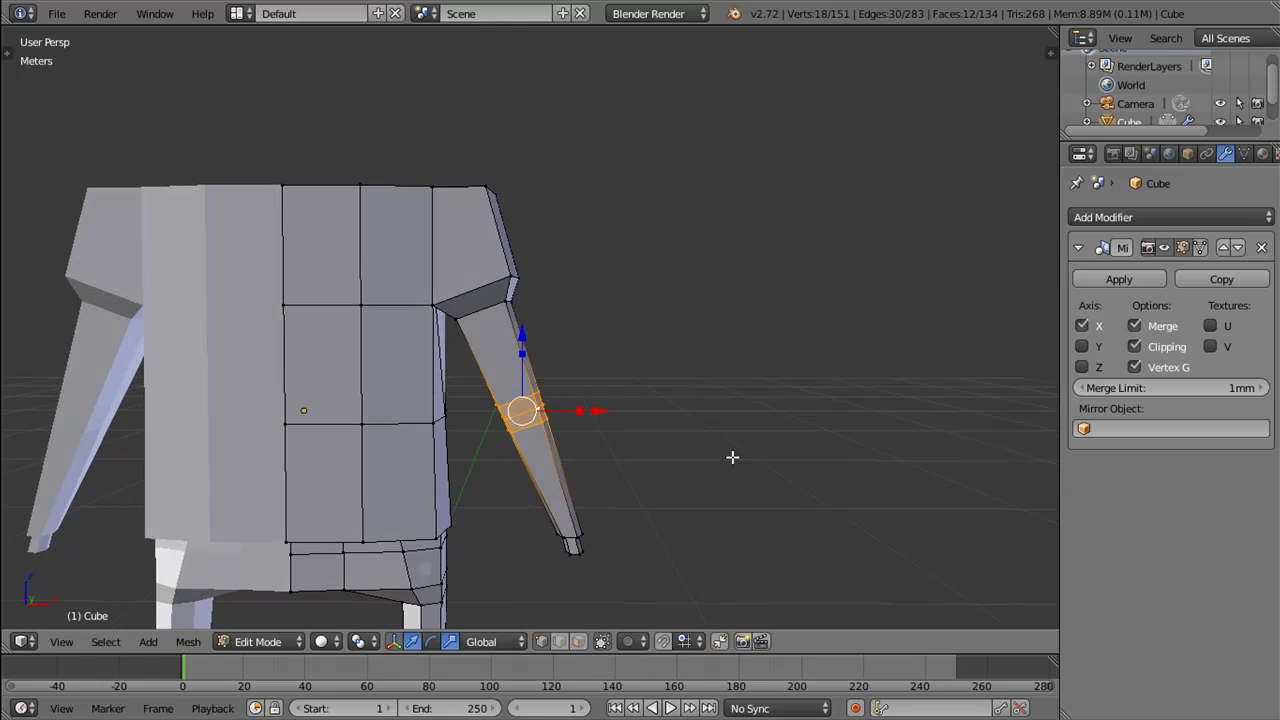
{"action": "key", "text": "s"}
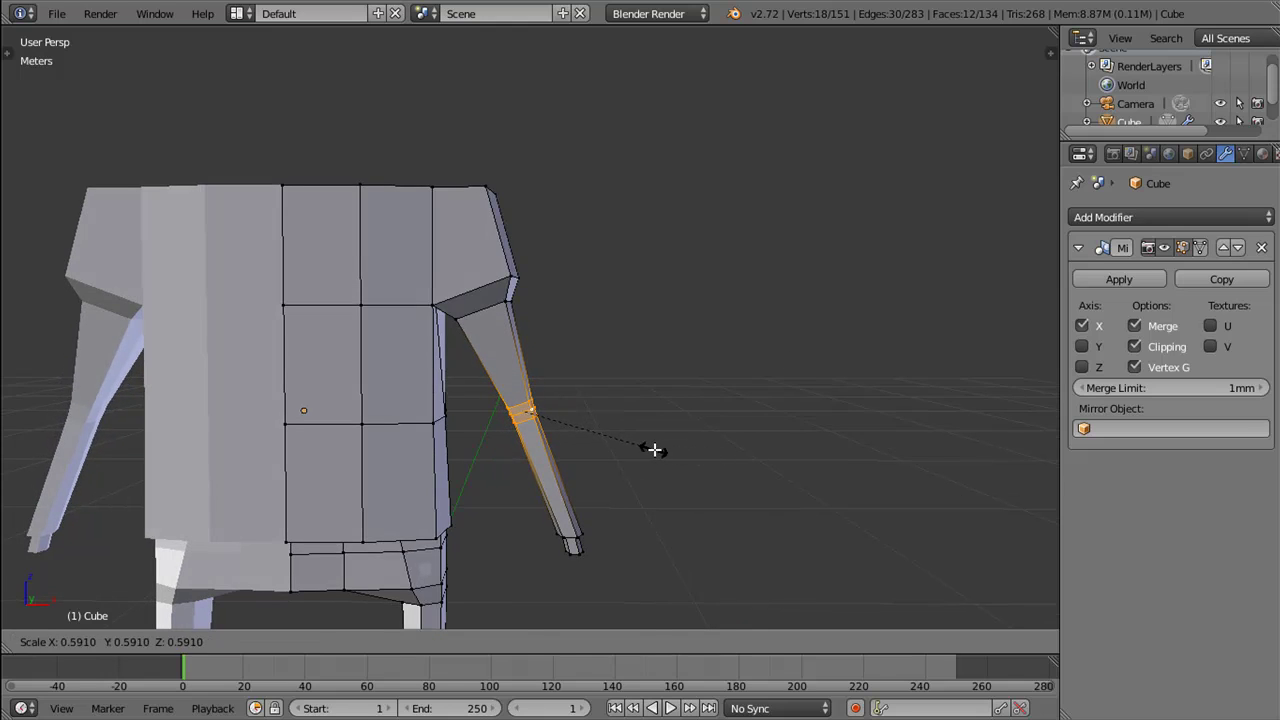
{"action": "left_click", "coordinate": [653, 450]}
Step: Scale the shoulder edge loop and nudge it along X at the torso
{"action": "right_click", "coordinate": [483, 317]}
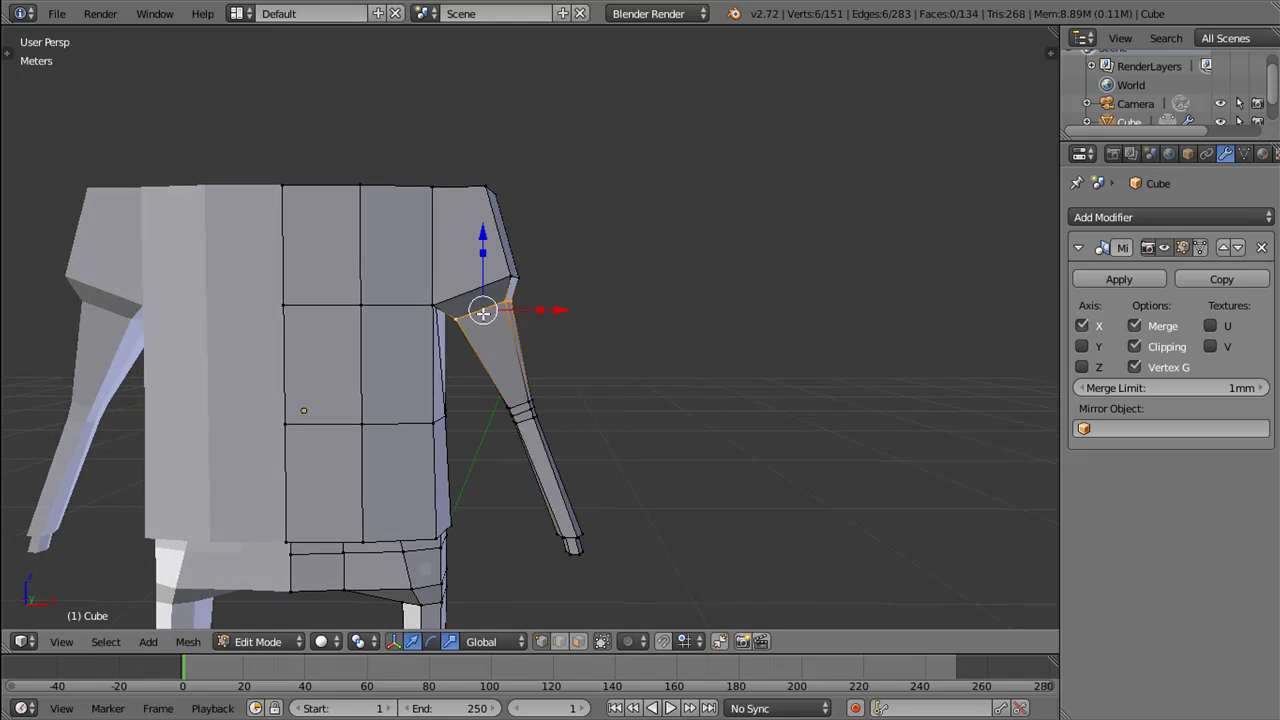
{"action": "key", "text": "s"}
{"action": "left_click", "coordinate": [628, 361]}
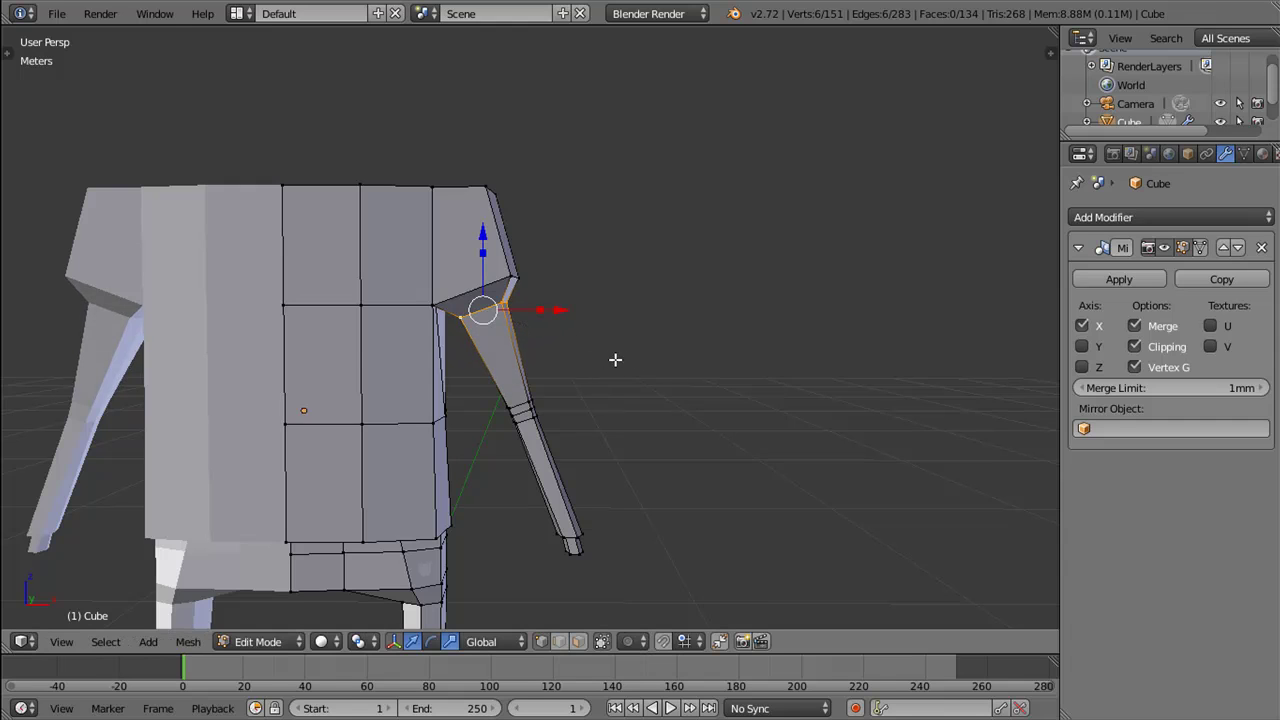
{"action": "left_click_drag", "start_coordinate": [614, 360], "coordinate": [549, 308]}
{"action": "left_click_drag", "start_coordinate": [549, 308], "coordinate": [563, 306]}
{"action": "left_click_drag", "start_coordinate": [572, 331], "coordinate": [583, 400]}
Step: Select an edge loop on the arm and move it to a new position
{"action": "right_click", "coordinate": [521, 403]}
{"action": "key", "text": "g"}
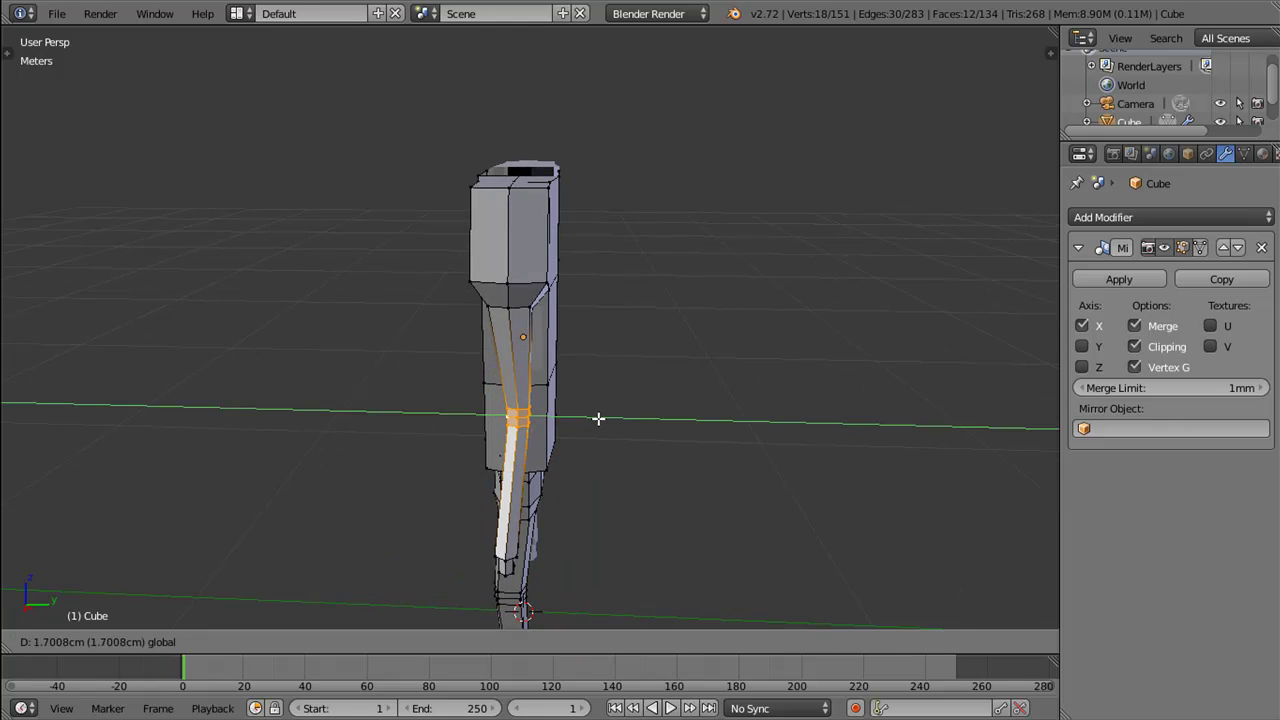
{"action": "left_click", "coordinate": [600, 419]}
{"action": "left_click_drag", "start_coordinate": [572, 476], "coordinate": [538, 393]}
{"action": "left_click_drag", "start_coordinate": [512, 352], "coordinate": [505, 330]}
Step: Select the small elbow loop and grow the selection to the whole forearm
{"action": "right_click", "coordinate": [505, 327]}
{"action": "scroll", "scroll_direction": "up", "scroll_amount": 3}
{"action": "scroll", "scroll_direction": "down", "scroll_amount": 3}
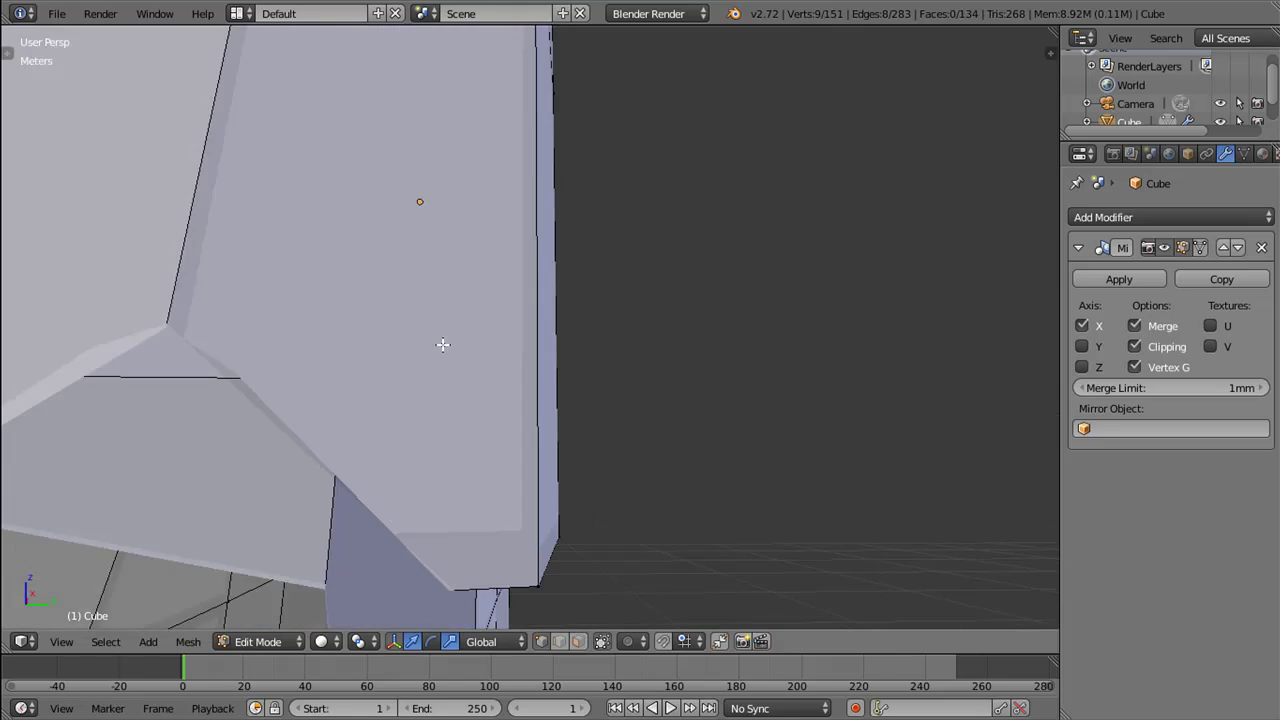
{"action": "scroll", "scroll_direction": "down", "scroll_amount": 3}
{"action": "scroll", "scroll_direction": "down", "scroll_amount": 3}
{"action": "scroll", "scroll_direction": "down", "scroll_amount": 3}
{"action": "right_click", "coordinate": [429, 323]}
{"action": "key", "text": "ctrl+KP_Add"}
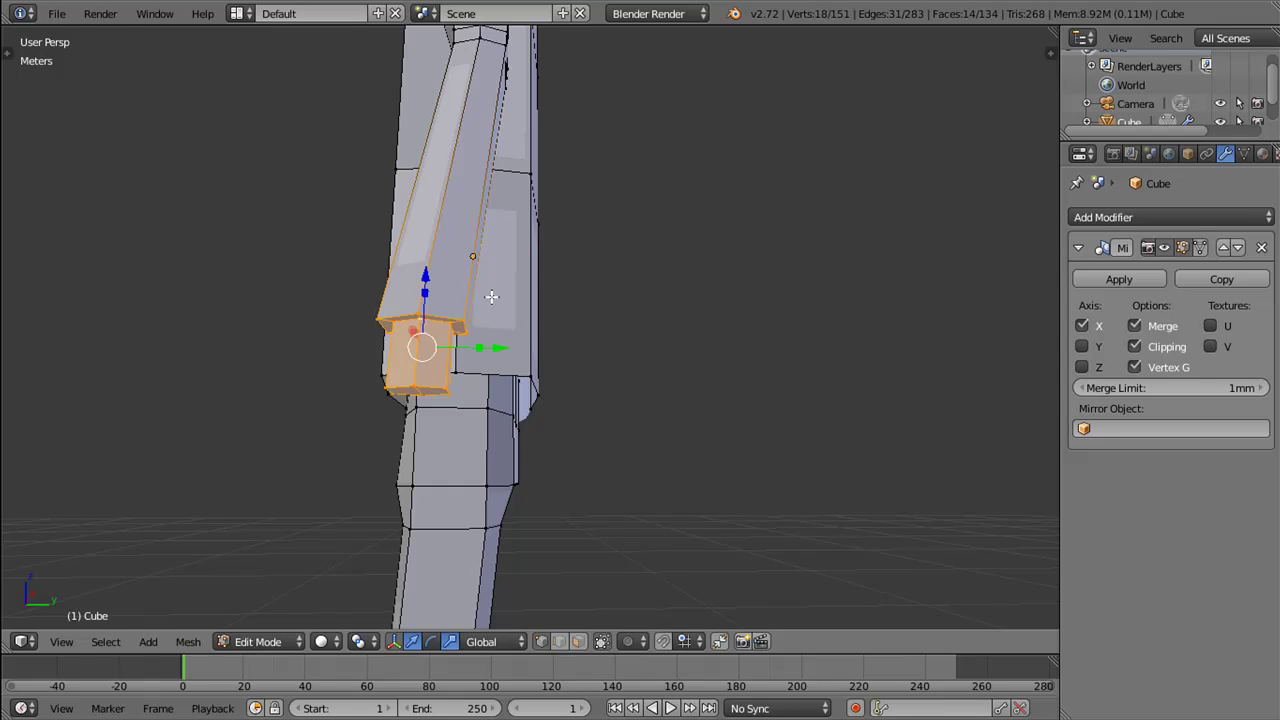
{"action": "scroll", "scroll_direction": "down", "scroll_amount": 3}
{"action": "scroll", "scroll_direction": "down", "scroll_amount": 3}
{"action": "scroll", "scroll_direction": "down", "scroll_amount": 3}
{"action": "scroll", "scroll_direction": "down", "scroll_amount": 3}
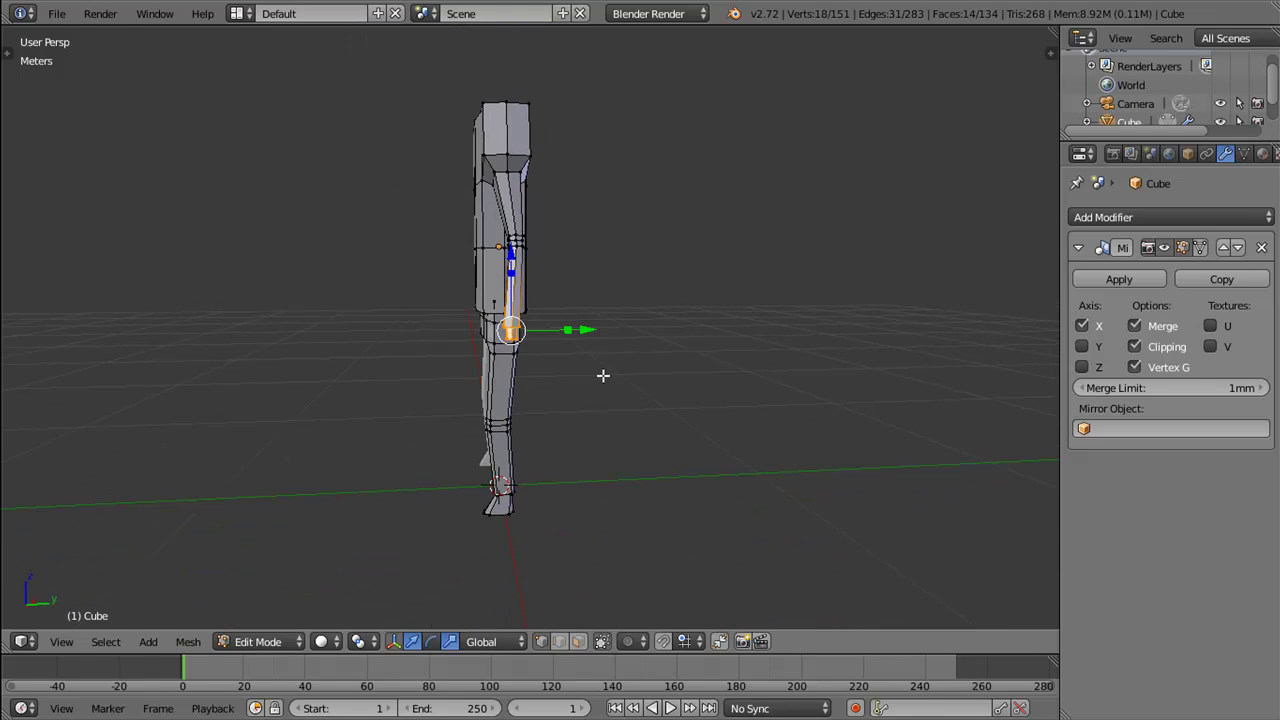
Step: In Right Ortho view, rotate the forearm slightly at the elbow
{"action": "key", "text": "KP_3"}
{"action": "key", "text": "KP_5"}
{"action": "scroll", "scroll_direction": "up", "scroll_amount": 3}
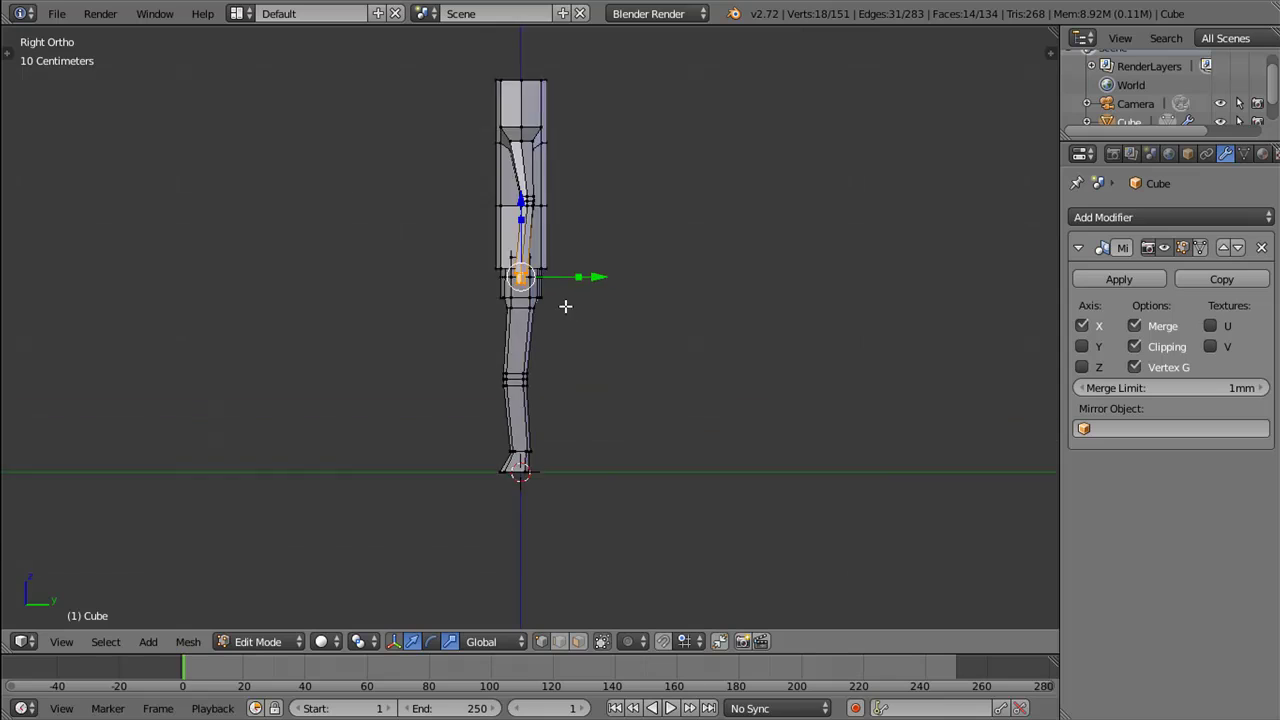
{"action": "scroll", "scroll_direction": "up", "scroll_amount": 3}
{"action": "key", "text": "r"}
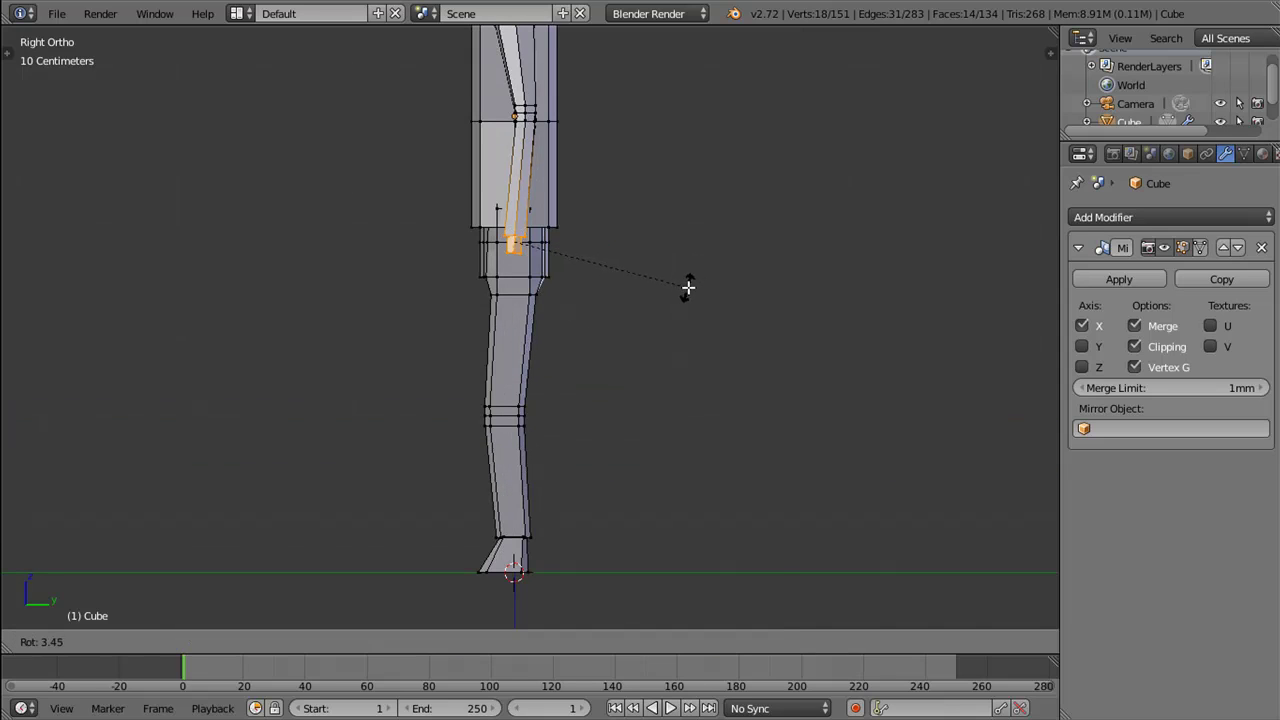
{"action": "left_click", "coordinate": [673, 296]}
Step: Rotate the forearm further at the elbow in perspective so it angles forward
{"action": "key", "text": "KP_5"}
{"action": "left_click_drag", "start_coordinate": [877, 280], "coordinate": [626, 320]}
{"action": "scroll", "scroll_direction": "down", "scroll_amount": 3}
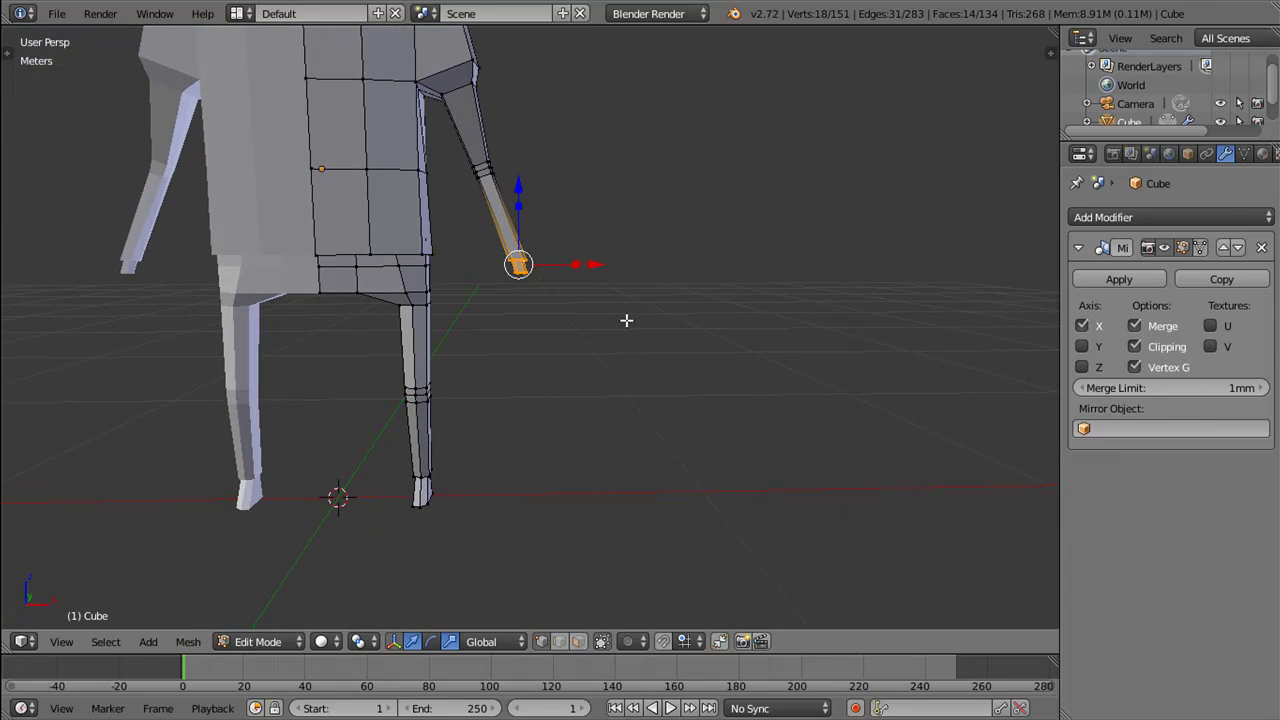
{"action": "scroll", "scroll_direction": "up", "scroll_amount": 3}
{"action": "scroll", "scroll_direction": "up", "scroll_amount": 3}
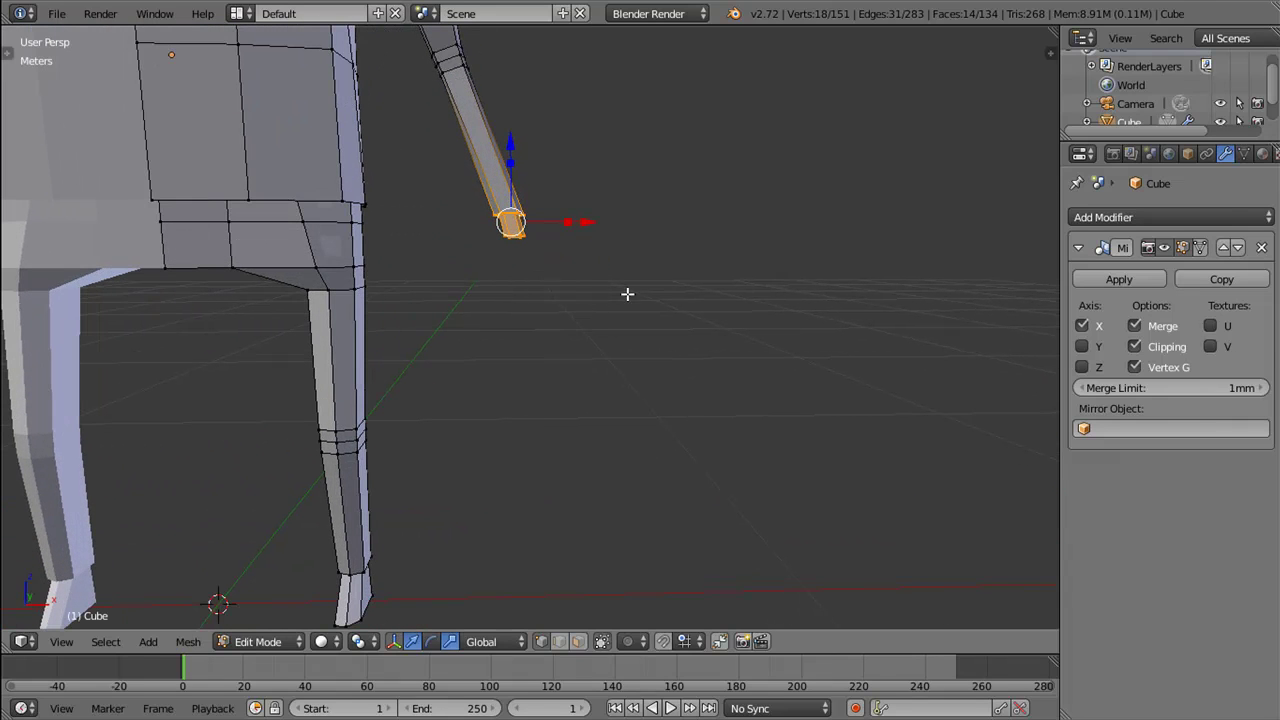
{"action": "key", "text": "r"}
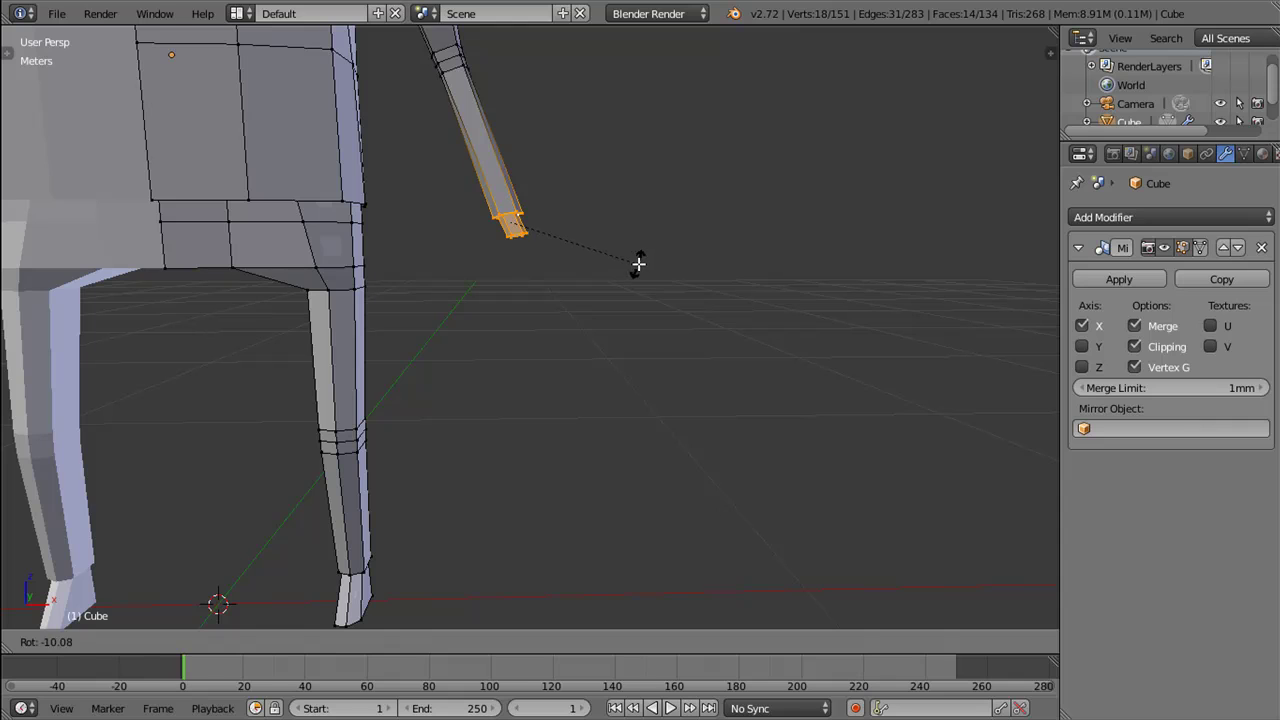
{"action": "left_click", "coordinate": [631, 268]}
Step: Select the wrist-end vertices of the forearm and shift them along X
{"action": "scroll", "scroll_direction": "up", "scroll_amount": 3}
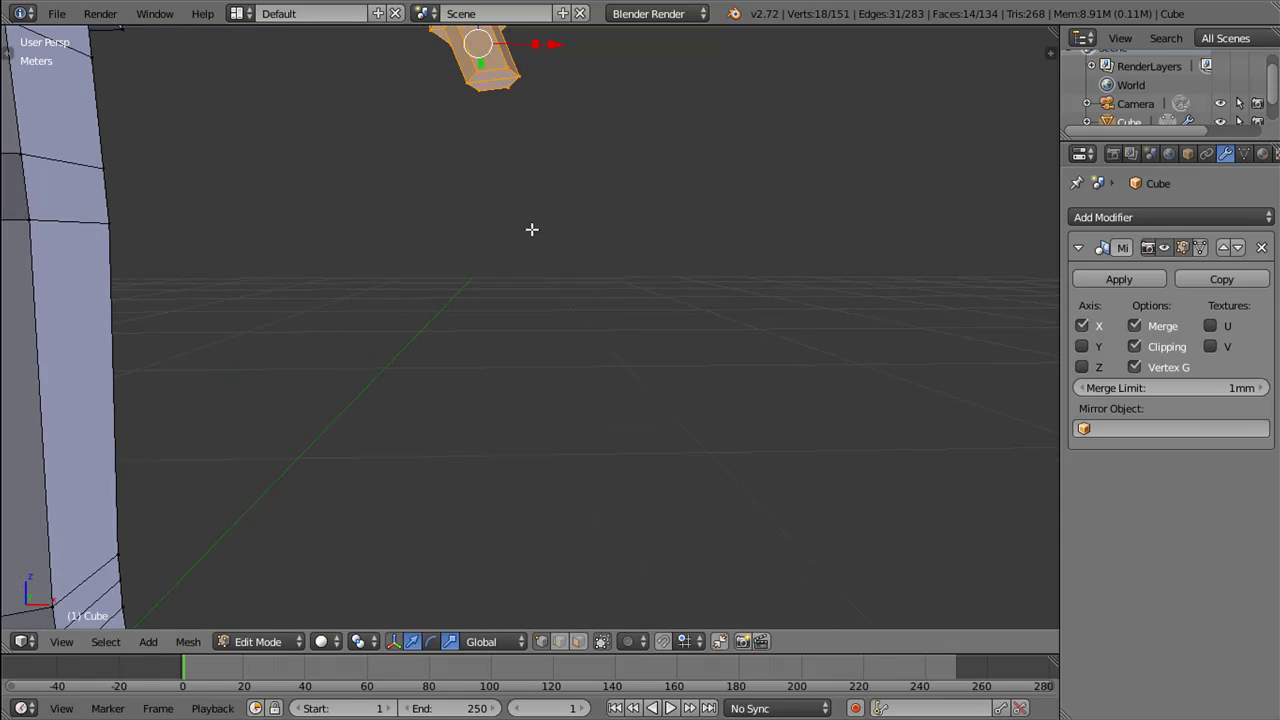
{"action": "right_click", "coordinate": [490, 68]}
{"action": "right_click", "coordinate": [475, 74]}
{"action": "right_click", "coordinate": [505, 93]}
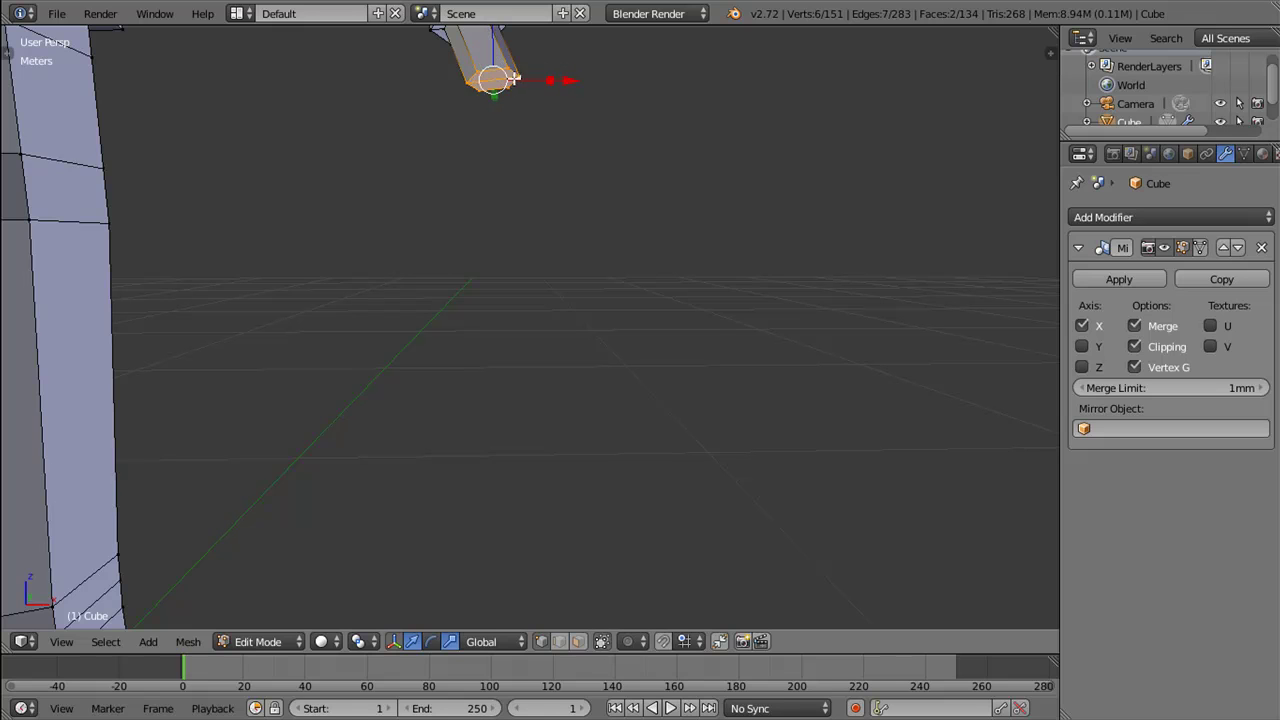
{"action": "scroll", "scroll_direction": "down", "scroll_amount": 3}
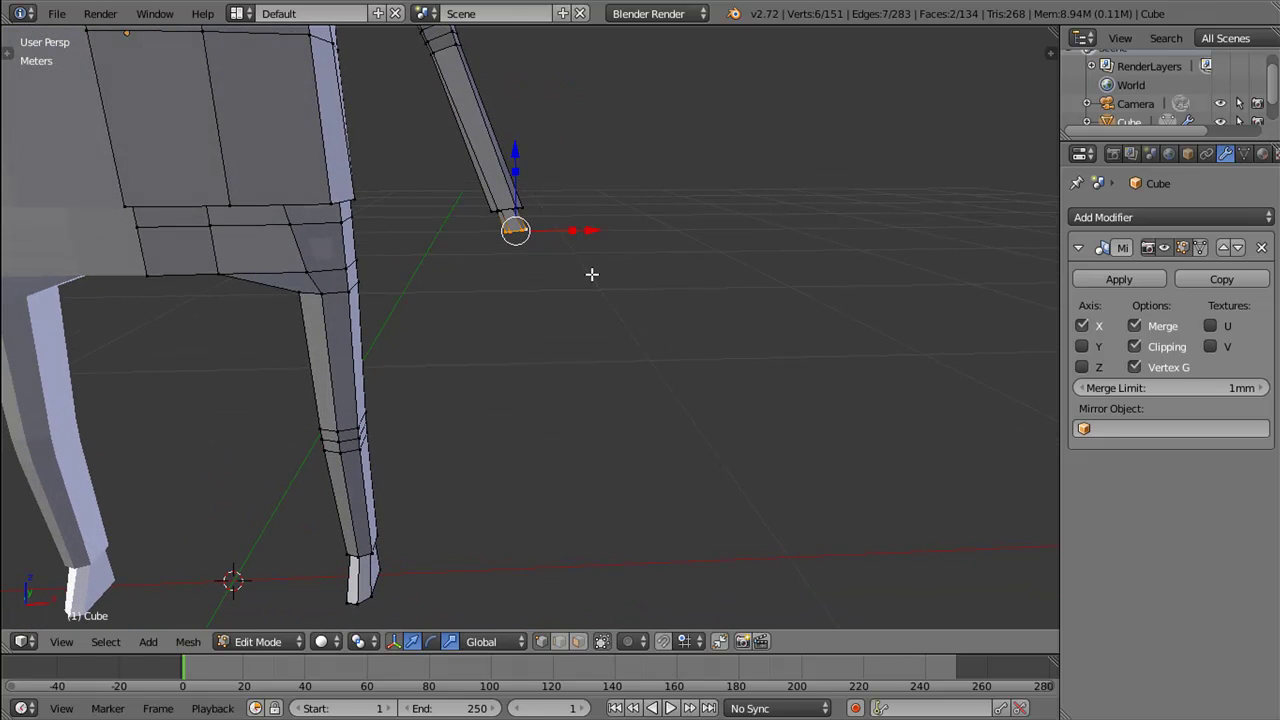
{"action": "key", "text": "r"}
{"action": "right_click", "coordinate": [567, 255]}
{"action": "left_click_drag", "start_coordinate": [586, 229], "coordinate": [606, 214]}
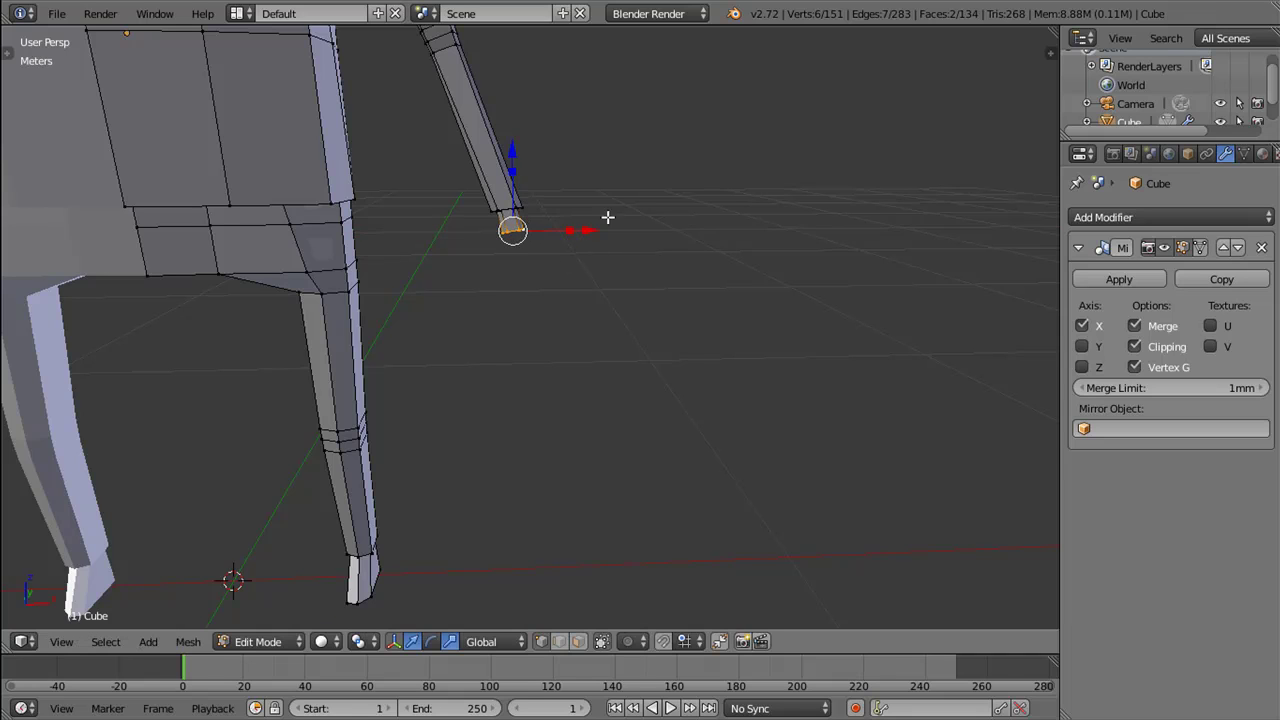
{"action": "scroll", "scroll_direction": "down", "scroll_amount": 3}
Step: Select the vertices along the top of the shoulder
{"action": "left_click_drag", "start_coordinate": [586, 271], "coordinate": [426, 409]}
{"action": "right_click", "coordinate": [476, 123]}
{"action": "right_click", "coordinate": [461, 135]}
{"action": "right_click", "coordinate": [416, 147]}
Step: Scale the shoulder-top vertices along Y to narrow the shoulder front-to-back
{"action": "right_click", "coordinate": [441, 105]}
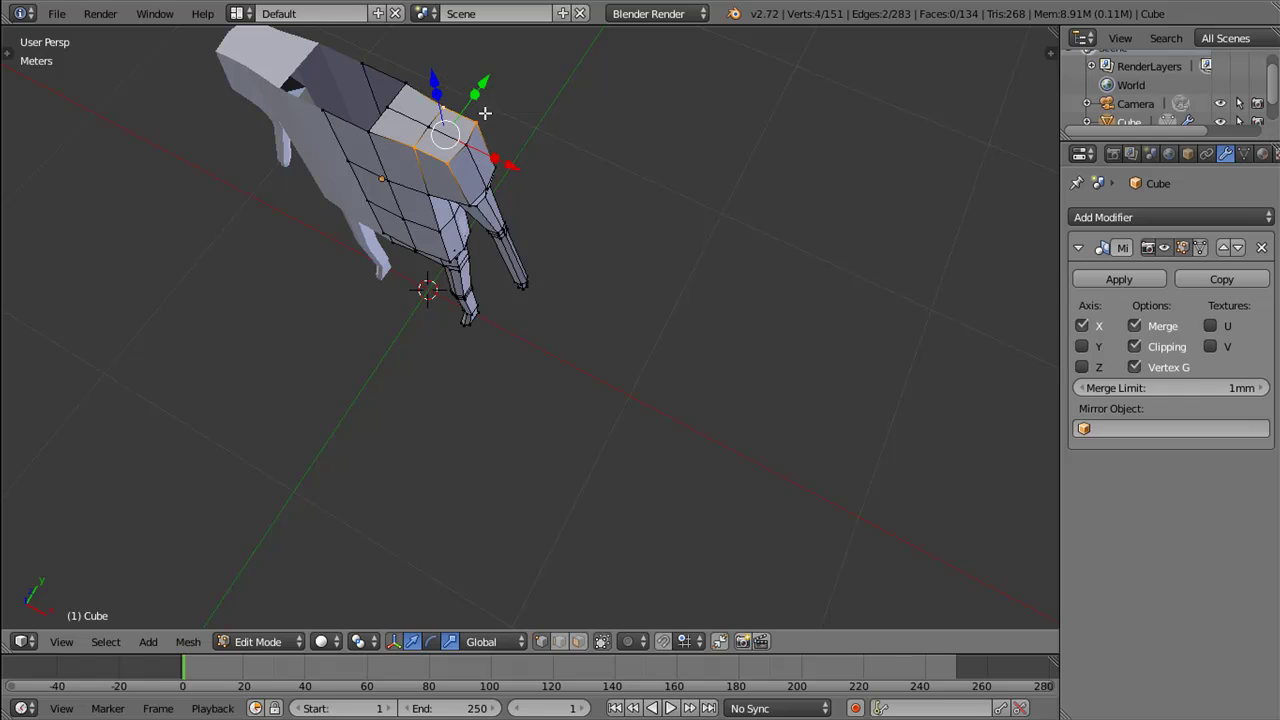
{"action": "key", "text": "s"}
{"action": "key", "text": "y"}
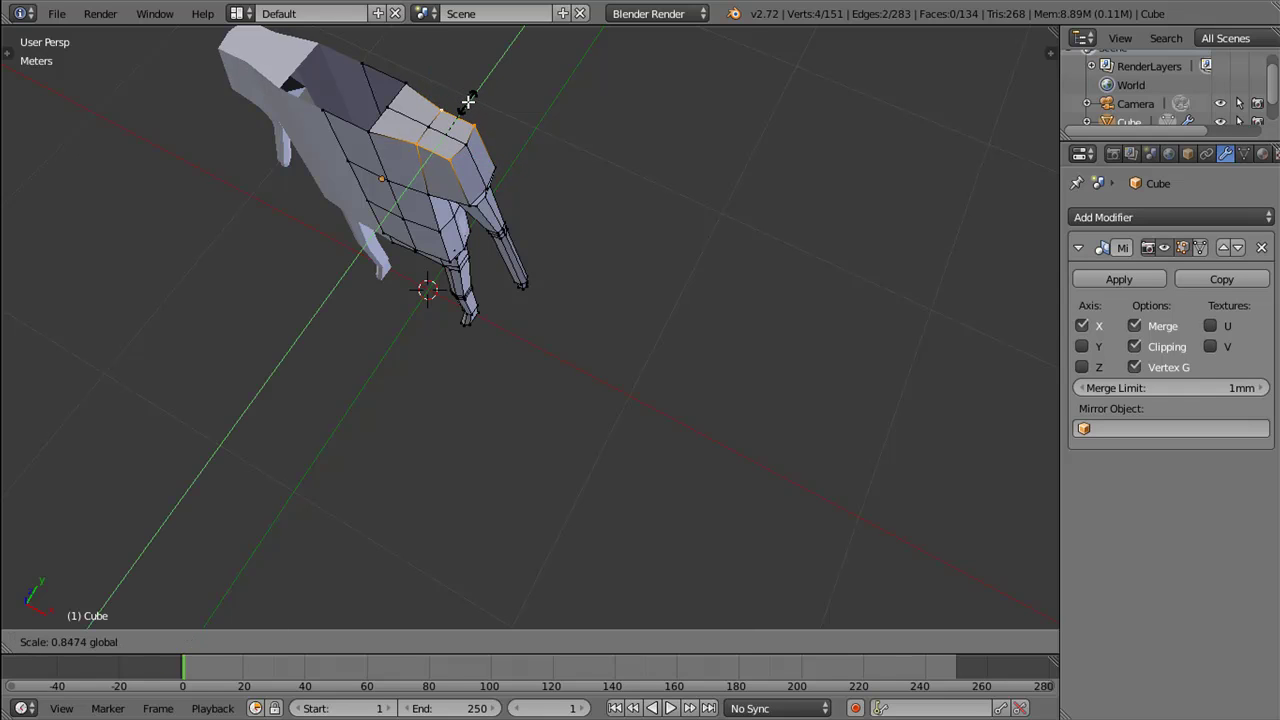
{"action": "left_click", "coordinate": [471, 95]}
{"action": "right_click", "coordinate": [474, 121]}
{"action": "key", "text": "s"}
{"action": "right_click", "coordinate": [491, 107]}
Step: Select two hip vertices and nudge them slightly along X
{"action": "left_click_drag", "start_coordinate": [491, 107], "coordinate": [553, 421]}
{"action": "scroll", "scroll_direction": "down", "scroll_amount": 3}
{"action": "scroll", "scroll_direction": "up", "scroll_amount": 3}
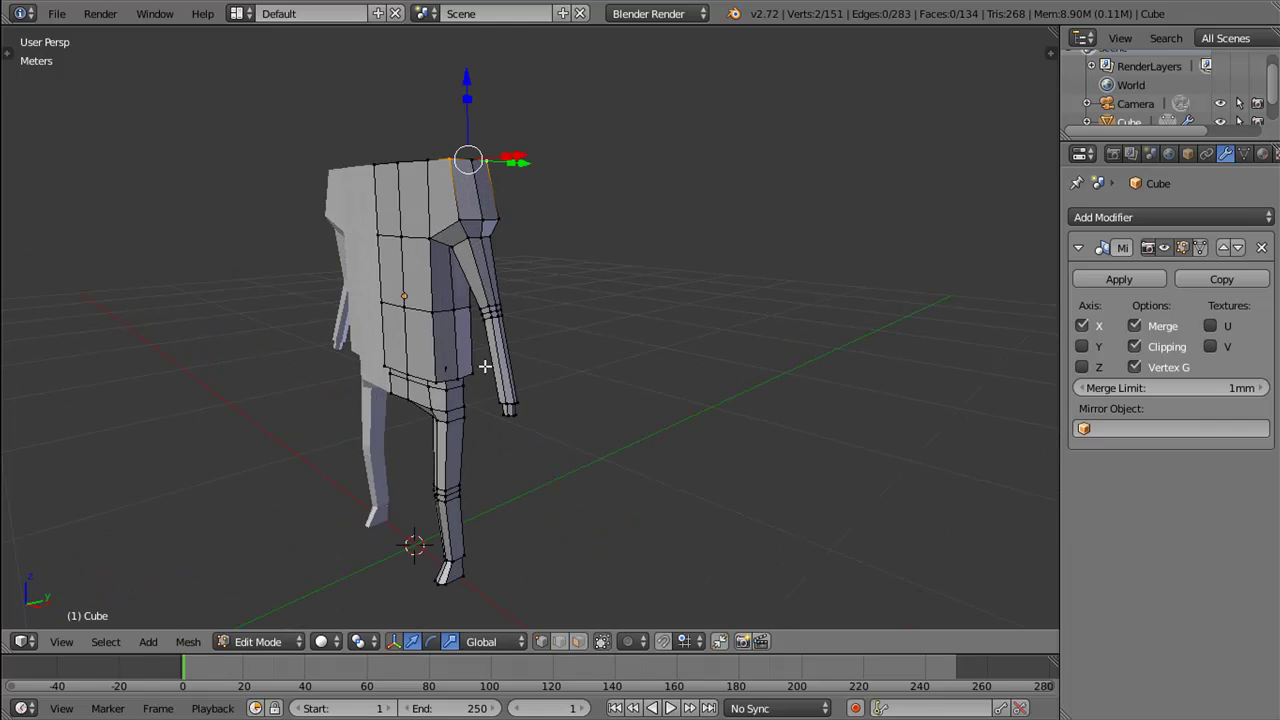
{"action": "scroll", "scroll_direction": "up", "scroll_amount": 3}
{"action": "right_click", "coordinate": [432, 389]}
{"action": "right_click", "coordinate": [470, 386]}
{"action": "left_click_drag", "start_coordinate": [470, 386], "coordinate": [527, 398]}
{"action": "left_click_drag", "start_coordinate": [521, 396], "coordinate": [525, 396]}
Step: Orbit to a three-quarter view of the whole character
{"action": "left_click_drag", "start_coordinate": [525, 396], "coordinate": [549, 396]}
{"action": "scroll", "scroll_direction": "down", "scroll_amount": 3}
{"action": "left_click_drag", "start_coordinate": [580, 443], "coordinate": [531, 477]}
{"action": "scroll", "scroll_direction": "down", "scroll_amount": 3}
{"action": "scroll", "scroll_direction": "down", "scroll_amount": 3}
{"action": "left_click_drag", "start_coordinate": [611, 449], "coordinate": [628, 442]}
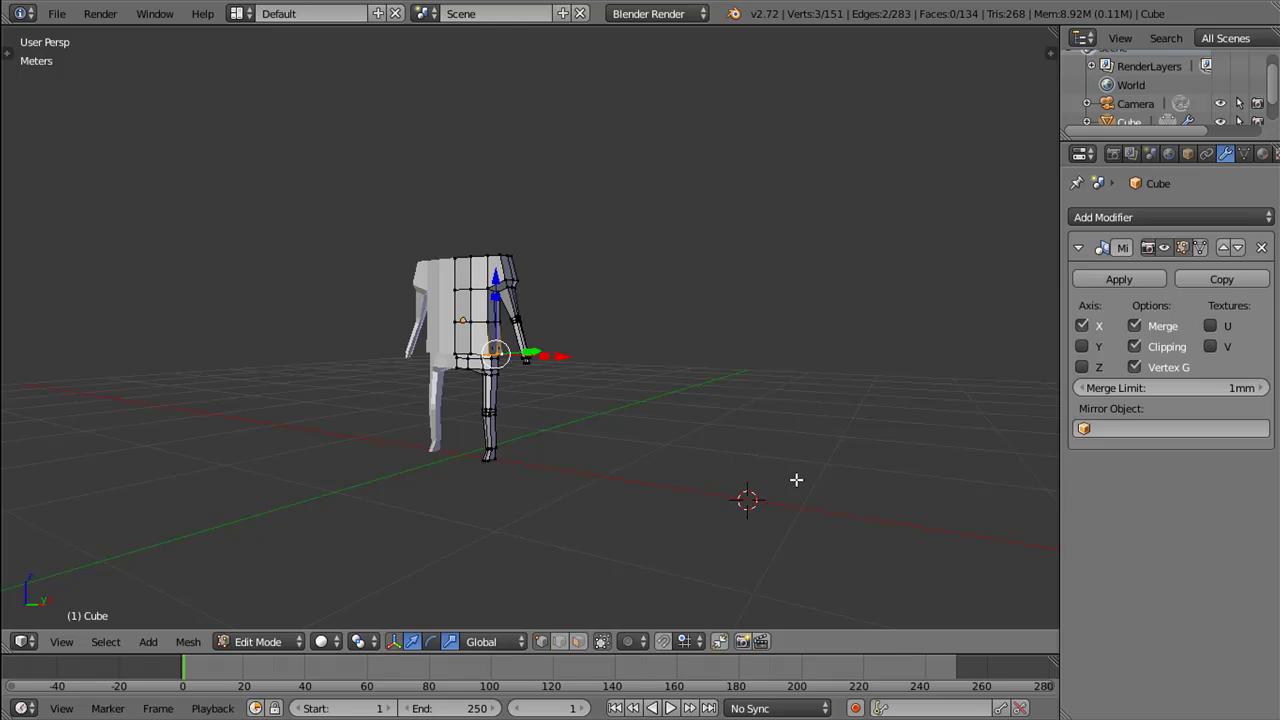
{"action": "key", "text": "shift+a"}
Step: Add a new cube to the mesh and scale it down to about 0.1
{"action": "left_click", "coordinate": [787, 375]}
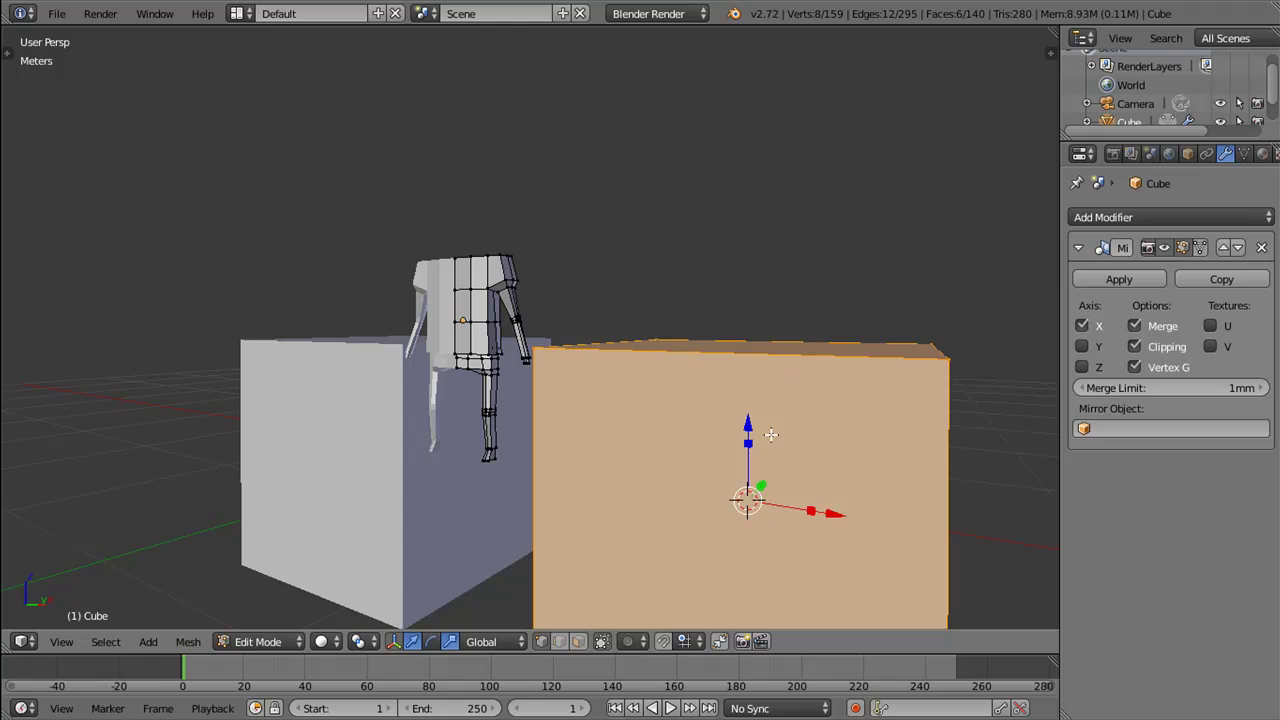
{"action": "left_click_drag", "start_coordinate": [771, 434], "coordinate": [813, 486]}
{"action": "key", "text": "s"}
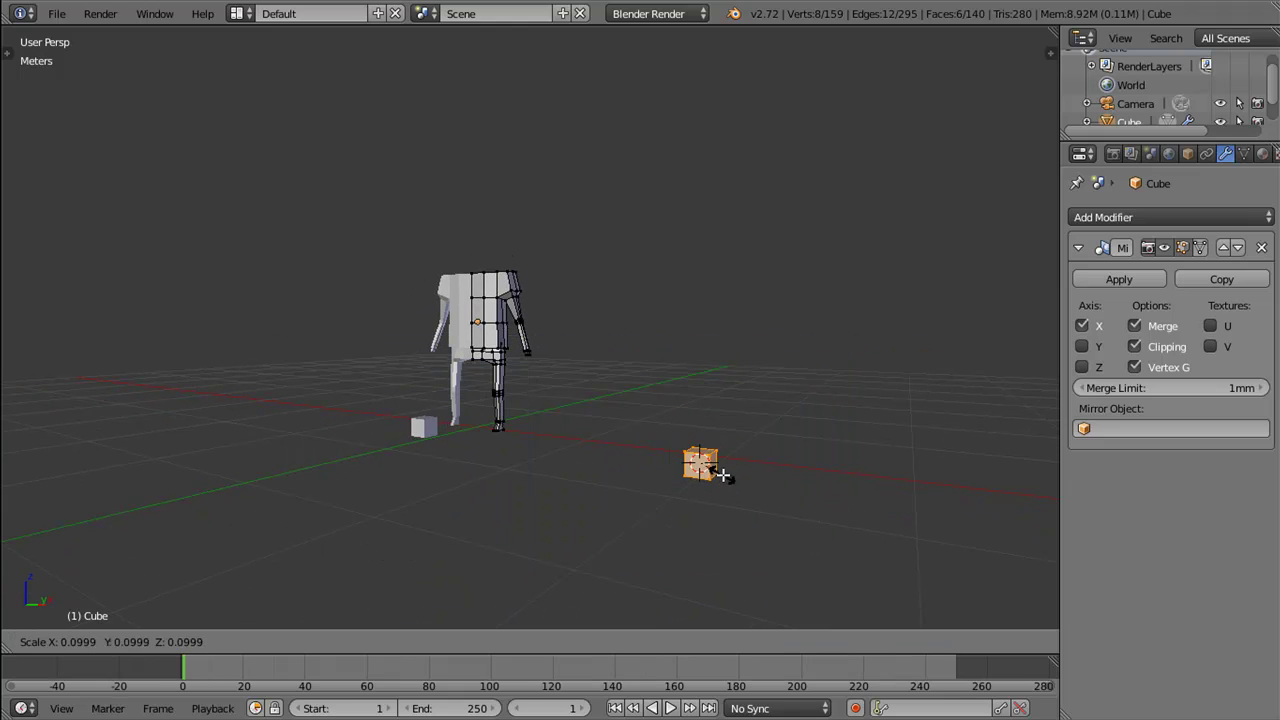
{"action": "left_click", "coordinate": [718, 472]}
Step: Move the small cube along X, Y and Z to sit under the forearm in Front view
{"action": "left_click_drag", "start_coordinate": [771, 482], "coordinate": [660, 449]}
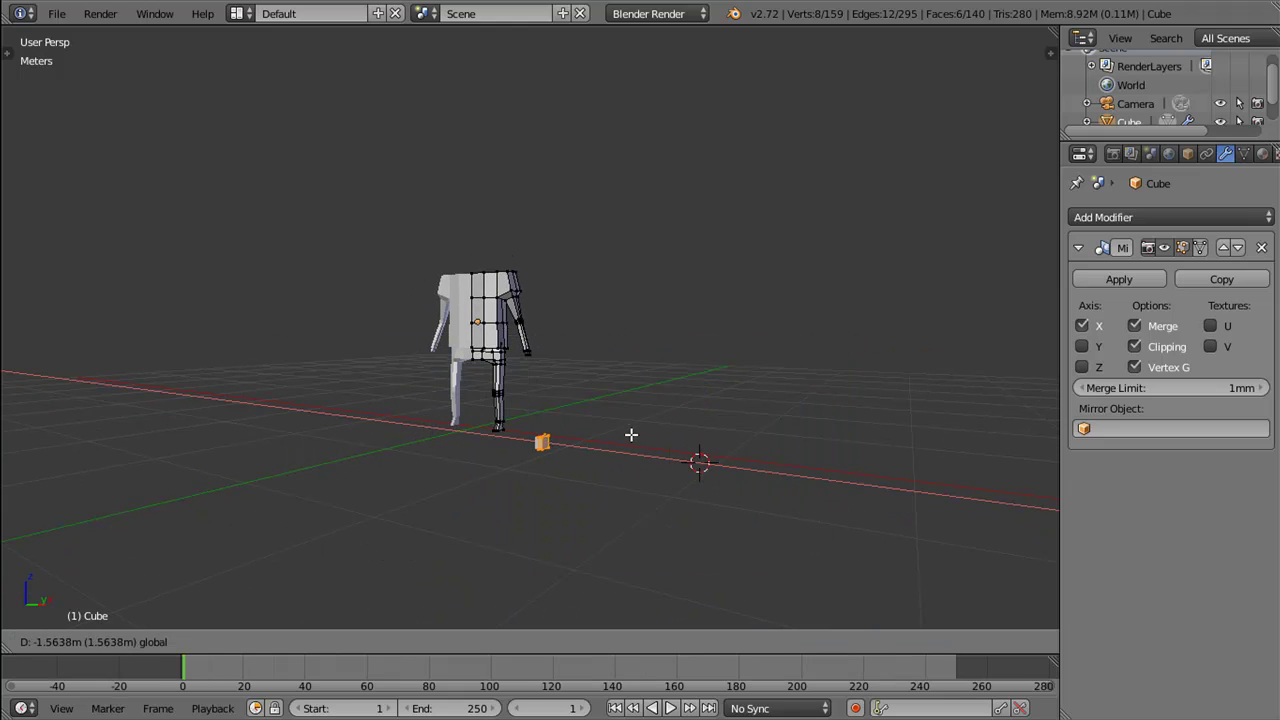
{"action": "left_click", "coordinate": [664, 453]}
{"action": "left_click_drag", "start_coordinate": [614, 471], "coordinate": [620, 470]}
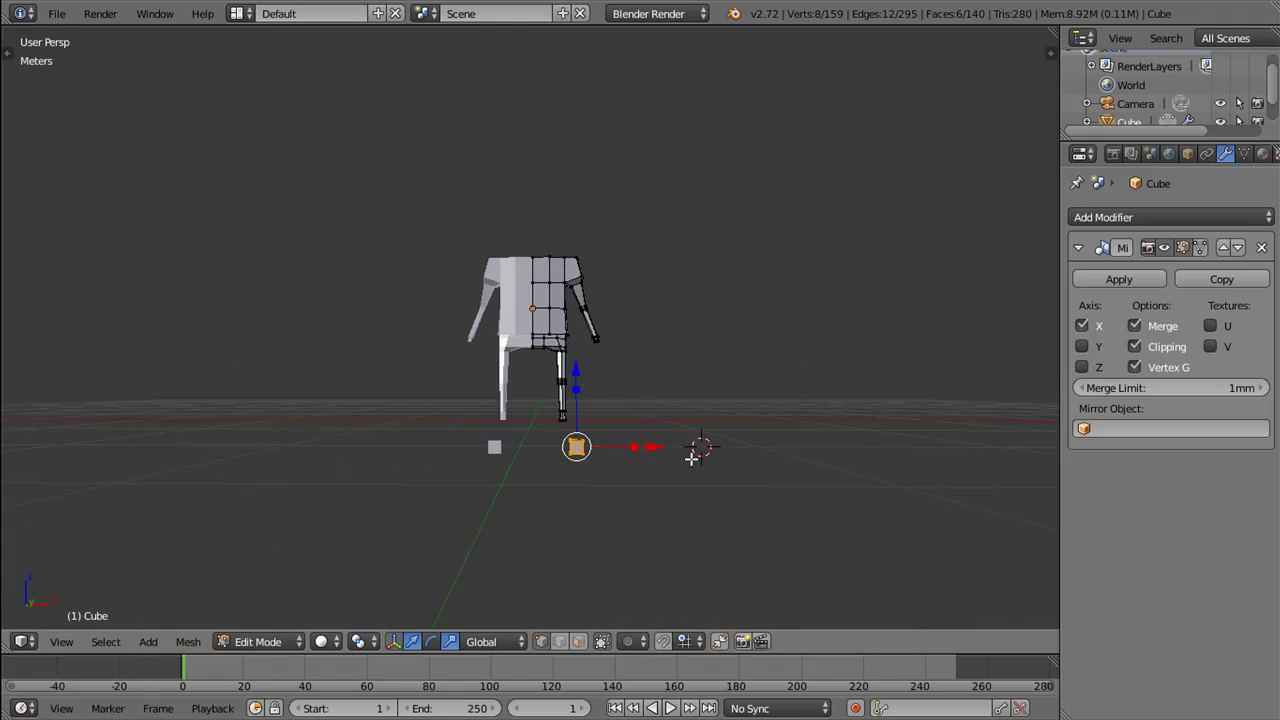
{"action": "left_click_drag", "start_coordinate": [634, 432], "coordinate": [549, 446]}
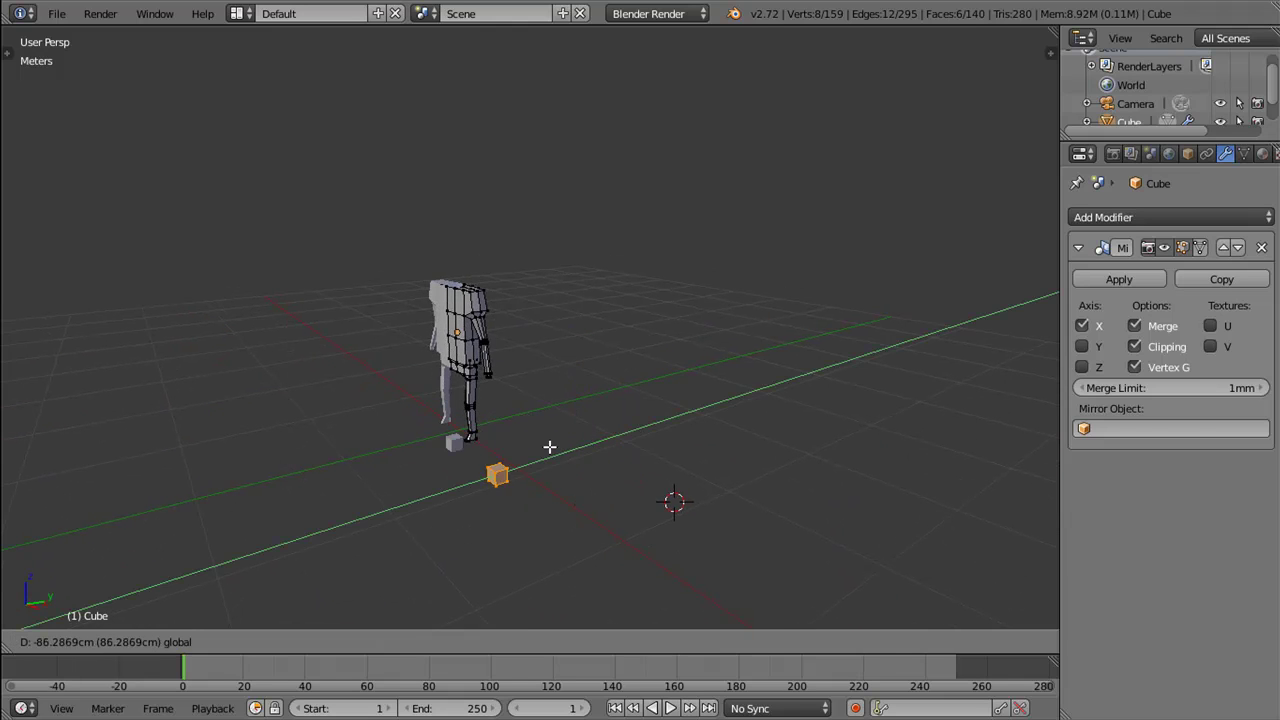
{"action": "left_click_drag", "start_coordinate": [549, 448], "coordinate": [634, 437]}
{"action": "key", "text": "KP_1"}
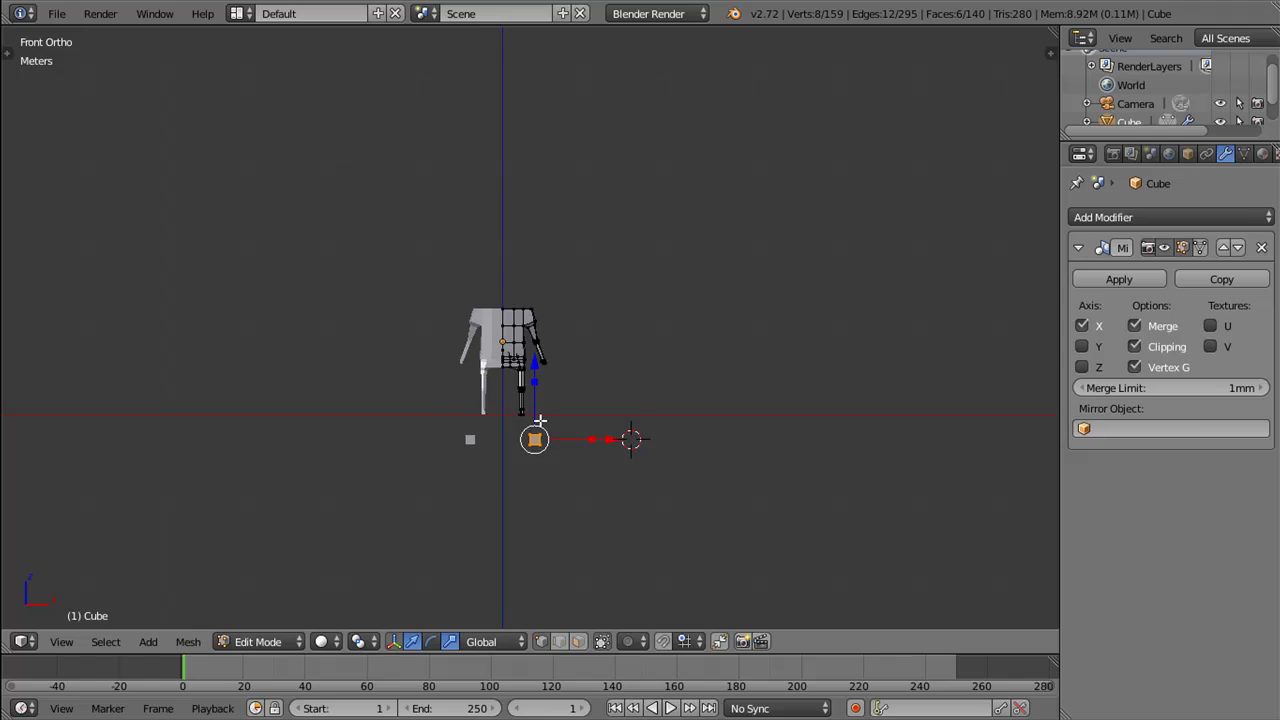
{"action": "scroll", "scroll_direction": "up", "scroll_amount": 3}
{"action": "left_click_drag", "start_coordinate": [546, 429], "coordinate": [640, 346]}
{"action": "left_click_drag", "start_coordinate": [563, 277], "coordinate": [566, 265]}
{"action": "scroll", "scroll_direction": "up", "scroll_amount": 3}
{"action": "scroll", "scroll_direction": "up", "scroll_amount": 3}
Step: Narrow the hand block along X to about 0.36 and raise it to meet the forearm
{"action": "left_click_drag", "start_coordinate": [646, 323], "coordinate": [627, 324]}
{"action": "key", "text": "s"}
{"action": "key", "text": "x"}
{"action": "left_click", "coordinate": [588, 322]}
{"action": "left_click_drag", "start_coordinate": [569, 249], "coordinate": [568, 246]}
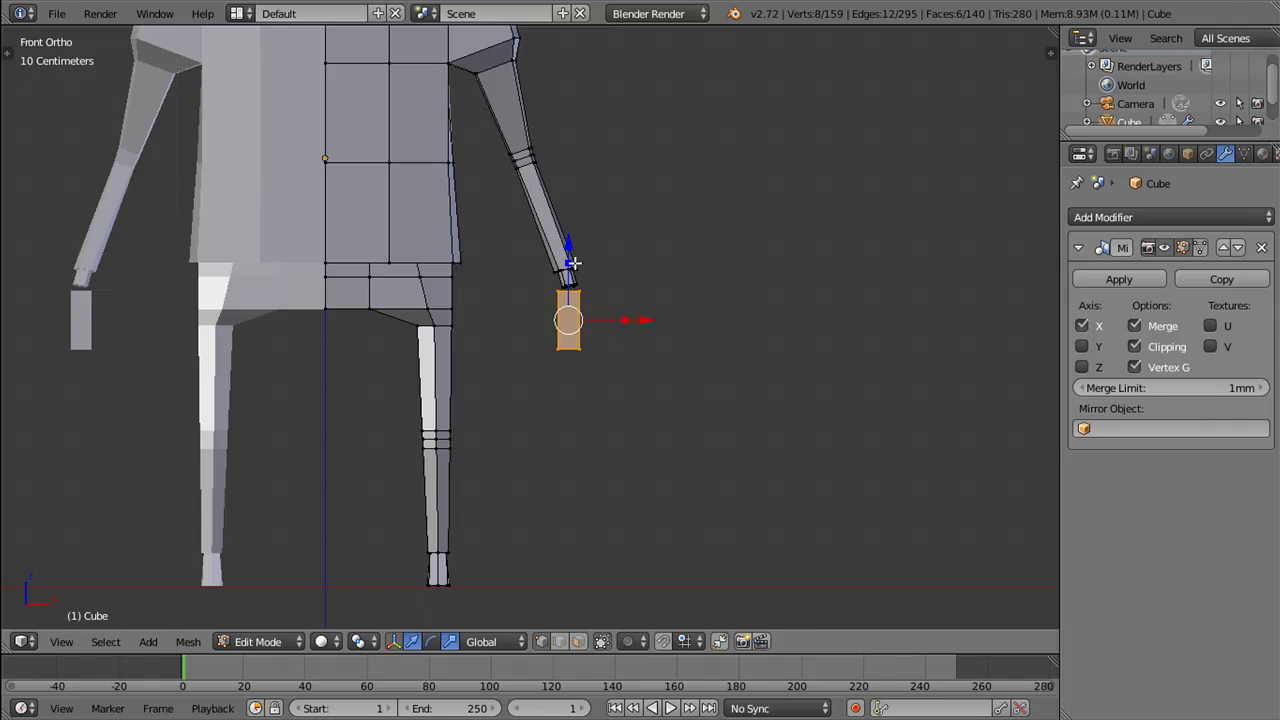
Step: Shrink the hand block, lower it, and shift it along X and Y to fit the arm's end
{"action": "key", "text": "s"}
{"action": "left_click", "coordinate": [568, 262]}
{"action": "key", "text": "g"}
{"action": "key", "text": "z"}
{"action": "left_click", "coordinate": [568, 257]}
{"action": "left_click", "coordinate": [649, 328]}
{"action": "left_click_drag", "start_coordinate": [654, 329], "coordinate": [646, 363]}
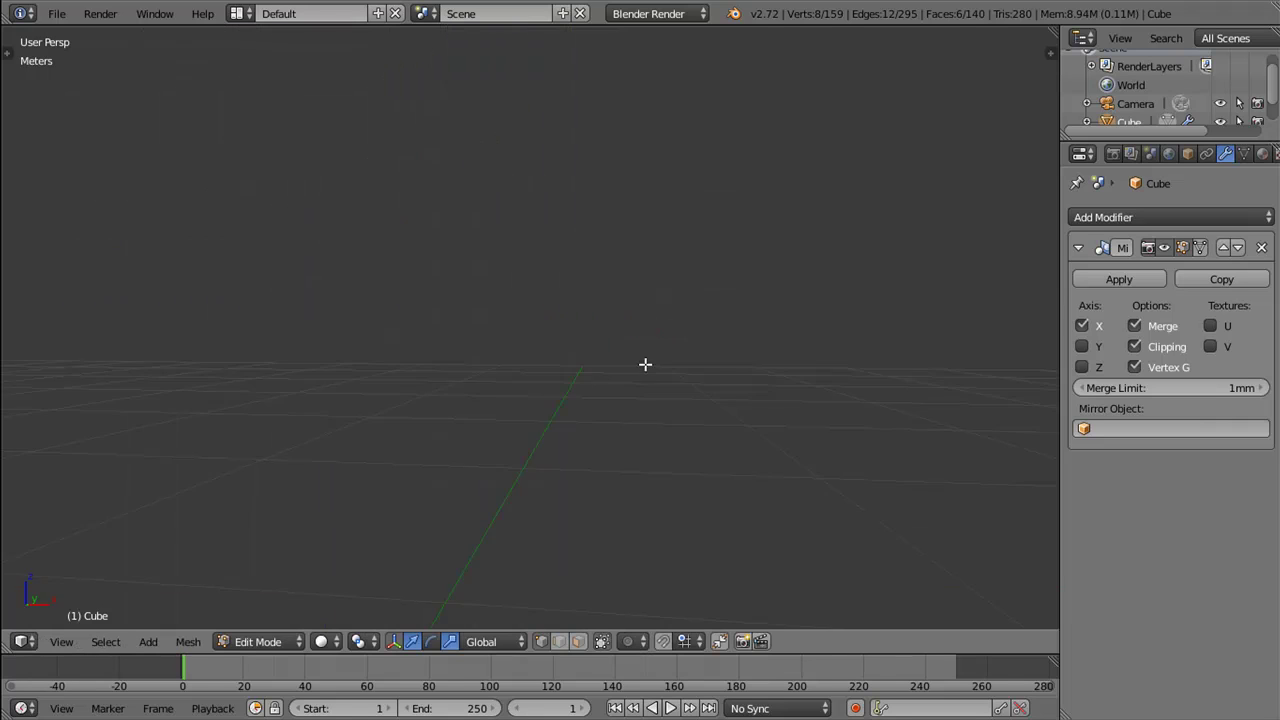
{"action": "key", "text": "KP_3"}
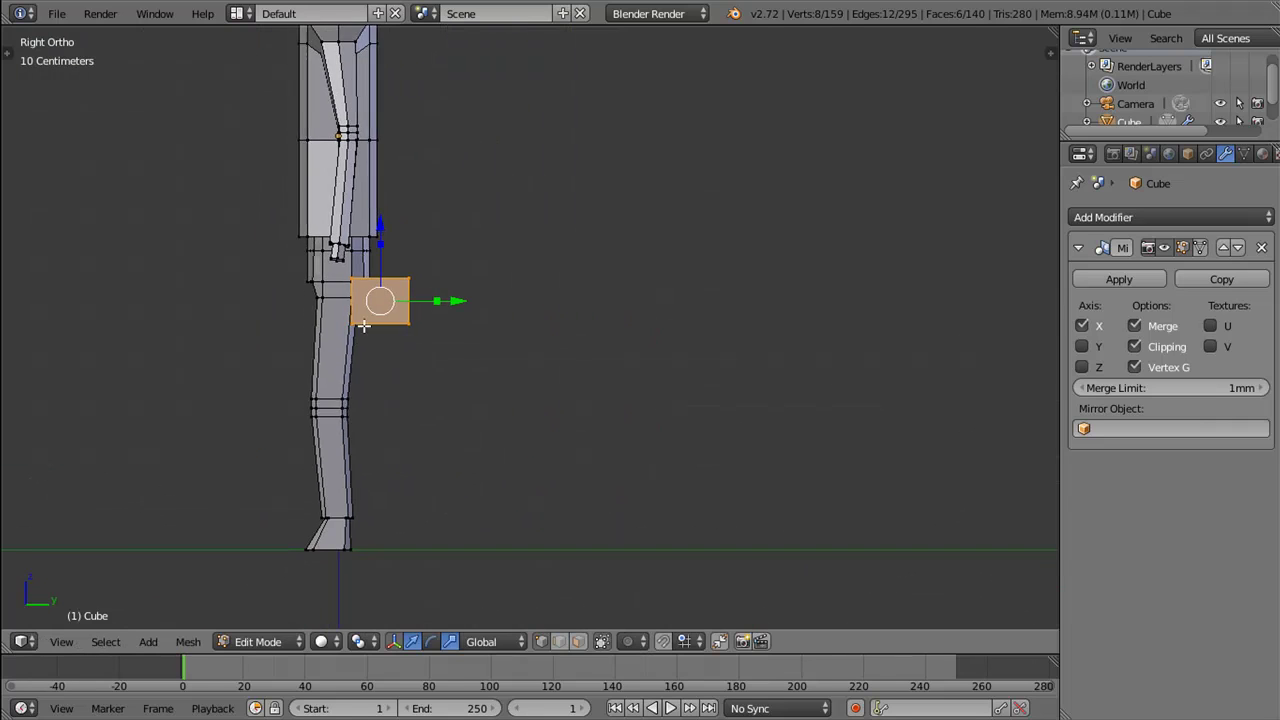
{"action": "left_click_drag", "start_coordinate": [459, 303], "coordinate": [429, 291]}
{"action": "left_click", "coordinate": [425, 300]}
{"action": "scroll", "scroll_direction": "up", "scroll_amount": 3}
{"action": "left_click_drag", "start_coordinate": [400, 294], "coordinate": [343, 287]}
Step: Narrow the hand face along Y, shorten it along Z, and raise it slightly
{"action": "key", "text": "s"}
{"action": "key", "text": "y"}
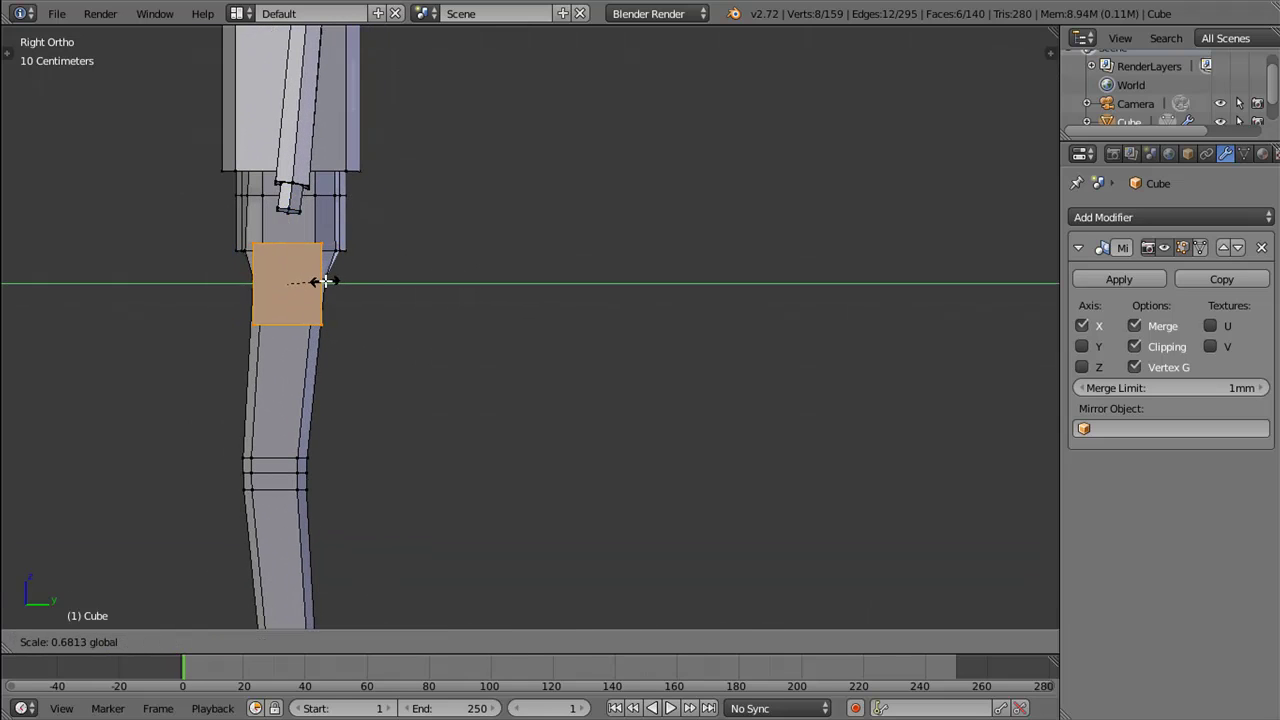
{"action": "left_click", "coordinate": [329, 278]}
{"action": "key", "text": "s"}
{"action": "key", "text": "z"}
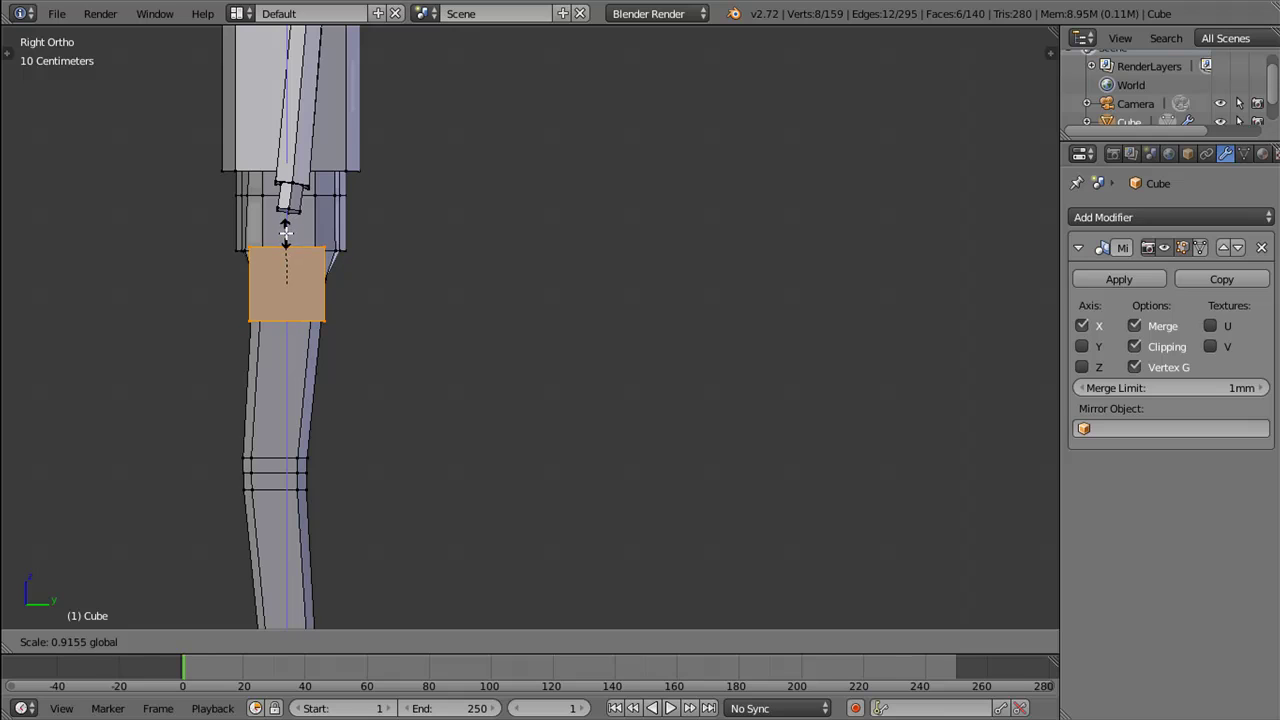
{"action": "left_click", "coordinate": [287, 211]}
{"action": "key", "text": "g"}
{"action": "key", "text": "z"}
{"action": "left_click", "coordinate": [287, 197]}
Step: Narrow the hand face a bit more along Y and nudge it back along Y
{"action": "key", "text": "s"}
{"action": "key", "text": "y"}
{"action": "left_click", "coordinate": [355, 267]}
{"action": "key", "text": "g"}
{"action": "key", "text": "y"}
{"action": "left_click", "coordinate": [354, 272]}
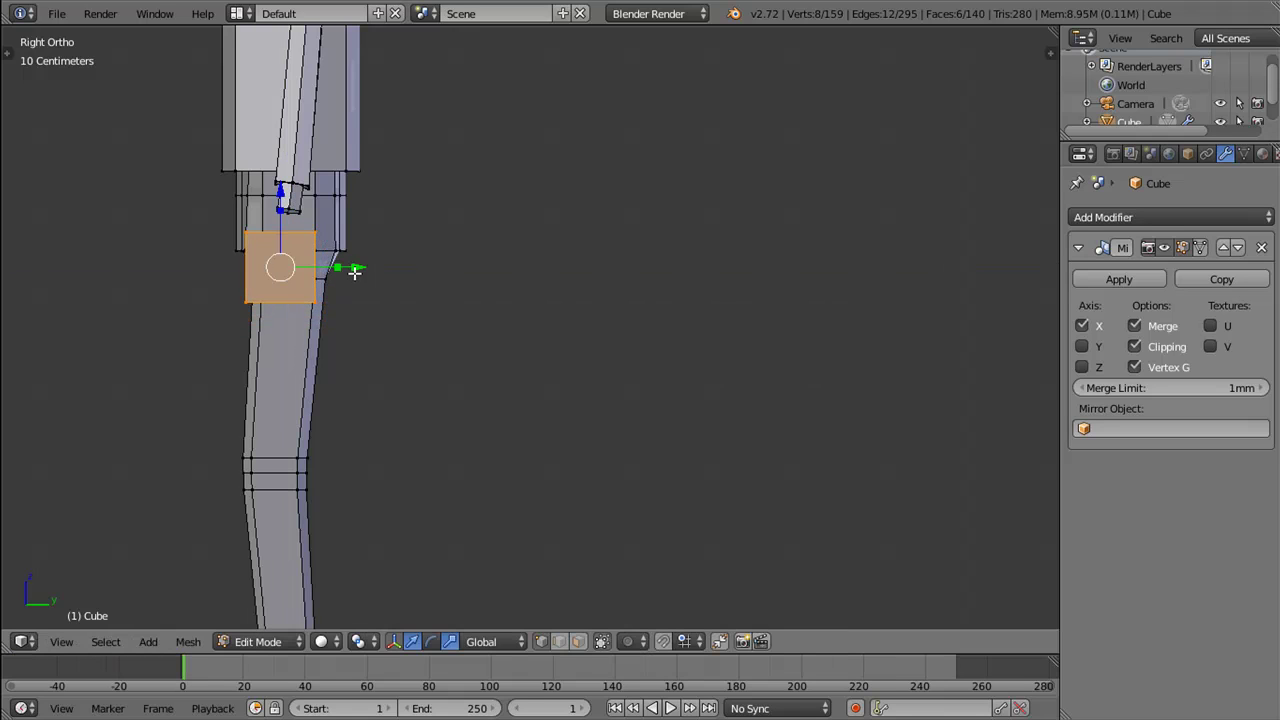
Step: Add a slid edge loop across the hand block
{"action": "key", "text": "ctrl+r"}
{"action": "left_click", "coordinate": [268, 290]}
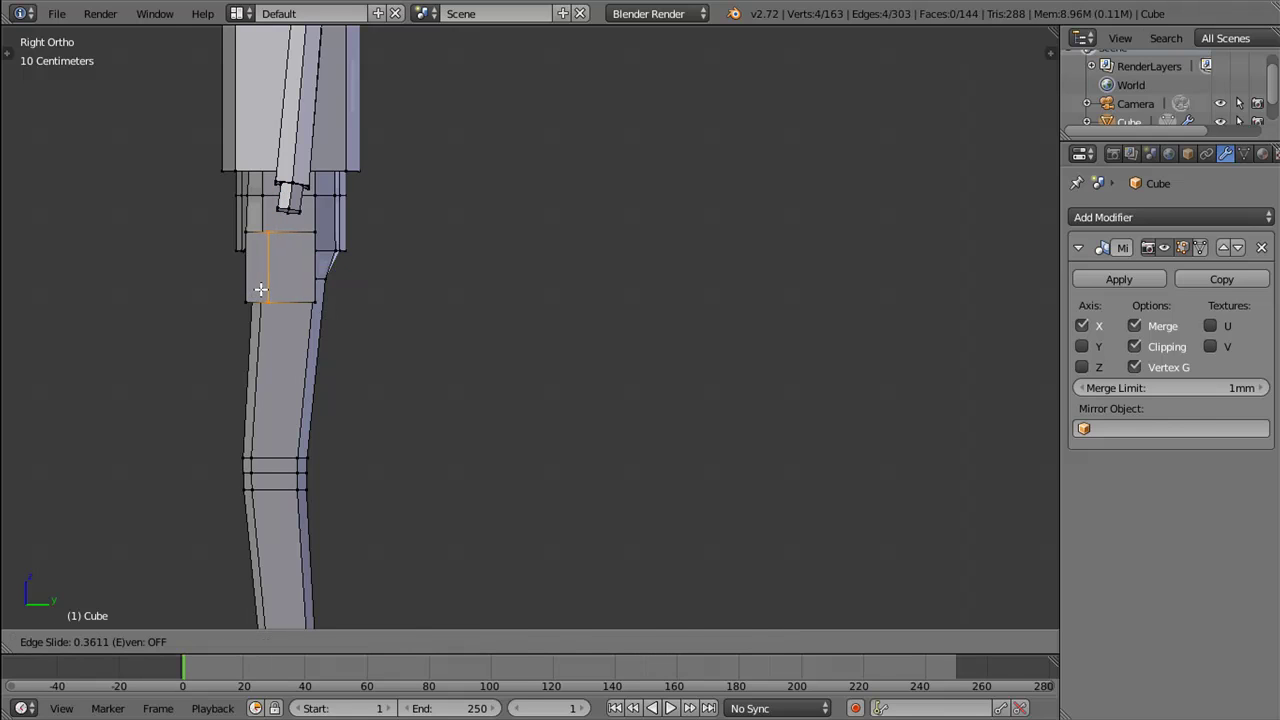
{"action": "left_click", "coordinate": [260, 289]}
{"action": "scroll", "scroll_direction": "up", "scroll_amount": 3}
{"action": "left_click_drag", "start_coordinate": [400, 346], "coordinate": [574, 294]}
{"action": "left_click_drag", "start_coordinate": [486, 303], "coordinate": [512, 313]}
{"action": "scroll", "scroll_direction": "down", "scroll_amount": 3}
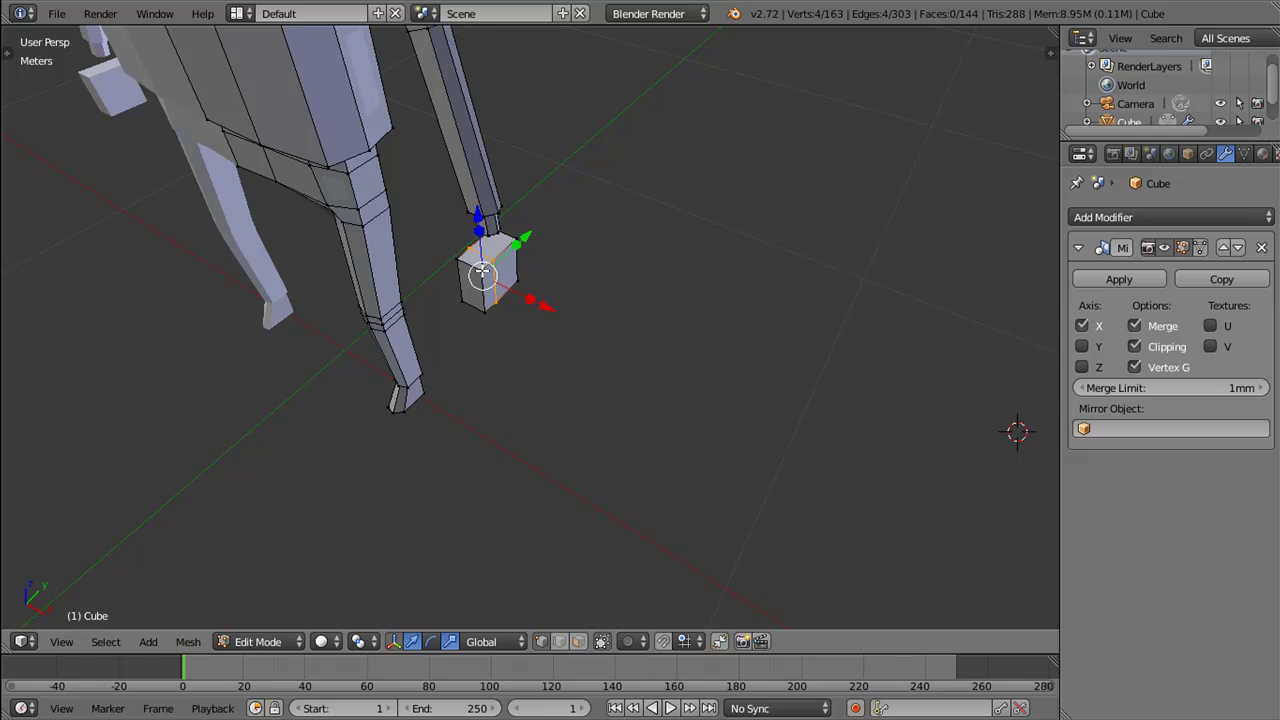
Step: Select the whole hand cube, scale it thinner along X and nudge it along Y
{"action": "key", "text": "ctrl+l"}
{"action": "key", "text": "s"}
{"action": "key", "text": "x"}
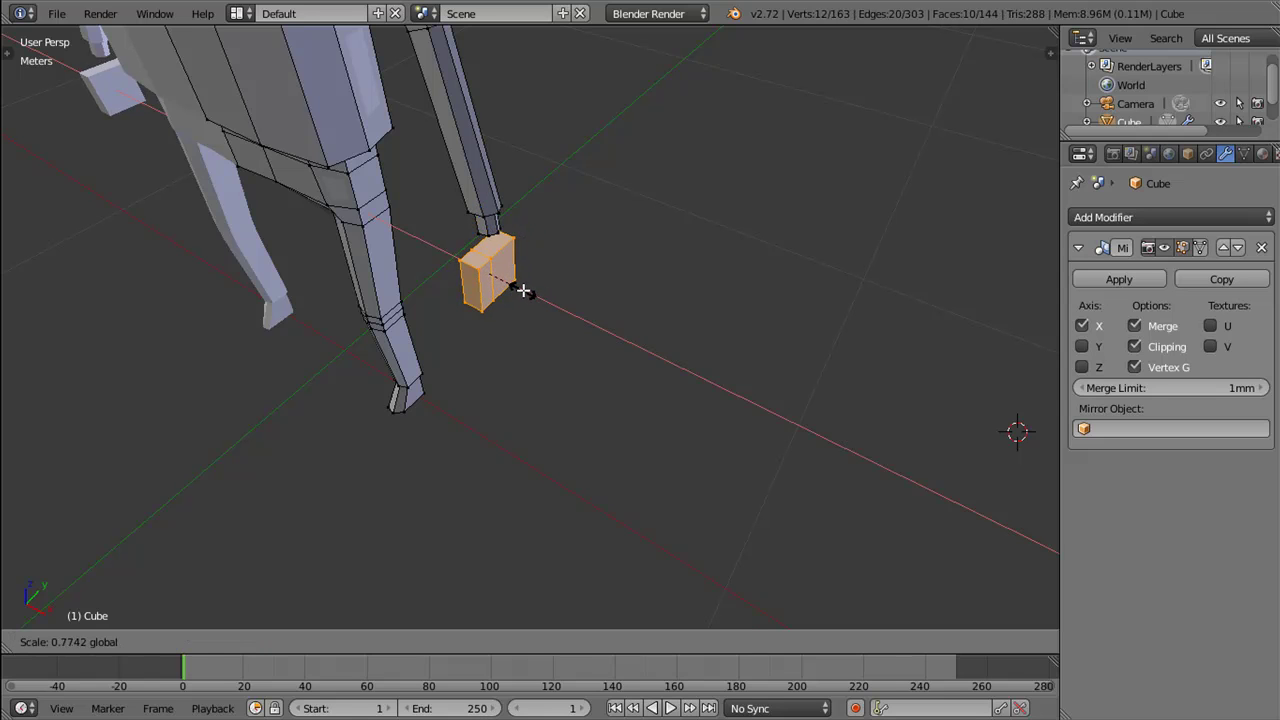
{"action": "left_click", "coordinate": [523, 290]}
{"action": "left_click_drag", "start_coordinate": [523, 290], "coordinate": [429, 268]}
{"action": "left_click_drag", "start_coordinate": [548, 283], "coordinate": [560, 274]}
{"action": "left_click_drag", "start_coordinate": [560, 274], "coordinate": [455, 308]}
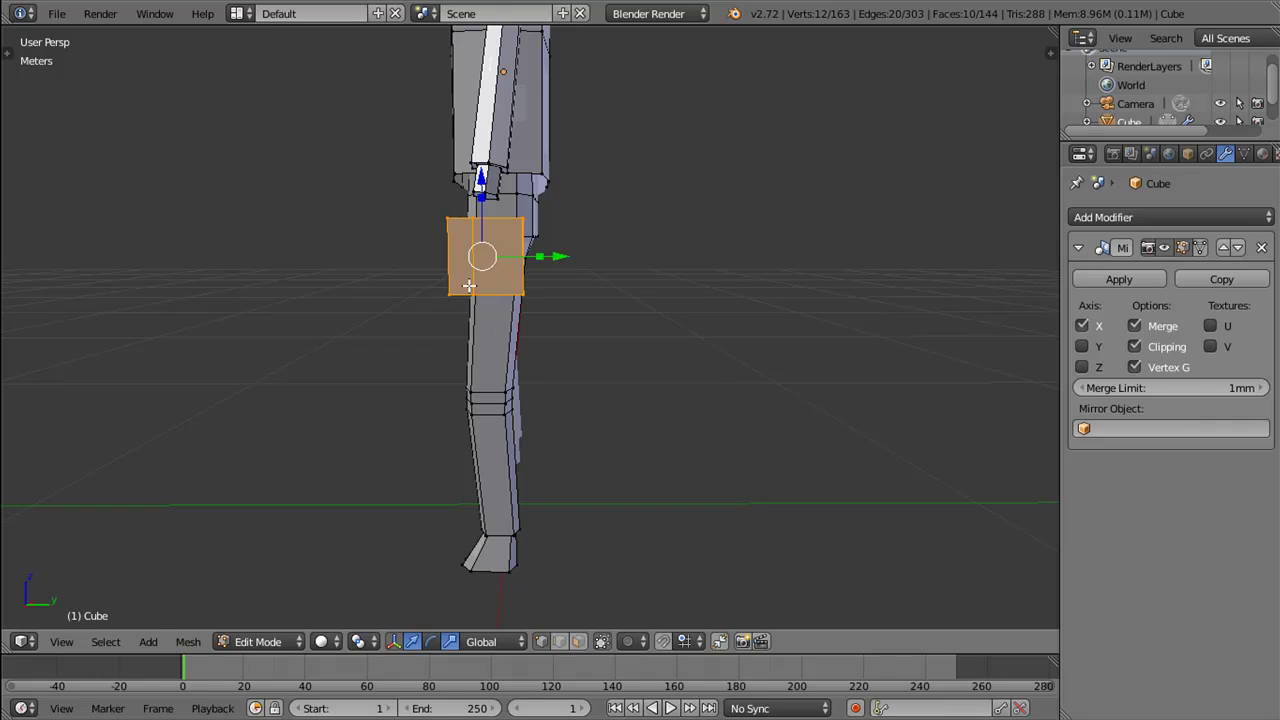
{"action": "left_click_drag", "start_coordinate": [503, 336], "coordinate": [493, 293]}
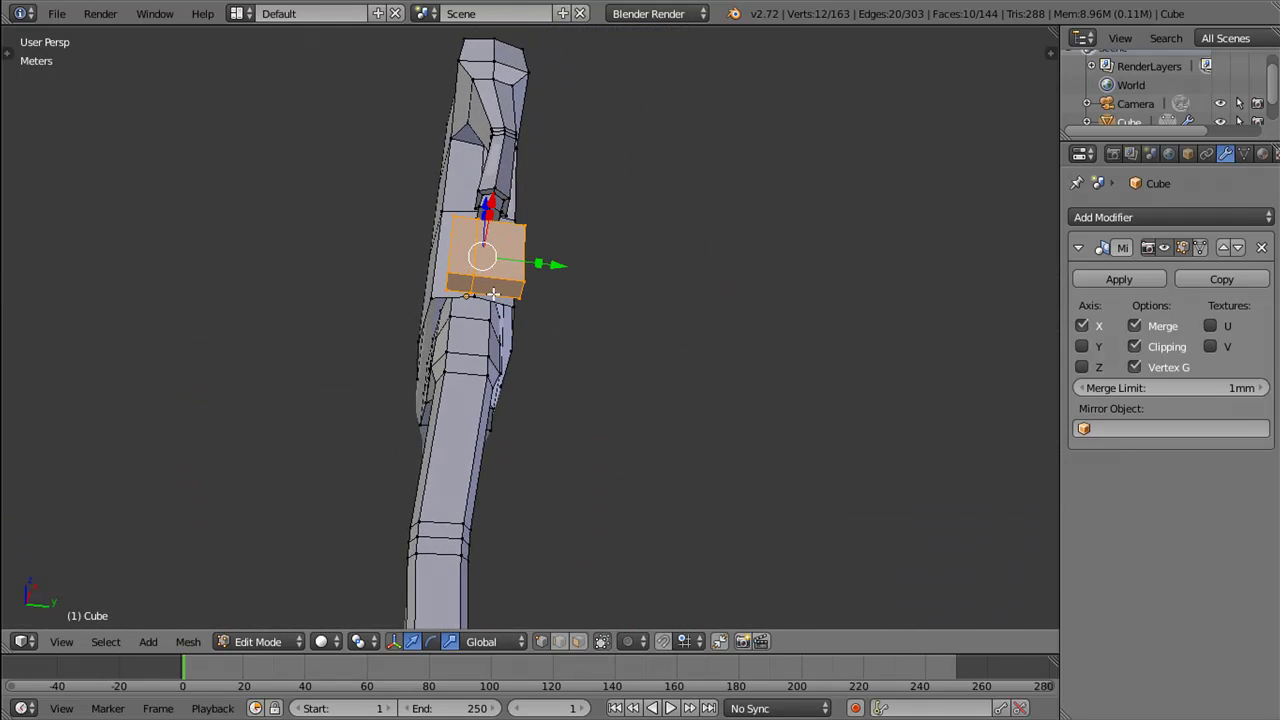
{"action": "key", "text": "ctrl+Tab"}
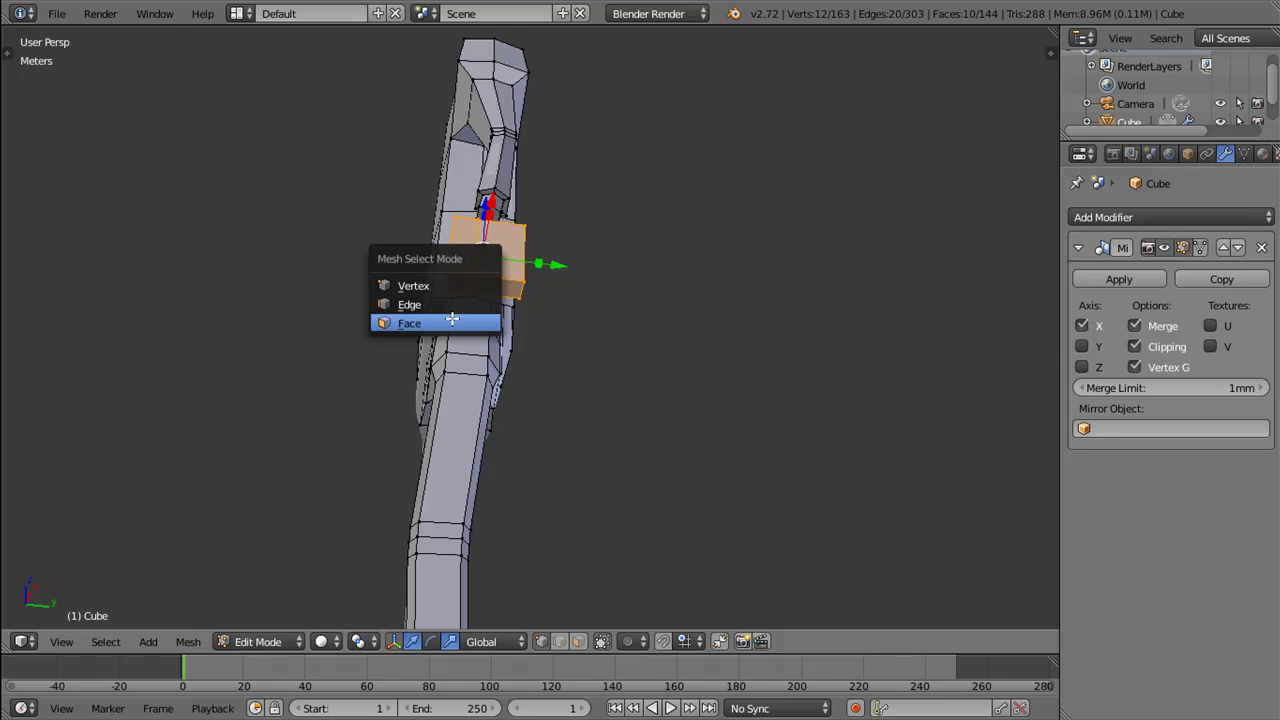
Step: In face select mode, extrude the hand's bottom face and shrink it slightly
{"action": "left_click", "coordinate": [451, 323]}
{"action": "left_click_drag", "start_coordinate": [493, 293], "coordinate": [493, 235]}
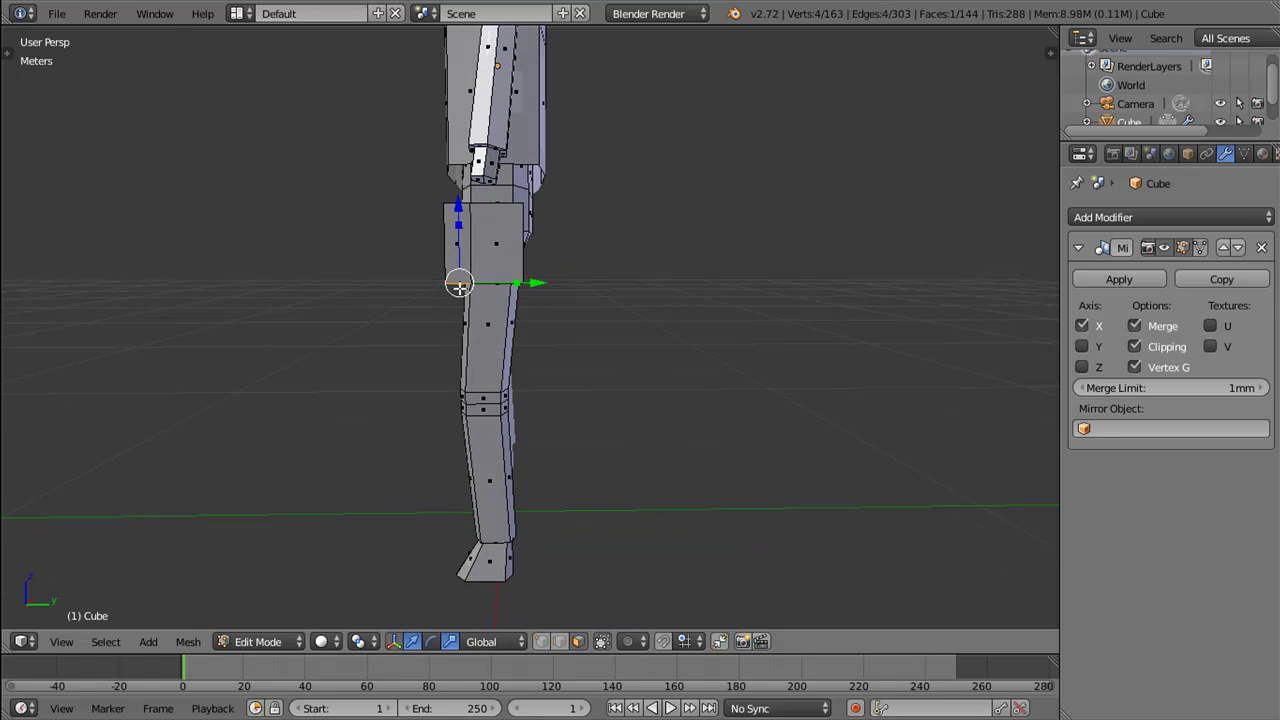
{"action": "key", "text": "e"}
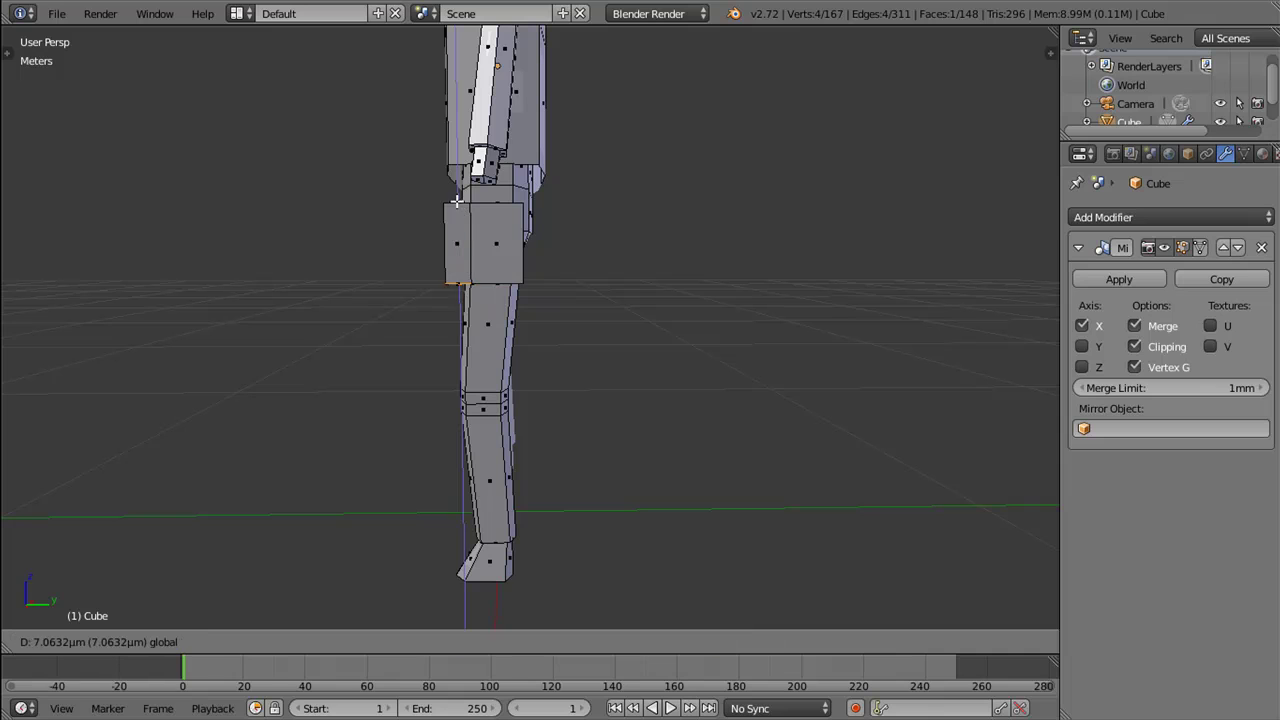
{"action": "left_click", "coordinate": [451, 263]}
{"action": "key", "text": "s"}
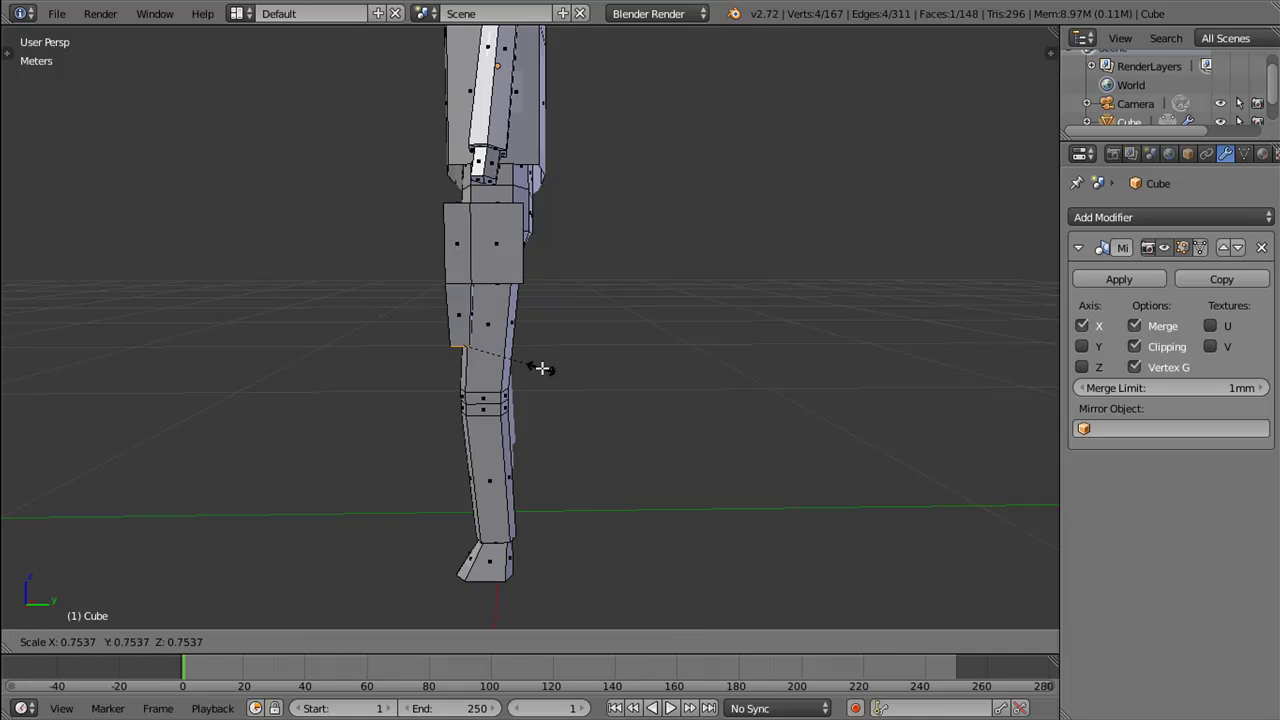
{"action": "left_click", "coordinate": [507, 352]}
{"action": "left_click_drag", "start_coordinate": [507, 352], "coordinate": [530, 300]}
Step: Extrude the hand's lower faces again and move the new face downward
{"action": "right_click", "coordinate": [509, 281]}
{"action": "right_click", "coordinate": [506, 287]}
{"action": "key", "text": "e"}
{"action": "right_click", "coordinate": [526, 293]}
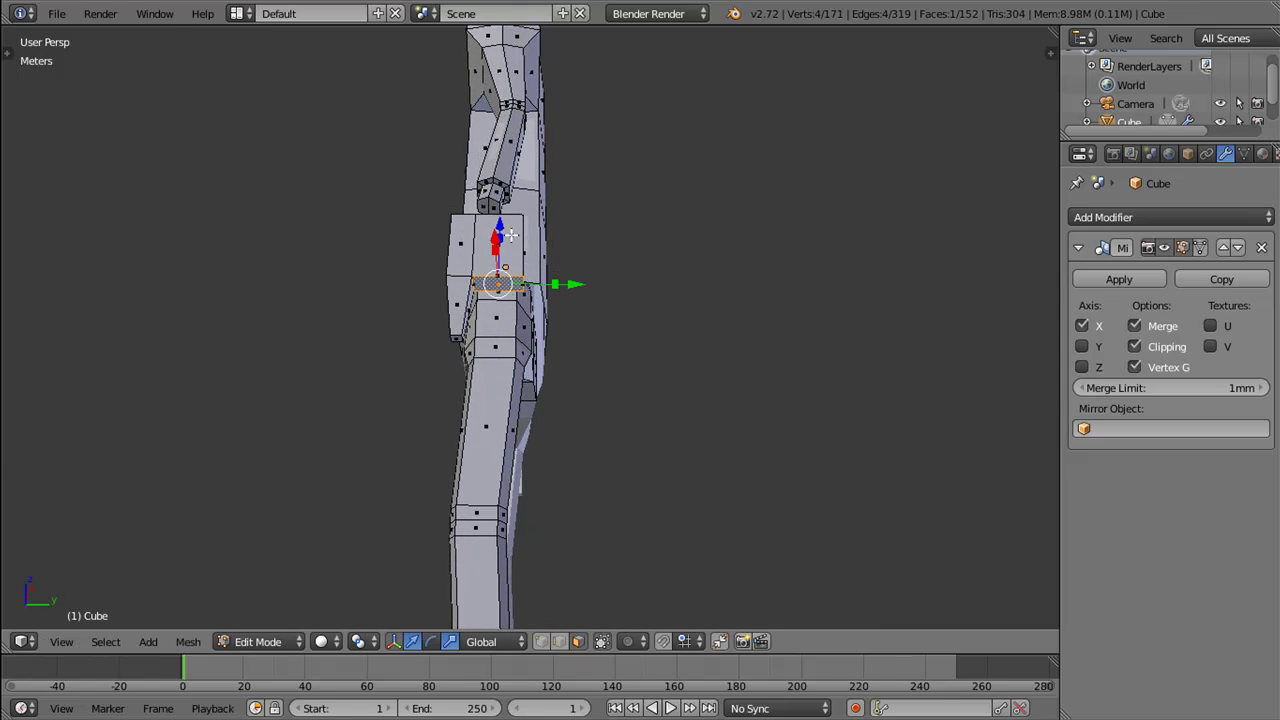
{"action": "left_click_drag", "start_coordinate": [510, 234], "coordinate": [490, 259]}
{"action": "key", "text": "g"}
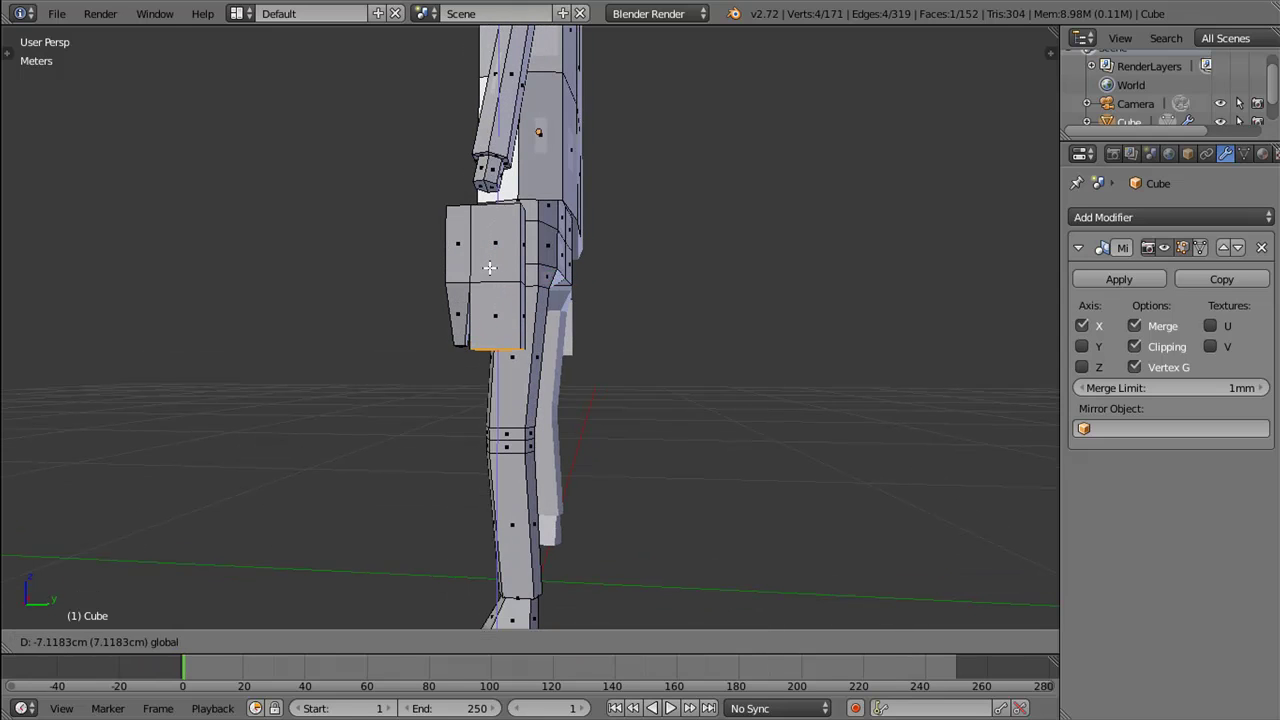
{"action": "left_click", "coordinate": [489, 271]}
{"action": "left_click_drag", "start_coordinate": [536, 367], "coordinate": [437, 343]}
Step: Taper the new face by scaling it down and then narrower along X
{"action": "key", "text": "s"}
{"action": "left_click", "coordinate": [549, 349]}
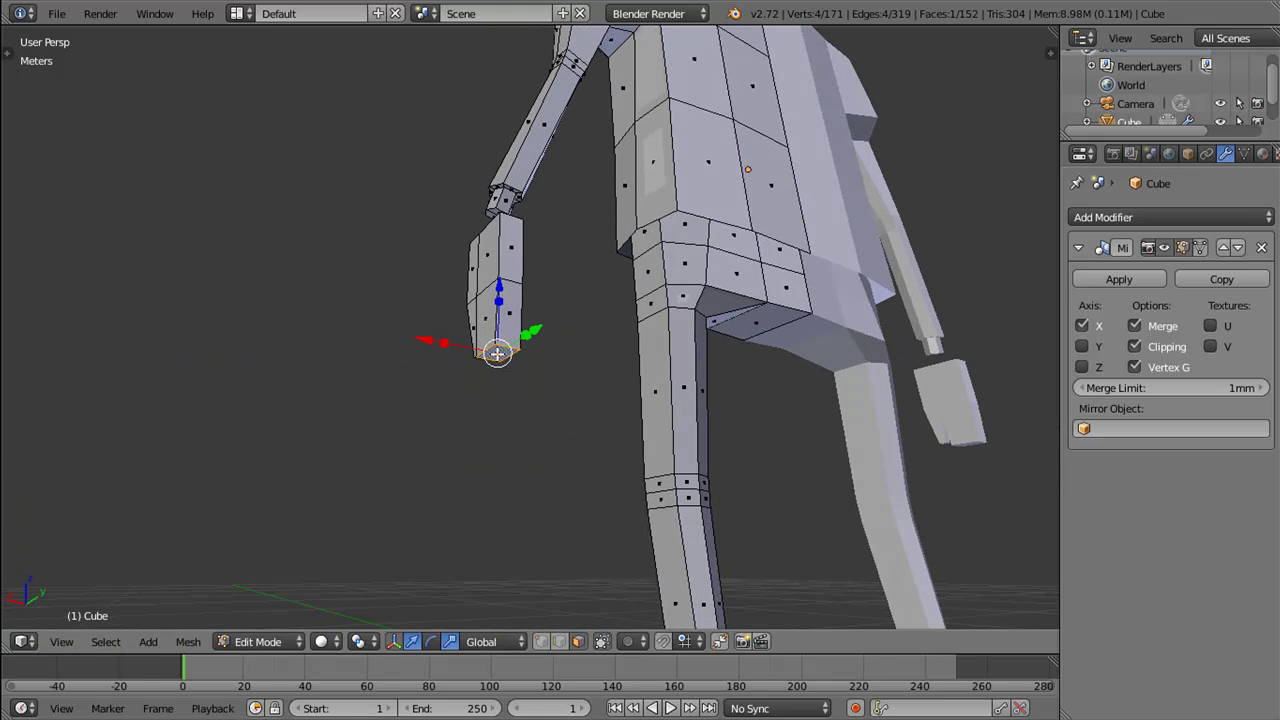
{"action": "key", "text": "s"}
{"action": "key", "text": "x"}
{"action": "left_click", "coordinate": [469, 351]}
{"action": "left_click_drag", "start_coordinate": [500, 343], "coordinate": [606, 339]}
{"action": "key", "text": "ctrl+Tab"}
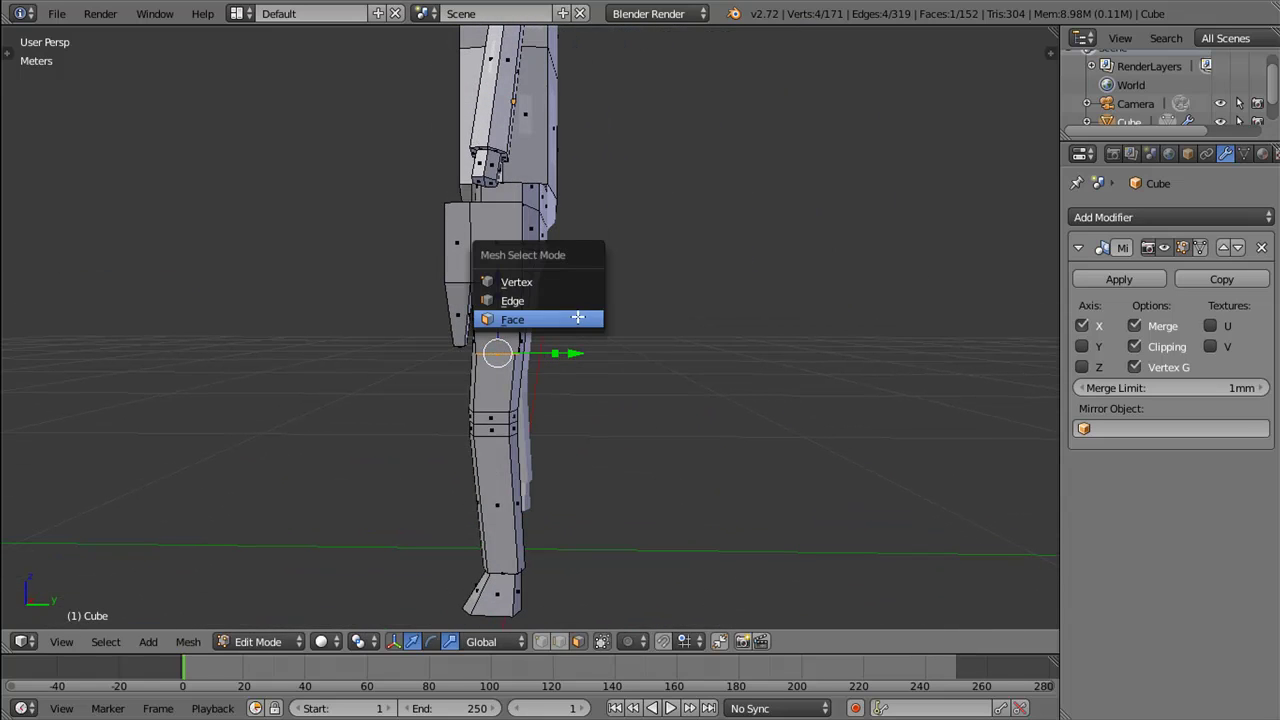
{"action": "left_click", "coordinate": [563, 283]}
{"action": "left_click_drag", "start_coordinate": [563, 283], "coordinate": [527, 353]}
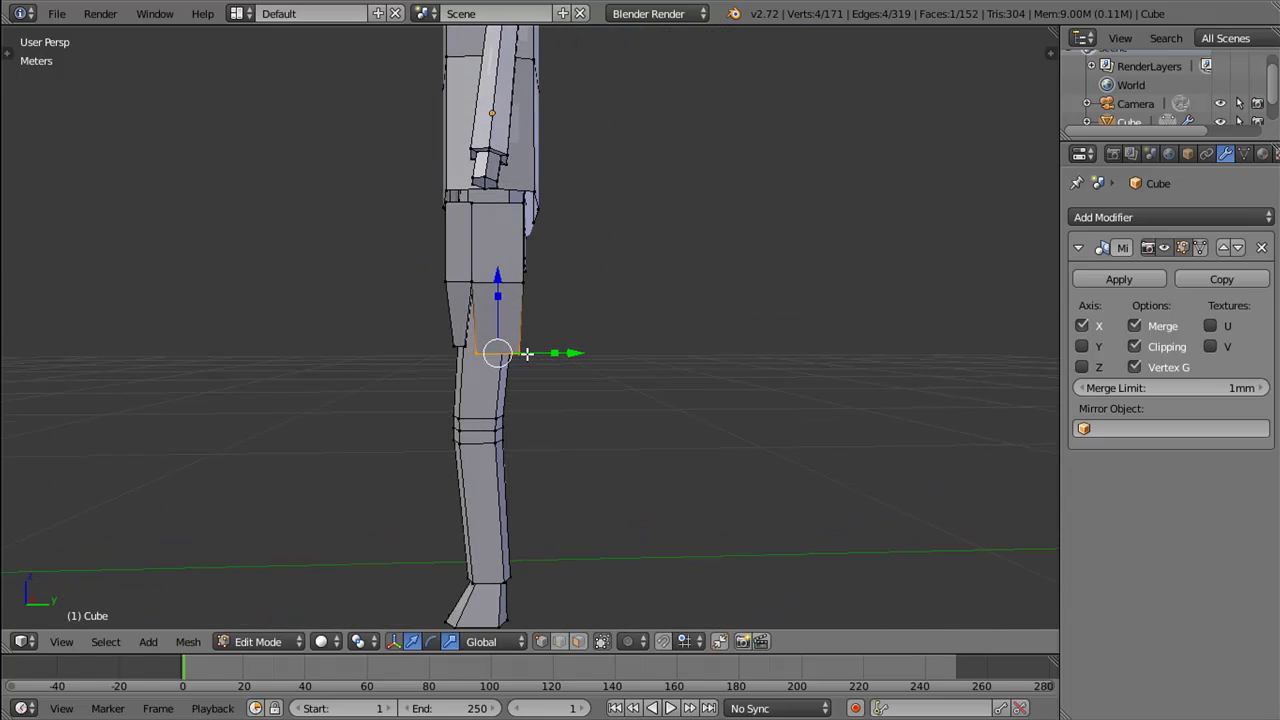
Step: Cut four horizontal edge loops across the hand and its lower section
{"action": "key", "text": "ctrl+r"}
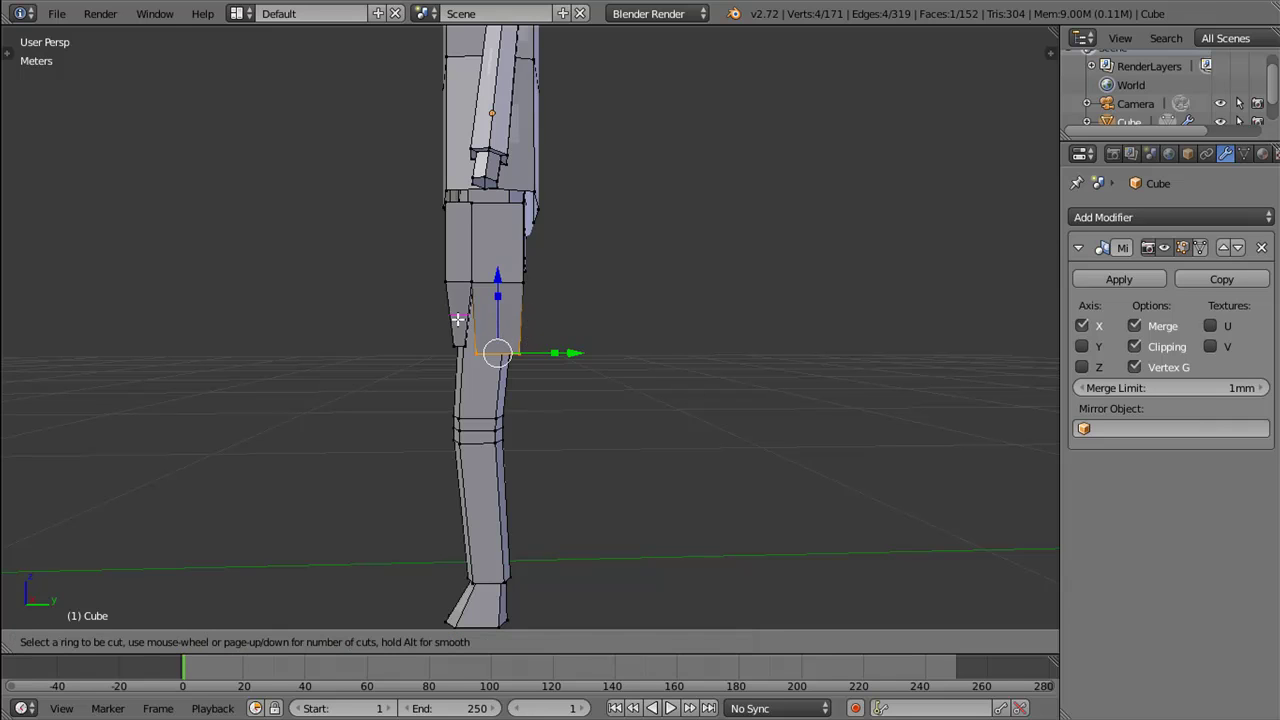
{"action": "left_click", "coordinate": [457, 316]}
{"action": "right_click", "coordinate": [457, 316]}
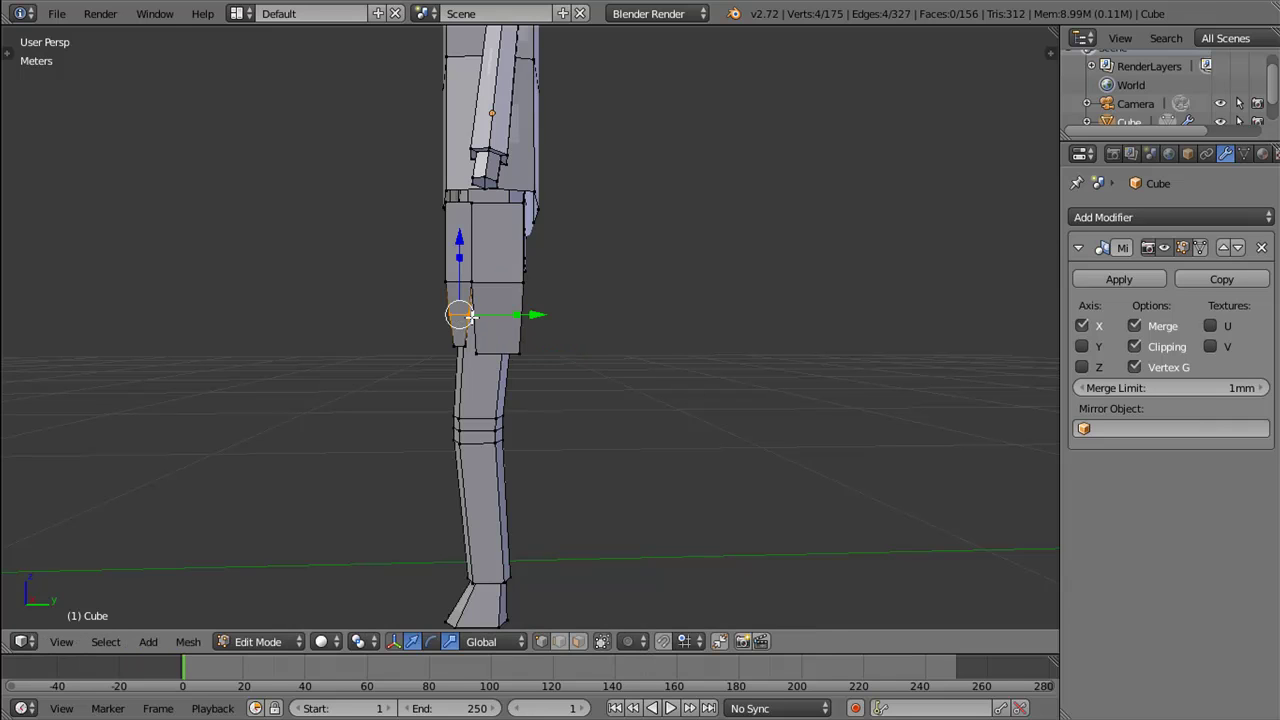
{"action": "scroll", "scroll_direction": "up", "scroll_amount": 3}
{"action": "scroll", "scroll_direction": "down", "scroll_amount": 3}
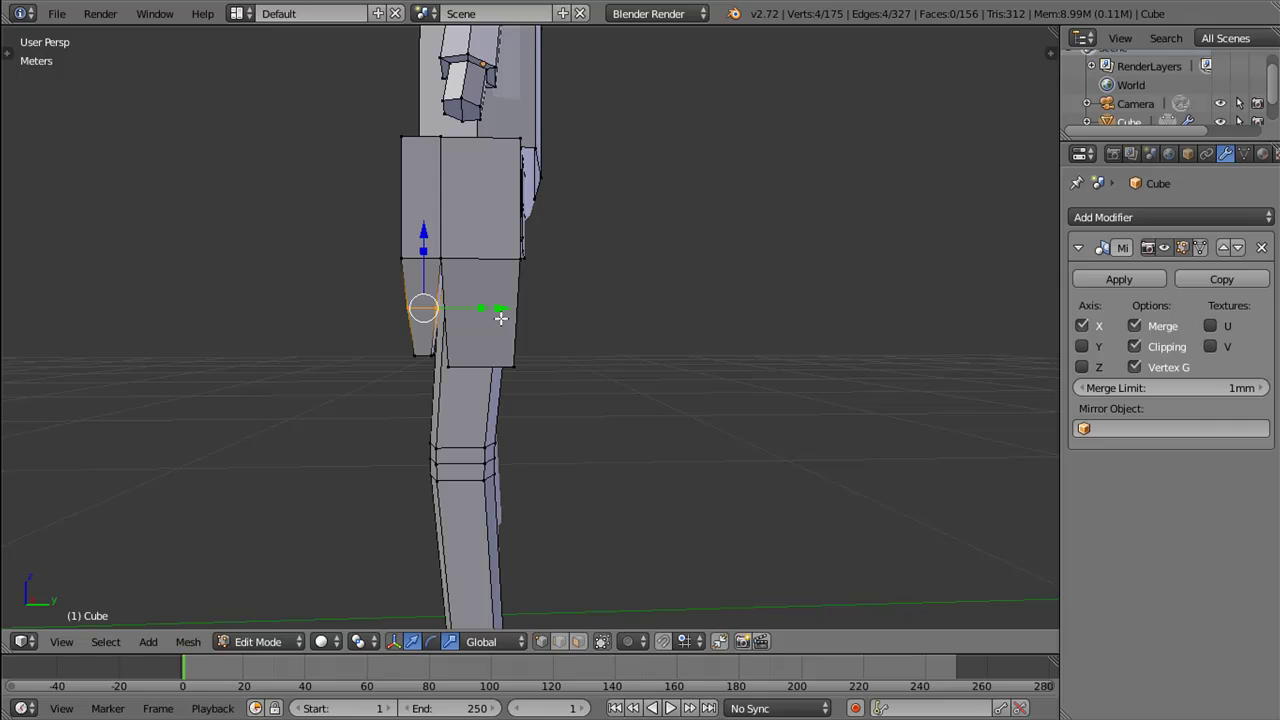
{"action": "key", "text": "ctrl+r"}
{"action": "left_click", "coordinate": [507, 311]}
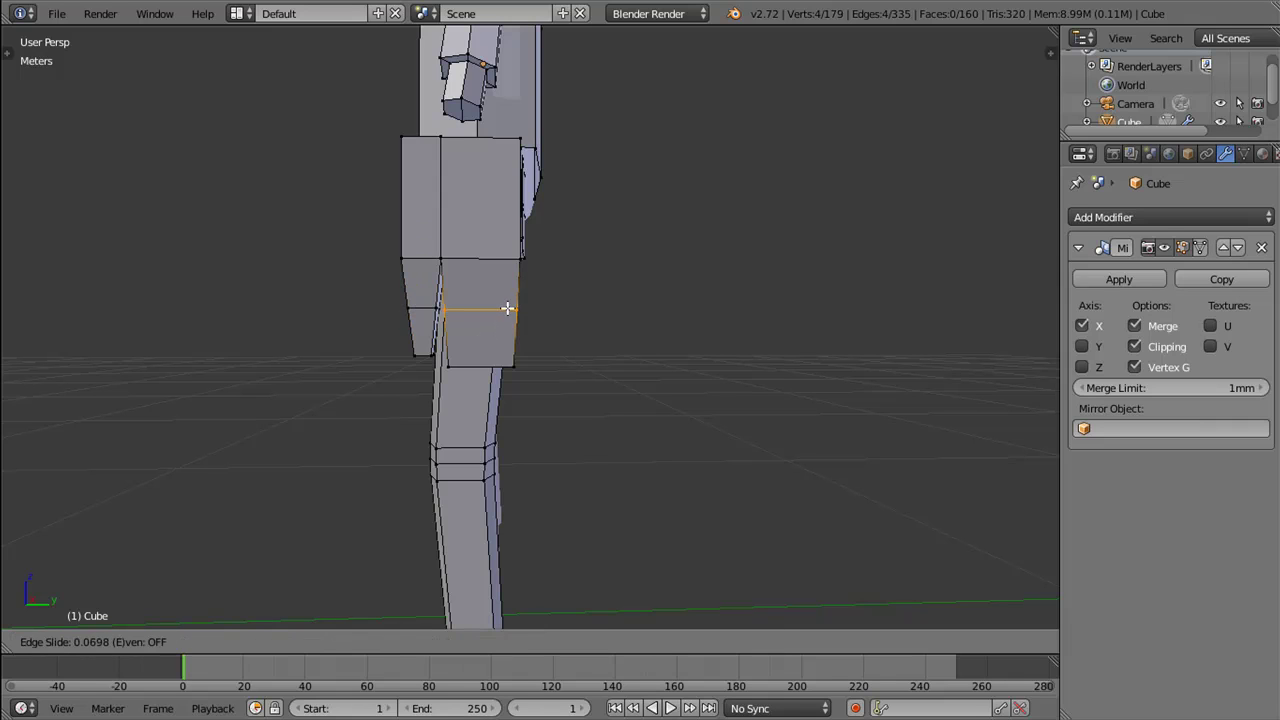
{"action": "right_click", "coordinate": [507, 311]}
{"action": "key", "text": "ctrl+r"}
{"action": "left_click", "coordinate": [510, 308]}
{"action": "left_click", "coordinate": [511, 320]}
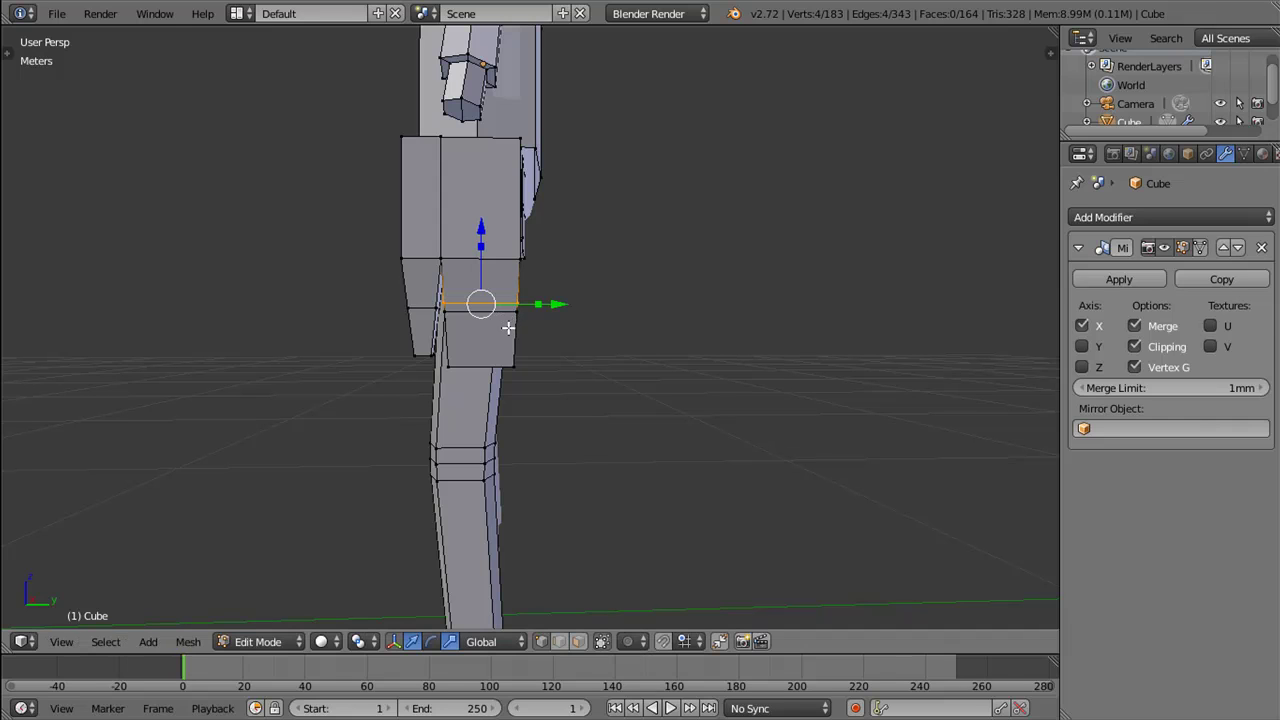
{"action": "key", "text": "ctrl+r"}
{"action": "left_click", "coordinate": [504, 340]}
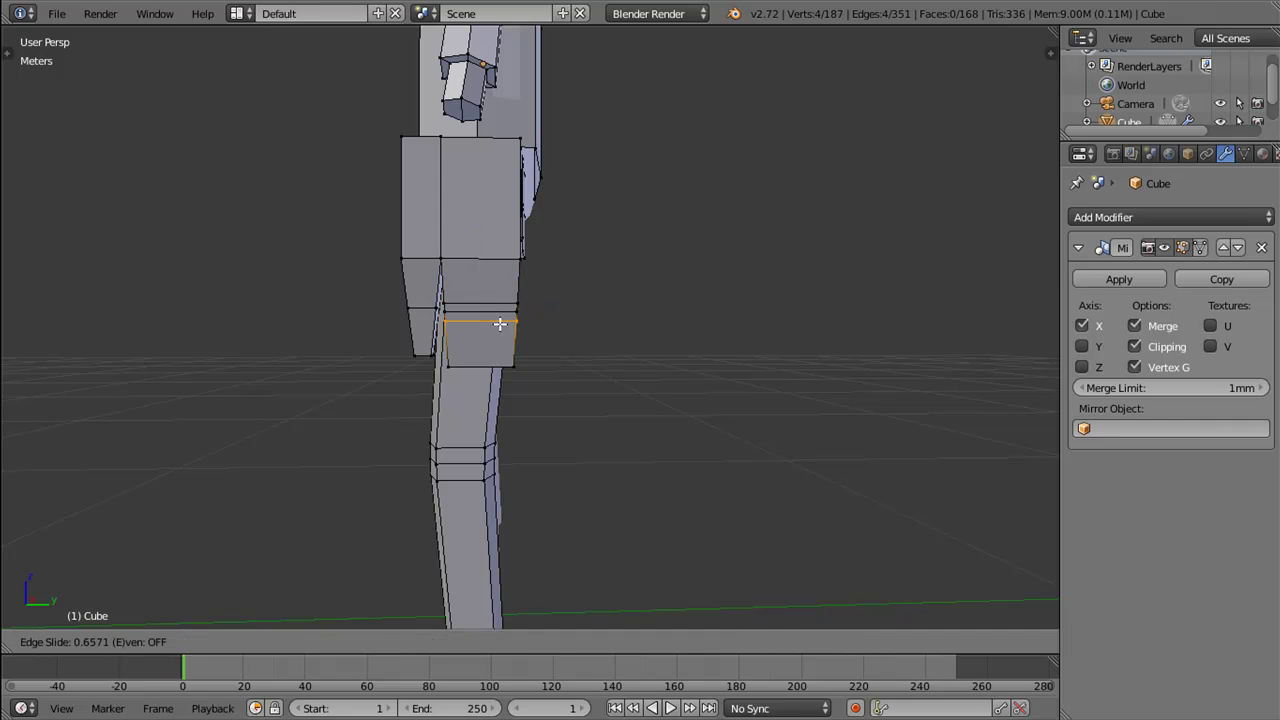
{"action": "left_click", "coordinate": [500, 324]}
Step: Add two more edge loops across the left piece of the hand
{"action": "key", "text": "ctrl+r"}
{"action": "left_click", "coordinate": [422, 296]}
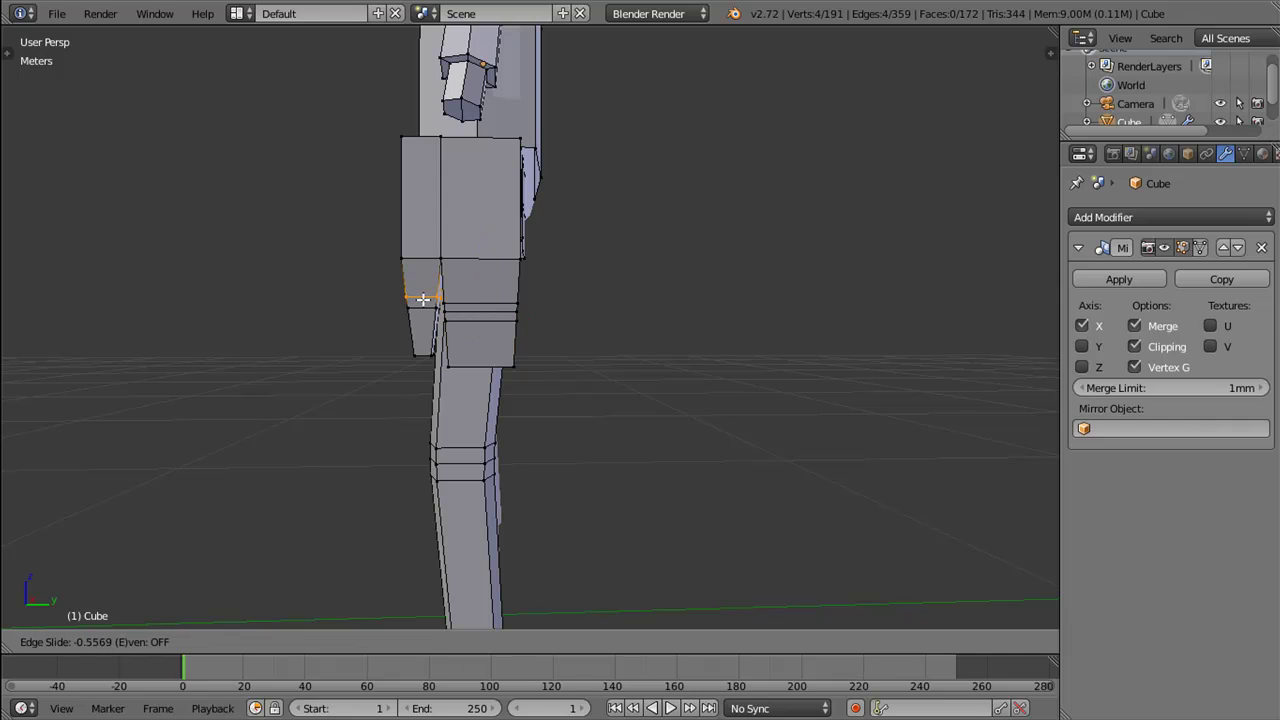
{"action": "left_click", "coordinate": [426, 305]}
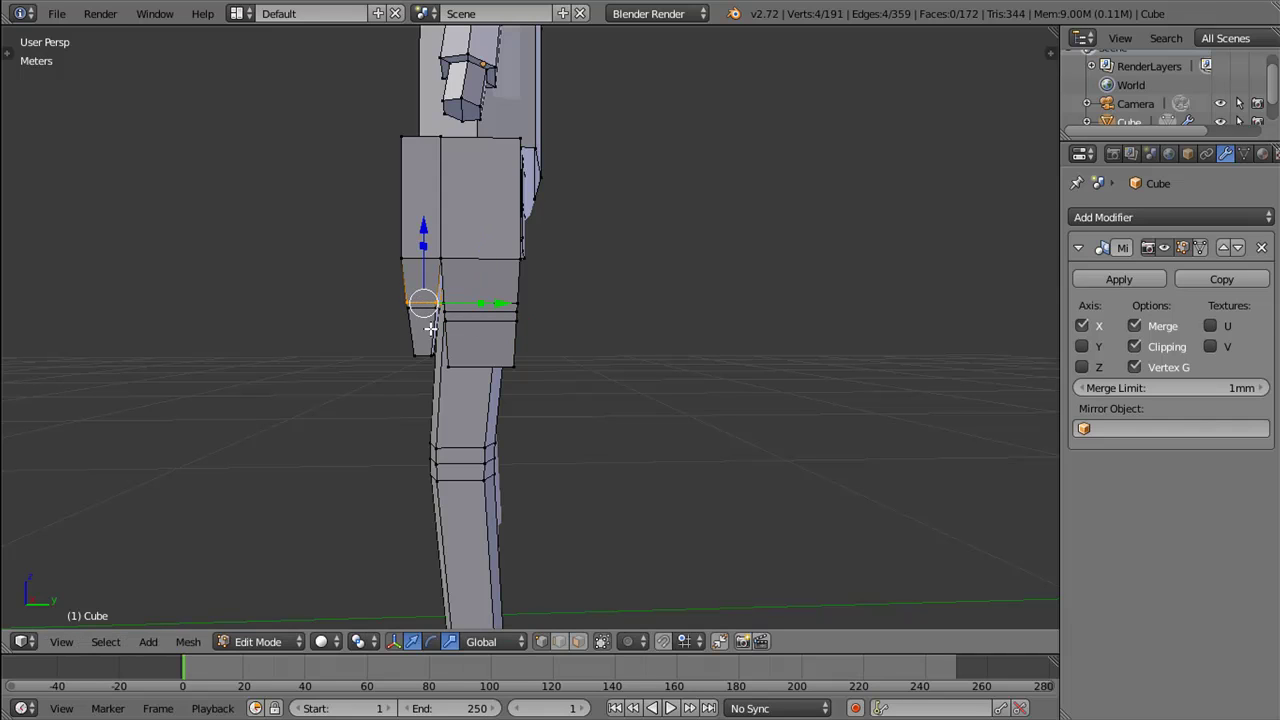
{"action": "key", "text": "ctrl+r"}
{"action": "left_click", "coordinate": [430, 326]}
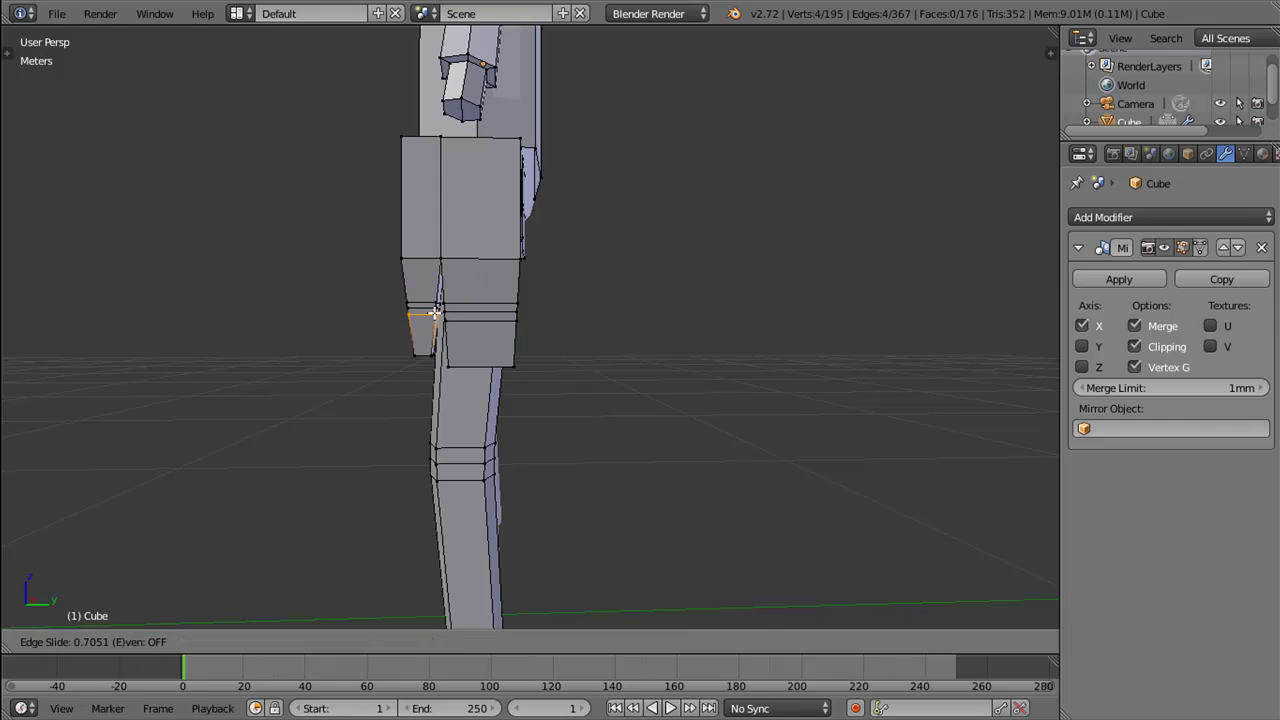
{"action": "left_click", "coordinate": [433, 313]}
{"action": "left_click_drag", "start_coordinate": [511, 362], "coordinate": [506, 362]}
Step: Merge the three stray vertices at the inner leg seam at their center
{"action": "right_click", "coordinate": [508, 364]}
{"action": "scroll", "scroll_direction": "up", "scroll_amount": 3}
{"action": "left_click_drag", "start_coordinate": [408, 414], "coordinate": [455, 304]}
{"action": "scroll", "scroll_direction": "up", "scroll_amount": 3}
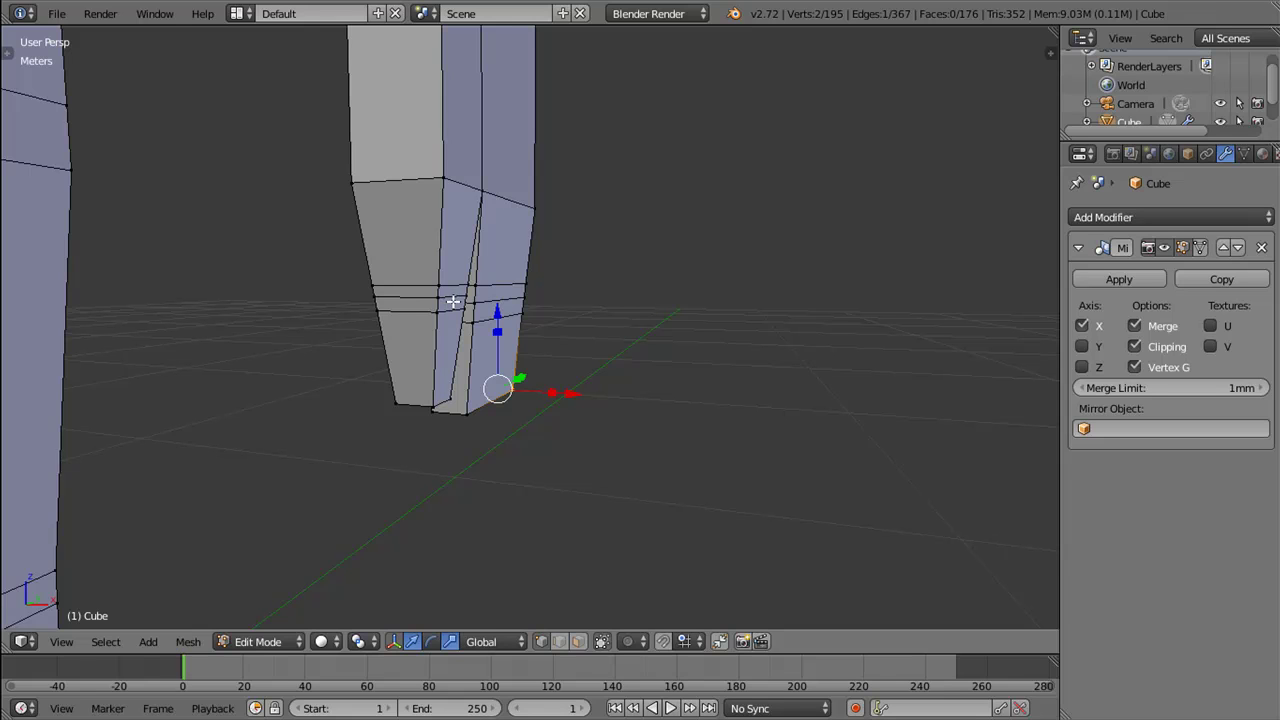
{"action": "left_click_drag", "start_coordinate": [450, 301], "coordinate": [550, 306]}
{"action": "right_click", "coordinate": [541, 308]}
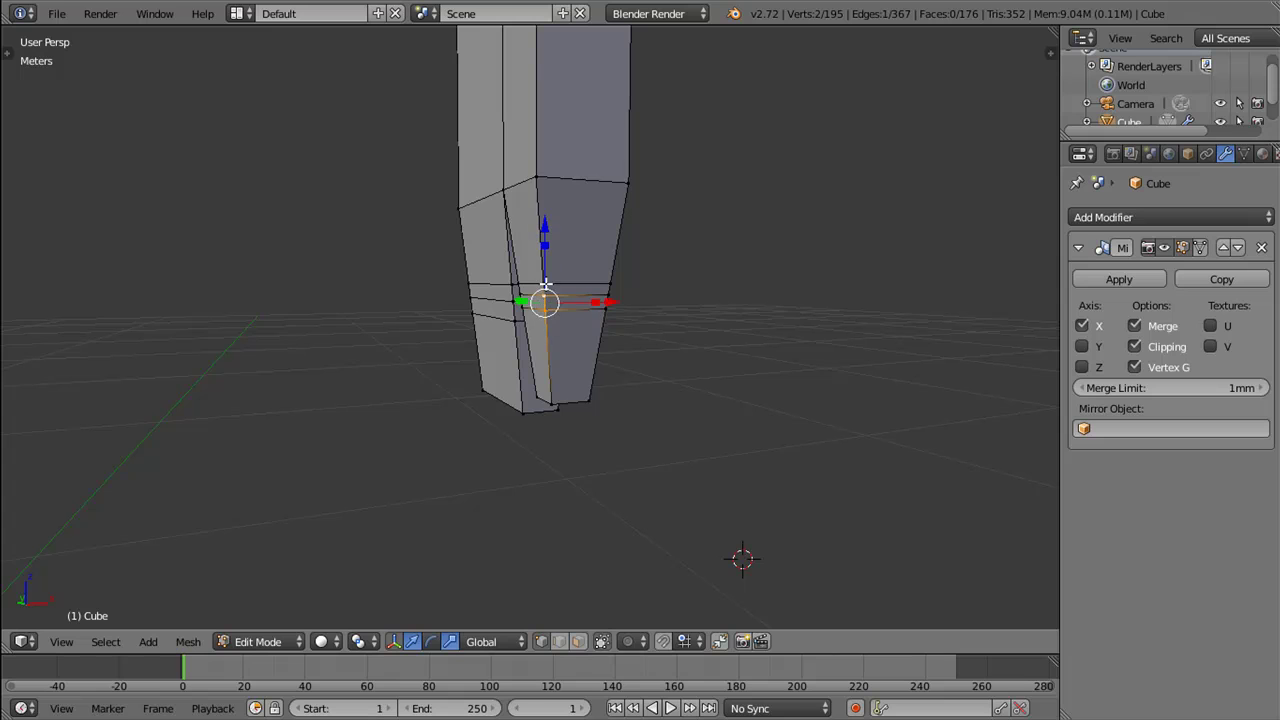
{"action": "key", "text": "alt+m"}
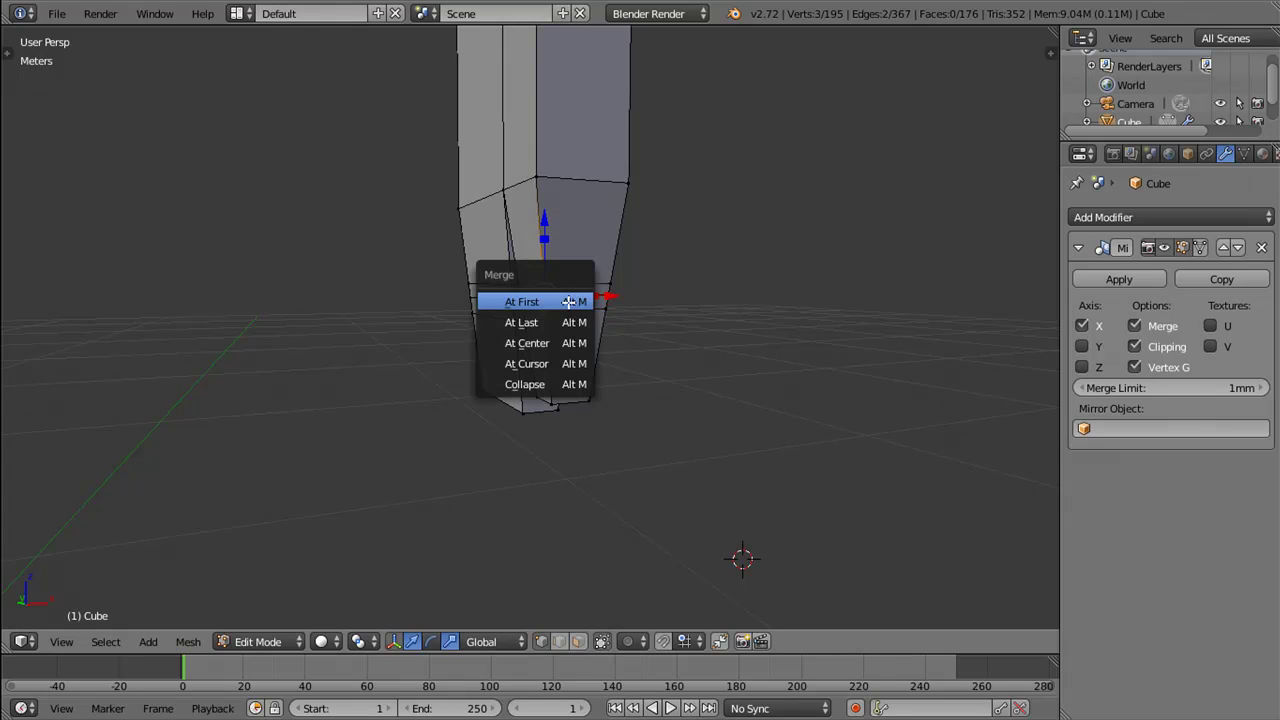
{"action": "left_click", "coordinate": [563, 343]}
Step: Merge the inner-leg edge vertices at center, then select the knee edge for deletion
{"action": "left_click_drag", "start_coordinate": [543, 294], "coordinate": [496, 298]}
{"action": "right_click", "coordinate": [500, 307]}
{"action": "right_click", "coordinate": [494, 292]}
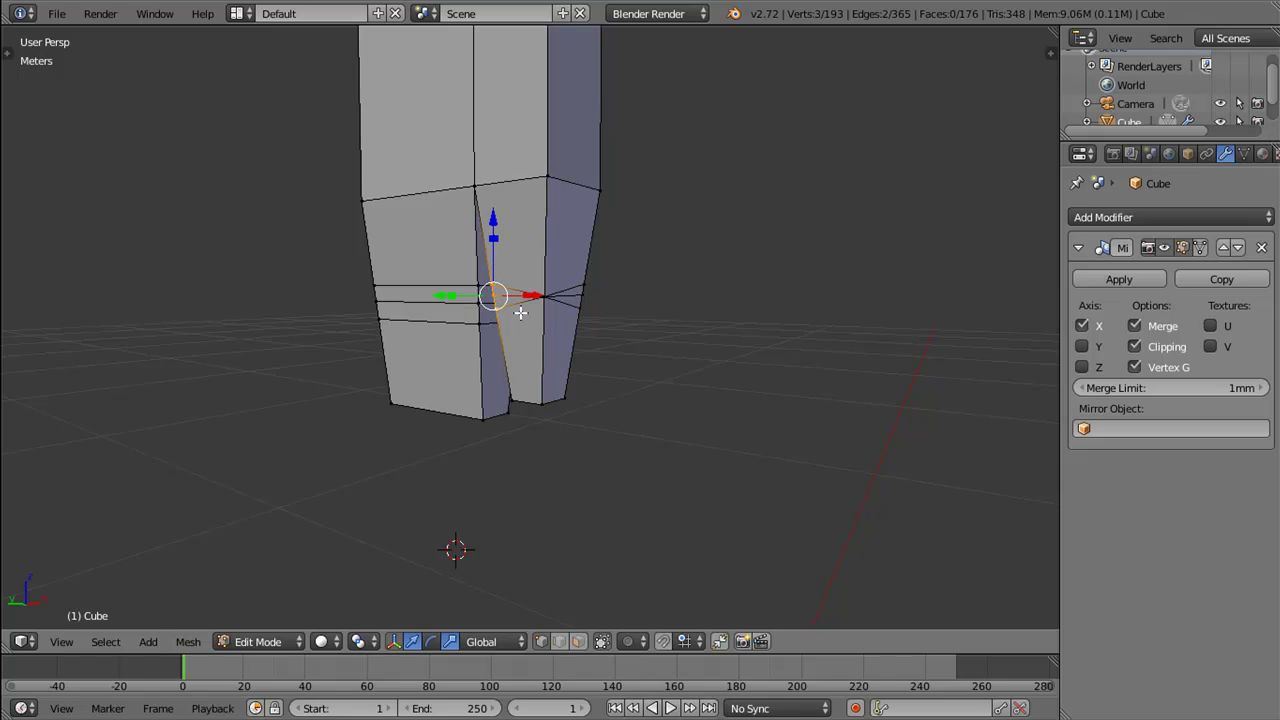
{"action": "key", "text": "alt+m"}
{"action": "left_click", "coordinate": [507, 313]}
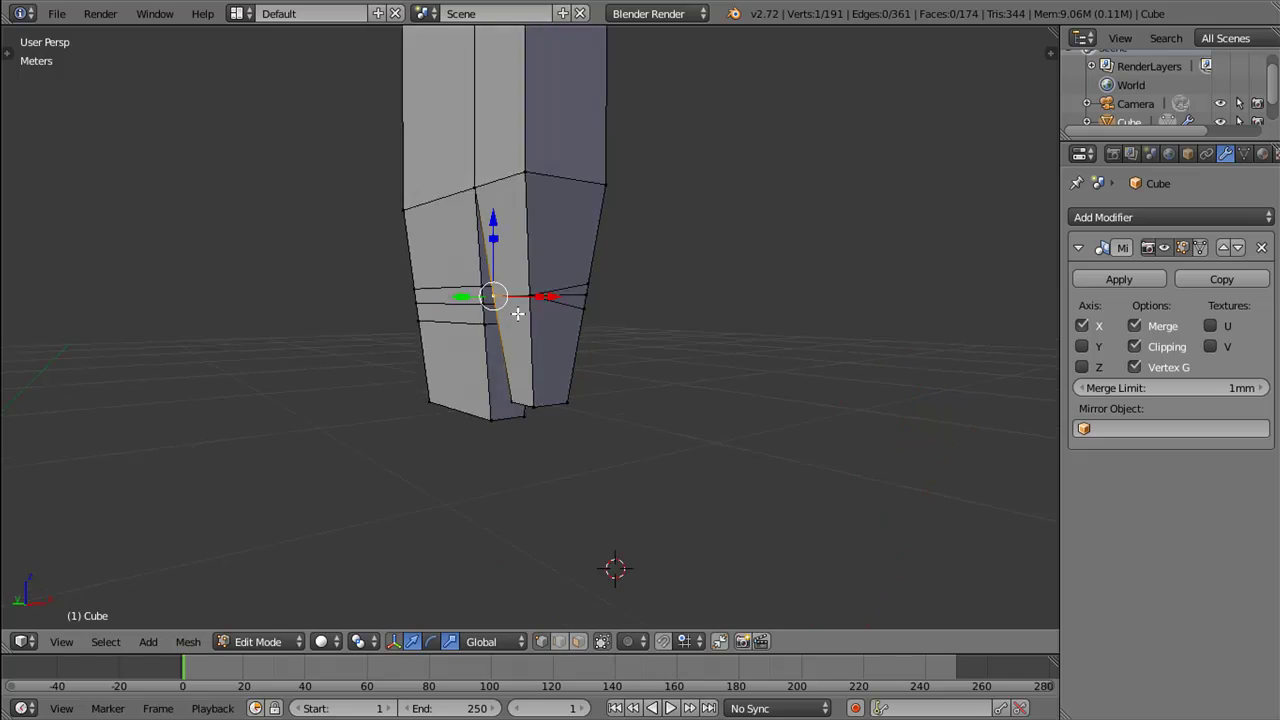
{"action": "left_click_drag", "start_coordinate": [491, 297], "coordinate": [323, 320]}
{"action": "right_click", "coordinate": [538, 300]}
{"action": "key", "text": "x"}
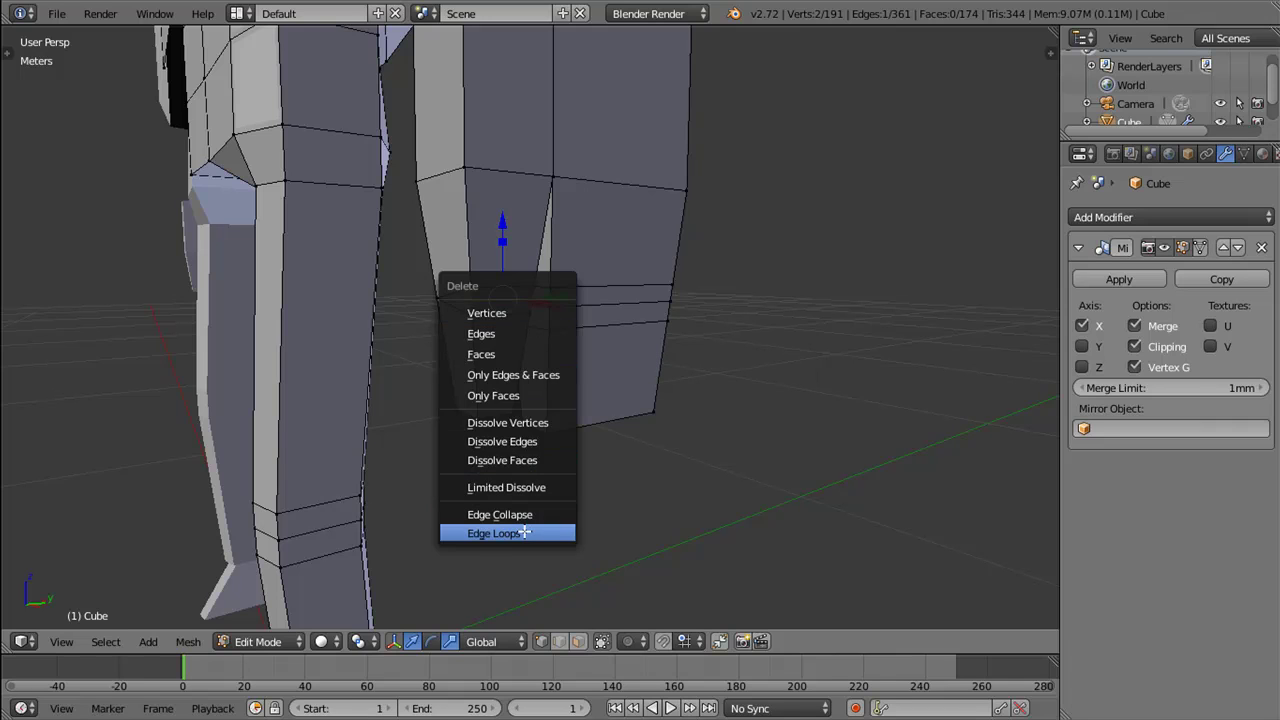
Step: Remove the selected edge loops from the knee, undoing an unwanted loop removal first
{"action": "left_click", "coordinate": [524, 533]}
{"action": "key", "text": "j"}
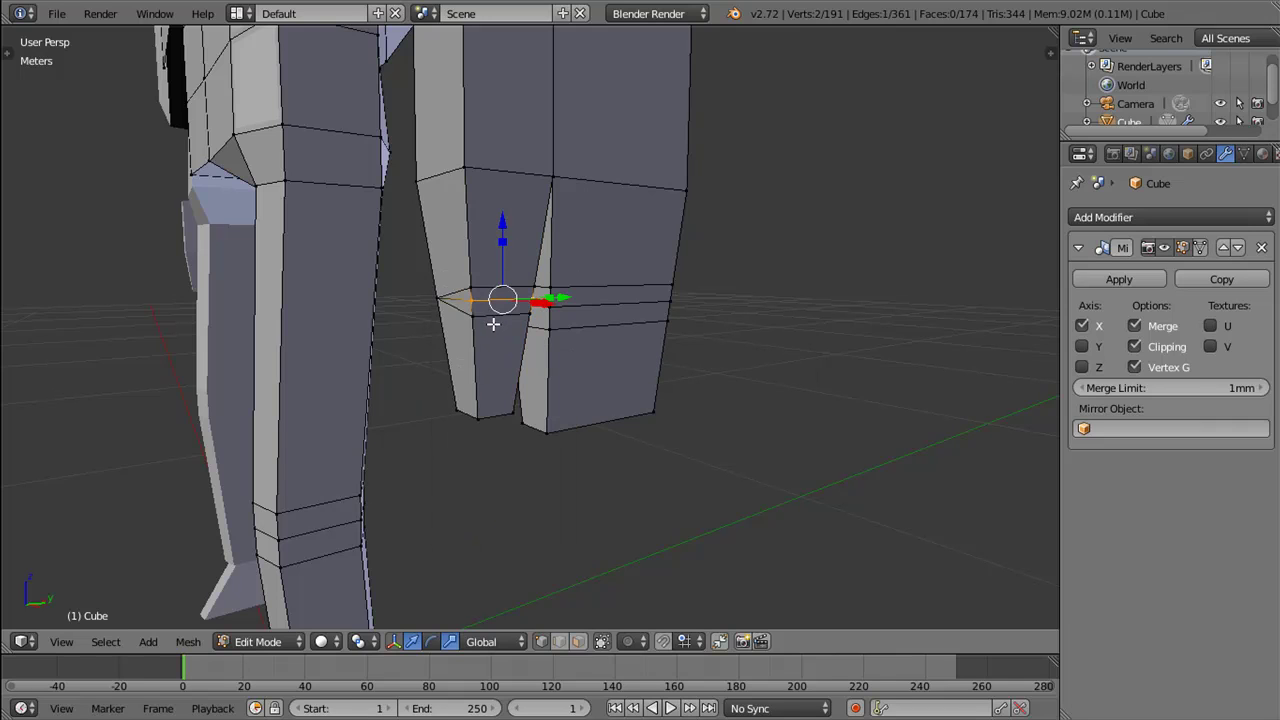
{"action": "right_click", "coordinate": [443, 298]}
{"action": "left_click_drag", "start_coordinate": [443, 298], "coordinate": [683, 314]}
{"action": "key", "text": "x"}
{"action": "left_click", "coordinate": [566, 330]}
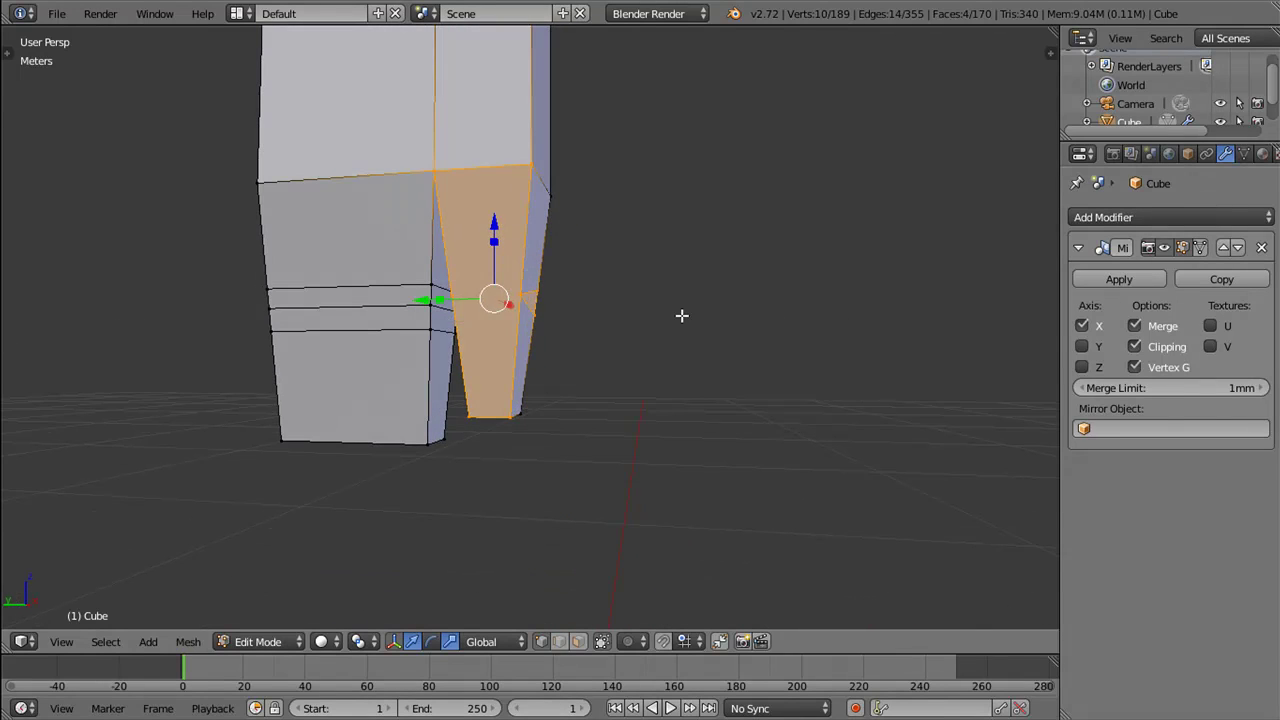
Step: Select the four knee vertices that form a face on the leg
{"action": "right_click", "coordinate": [519, 292]}
{"action": "right_click", "coordinate": [456, 296]}
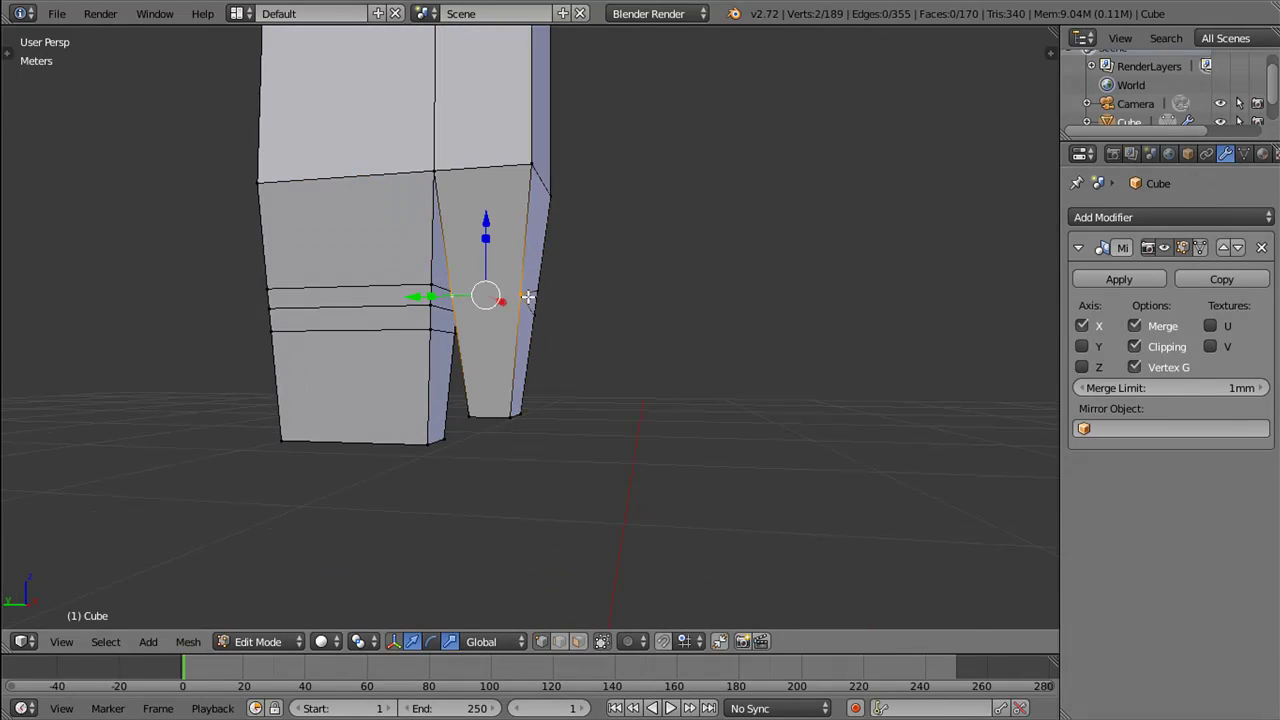
{"action": "key", "text": "a"}
{"action": "left_click_drag", "start_coordinate": [554, 323], "coordinate": [470, 302]}
{"action": "right_click", "coordinate": [512, 271]}
{"action": "right_click", "coordinate": [565, 275]}
{"action": "right_click", "coordinate": [562, 305]}
{"action": "right_click", "coordinate": [519, 300]}
{"action": "left_click_drag", "start_coordinate": [525, 300], "coordinate": [560, 329]}
Step: Pick the knee's triangle faces and side edge, undoing the extra edge across the knee
{"action": "right_click", "coordinate": [471, 336]}
{"action": "left_click_drag", "start_coordinate": [471, 336], "coordinate": [477, 316]}
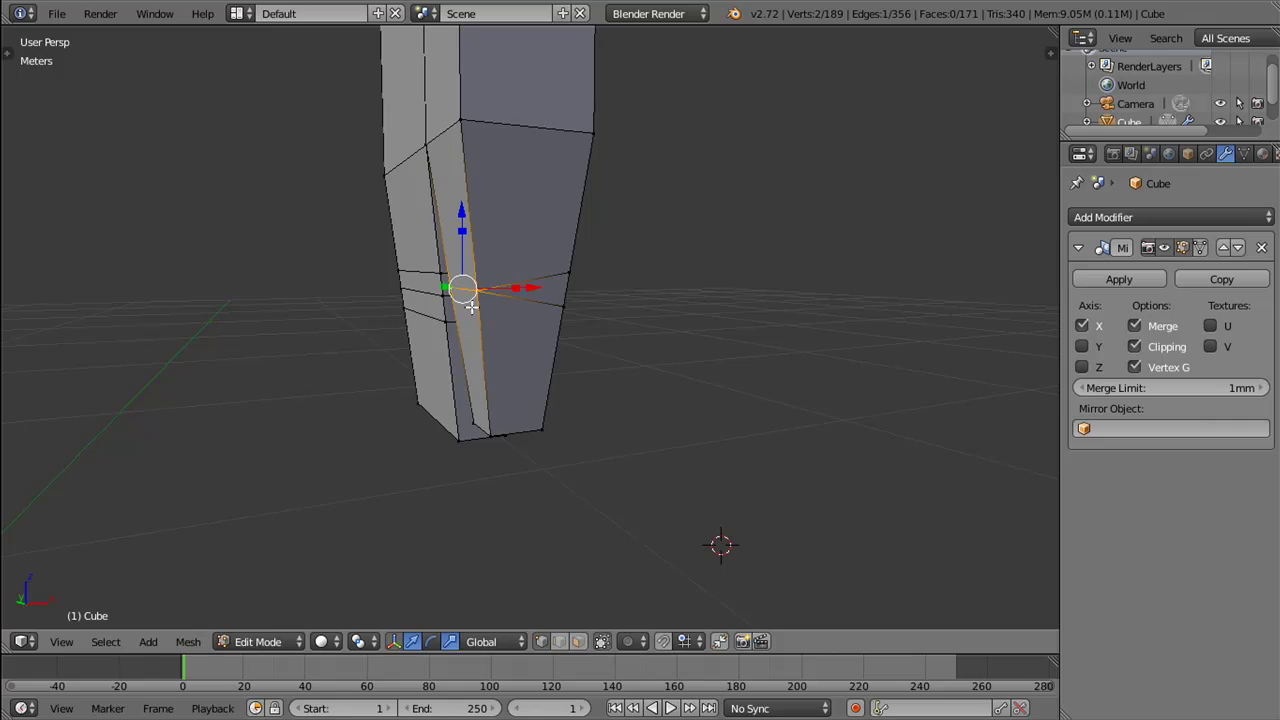
{"action": "left_click_drag", "start_coordinate": [486, 329], "coordinate": [445, 286]}
{"action": "right_click", "coordinate": [525, 265]}
{"action": "right_click", "coordinate": [521, 306]}
{"action": "left_click_drag", "start_coordinate": [521, 306], "coordinate": [534, 335]}
{"action": "right_click", "coordinate": [534, 334]}
{"action": "right_click", "coordinate": [535, 334]}
{"action": "key", "text": "ctrl+z"}
{"action": "key", "text": "ctrl+z"}
{"action": "key", "text": "ctrl+z"}
{"action": "key", "text": "ctrl+z"}
{"action": "key", "text": "ctrl+z"}
{"action": "key", "text": "ctrl+z"}
{"action": "key", "text": "ctrl+z"}
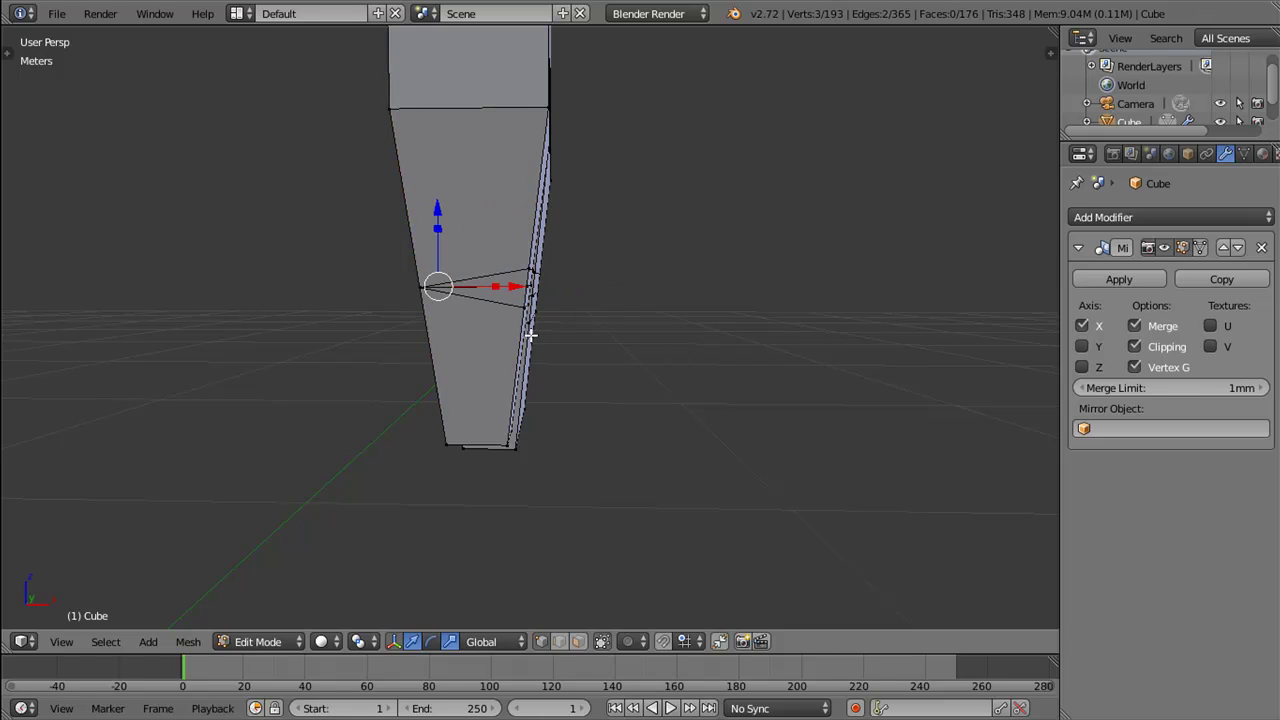
{"action": "key", "text": "ctrl+z"}
{"action": "key", "text": "ctrl+z"}
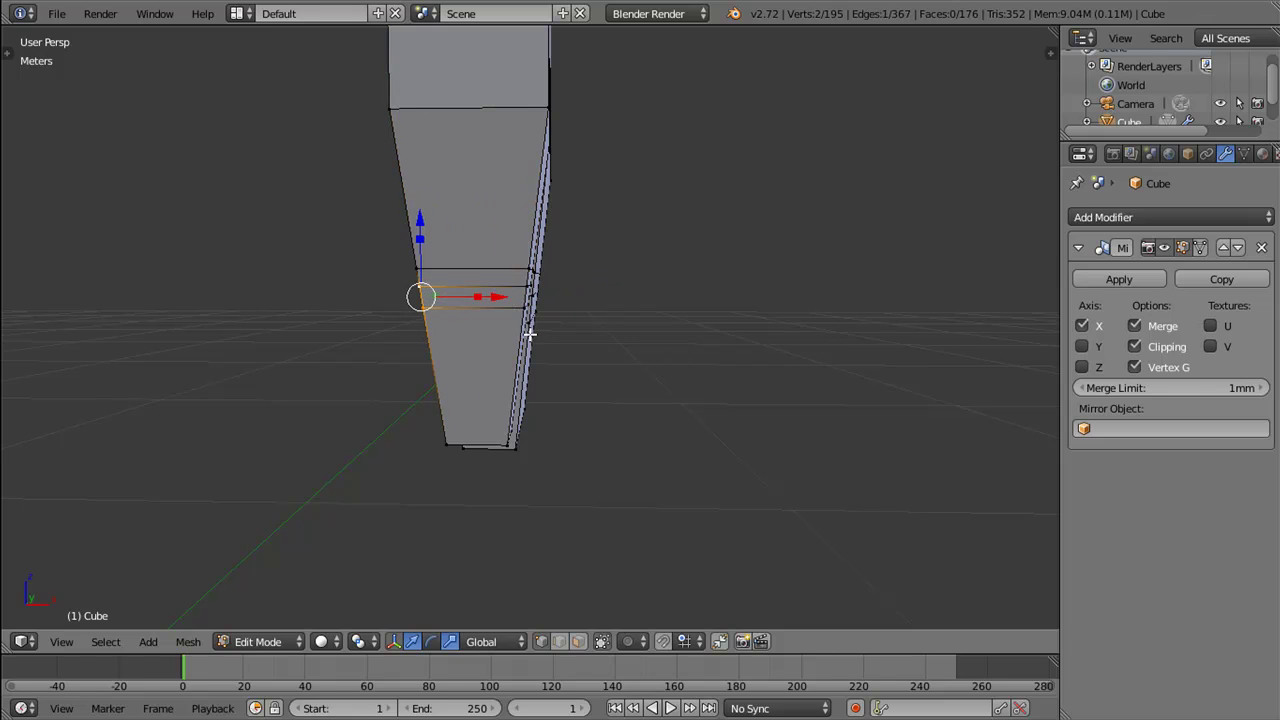
Step: Select the lower-leg faces and scale them narrower along X
{"action": "left_click_drag", "start_coordinate": [499, 335], "coordinate": [490, 305]}
{"action": "scroll", "scroll_direction": "up", "scroll_amount": 3}
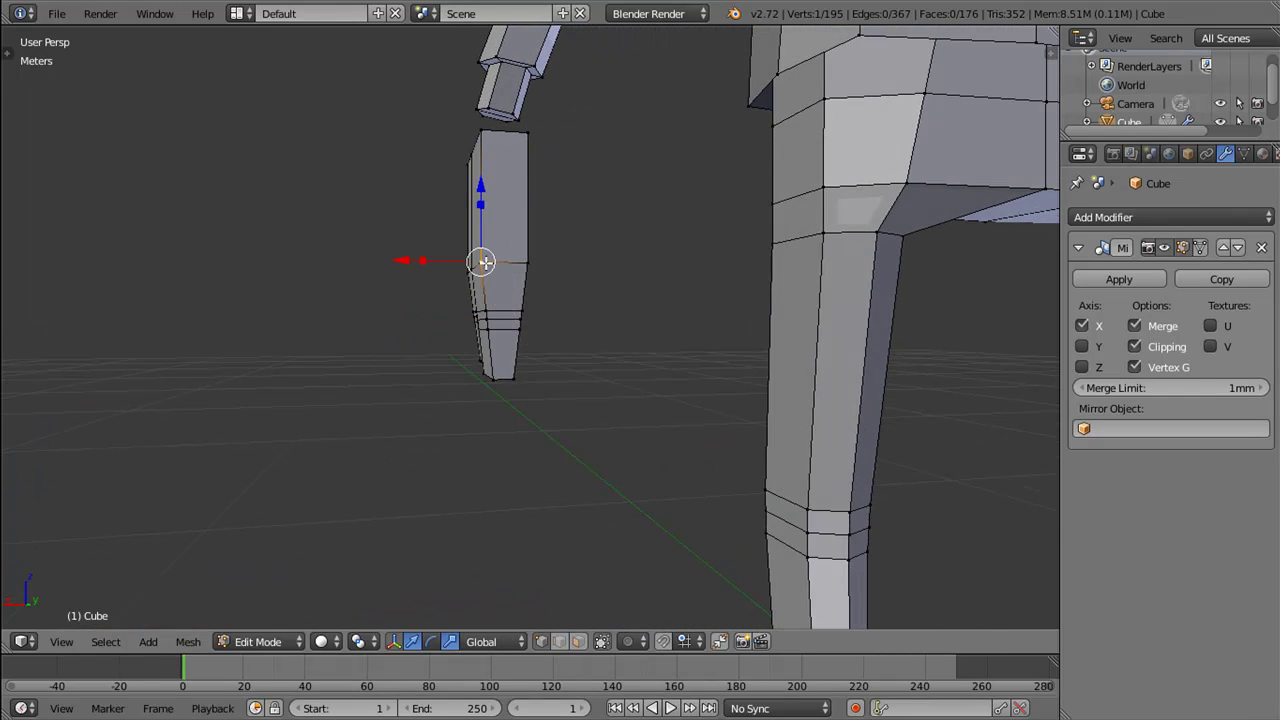
{"action": "right_click", "coordinate": [516, 305]}
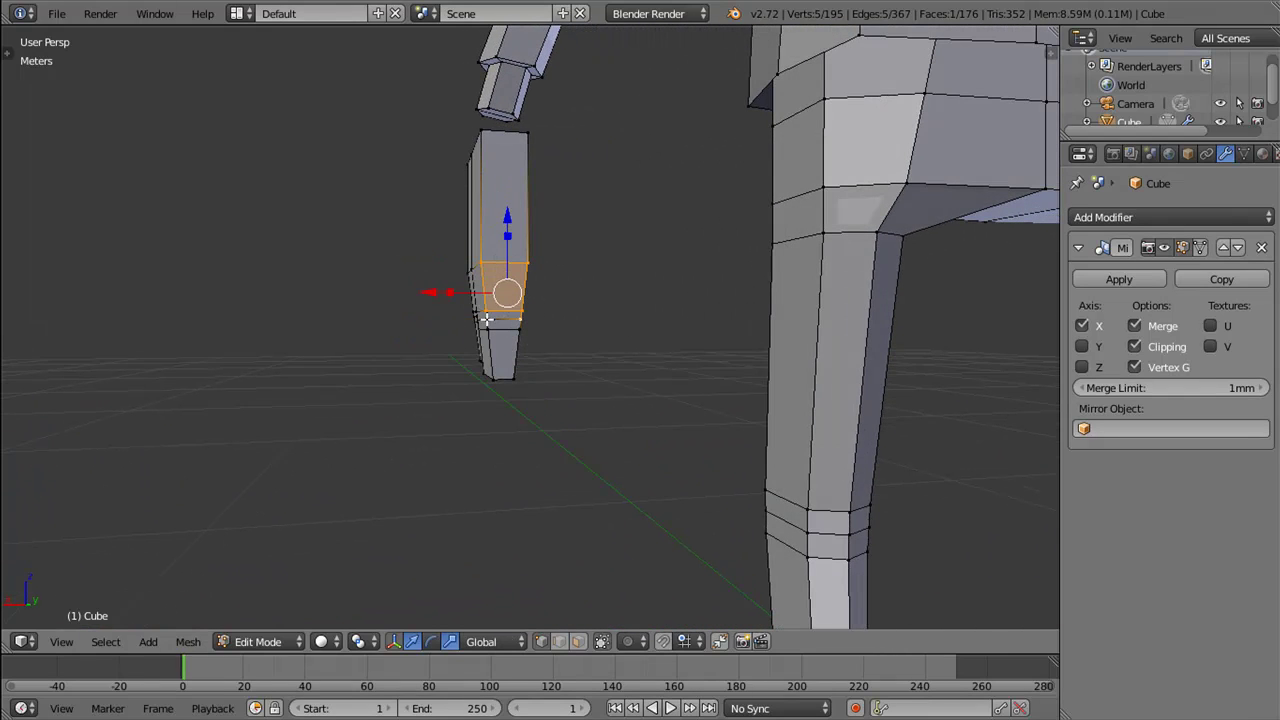
{"action": "right_click", "coordinate": [520, 333]}
{"action": "left_click_drag", "start_coordinate": [528, 337], "coordinate": [468, 325]}
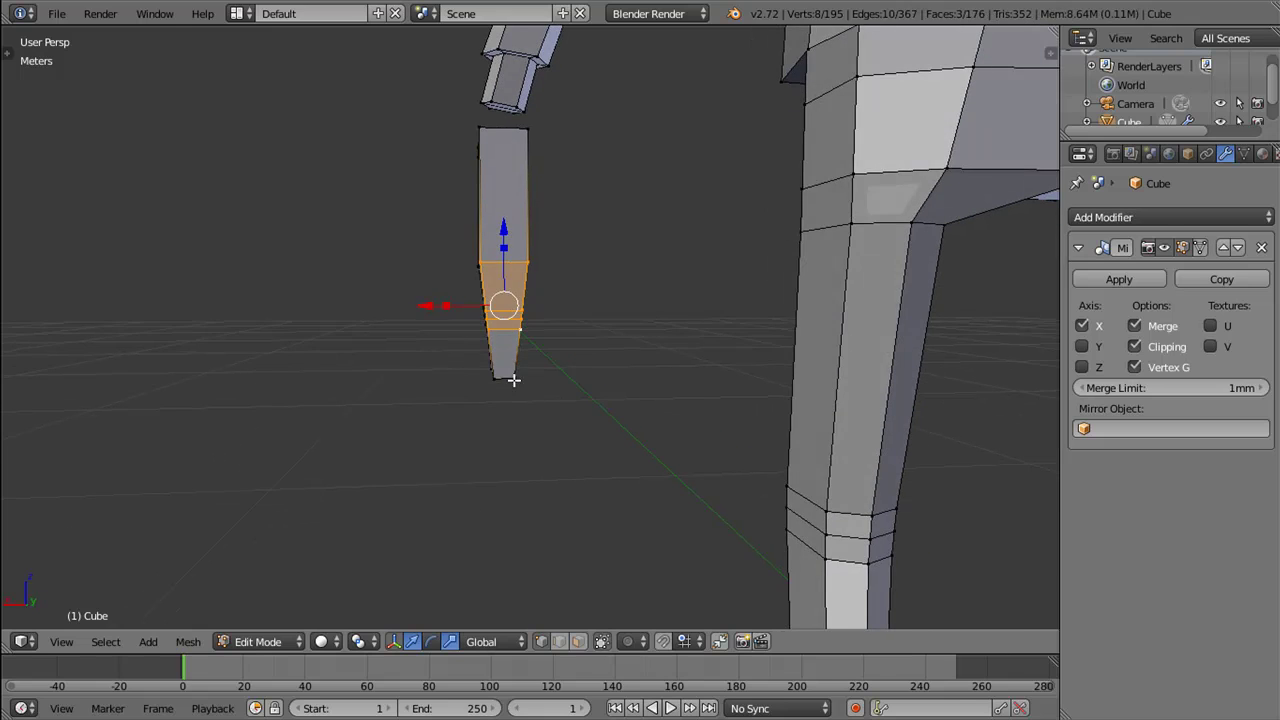
{"action": "left_click_drag", "start_coordinate": [513, 380], "coordinate": [521, 325]}
{"action": "key", "text": "s"}
{"action": "key", "text": "x"}
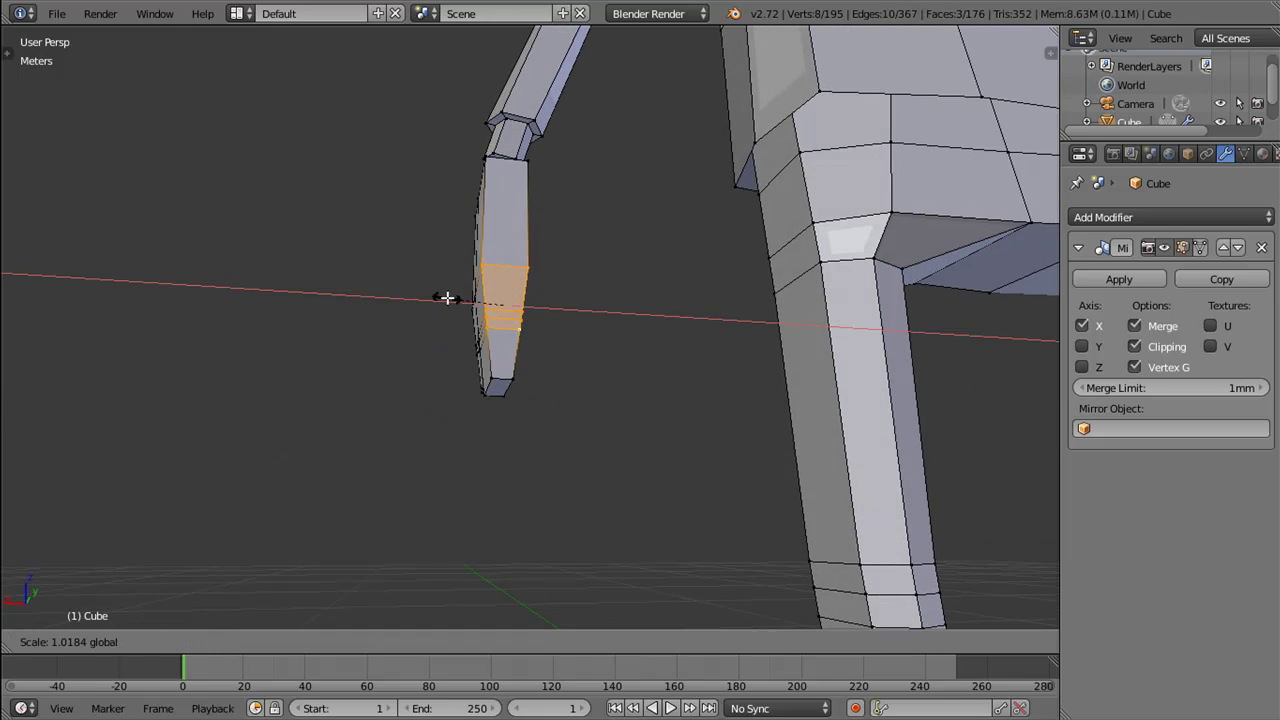
{"action": "left_click", "coordinate": [467, 298]}
Step: Select the edge ring around the lower leg and narrow it further along X
{"action": "left_click_drag", "start_coordinate": [463, 331], "coordinate": [423, 261]}
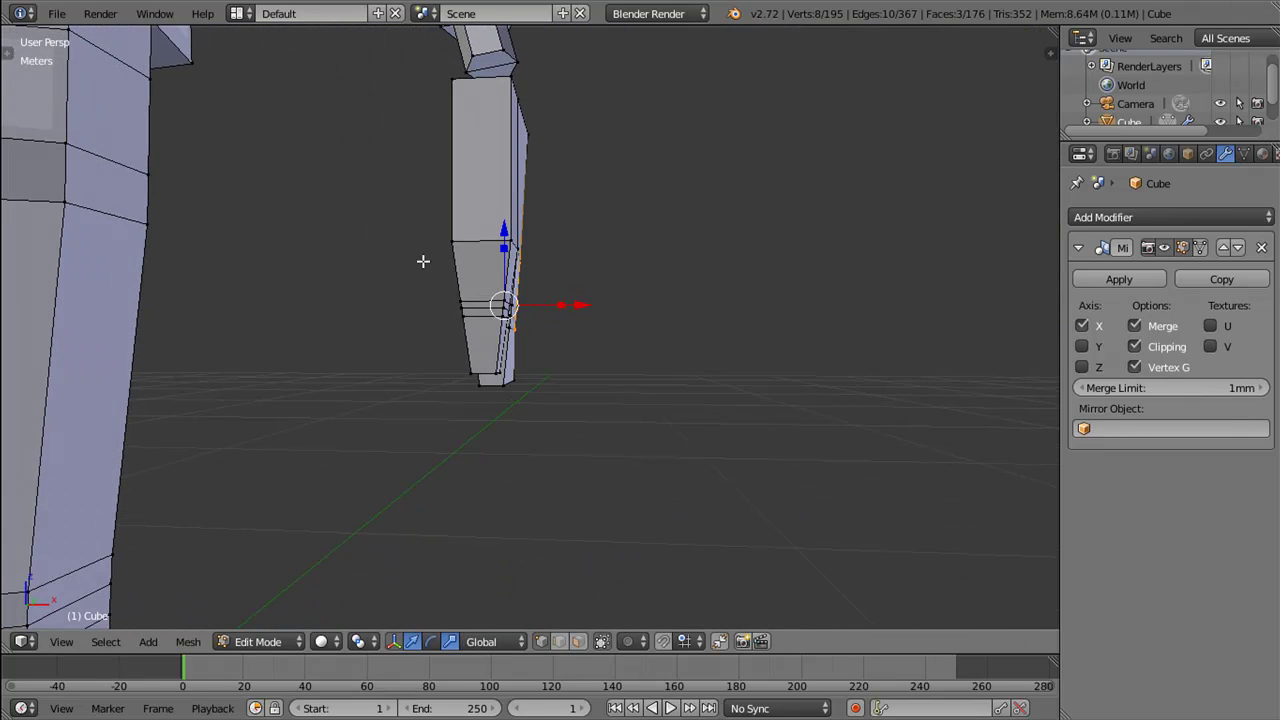
{"action": "left_click", "coordinate": [451, 241]}
{"action": "left_click", "coordinate": [510, 241]}
{"action": "left_click", "coordinate": [498, 313]}
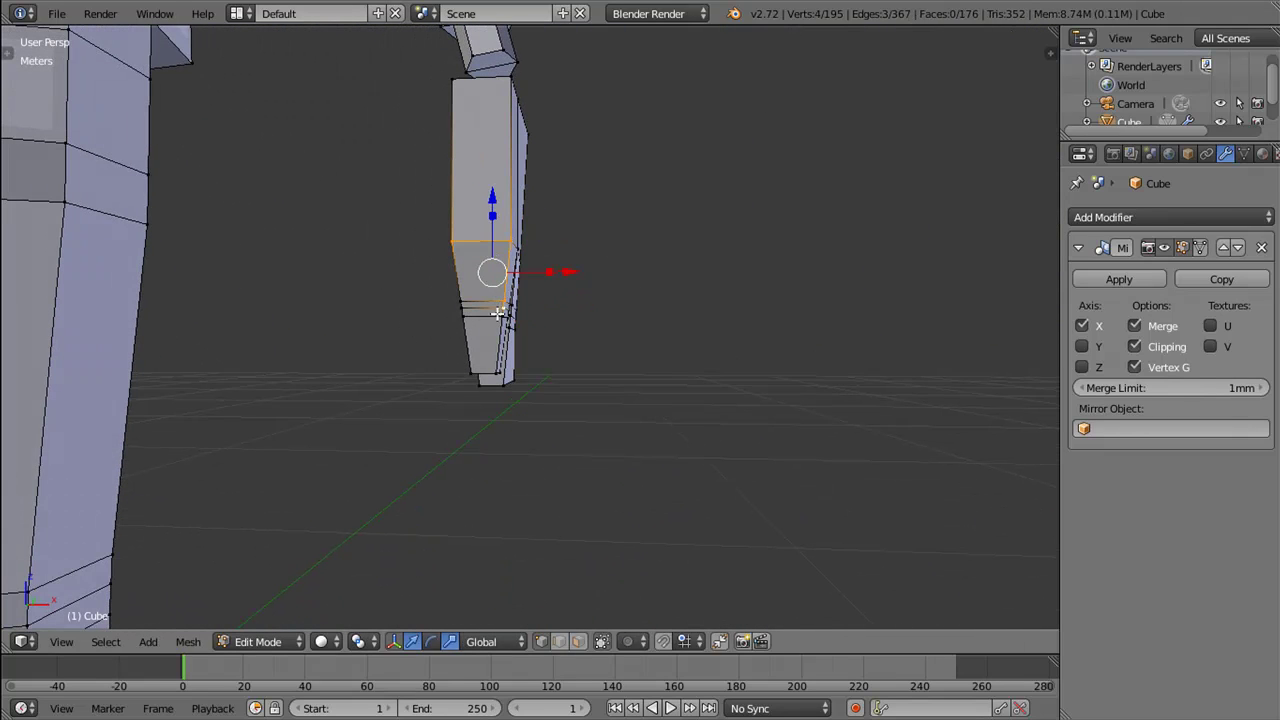
{"action": "left_click", "coordinate": [461, 306]}
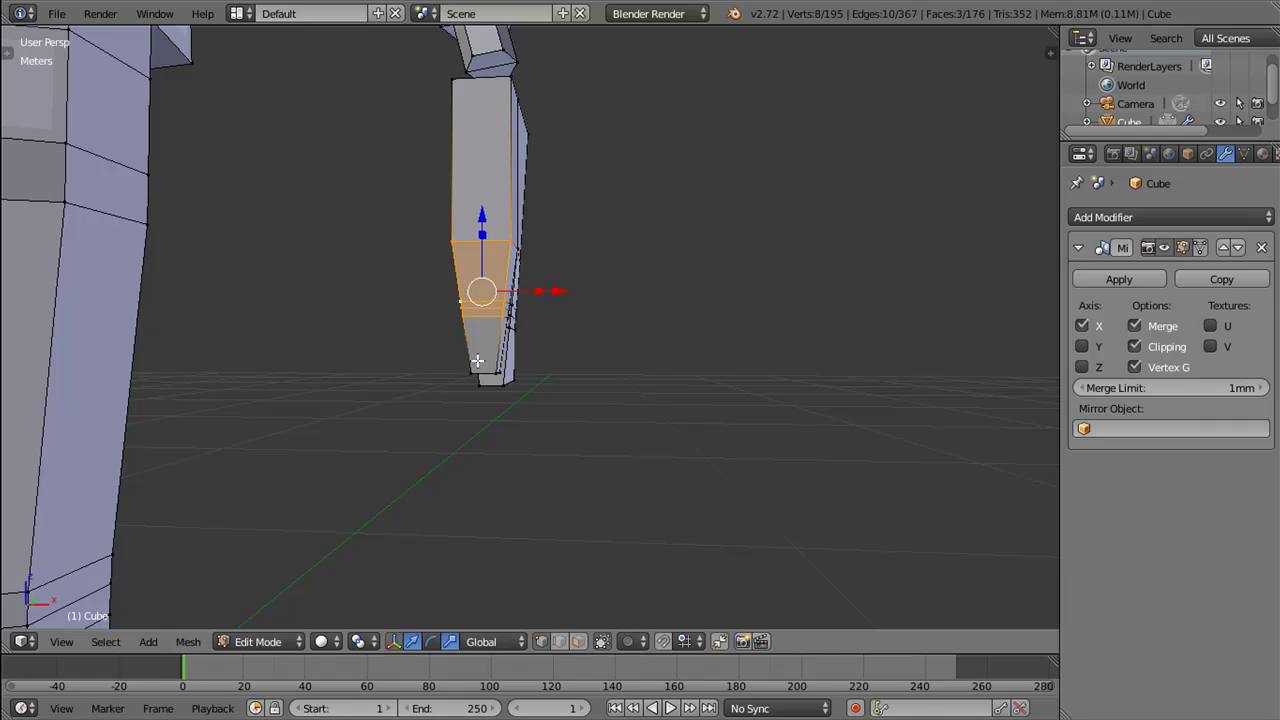
{"action": "left_click_drag", "start_coordinate": [506, 351], "coordinate": [457, 313]}
{"action": "key", "text": "s"}
{"action": "key", "text": "x"}
{"action": "left_click", "coordinate": [513, 287]}
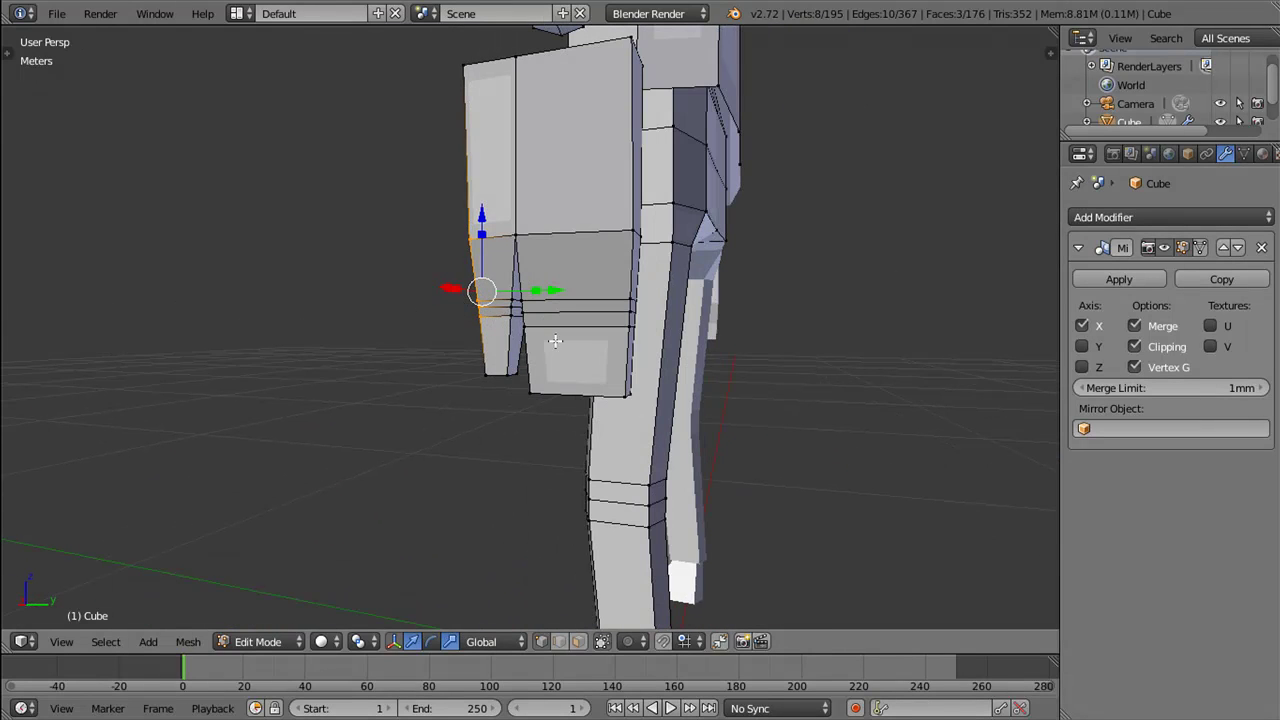
{"action": "left_click_drag", "start_coordinate": [572, 358], "coordinate": [547, 354]}
Step: In wireframe shading, select the knee vertex loop and shift it along X
{"action": "key", "text": "z"}
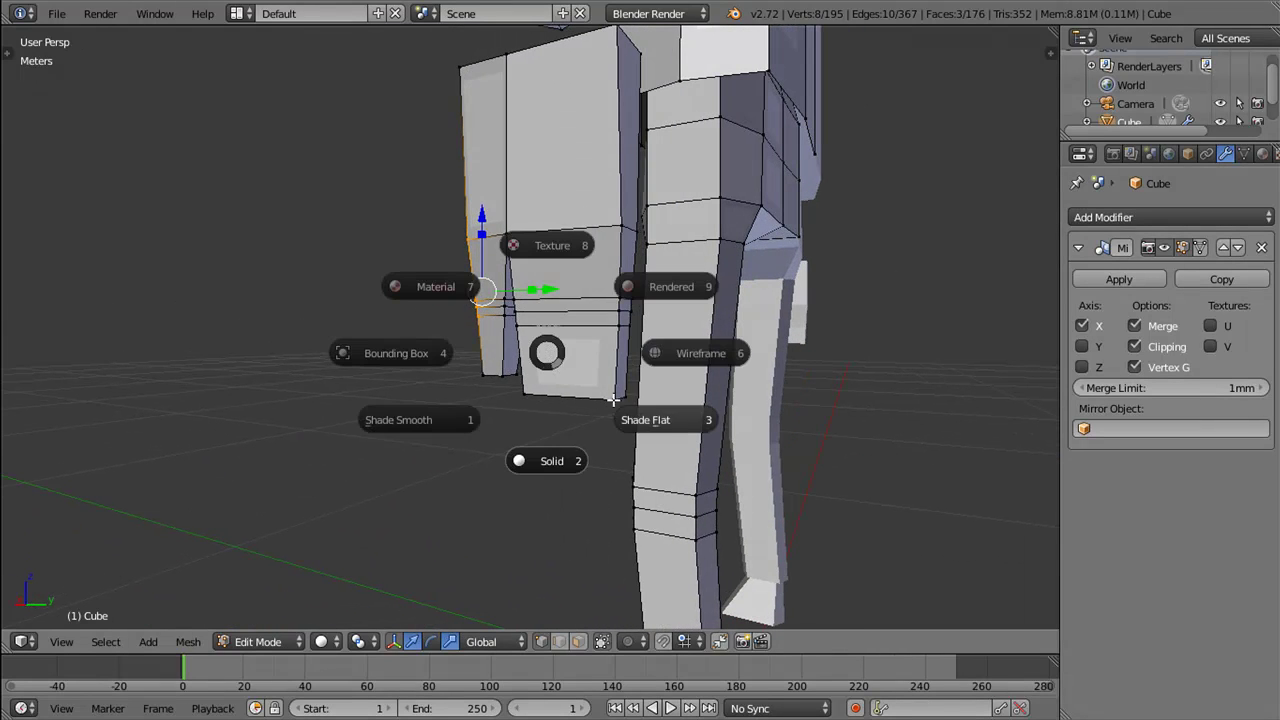
{"action": "left_click", "coordinate": [602, 341]}
{"action": "left_click_drag", "start_coordinate": [533, 322], "coordinate": [551, 323]}
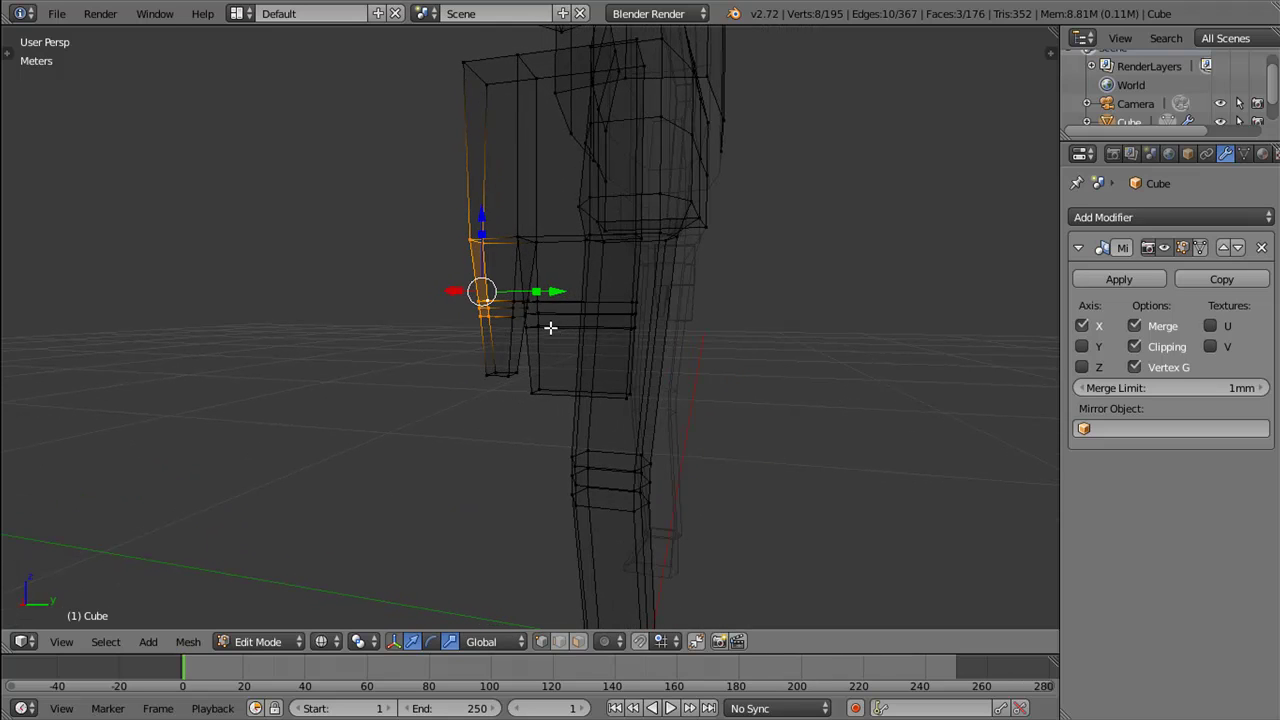
{"action": "key", "text": "a"}
{"action": "left_click", "coordinate": [538, 314]}
{"action": "right_click", "coordinate": [538, 314]}
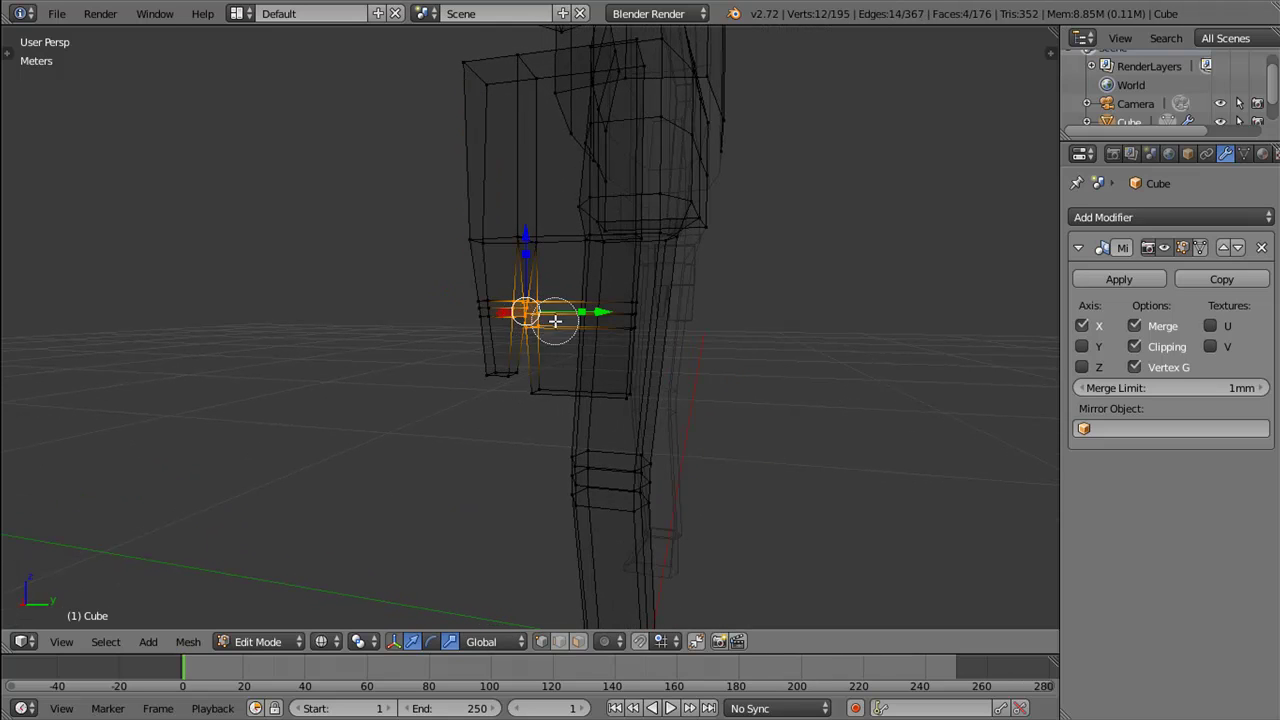
{"action": "left_click_drag", "start_coordinate": [560, 366], "coordinate": [565, 316]}
{"action": "left_click_drag", "start_coordinate": [575, 333], "coordinate": [571, 353]}
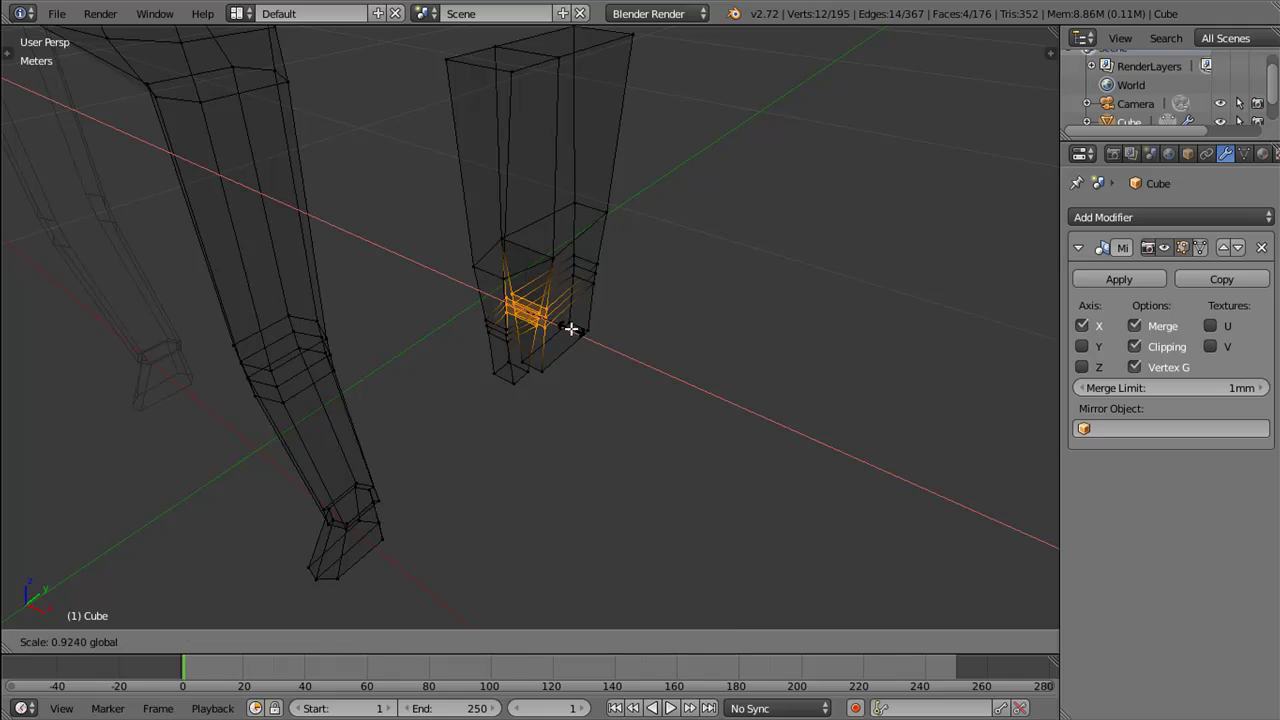
{"action": "left_click_drag", "start_coordinate": [571, 353], "coordinate": [729, 266]}
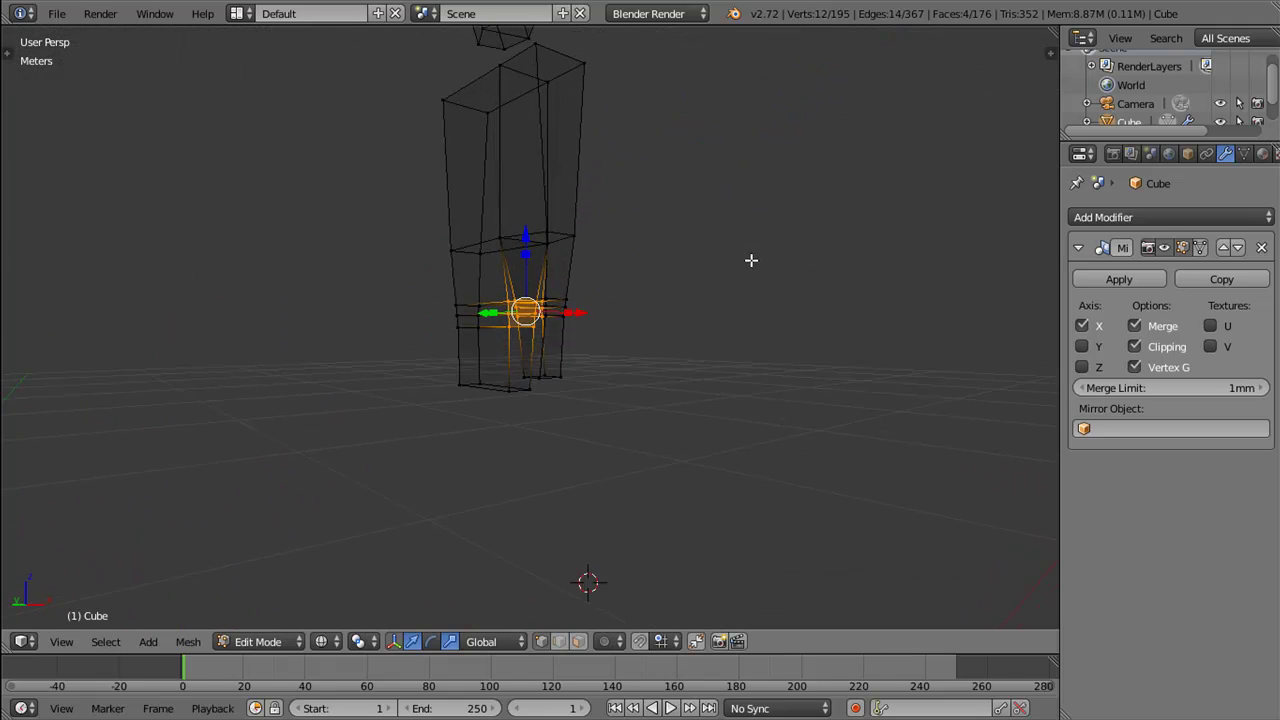
Step: Shift the leg's bottom face left along X and shrink it
{"action": "right_click", "coordinate": [480, 383]}
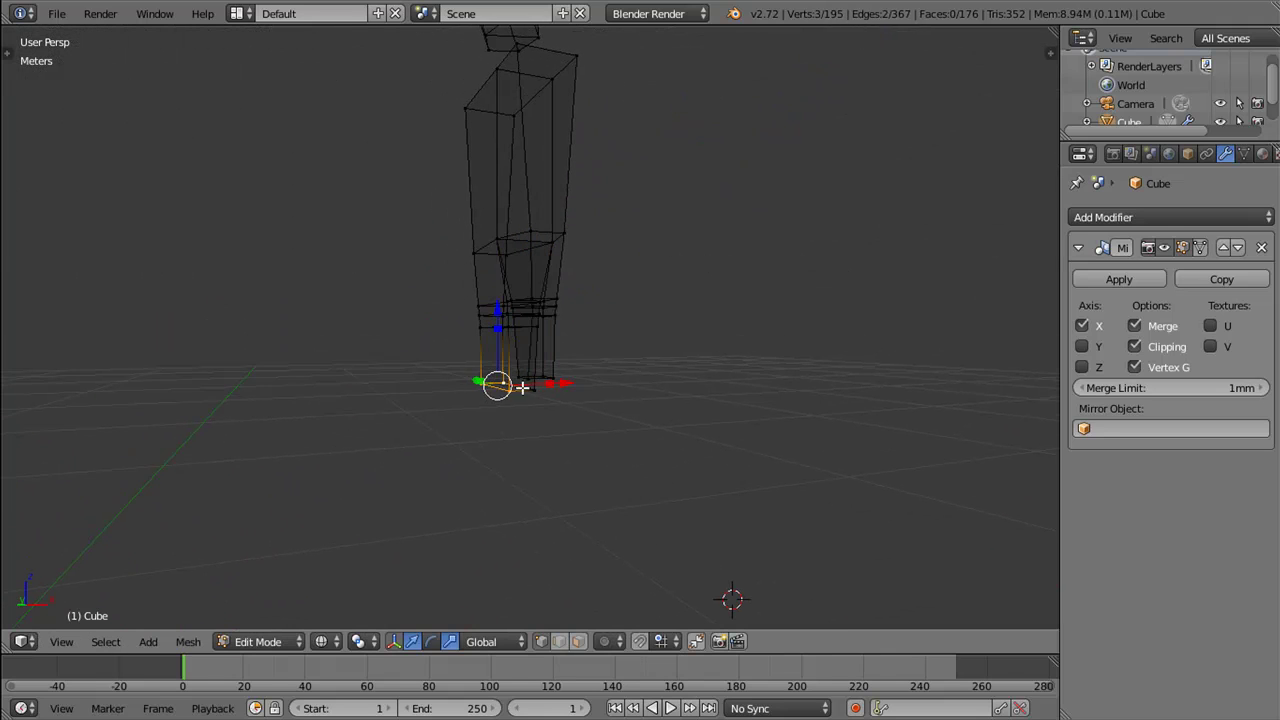
{"action": "right_click", "coordinate": [522, 387]}
{"action": "left_click_drag", "start_coordinate": [522, 387], "coordinate": [535, 387]}
{"action": "key", "text": "g"}
{"action": "key", "text": "x"}
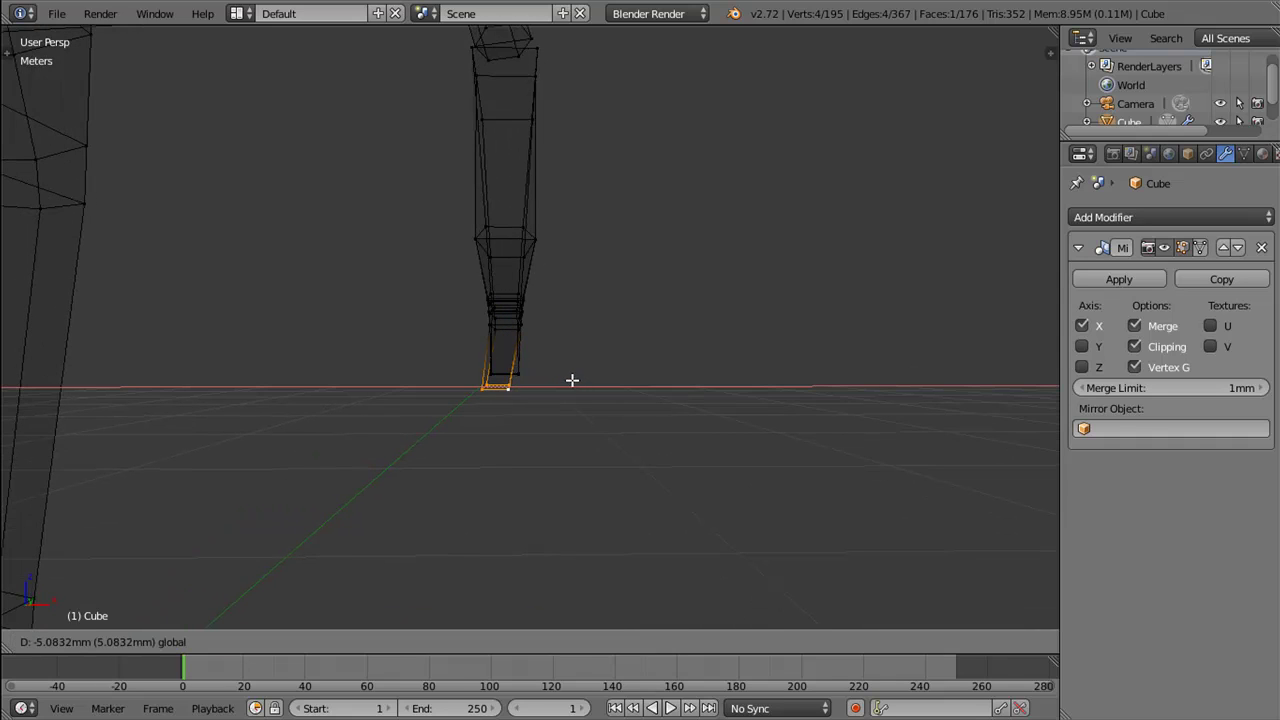
{"action": "left_click", "coordinate": [564, 376]}
{"action": "key", "text": "s"}
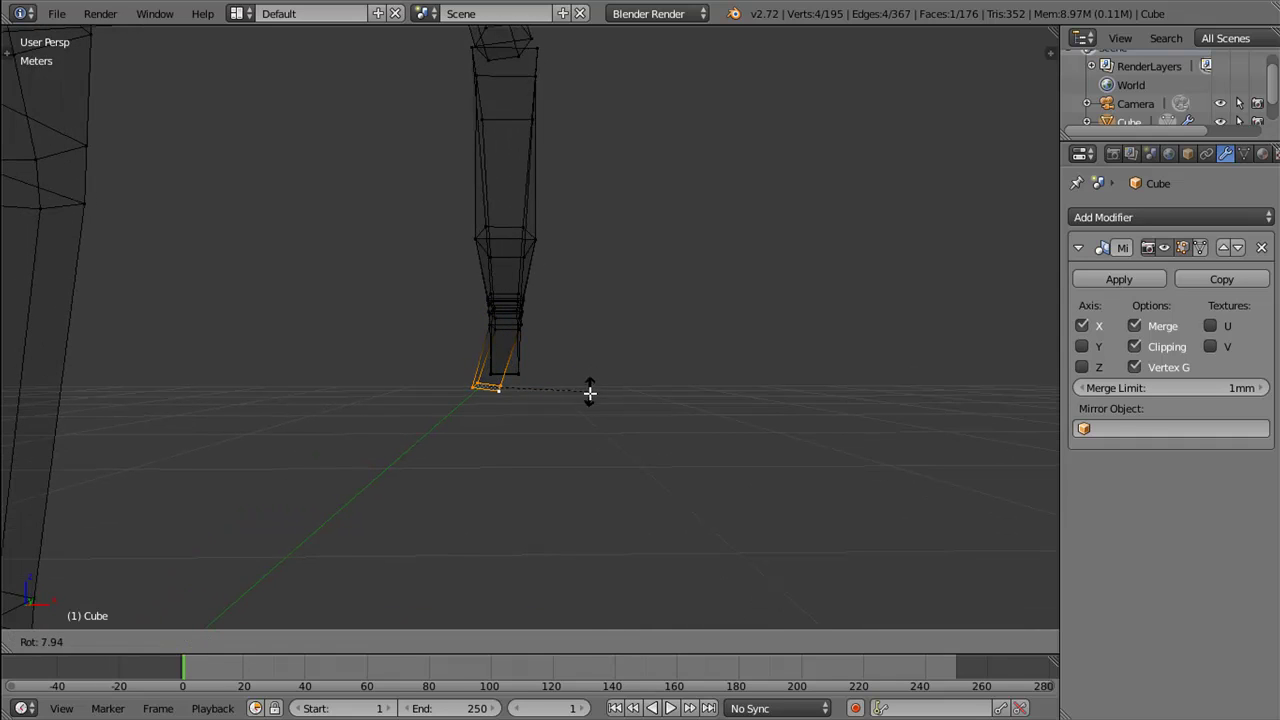
{"action": "left_click", "coordinate": [580, 393]}
{"action": "key", "text": "s"}
{"action": "left_click", "coordinate": [538, 388]}
Step: Tilt the leg's bottom face by rotating it around X, plus a slight extra rotation
{"action": "left_click_drag", "start_coordinate": [543, 380], "coordinate": [585, 384]}
{"action": "right_click", "coordinate": [522, 385]}
{"action": "right_click", "coordinate": [549, 385]}
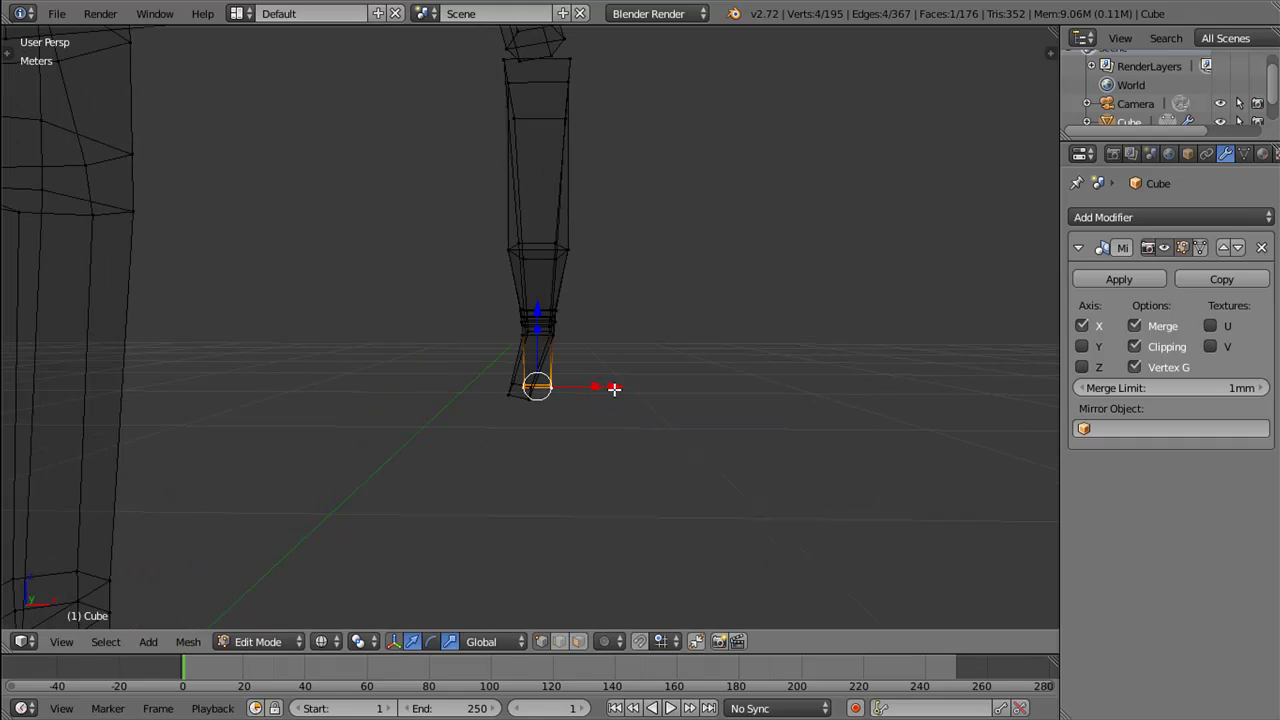
{"action": "key", "text": "r"}
{"action": "key", "text": "x"}
{"action": "left_click", "coordinate": [614, 387]}
{"action": "key", "text": "r"}
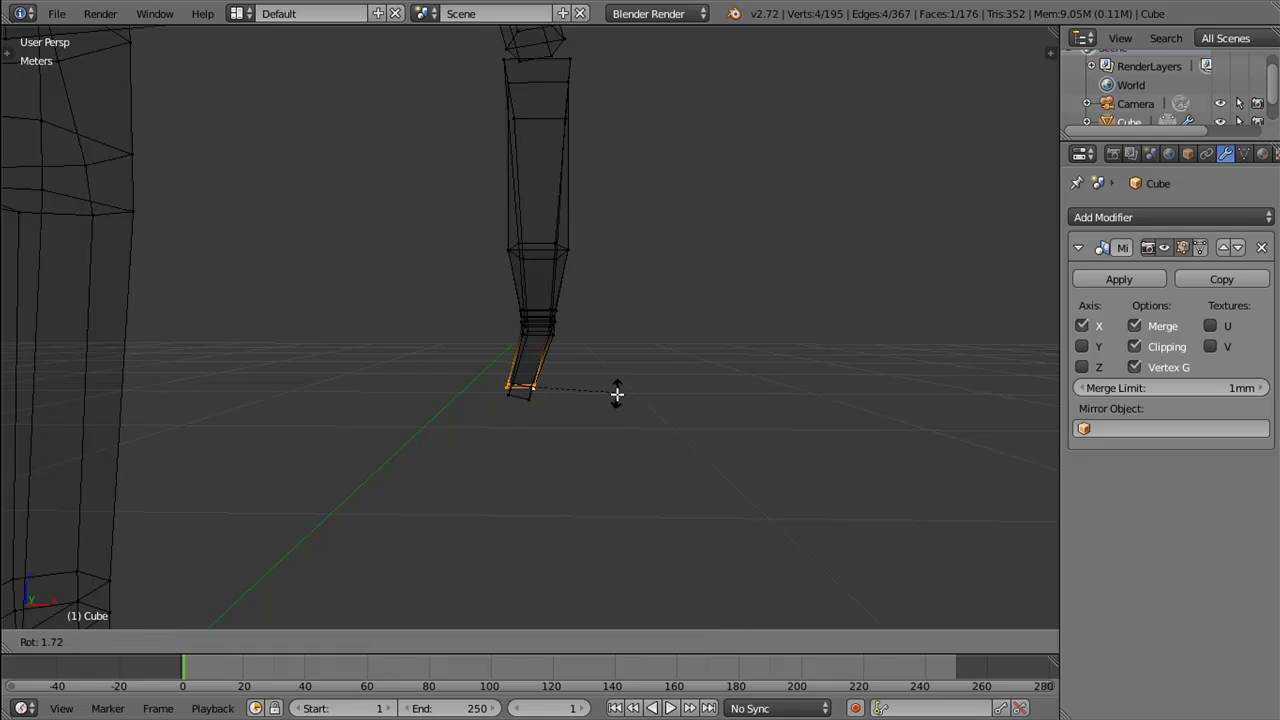
{"action": "left_click", "coordinate": [608, 405]}
Step: Raise the hand's lower edge vertices, then return the viewport to Solid shading
{"action": "left_click_drag", "start_coordinate": [589, 411], "coordinate": [584, 428]}
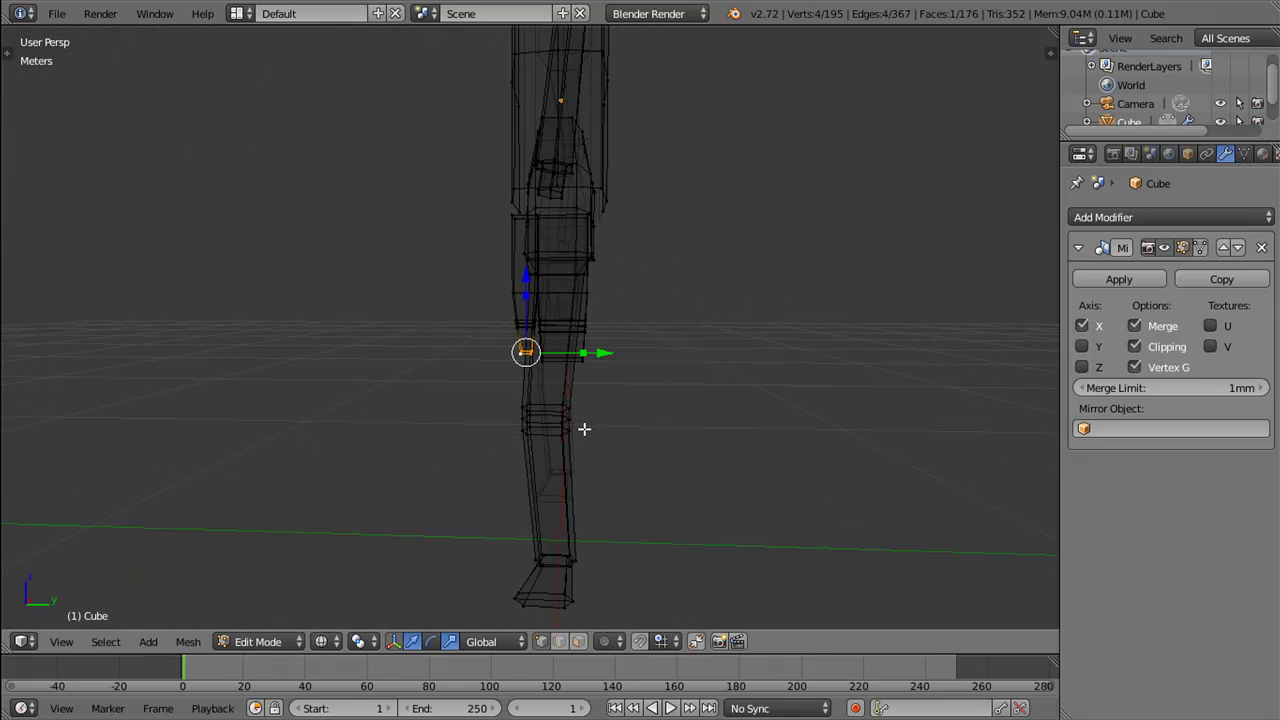
{"action": "scroll", "scroll_direction": "up", "scroll_amount": 3}
{"action": "scroll", "scroll_direction": "down", "scroll_amount": 3}
{"action": "right_click", "coordinate": [598, 368]}
{"action": "left_click_drag", "start_coordinate": [600, 372], "coordinate": [606, 295]}
{"action": "left_click_drag", "start_coordinate": [606, 292], "coordinate": [600, 289]}
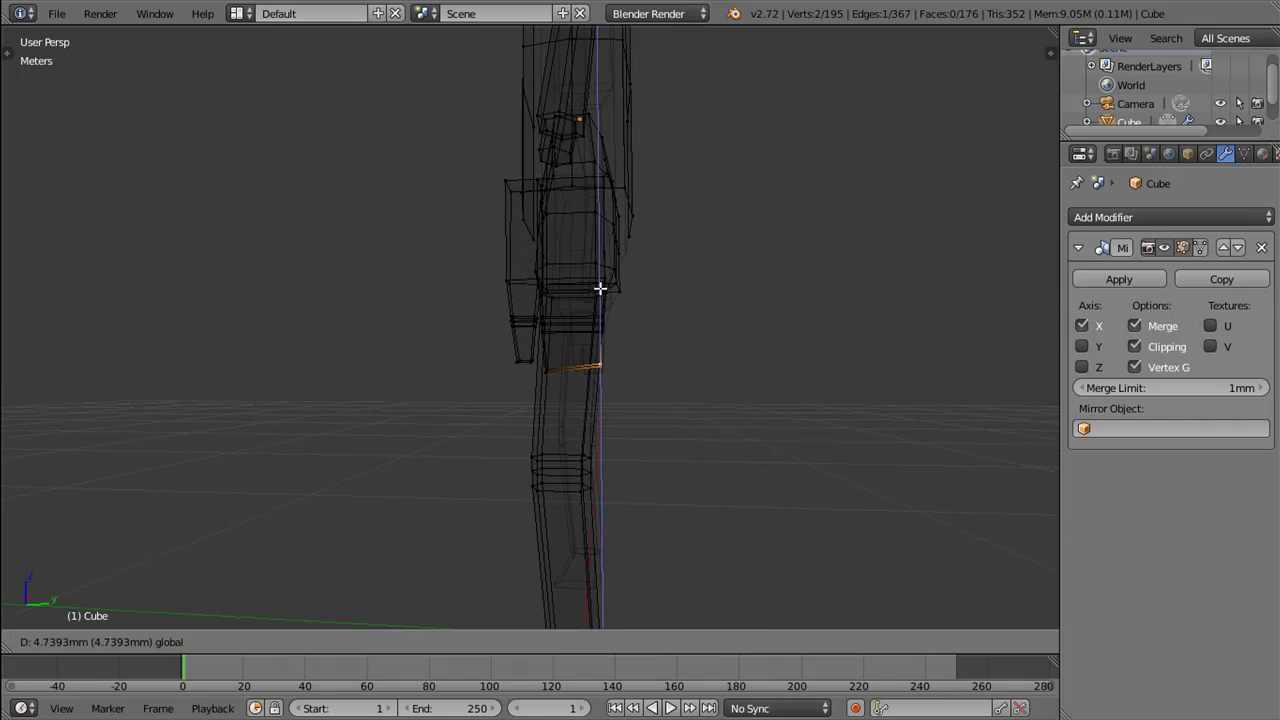
{"action": "left_click", "coordinate": [598, 284]}
{"action": "key", "text": "z"}
{"action": "left_click", "coordinate": [629, 440]}
{"action": "left_click_drag", "start_coordinate": [629, 434], "coordinate": [607, 404]}
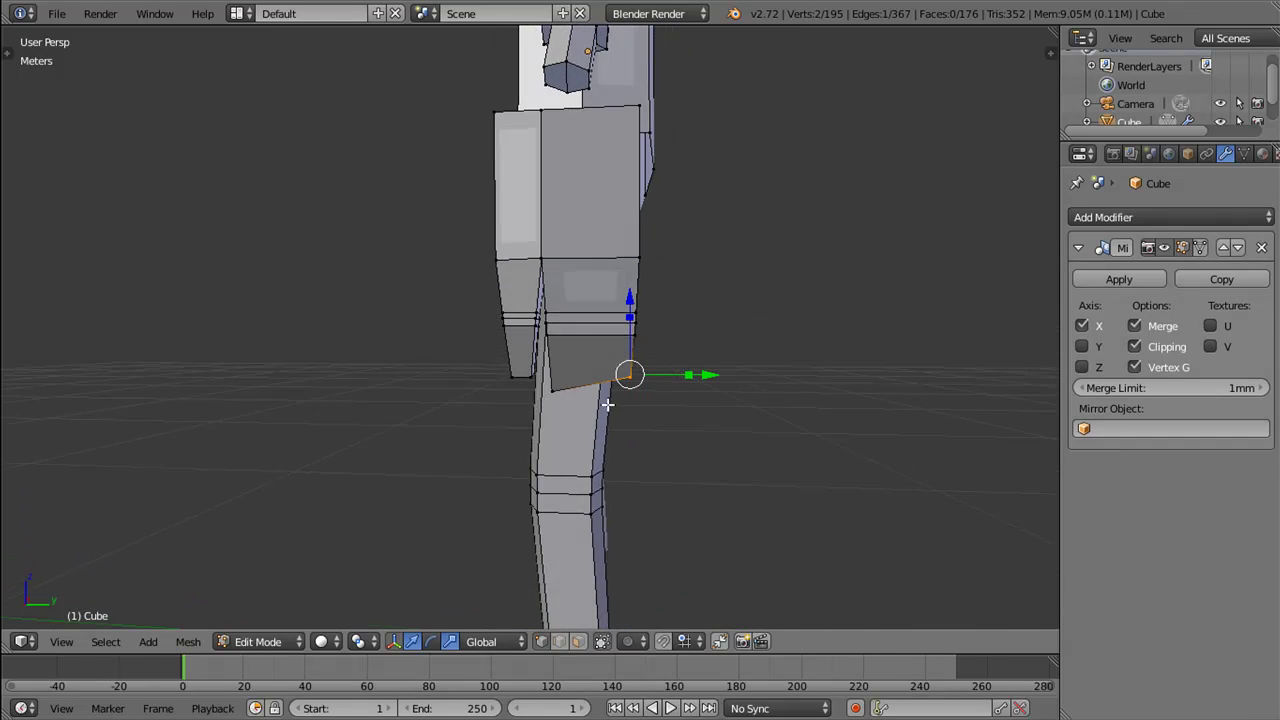
Step: Nudge a hand vertex along Y and lift it slightly along Z
{"action": "left_click_drag", "start_coordinate": [706, 375], "coordinate": [699, 376]}
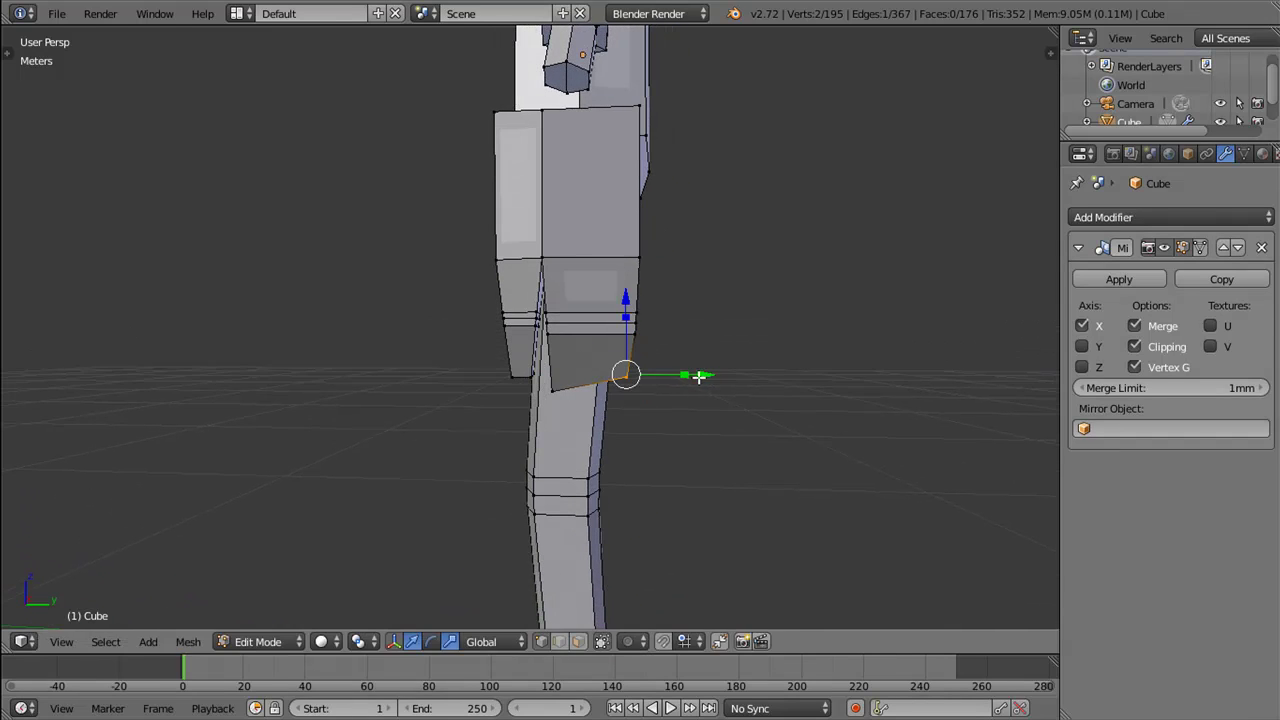
{"action": "left_click_drag", "start_coordinate": [625, 299], "coordinate": [663, 337]}
{"action": "left_click_drag", "start_coordinate": [663, 337], "coordinate": [616, 334]}
Step: Select two hand vertices and move them along Z in two adjustments
{"action": "right_click", "coordinate": [615, 334]}
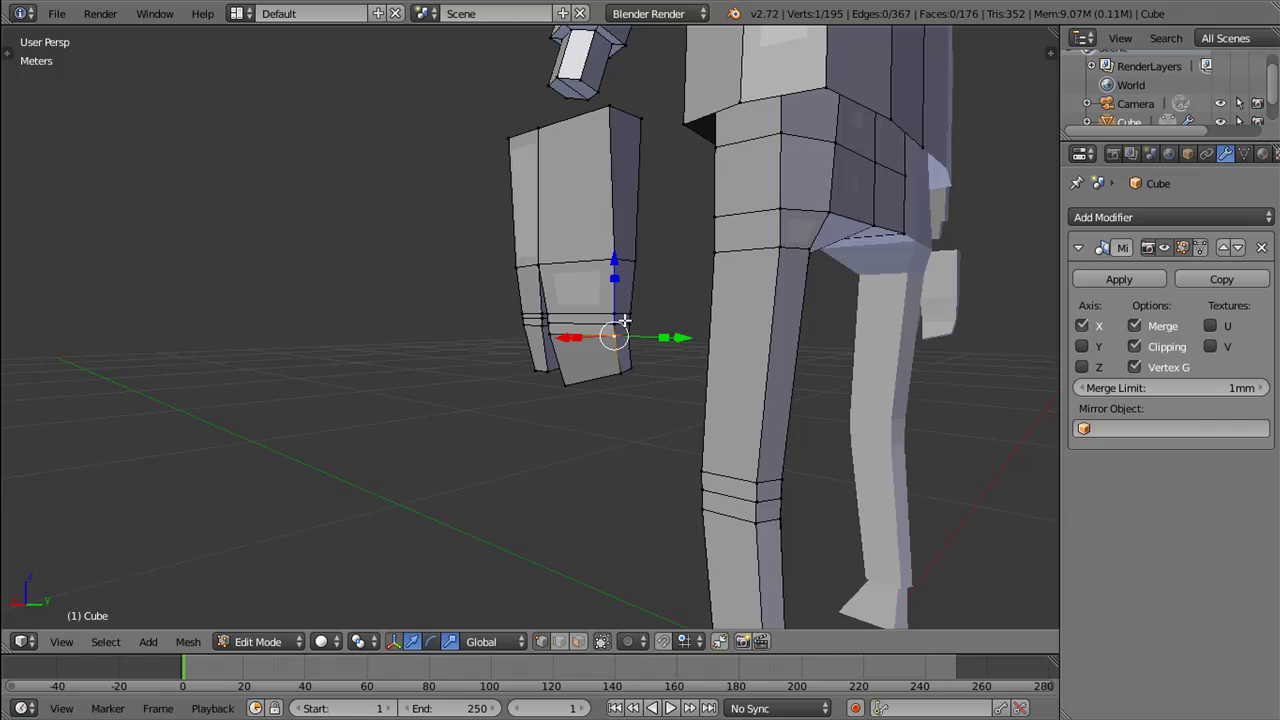
{"action": "right_click", "coordinate": [628, 321]}
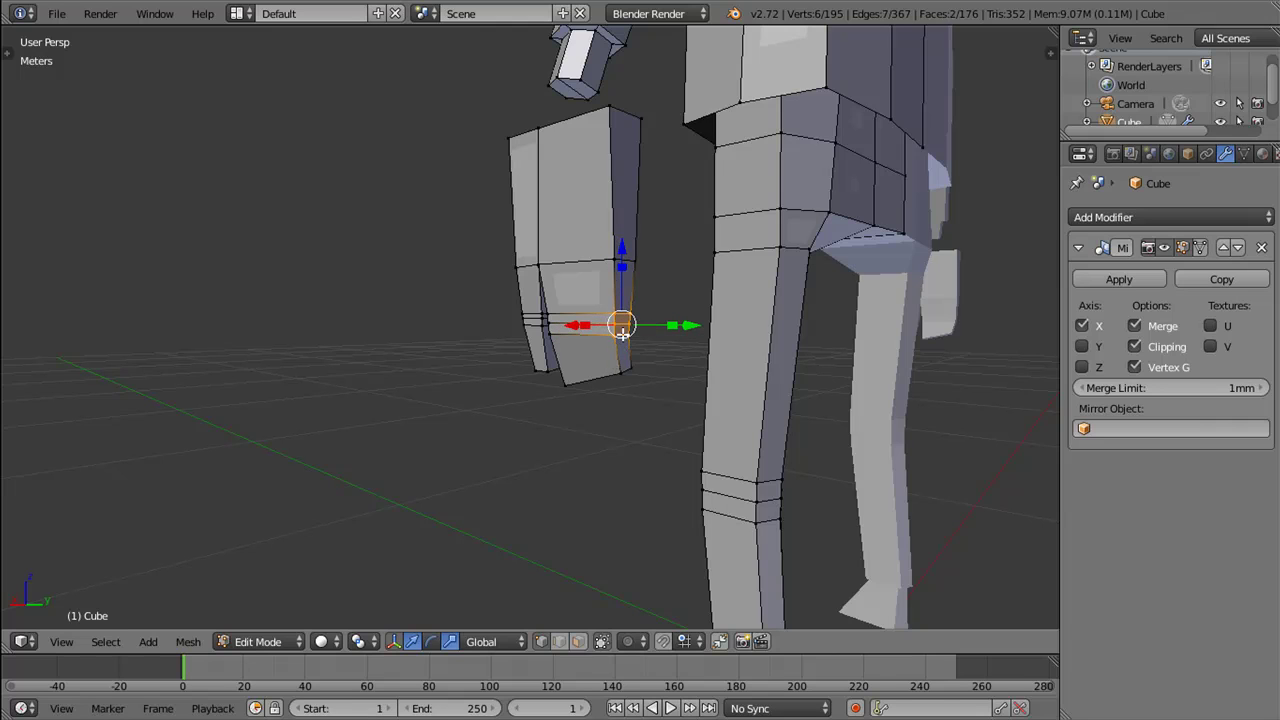
{"action": "left_click_drag", "start_coordinate": [630, 364], "coordinate": [600, 360]}
{"action": "key", "text": "g"}
{"action": "key", "text": "z"}
{"action": "left_click", "coordinate": [625, 238]}
{"action": "left_click_drag", "start_coordinate": [669, 309], "coordinate": [657, 308]}
{"action": "key", "text": "g"}
{"action": "key", "text": "z"}
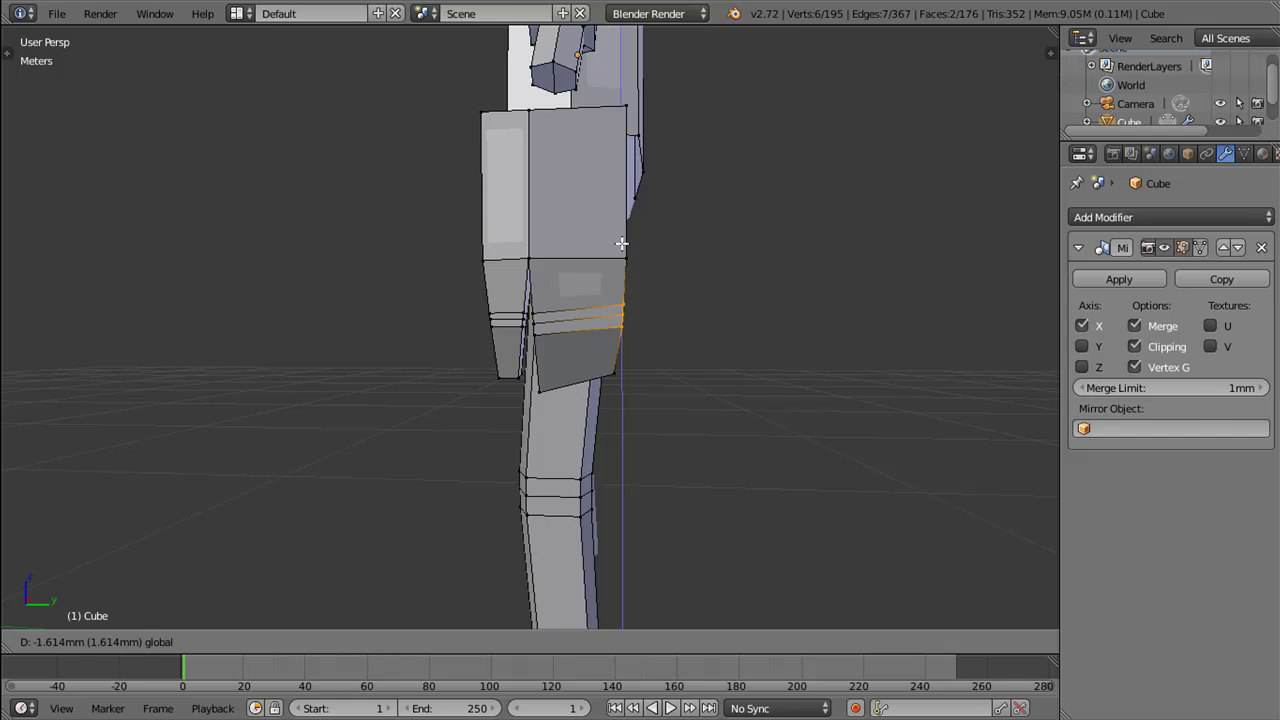
{"action": "left_click", "coordinate": [621, 243]}
Step: Select the top loop vertices of the hand block
{"action": "left_click_drag", "start_coordinate": [662, 340], "coordinate": [575, 255]}
{"action": "scroll", "scroll_direction": "up", "scroll_amount": 3}
{"action": "scroll", "scroll_direction": "down", "scroll_amount": 3}
{"action": "right_click", "coordinate": [580, 238]}
{"action": "right_click", "coordinate": [506, 230]}
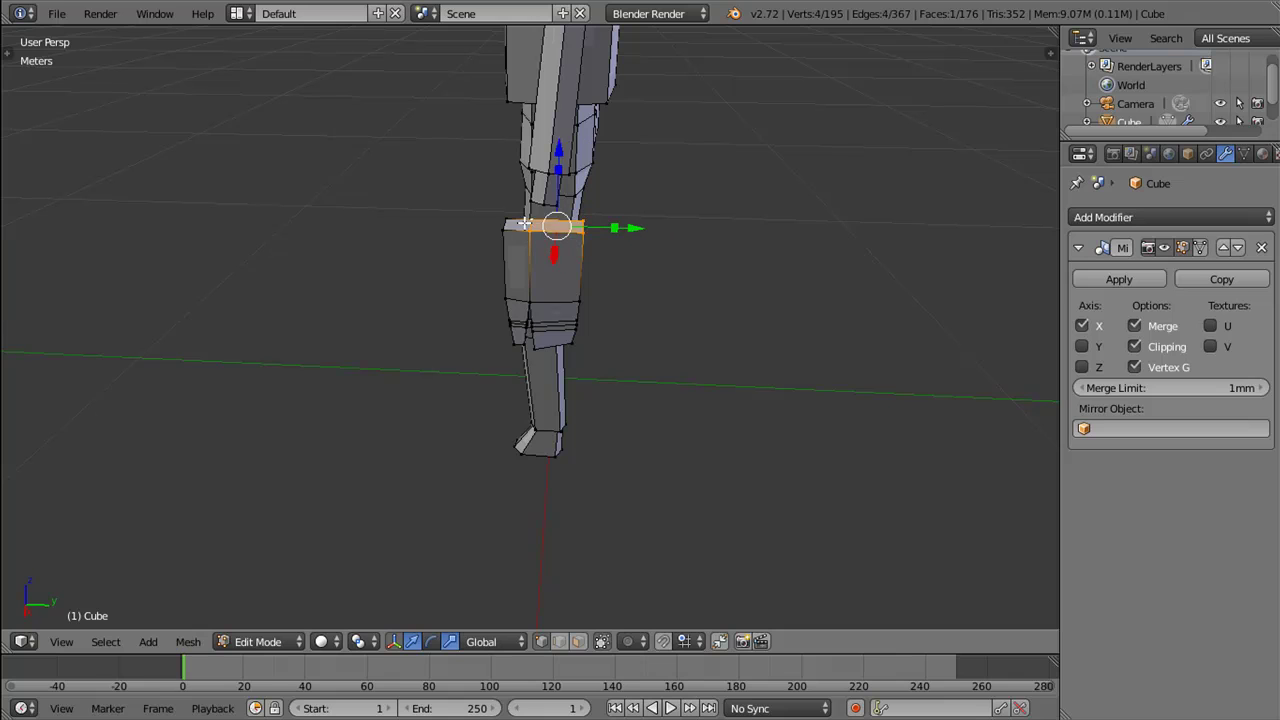
{"action": "right_click", "coordinate": [508, 220]}
{"action": "left_click_drag", "start_coordinate": [508, 222], "coordinate": [554, 276]}
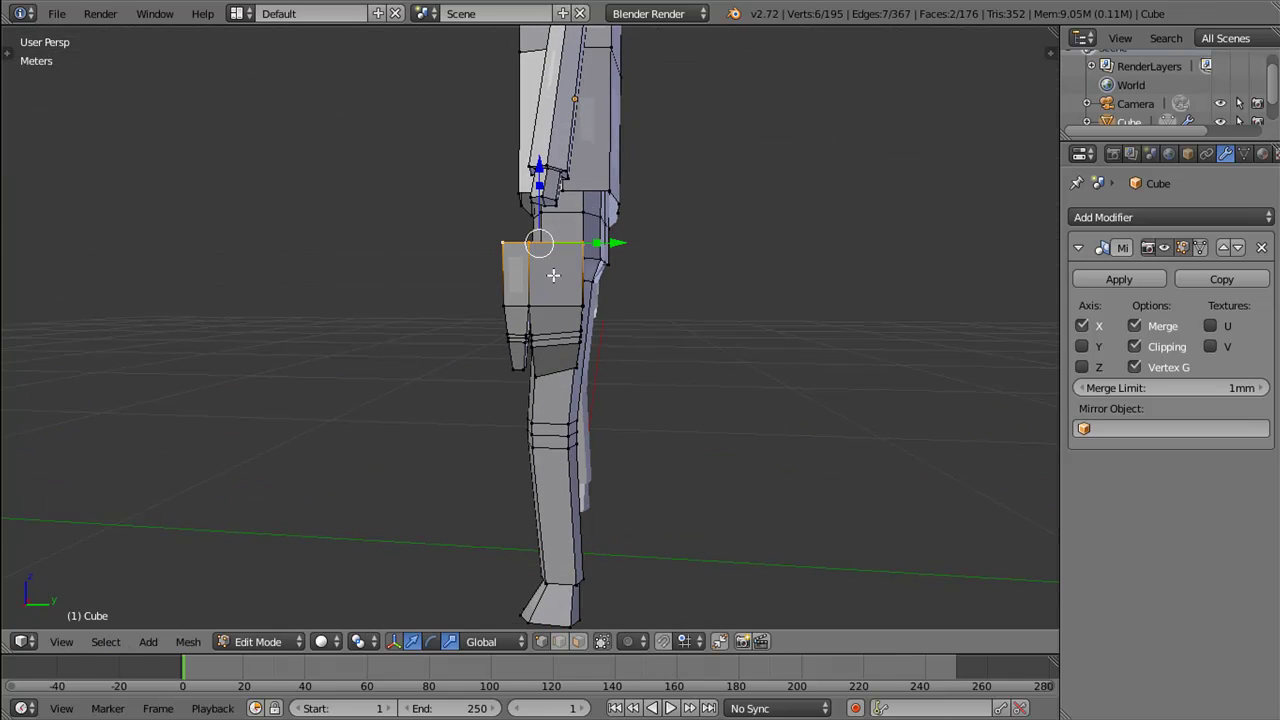
Step: Add a centred loop on the hand, then extrude a side face and scale it down into a thumb tip
{"action": "key", "text": "ctrl+r"}
{"action": "left_click", "coordinate": [550, 280]}
{"action": "right_click", "coordinate": [550, 280]}
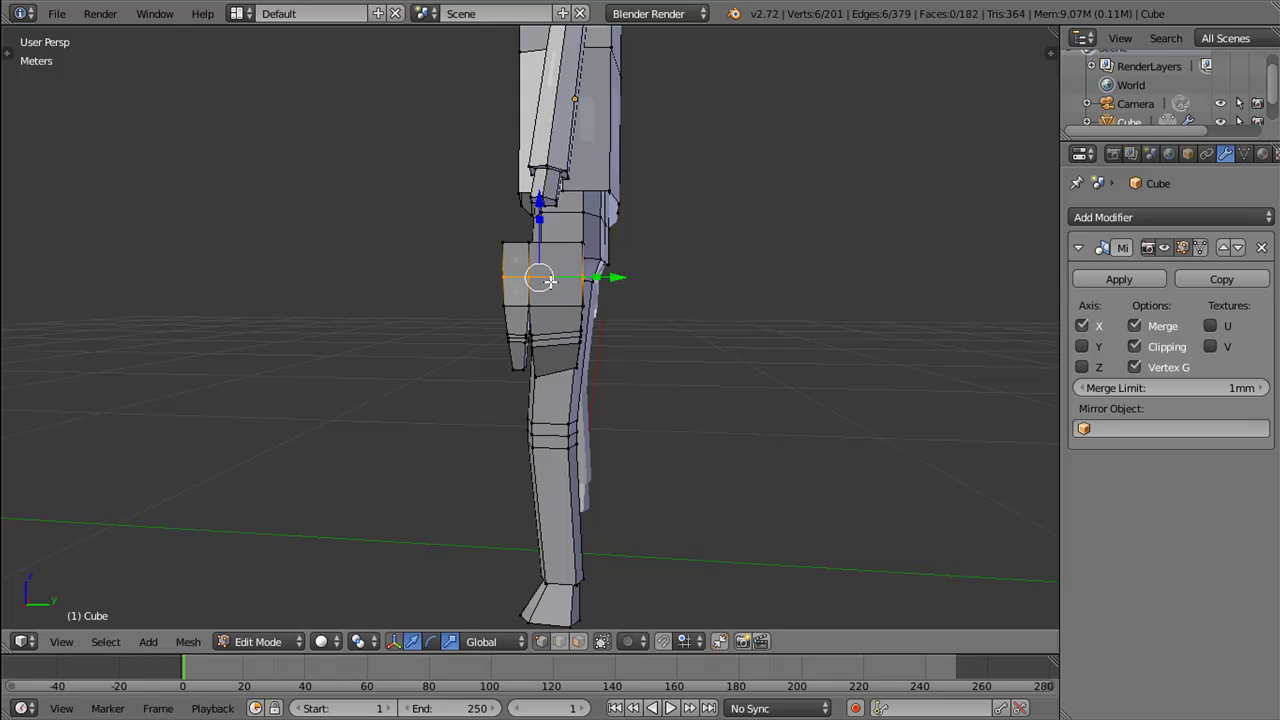
{"action": "left_click_drag", "start_coordinate": [541, 296], "coordinate": [586, 263]}
{"action": "right_click", "coordinate": [537, 233]}
{"action": "key", "text": "e"}
{"action": "left_click", "coordinate": [528, 296]}
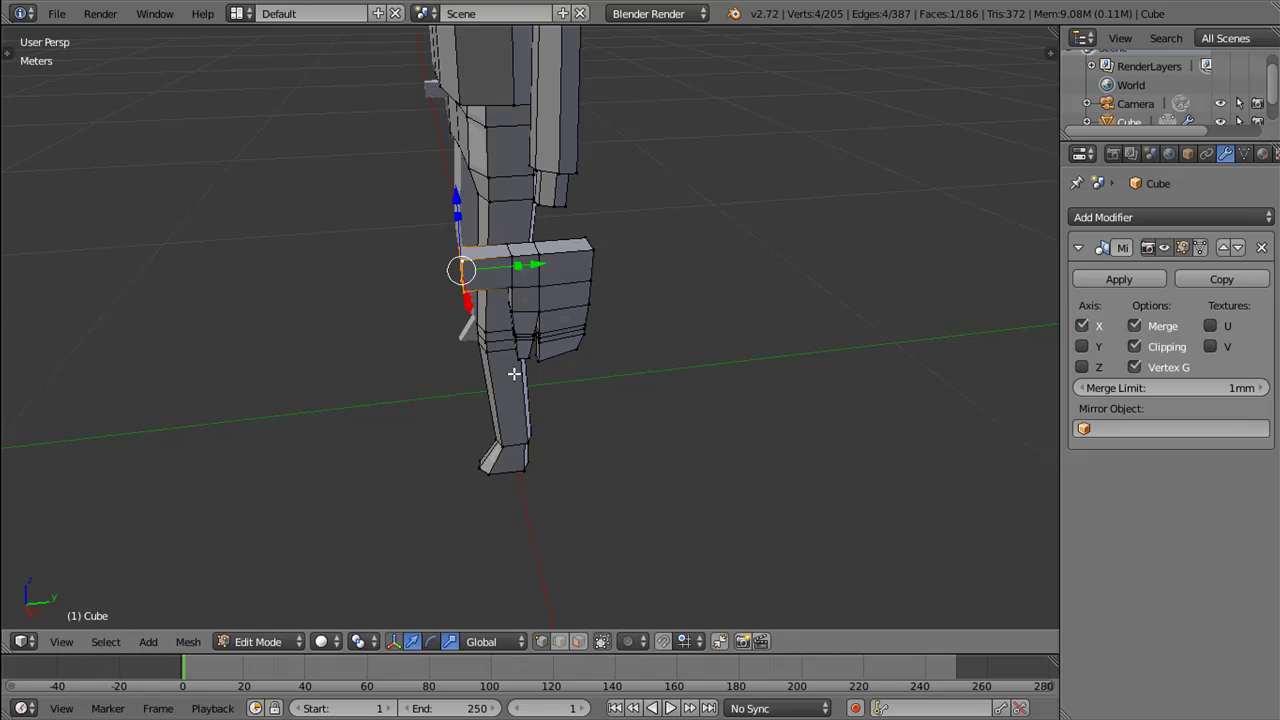
{"action": "key", "text": "s"}
{"action": "left_click", "coordinate": [462, 311]}
Step: Reposition the thumb tip with moves along the X axis and then the Y axis
{"action": "left_click_drag", "start_coordinate": [462, 311], "coordinate": [660, 354]}
{"action": "key", "text": "g"}
{"action": "key", "text": "x"}
{"action": "left_click", "coordinate": [531, 264]}
{"action": "left_click_drag", "start_coordinate": [509, 291], "coordinate": [490, 265]}
{"action": "scroll", "scroll_direction": "up", "scroll_amount": 3}
{"action": "scroll", "scroll_direction": "up", "scroll_amount": 3}
{"action": "scroll", "scroll_direction": "down", "scroll_amount": 3}
{"action": "left_click_drag", "start_coordinate": [514, 314], "coordinate": [602, 291]}
{"action": "key", "text": "g"}
{"action": "key", "text": "x"}
{"action": "left_click", "coordinate": [523, 268]}
{"action": "key", "text": "g"}
{"action": "key", "text": "y"}
{"action": "left_click", "coordinate": [523, 271]}
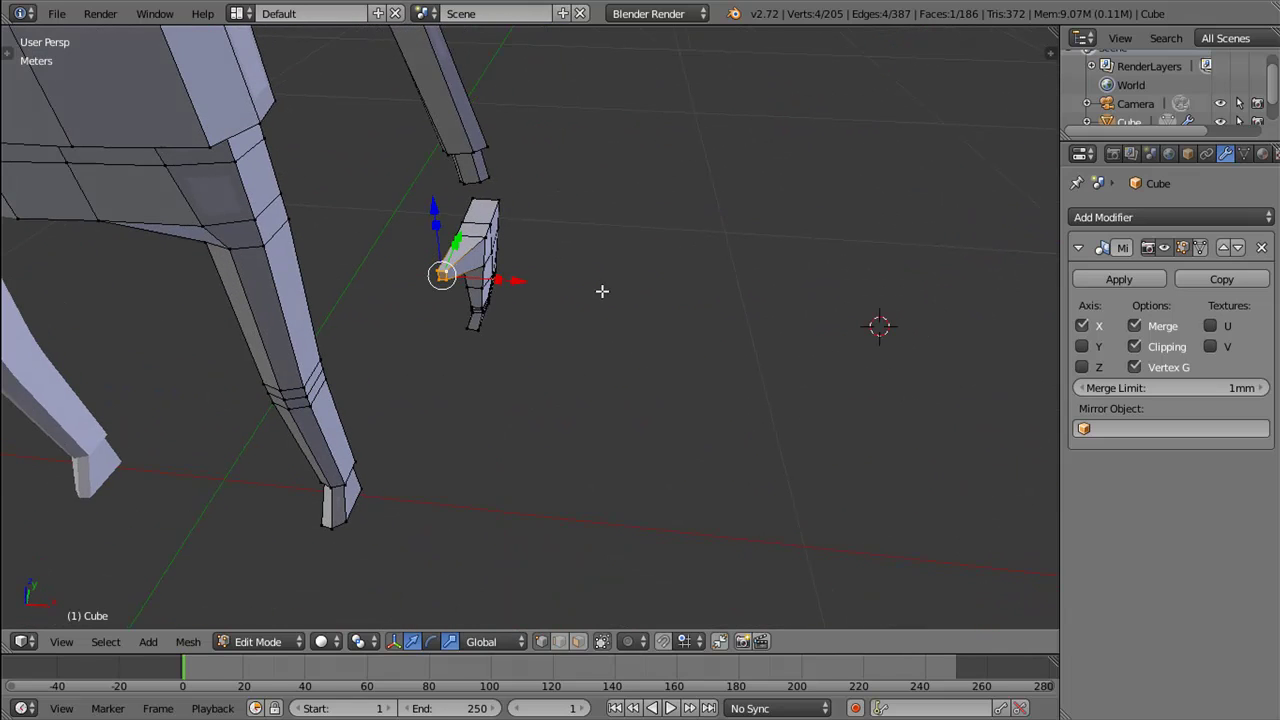
Step: With rotation handles shown, rotate the thumb piece inward and lower it along Z
{"action": "left_click", "coordinate": [431, 641]}
{"action": "left_click_drag", "start_coordinate": [451, 517], "coordinate": [609, 326]}
{"action": "left_click_drag", "start_coordinate": [409, 229], "coordinate": [403, 209]}
{"action": "left_click_drag", "start_coordinate": [403, 209], "coordinate": [373, 265]}
{"action": "left_click_drag", "start_coordinate": [373, 265], "coordinate": [440, 220]}
{"action": "left_click_drag", "start_coordinate": [455, 176], "coordinate": [420, 196]}
{"action": "left_click_drag", "start_coordinate": [420, 196], "coordinate": [413, 303]}
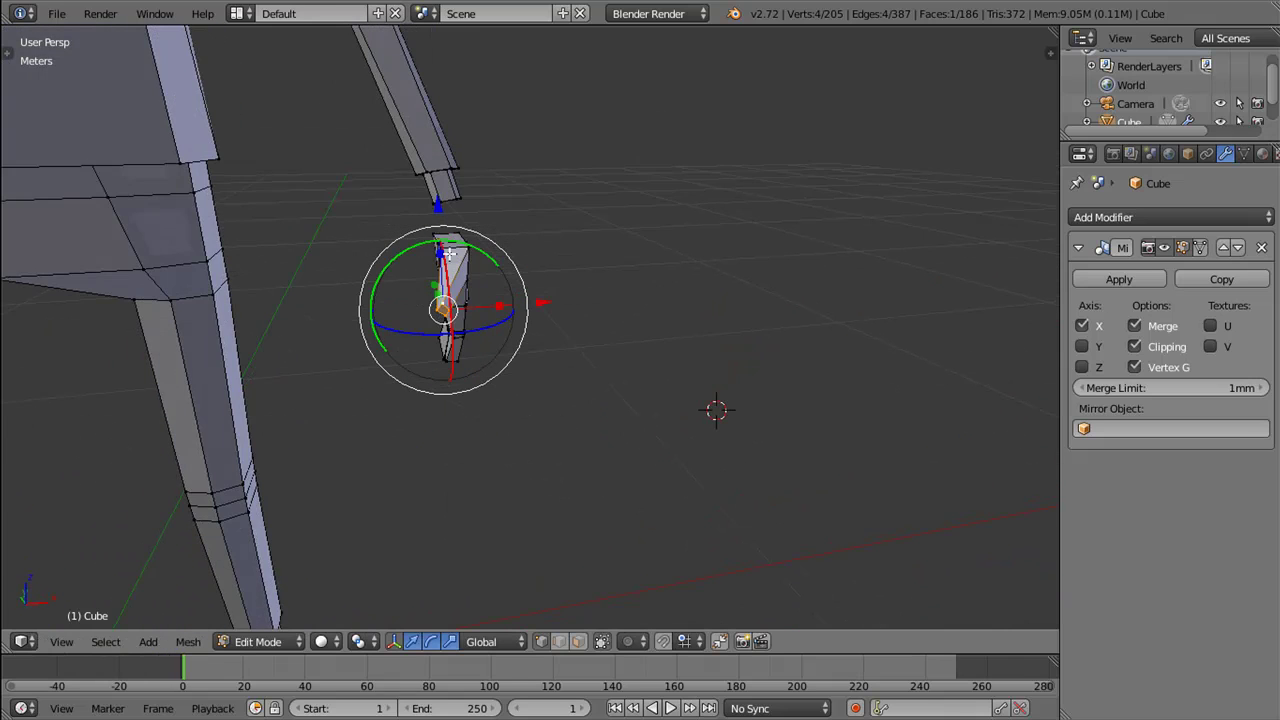
Step: Shift the thumb along the Y axis, check it from the side, and hide the rotation handles
{"action": "left_click_drag", "start_coordinate": [449, 254], "coordinate": [456, 246]}
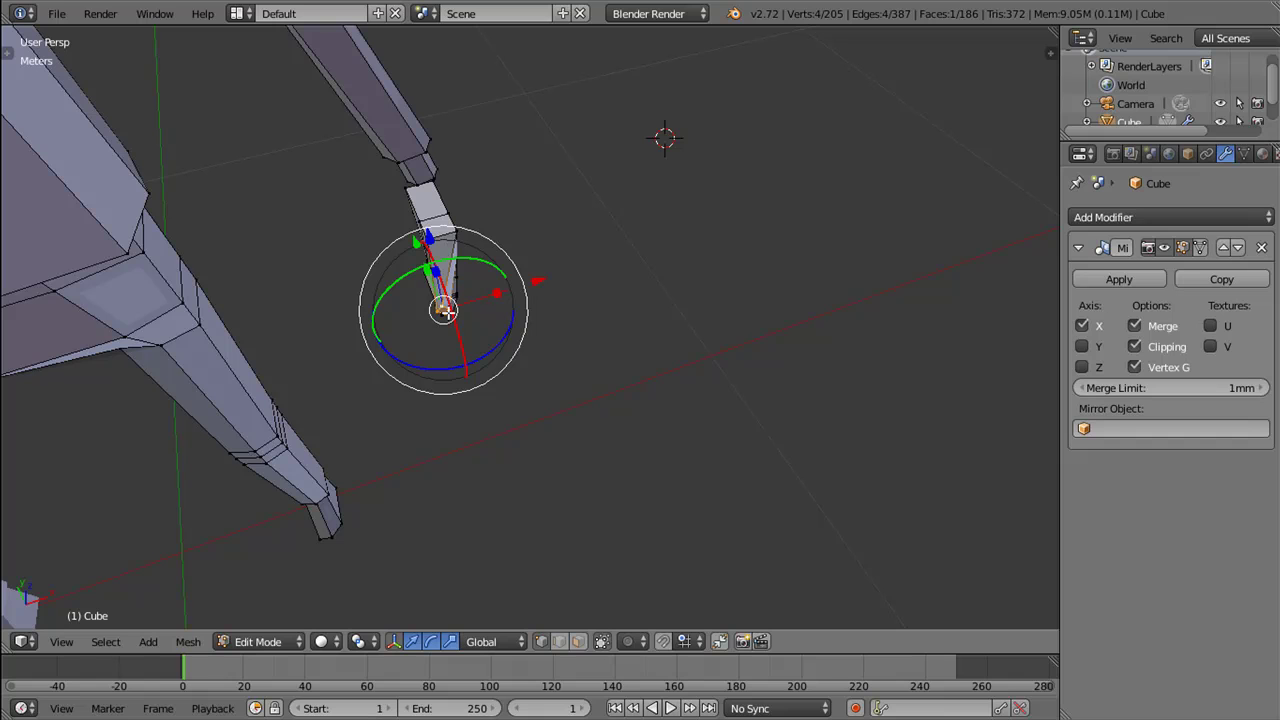
{"action": "left_click_drag", "start_coordinate": [445, 318], "coordinate": [475, 302]}
{"action": "left_click_drag", "start_coordinate": [353, 268], "coordinate": [334, 268]}
{"action": "left_click_drag", "start_coordinate": [334, 268], "coordinate": [314, 263]}
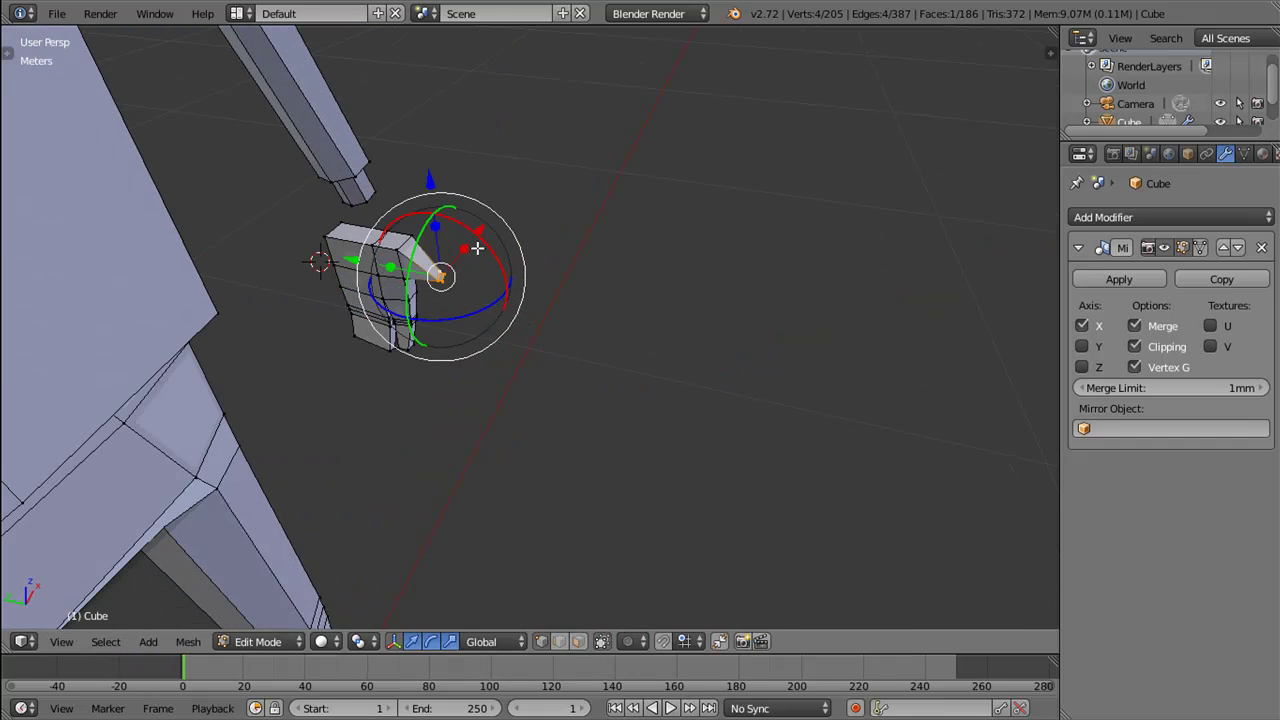
{"action": "left_click_drag", "start_coordinate": [491, 297], "coordinate": [491, 320]}
{"action": "scroll", "scroll_direction": "up", "scroll_amount": 3}
{"action": "scroll", "scroll_direction": "down", "scroll_amount": 3}
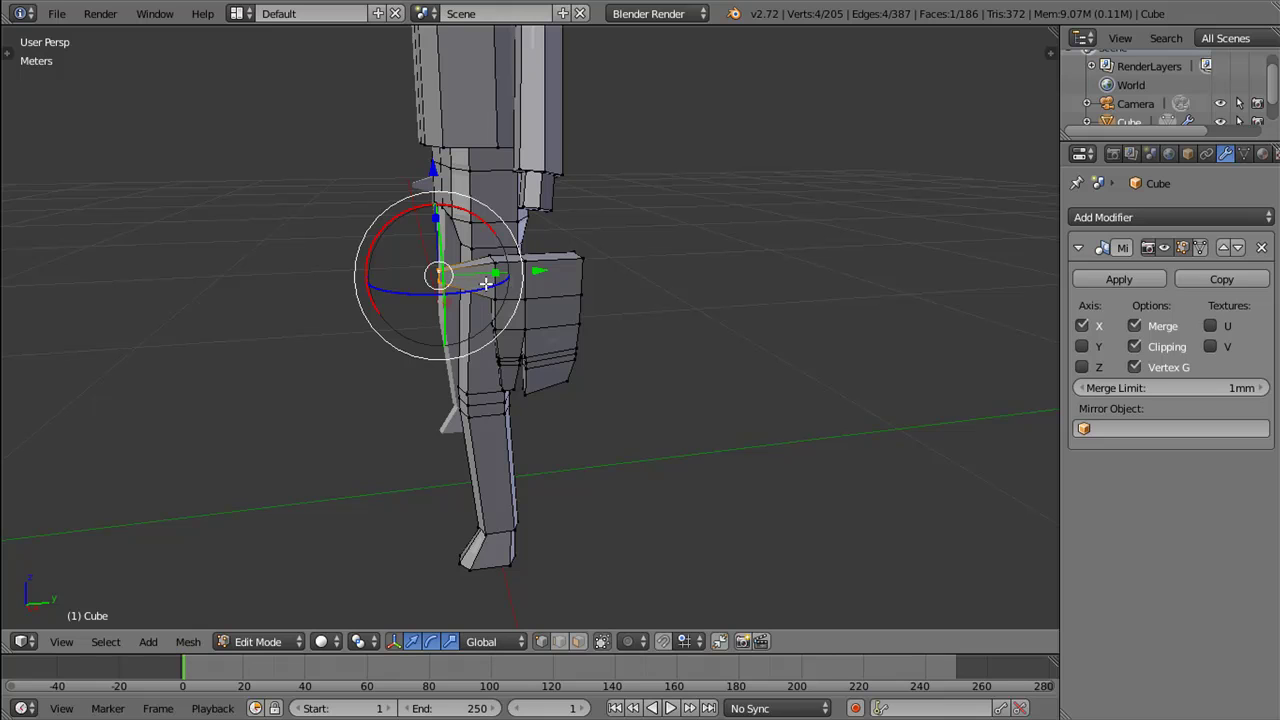
{"action": "left_click", "coordinate": [432, 641]}
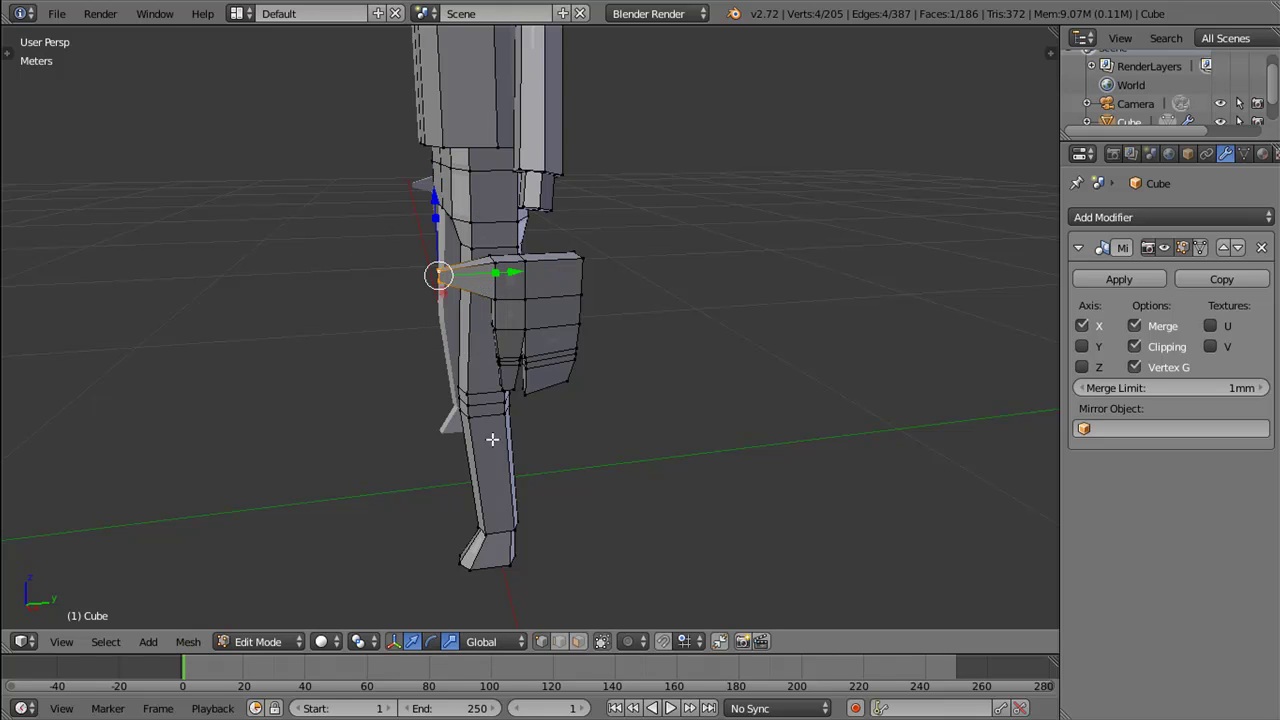
{"action": "scroll", "scroll_direction": "up", "scroll_amount": 3}
{"action": "scroll", "scroll_direction": "down", "scroll_amount": 3}
Step: Cut several edge loops across the thumb, undoing one misplaced loop across the hand
{"action": "scroll", "scroll_direction": "down", "scroll_amount": 3}
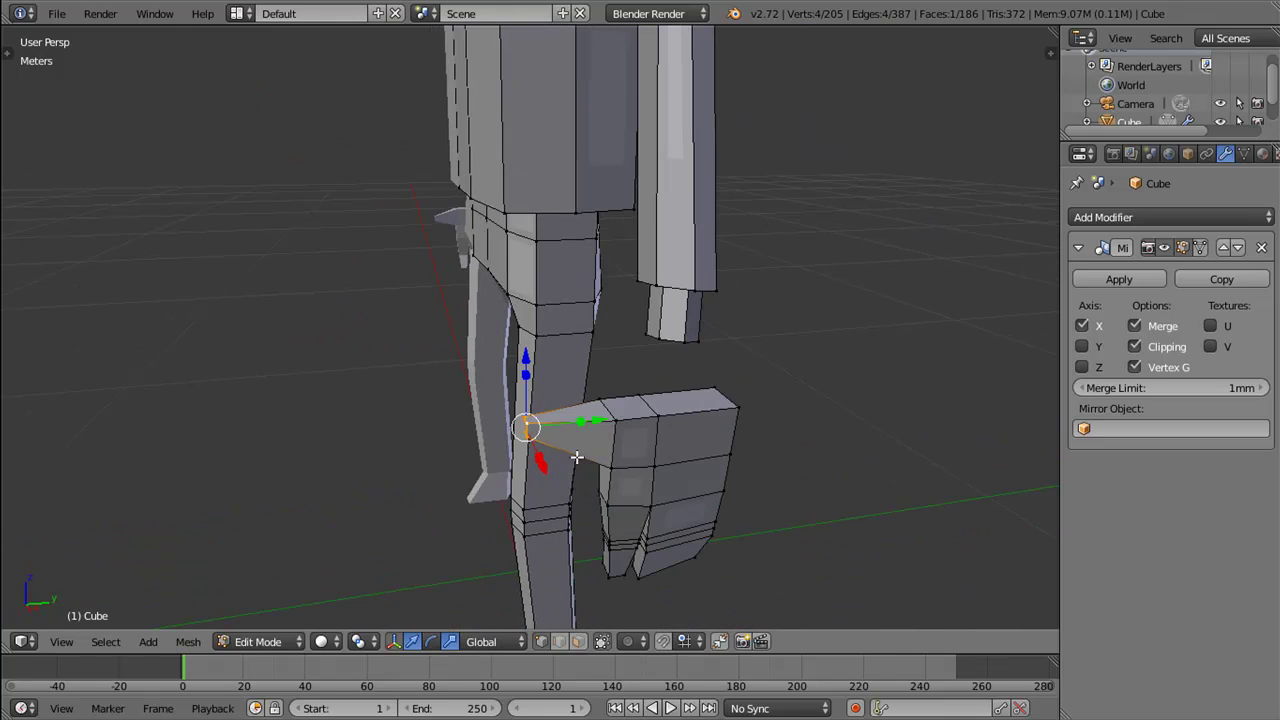
{"action": "key", "text": "ctrl+r"}
{"action": "left_click", "coordinate": [584, 435]}
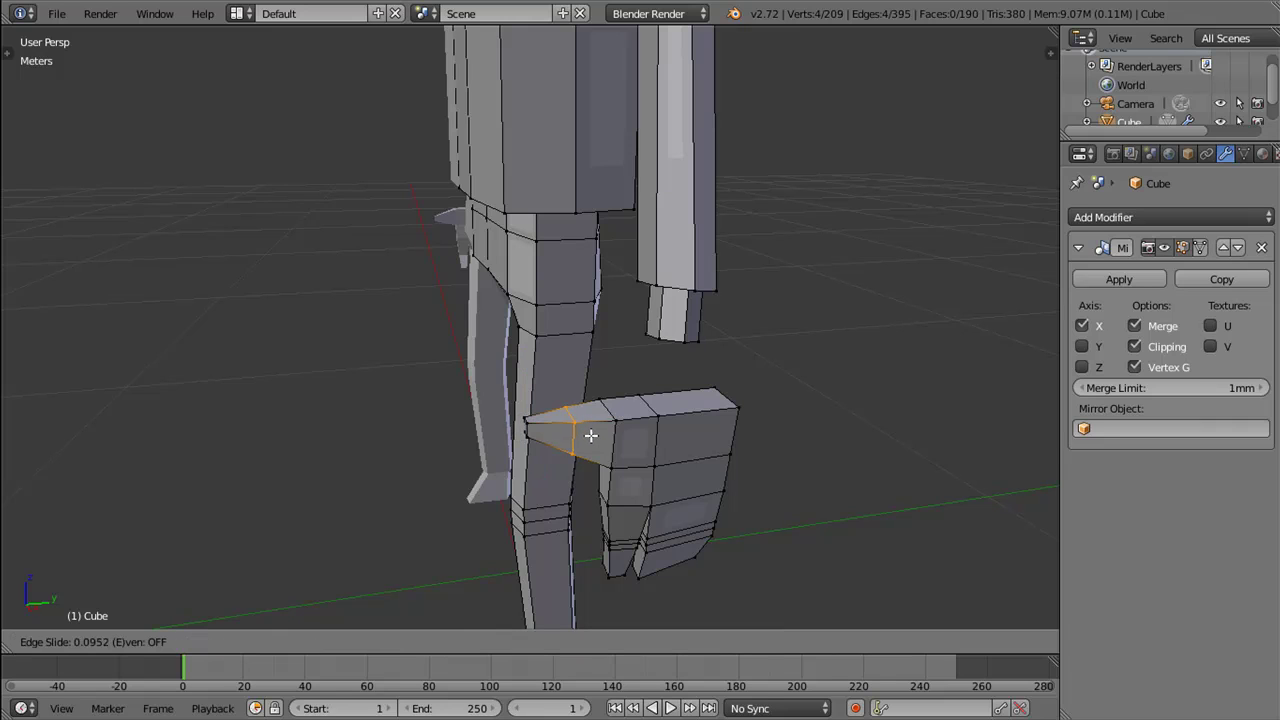
{"action": "left_click", "coordinate": [591, 440]}
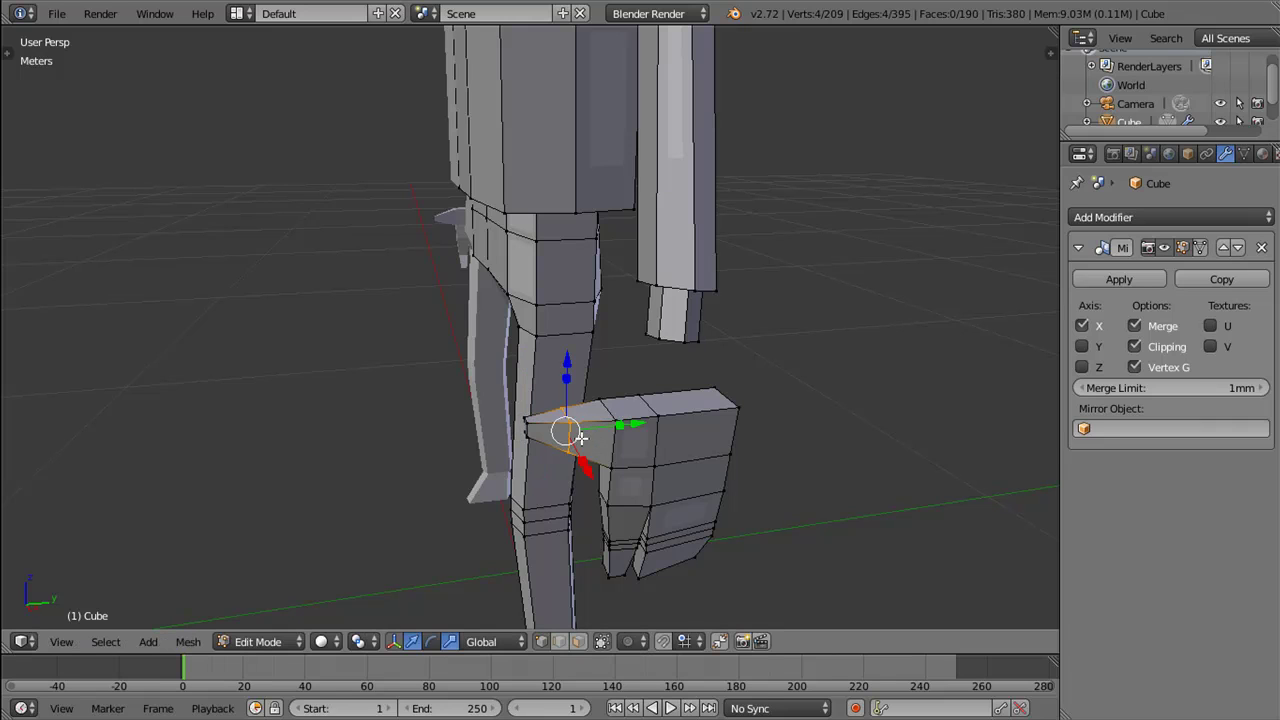
{"action": "key", "text": "ctrl+r"}
{"action": "left_click", "coordinate": [586, 437]}
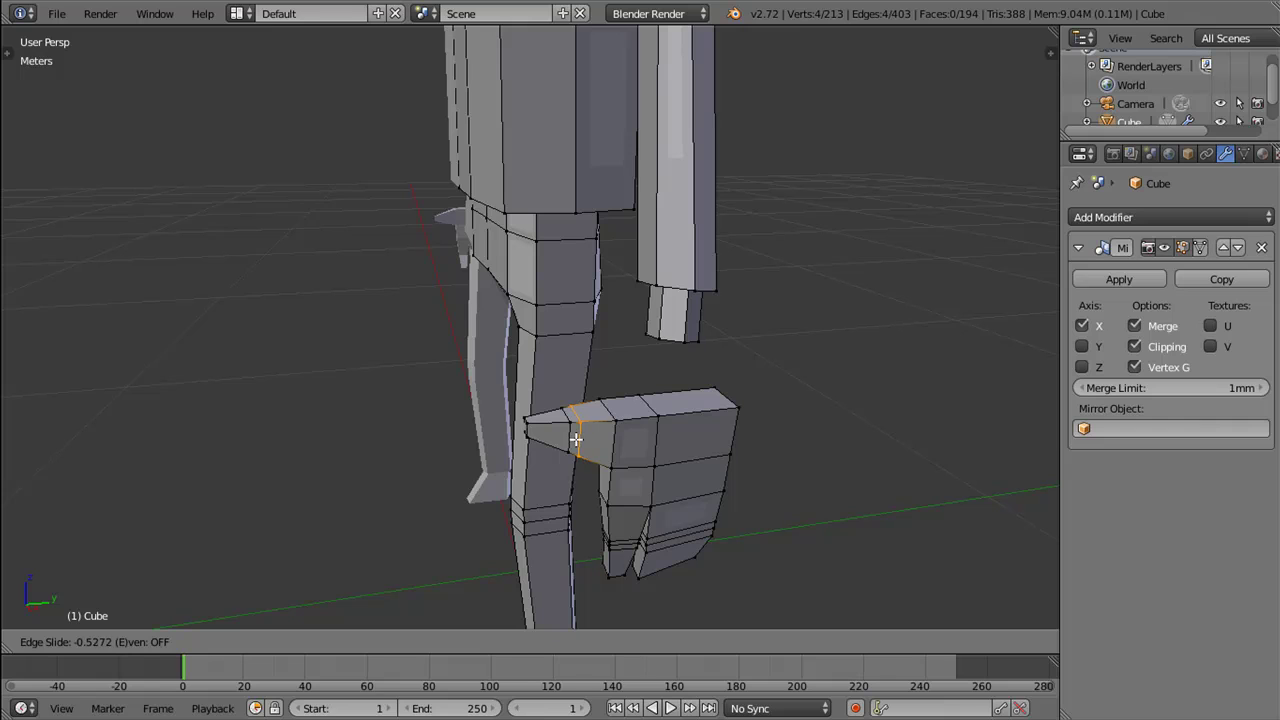
{"action": "left_click", "coordinate": [576, 439]}
{"action": "key", "text": "ctrl+r"}
{"action": "left_click", "coordinate": [559, 442]}
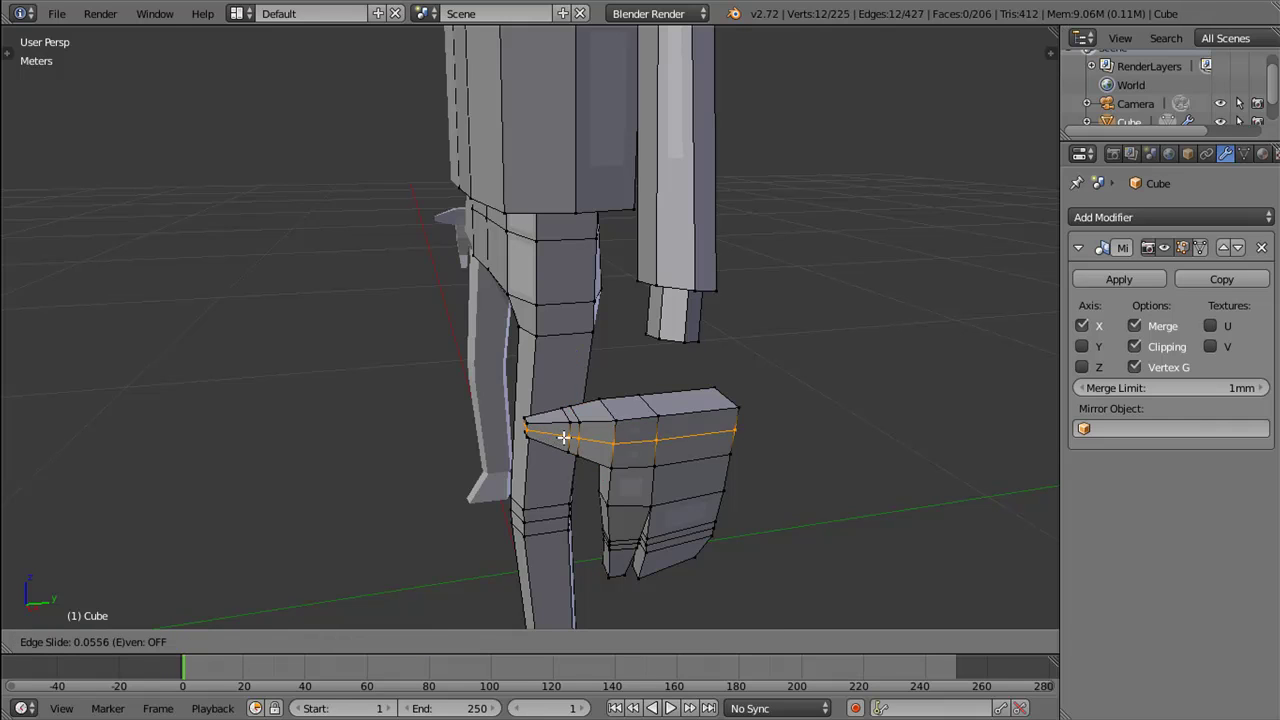
{"action": "left_click", "coordinate": [564, 440]}
{"action": "key", "text": "ctrl+z"}
{"action": "key", "text": "ctrl+r"}
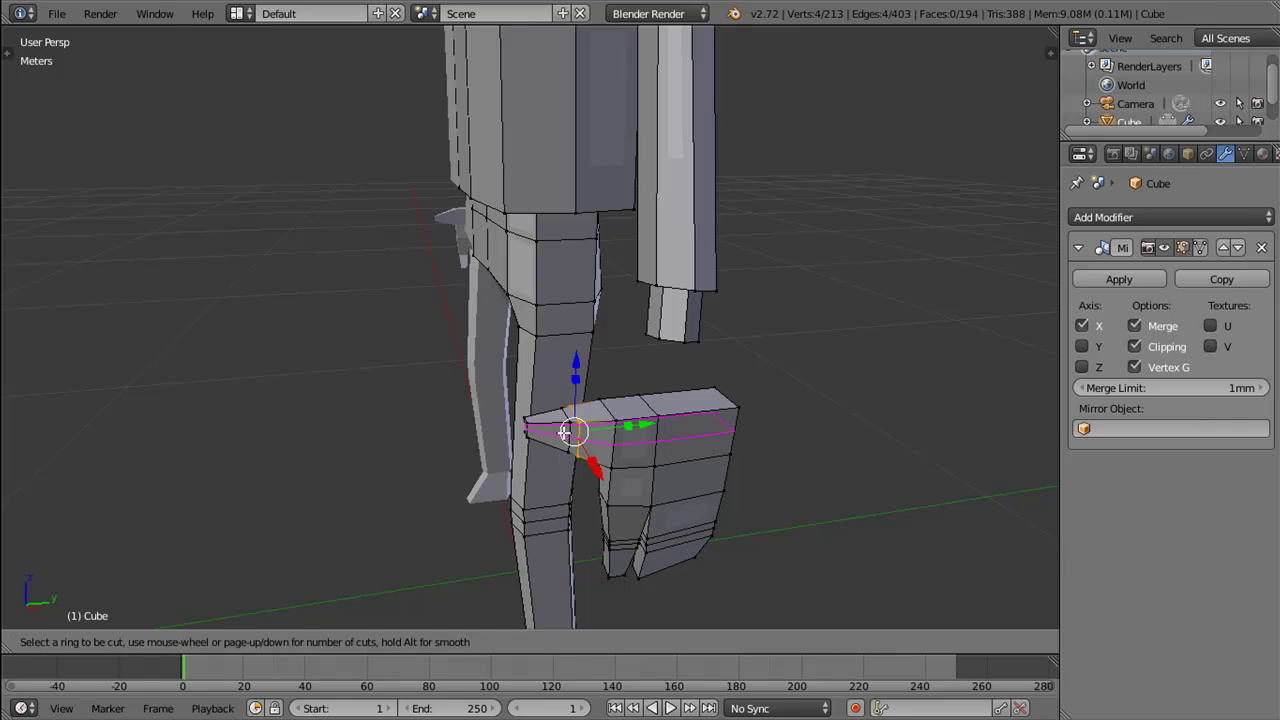
{"action": "left_click", "coordinate": [561, 423]}
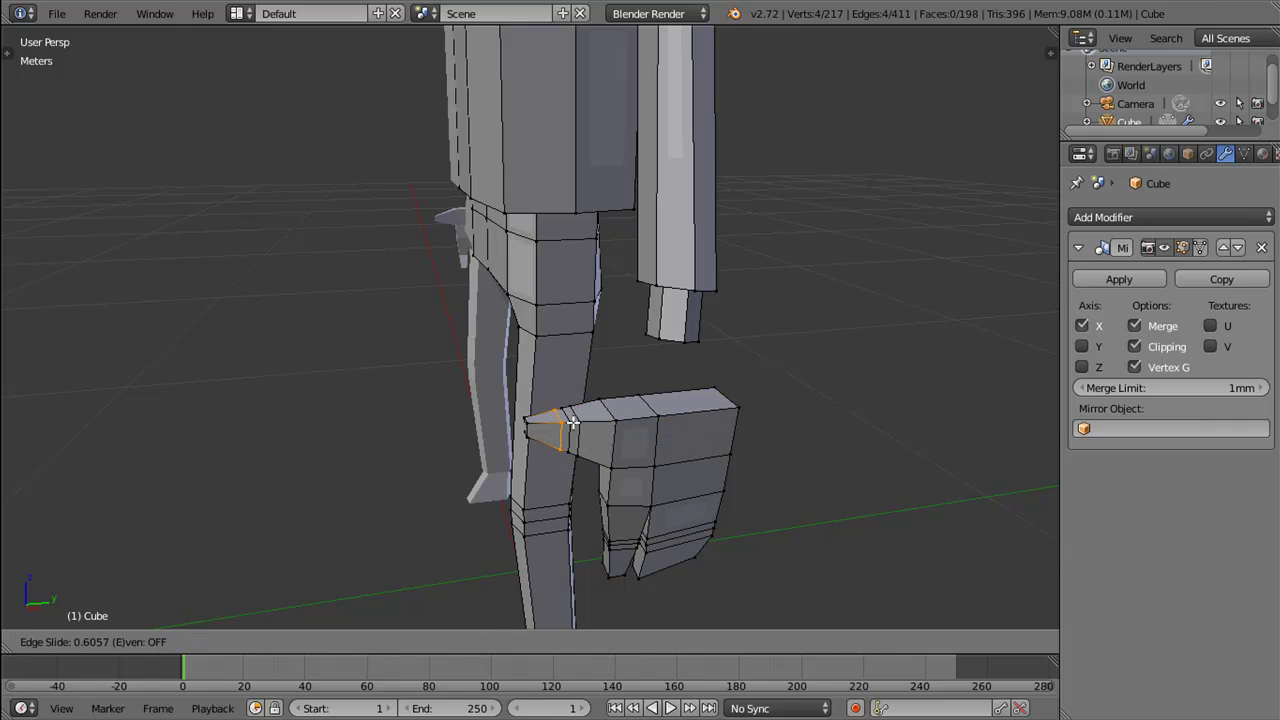
{"action": "left_click", "coordinate": [572, 423]}
Step: Select the thumb tip vertices and move them along Z, then slightly along Y
{"action": "left_click_drag", "start_coordinate": [592, 441], "coordinate": [595, 390]}
{"action": "right_click", "coordinate": [525, 423]}
{"action": "right_click", "coordinate": [520, 433]}
{"action": "key", "text": "g"}
{"action": "key", "text": "Escape"}
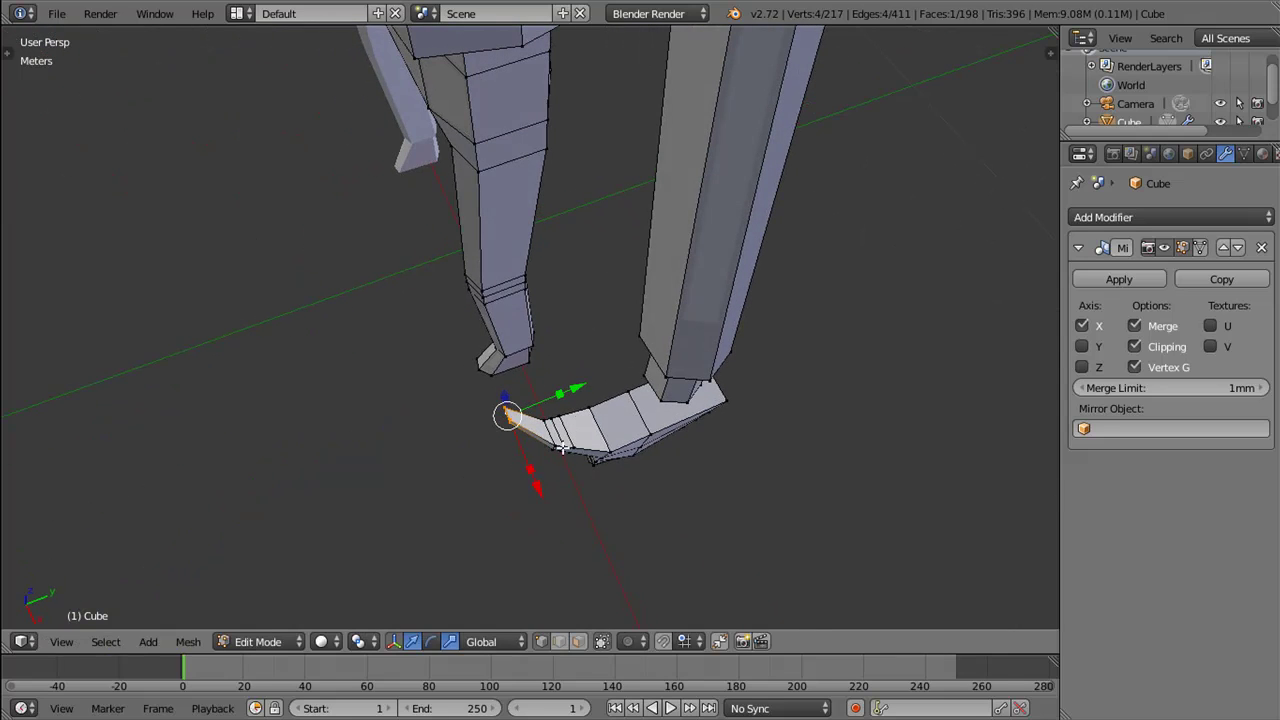
{"action": "key", "text": "g"}
{"action": "key", "text": "z"}
{"action": "left_click", "coordinate": [586, 441]}
{"action": "key", "text": "g"}
{"action": "key", "text": "y"}
{"action": "left_click", "coordinate": [571, 399]}
Step: Select the thumb section, rotate it around Z, and nudge the grown selection
{"action": "right_click", "coordinate": [555, 430]}
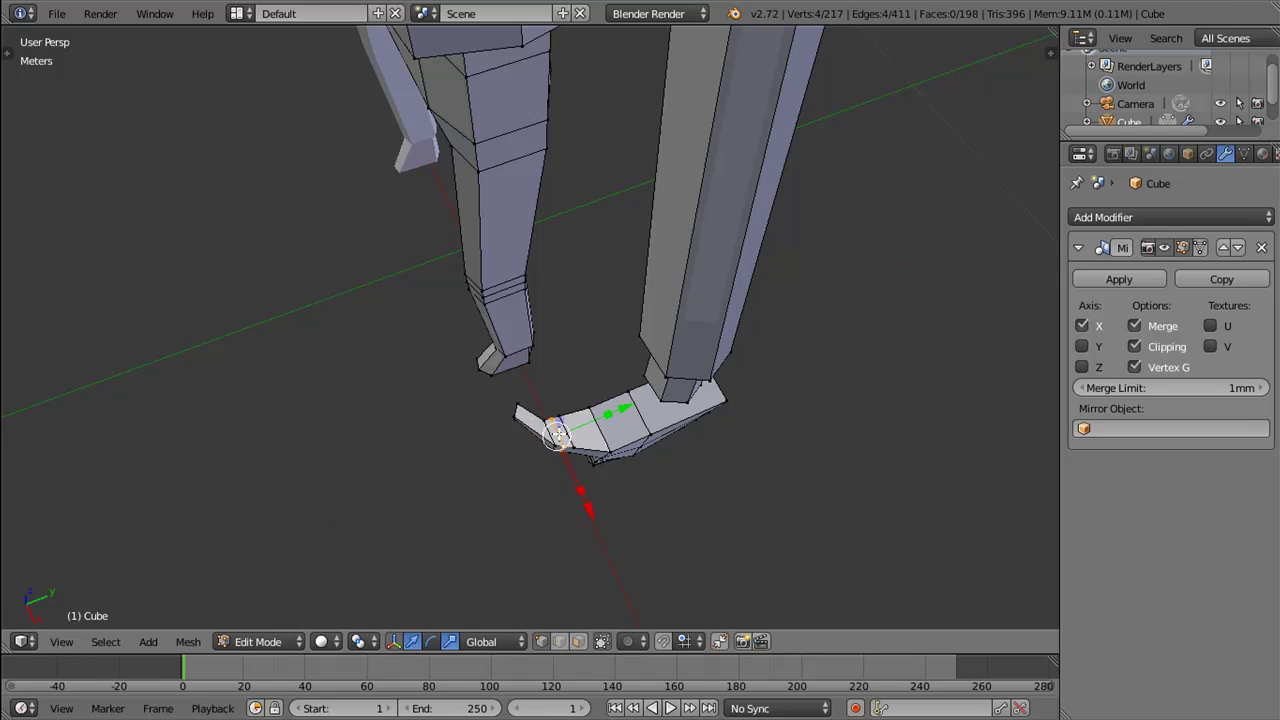
{"action": "key", "text": "ctrl+l"}
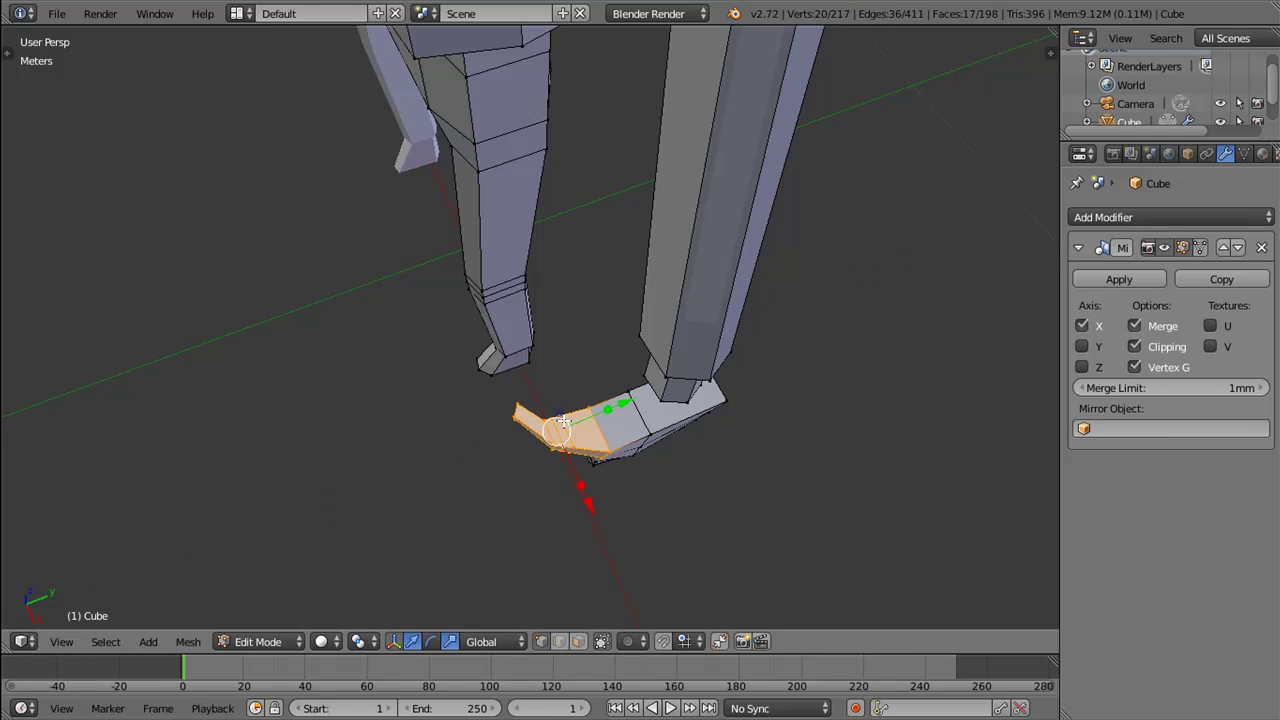
{"action": "key", "text": "ctrl+KP_Subtract"}
{"action": "key", "text": "ctrl+KP_Subtract"}
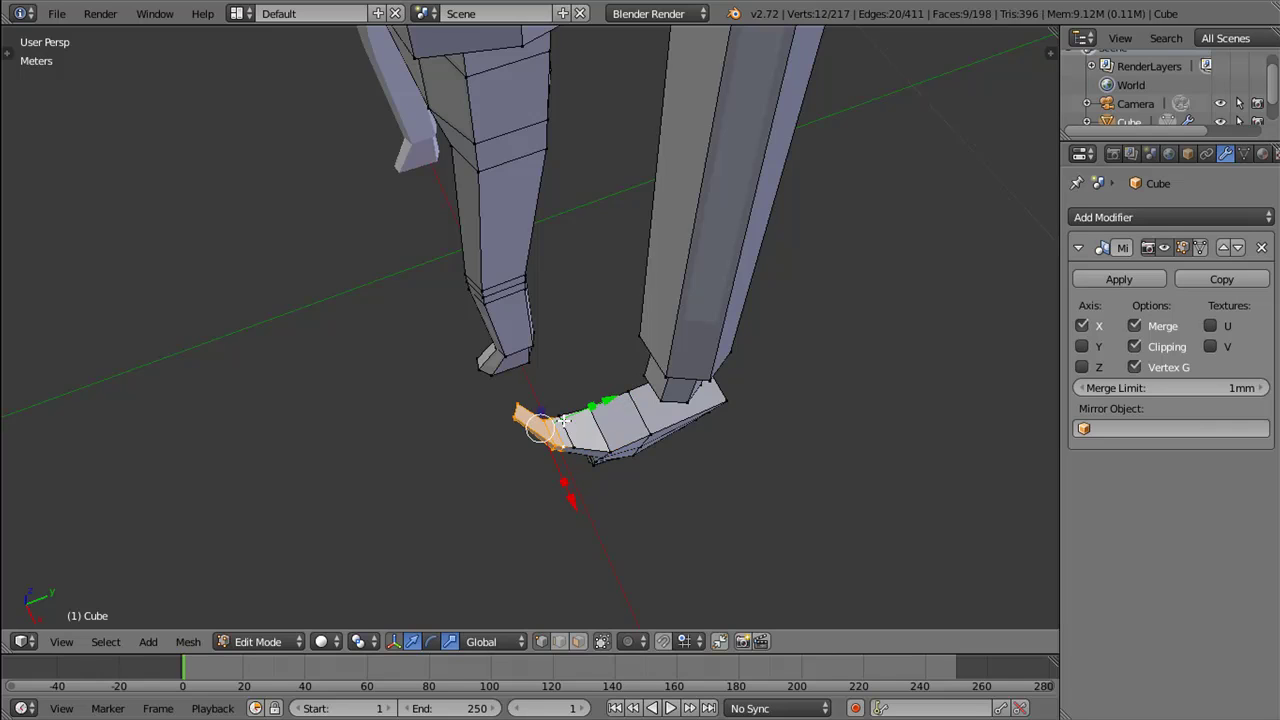
{"action": "key", "text": "ctrl+KP_Subtract"}
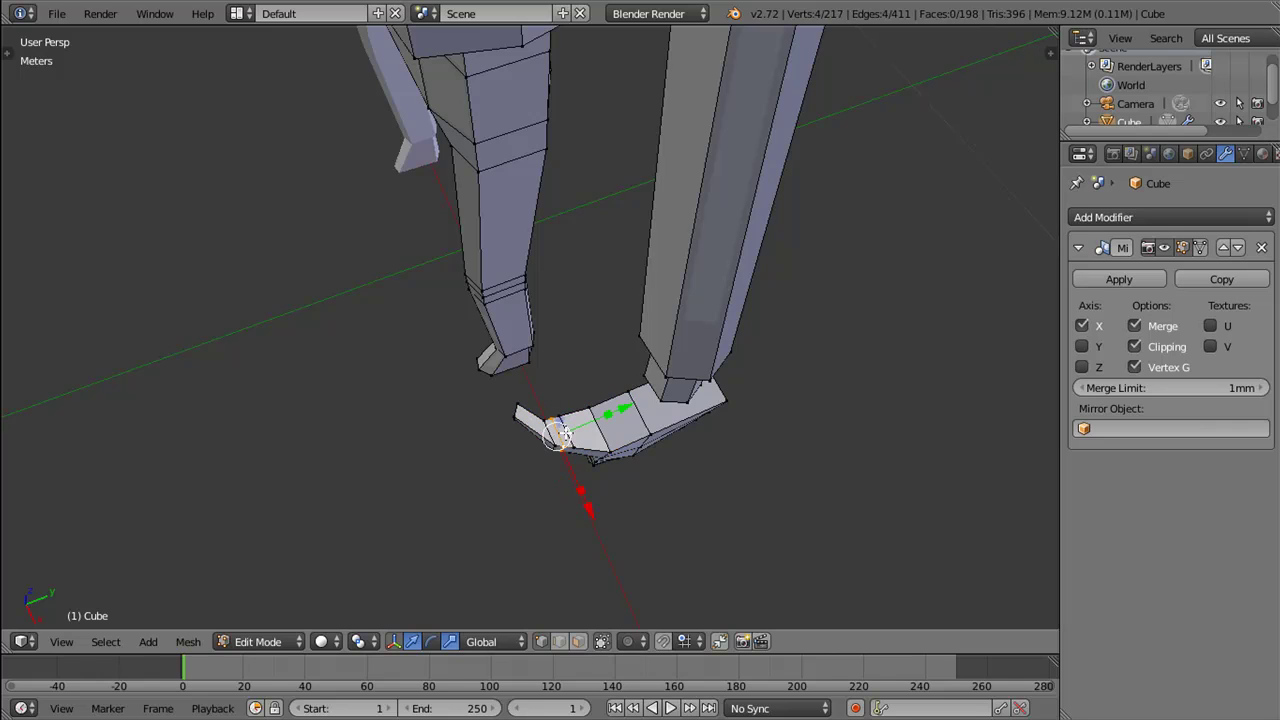
{"action": "key", "text": "ctrl+KP_Add"}
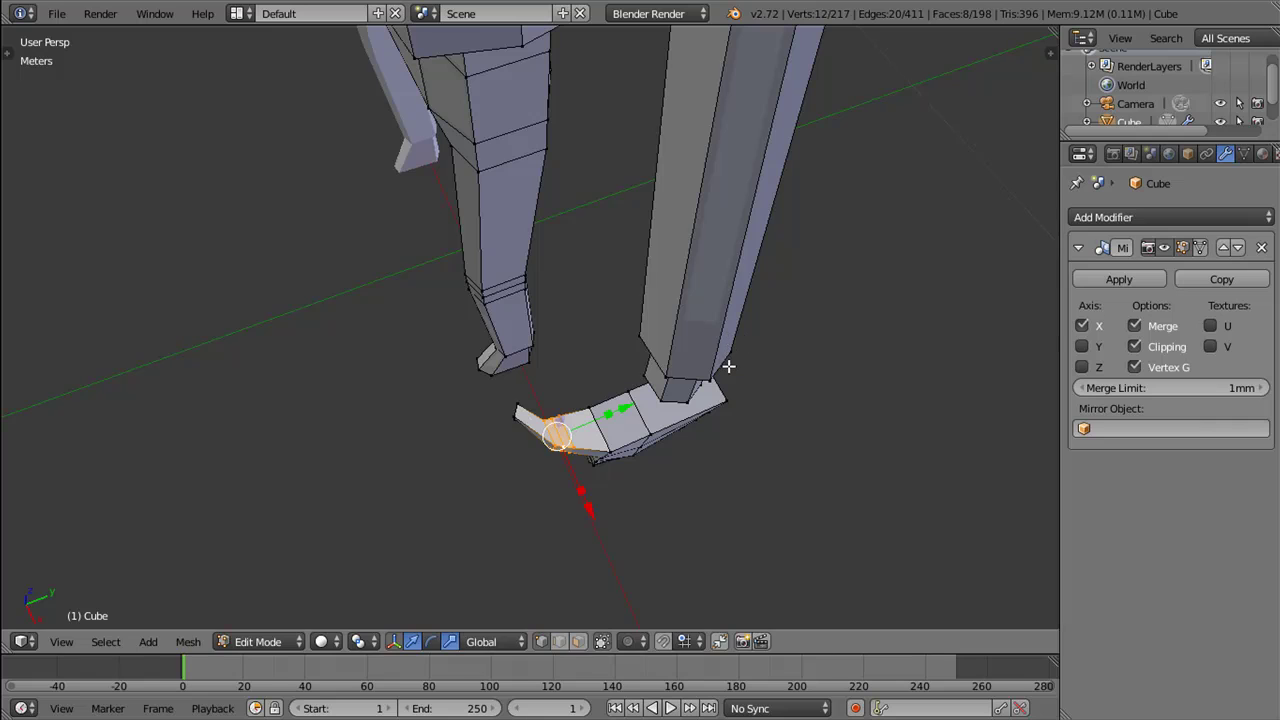
{"action": "key", "text": "r"}
{"action": "key", "text": "z"}
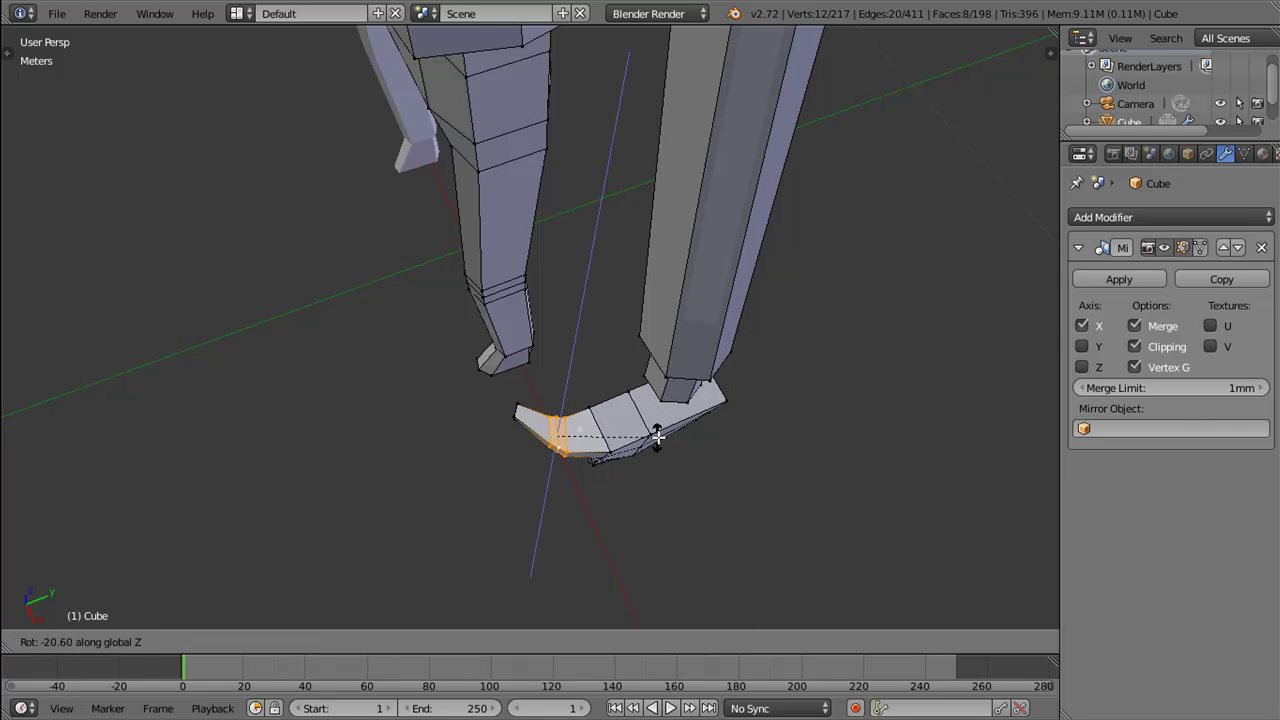
{"action": "left_click", "coordinate": [655, 437]}
{"action": "left_click_drag", "start_coordinate": [627, 460], "coordinate": [480, 405]}
{"action": "key", "text": "ctrl+KP_Add"}
{"action": "key", "text": "g"}
{"action": "left_click", "coordinate": [544, 363]}
Step: Tilt the toe faces downward by lowering them and rotating them around the X axis
{"action": "key", "text": "g"}
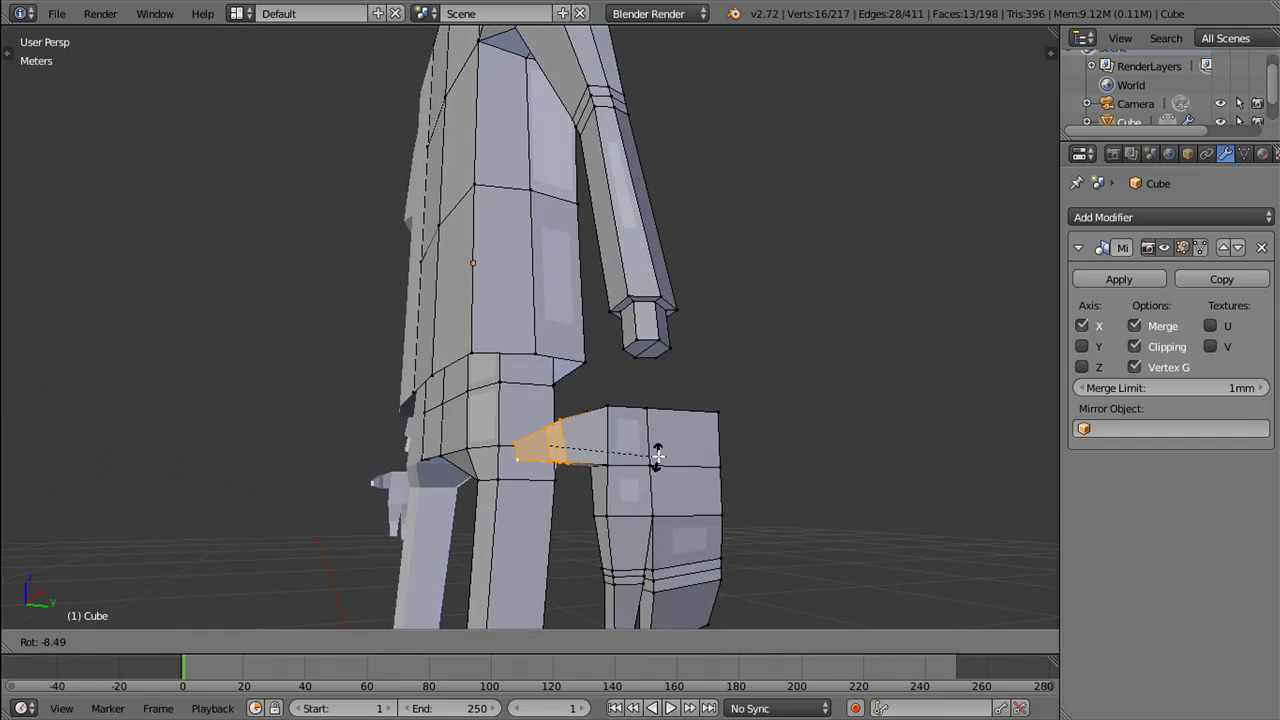
{"action": "left_click", "coordinate": [658, 446]}
{"action": "left_click_drag", "start_coordinate": [545, 367], "coordinate": [546, 385]}
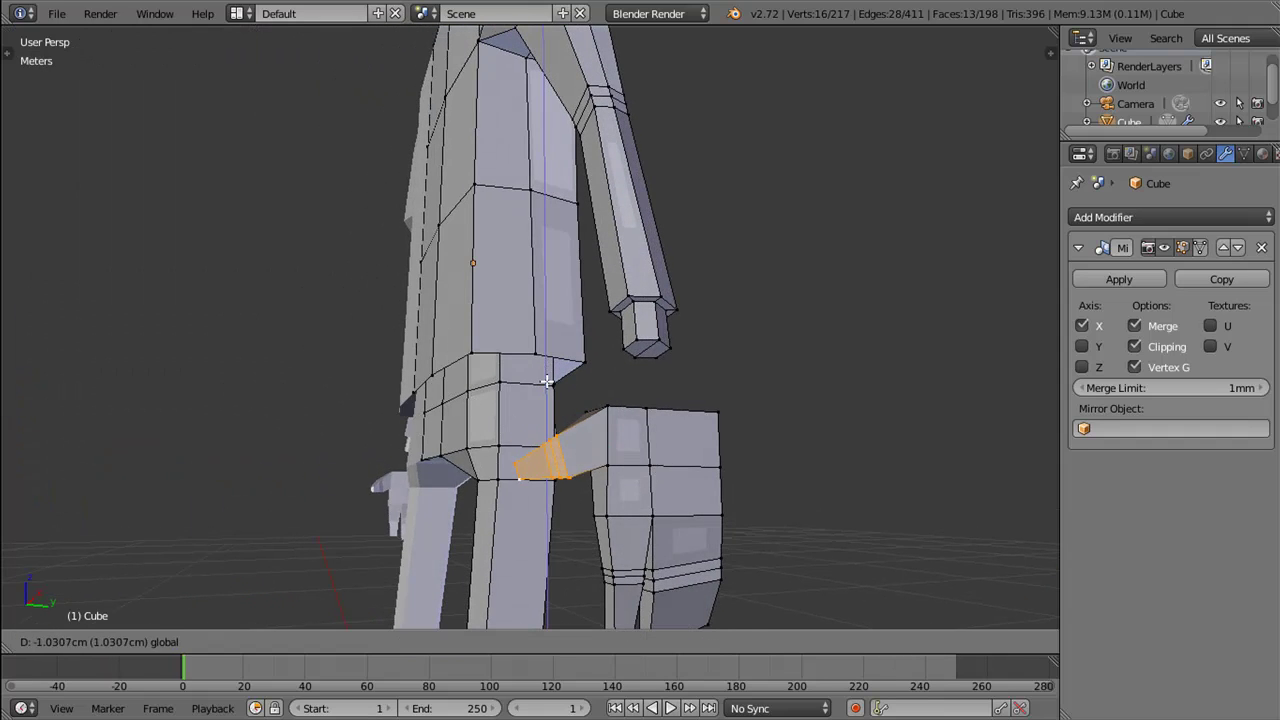
{"action": "key", "text": "r"}
{"action": "left_click", "coordinate": [673, 458]}
{"action": "left_click_drag", "start_coordinate": [671, 451], "coordinate": [864, 428]}
{"action": "key", "text": "r"}
{"action": "key", "text": "x"}
{"action": "left_click", "coordinate": [614, 446]}
Step: Rotate the toe further down and move a foot vertex downward and sideways along X
{"action": "key", "text": "r"}
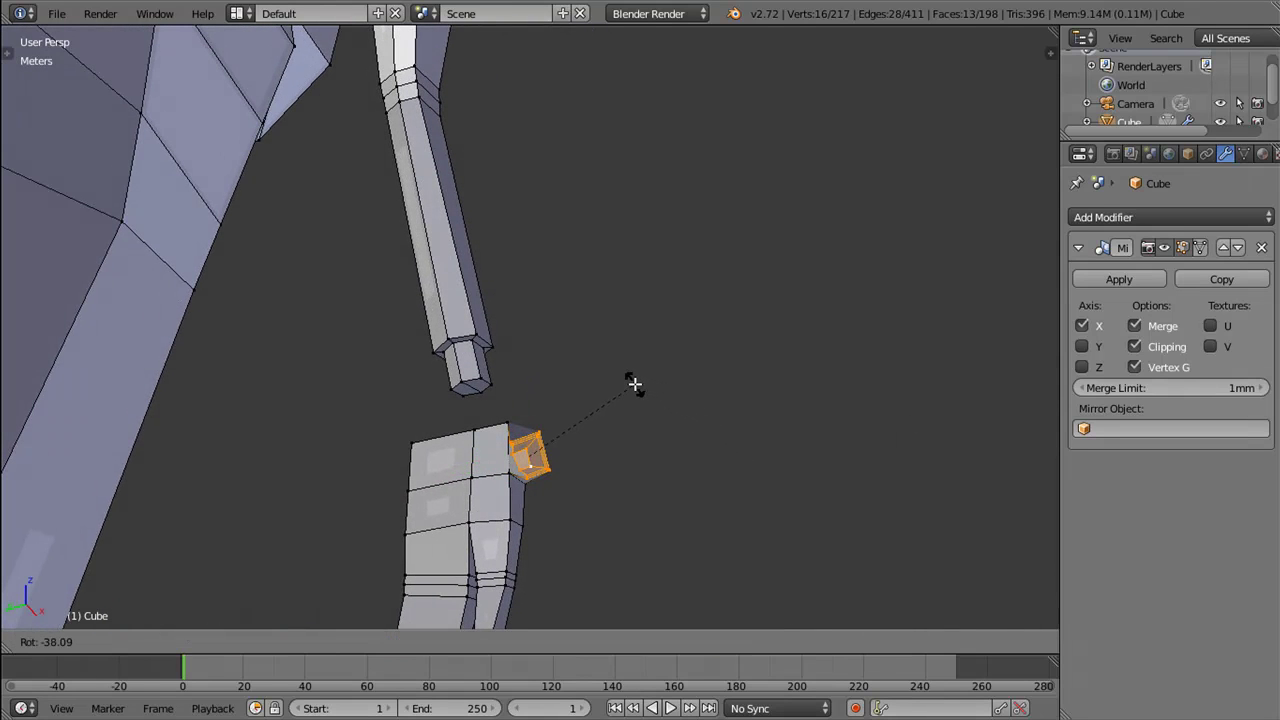
{"action": "left_click", "coordinate": [631, 384]}
{"action": "left_click_drag", "start_coordinate": [617, 451], "coordinate": [543, 428]}
{"action": "left_click_drag", "start_coordinate": [543, 428], "coordinate": [547, 441]}
{"action": "left_click_drag", "start_coordinate": [547, 441], "coordinate": [617, 423]}
{"action": "left_click_drag", "start_coordinate": [617, 423], "coordinate": [600, 423]}
{"action": "left_click_drag", "start_coordinate": [600, 423], "coordinate": [531, 409]}
{"action": "left_click_drag", "start_coordinate": [531, 409], "coordinate": [523, 378]}
{"action": "left_click", "coordinate": [514, 390]}
Step: Nudge the foot vertex slightly and check the foot's shape from side views
{"action": "left_click_drag", "start_coordinate": [514, 390], "coordinate": [611, 437]}
{"action": "scroll", "scroll_direction": "up", "scroll_amount": 3}
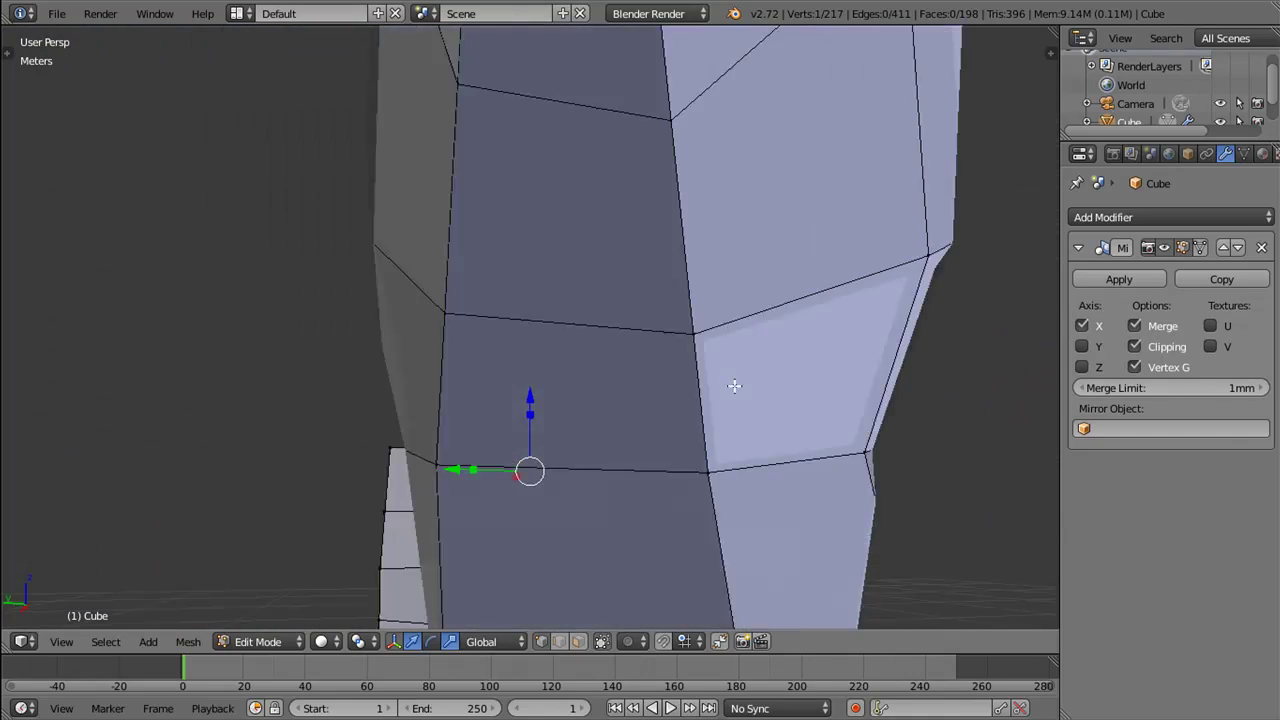
{"action": "scroll", "scroll_direction": "down", "scroll_amount": 3}
{"action": "left_click_drag", "start_coordinate": [771, 366], "coordinate": [498, 561]}
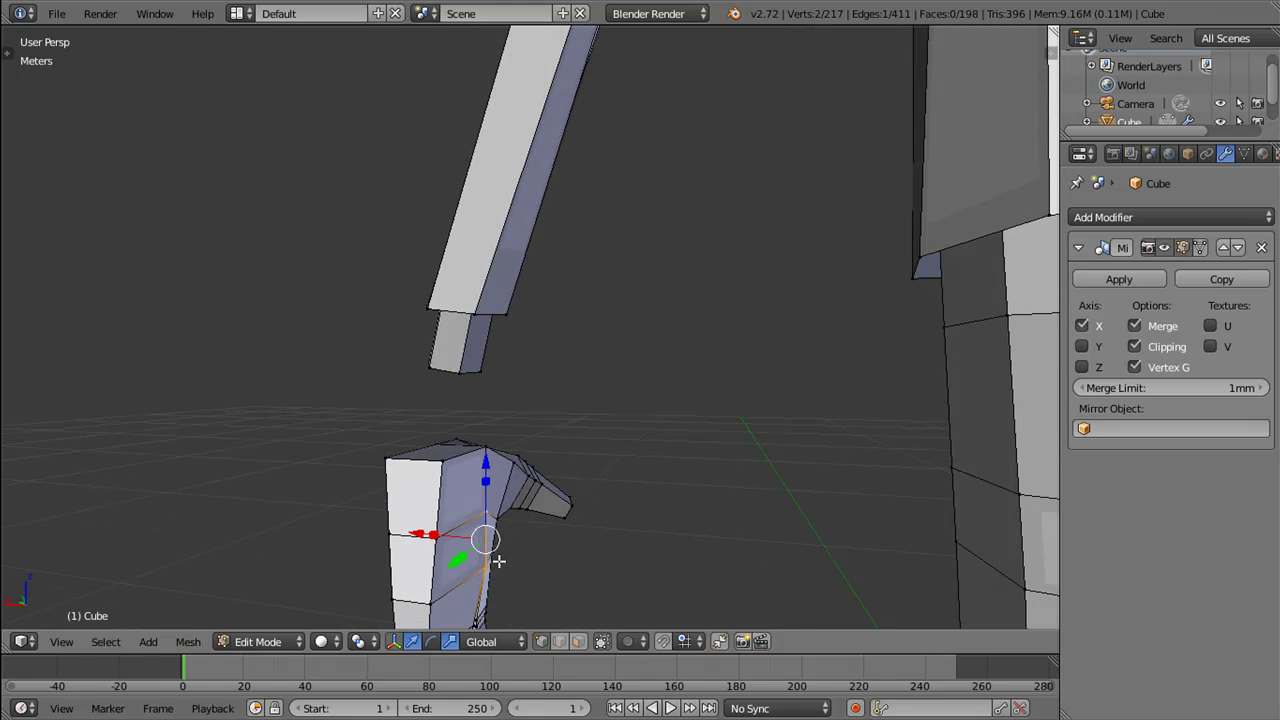
{"action": "left_click_drag", "start_coordinate": [405, 528], "coordinate": [400, 528]}
{"action": "left_click_drag", "start_coordinate": [400, 528], "coordinate": [434, 535]}
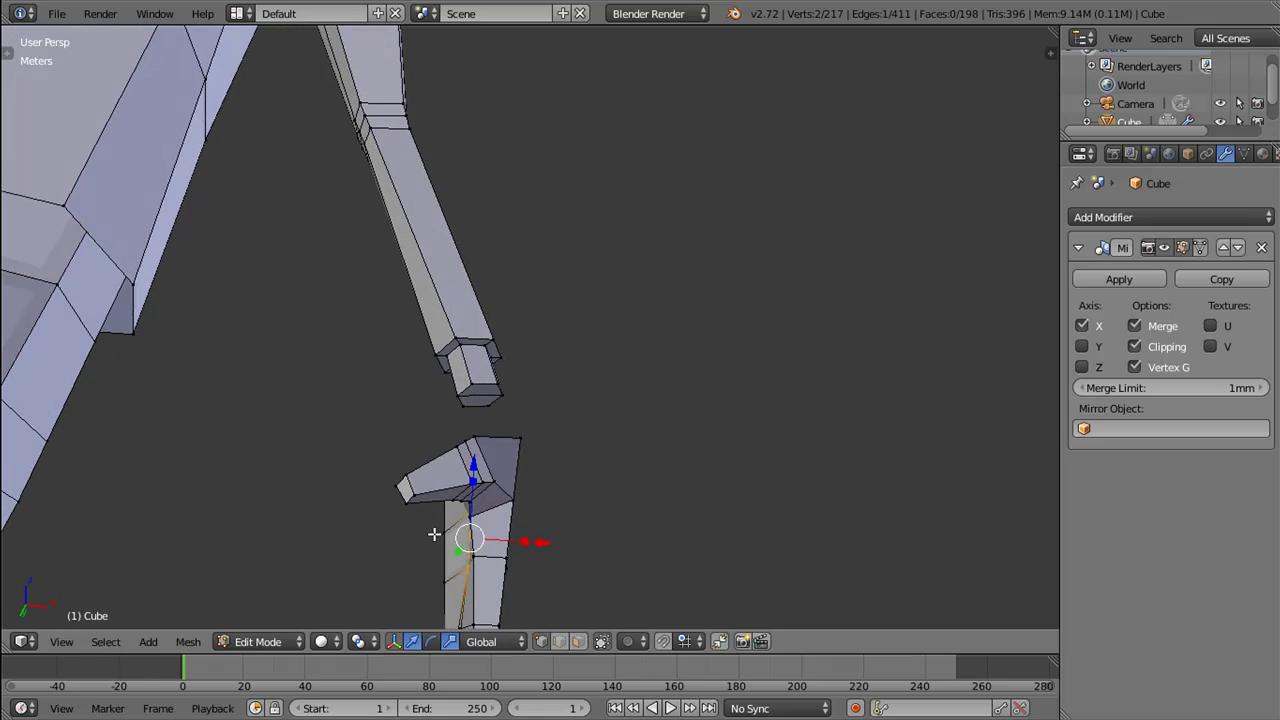
{"action": "left_click_drag", "start_coordinate": [563, 523], "coordinate": [432, 455]}
{"action": "left_click_drag", "start_coordinate": [594, 460], "coordinate": [521, 448]}
Step: Switch to Face select mode and delete the top faces of the foot piece
{"action": "key", "text": "ctrl+Tab"}
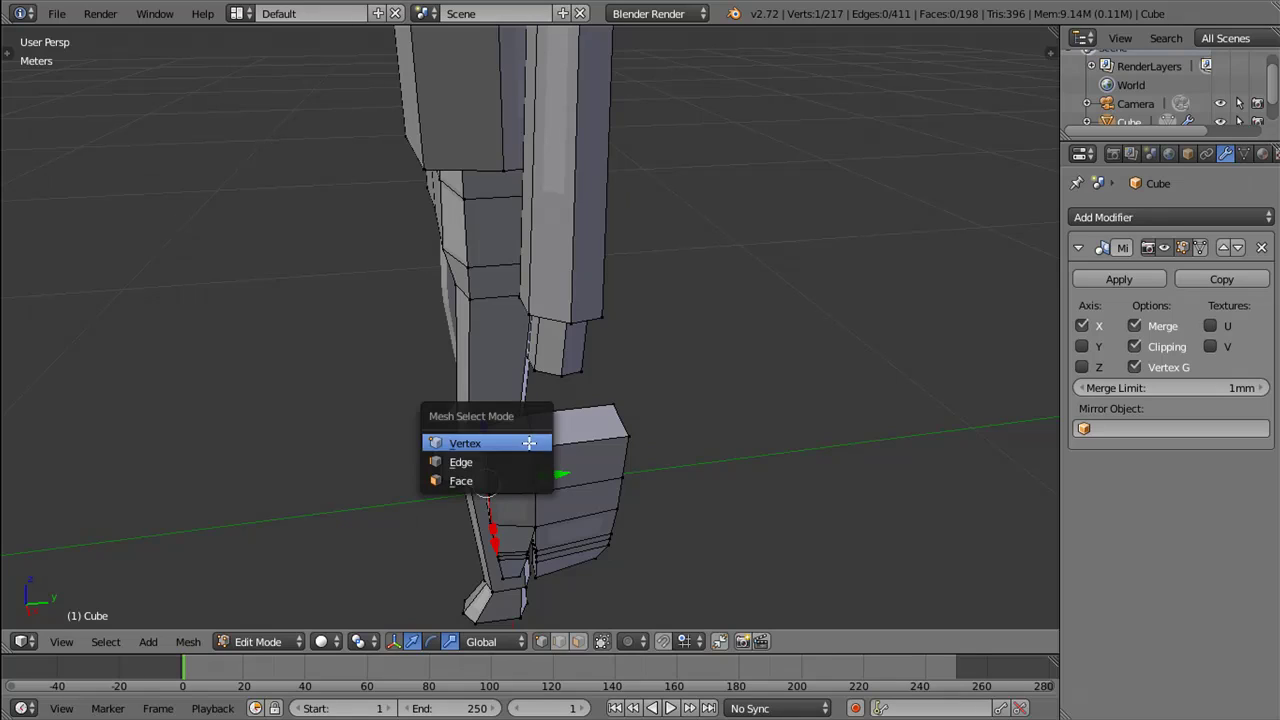
{"action": "left_click", "coordinate": [505, 480]}
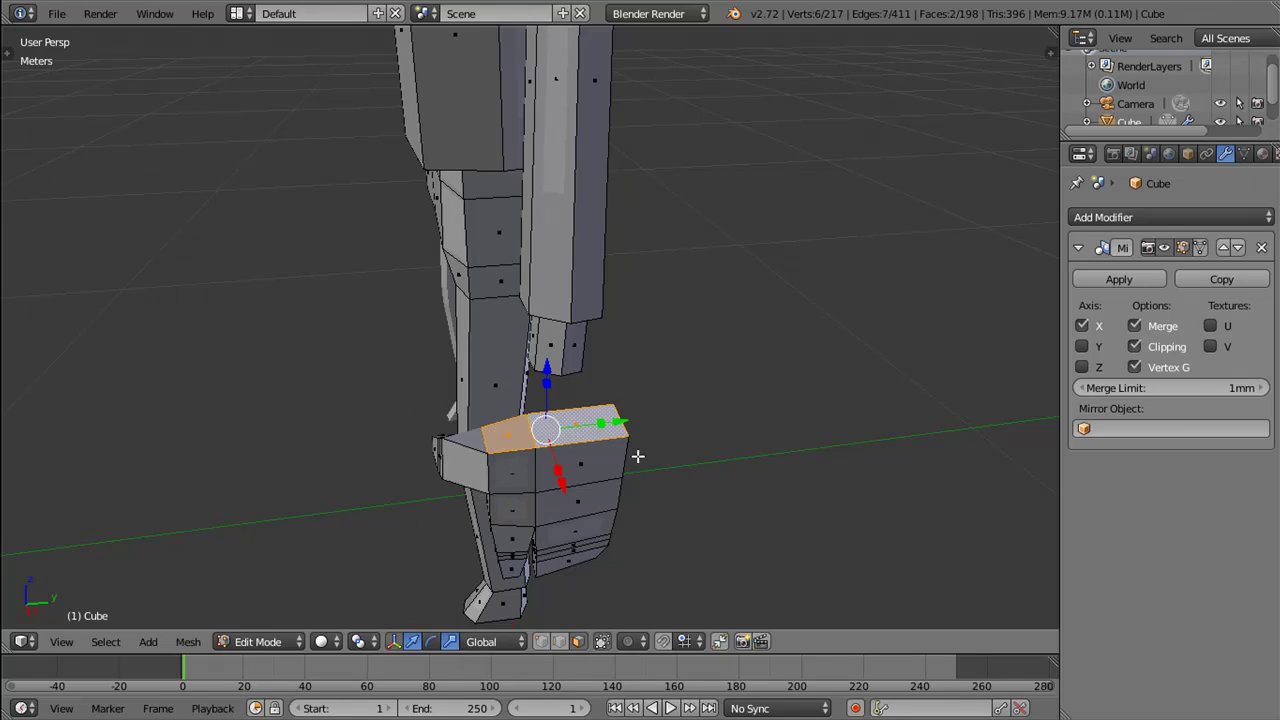
{"action": "key", "text": "x"}
{"action": "left_click", "coordinate": [622, 283]}
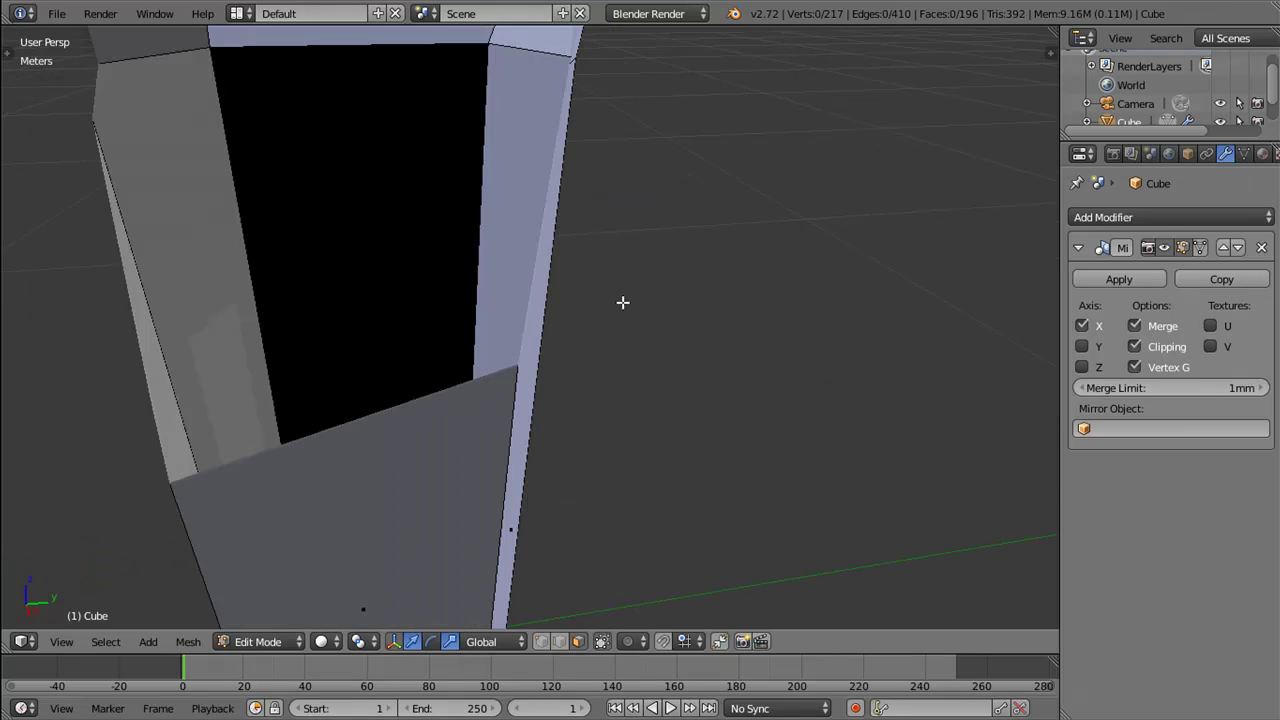
{"action": "key", "text": "Home"}
{"action": "left_click_drag", "start_coordinate": [600, 417], "coordinate": [583, 366]}
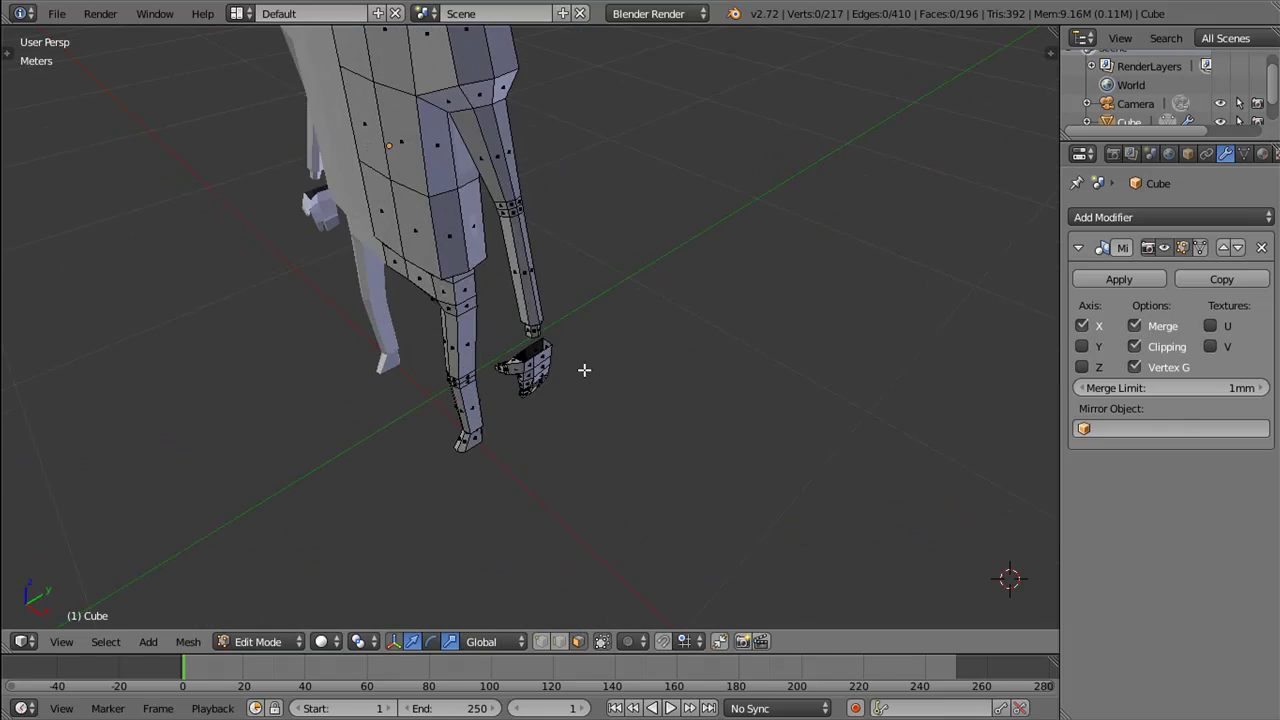
{"action": "scroll", "scroll_direction": "up", "scroll_amount": 3}
{"action": "left_click_drag", "start_coordinate": [530, 398], "coordinate": [589, 388]}
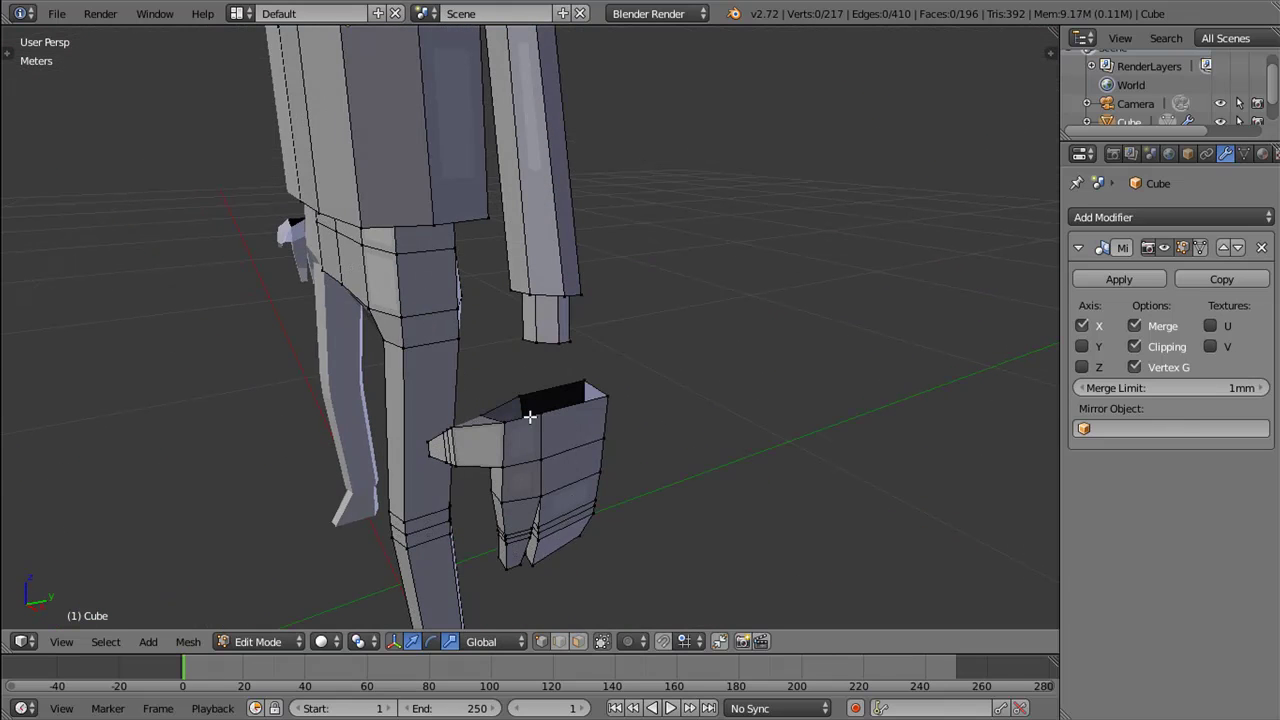
{"action": "left_click_drag", "start_coordinate": [524, 430], "coordinate": [624, 422]}
Step: Extrude the foot opening's border into a rim, scale it, and flatten it to zero height with S Z 0
{"action": "key", "text": "e"}
{"action": "right_click", "coordinate": [655, 449]}
{"action": "key", "text": "s"}
{"action": "left_click", "coordinate": [641, 463]}
{"action": "left_click_drag", "start_coordinate": [541, 331], "coordinate": [498, 491]}
{"action": "left_click_drag", "start_coordinate": [540, 334], "coordinate": [537, 320]}
{"action": "left_click_drag", "start_coordinate": [537, 320], "coordinate": [541, 328]}
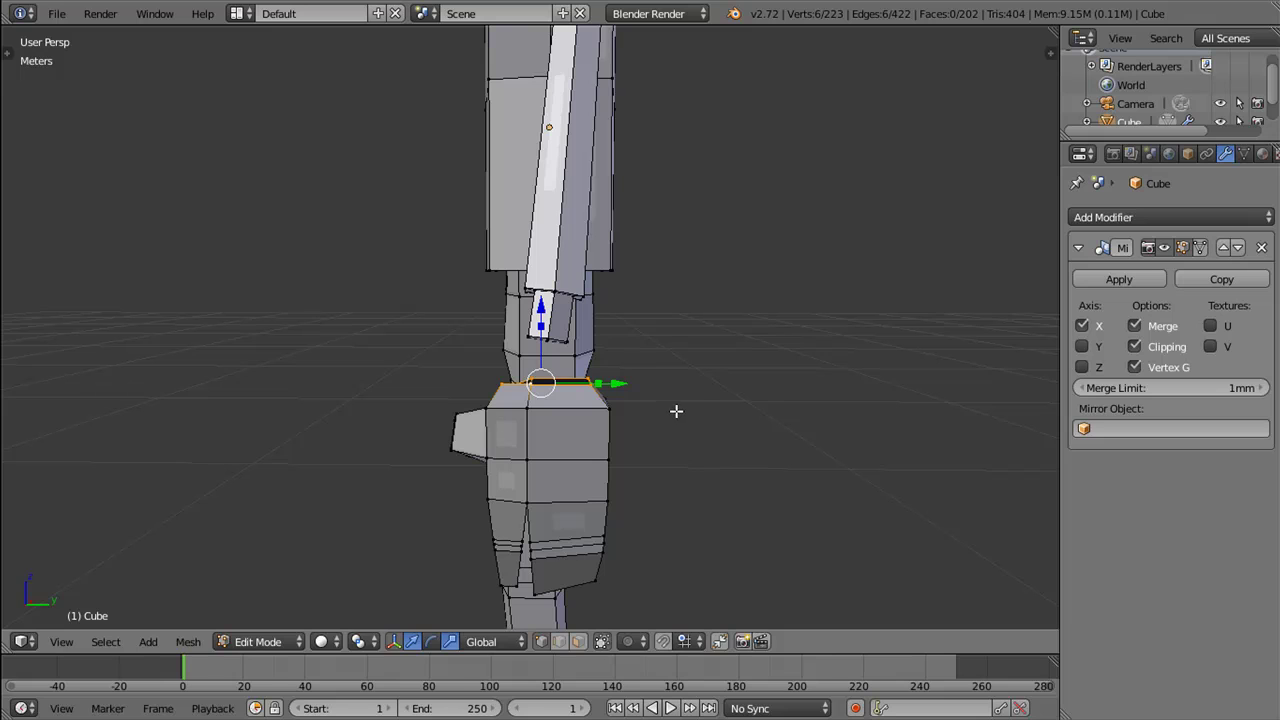
{"action": "key", "text": "s"}
{"action": "key", "text": "z"}
{"action": "key", "text": "Return"}
{"action": "left_click_drag", "start_coordinate": [640, 422], "coordinate": [578, 452]}
Step: Narrow a selected vertex pair on the rim by scaling along the X axis
{"action": "right_click", "coordinate": [600, 375]}
{"action": "key", "text": "s"}
{"action": "key", "text": "x"}
{"action": "left_click", "coordinate": [580, 379]}
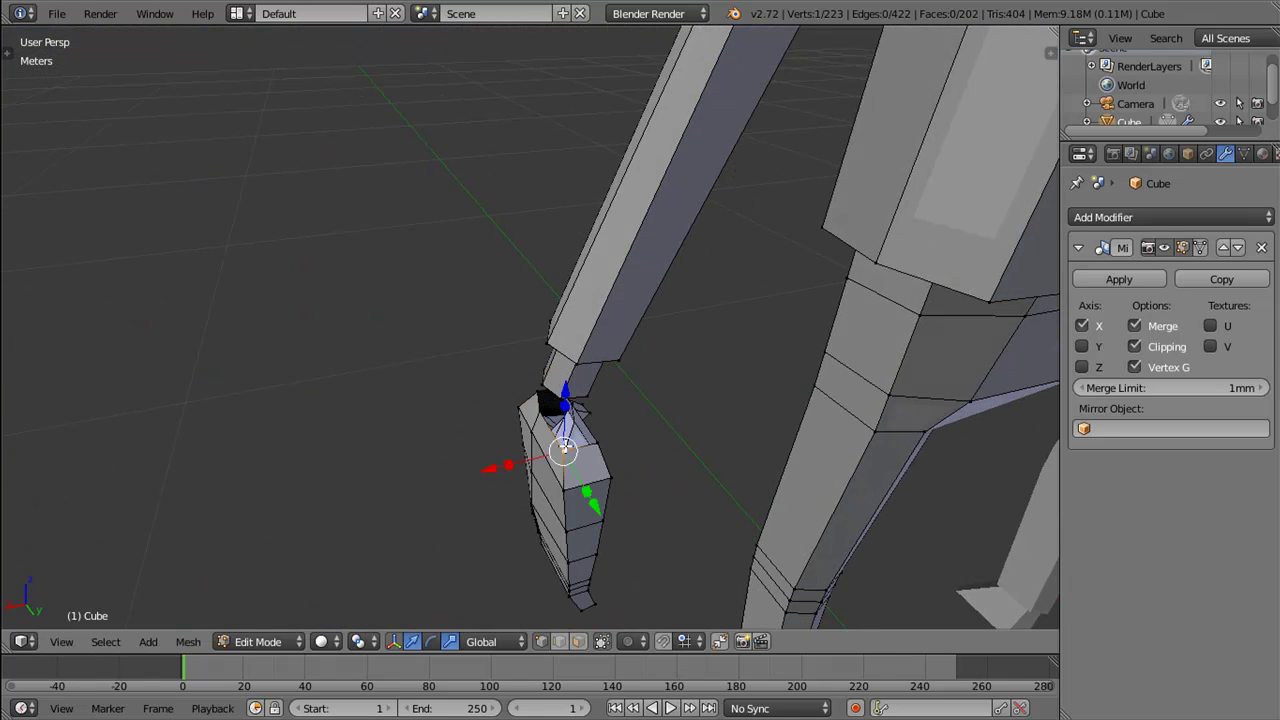
{"action": "left_click_drag", "start_coordinate": [594, 441], "coordinate": [577, 468]}
{"action": "key", "text": "s"}
{"action": "key", "text": "x"}
{"action": "left_click", "coordinate": [537, 443]}
Step: Vertex-slide a rim vertex, widen the vertices along X, and select the top edge ring
{"action": "key", "text": "shift+v"}
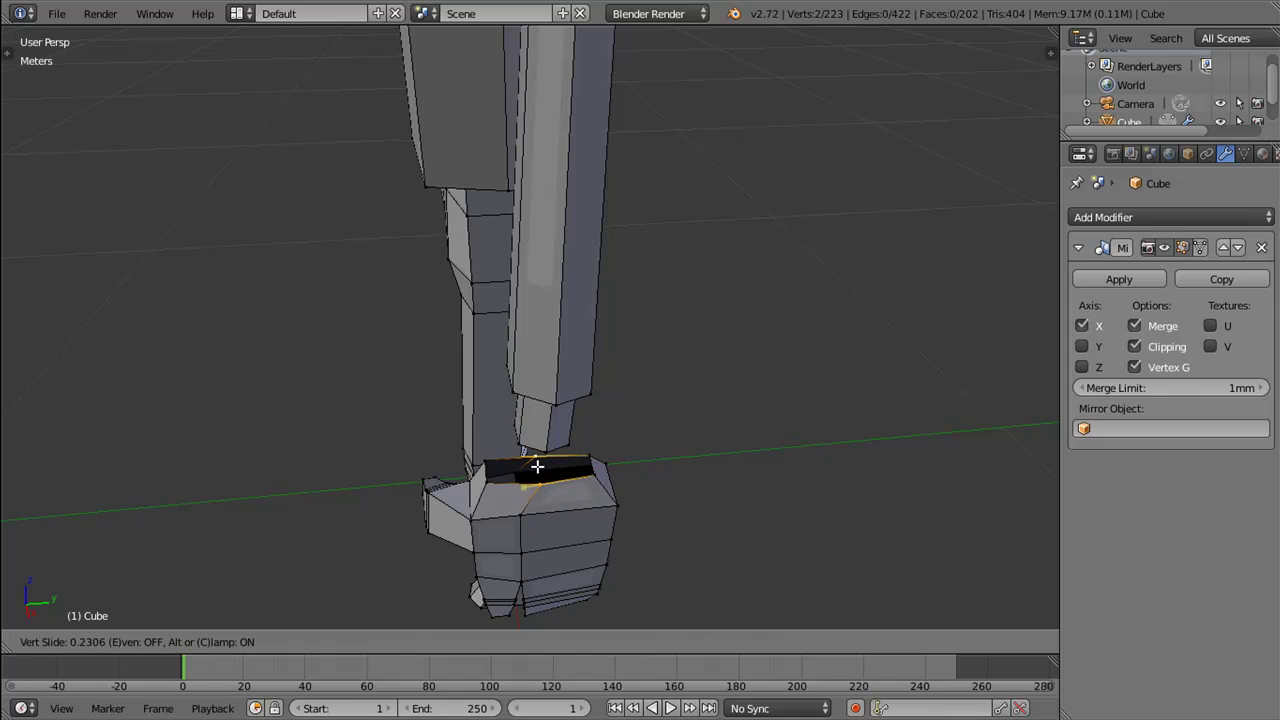
{"action": "left_click", "coordinate": [537, 466]}
{"action": "left_click_drag", "start_coordinate": [536, 495], "coordinate": [489, 352]}
{"action": "key", "text": "s"}
{"action": "key", "text": "x"}
{"action": "left_click", "coordinate": [620, 487]}
{"action": "right_click", "coordinate": [538, 484]}
{"action": "key", "text": "ctrl+Tab"}
Step: Delete the two faces capping the top of the foot to open its edge ring
{"action": "left_click", "coordinate": [569, 417]}
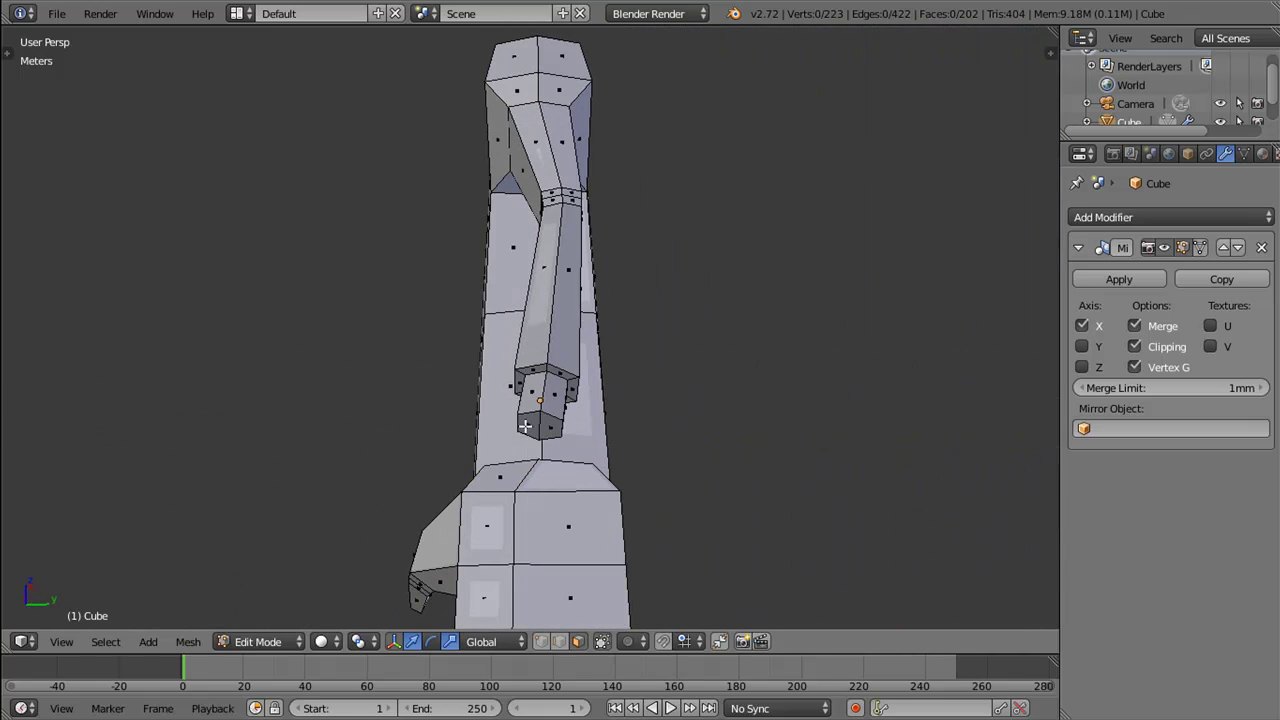
{"action": "key", "text": "x"}
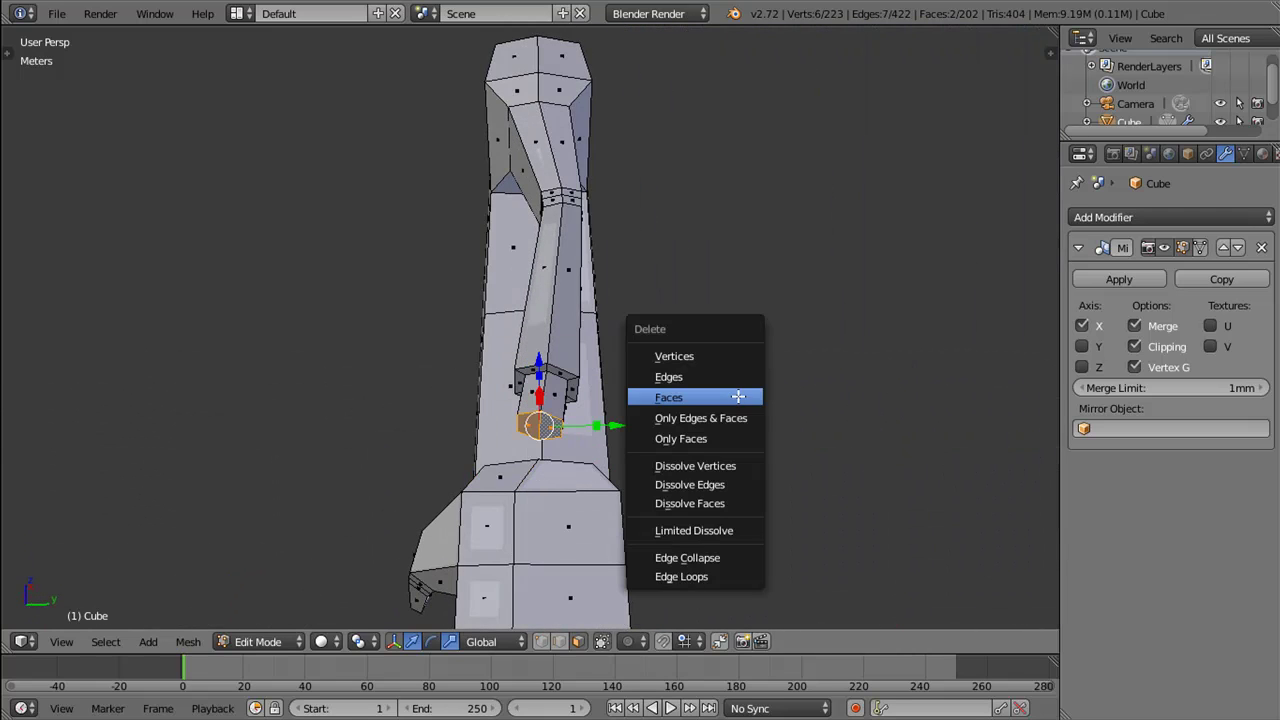
{"action": "left_click", "coordinate": [737, 397]}
{"action": "left_click_drag", "start_coordinate": [640, 443], "coordinate": [540, 502]}
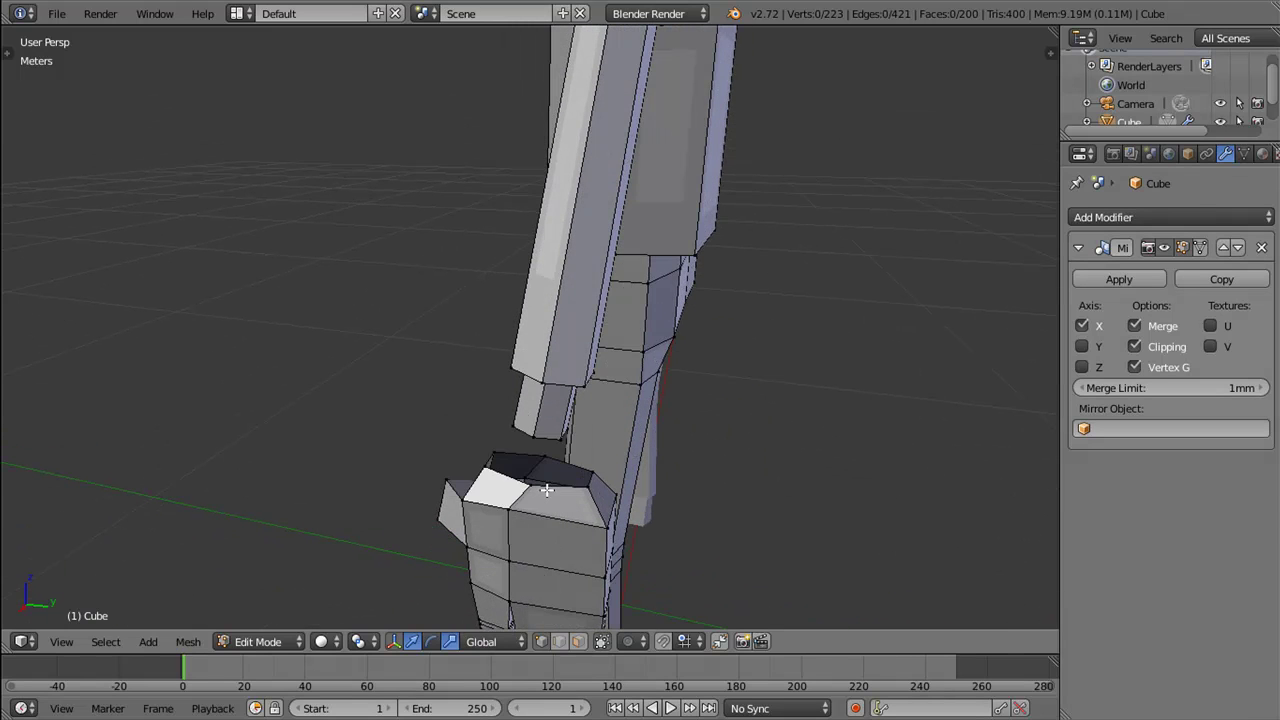
{"action": "left_click_drag", "start_coordinate": [573, 487], "coordinate": [612, 457]}
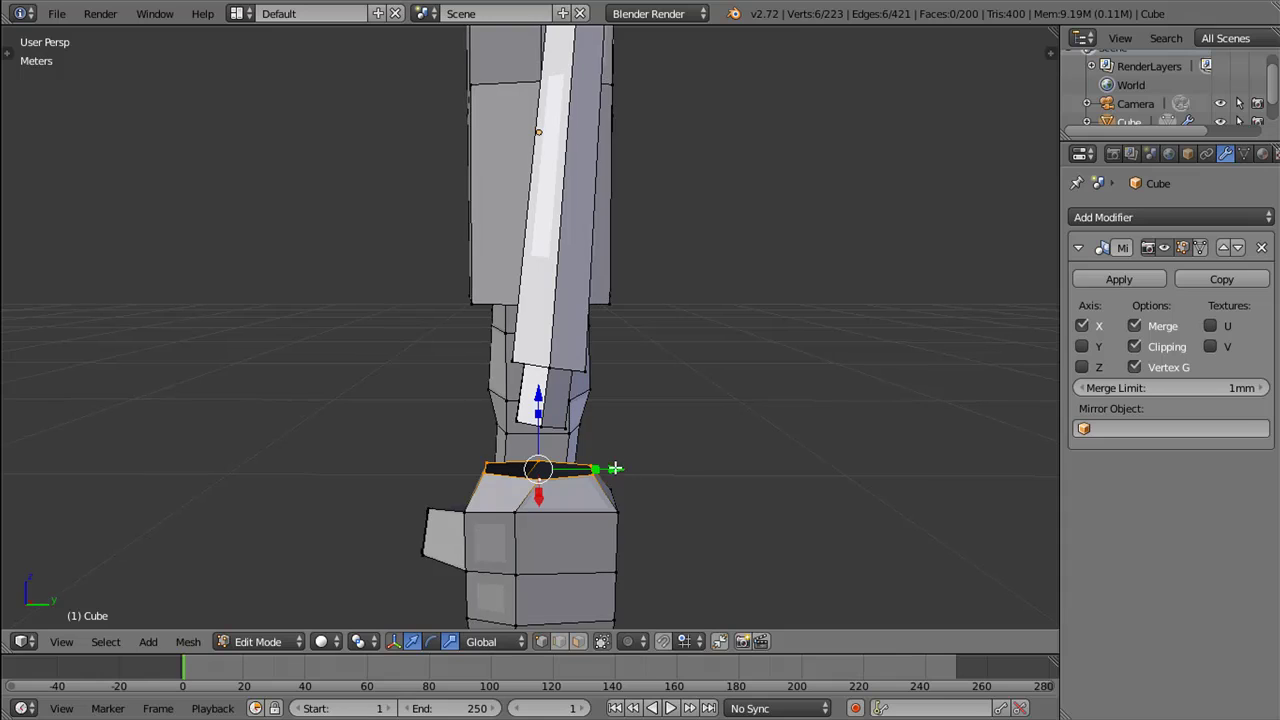
Step: Narrow the open ring along Y, then extrude it, raise it along Z, and enlarge it
{"action": "key", "text": "s"}
{"action": "key", "text": "y"}
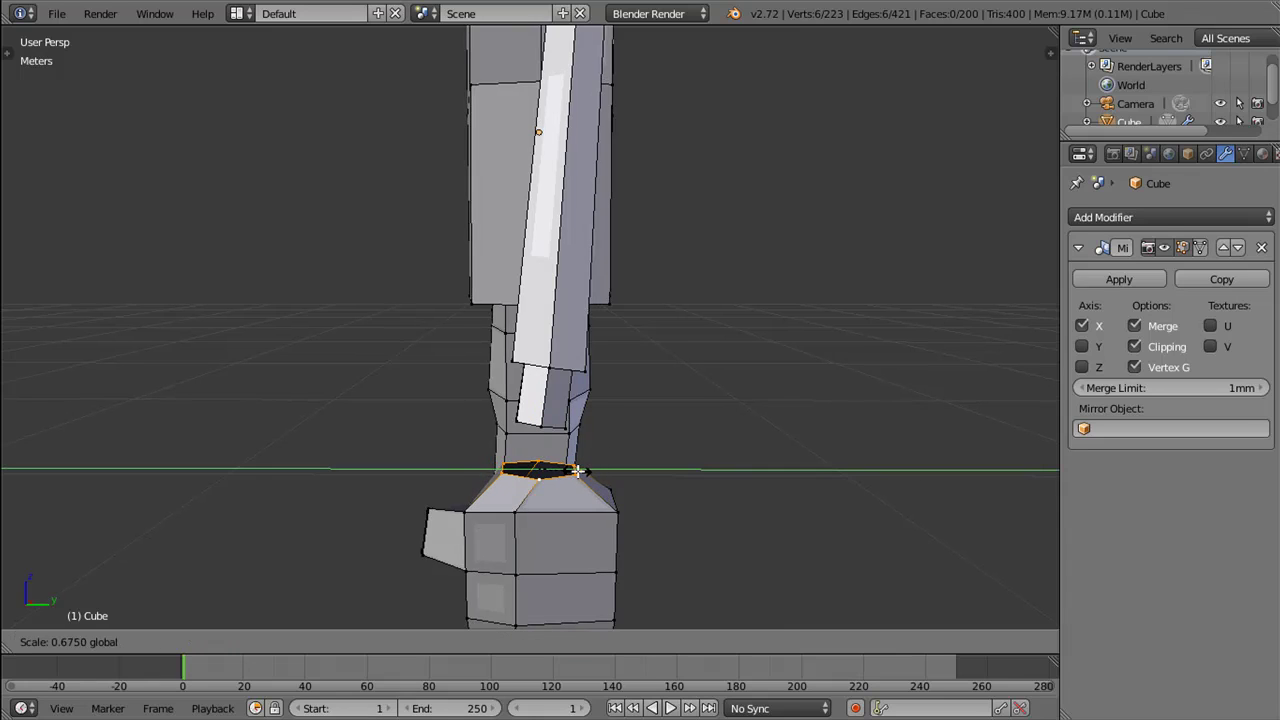
{"action": "left_click", "coordinate": [577, 471]}
{"action": "key", "text": "e"}
{"action": "right_click", "coordinate": [577, 457]}
{"action": "key", "text": "g"}
{"action": "key", "text": "z"}
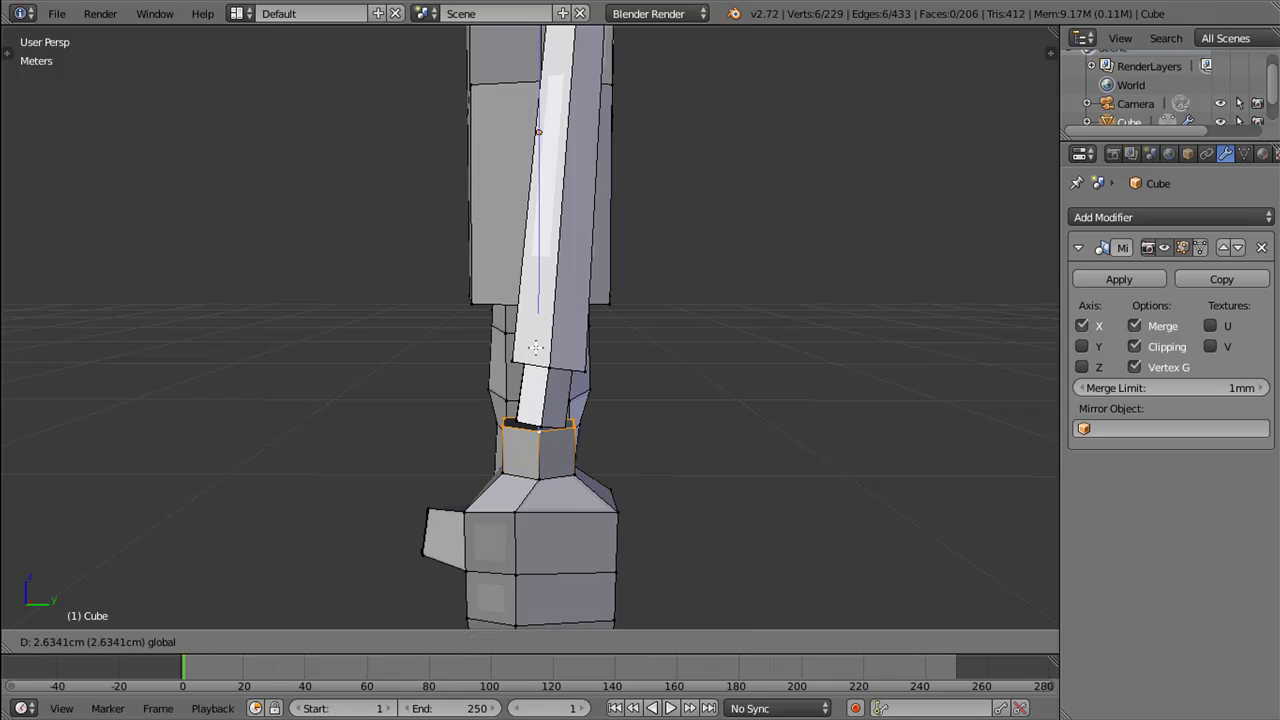
{"action": "left_click", "coordinate": [537, 346]}
{"action": "key", "text": "s"}
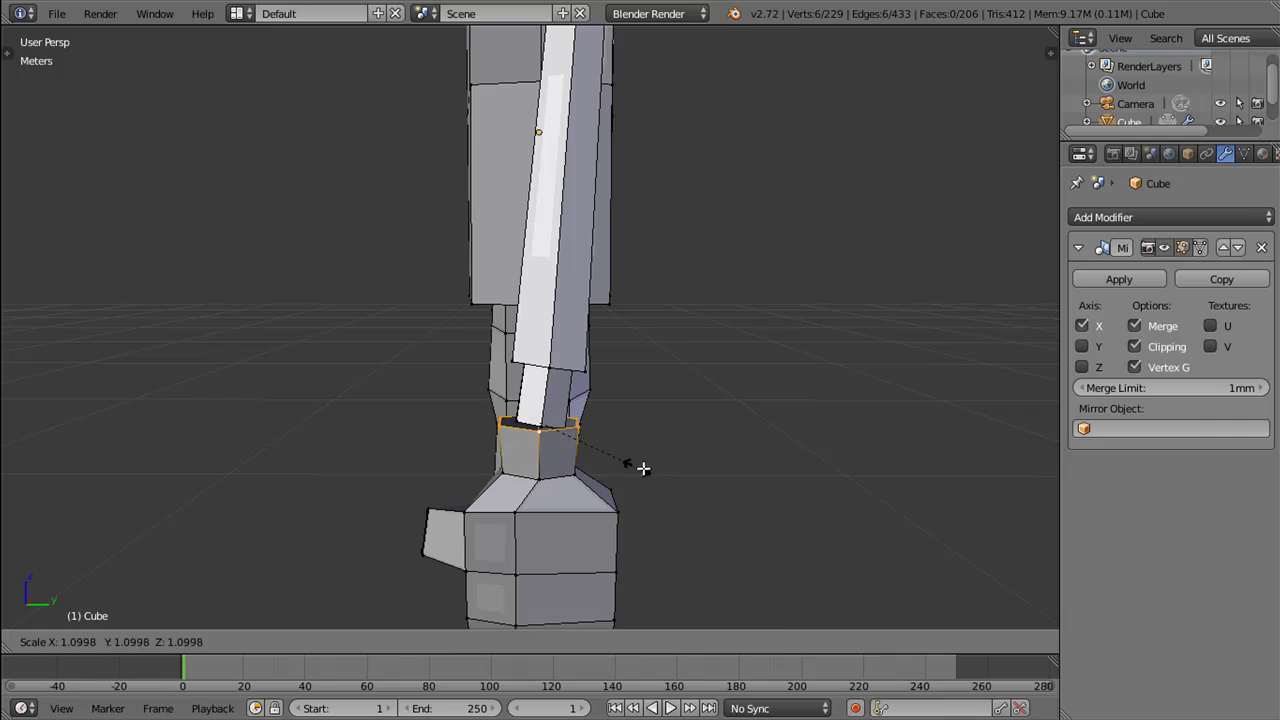
{"action": "left_click", "coordinate": [682, 486]}
Step: Rescale the raised ring along the Y axis, discarding a stray X-axis scale
{"action": "left_click_drag", "start_coordinate": [631, 489], "coordinate": [408, 430]}
{"action": "key", "text": "s"}
{"action": "key", "text": "x"}
{"action": "key", "text": "Escape"}
{"action": "key", "text": "s"}
{"action": "key", "text": "y"}
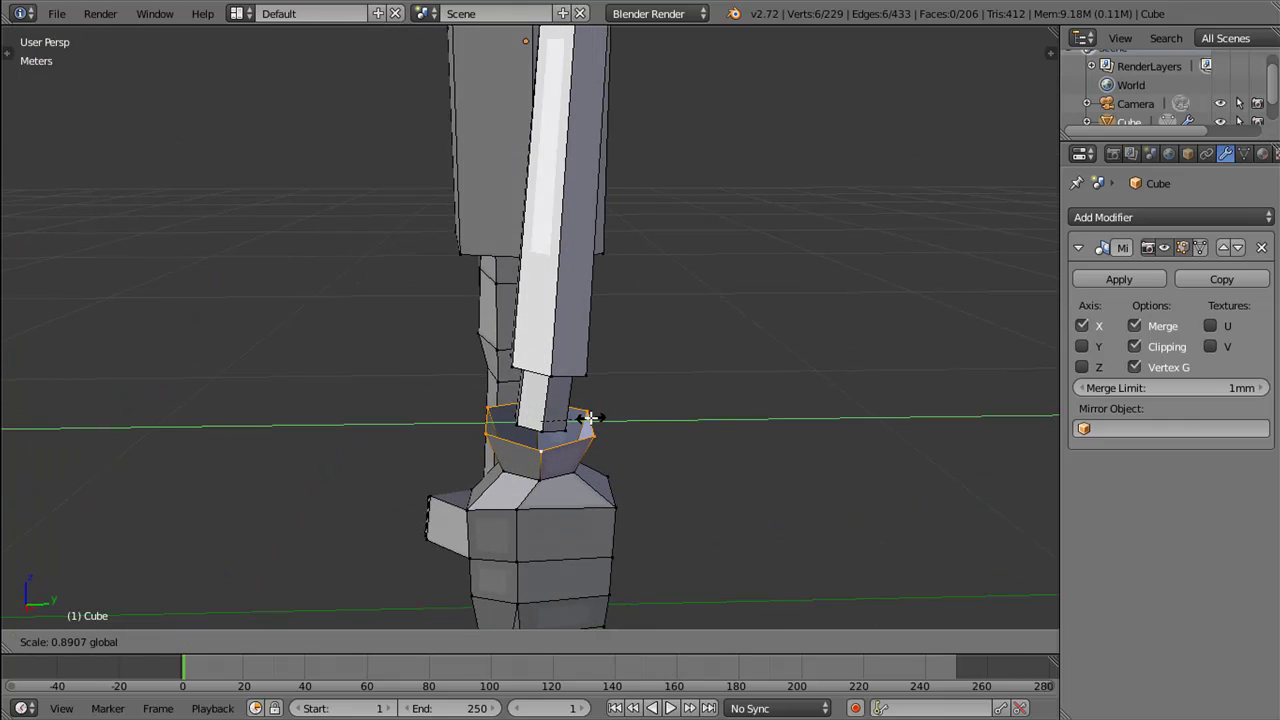
{"action": "left_click", "coordinate": [586, 418]}
{"action": "left_click_drag", "start_coordinate": [586, 418], "coordinate": [535, 352]}
Step: Lower the collar ring and rescale it to about 0.95 to finish the flared ankle
{"action": "key", "text": "g"}
{"action": "key", "text": "z"}
{"action": "left_click", "coordinate": [536, 357]}
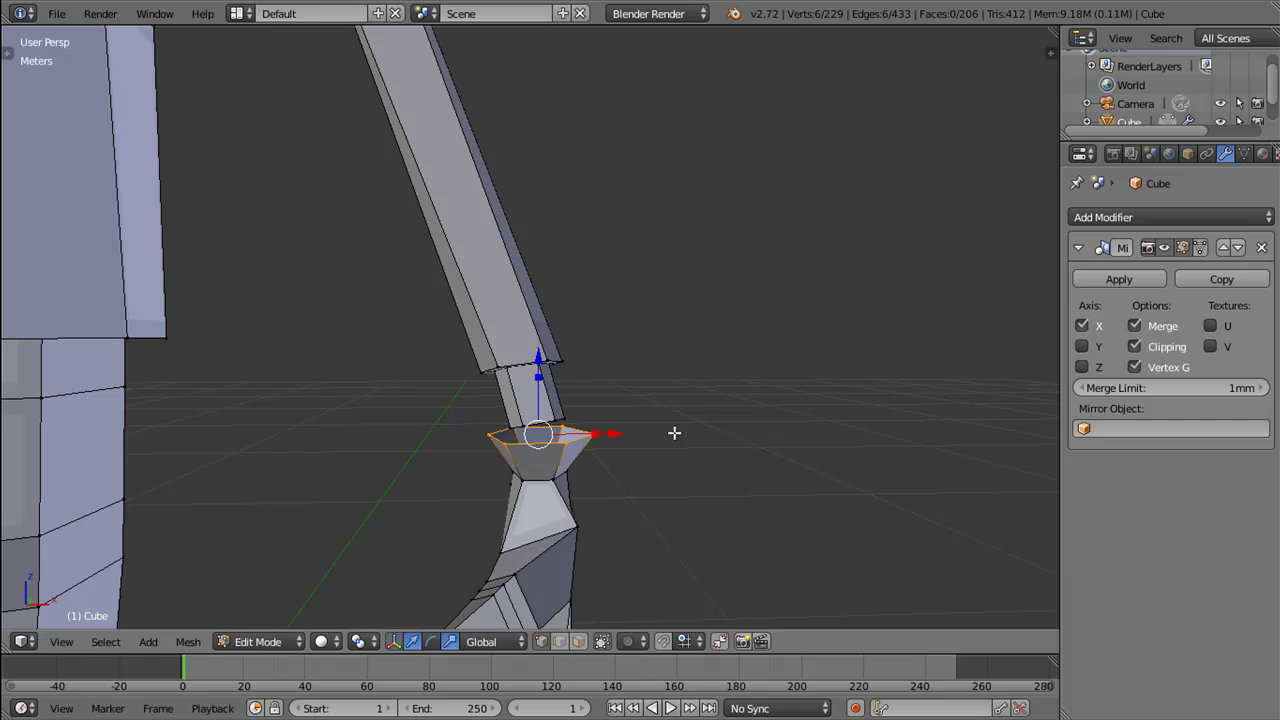
{"action": "left_click", "coordinate": [731, 452]}
{"action": "key", "text": "s"}
{"action": "left_click", "coordinate": [637, 451]}
{"action": "left_click_drag", "start_coordinate": [539, 362], "coordinate": [538, 363]}
{"action": "key", "text": "s"}
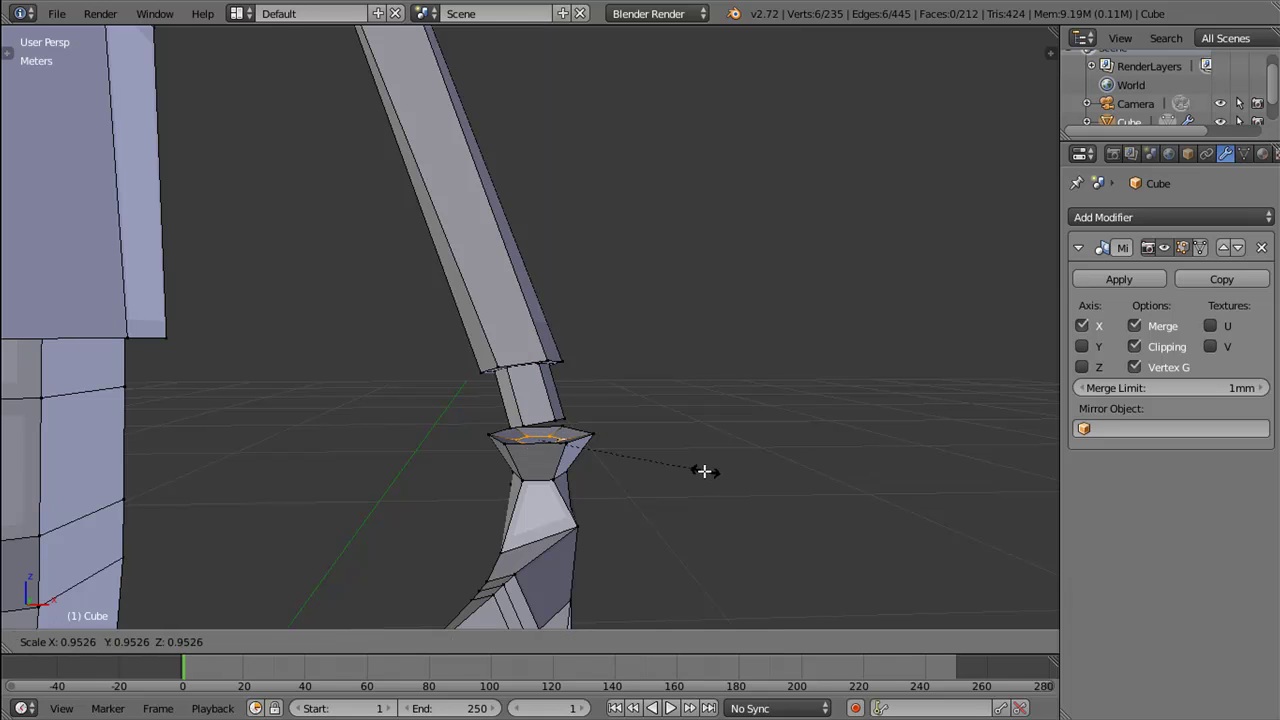
{"action": "left_click", "coordinate": [670, 469]}
{"action": "left_click_drag", "start_coordinate": [632, 474], "coordinate": [573, 497]}
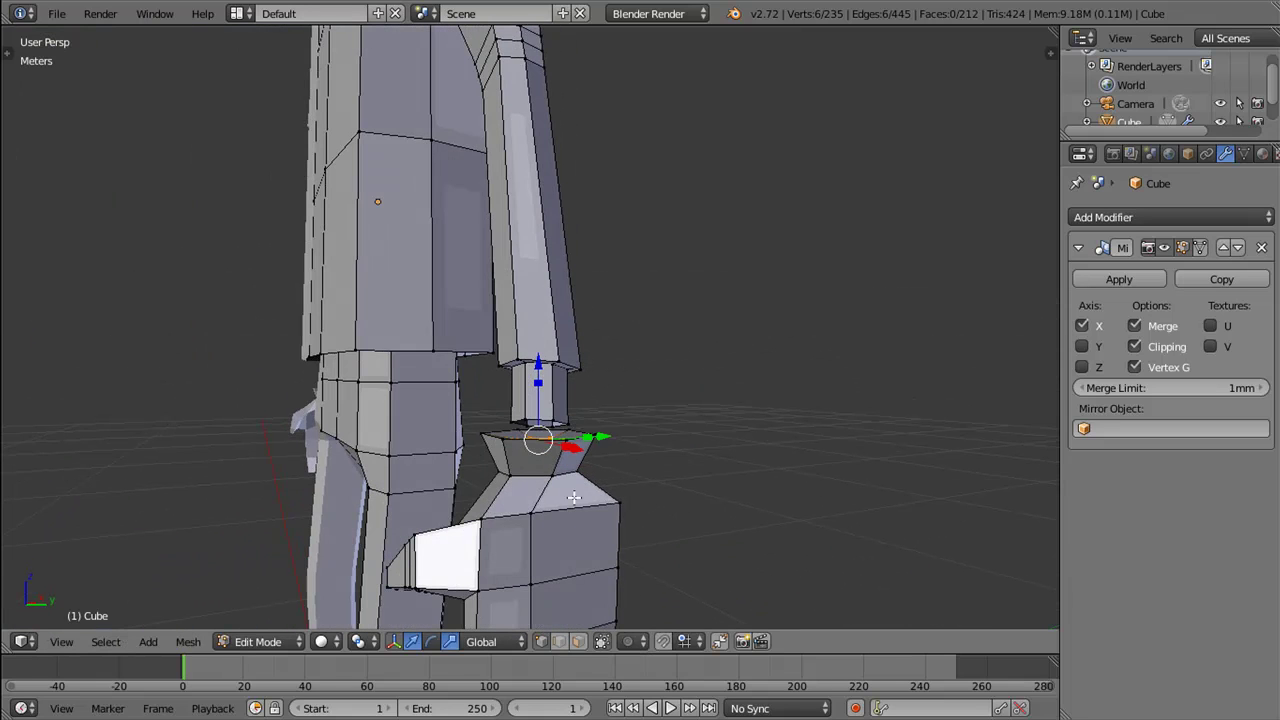
{"action": "left_click_drag", "start_coordinate": [551, 515], "coordinate": [851, 490]}
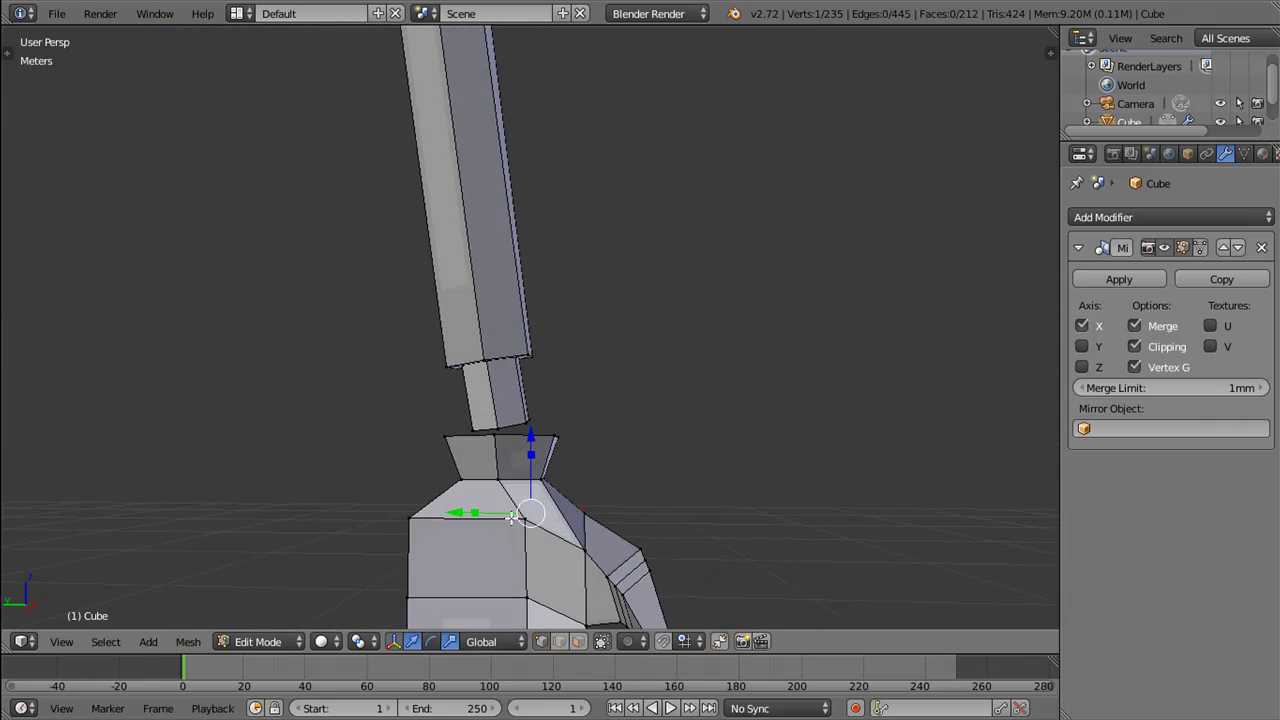
{"action": "left_click_drag", "start_coordinate": [647, 515], "coordinate": [594, 537]}
Step: Edge-slide the two selected foot vertices along the foot
{"action": "right_click", "coordinate": [562, 528]}
{"action": "key", "text": "shift+v"}
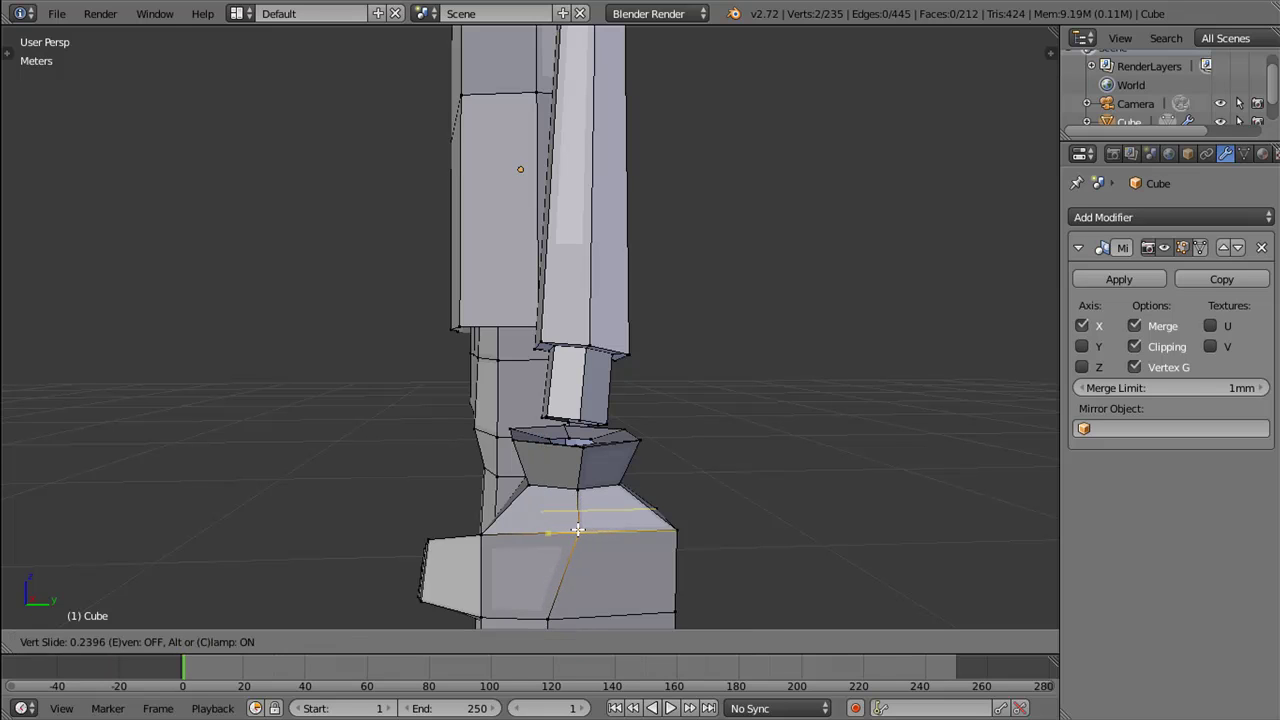
{"action": "left_click", "coordinate": [571, 530]}
{"action": "scroll", "scroll_direction": "down", "scroll_amount": 3}
{"action": "left_click_drag", "start_coordinate": [668, 518], "coordinate": [640, 552]}
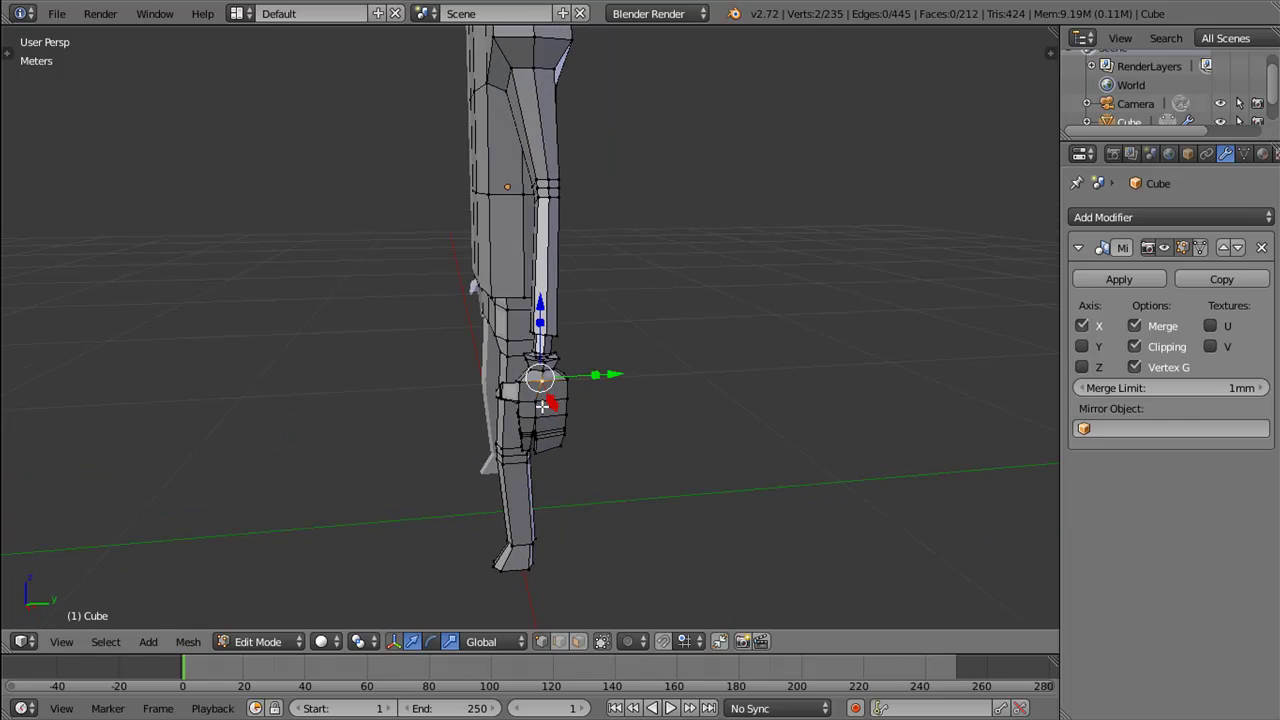
{"action": "scroll", "scroll_direction": "up", "scroll_amount": 3}
{"action": "left_click_drag", "start_coordinate": [539, 424], "coordinate": [639, 399]}
Step: Raise the hand along Z, rotate it, and shift it slightly along X
{"action": "key", "text": "g"}
{"action": "key", "text": "z"}
{"action": "left_click", "coordinate": [533, 317]}
{"action": "key", "text": "r"}
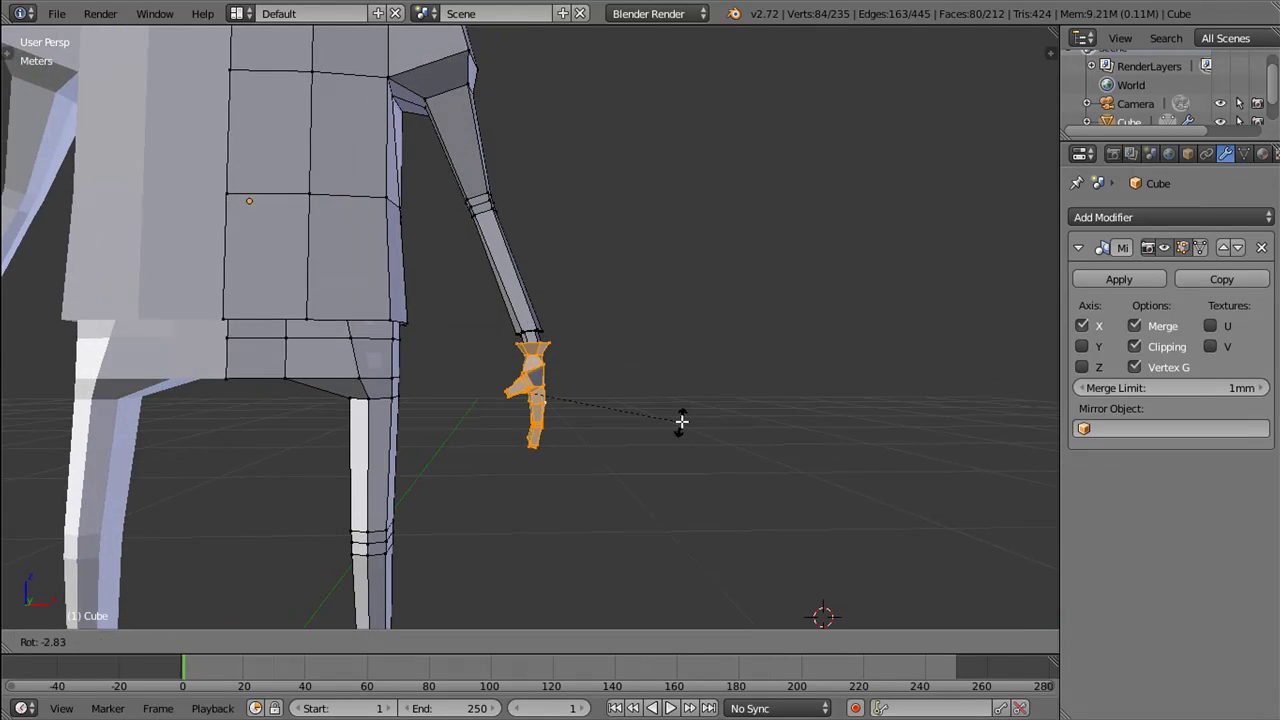
{"action": "left_click", "coordinate": [690, 415]}
{"action": "left_click_drag", "start_coordinate": [615, 393], "coordinate": [622, 397]}
Step: Rotate the hand again and fine-tune its position along the X and Y axes
{"action": "key", "text": "r"}
{"action": "left_click_drag", "start_coordinate": [538, 320], "coordinate": [537, 323]}
{"action": "left_click_drag", "start_coordinate": [608, 383], "coordinate": [512, 411]}
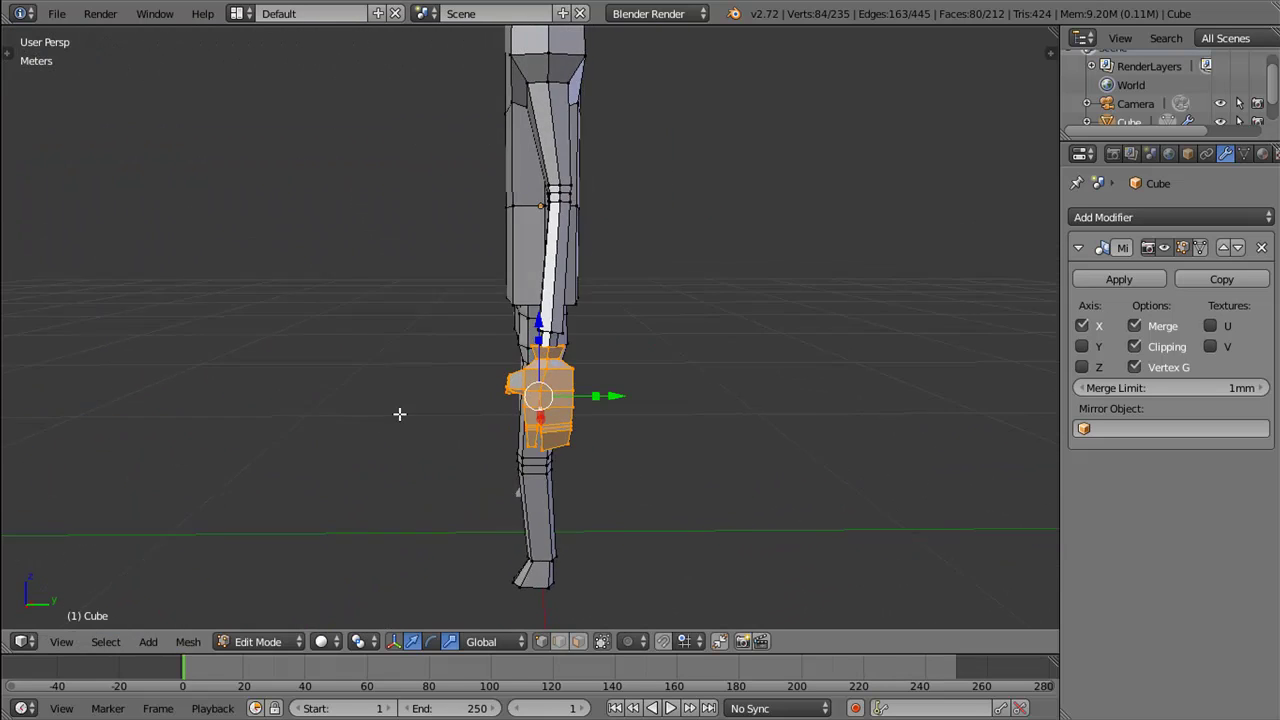
{"action": "key", "text": "r"}
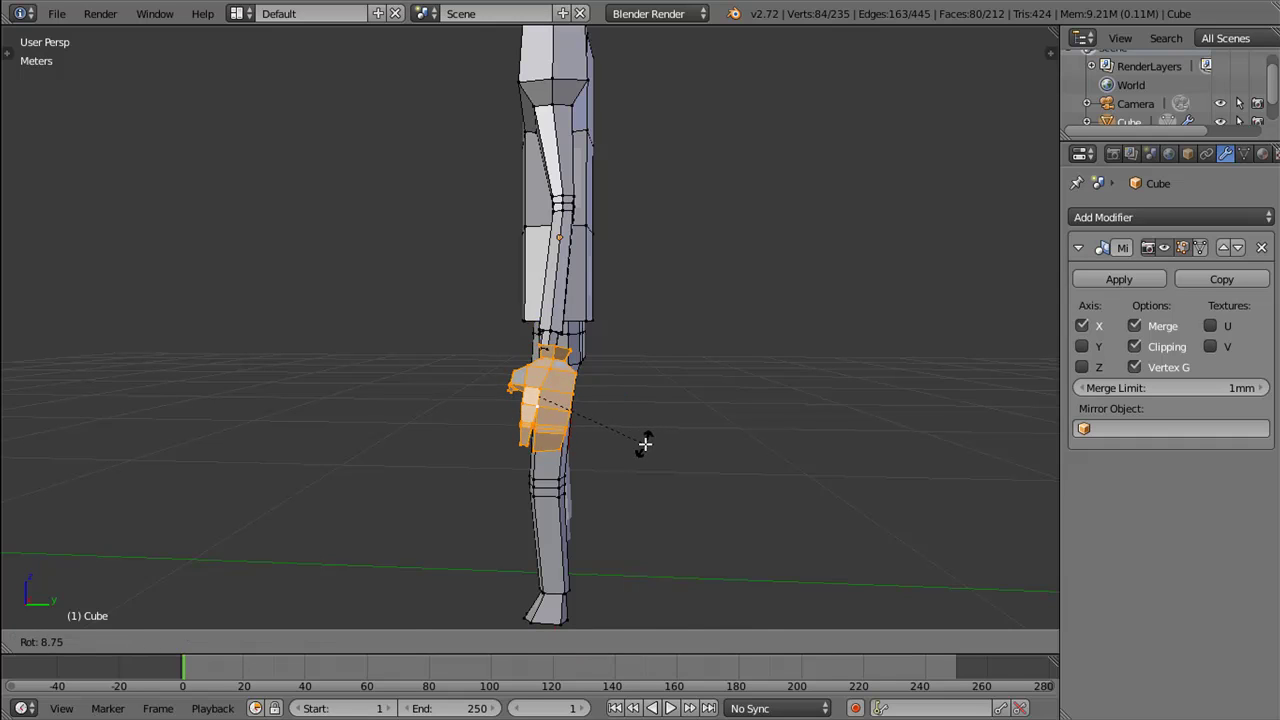
{"action": "left_click", "coordinate": [645, 444]}
{"action": "left_click_drag", "start_coordinate": [620, 403], "coordinate": [609, 400]}
{"action": "left_click_drag", "start_coordinate": [530, 316], "coordinate": [609, 400]}
{"action": "left_click_drag", "start_coordinate": [609, 400], "coordinate": [427, 336]}
Step: Return to Object Mode and zoom out to show the whole 454-vertex figure
{"action": "key", "text": "Tab"}
{"action": "left_click", "coordinate": [576, 366]}
{"action": "scroll", "scroll_direction": "down", "scroll_amount": 3}
{"action": "scroll", "scroll_direction": "down", "scroll_amount": 3}
Step: In Edit Mode, extrude a torso loop in place, shrink it, and narrow it along Y
{"action": "left_click_drag", "start_coordinate": [430, 350], "coordinate": [444, 373]}
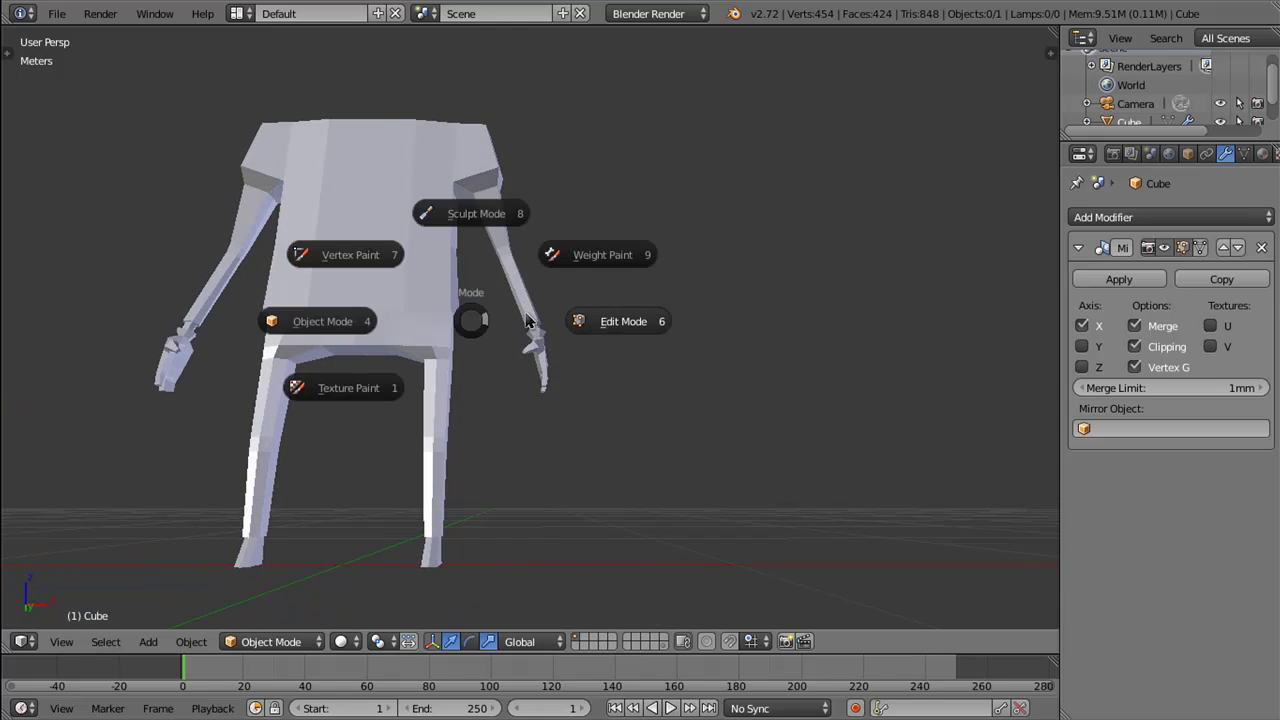
{"action": "left_click", "coordinate": [605, 325]}
{"action": "left_click_drag", "start_coordinate": [605, 325], "coordinate": [428, 326]}
{"action": "right_click", "coordinate": [430, 310]}
{"action": "key", "text": "e"}
{"action": "right_click", "coordinate": [524, 384]}
{"action": "key", "text": "s"}
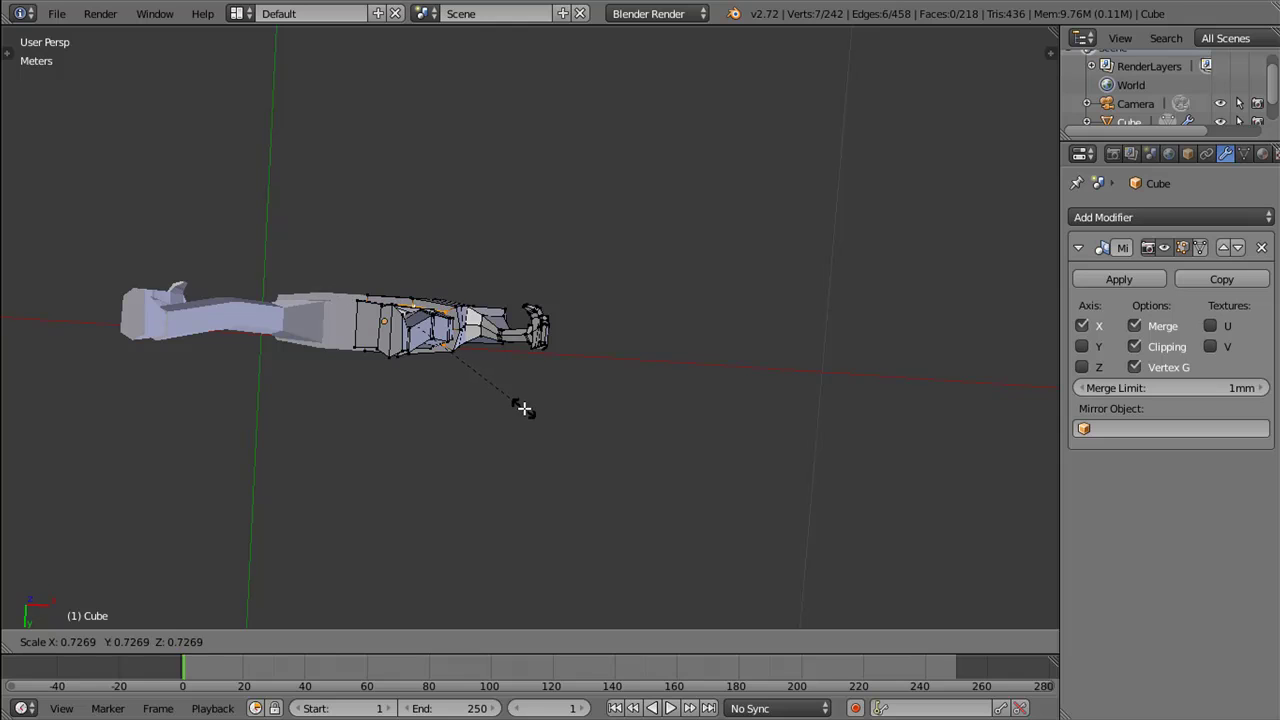
{"action": "left_click", "coordinate": [503, 396]}
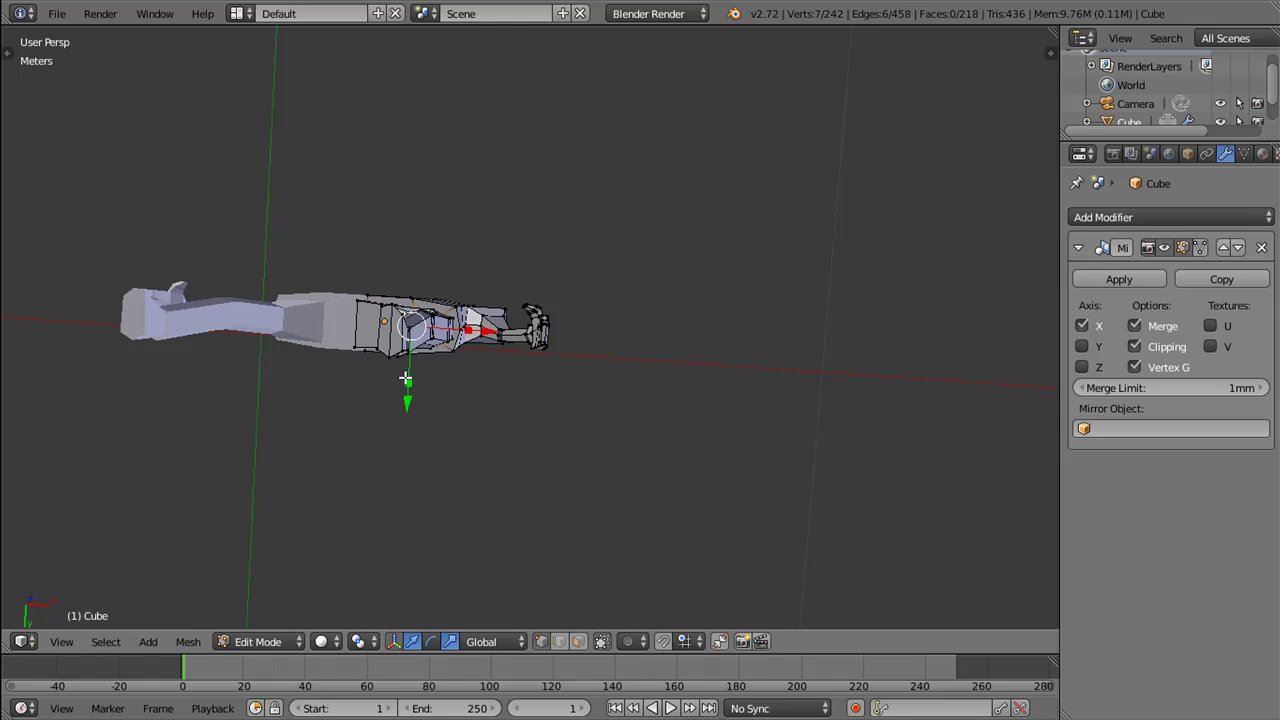
{"action": "key", "text": "s"}
{"action": "key", "text": "y"}
{"action": "left_click", "coordinate": [410, 375]}
{"action": "left_click_drag", "start_coordinate": [410, 375], "coordinate": [480, 373]}
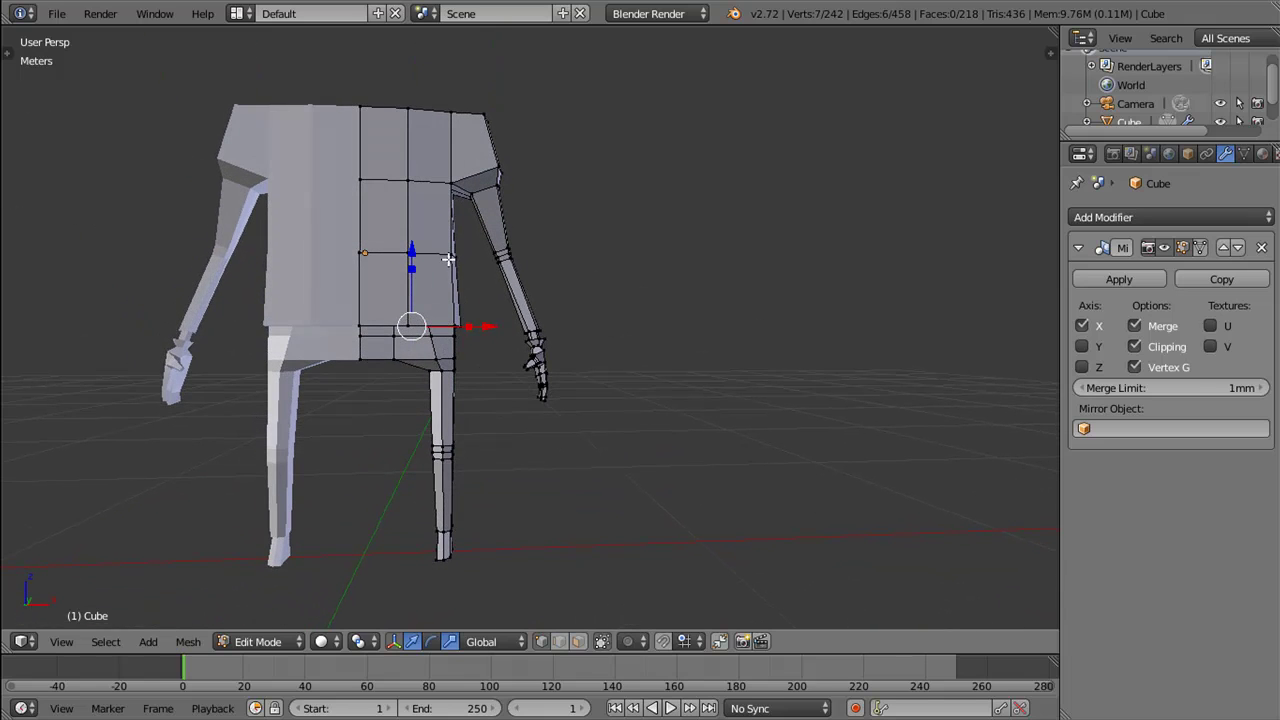
Step: Select the linked torso half, arm and hand, and lower them along Z in two moves
{"action": "left_click", "coordinate": [452, 254]}
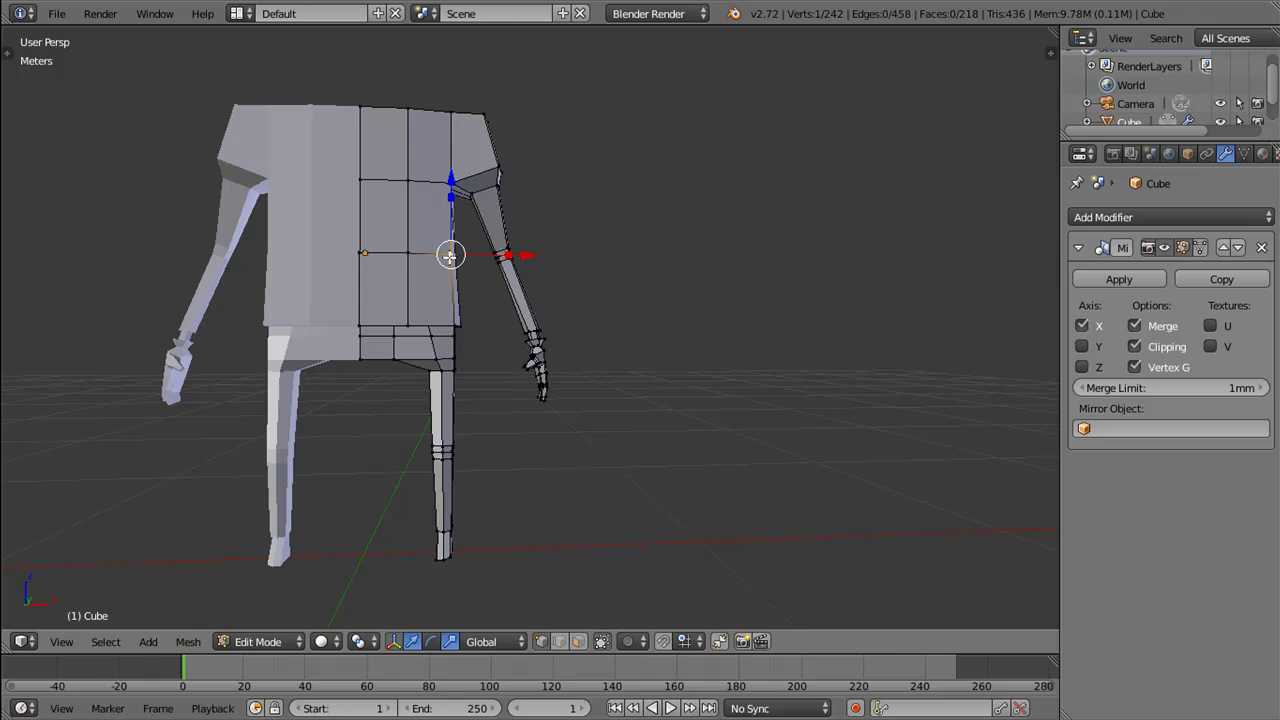
{"action": "key", "text": "ctrl+l"}
{"action": "key", "text": "l"}
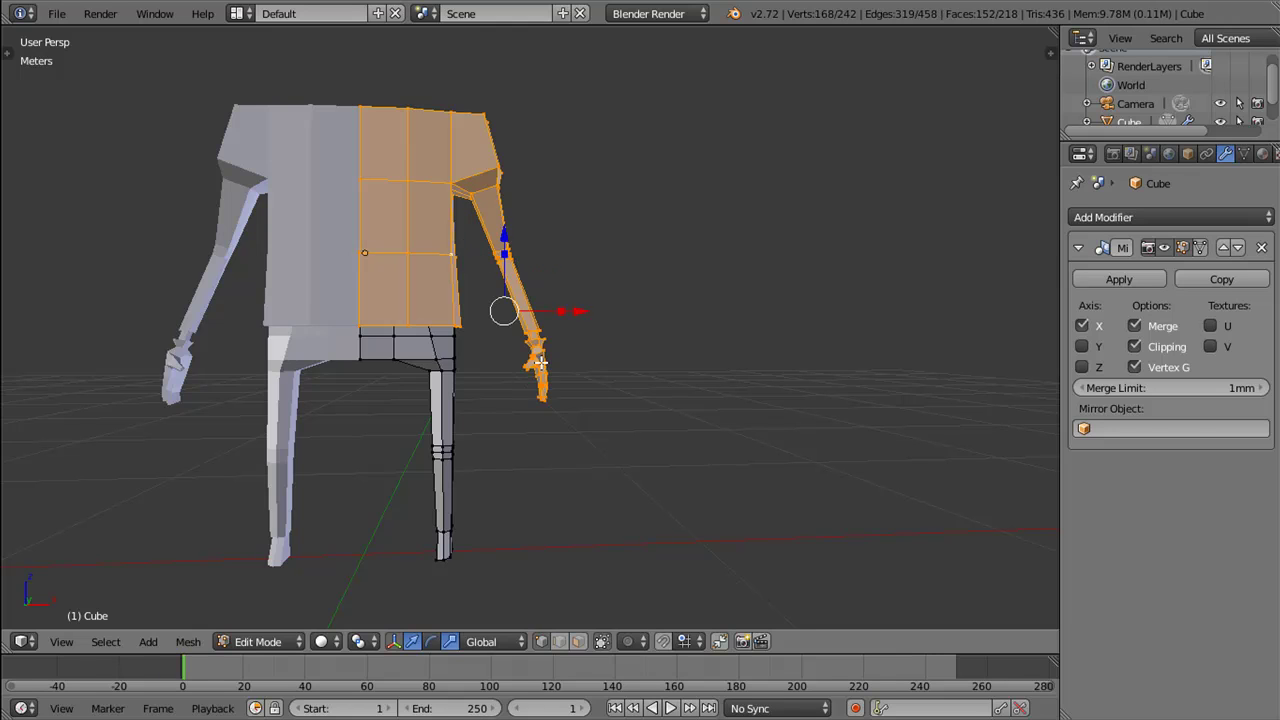
{"action": "key", "text": "g"}
{"action": "key", "text": "z"}
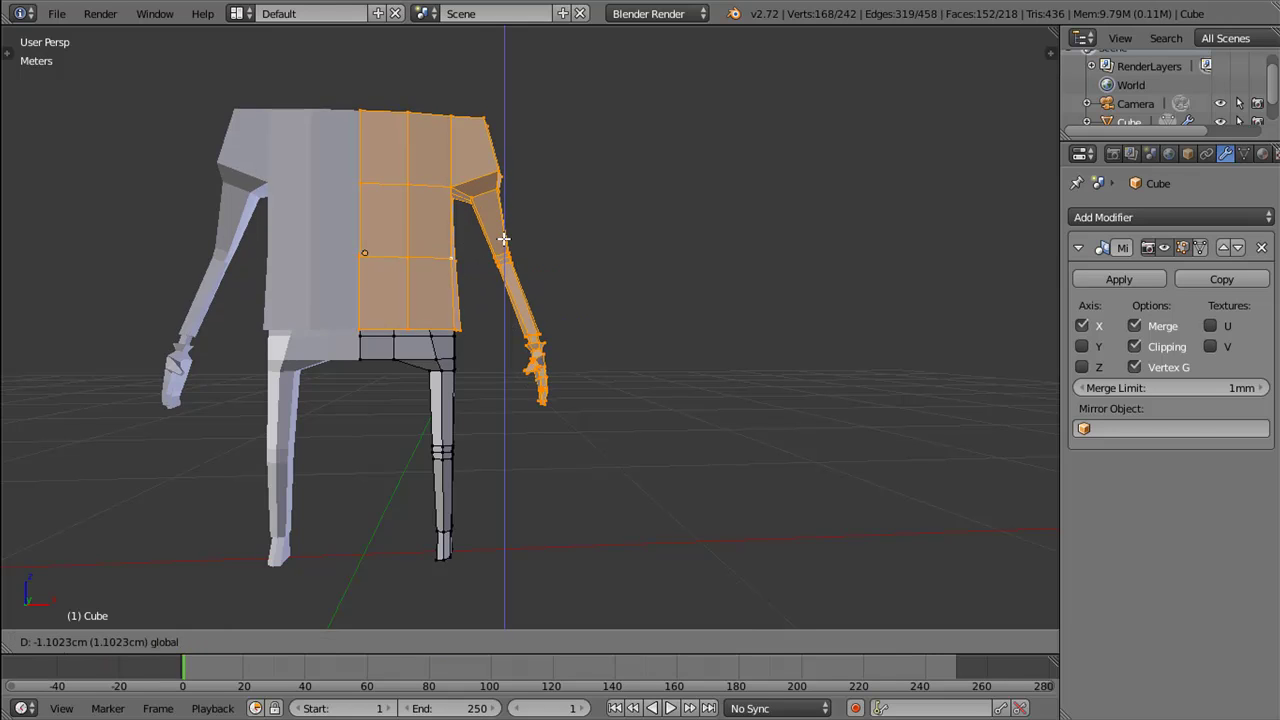
{"action": "left_click", "coordinate": [503, 241]}
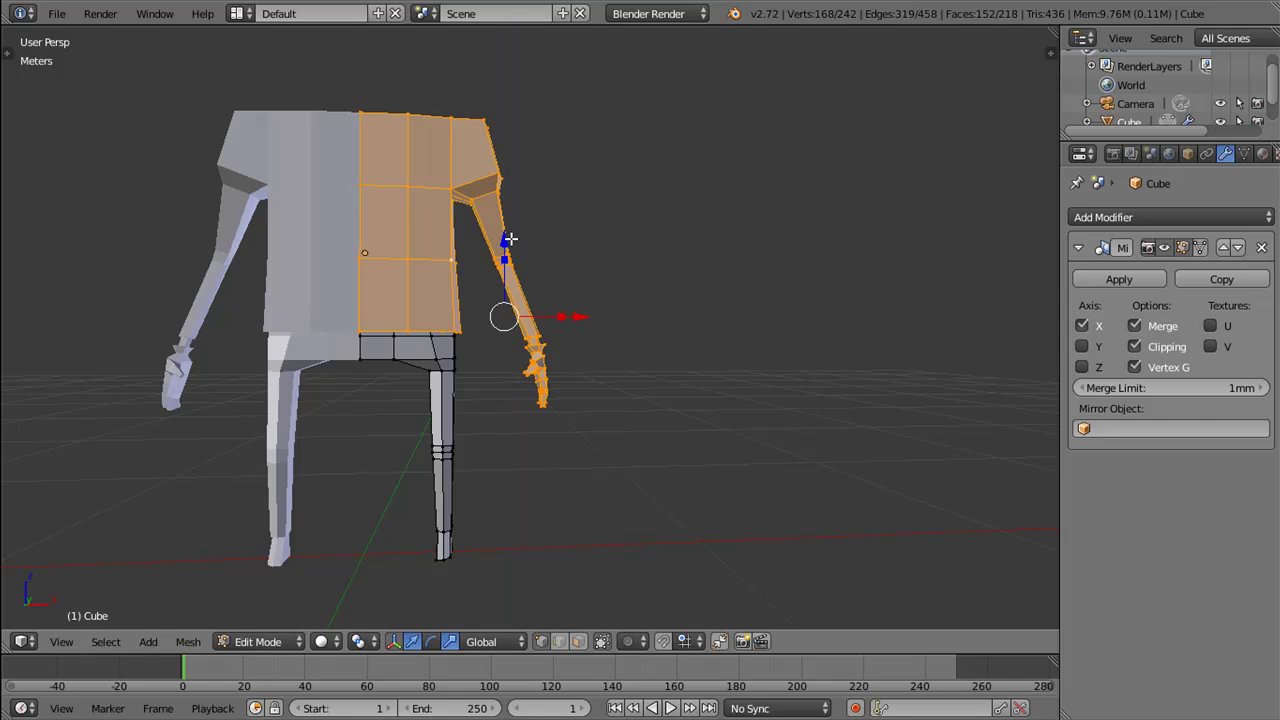
{"action": "key", "text": "g"}
{"action": "key", "text": "z"}
{"action": "left_click", "coordinate": [505, 238]}
Step: Edge-slide the loop below the torso downward by -0.2013
{"action": "right_click", "coordinate": [428, 332]}
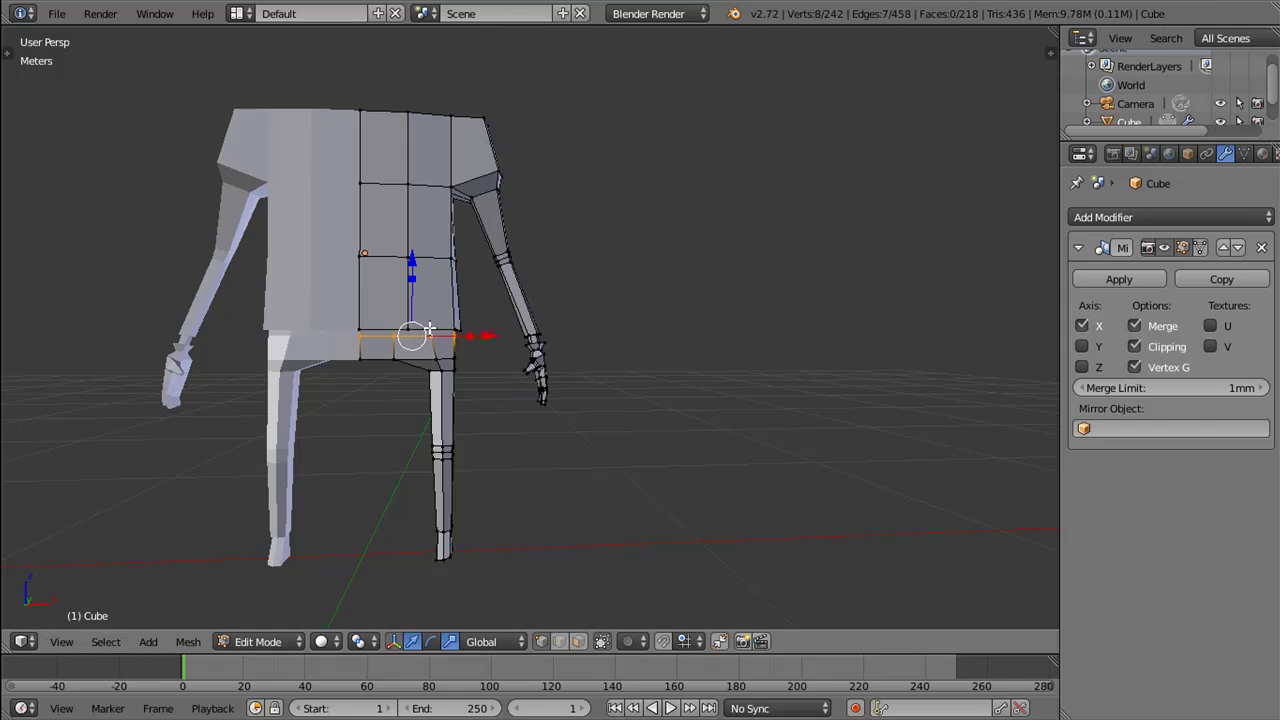
{"action": "key", "text": "g"}
{"action": "key", "text": "g"}
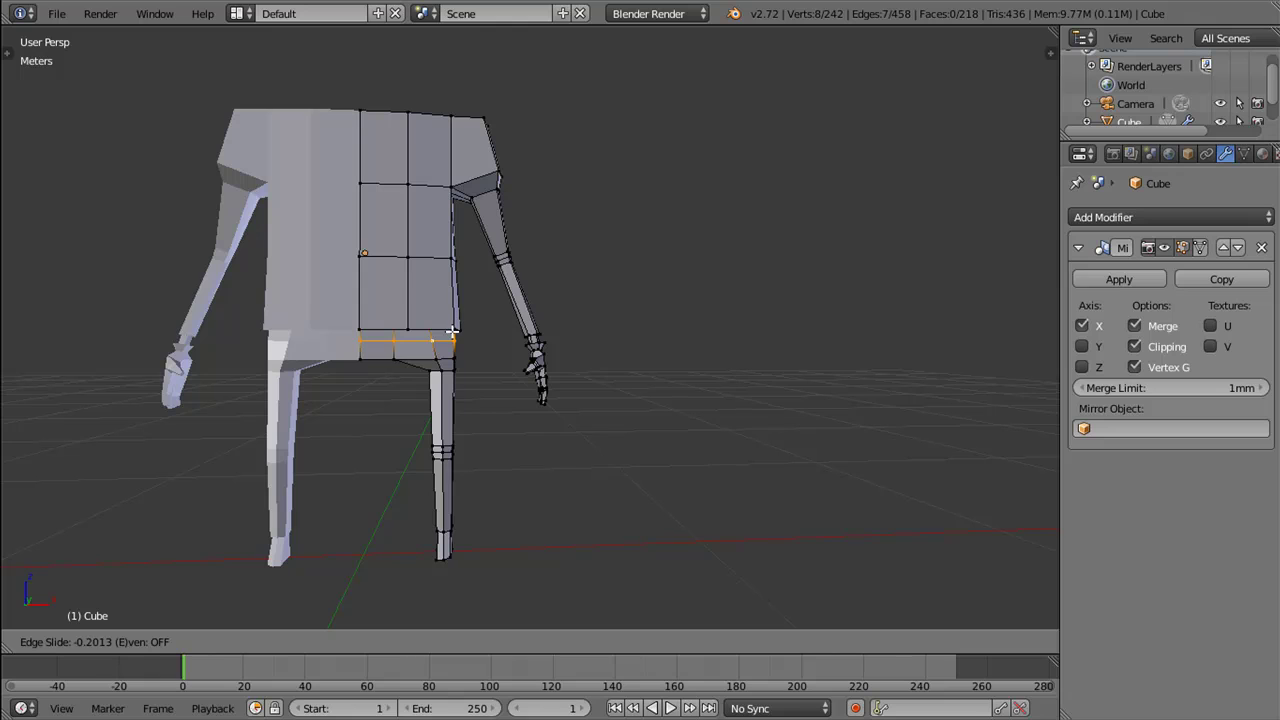
{"action": "left_click", "coordinate": [452, 332]}
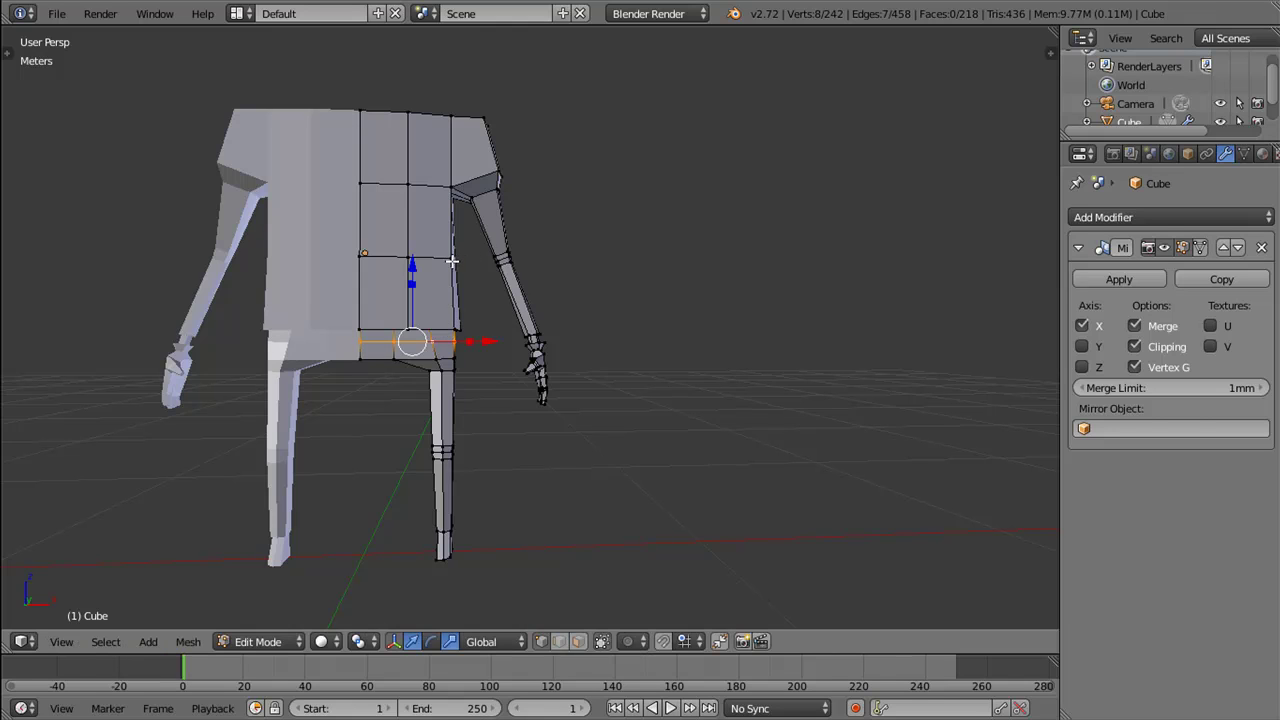
Step: Select the linked upper torso half and arm, excluding the loop, and drop them slightly
{"action": "key", "text": "l"}
{"action": "key", "text": "l"}
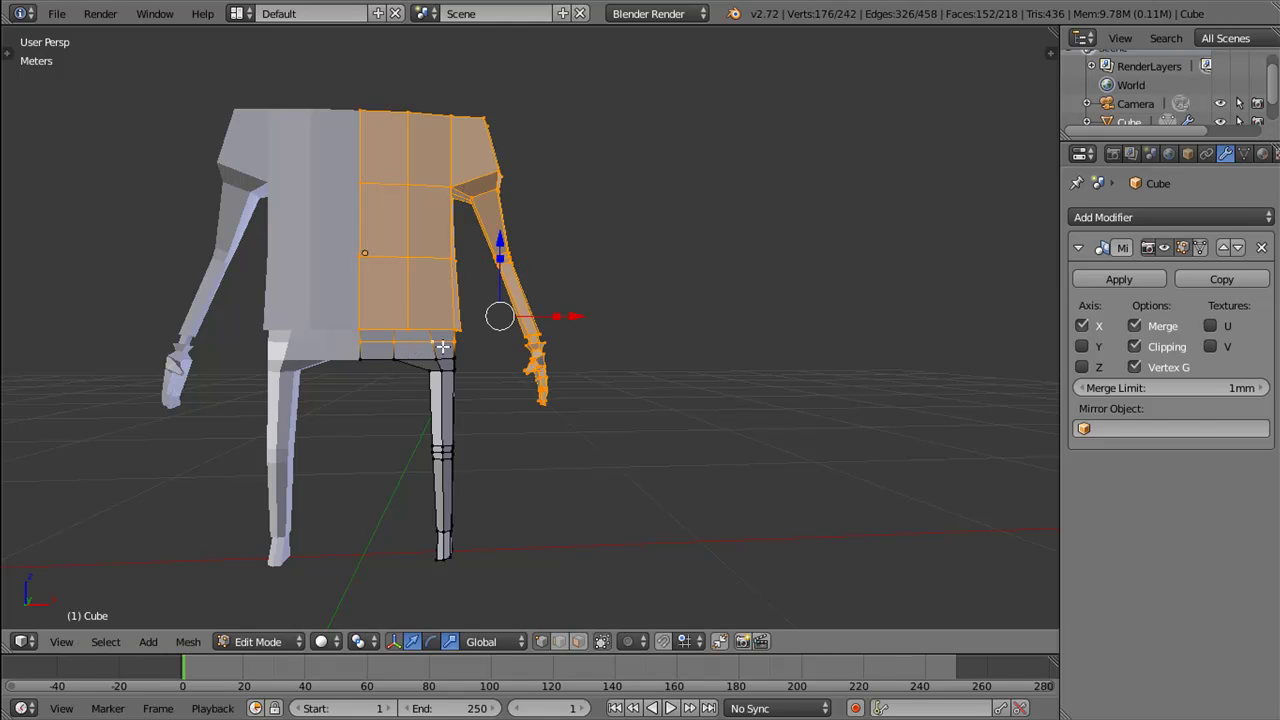
{"action": "right_click", "coordinate": [441, 342]}
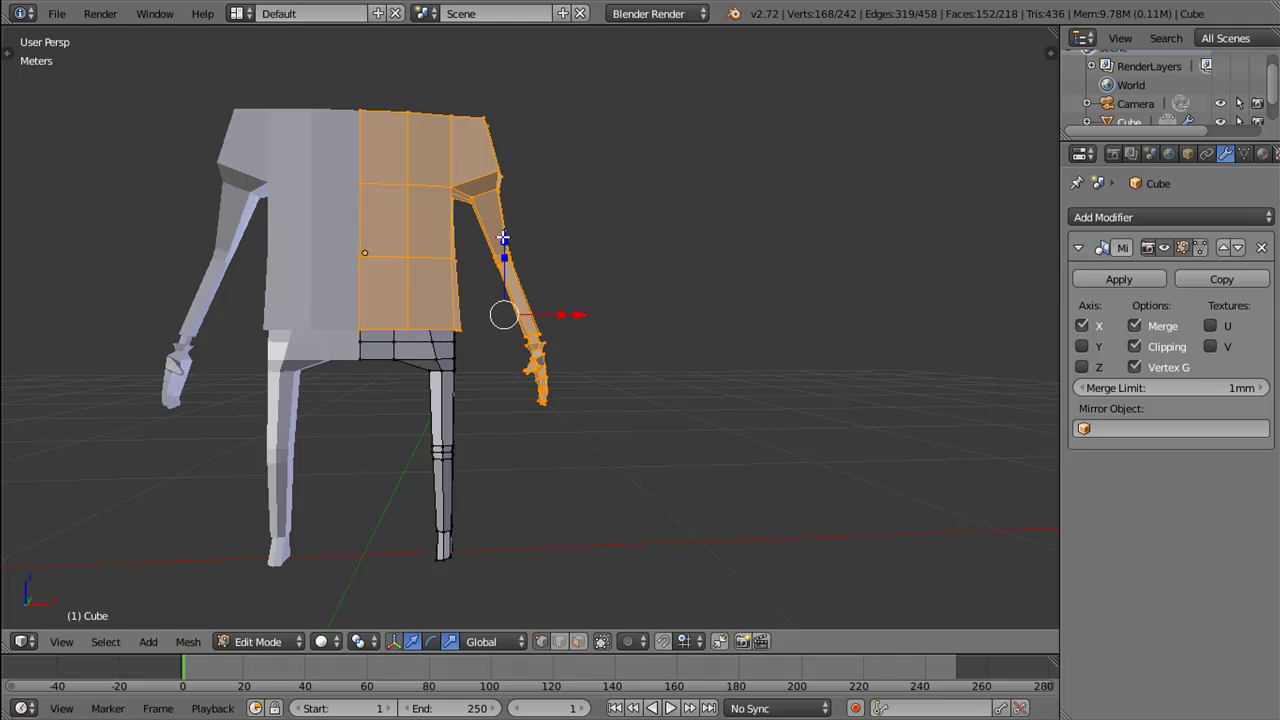
{"action": "left_click_drag", "start_coordinate": [504, 238], "coordinate": [501, 241]}
{"action": "left_click", "coordinate": [501, 241]}
{"action": "left_click_drag", "start_coordinate": [494, 370], "coordinate": [473, 457]}
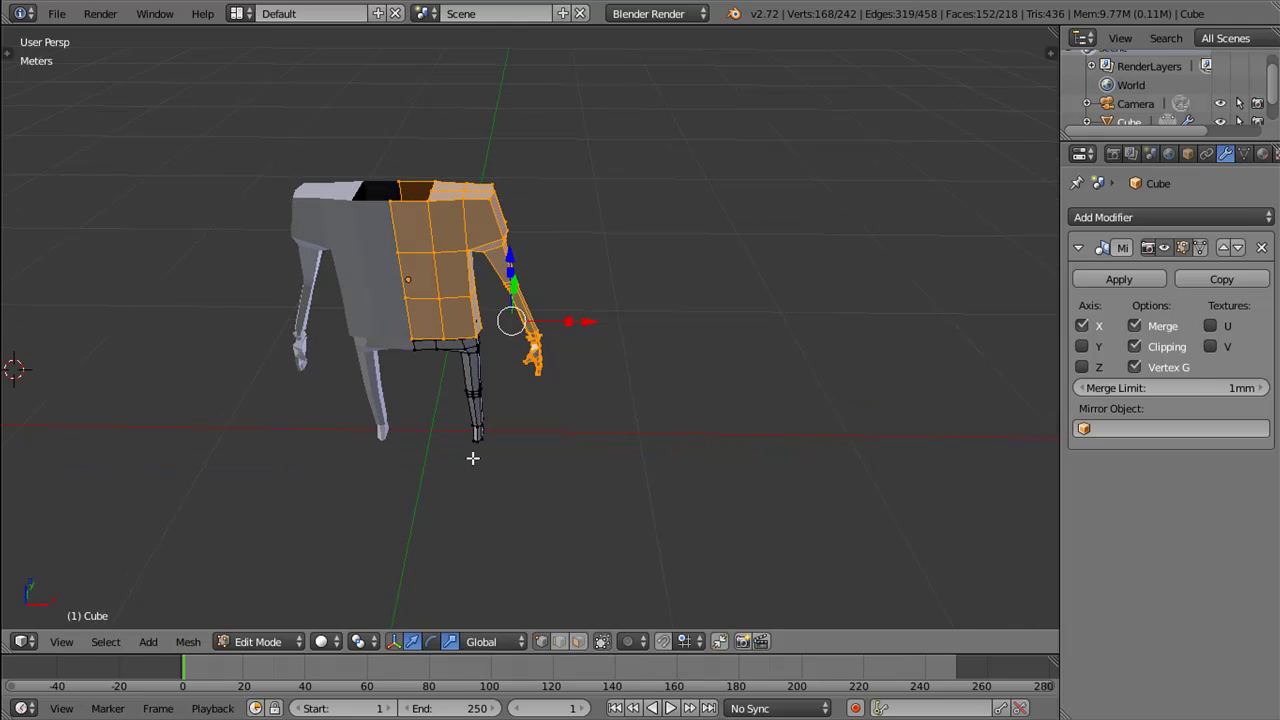
Step: Shift a single vertex on the torso top sideways along X
{"action": "scroll", "scroll_direction": "up", "scroll_amount": 3}
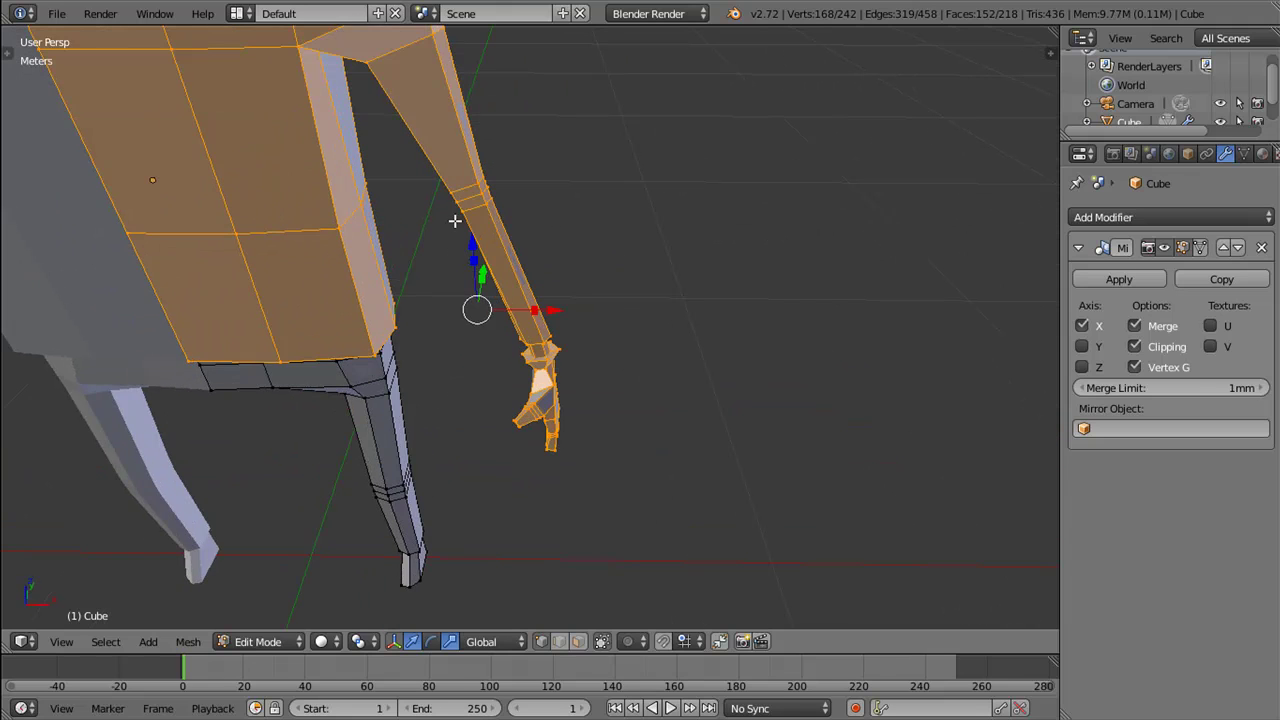
{"action": "left_click_drag", "start_coordinate": [498, 152], "coordinate": [521, 353]}
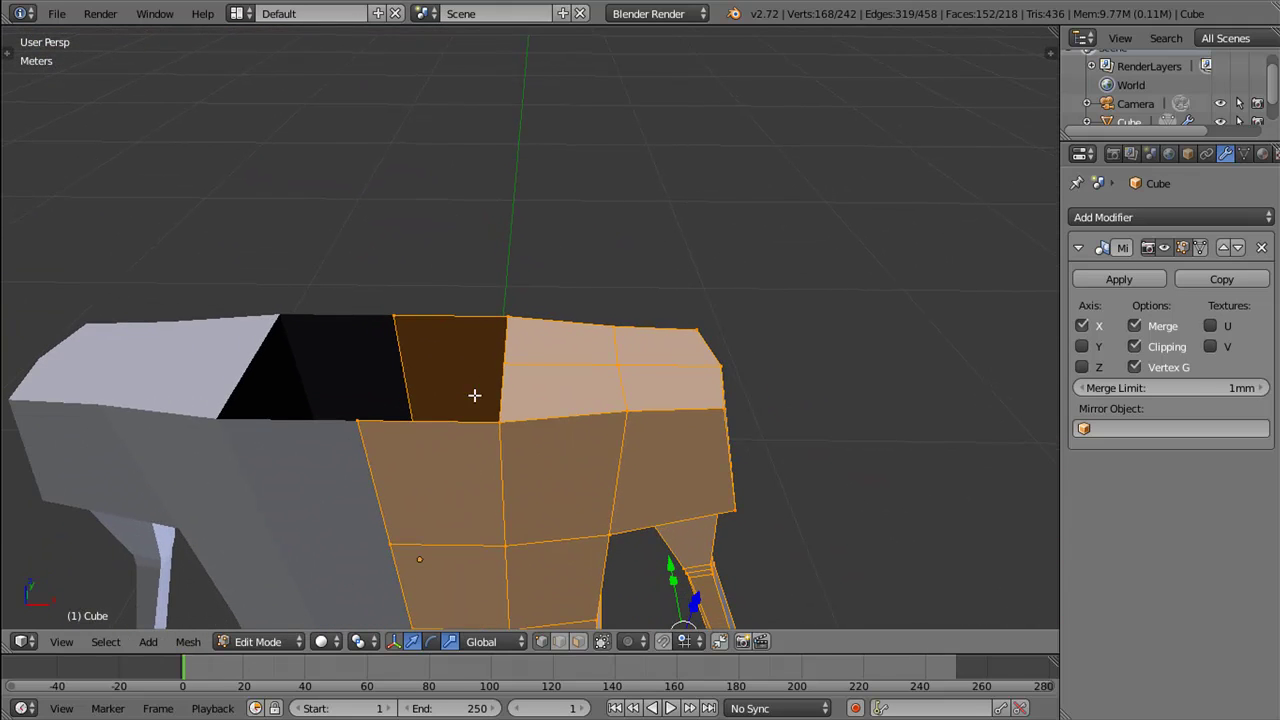
{"action": "left_click_drag", "start_coordinate": [501, 416], "coordinate": [514, 406]}
{"action": "right_click", "coordinate": [513, 400]}
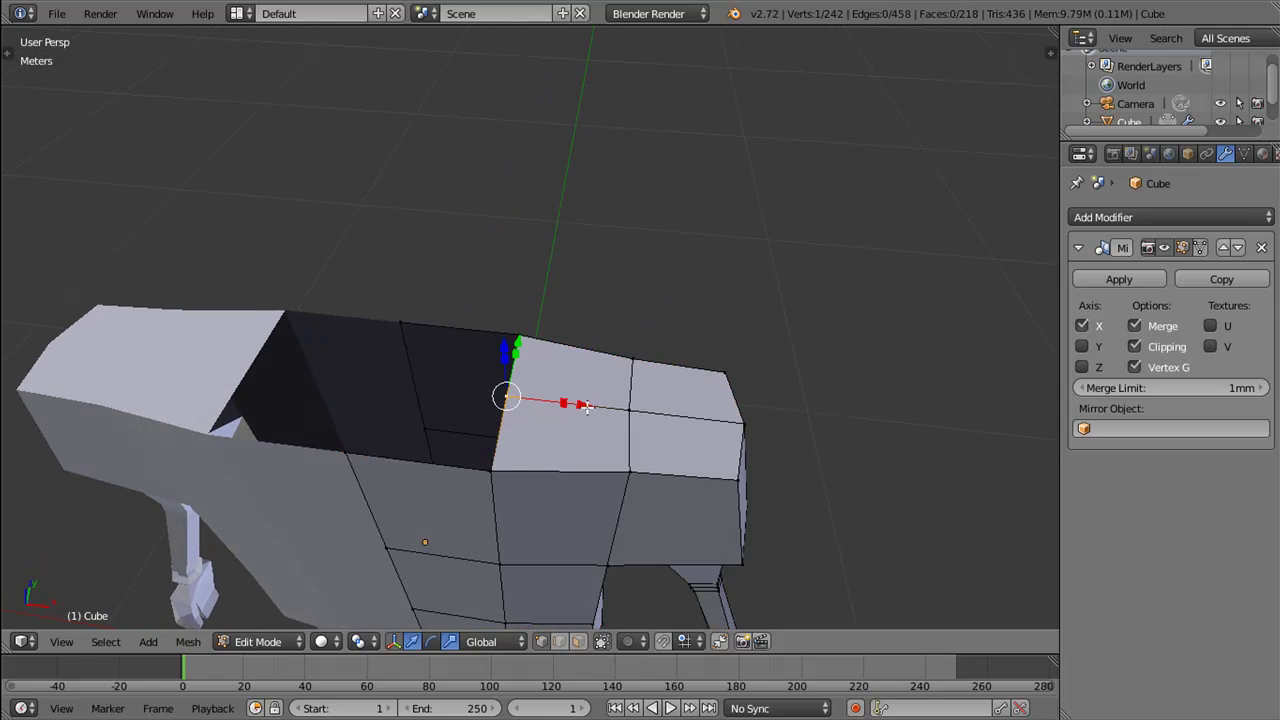
{"action": "left_click_drag", "start_coordinate": [588, 408], "coordinate": [603, 406]}
{"action": "left_click", "coordinate": [612, 407]}
{"action": "left_click_drag", "start_coordinate": [612, 407], "coordinate": [467, 403]}
Step: Extrude the torso's top vertex loop in place, shrink it inward, and adjust its height along Z
{"action": "right_click", "coordinate": [388, 365]}
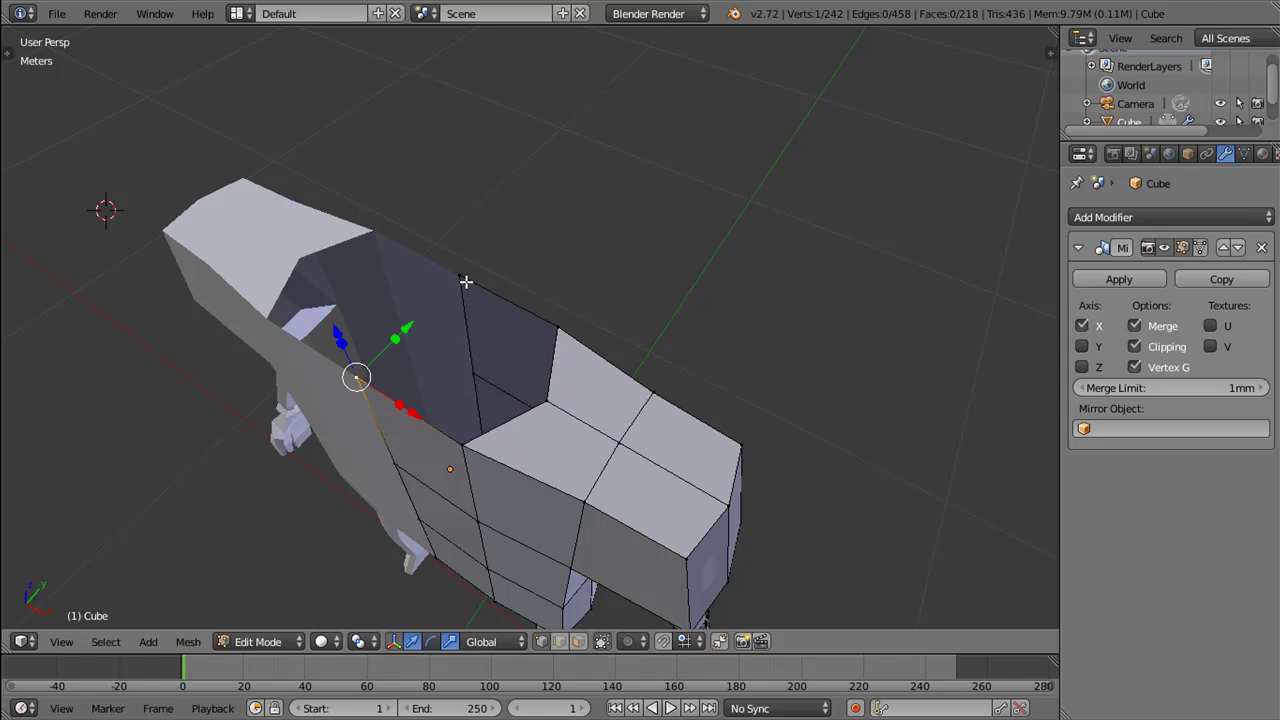
{"action": "left_click_drag", "start_coordinate": [560, 362], "coordinate": [591, 371]}
{"action": "right_click", "coordinate": [591, 371]}
{"action": "scroll", "scroll_direction": "up", "scroll_amount": 3}
{"action": "key", "text": "e"}
{"action": "right_click", "coordinate": [646, 391]}
{"action": "key", "text": "s"}
{"action": "left_click", "coordinate": [566, 394]}
{"action": "left_click_drag", "start_coordinate": [566, 394], "coordinate": [406, 461]}
{"action": "key", "text": "g"}
{"action": "key", "text": "z"}
{"action": "left_click", "coordinate": [457, 265]}
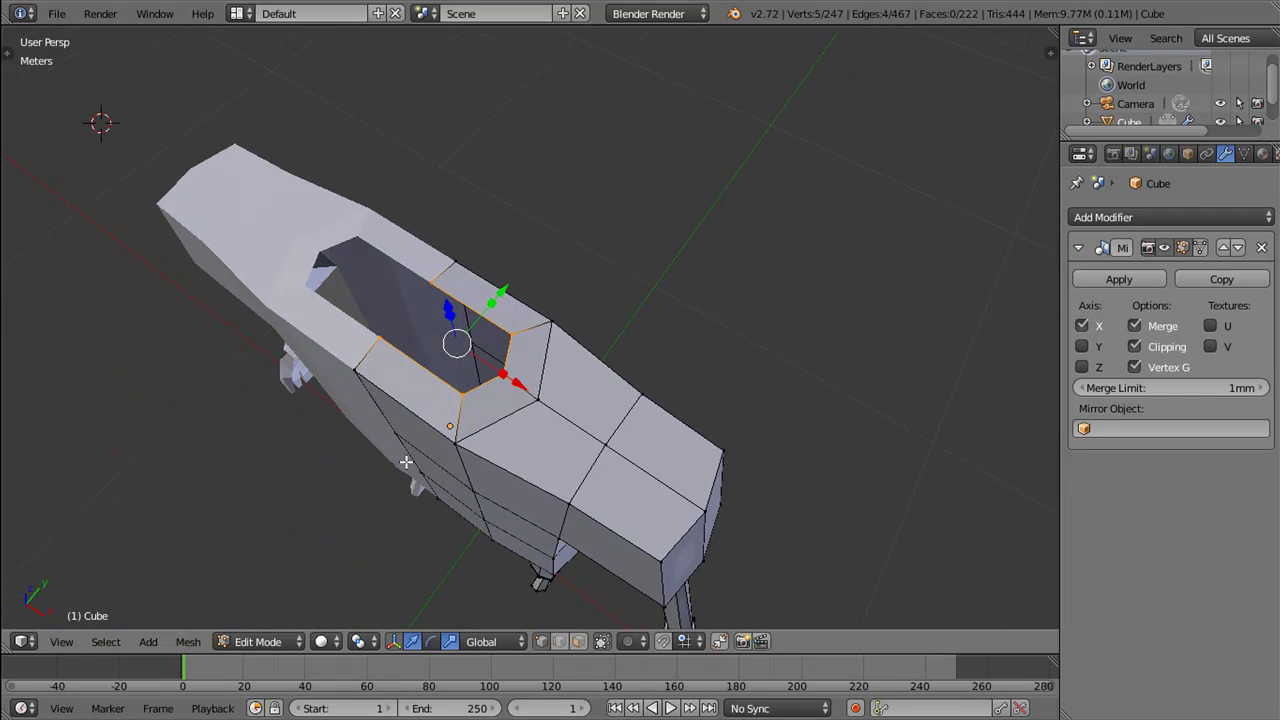
Step: Scale one edge of the neck opening and shift three rim vertices along X
{"action": "right_click", "coordinate": [385, 332]}
{"action": "key", "text": "s"}
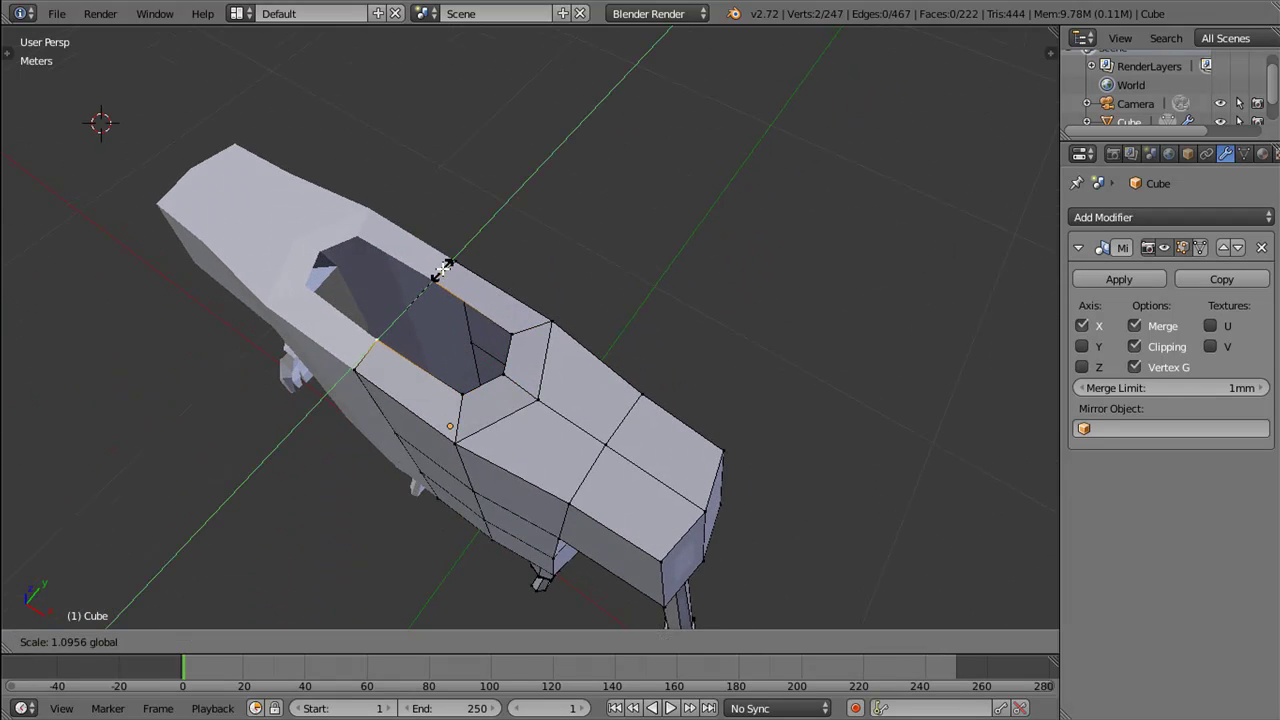
{"action": "left_click", "coordinate": [463, 297]}
{"action": "right_click", "coordinate": [477, 383]}
{"action": "right_click", "coordinate": [540, 325]}
{"action": "right_click", "coordinate": [510, 333]}
{"action": "left_click_drag", "start_coordinate": [510, 333], "coordinate": [572, 383]}
{"action": "left_click_drag", "start_coordinate": [572, 383], "coordinate": [526, 365]}
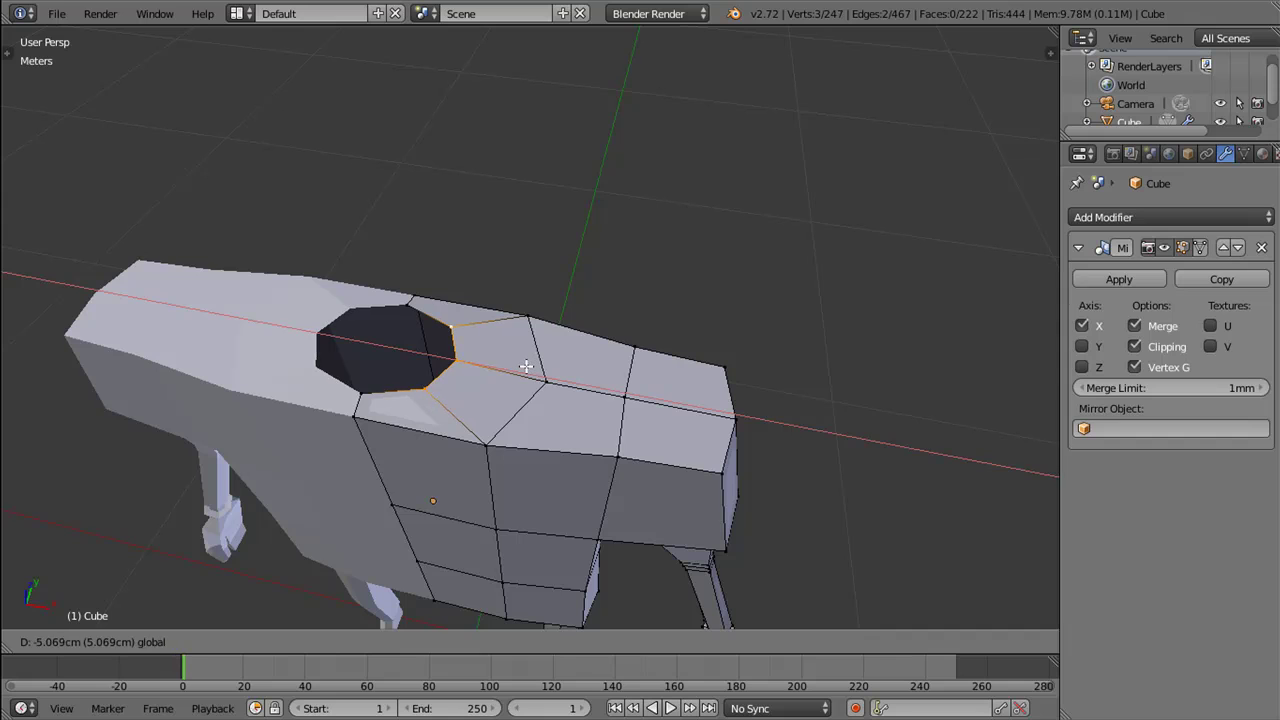
{"action": "left_click", "coordinate": [526, 365]}
Step: Scale two rim vertices along Y to round the opening, then select the whole rim loop
{"action": "right_click", "coordinate": [371, 354]}
{"action": "right_click", "coordinate": [400, 335]}
{"action": "left_click_drag", "start_coordinate": [380, 330], "coordinate": [405, 358]}
{"action": "key", "text": "s"}
{"action": "key", "text": "y"}
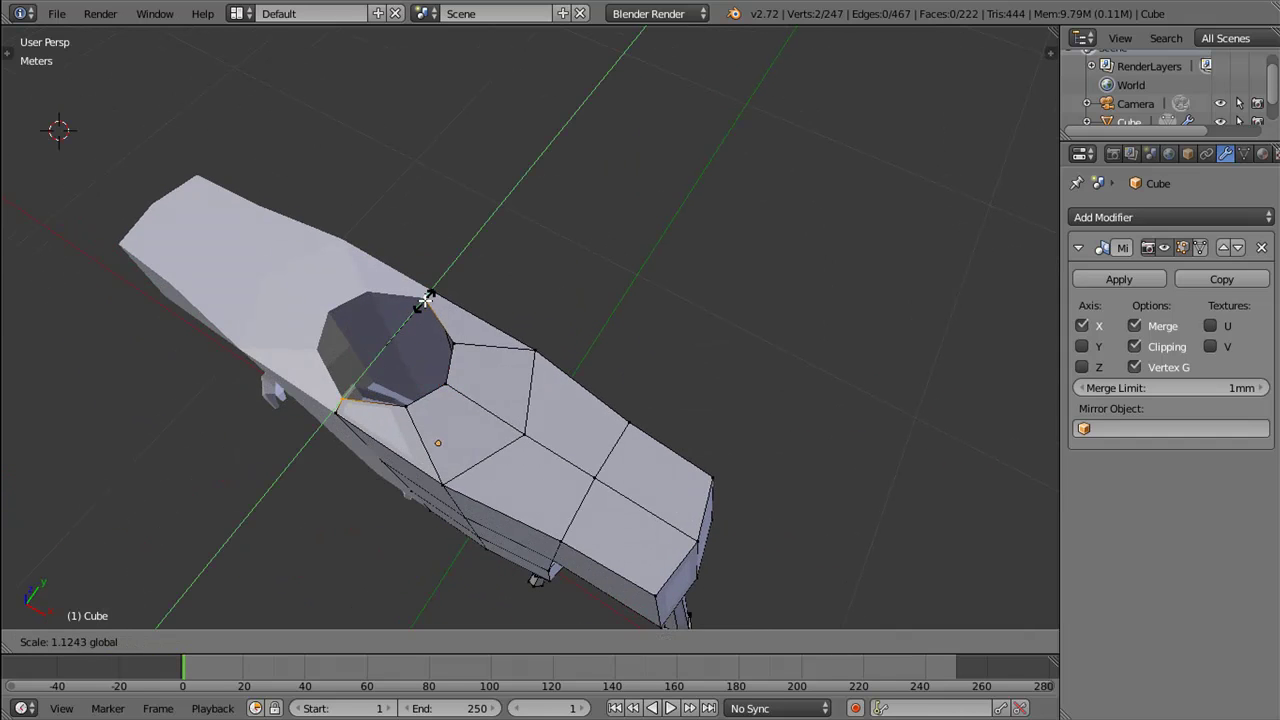
{"action": "left_click", "coordinate": [426, 298]}
{"action": "right_click", "coordinate": [430, 400]}
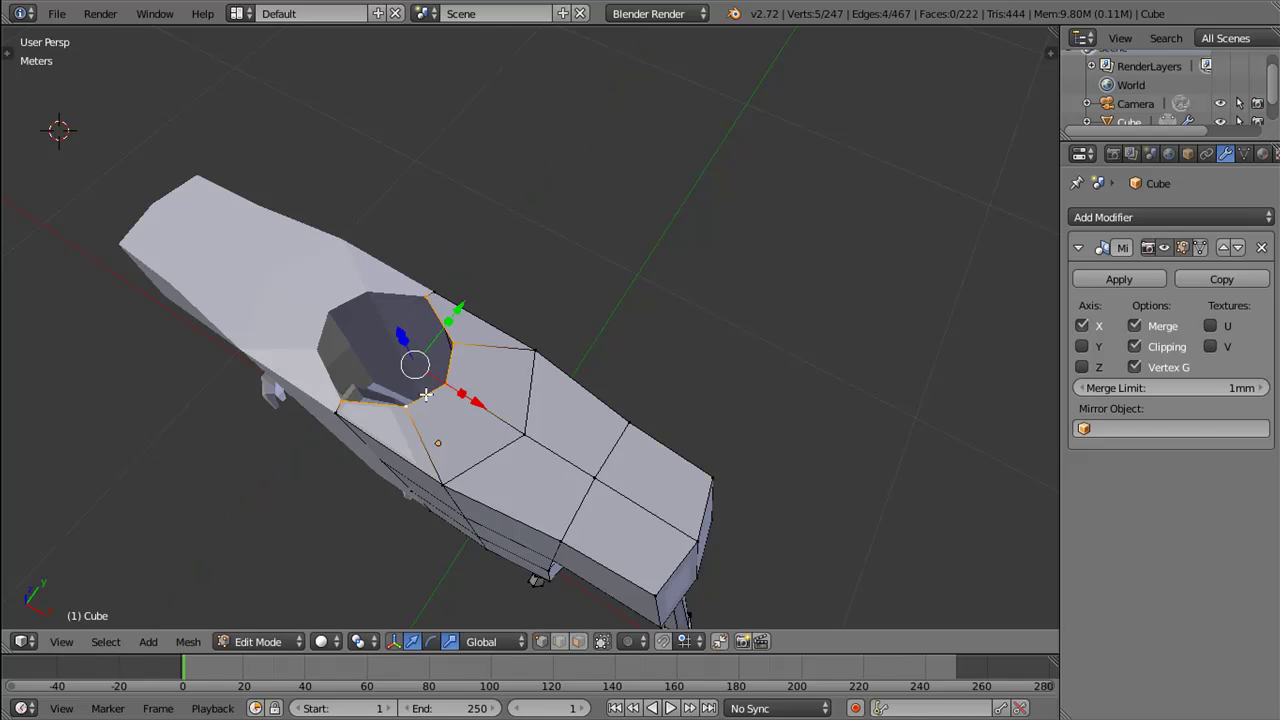
{"action": "left_click_drag", "start_coordinate": [430, 400], "coordinate": [526, 276]}
Step: Extrude the neck rim in place and raise the new ring straight up along Z
{"action": "key", "text": "e"}
{"action": "right_click", "coordinate": [492, 340]}
{"action": "key", "text": "g"}
{"action": "key", "text": "z"}
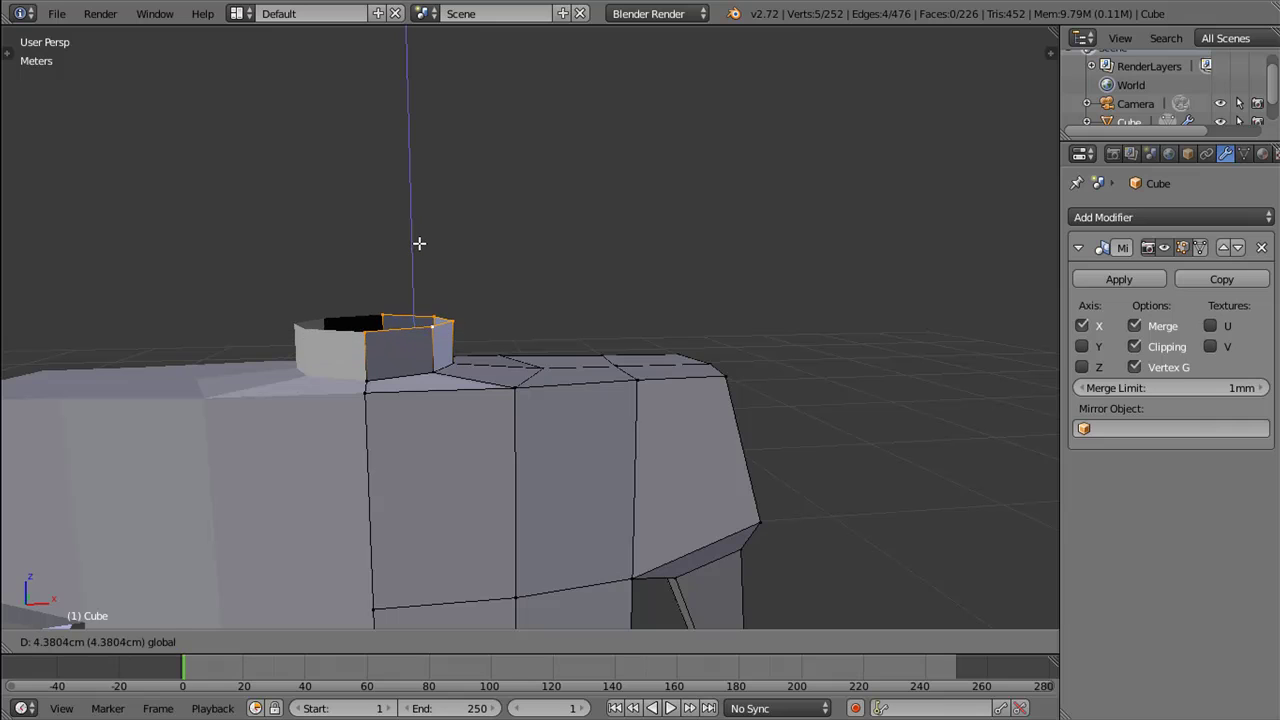
{"action": "left_click", "coordinate": [420, 236]}
Step: Grow the selection around the neck ring and rescale the neck faces
{"action": "left_click_drag", "start_coordinate": [420, 236], "coordinate": [471, 332]}
{"action": "scroll", "scroll_direction": "down", "scroll_amount": 3}
{"action": "scroll", "scroll_direction": "down", "scroll_amount": 3}
{"action": "scroll", "scroll_direction": "down", "scroll_amount": 3}
{"action": "scroll", "scroll_direction": "up", "scroll_amount": 3}
{"action": "left_click_drag", "start_coordinate": [513, 409], "coordinate": [516, 404]}
{"action": "key", "text": "ctrl+KP_Add"}
{"action": "key", "text": "s"}
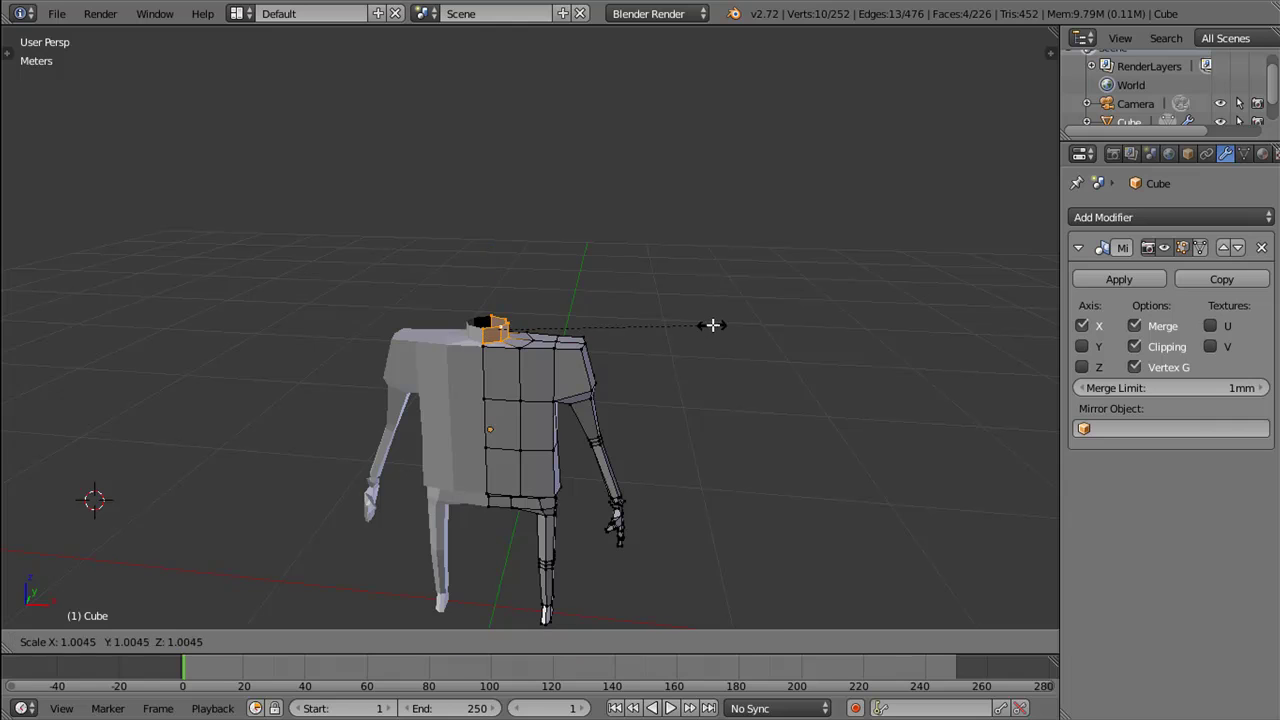
{"action": "left_click", "coordinate": [727, 327]}
Step: Lower the neck faces slightly
{"action": "left_click_drag", "start_coordinate": [603, 371], "coordinate": [277, 311]}
{"action": "key", "text": "KP_Decimal"}
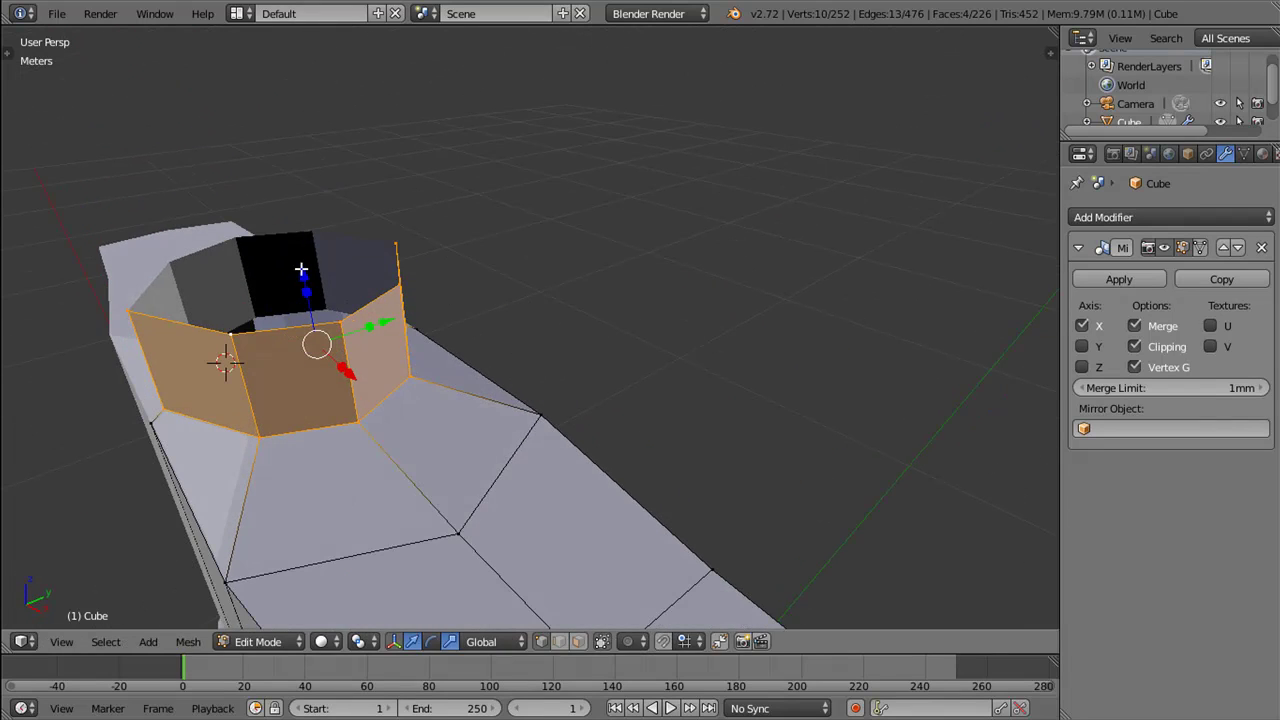
{"action": "key", "text": "g"}
{"action": "left_click", "coordinate": [300, 272]}
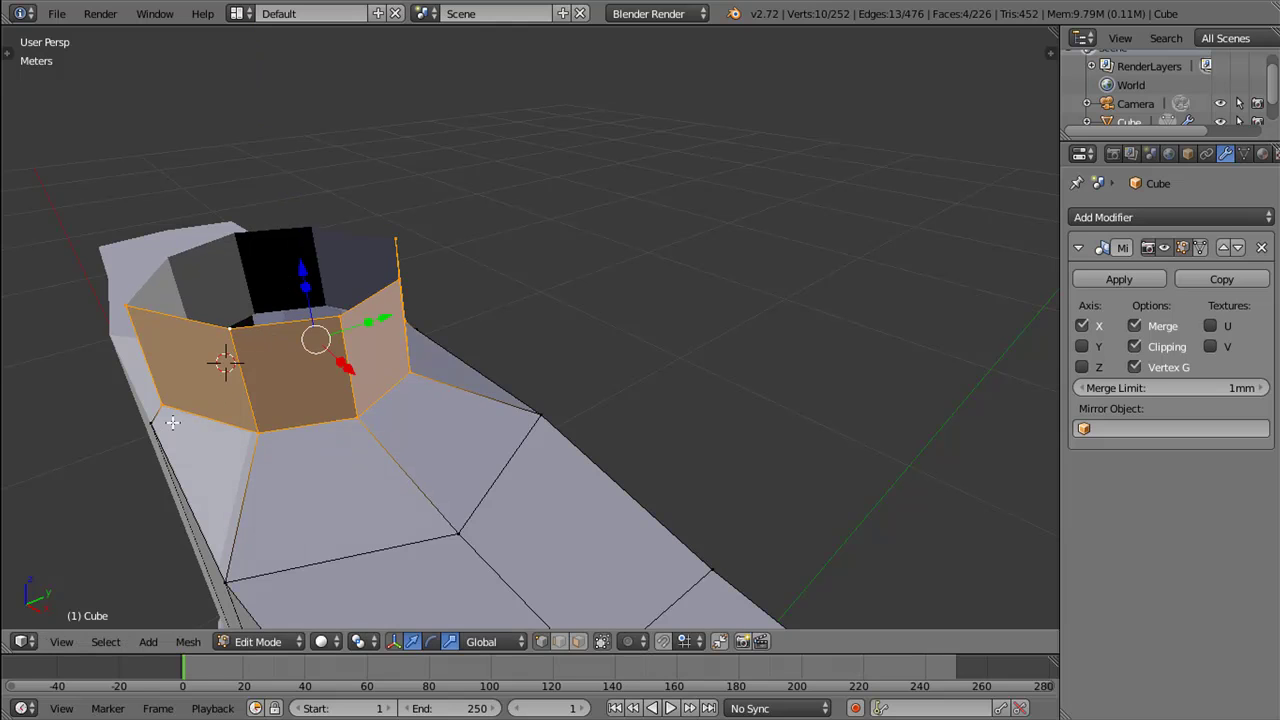
Step: Reposition two vertices at the neck base, moving the second along Y
{"action": "right_click", "coordinate": [172, 422]}
{"action": "left_click_drag", "start_coordinate": [172, 422], "coordinate": [232, 408]}
{"action": "key", "text": "g"}
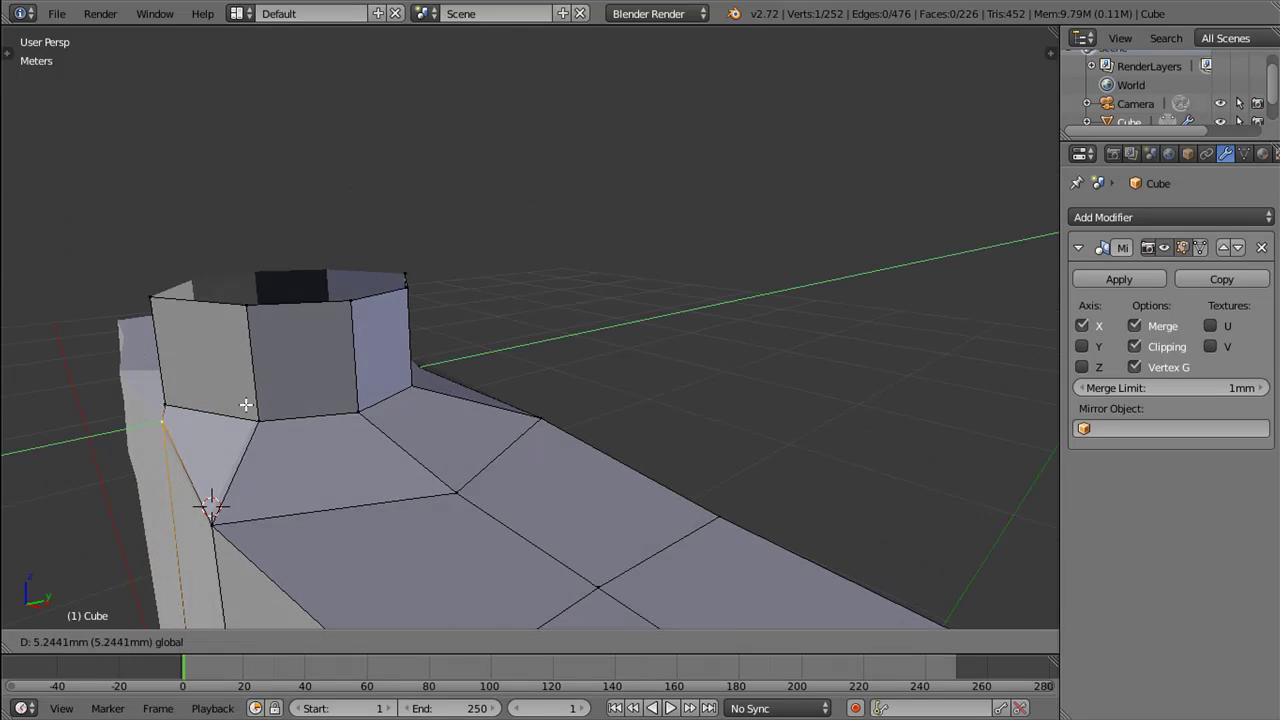
{"action": "left_click", "coordinate": [246, 405]}
{"action": "left_click_drag", "start_coordinate": [246, 405], "coordinate": [232, 466]}
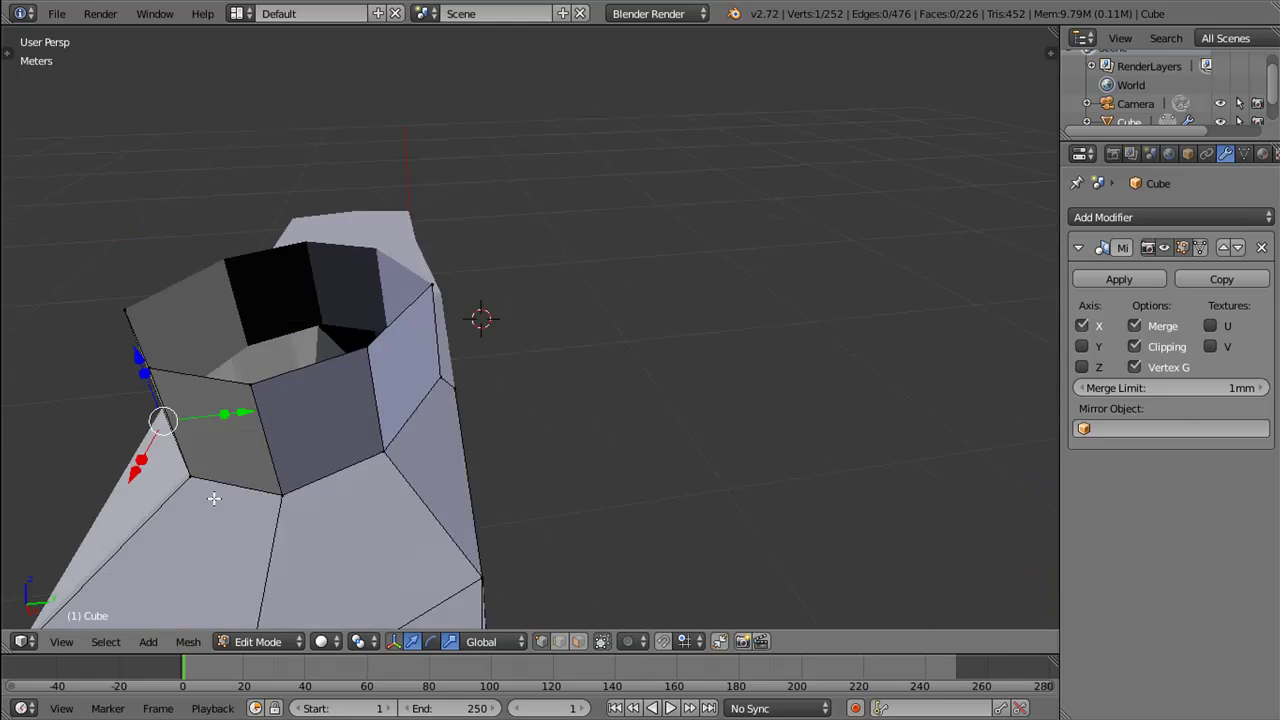
{"action": "left_click_drag", "start_coordinate": [457, 423], "coordinate": [416, 419]}
{"action": "right_click", "coordinate": [443, 448]}
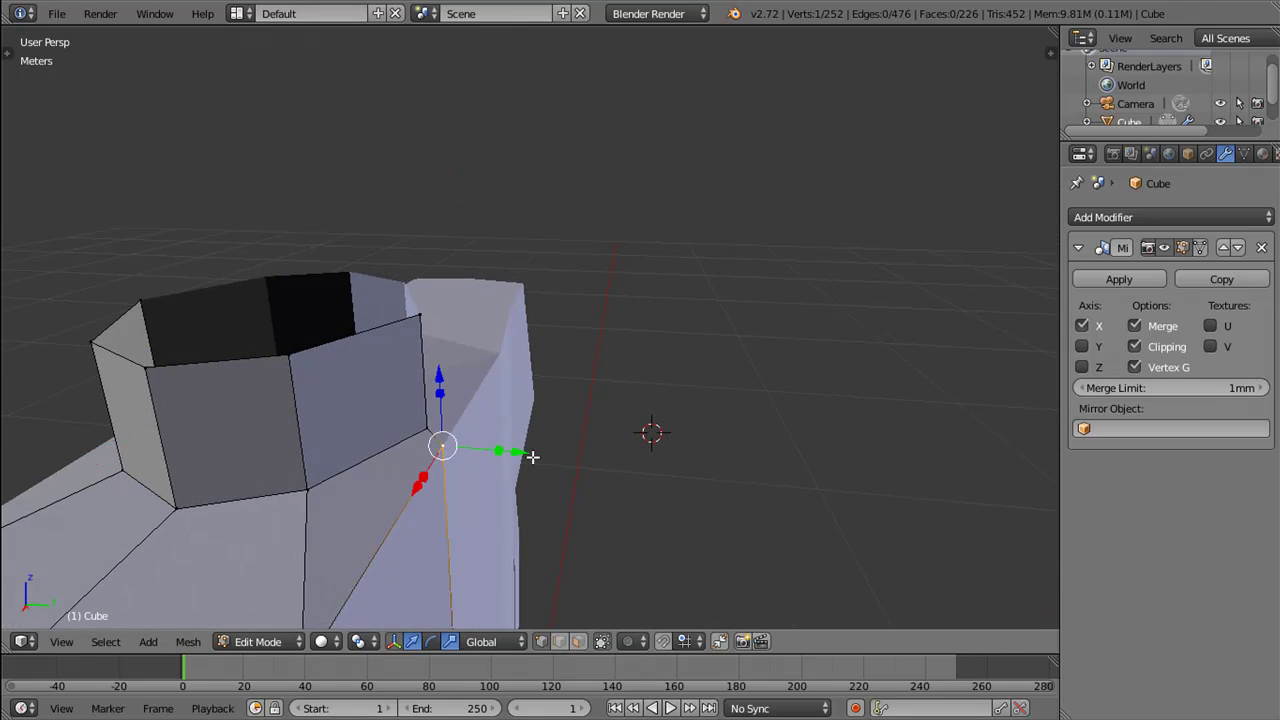
{"action": "key", "text": "g"}
{"action": "key", "text": "y"}
{"action": "left_click", "coordinate": [523, 450]}
Step: Extrude a new vertex from the selection constrained to the X axis
{"action": "scroll", "scroll_direction": "down", "scroll_amount": 3}
{"action": "left_click_drag", "start_coordinate": [608, 394], "coordinate": [399, 476]}
{"action": "left_click_drag", "start_coordinate": [407, 420], "coordinate": [540, 426]}
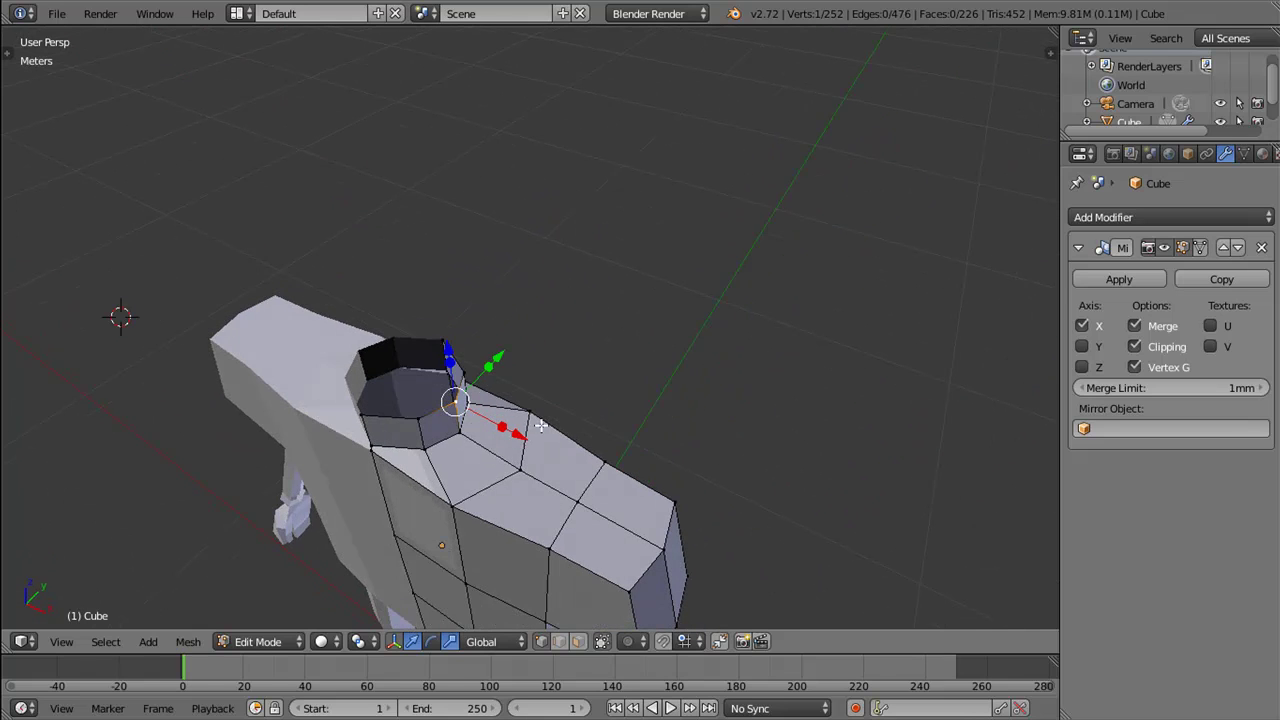
{"action": "key", "text": "e"}
{"action": "key", "text": "x"}
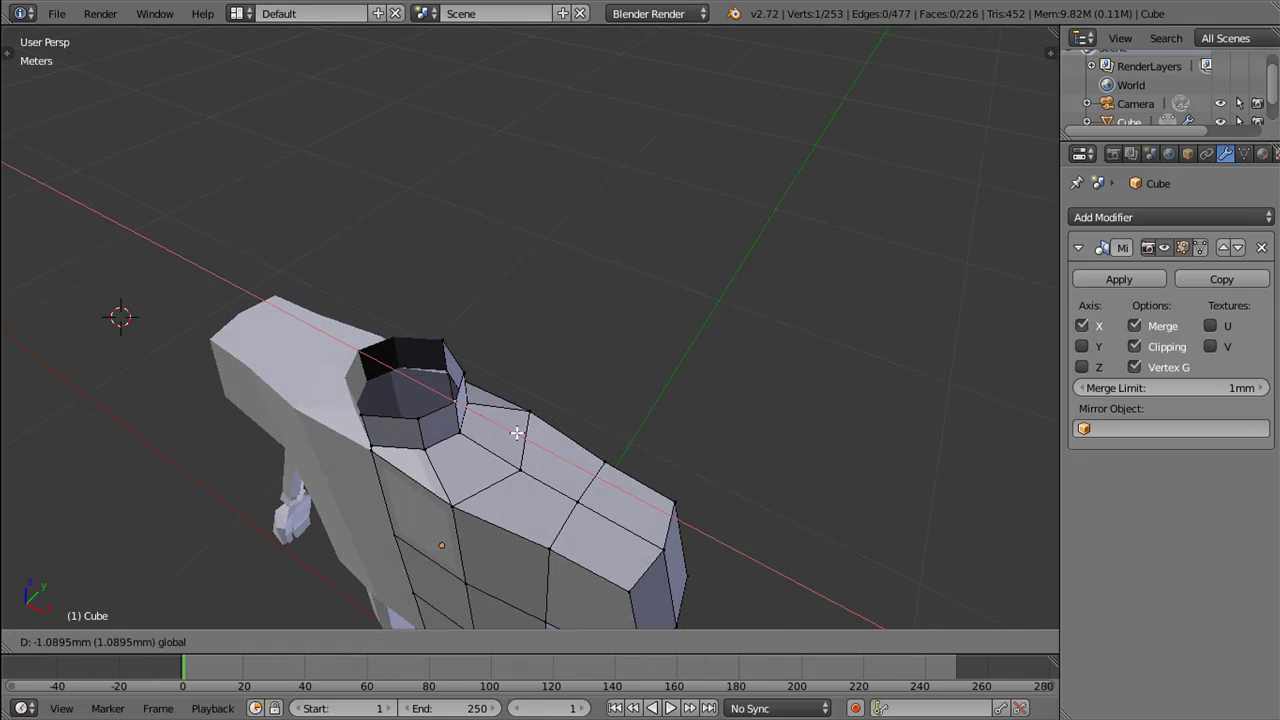
{"action": "left_click", "coordinate": [426, 381]}
{"action": "left_click_drag", "start_coordinate": [426, 381], "coordinate": [421, 416]}
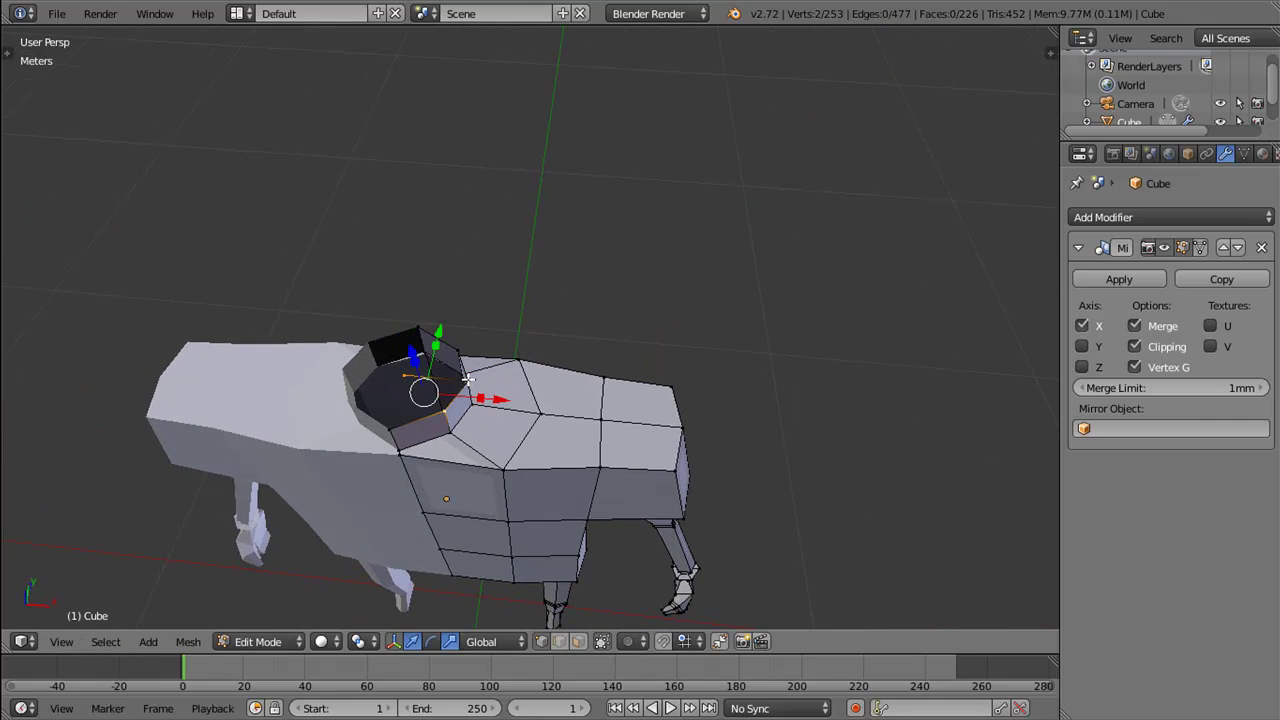
Step: Fill the neck hole with two new faces using F twice
{"action": "key", "text": "f"}
{"action": "left_click_drag", "start_coordinate": [425, 418], "coordinate": [540, 440]}
{"action": "key", "text": "f"}
{"action": "left_click", "coordinate": [271, 466]}
{"action": "left_click_drag", "start_coordinate": [271, 466], "coordinate": [528, 438]}
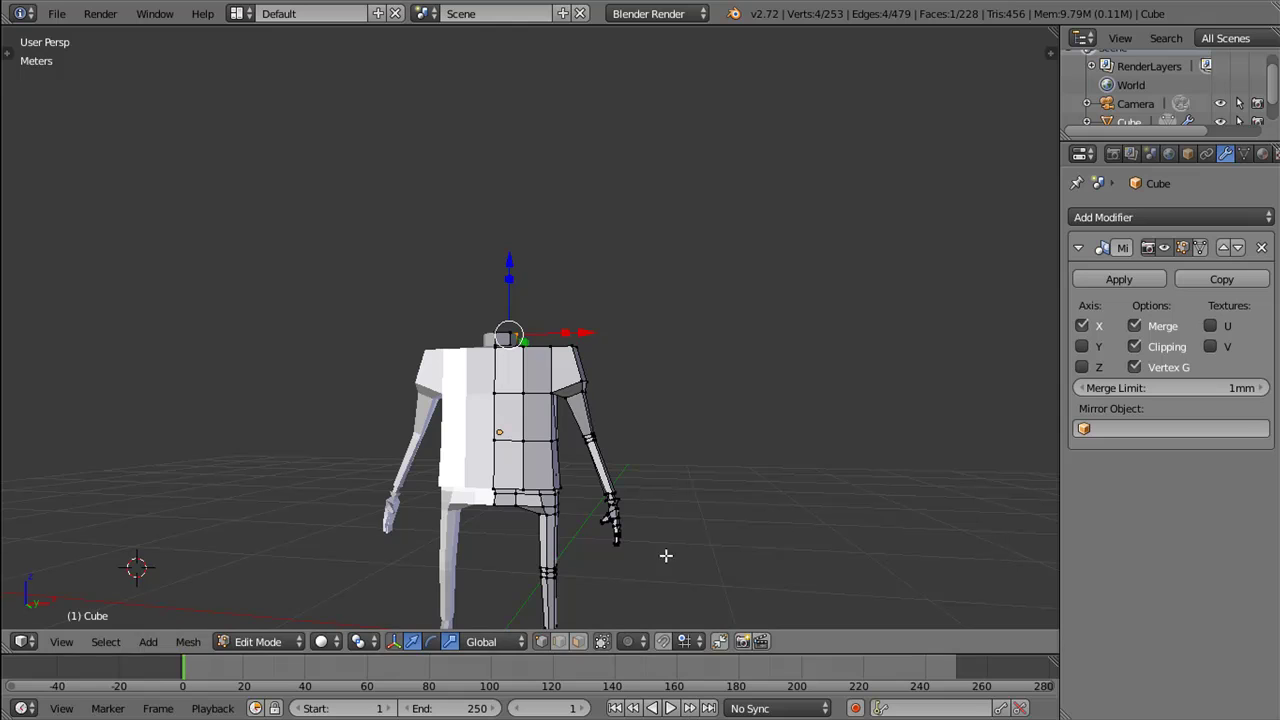
Step: Orbit to a front view of the figure and try selecting spots on the chest
{"action": "scroll", "scroll_direction": "up", "scroll_amount": 3}
{"action": "left_click_drag", "start_coordinate": [511, 430], "coordinate": [548, 440]}
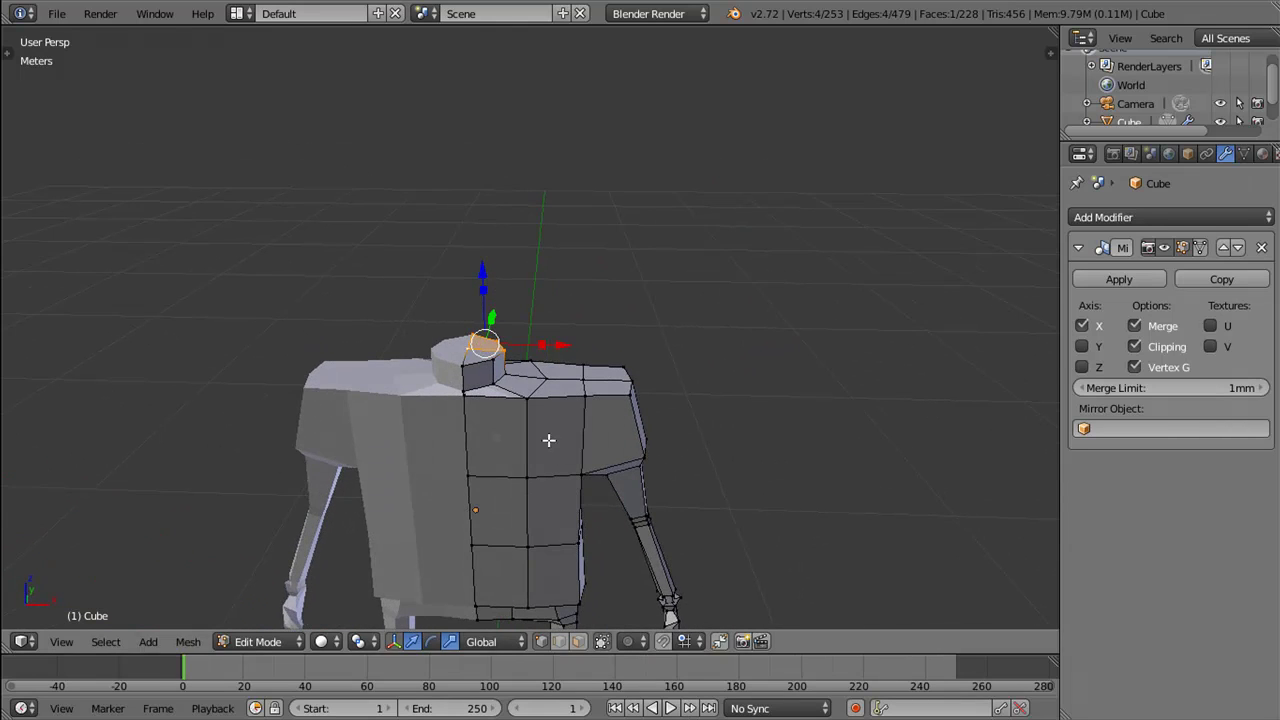
{"action": "left_click_drag", "start_coordinate": [741, 387], "coordinate": [552, 283]}
{"action": "scroll", "scroll_direction": "up", "scroll_amount": 3}
{"action": "scroll", "scroll_direction": "up", "scroll_amount": 3}
{"action": "scroll", "scroll_direction": "down", "scroll_amount": 3}
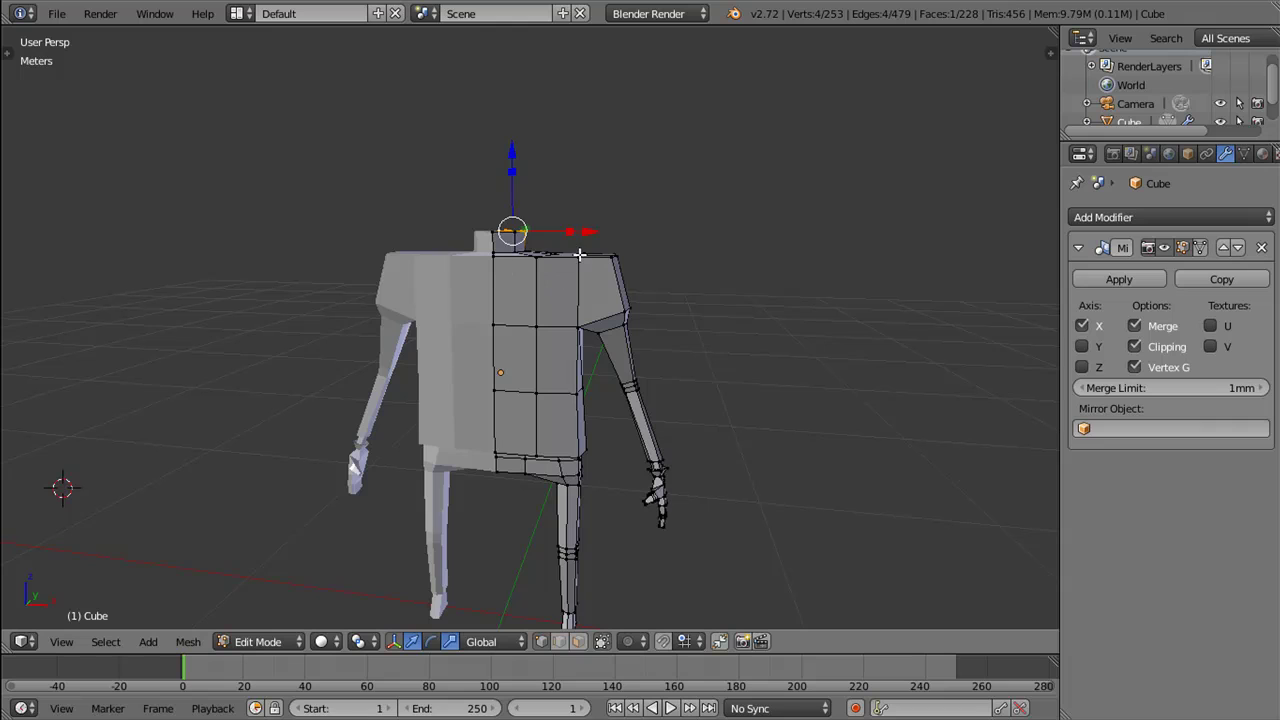
{"action": "right_click", "coordinate": [534, 323]}
{"action": "right_click", "coordinate": [491, 323]}
{"action": "right_click", "coordinate": [491, 357]}
{"action": "right_click", "coordinate": [514, 358]}
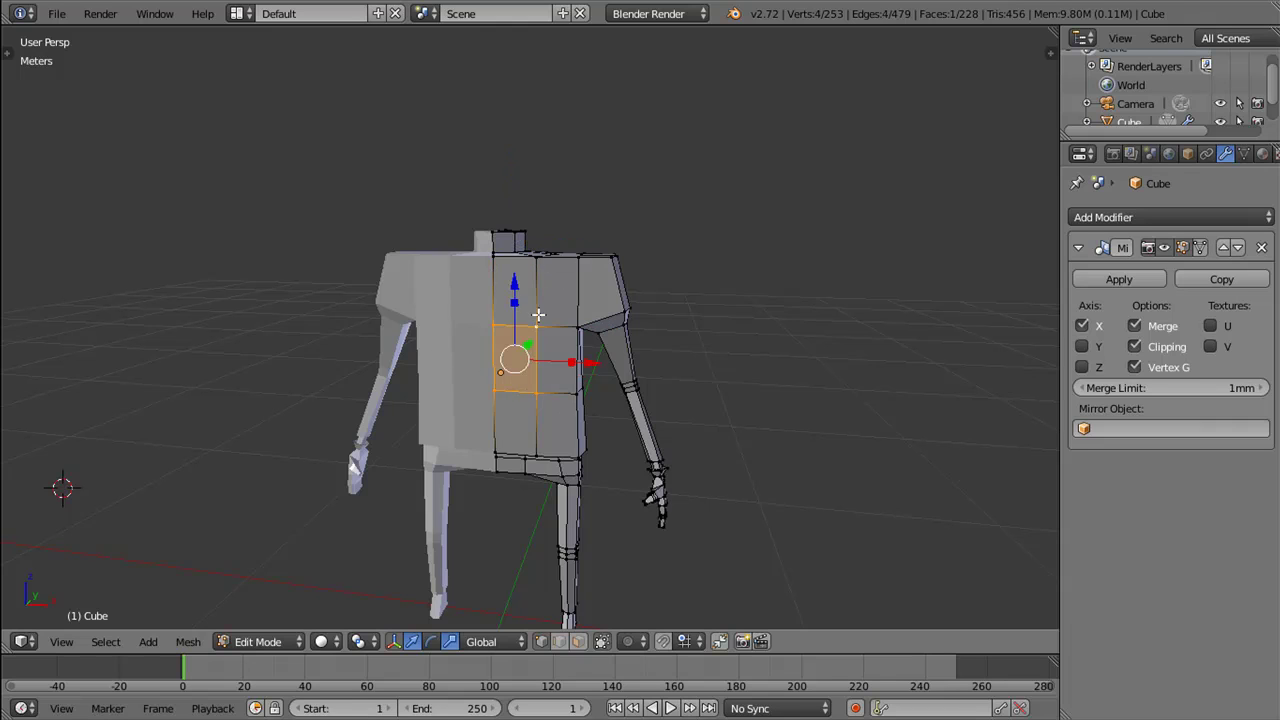
{"action": "left_click_drag", "start_coordinate": [543, 329], "coordinate": [592, 296]}
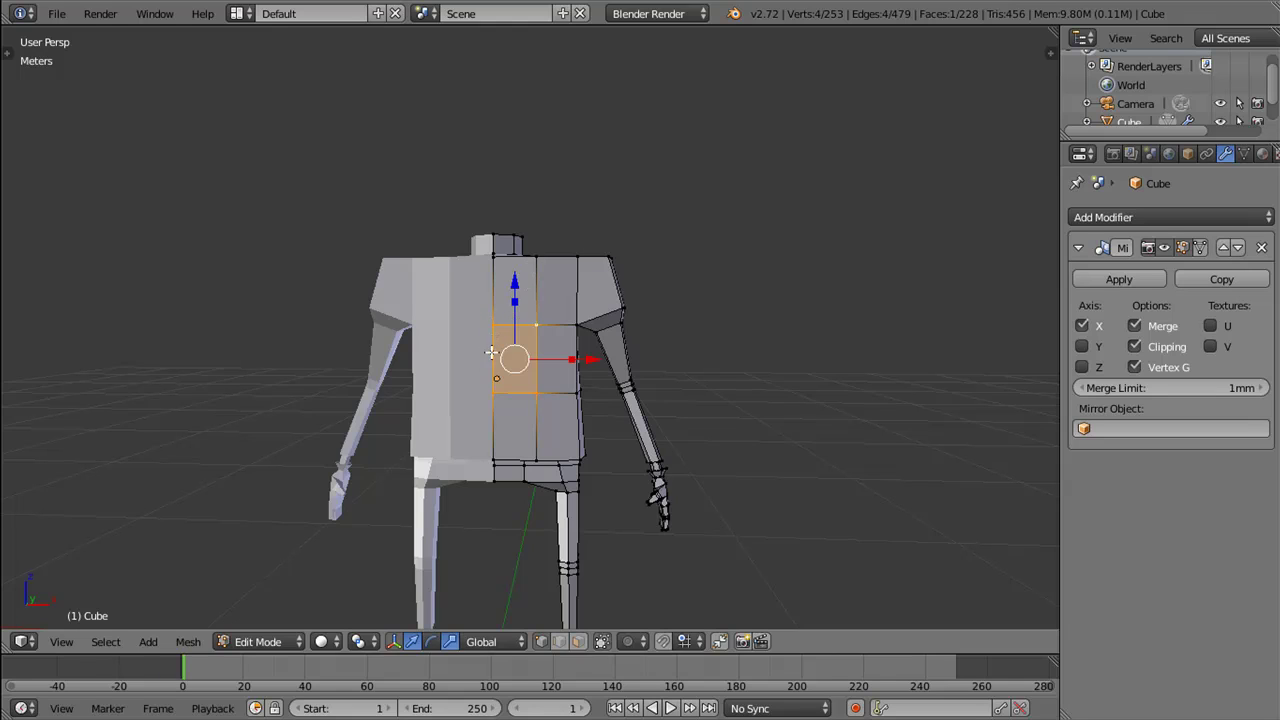
Step: Select a centre-seam chest vertex and pull it down about 10 cm along Z
{"action": "right_click", "coordinate": [497, 331]}
{"action": "left_click_drag", "start_coordinate": [533, 350], "coordinate": [478, 337]}
{"action": "left_click_drag", "start_coordinate": [561, 341], "coordinate": [579, 337]}
{"action": "left_click_drag", "start_coordinate": [503, 249], "coordinate": [487, 281]}
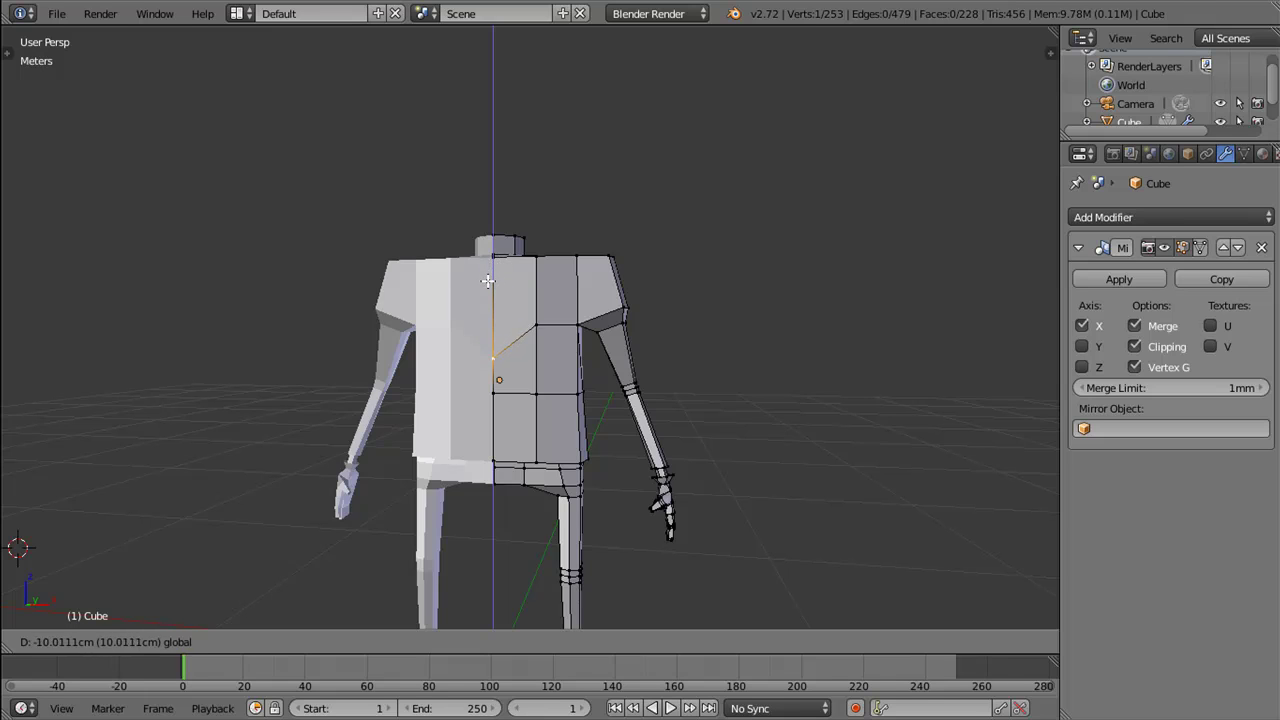
Step: Confirm the lowered chest vertex, then shift a shoulder vertex inward and upward
{"action": "left_click", "coordinate": [487, 281]}
{"action": "right_click", "coordinate": [530, 323]}
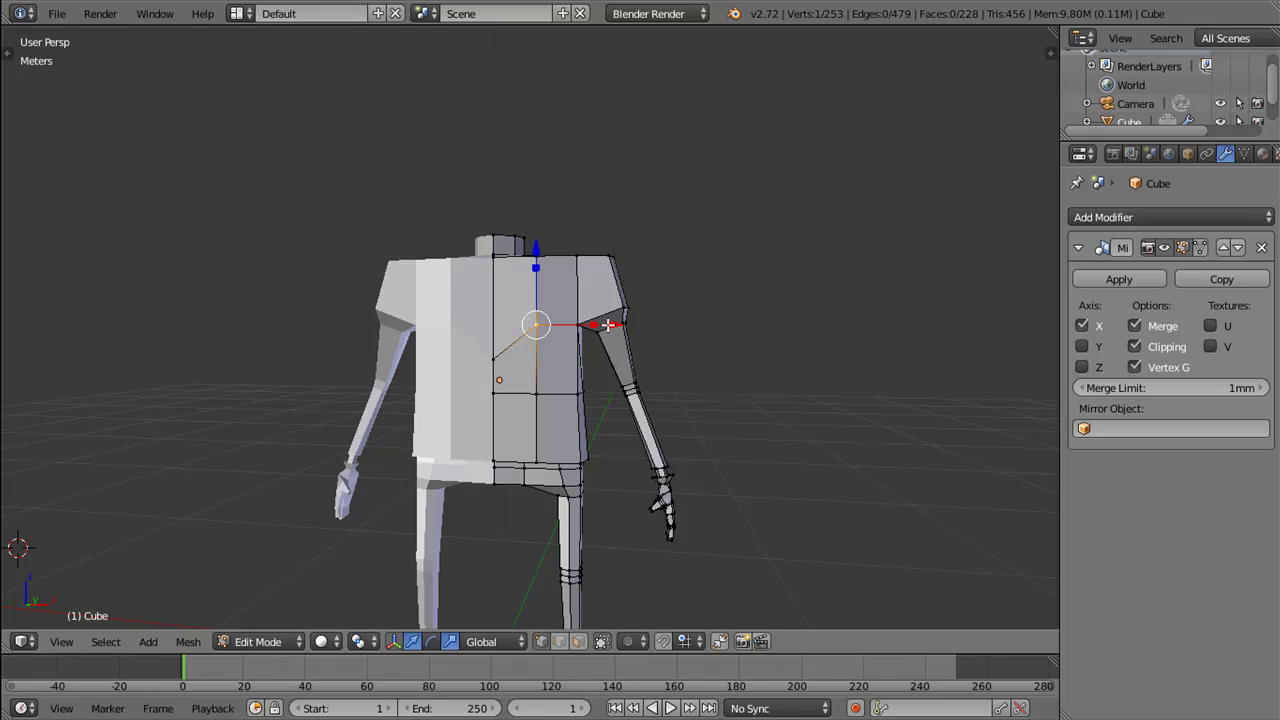
{"action": "left_click_drag", "start_coordinate": [608, 325], "coordinate": [572, 311]}
{"action": "left_click_drag", "start_coordinate": [519, 259], "coordinate": [604, 300]}
{"action": "left_click_drag", "start_coordinate": [586, 323], "coordinate": [548, 299]}
{"action": "left_click_drag", "start_coordinate": [526, 232], "coordinate": [526, 222]}
{"action": "left_click_drag", "start_coordinate": [526, 222], "coordinate": [526, 291]}
Step: Try vertex and edge slides on the shoulder-top vertices, cancelling both
{"action": "right_click", "coordinate": [540, 264]}
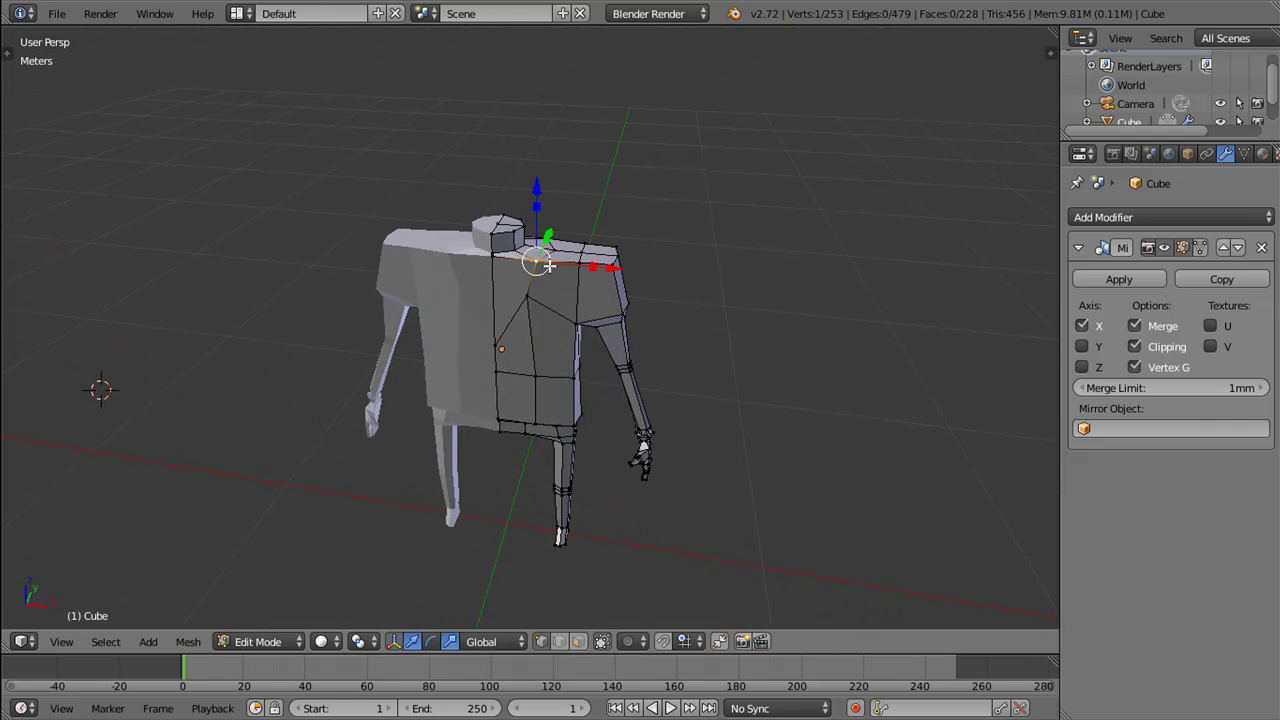
{"action": "key", "text": "shift+v"}
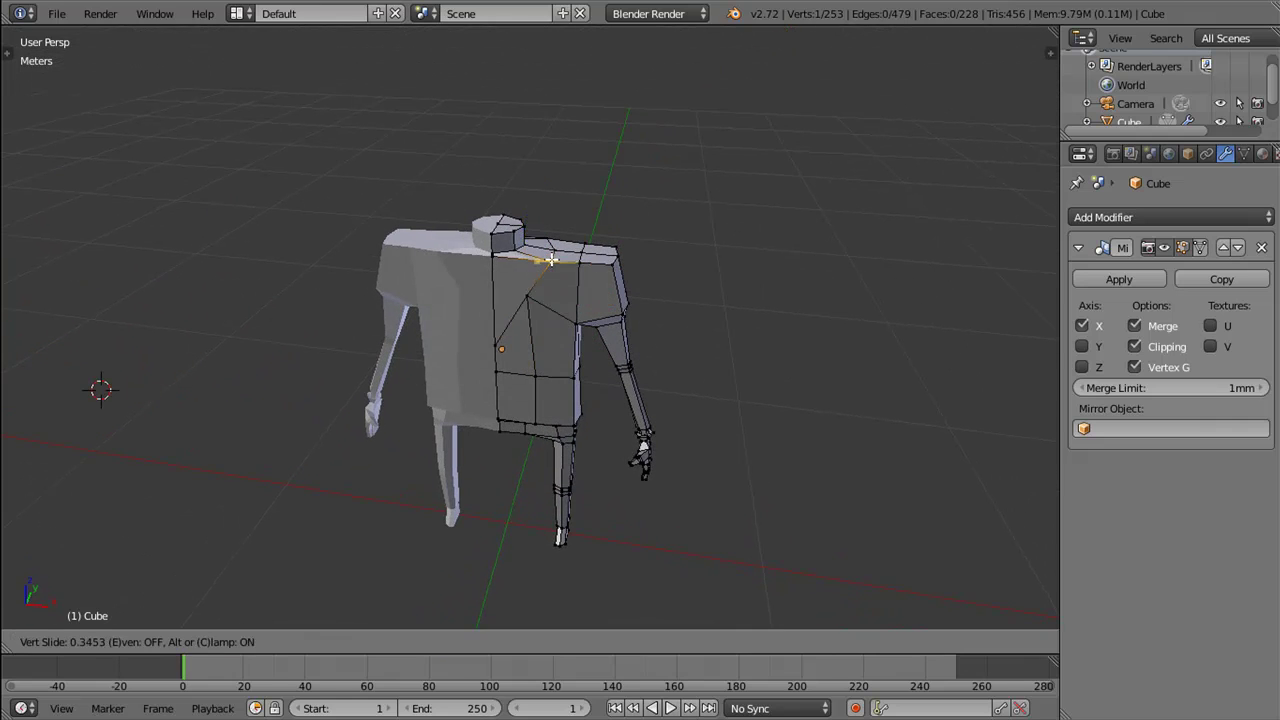
{"action": "right_click", "coordinate": [548, 258]}
{"action": "right_click", "coordinate": [553, 245]}
{"action": "left_click_drag", "start_coordinate": [549, 250], "coordinate": [528, 312]}
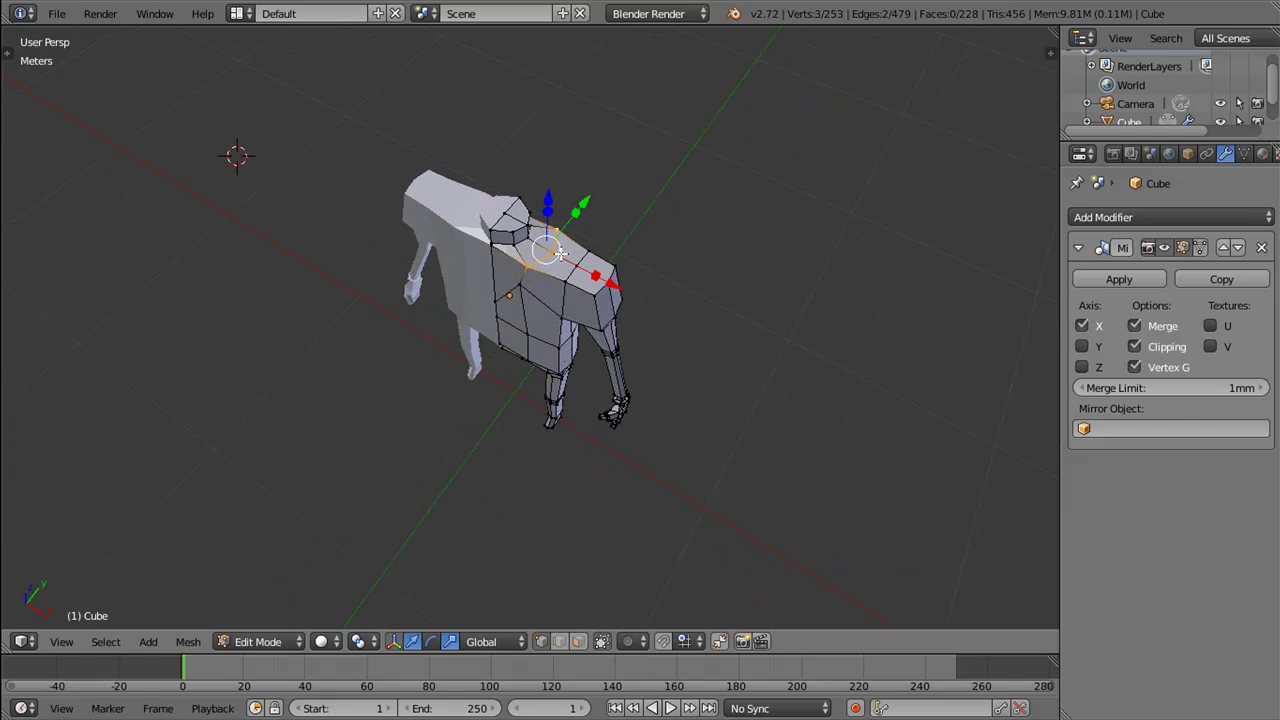
{"action": "key", "text": "g"}
{"action": "key", "text": "g"}
{"action": "right_click", "coordinate": [548, 245]}
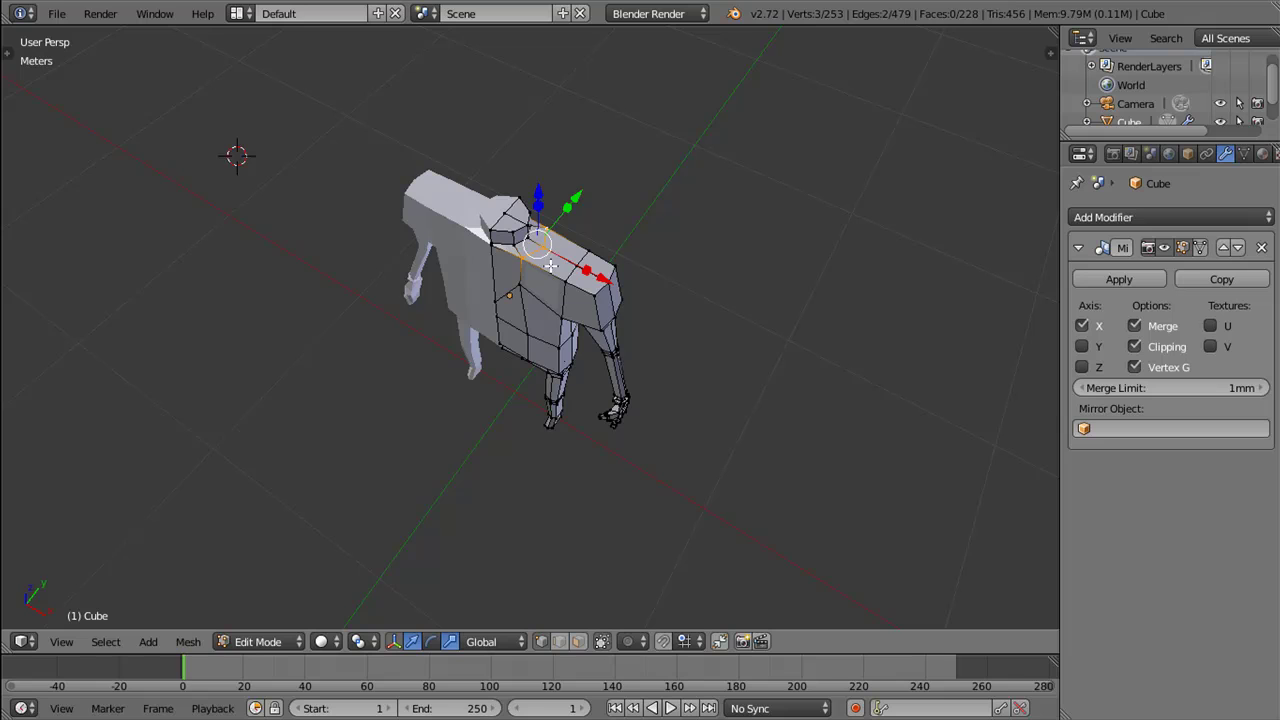
Step: In front view, move two chest vertices and push them in depth to angle the pectorals
{"action": "key", "text": "KP_1"}
{"action": "right_click", "coordinate": [534, 292]}
{"action": "key", "text": "g"}
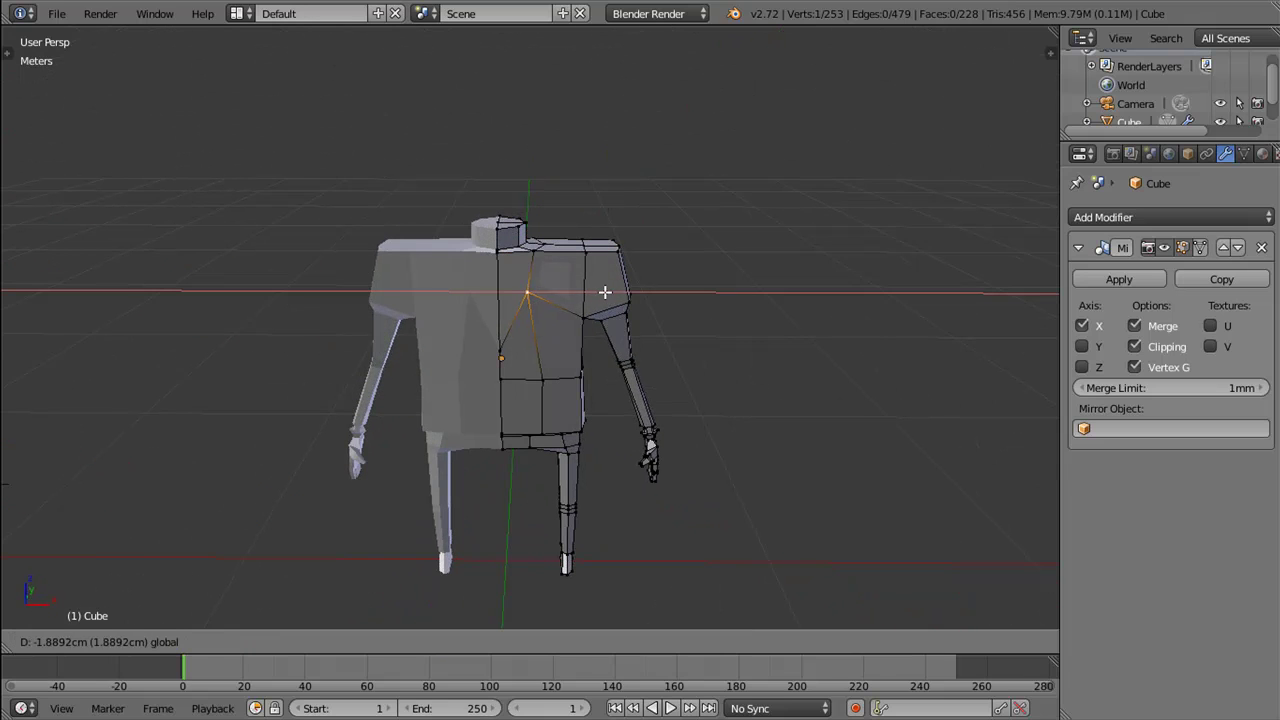
{"action": "left_click_drag", "start_coordinate": [582, 381], "coordinate": [543, 395]}
{"action": "right_click", "coordinate": [521, 372]}
{"action": "key", "text": "g"}
{"action": "left_click", "coordinate": [586, 361]}
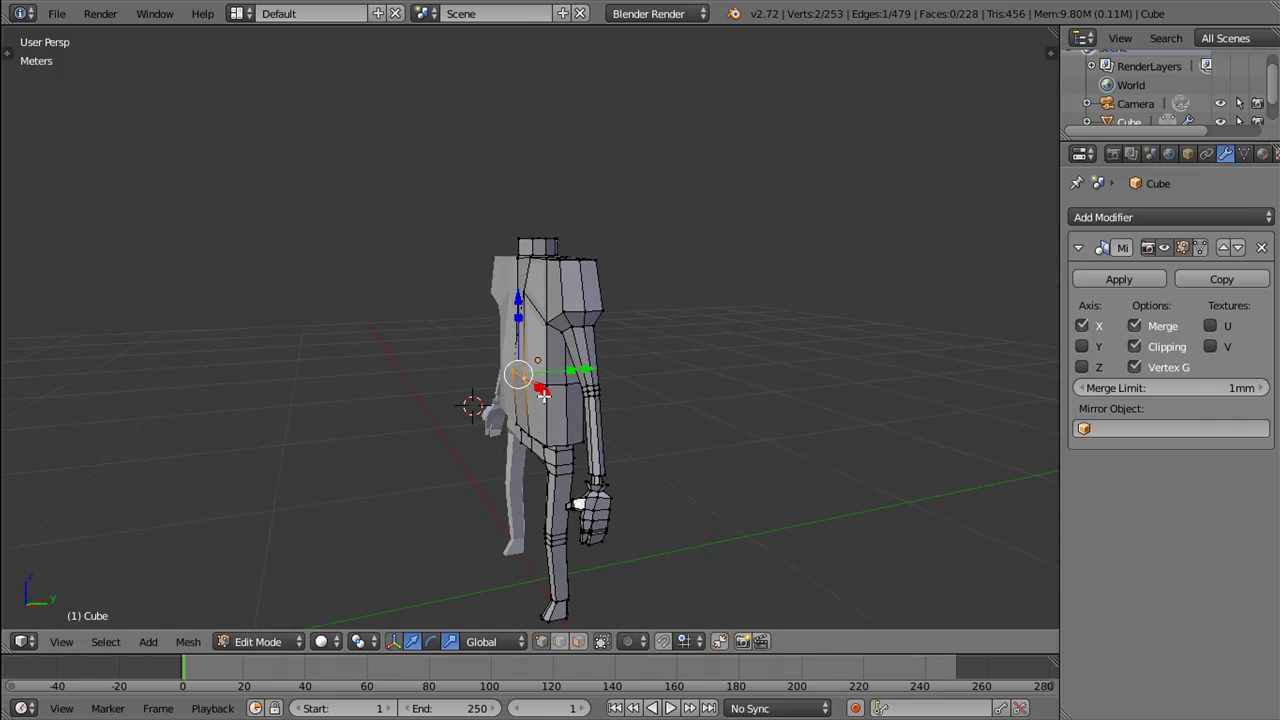
{"action": "left_click_drag", "start_coordinate": [597, 381], "coordinate": [612, 376]}
{"action": "left_click_drag", "start_coordinate": [605, 380], "coordinate": [654, 407]}
{"action": "scroll", "scroll_direction": "up", "scroll_amount": 3}
{"action": "scroll", "scroll_direction": "down", "scroll_amount": 3}
Step: Add a cube to the mesh and zoom out to see it beside the character
{"action": "key", "text": "shift+a"}
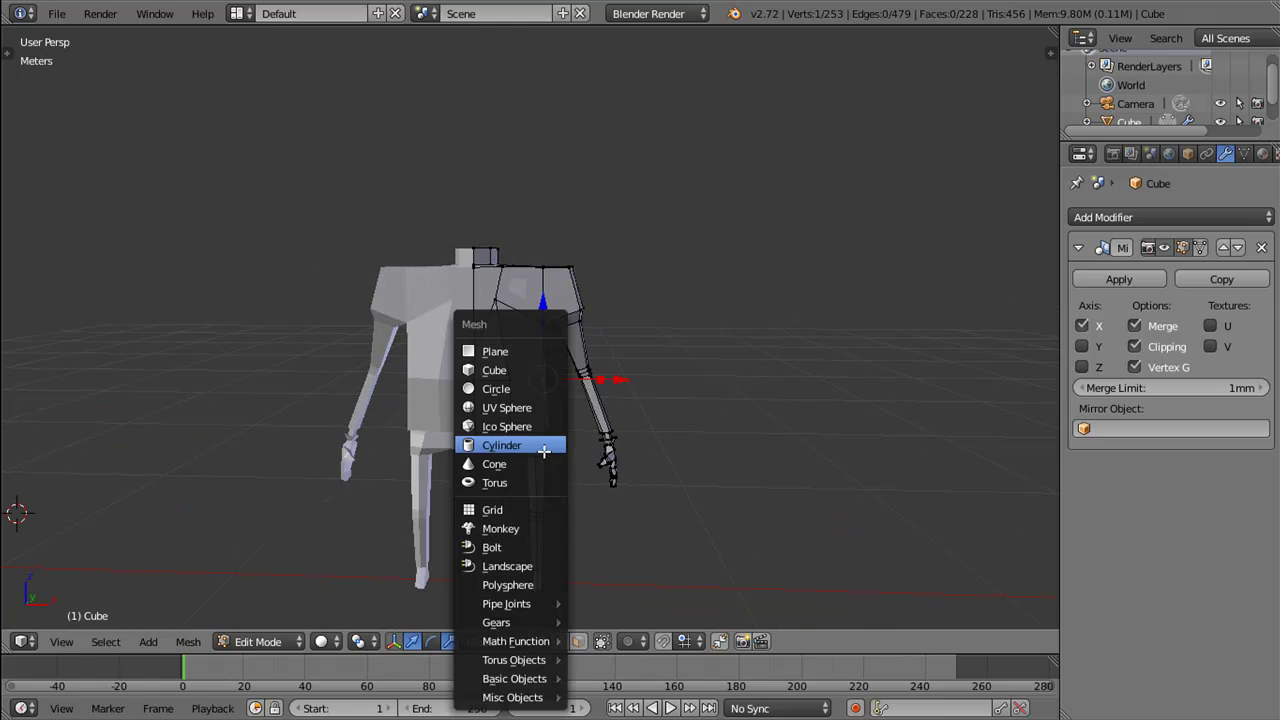
{"action": "left_click", "coordinate": [521, 369]}
{"action": "scroll", "scroll_direction": "down", "scroll_amount": 3}
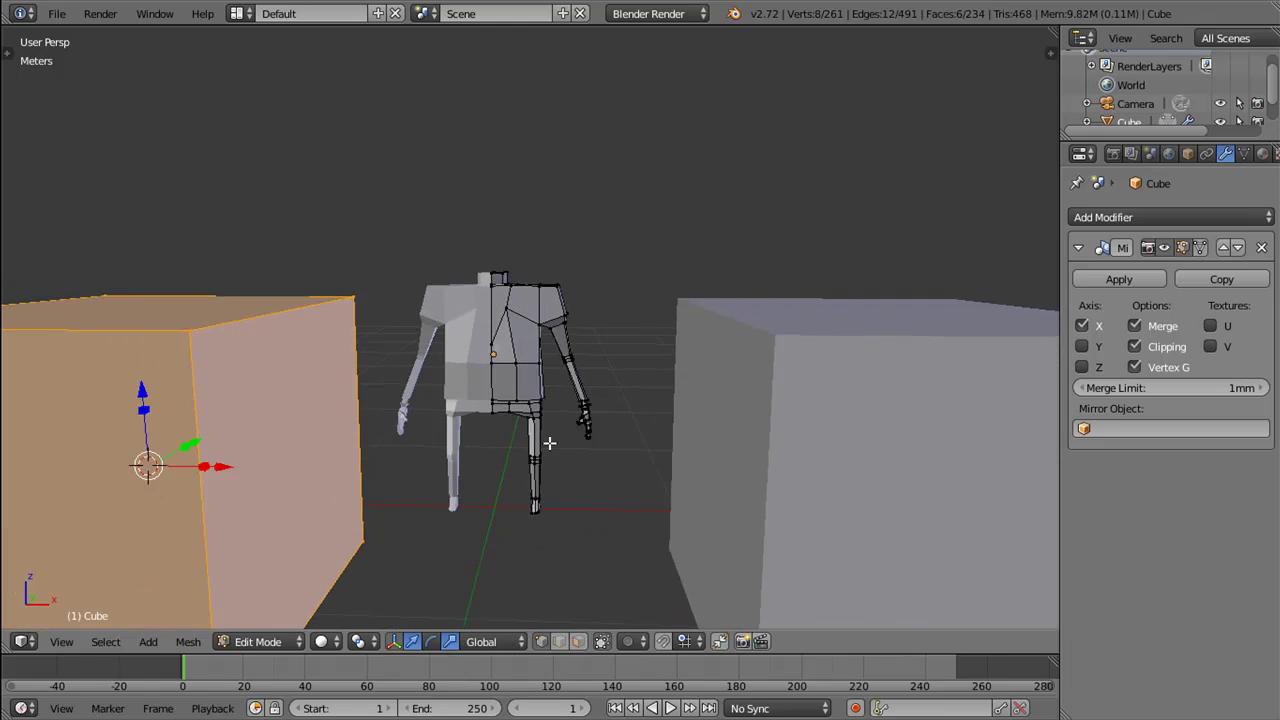
{"action": "scroll", "scroll_direction": "down", "scroll_amount": 3}
{"action": "scroll", "scroll_direction": "down", "scroll_amount": 3}
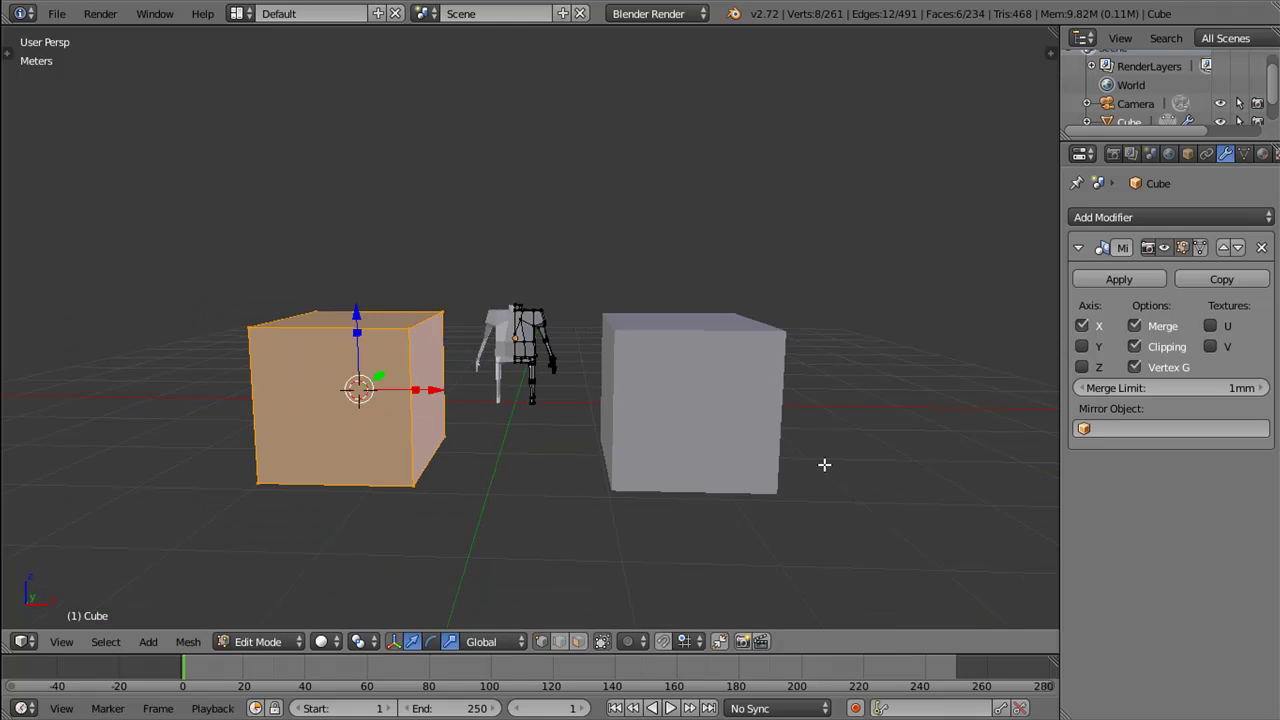
{"action": "left_click_drag", "start_coordinate": [644, 454], "coordinate": [498, 444]}
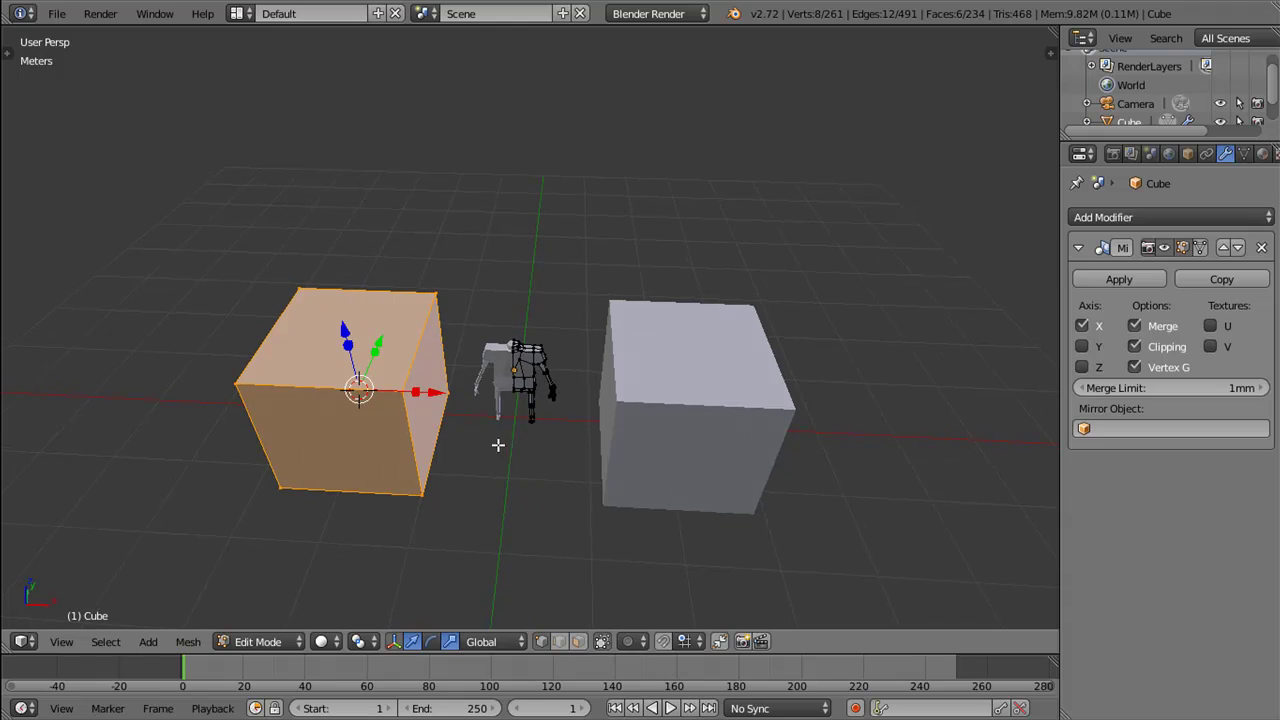
Step: Move the cube right of centre, disabling mirror clipping during the move and re-enabling it after
{"action": "key", "text": "g"}
{"action": "left_click", "coordinate": [983, 440]}
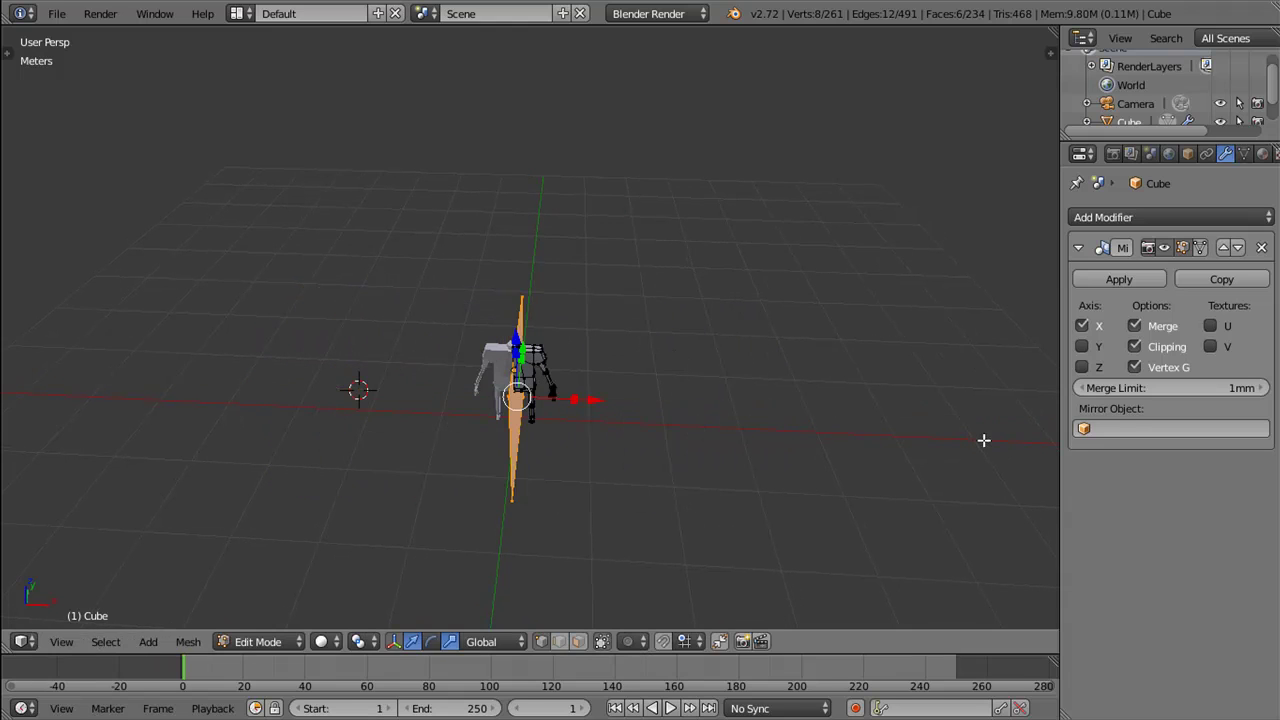
{"action": "key", "text": "ctrl+z"}
{"action": "left_click", "coordinate": [1150, 347]}
{"action": "left_click_drag", "start_coordinate": [433, 393], "coordinate": [743, 418]}
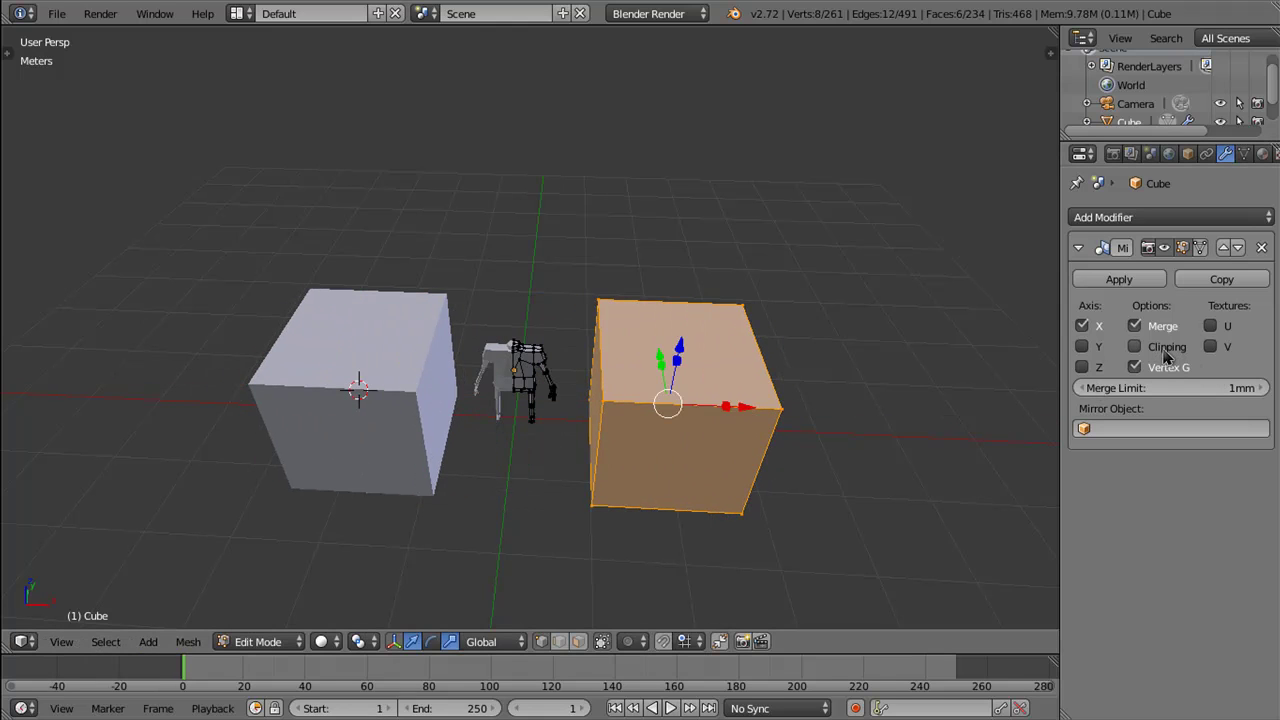
{"action": "left_click", "coordinate": [1163, 352]}
{"action": "left_click_drag", "start_coordinate": [640, 400], "coordinate": [714, 381]}
Step: Switch to face selection and delete the cube's inner side face
{"action": "key", "text": "ctrl+Tab"}
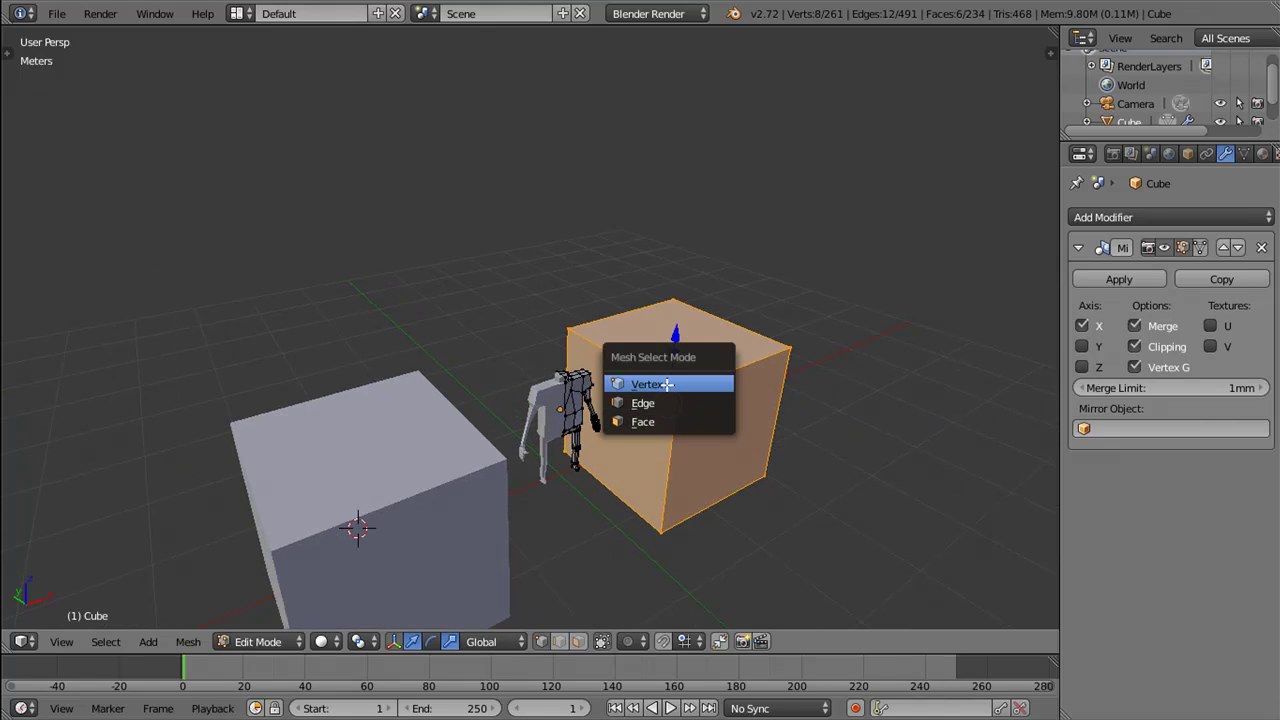
{"action": "left_click", "coordinate": [626, 418]}
{"action": "right_click", "coordinate": [625, 416]}
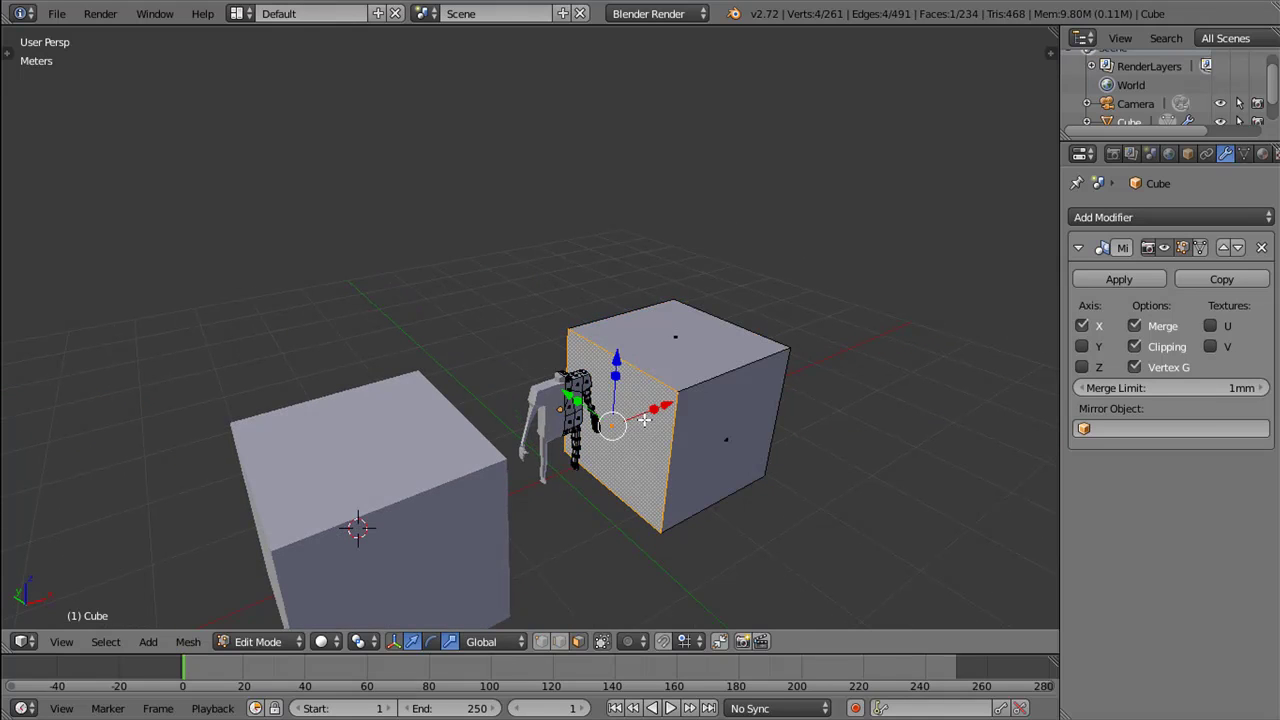
{"action": "key", "text": "x"}
{"action": "left_click", "coordinate": [620, 437]}
Step: Extrude the cube's open side and move it along X to meet its mirror
{"action": "left_click_drag", "start_coordinate": [620, 437], "coordinate": [695, 418]}
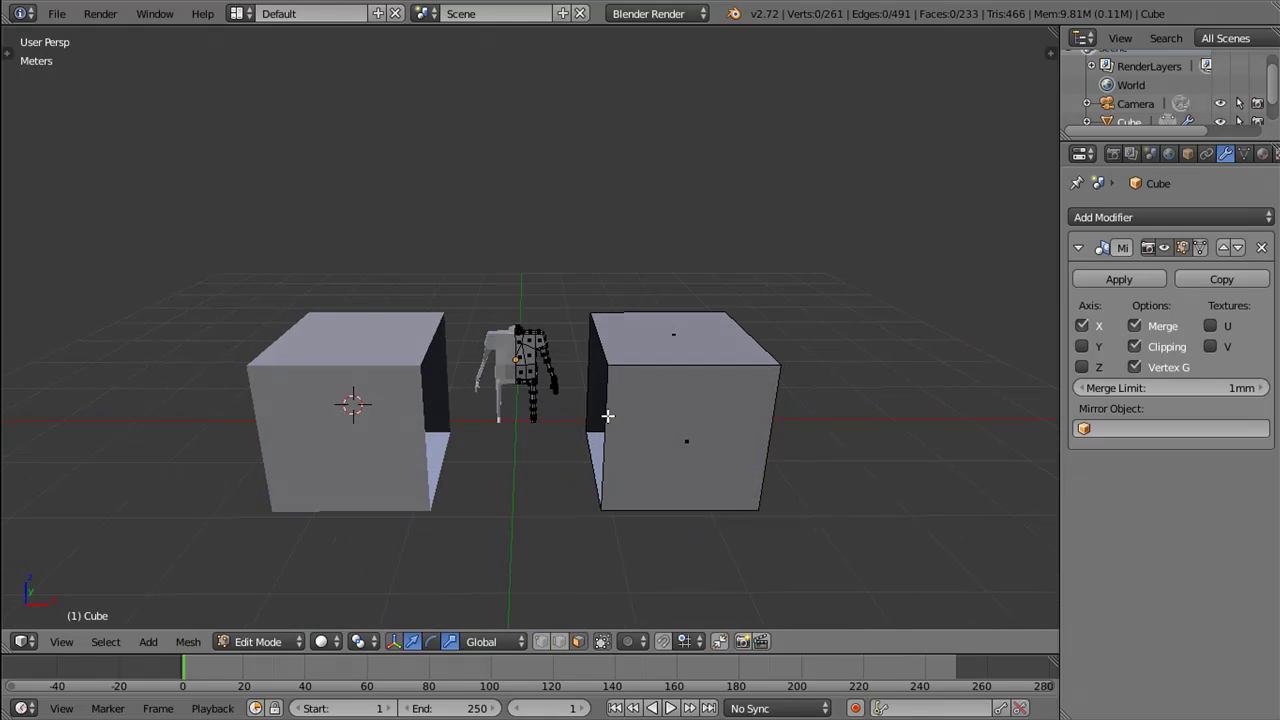
{"action": "right_click", "coordinate": [695, 418]}
{"action": "key", "text": "e"}
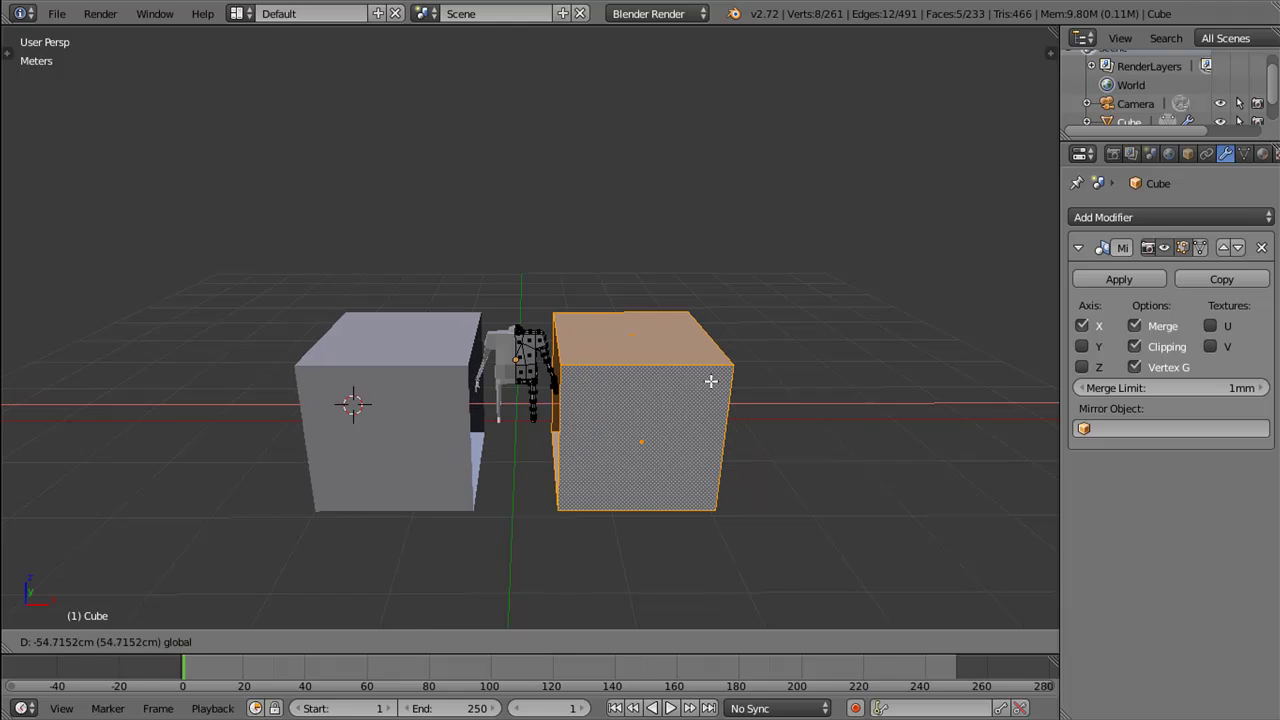
{"action": "left_click", "coordinate": [711, 380]}
{"action": "key", "text": "s"}
{"action": "key", "text": "x"}
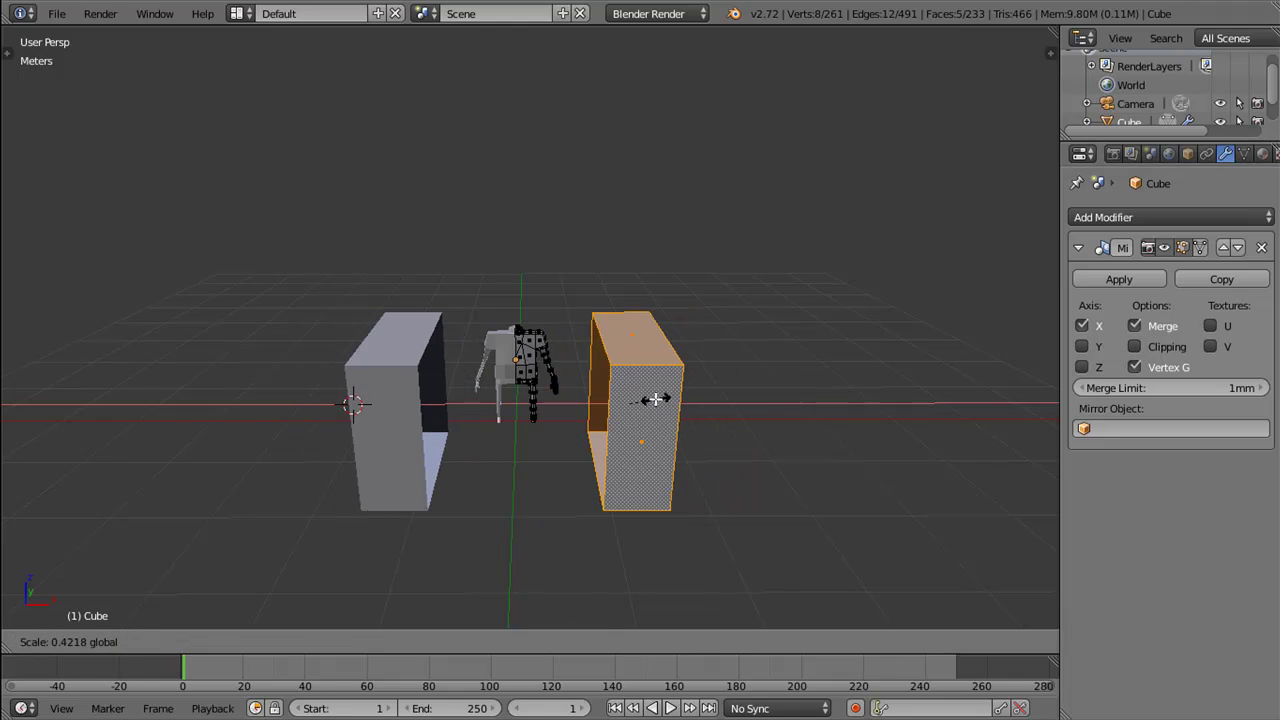
{"action": "key", "text": "Escape"}
{"action": "key", "text": "g"}
{"action": "key", "text": "x"}
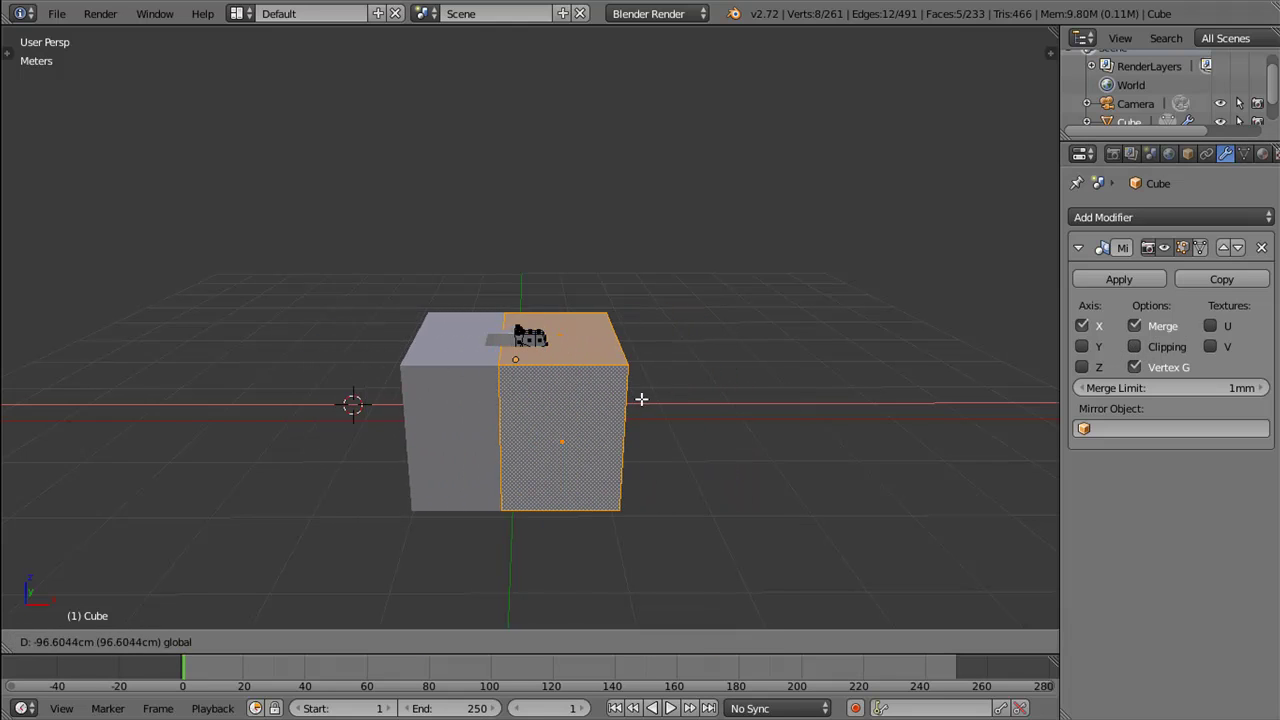
{"action": "left_click", "coordinate": [643, 400]}
Step: With clipping on, widen the block along X, scale it to about 0.30, then narrow it along X
{"action": "left_click", "coordinate": [1134, 346]}
{"action": "key", "text": "g"}
{"action": "key", "text": "x"}
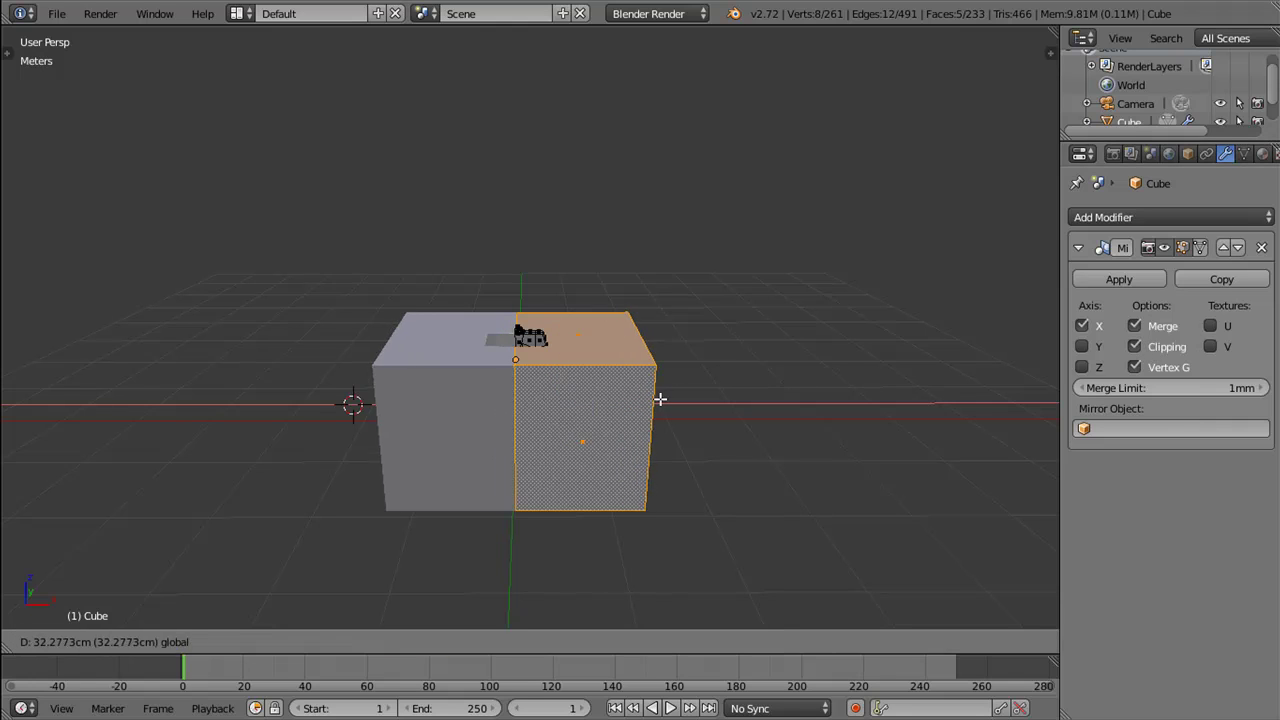
{"action": "left_click", "coordinate": [652, 398]}
{"action": "key", "text": "s"}
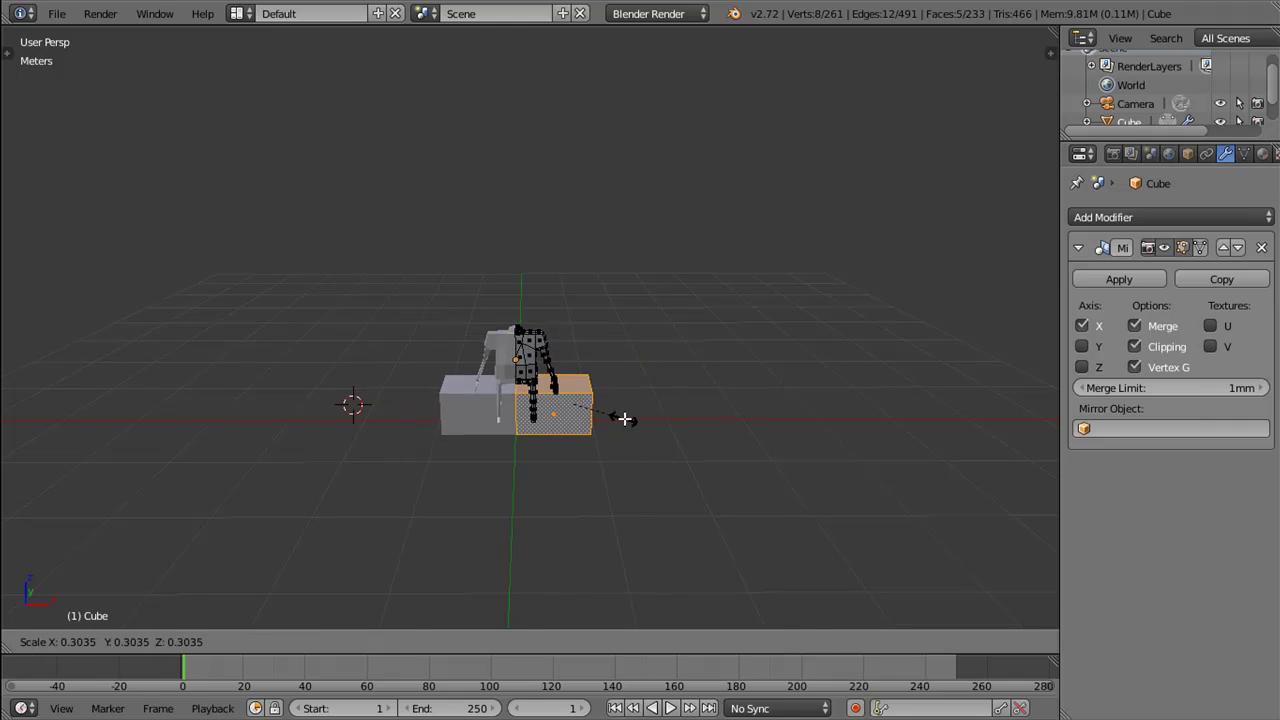
{"action": "left_click", "coordinate": [628, 416]}
{"action": "key", "text": "g"}
{"action": "key", "text": "x"}
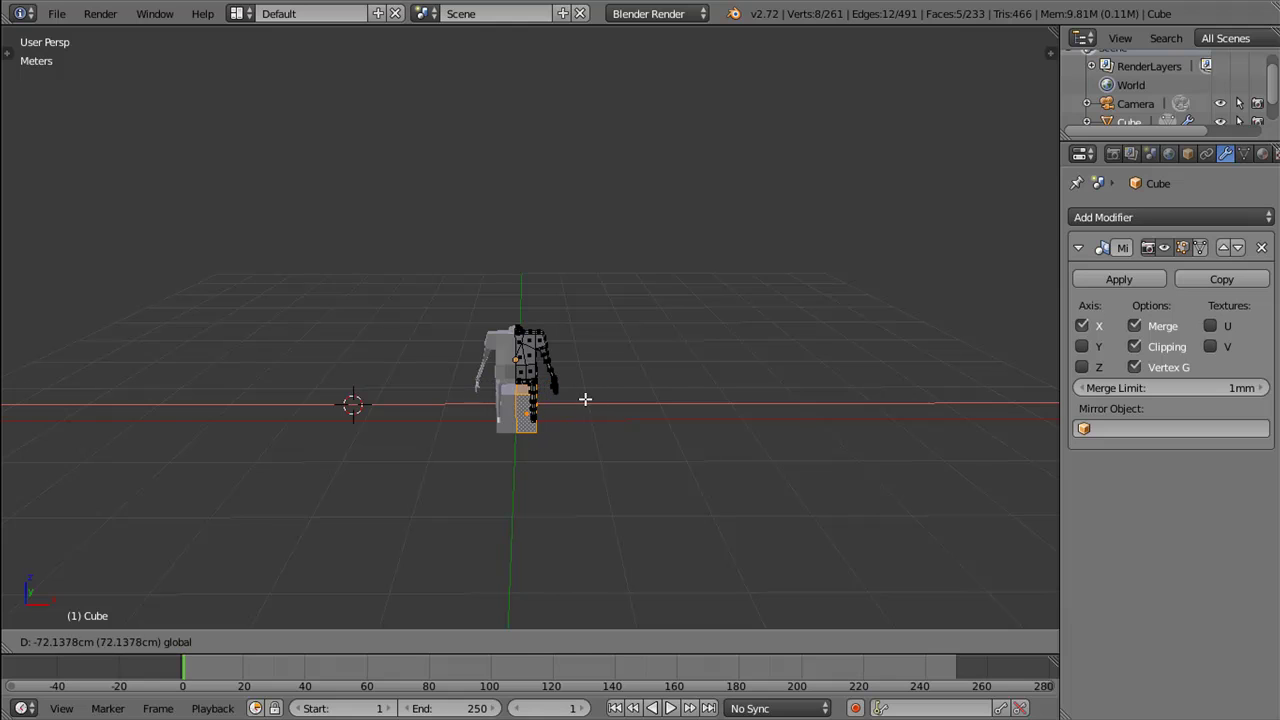
{"action": "left_click", "coordinate": [586, 400]}
{"action": "left_click_drag", "start_coordinate": [586, 400], "coordinate": [537, 407]}
Step: Delete the block's inner face, then flatten the whole block along Y
{"action": "right_click", "coordinate": [537, 407]}
{"action": "key", "text": "x"}
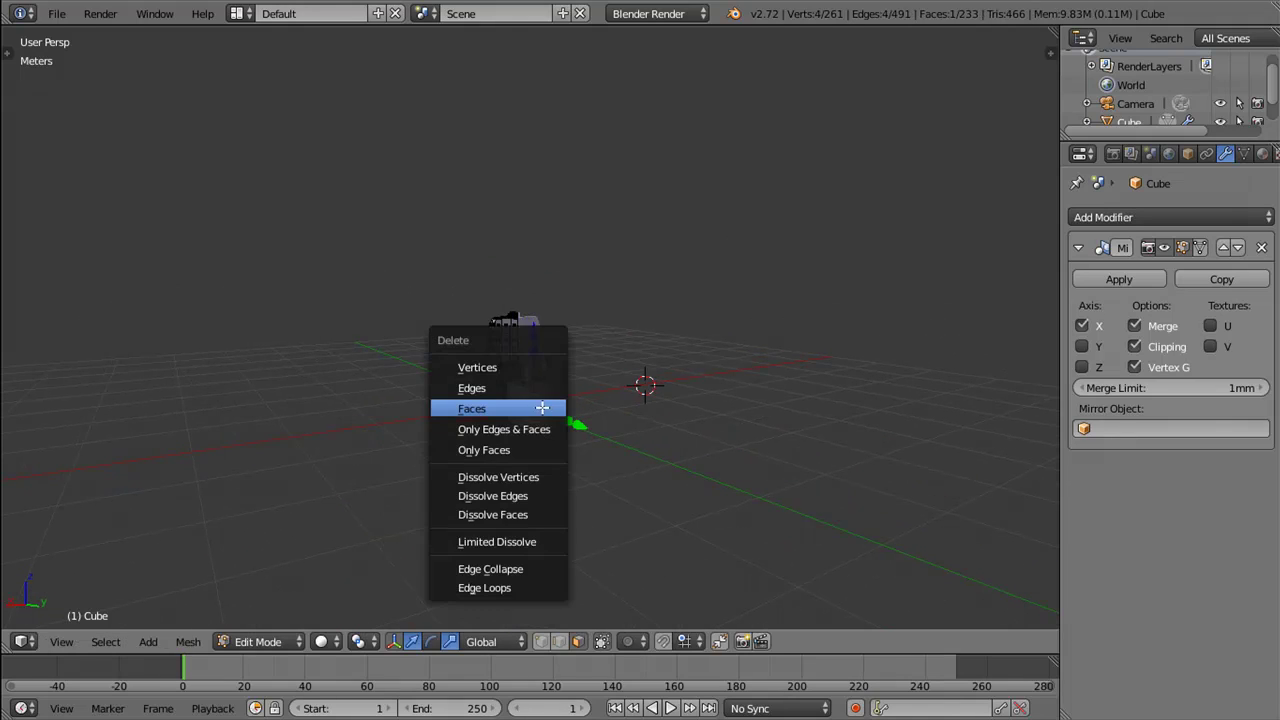
{"action": "left_click", "coordinate": [530, 408]}
{"action": "key", "text": "l"}
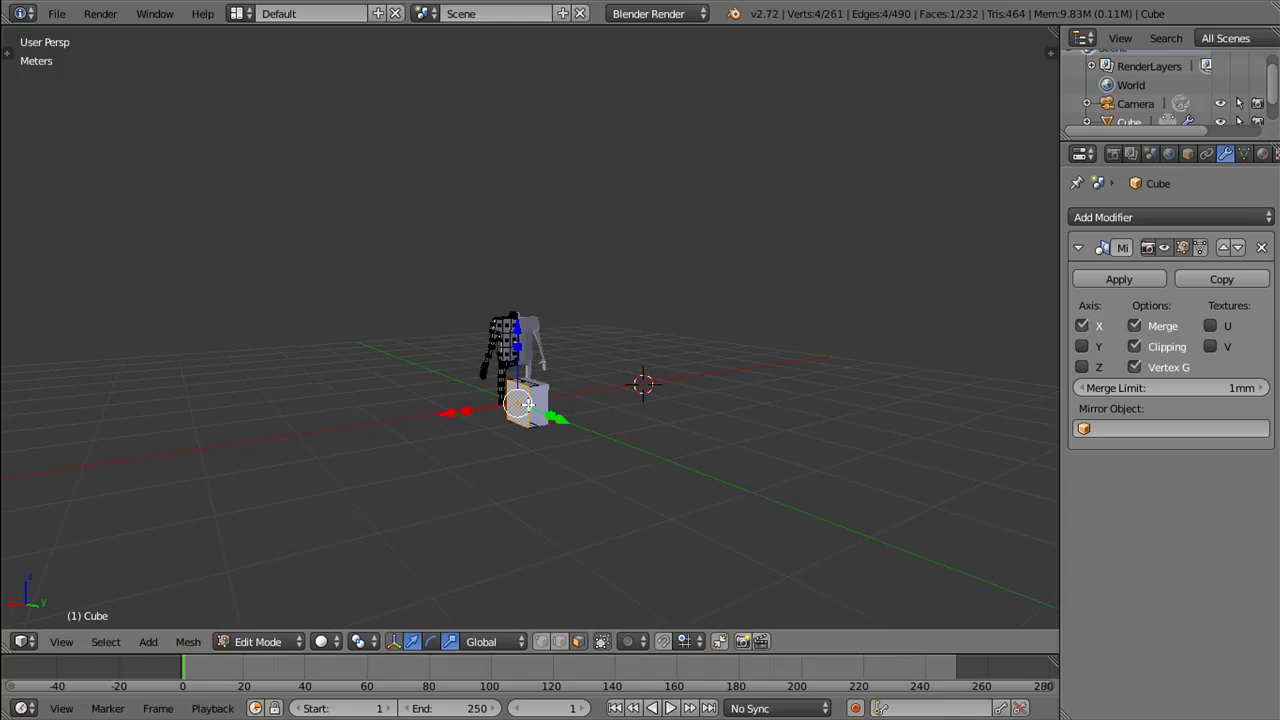
{"action": "left_click_drag", "start_coordinate": [506, 423], "coordinate": [591, 394]}
{"action": "key", "text": "s"}
{"action": "key", "text": "y"}
{"action": "left_click", "coordinate": [484, 381]}
Step: Raise the block and slide it along Y into the character's chest
{"action": "key", "text": "g"}
{"action": "key", "text": "z"}
{"action": "left_click", "coordinate": [480, 306]}
{"action": "left_click_drag", "start_coordinate": [480, 306], "coordinate": [533, 283]}
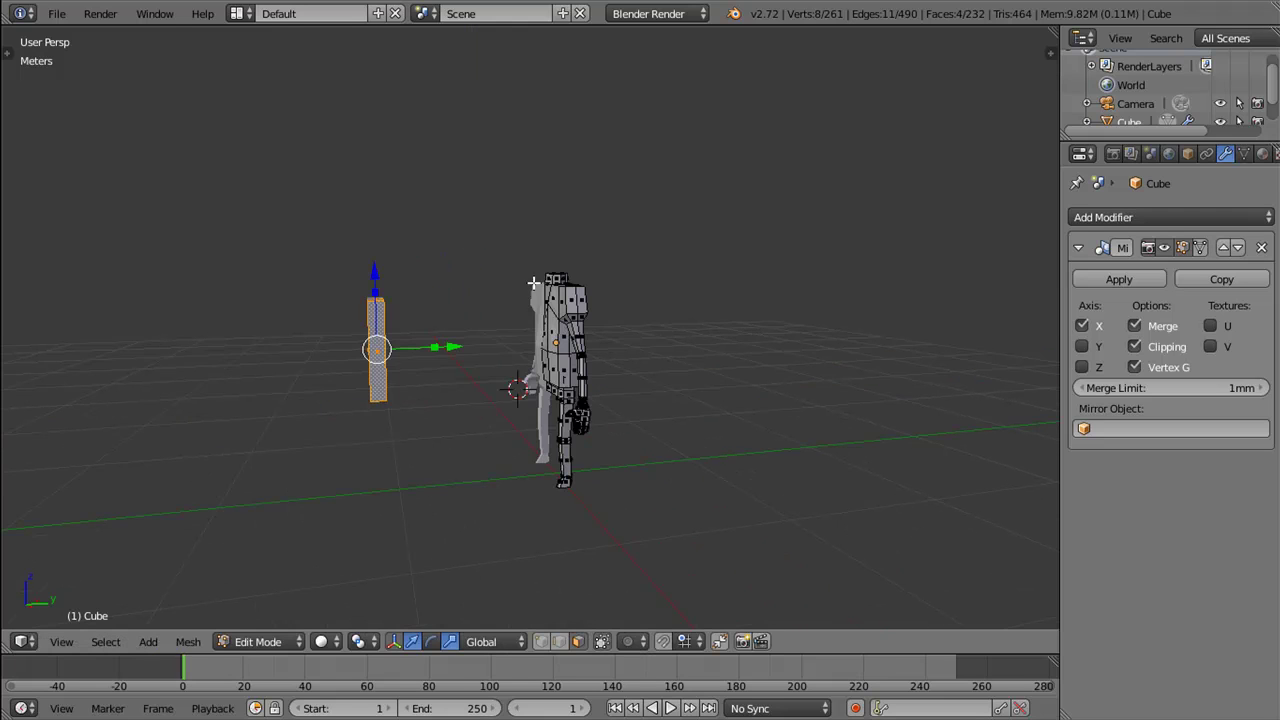
{"action": "key", "text": "g"}
{"action": "key", "text": "y"}
{"action": "left_click", "coordinate": [630, 345]}
{"action": "left_click_drag", "start_coordinate": [731, 369], "coordinate": [646, 334]}
{"action": "scroll", "scroll_direction": "up", "scroll_amount": 3}
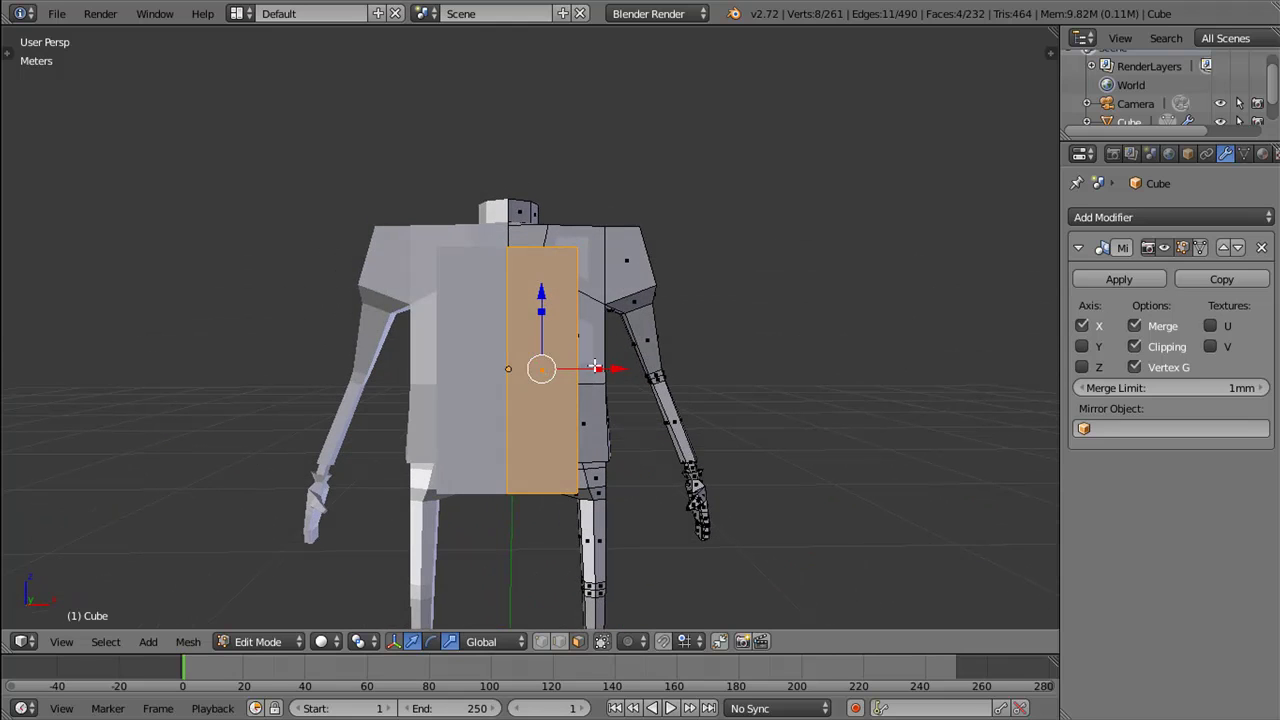
Step: Shrink the face, then thin the strip front to back and set it against the chest
{"action": "key", "text": "s"}
{"action": "left_click", "coordinate": [535, 358]}
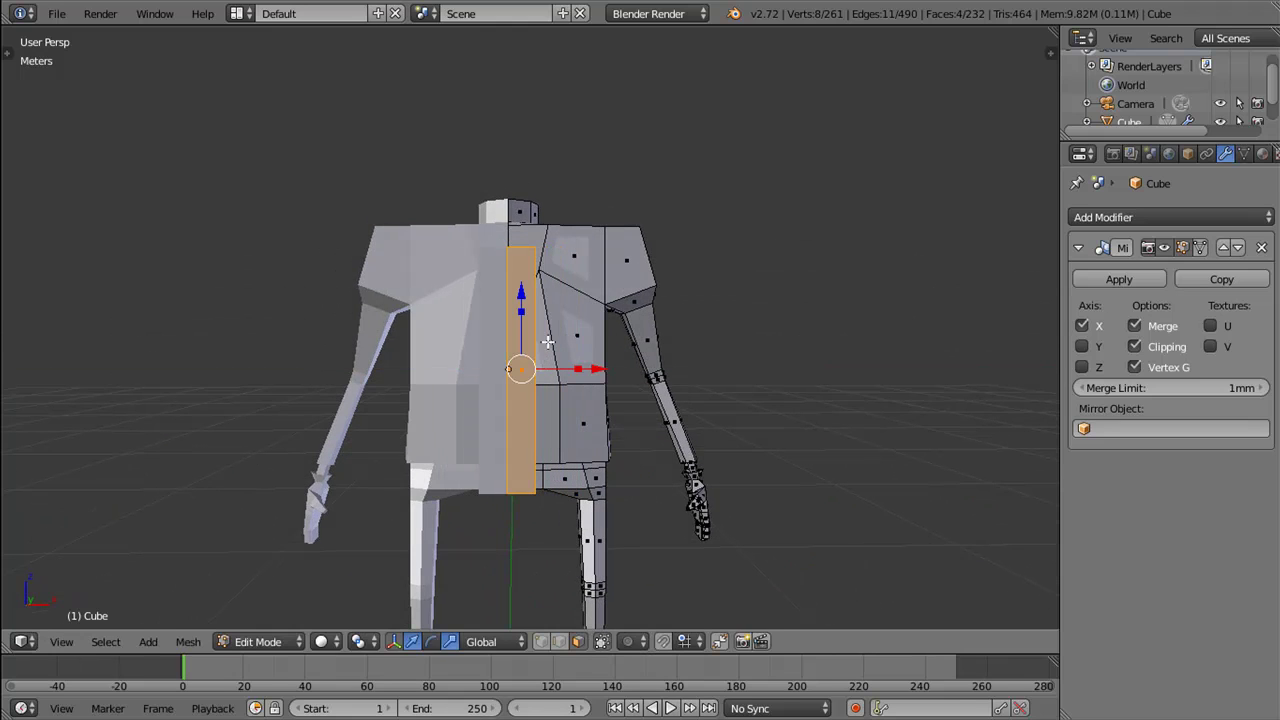
{"action": "key", "text": "g"}
{"action": "left_click", "coordinate": [525, 230]}
{"action": "left_click_drag", "start_coordinate": [525, 230], "coordinate": [565, 302]}
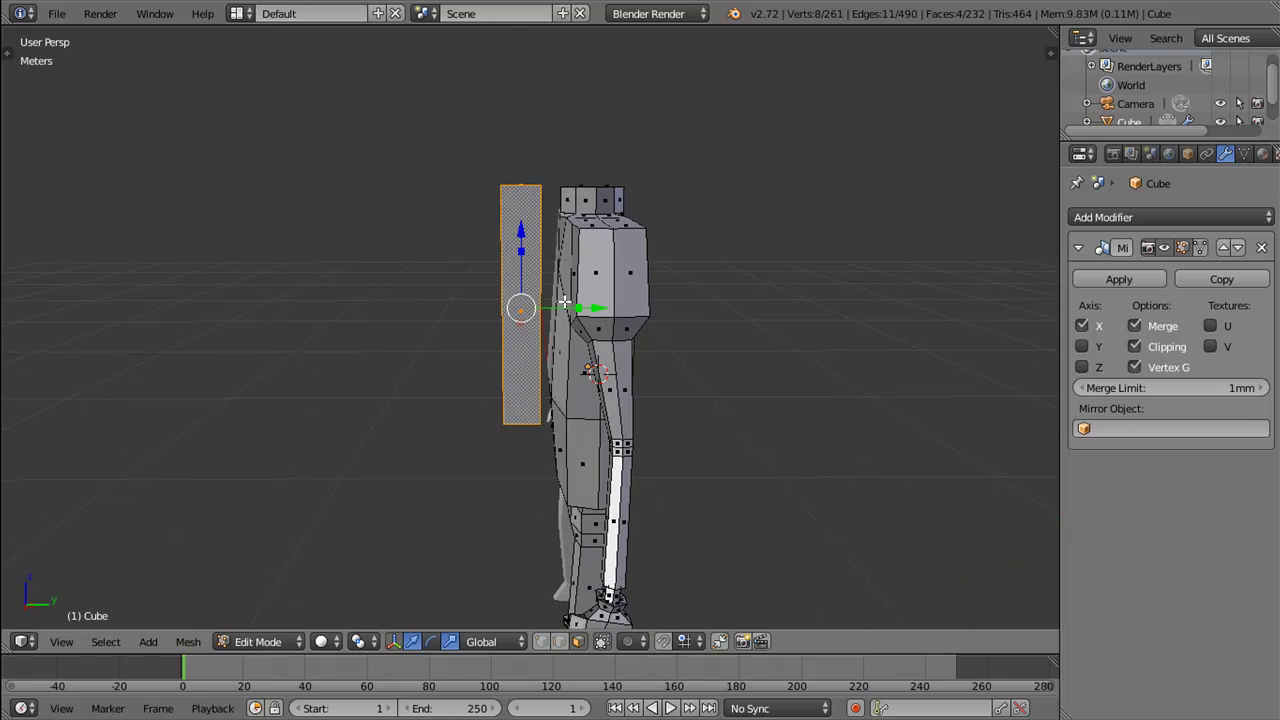
{"action": "key", "text": "s"}
{"action": "key", "text": "y"}
{"action": "left_click", "coordinate": [536, 304]}
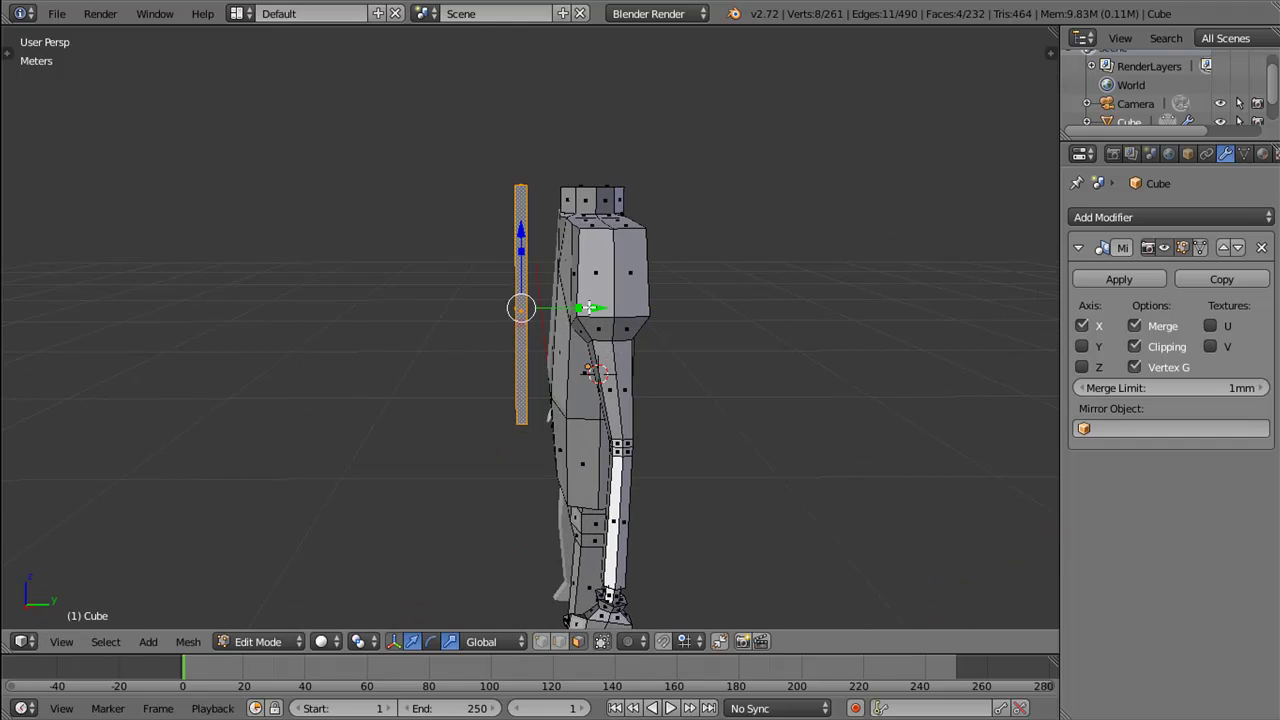
{"action": "key", "text": "g"}
{"action": "key", "text": "y"}
{"action": "left_click", "coordinate": [620, 305]}
{"action": "left_click_drag", "start_coordinate": [620, 305], "coordinate": [777, 297]}
Step: Shorten the strip vertically and raise it up the chest toward the neck
{"action": "key", "text": "s"}
{"action": "key", "text": "z"}
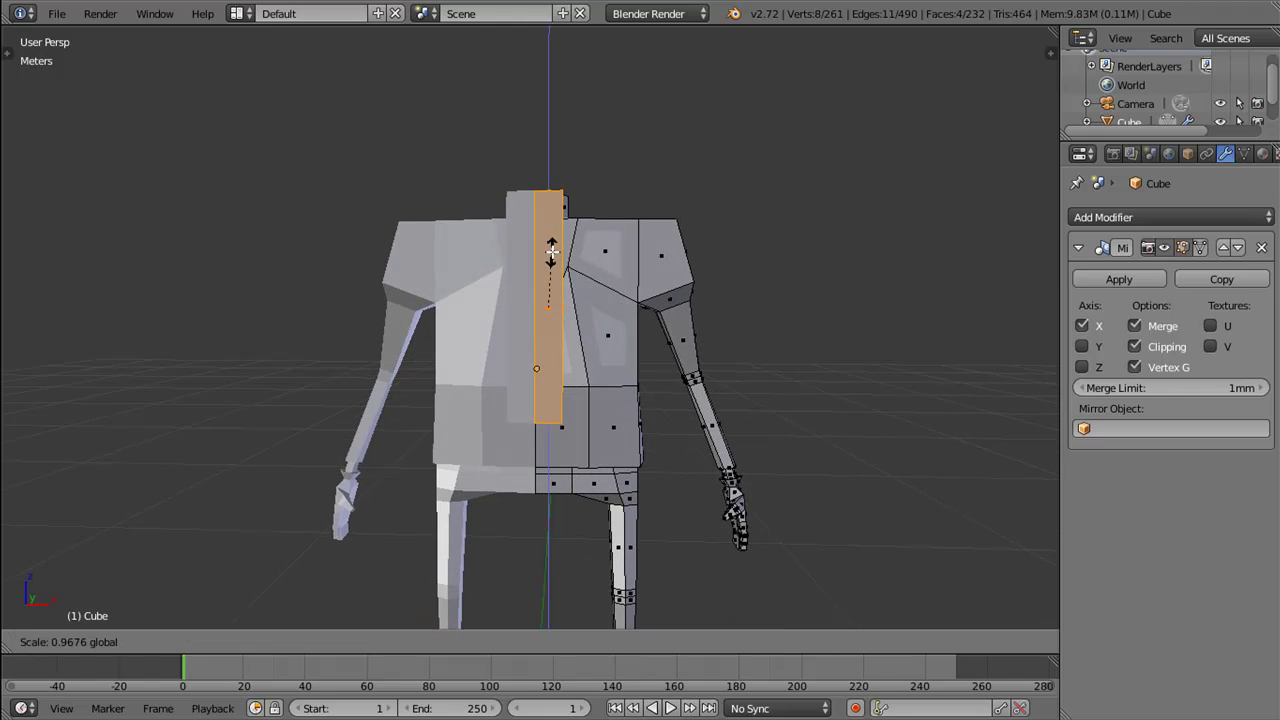
{"action": "left_click", "coordinate": [548, 262]}
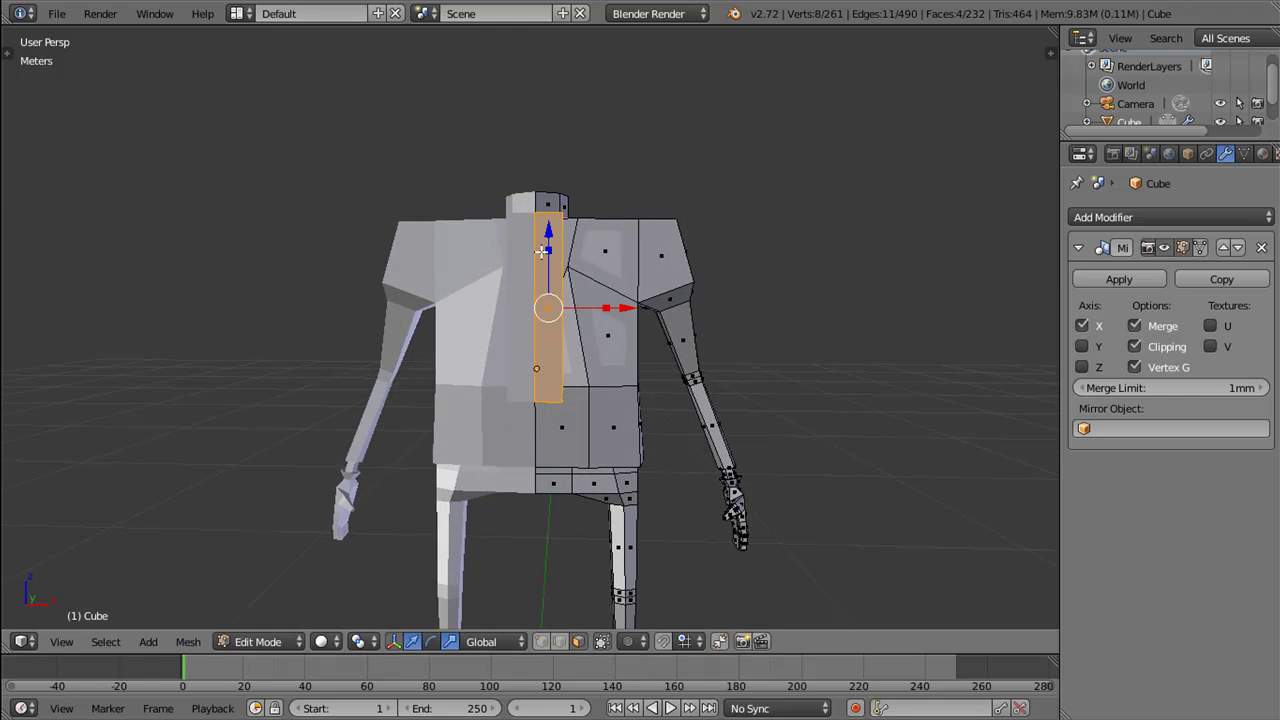
{"action": "key", "text": "g"}
{"action": "key", "text": "z"}
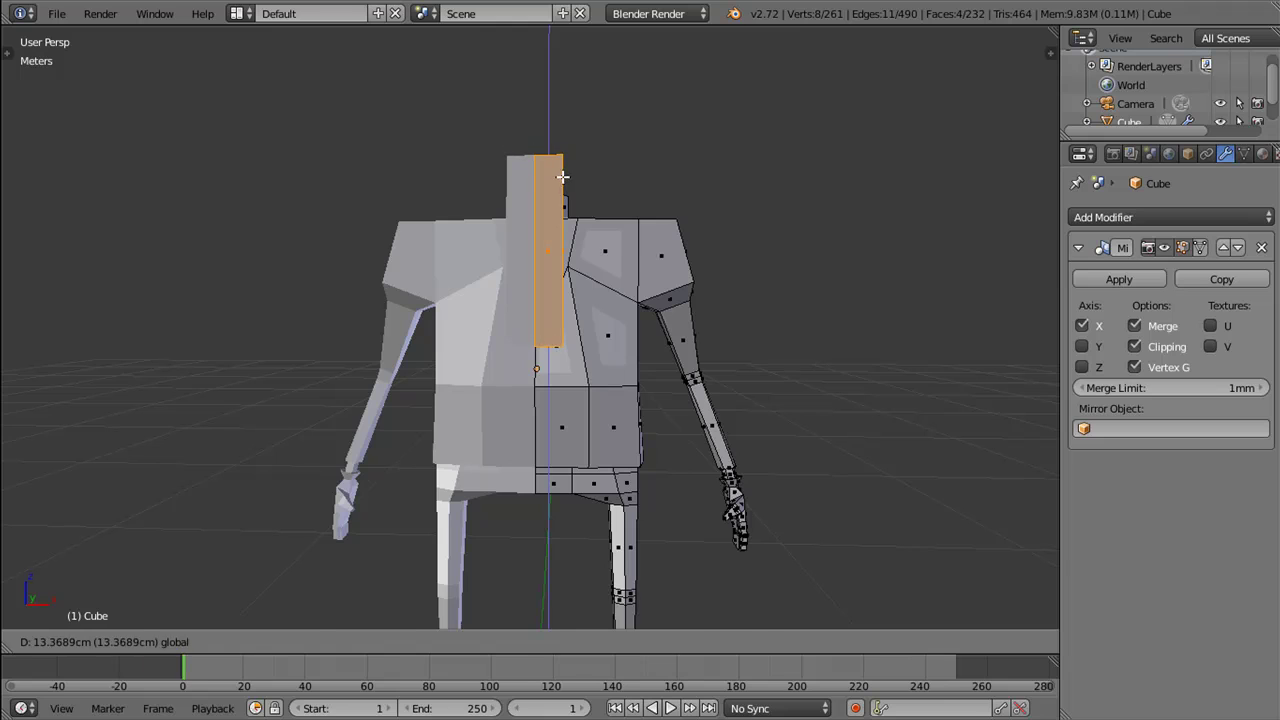
{"action": "left_click", "coordinate": [562, 177]}
{"action": "key", "text": "s"}
{"action": "key", "text": "z"}
{"action": "left_click", "coordinate": [549, 207]}
{"action": "key", "text": "g"}
{"action": "key", "text": "z"}
{"action": "left_click", "coordinate": [547, 200]}
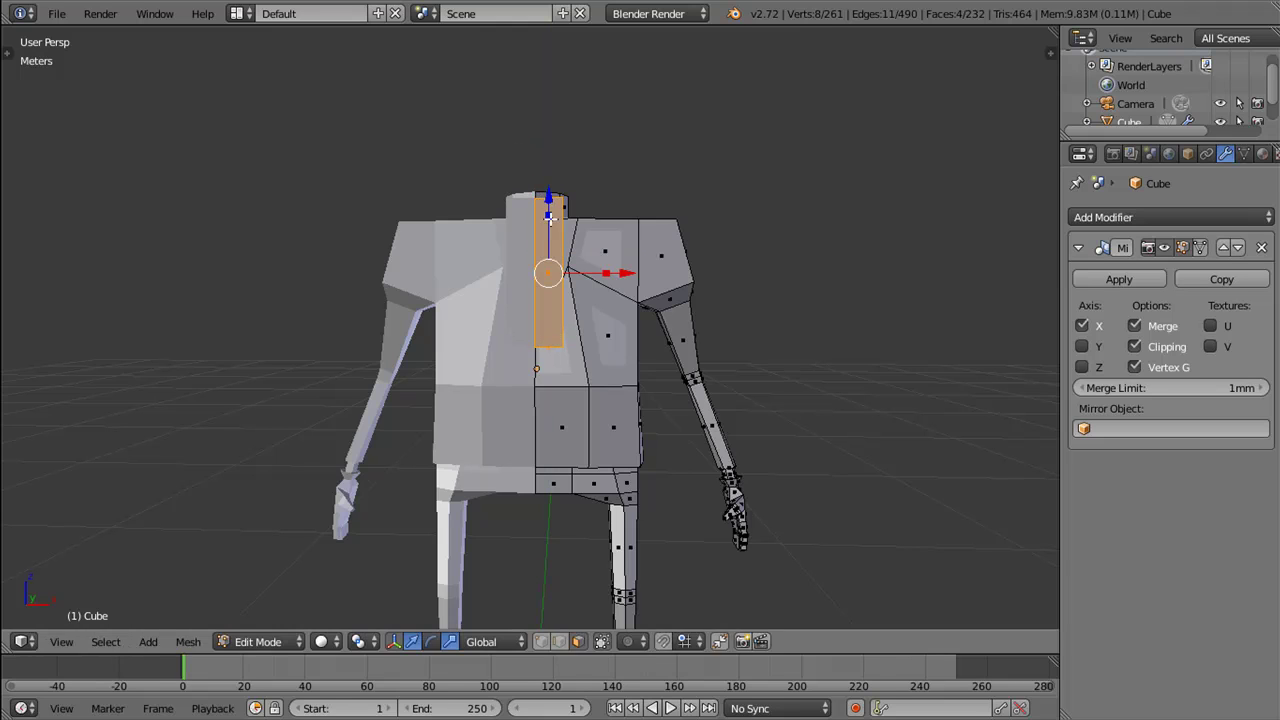
{"action": "key", "text": "s"}
{"action": "key", "text": "z"}
{"action": "left_click", "coordinate": [547, 216]}
Step: Add a loop cut across the strip
{"action": "left_click_drag", "start_coordinate": [547, 216], "coordinate": [556, 238]}
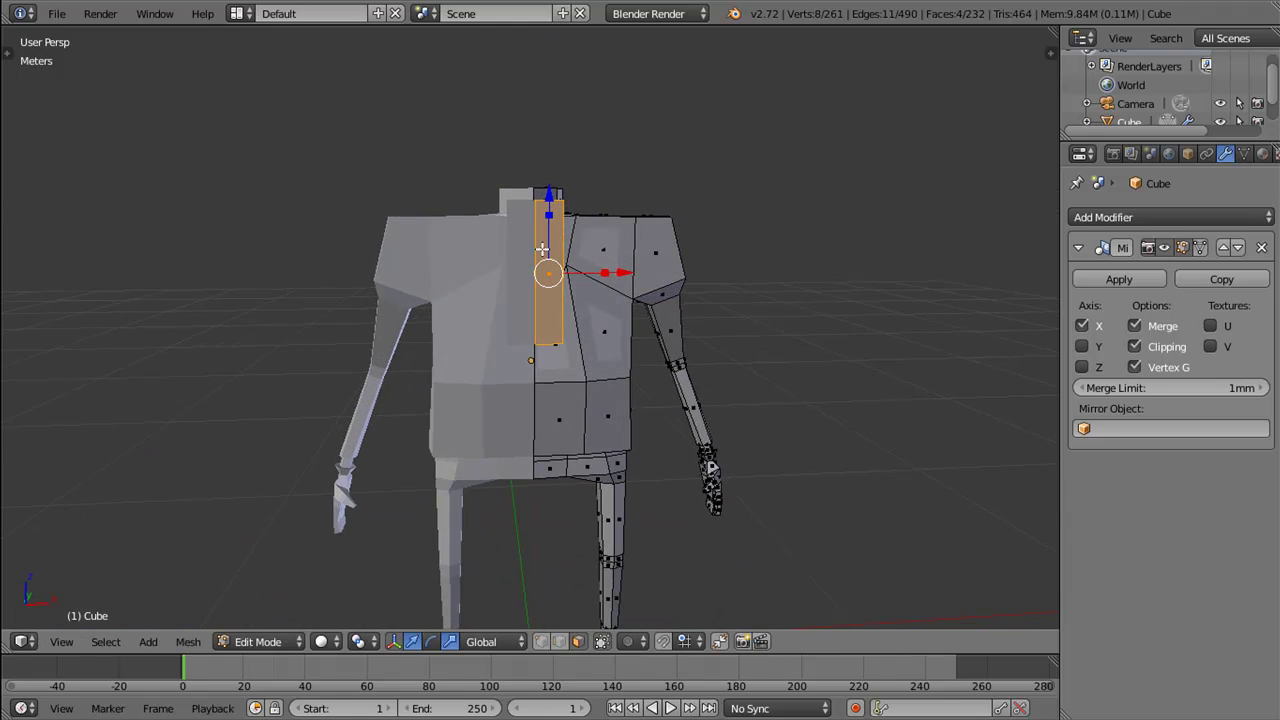
{"action": "key", "text": "ctrl+r"}
{"action": "left_click", "coordinate": [555, 238]}
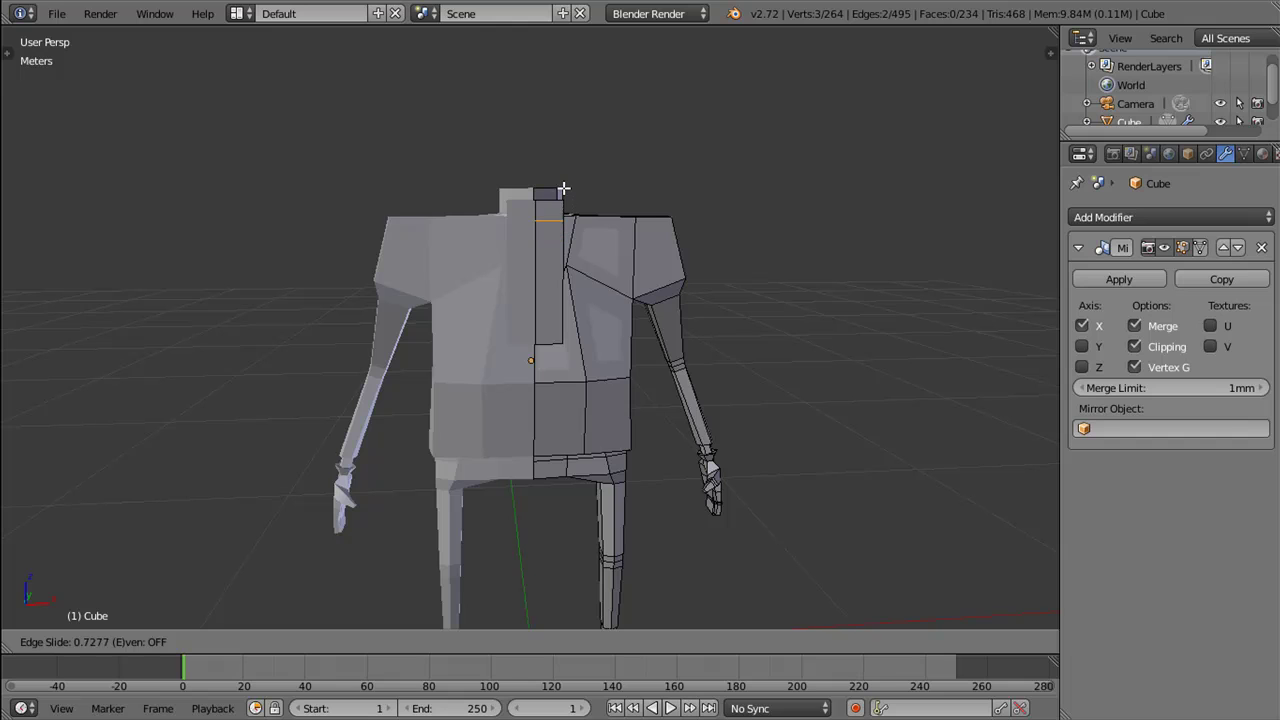
Step: Place the new edge loop near the top of the strip
{"action": "left_click", "coordinate": [563, 190]}
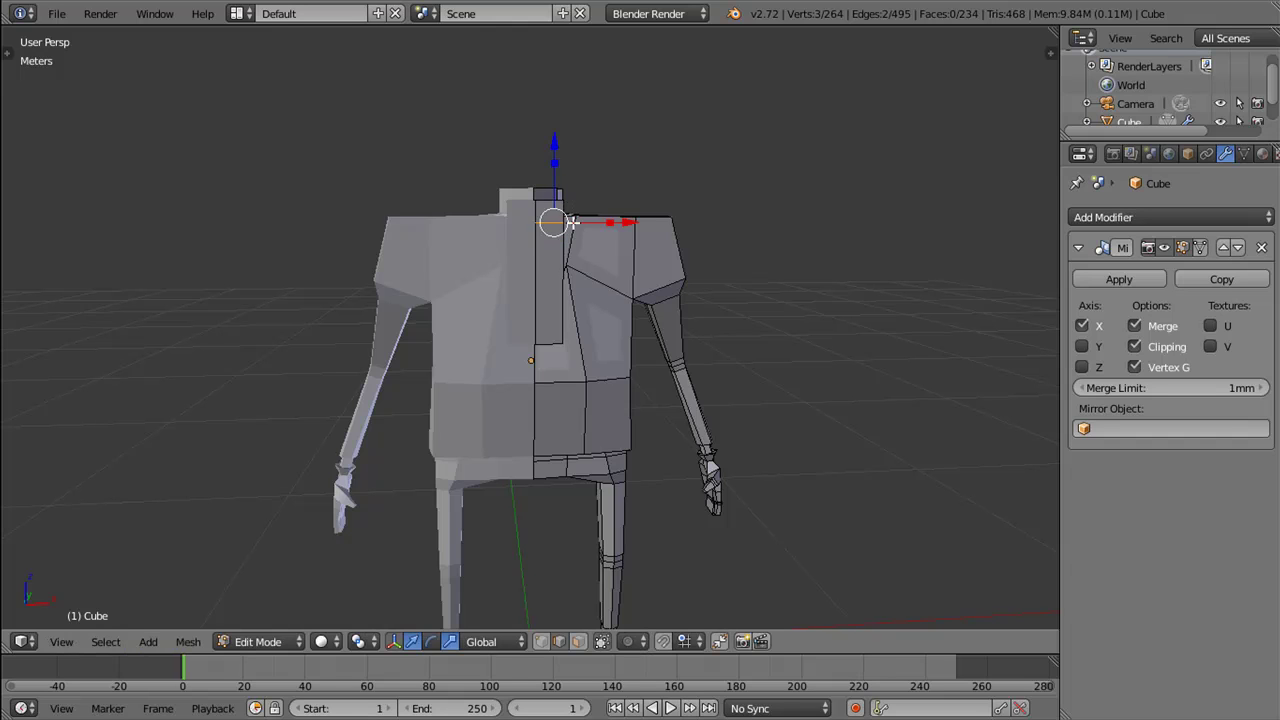
{"action": "scroll", "scroll_direction": "up", "scroll_amount": 3}
{"action": "left_click_drag", "start_coordinate": [580, 237], "coordinate": [554, 243]}
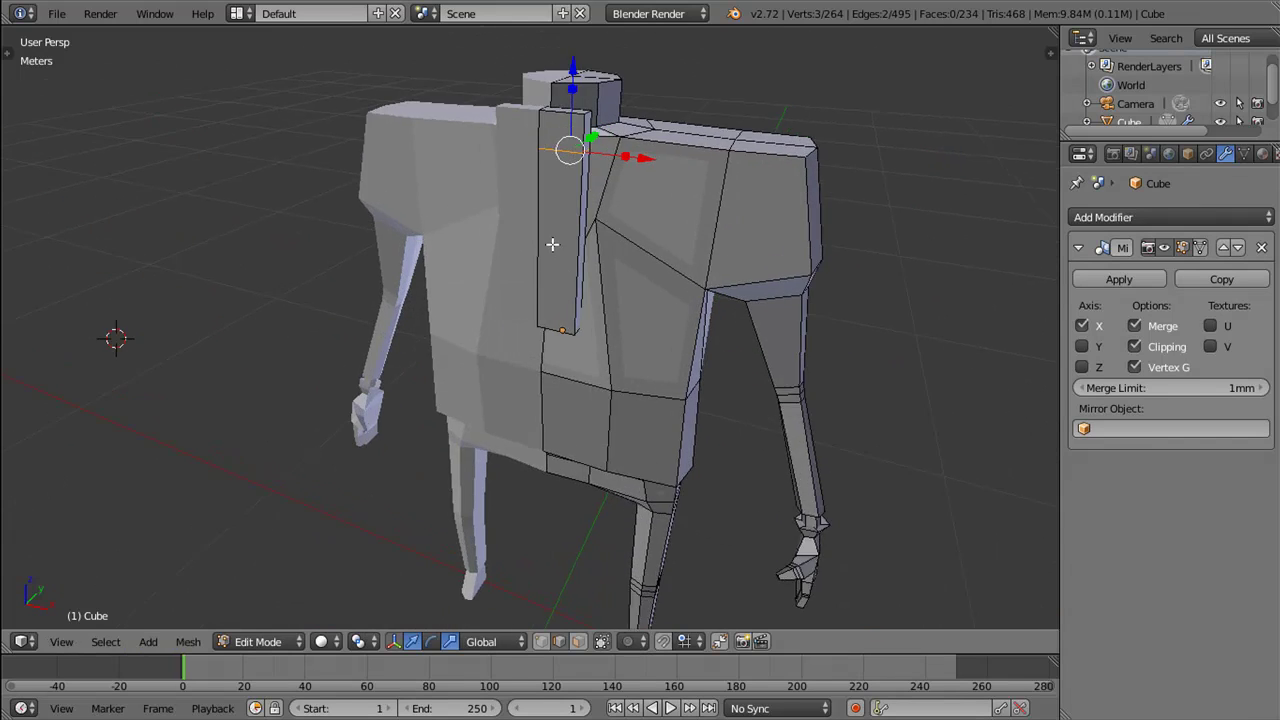
{"action": "scroll", "scroll_direction": "up", "scroll_amount": 3}
Step: Pull the strip's top corner vertices up and sideways along X toward the neck
{"action": "left_click_drag", "start_coordinate": [637, 119], "coordinate": [598, 122]}
{"action": "left_click_drag", "start_coordinate": [591, 133], "coordinate": [618, 137]}
{"action": "right_click", "coordinate": [597, 61]}
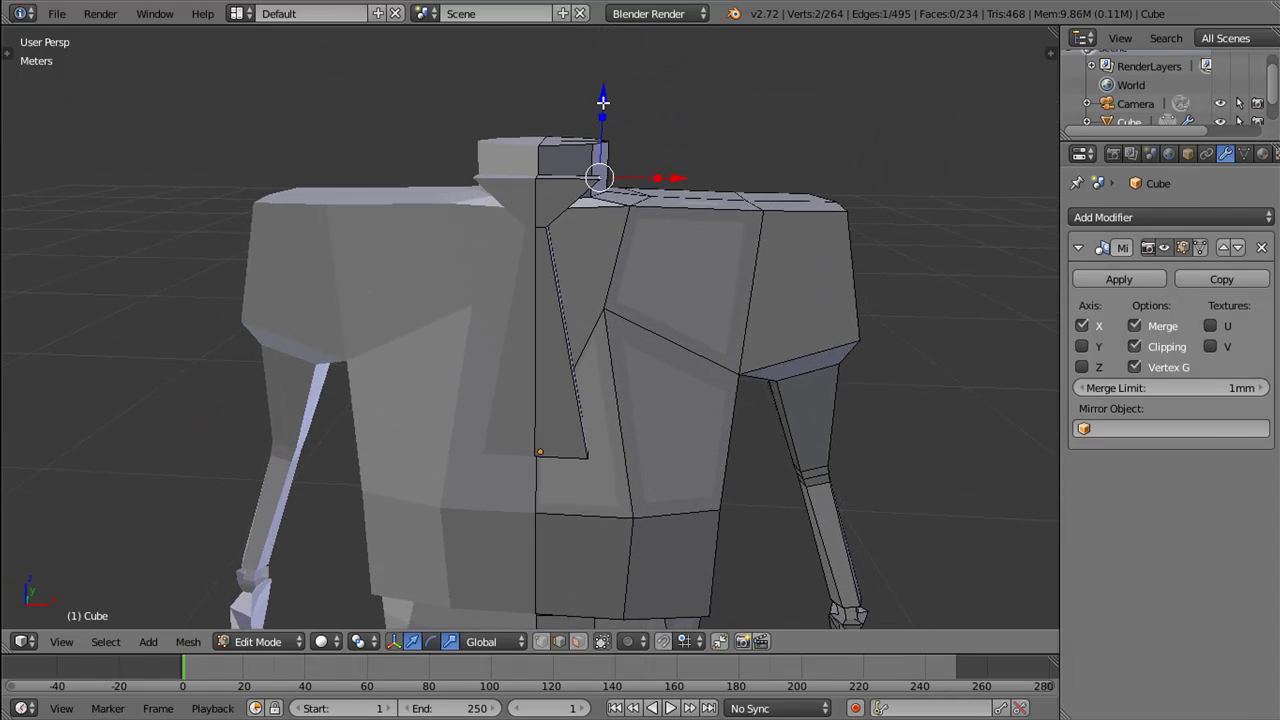
{"action": "left_click_drag", "start_coordinate": [603, 97], "coordinate": [600, 120]}
{"action": "left_click_drag", "start_coordinate": [667, 204], "coordinate": [645, 199]}
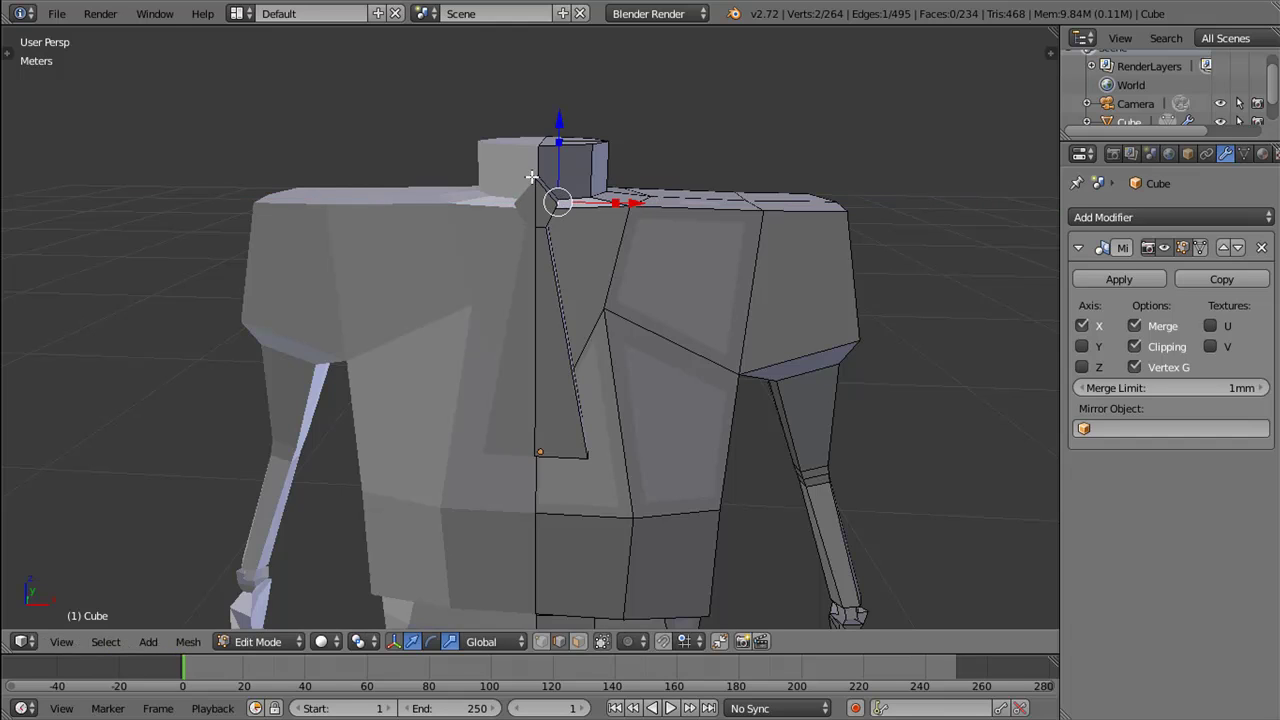
{"action": "left_click_drag", "start_coordinate": [616, 270], "coordinate": [587, 226]}
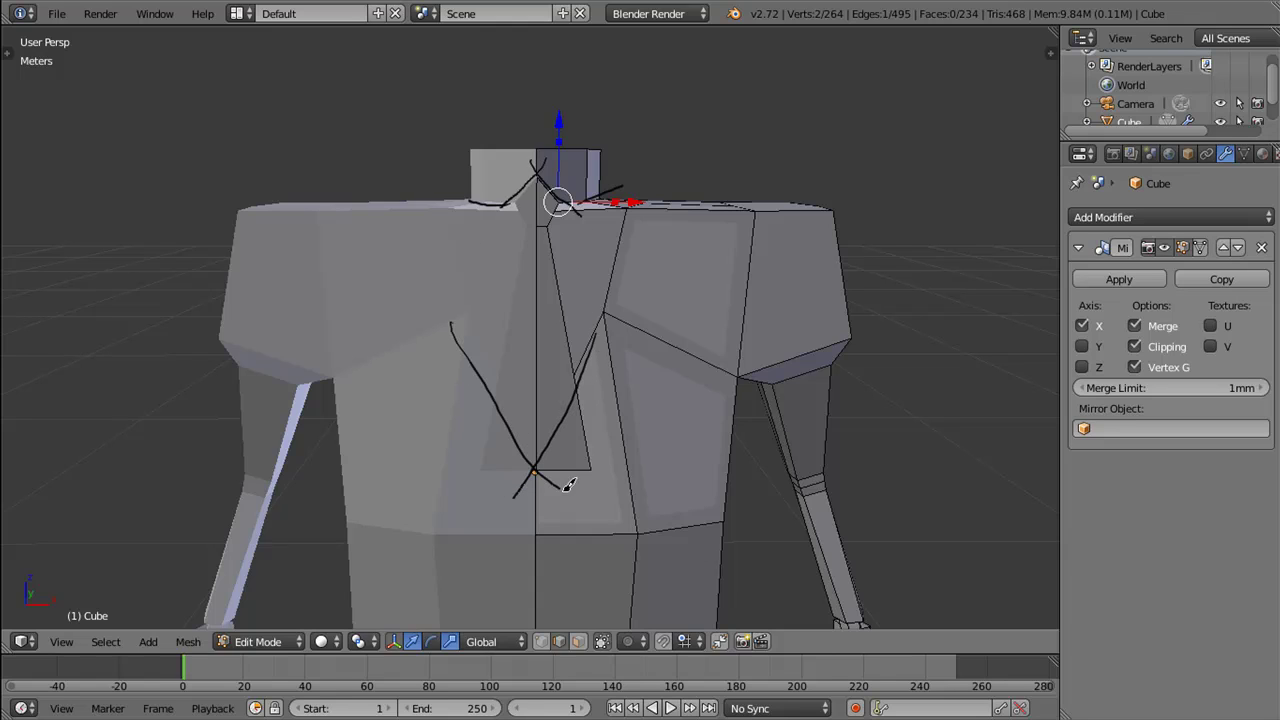
Step: Recolour the Grease Pencil sketch bright green and set its drawing placement to View
{"action": "key", "text": "n"}
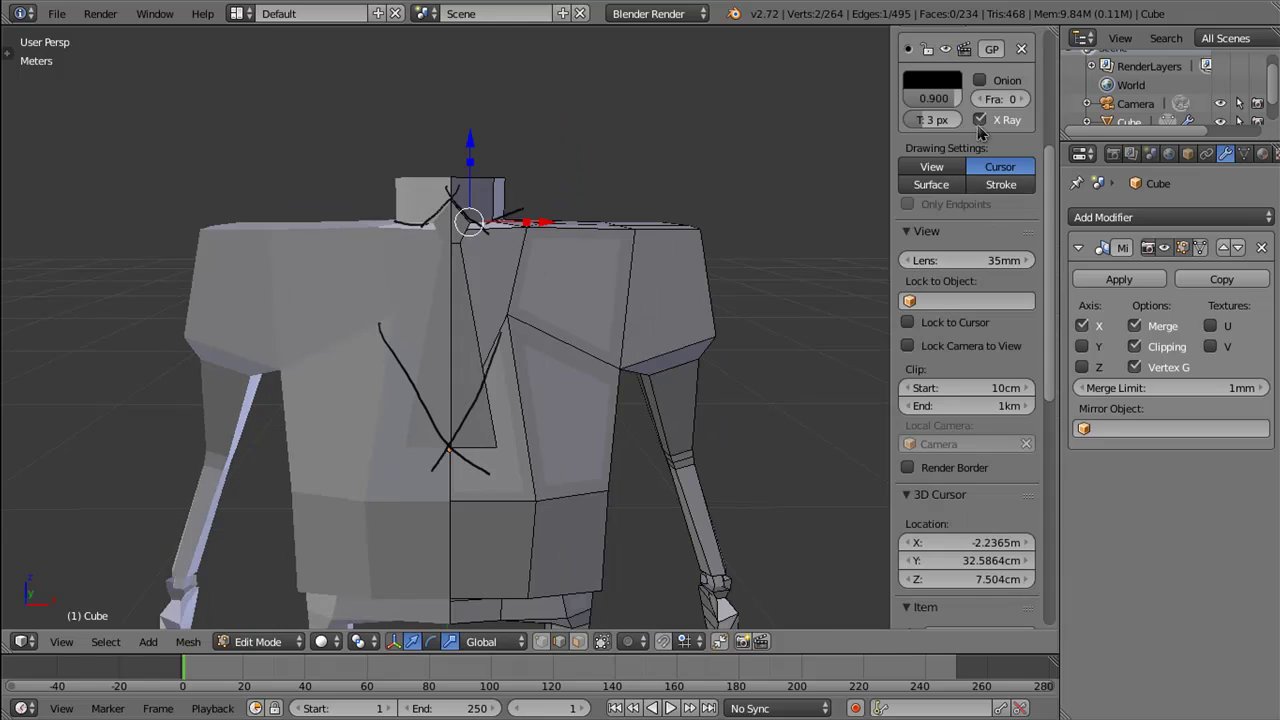
{"action": "left_click", "coordinate": [935, 80]}
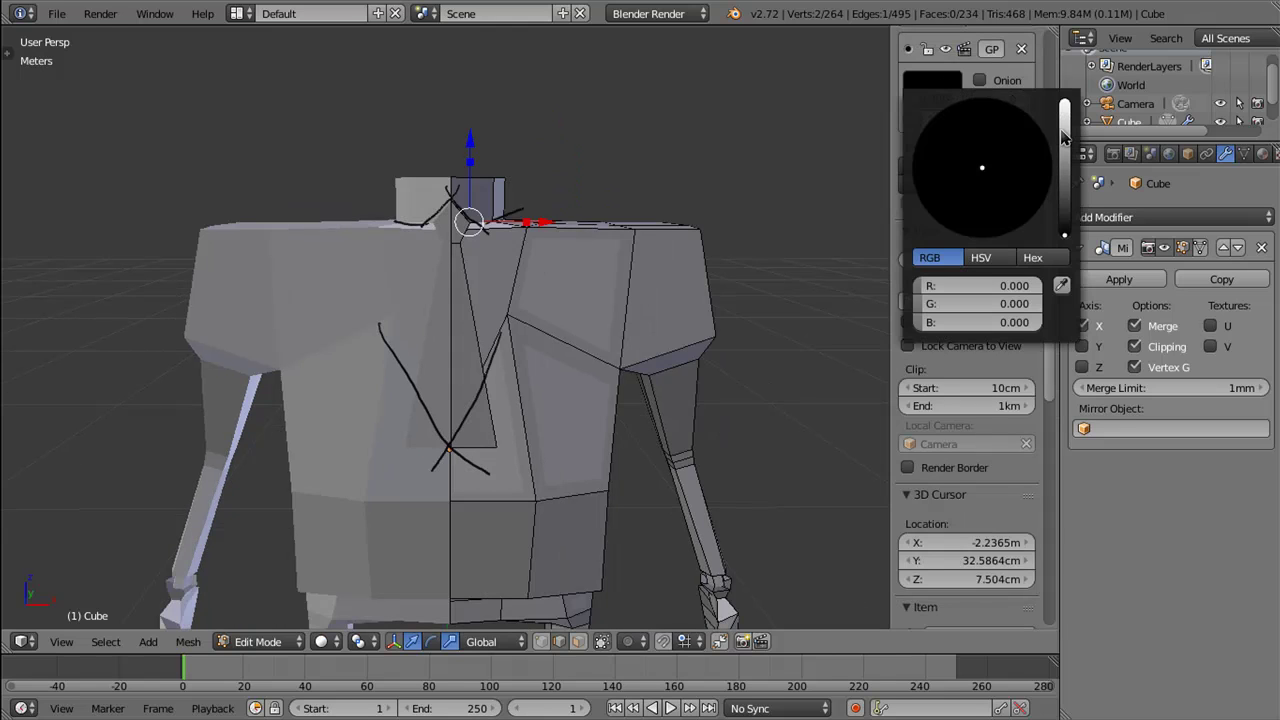
{"action": "left_click", "coordinate": [1064, 136]}
{"action": "left_click", "coordinate": [1014, 143]}
{"action": "left_click_drag", "start_coordinate": [1020, 134], "coordinate": [926, 130]}
{"action": "left_click_drag", "start_coordinate": [1066, 140], "coordinate": [1066, 108]}
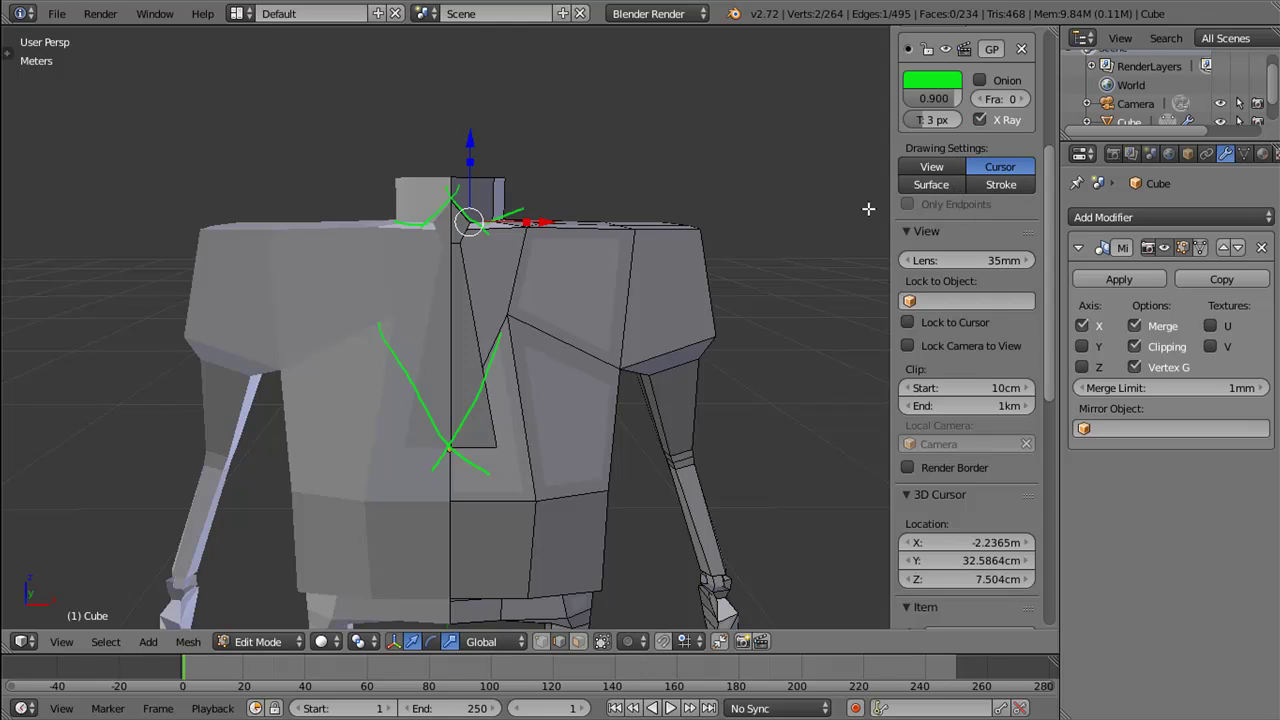
{"action": "left_click_drag", "start_coordinate": [672, 280], "coordinate": [468, 300]}
{"action": "left_click", "coordinate": [931, 167]}
Step: Delete the green guide sketch, then reposition the strip's tip vertex and shift it along X
{"action": "scroll", "scroll_direction": "up", "scroll_amount": 3}
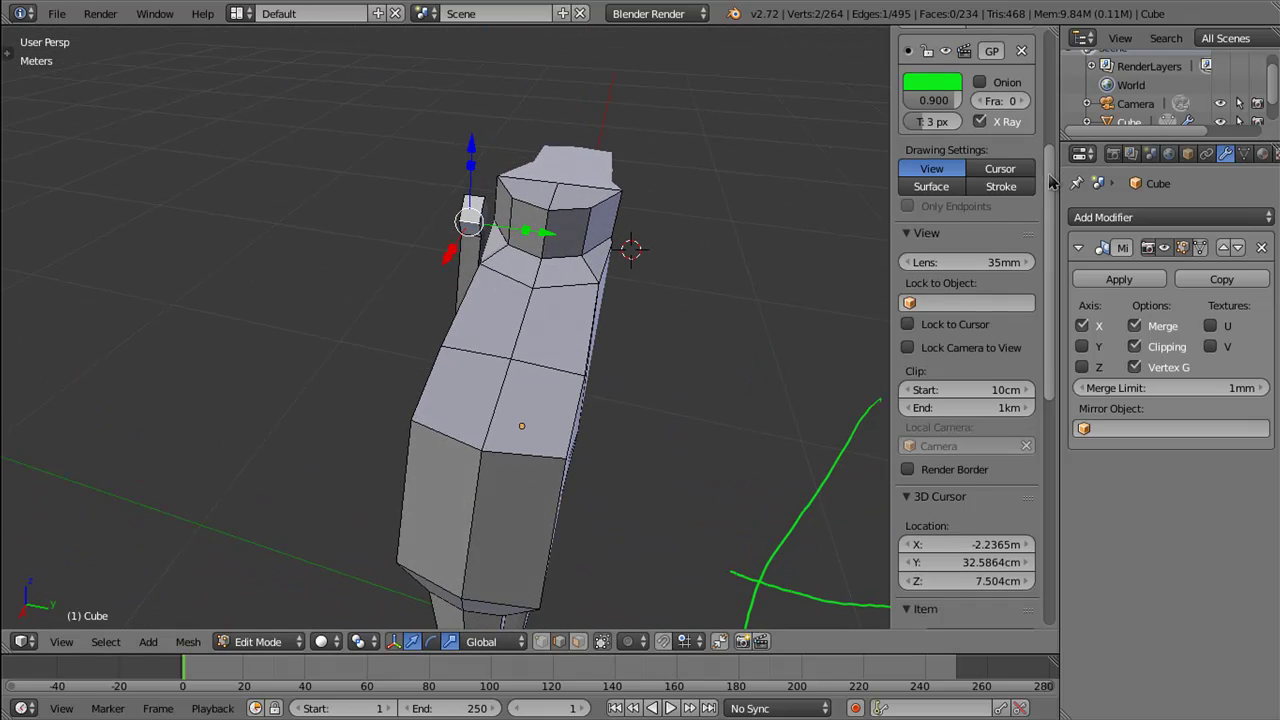
{"action": "left_click_drag", "start_coordinate": [1052, 180], "coordinate": [1030, 127]}
{"action": "left_click", "coordinate": [928, 207]}
{"action": "left_click_drag", "start_coordinate": [800, 240], "coordinate": [538, 338]}
{"action": "left_click_drag", "start_coordinate": [510, 442], "coordinate": [610, 458]}
{"action": "right_click", "coordinate": [510, 472]}
{"action": "key", "text": "g"}
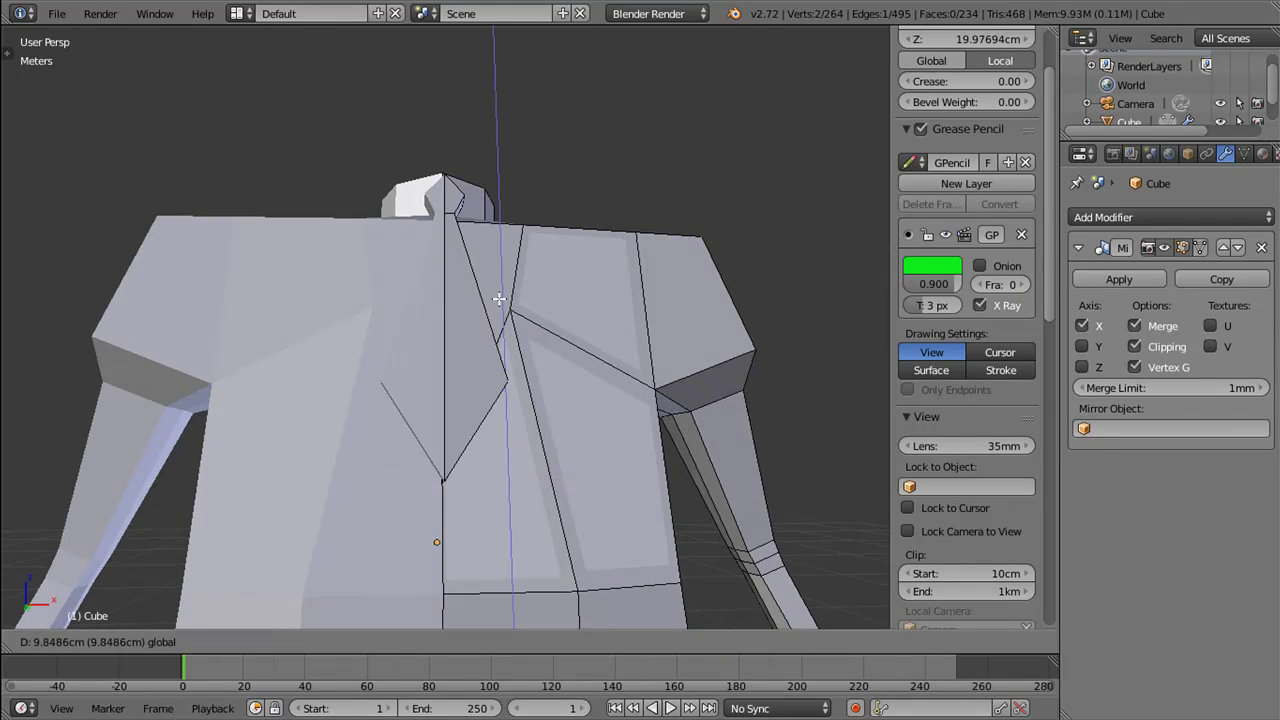
{"action": "left_click", "coordinate": [505, 380]}
{"action": "left_click_drag", "start_coordinate": [505, 380], "coordinate": [490, 377]}
{"action": "key", "text": "g"}
{"action": "key", "text": "x"}
{"action": "left_click", "coordinate": [552, 368]}
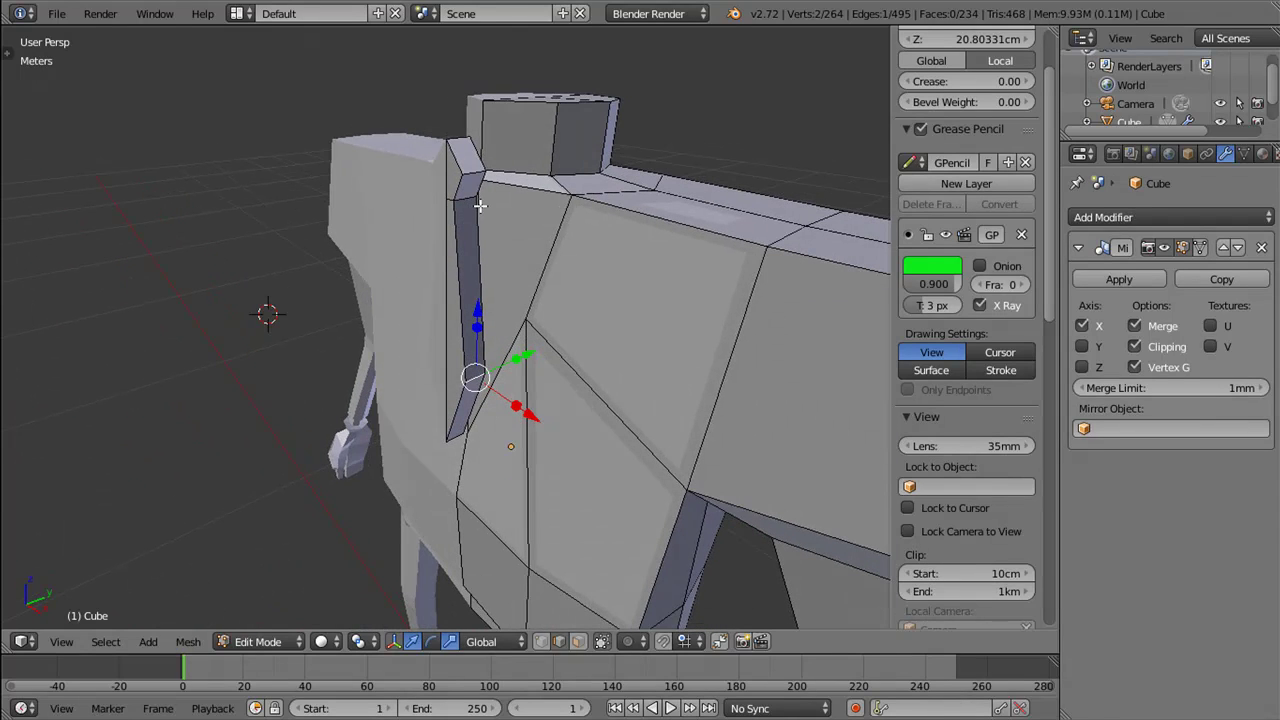
Step: Switch to edge select and move one strip edge along Y
{"action": "key", "text": "ctrl+Tab"}
{"action": "left_click", "coordinate": [466, 180]}
{"action": "left_click", "coordinate": [469, 195]}
{"action": "left_click_drag", "start_coordinate": [469, 195], "coordinate": [470, 150]}
{"action": "left_click", "coordinate": [452, 139]}
{"action": "key", "text": "g"}
{"action": "key", "text": "y"}
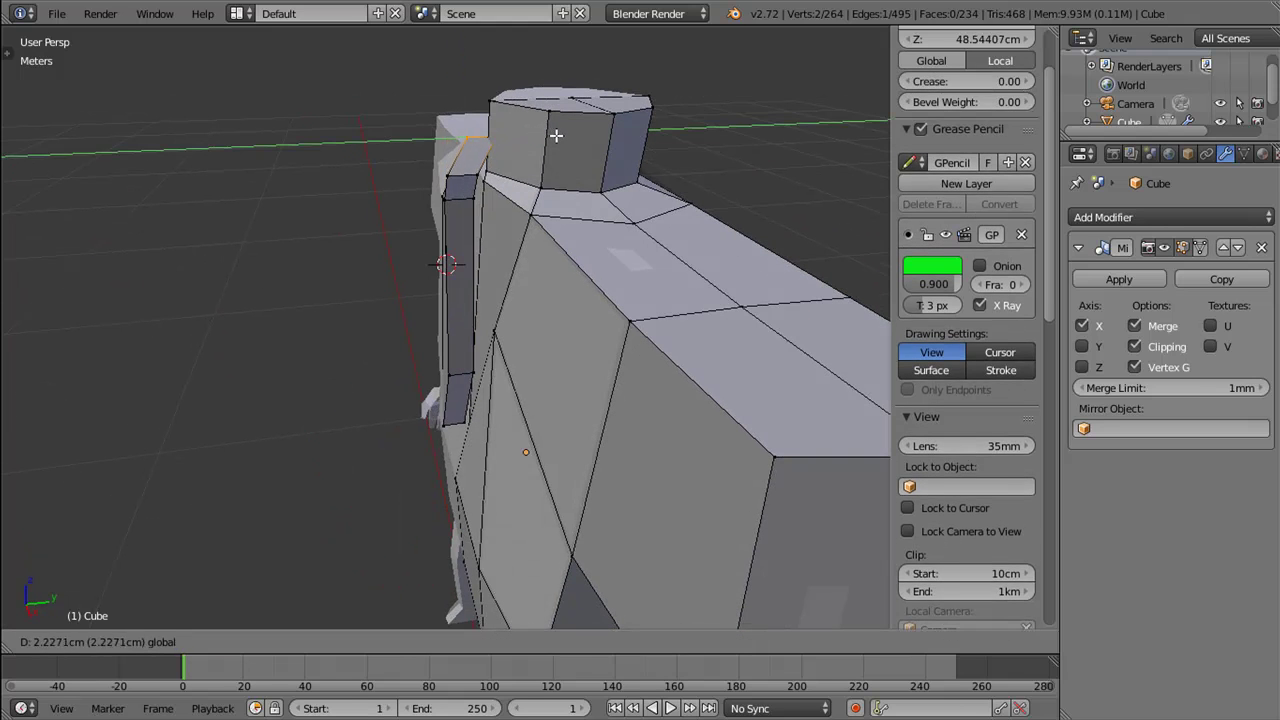
{"action": "left_click", "coordinate": [564, 136]}
Step: Push the other strip edges outward along Y so the collar stands off the chest
{"action": "right_click", "coordinate": [463, 174]}
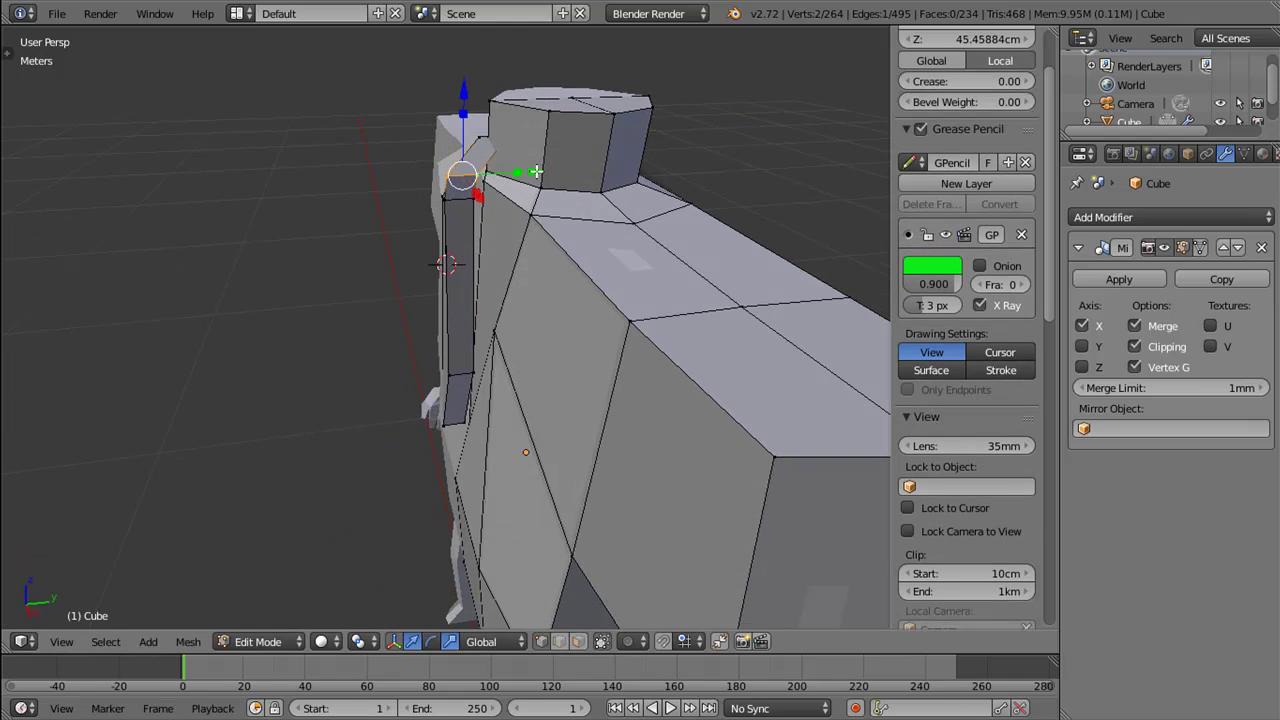
{"action": "left_click_drag", "start_coordinate": [537, 172], "coordinate": [559, 171]}
{"action": "left_click", "coordinate": [569, 172]}
{"action": "left_click_drag", "start_coordinate": [569, 172], "coordinate": [519, 205]}
{"action": "right_click", "coordinate": [452, 201]}
{"action": "left_click_drag", "start_coordinate": [528, 201], "coordinate": [549, 199]}
Step: Move a collar edge and its top vertex slightly along Y
{"action": "left_click", "coordinate": [549, 199]}
{"action": "left_click_drag", "start_coordinate": [549, 199], "coordinate": [471, 193]}
{"action": "right_click", "coordinate": [471, 193]}
{"action": "right_click", "coordinate": [478, 146]}
{"action": "left_click_drag", "start_coordinate": [477, 193], "coordinate": [461, 204]}
{"action": "left_click_drag", "start_coordinate": [545, 179], "coordinate": [545, 189]}
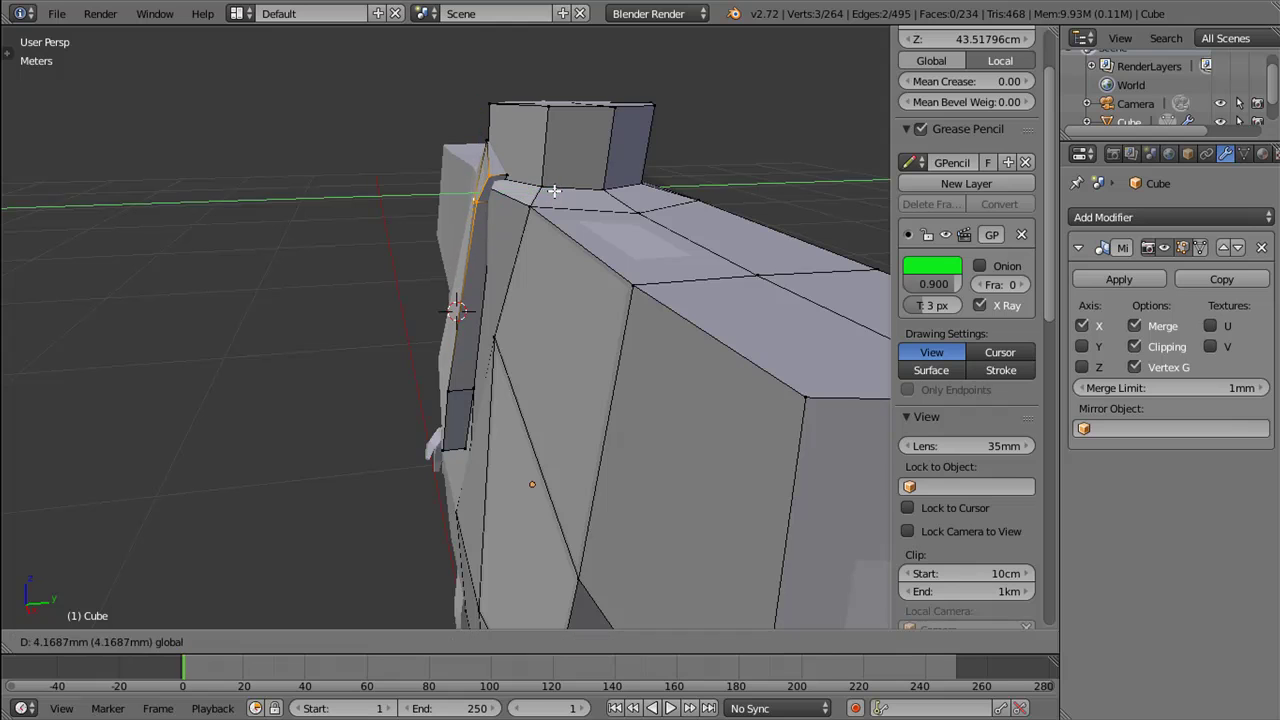
{"action": "left_click_drag", "start_coordinate": [545, 189], "coordinate": [526, 267]}
Step: Slide a lower collar edge along Y closer to the neck
{"action": "left_click", "coordinate": [470, 410]}
{"action": "left_click", "coordinate": [499, 406]}
{"action": "left_click", "coordinate": [472, 410]}
{"action": "left_click_drag", "start_coordinate": [472, 410], "coordinate": [470, 420]}
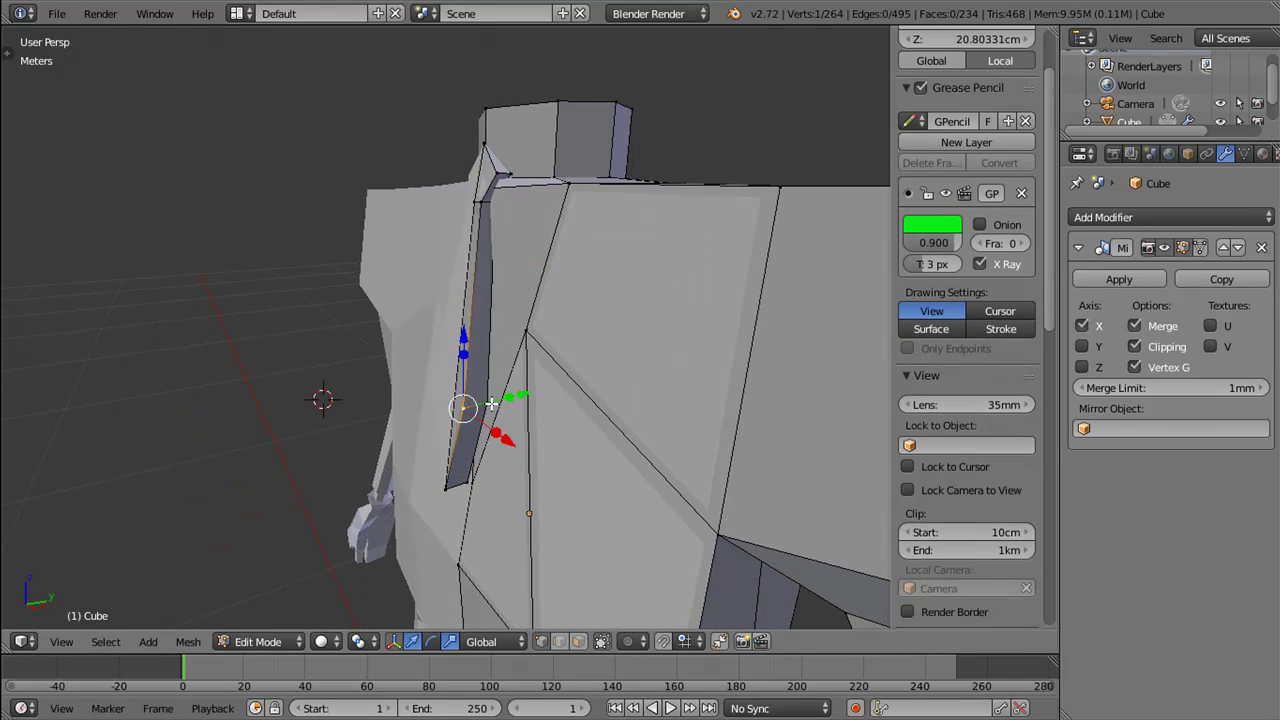
{"action": "left_click_drag", "start_coordinate": [560, 401], "coordinate": [567, 399]}
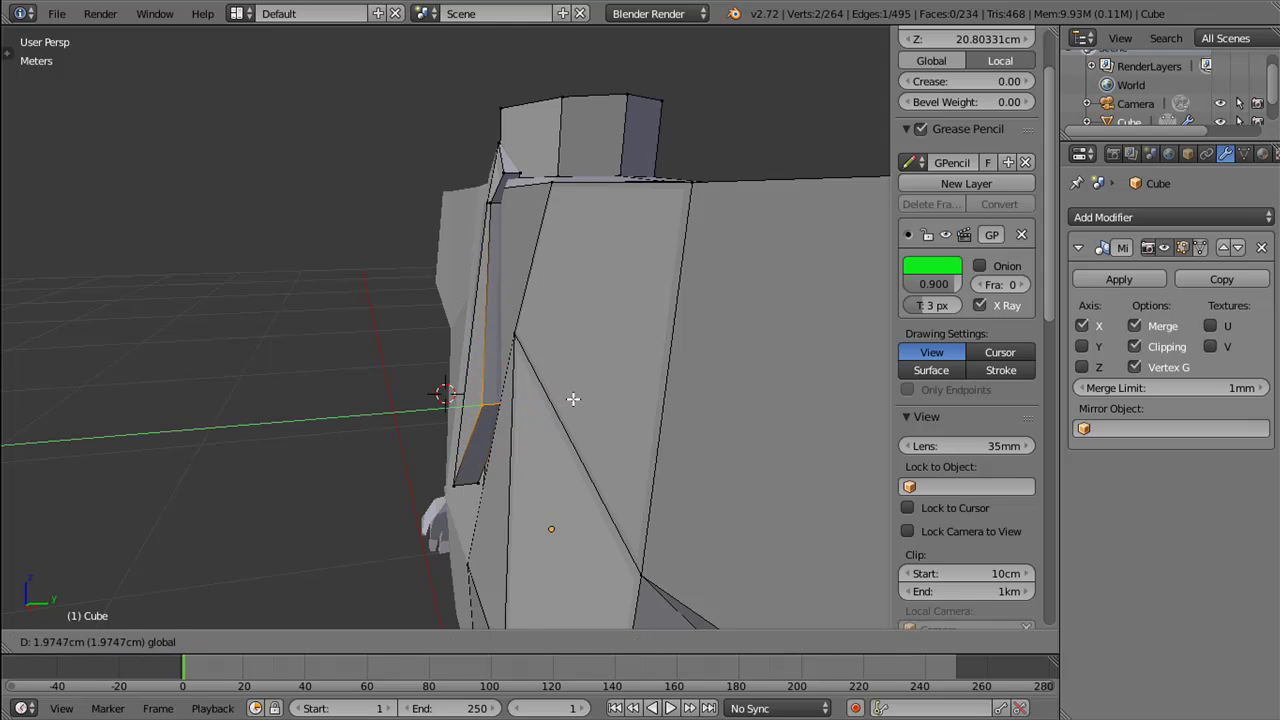
{"action": "left_click", "coordinate": [576, 400]}
{"action": "left_click_drag", "start_coordinate": [576, 400], "coordinate": [510, 470]}
{"action": "key", "text": "g"}
{"action": "left_click", "coordinate": [589, 412]}
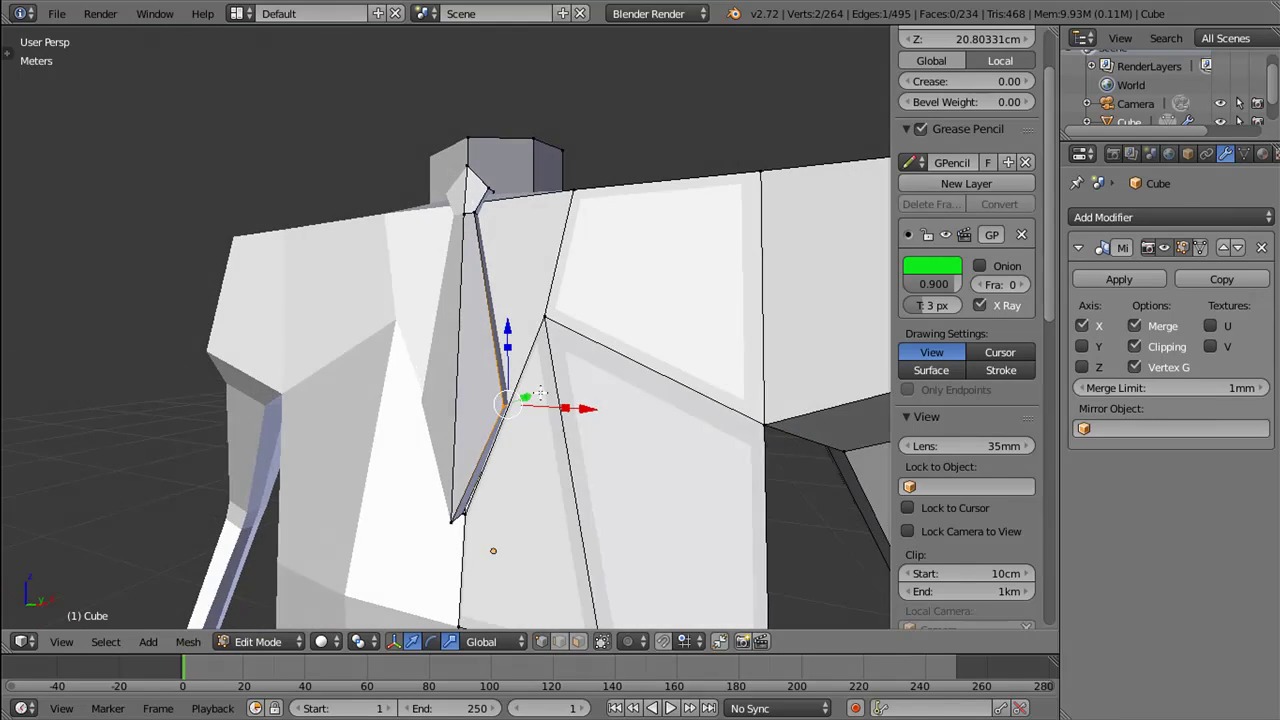
Step: Scale the lower collar vertices narrower along X and nudge them along Y
{"action": "left_click", "coordinate": [453, 517]}
{"action": "left_click", "coordinate": [453, 517]}
{"action": "left_click_drag", "start_coordinate": [453, 517], "coordinate": [494, 522]}
{"action": "left_click", "coordinate": [449, 520]}
{"action": "key", "text": "s"}
{"action": "key", "text": "x"}
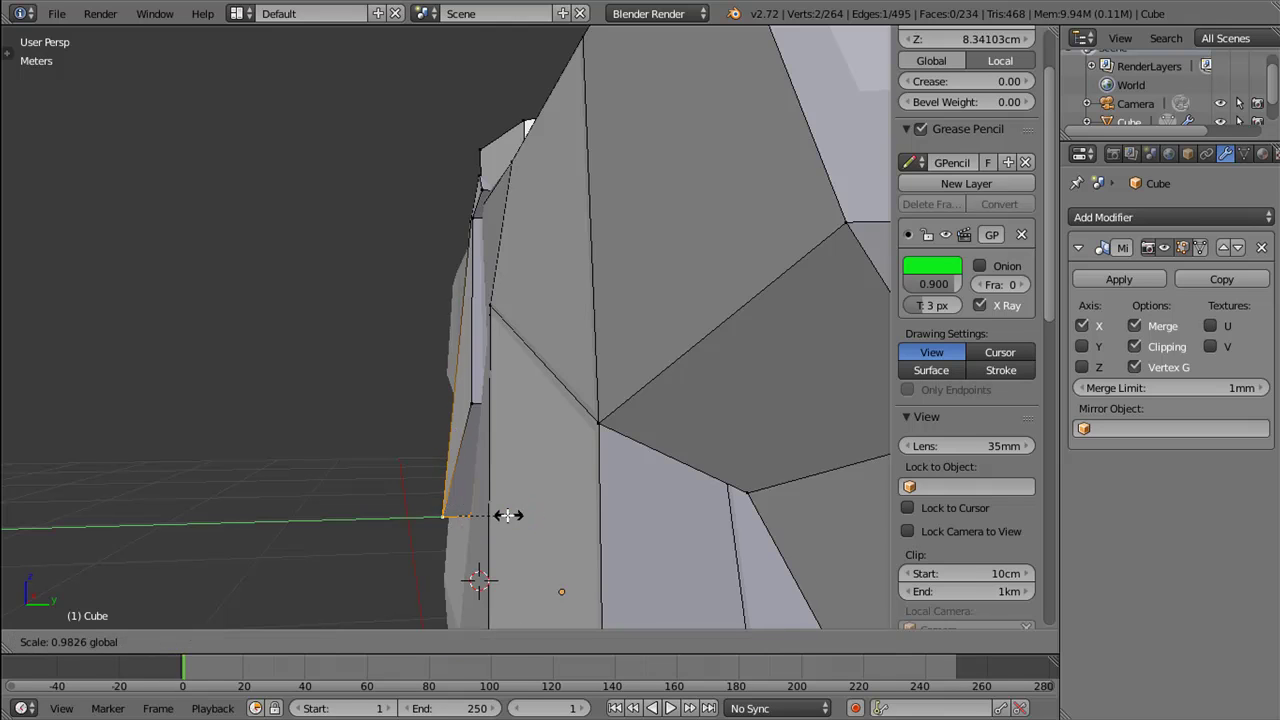
{"action": "left_click", "coordinate": [487, 517]}
{"action": "left_click_drag", "start_coordinate": [531, 515], "coordinate": [539, 514]}
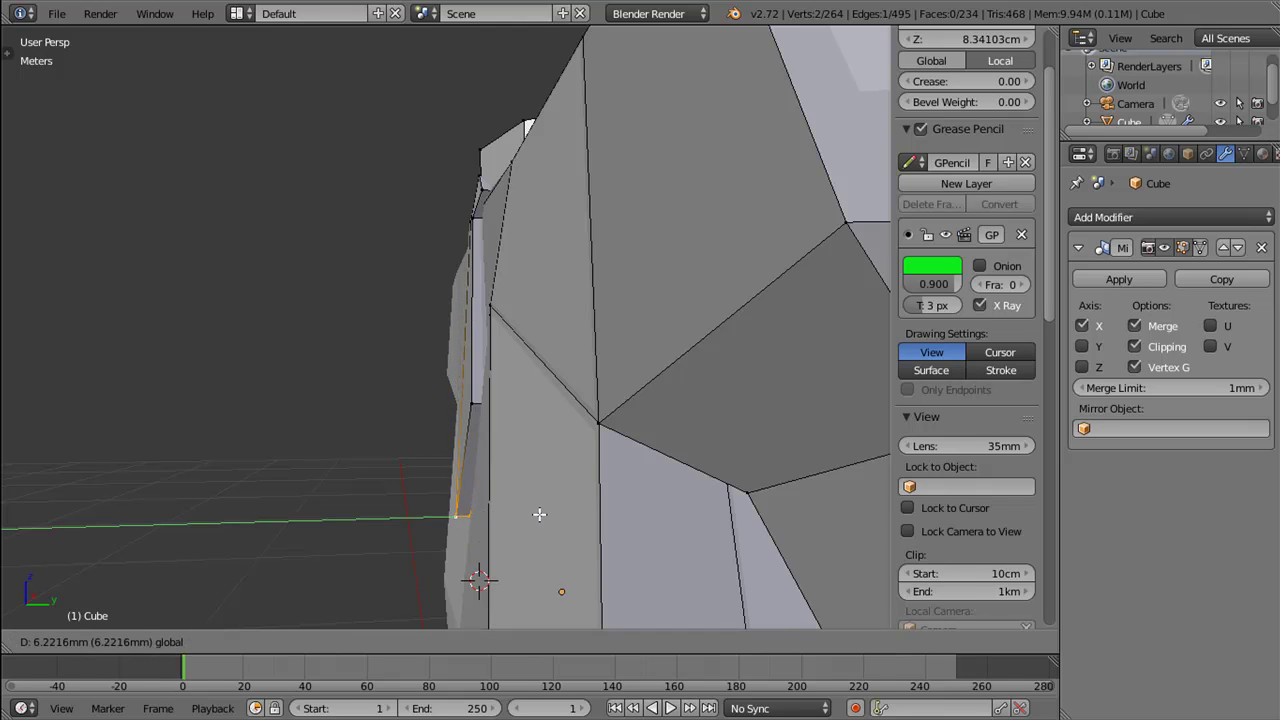
{"action": "left_click", "coordinate": [548, 517]}
Step: Scale the collar vertex near the neck along Y to slim the lapel
{"action": "left_click_drag", "start_coordinate": [548, 517], "coordinate": [537, 565]}
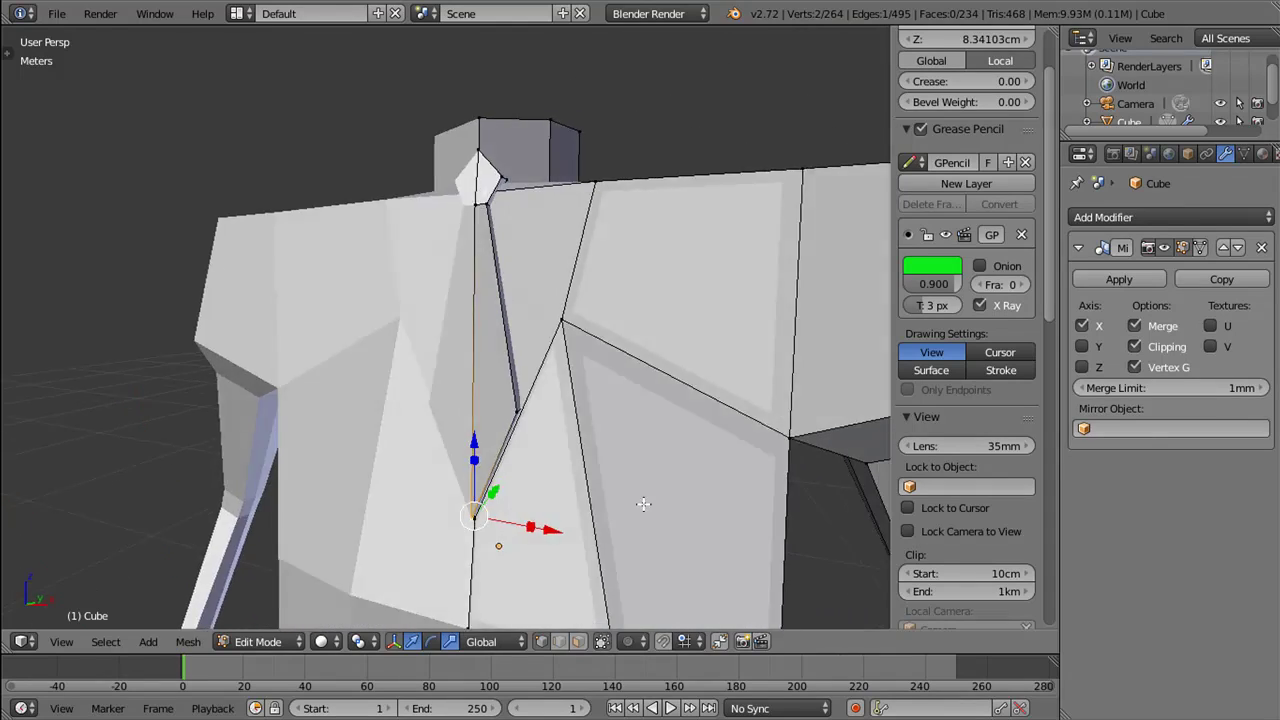
{"action": "right_click", "coordinate": [494, 479]}
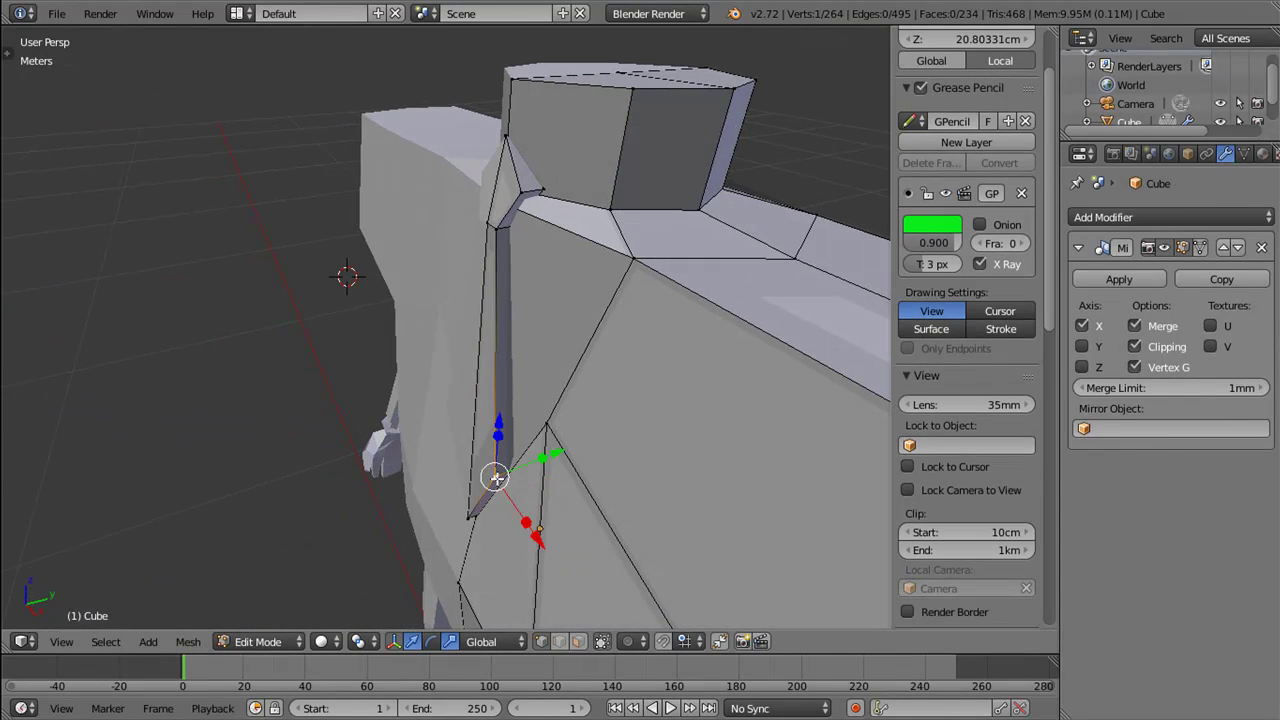
{"action": "key", "text": "s"}
{"action": "key", "text": "y"}
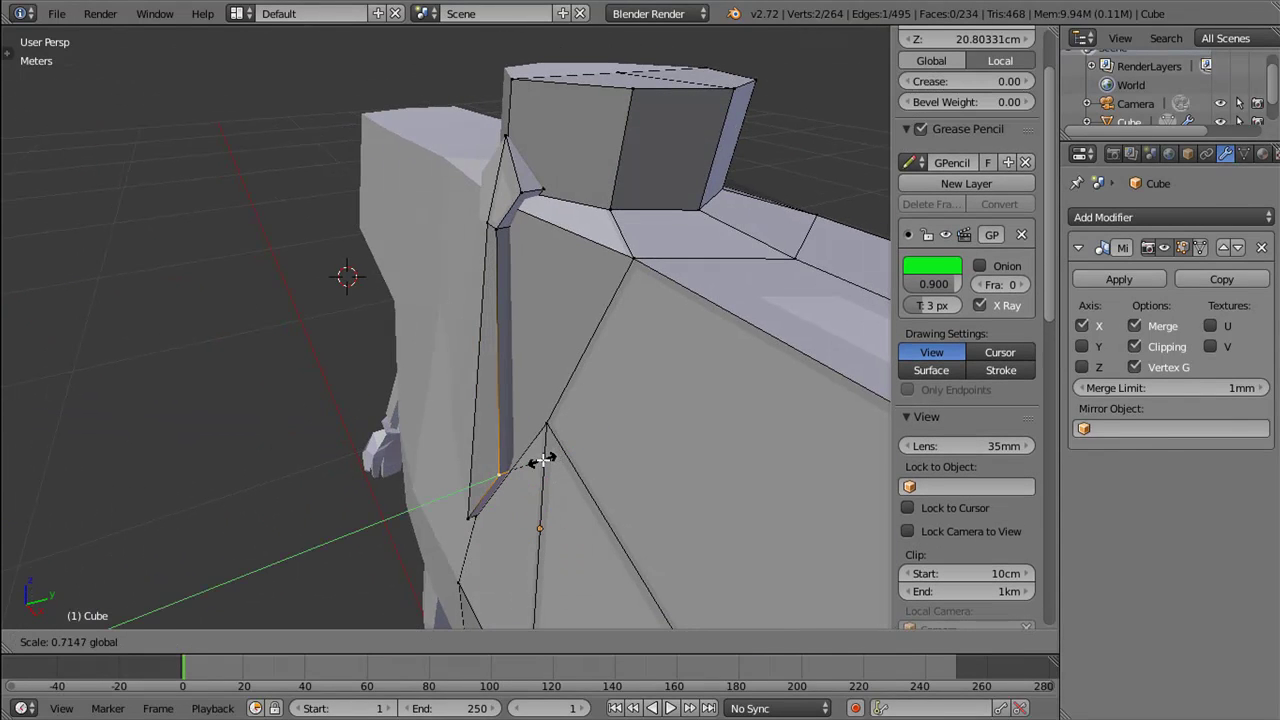
{"action": "left_click", "coordinate": [527, 464]}
{"action": "left_click_drag", "start_coordinate": [527, 464], "coordinate": [606, 380]}
{"action": "scroll", "scroll_direction": "down", "scroll_amount": 3}
Step: Check the character in Object Mode, then return to Edit Mode on the torso
{"action": "key", "text": "Tab"}
{"action": "left_click", "coordinate": [518, 378]}
{"action": "left_click_drag", "start_coordinate": [518, 378], "coordinate": [474, 250]}
{"action": "scroll", "scroll_direction": "up", "scroll_amount": 3}
{"action": "key", "text": "Tab"}
{"action": "left_click", "coordinate": [610, 255]}
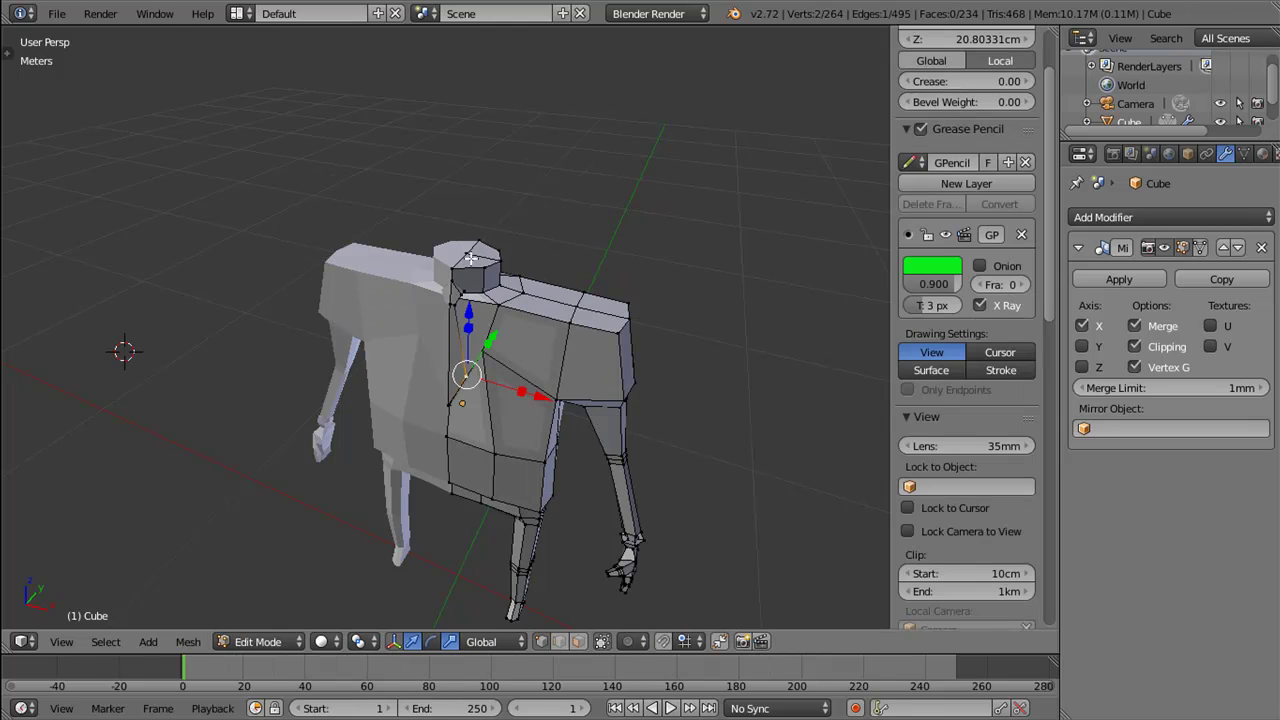
{"action": "key", "text": "shift+s"}
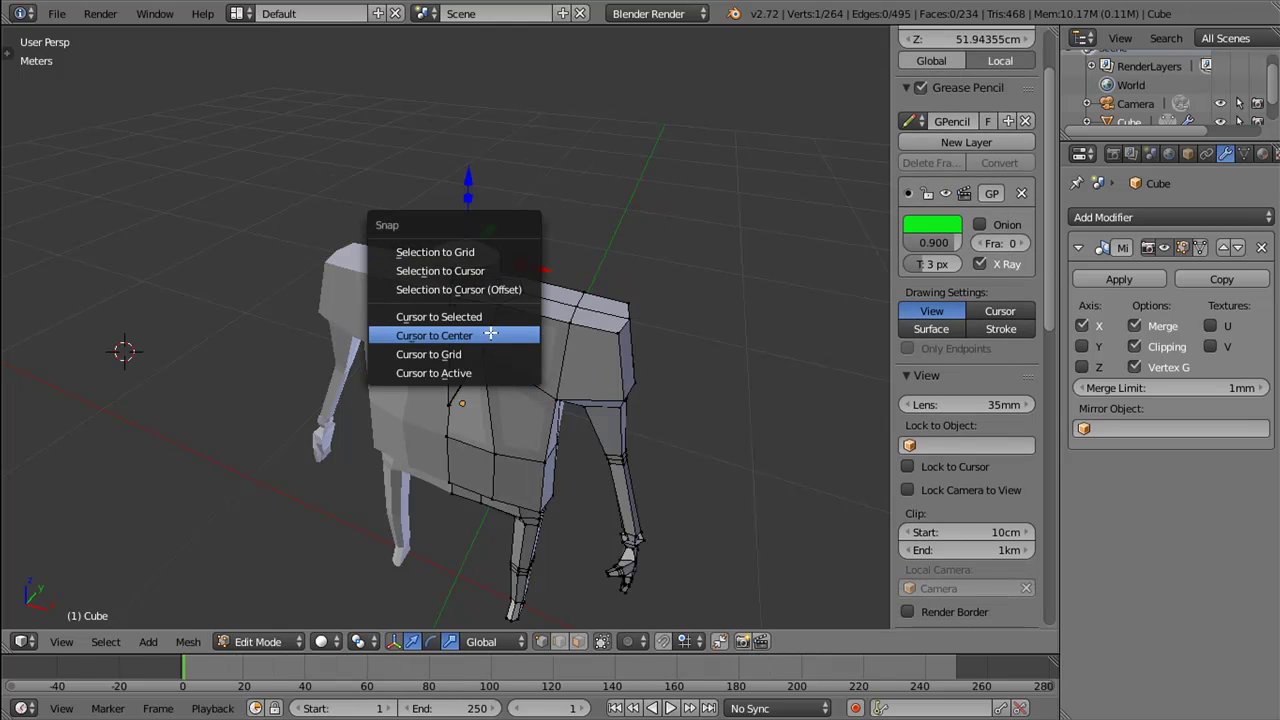
Step: Snap the 3D cursor to the neck vertex and add a new cube there in Object Mode
{"action": "left_click", "coordinate": [483, 316]}
{"action": "left_click_drag", "start_coordinate": [483, 316], "coordinate": [491, 314]}
{"action": "scroll", "scroll_direction": "up", "scroll_amount": 3}
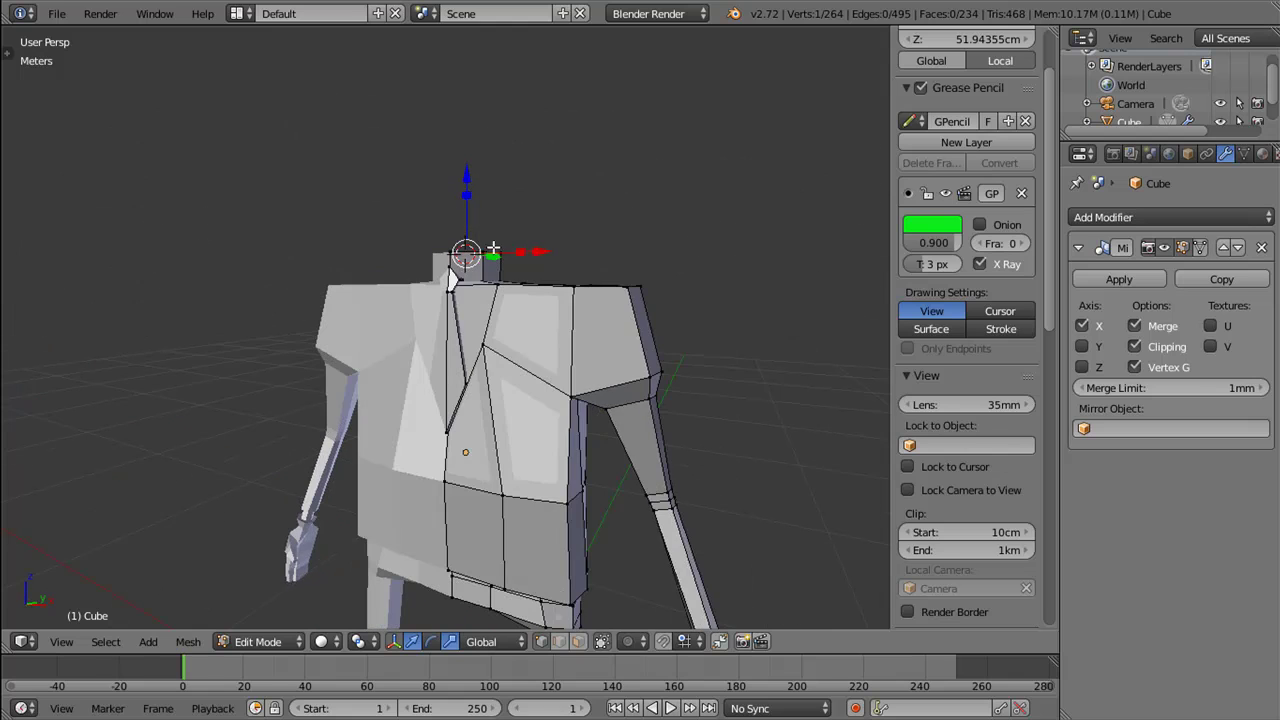
{"action": "key", "text": "Tab"}
{"action": "left_click", "coordinate": [518, 251]}
{"action": "key", "text": "shift+a"}
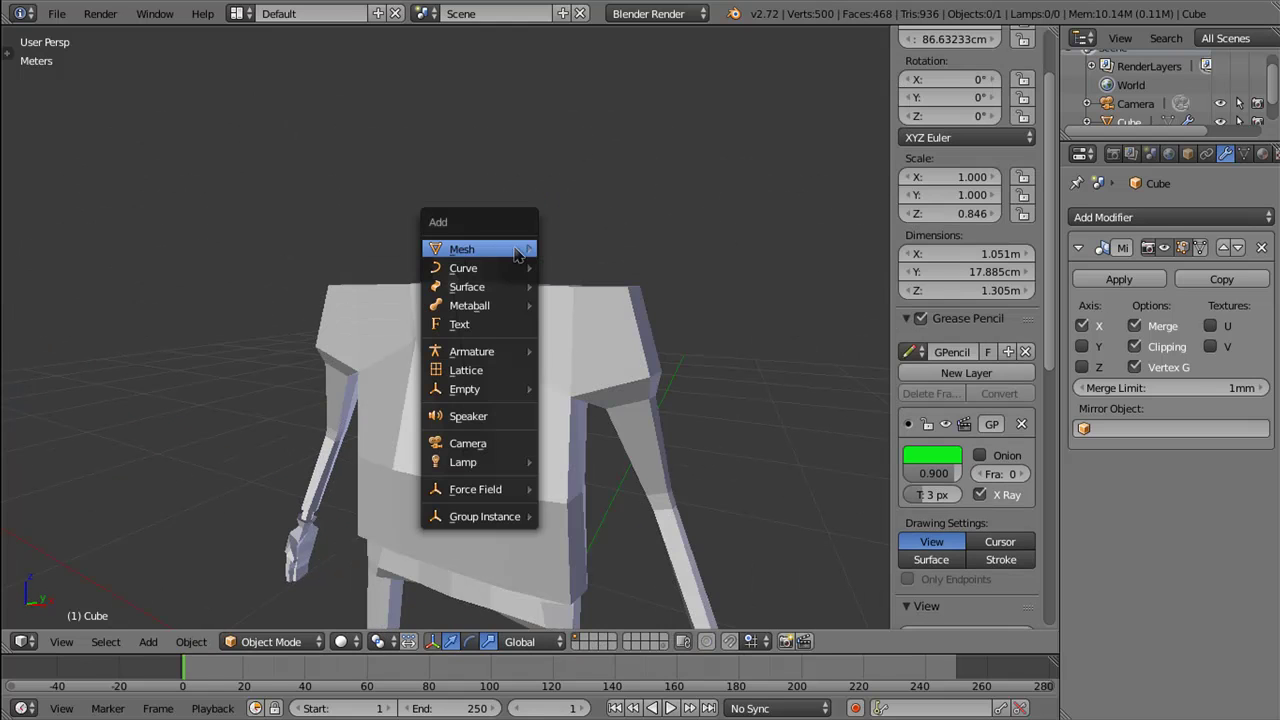
{"action": "left_click", "coordinate": [578, 264]}
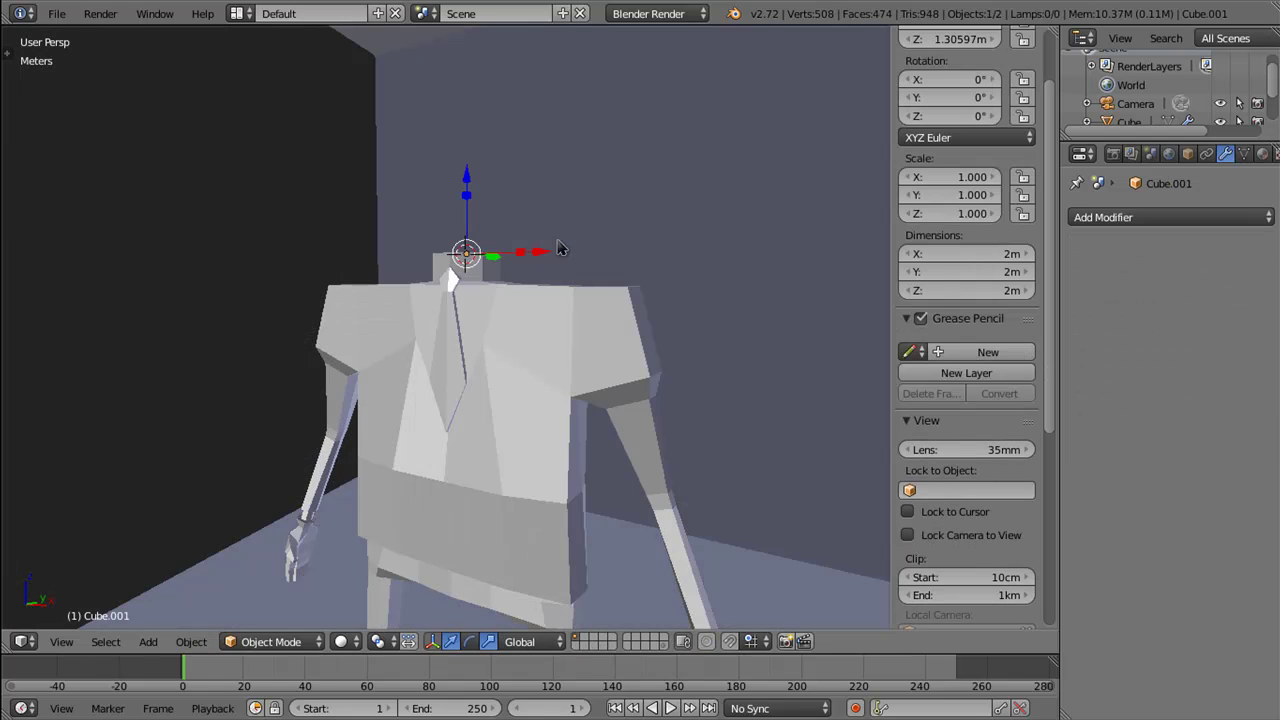
Step: Shrink the cube to about 0.17 scale, raise it above the neck, and shrink it further
{"action": "key", "text": "KP_Divide"}
{"action": "key", "text": "s"}
{"action": "left_click", "coordinate": [481, 343]}
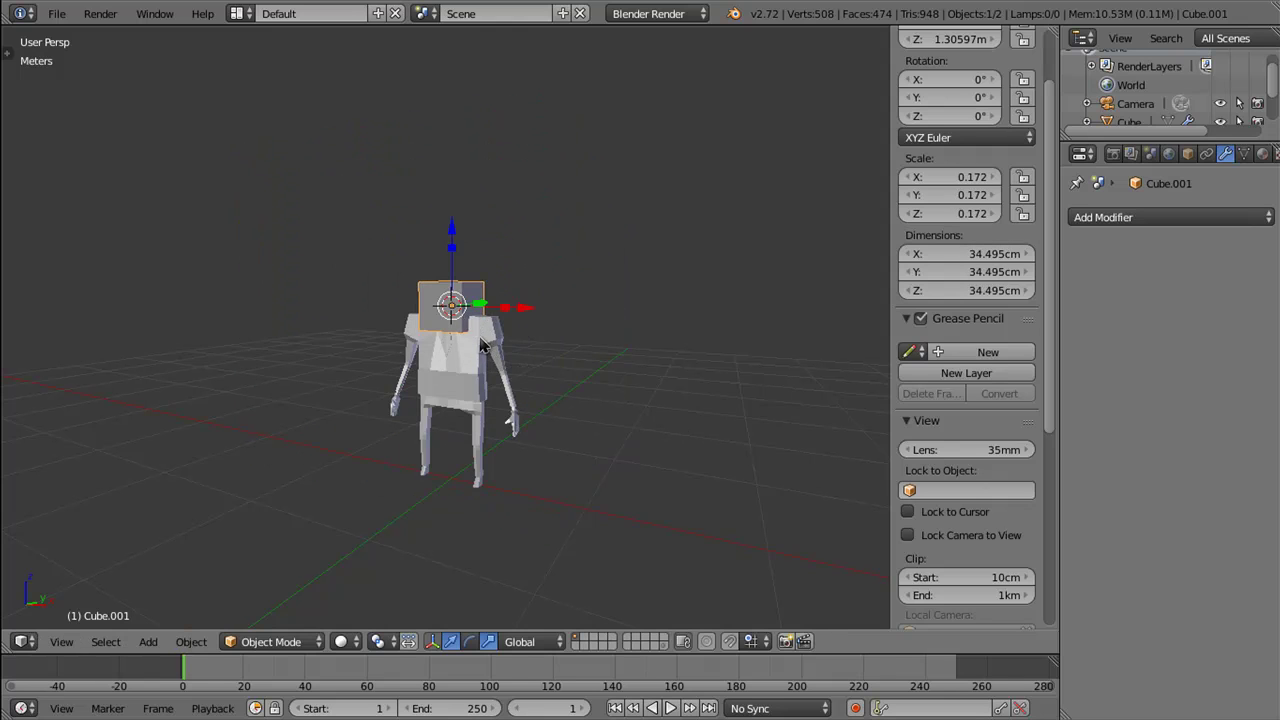
{"action": "left_click_drag", "start_coordinate": [451, 232], "coordinate": [452, 199]}
{"action": "left_click", "coordinate": [451, 202]}
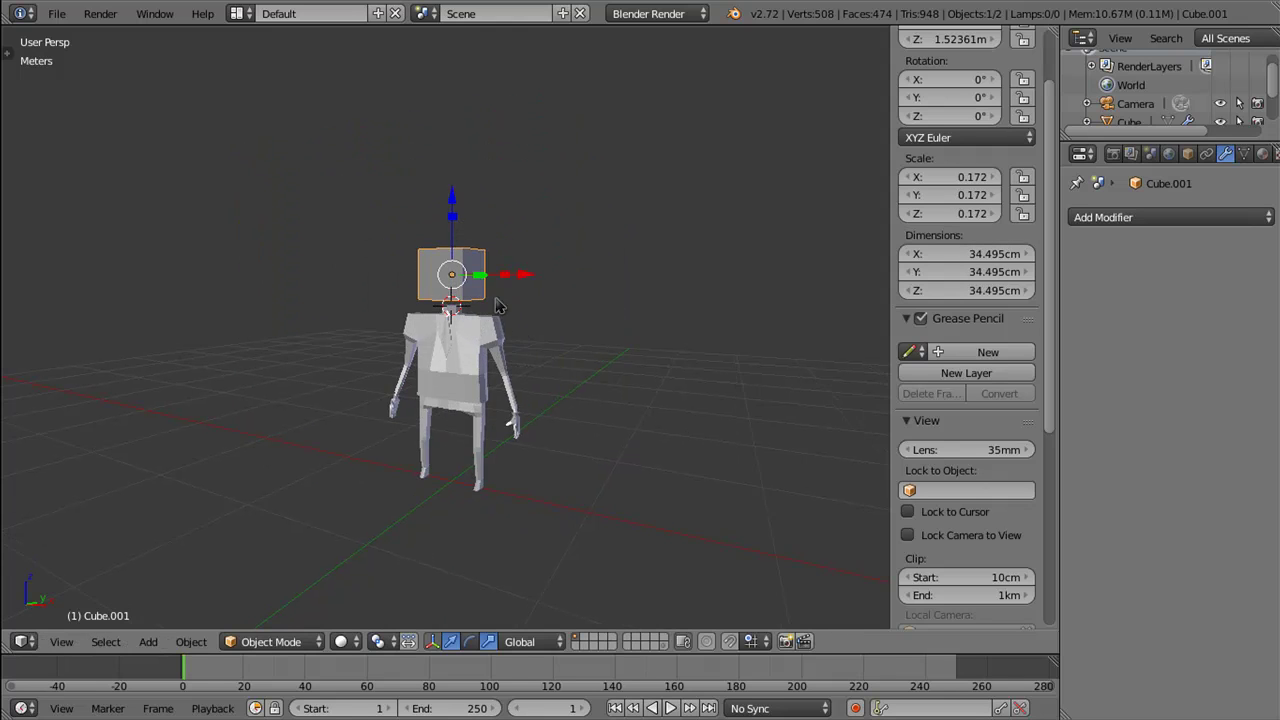
{"action": "scroll", "scroll_direction": "up", "scroll_amount": 3}
{"action": "left_click_drag", "start_coordinate": [500, 337], "coordinate": [517, 337]}
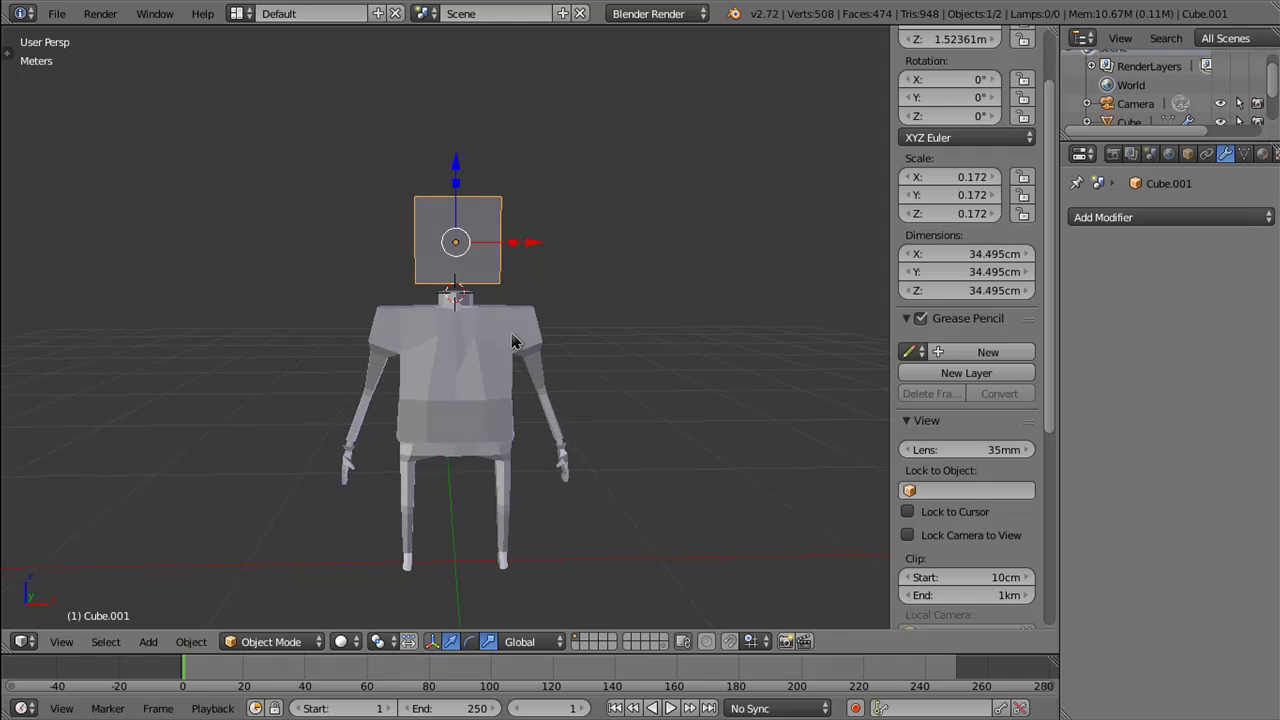
{"action": "scroll", "scroll_direction": "up", "scroll_amount": 3}
{"action": "key", "text": "s"}
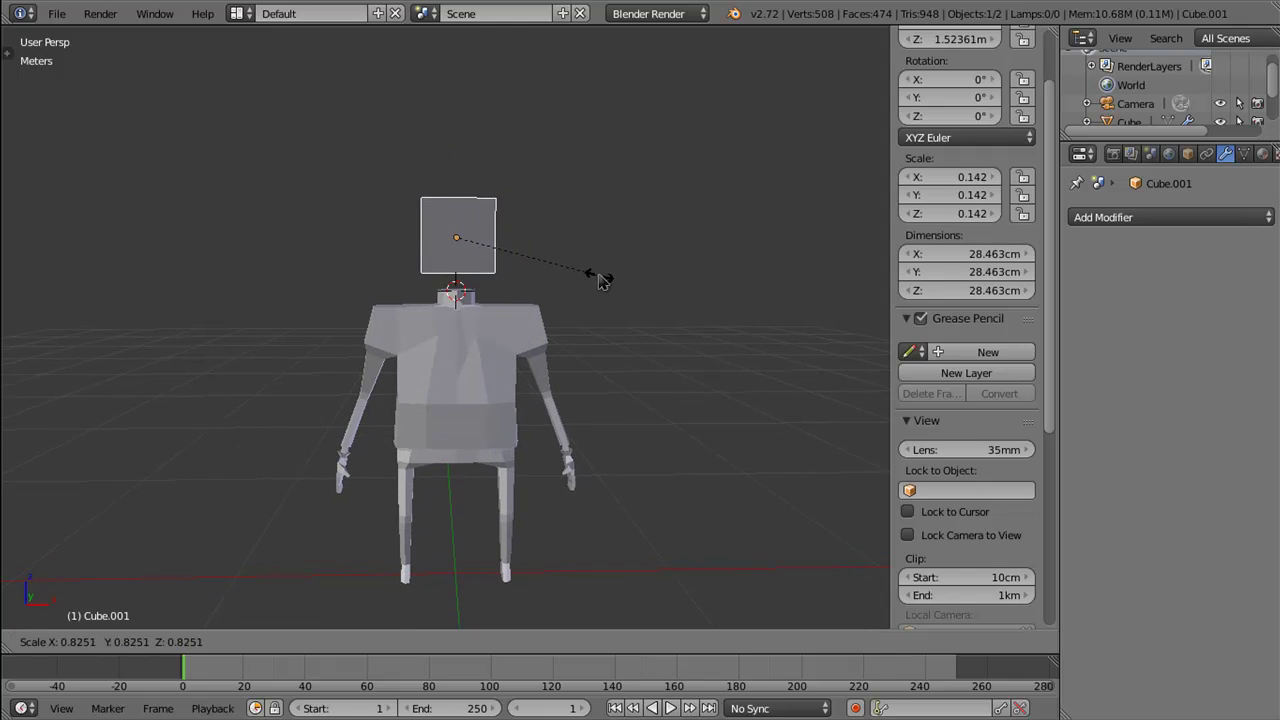
{"action": "left_click", "coordinate": [607, 284]}
{"action": "left_click_drag", "start_coordinate": [606, 283], "coordinate": [558, 316]}
Step: In Edit Mode, cut a centred vertical edge loop through the head cube
{"action": "key", "text": "Tab"}
{"action": "left_click", "coordinate": [639, 251]}
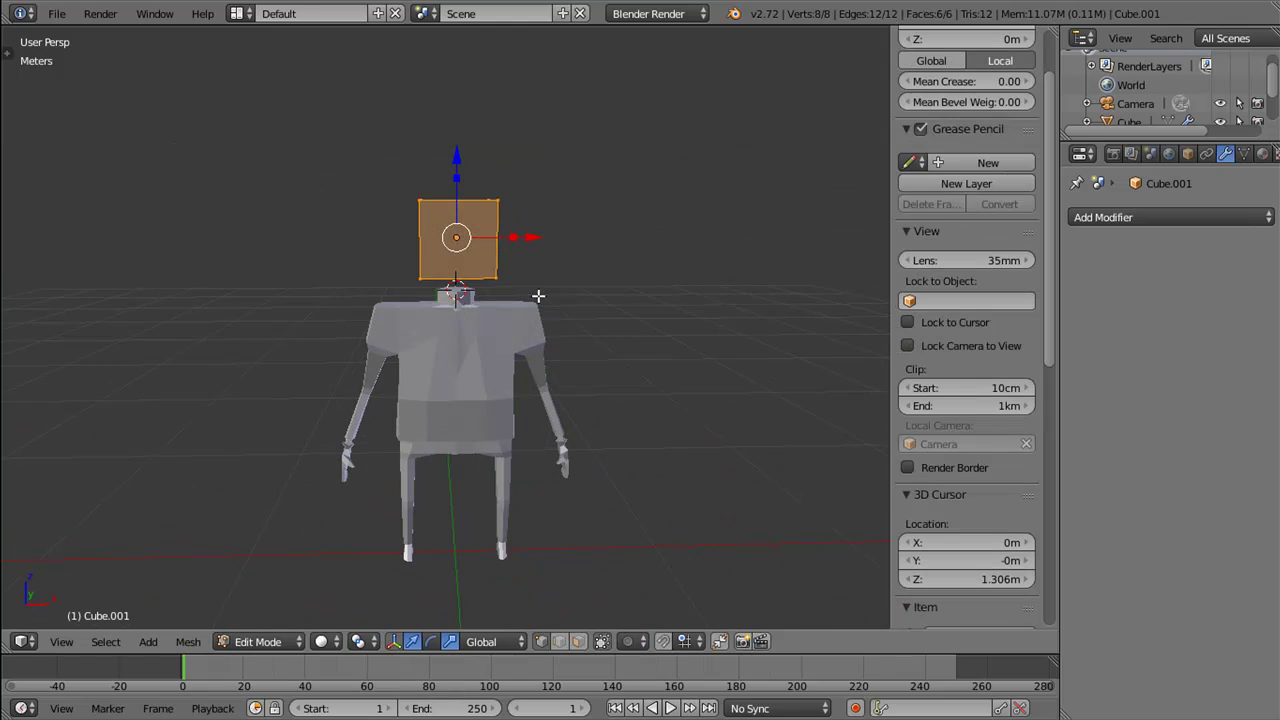
{"action": "scroll", "scroll_direction": "up", "scroll_amount": 3}
{"action": "key", "text": "ctrl+r"}
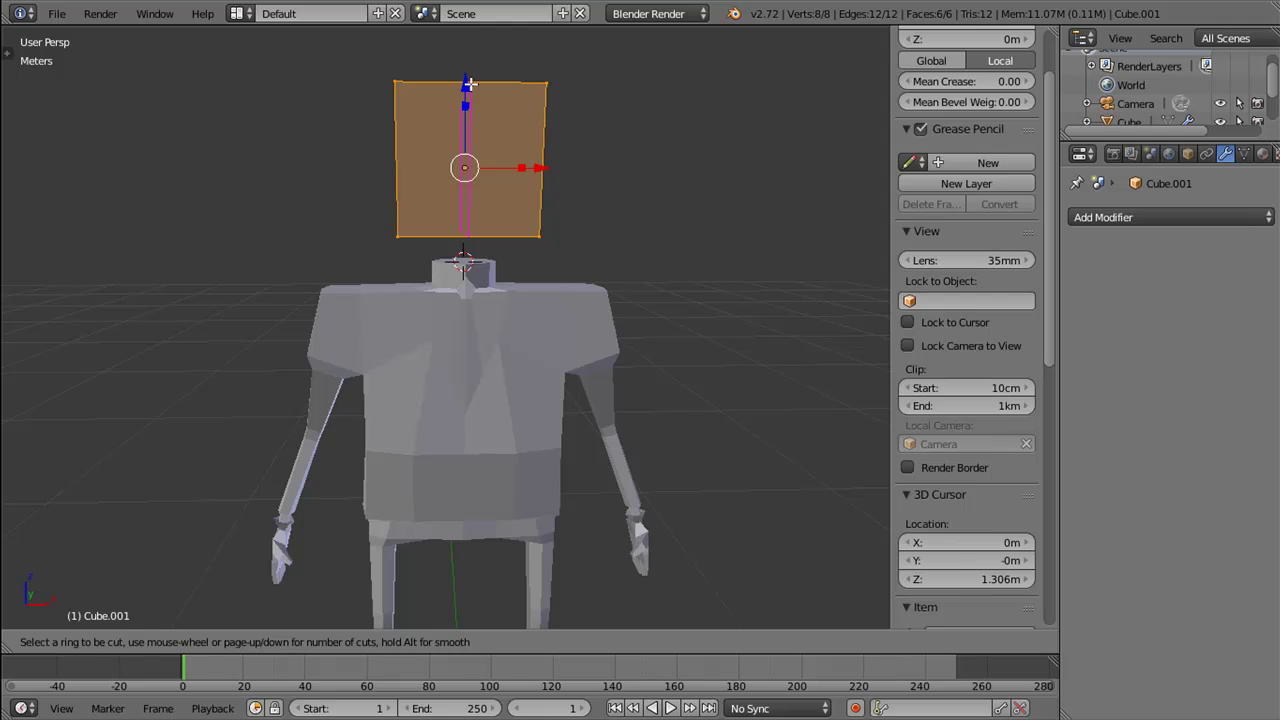
{"action": "left_click", "coordinate": [469, 83]}
{"action": "right_click", "coordinate": [515, 143]}
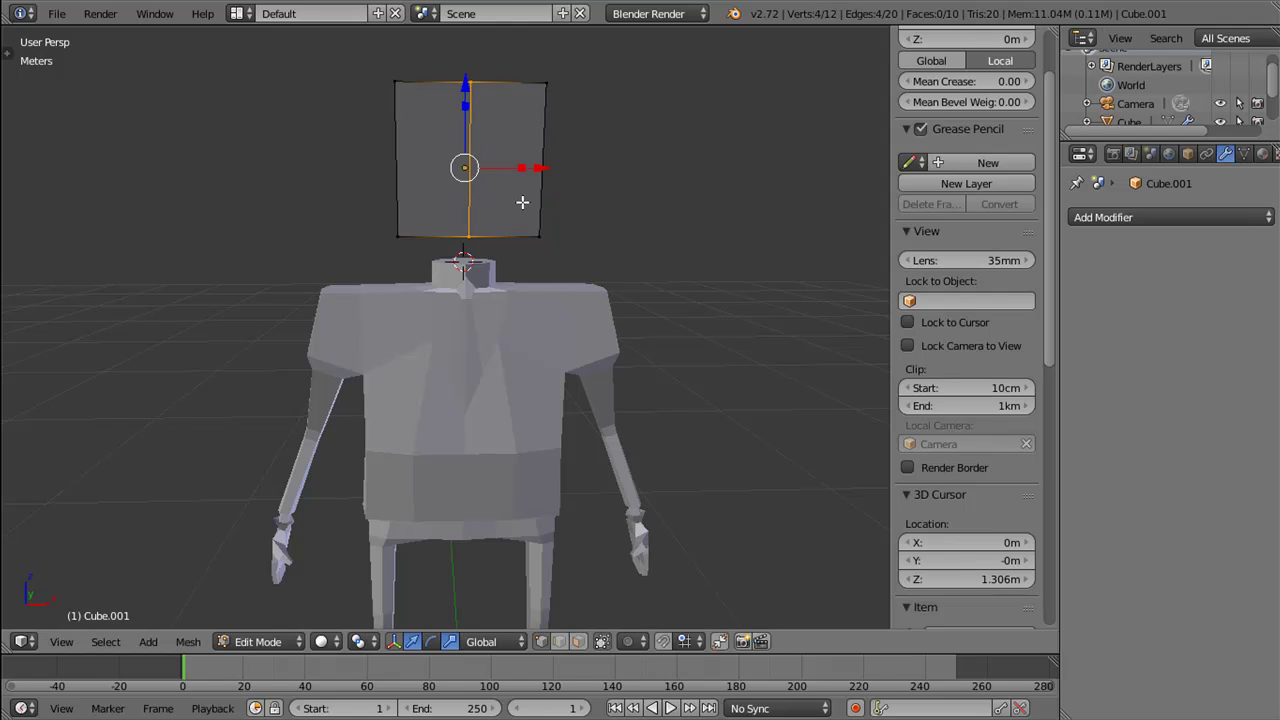
Step: Select the corners of the cube's left half and delete its faces
{"action": "left_click_drag", "start_coordinate": [441, 200], "coordinate": [543, 214]}
{"action": "key", "text": "g"}
{"action": "key", "text": "g"}
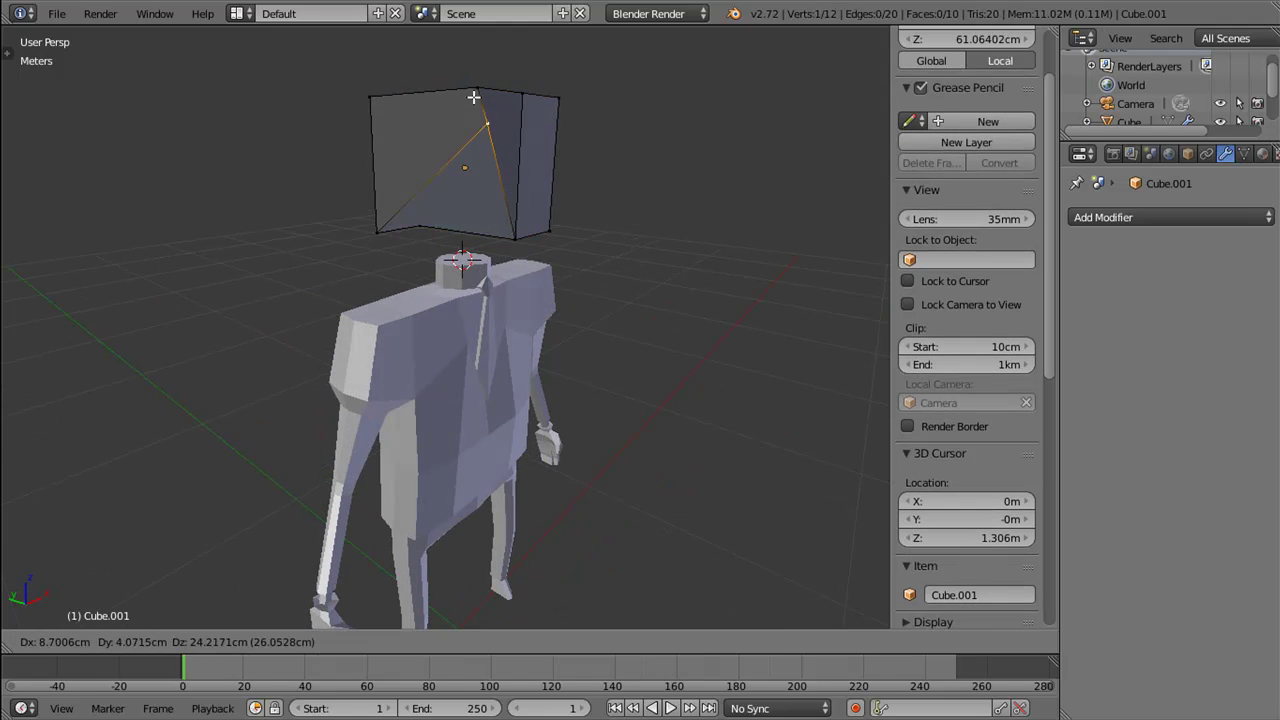
{"action": "right_click", "coordinate": [466, 157]}
{"action": "right_click", "coordinate": [477, 245]}
{"action": "right_click", "coordinate": [363, 103]}
{"action": "right_click", "coordinate": [372, 216]}
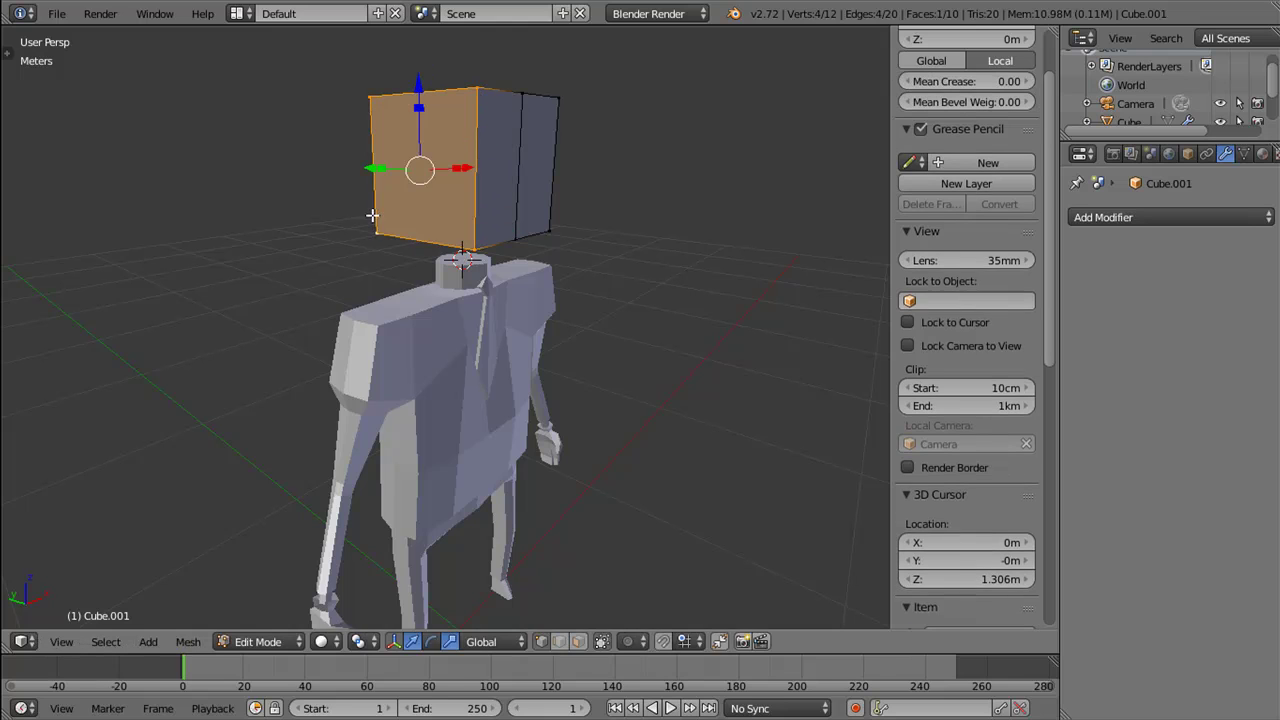
{"action": "key", "text": "x"}
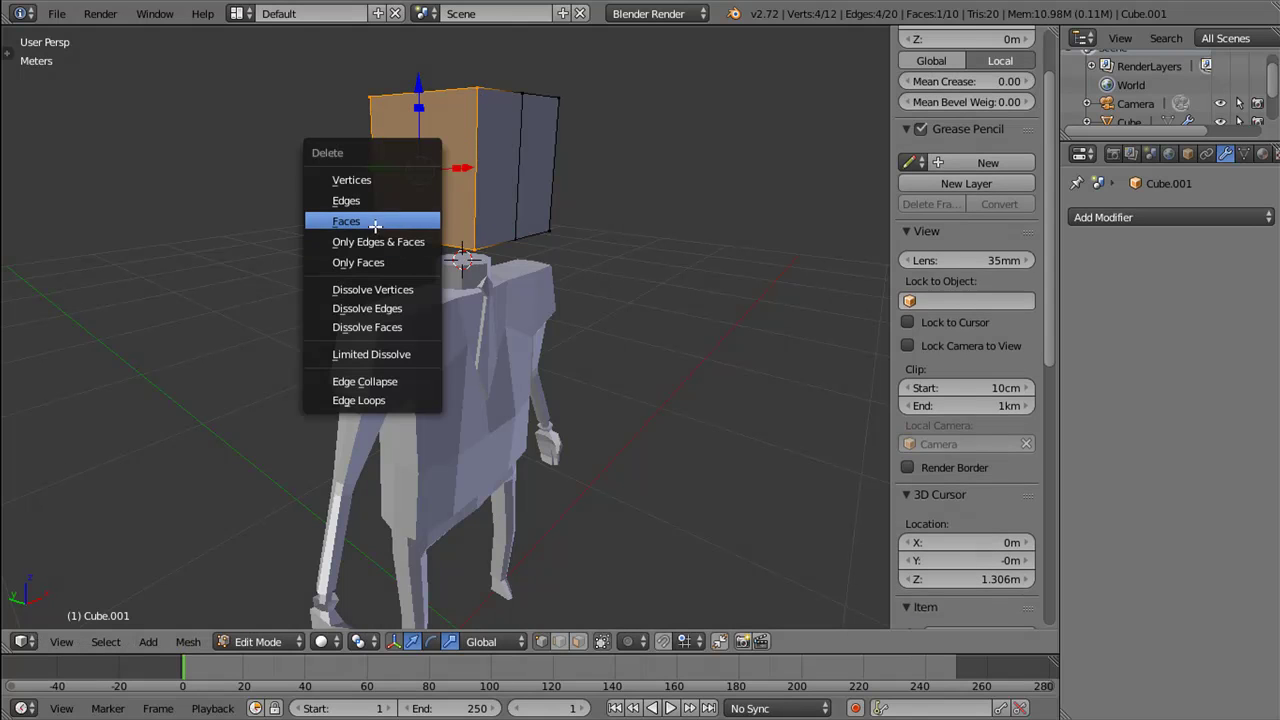
{"action": "left_click", "coordinate": [351, 180]}
Step: Add a Mirror modifier to restore the missing half across the centre
{"action": "left_click_drag", "start_coordinate": [400, 220], "coordinate": [1080, 210]}
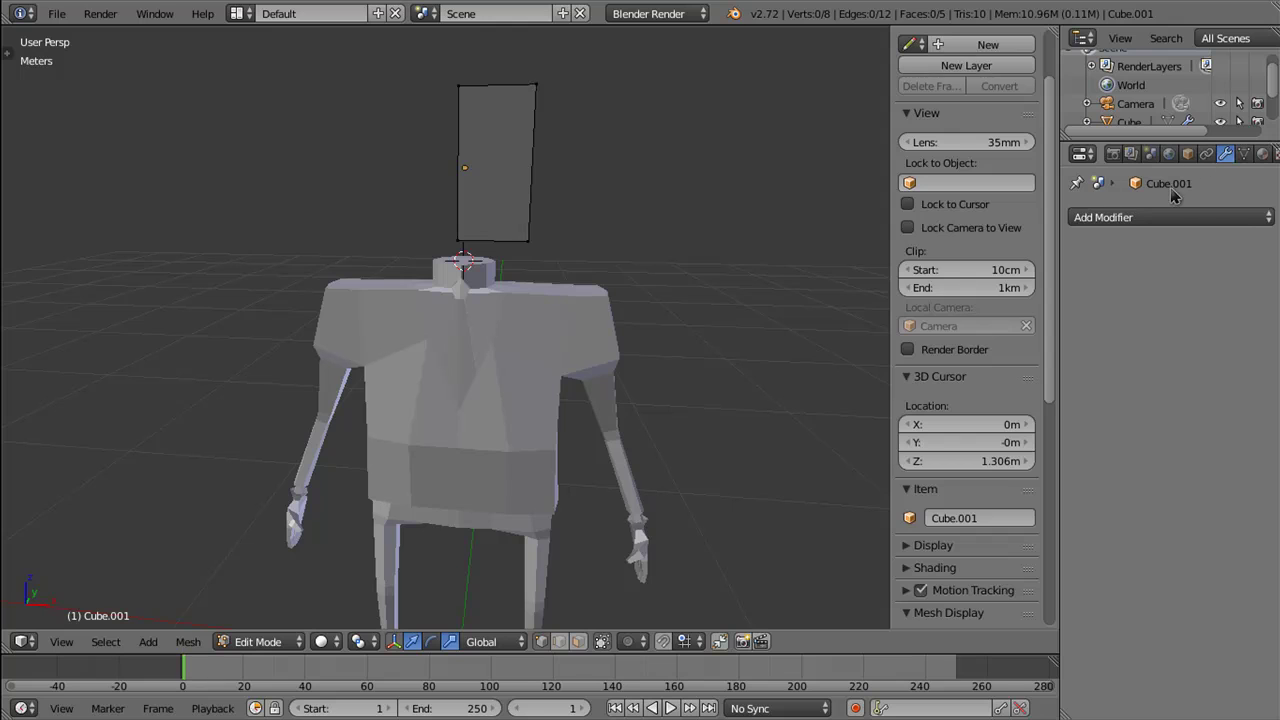
{"action": "left_click", "coordinate": [1134, 218]}
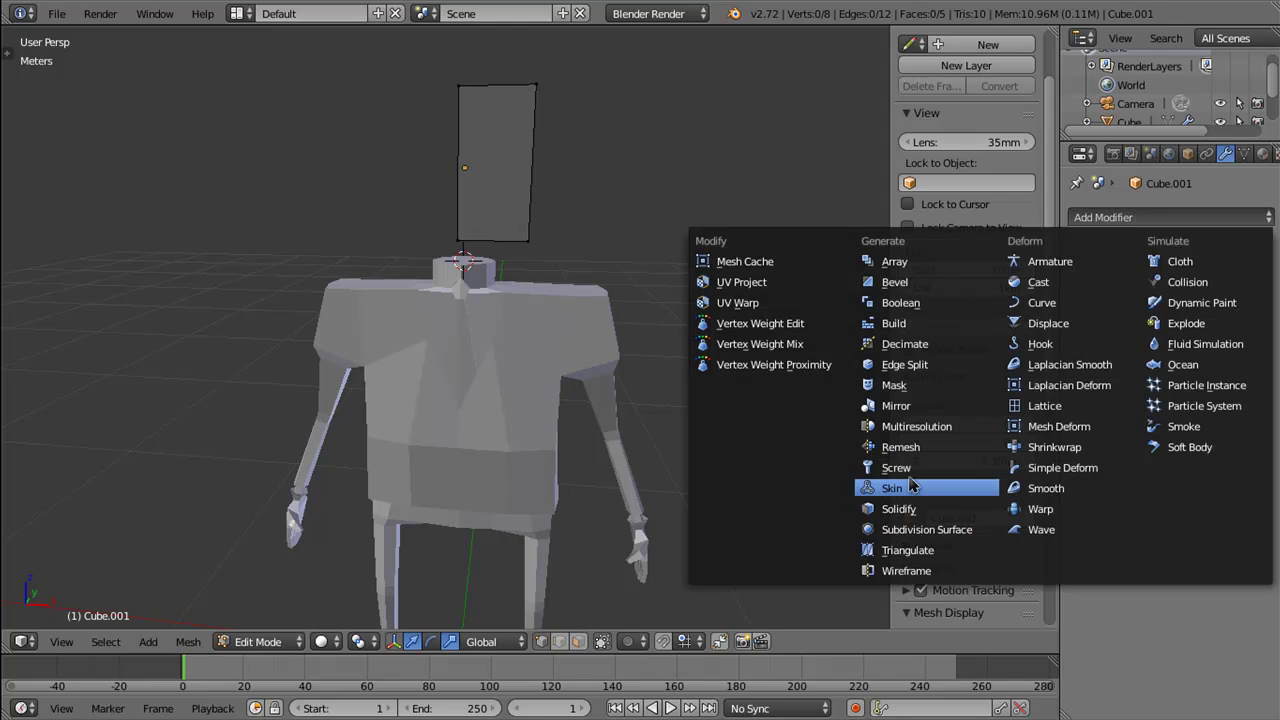
{"action": "left_click", "coordinate": [895, 405]}
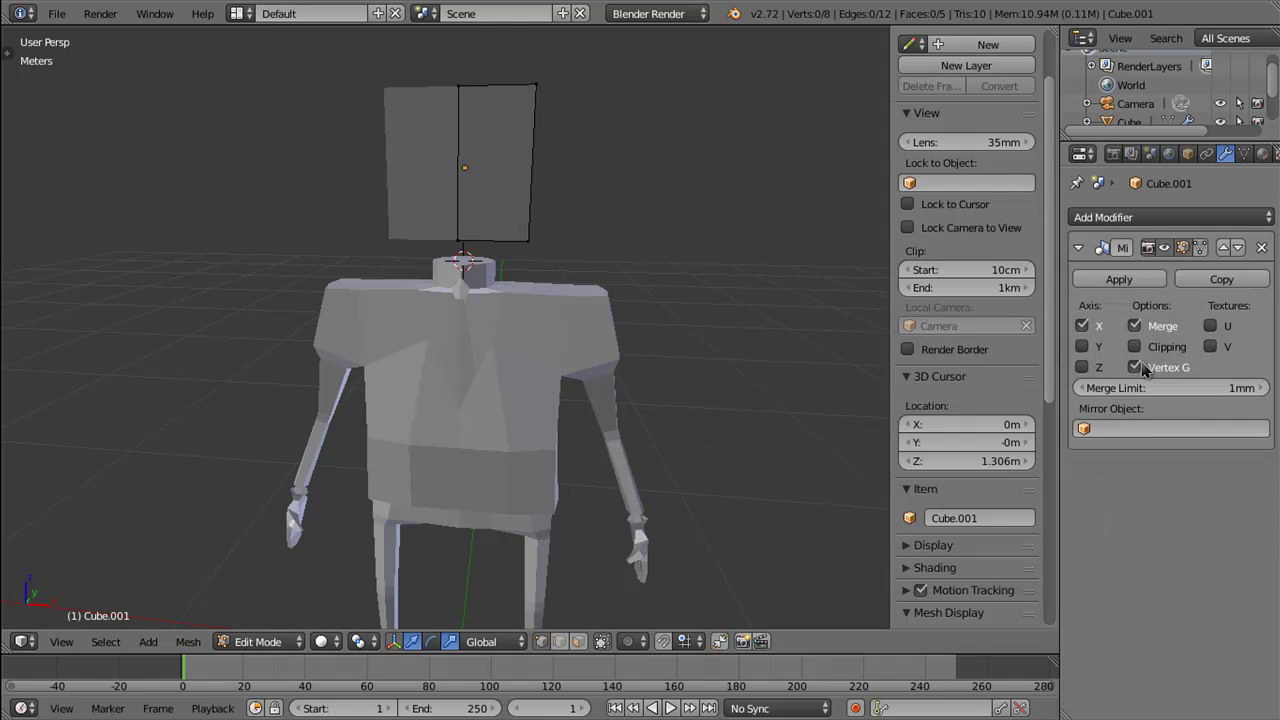
Step: Add two horizontal edge loops and one vertical edge loop across the head
{"action": "left_click_drag", "start_coordinate": [600, 340], "coordinate": [526, 182]}
{"action": "key", "text": "ctrl+r"}
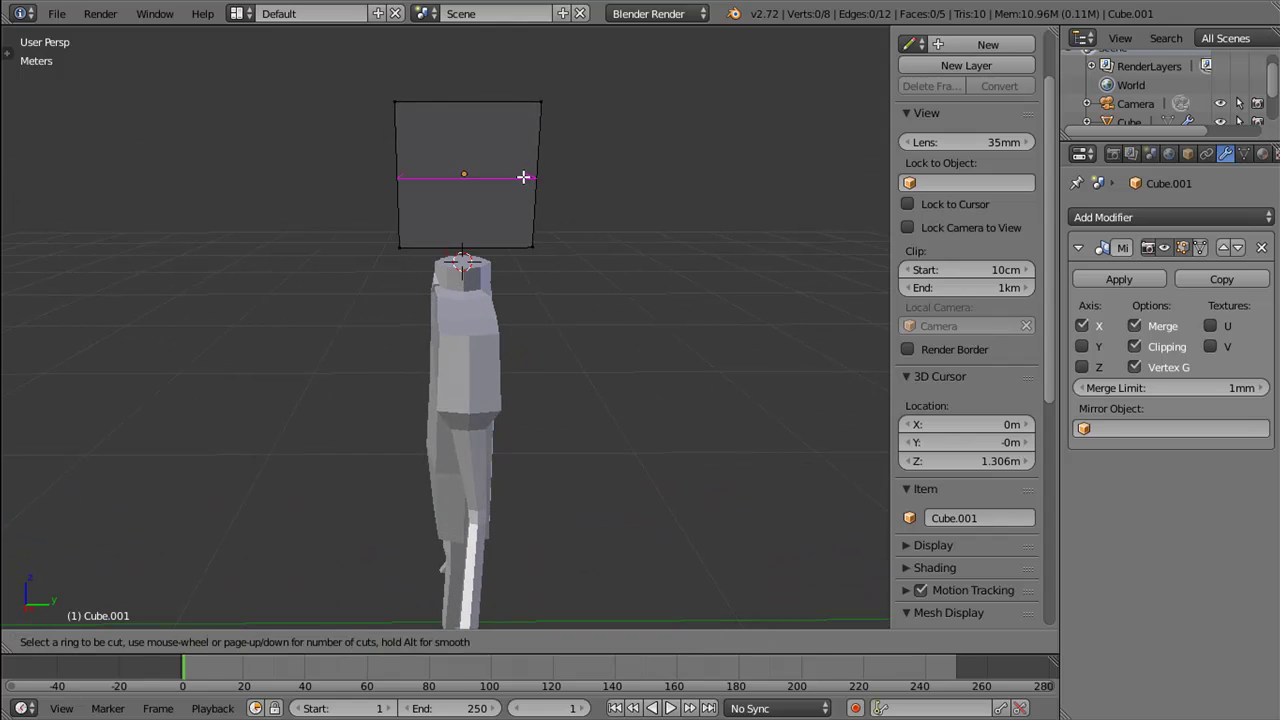
{"action": "left_click", "coordinate": [521, 178]}
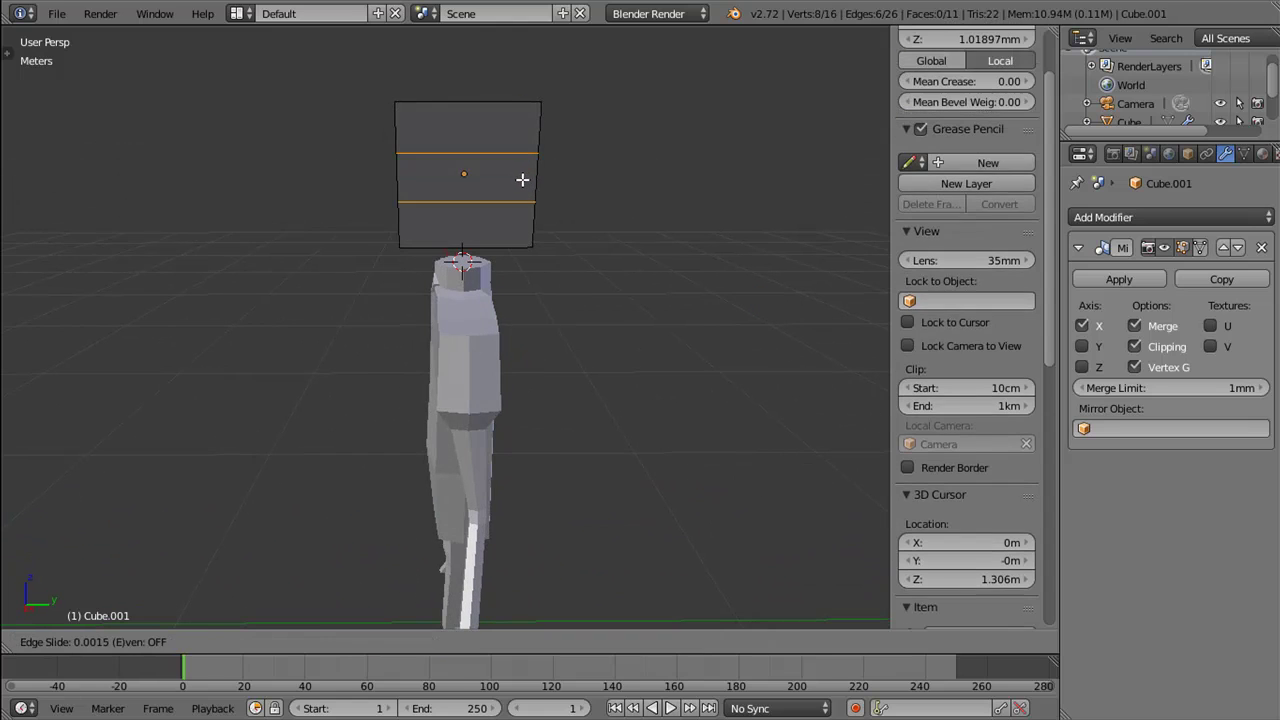
{"action": "right_click", "coordinate": [523, 180]}
{"action": "key", "text": "ctrl+r"}
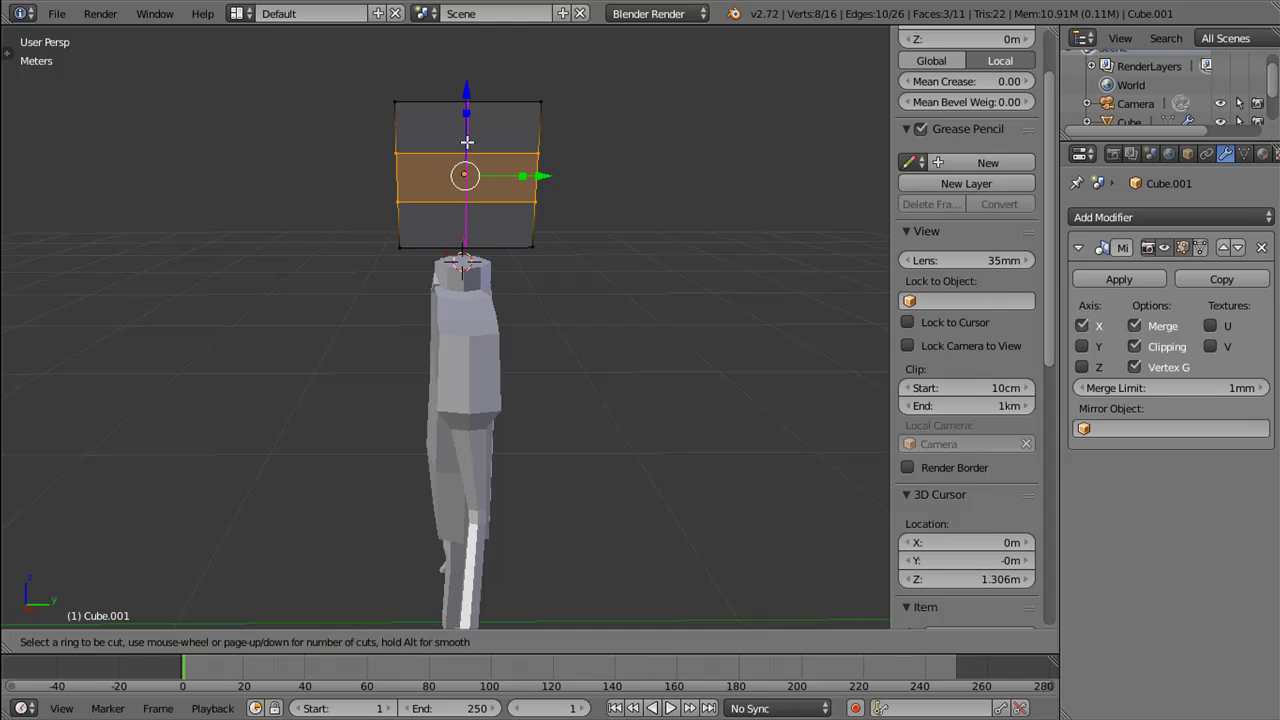
{"action": "left_click", "coordinate": [470, 143]}
{"action": "left_click", "coordinate": [470, 145]}
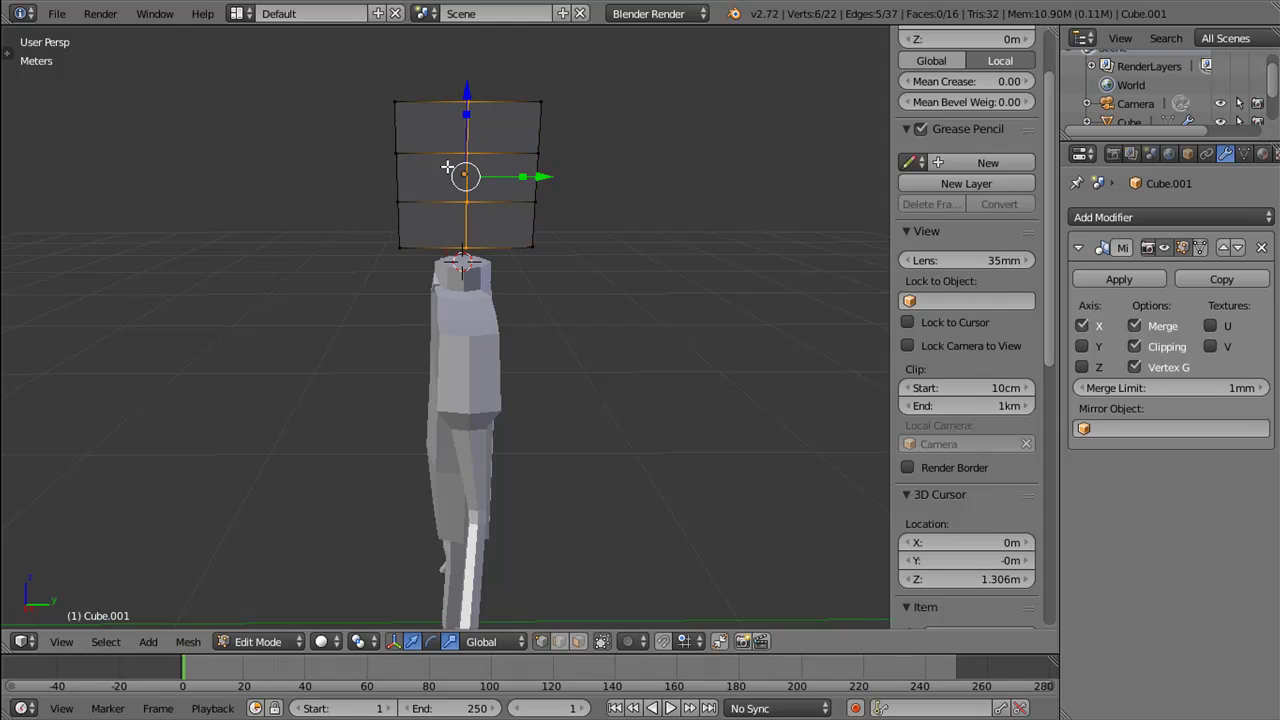
Step: In face select mode, grab the column of side faces and move them
{"action": "left_click_drag", "start_coordinate": [457, 177], "coordinate": [429, 206]}
{"action": "key", "text": "ctrl+Tab"}
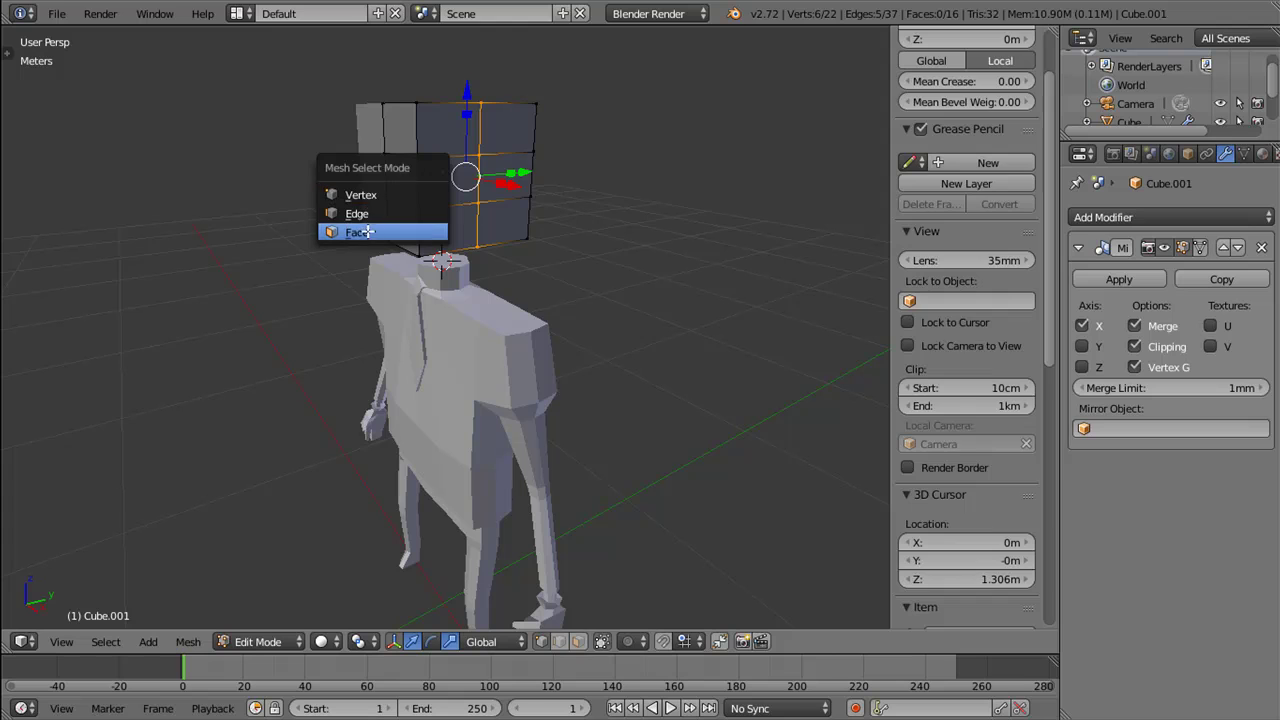
{"action": "left_click", "coordinate": [357, 232]}
{"action": "right_click", "coordinate": [400, 180]}
{"action": "left_click_drag", "start_coordinate": [452, 198], "coordinate": [476, 182]}
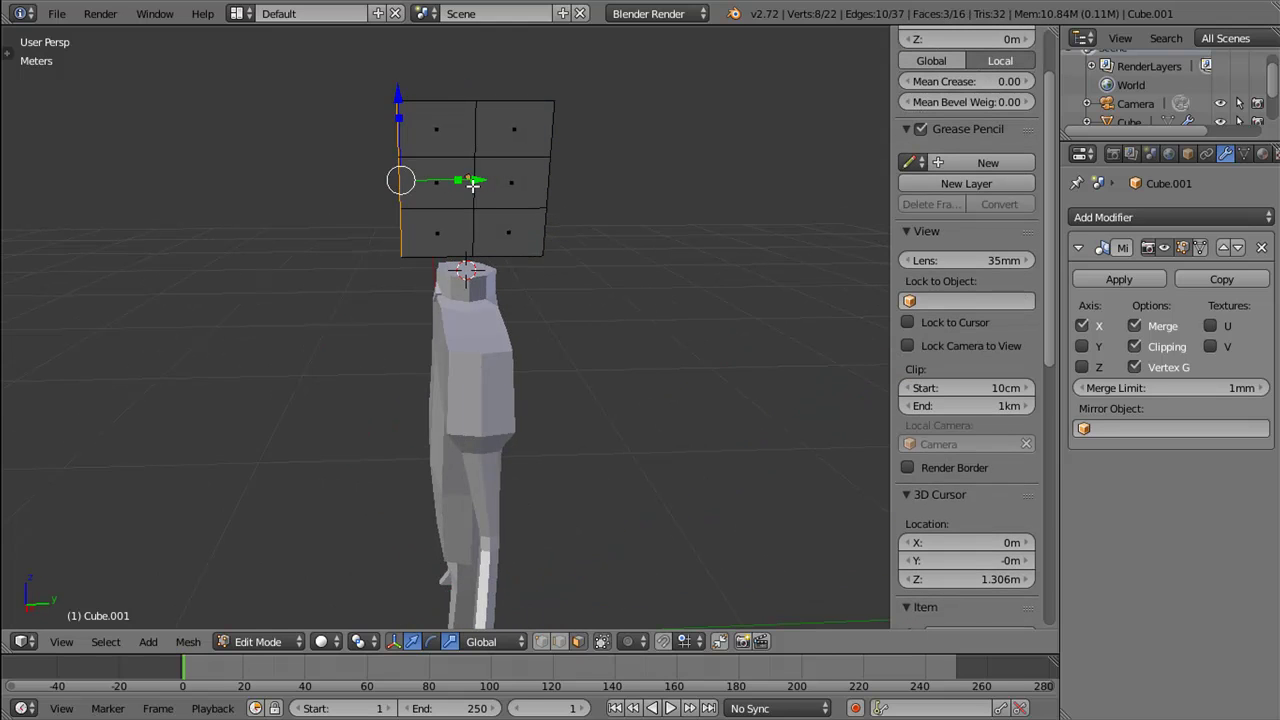
{"action": "key", "text": "g"}
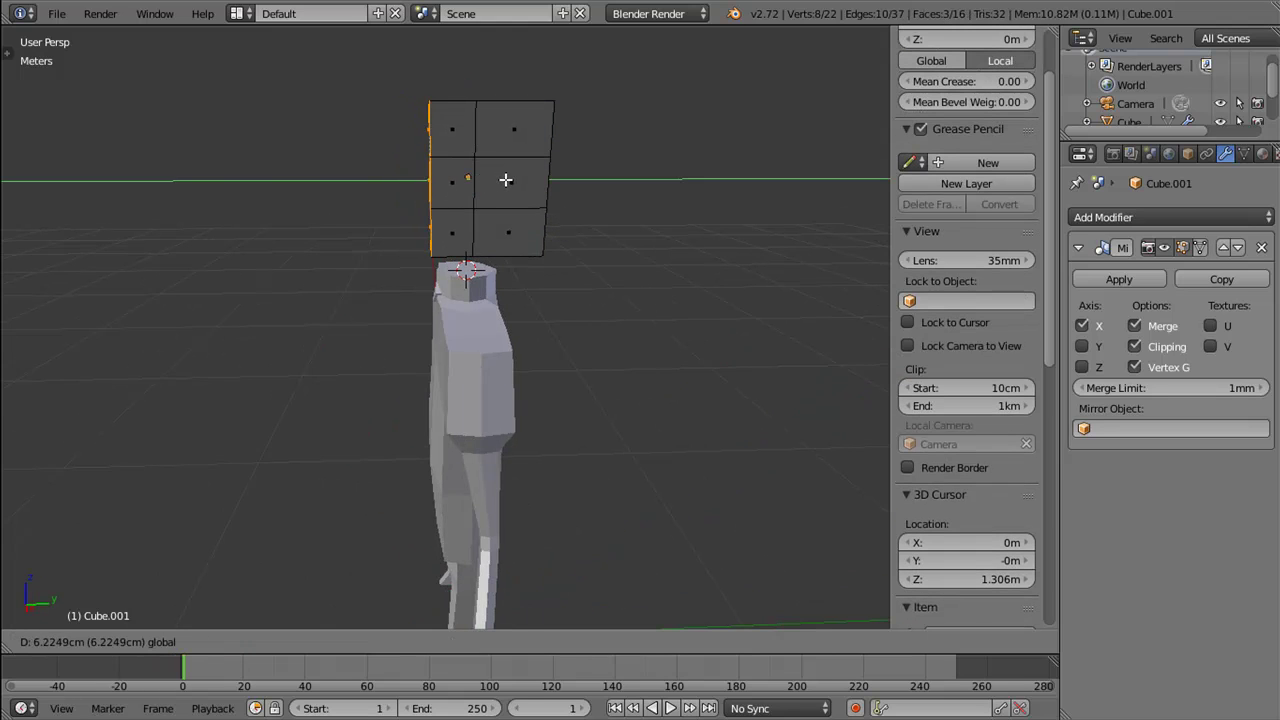
{"action": "left_click", "coordinate": [505, 179]}
Step: In vertex select mode, raise the bottom edge of the head's side
{"action": "left_click_drag", "start_coordinate": [505, 179], "coordinate": [580, 257]}
{"action": "key", "text": "ctrl+Tab"}
{"action": "left_click", "coordinate": [508, 180]}
{"action": "right_click", "coordinate": [503, 225]}
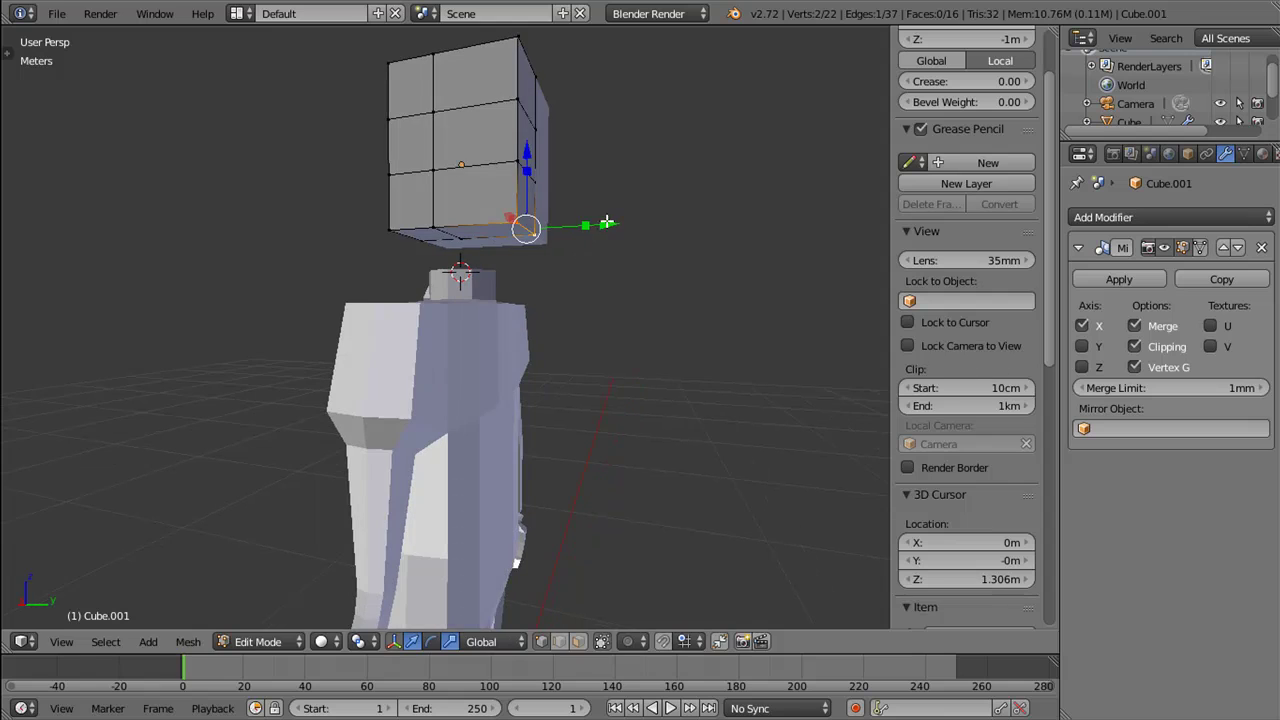
{"action": "left_click_drag", "start_coordinate": [497, 158], "coordinate": [583, 196]}
Step: Select the vertical seam edge loop and shift it sideways along X
{"action": "left_click_drag", "start_coordinate": [583, 196], "coordinate": [461, 211]}
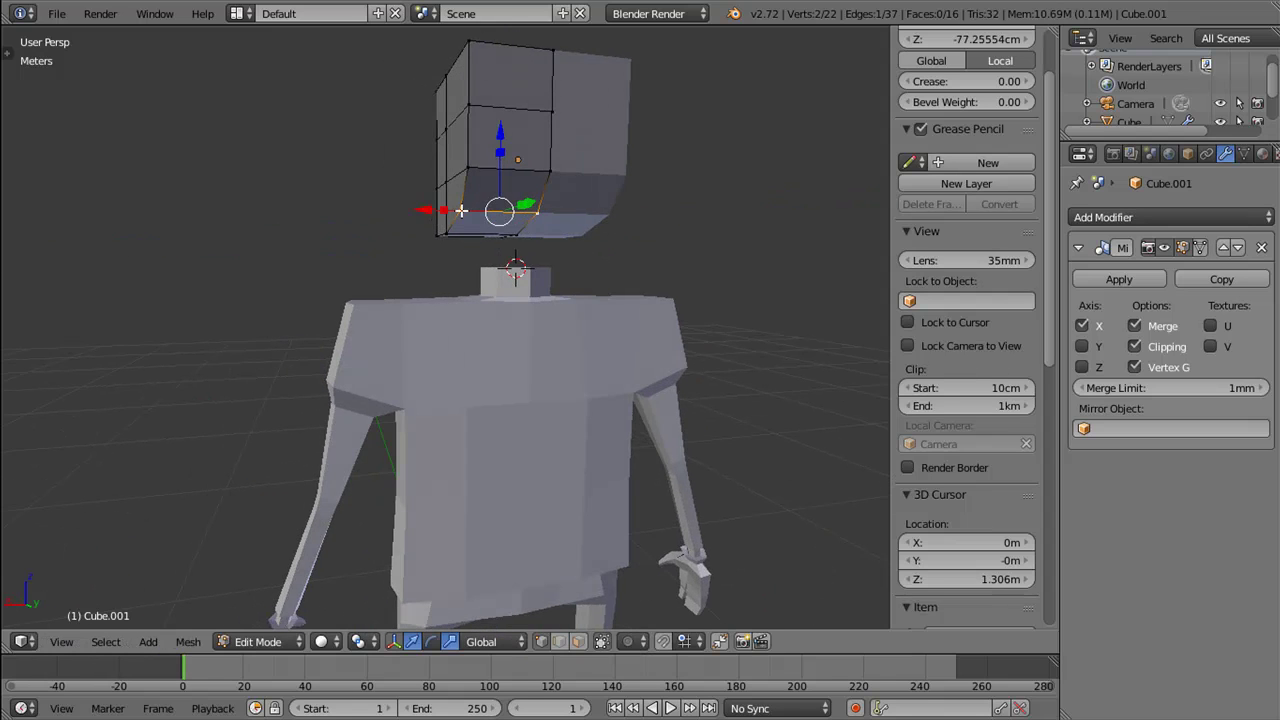
{"action": "right_click", "coordinate": [461, 211]}
{"action": "right_click", "coordinate": [482, 164]}
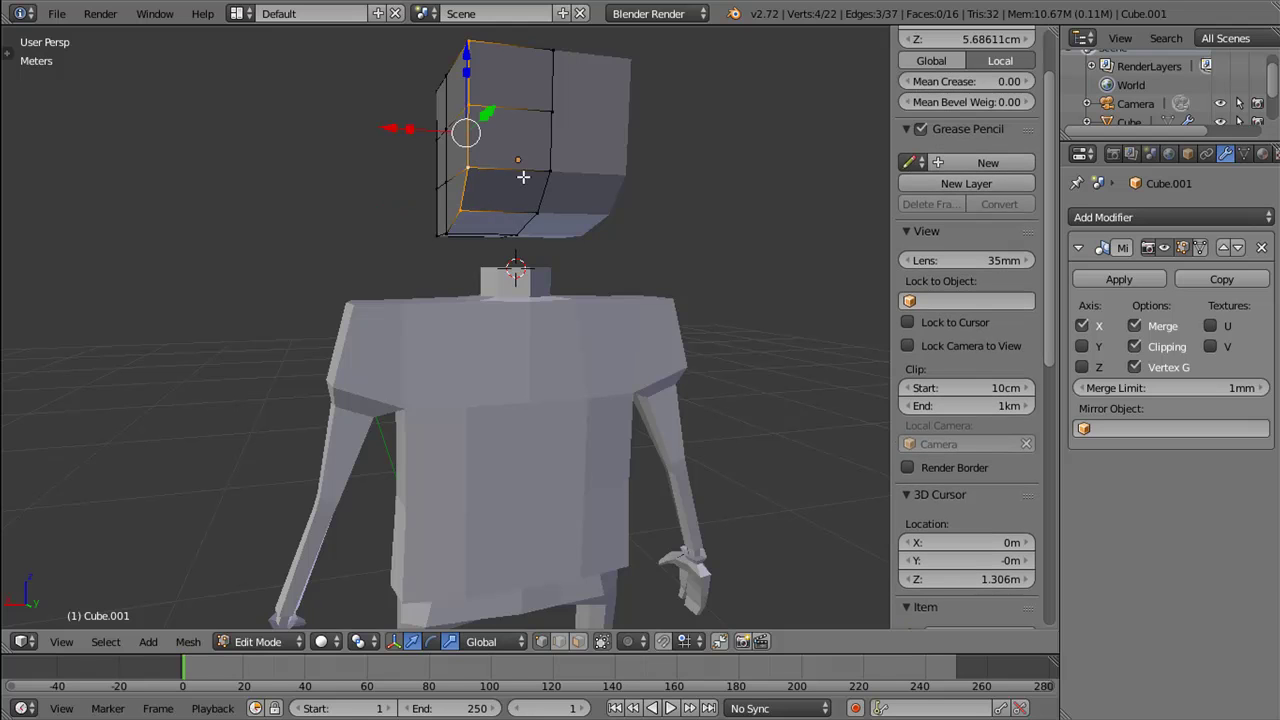
{"action": "left_click_drag", "start_coordinate": [523, 177], "coordinate": [468, 133]}
{"action": "left_click_drag", "start_coordinate": [383, 133], "coordinate": [396, 136]}
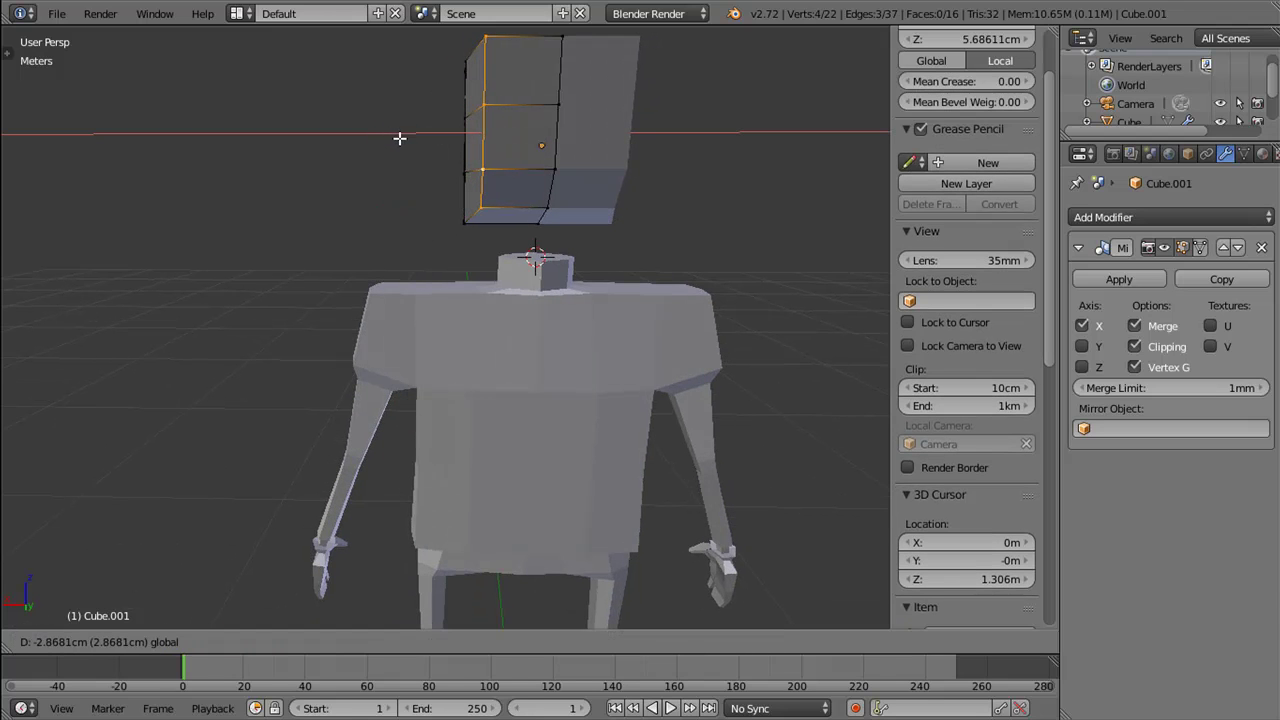
{"action": "left_click", "coordinate": [400, 138]}
Step: Push the seam edge loop along the Y axis, then start another loop cut
{"action": "left_click_drag", "start_coordinate": [400, 138], "coordinate": [575, 185]}
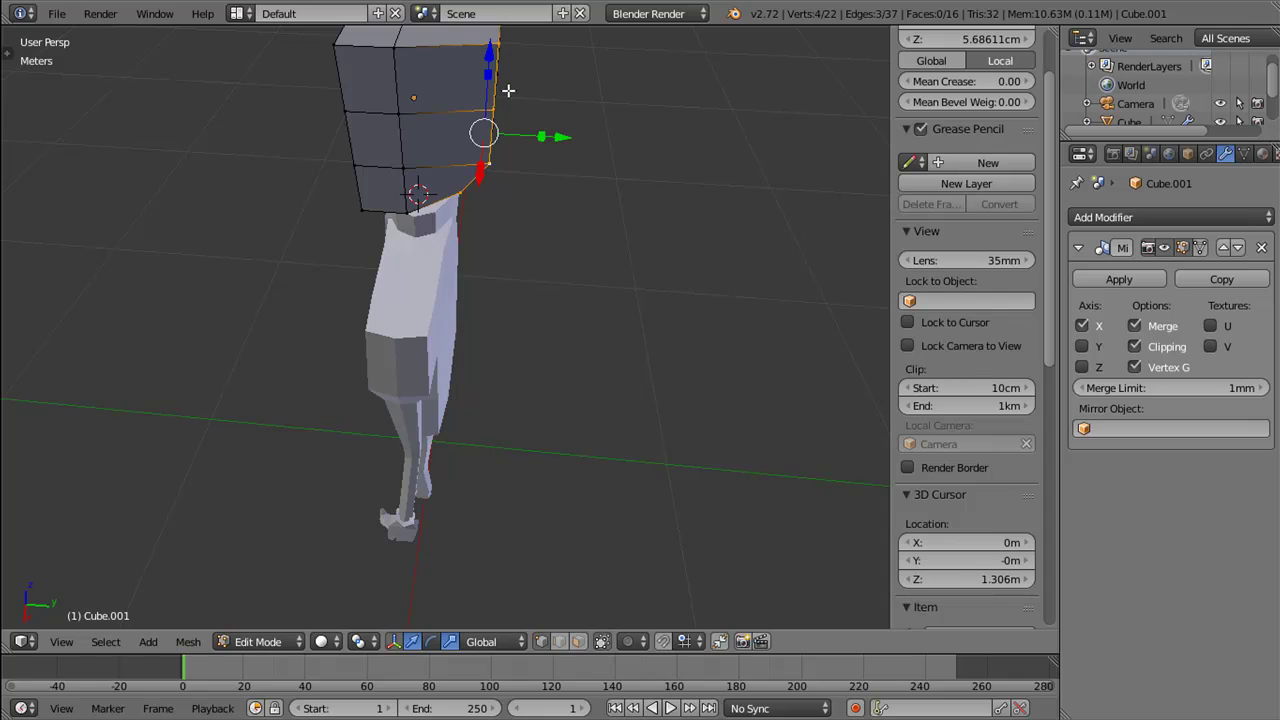
{"action": "left_click_drag", "start_coordinate": [508, 91], "coordinate": [486, 267]}
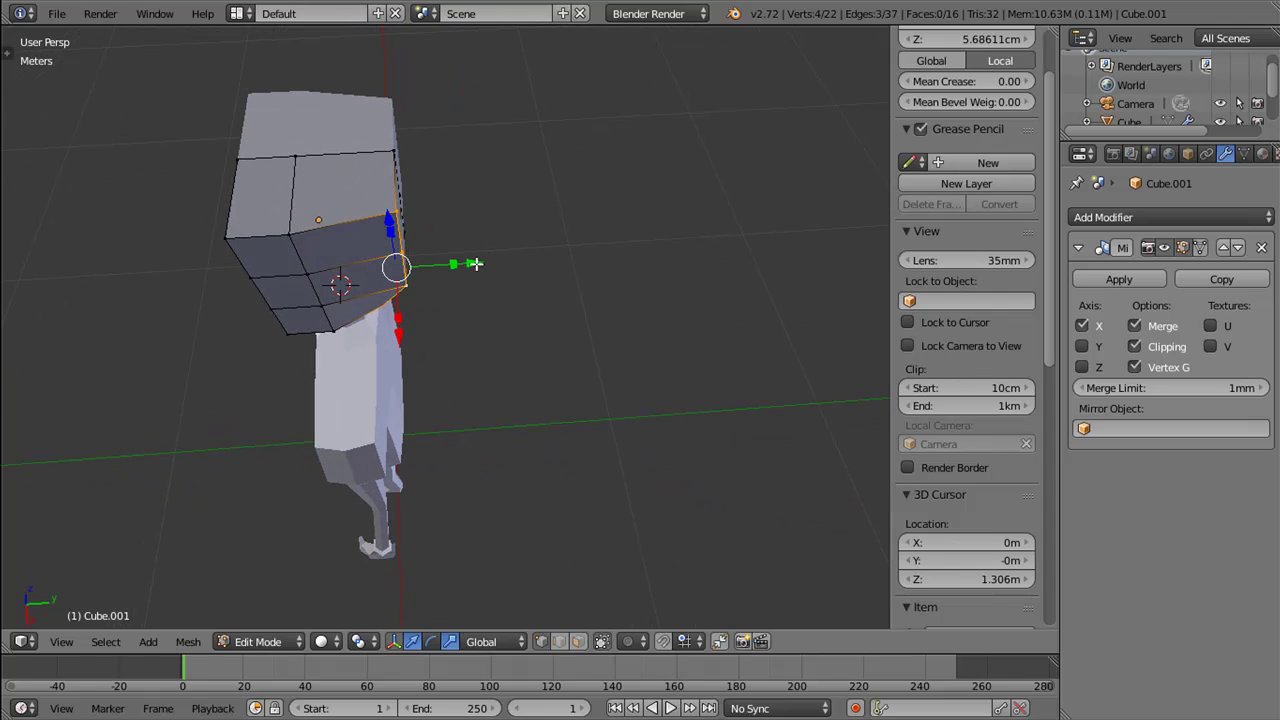
{"action": "left_click_drag", "start_coordinate": [473, 262], "coordinate": [473, 262]}
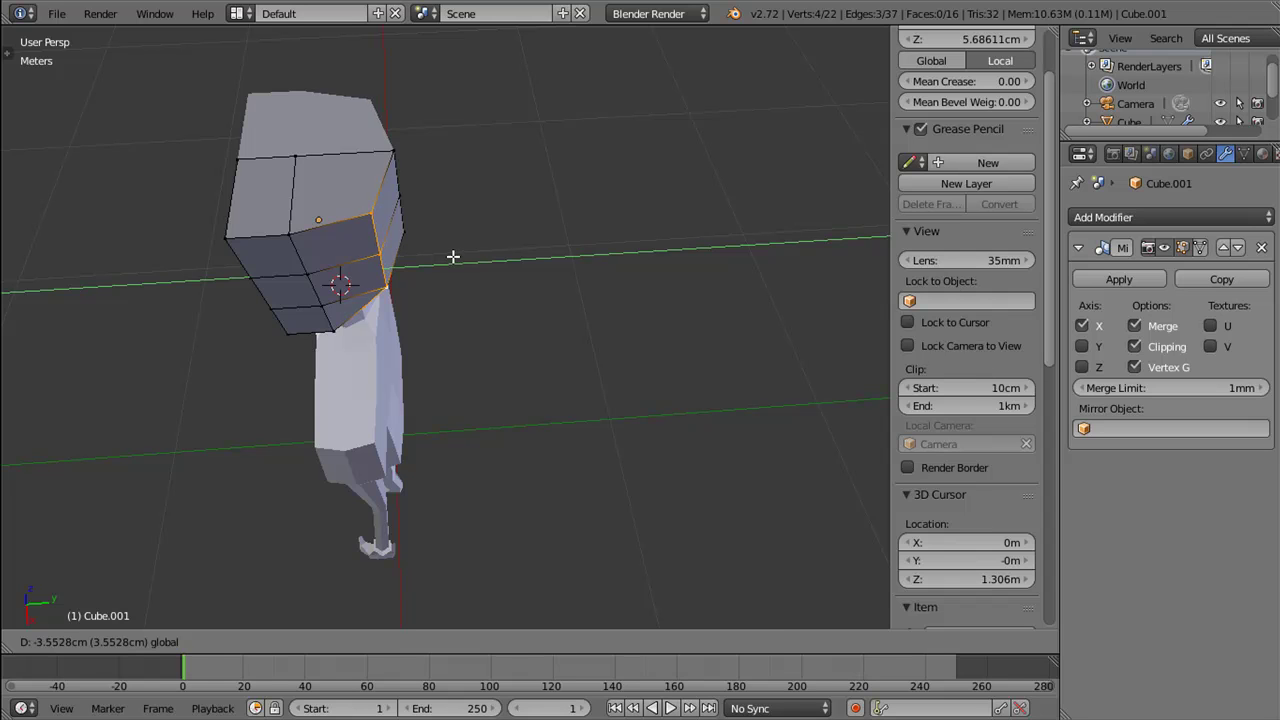
{"action": "left_click", "coordinate": [453, 257]}
{"action": "left_click_drag", "start_coordinate": [451, 286], "coordinate": [394, 233]}
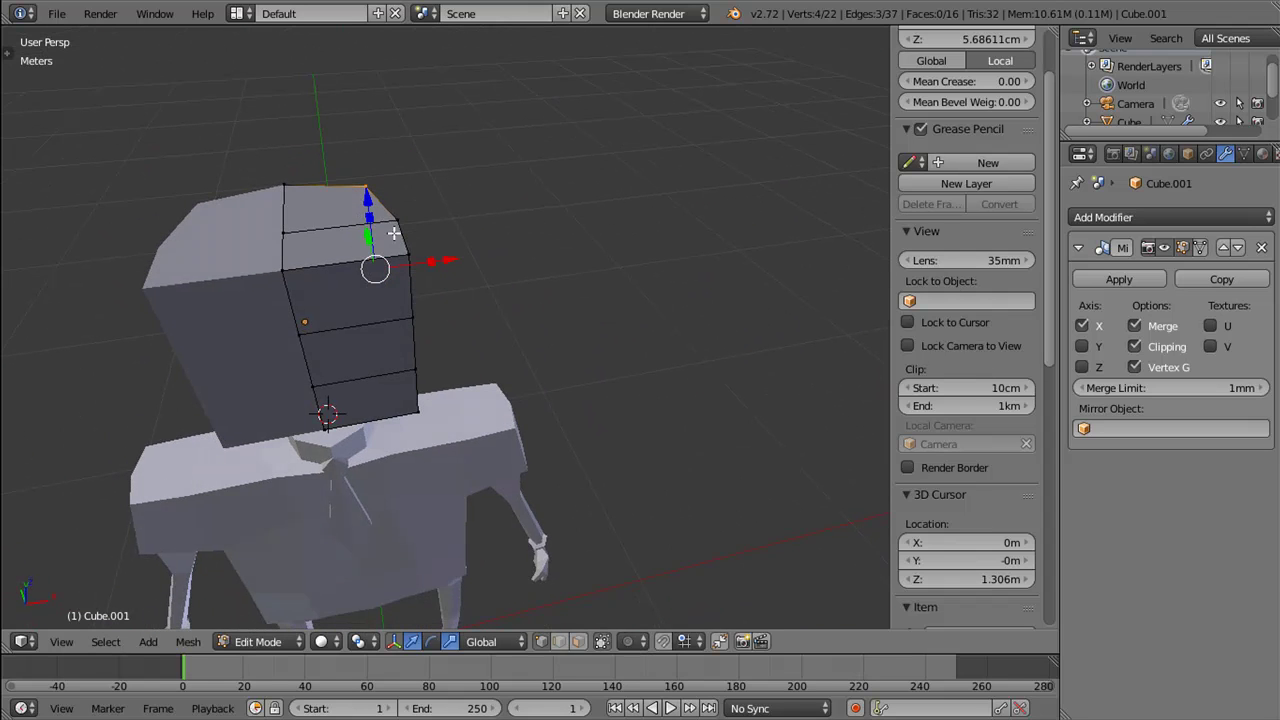
{"action": "key", "text": "ctrl+r"}
Step: Place the new centred edge loop and select the head's top vertices
{"action": "left_click", "coordinate": [335, 257]}
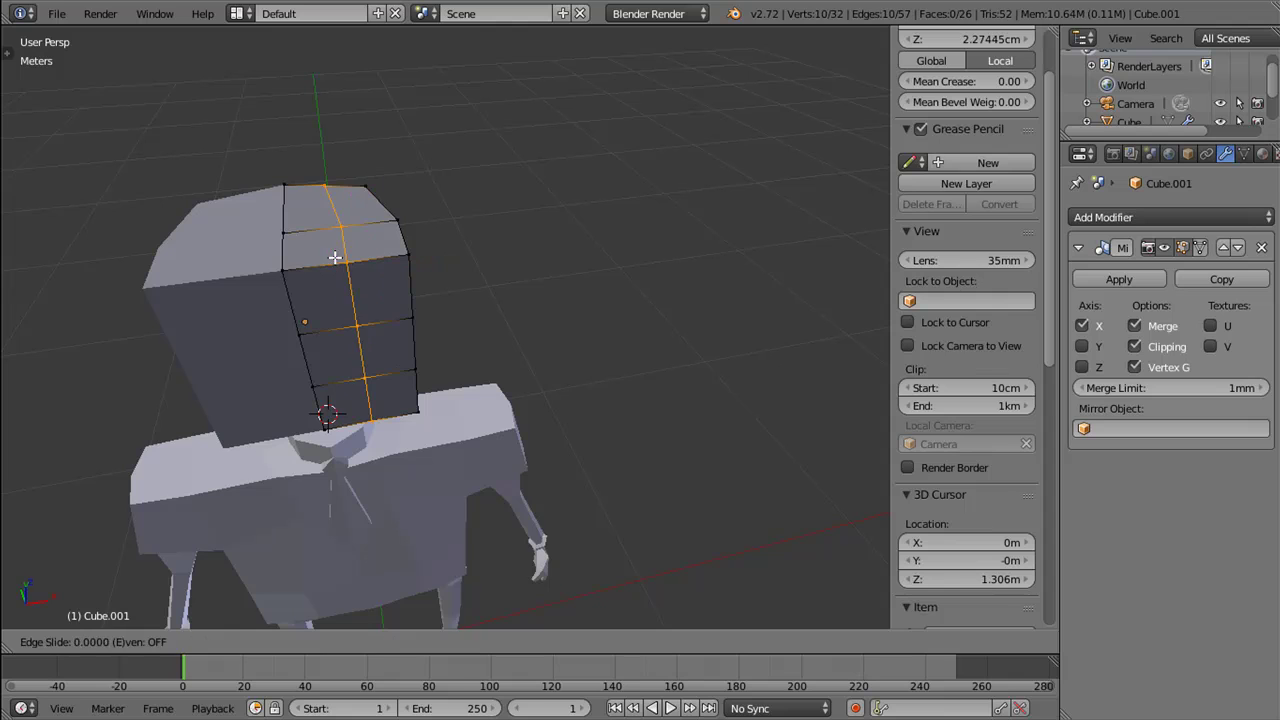
{"action": "left_click", "coordinate": [335, 257]}
{"action": "left_click_drag", "start_coordinate": [370, 238], "coordinate": [273, 247]}
{"action": "right_click", "coordinate": [373, 240]}
{"action": "key", "text": "g"}
{"action": "key", "text": "y"}
{"action": "right_click", "coordinate": [362, 274]}
Step: Nudge the selected top vertices along X and then along Y
{"action": "left_click_drag", "start_coordinate": [333, 300], "coordinate": [290, 172]}
{"action": "key", "text": "g"}
{"action": "key", "text": "x"}
{"action": "left_click", "coordinate": [354, 294]}
{"action": "key", "text": "g"}
{"action": "key", "text": "y"}
{"action": "left_click", "coordinate": [347, 252]}
Step: Select the top-corner vertex and lower it along Z
{"action": "right_click", "coordinate": [338, 136]}
{"action": "left_click_drag", "start_coordinate": [338, 136], "coordinate": [337, 72]}
{"action": "right_click", "coordinate": [283, 170]}
{"action": "key", "text": "g"}
{"action": "key", "text": "z"}
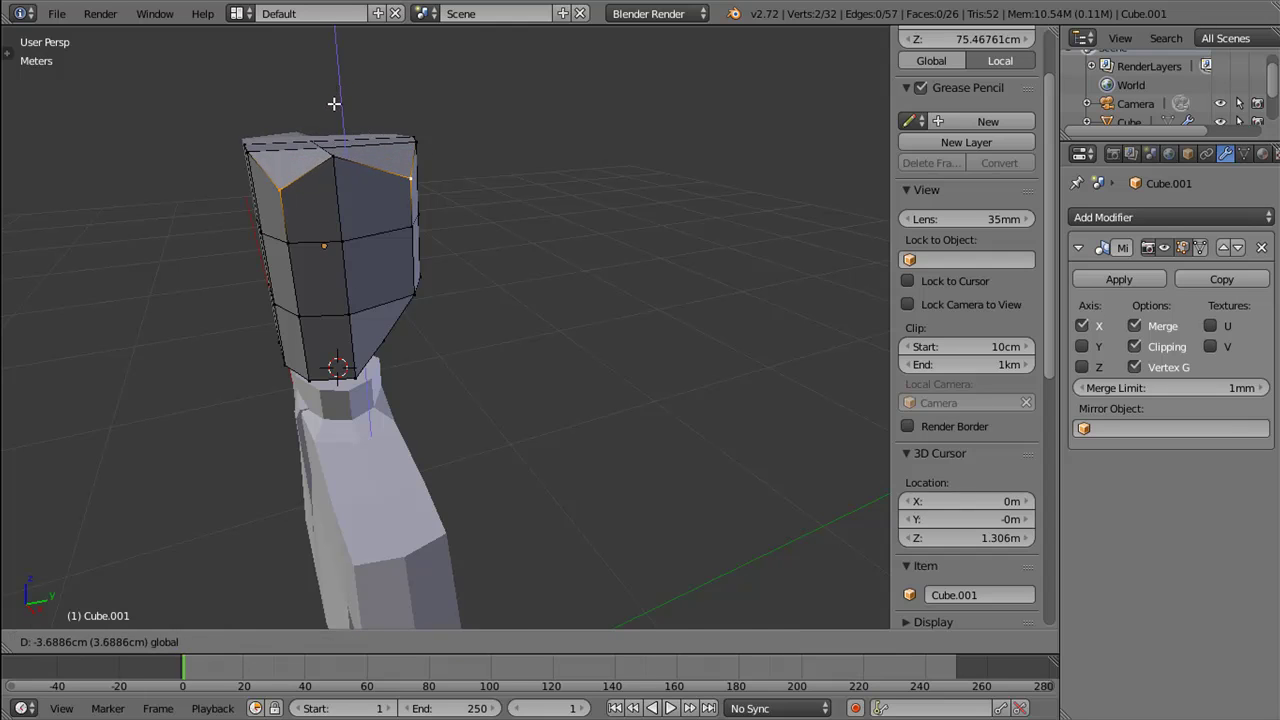
{"action": "key", "text": "Escape"}
{"action": "left_click_drag", "start_coordinate": [325, 75], "coordinate": [330, 100]}
{"action": "scroll", "scroll_direction": "up", "scroll_amount": 3}
{"action": "left_click_drag", "start_coordinate": [330, 100], "coordinate": [494, 143]}
Step: Drop the top vertex just below 1 m, then pull three vertices inward along X
{"action": "left_click_drag", "start_coordinate": [286, 157], "coordinate": [251, 201]}
{"action": "left_click_drag", "start_coordinate": [282, 152], "coordinate": [257, 149]}
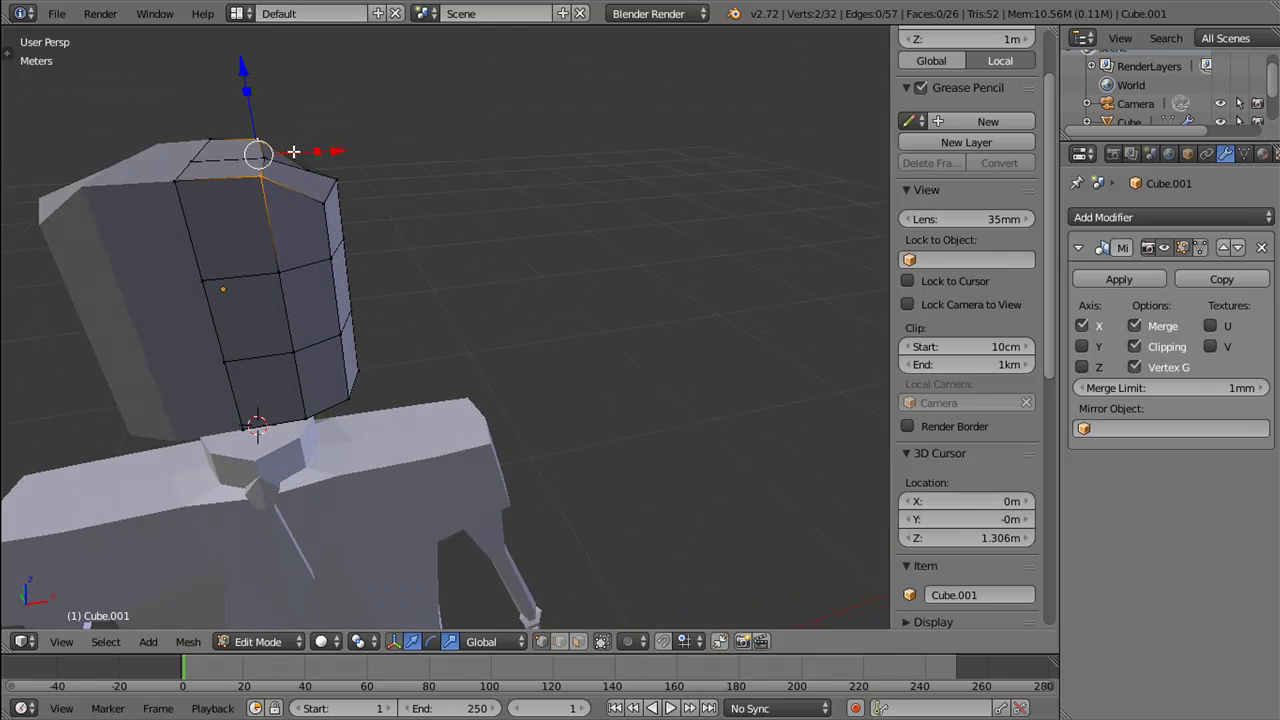
{"action": "left_click_drag", "start_coordinate": [245, 72], "coordinate": [250, 80]}
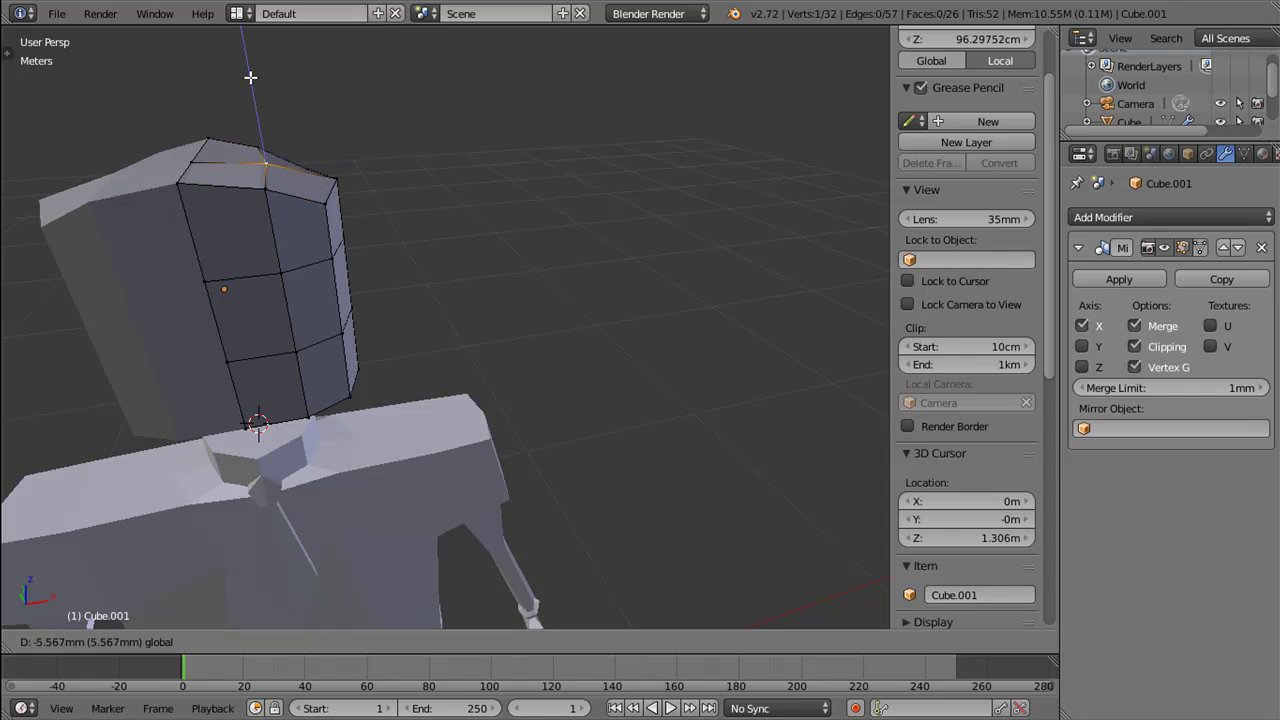
{"action": "left_click_drag", "start_coordinate": [251, 86], "coordinate": [226, 211]}
{"action": "left_click", "coordinate": [338, 183]}
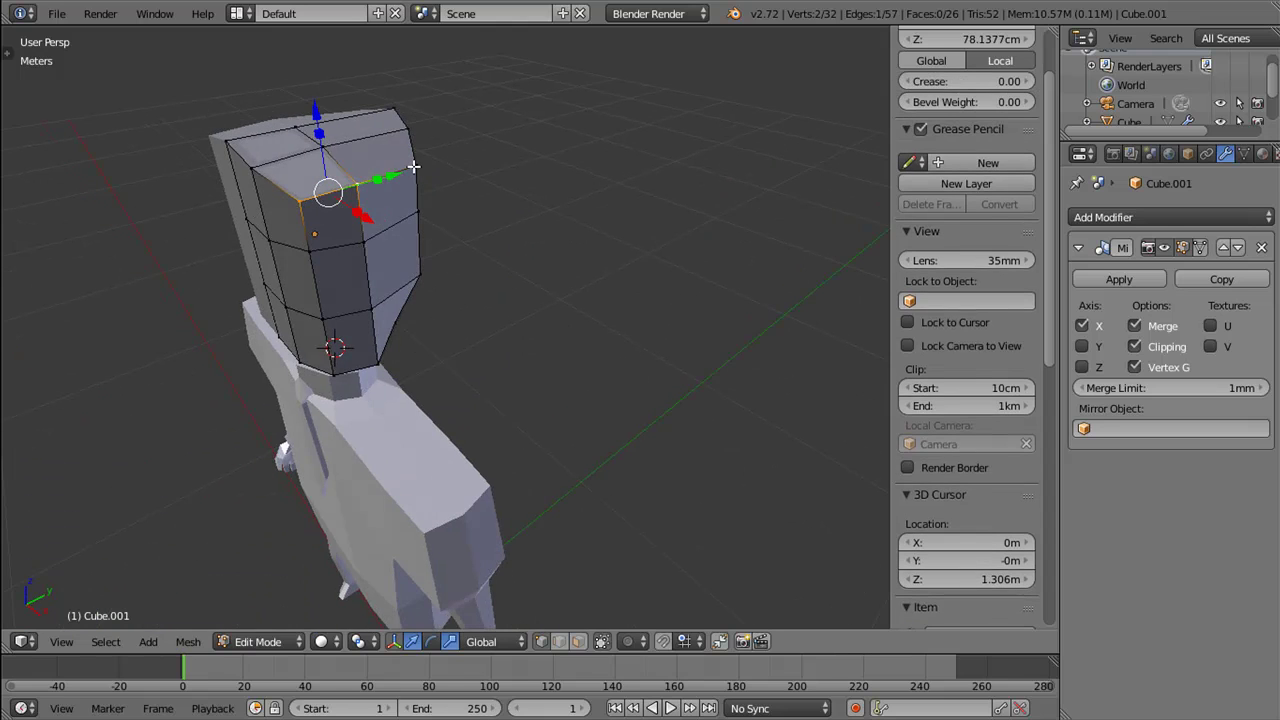
{"action": "left_click_drag", "start_coordinate": [414, 167], "coordinate": [474, 191]}
{"action": "left_click", "coordinate": [363, 182]}
{"action": "left_click_drag", "start_coordinate": [428, 180], "coordinate": [427, 178]}
{"action": "left_click", "coordinate": [423, 177]}
Step: Move a single top vertex inward along X
{"action": "left_click_drag", "start_coordinate": [423, 177], "coordinate": [416, 189]}
{"action": "right_click", "coordinate": [302, 170]}
{"action": "left_click_drag", "start_coordinate": [302, 170], "coordinate": [457, 133]}
{"action": "left_click_drag", "start_coordinate": [410, 170], "coordinate": [541, 114]}
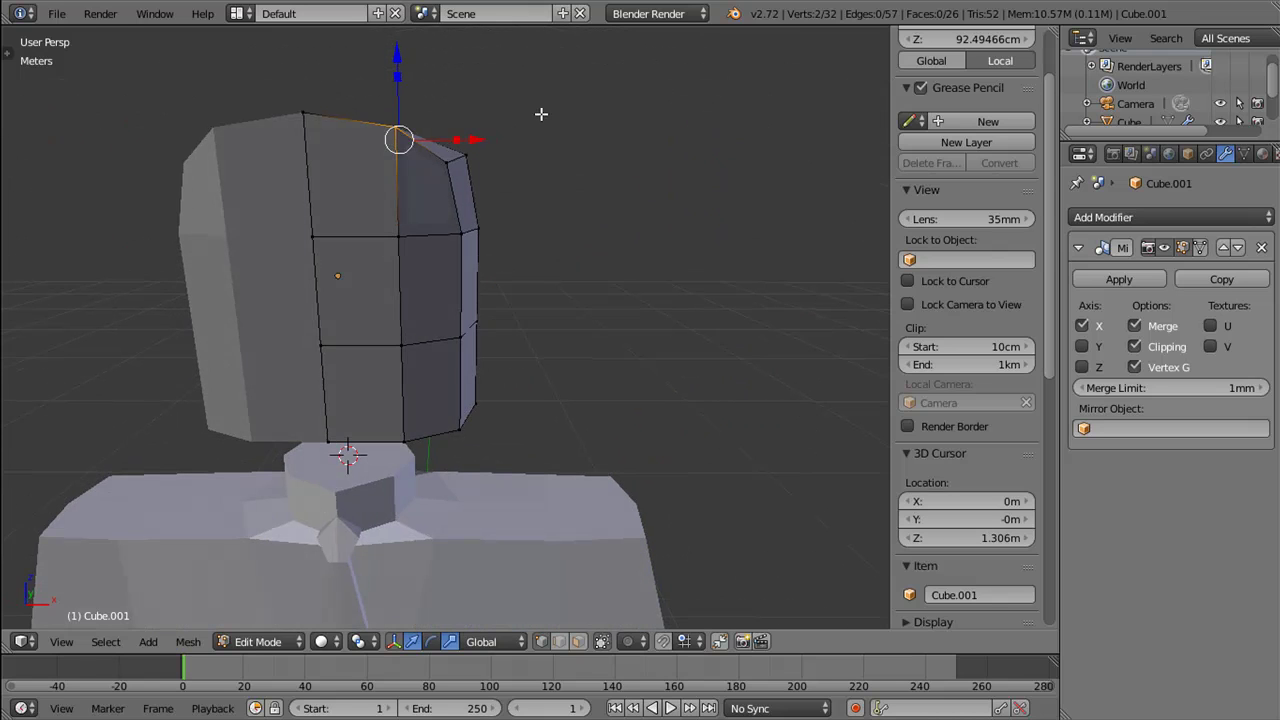
{"action": "left_click_drag", "start_coordinate": [483, 134], "coordinate": [464, 131]}
{"action": "left_click", "coordinate": [459, 130]}
{"action": "left_click_drag", "start_coordinate": [459, 130], "coordinate": [453, 182]}
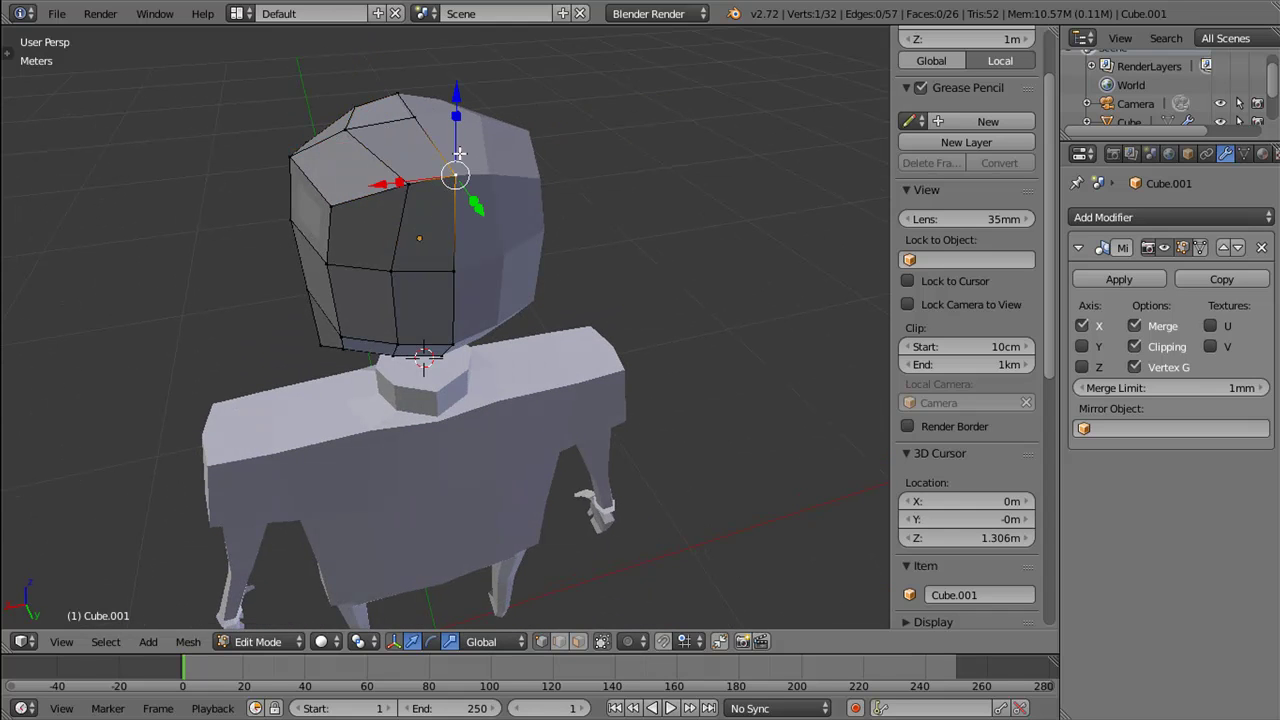
Step: Move two vertices along Z, then lower an upper vertex and shift it along X
{"action": "right_click", "coordinate": [406, 183]}
{"action": "left_click_drag", "start_coordinate": [406, 183], "coordinate": [428, 177]}
{"action": "left_click_drag", "start_coordinate": [432, 108], "coordinate": [432, 100]}
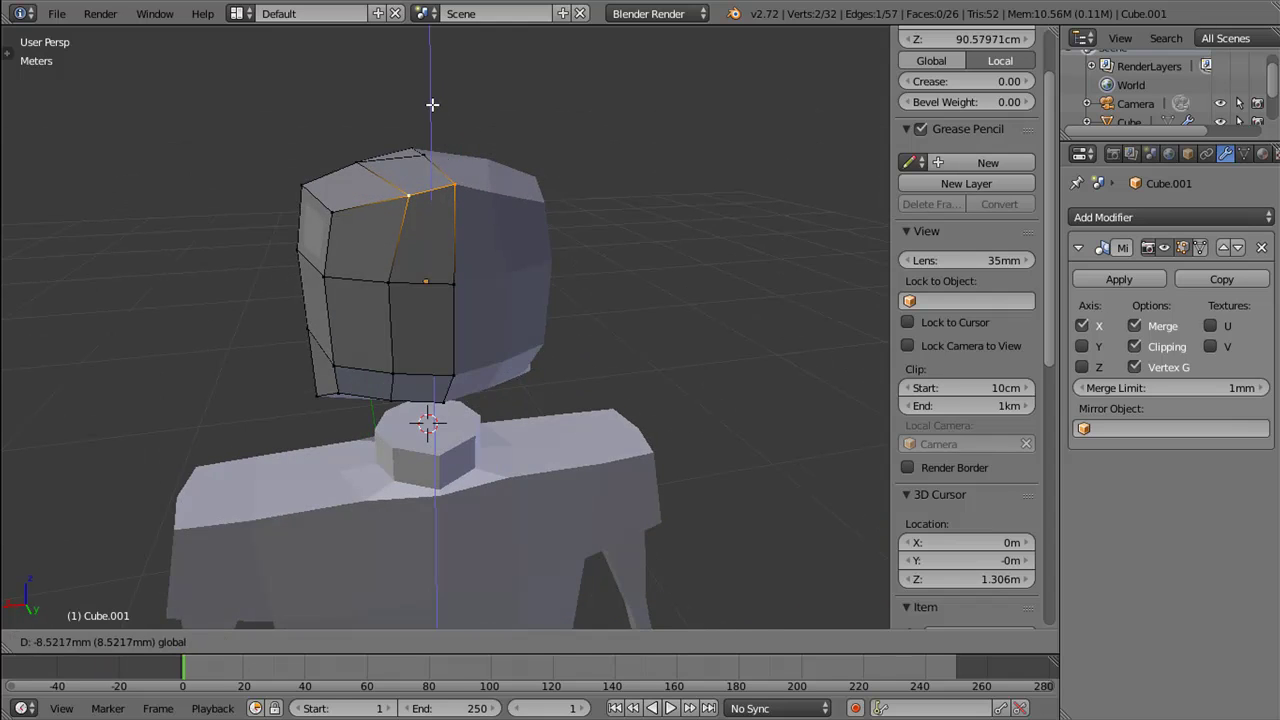
{"action": "left_click", "coordinate": [432, 104]}
{"action": "right_click", "coordinate": [332, 213]}
{"action": "left_click_drag", "start_coordinate": [324, 129], "coordinate": [325, 141]}
{"action": "left_click_drag", "start_coordinate": [408, 203], "coordinate": [408, 194]}
{"action": "left_click_drag", "start_coordinate": [336, 194], "coordinate": [320, 190]}
Step: Lower the upper vertex further along Z and inspect the character from below
{"action": "scroll", "scroll_direction": "up", "scroll_amount": 3}
{"action": "left_click_drag", "start_coordinate": [551, 229], "coordinate": [606, 224]}
{"action": "left_click_drag", "start_coordinate": [292, 108], "coordinate": [281, 142]}
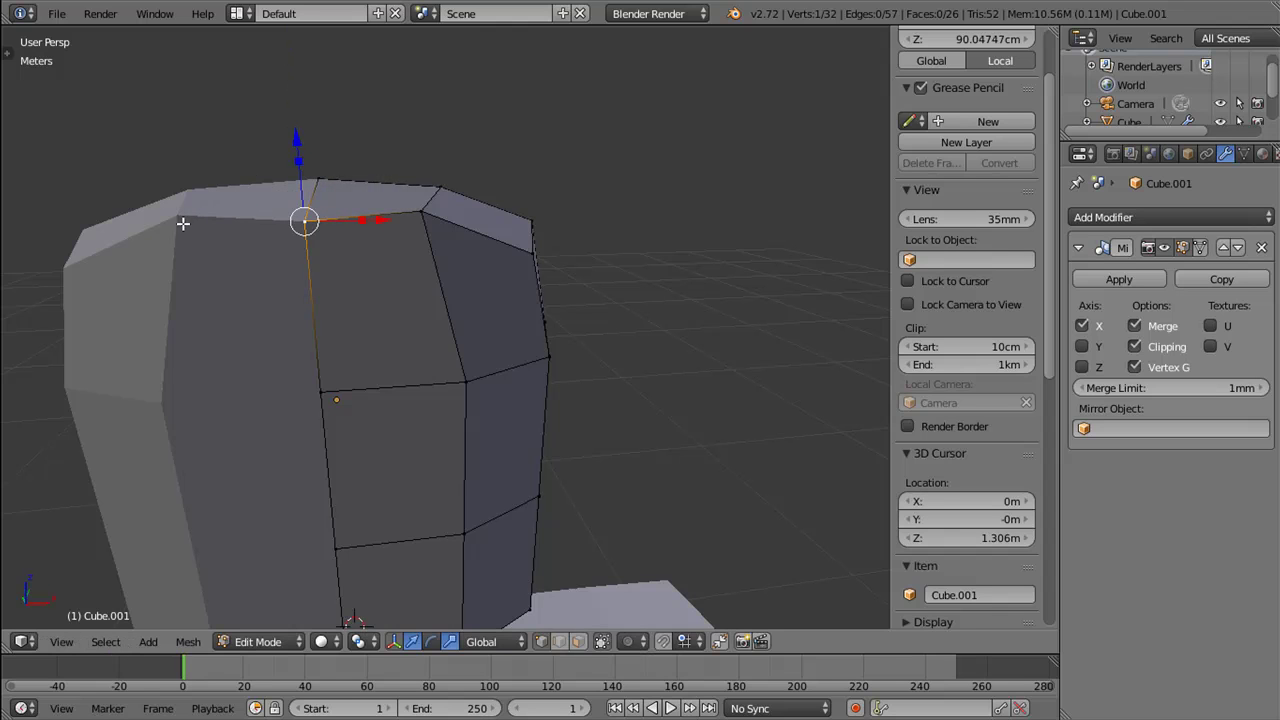
{"action": "left_click_drag", "start_coordinate": [420, 130], "coordinate": [426, 150]}
{"action": "scroll", "scroll_direction": "down", "scroll_amount": 3}
{"action": "left_click_drag", "start_coordinate": [588, 326], "coordinate": [499, 387]}
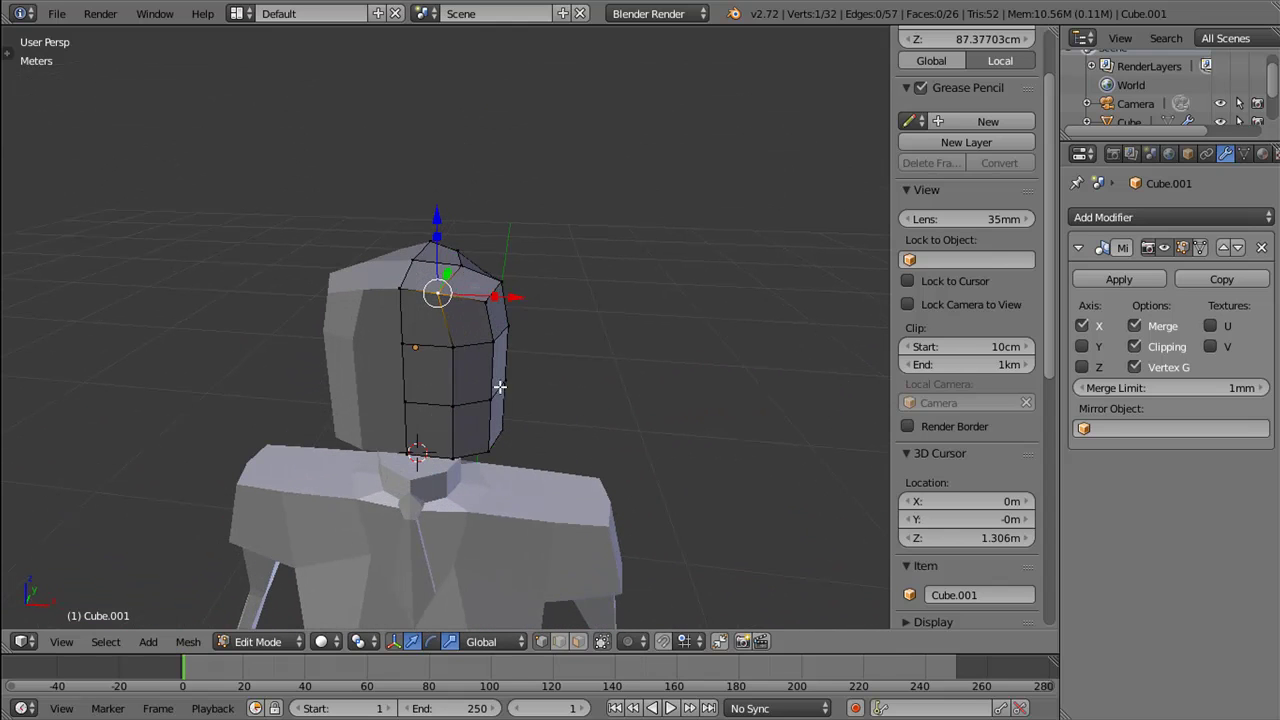
Step: Select the lower front faces of the head, extrude them, and push them forward along Y
{"action": "right_click", "coordinate": [455, 405]}
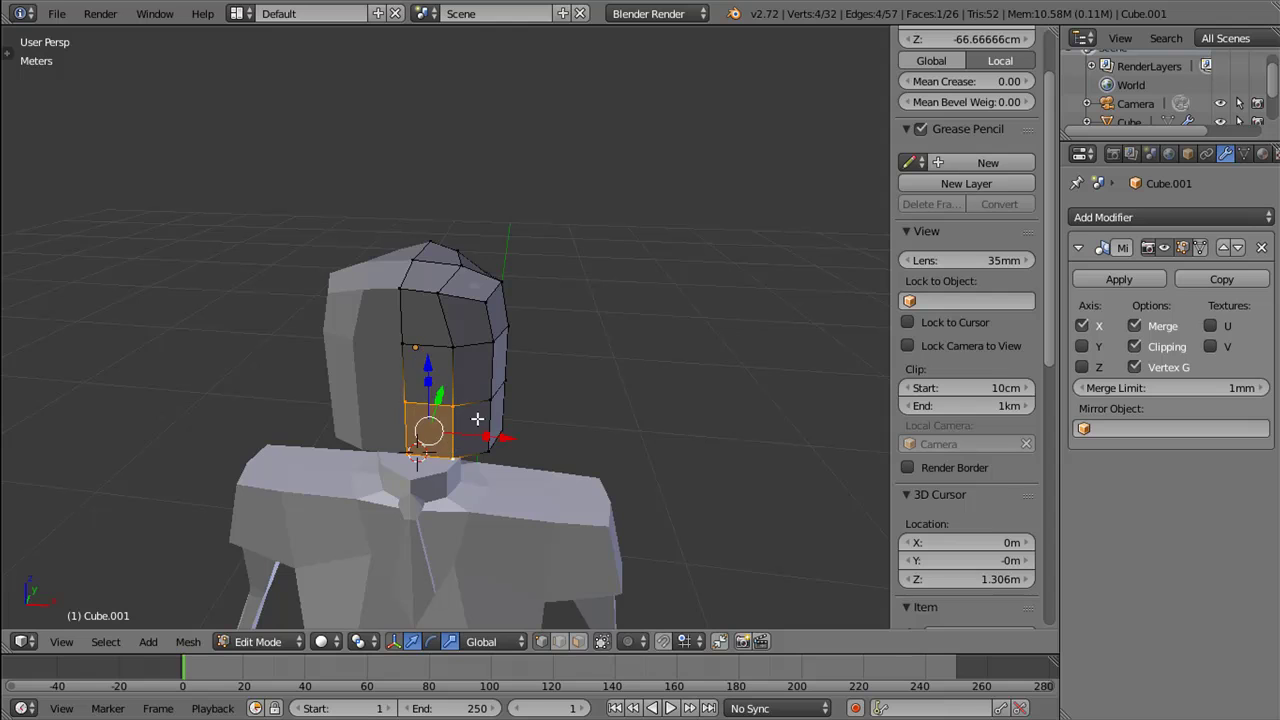
{"action": "right_click", "coordinate": [487, 439]}
{"action": "left_click_drag", "start_coordinate": [487, 439], "coordinate": [492, 363]}
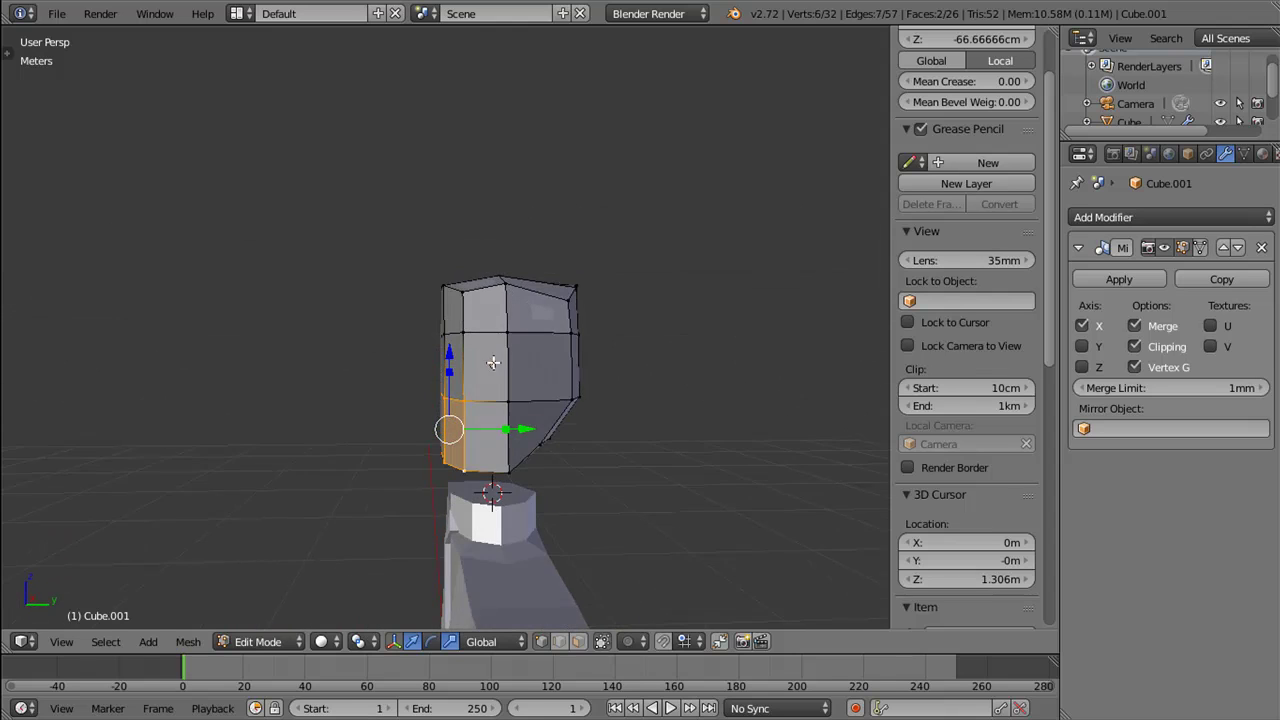
{"action": "left_click", "coordinate": [543, 417]}
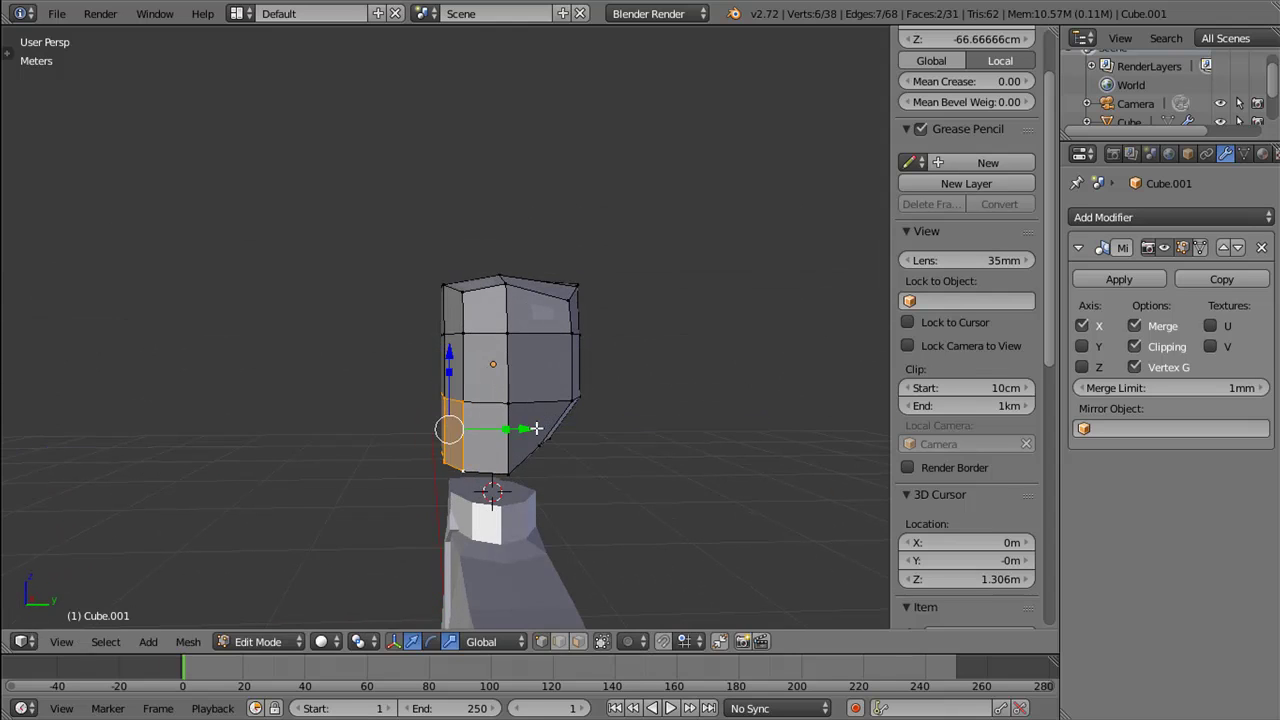
{"action": "key", "text": "g"}
{"action": "key", "text": "y"}
{"action": "left_click", "coordinate": [493, 422]}
Step: Extrude the front face again and extend the jaw further along Y
{"action": "key", "text": "e"}
{"action": "left_click", "coordinate": [506, 429]}
{"action": "key", "text": "g"}
{"action": "key", "text": "y"}
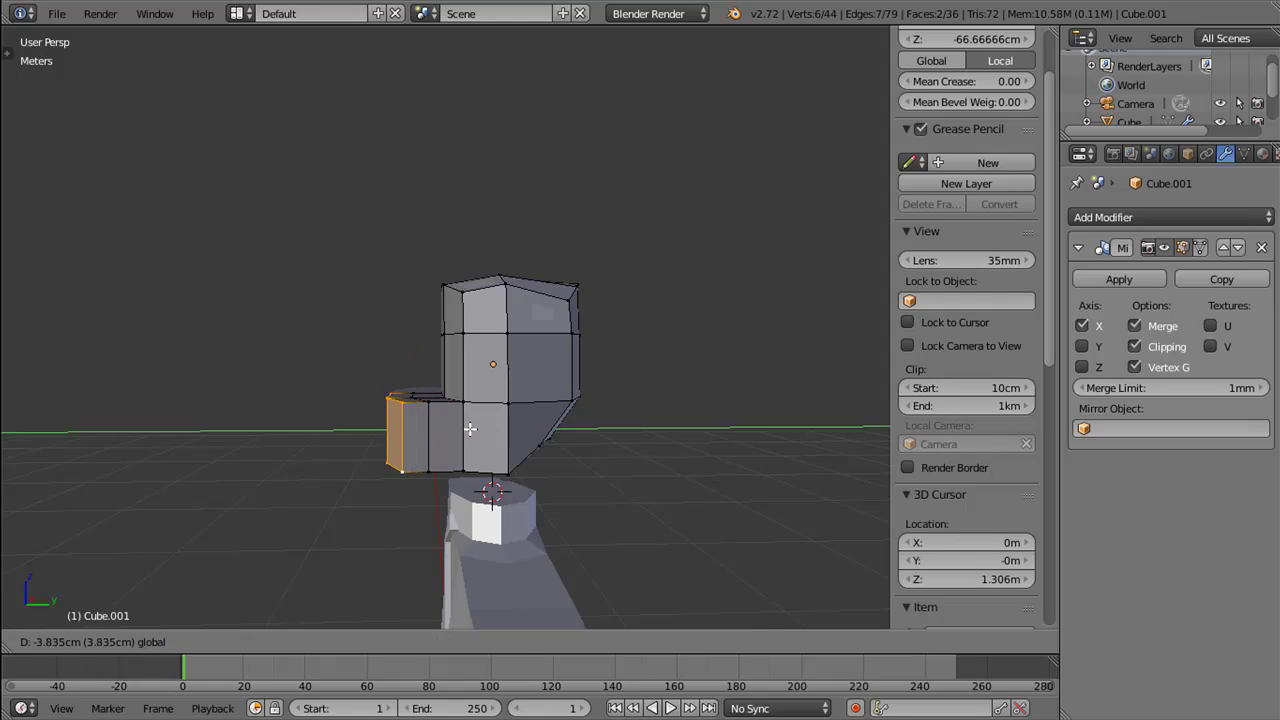
{"action": "left_click", "coordinate": [470, 429]}
Step: Scale the jaw's front face down along Z to make it shorter
{"action": "key", "text": "s"}
{"action": "key", "text": "z"}
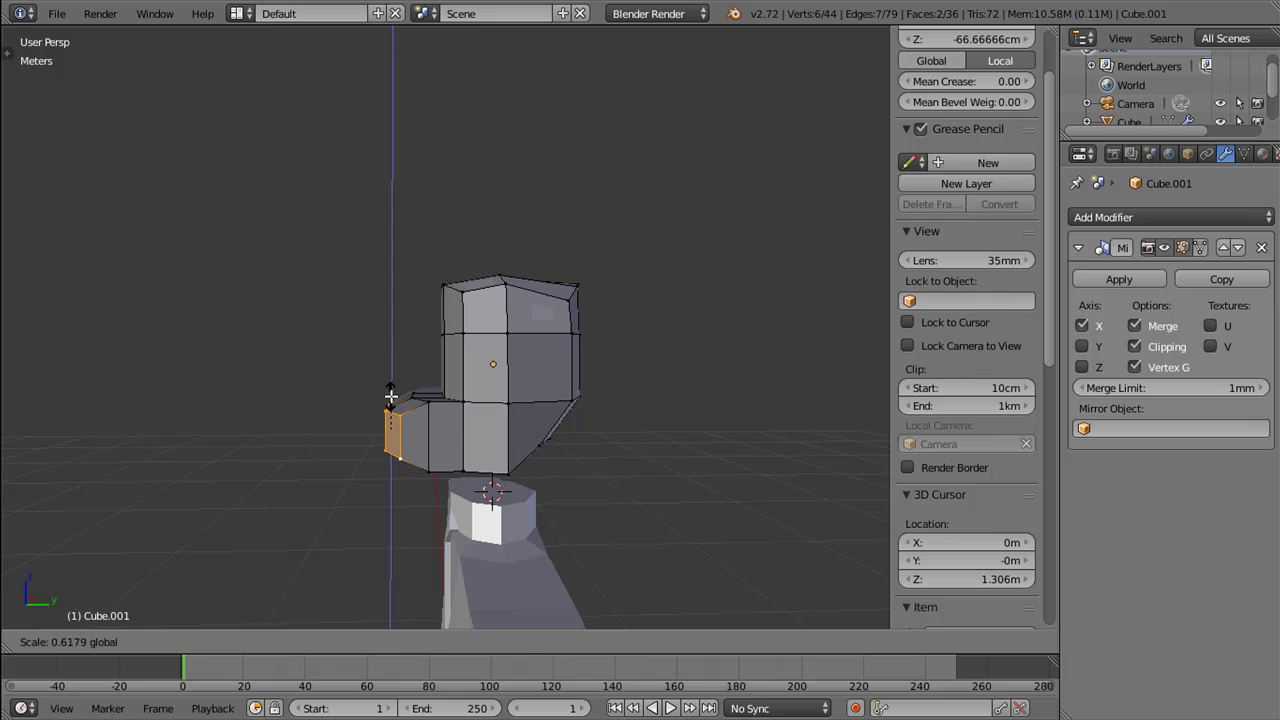
{"action": "left_click", "coordinate": [427, 429]}
{"action": "left_click_drag", "start_coordinate": [427, 429], "coordinate": [433, 383]}
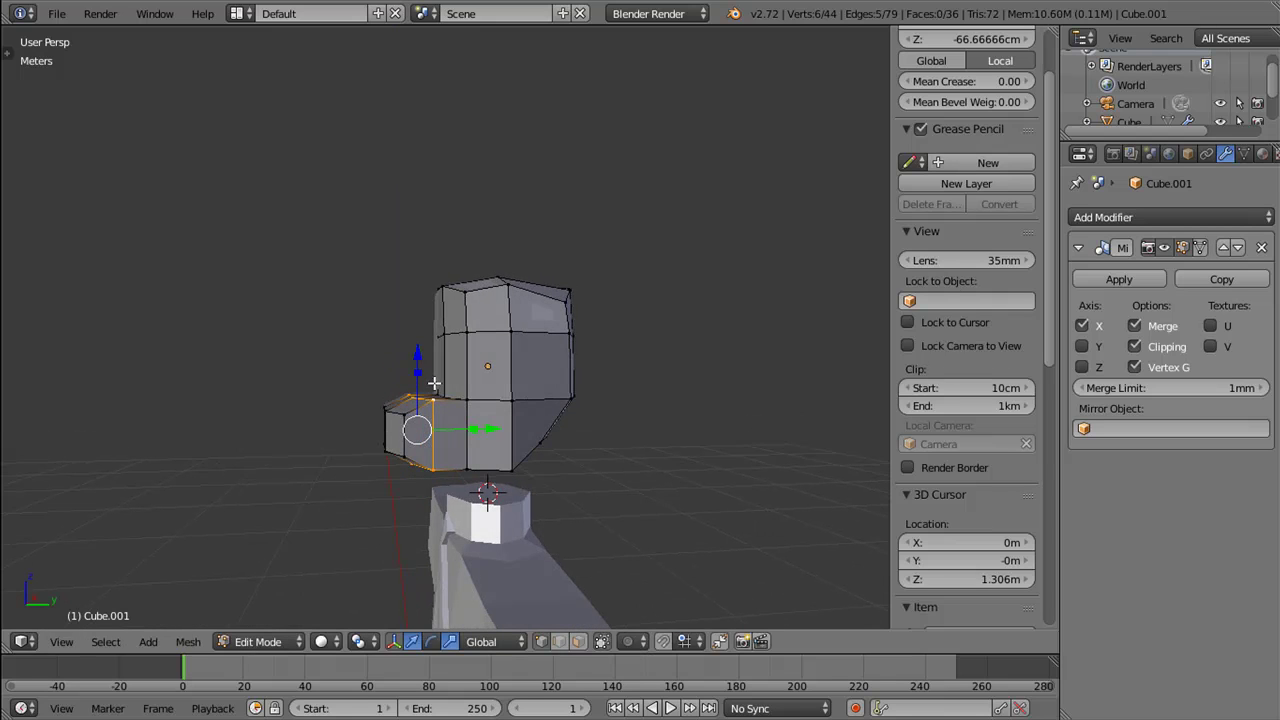
{"action": "key", "text": "s"}
{"action": "key", "text": "z"}
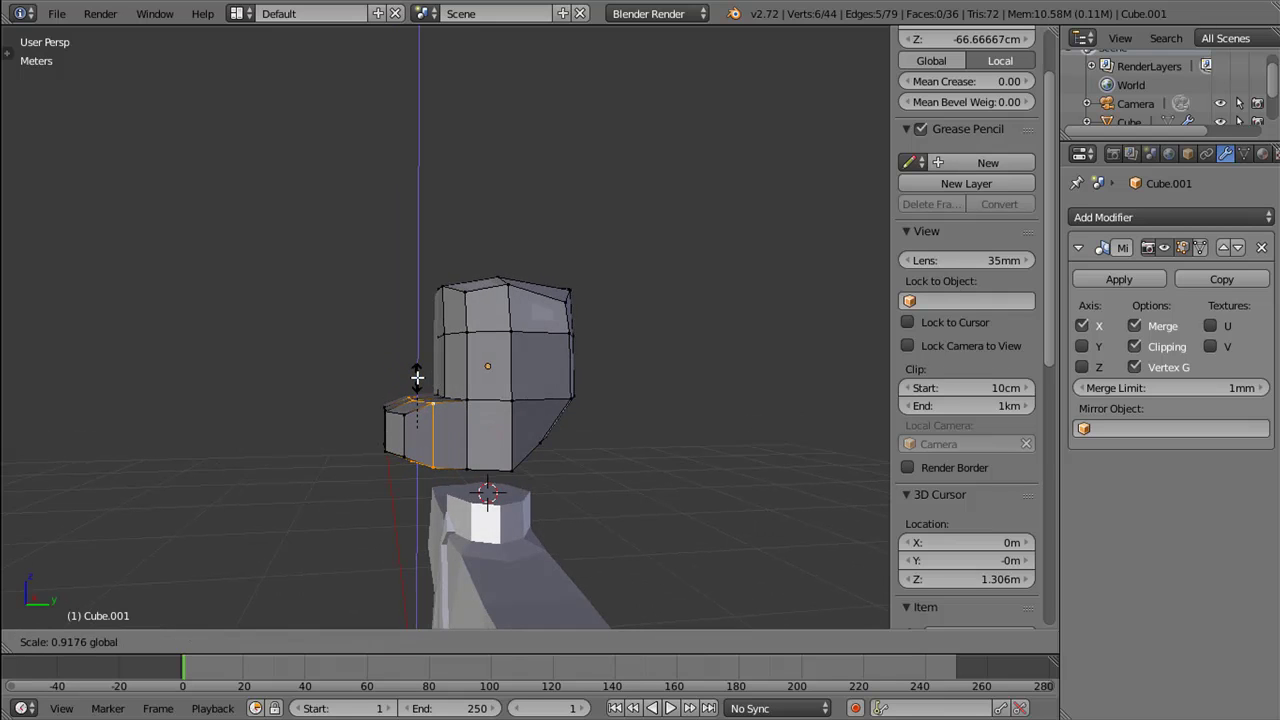
{"action": "left_click", "coordinate": [417, 377]}
Step: Select a single jaw edge and shift it along the X axis
{"action": "left_click_drag", "start_coordinate": [417, 377], "coordinate": [652, 476]}
{"action": "right_click", "coordinate": [460, 425]}
{"action": "left_click_drag", "start_coordinate": [460, 425], "coordinate": [523, 465]}
{"action": "key", "text": "s"}
{"action": "key", "text": "Escape"}
{"action": "key", "text": "g"}
{"action": "key", "text": "x"}
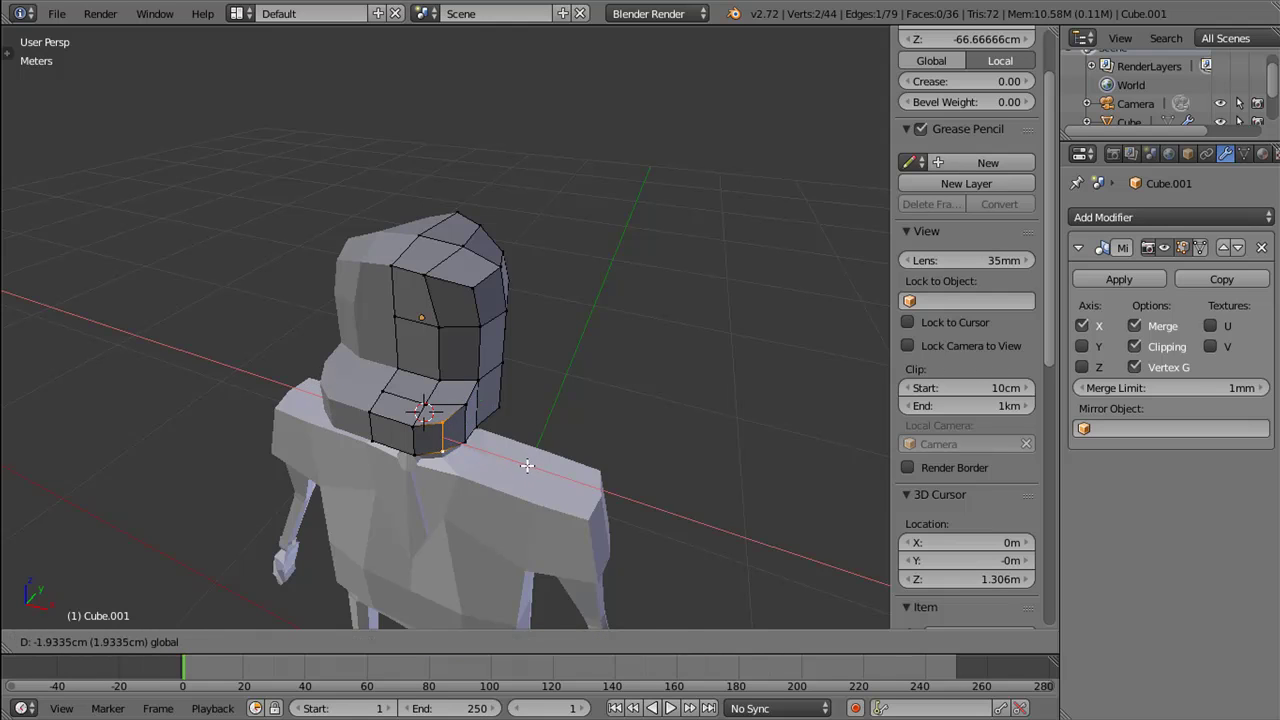
{"action": "left_click", "coordinate": [526, 462]}
Step: Select two jaw vertices and move them together along the X axis
{"action": "right_click", "coordinate": [469, 438]}
{"action": "key", "text": "e"}
{"action": "key", "text": "x"}
{"action": "key", "text": "Escape"}
{"action": "left_click_drag", "start_coordinate": [538, 446], "coordinate": [452, 462]}
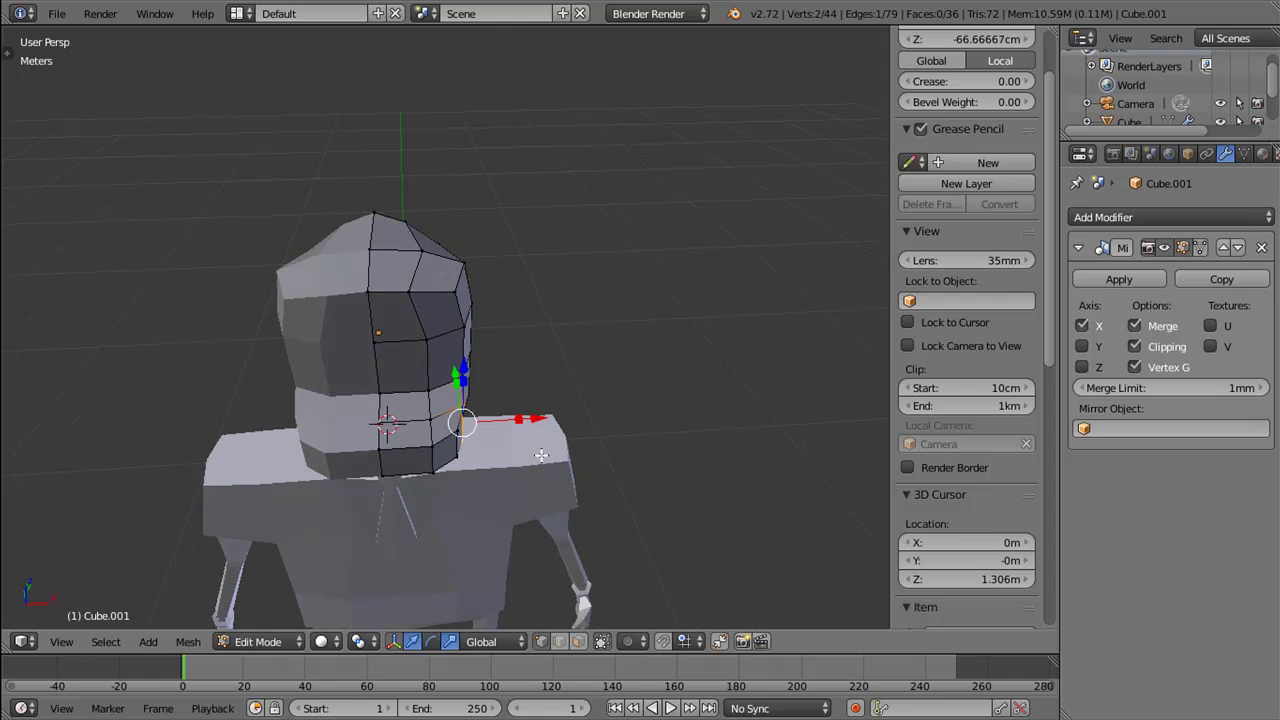
{"action": "key", "text": "ctrl+z"}
{"action": "right_click", "coordinate": [452, 462]}
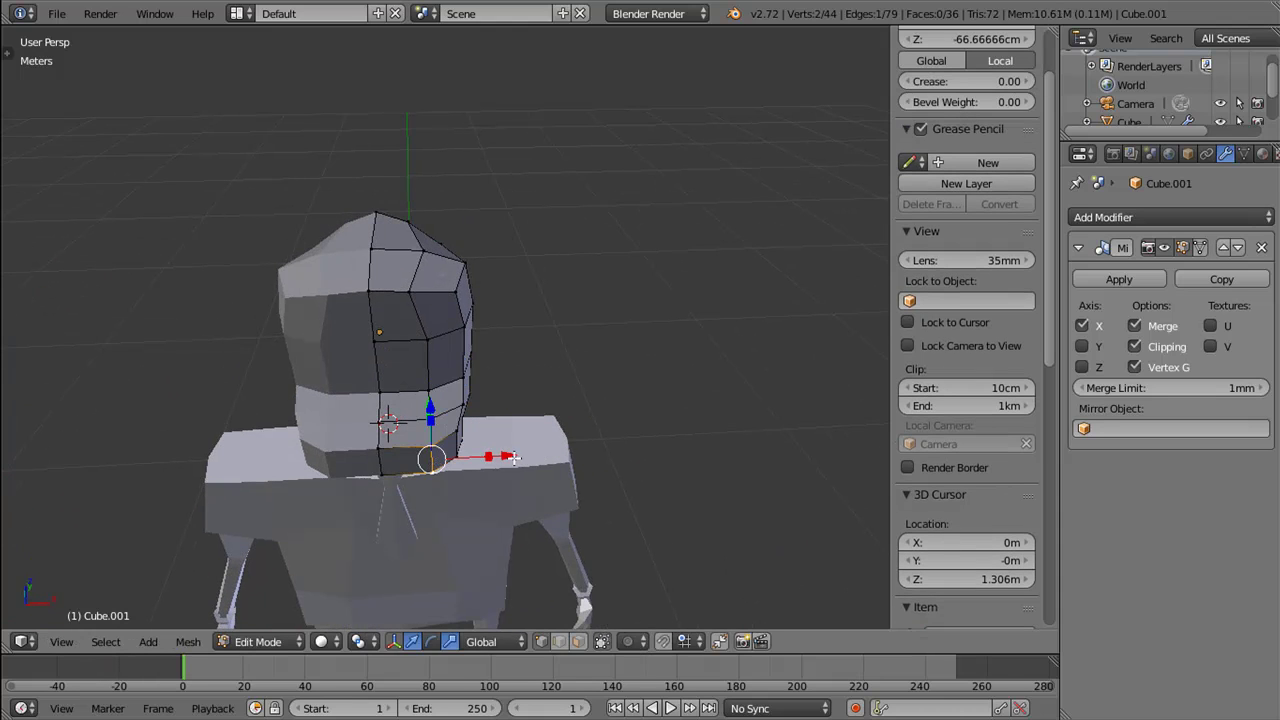
{"action": "key", "text": "g"}
{"action": "key", "text": "x"}
{"action": "left_click", "coordinate": [489, 456]}
Step: Move the selected edge forward along the Y axis
{"action": "left_click_drag", "start_coordinate": [489, 456], "coordinate": [346, 460]}
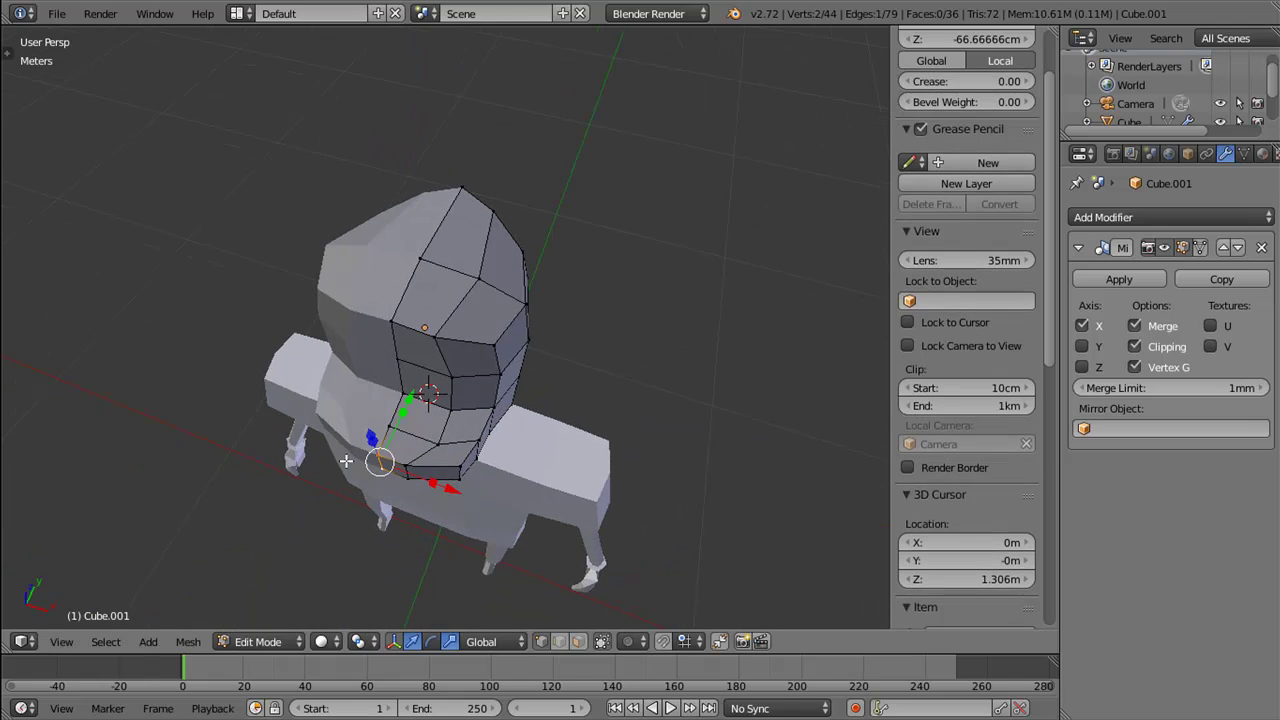
{"action": "key", "text": "g"}
{"action": "key", "text": "y"}
{"action": "right_click", "coordinate": [414, 386]}
{"action": "key", "text": "g"}
{"action": "key", "text": "y"}
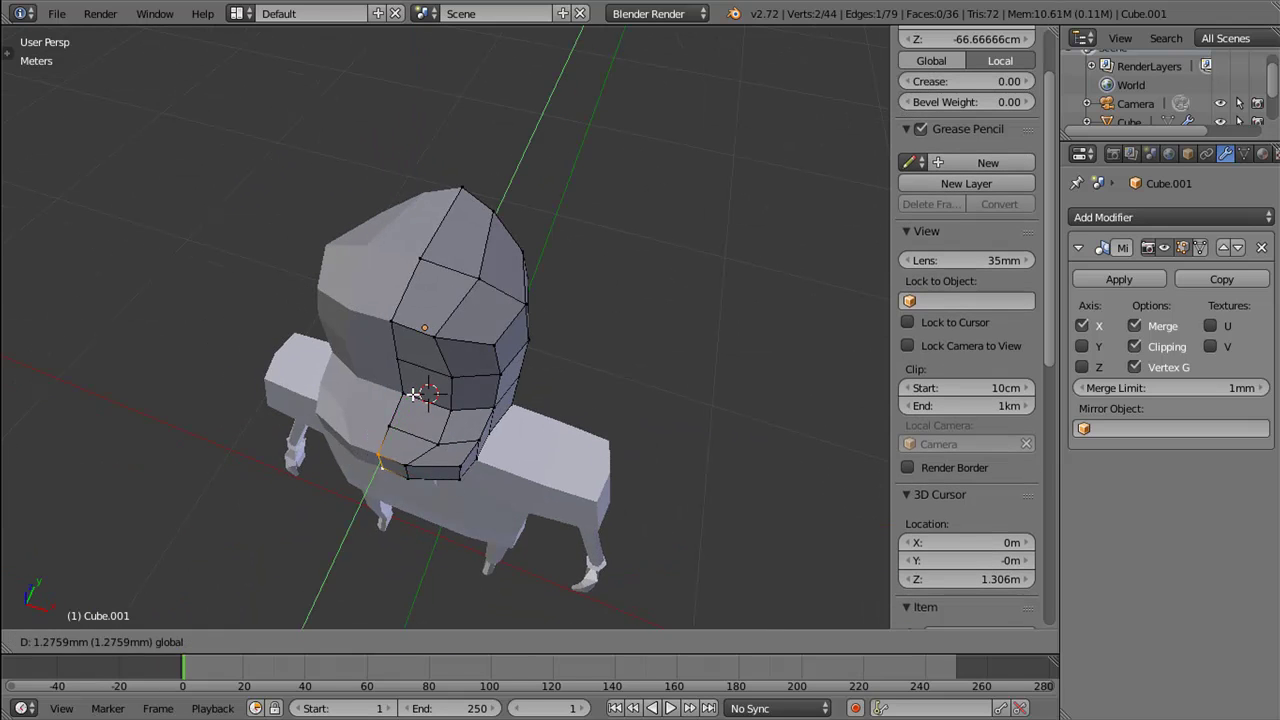
{"action": "left_click", "coordinate": [414, 386]}
Step: Raise a head vertex along Z with the blue arrow, then select a lower vertex
{"action": "left_click_drag", "start_coordinate": [414, 386], "coordinate": [463, 423]}
{"action": "right_click", "coordinate": [444, 410]}
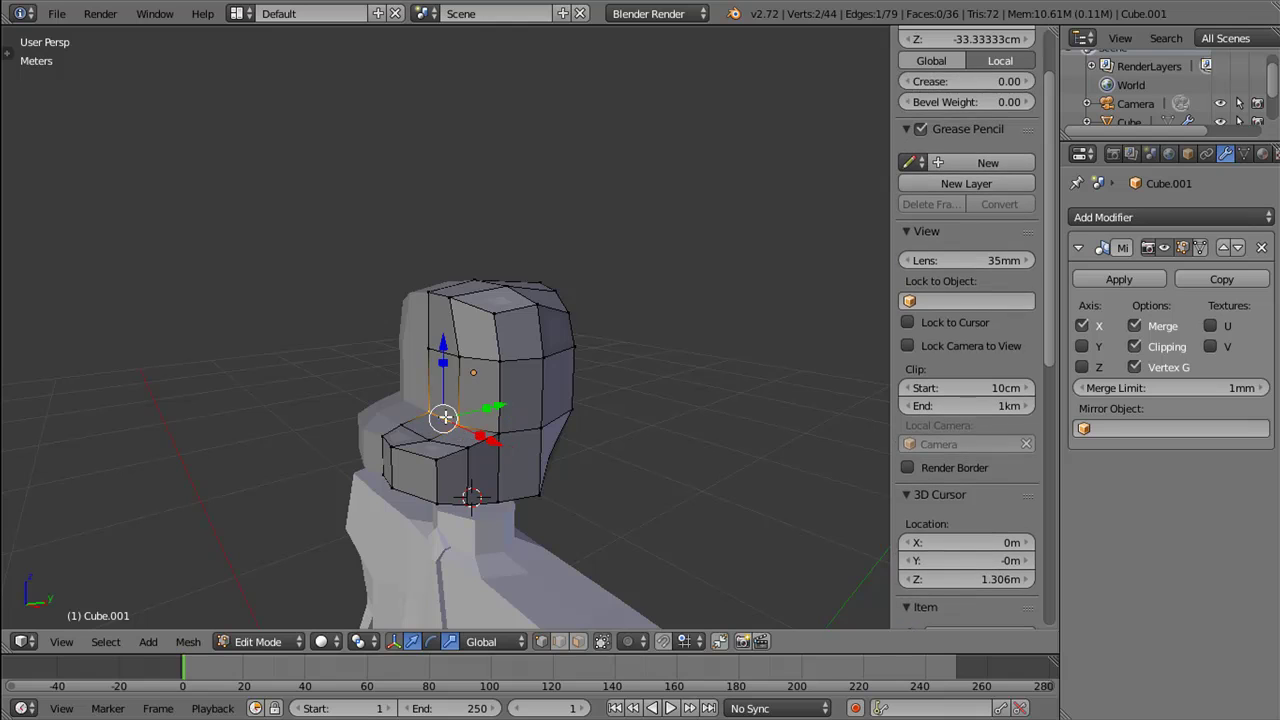
{"action": "left_click_drag", "start_coordinate": [444, 341], "coordinate": [443, 329]}
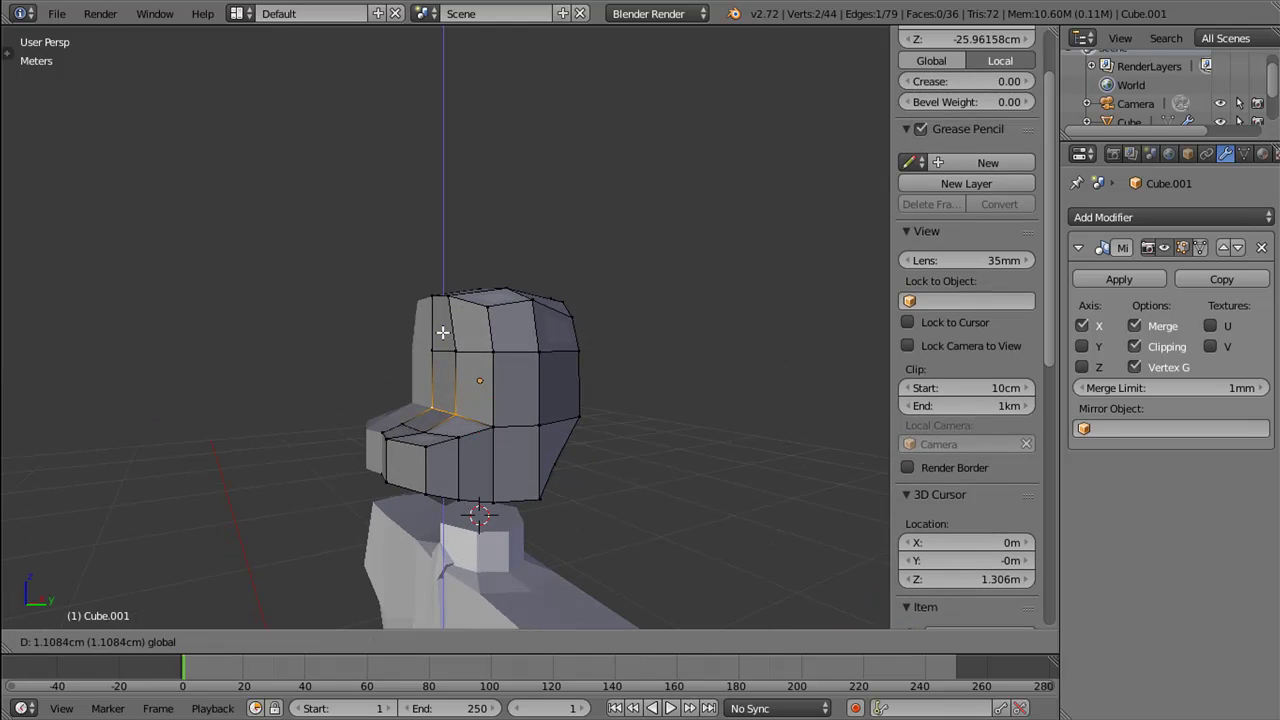
{"action": "left_click_drag", "start_coordinate": [443, 329], "coordinate": [612, 330]}
{"action": "right_click", "coordinate": [512, 458]}
{"action": "right_click", "coordinate": [452, 427]}
{"action": "key", "text": "g"}
{"action": "key", "text": "x"}
{"action": "key", "text": "Escape"}
Step: In face select mode, inset a face on the side of the head
{"action": "key", "text": "ctrl+Tab"}
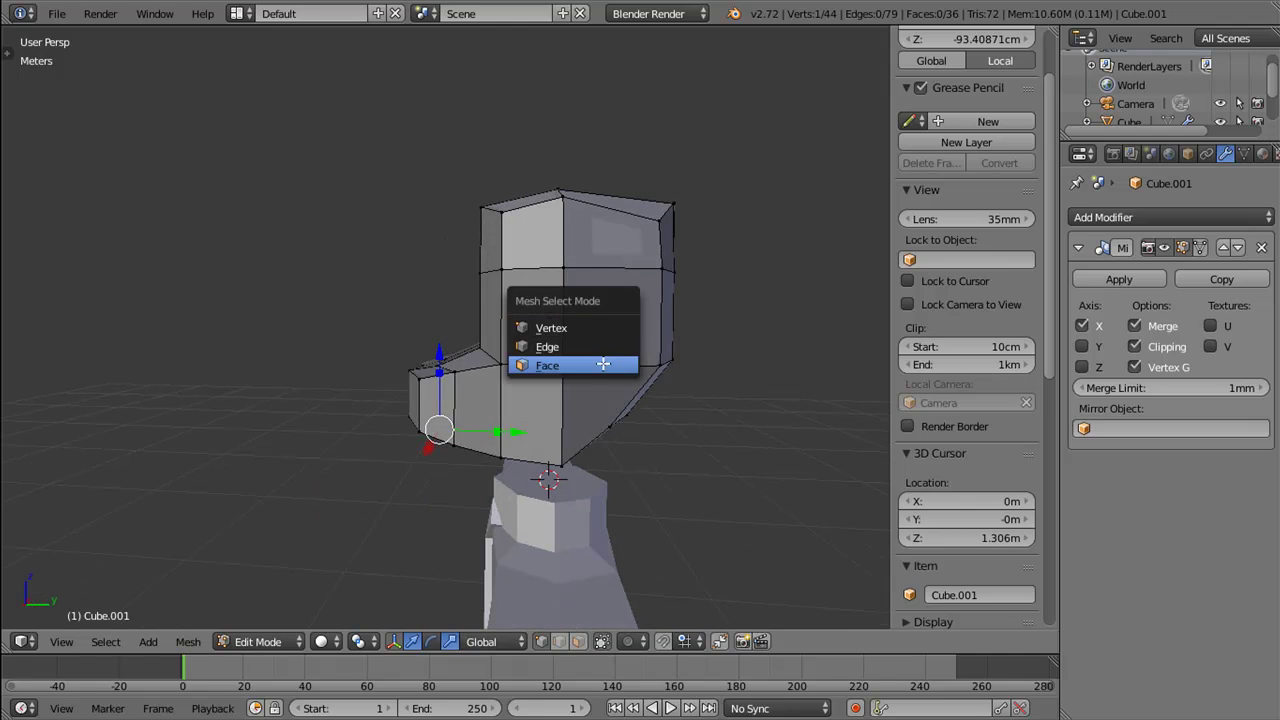
{"action": "left_click", "coordinate": [605, 362]}
{"action": "right_click", "coordinate": [650, 331]}
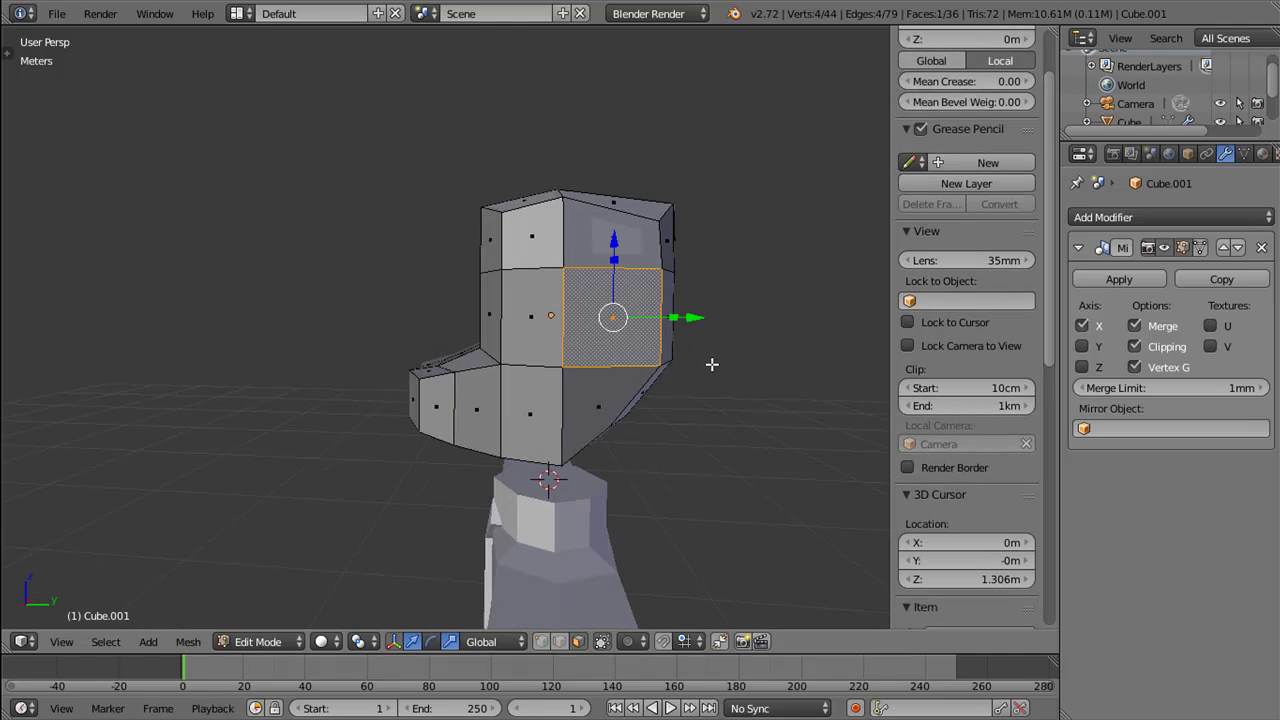
{"action": "key", "text": "i"}
{"action": "left_click", "coordinate": [651, 337]}
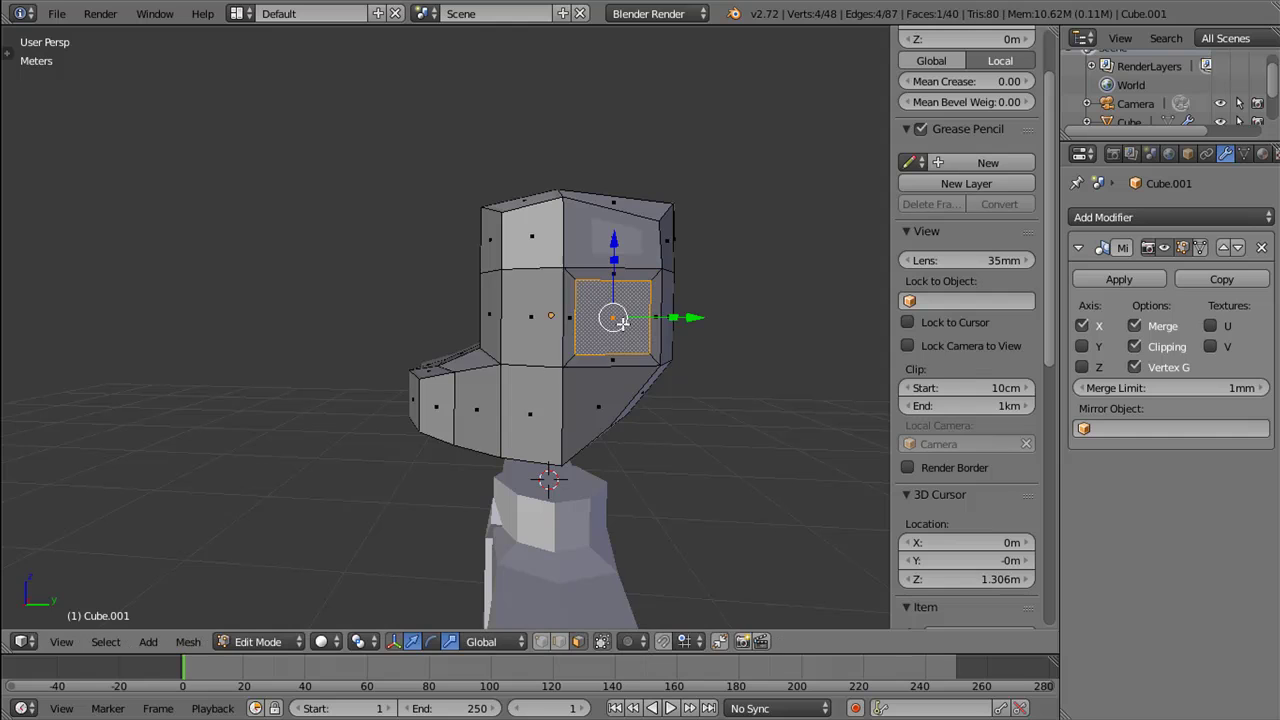
Step: Scale the inset face, excluding Z, into a thin vertical strip
{"action": "key", "text": "s"}
{"action": "key", "text": "x"}
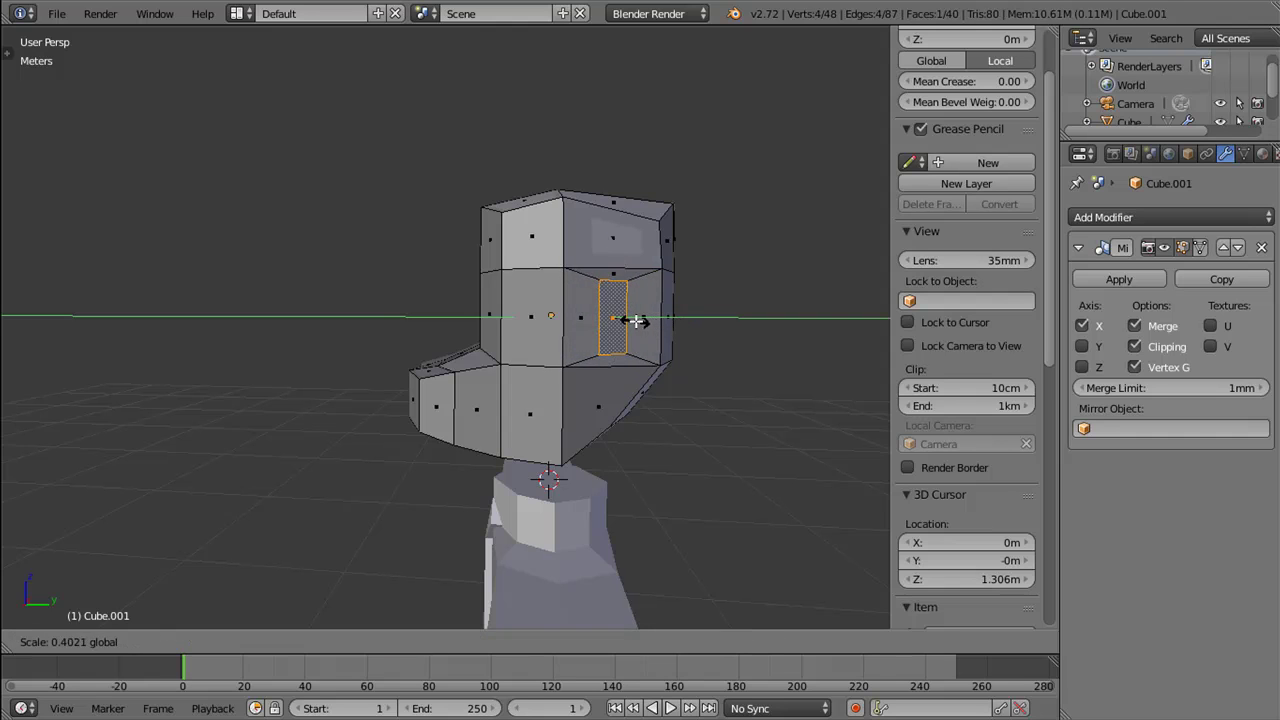
{"action": "left_click", "coordinate": [658, 335]}
{"action": "left_click_drag", "start_coordinate": [658, 335], "coordinate": [582, 408]}
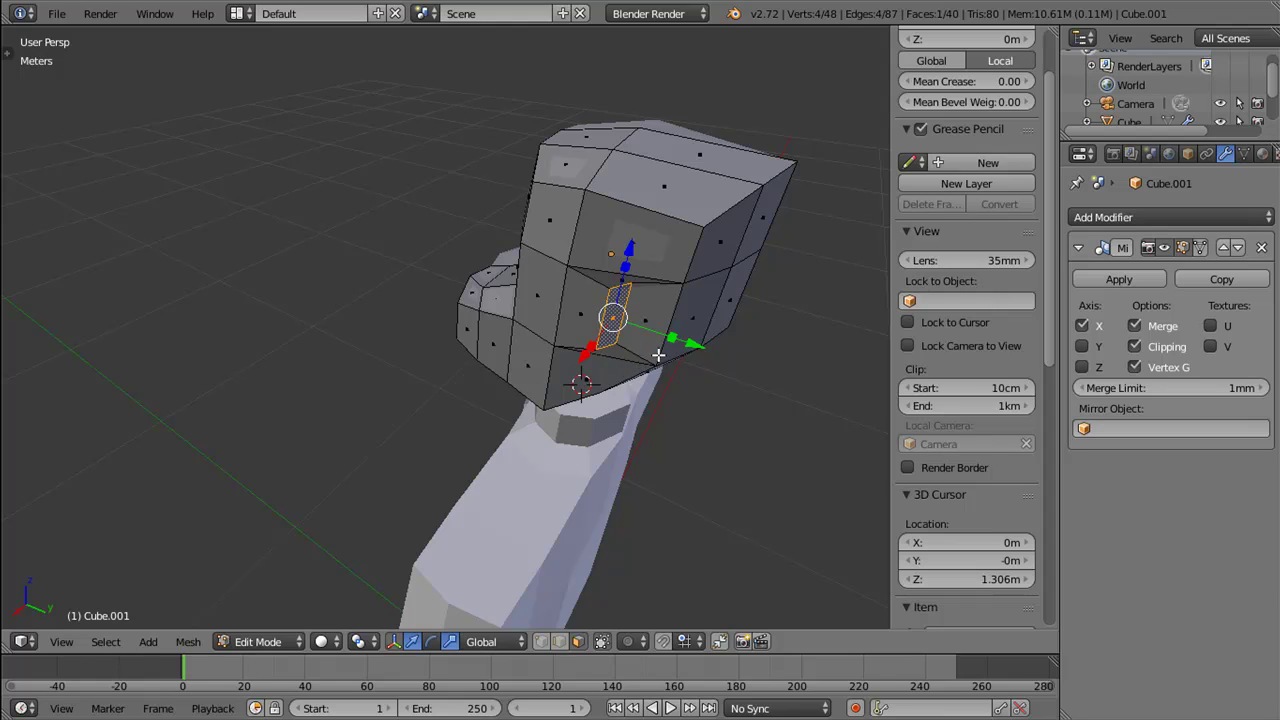
{"action": "key", "text": "ctrl+z"}
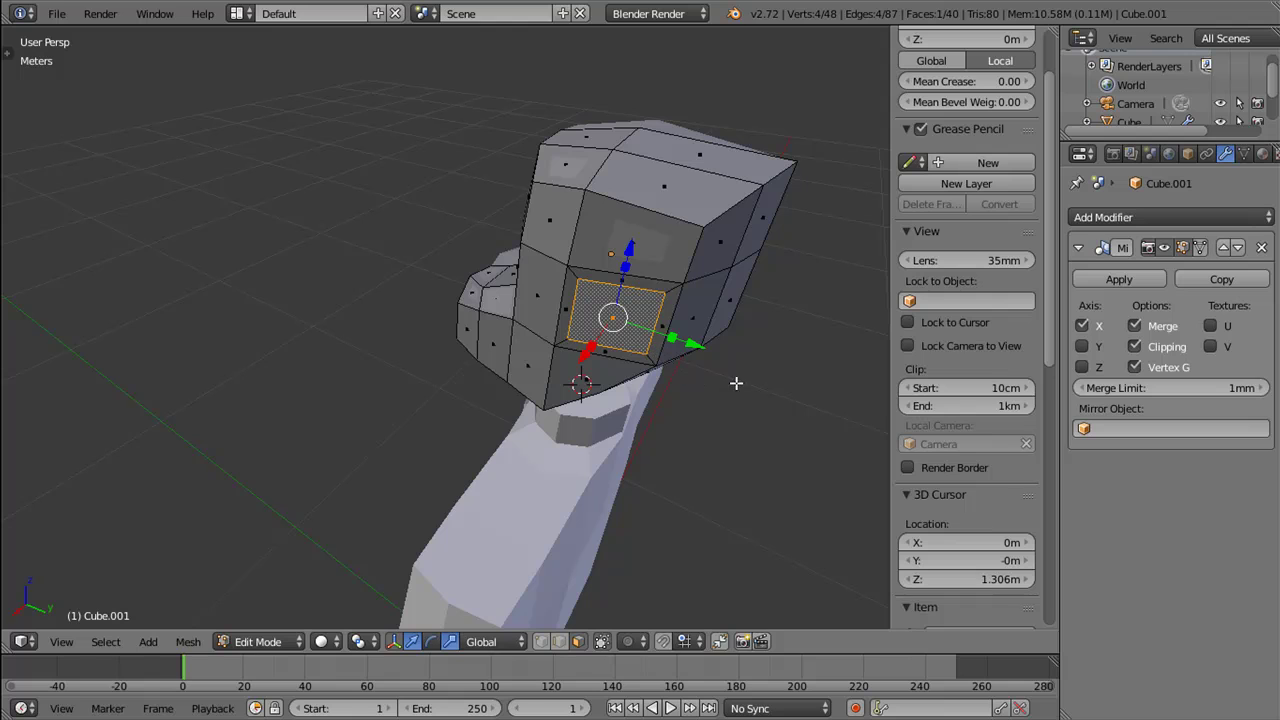
{"action": "key", "text": "s"}
{"action": "key", "text": "shift+z"}
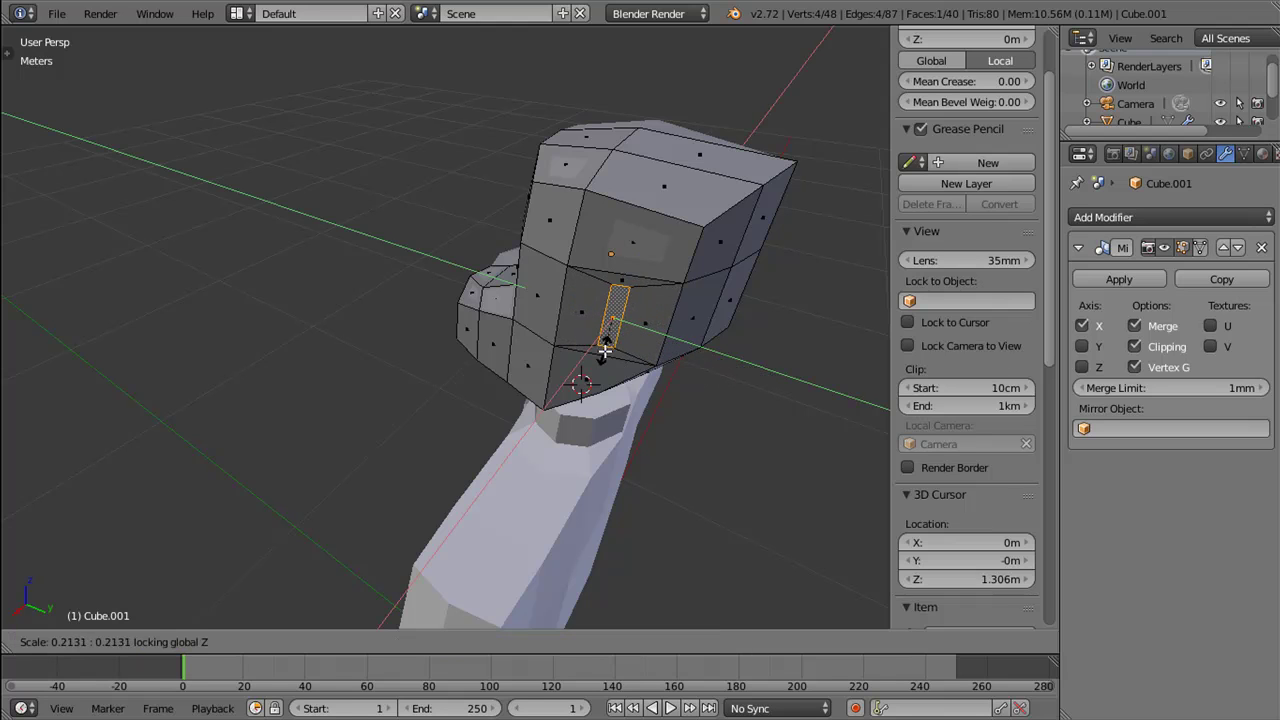
{"action": "left_click", "coordinate": [625, 338]}
Step: Shift the thin strip sideways along the X axis
{"action": "left_click_drag", "start_coordinate": [625, 338], "coordinate": [698, 318]}
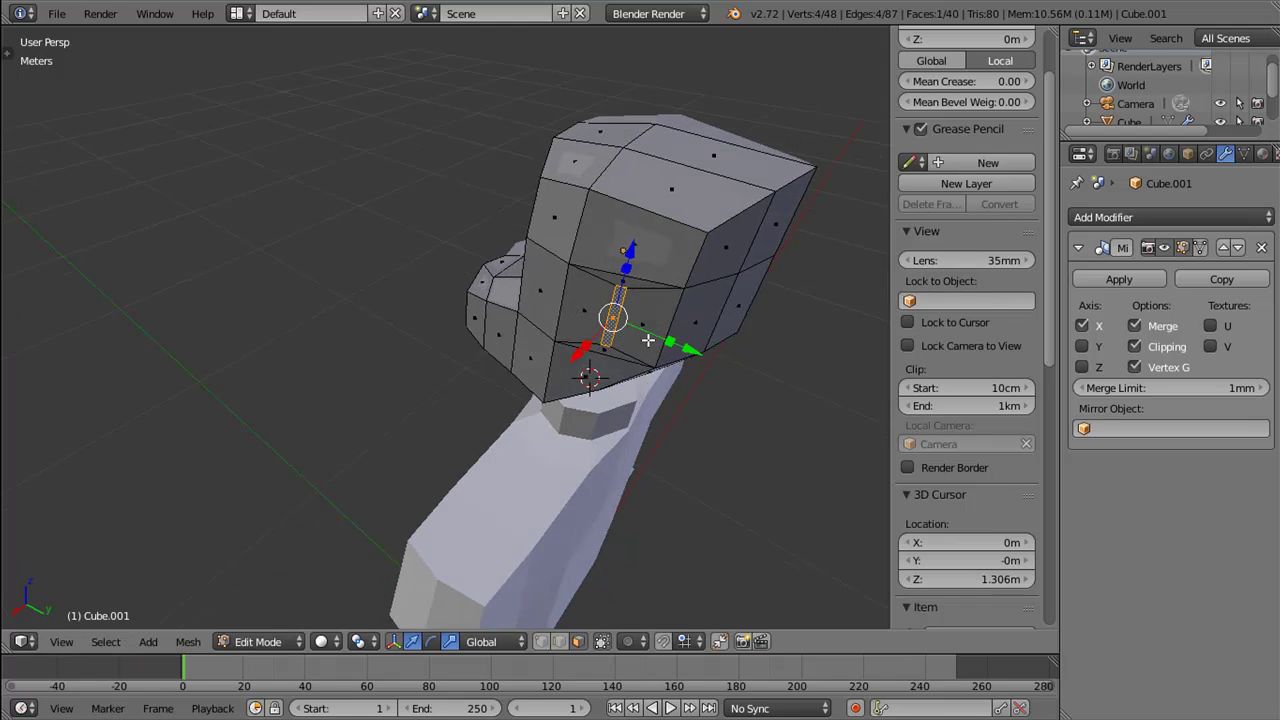
{"action": "key", "text": "g"}
{"action": "left_click", "coordinate": [691, 338]}
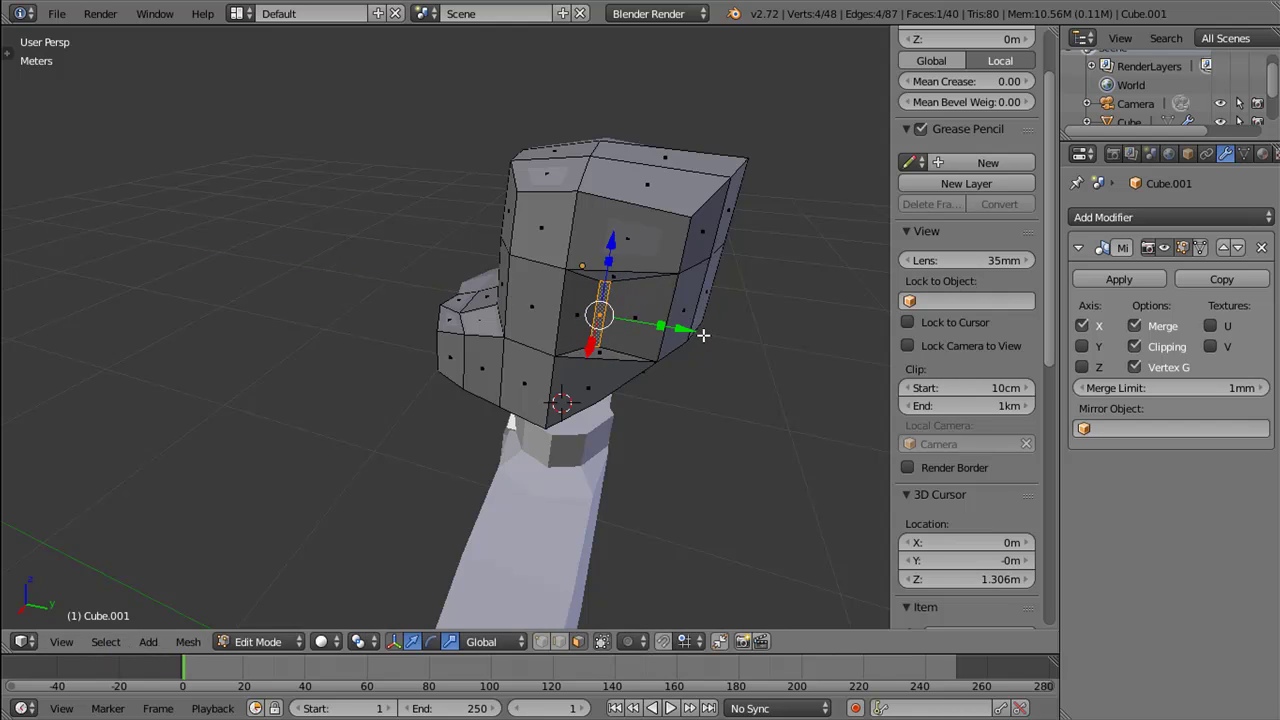
{"action": "left_click_drag", "start_coordinate": [700, 338], "coordinate": [603, 321]}
{"action": "key", "text": "g"}
{"action": "key", "text": "x"}
{"action": "left_click", "coordinate": [512, 309]}
{"action": "key", "text": "g"}
{"action": "key", "text": "Escape"}
{"action": "key", "text": "g"}
{"action": "key", "text": "x"}
{"action": "left_click", "coordinate": [498, 313]}
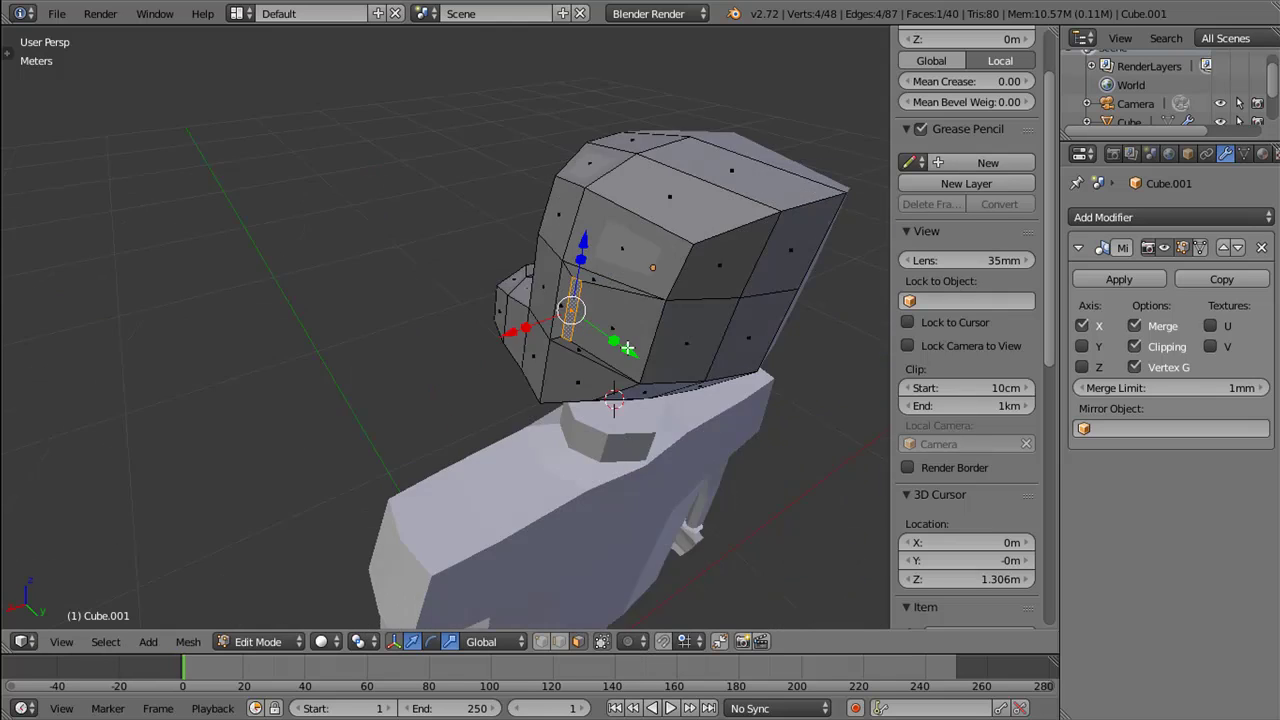
Step: Extrude the strip in place and pull the new face out along X
{"action": "key", "text": "e"}
{"action": "right_click", "coordinate": [597, 321]}
{"action": "key", "text": "g"}
{"action": "key", "text": "x"}
{"action": "key", "text": "Escape"}
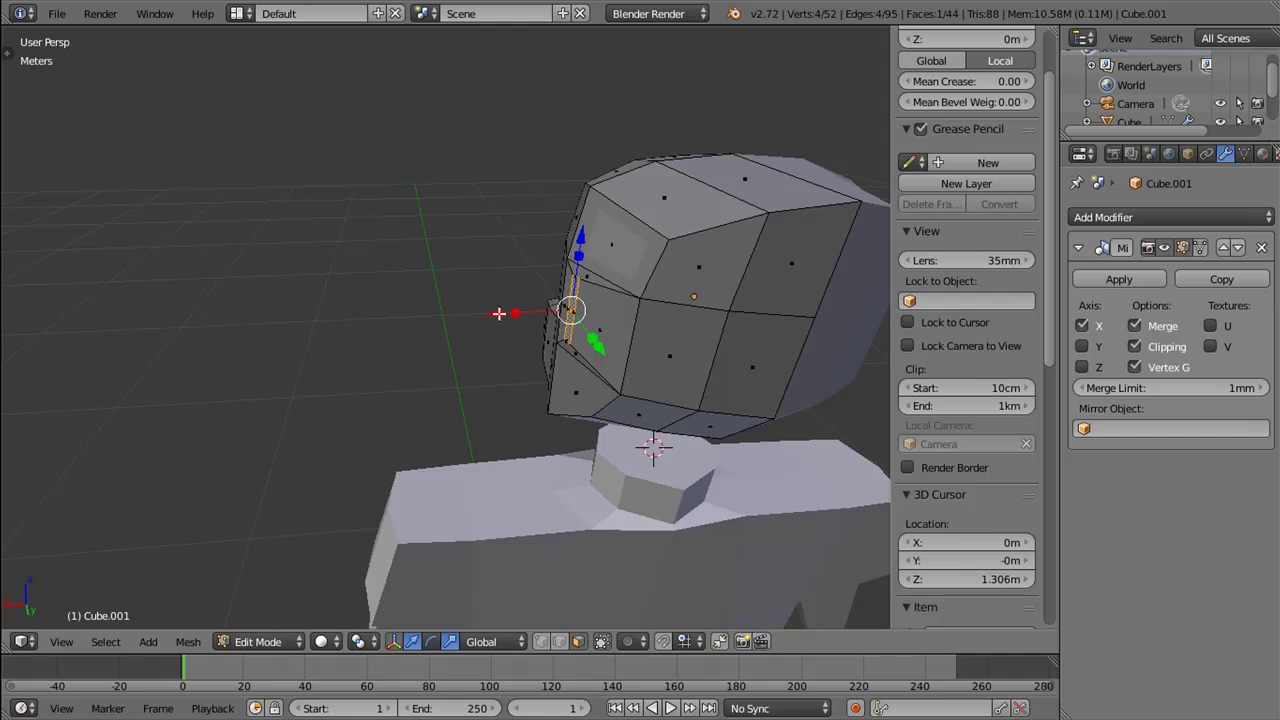
{"action": "key", "text": "g"}
{"action": "key", "text": "x"}
{"action": "left_click", "coordinate": [449, 306]}
Step: Adjust the extruded ear flap's height along Z and nudge it along X
{"action": "left_click_drag", "start_coordinate": [449, 306], "coordinate": [623, 347]}
{"action": "key", "text": "g"}
{"action": "key", "text": "z"}
{"action": "left_click", "coordinate": [519, 229]}
{"action": "key", "text": "g"}
{"action": "key", "text": "z"}
{"action": "left_click", "coordinate": [553, 243]}
{"action": "key", "text": "g"}
{"action": "key", "text": "x"}
{"action": "left_click", "coordinate": [600, 291]}
Step: Fine-tune the ear flap's position along the Y axis
{"action": "key", "text": "g"}
{"action": "key", "text": "y"}
{"action": "left_click", "coordinate": [592, 320]}
{"action": "key", "text": "g"}
{"action": "key", "text": "y"}
{"action": "left_click", "coordinate": [625, 293]}
{"action": "key", "text": "g"}
{"action": "left_click", "coordinate": [491, 329]}
{"action": "key", "text": "g"}
{"action": "key", "text": "z"}
{"action": "key", "text": "Escape"}
Step: Inset the side face for the ear and slightly enlarge the inner face
{"action": "left_click_drag", "start_coordinate": [636, 322], "coordinate": [560, 312]}
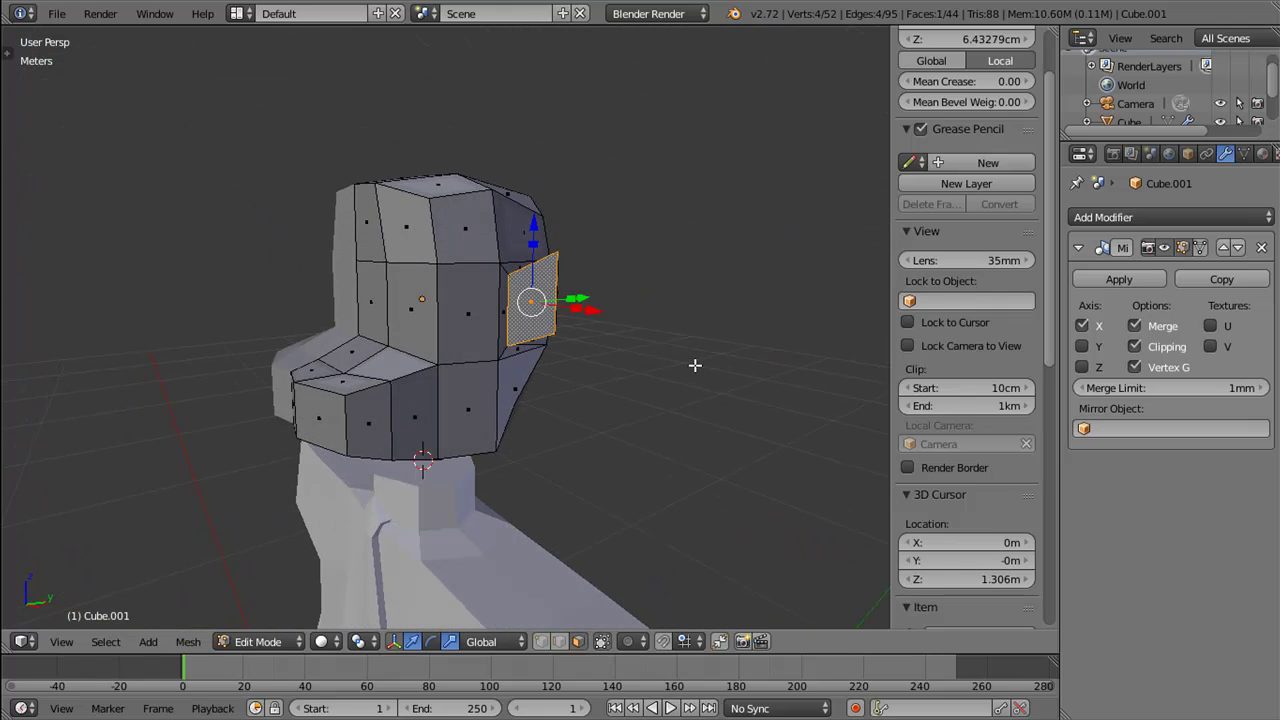
{"action": "key", "text": "i"}
{"action": "left_click", "coordinate": [556, 290]}
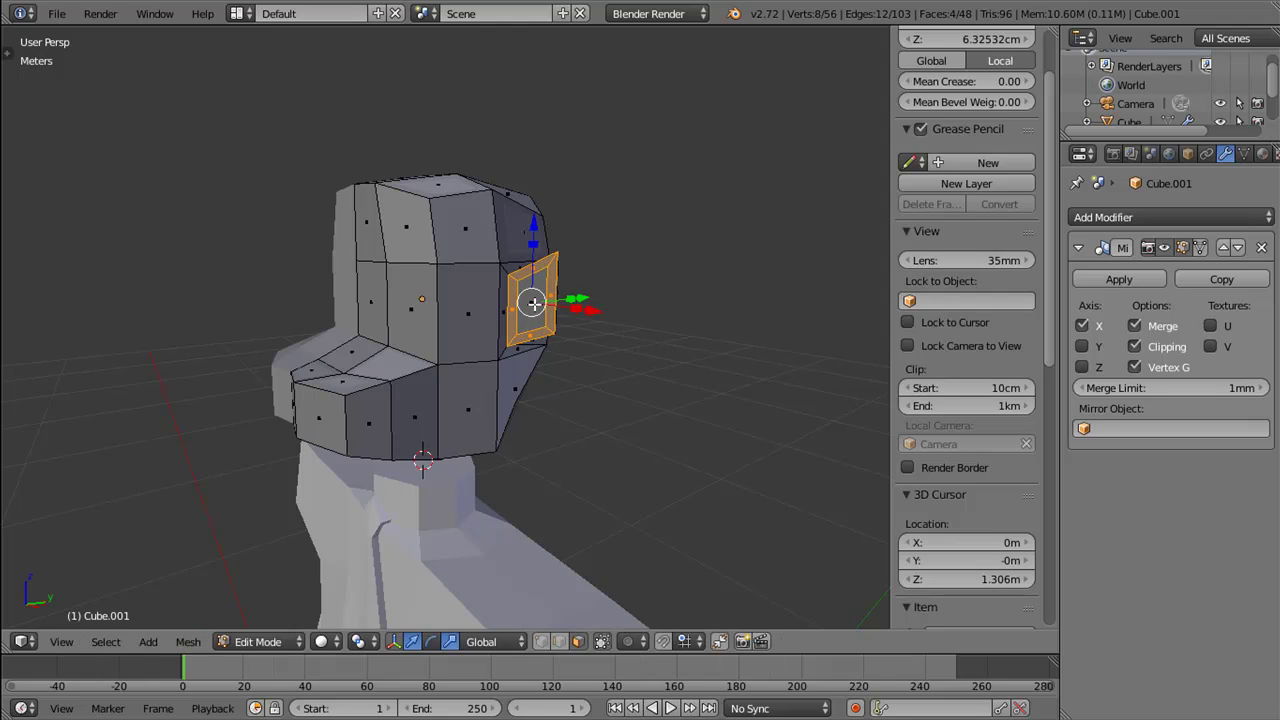
{"action": "right_click", "coordinate": [557, 300]}
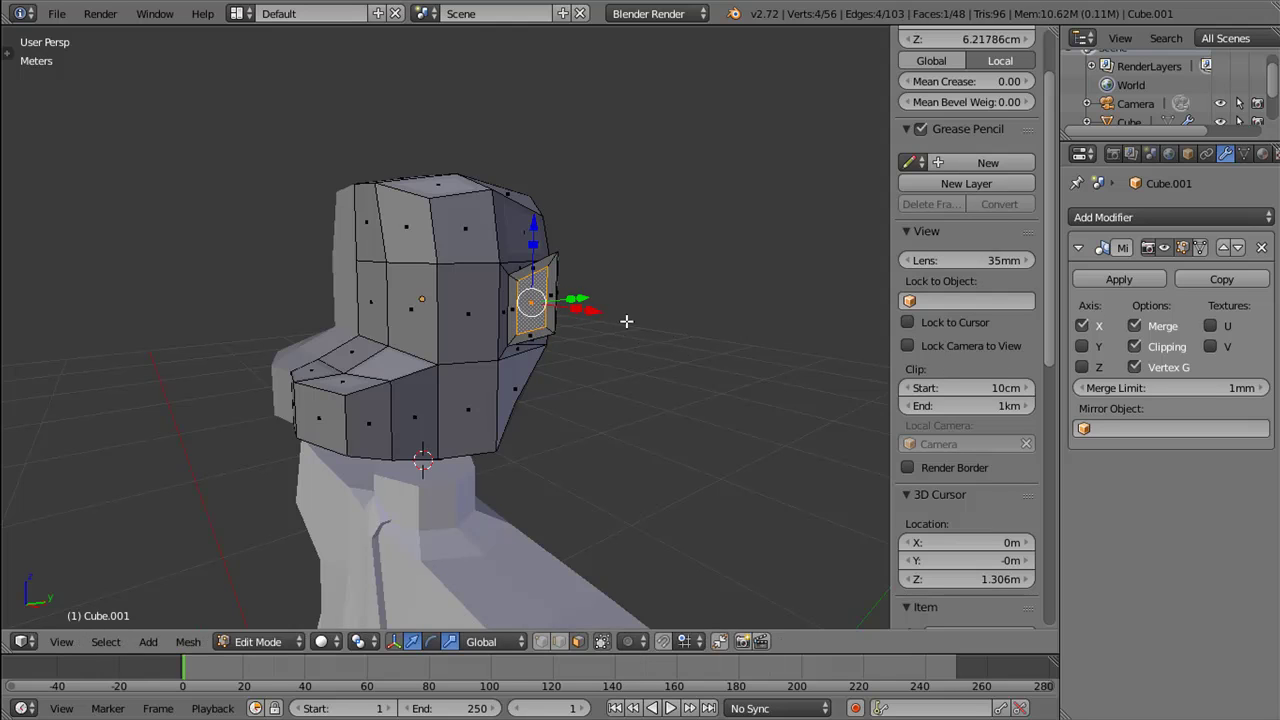
{"action": "key", "text": "s"}
{"action": "left_click", "coordinate": [681, 342]}
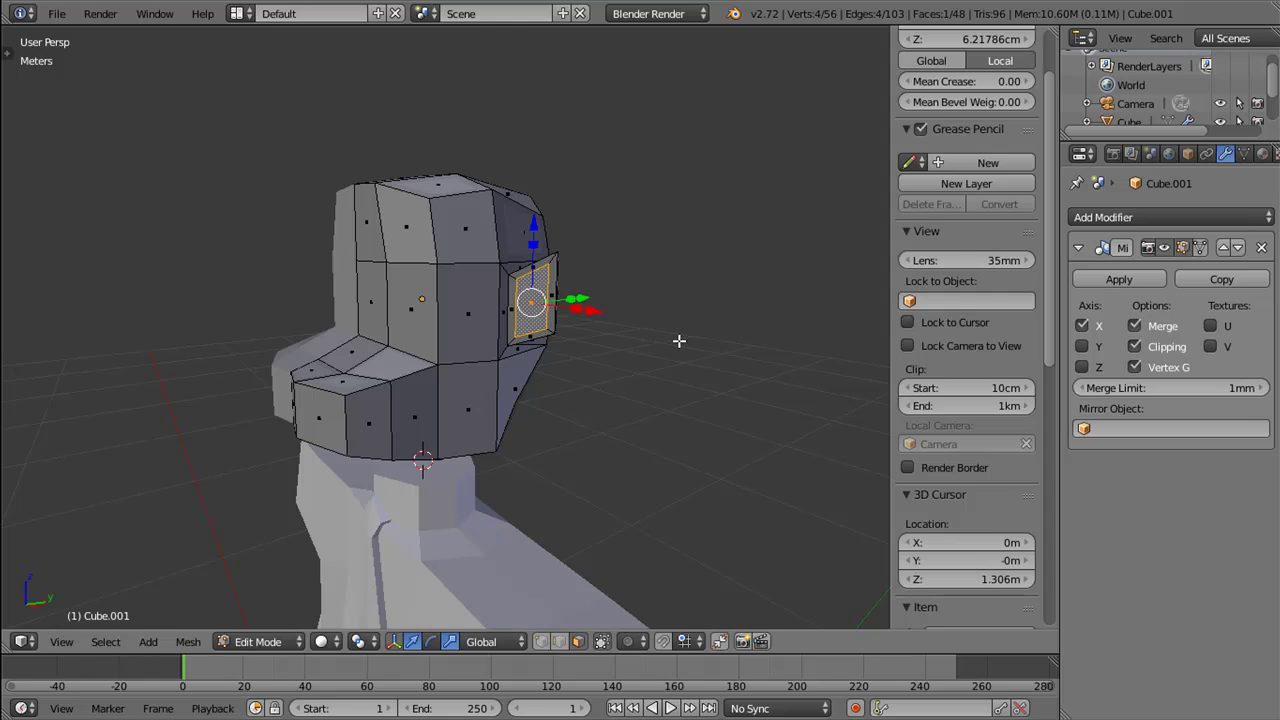
Step: Extrude the inner ear face inward to recess it into the head
{"action": "scroll", "scroll_direction": "down", "scroll_amount": 3}
{"action": "scroll", "scroll_direction": "up", "scroll_amount": 3}
{"action": "scroll", "scroll_direction": "down", "scroll_amount": 3}
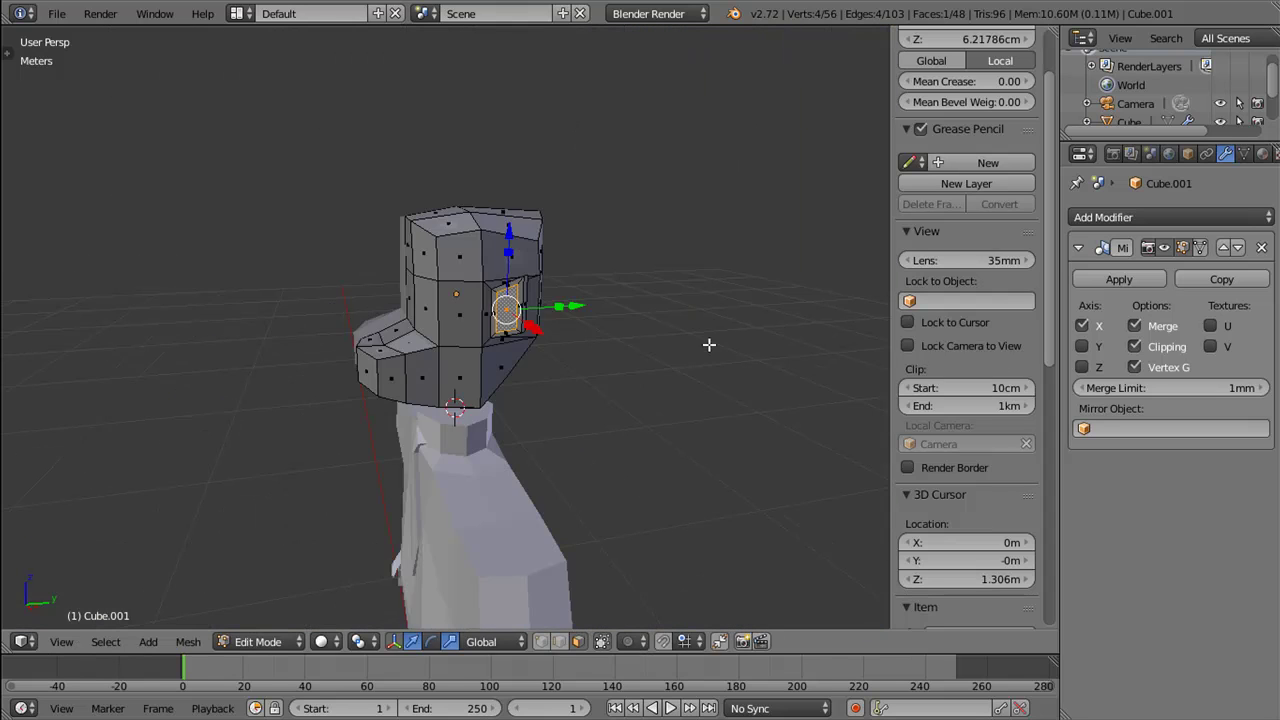
{"action": "scroll", "scroll_direction": "down", "scroll_amount": 3}
{"action": "scroll", "scroll_direction": "up", "scroll_amount": 3}
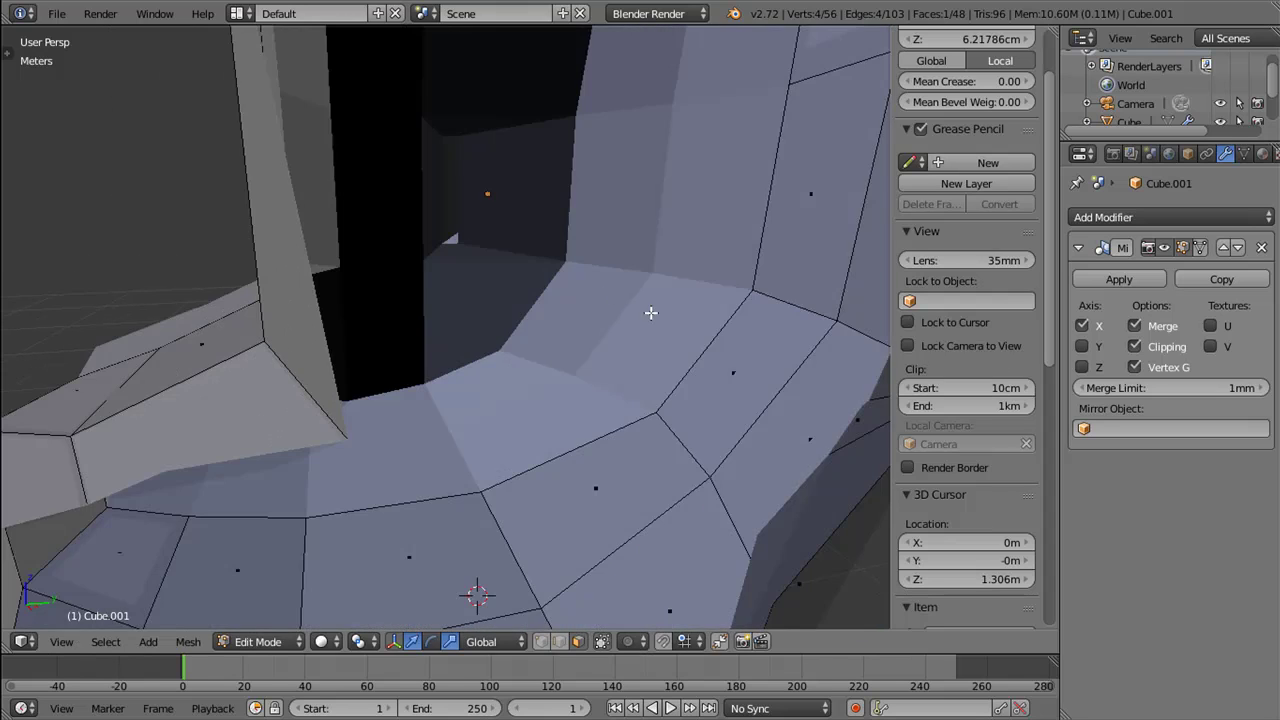
{"action": "scroll", "scroll_direction": "down", "scroll_amount": 3}
{"action": "key", "text": "e"}
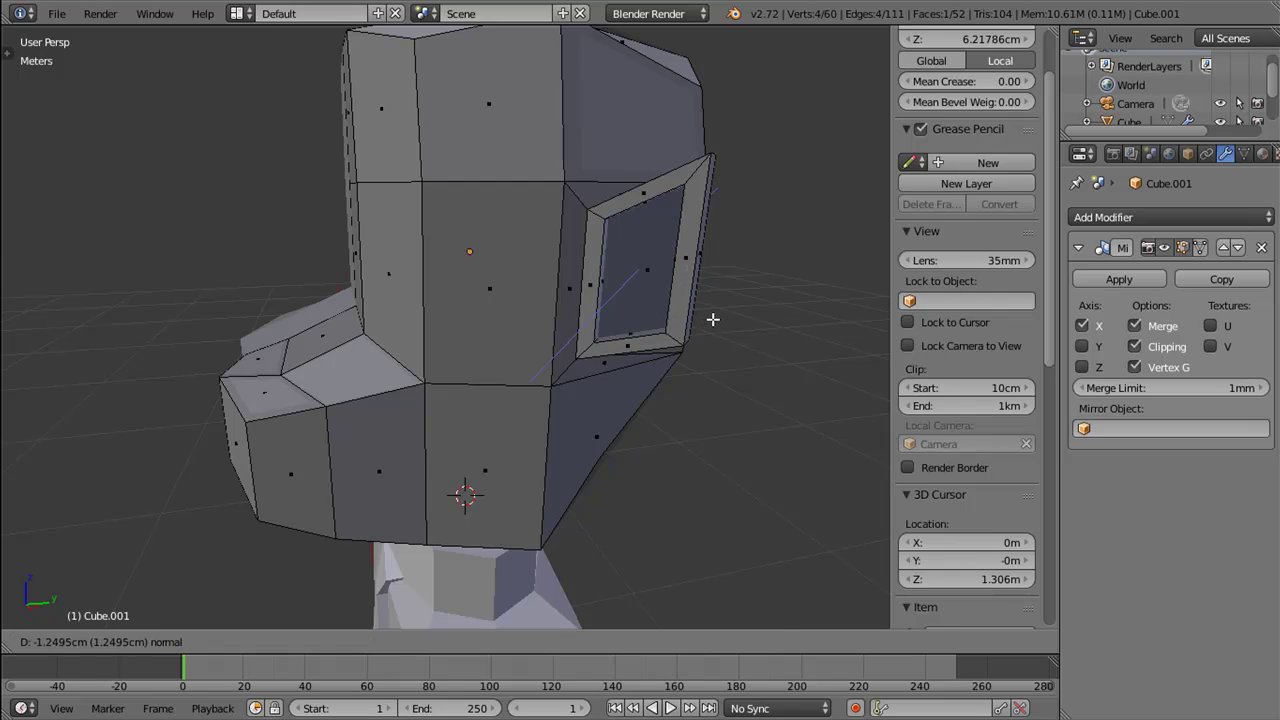
{"action": "left_click", "coordinate": [709, 324]}
{"action": "left_click_drag", "start_coordinate": [707, 323], "coordinate": [672, 360]}
{"action": "left_click_drag", "start_coordinate": [668, 355], "coordinate": [661, 348]}
{"action": "left_click_drag", "start_coordinate": [661, 348], "coordinate": [657, 324]}
{"action": "left_click_drag", "start_coordinate": [714, 286], "coordinate": [702, 294]}
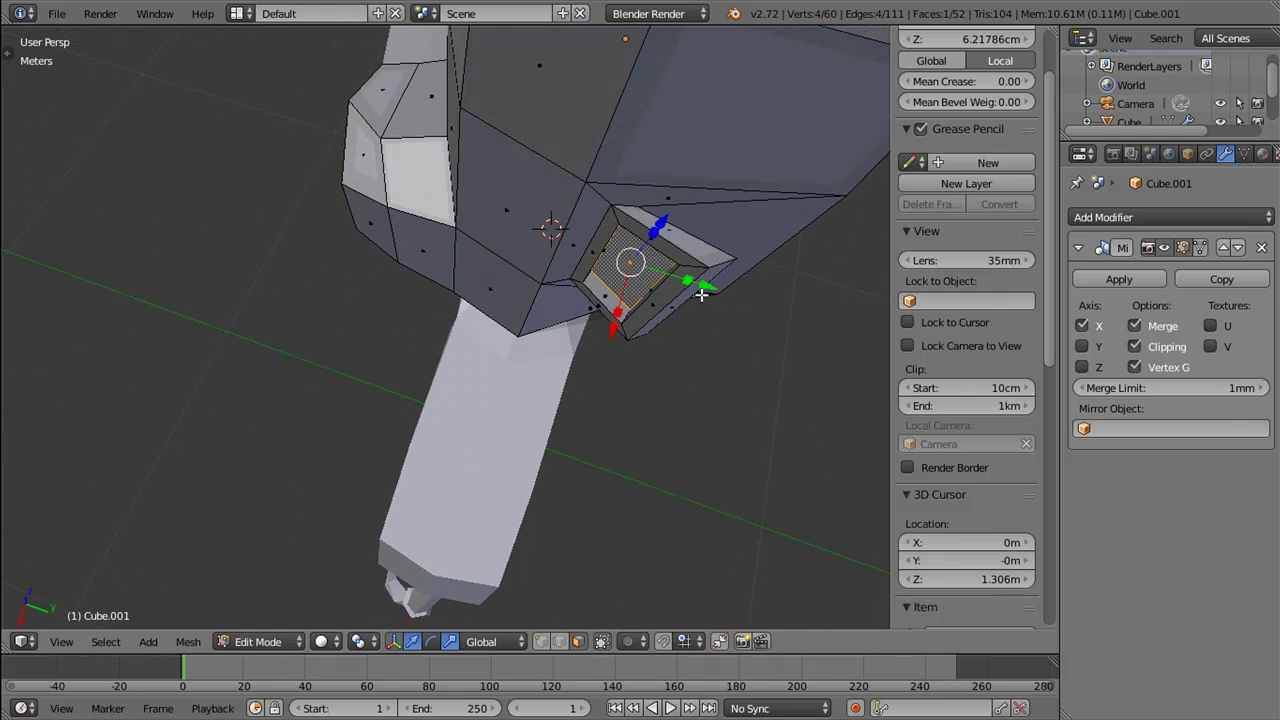
Step: Select the two front faces of the head and inset them together
{"action": "left_click_drag", "start_coordinate": [611, 332], "coordinate": [500, 329]}
{"action": "scroll", "scroll_direction": "down", "scroll_amount": 3}
{"action": "left_click_drag", "start_coordinate": [470, 347], "coordinate": [446, 335]}
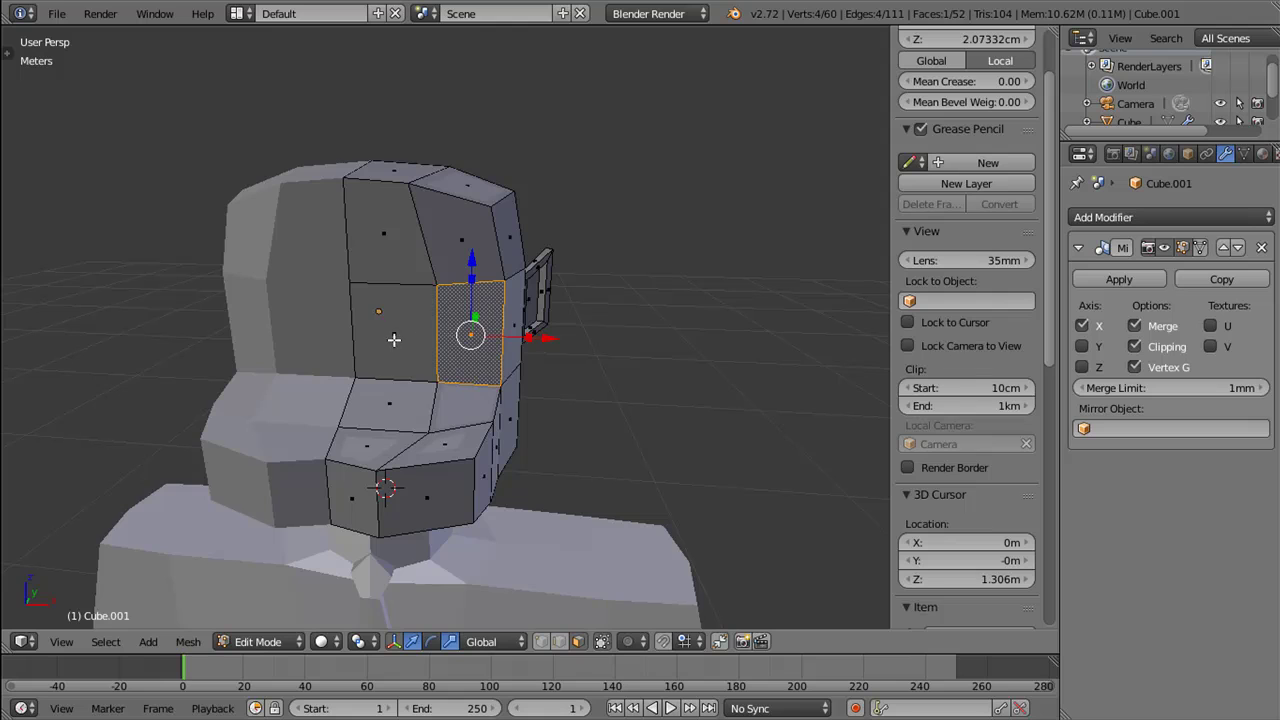
{"action": "right_click", "coordinate": [394, 340]}
{"action": "left_click_drag", "start_coordinate": [394, 340], "coordinate": [470, 361]}
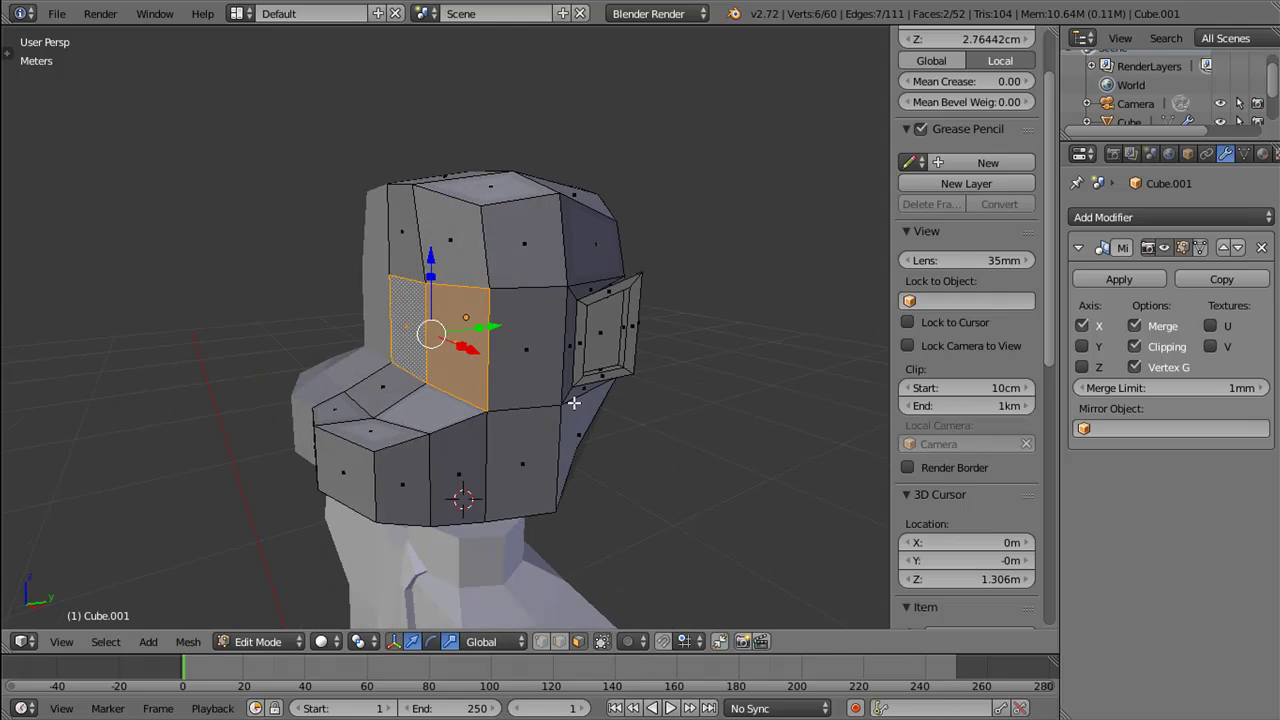
{"action": "key", "text": "i"}
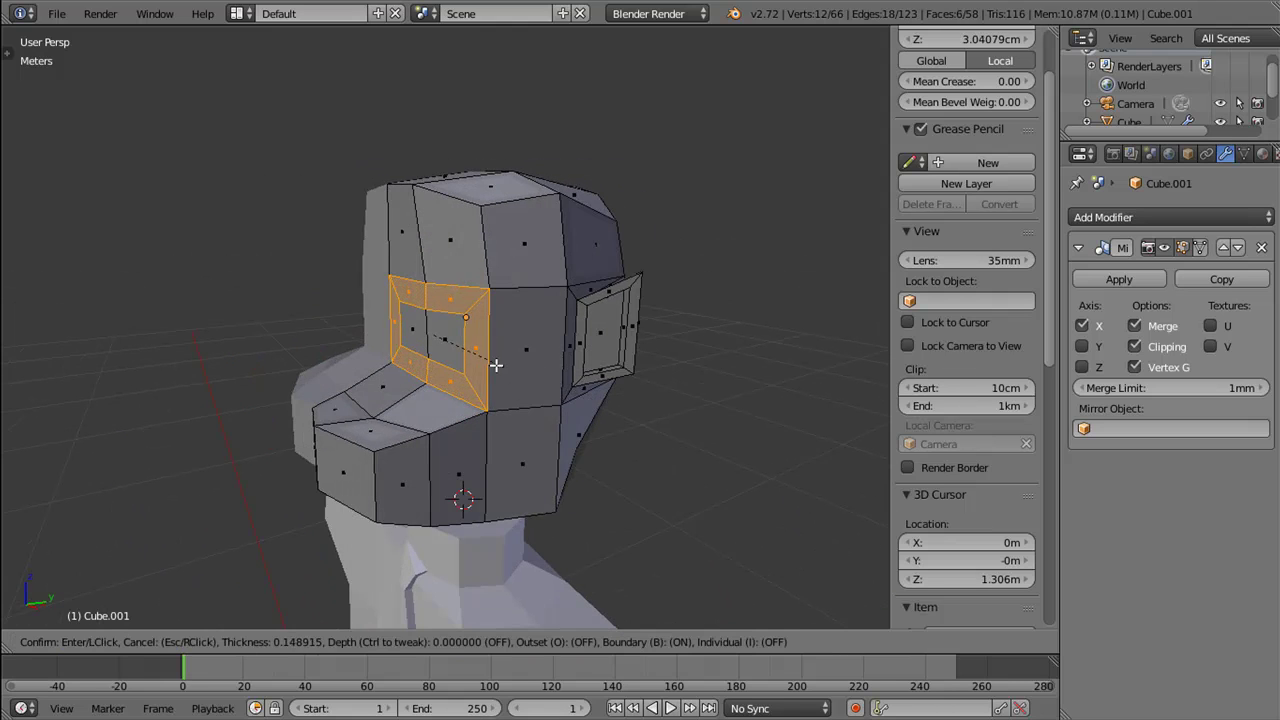
{"action": "left_click", "coordinate": [550, 387]}
{"action": "left_click_drag", "start_coordinate": [550, 387], "coordinate": [569, 384]}
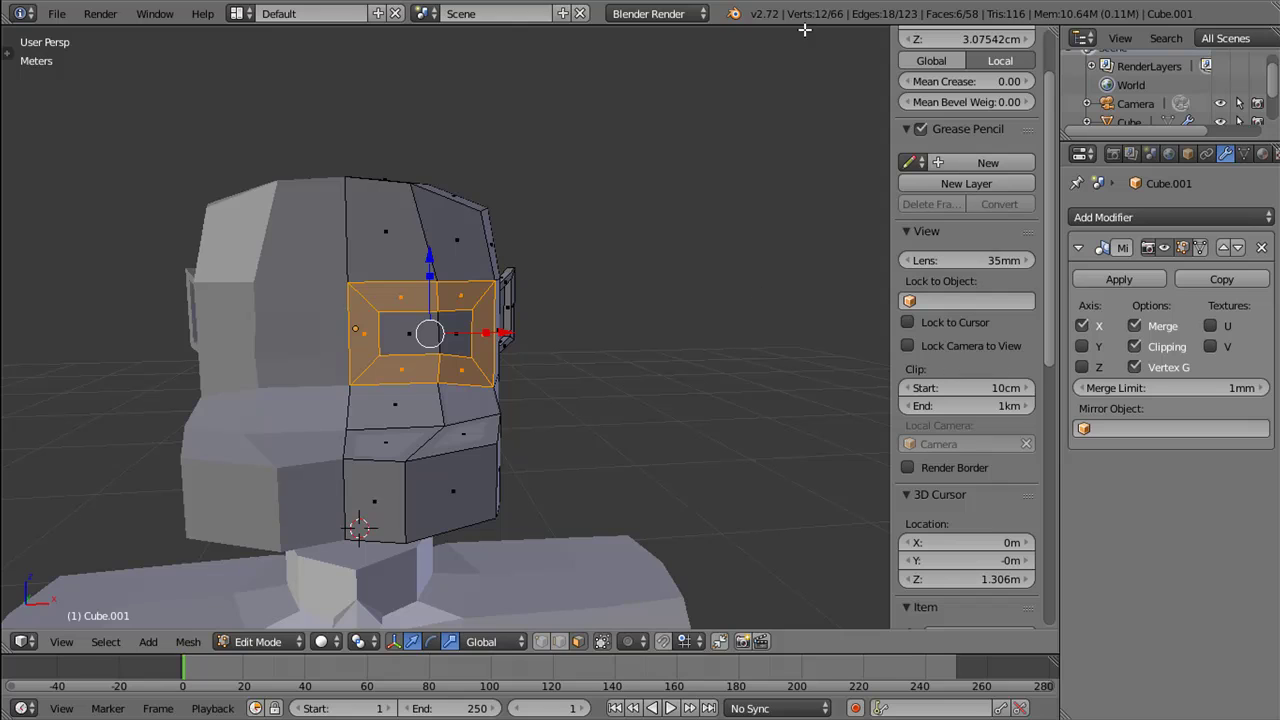
Step: Turn on Boundary for the 0.1676-thick inset so the mirror-side border strip merges away
{"action": "key", "text": "n"}
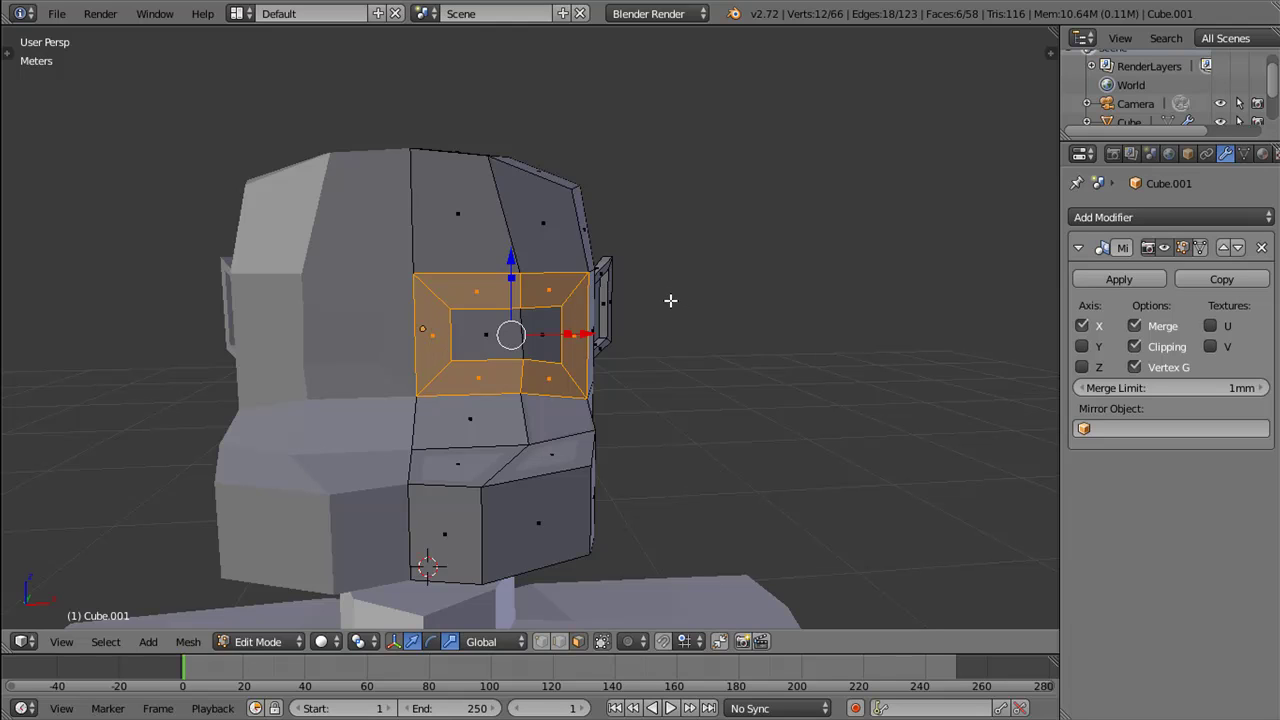
{"action": "key", "text": "F6"}
{"action": "key", "text": "t"}
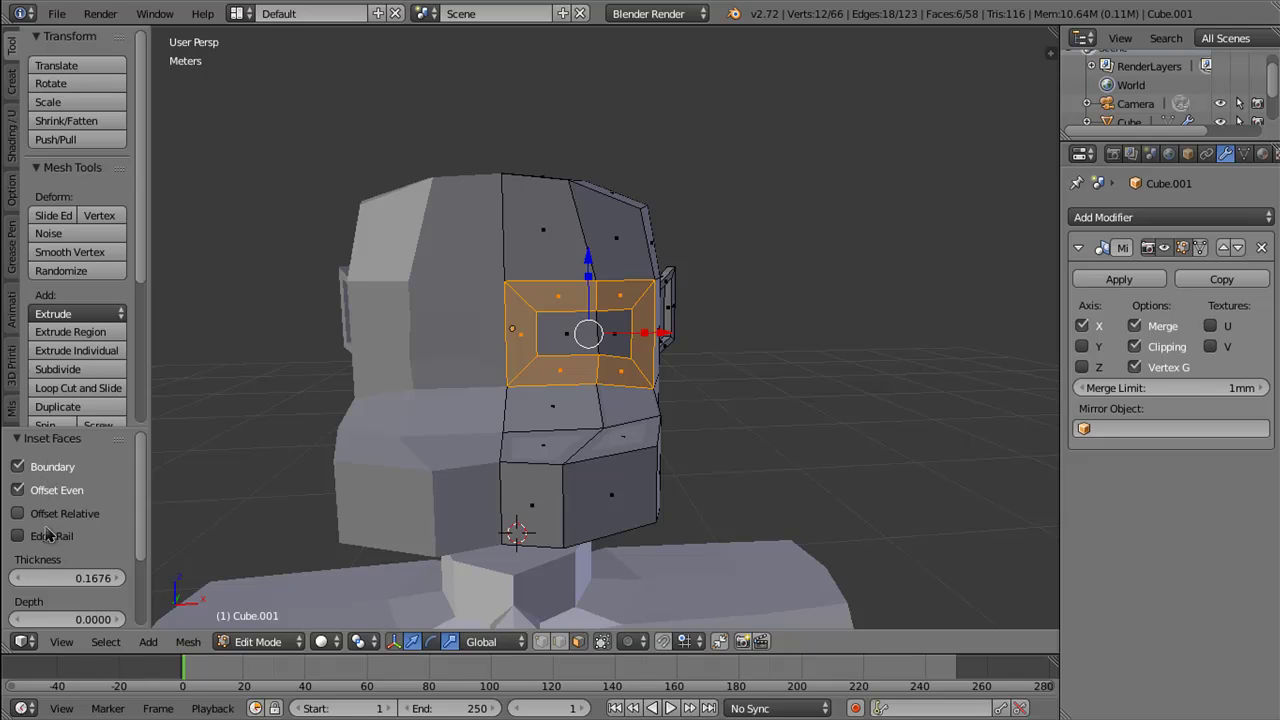
{"action": "key", "text": "t"}
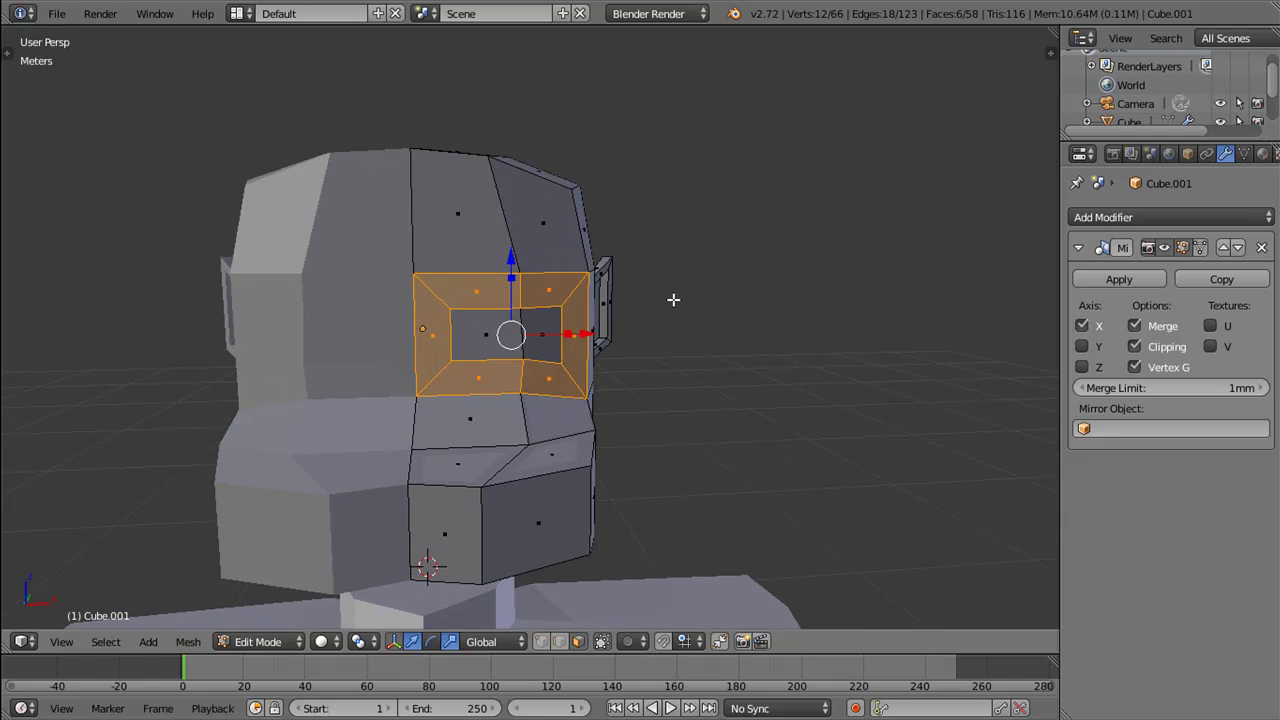
{"action": "key", "text": "F6"}
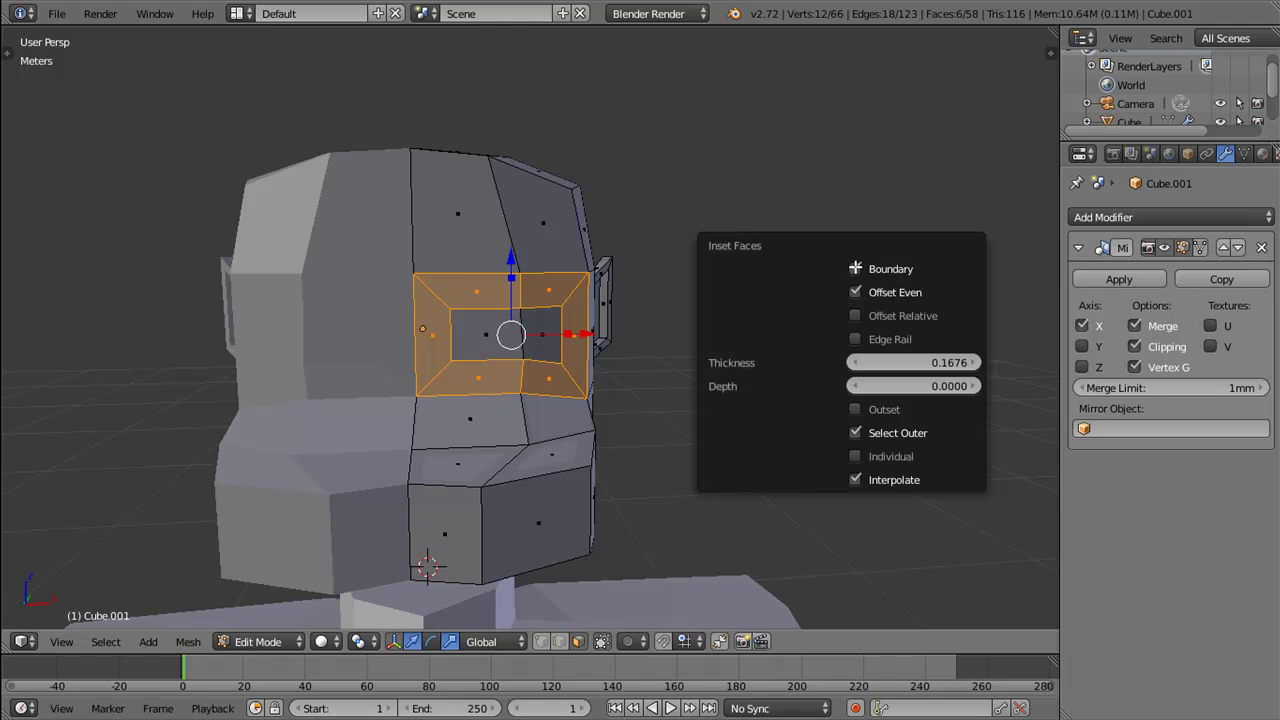
{"action": "left_click", "coordinate": [855, 268]}
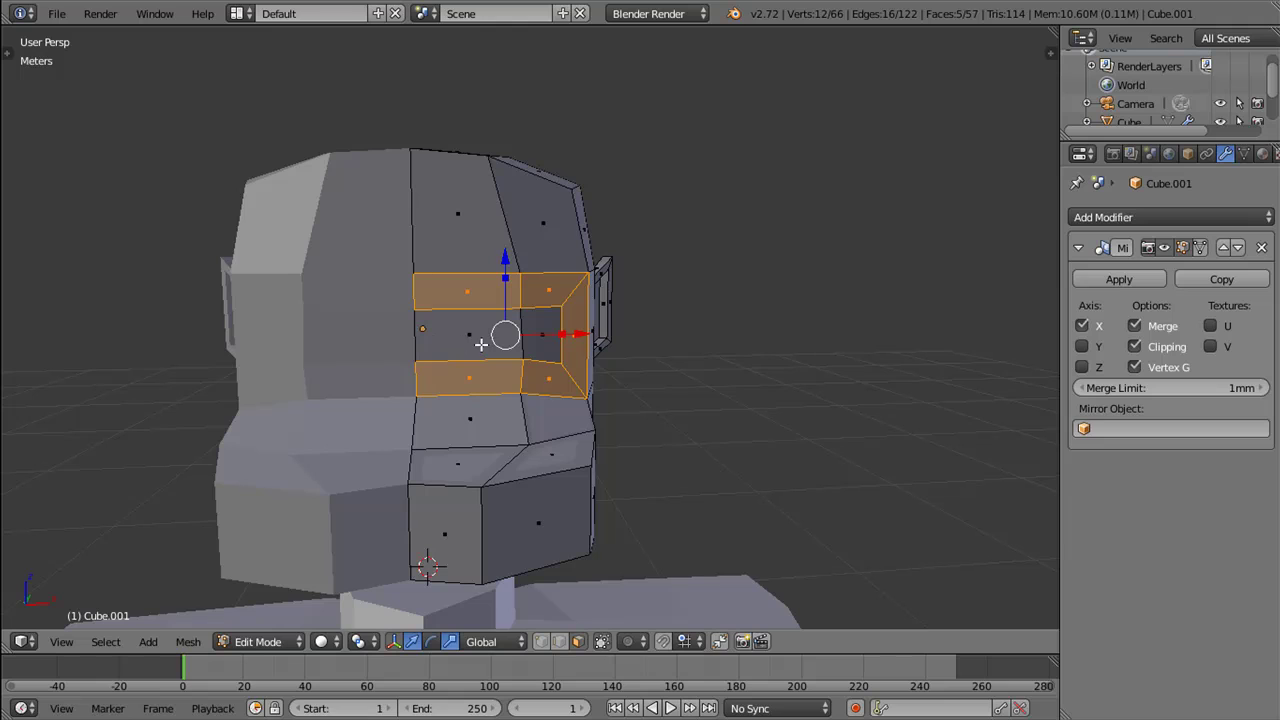
Step: Narrow the two inner inset faces along X and slide them toward the centre line
{"action": "right_click", "coordinate": [538, 336]}
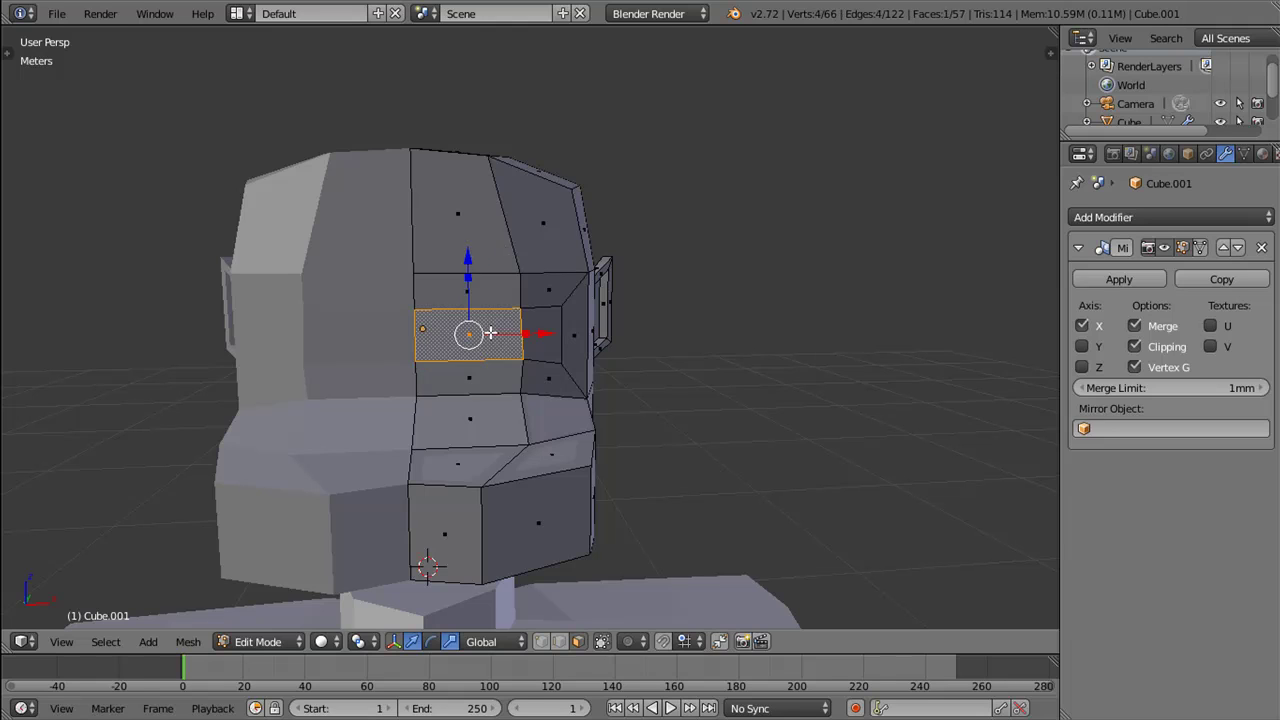
{"action": "key", "text": "s"}
{"action": "key", "text": "x"}
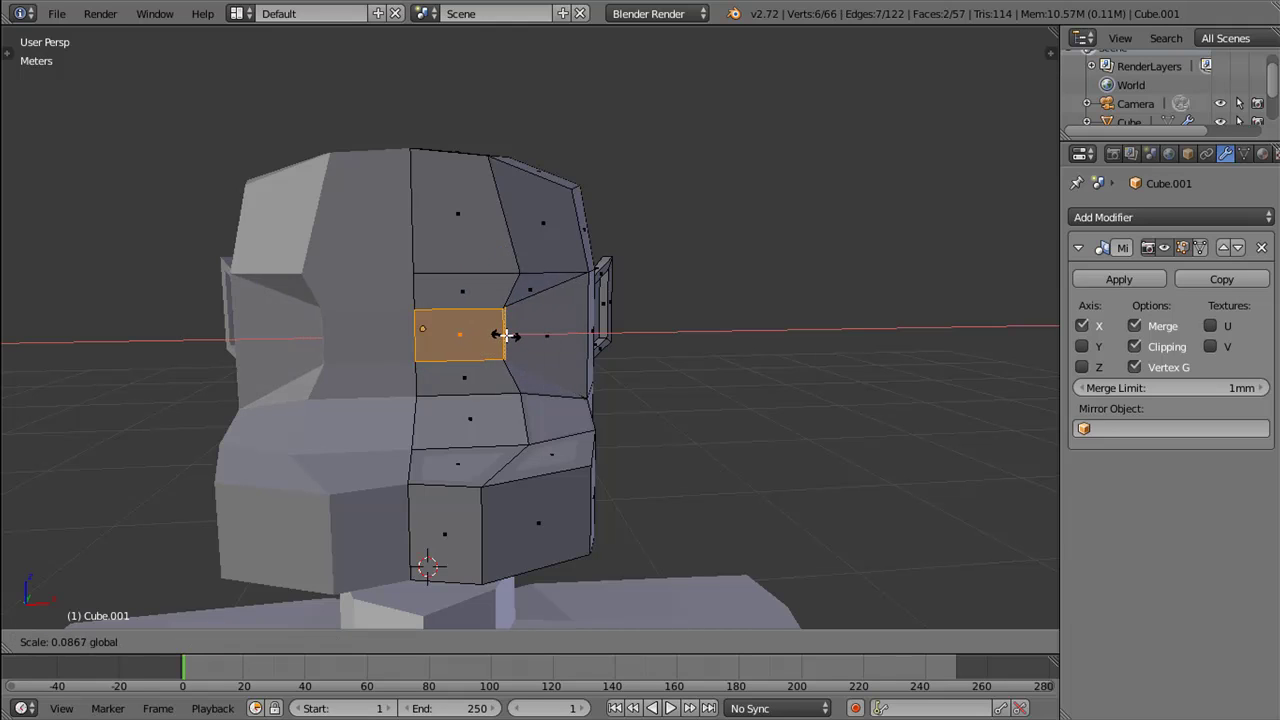
{"action": "left_click", "coordinate": [536, 337]}
{"action": "key", "text": "g"}
{"action": "key", "text": "x"}
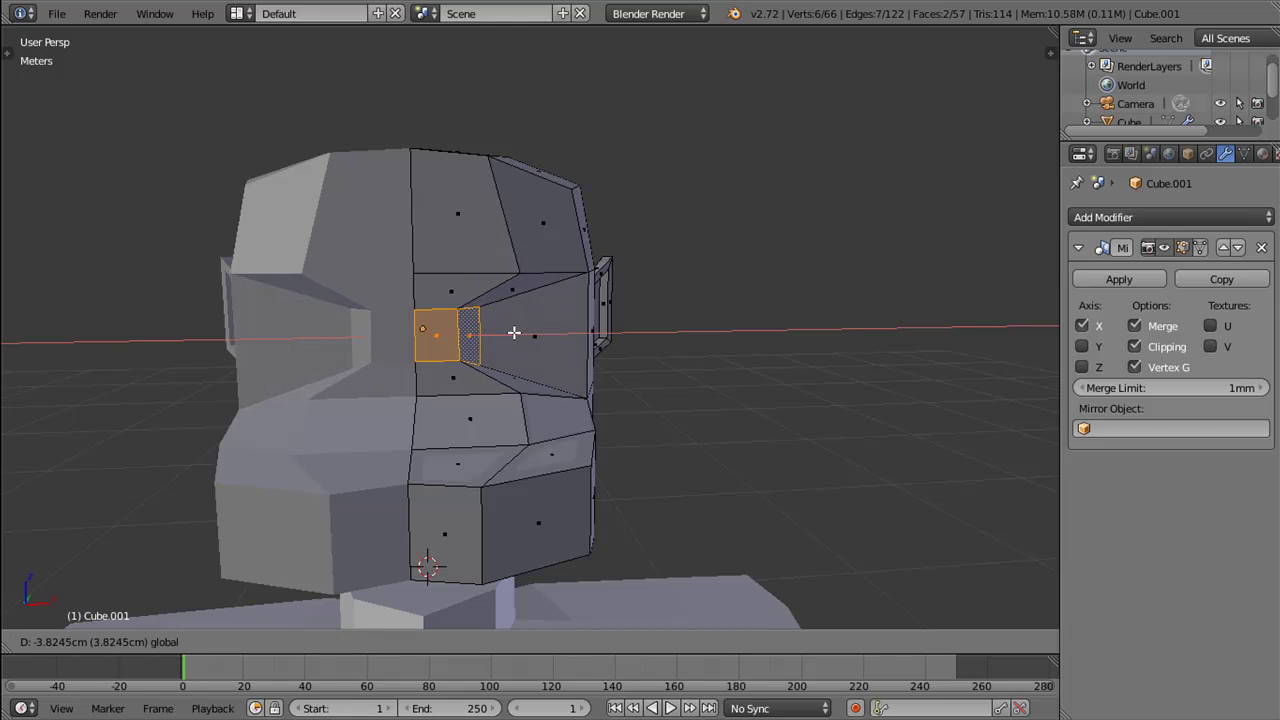
{"action": "left_click", "coordinate": [488, 332]}
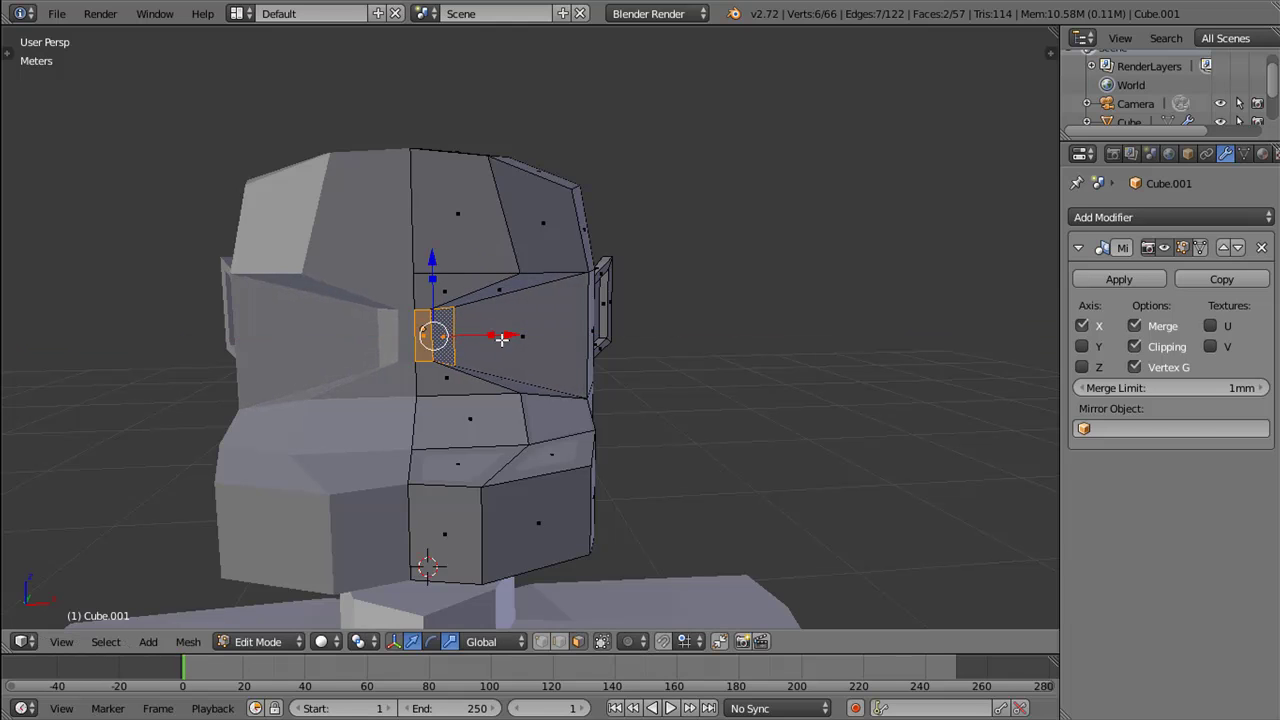
Step: Flatten the narrowed faces to zero along Y and push them along Y
{"action": "left_click_drag", "start_coordinate": [490, 333], "coordinate": [542, 341]}
{"action": "key", "text": "s"}
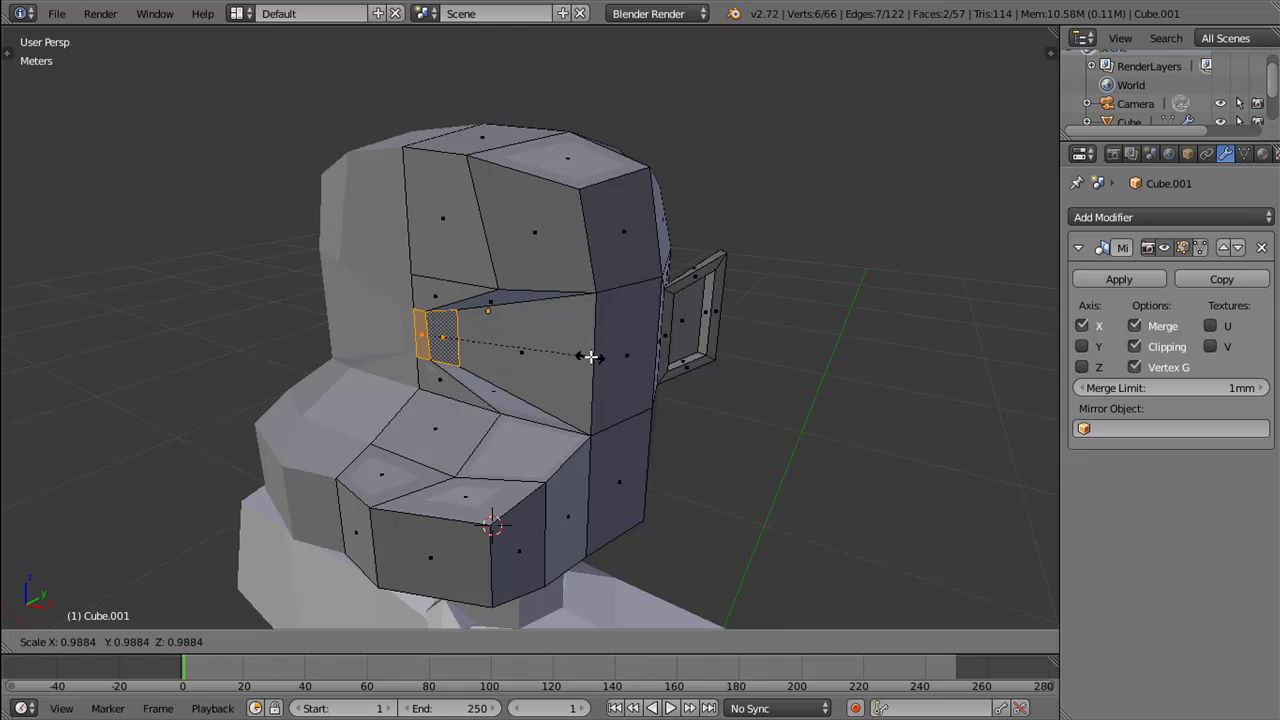
{"action": "type", "text": "y"}
{"action": "type", "text": "0"}
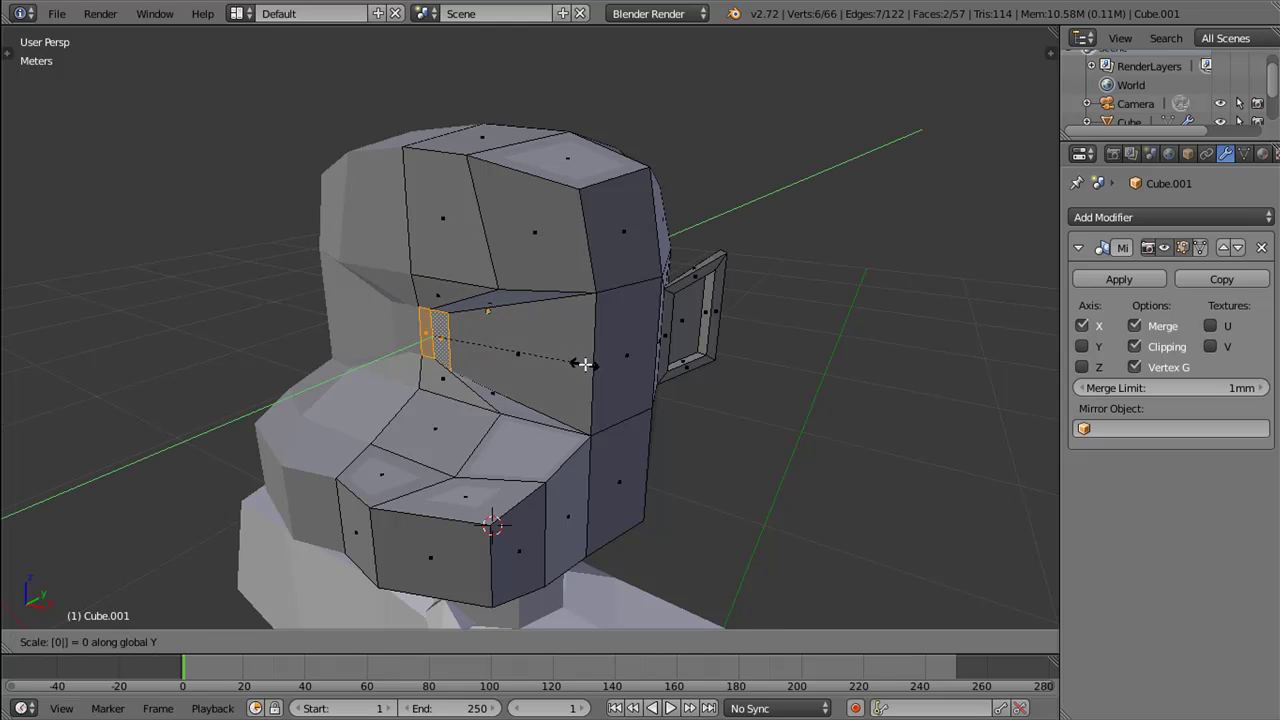
{"action": "key", "text": "Return"}
{"action": "left_click_drag", "start_coordinate": [512, 354], "coordinate": [453, 352]}
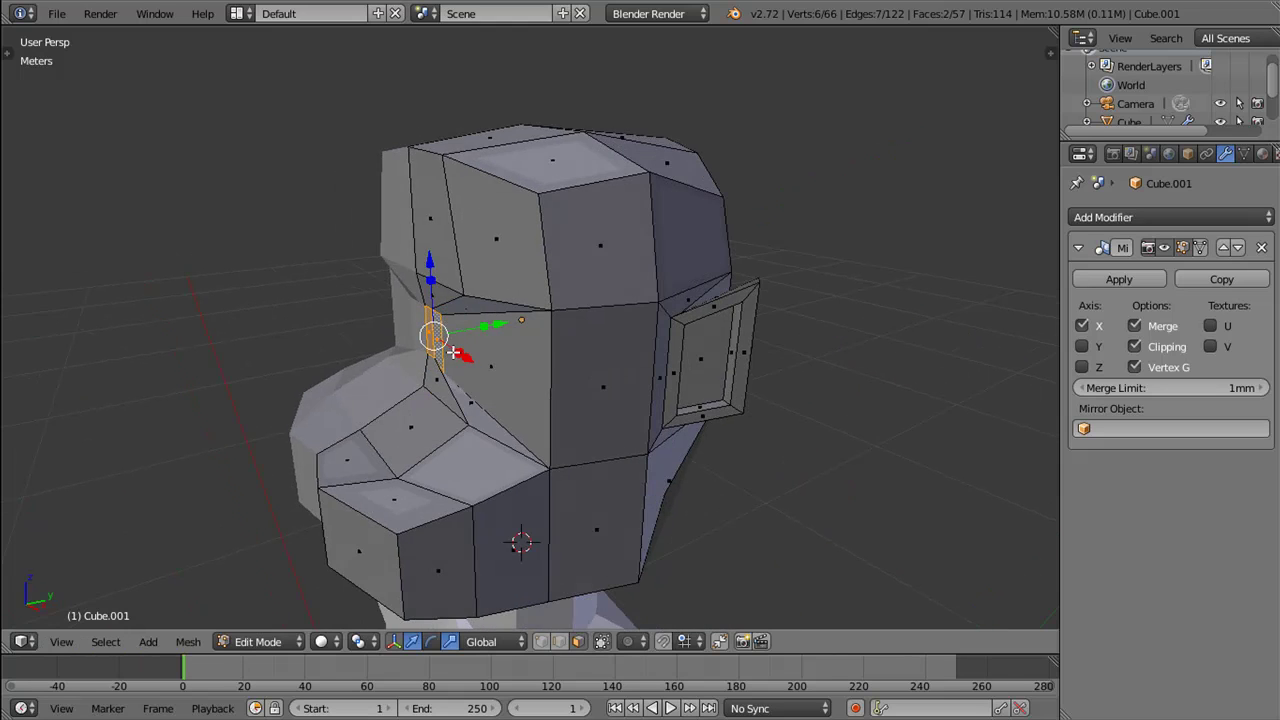
{"action": "left_click_drag", "start_coordinate": [501, 325], "coordinate": [491, 329]}
{"action": "left_click_drag", "start_coordinate": [491, 329], "coordinate": [600, 335]}
{"action": "scroll", "scroll_direction": "up", "scroll_amount": 3}
{"action": "scroll", "scroll_direction": "down", "scroll_amount": 3}
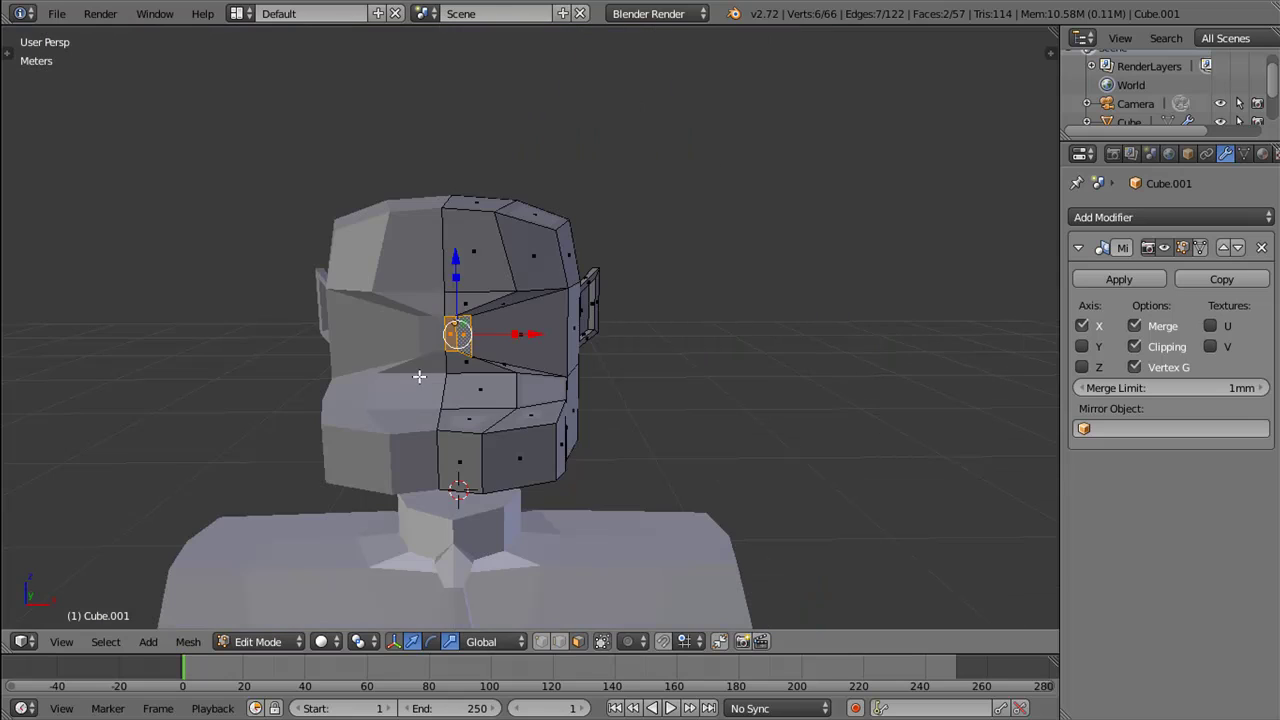
Step: Switch to vertex select mode and raise a vertex beside the recess along Z
{"action": "key", "text": "ctrl+Tab"}
{"action": "key", "text": "Up"}
{"action": "key", "text": "Up"}
{"action": "key", "text": "Return"}
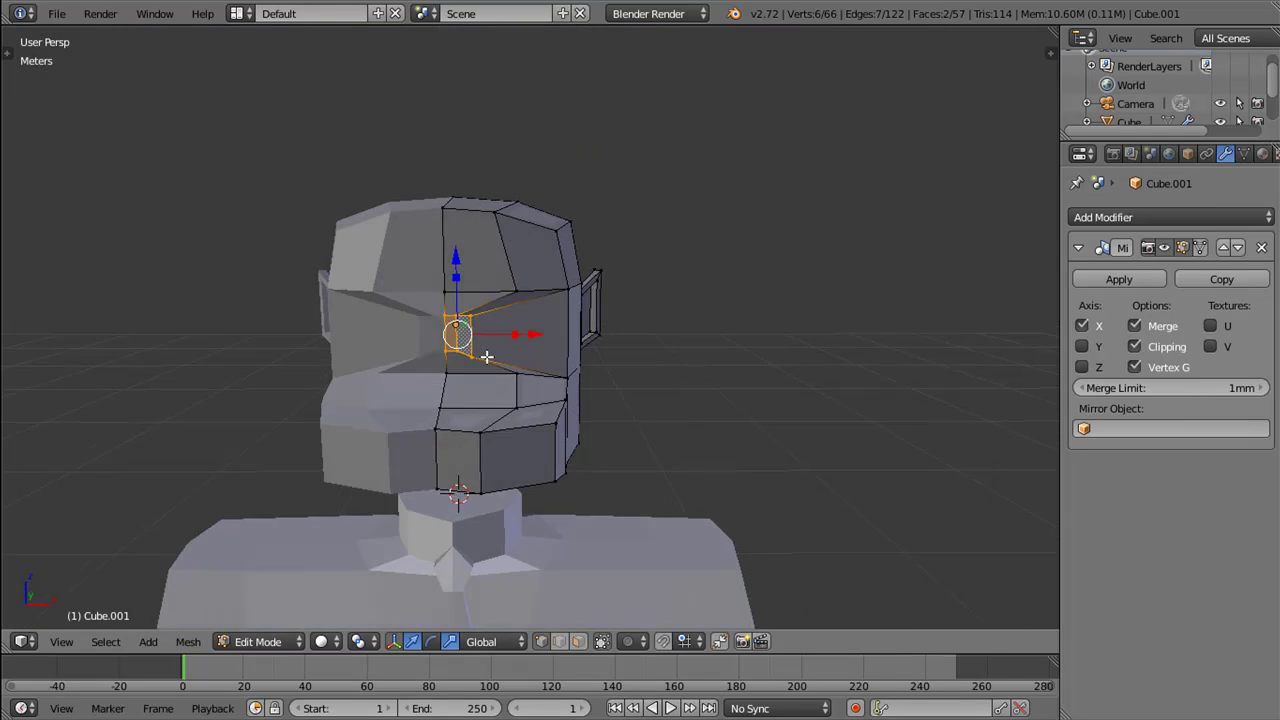
{"action": "left_click_drag", "start_coordinate": [485, 355], "coordinate": [472, 367]}
{"action": "scroll", "scroll_direction": "up", "scroll_amount": 3}
{"action": "scroll", "scroll_direction": "up", "scroll_amount": 3}
{"action": "scroll", "scroll_direction": "up", "scroll_amount": 3}
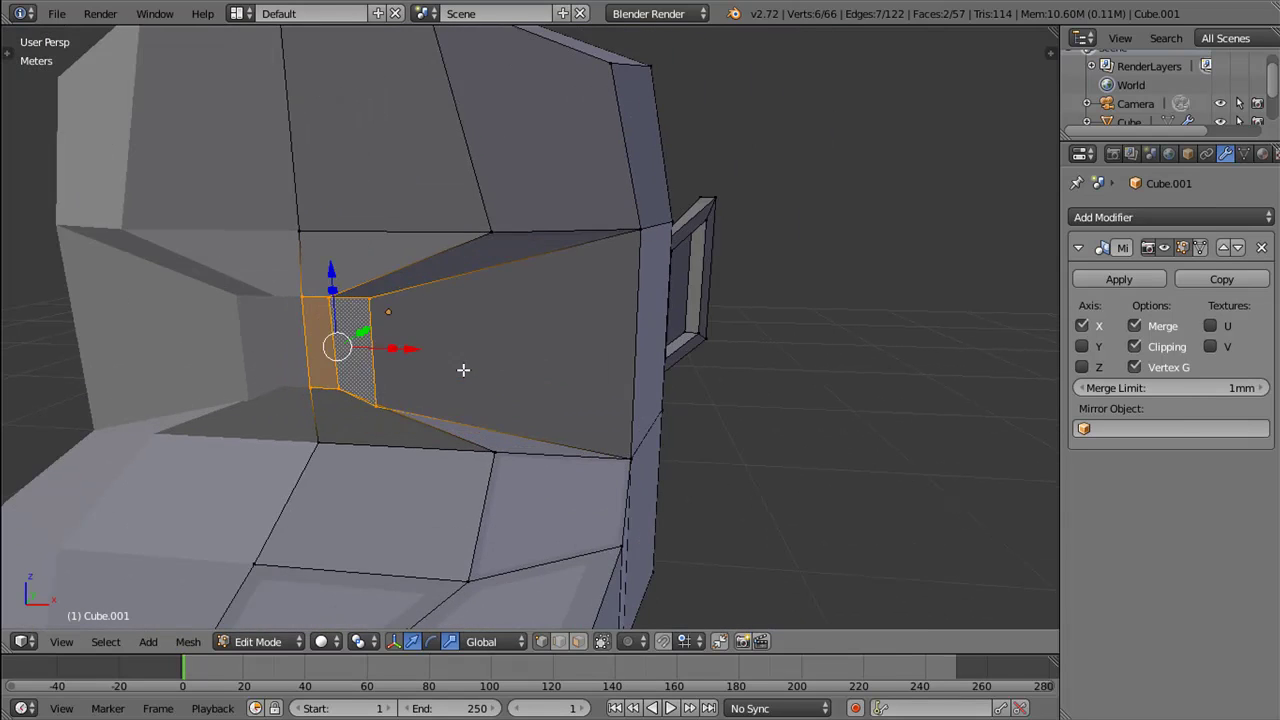
{"action": "right_click", "coordinate": [378, 397]}
{"action": "left_click_drag", "start_coordinate": [378, 397], "coordinate": [540, 360]}
{"action": "key", "text": "g"}
{"action": "key", "text": "z"}
{"action": "left_click", "coordinate": [374, 317]}
Step: Shift that vertex along X and edge-slide the vertices below and above the recess
{"action": "key", "text": "g"}
{"action": "key", "text": "x"}
{"action": "left_click", "coordinate": [434, 416]}
{"action": "right_click", "coordinate": [495, 443]}
{"action": "key", "text": "shift+v"}
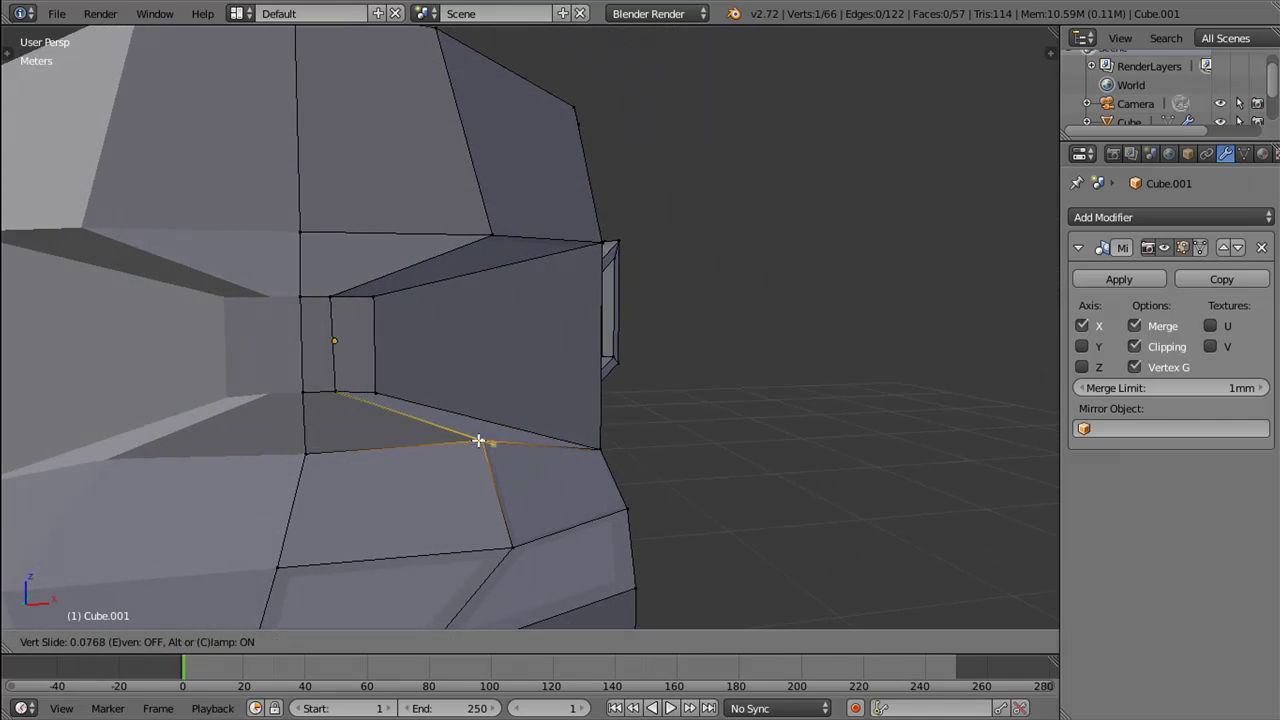
{"action": "left_click", "coordinate": [357, 450]}
{"action": "right_click", "coordinate": [491, 236]}
{"action": "key", "text": "shift+v"}
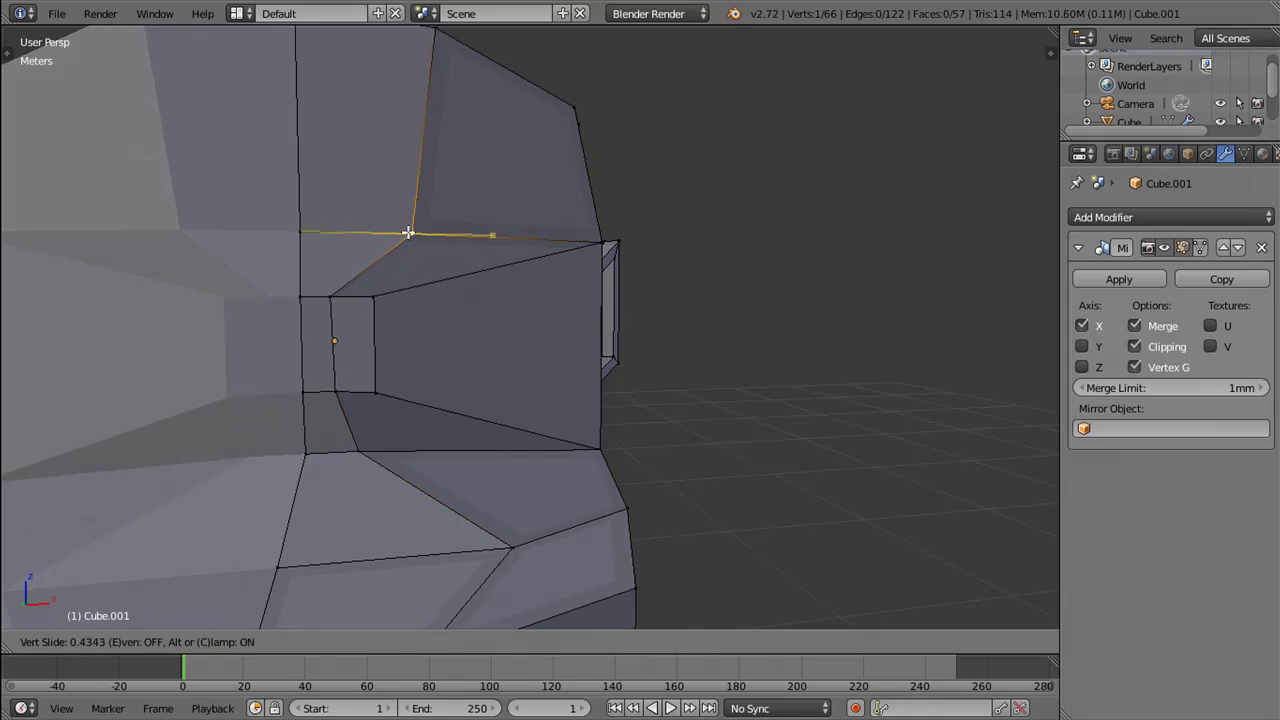
{"action": "left_click", "coordinate": [408, 232]}
Step: Select the six vertices of the narrow strip faces
{"action": "right_click", "coordinate": [373, 298]}
{"action": "right_click", "coordinate": [374, 388]}
{"action": "right_click", "coordinate": [334, 389]}
{"action": "right_click", "coordinate": [304, 390]}
{"action": "right_click", "coordinate": [301, 297]}
{"action": "right_click", "coordinate": [333, 296]}
{"action": "scroll", "scroll_direction": "down", "scroll_amount": 3}
Step: Extrude the narrow strip faces and push them outward along Y to start the nose
{"action": "scroll", "scroll_direction": "down", "scroll_amount": 3}
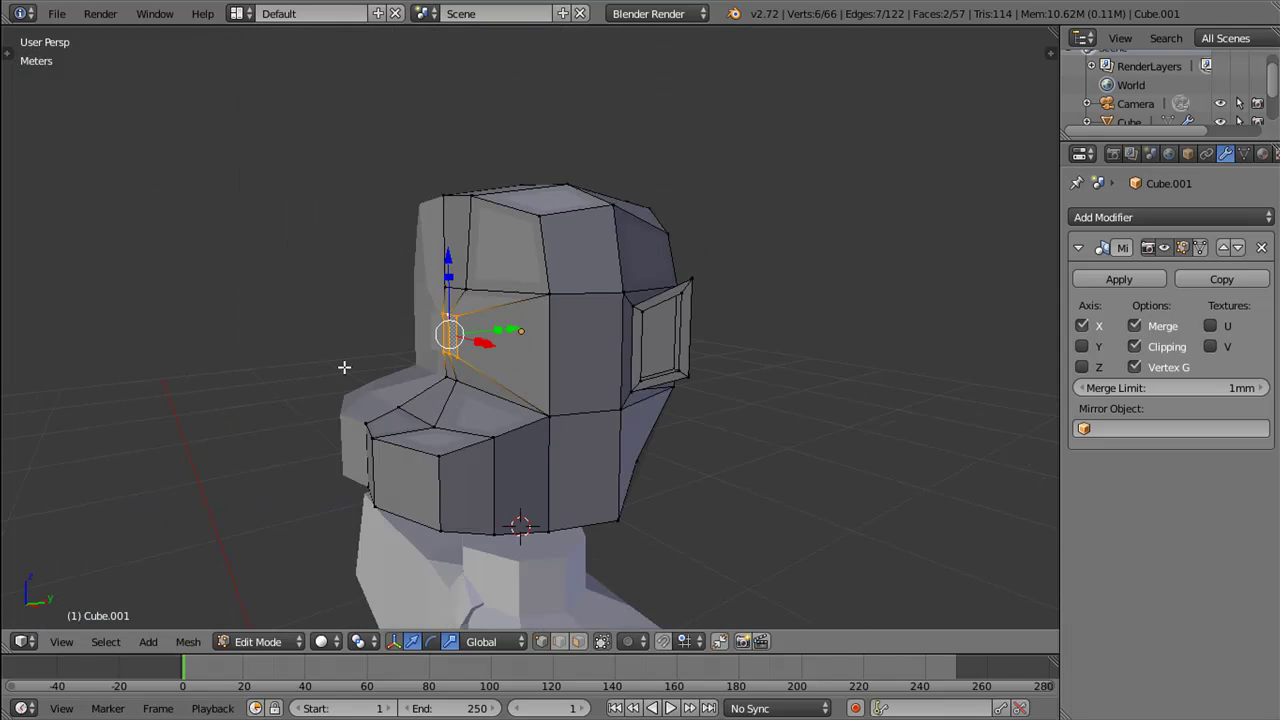
{"action": "left_click_drag", "start_coordinate": [343, 366], "coordinate": [488, 363]}
{"action": "key", "text": "e"}
{"action": "right_click", "coordinate": [561, 349]}
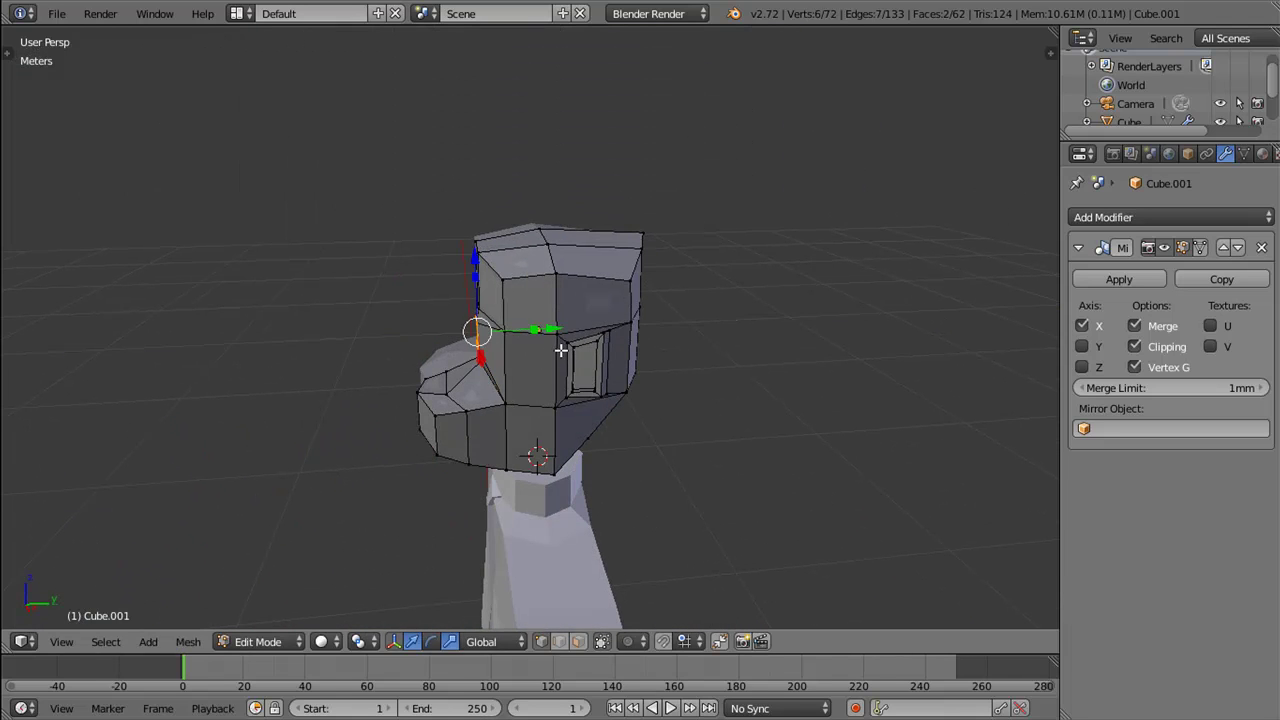
{"action": "key", "text": "g"}
{"action": "key", "text": "y"}
{"action": "left_click", "coordinate": [535, 333]}
Step: Extrude the nose a second time along Y and scale its tip down
{"action": "key", "text": "e"}
{"action": "right_click", "coordinate": [535, 335]}
{"action": "key", "text": "g"}
{"action": "key", "text": "y"}
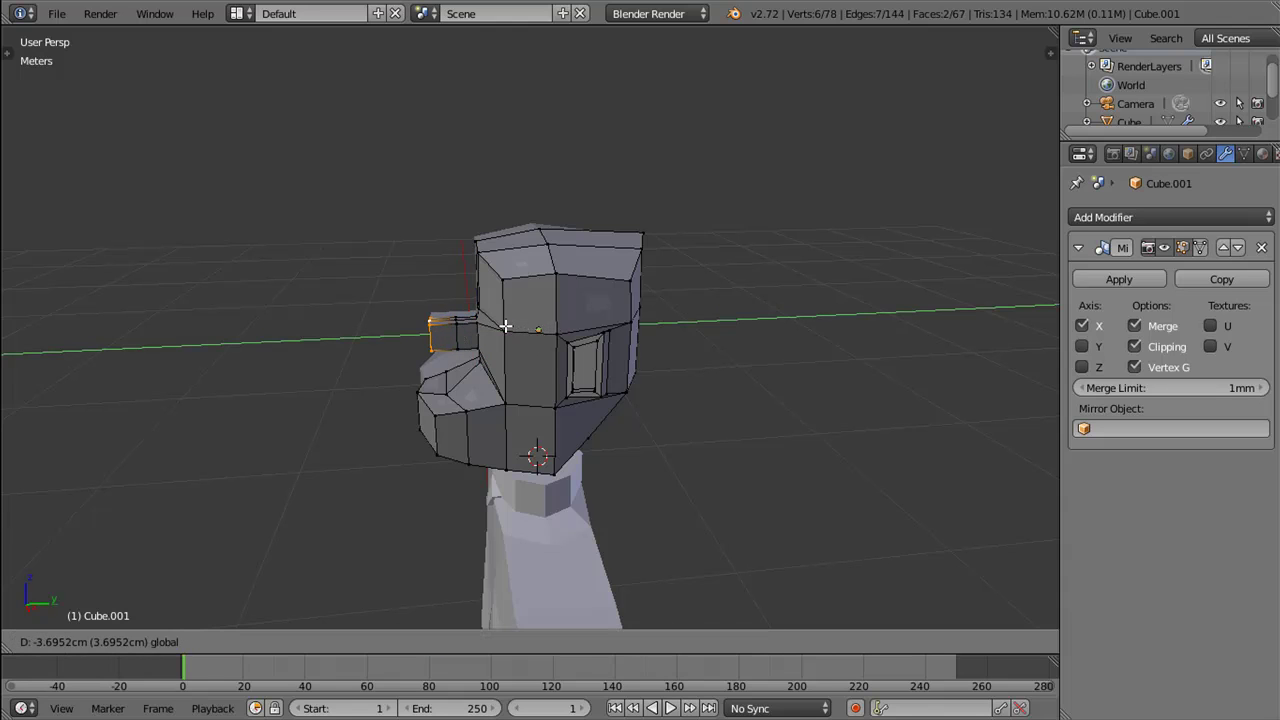
{"action": "left_click", "coordinate": [504, 326]}
{"action": "left_click_drag", "start_coordinate": [504, 326], "coordinate": [677, 334]}
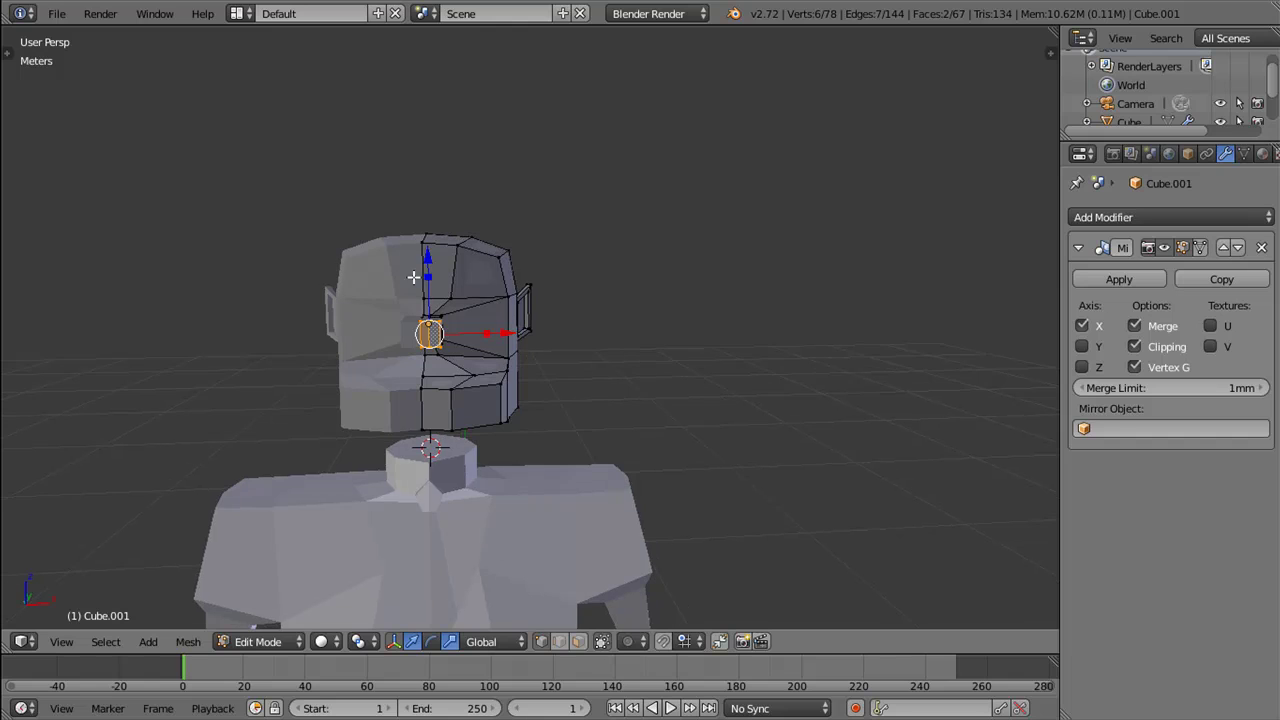
{"action": "key", "text": "s"}
{"action": "left_click", "coordinate": [426, 287]}
Step: Nudge the nose tip face sideways and narrow it along X
{"action": "scroll", "scroll_direction": "up", "scroll_amount": 3}
{"action": "left_click_drag", "start_coordinate": [460, 331], "coordinate": [380, 360]}
{"action": "scroll", "scroll_direction": "down", "scroll_amount": 3}
{"action": "left_click_drag", "start_coordinate": [397, 337], "coordinate": [381, 338]}
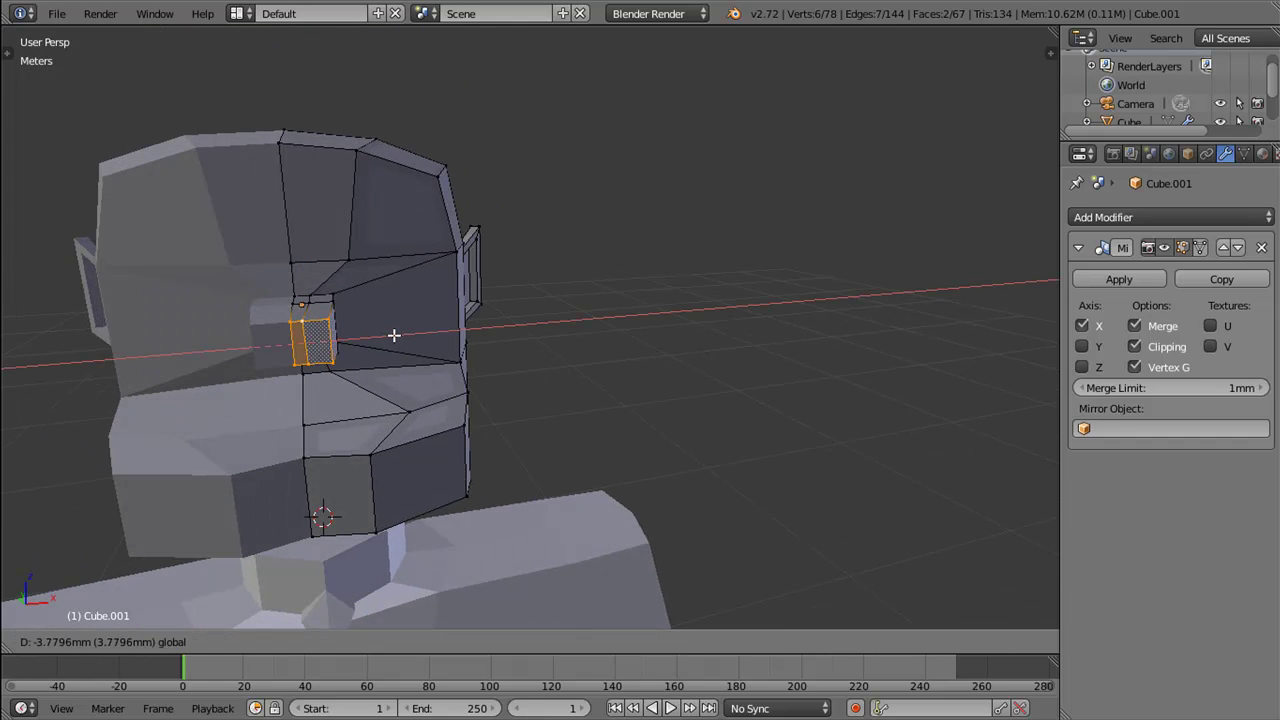
{"action": "key", "text": "s"}
{"action": "key", "text": "x"}
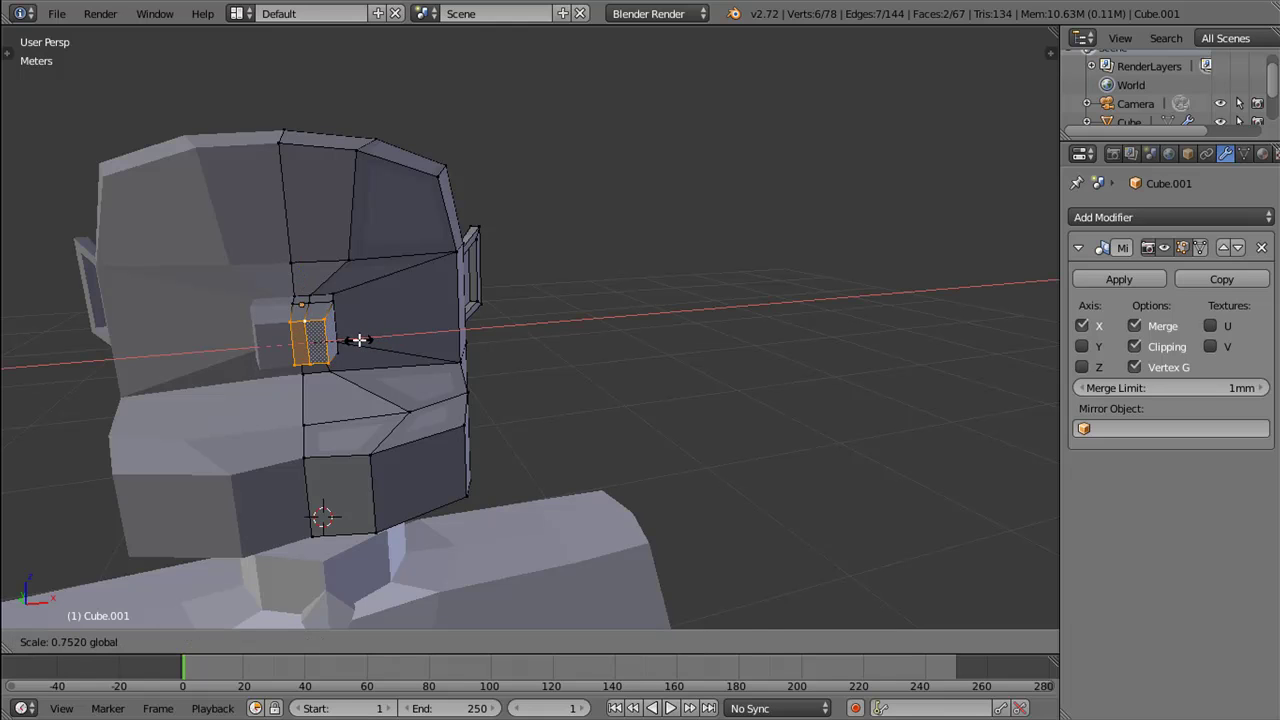
{"action": "left_click", "coordinate": [342, 341]}
Step: Shorten the nose tip's front edge vertically with two Z-axis scales
{"action": "left_click_drag", "start_coordinate": [348, 324], "coordinate": [324, 290]}
{"action": "right_click", "coordinate": [322, 348]}
{"action": "key", "text": "s"}
{"action": "key", "text": "z"}
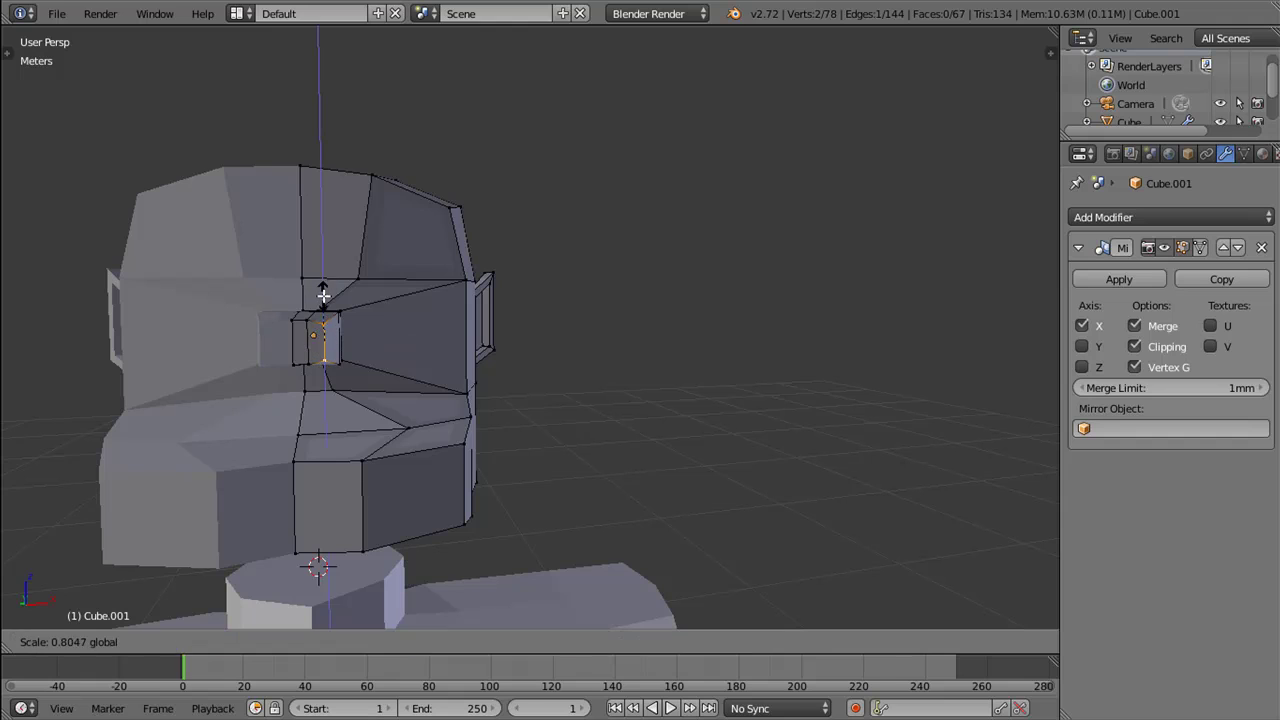
{"action": "left_click", "coordinate": [321, 314]}
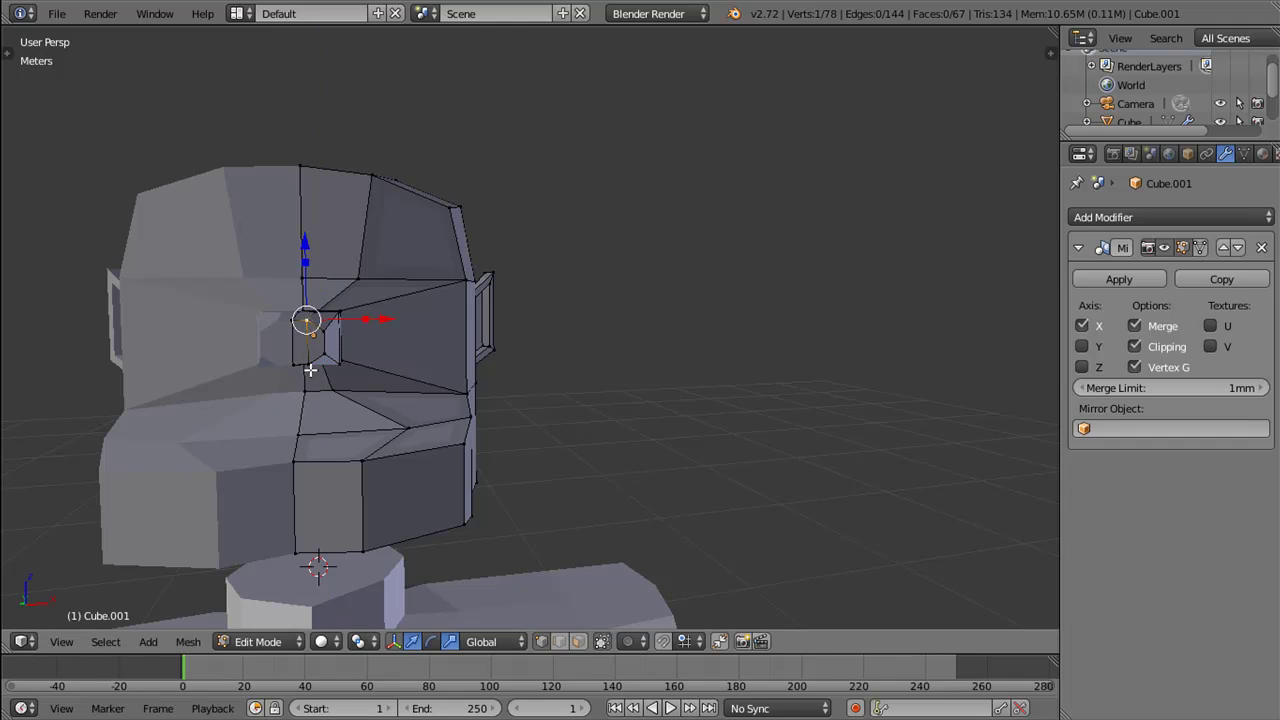
{"action": "key", "text": "s"}
{"action": "key", "text": "z"}
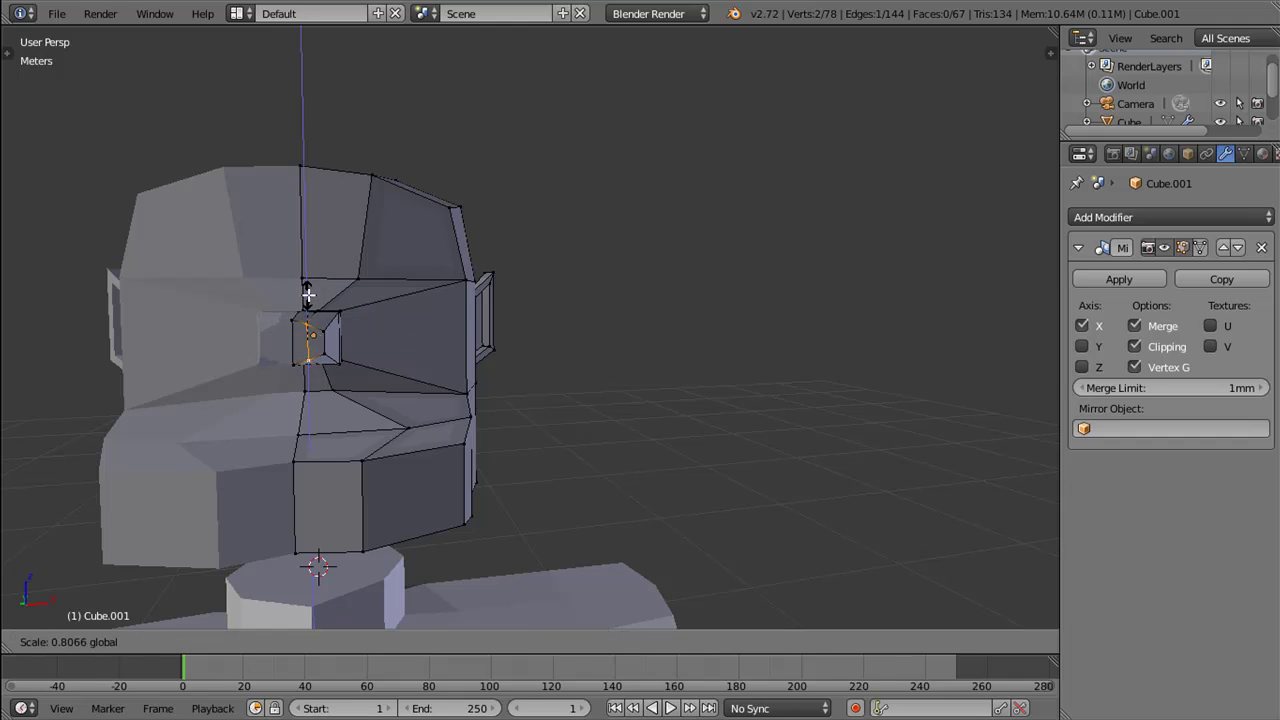
{"action": "left_click", "coordinate": [308, 292]}
Step: Reposition the nose tip edge and scale the tip smaller
{"action": "left_click_drag", "start_coordinate": [308, 292], "coordinate": [243, 398]}
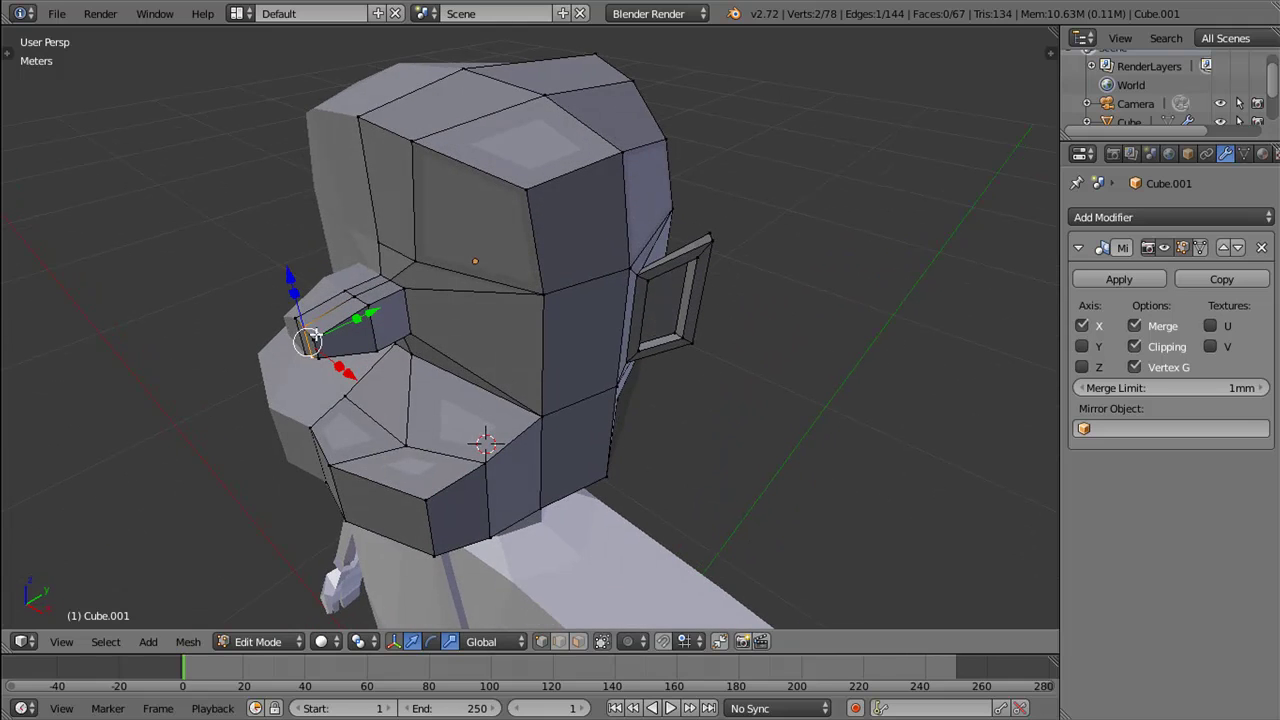
{"action": "left_click_drag", "start_coordinate": [330, 348], "coordinate": [392, 316]}
{"action": "key", "text": "g"}
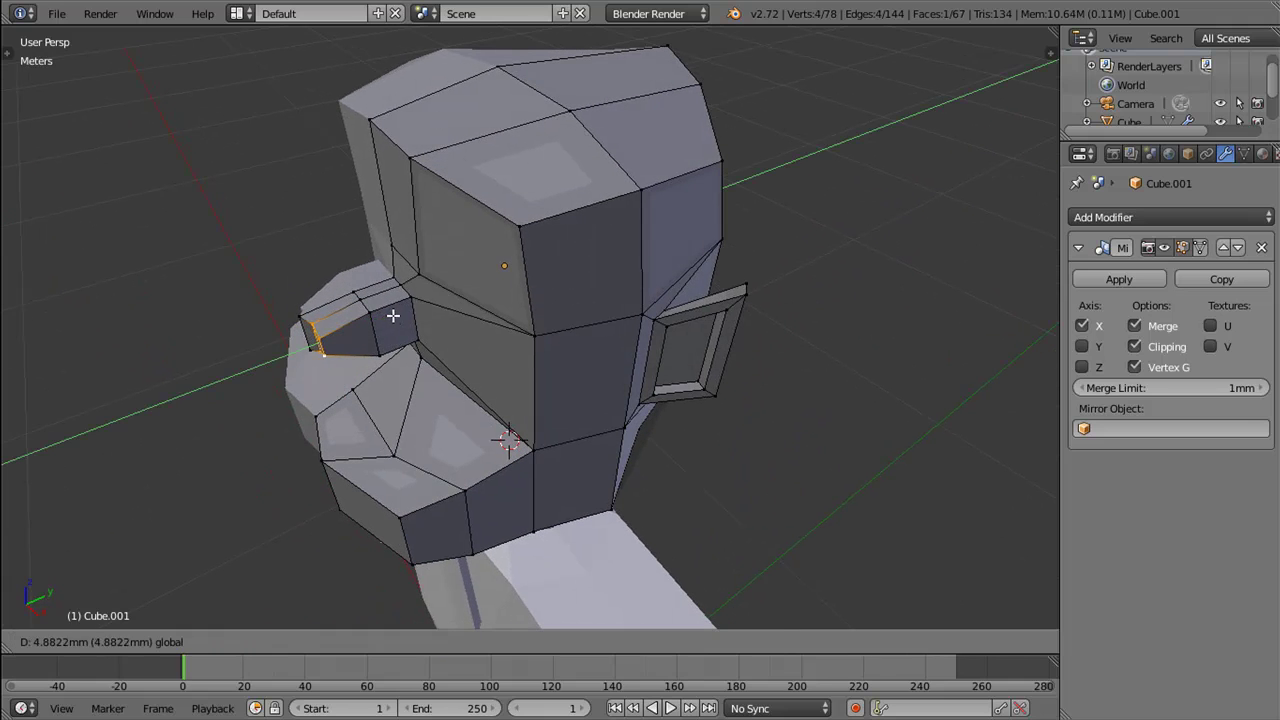
{"action": "left_click", "coordinate": [390, 316]}
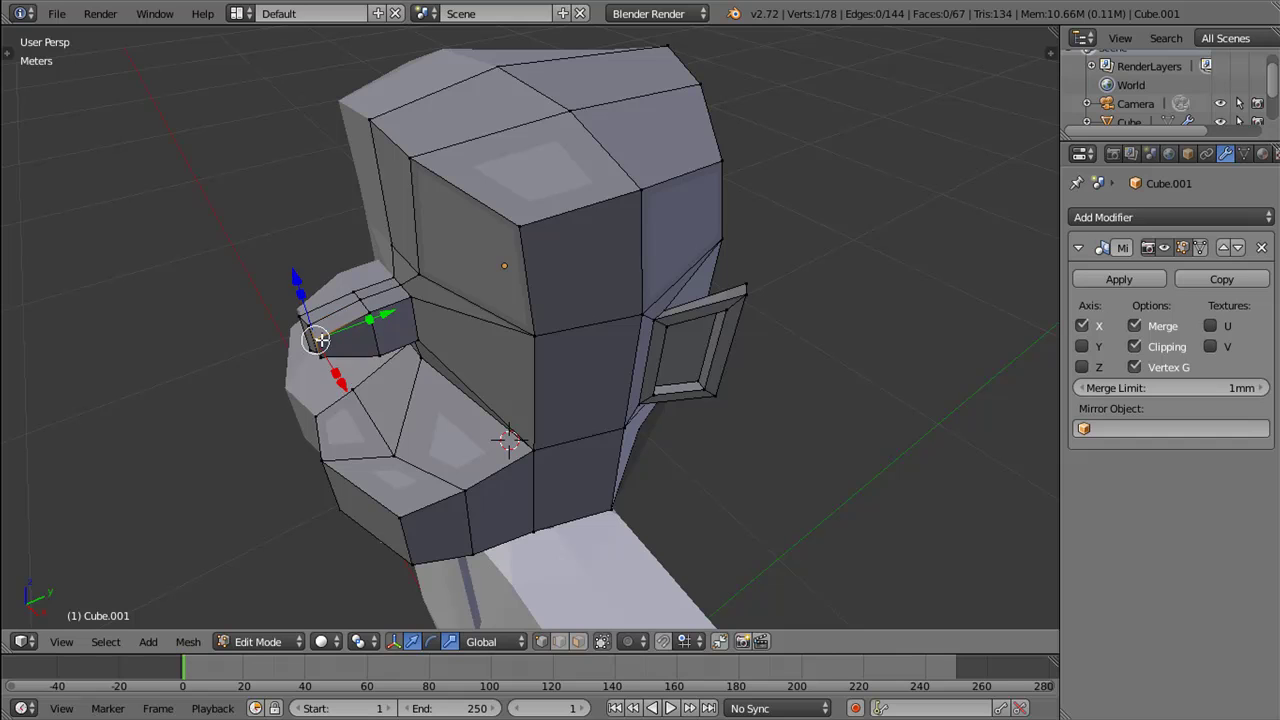
{"action": "left_click_drag", "start_coordinate": [358, 331], "coordinate": [375, 305]}
{"action": "key", "text": "g"}
{"action": "left_click", "coordinate": [404, 325]}
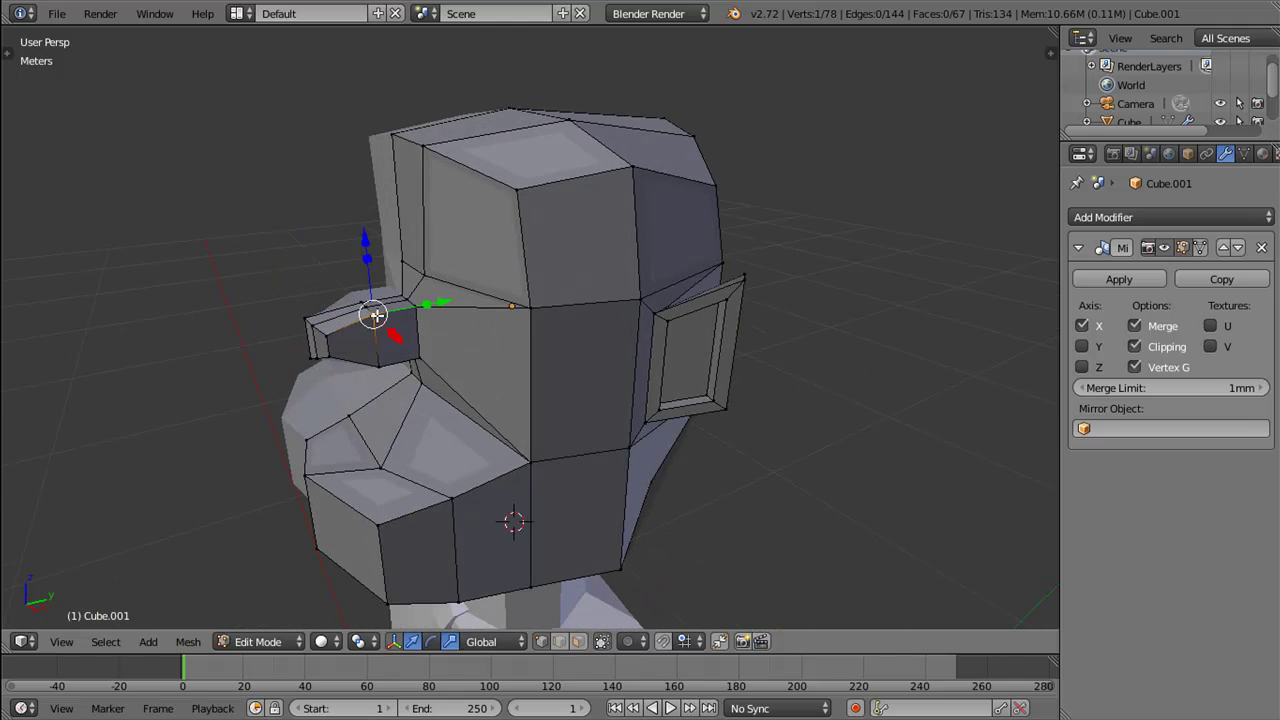
{"action": "left_click_drag", "start_coordinate": [380, 352], "coordinate": [371, 337]}
{"action": "key", "text": "s"}
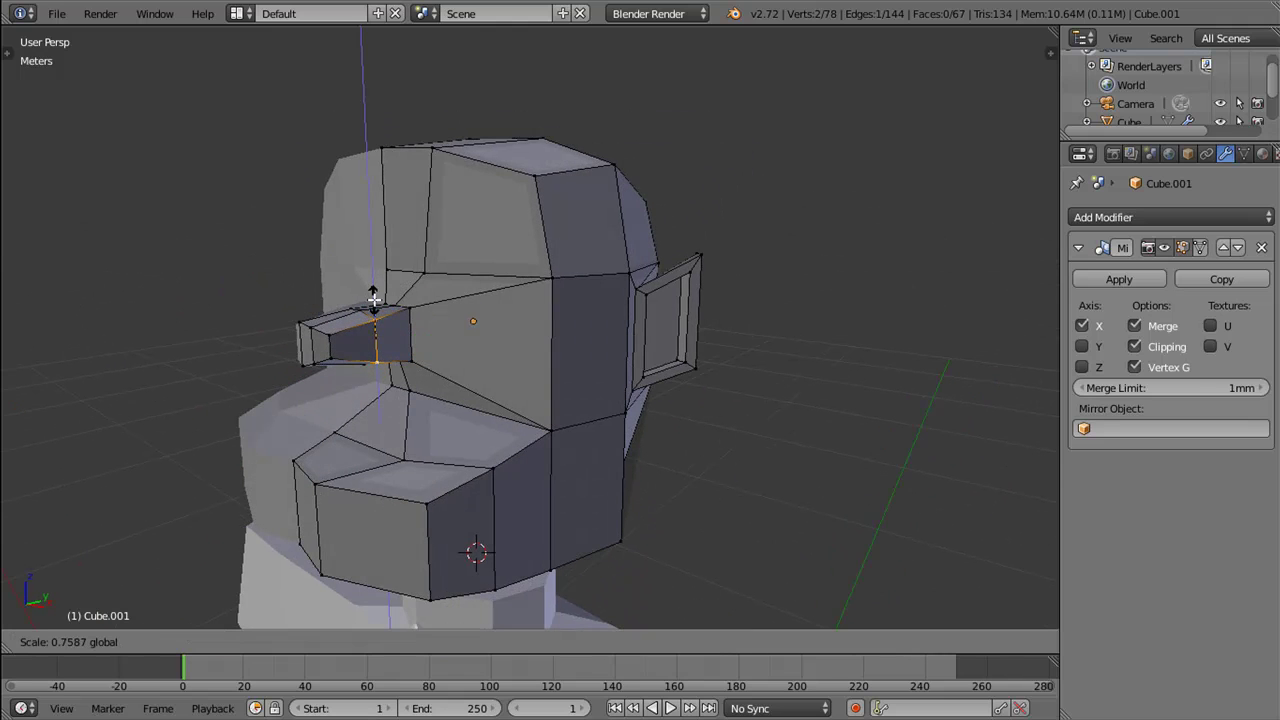
{"action": "left_click", "coordinate": [375, 290]}
{"action": "left_click_drag", "start_coordinate": [375, 290], "coordinate": [367, 292]}
Step: Fine-tune the nose width with repeated X-axis scaling, checking it from front and side
{"action": "key", "text": "s"}
{"action": "key", "text": "x"}
{"action": "left_click", "coordinate": [380, 291]}
{"action": "key", "text": "s"}
{"action": "key", "text": "x"}
{"action": "left_click", "coordinate": [441, 332]}
{"action": "left_click_drag", "start_coordinate": [441, 332], "coordinate": [494, 348]}
{"action": "left_click_drag", "start_coordinate": [361, 285], "coordinate": [361, 354]}
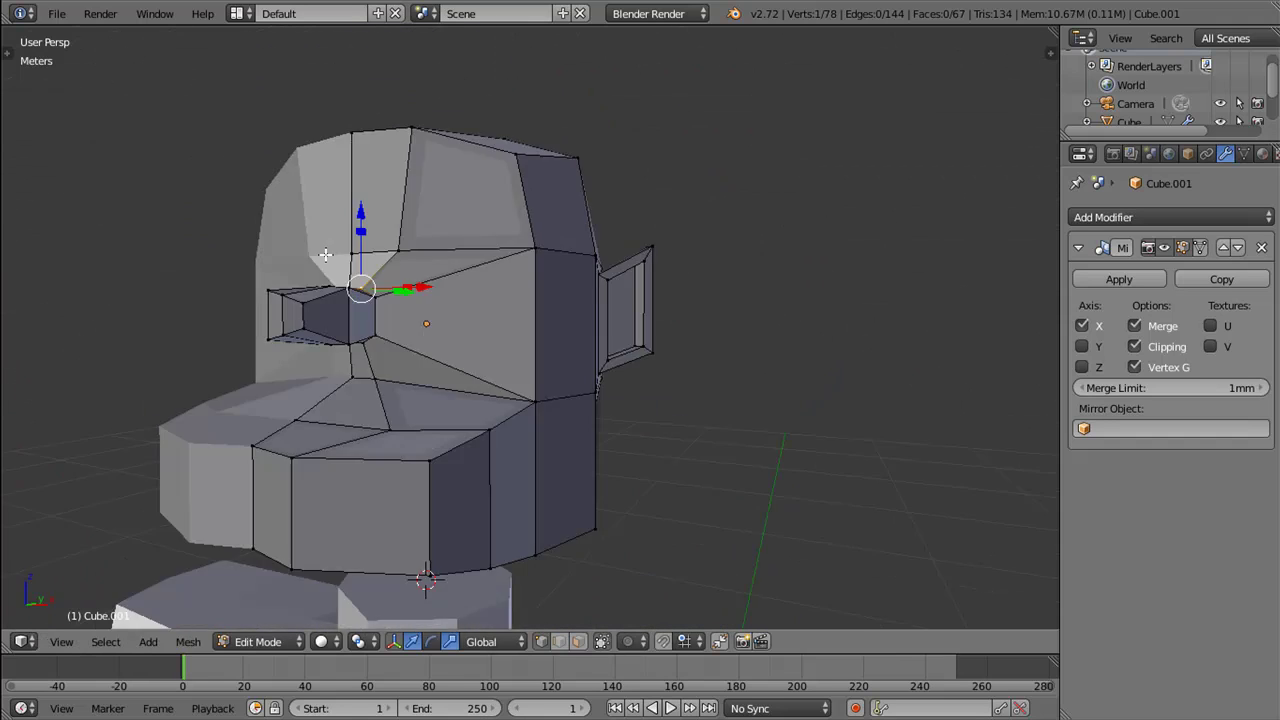
{"action": "key", "text": "s"}
{"action": "key", "text": "x"}
{"action": "left_click", "coordinate": [363, 263]}
{"action": "left_click_drag", "start_coordinate": [363, 263], "coordinate": [424, 368]}
Step: Add a second vertex and nudge the vertices under the nose along their axis
{"action": "right_click", "coordinate": [402, 376]}
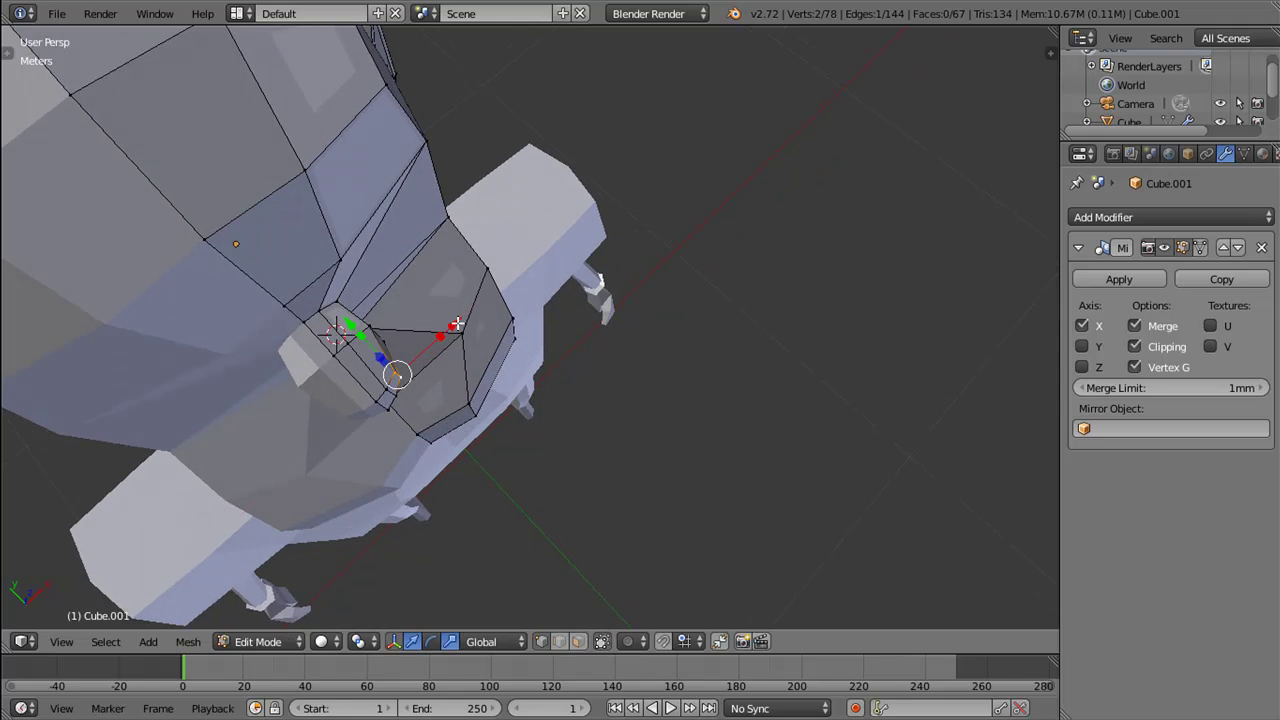
{"action": "left_click_drag", "start_coordinate": [358, 338], "coordinate": [362, 332]}
{"action": "left_click_drag", "start_coordinate": [362, 332], "coordinate": [395, 317]}
{"action": "scroll", "scroll_direction": "down", "scroll_amount": 3}
{"action": "left_click_drag", "start_coordinate": [469, 334], "coordinate": [547, 321]}
Step: Move the top back vertex along Y and Z to round the skull's rear corner
{"action": "right_click", "coordinate": [683, 267]}
{"action": "left_click_drag", "start_coordinate": [778, 267], "coordinate": [752, 240]}
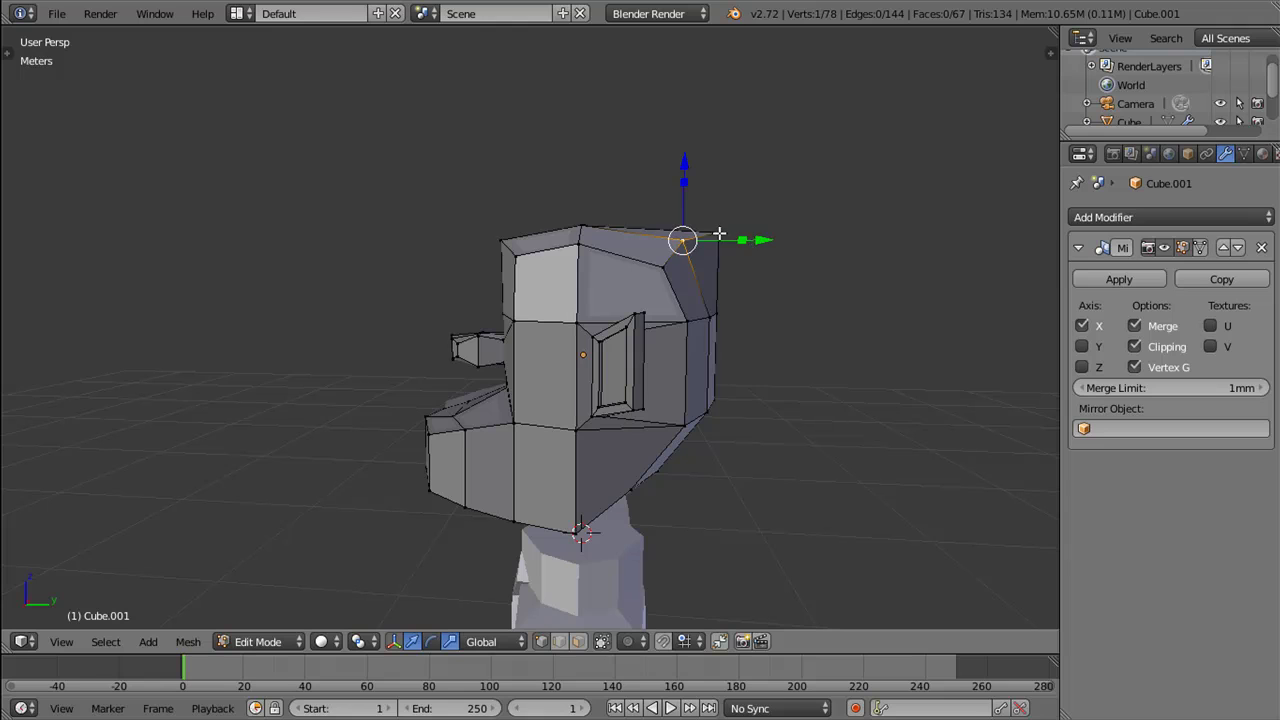
{"action": "left_click_drag", "start_coordinate": [684, 165], "coordinate": [718, 231]}
{"action": "left_click_drag", "start_coordinate": [808, 233], "coordinate": [776, 233]}
{"action": "left_click_drag", "start_coordinate": [684, 158], "coordinate": [684, 172]}
{"action": "left_click_drag", "start_coordinate": [729, 289], "coordinate": [748, 329]}
{"action": "key", "text": "ctrl+Tab"}
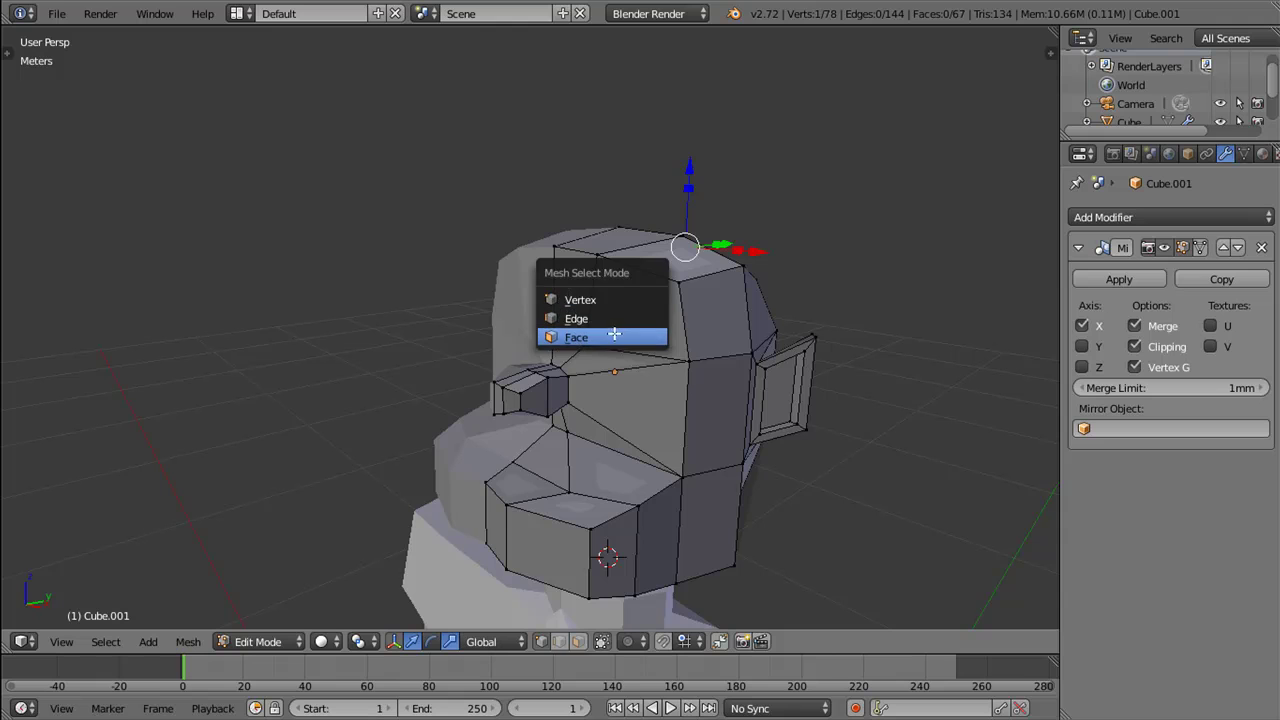
Step: In face select mode, select the first seven upper-head faces
{"action": "left_click", "coordinate": [575, 337]}
{"action": "right_click", "coordinate": [570, 297]}
{"action": "right_click", "coordinate": [633, 310]}
{"action": "right_click", "coordinate": [706, 319]}
{"action": "left_click_drag", "start_coordinate": [706, 319], "coordinate": [739, 316]}
{"action": "right_click", "coordinate": [739, 316]}
{"action": "left_click_drag", "start_coordinate": [849, 377], "coordinate": [831, 403]}
{"action": "right_click", "coordinate": [831, 403]}
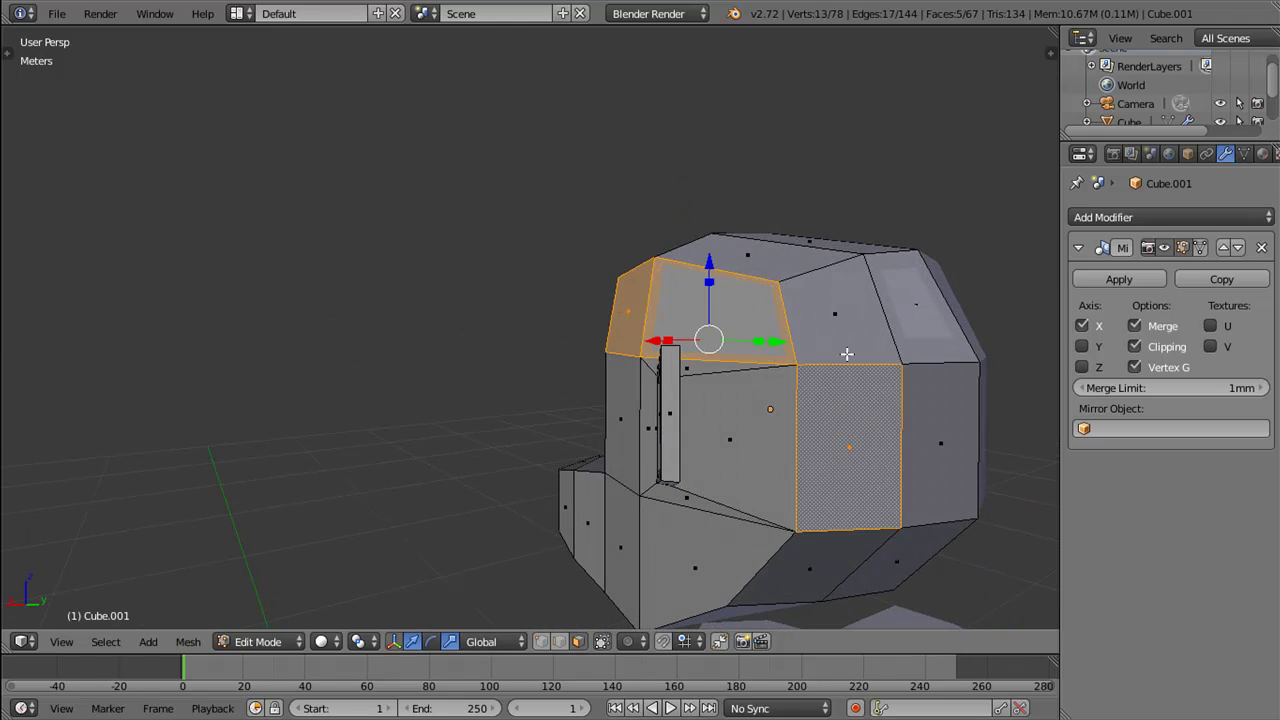
{"action": "right_click", "coordinate": [847, 353]}
{"action": "left_click_drag", "start_coordinate": [832, 336], "coordinate": [839, 355]}
{"action": "right_click", "coordinate": [839, 355]}
Step: Add the remaining seven crown faces, for fourteen selected upper-head faces
{"action": "right_click", "coordinate": [843, 496]}
{"action": "left_click_drag", "start_coordinate": [843, 496], "coordinate": [831, 488]}
{"action": "right_click", "coordinate": [749, 571]}
{"action": "right_click", "coordinate": [847, 565]}
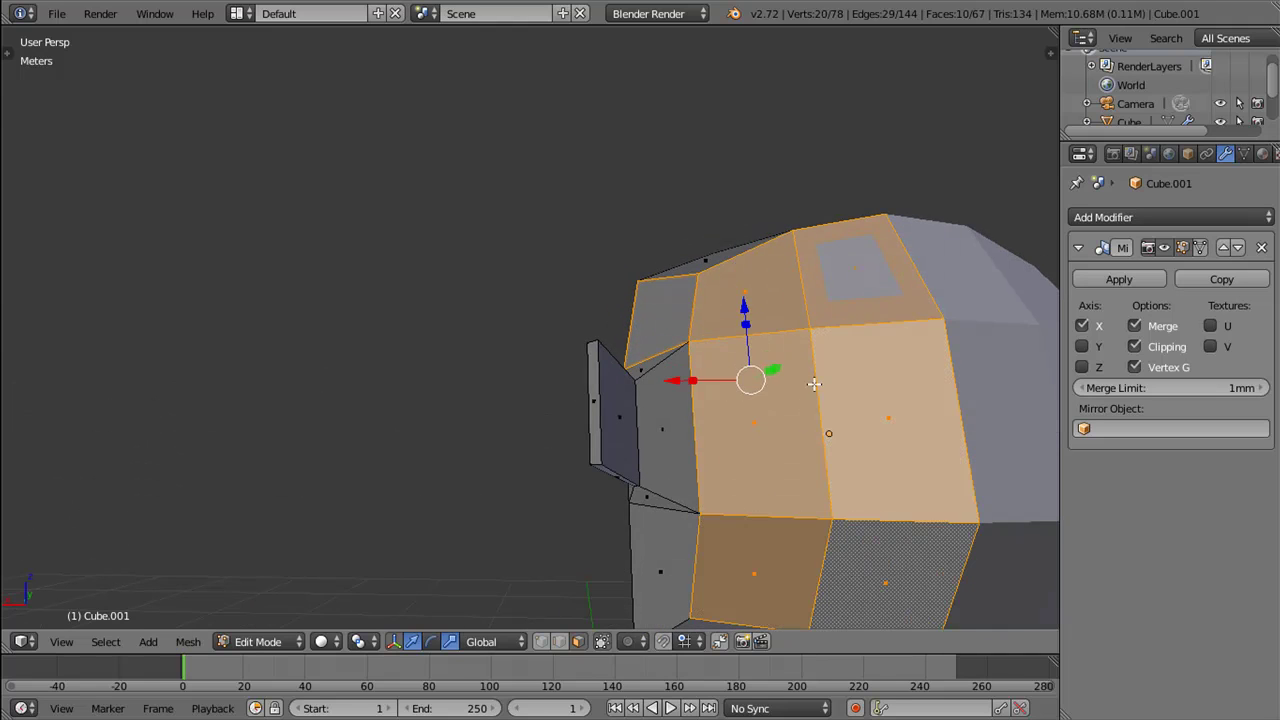
{"action": "left_click_drag", "start_coordinate": [814, 383], "coordinate": [738, 306]}
{"action": "right_click", "coordinate": [738, 306]}
{"action": "right_click", "coordinate": [862, 320]}
{"action": "right_click", "coordinate": [855, 198]}
{"action": "right_click", "coordinate": [762, 207]}
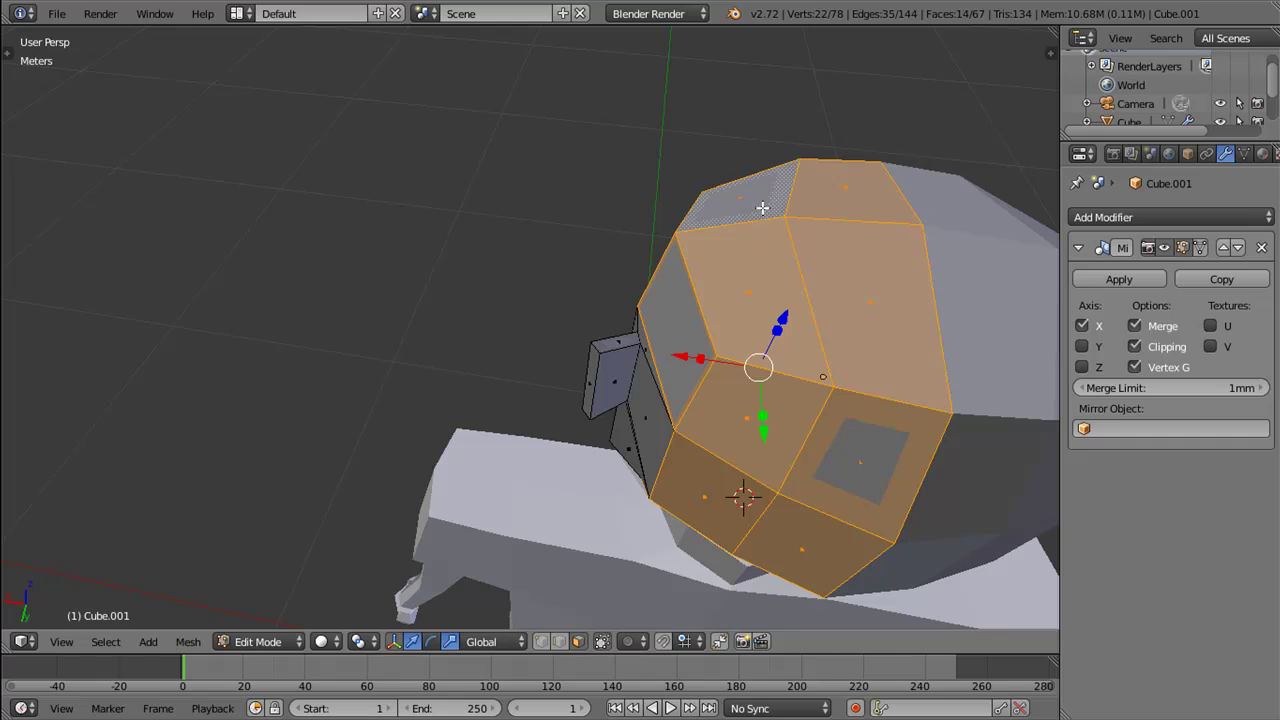
{"action": "left_click_drag", "start_coordinate": [762, 207], "coordinate": [951, 229]}
Step: Extrude the fourteen faces and scale them up about 1.05 into a cap shell
{"action": "key", "text": "e"}
{"action": "left_click", "coordinate": [818, 328]}
{"action": "key", "text": "s"}
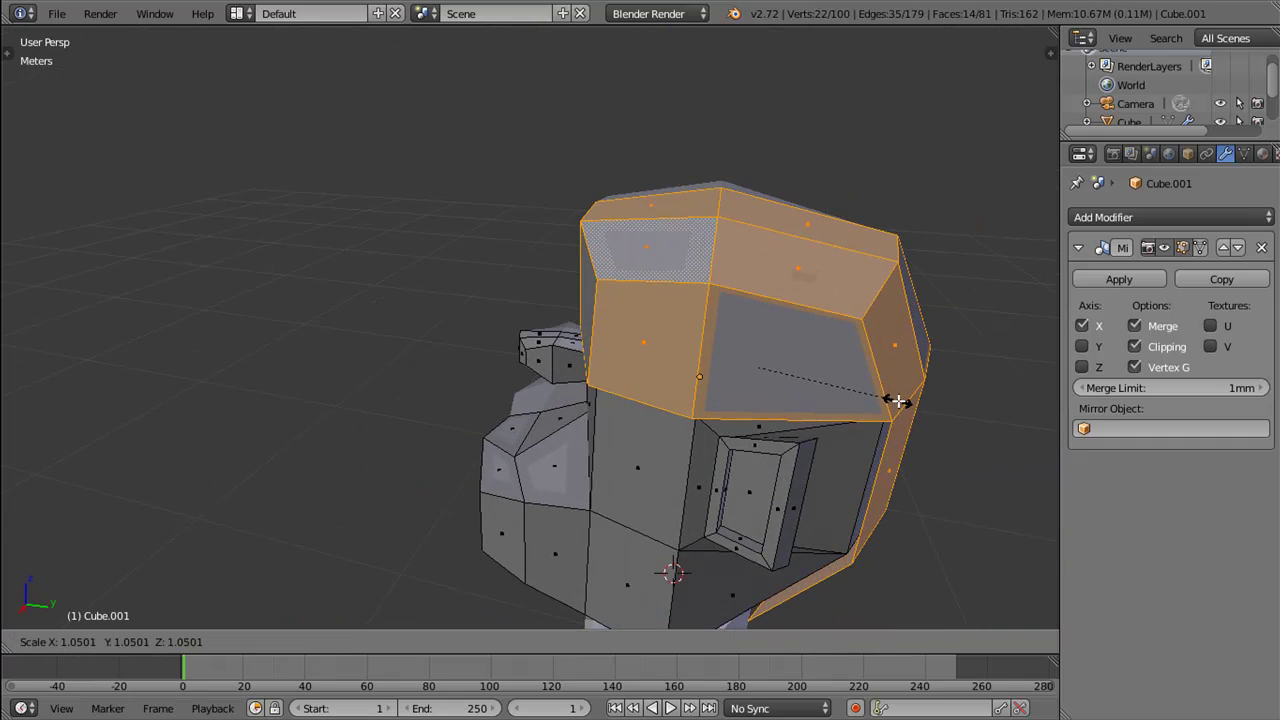
{"action": "left_click", "coordinate": [903, 403]}
{"action": "left_click_drag", "start_coordinate": [903, 403], "coordinate": [934, 357]}
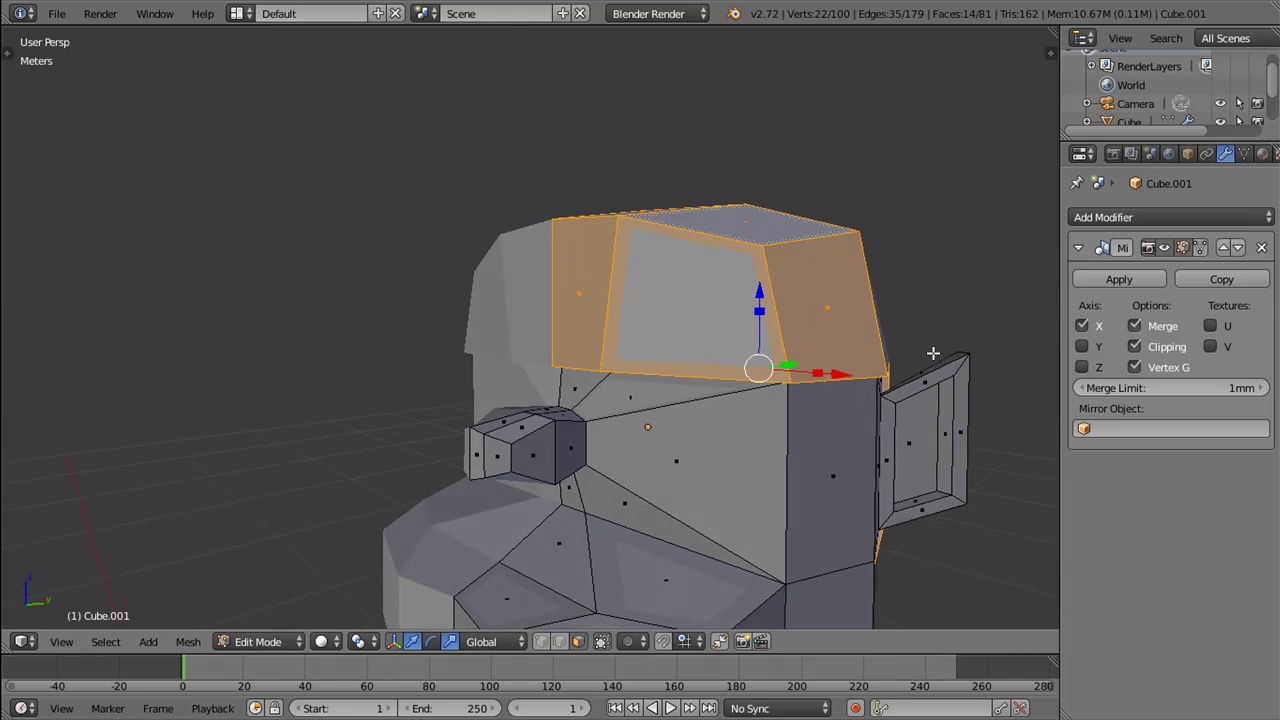
{"action": "scroll", "scroll_direction": "down", "scroll_amount": 3}
{"action": "scroll", "scroll_direction": "up", "scroll_amount": 3}
Step: Switch to edge select mode and select a top edge of the cap
{"action": "key", "text": "ctrl+Tab"}
{"action": "left_click", "coordinate": [580, 320]}
{"action": "right_click", "coordinate": [567, 345]}
Step: Raise the cap's top edge, then select two top vertices and cancel a vertical move
{"action": "left_click_drag", "start_coordinate": [581, 323], "coordinate": [574, 289]}
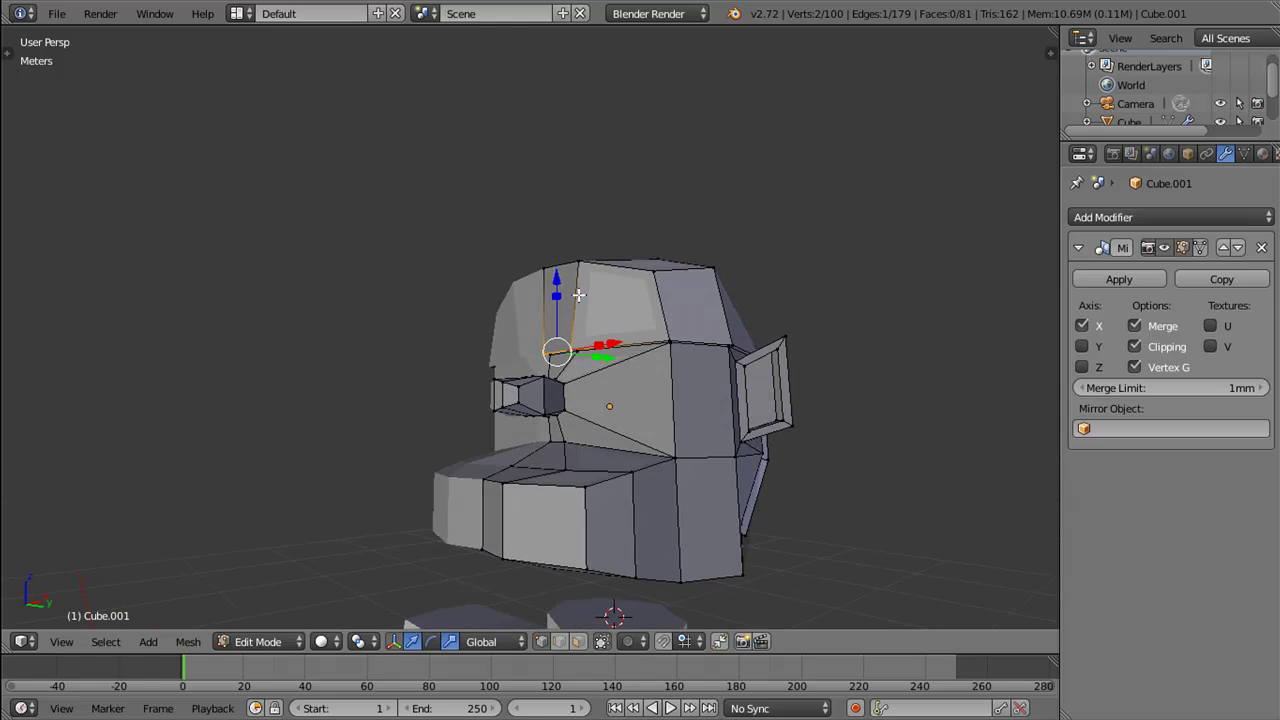
{"action": "left_click_drag", "start_coordinate": [553, 285], "coordinate": [552, 250]}
{"action": "right_click", "coordinate": [569, 300]}
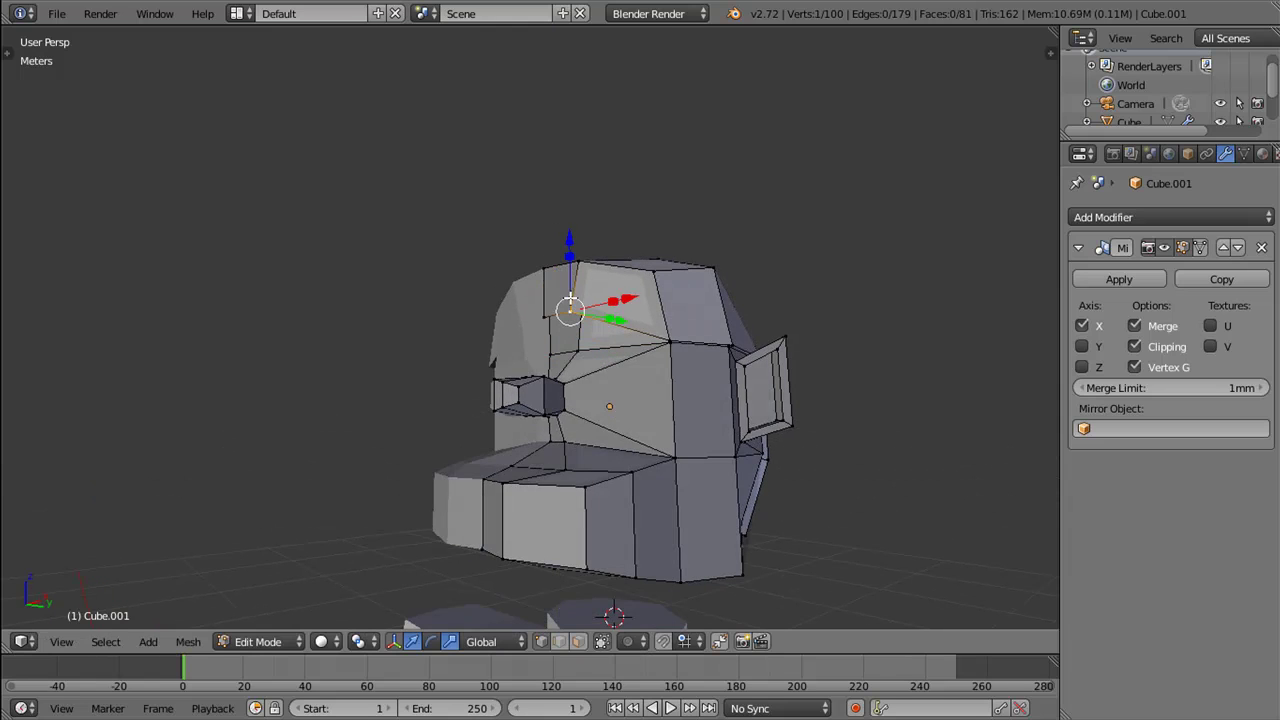
{"action": "right_click", "coordinate": [545, 303]}
{"action": "key", "text": "g"}
{"action": "key", "text": "z"}
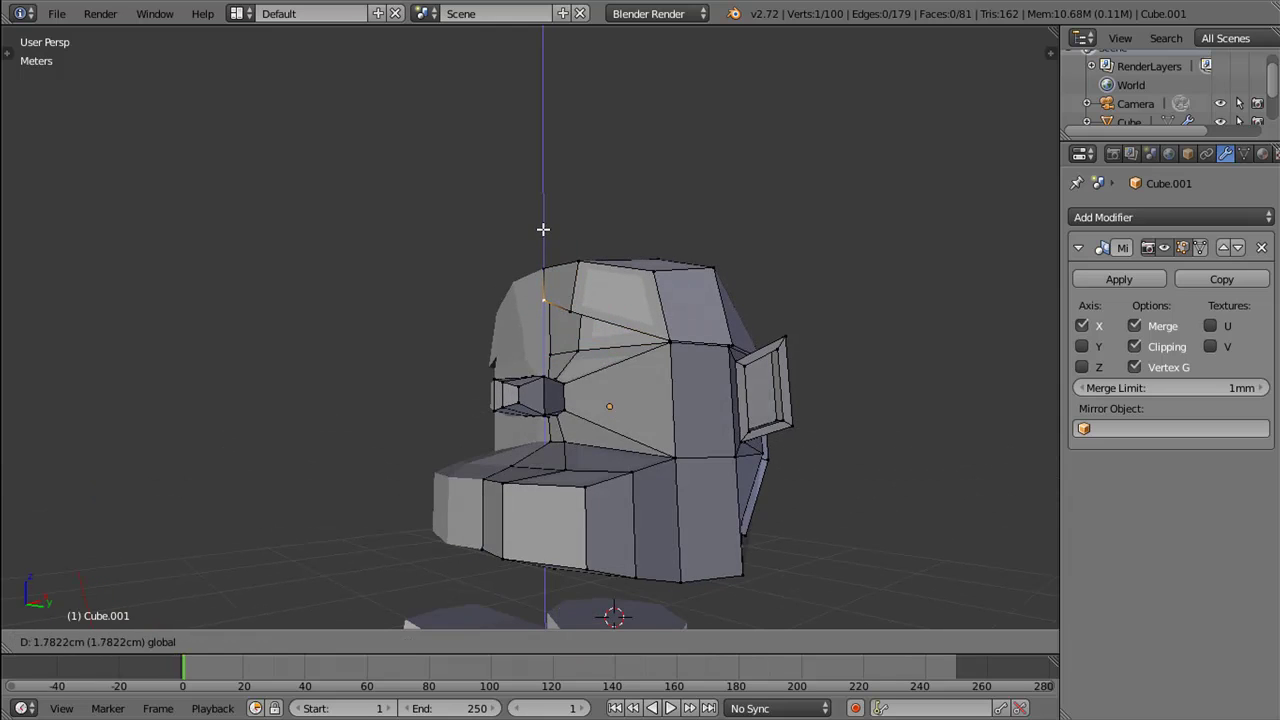
{"action": "right_click", "coordinate": [543, 234]}
Step: Raise one cap-top vertex along Z and shift it along X
{"action": "right_click", "coordinate": [677, 341]}
{"action": "key", "text": "g"}
{"action": "key", "text": "z"}
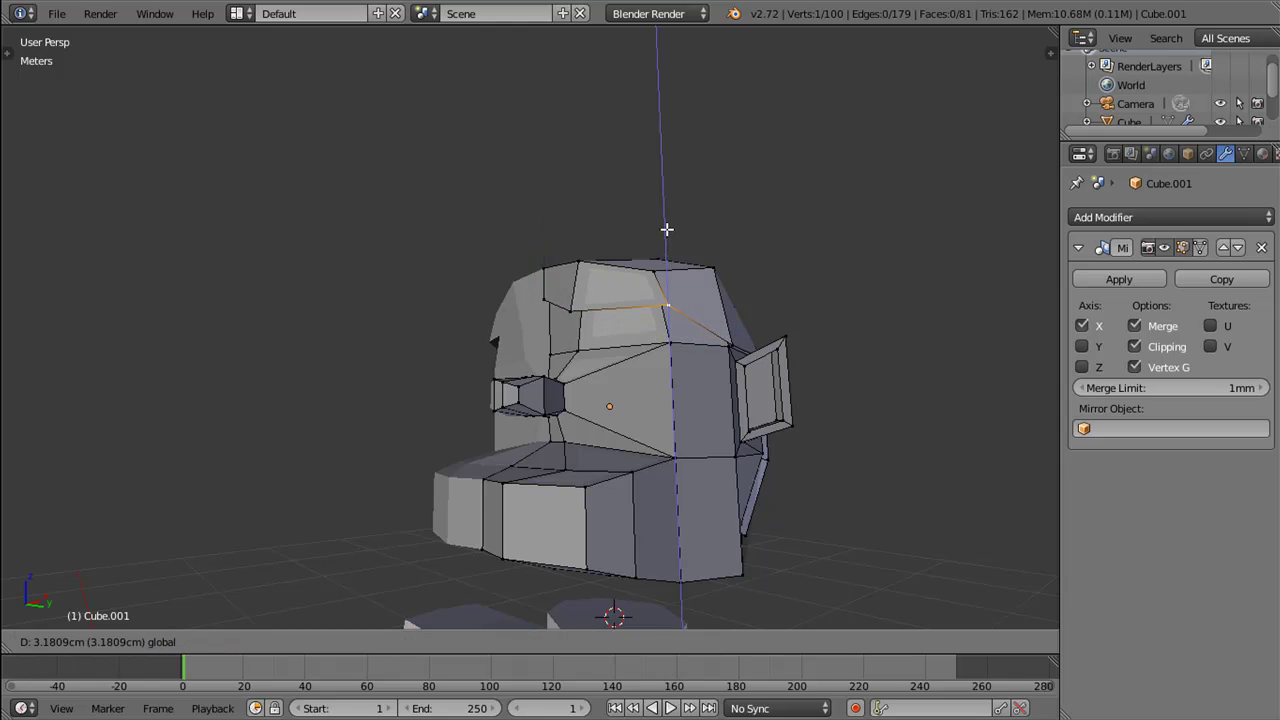
{"action": "left_click", "coordinate": [684, 282]}
{"action": "left_click_drag", "start_coordinate": [684, 282], "coordinate": [789, 271]}
{"action": "key", "text": "g"}
{"action": "key", "text": "x"}
{"action": "left_click", "coordinate": [732, 276]}
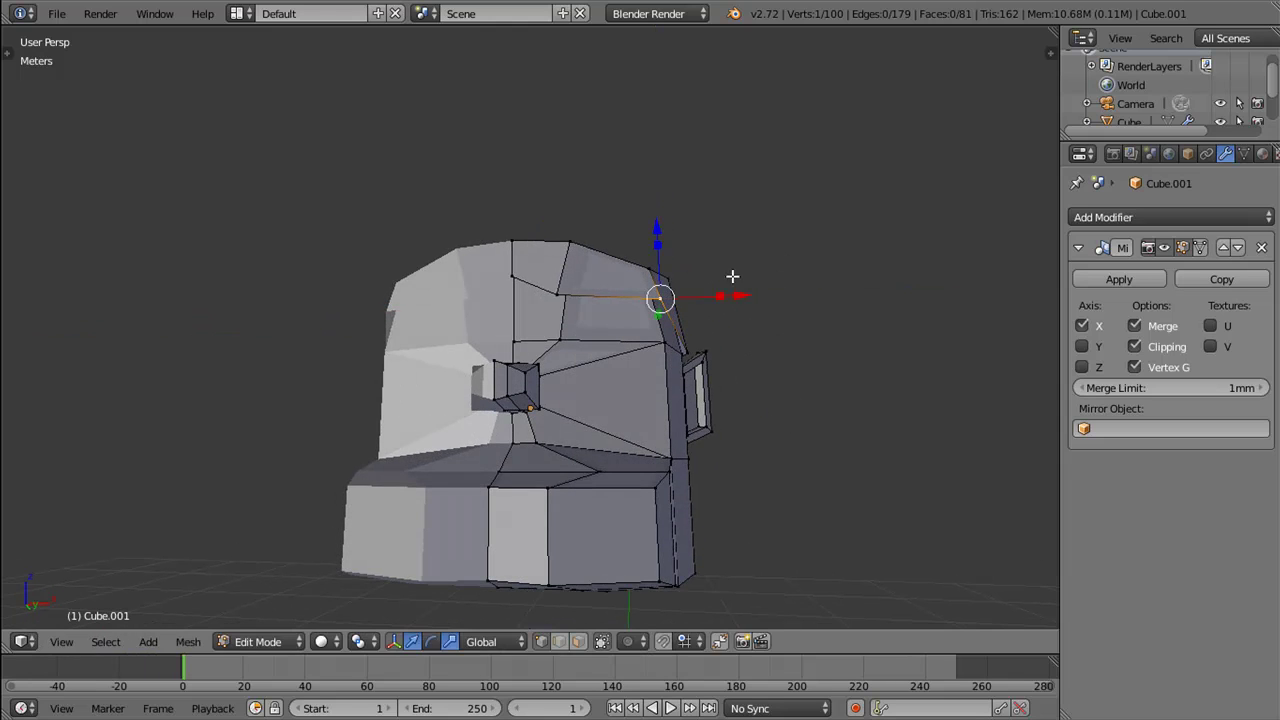
Step: Nudge a back vertex along Y and move the cap's back bottom edges along Y
{"action": "left_click_drag", "start_coordinate": [700, 251], "coordinate": [776, 346]}
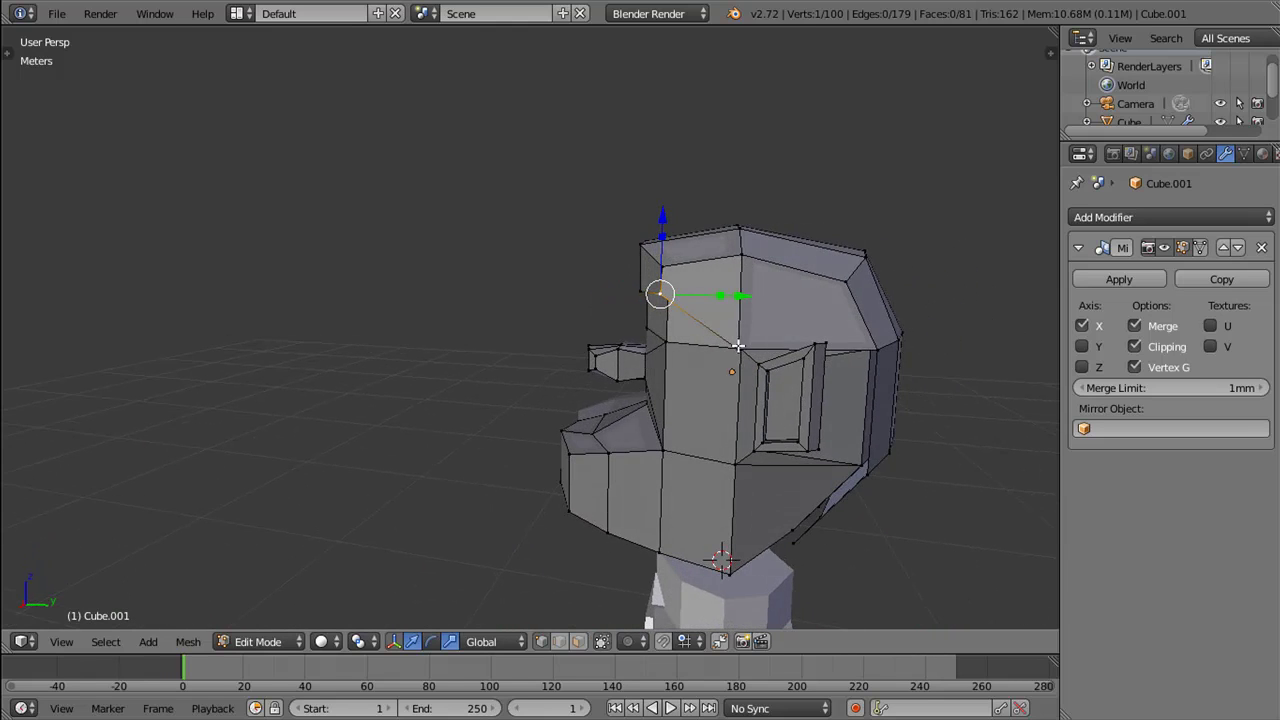
{"action": "right_click", "coordinate": [744, 347]}
{"action": "left_click", "coordinate": [829, 355]}
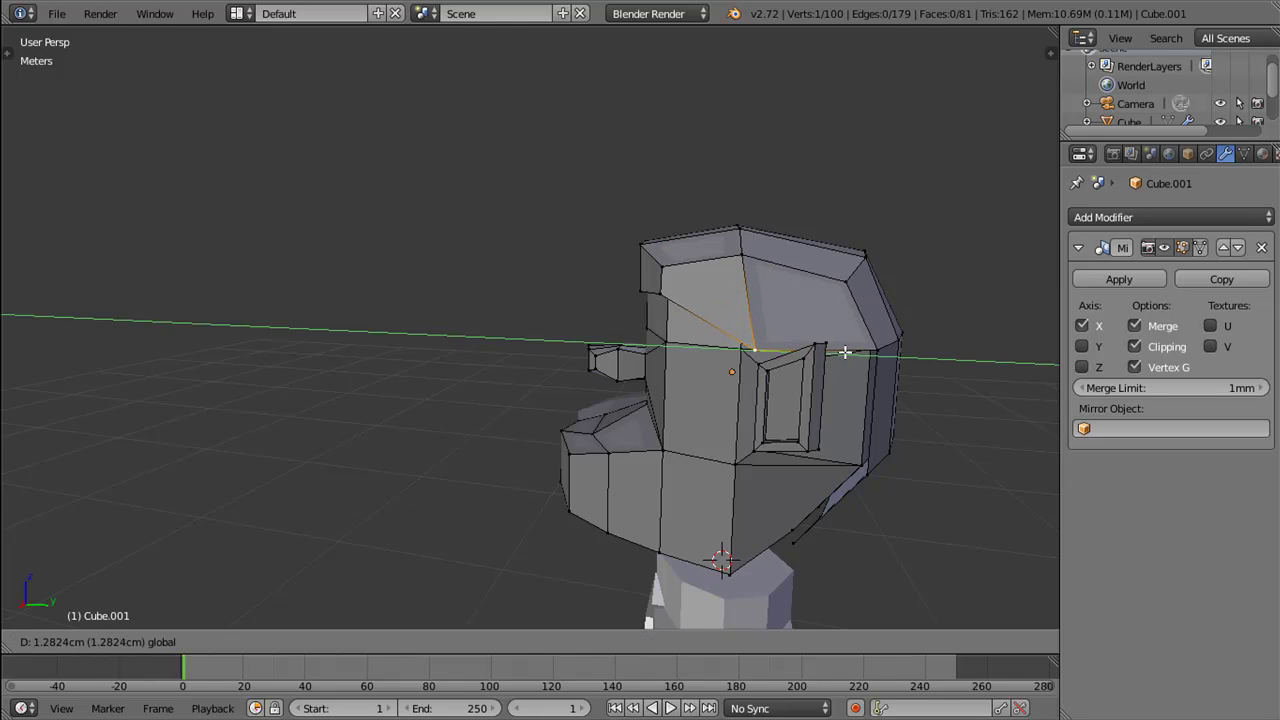
{"action": "left_click_drag", "start_coordinate": [885, 395], "coordinate": [717, 357]}
{"action": "right_click", "coordinate": [664, 430]}
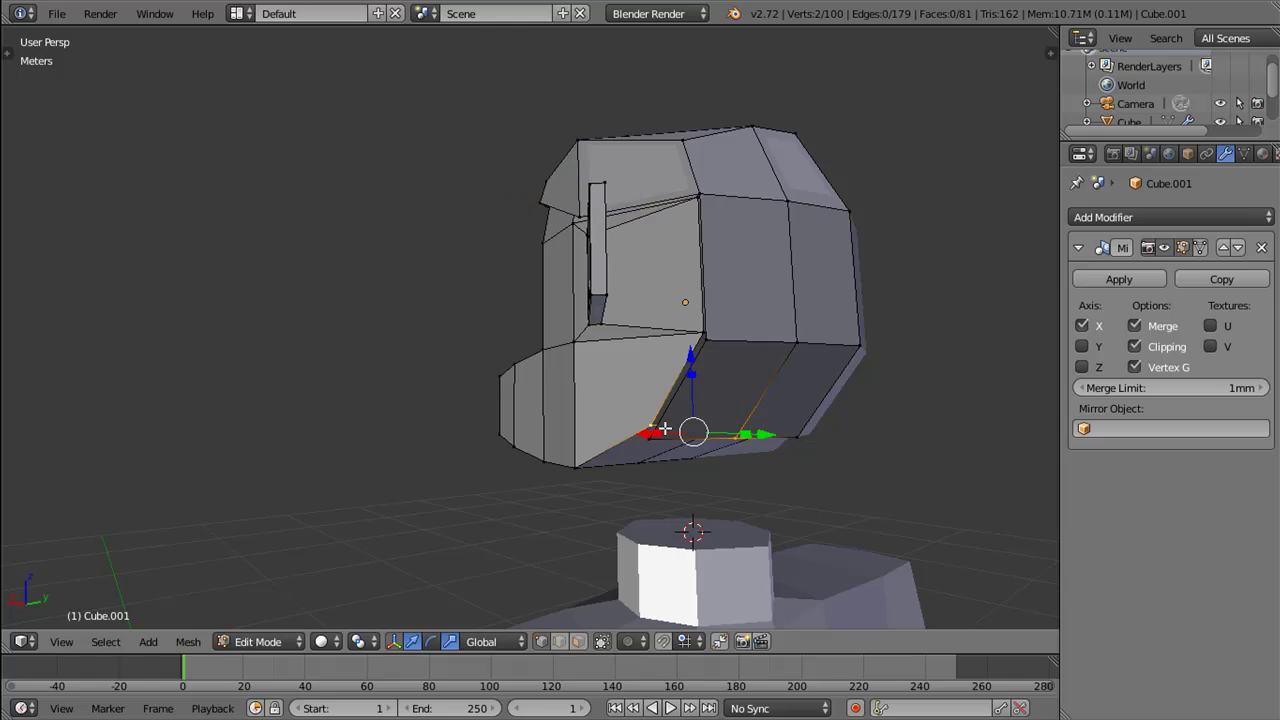
{"action": "right_click", "coordinate": [809, 441]}
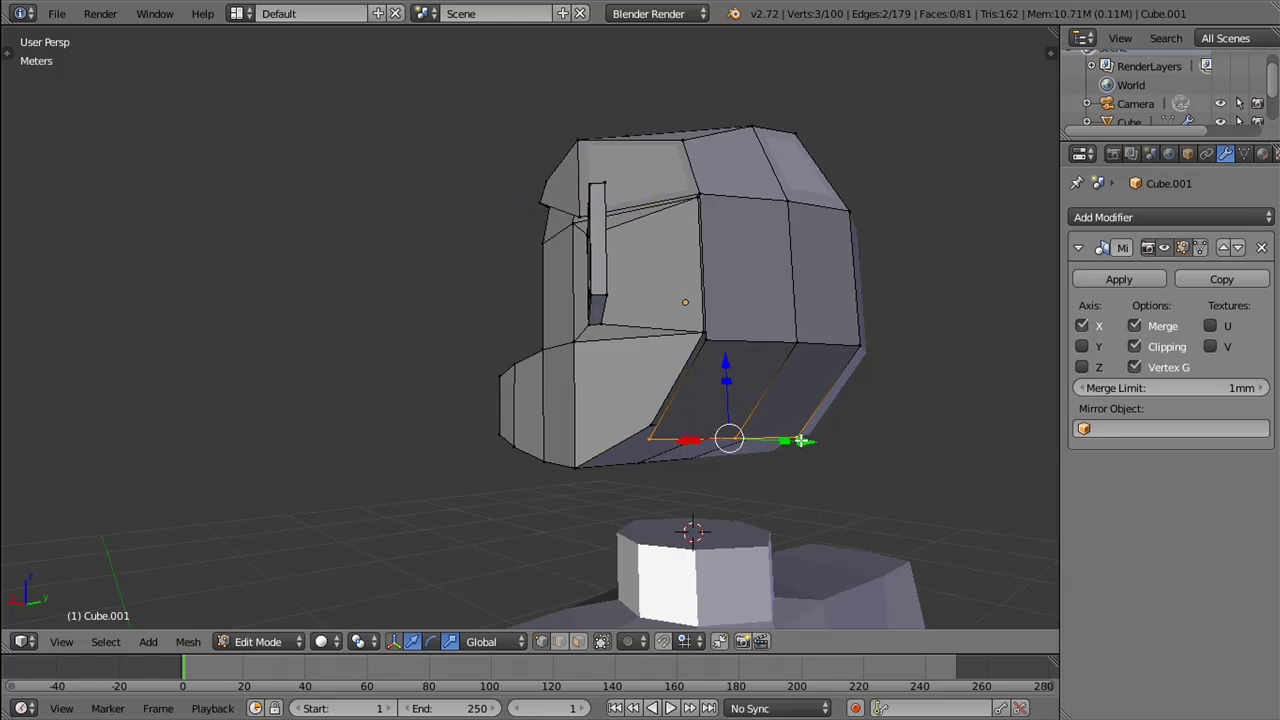
{"action": "left_click_drag", "start_coordinate": [809, 441], "coordinate": [683, 430]}
{"action": "left_click_drag", "start_coordinate": [724, 357], "coordinate": [857, 394]}
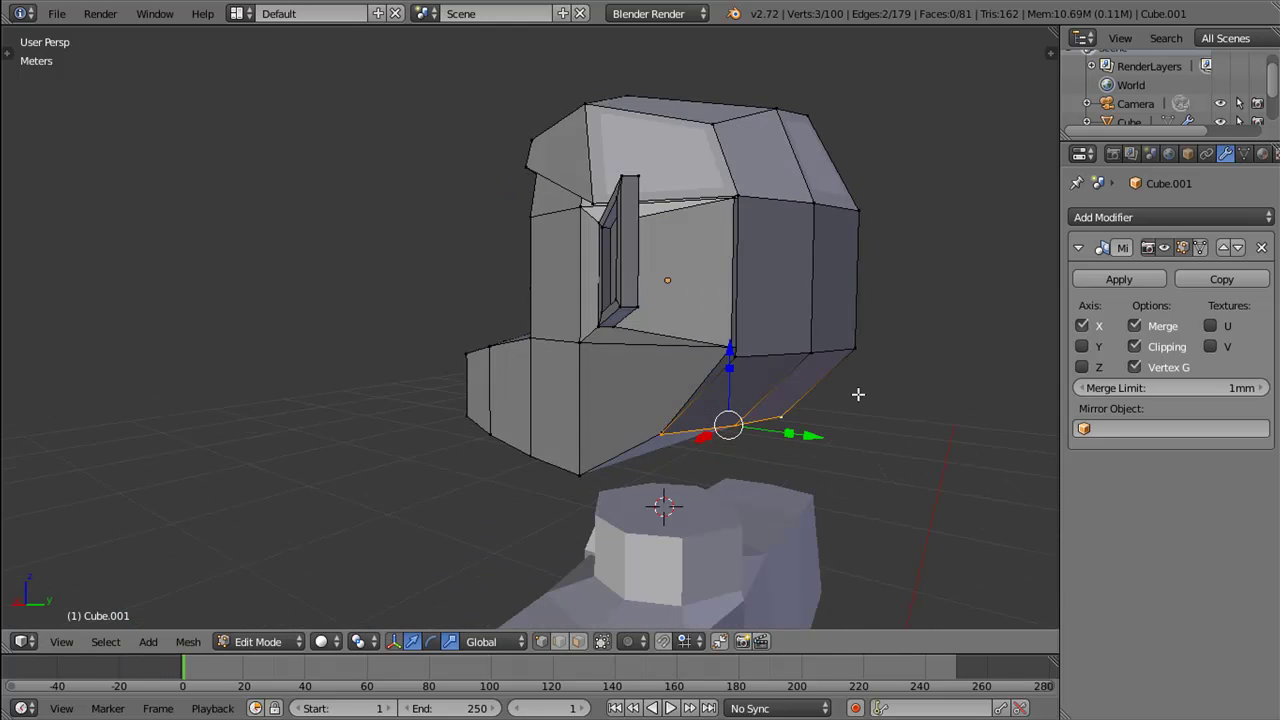
{"action": "key", "text": "g"}
{"action": "key", "text": "y"}
{"action": "left_click", "coordinate": [826, 439]}
Step: Move a bottom cap vertex along Y in two passes
{"action": "left_click_drag", "start_coordinate": [826, 439], "coordinate": [713, 343]}
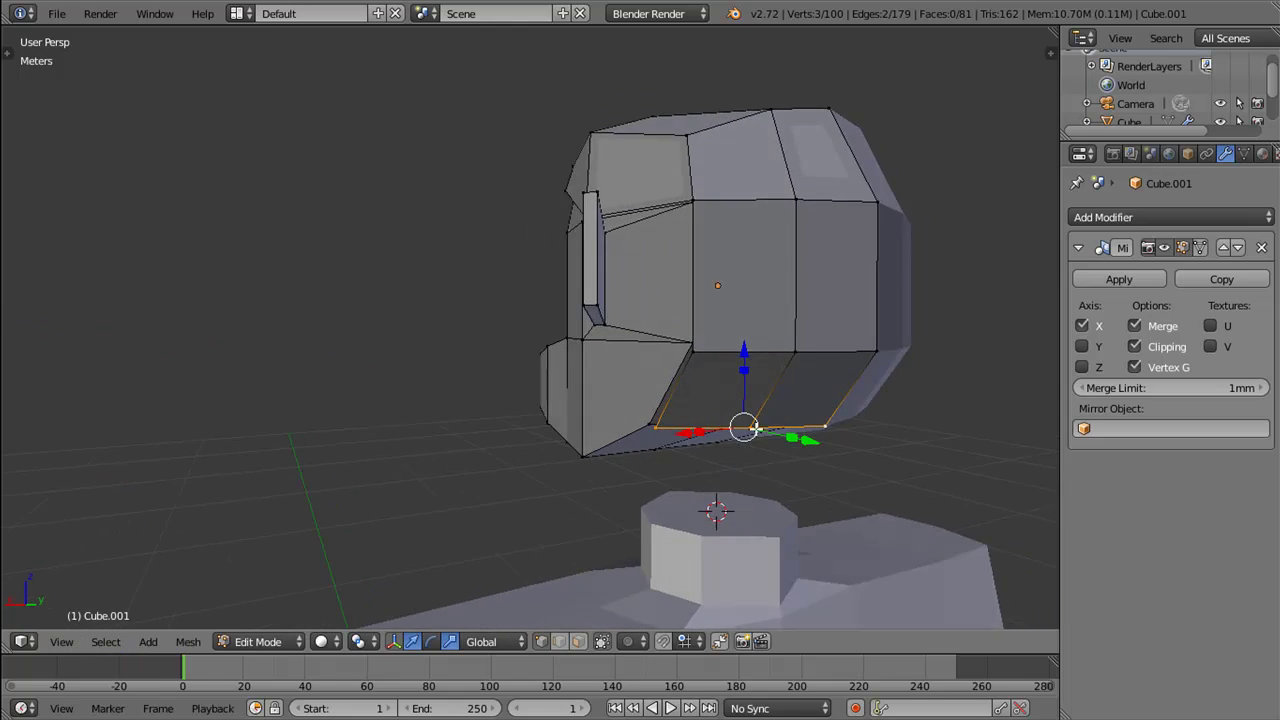
{"action": "right_click", "coordinate": [713, 343]}
{"action": "key", "text": "g"}
{"action": "key", "text": "y"}
{"action": "left_click", "coordinate": [790, 354]}
{"action": "left_click_drag", "start_coordinate": [790, 354], "coordinate": [782, 353]}
{"action": "key", "text": "g"}
{"action": "key", "text": "y"}
{"action": "left_click", "coordinate": [797, 357]}
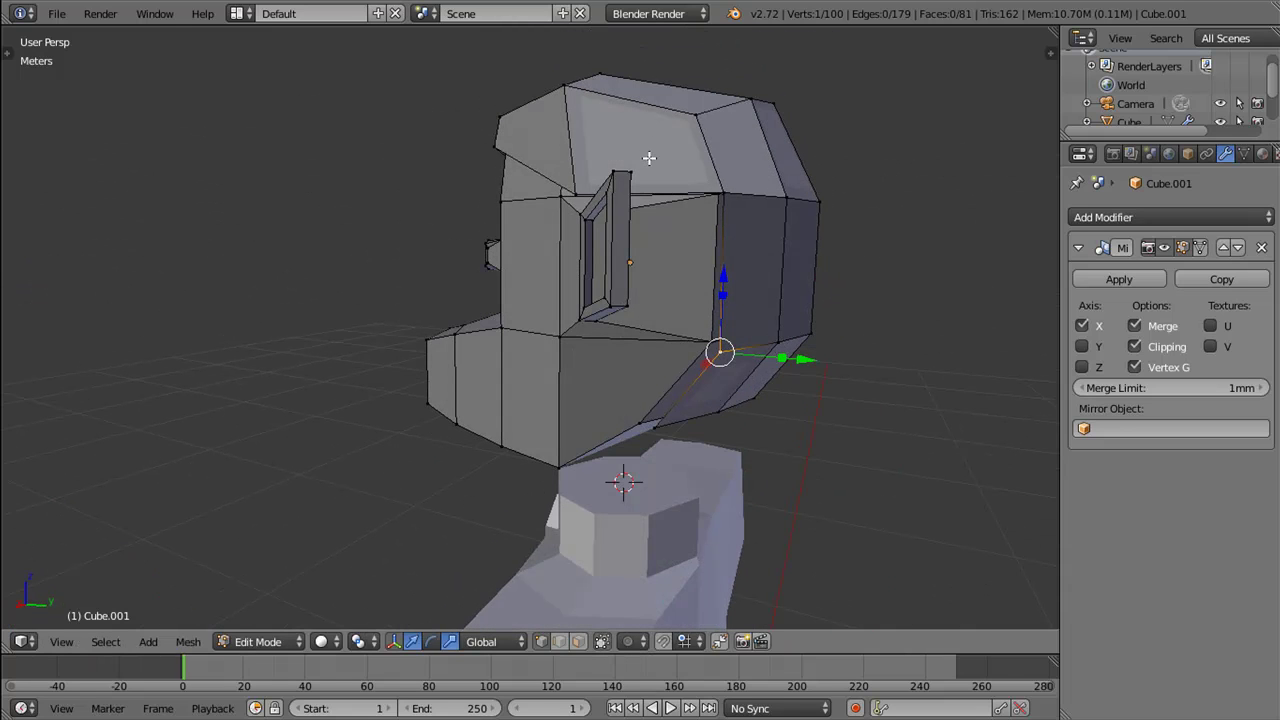
Step: Add a Ctrl+R loop cut running across the top of the cap
{"action": "key", "text": "ctrl+r"}
{"action": "left_click", "coordinate": [636, 101]}
{"action": "left_click", "coordinate": [637, 104]}
{"action": "left_click_drag", "start_coordinate": [646, 121], "coordinate": [705, 97]}
Step: Raise the new loop's vertices along Z, leaving one vertex deselected
{"action": "right_click", "coordinate": [638, 148]}
{"action": "left_click_drag", "start_coordinate": [651, 80], "coordinate": [649, 50]}
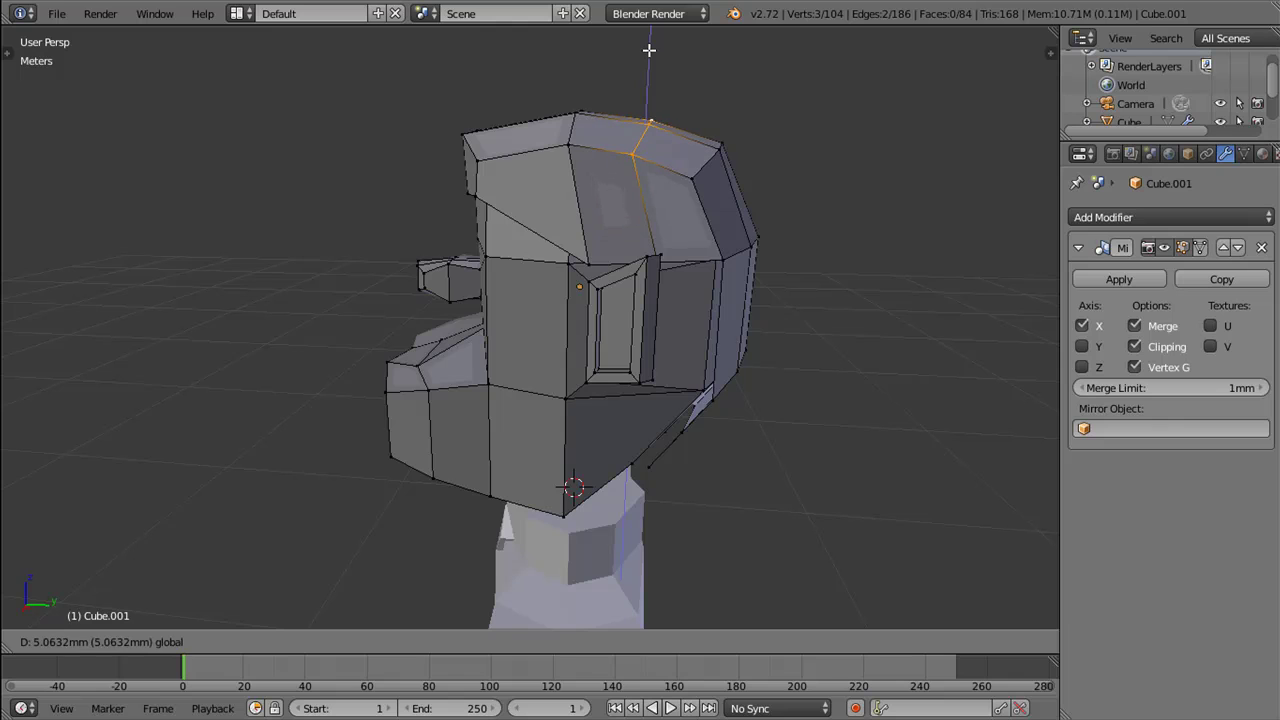
{"action": "left_click", "coordinate": [649, 50]}
{"action": "left_click_drag", "start_coordinate": [714, 195], "coordinate": [659, 205]}
Step: Select a single vertex on the new loop and inspect the head from several angles
{"action": "right_click", "coordinate": [637, 233]}
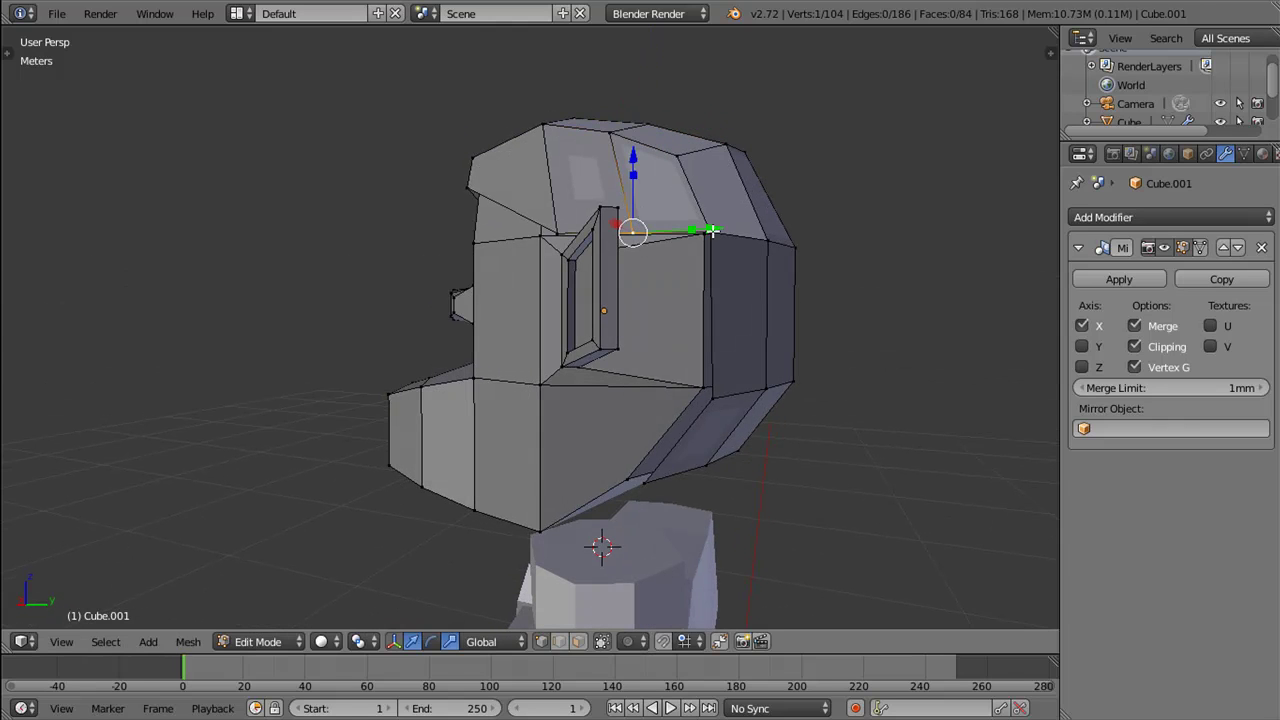
{"action": "left_click_drag", "start_coordinate": [716, 240], "coordinate": [703, 278]}
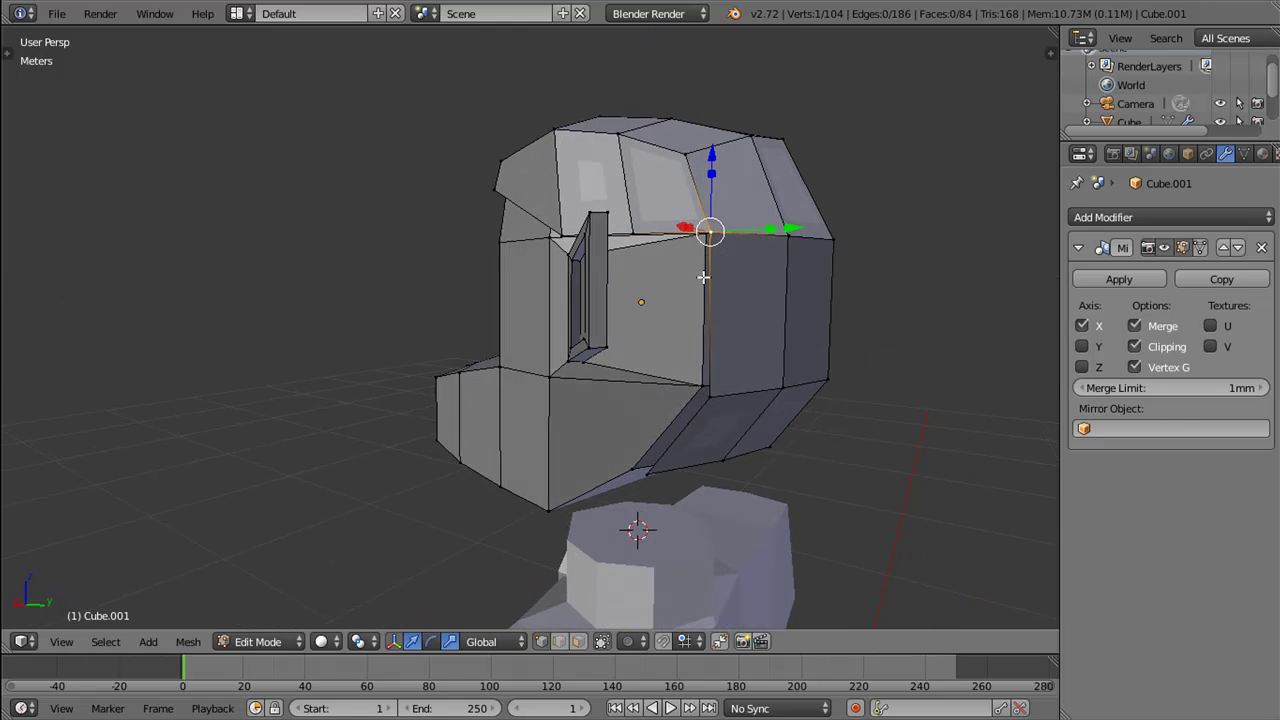
{"action": "left_click_drag", "start_coordinate": [728, 334], "coordinate": [733, 361]}
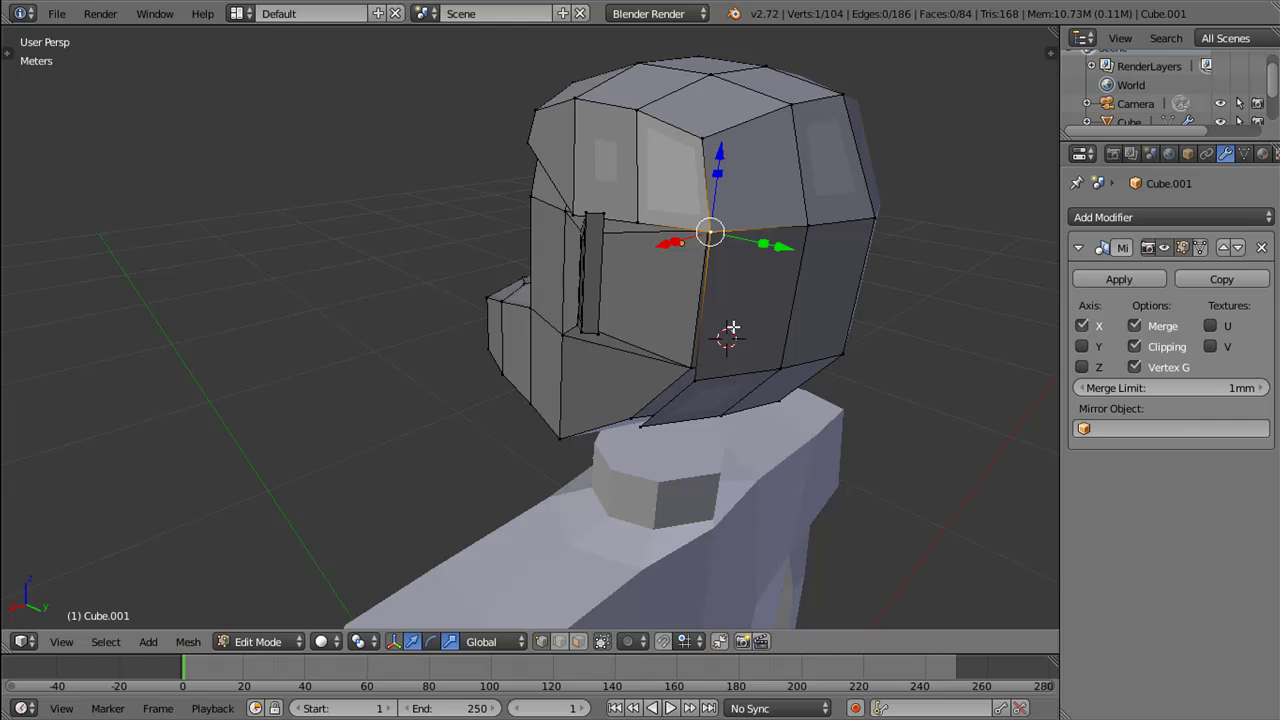
{"action": "left_click_drag", "start_coordinate": [789, 350], "coordinate": [803, 331]}
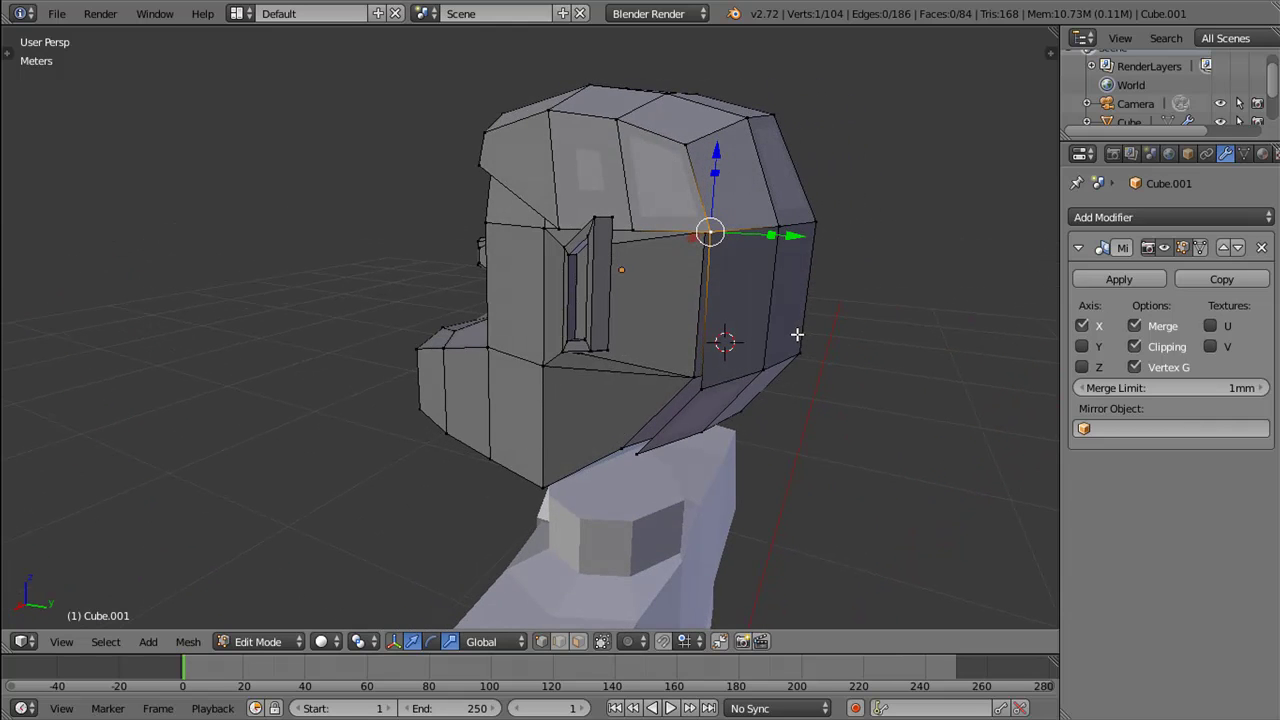
{"action": "left_click_drag", "start_coordinate": [761, 343], "coordinate": [720, 220]}
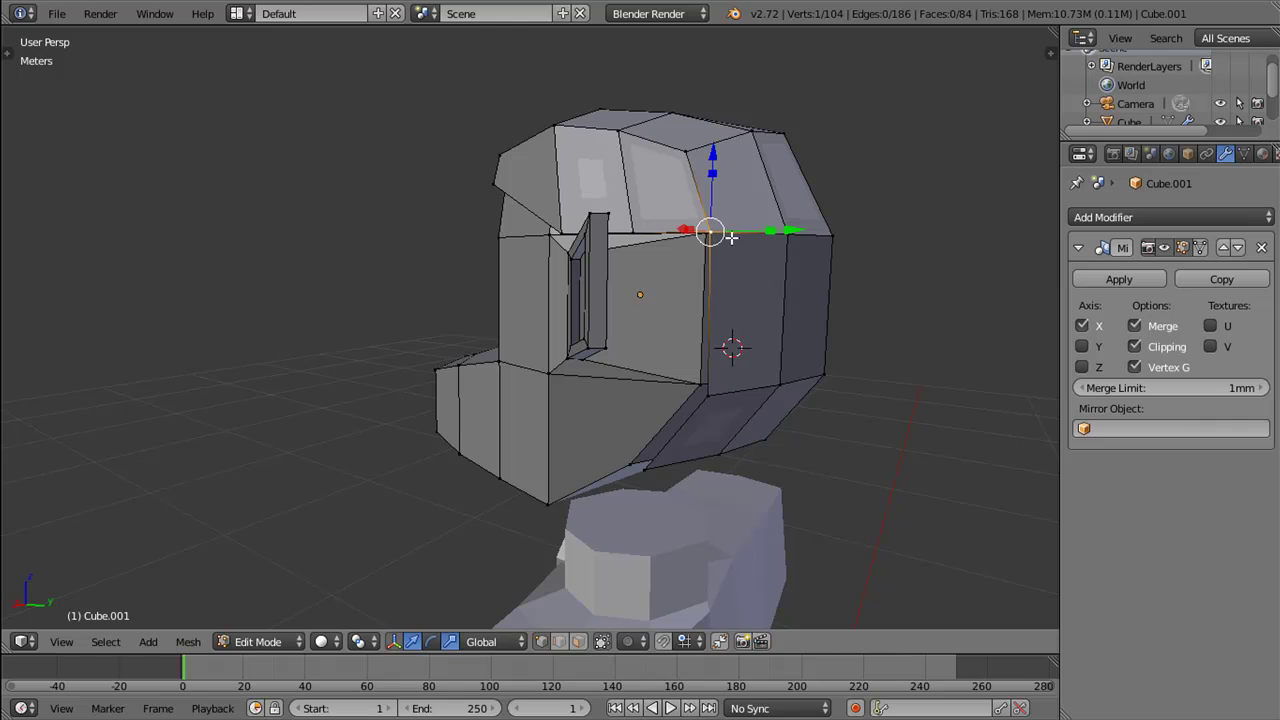
{"action": "left_click_drag", "start_coordinate": [730, 283], "coordinate": [711, 285]}
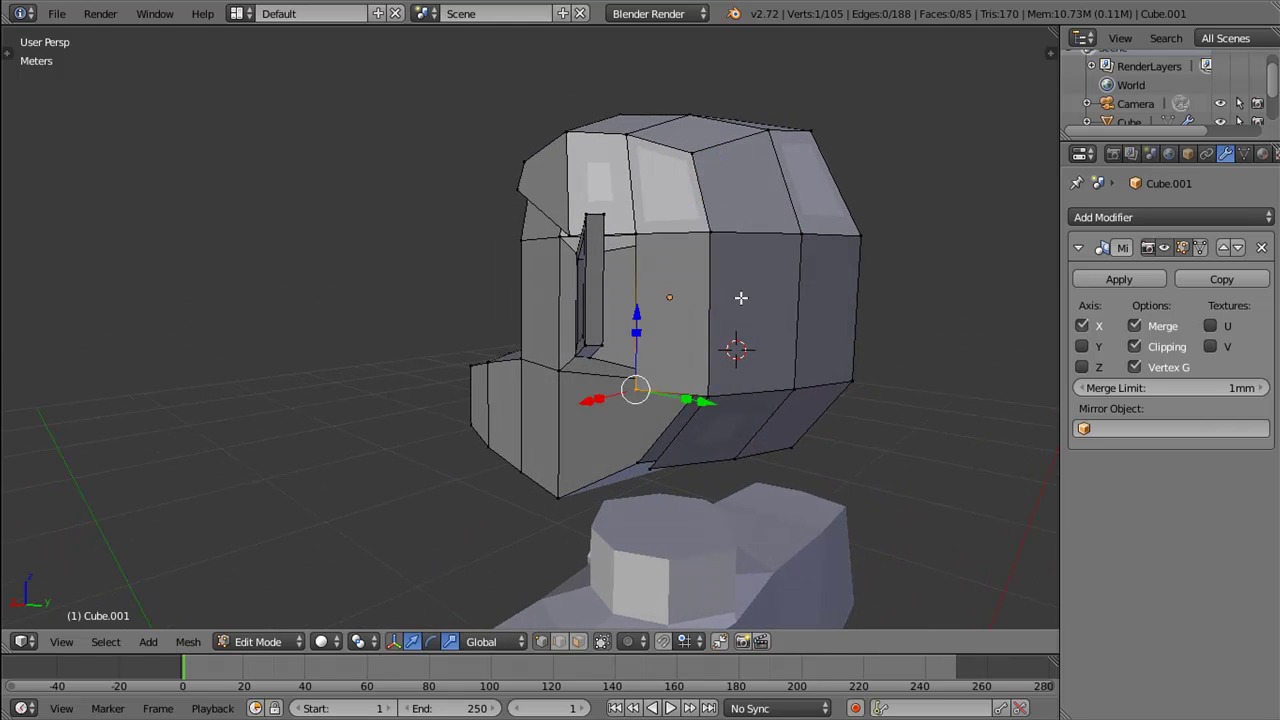
{"action": "left_click_drag", "start_coordinate": [640, 393], "coordinate": [669, 364]}
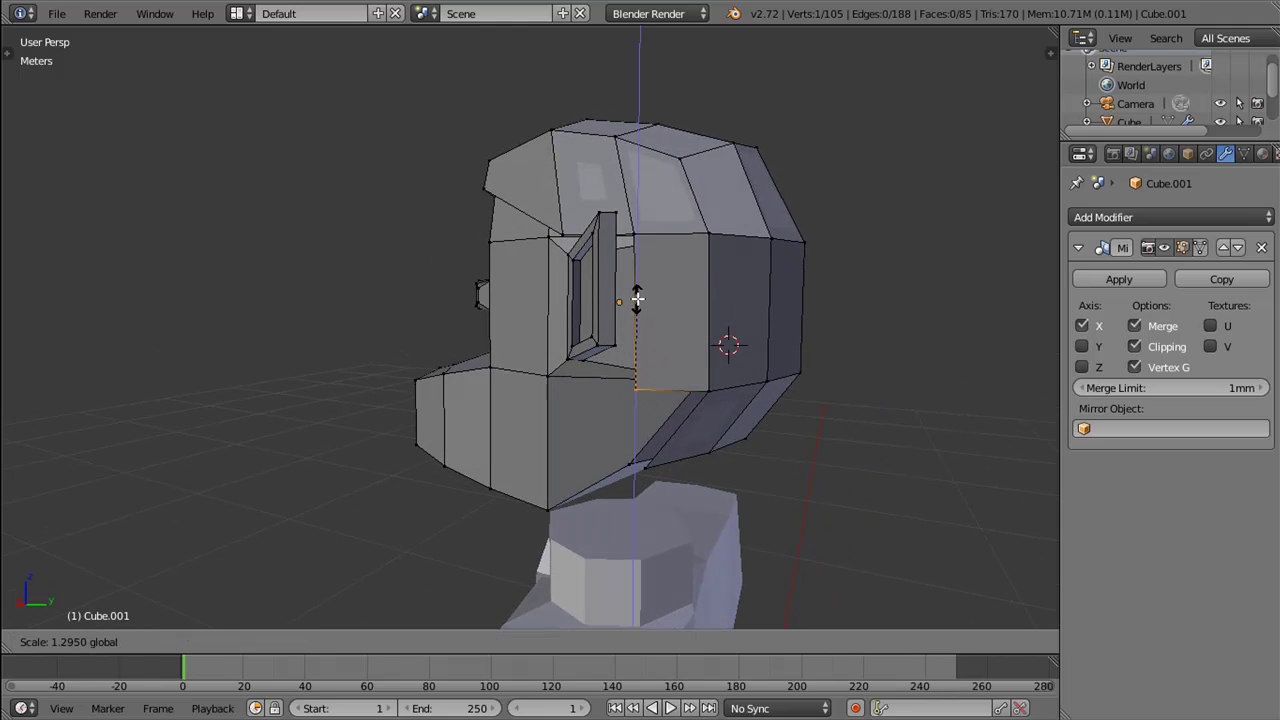
Step: Move the vertex up, then front to back along Y, then sideways along X
{"action": "left_click_drag", "start_coordinate": [635, 300], "coordinate": [640, 286]}
{"action": "left_click_drag", "start_coordinate": [716, 353], "coordinate": [727, 360]}
{"action": "left_click_drag", "start_coordinate": [727, 360], "coordinate": [587, 384]}
{"action": "left_click_drag", "start_coordinate": [587, 384], "coordinate": [580, 394]}
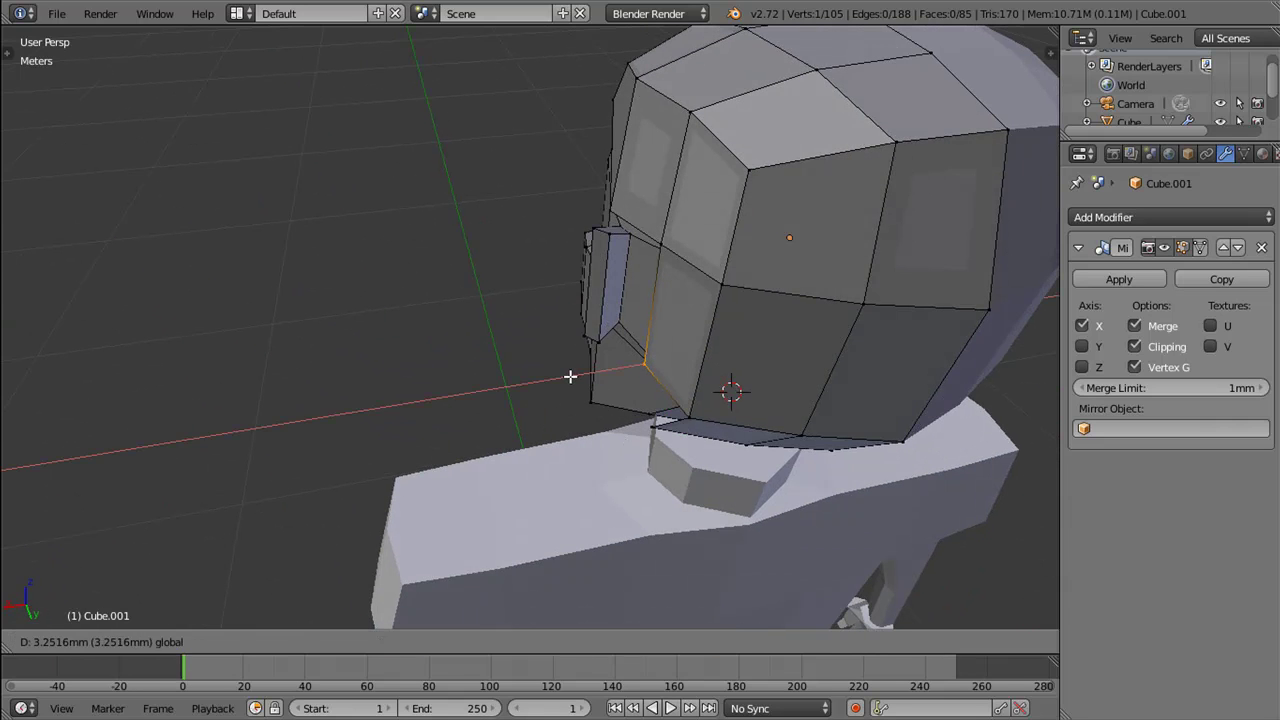
{"action": "left_click_drag", "start_coordinate": [580, 394], "coordinate": [543, 302]}
Step: Join two vertices with an edge, then extrude and shrink it into a new face
{"action": "right_click", "coordinate": [559, 232]}
{"action": "key", "text": "f"}
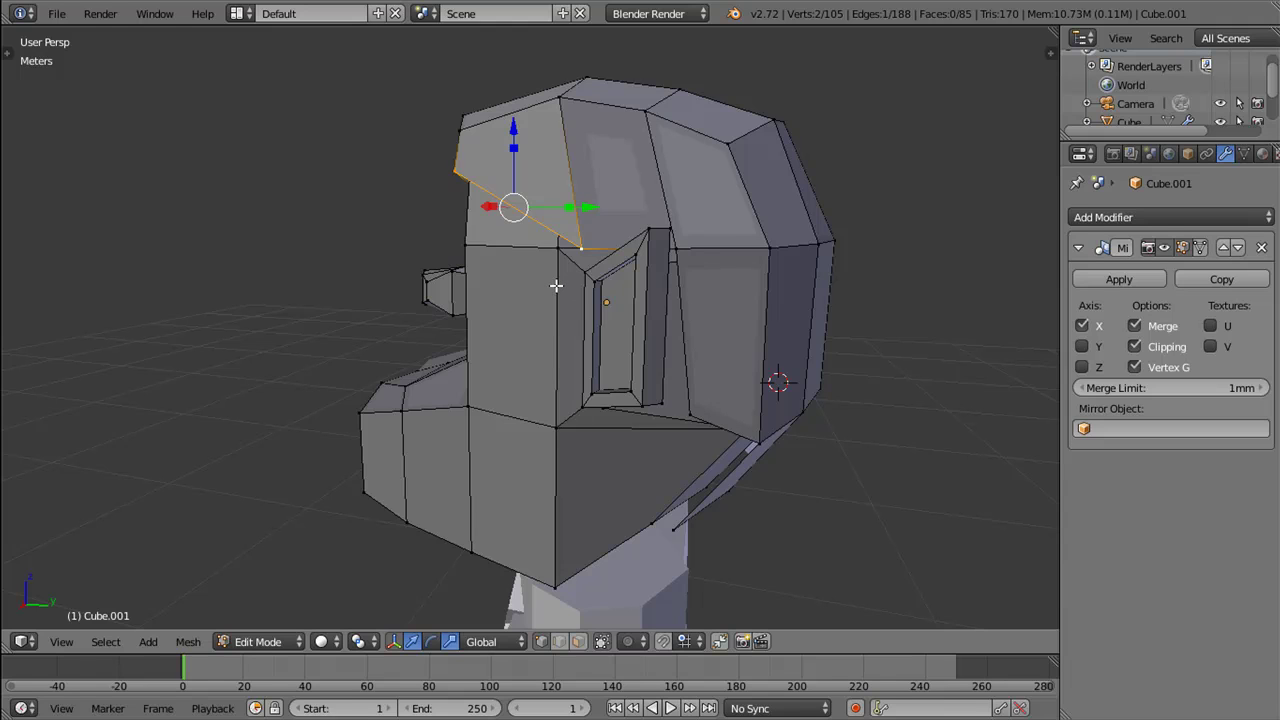
{"action": "key", "text": "e"}
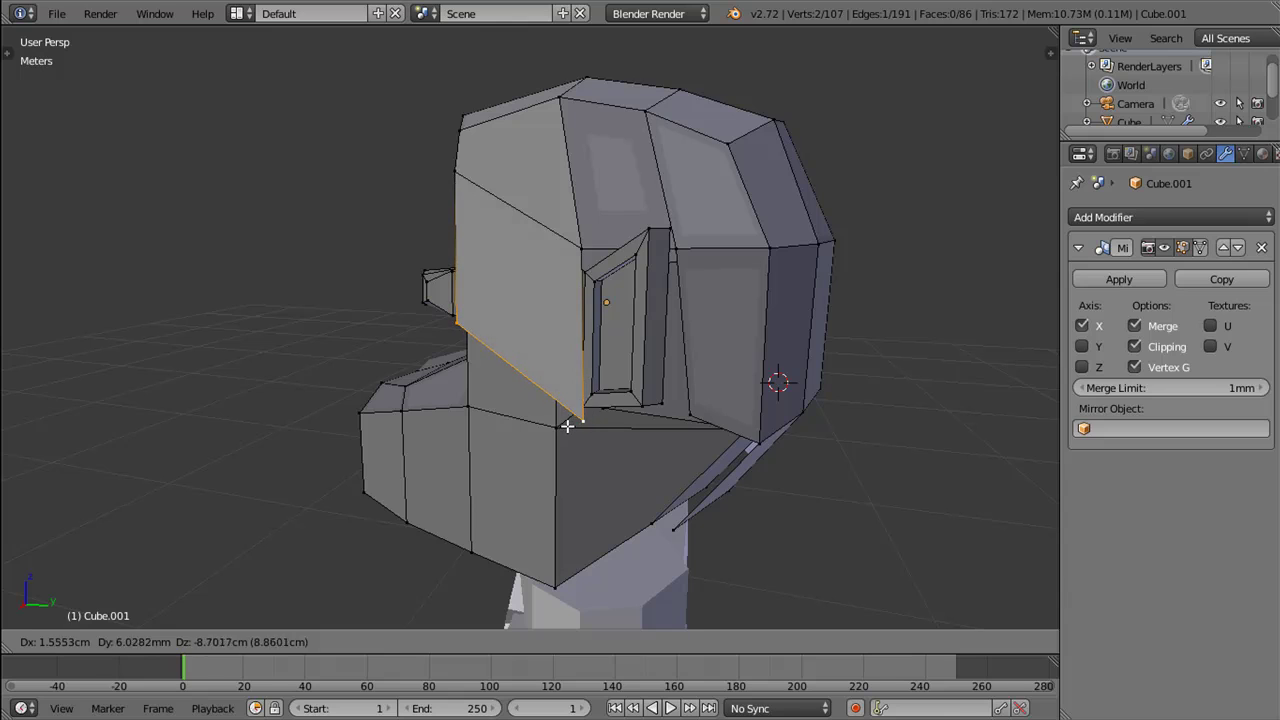
{"action": "left_click", "coordinate": [580, 419]}
{"action": "key", "text": "s"}
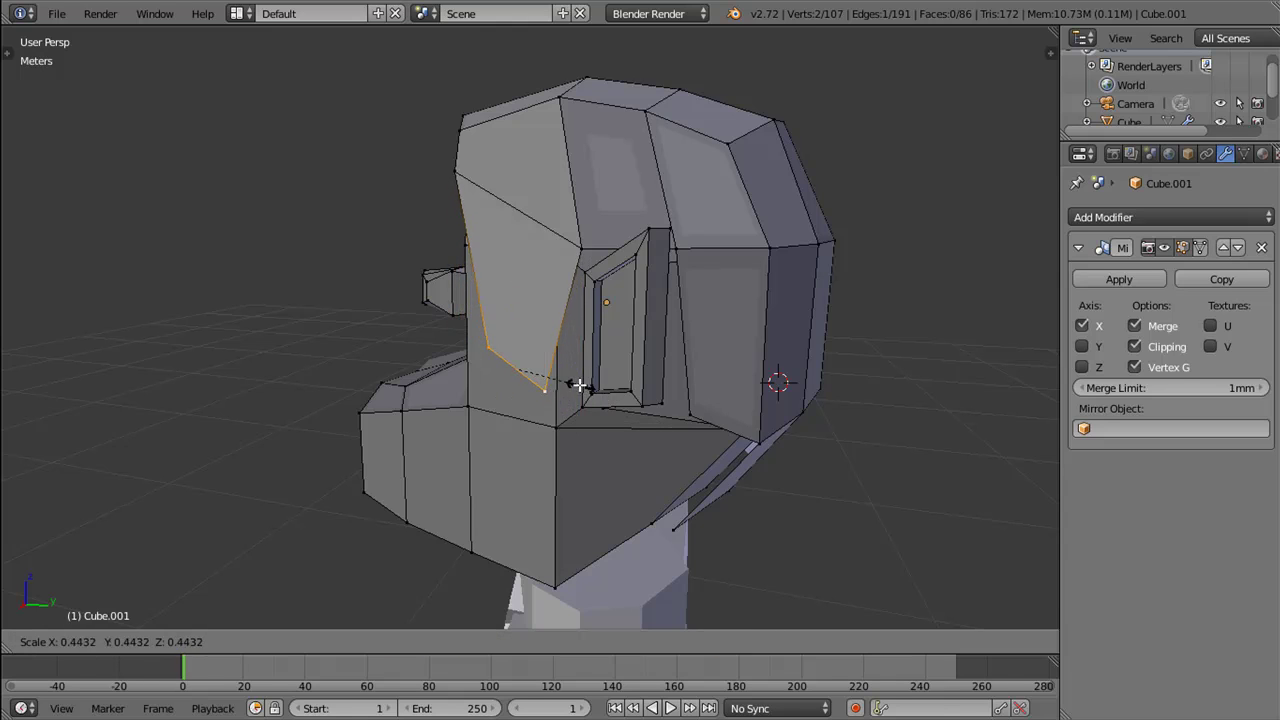
{"action": "left_click", "coordinate": [552, 369]}
Step: Move the extruded edge along the Y axis into position
{"action": "key", "text": "g"}
{"action": "key", "text": "y"}
{"action": "key", "text": "Escape"}
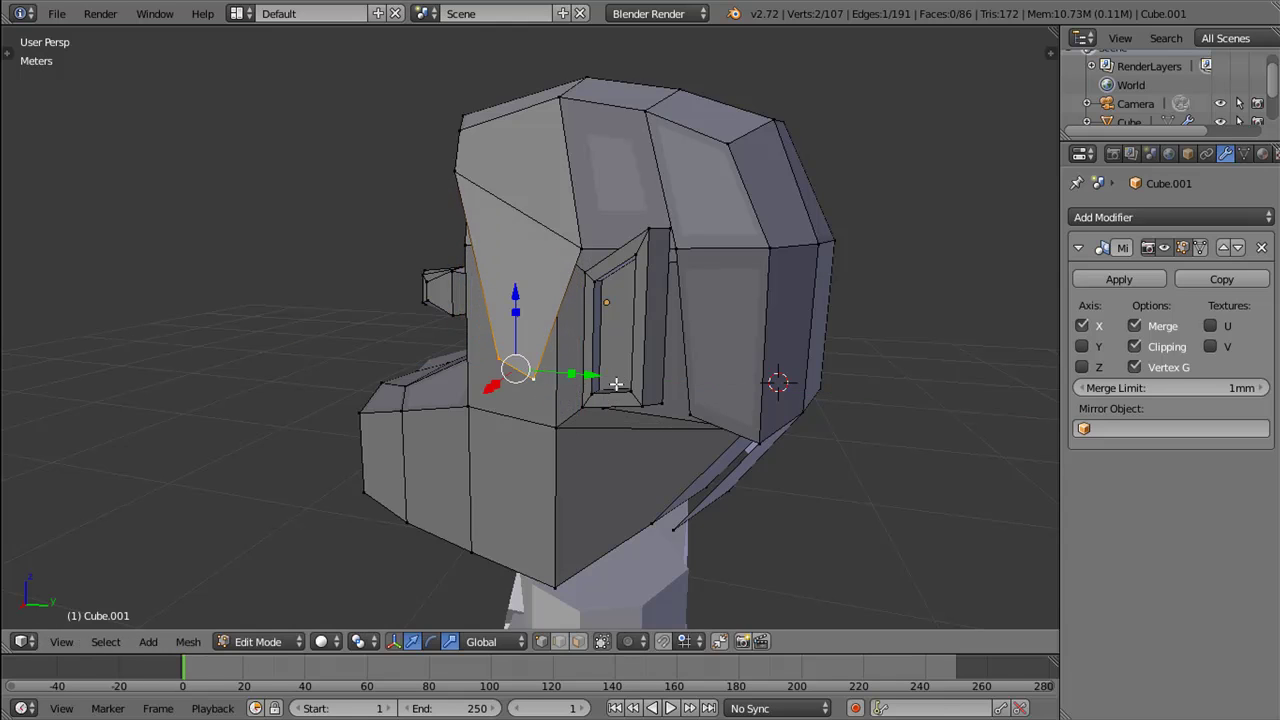
{"action": "key", "text": "g"}
{"action": "key", "text": "y"}
{"action": "left_click", "coordinate": [637, 376]}
{"action": "left_click_drag", "start_coordinate": [637, 376], "coordinate": [805, 353]}
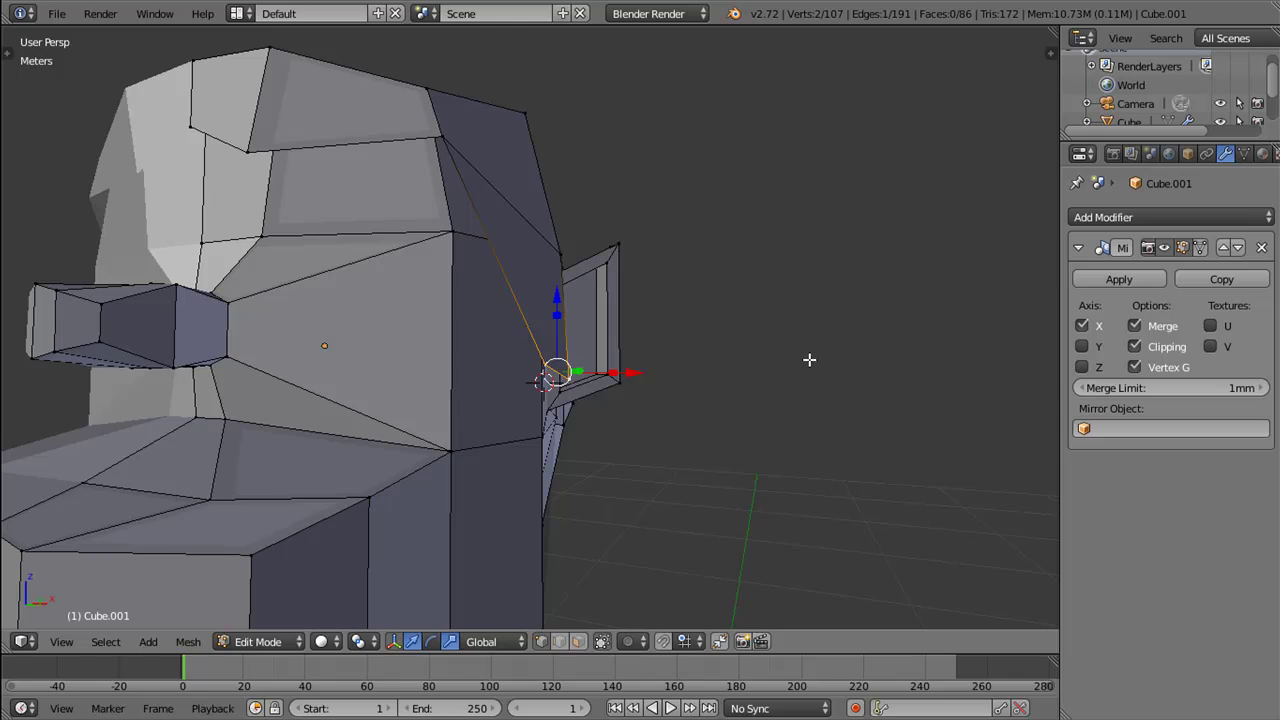
Step: Cancel a trial vertical vertex move and view the head from the side
{"action": "key", "text": "g"}
{"action": "key", "text": "z"}
{"action": "right_click", "coordinate": [745, 407]}
{"action": "scroll", "scroll_direction": "down", "scroll_amount": 3}
{"action": "left_click_drag", "start_coordinate": [514, 423], "coordinate": [734, 363]}
{"action": "scroll", "scroll_direction": "up", "scroll_amount": 3}
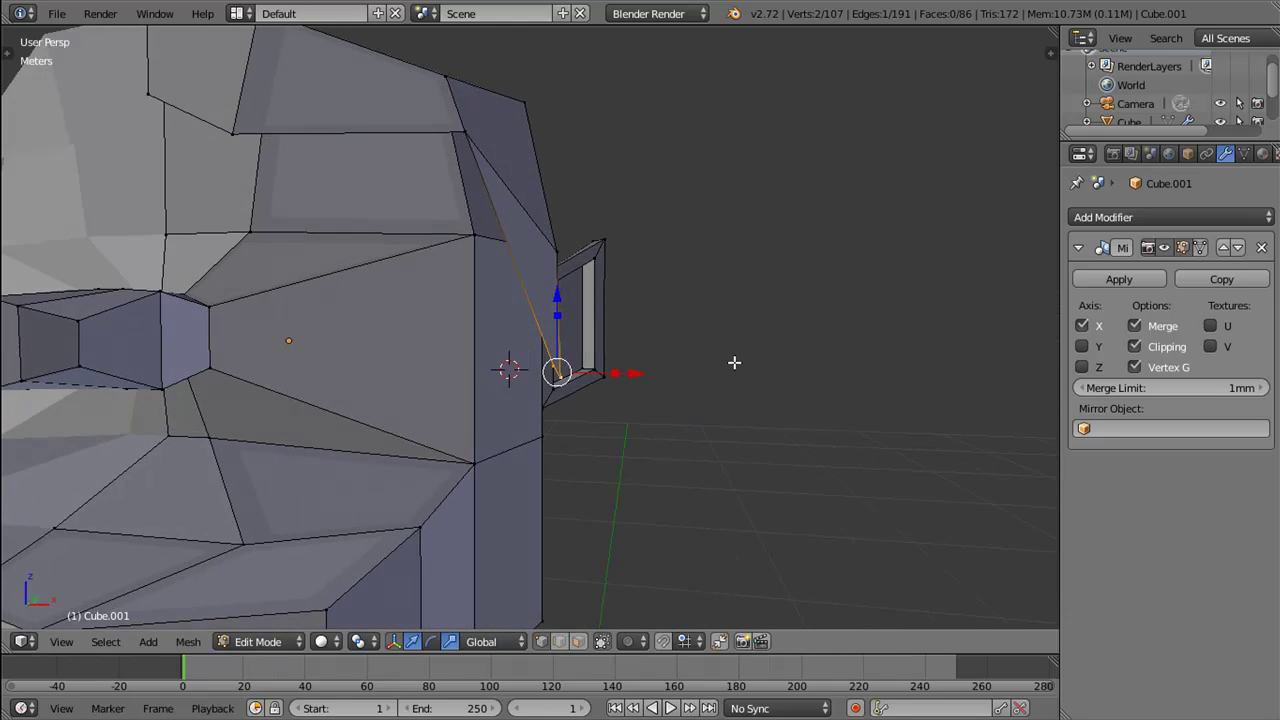
{"action": "scroll", "scroll_direction": "down", "scroll_amount": 3}
{"action": "left_click_drag", "start_coordinate": [600, 340], "coordinate": [507, 290]}
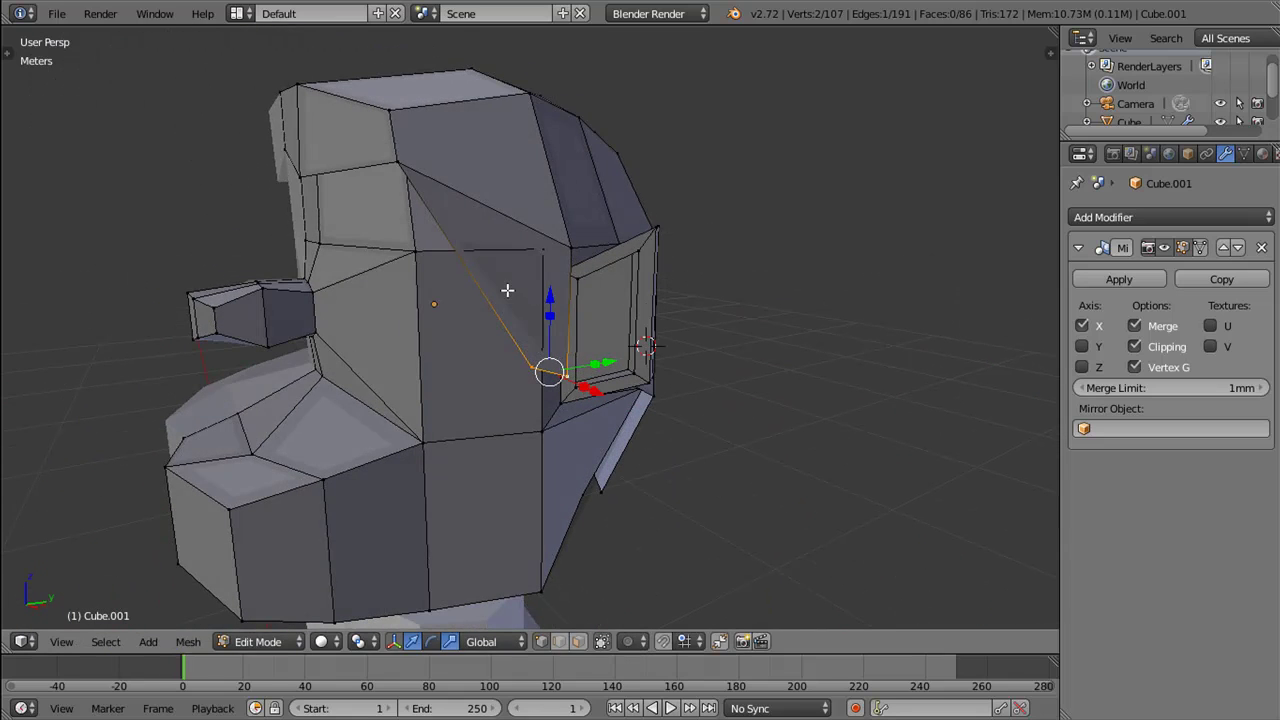
Step: Add a Ctrl+R edge loop across the side face beside the glasses
{"action": "key", "text": "ctrl+r"}
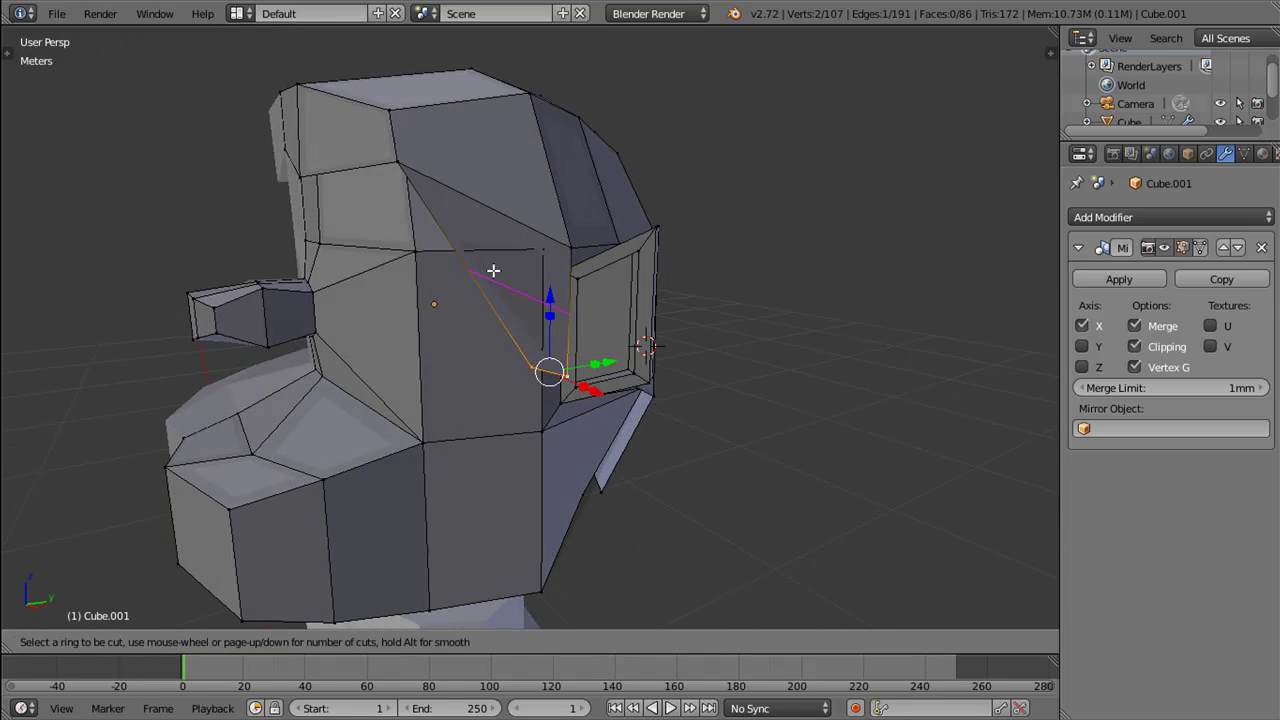
{"action": "left_click", "coordinate": [493, 270]}
{"action": "left_click", "coordinate": [491, 261]}
{"action": "left_click_drag", "start_coordinate": [575, 304], "coordinate": [591, 302]}
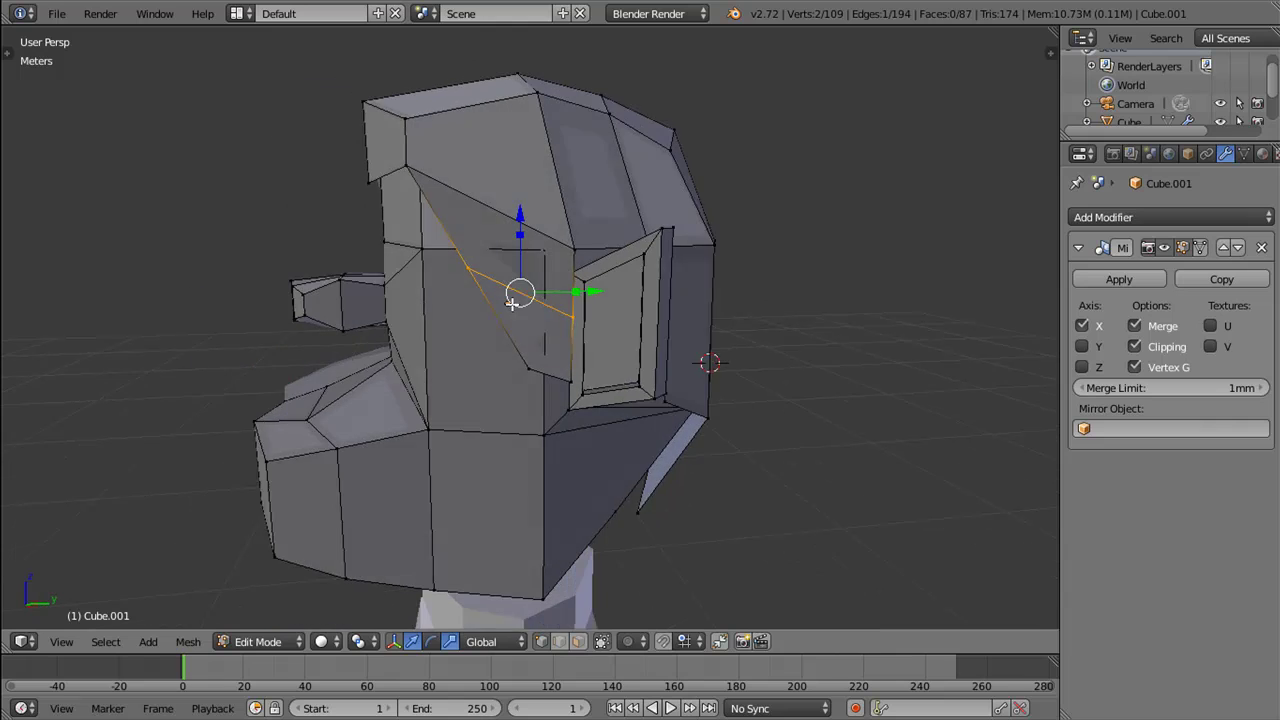
Step: Shorten the new edge, rotate it toward horizontal and shift it along X
{"action": "key", "text": "s"}
{"action": "left_click", "coordinate": [619, 303]}
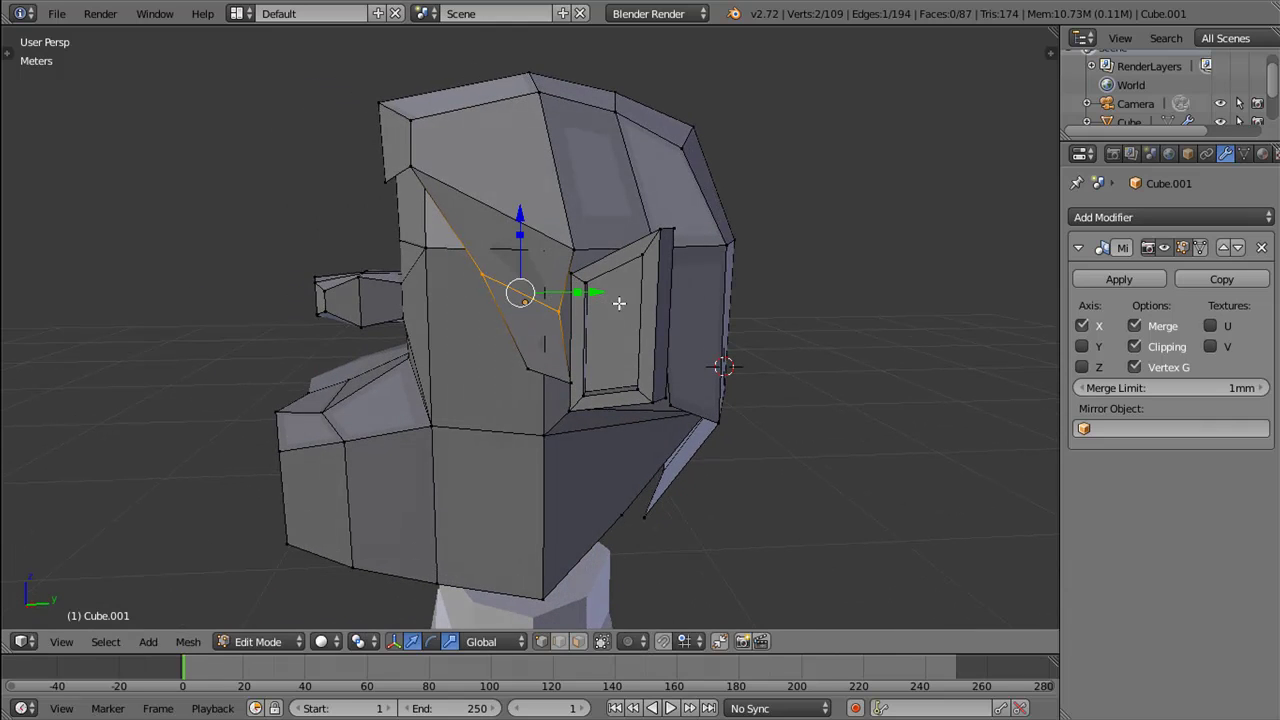
{"action": "key", "text": "r"}
{"action": "left_click", "coordinate": [666, 263]}
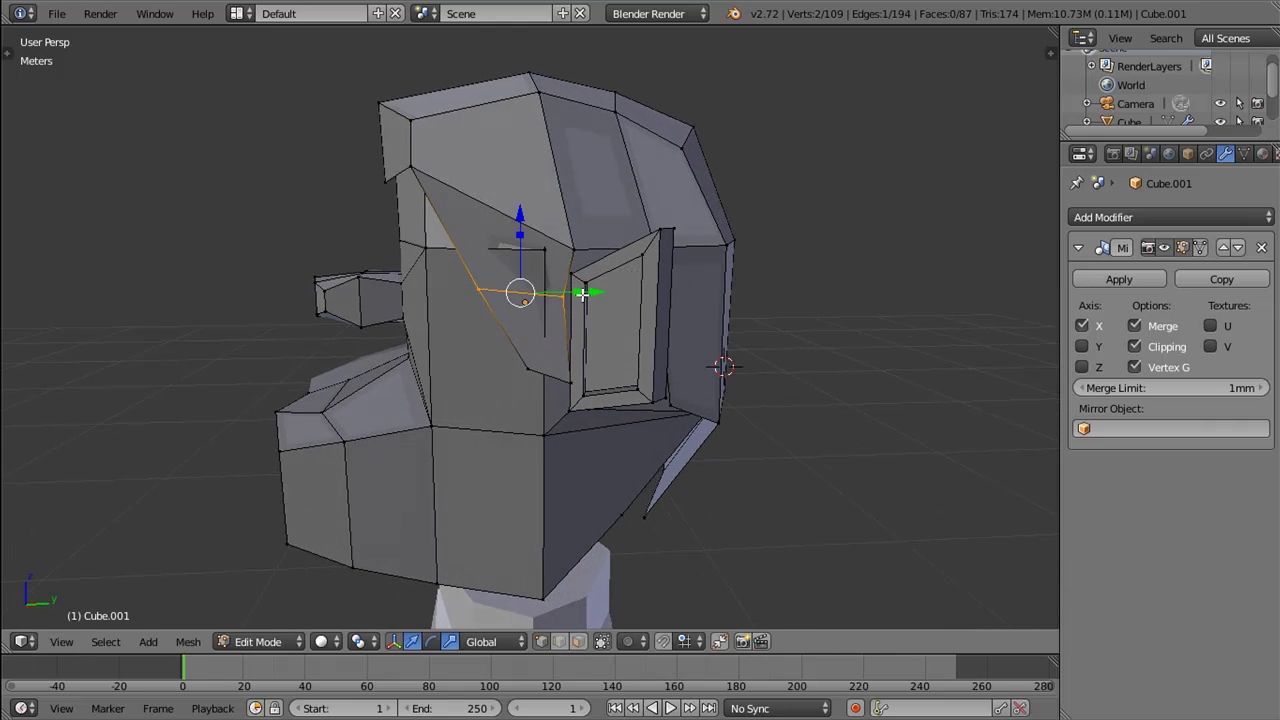
{"action": "left_click_drag", "start_coordinate": [582, 294], "coordinate": [785, 302]}
{"action": "left_click_drag", "start_coordinate": [599, 286], "coordinate": [612, 282]}
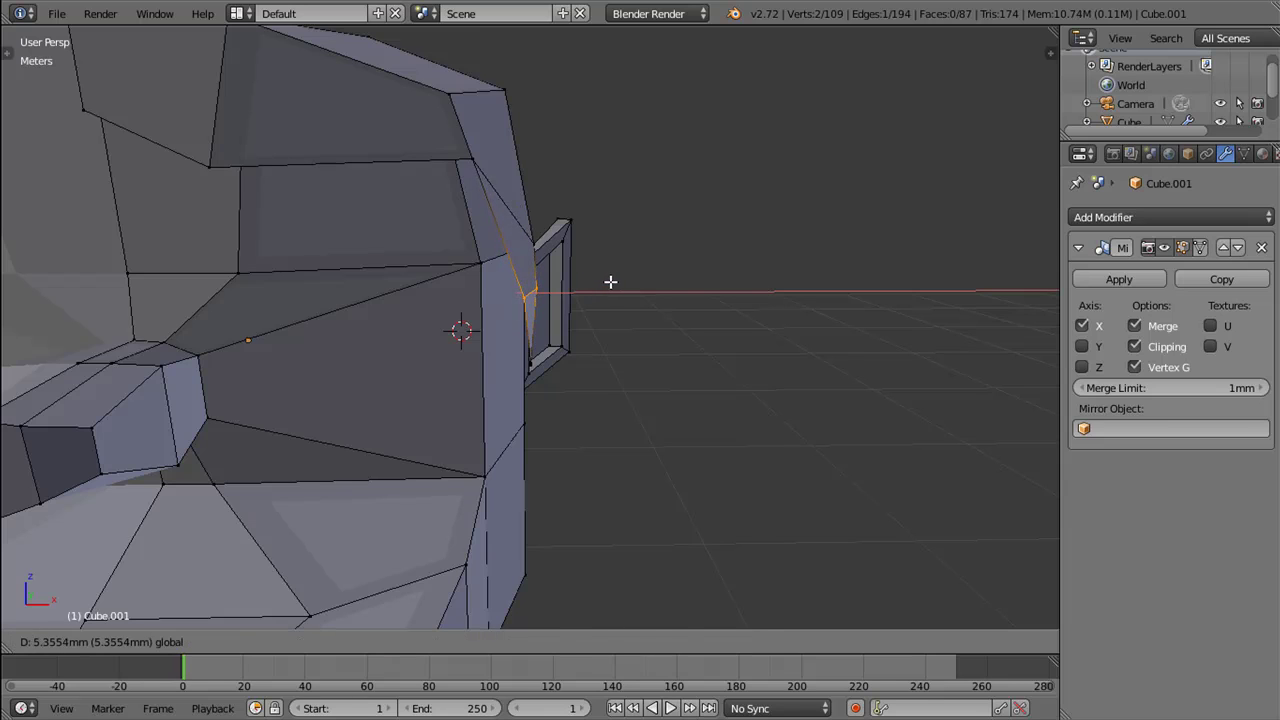
{"action": "left_click", "coordinate": [610, 282]}
{"action": "left_click_drag", "start_coordinate": [610, 282], "coordinate": [565, 283]}
{"action": "key", "text": "ctrl+Tab"}
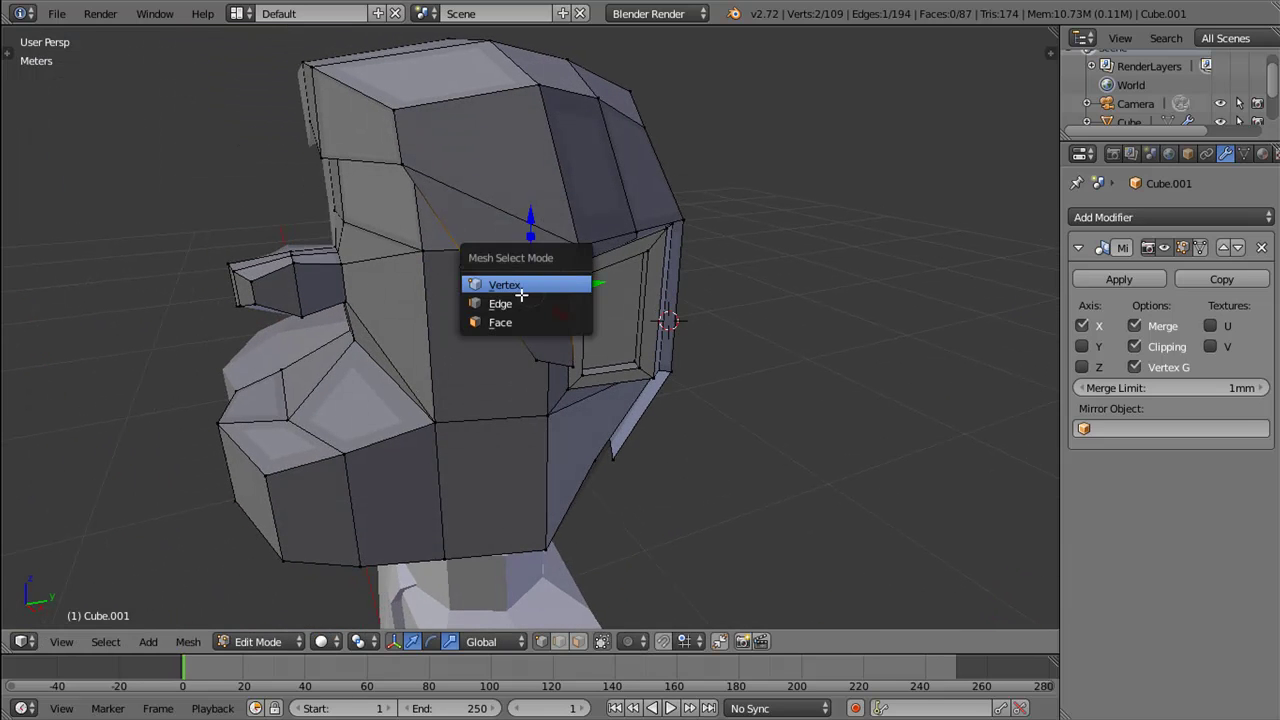
Step: In edge select mode, select two edge loops around the head's side opening
{"action": "left_click", "coordinate": [521, 293]}
{"action": "left_click_drag", "start_coordinate": [523, 323], "coordinate": [397, 100]}
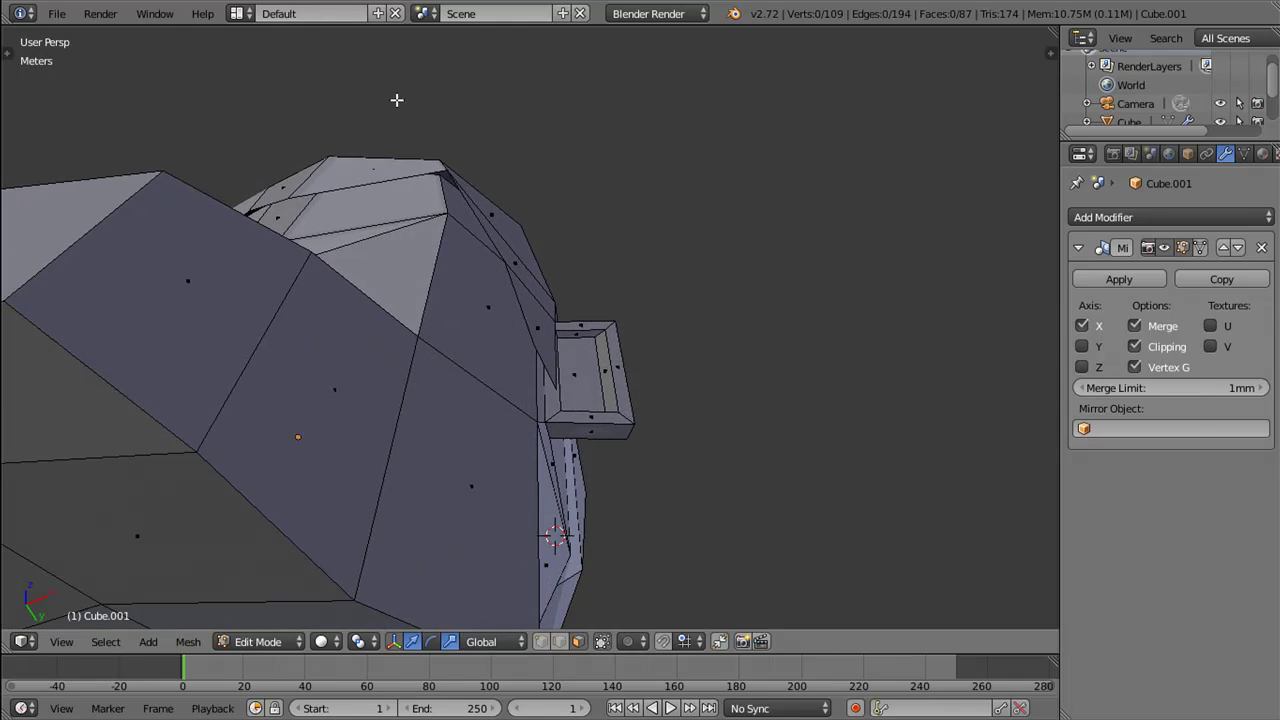
{"action": "left_click_drag", "start_coordinate": [346, 191], "coordinate": [308, 167]}
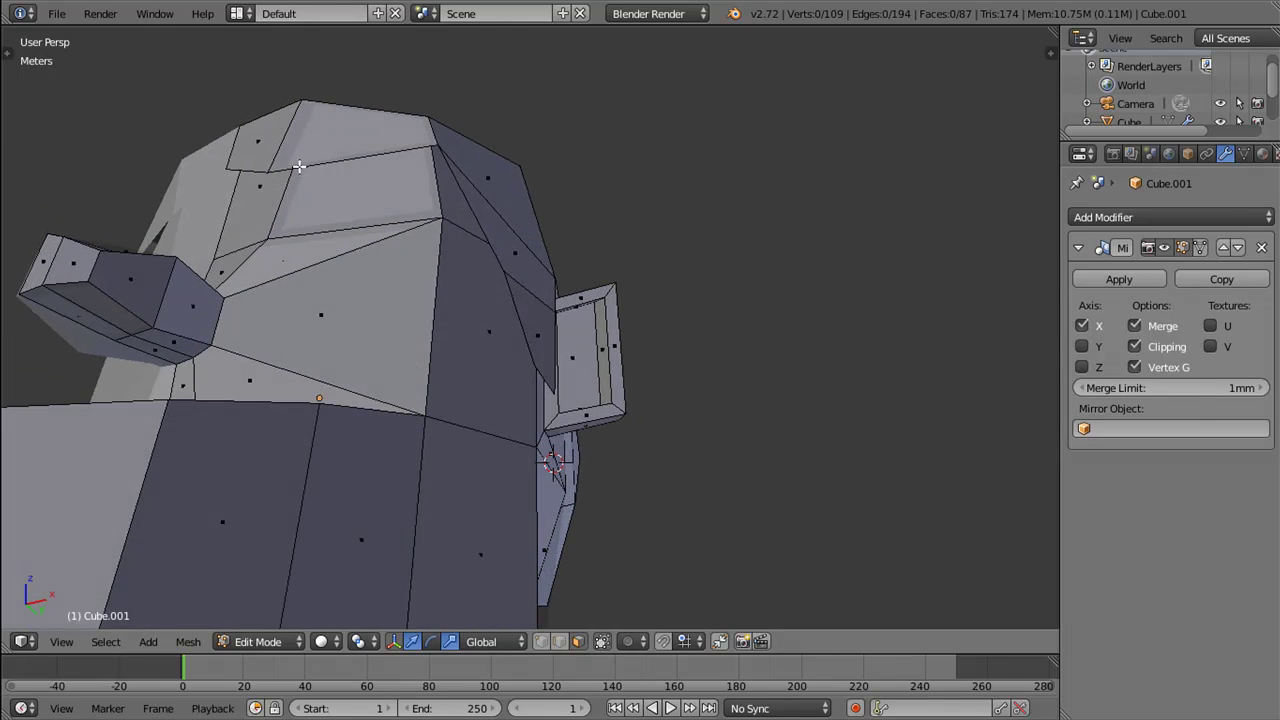
{"action": "key", "text": "ctrl+Tab"}
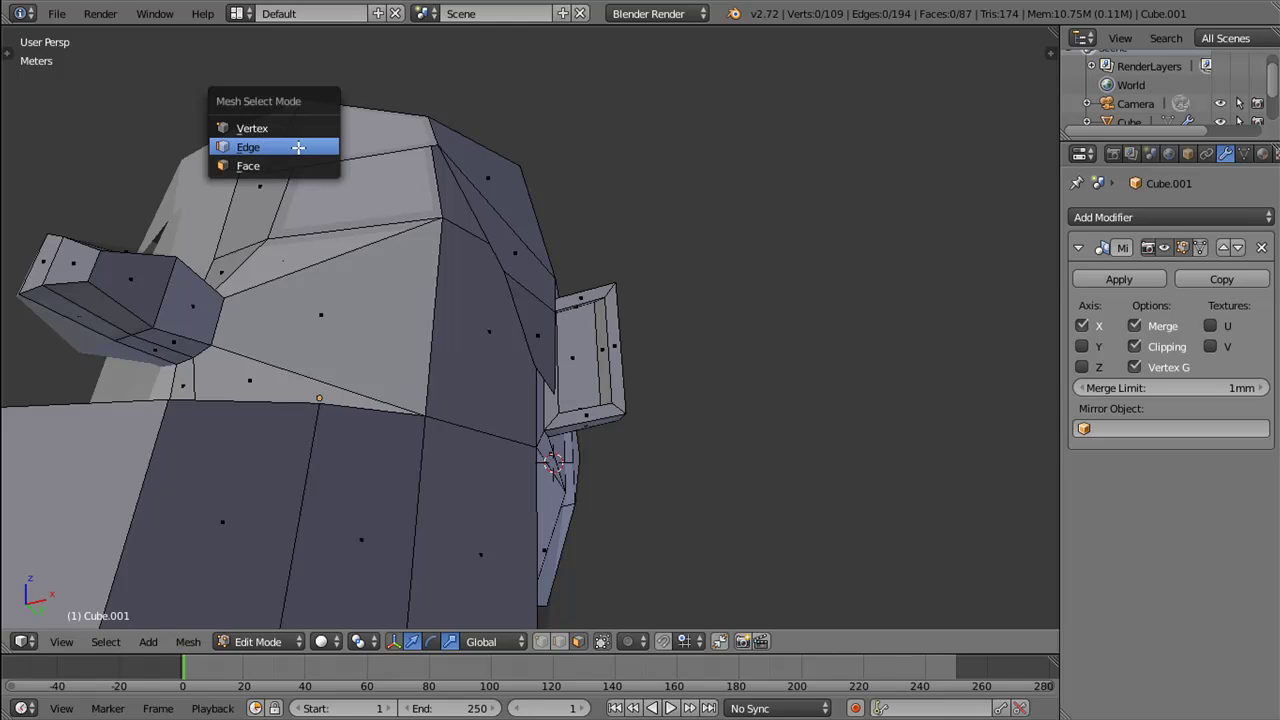
{"action": "left_click", "coordinate": [298, 147]}
{"action": "left_click", "coordinate": [337, 161]}
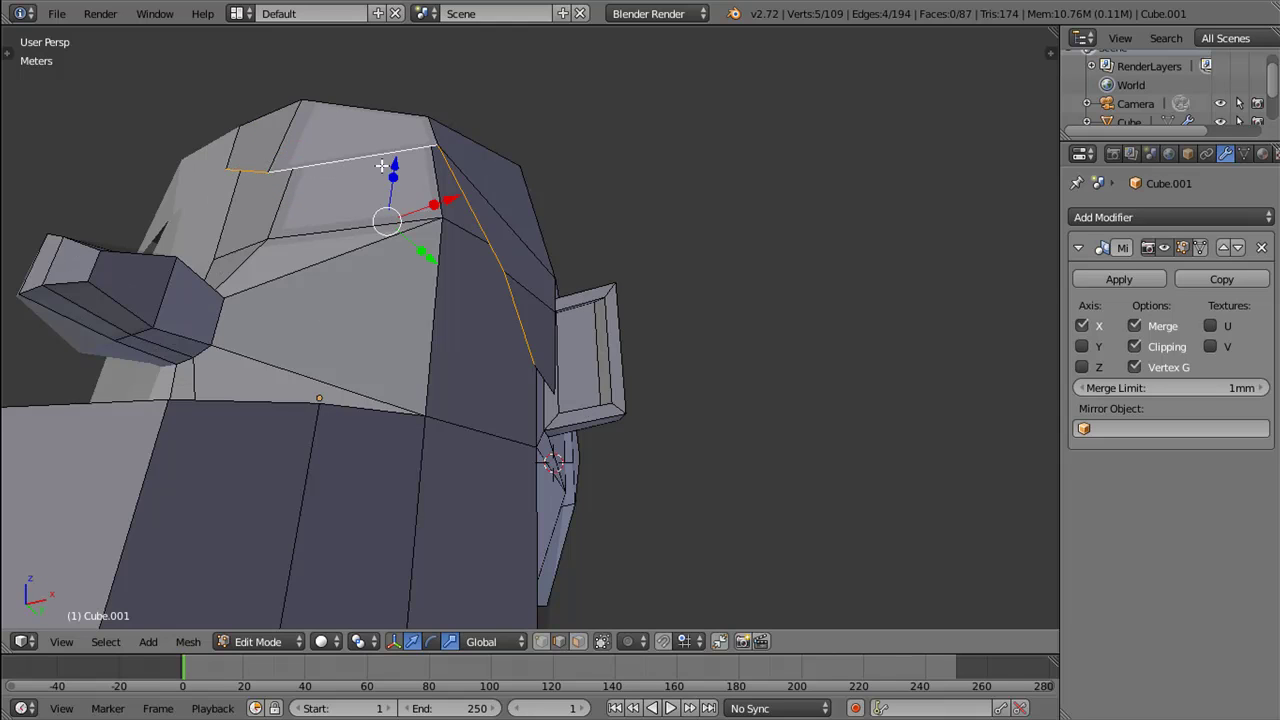
{"action": "left_click_drag", "start_coordinate": [521, 260], "coordinate": [493, 325]}
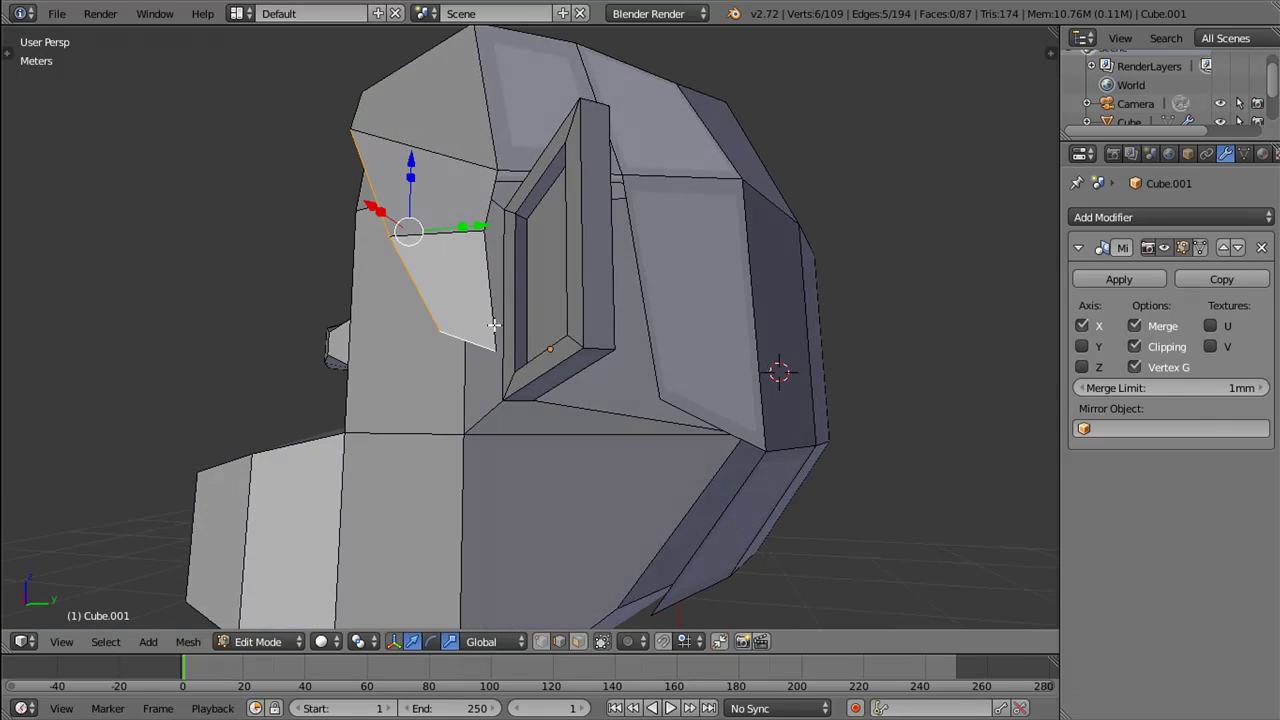
{"action": "left_click_drag", "start_coordinate": [763, 398], "coordinate": [747, 327]}
{"action": "left_click", "coordinate": [763, 331]}
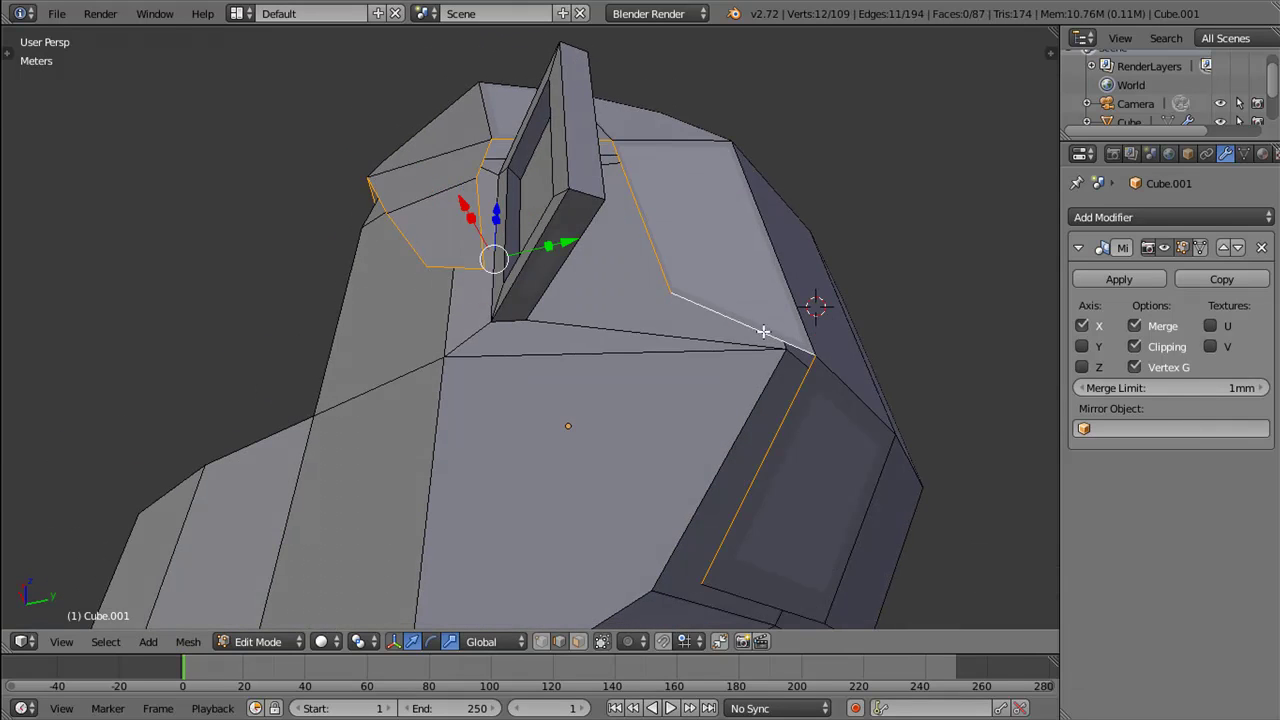
{"action": "left_click_drag", "start_coordinate": [803, 441], "coordinate": [506, 431]}
{"action": "scroll", "scroll_direction": "down", "scroll_amount": 3}
{"action": "left_click_drag", "start_coordinate": [593, 398], "coordinate": [584, 365]}
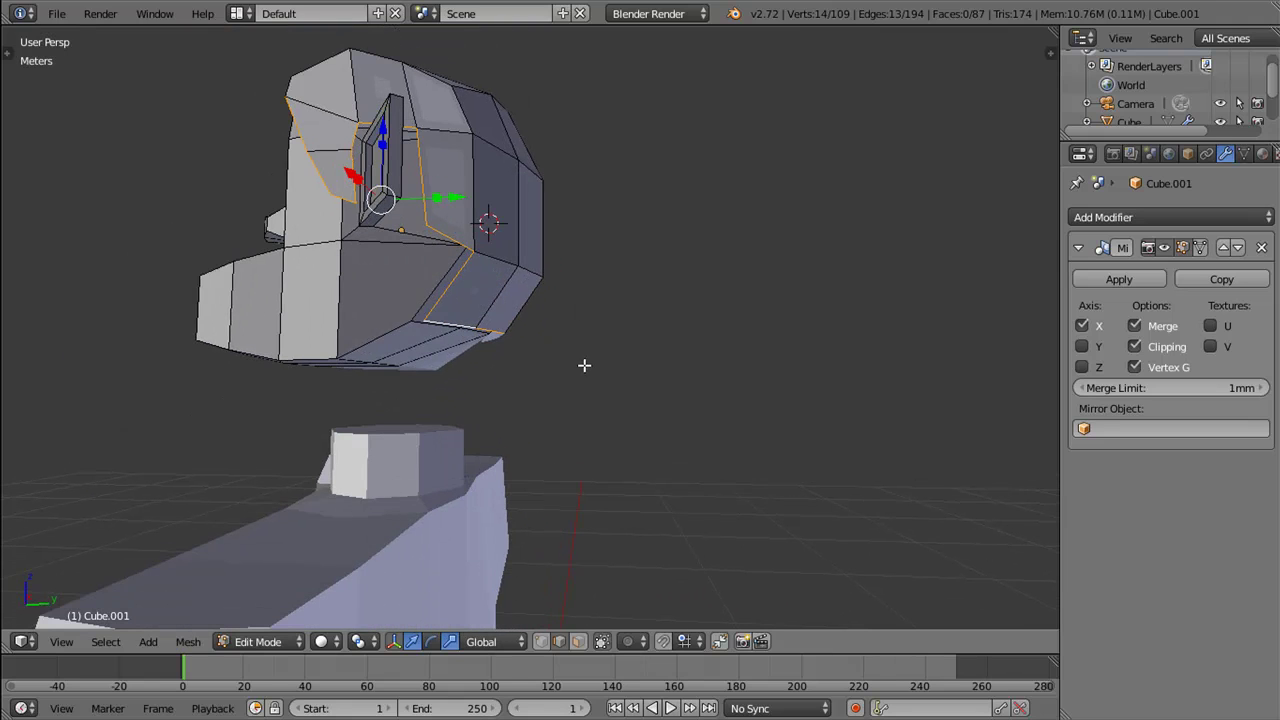
Step: Extrude the two loops in place and scale them inward to about 0.874
{"action": "key", "text": "e"}
{"action": "right_click", "coordinate": [707, 321]}
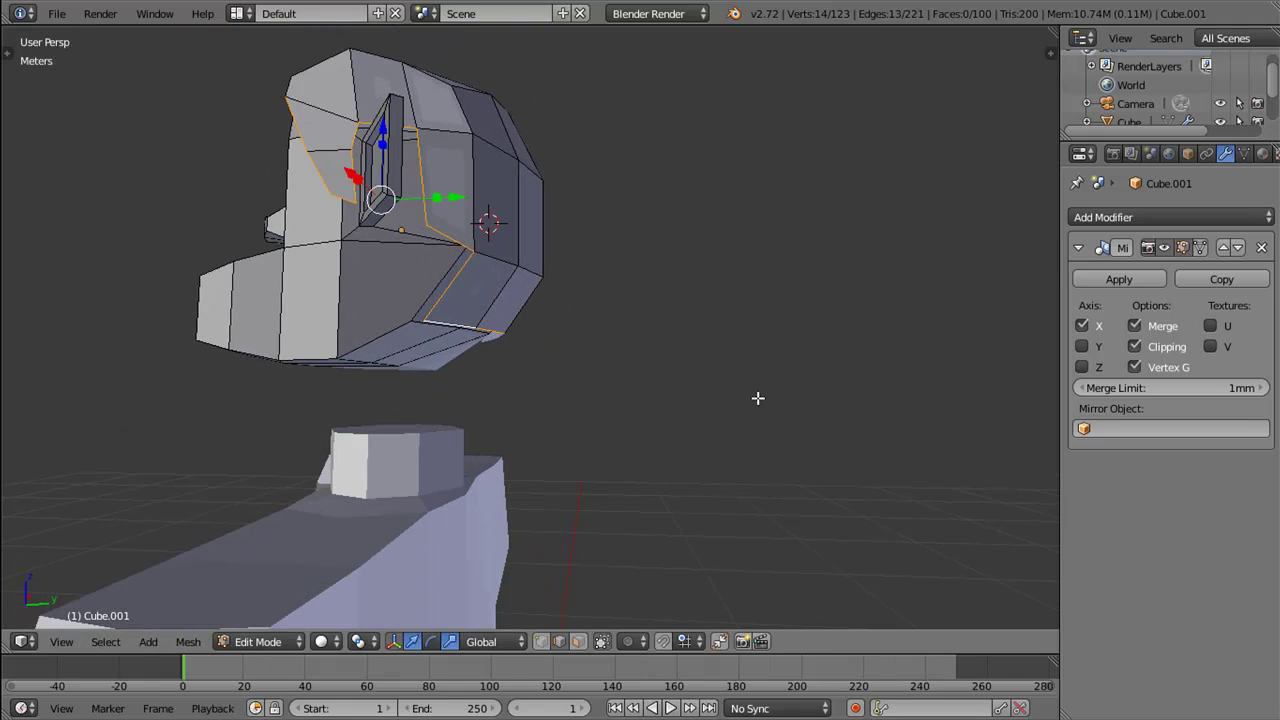
{"action": "key", "text": "s"}
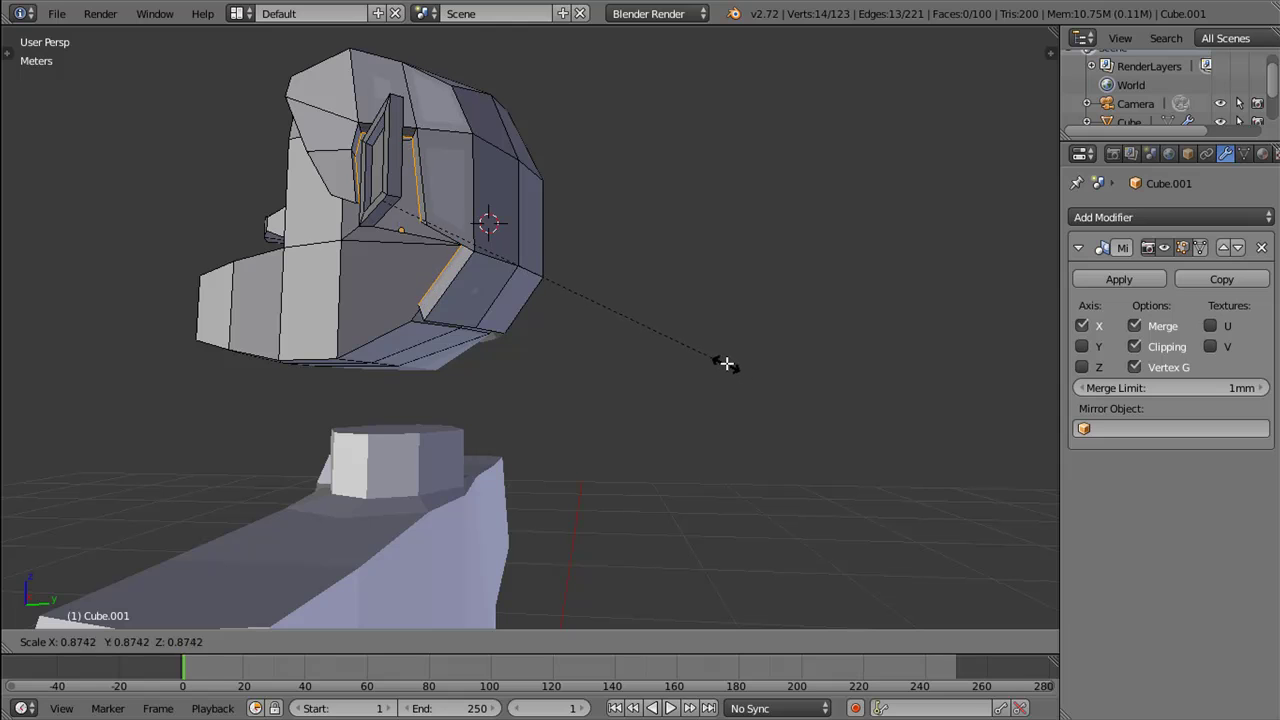
{"action": "left_click", "coordinate": [724, 360]}
{"action": "left_click_drag", "start_coordinate": [600, 361], "coordinate": [507, 324]}
Step: Return to Object Mode and add a new cube beside the character's head
{"action": "key", "text": "Tab"}
{"action": "left_click", "coordinate": [423, 300]}
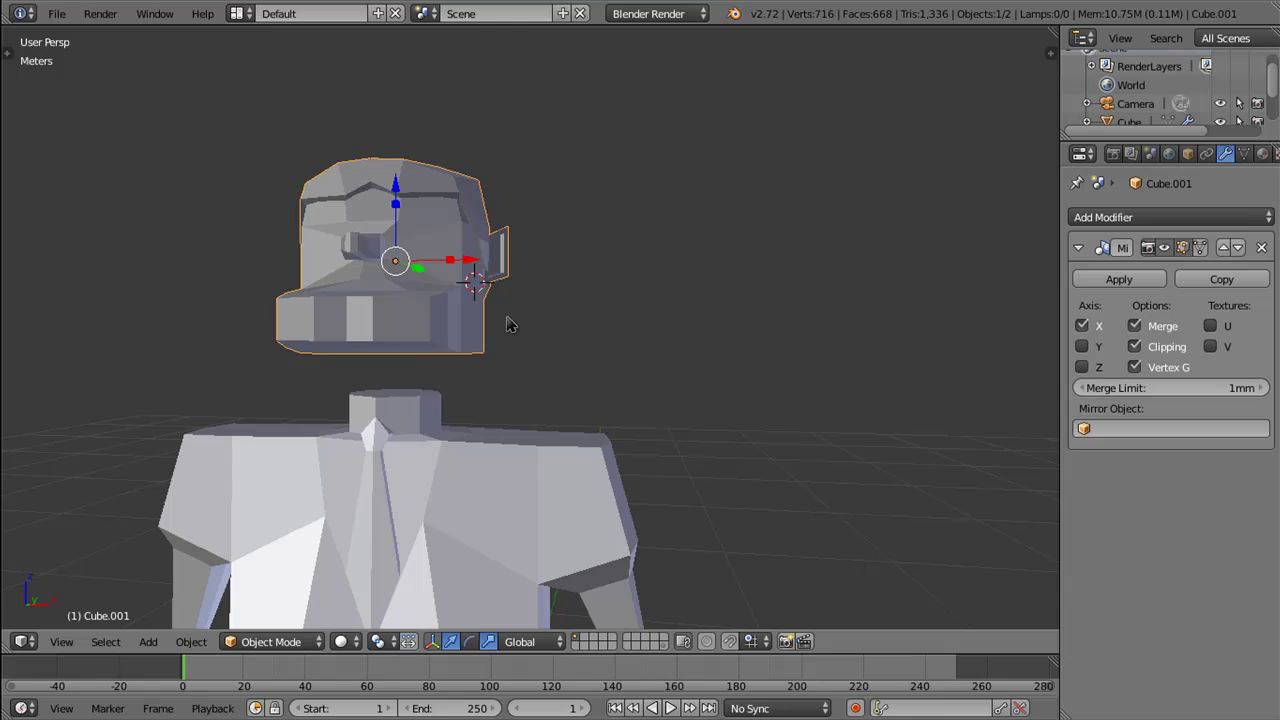
{"action": "key", "text": "2"}
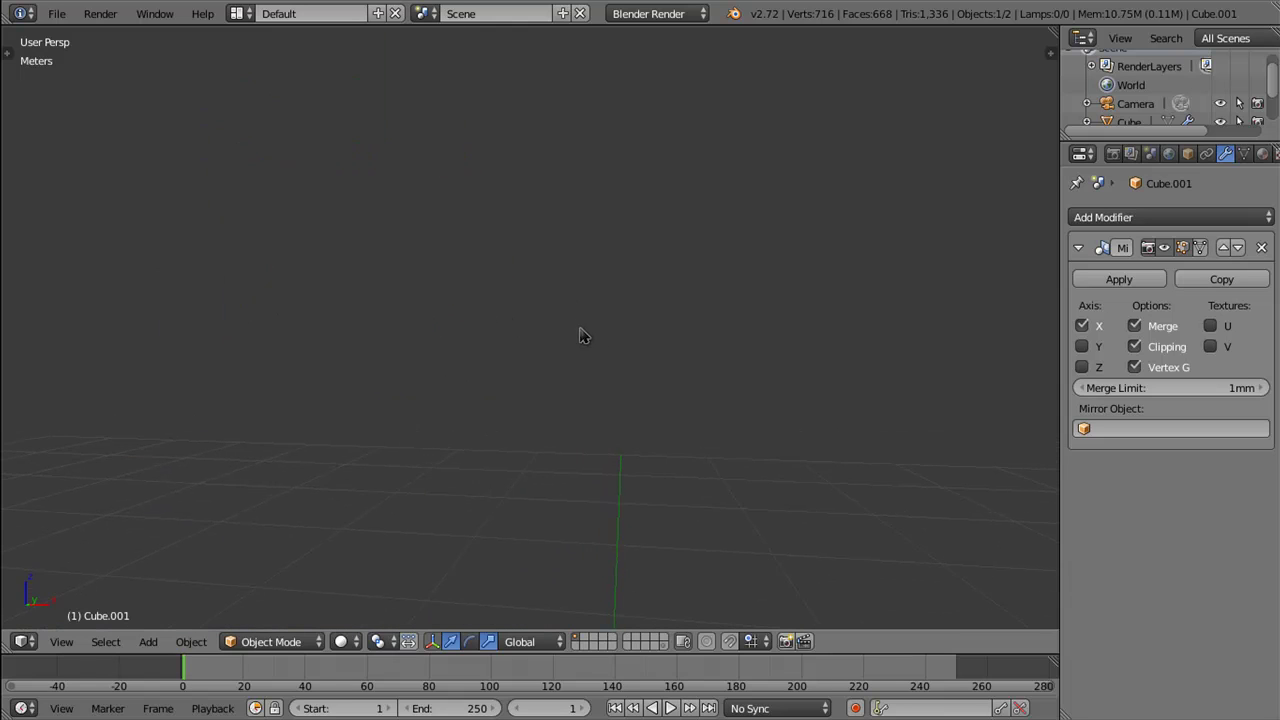
{"action": "key", "text": "1"}
{"action": "left_click_drag", "start_coordinate": [563, 337], "coordinate": [458, 328]}
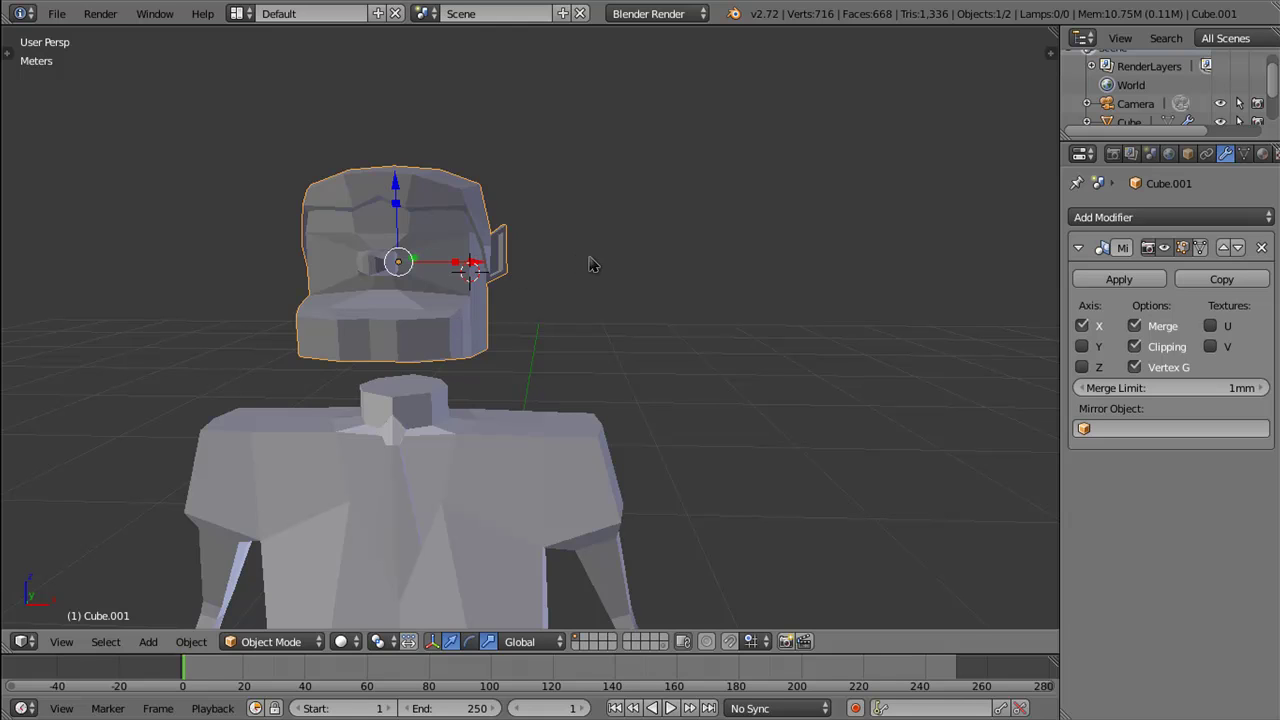
{"action": "key", "text": "shift+a"}
{"action": "left_click", "coordinate": [648, 278]}
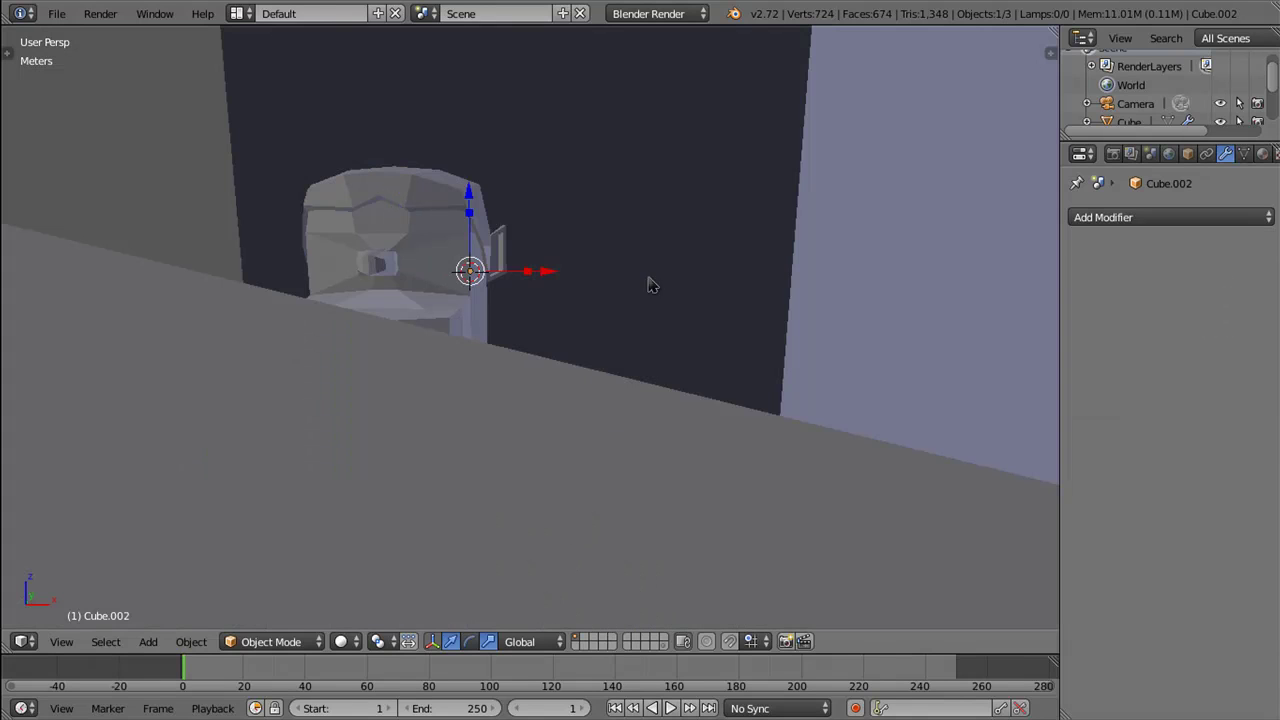
Step: Shrink the cube, flatten it along Y into a thin plate, and shift it along Y
{"action": "key", "text": "s"}
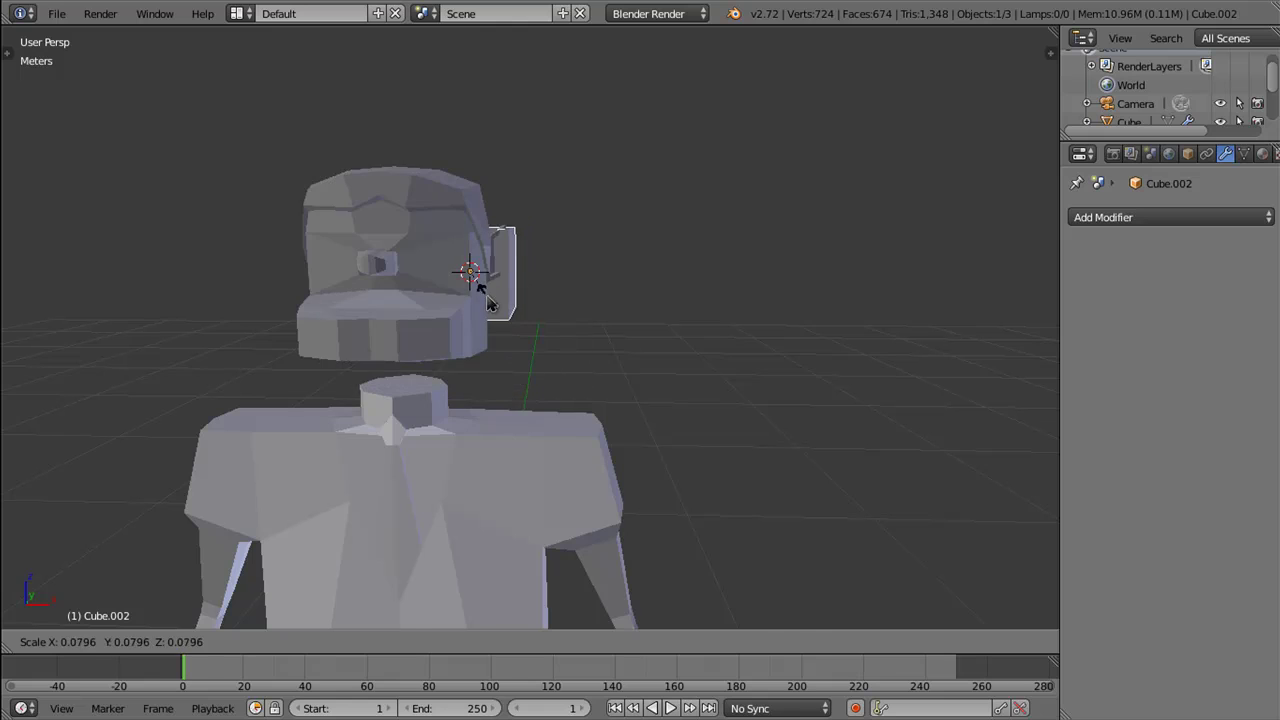
{"action": "left_click", "coordinate": [530, 312]}
{"action": "left_click_drag", "start_coordinate": [530, 312], "coordinate": [405, 332]}
{"action": "key", "text": "s"}
{"action": "key", "text": "y"}
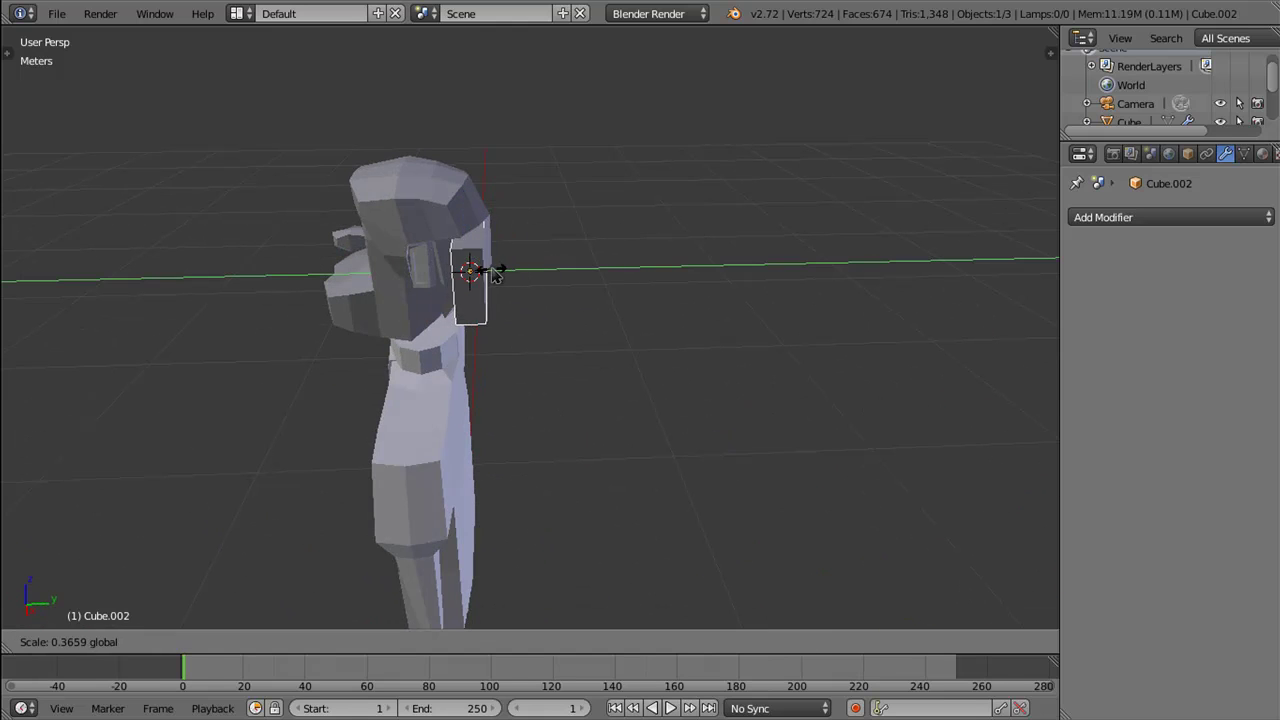
{"action": "left_click", "coordinate": [470, 266]}
{"action": "key", "text": "g"}
{"action": "key", "text": "y"}
{"action": "left_click", "coordinate": [422, 266]}
{"action": "left_click_drag", "start_coordinate": [422, 266], "coordinate": [583, 257]}
{"action": "key", "text": "s"}
{"action": "left_click", "coordinate": [390, 276]}
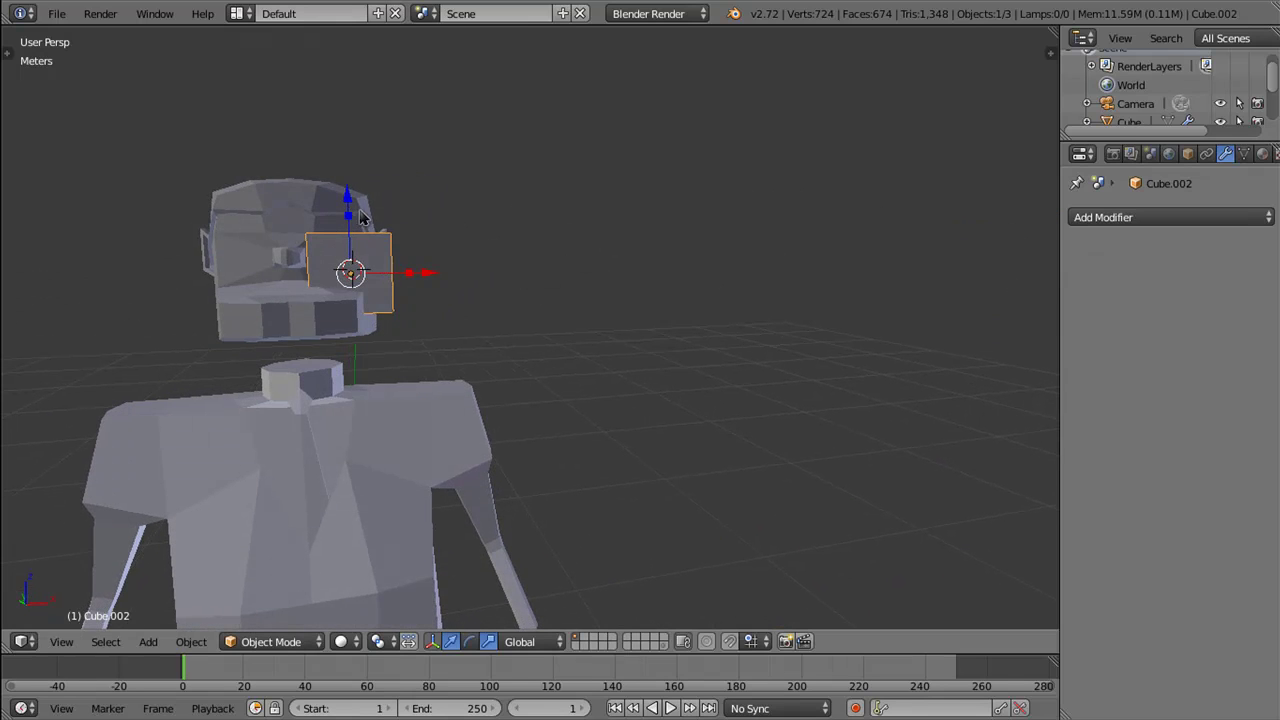
Step: Adjust the plate's Z height and position, then join it into the head mesh with Ctrl+J
{"action": "key", "text": "s"}
{"action": "key", "text": "z"}
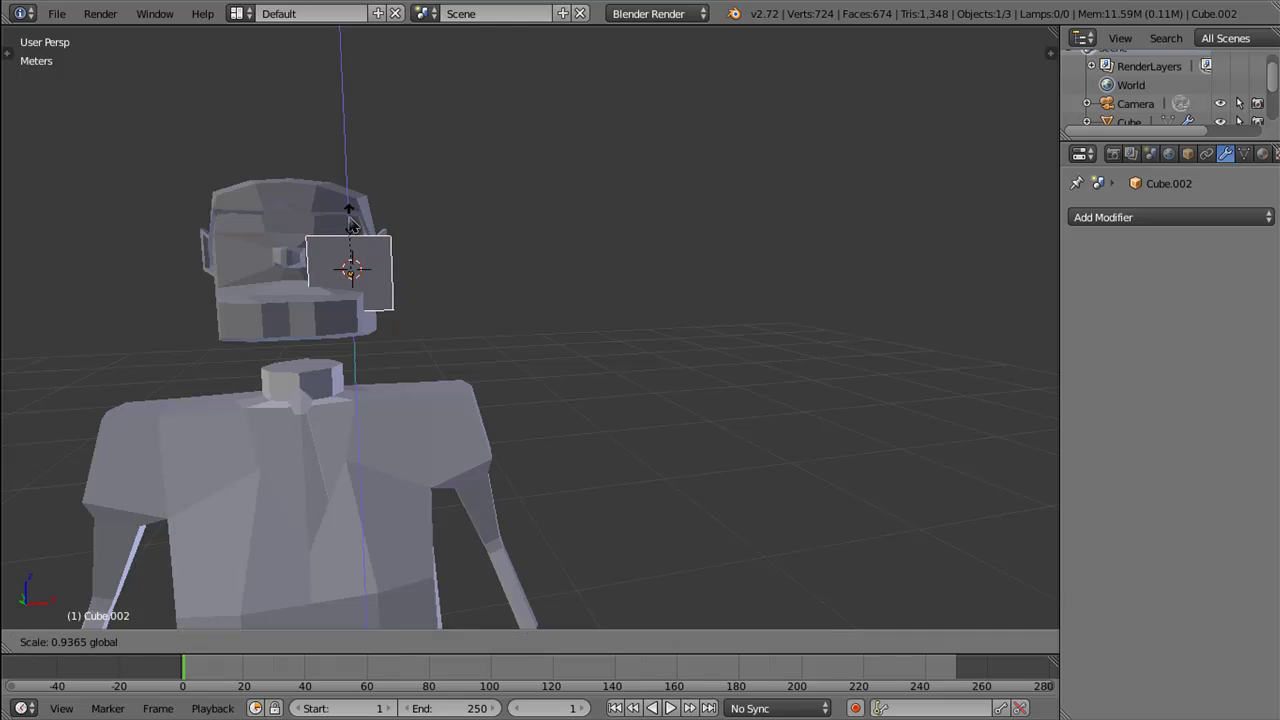
{"action": "left_click", "coordinate": [350, 226]}
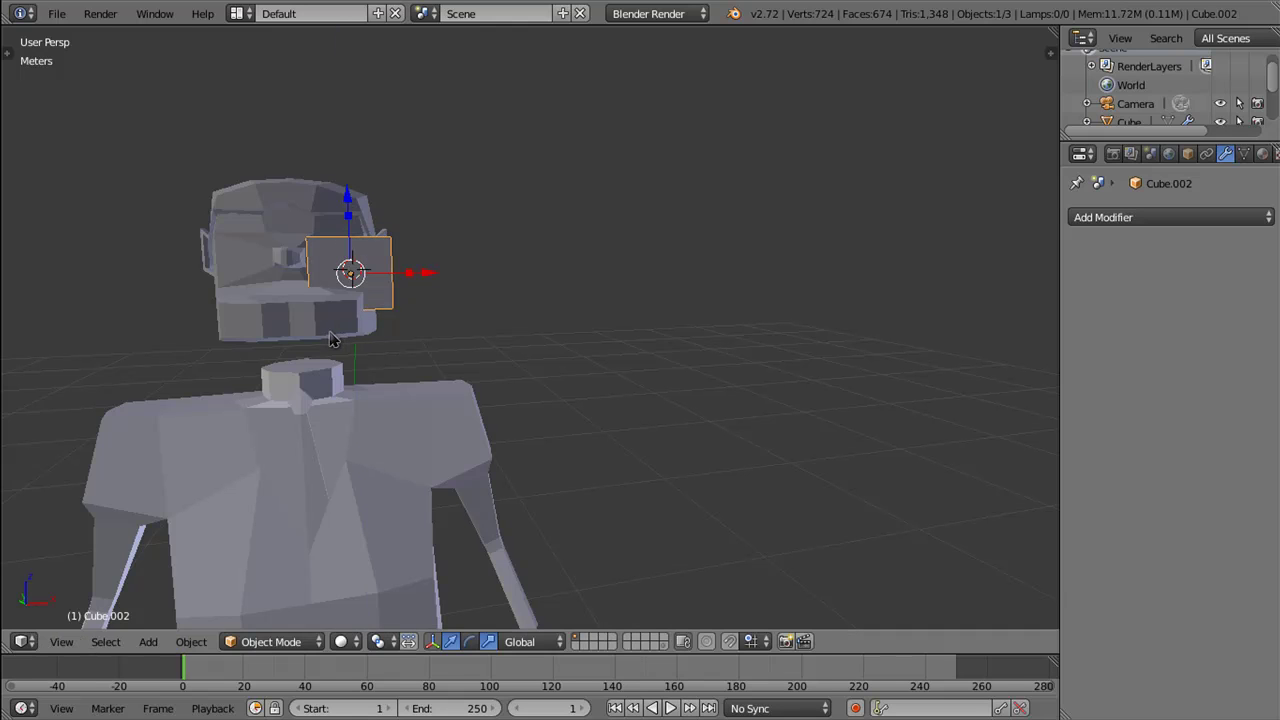
{"action": "left_click_drag", "start_coordinate": [320, 318], "coordinate": [340, 222]}
{"action": "left_click_drag", "start_coordinate": [340, 222], "coordinate": [365, 302]}
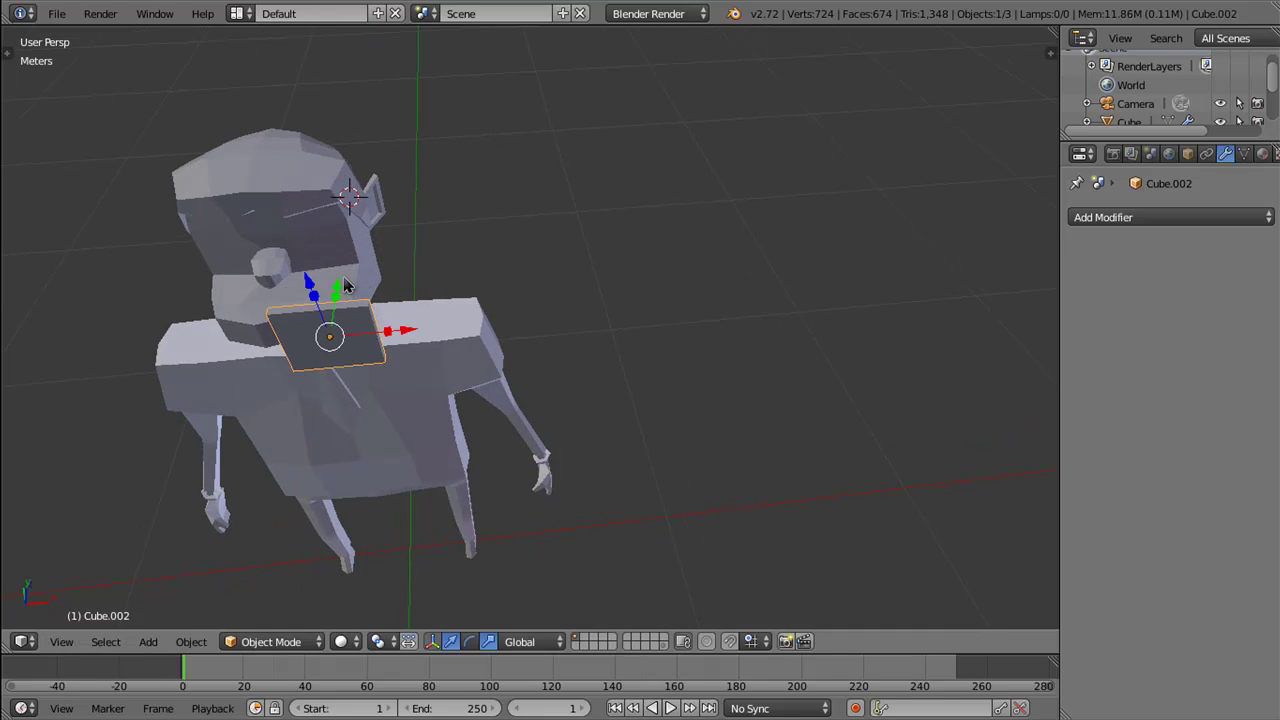
{"action": "right_click", "coordinate": [338, 262]}
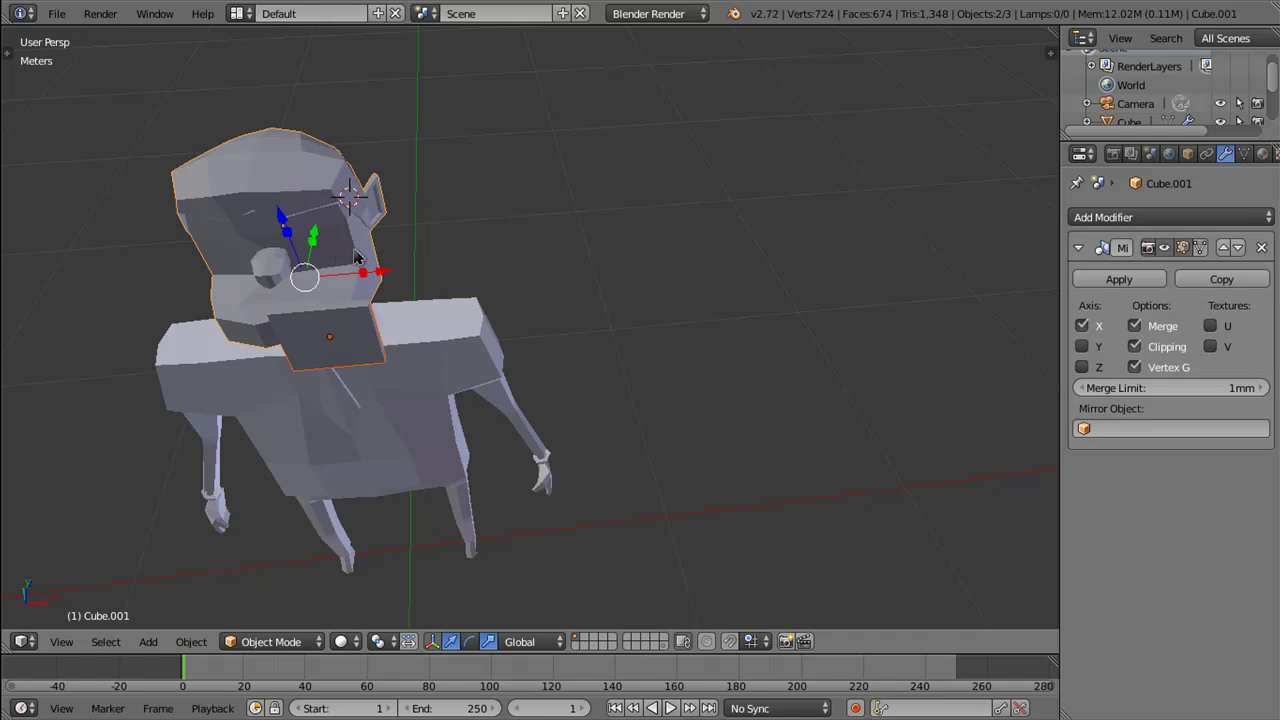
{"action": "key", "text": "ctrl+j"}
{"action": "left_click_drag", "start_coordinate": [355, 258], "coordinate": [365, 310]}
Step: Enter Edit Mode on the head mesh with face selection mode
{"action": "key", "text": "Tab"}
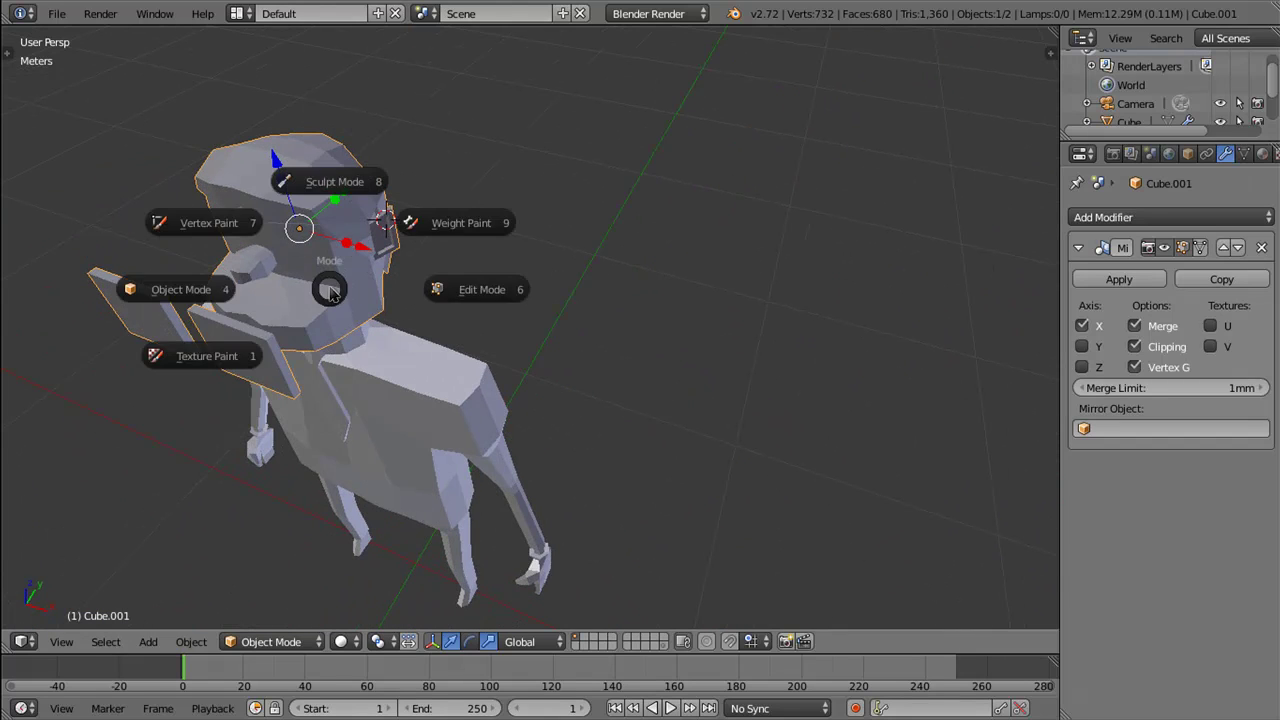
{"action": "left_click", "coordinate": [451, 280]}
{"action": "left_click_drag", "start_coordinate": [451, 280], "coordinate": [263, 332]}
{"action": "key", "text": "ctrl+Tab"}
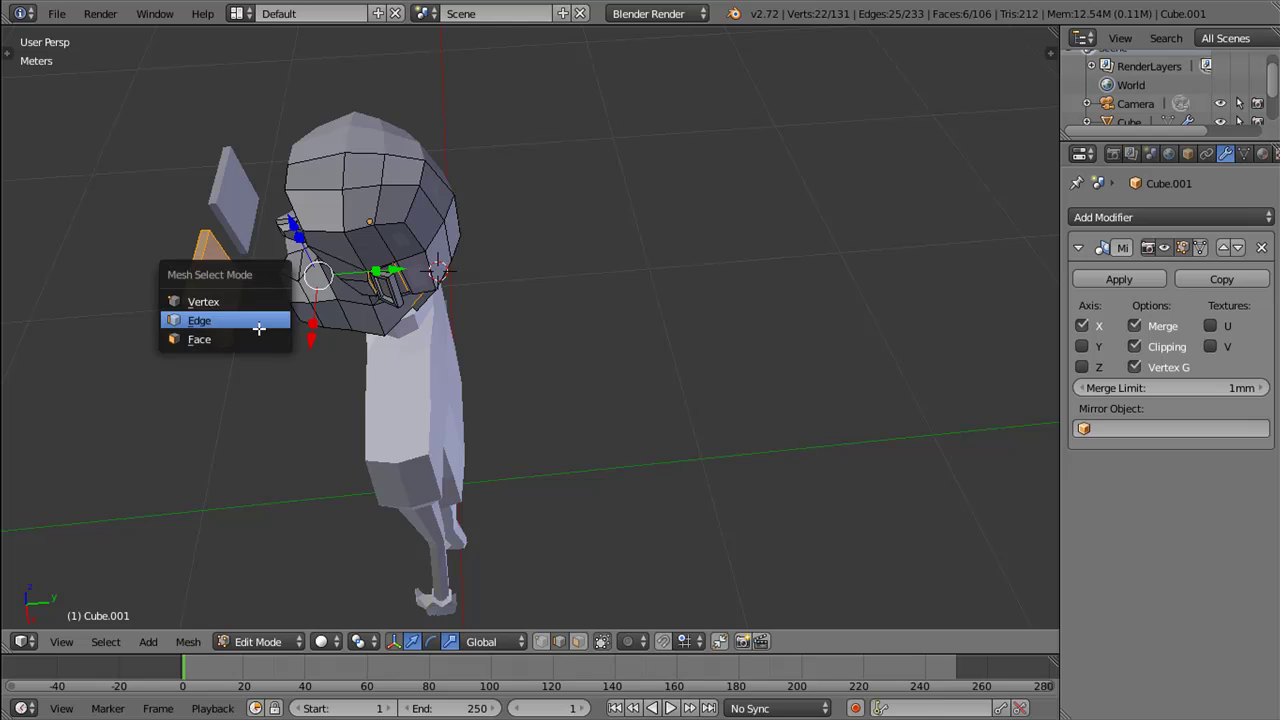
{"action": "left_click", "coordinate": [240, 340]}
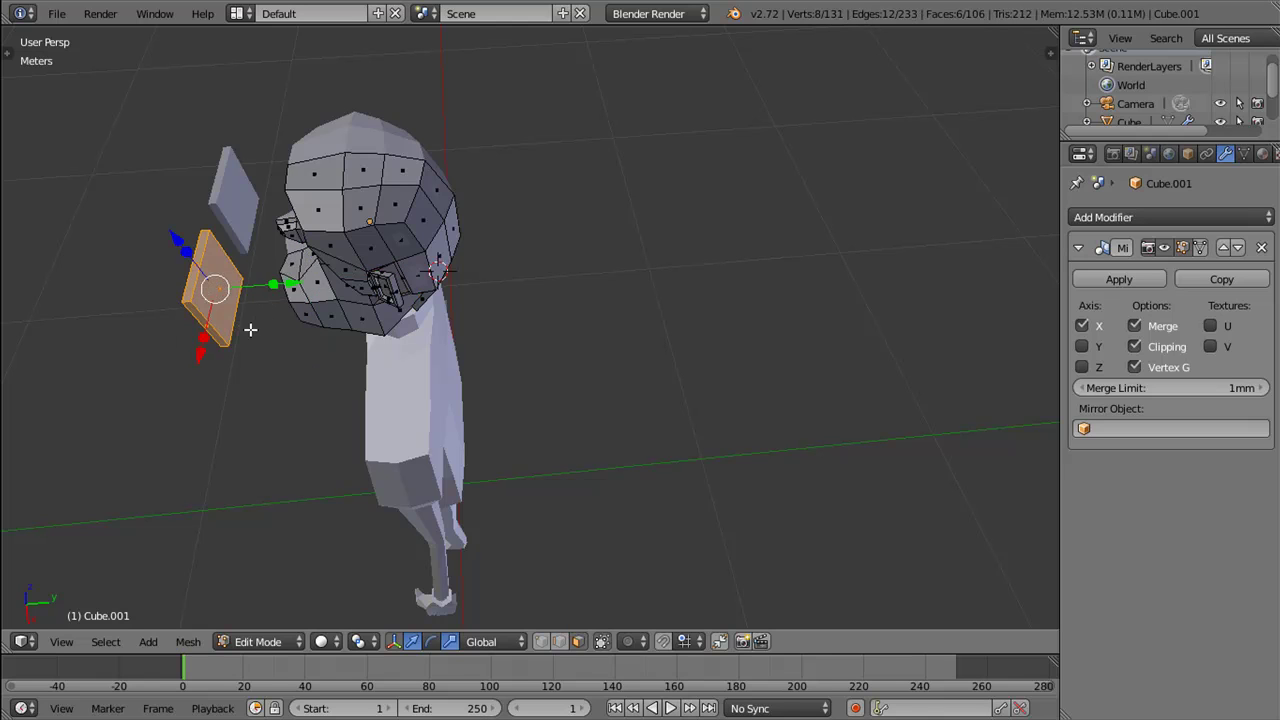
Step: Delete the plate's thin side face, leaving the mesh at 105 faces
{"action": "left_click_drag", "start_coordinate": [250, 329], "coordinate": [153, 282]}
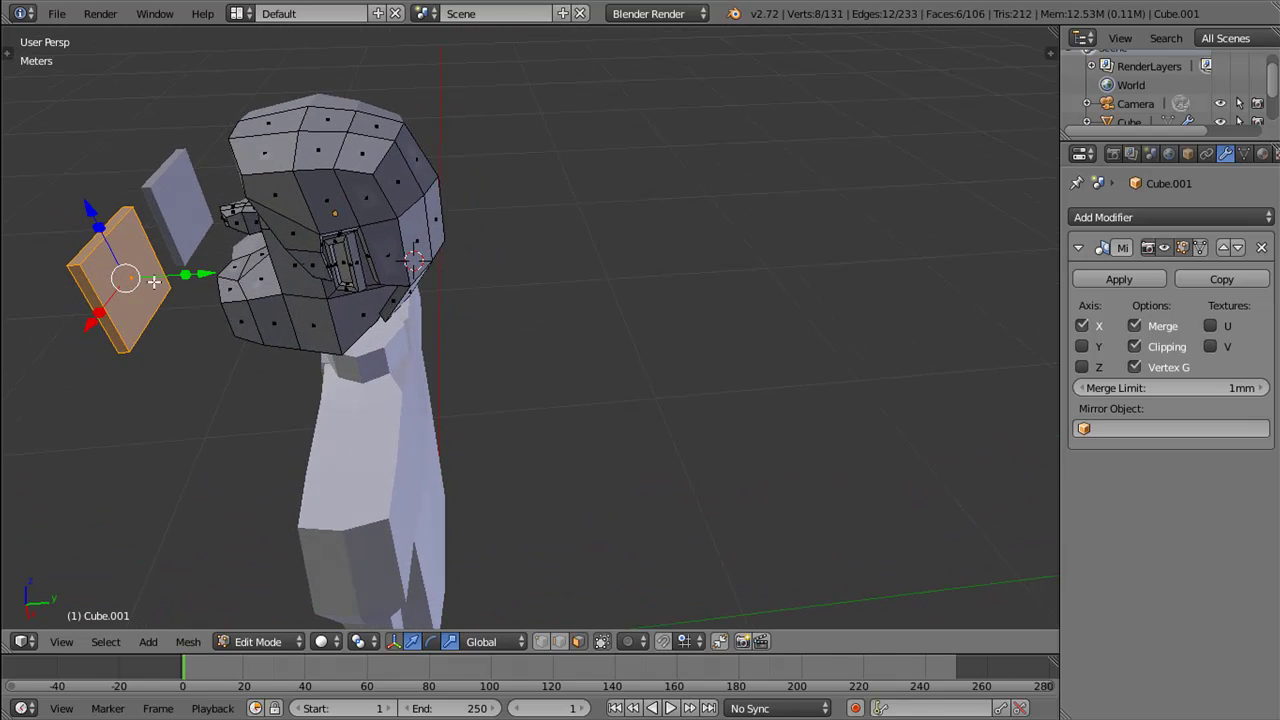
{"action": "left_click_drag", "start_coordinate": [161, 282], "coordinate": [451, 238]}
{"action": "scroll", "scroll_direction": "down", "scroll_amount": 3}
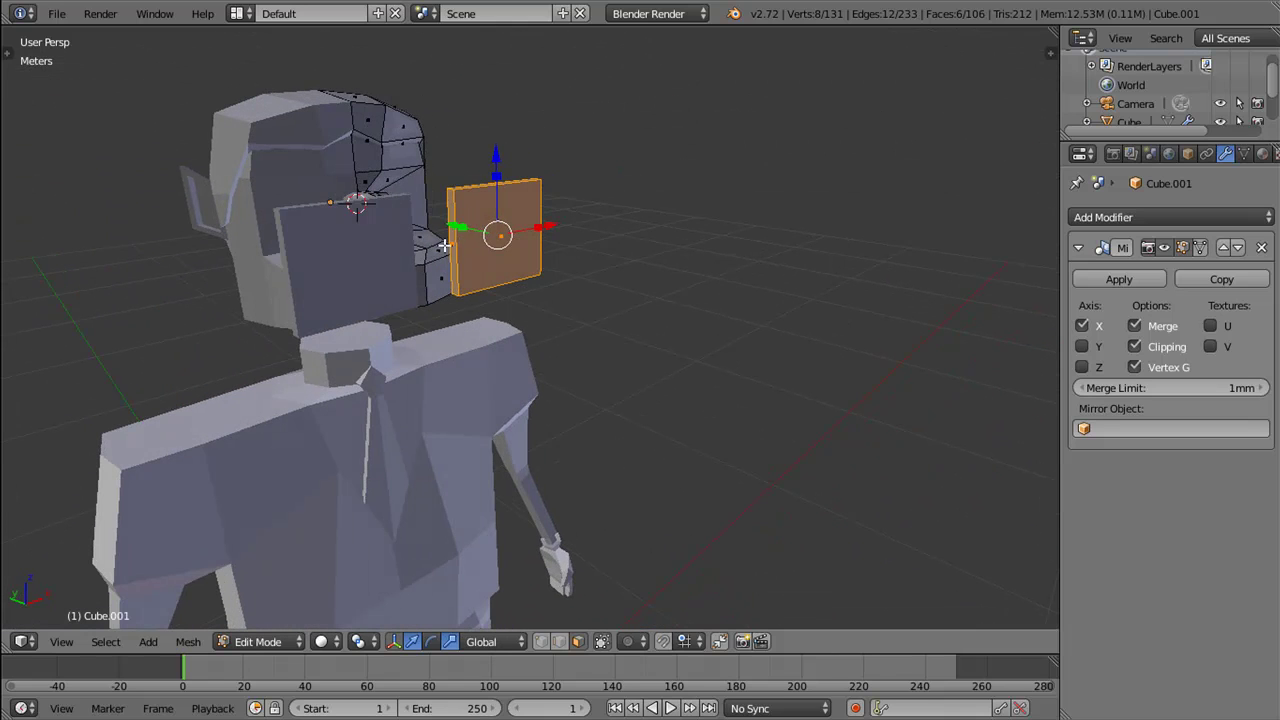
{"action": "right_click", "coordinate": [449, 245]}
{"action": "key", "text": "x"}
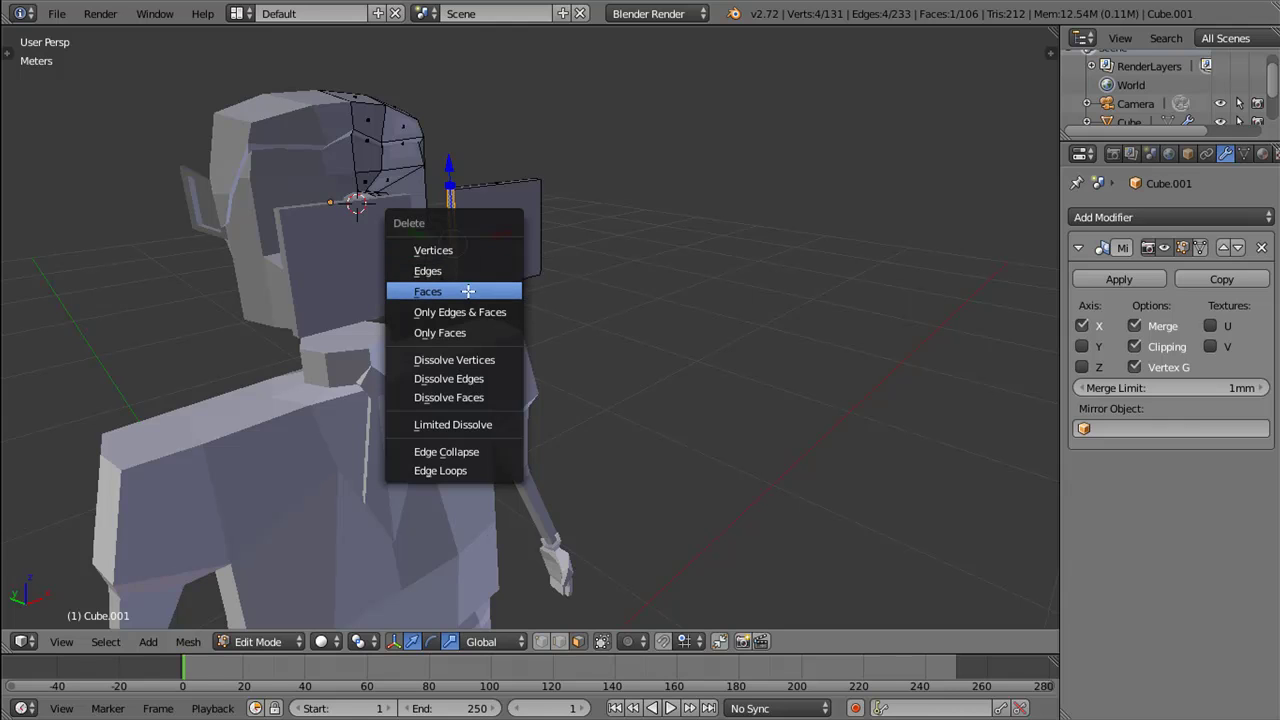
{"action": "left_click", "coordinate": [480, 291]}
{"action": "left_click_drag", "start_coordinate": [486, 300], "coordinate": [453, 288]}
Step: Switch to vertex selection mode and orbit up to view the head
{"action": "key", "text": "ctrl+Tab"}
{"action": "left_click", "coordinate": [500, 246]}
{"action": "left_click_drag", "start_coordinate": [500, 250], "coordinate": [485, 357]}
{"action": "left_click_drag", "start_coordinate": [456, 257], "coordinate": [423, 151]}
{"action": "scroll", "scroll_direction": "up", "scroll_amount": 3}
{"action": "left_click_drag", "start_coordinate": [443, 266], "coordinate": [415, 239]}
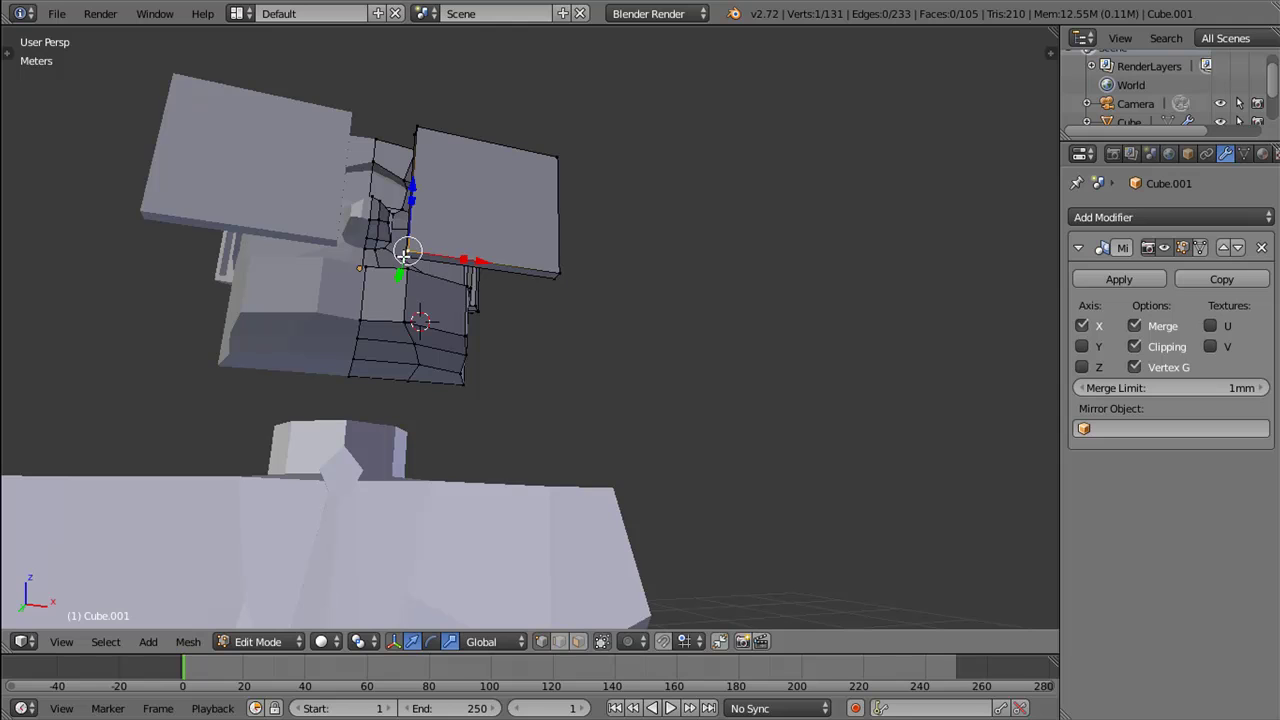
Step: Select the whole plate with L and raise it along Z
{"action": "key", "text": "l"}
{"action": "left_click_drag", "start_coordinate": [540, 275], "coordinate": [503, 354]}
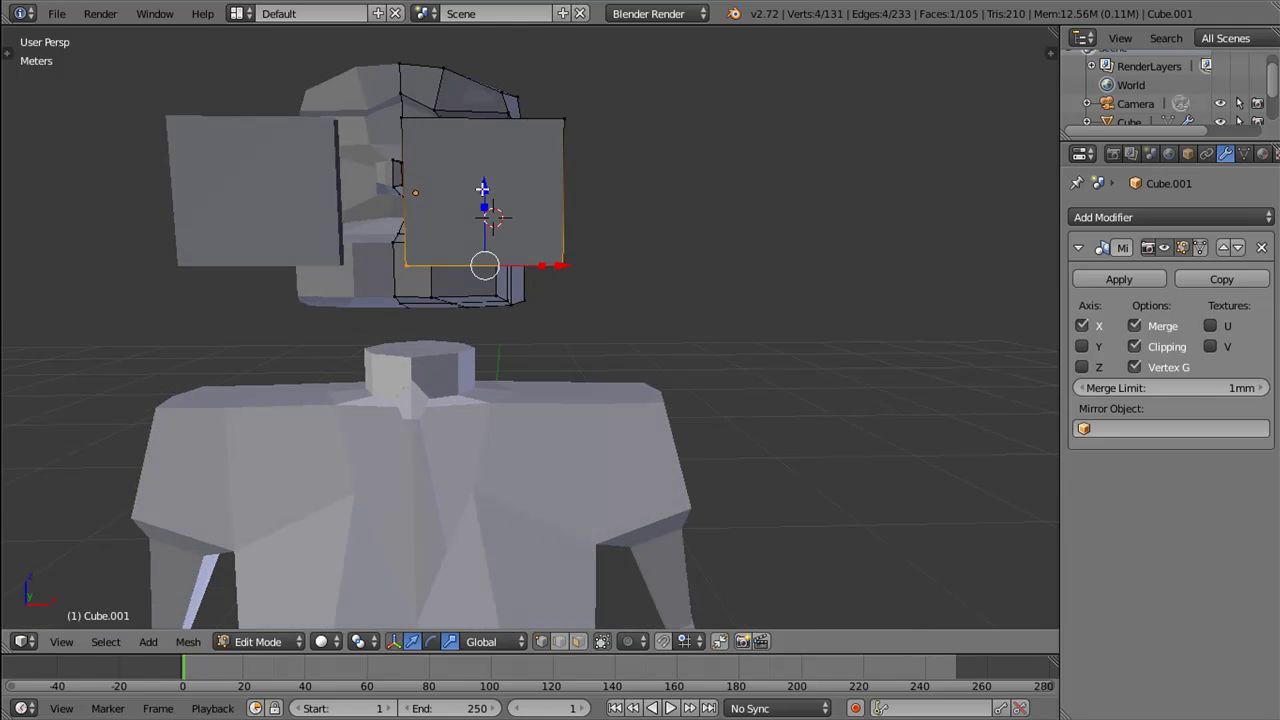
{"action": "key", "text": "g"}
{"action": "key", "text": "z"}
{"action": "left_click", "coordinate": [486, 100]}
{"action": "left_click_drag", "start_coordinate": [486, 100], "coordinate": [426, 226]}
Step: Scale the plate up about 2.63 and place it on the head at eye level
{"action": "key", "text": "l"}
{"action": "left_click_drag", "start_coordinate": [543, 157], "coordinate": [420, 194]}
{"action": "key", "text": "s"}
{"action": "left_click", "coordinate": [660, 117]}
{"action": "left_click_drag", "start_coordinate": [558, 140], "coordinate": [751, 100]}
{"action": "left_click_drag", "start_coordinate": [751, 100], "coordinate": [798, 81]}
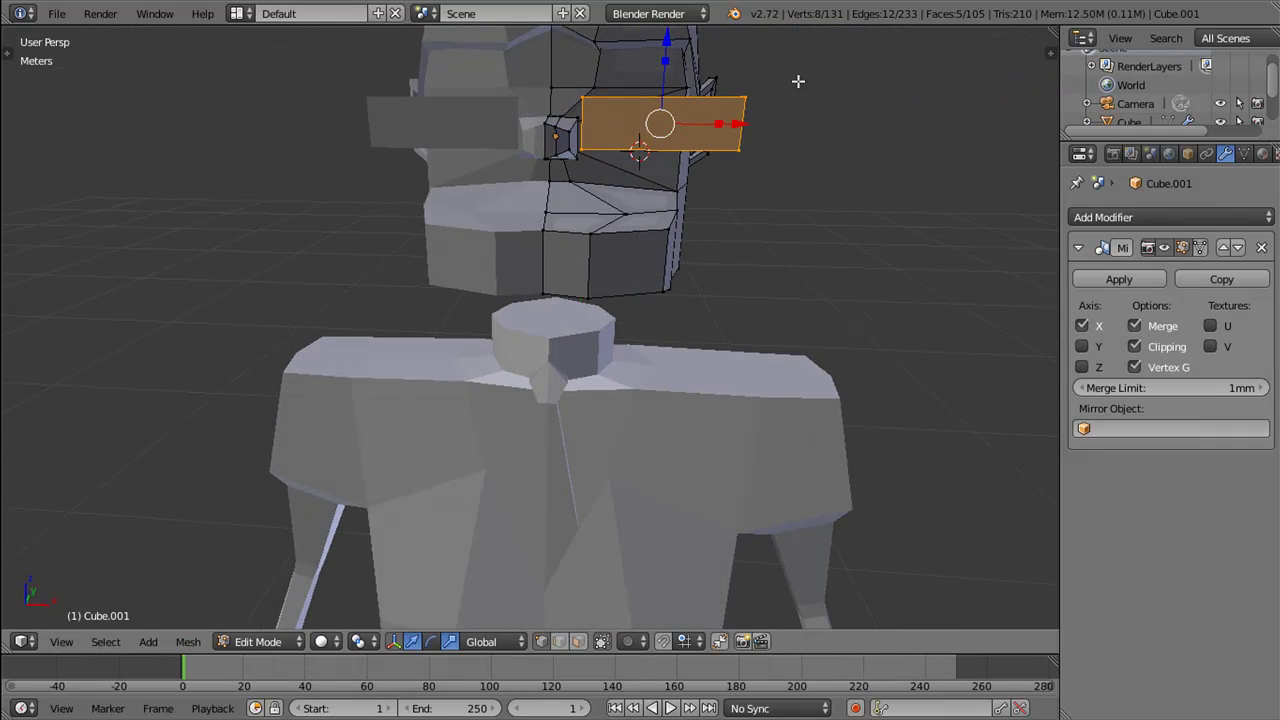
{"action": "left_click_drag", "start_coordinate": [666, 38], "coordinate": [664, 31]}
Step: Add a loop cut across the eye-level bar
{"action": "key", "text": "ctrl+r"}
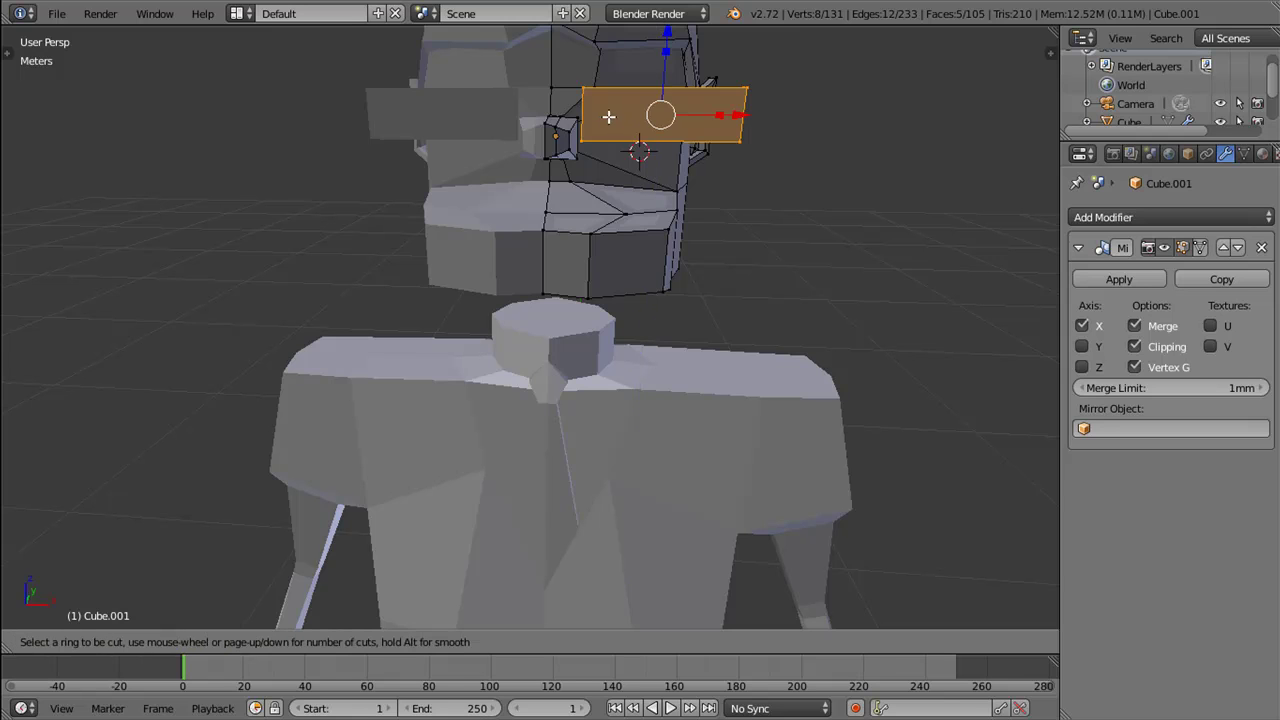
{"action": "left_click", "coordinate": [591, 112]}
{"action": "left_click", "coordinate": [591, 107]}
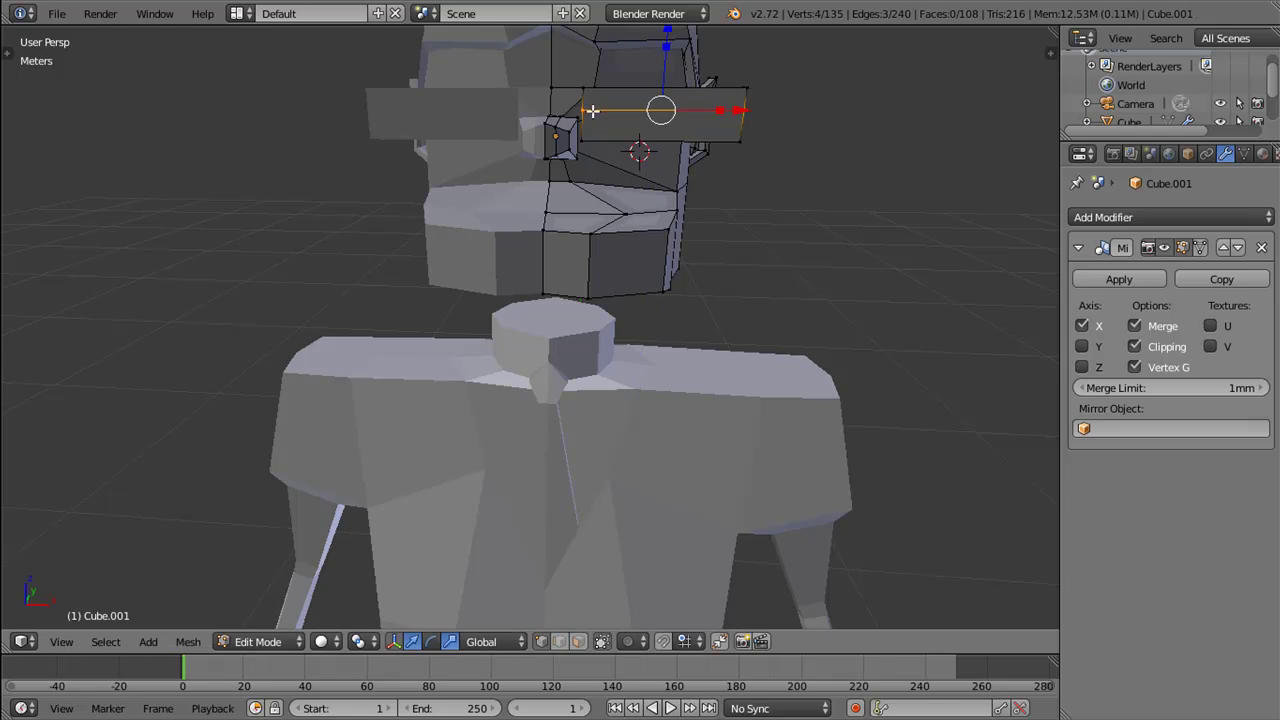
{"action": "left_click_drag", "start_coordinate": [592, 111], "coordinate": [635, 161]}
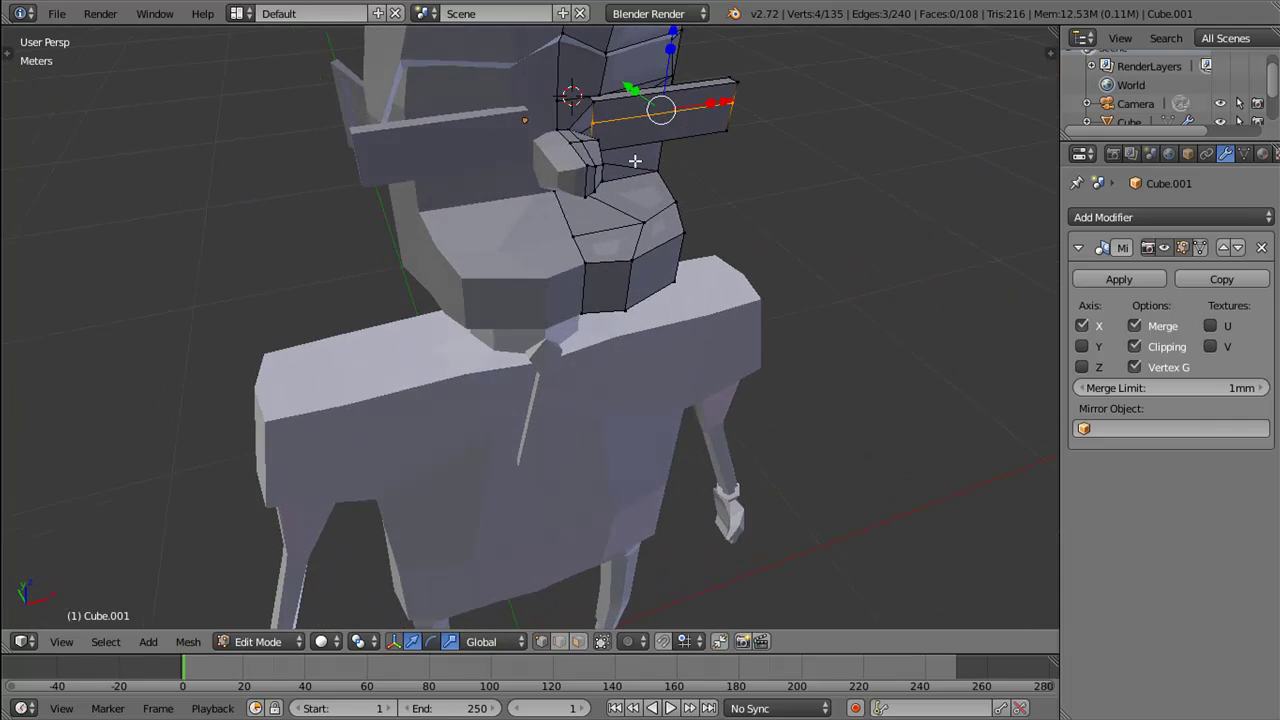
{"action": "key", "text": "KP_4"}
{"action": "key", "text": "KP_4"}
{"action": "key", "text": "KP_8"}
Step: Grow the selection around the new loop and move that part outward from the head
{"action": "key", "text": "ctrl+KP_Add"}
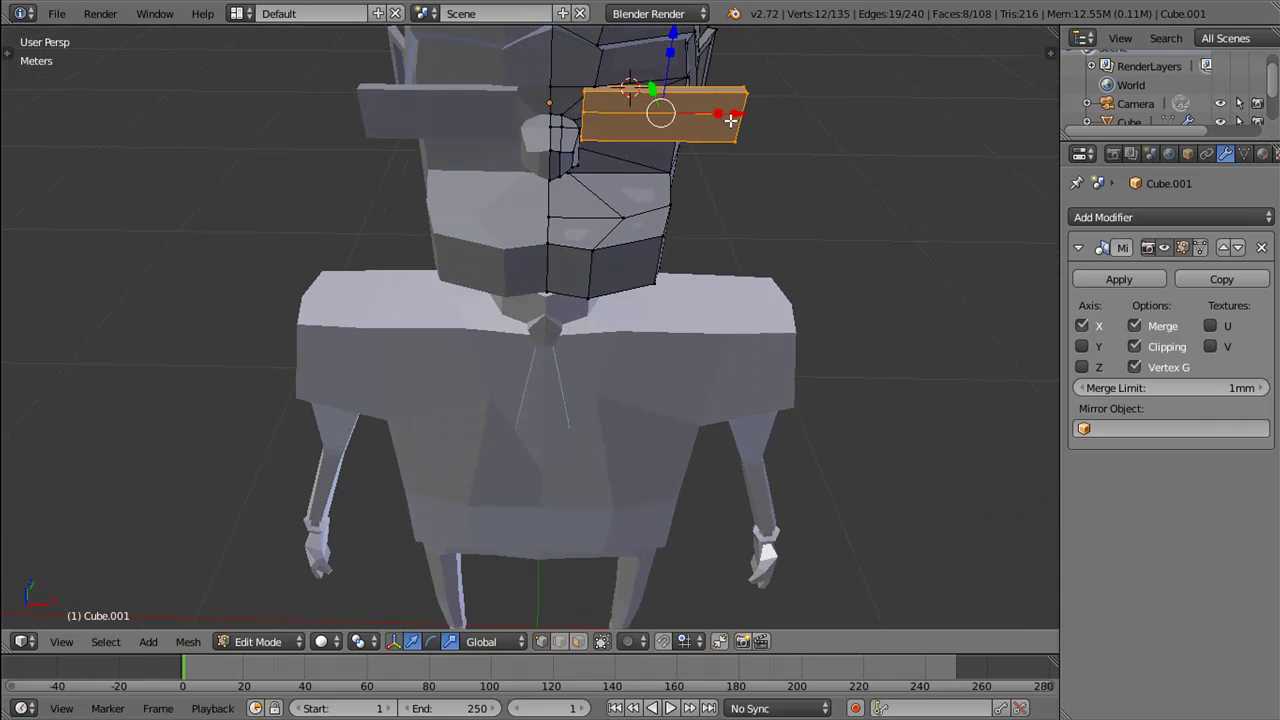
{"action": "left_click_drag", "start_coordinate": [737, 133], "coordinate": [742, 126]}
{"action": "key", "text": "g"}
{"action": "left_click", "coordinate": [577, 136]}
{"action": "left_click_drag", "start_coordinate": [540, 175], "coordinate": [577, 165]}
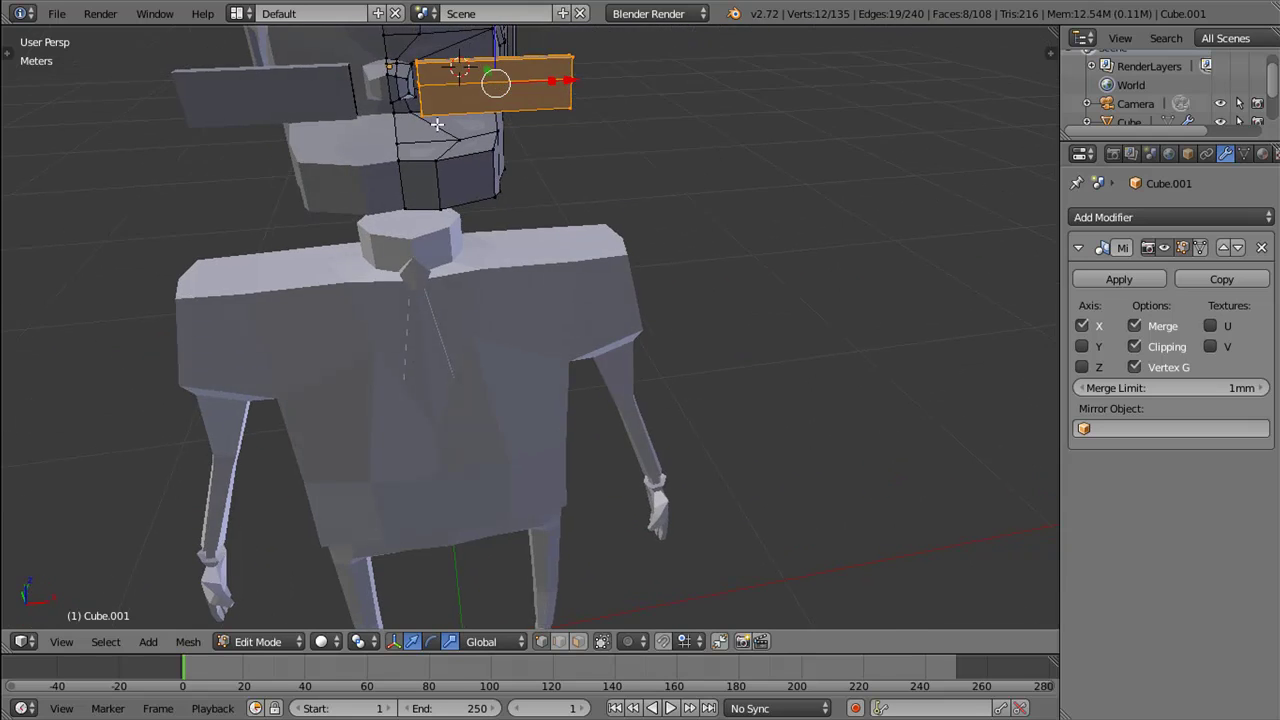
{"action": "left_click_drag", "start_coordinate": [438, 143], "coordinate": [516, 141]}
Step: Pick individual vertices and an edge on the bar to refine its shape
{"action": "right_click", "coordinate": [432, 82]}
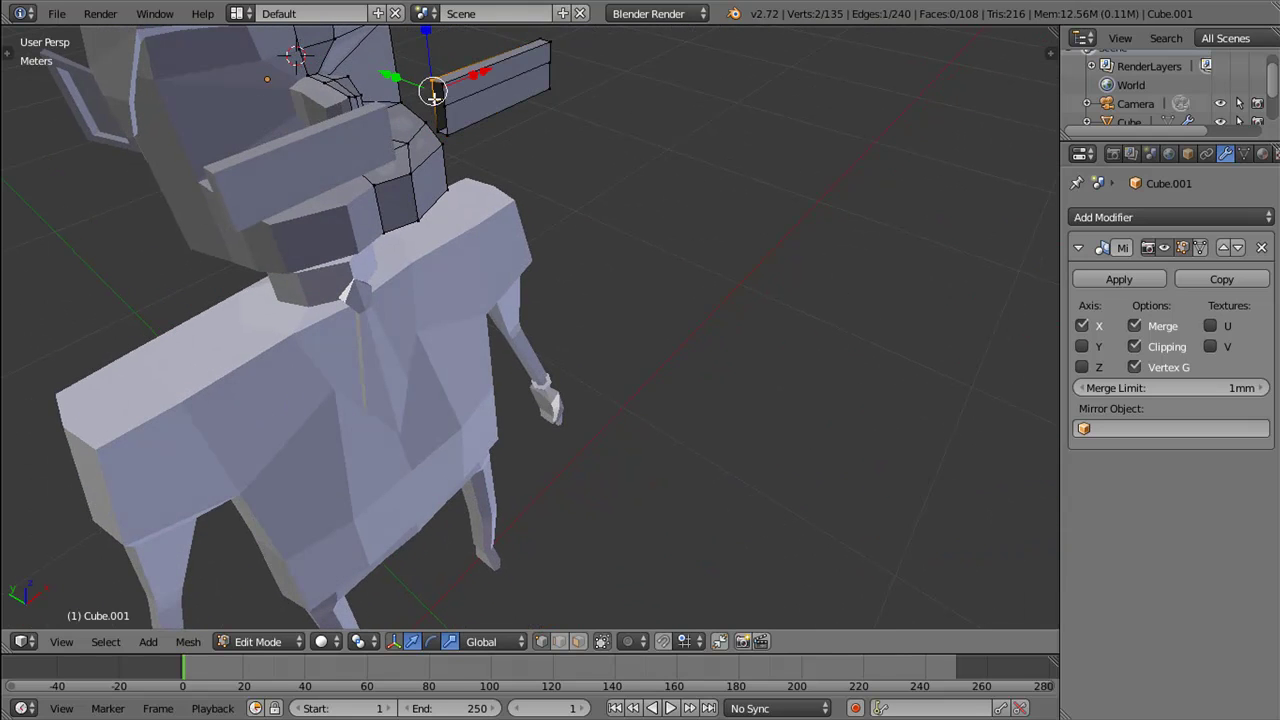
{"action": "left_click_drag", "start_coordinate": [486, 87], "coordinate": [472, 107]}
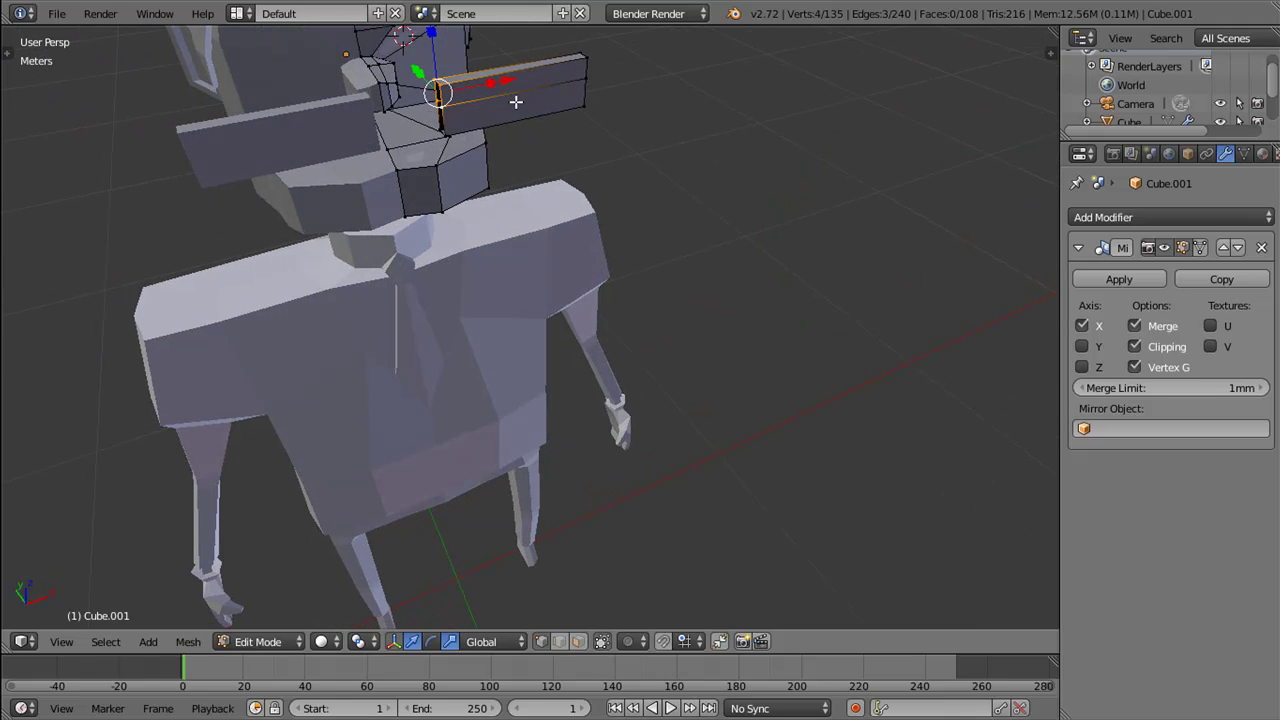
{"action": "key", "text": "g"}
{"action": "right_click", "coordinate": [477, 89]}
{"action": "key", "text": "g"}
{"action": "right_click", "coordinate": [520, 71]}
{"action": "left_click_drag", "start_coordinate": [520, 71], "coordinate": [411, 101]}
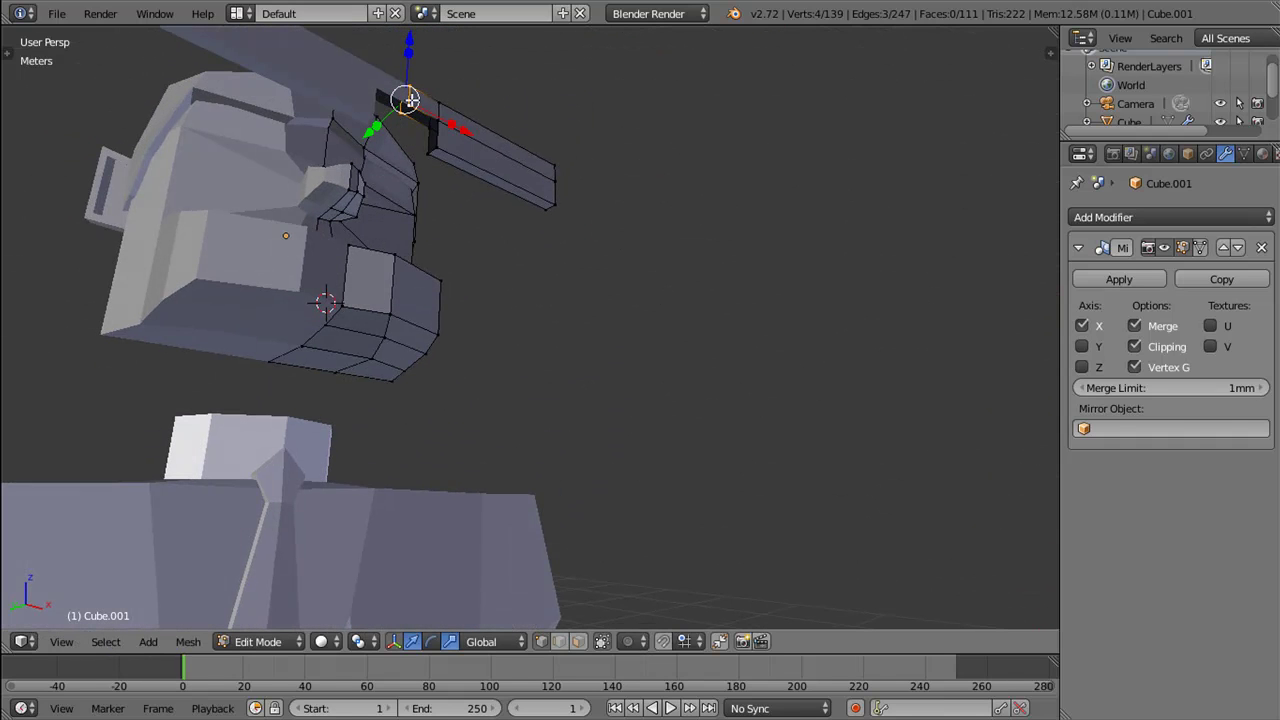
{"action": "right_click", "coordinate": [438, 118]}
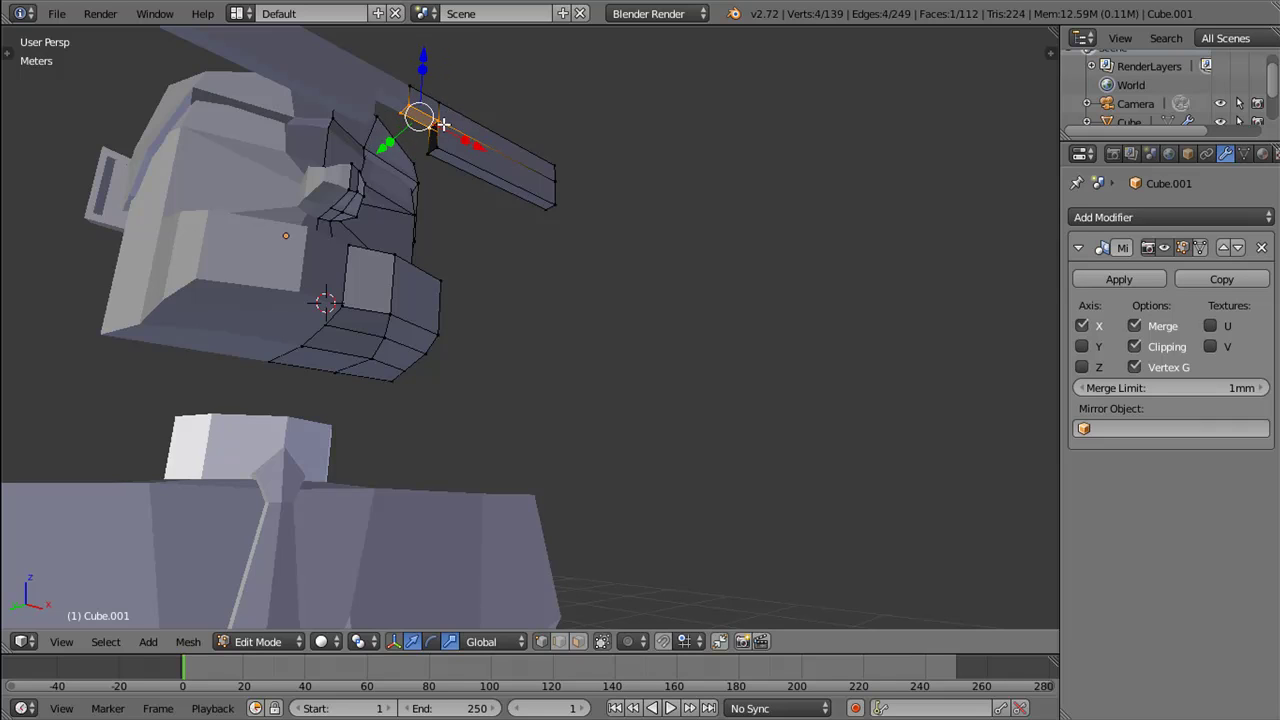
{"action": "right_click", "coordinate": [432, 148]}
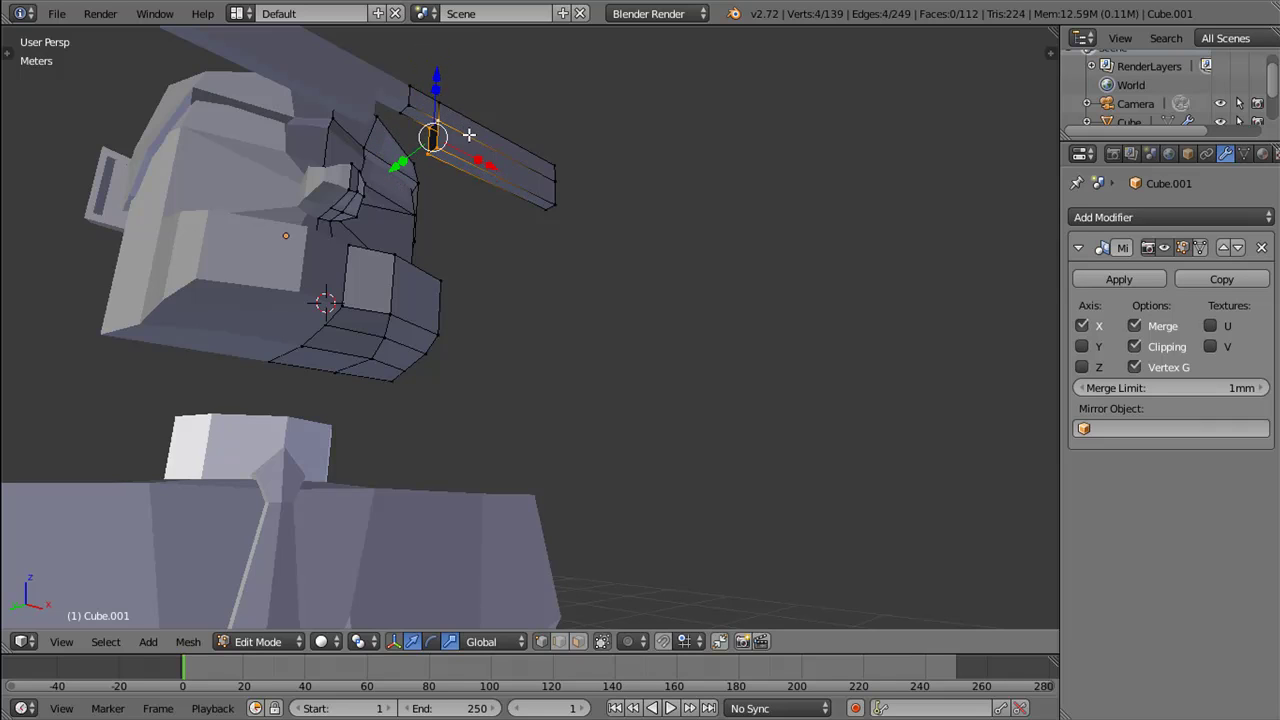
{"action": "left_click_drag", "start_coordinate": [480, 147], "coordinate": [503, 148]}
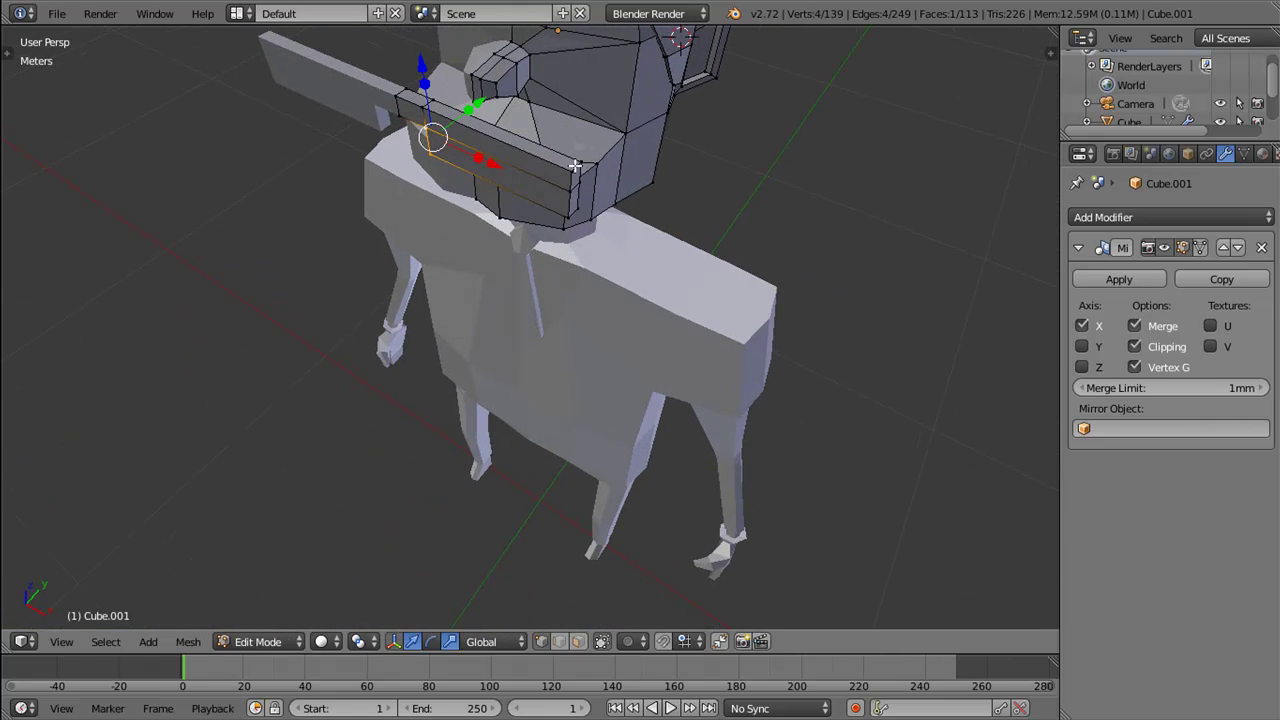
Step: Enlarge the bar's box and place it on the head
{"action": "key", "text": "l"}
{"action": "left_click_drag", "start_coordinate": [595, 156], "coordinate": [545, 115]}
{"action": "key", "text": "s"}
{"action": "left_click", "coordinate": [645, 95]}
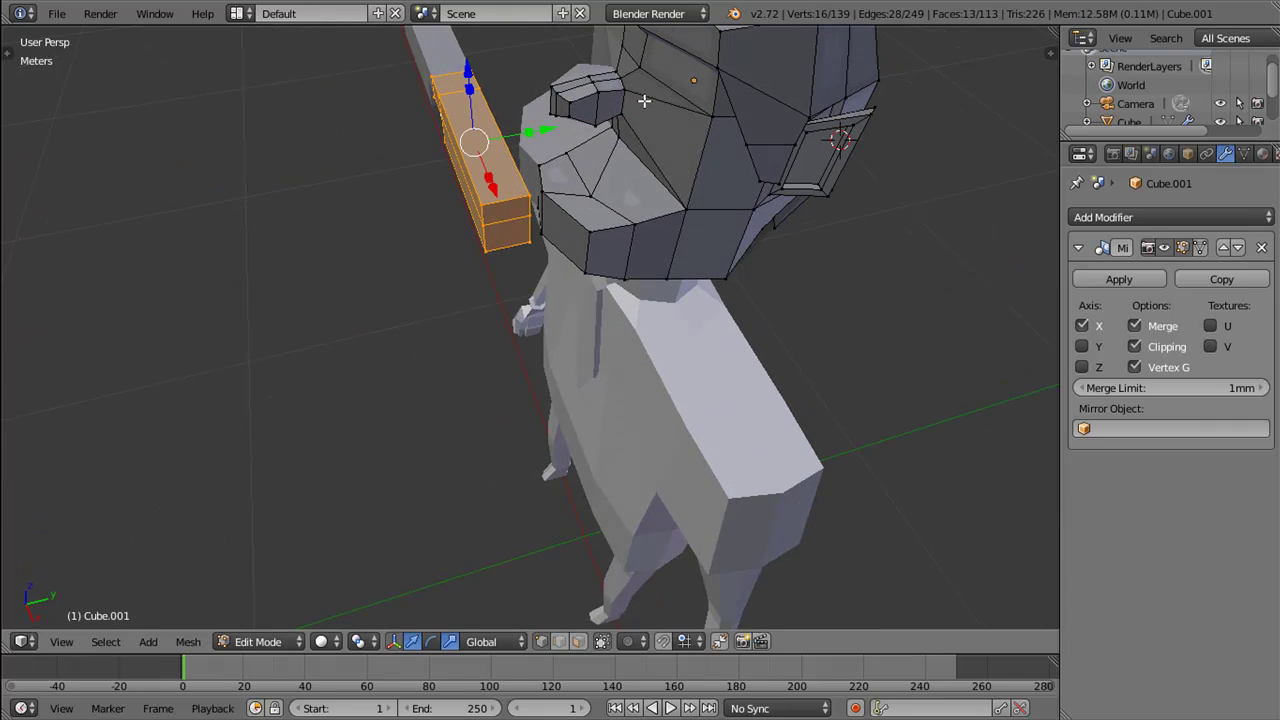
{"action": "key", "text": "g"}
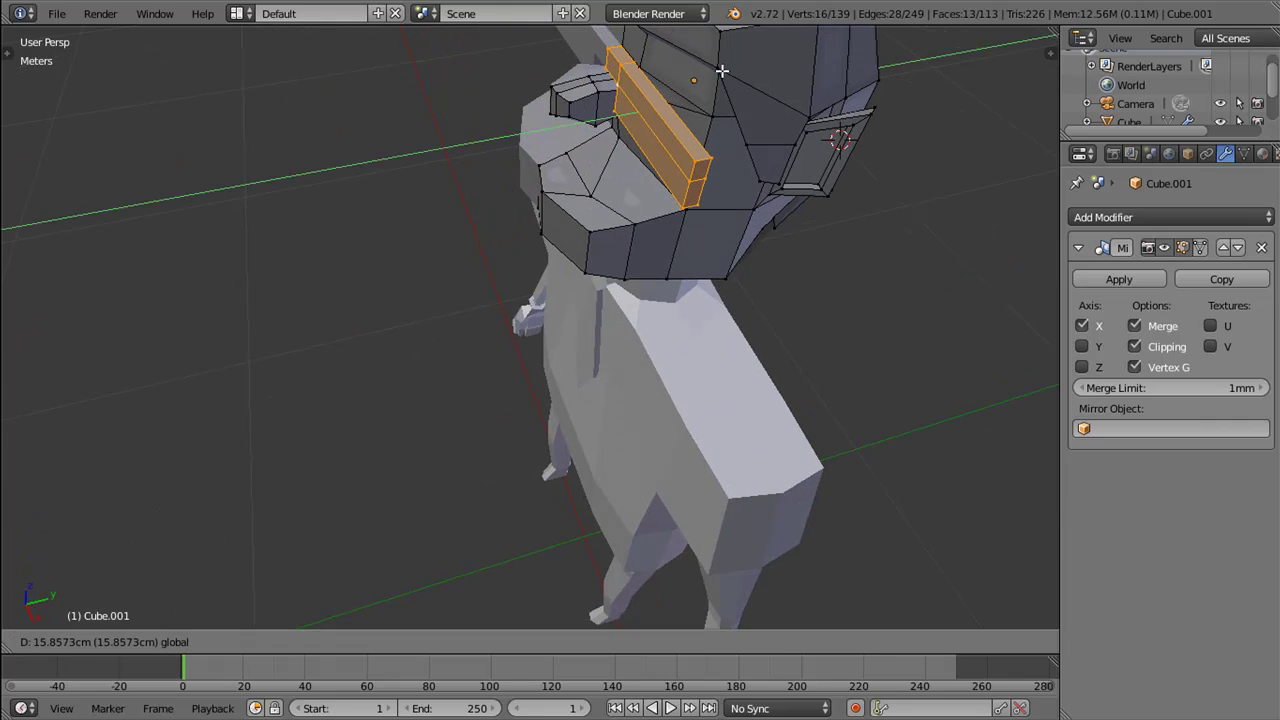
{"action": "left_click", "coordinate": [735, 66]}
{"action": "left_click_drag", "start_coordinate": [735, 66], "coordinate": [700, 107]}
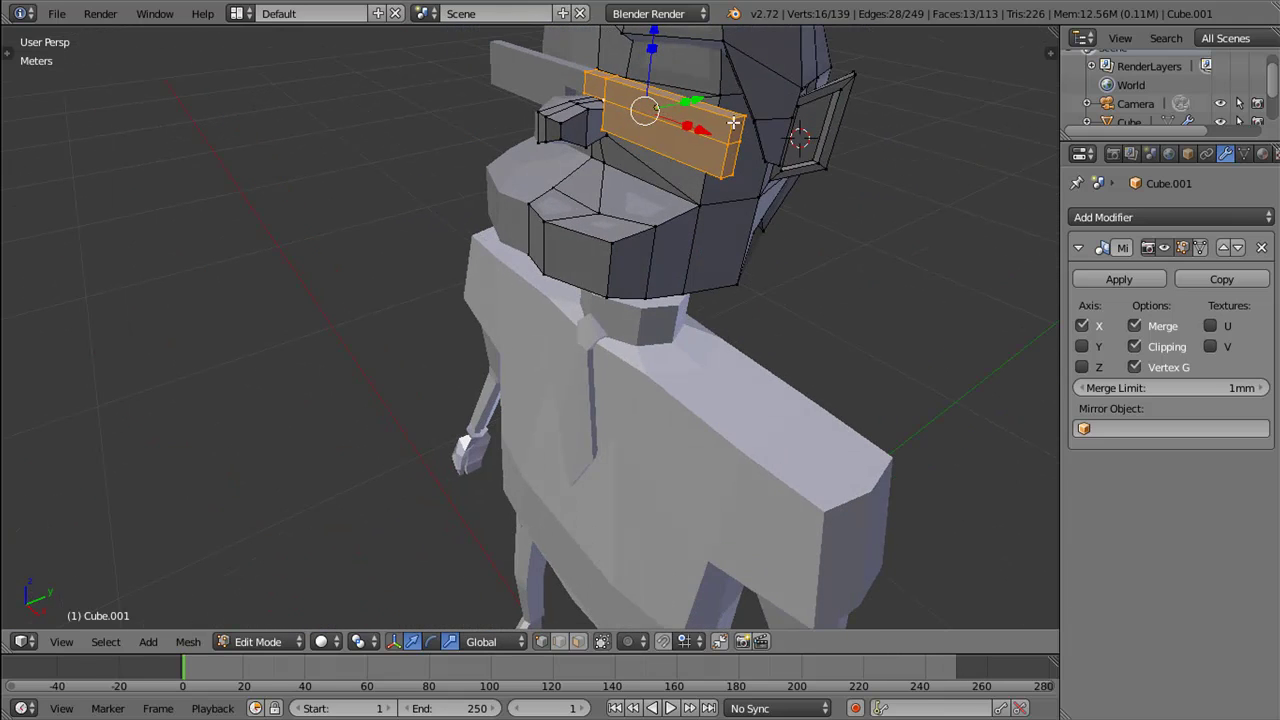
Step: Clear the edge selection and select the face at the end of the frame
{"action": "right_click", "coordinate": [734, 122]}
{"action": "right_click", "coordinate": [731, 162]}
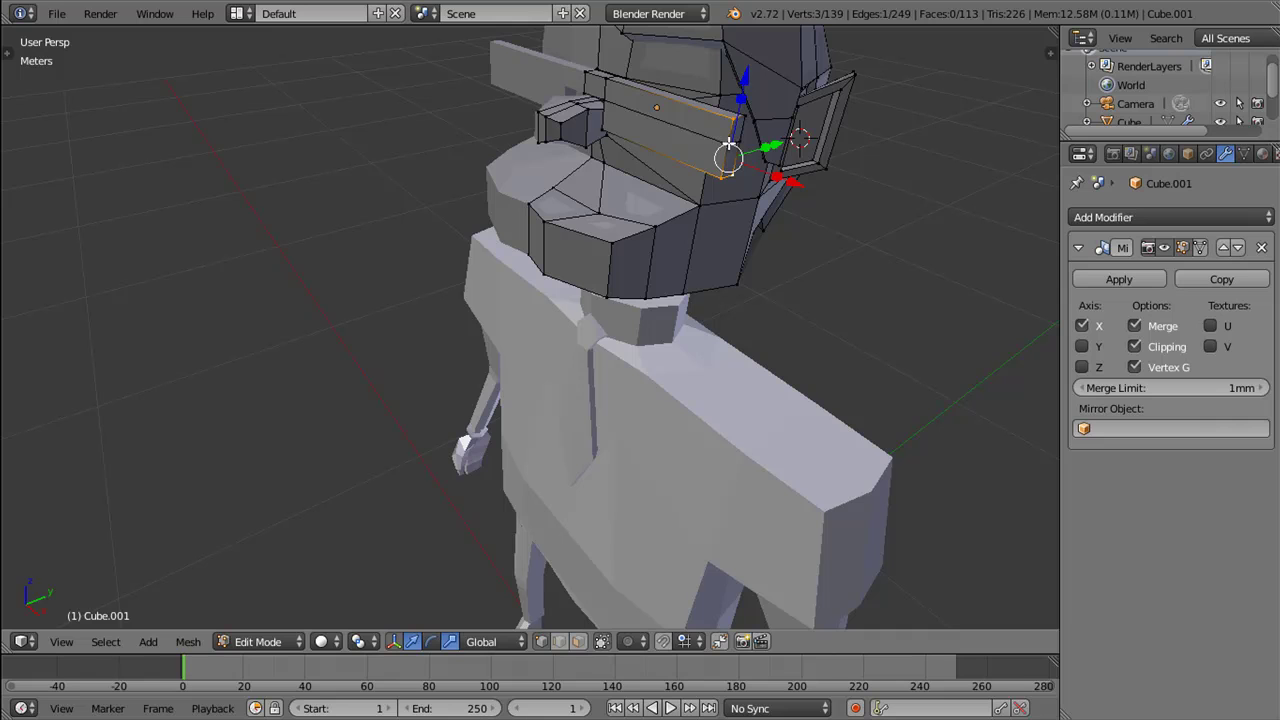
{"action": "left_click_drag", "start_coordinate": [747, 122], "coordinate": [765, 150]}
{"action": "key", "text": "g"}
{"action": "key", "text": "Escape"}
{"action": "key", "text": "a"}
{"action": "right_click", "coordinate": [700, 128]}
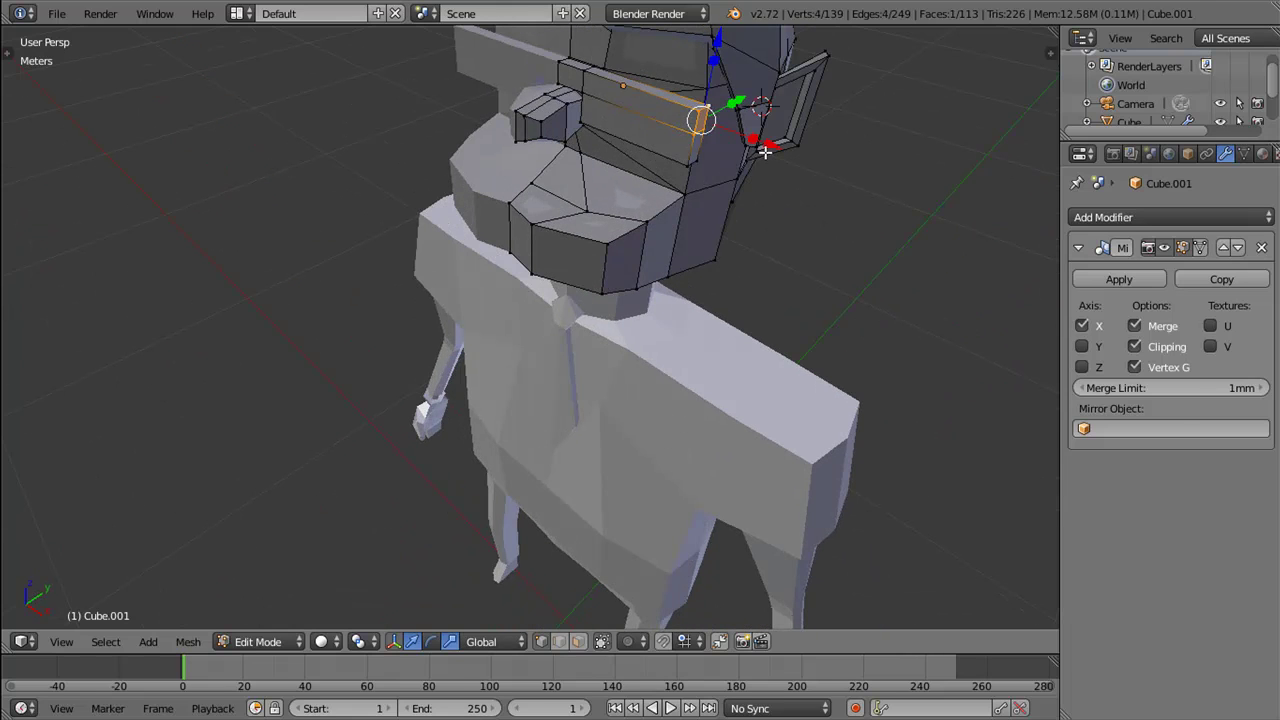
Step: Extrude the end face into a long temple arm running back along the head
{"action": "key", "text": "e"}
{"action": "left_click", "coordinate": [781, 150]}
{"action": "left_click_drag", "start_coordinate": [774, 131], "coordinate": [735, 130]}
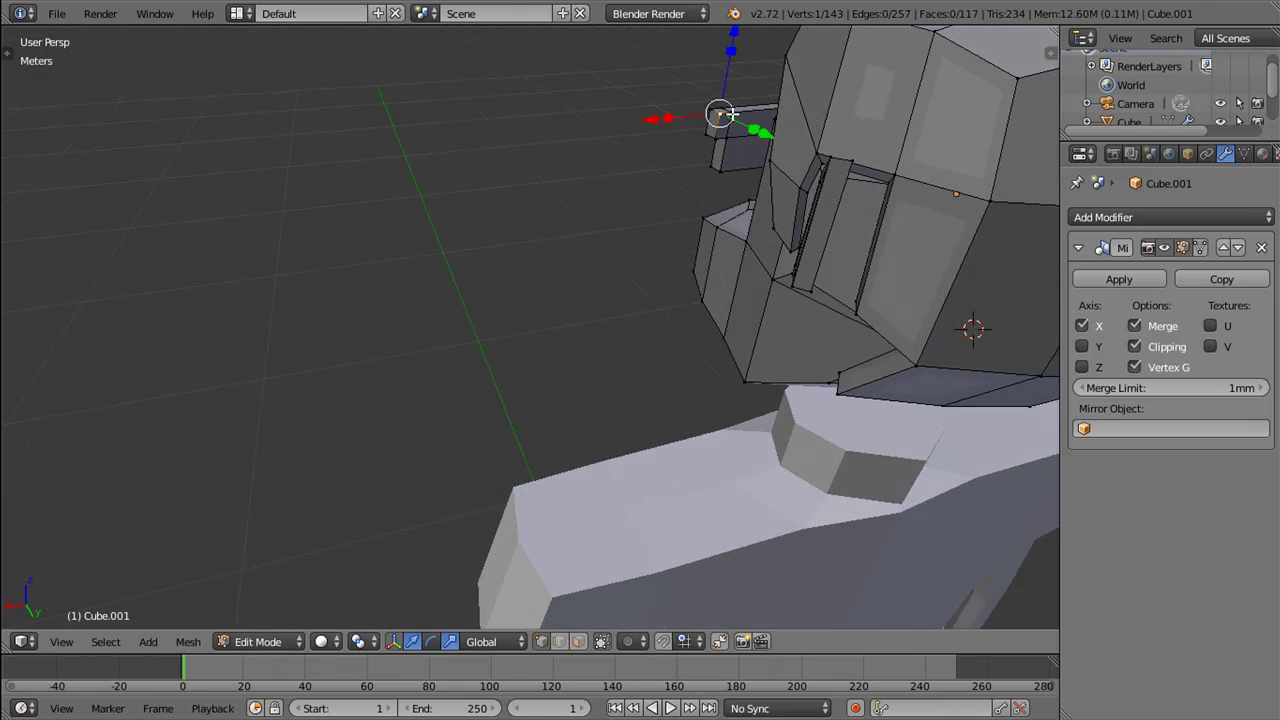
{"action": "left_click_drag", "start_coordinate": [712, 175], "coordinate": [805, 247]}
{"action": "key", "text": "e"}
{"action": "key", "text": "Escape"}
{"action": "key", "text": "g"}
{"action": "left_click", "coordinate": [1041, 241]}
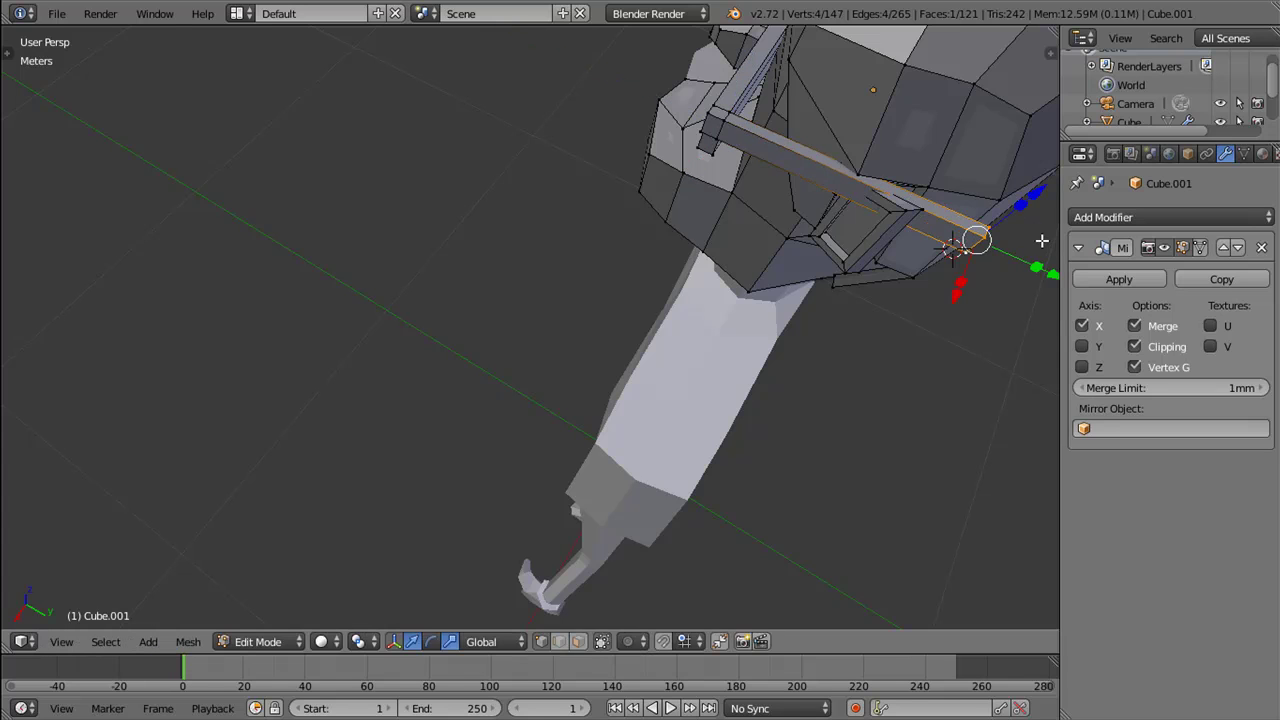
{"action": "left_click_drag", "start_coordinate": [1041, 241], "coordinate": [993, 150]}
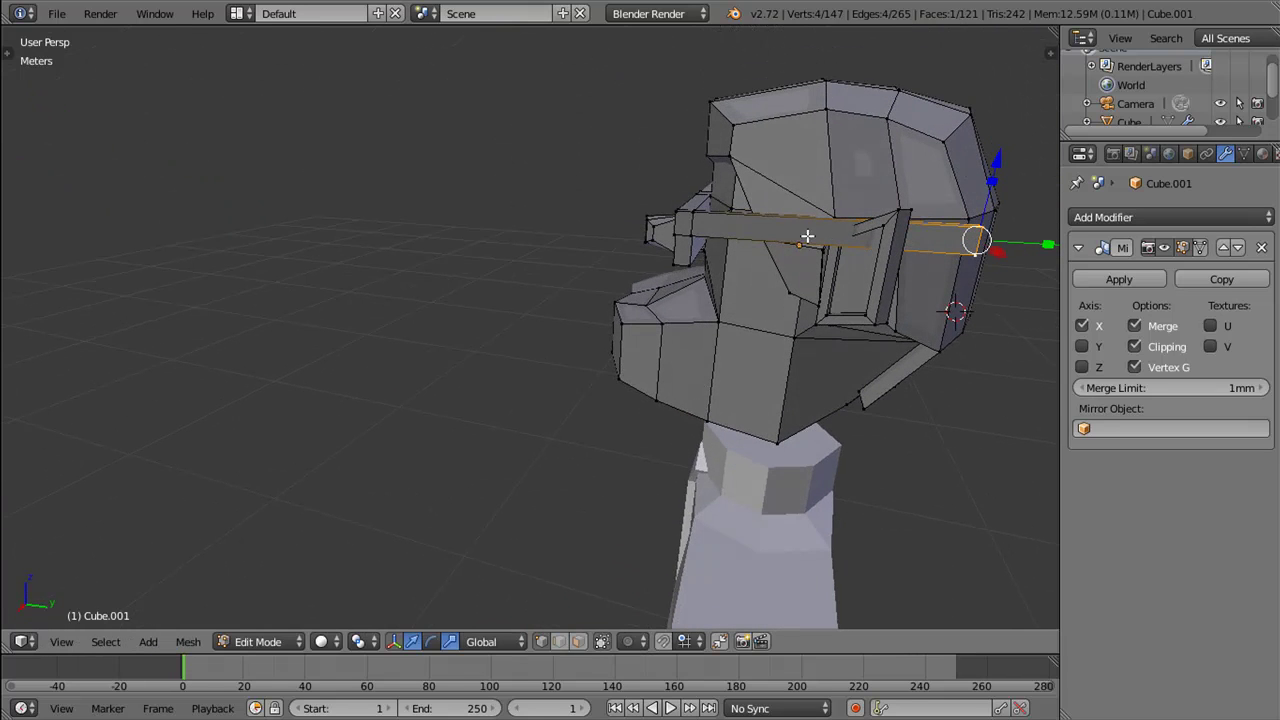
Step: Add a loop cut to the arm and shift the new loop along Z, Y and X
{"action": "key", "text": "ctrl+r"}
{"action": "left_click", "coordinate": [808, 235]}
{"action": "left_click", "coordinate": [805, 240]}
{"action": "left_click_drag", "start_coordinate": [829, 148], "coordinate": [832, 130]}
{"action": "left_click_drag", "start_coordinate": [909, 214], "coordinate": [935, 214]}
{"action": "left_click_drag", "start_coordinate": [909, 263], "coordinate": [784, 200]}
{"action": "left_click_drag", "start_coordinate": [784, 202], "coordinate": [771, 208]}
{"action": "left_click_drag", "start_coordinate": [771, 210], "coordinate": [862, 292]}
{"action": "left_click_drag", "start_coordinate": [844, 270], "coordinate": [841, 285]}
{"action": "left_click", "coordinate": [841, 285]}
{"action": "left_click_drag", "start_coordinate": [841, 285], "coordinate": [918, 136]}
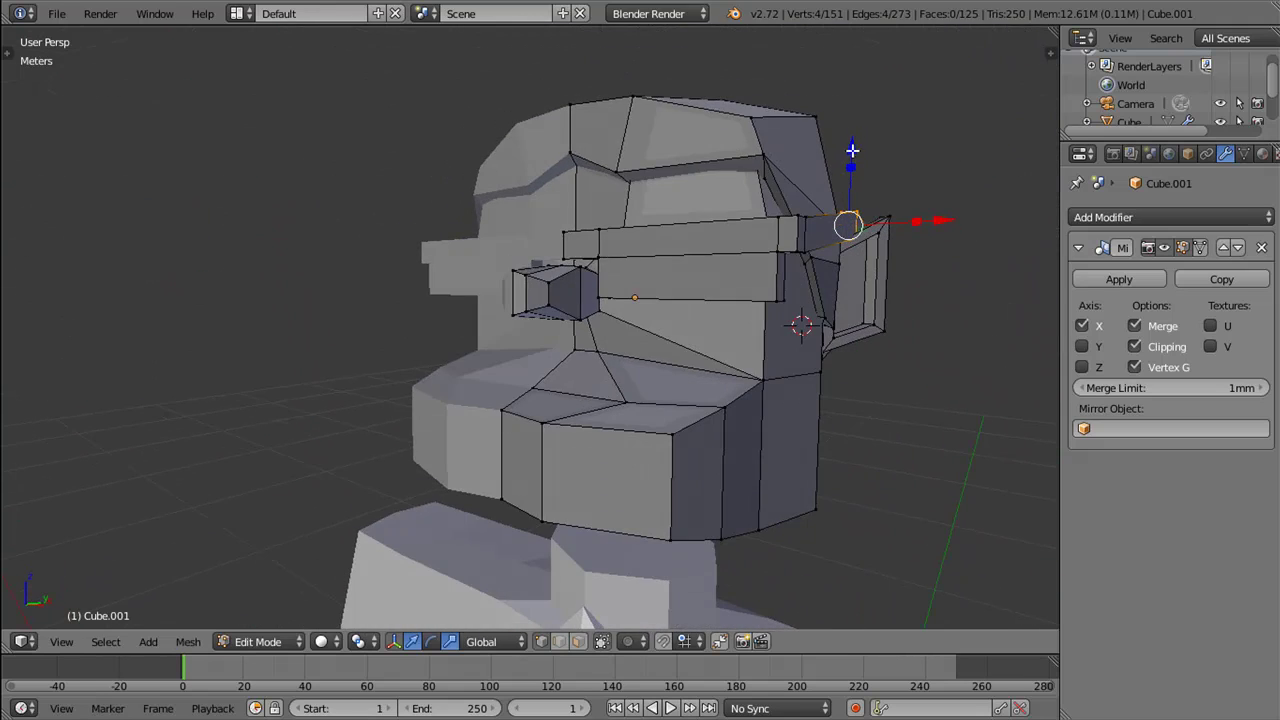
Step: Raise the edge loop, then move the arm-end face along Y and lower it
{"action": "left_click_drag", "start_coordinate": [852, 150], "coordinate": [849, 140]}
{"action": "left_click", "coordinate": [849, 142]}
{"action": "left_click_drag", "start_coordinate": [849, 142], "coordinate": [1033, 263]}
{"action": "right_click", "coordinate": [934, 264]}
{"action": "left_click_drag", "start_coordinate": [1033, 263], "coordinate": [981, 258]}
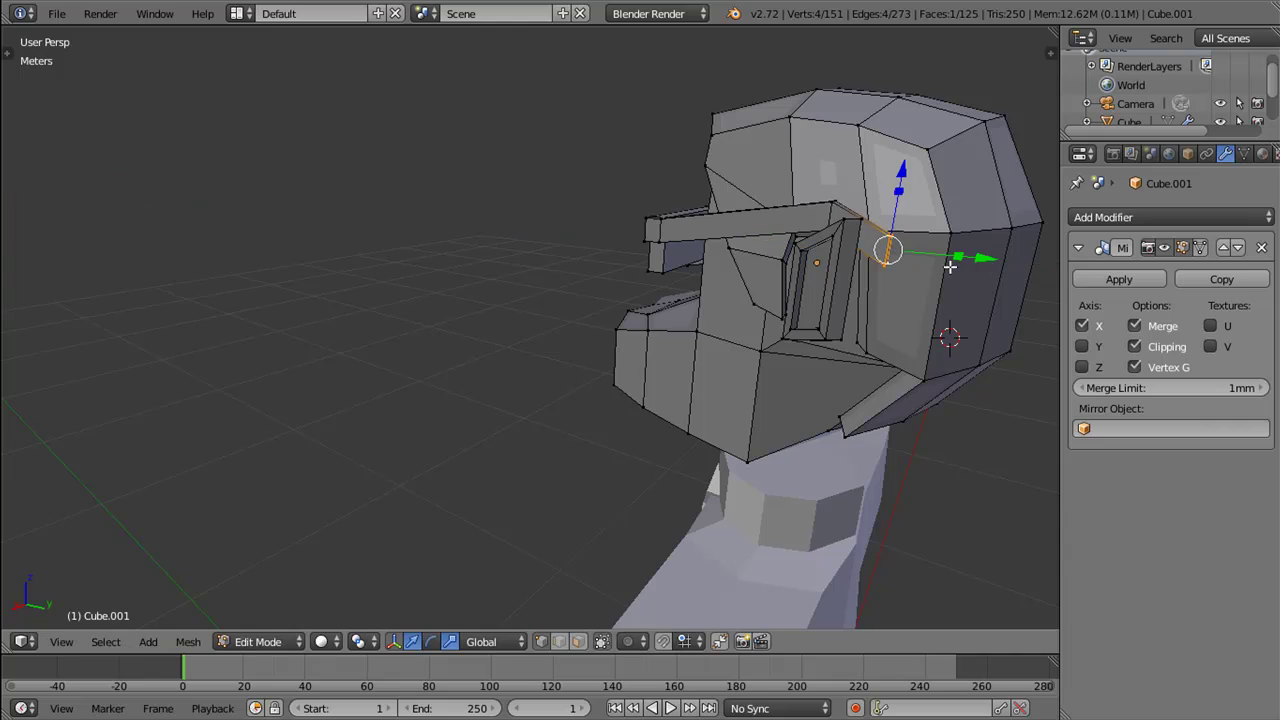
{"action": "left_click_drag", "start_coordinate": [981, 258], "coordinate": [900, 190]}
{"action": "left_click_drag", "start_coordinate": [900, 188], "coordinate": [894, 180]}
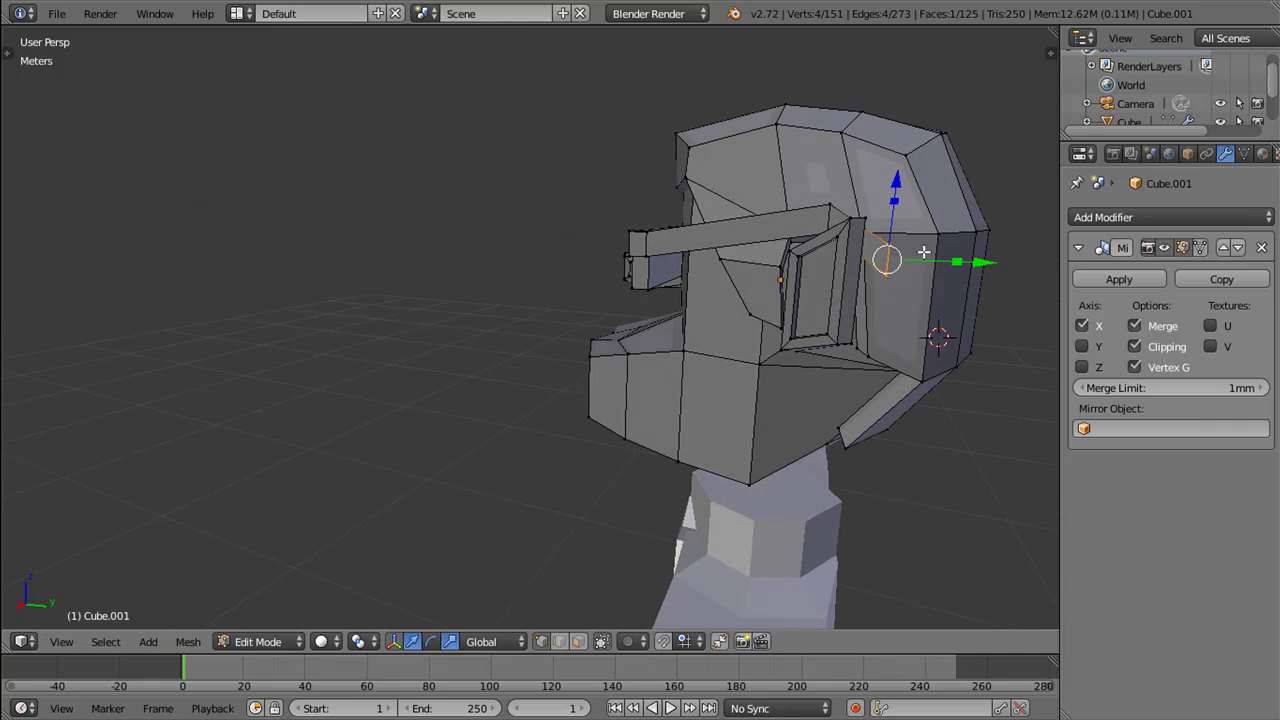
Step: Rotate the arm-end face about 49° around X to tilt it toward the ear
{"action": "key", "text": "r"}
{"action": "right_click", "coordinate": [897, 345]}
{"action": "key", "text": "r"}
{"action": "key", "text": "x"}
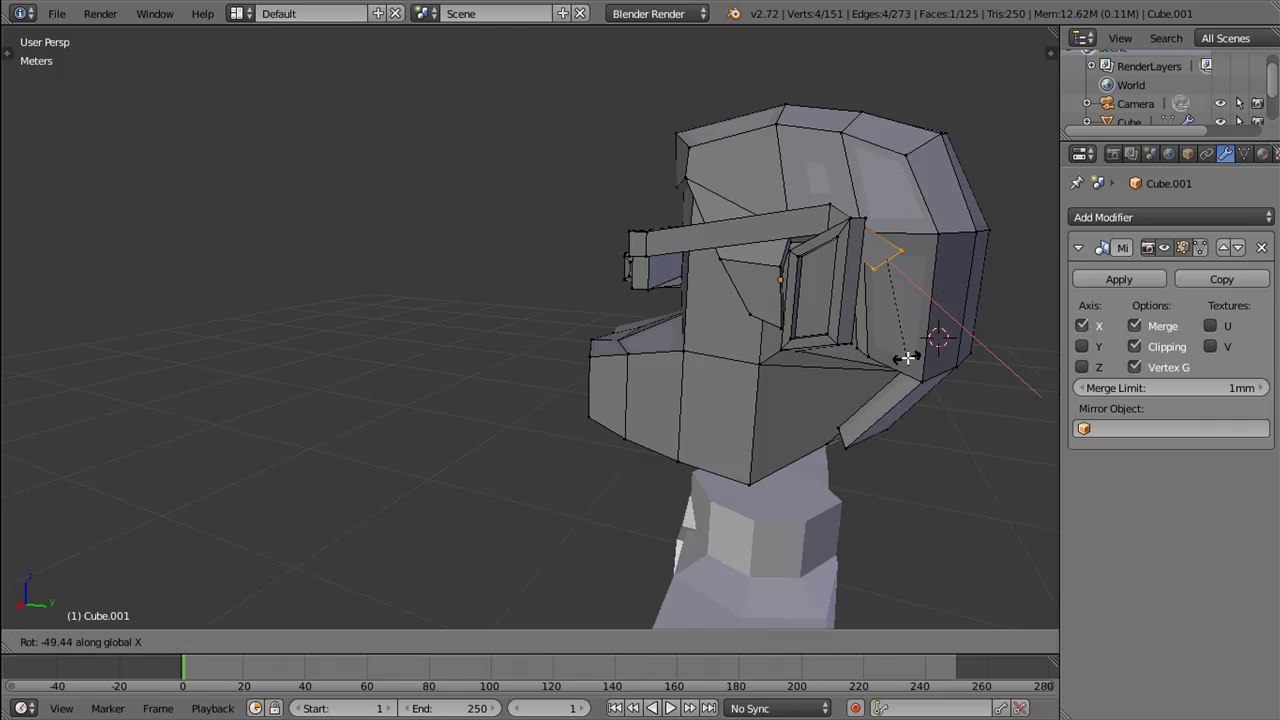
{"action": "left_click", "coordinate": [906, 357]}
{"action": "scroll", "scroll_direction": "up", "scroll_amount": 3}
{"action": "scroll", "scroll_direction": "down", "scroll_amount": 3}
{"action": "left_click_drag", "start_coordinate": [731, 366], "coordinate": [943, 331]}
{"action": "scroll", "scroll_direction": "down", "scroll_amount": 3}
{"action": "left_click_drag", "start_coordinate": [739, 377], "coordinate": [666, 342]}
{"action": "scroll", "scroll_direction": "up", "scroll_amount": 3}
{"action": "scroll", "scroll_direction": "down", "scroll_amount": 3}
{"action": "scroll", "scroll_direction": "down", "scroll_amount": 3}
Step: Add a centred edge loop across the front of the glasses
{"action": "key", "text": "ctrl+r"}
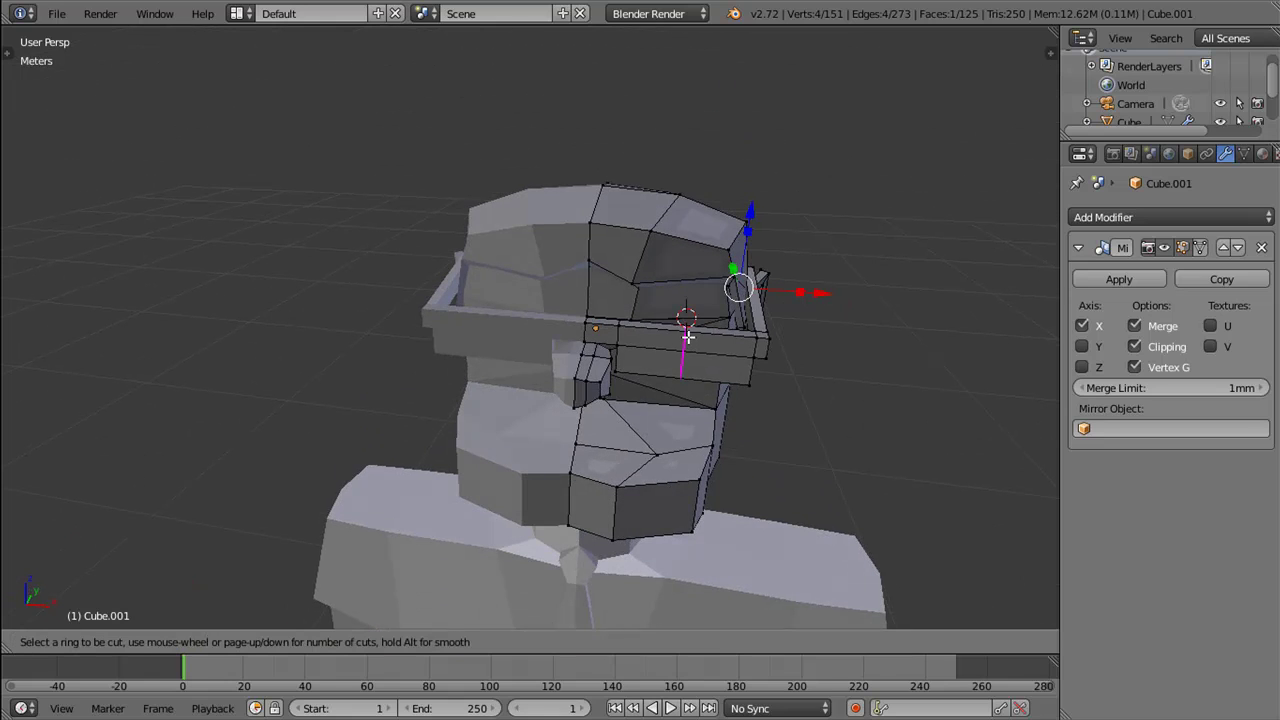
{"action": "left_click", "coordinate": [687, 337]}
{"action": "right_click", "coordinate": [686, 339]}
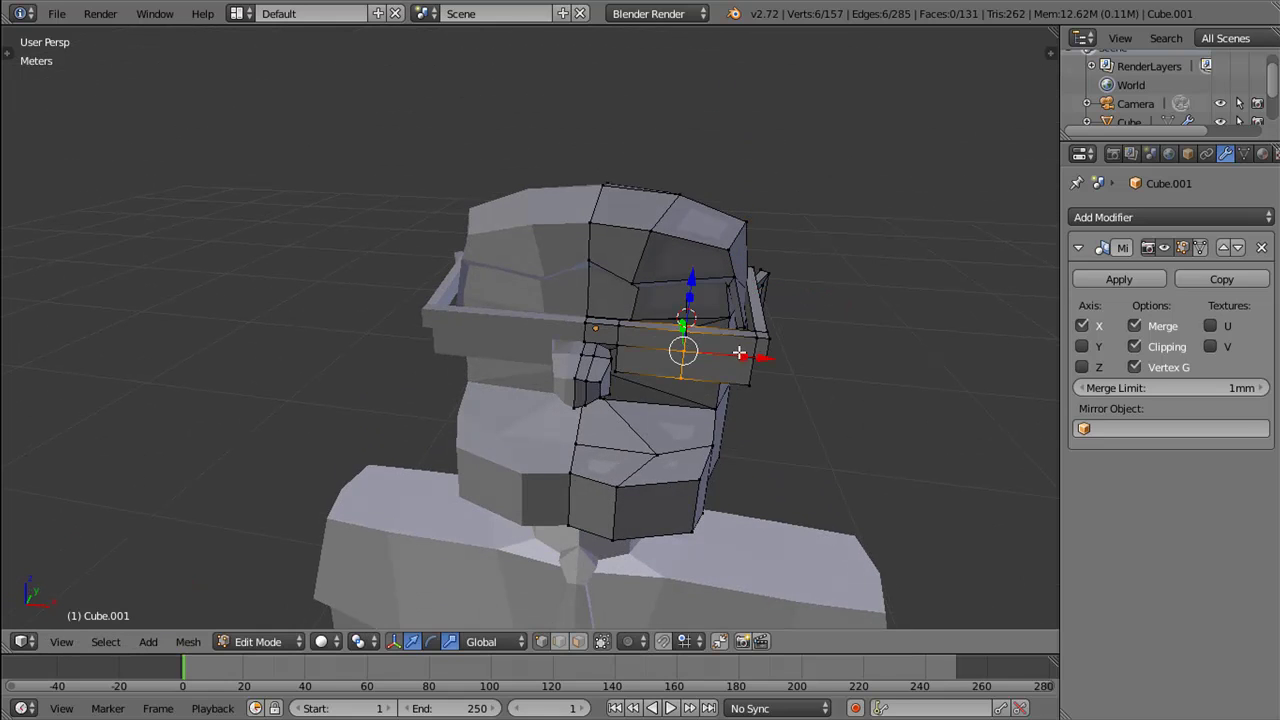
{"action": "left_click_drag", "start_coordinate": [739, 353], "coordinate": [818, 425]}
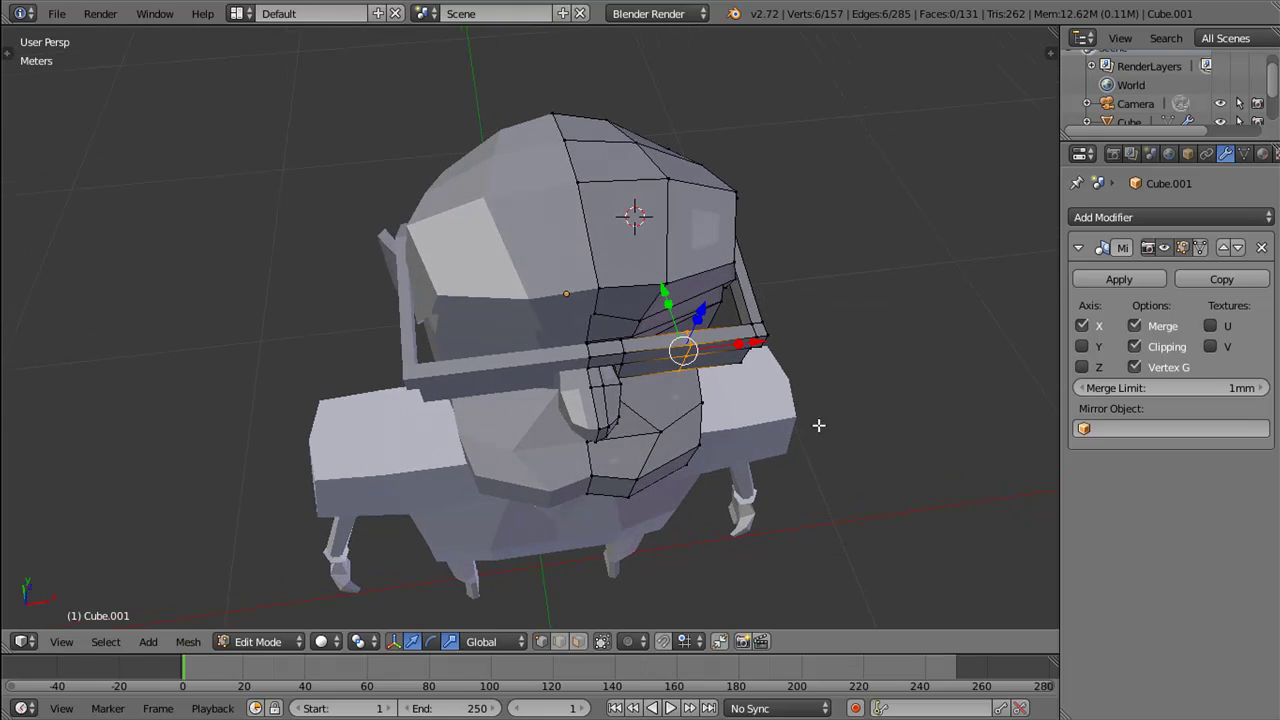
Step: In Wireframe shading, lasso the right-side vertices and nudge them about 1.57 cm along Y
{"action": "key", "text": "z"}
{"action": "left_click", "coordinate": [945, 383]}
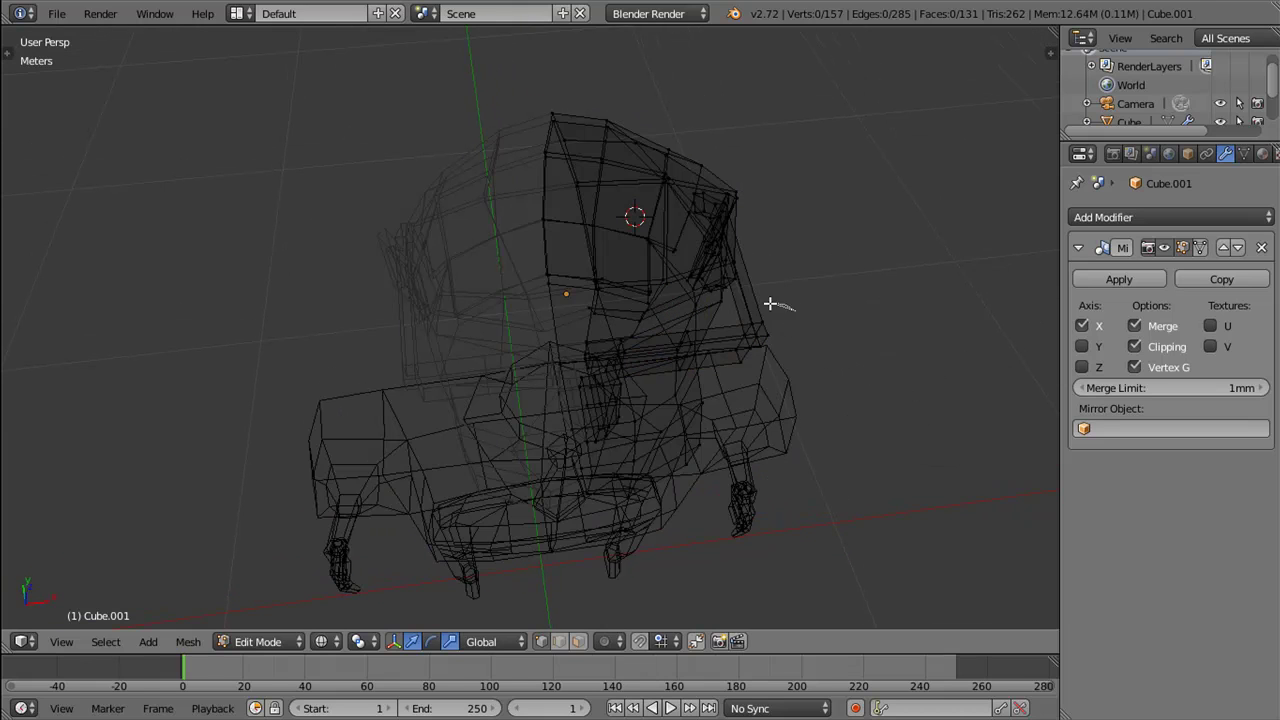
{"action": "left_click_drag", "start_coordinate": [734, 378], "coordinate": [785, 365]}
{"action": "left_click_drag", "start_coordinate": [851, 314], "coordinate": [814, 309]}
{"action": "key", "text": "g"}
{"action": "key", "text": "y"}
{"action": "left_click", "coordinate": [810, 286]}
Step: Switch the viewport back to Solid shading and view from lower front-side
{"action": "key", "text": "z"}
{"action": "left_click", "coordinate": [785, 367]}
{"action": "left_click_drag", "start_coordinate": [785, 367], "coordinate": [579, 305]}
{"action": "scroll", "scroll_direction": "down", "scroll_amount": 3}
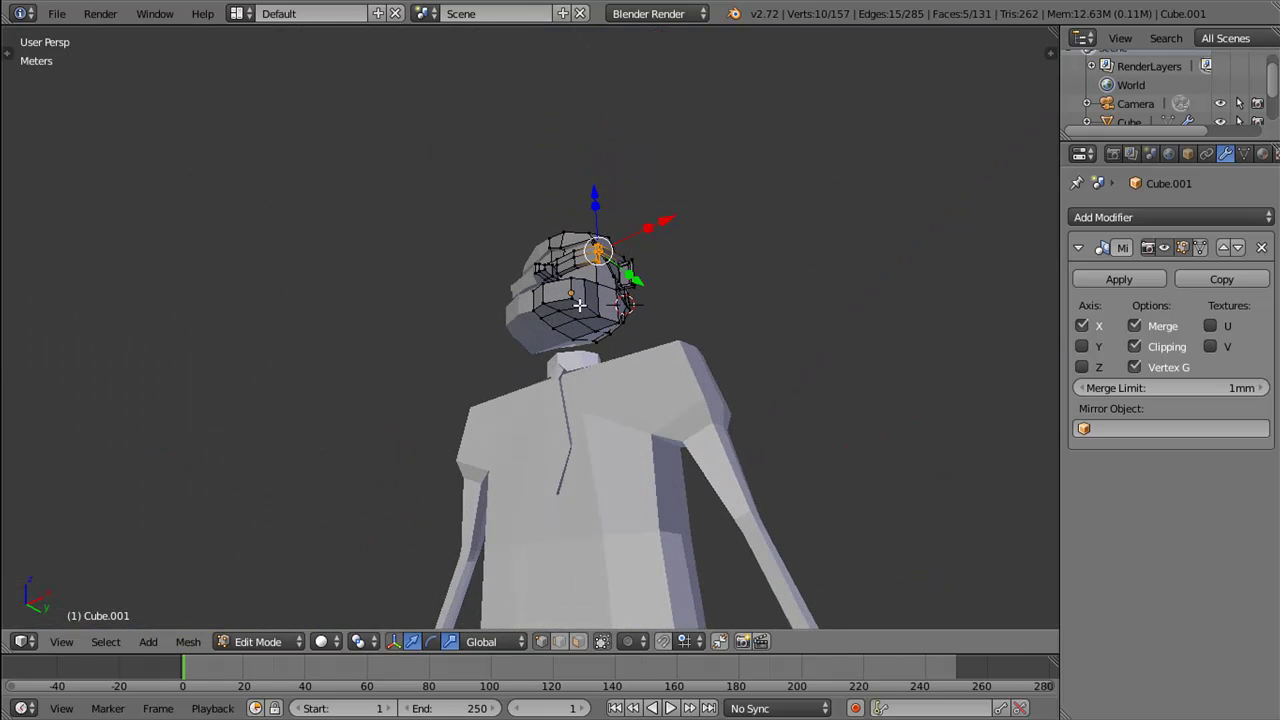
Step: Isolate the head in Local View and select two faces on it in face mode
{"action": "key", "text": "KP_Divide"}
{"action": "left_click_drag", "start_coordinate": [660, 365], "coordinate": [731, 391]}
{"action": "left_click_drag", "start_coordinate": [735, 452], "coordinate": [757, 480]}
{"action": "right_click", "coordinate": [745, 478]}
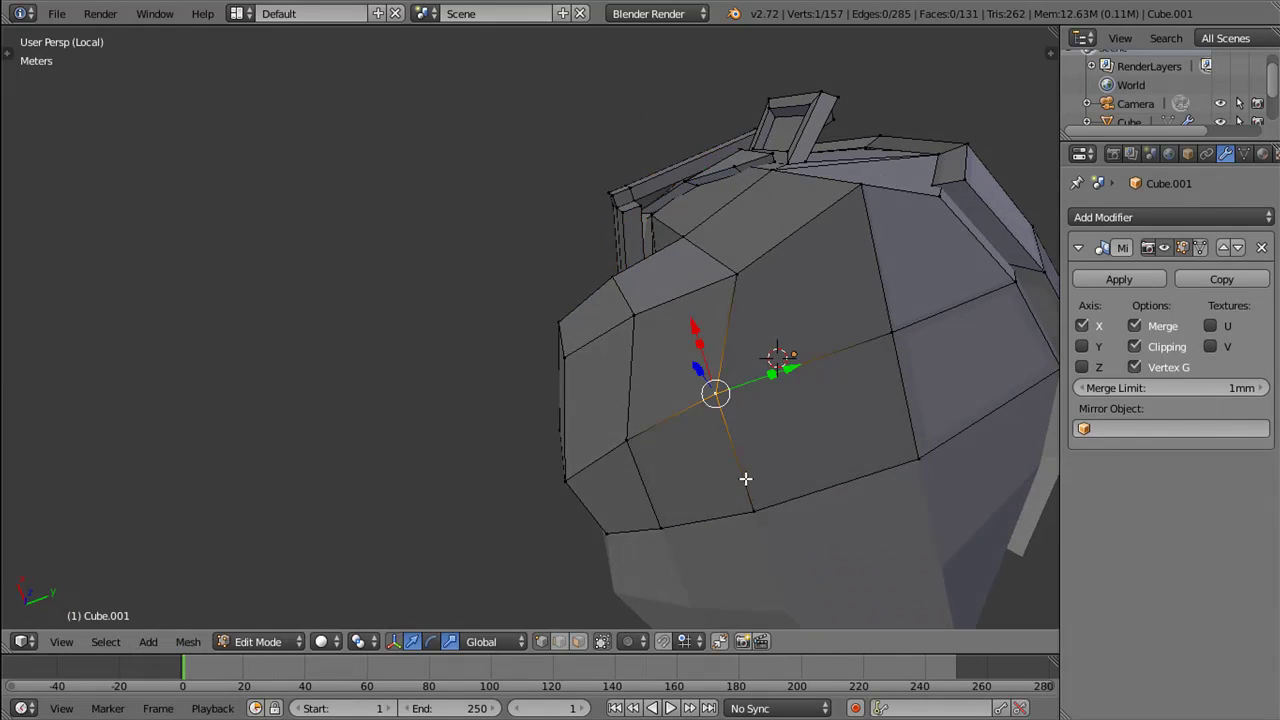
{"action": "key", "text": "ctrl+Tab"}
{"action": "left_click", "coordinate": [786, 481]}
{"action": "right_click", "coordinate": [835, 427]}
{"action": "right_click", "coordinate": [936, 391]}
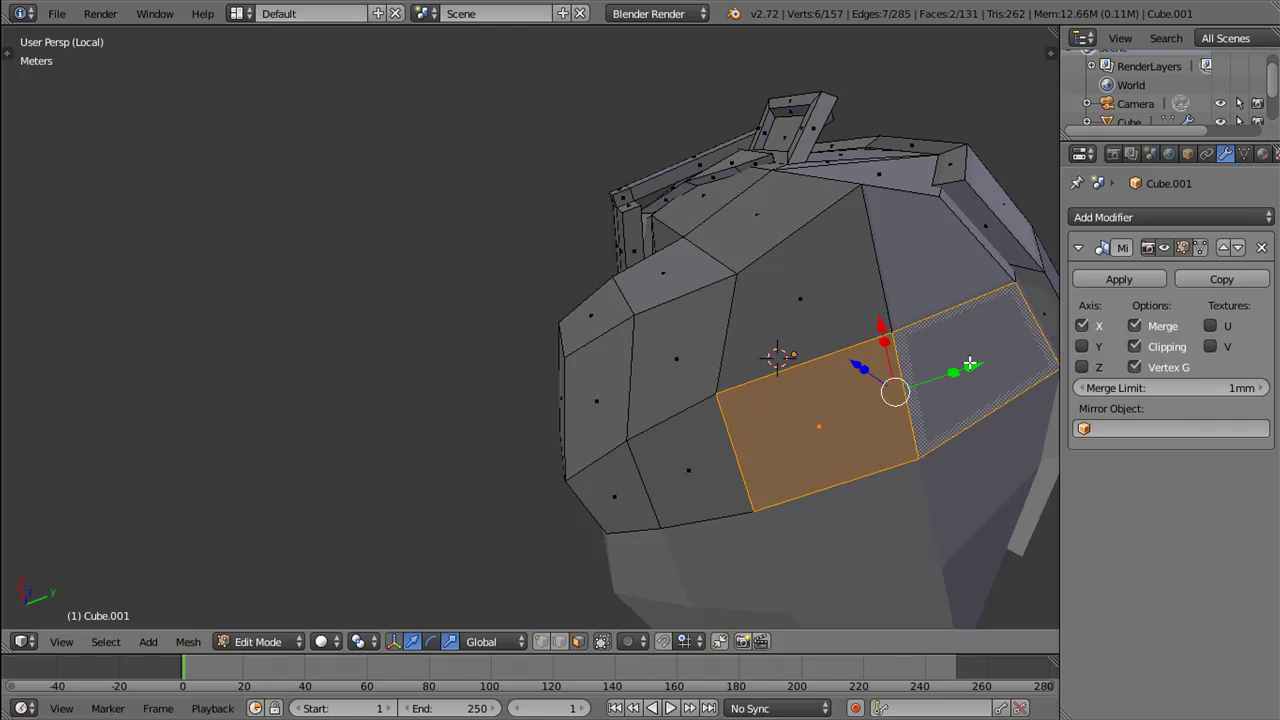
{"action": "left_click_drag", "start_coordinate": [969, 370], "coordinate": [949, 408]}
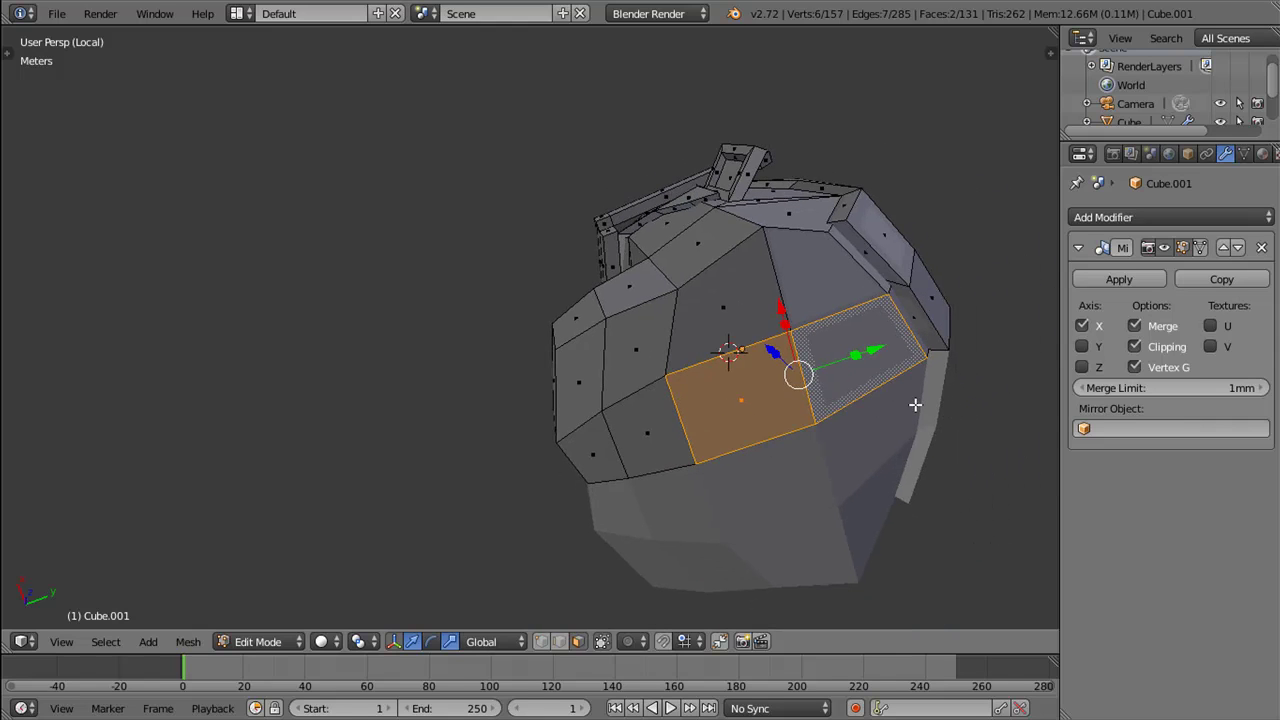
Step: Inset the two head faces and shrink the two inner faces
{"action": "key", "text": "i"}
{"action": "left_click", "coordinate": [834, 371]}
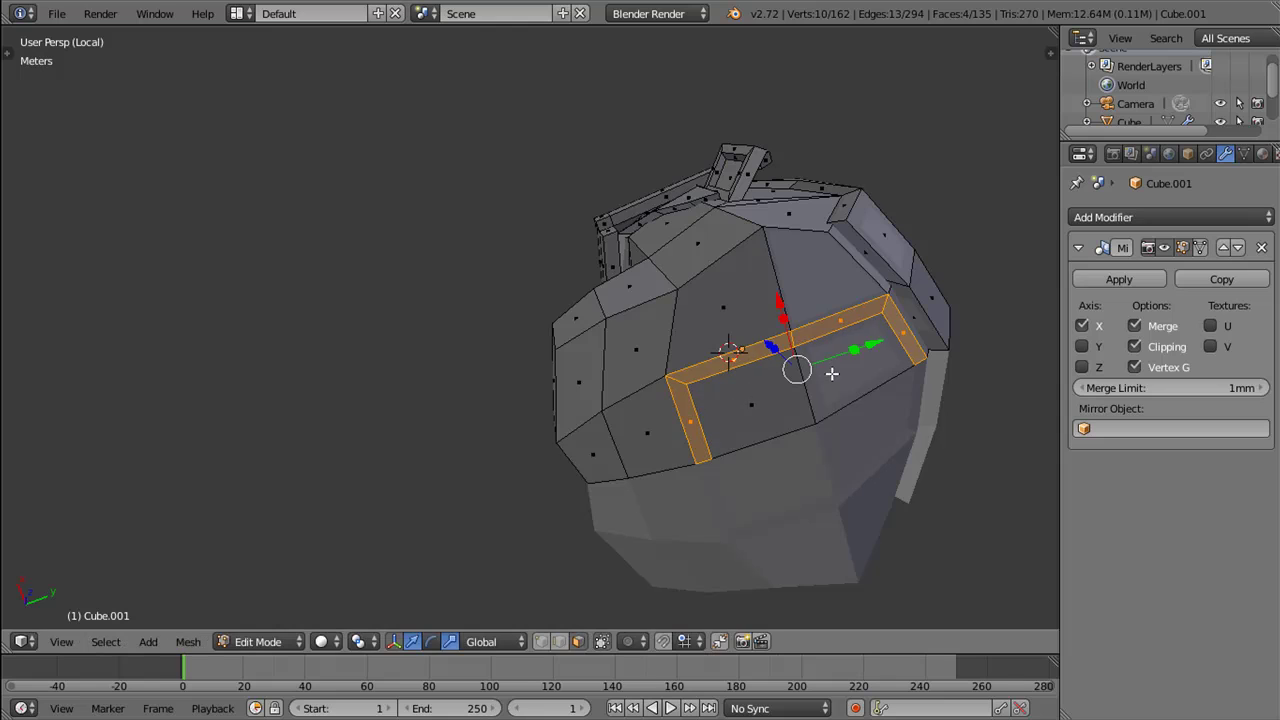
{"action": "right_click", "coordinate": [847, 370]}
{"action": "right_click", "coordinate": [815, 397]}
{"action": "key", "text": "s"}
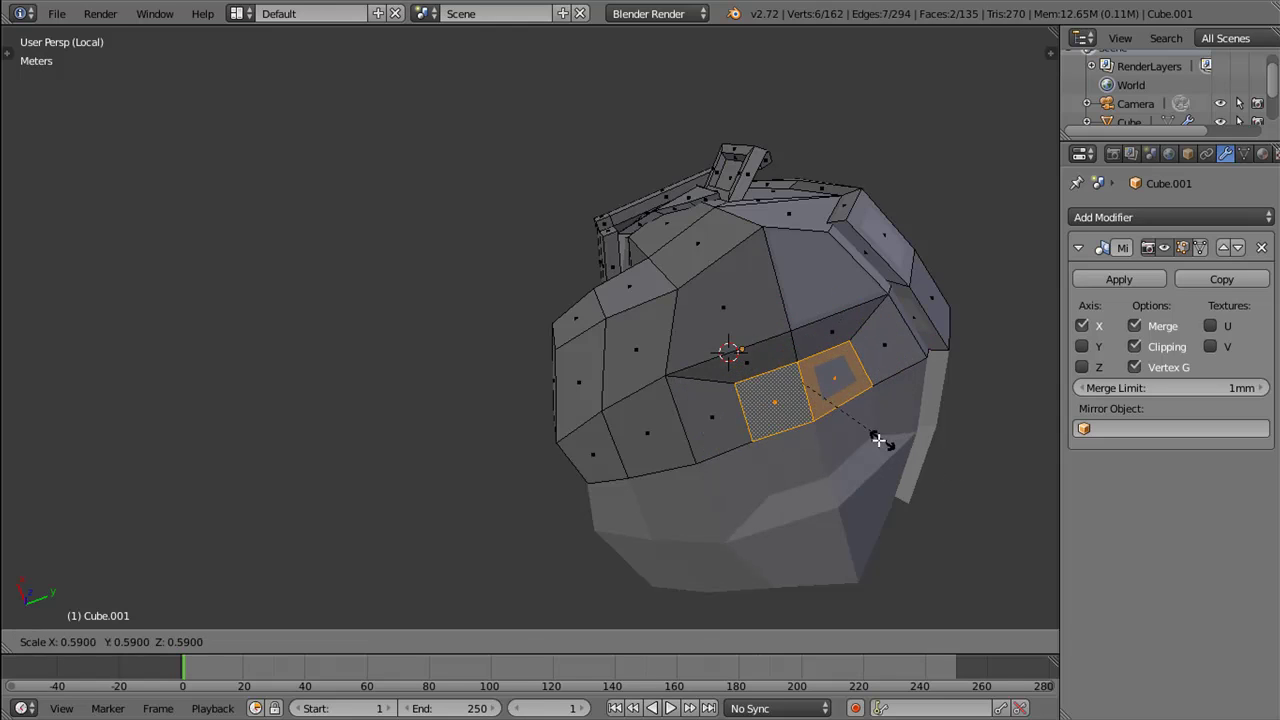
{"action": "left_click", "coordinate": [846, 435]}
Step: In vertex mode, move two head vertices individually along Y
{"action": "key", "text": "ctrl+Tab"}
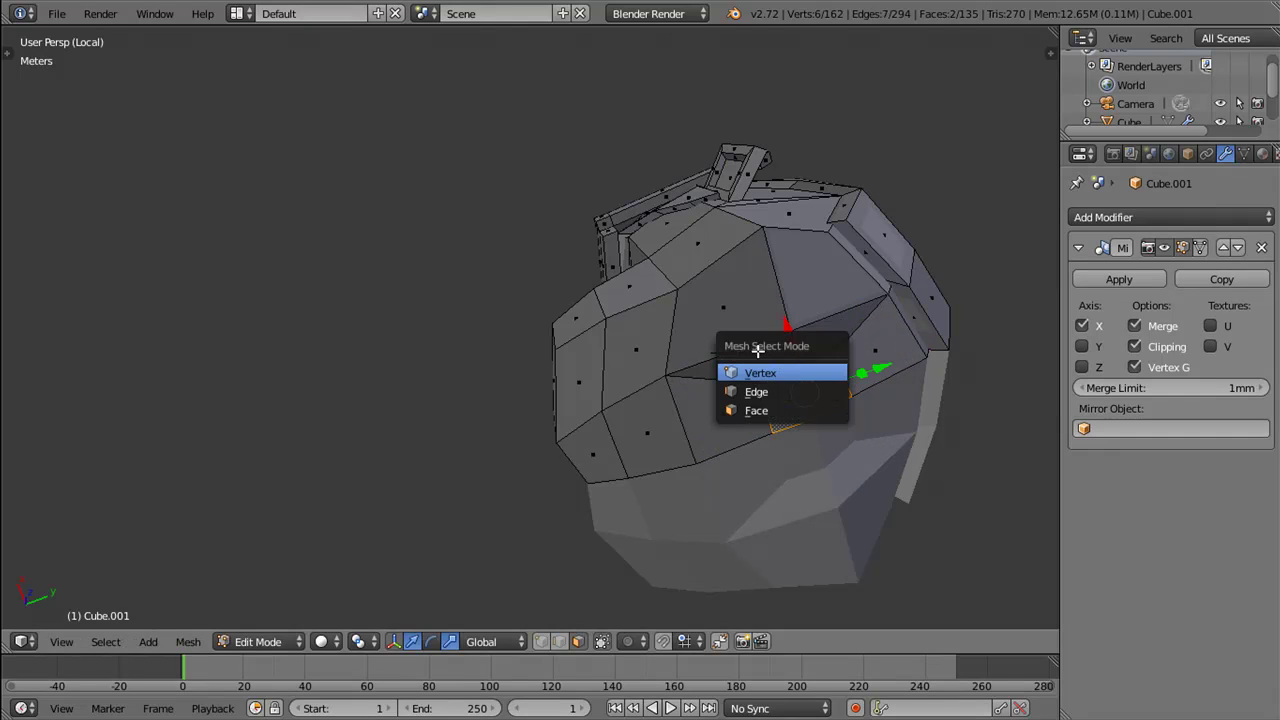
{"action": "left_click", "coordinate": [768, 372]}
{"action": "right_click", "coordinate": [765, 433]}
{"action": "key", "text": "g"}
{"action": "key", "text": "y"}
{"action": "left_click", "coordinate": [802, 396]}
{"action": "right_click", "coordinate": [862, 388]}
{"action": "key", "text": "g"}
{"action": "key", "text": "y"}
{"action": "left_click", "coordinate": [935, 368]}
Step: Shift a pair of vertices along X, then another single vertex along X
{"action": "right_click", "coordinate": [802, 366]}
{"action": "right_click", "coordinate": [761, 377]}
{"action": "key", "text": "g"}
{"action": "key", "text": "x"}
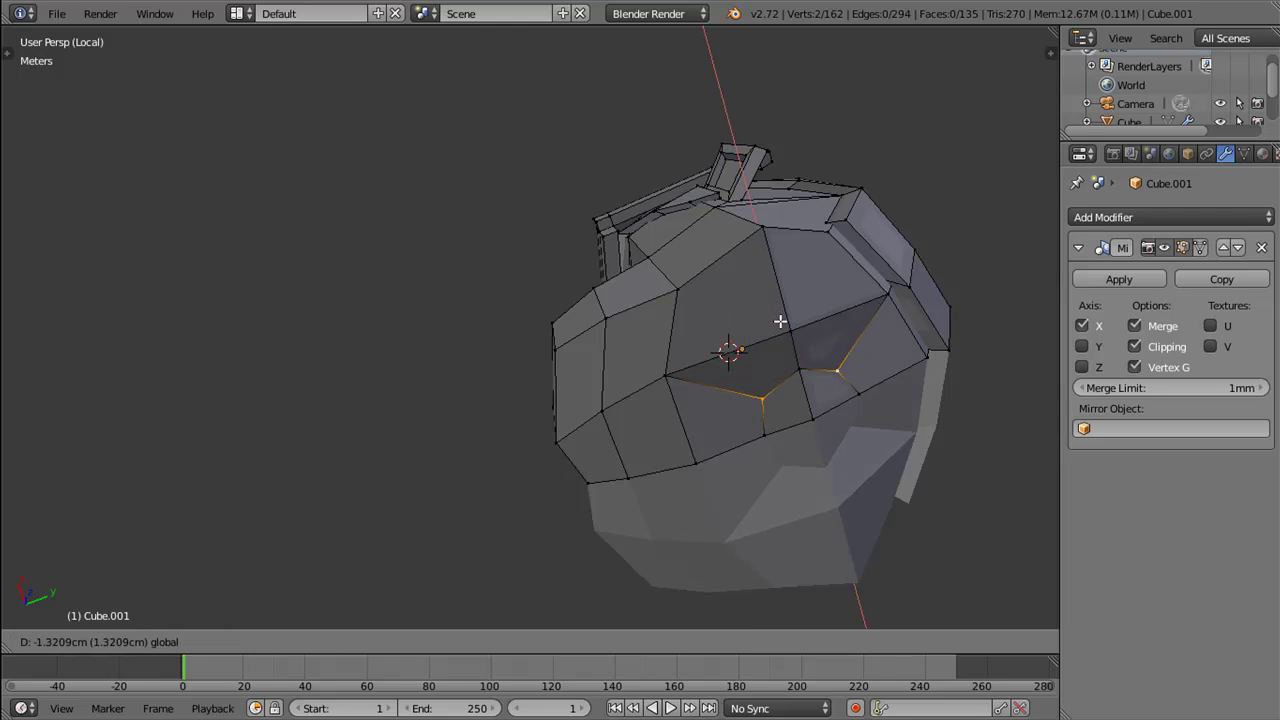
{"action": "left_click", "coordinate": [800, 378]}
{"action": "left_click_drag", "start_coordinate": [812, 405], "coordinate": [838, 382]}
{"action": "right_click", "coordinate": [838, 381]}
{"action": "key", "text": "g"}
{"action": "key", "text": "x"}
{"action": "left_click", "coordinate": [826, 318]}
Step: Move one more head vertex along Y
{"action": "right_click", "coordinate": [799, 364]}
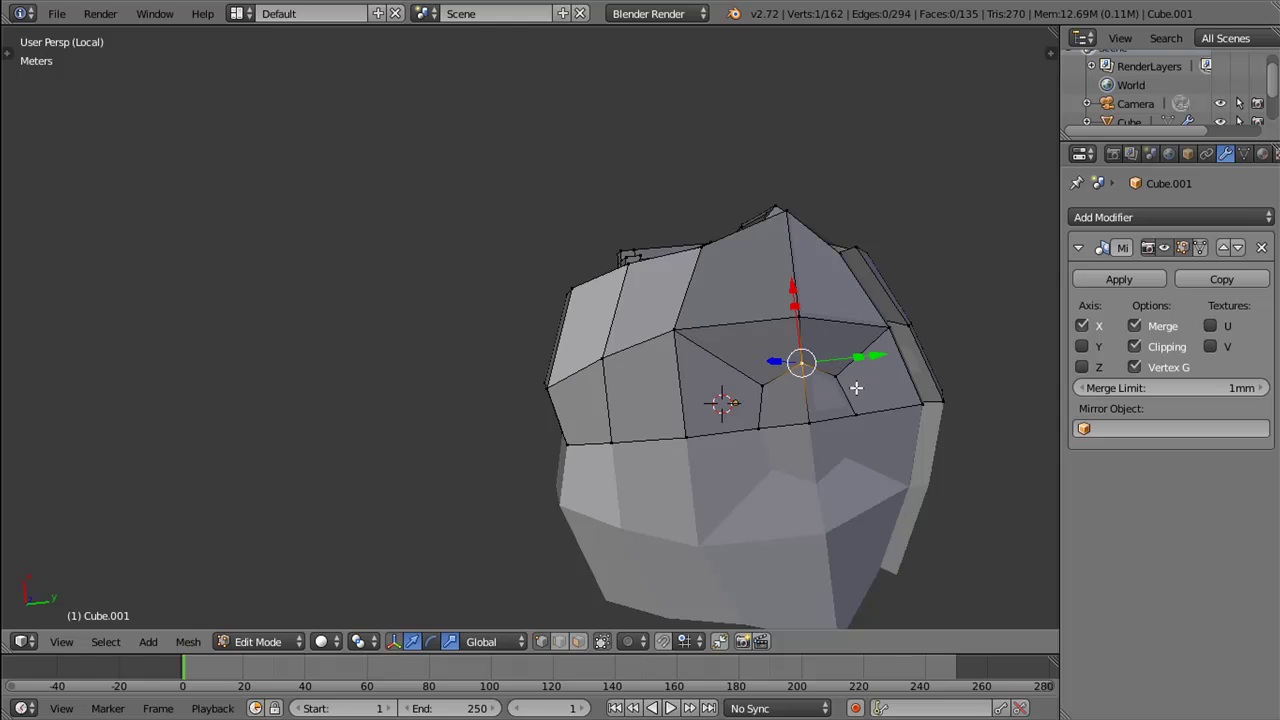
{"action": "right_click", "coordinate": [840, 379]}
{"action": "key", "text": "g"}
{"action": "key", "text": "y"}
{"action": "left_click", "coordinate": [907, 376]}
Step: Select the two faces under the head and move them down along Z in side view
{"action": "key", "text": "ctrl+Tab"}
{"action": "left_click", "coordinate": [776, 428]}
{"action": "right_click", "coordinate": [778, 414]}
{"action": "right_click", "coordinate": [823, 398]}
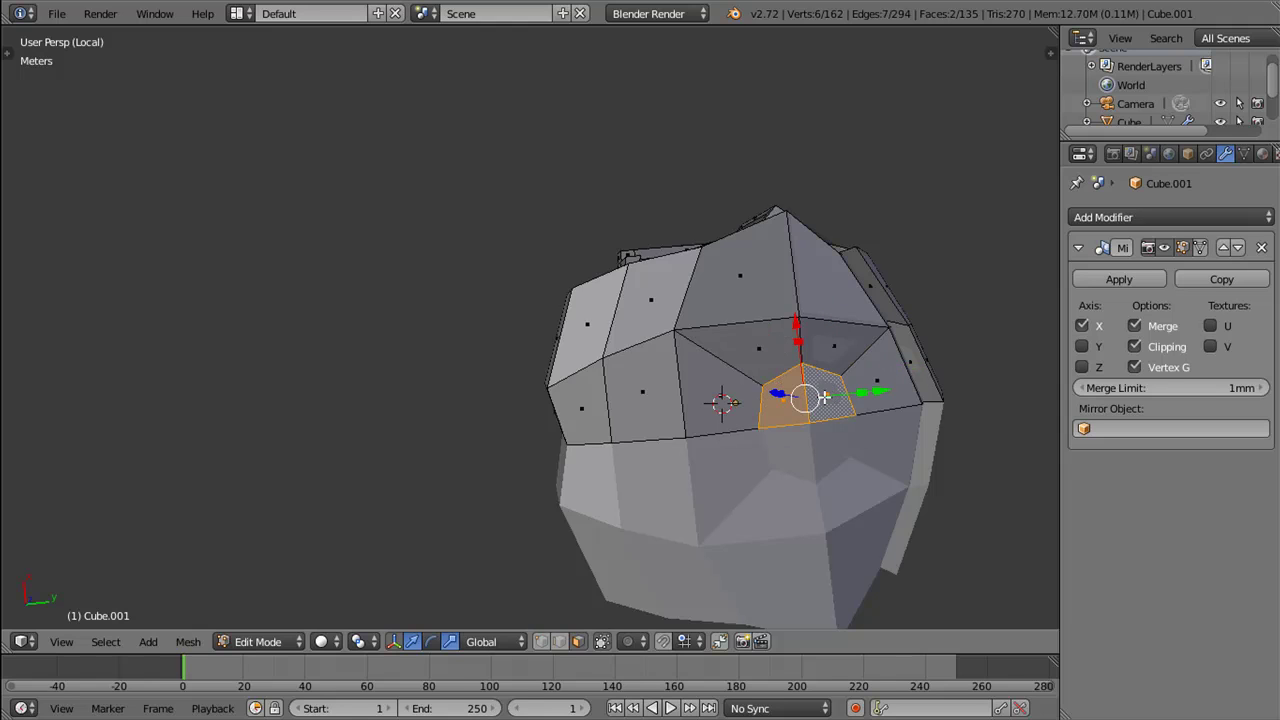
{"action": "key", "text": "KP_3"}
{"action": "left_click_drag", "start_coordinate": [776, 428], "coordinate": [702, 373]}
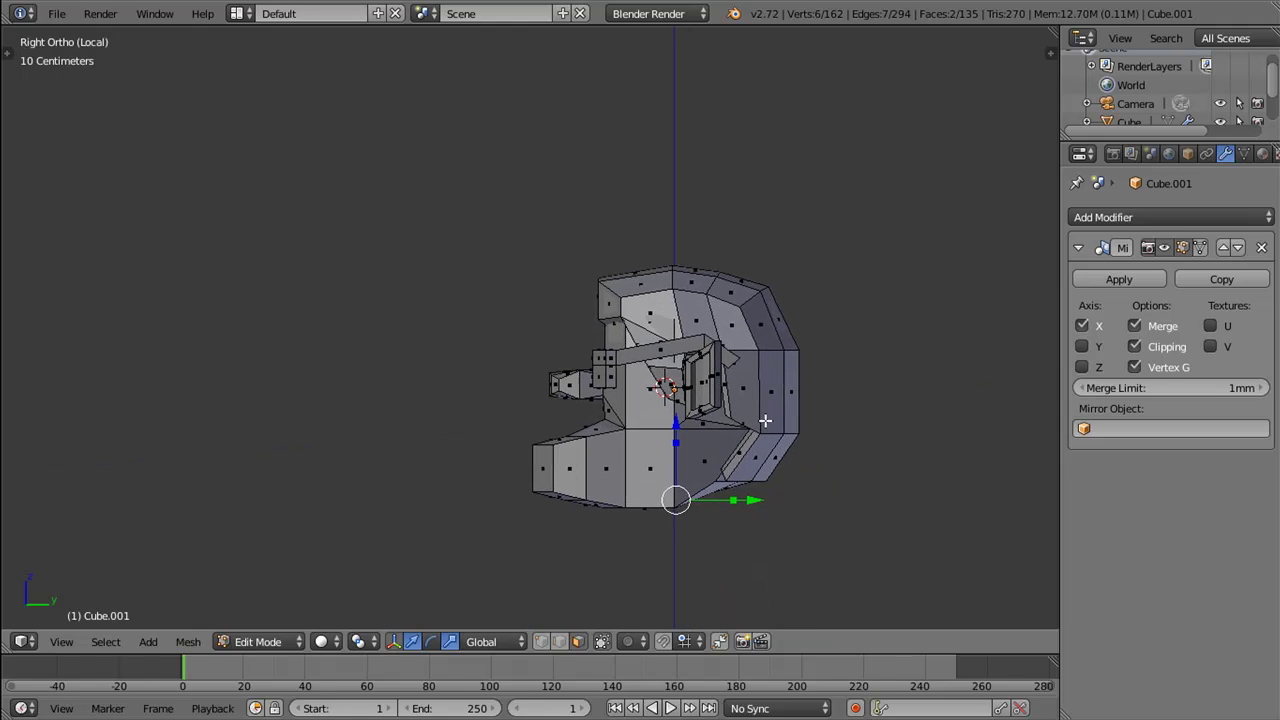
{"action": "key", "text": "g"}
{"action": "key", "text": "z"}
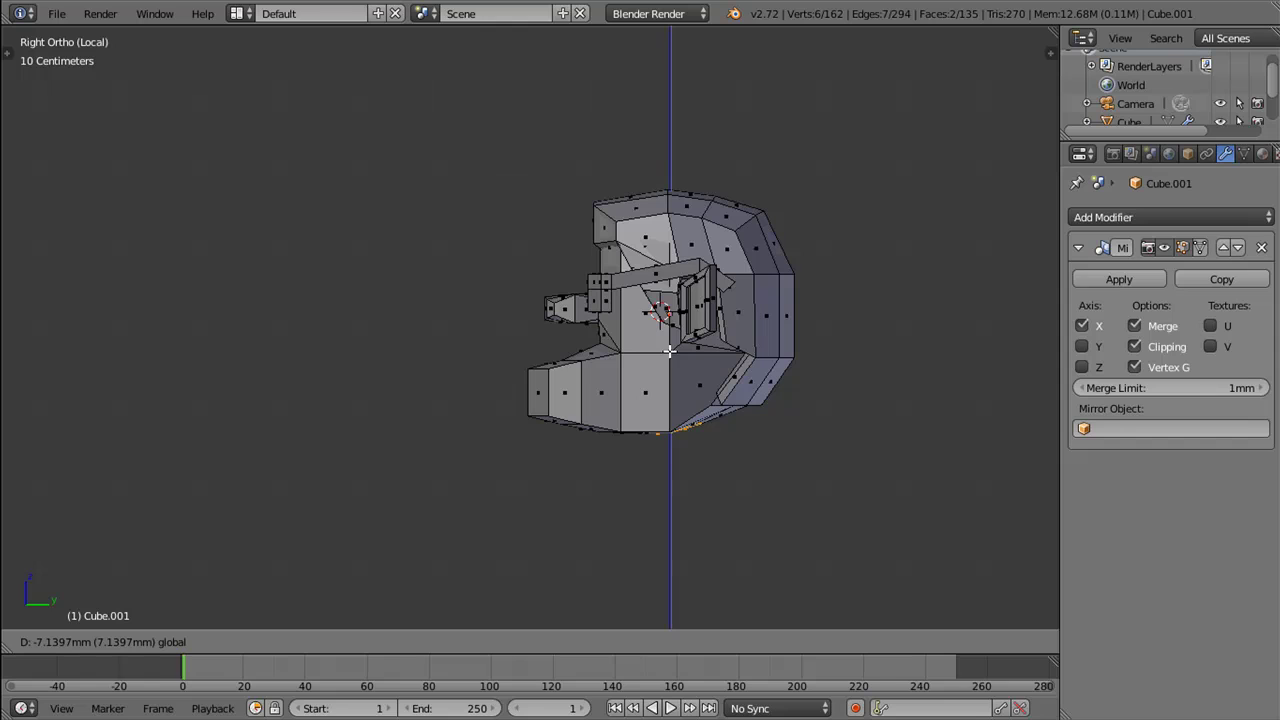
{"action": "left_click", "coordinate": [670, 349]}
Step: Extrude the bottom faces down into a neck, flatten them along Z, then delete them
{"action": "key", "text": "e"}
{"action": "left_click", "coordinate": [674, 357]}
{"action": "key", "text": "g"}
{"action": "key", "text": "z"}
{"action": "left_click", "coordinate": [676, 407]}
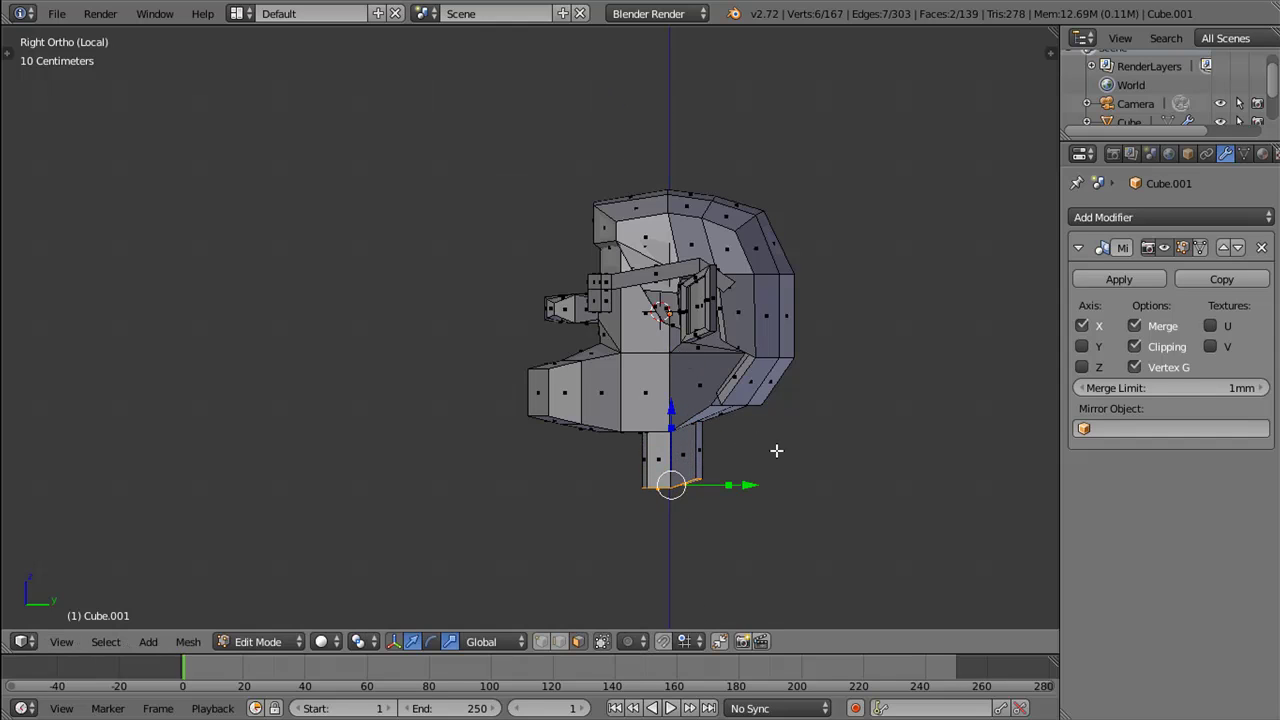
{"action": "key", "text": "s"}
{"action": "key", "text": "z"}
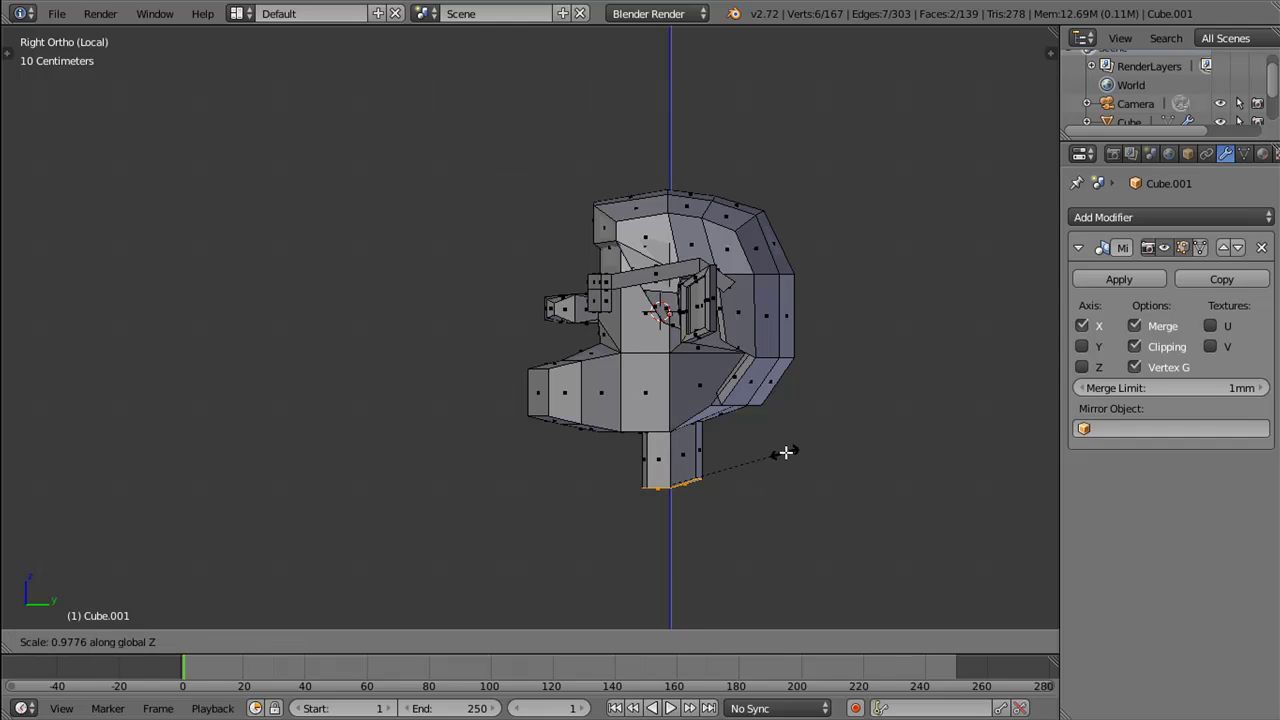
{"action": "key", "text": "Return"}
{"action": "left_click_drag", "start_coordinate": [740, 497], "coordinate": [753, 448]}
{"action": "key", "text": "x"}
{"action": "left_click", "coordinate": [716, 462]}
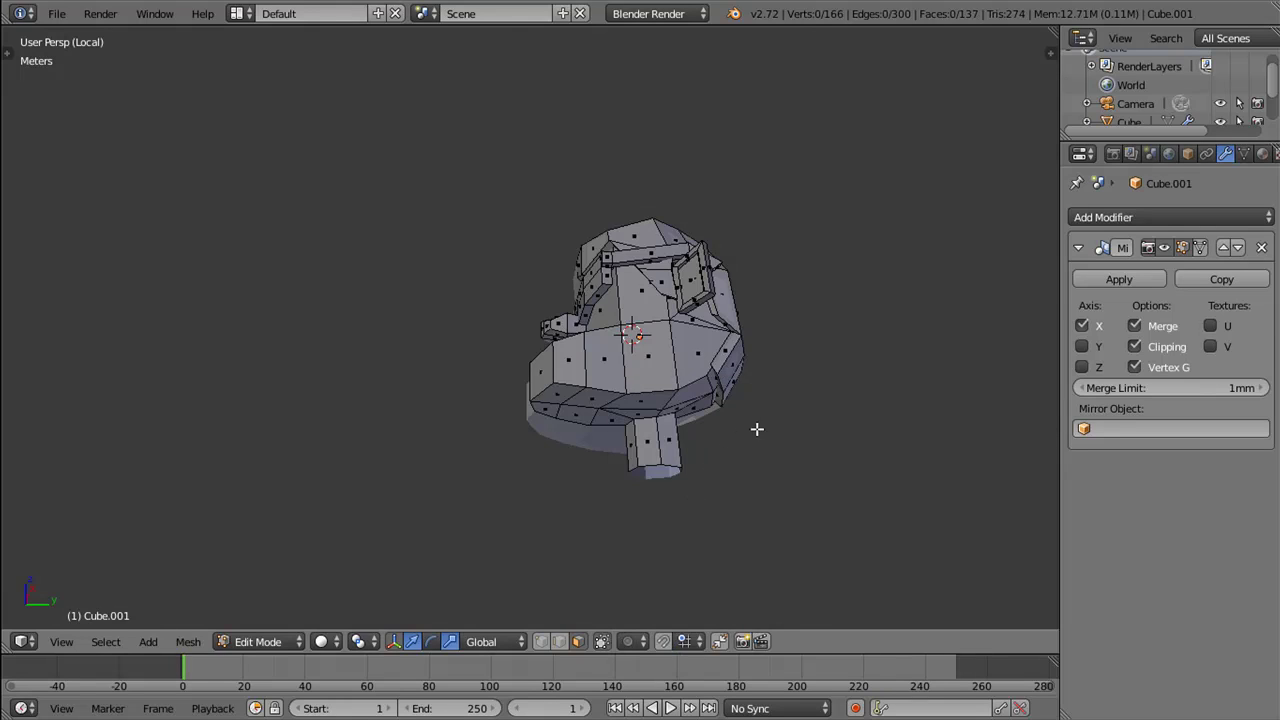
Step: Exit Local View and zoom out to a near-front view of the whole character
{"action": "key", "text": "KP_Divide"}
{"action": "scroll", "scroll_direction": "down", "scroll_amount": 3}
{"action": "scroll", "scroll_direction": "down", "scroll_amount": 3}
{"action": "left_click_drag", "start_coordinate": [595, 465], "coordinate": [628, 388]}
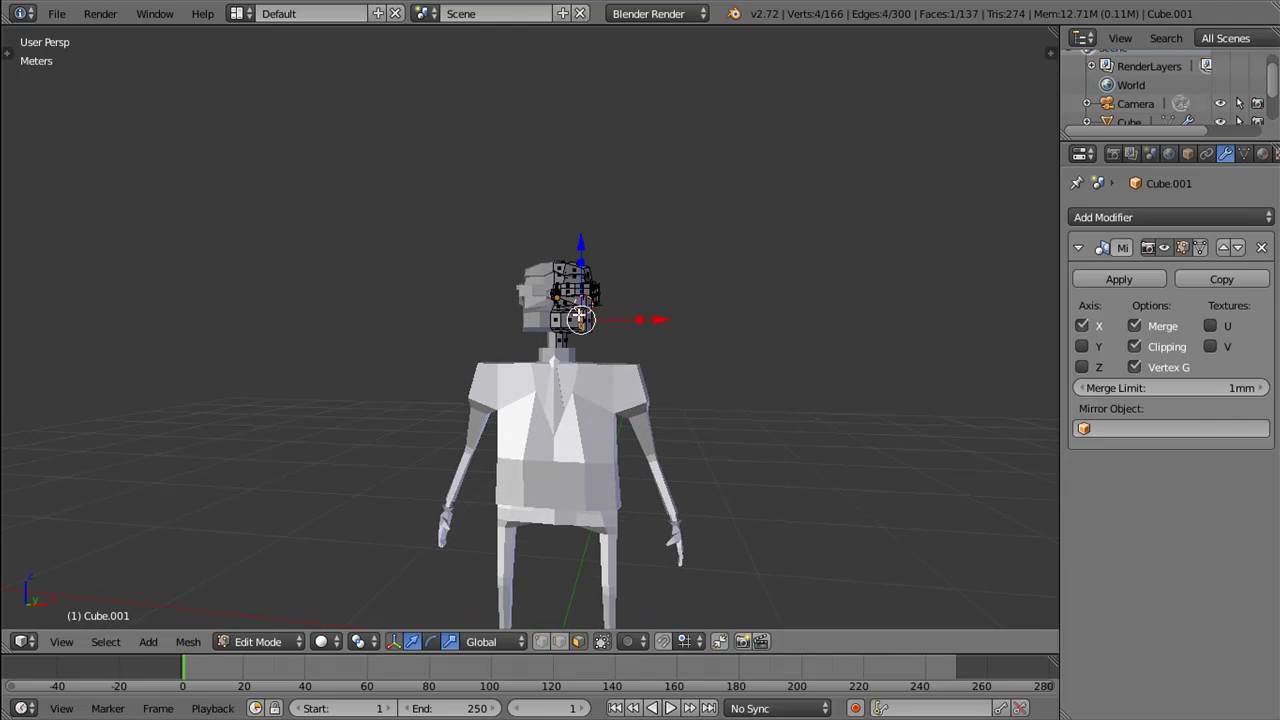
Step: Select all head vertices and adjust the head's height along Z
{"action": "key", "text": "ctrl+l"}
{"action": "key", "text": "a"}
{"action": "key", "text": "a"}
{"action": "left_click_drag", "start_coordinate": [576, 222], "coordinate": [578, 236]}
{"action": "left_click_drag", "start_coordinate": [640, 335], "coordinate": [640, 339]}
{"action": "left_click_drag", "start_coordinate": [579, 250], "coordinate": [577, 255]}
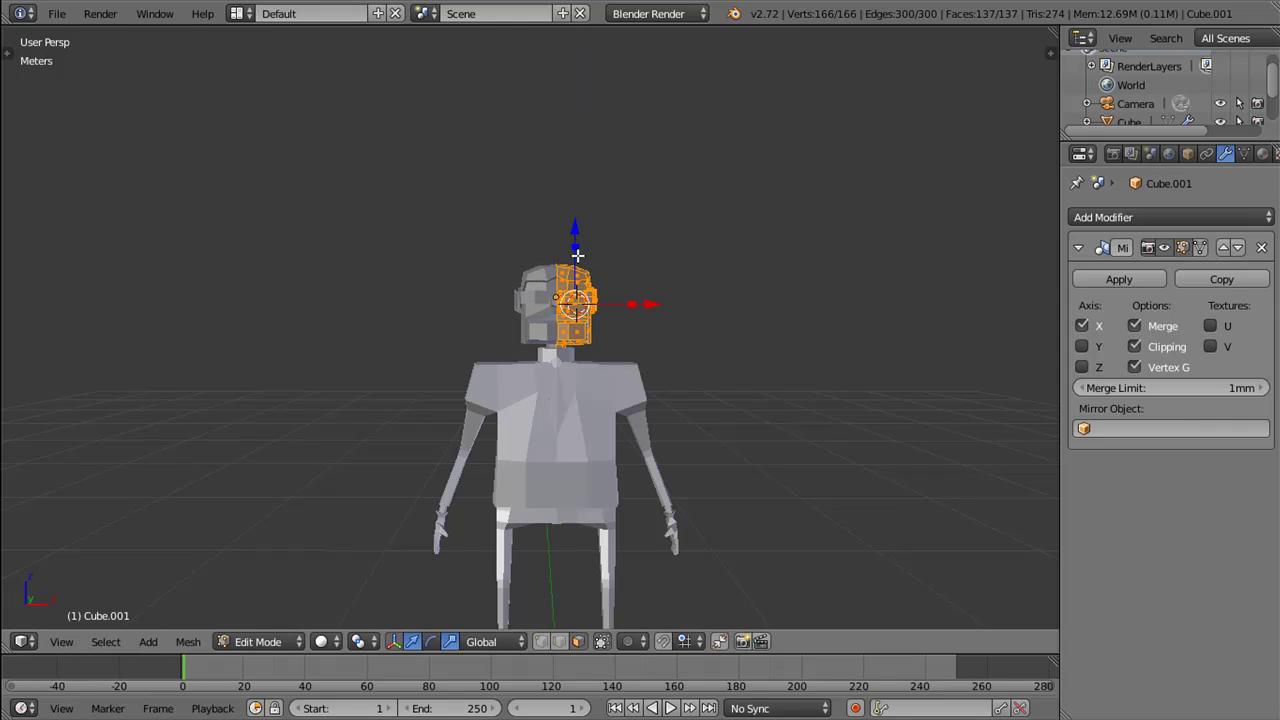
Step: Widen the head slightly along X, shift it sideways and nudge it vertically
{"action": "key", "text": "s"}
{"action": "key", "text": "x"}
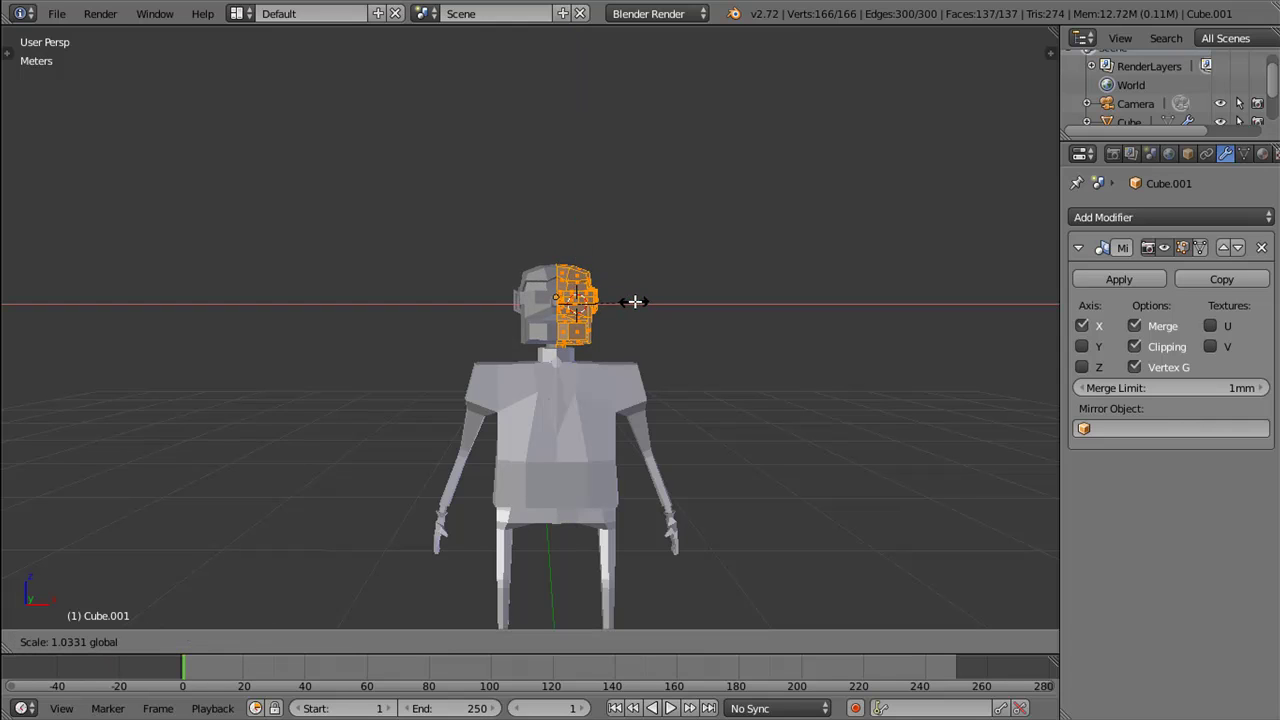
{"action": "left_click", "coordinate": [636, 301]}
{"action": "left_click_drag", "start_coordinate": [645, 305], "coordinate": [646, 317]}
{"action": "left_click_drag", "start_coordinate": [646, 317], "coordinate": [590, 237]}
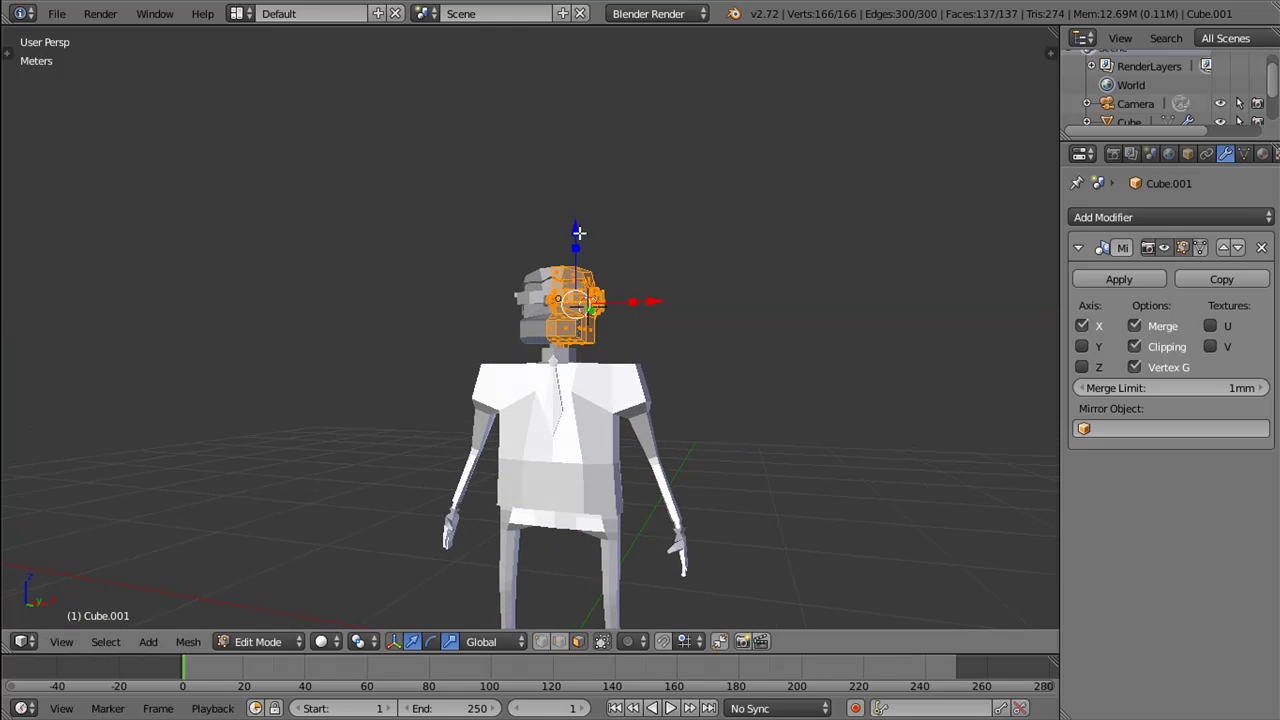
{"action": "left_click_drag", "start_coordinate": [579, 232], "coordinate": [580, 229]}
Step: Return to Object Mode and view the character from the side
{"action": "key", "text": "Tab"}
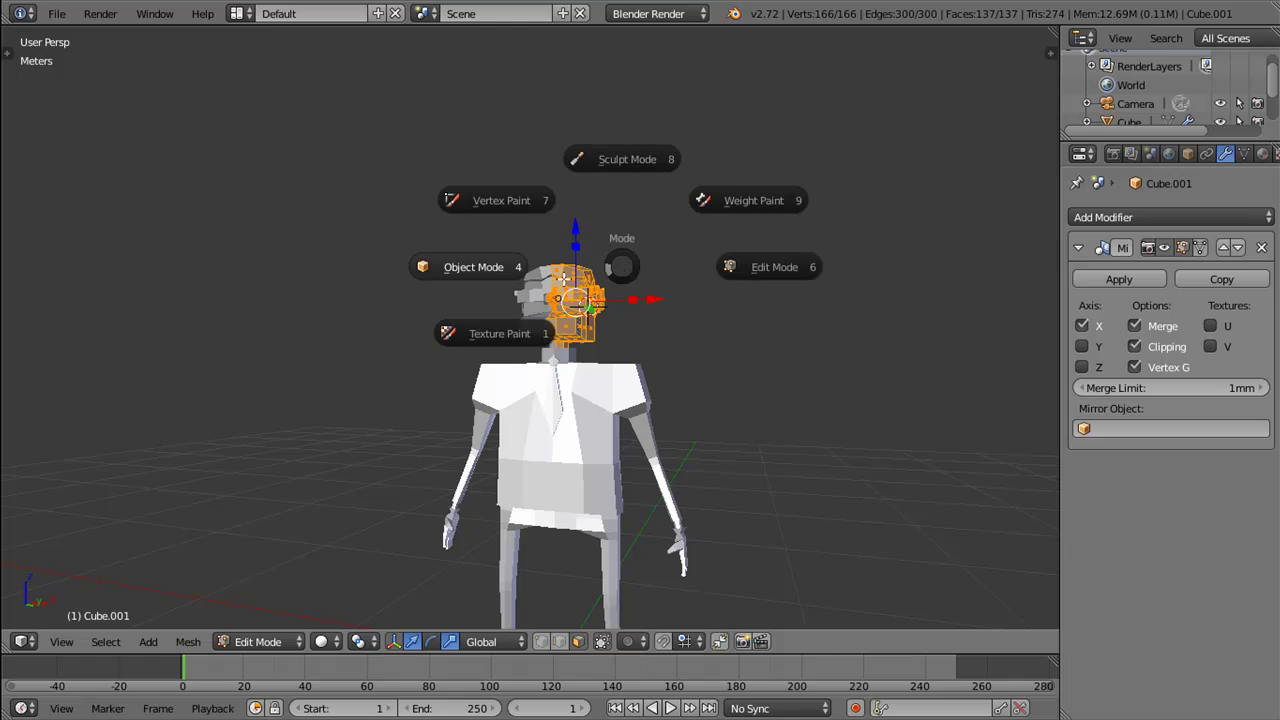
{"action": "left_click", "coordinate": [563, 278]}
{"action": "scroll", "scroll_direction": "down", "scroll_amount": 3}
{"action": "left_click_drag", "start_coordinate": [624, 379], "coordinate": [625, 372]}
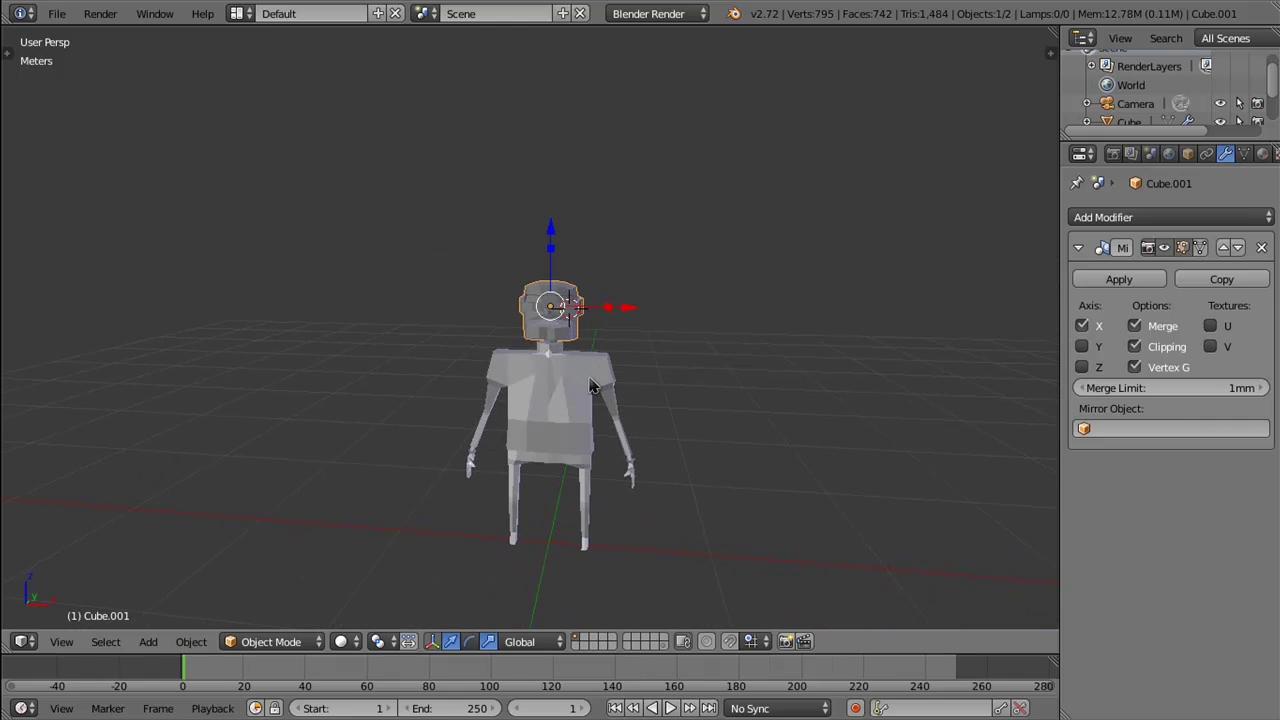
Step: Join the body and head into one object with Ctrl+J
{"action": "right_click", "coordinate": [604, 389]}
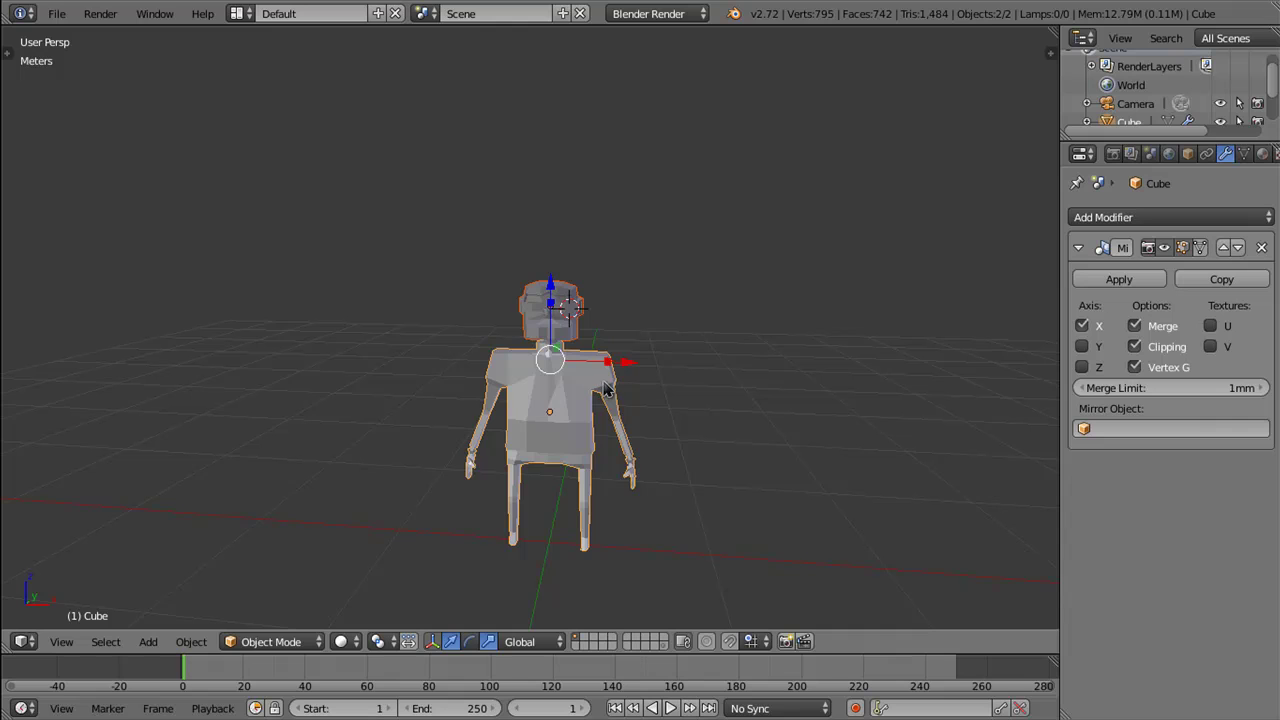
{"action": "key", "text": "ctrl+j"}
{"action": "left_click_drag", "start_coordinate": [684, 378], "coordinate": [620, 377]}
{"action": "scroll", "scroll_direction": "down", "scroll_amount": 3}
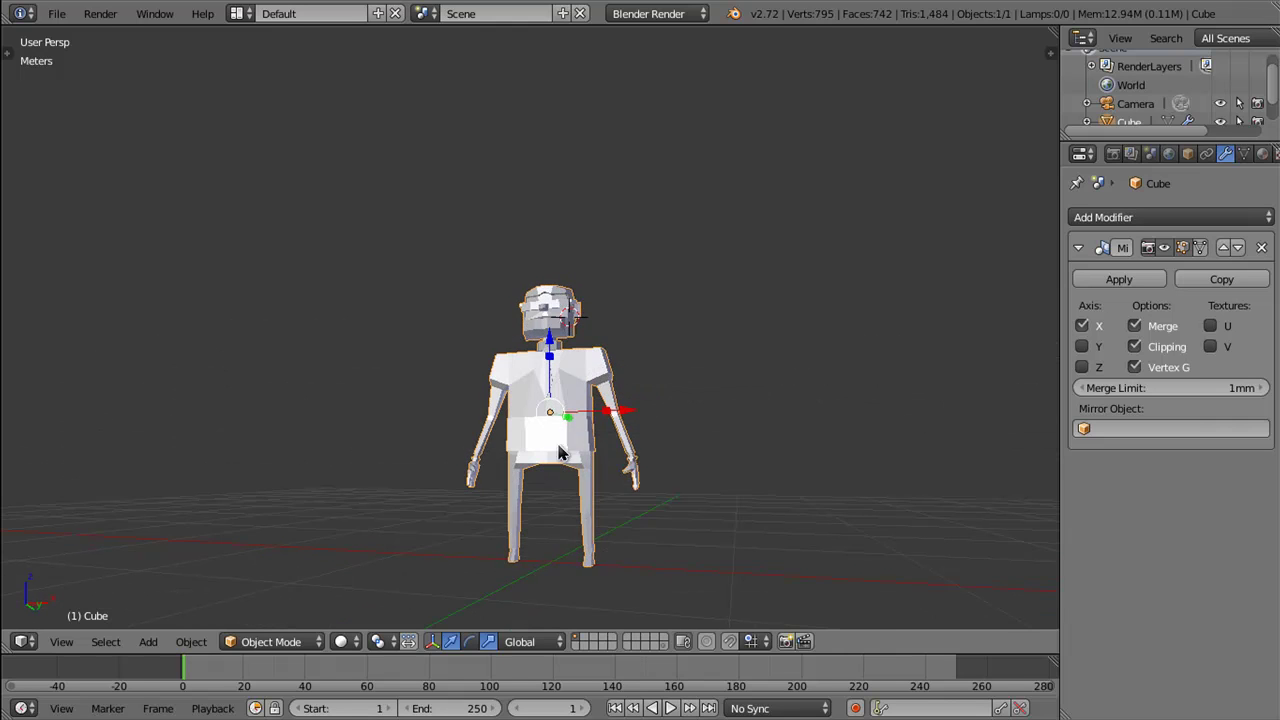
{"action": "scroll", "scroll_direction": "up", "scroll_amount": 3}
Step: Level the view to face the character and place the 3D cursor left of the head
{"action": "left_click_drag", "start_coordinate": [600, 385], "coordinate": [565, 497]}
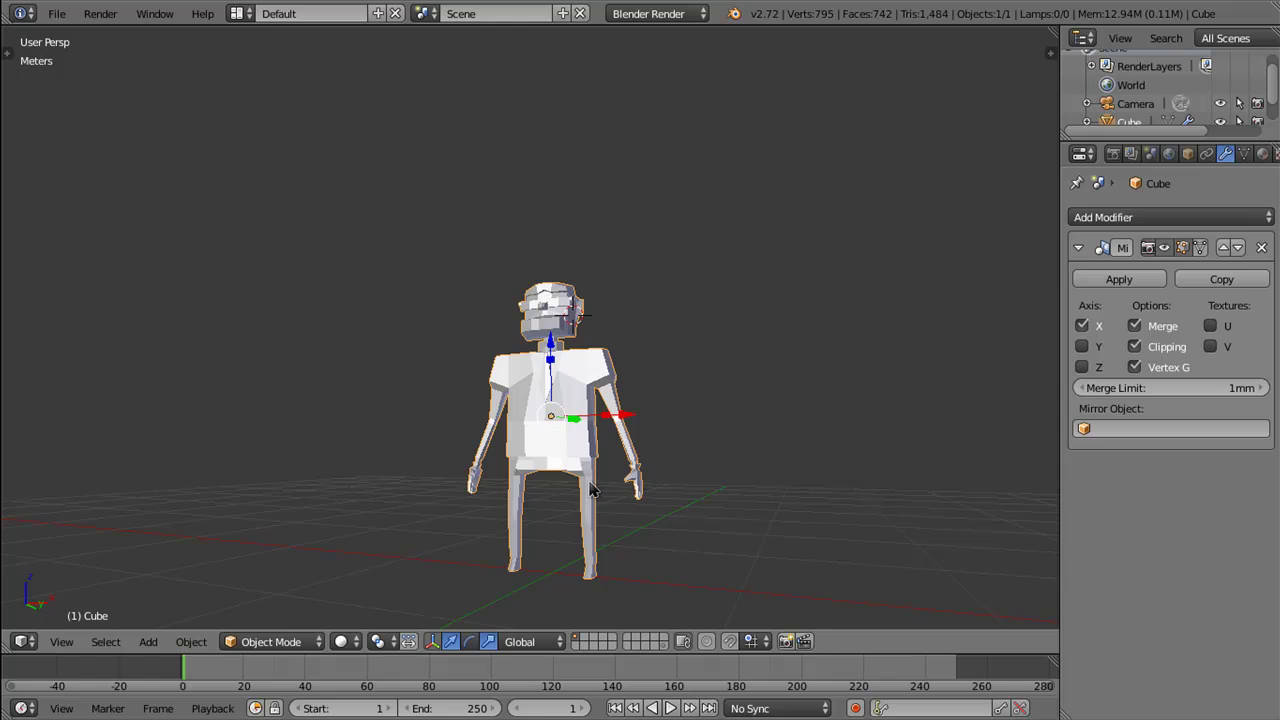
{"action": "left_click_drag", "start_coordinate": [559, 380], "coordinate": [613, 447]}
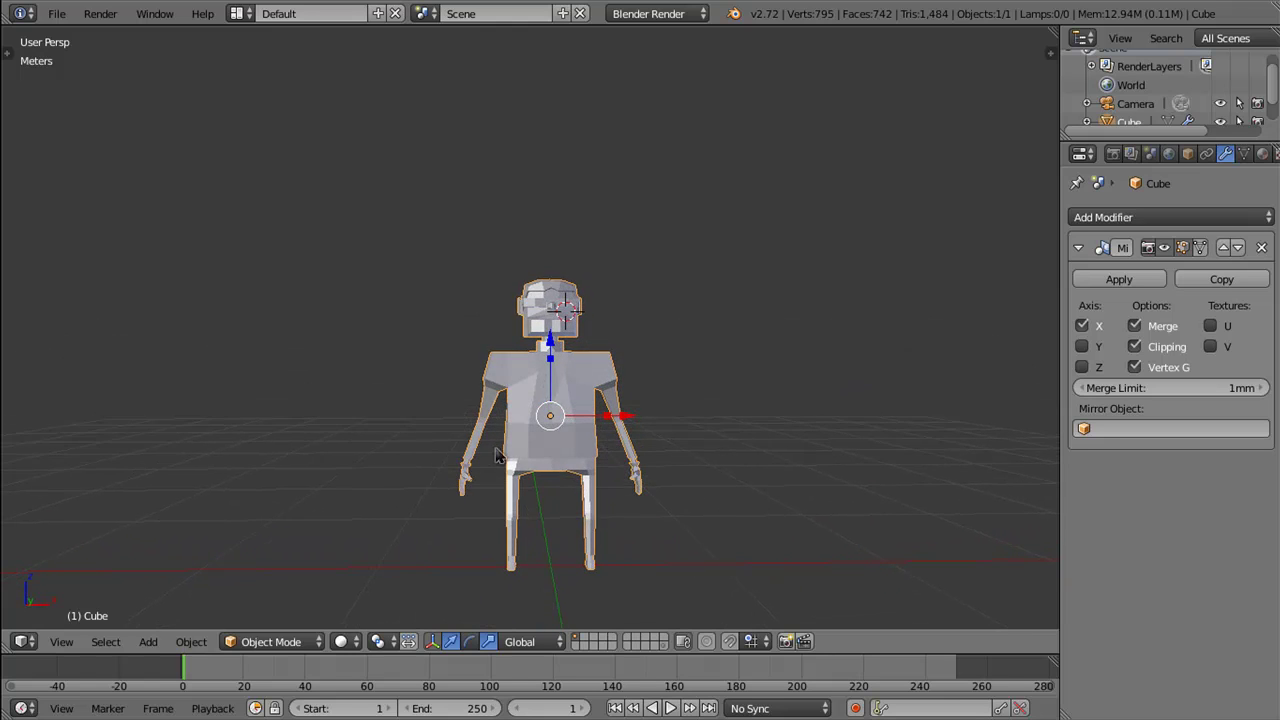
{"action": "left_click", "coordinate": [377, 328]}
Step: Add a cube at the 3D cursor and scale it down smaller
{"action": "key", "text": "shift+a"}
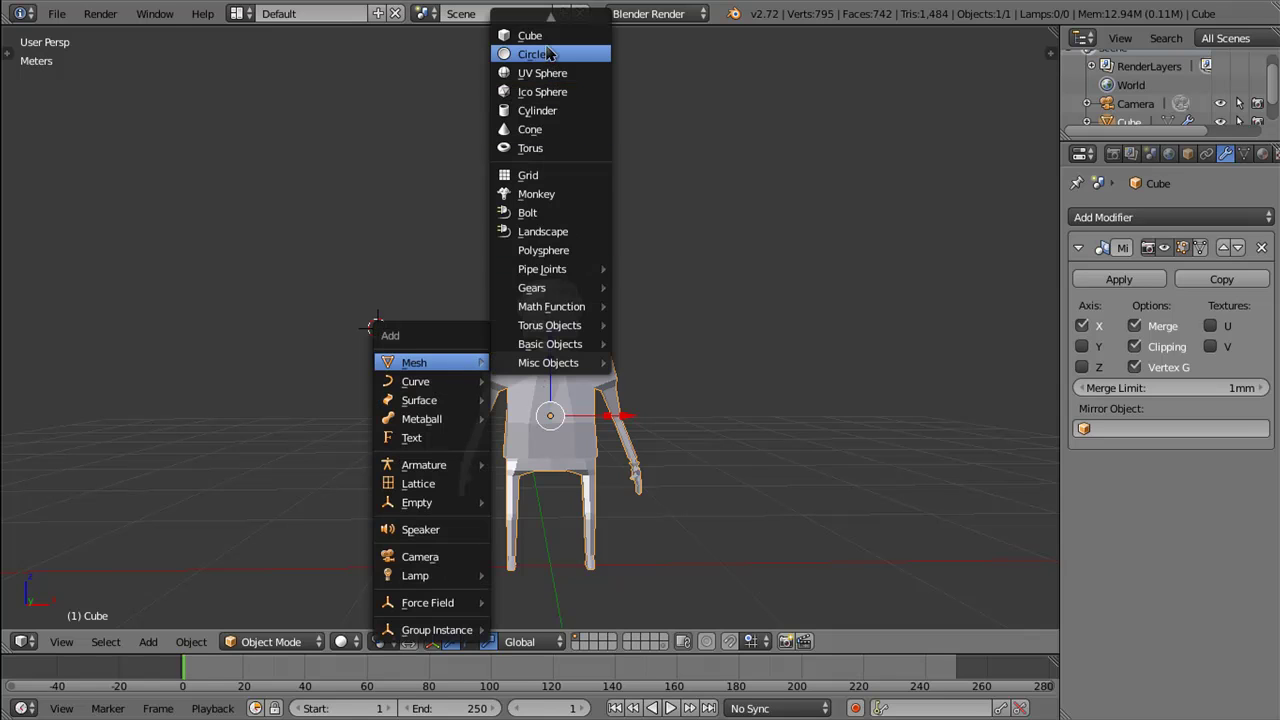
{"action": "left_click", "coordinate": [545, 35]}
{"action": "key", "text": "s"}
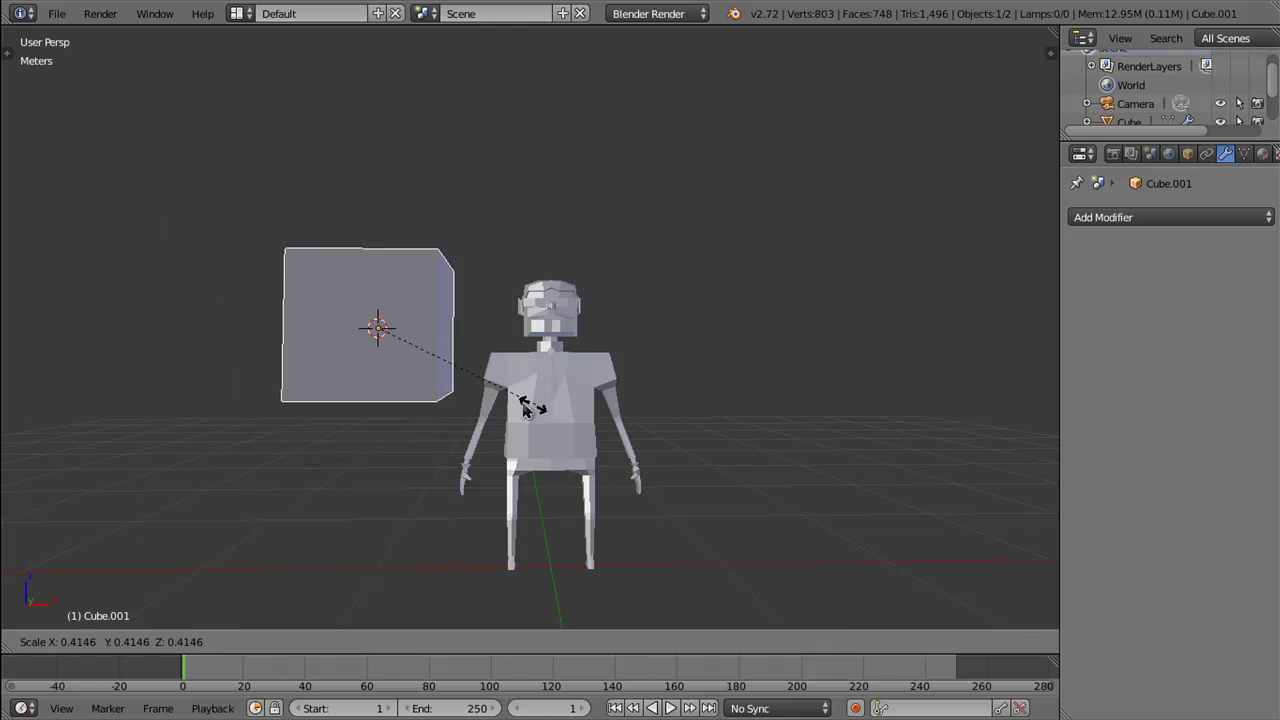
{"action": "left_click", "coordinate": [418, 368]}
{"action": "left_click_drag", "start_coordinate": [420, 371], "coordinate": [427, 334]}
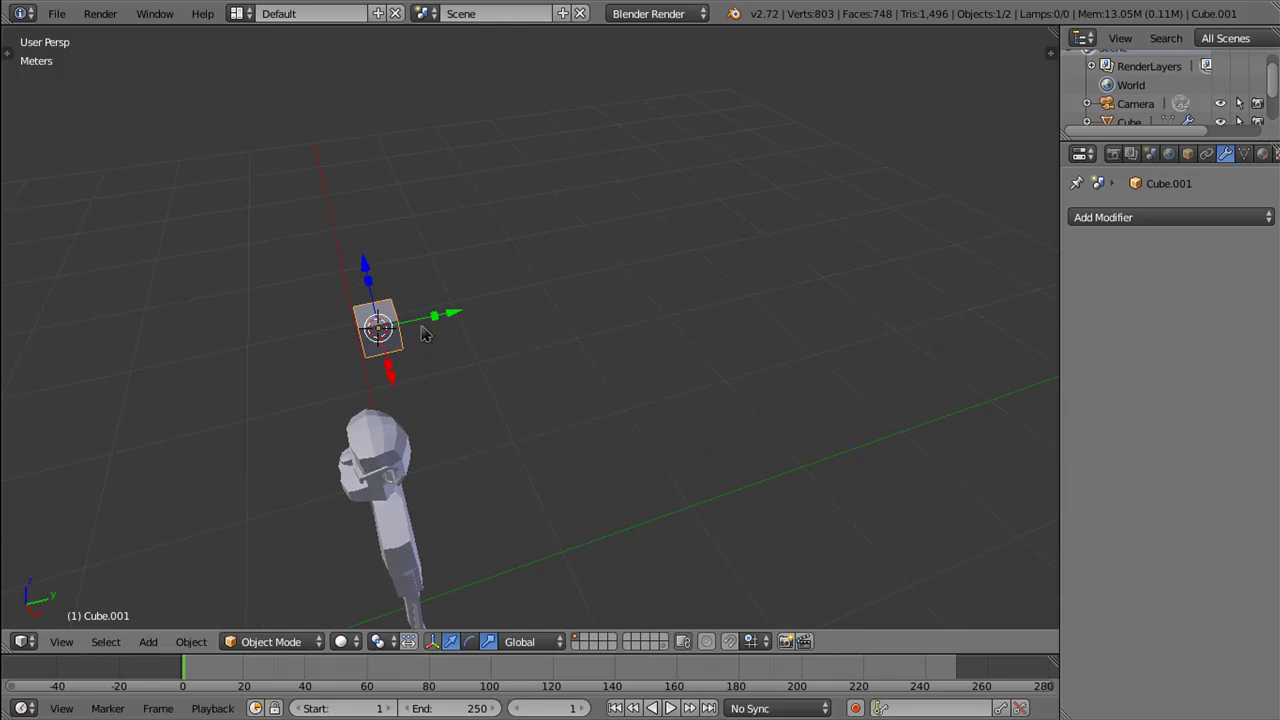
{"action": "key", "text": "s"}
{"action": "key", "text": "y"}
{"action": "key", "text": "Escape"}
{"action": "key", "text": "s"}
{"action": "key", "text": "y"}
{"action": "key", "text": "Escape"}
Step: In front orthographic view, move the cube up and right beside the character's head
{"action": "left_click_drag", "start_coordinate": [440, 320], "coordinate": [580, 341]}
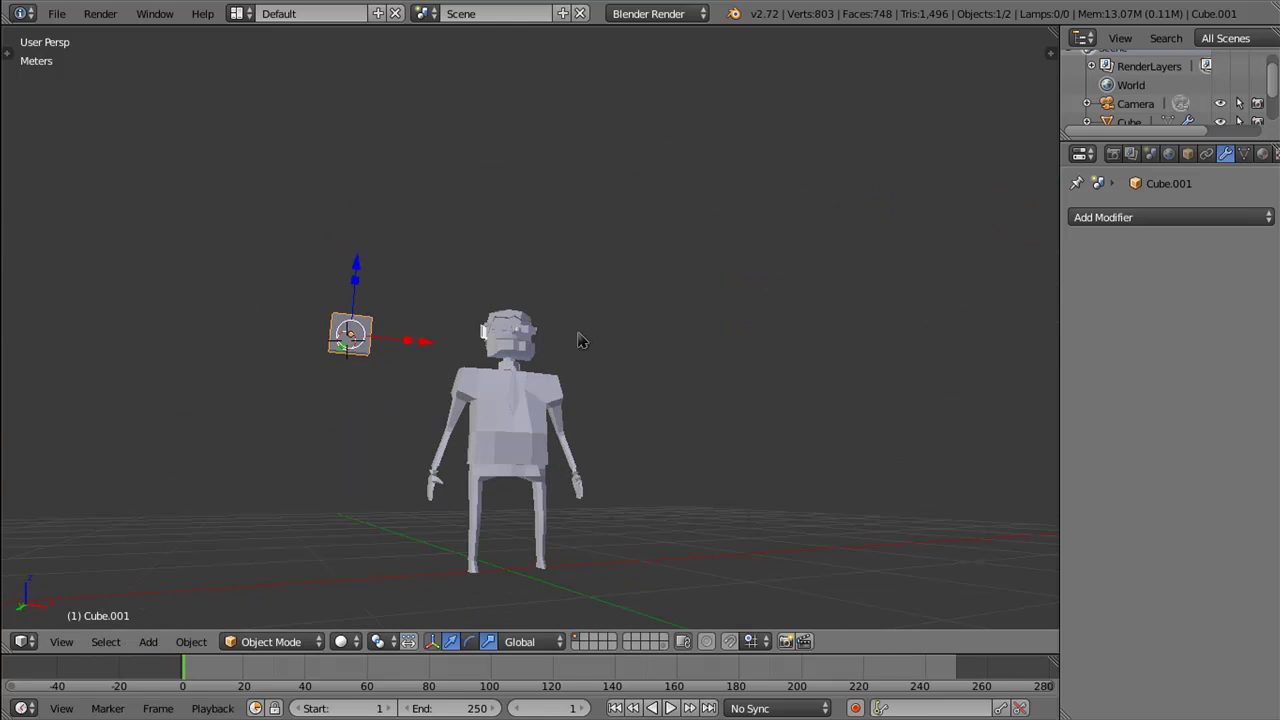
{"action": "key", "text": "KP_1"}
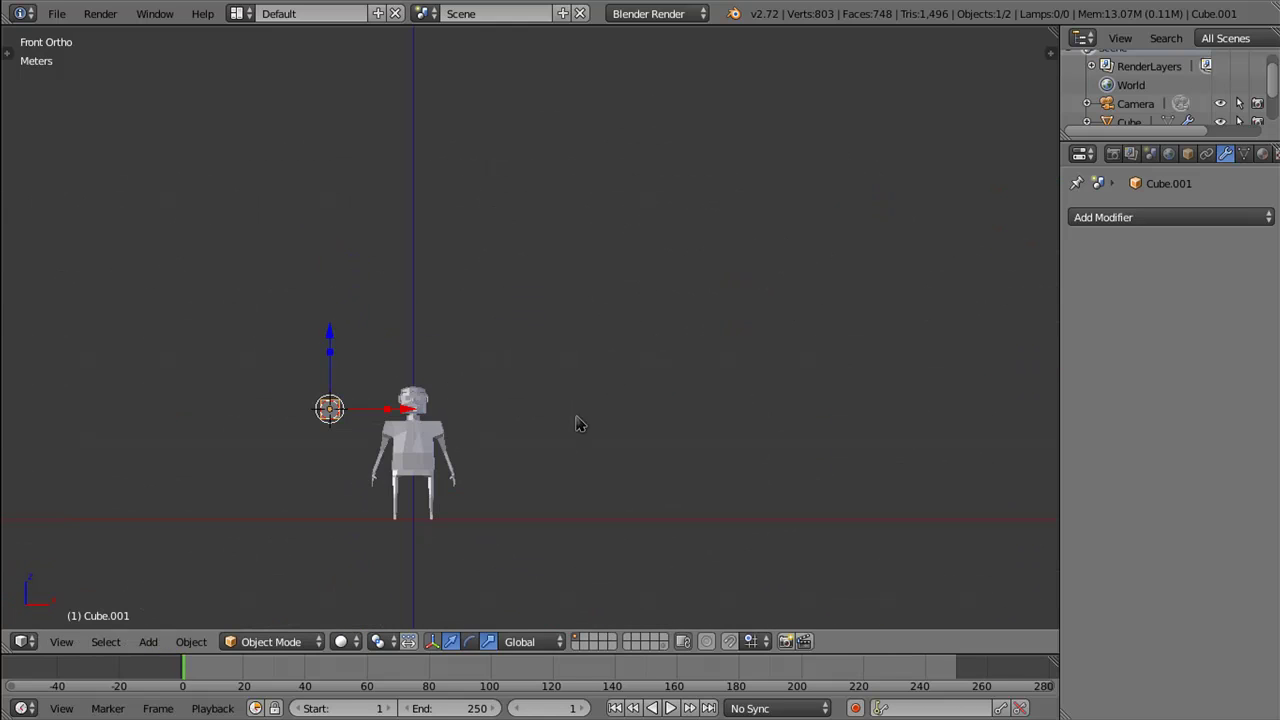
{"action": "left_click_drag", "start_coordinate": [577, 424], "coordinate": [706, 357]}
{"action": "scroll", "scroll_direction": "up", "scroll_amount": 3}
{"action": "scroll", "scroll_direction": "up", "scroll_amount": 3}
{"action": "left_click_drag", "start_coordinate": [543, 392], "coordinate": [543, 358]}
{"action": "left_click_drag", "start_coordinate": [626, 432], "coordinate": [748, 434]}
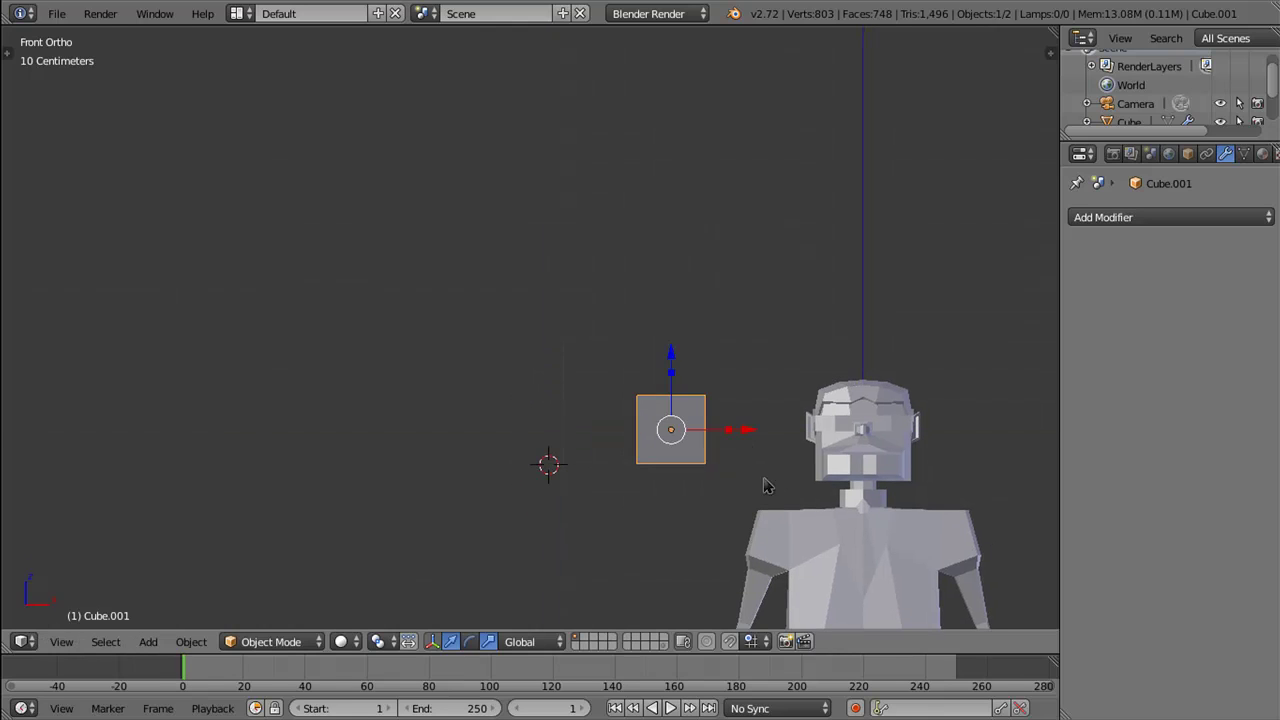
Step: Make the cube narrower along X and stretch it taller along Z
{"action": "left_click_drag", "start_coordinate": [764, 486], "coordinate": [712, 430]}
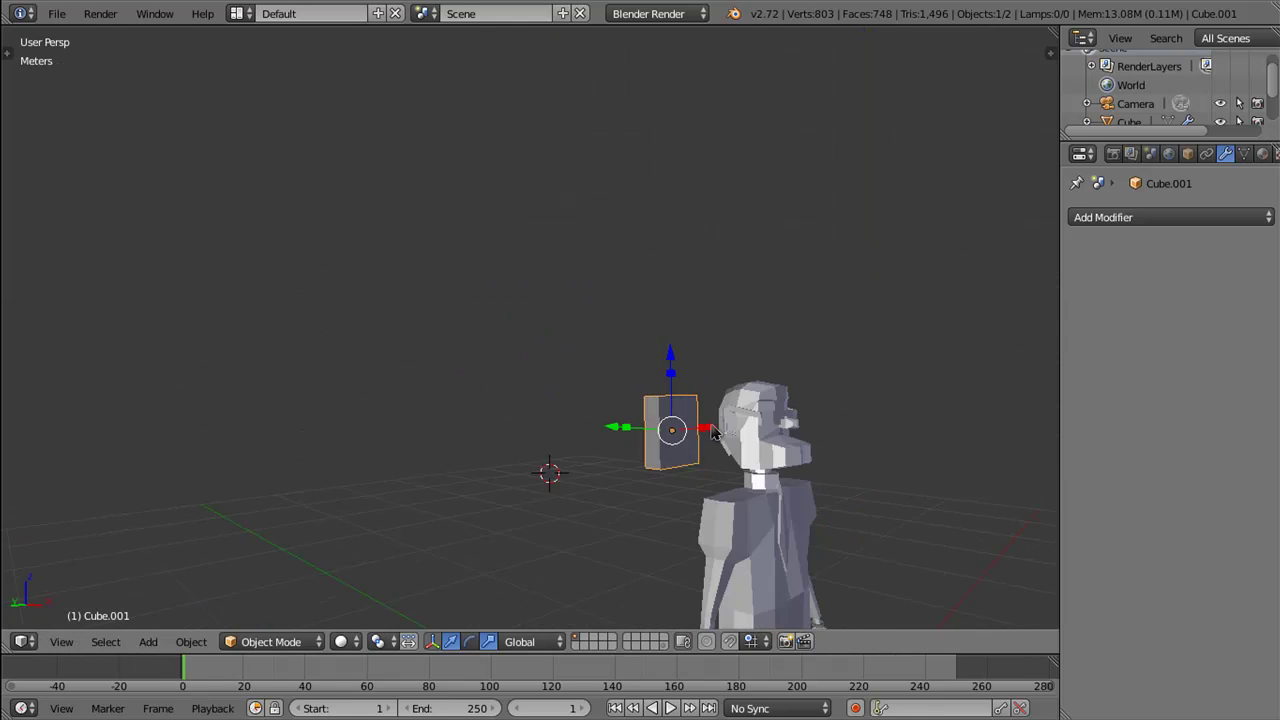
{"action": "key", "text": "KP_1"}
{"action": "key", "text": "KP_Decimal"}
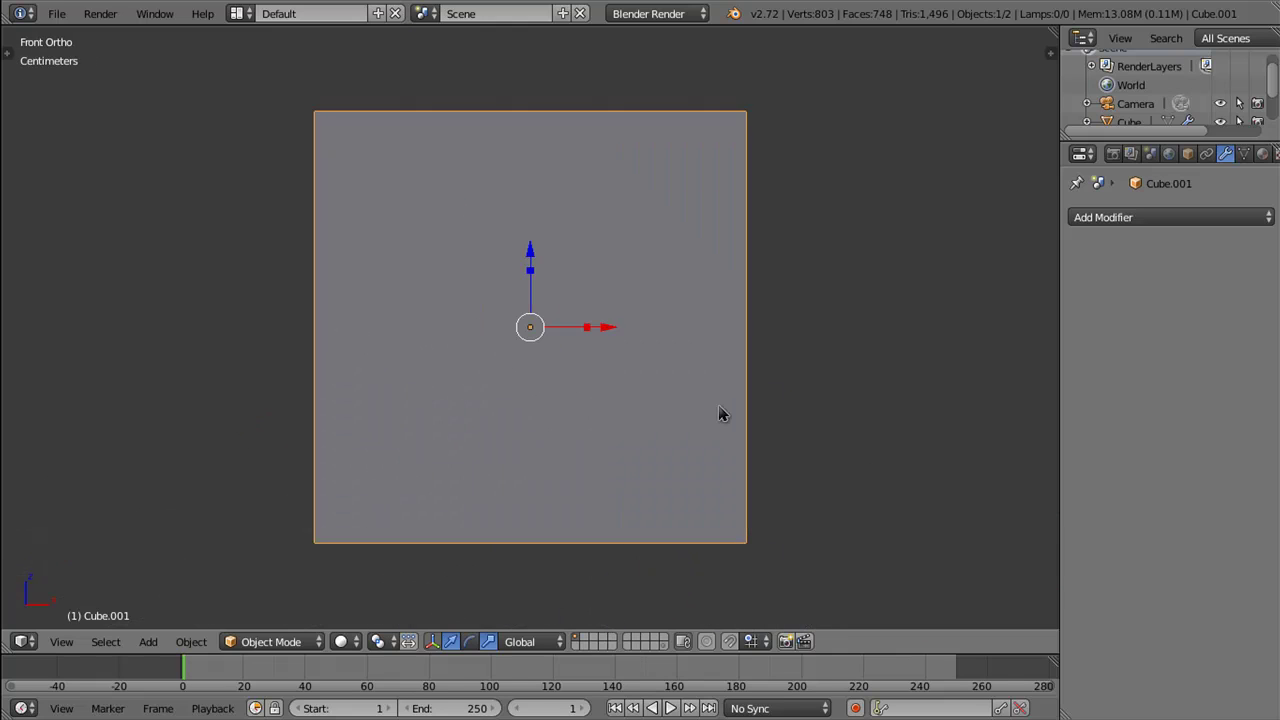
{"action": "scroll", "scroll_direction": "down", "scroll_amount": 3}
{"action": "scroll", "scroll_direction": "down", "scroll_amount": 3}
{"action": "left_click_drag", "start_coordinate": [600, 330], "coordinate": [559, 328]}
{"action": "left_click_drag", "start_coordinate": [536, 273], "coordinate": [538, 243]}
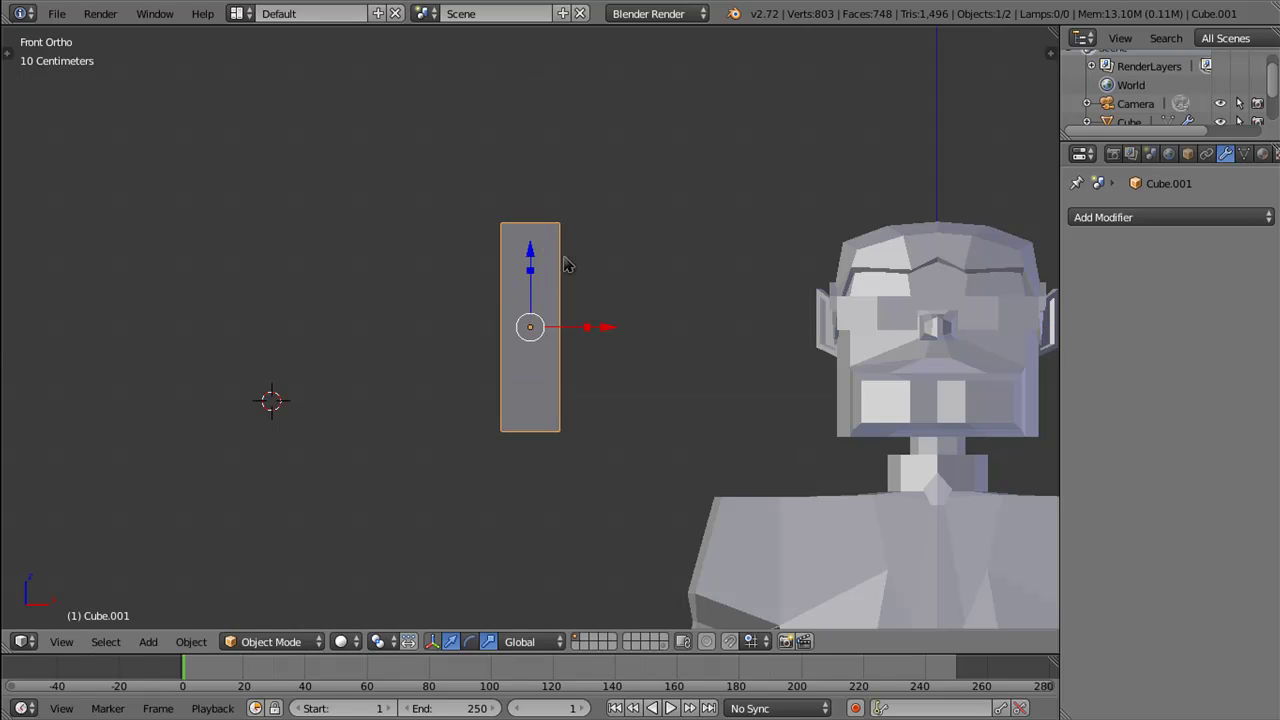
Step: Enter Edit Mode on the block in wireframe vertex mode and box-select its bottom vertices
{"action": "key", "text": "Tab"}
{"action": "left_click", "coordinate": [684, 261]}
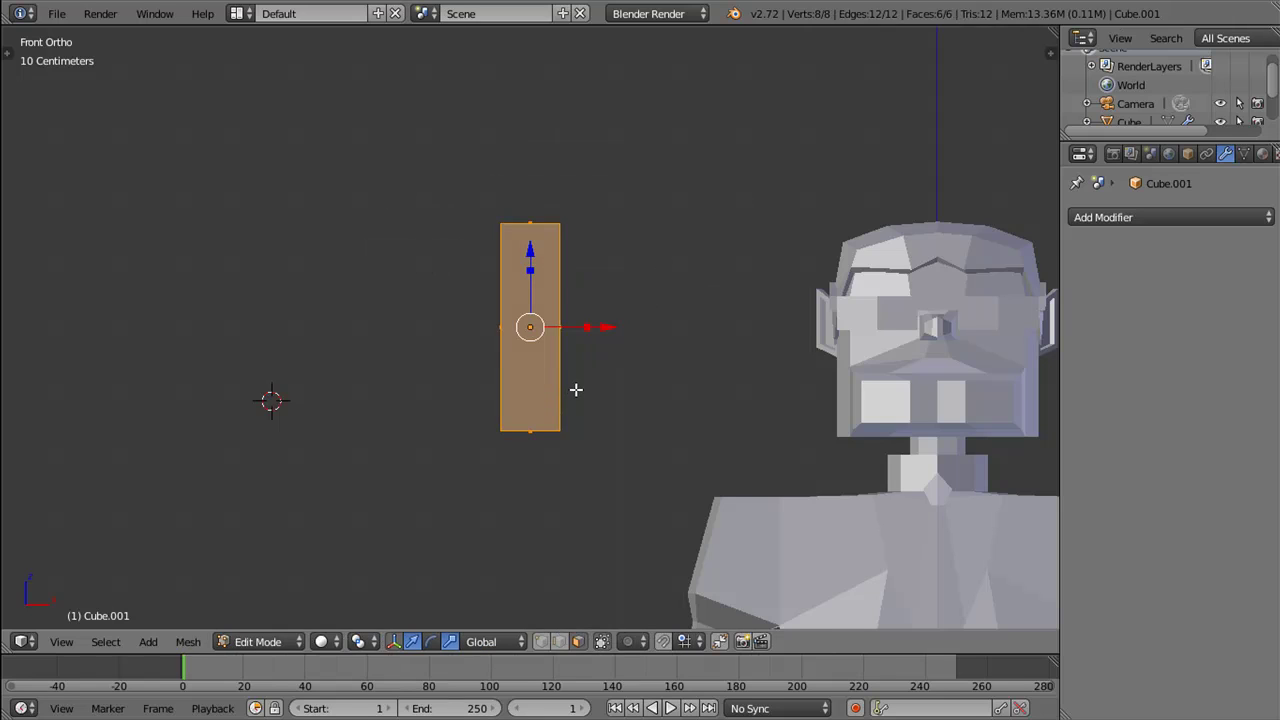
{"action": "key", "text": "z"}
{"action": "left_click", "coordinate": [716, 392]}
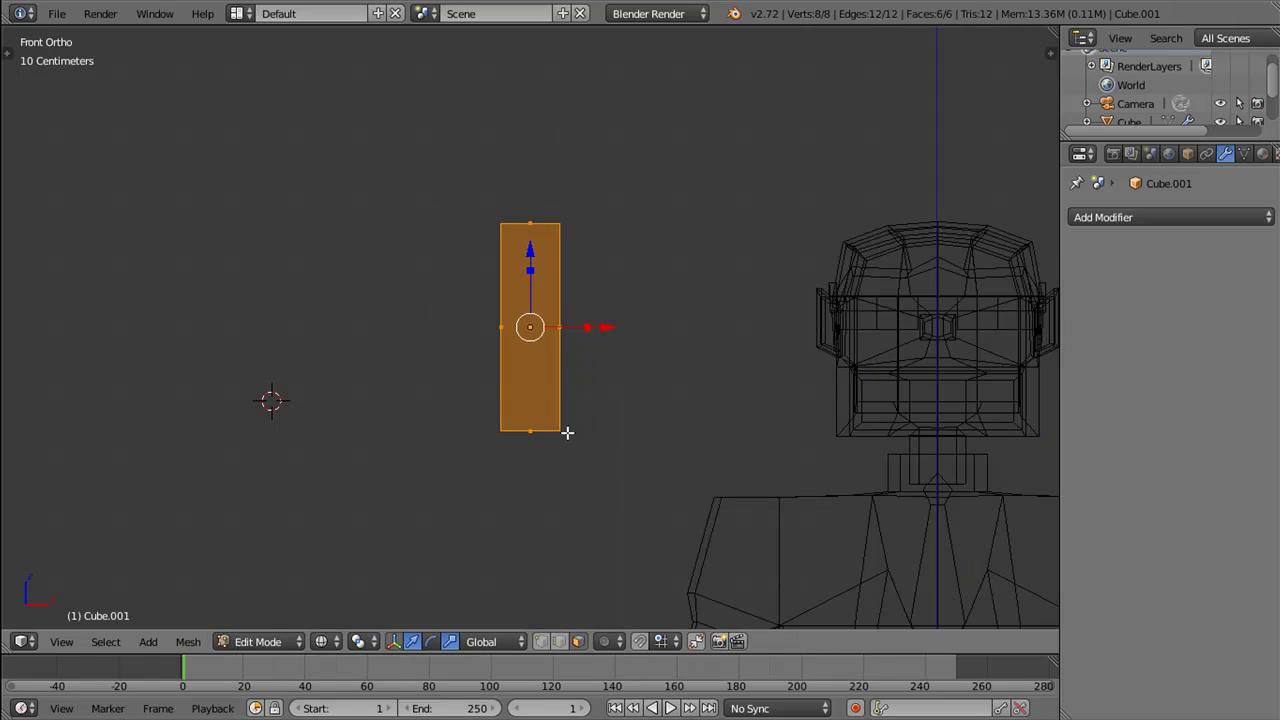
{"action": "key", "text": "ctrl+Tab"}
{"action": "left_click", "coordinate": [537, 390]}
{"action": "key", "text": "a"}
{"action": "key", "text": "b"}
{"action": "left_click_drag", "start_coordinate": [459, 394], "coordinate": [598, 447]}
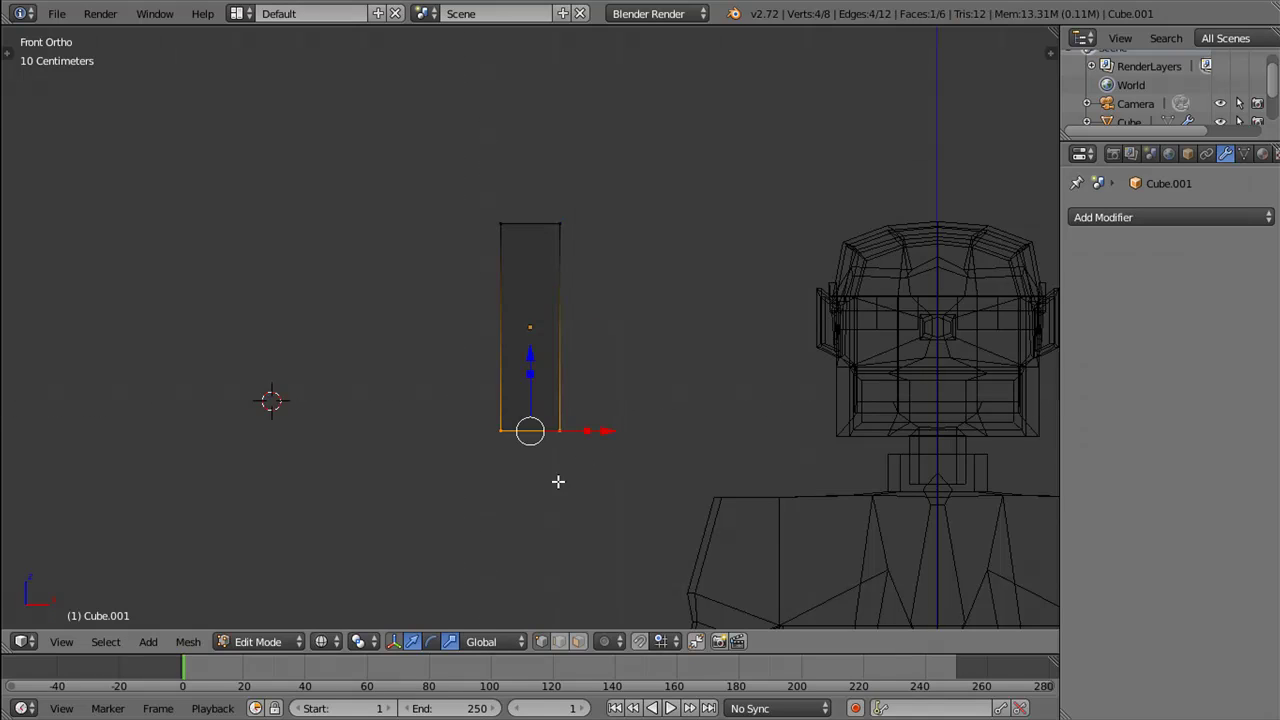
Step: Extrude the bottom edge down-left, rotate it to a diagonal and nudge it left
{"action": "key", "text": "e"}
{"action": "key", "text": "Escape"}
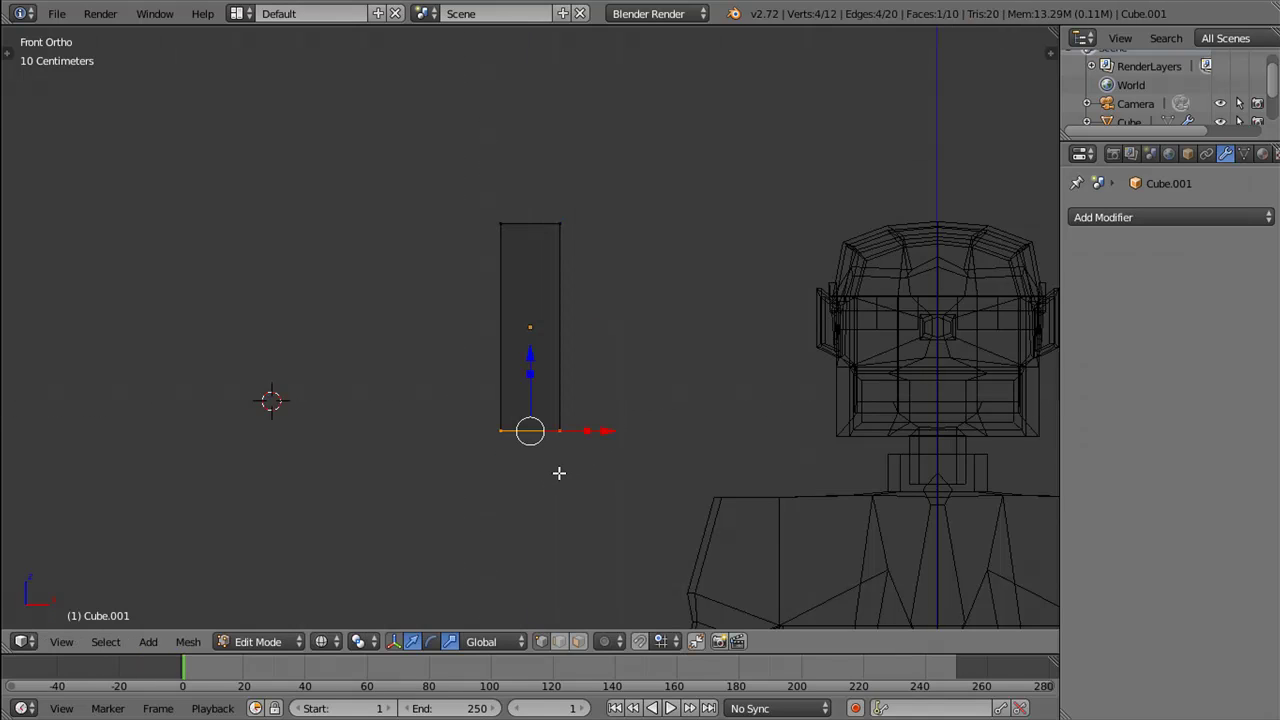
{"action": "key", "text": "g"}
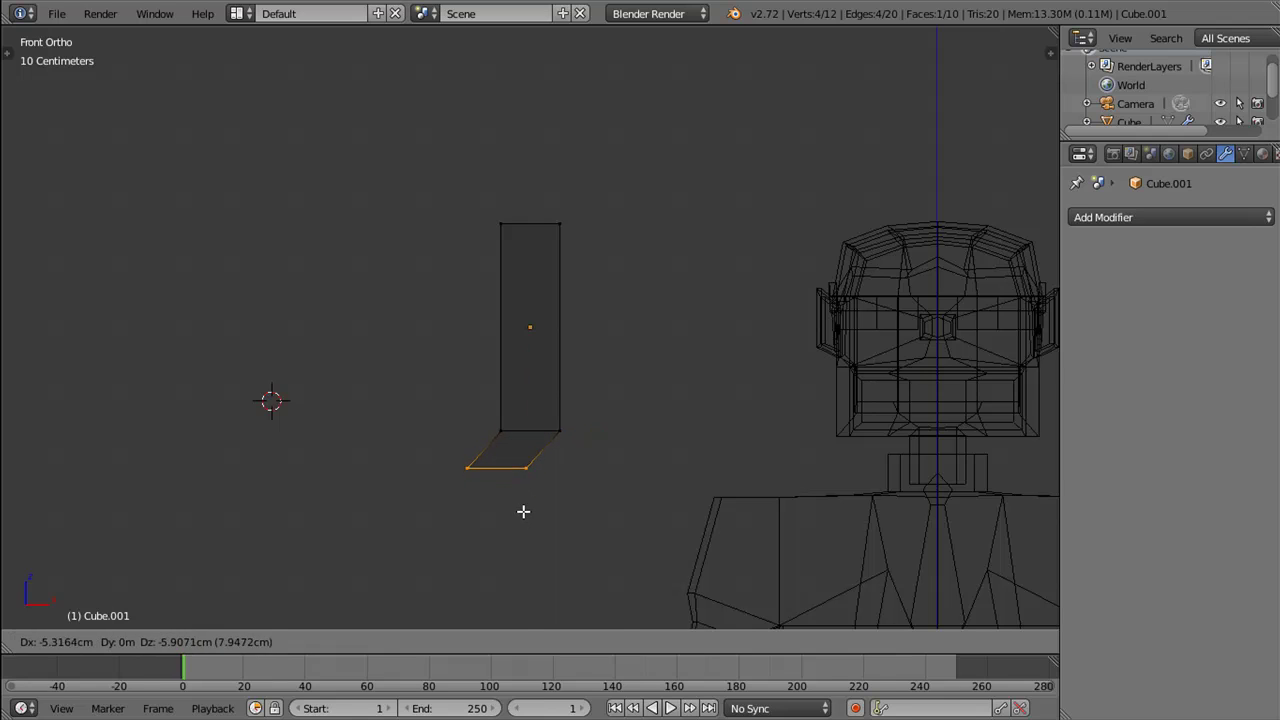
{"action": "left_click", "coordinate": [528, 507]}
{"action": "key", "text": "r"}
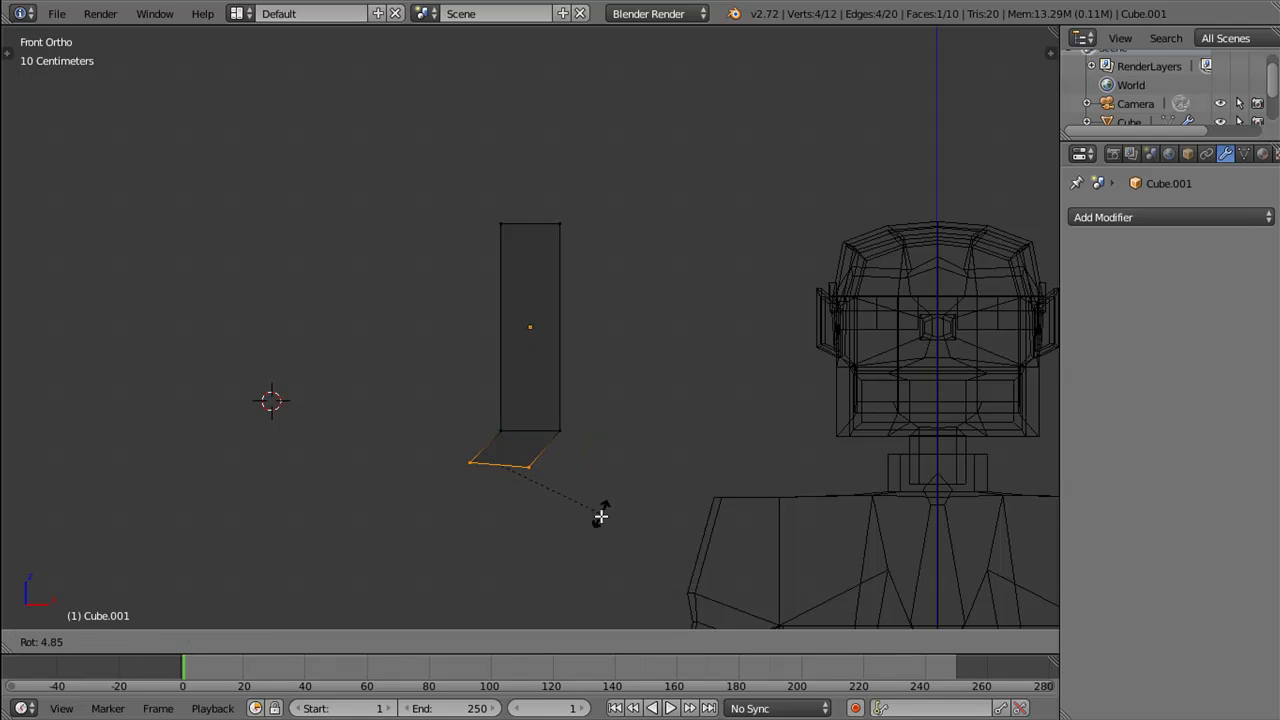
{"action": "left_click", "coordinate": [520, 555]}
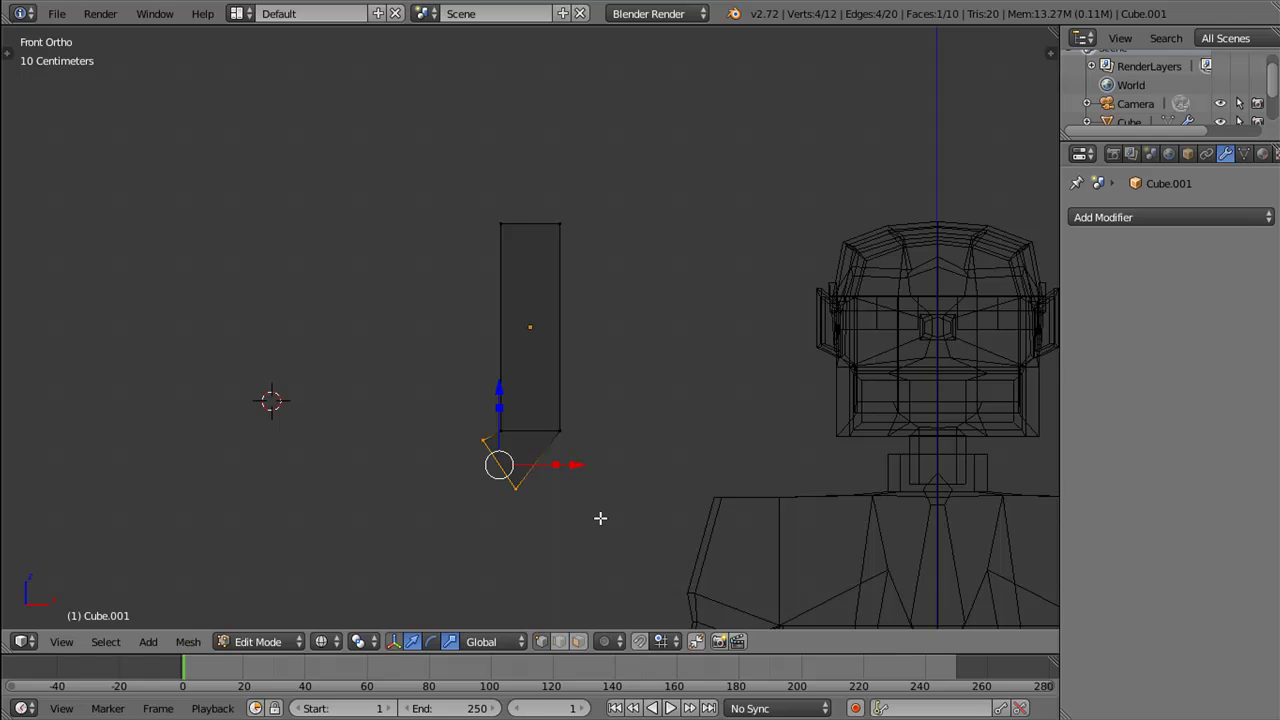
{"action": "key", "text": "g"}
{"action": "left_click", "coordinate": [582, 522]}
Step: Extrude the edge again down-left to form the grip and rotate its end edge
{"action": "key", "text": "e"}
{"action": "right_click", "coordinate": [594, 525]}
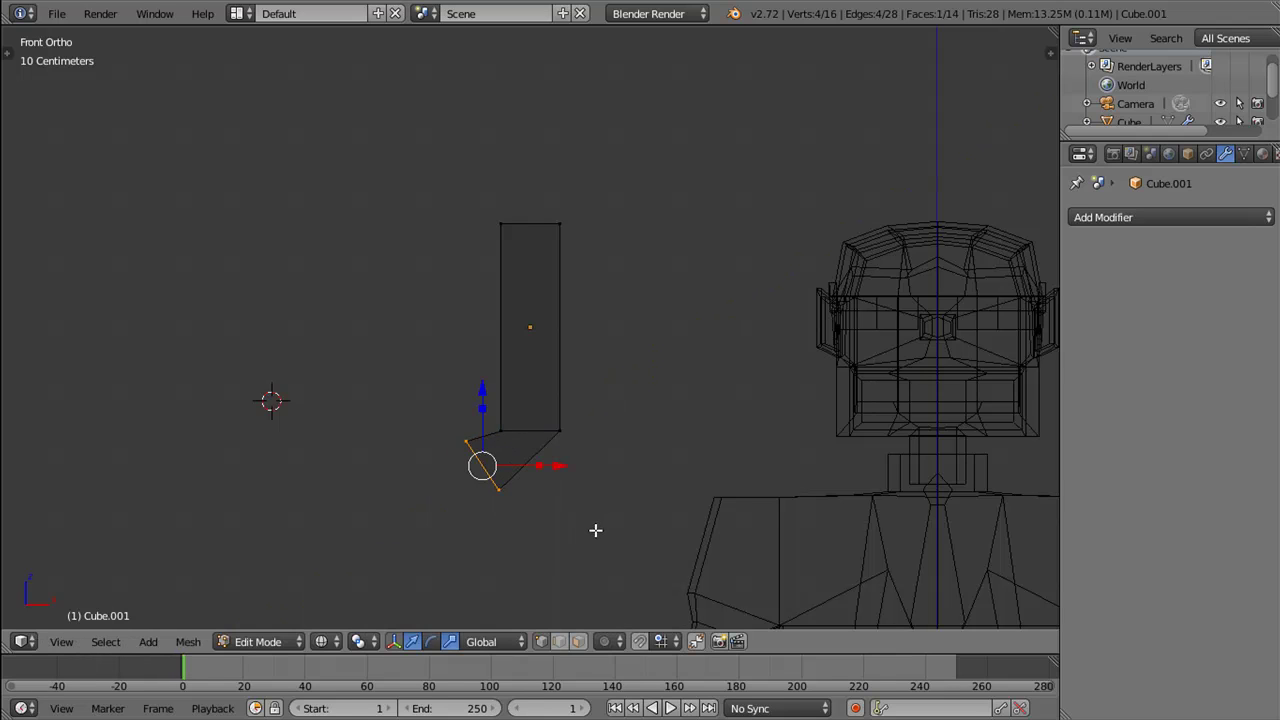
{"action": "key", "text": "g"}
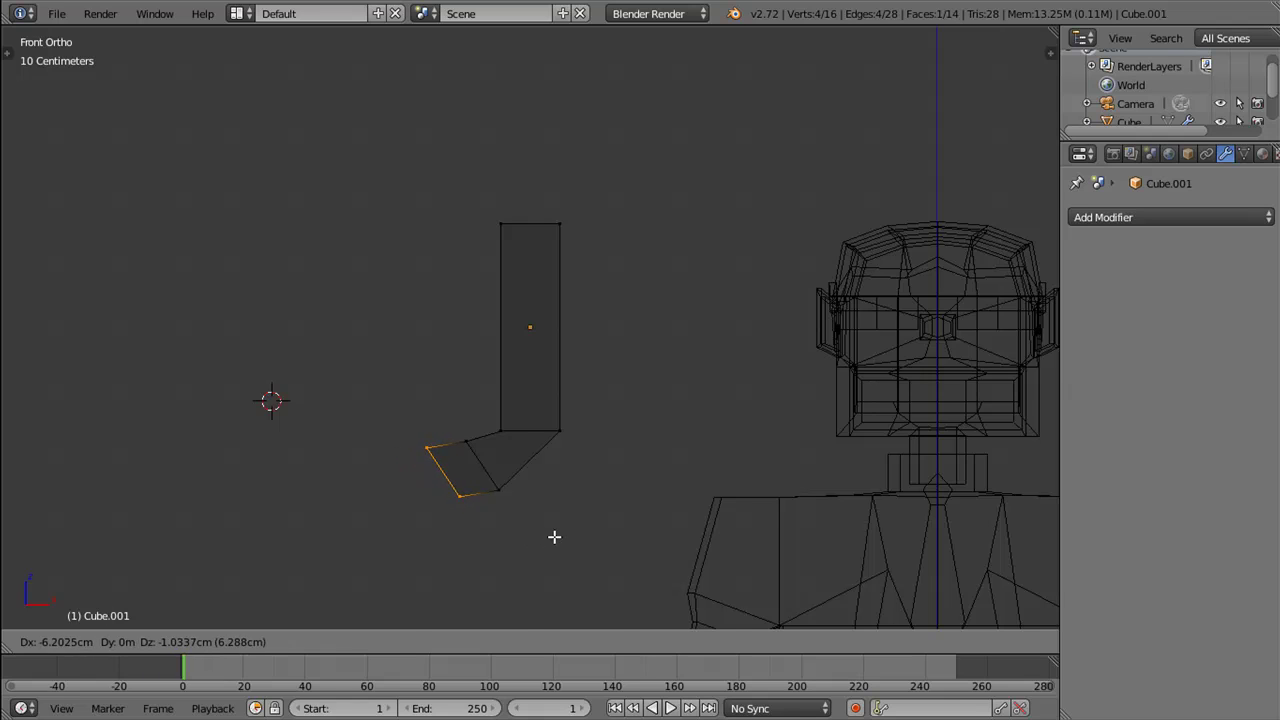
{"action": "left_click", "coordinate": [554, 537]}
{"action": "key", "text": "r"}
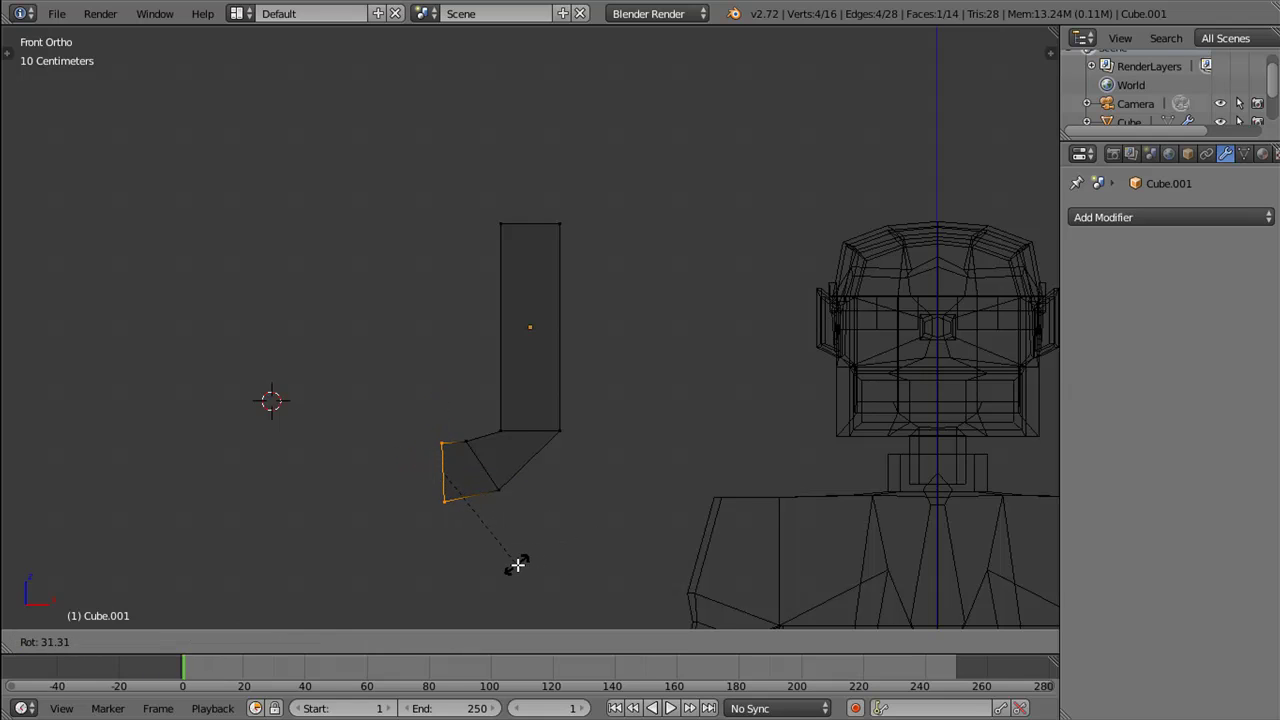
{"action": "left_click", "coordinate": [506, 567]}
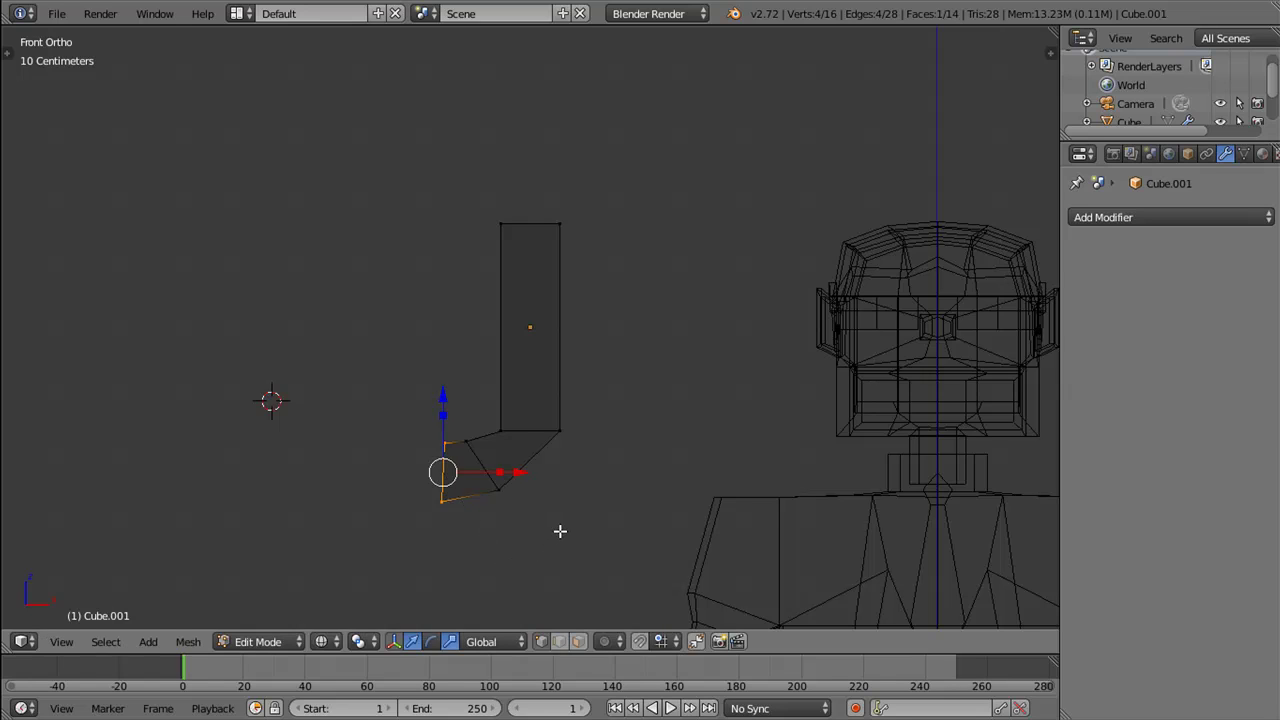
{"action": "key", "text": "r"}
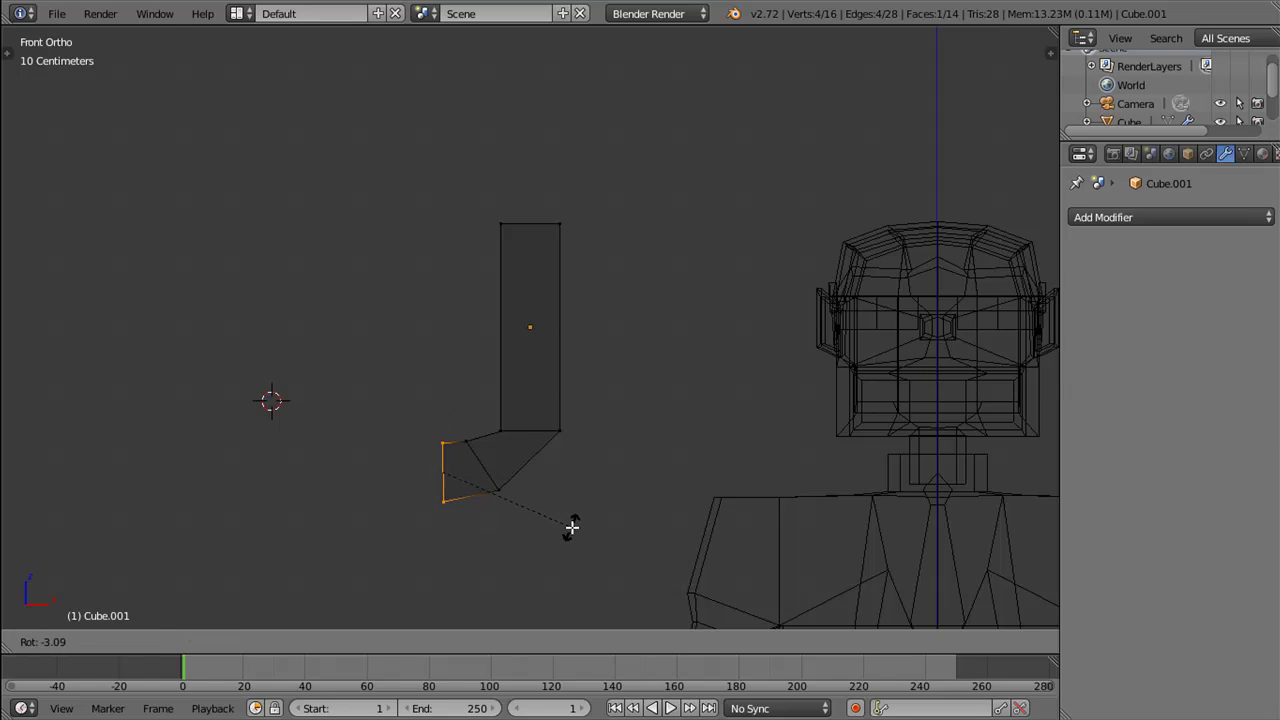
{"action": "left_click", "coordinate": [571, 527]}
Step: Extrude the end edge left along X, scale it taller on Z and raise it
{"action": "key", "text": "e"}
{"action": "right_click", "coordinate": [571, 493]}
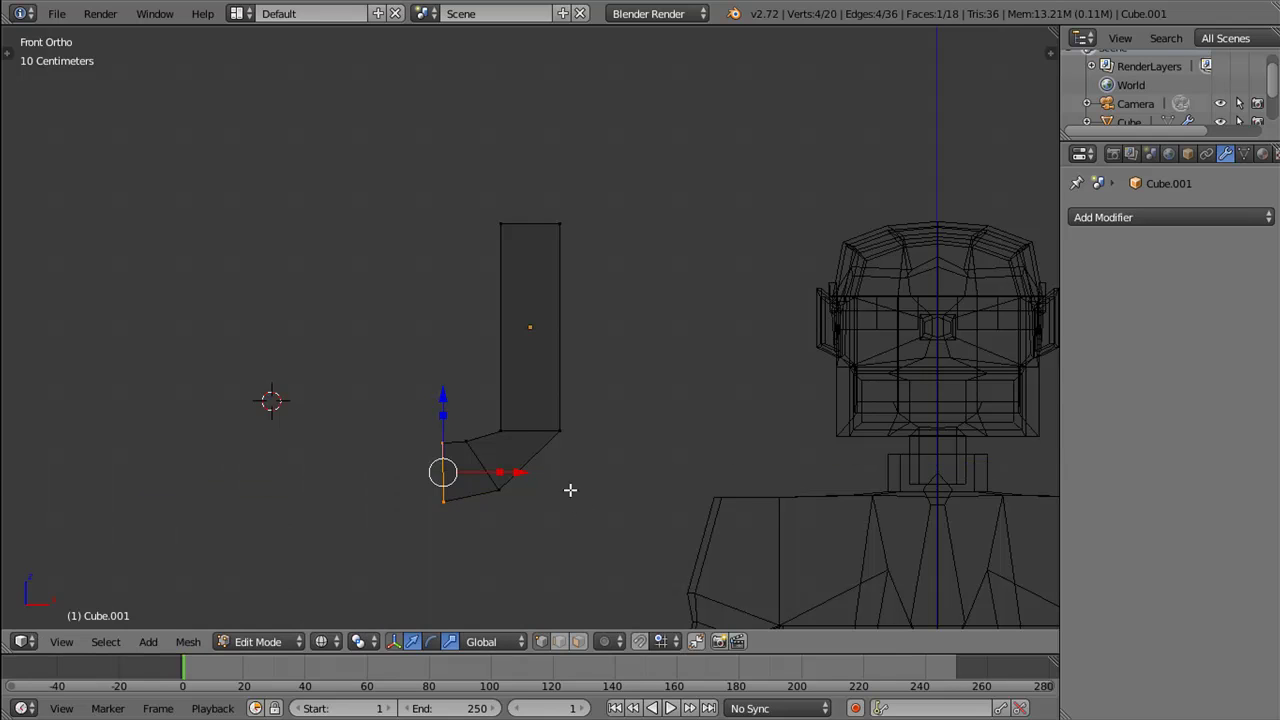
{"action": "key", "text": "g"}
{"action": "key", "text": "x"}
{"action": "left_click", "coordinate": [451, 473]}
{"action": "key", "text": "s"}
{"action": "key", "text": "z"}
{"action": "left_click", "coordinate": [375, 401]}
{"action": "key", "text": "g"}
{"action": "key", "text": "z"}
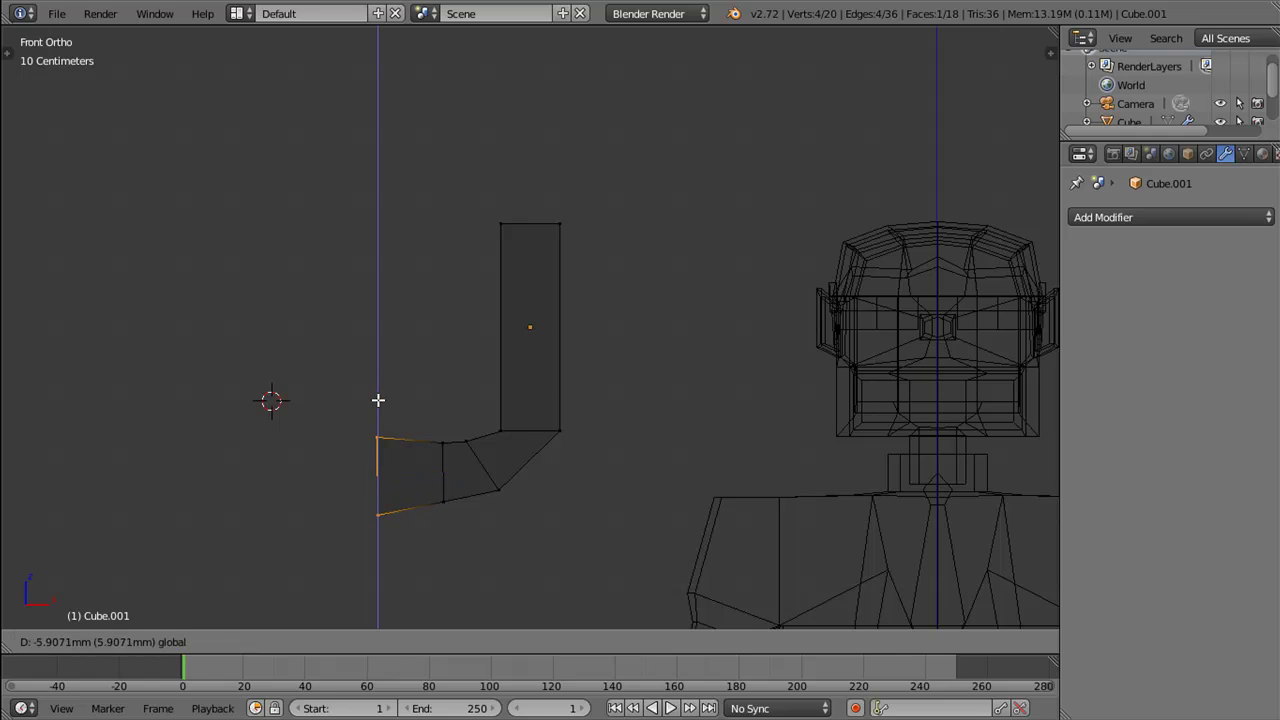
{"action": "left_click", "coordinate": [378, 401]}
Step: Raise the tall piece's top edge and shift the inner bend vertex along X
{"action": "key", "text": "a"}
{"action": "key", "text": "b"}
{"action": "left_click_drag", "start_coordinate": [478, 193], "coordinate": [614, 265]}
{"action": "left_click_drag", "start_coordinate": [531, 146], "coordinate": [524, 99]}
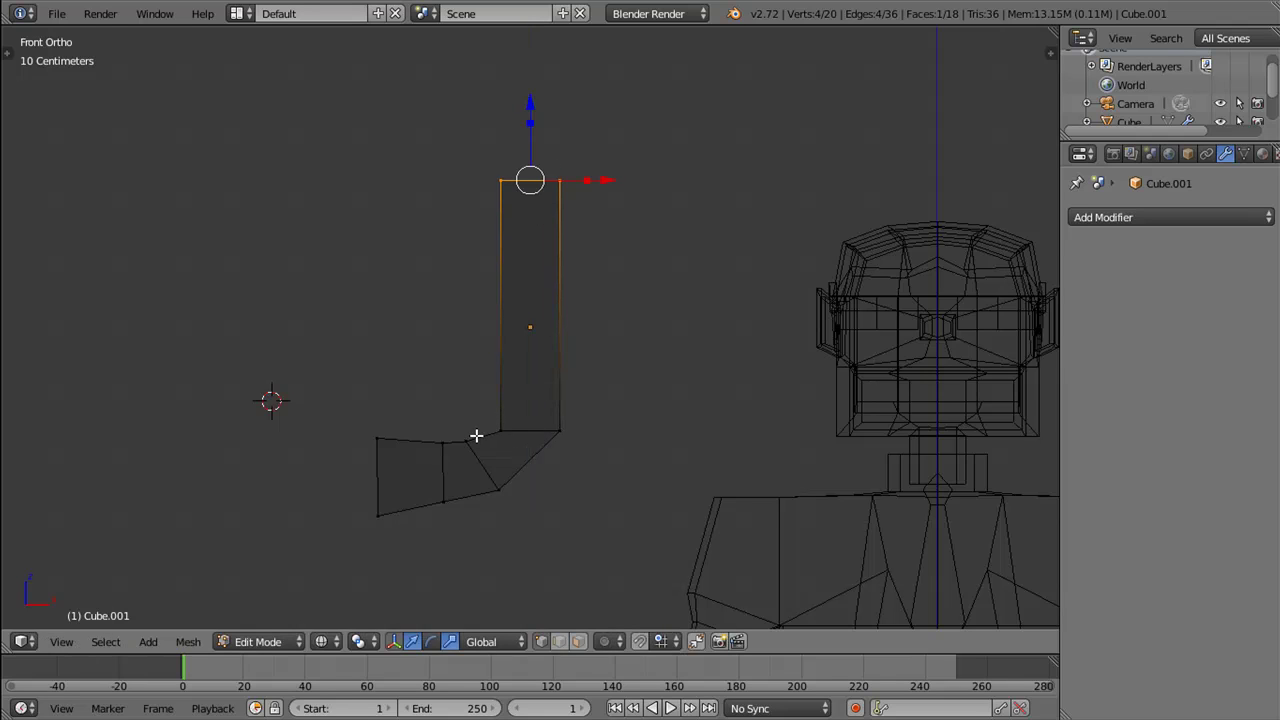
{"action": "key", "text": "a"}
{"action": "key", "text": "b"}
{"action": "left_click_drag", "start_coordinate": [451, 428], "coordinate": [538, 440]}
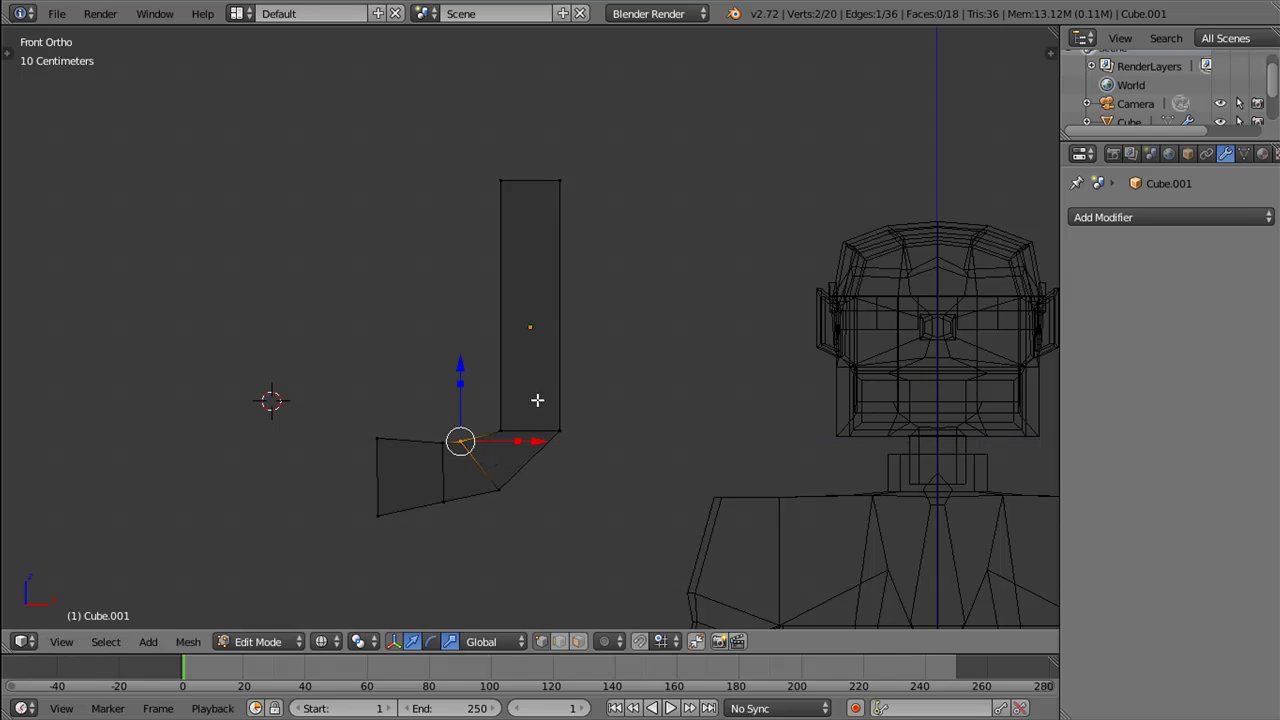
Step: Add two close loop cuts across the tall piece
{"action": "key", "text": "ctrl+r"}
{"action": "left_click", "coordinate": [520, 367]}
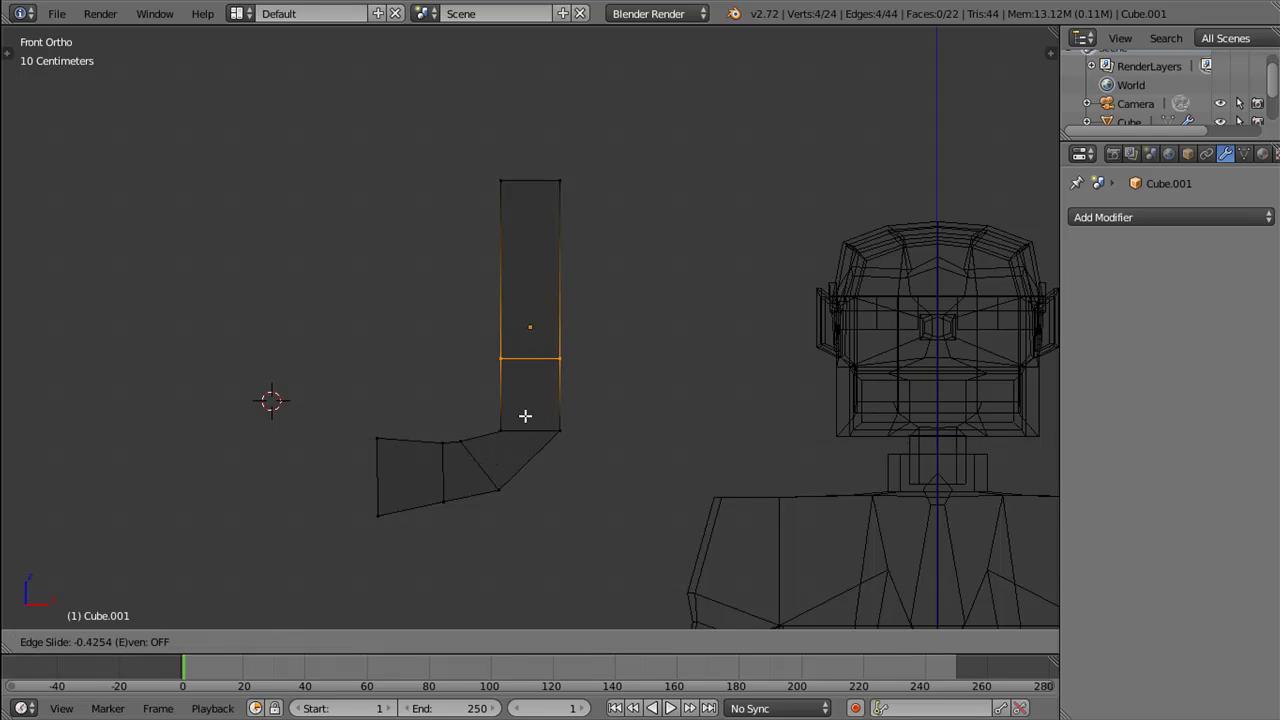
{"action": "left_click", "coordinate": [525, 415]}
{"action": "key", "text": "ctrl+r"}
{"action": "left_click", "coordinate": [514, 372]}
{"action": "left_click", "coordinate": [513, 365]}
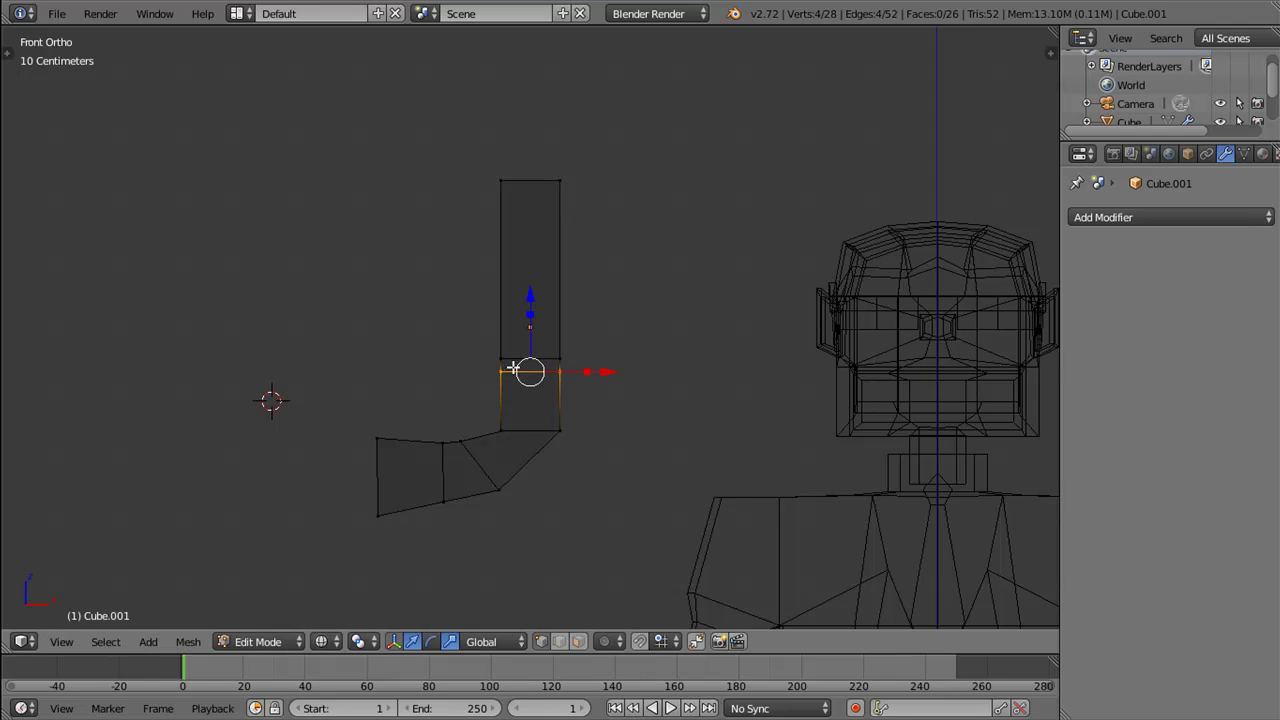
Step: Extrude the left face between the two loops outward twice to form a stub
{"action": "key", "text": "b"}
{"action": "left_click_drag", "start_coordinate": [480, 337], "coordinate": [561, 362]}
{"action": "key", "text": "e"}
{"action": "right_click", "coordinate": [546, 376]}
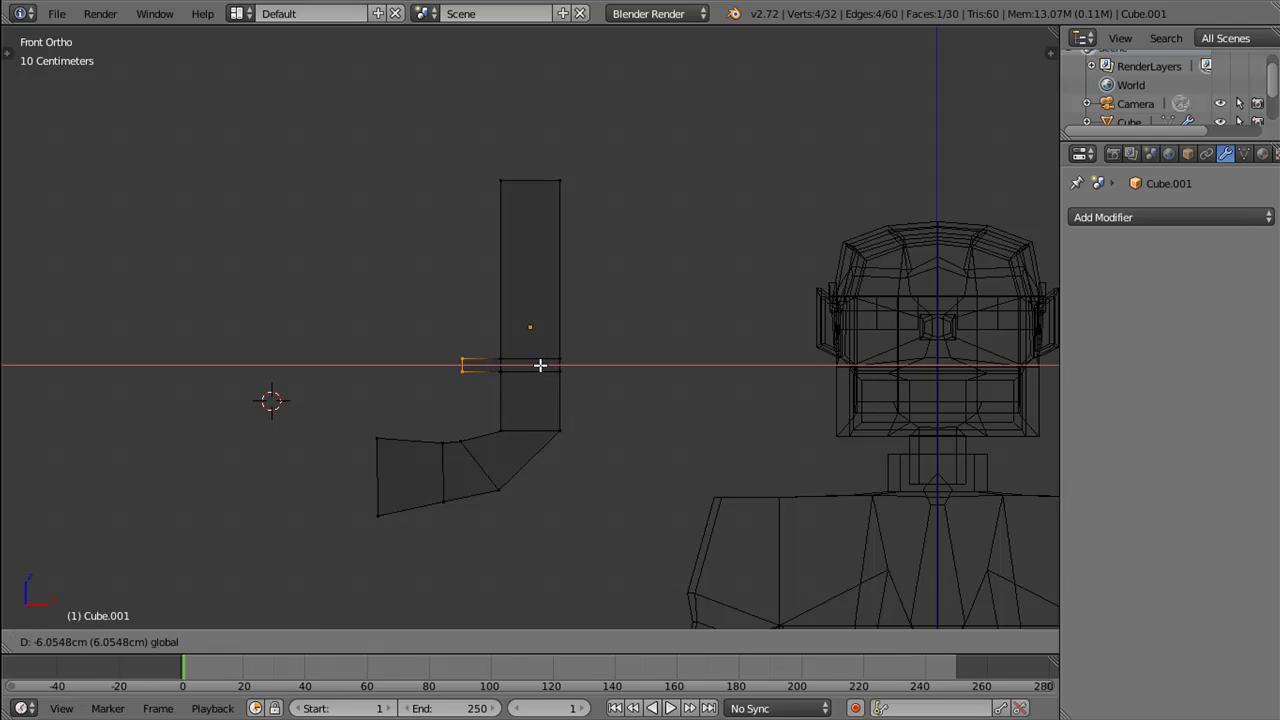
{"action": "left_click", "coordinate": [536, 366]}
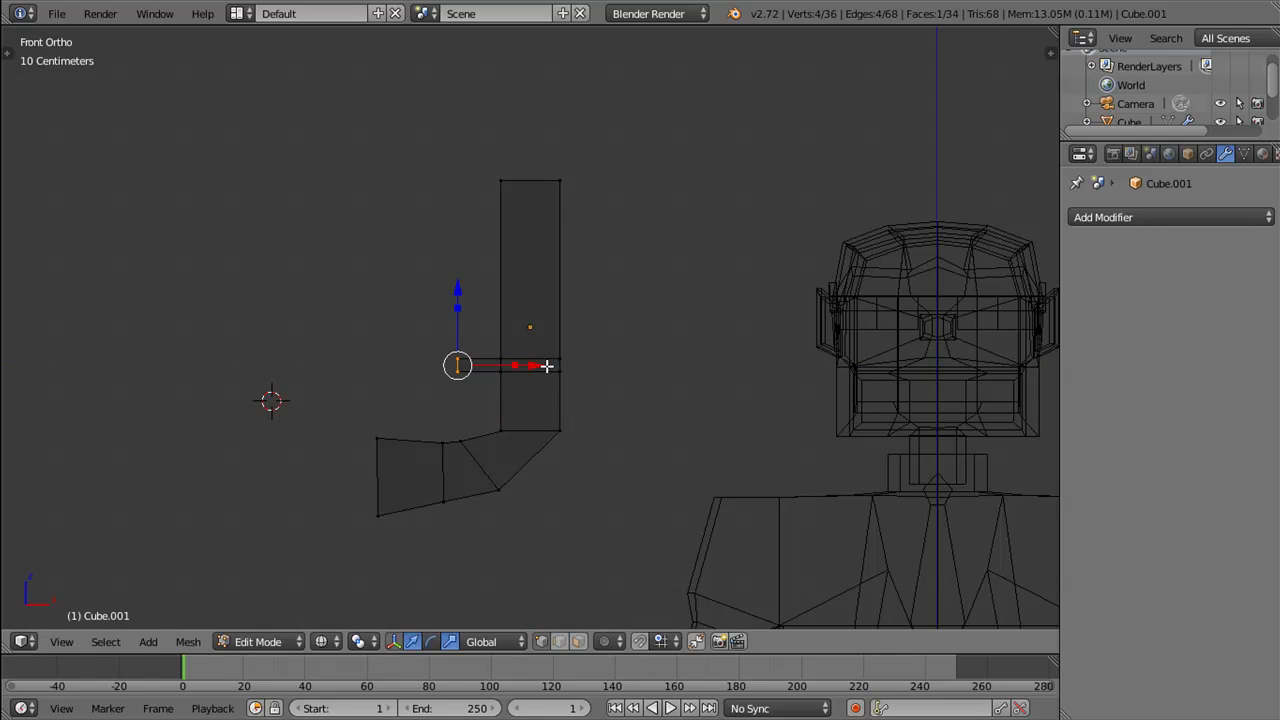
{"action": "key", "text": "e"}
{"action": "left_click", "coordinate": [522, 364]}
{"action": "left_click_drag", "start_coordinate": [522, 364], "coordinate": [494, 314]}
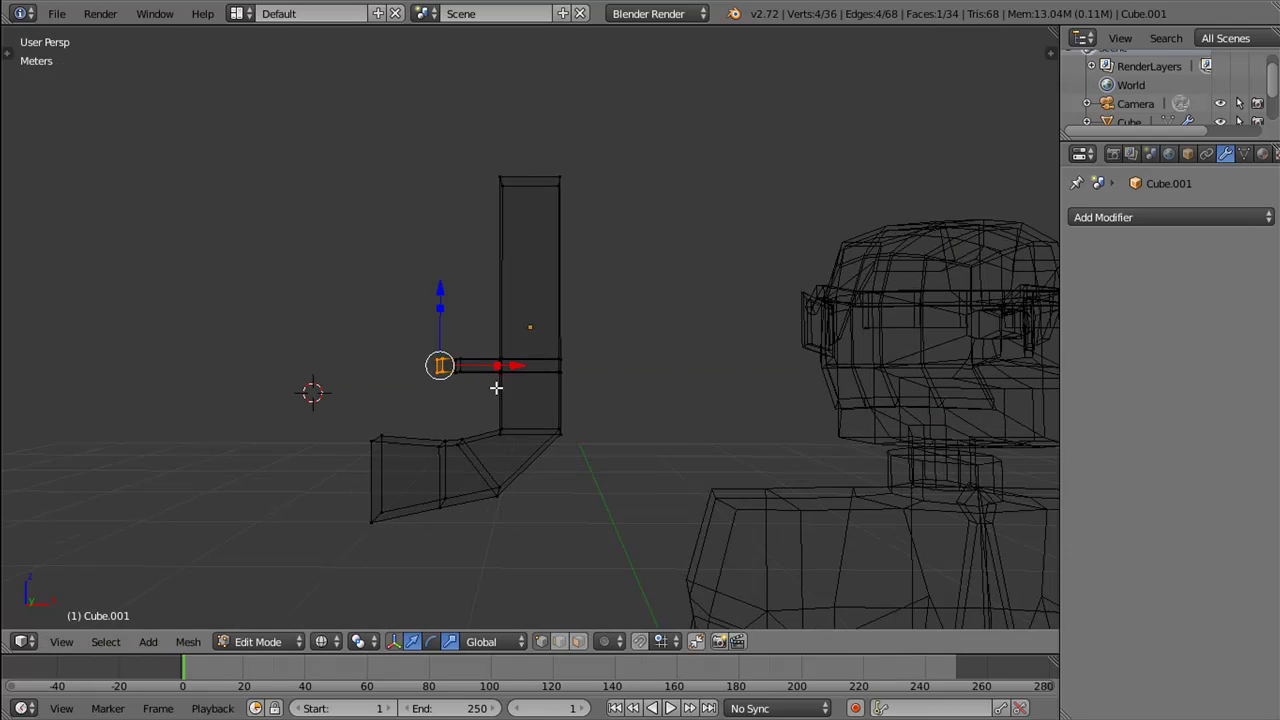
Step: Switch to edge selection and nudge the stub's edge into place
{"action": "key", "text": "ctrl+Tab"}
{"action": "left_click", "coordinate": [491, 363]}
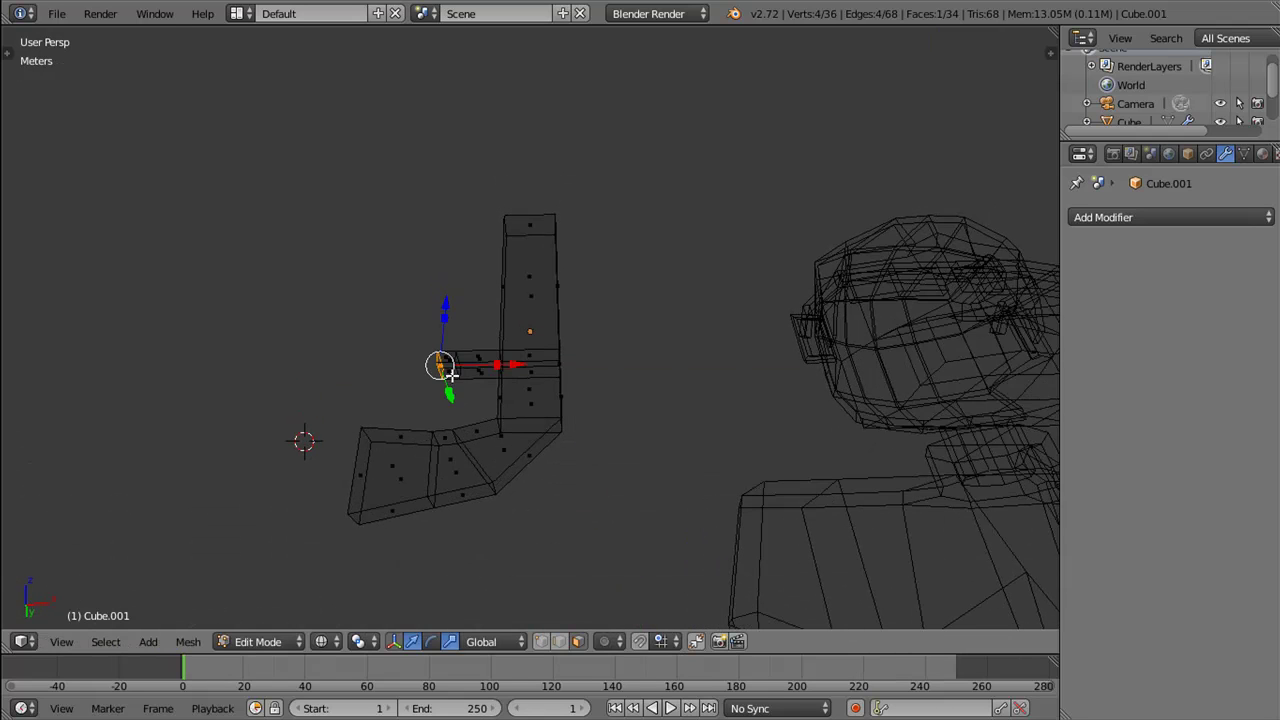
{"action": "key", "text": "g"}
{"action": "left_click", "coordinate": [467, 386]}
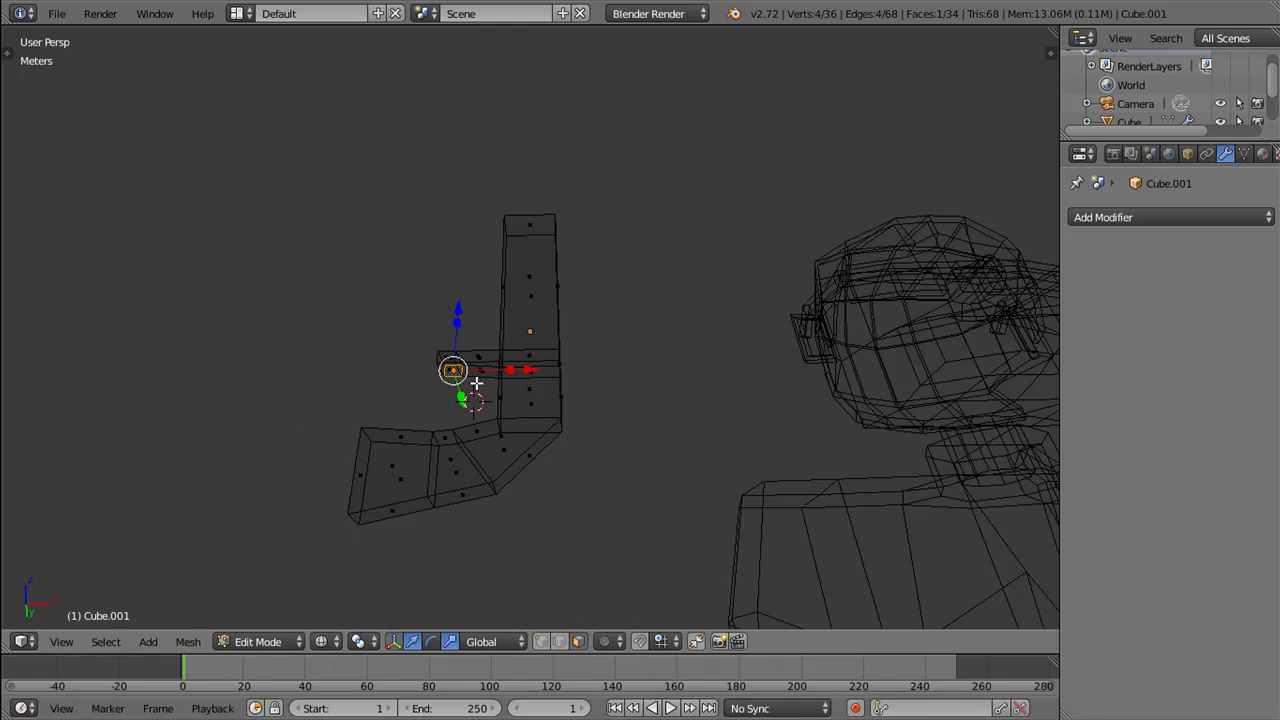
{"action": "left_click_drag", "start_coordinate": [475, 412], "coordinate": [428, 381]}
Step: Delete the stub's end face and a face on the lower bend
{"action": "right_click", "coordinate": [428, 381]}
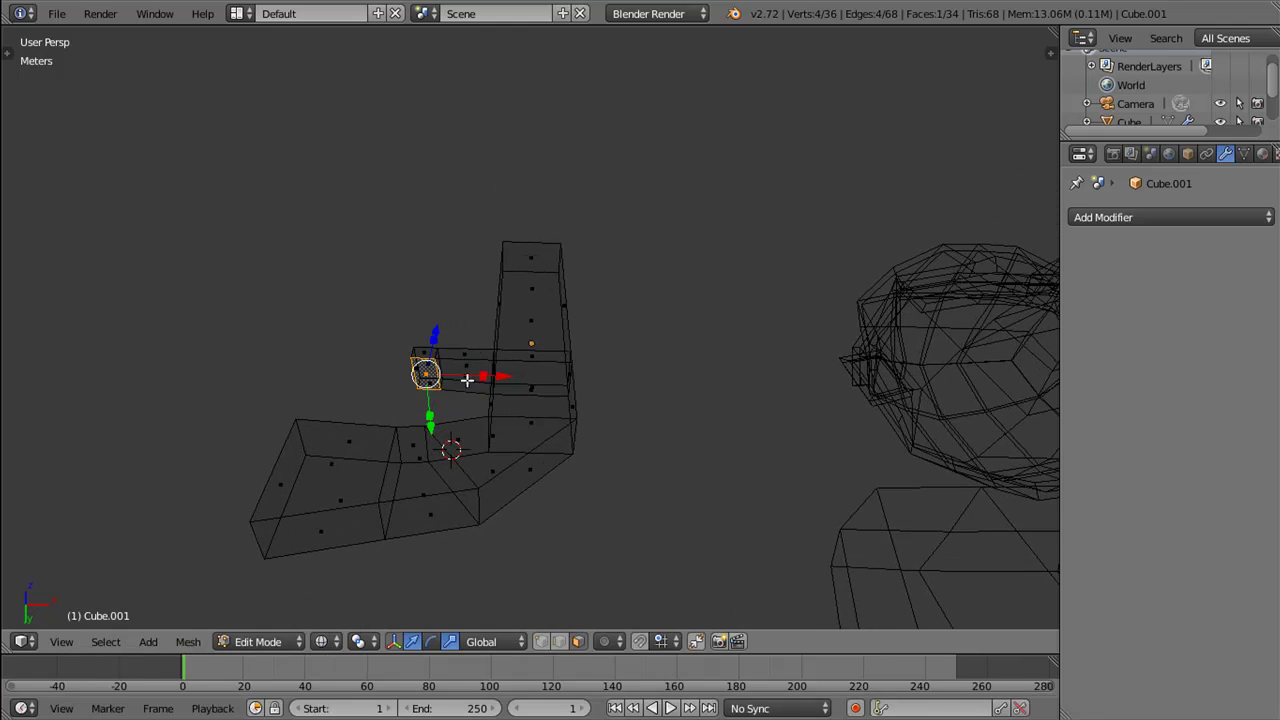
{"action": "key", "text": "x"}
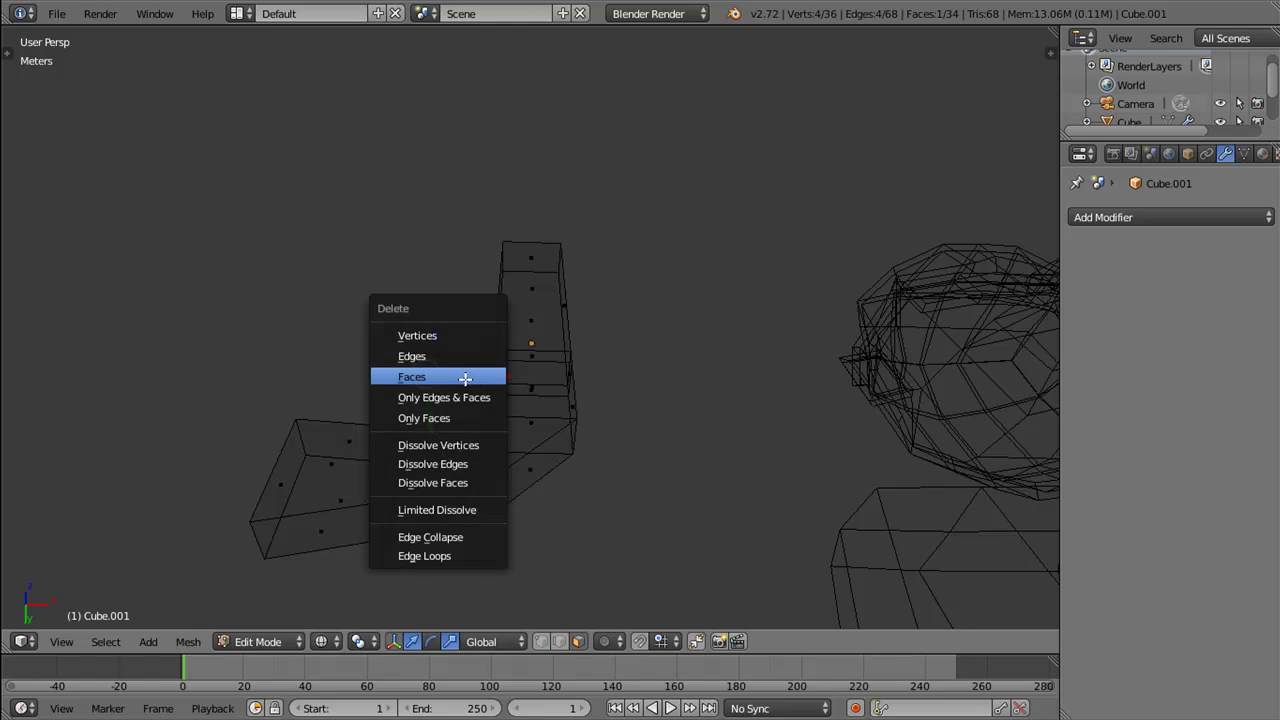
{"action": "left_click", "coordinate": [462, 377]}
{"action": "left_click_drag", "start_coordinate": [463, 374], "coordinate": [460, 409]}
{"action": "right_click", "coordinate": [430, 487]}
{"action": "key", "text": "x"}
{"action": "left_click", "coordinate": [439, 461]}
Step: Select both open edge loops in vertex mode and switch to Solid shading
{"action": "key", "text": "ctrl+Tab"}
{"action": "left_click", "coordinate": [456, 362]}
{"action": "left_click_drag", "start_coordinate": [456, 362], "coordinate": [437, 435]}
{"action": "right_click", "coordinate": [453, 381]}
{"action": "right_click", "coordinate": [445, 386]}
{"action": "right_click", "coordinate": [453, 462]}
{"action": "key", "text": "z"}
{"action": "left_click", "coordinate": [485, 535]}
{"action": "left_click_drag", "start_coordinate": [485, 535], "coordinate": [569, 465]}
Step: Join the two openings with Bridge Edge Loops from the W specials menu
{"action": "key", "text": "ctrl+e"}
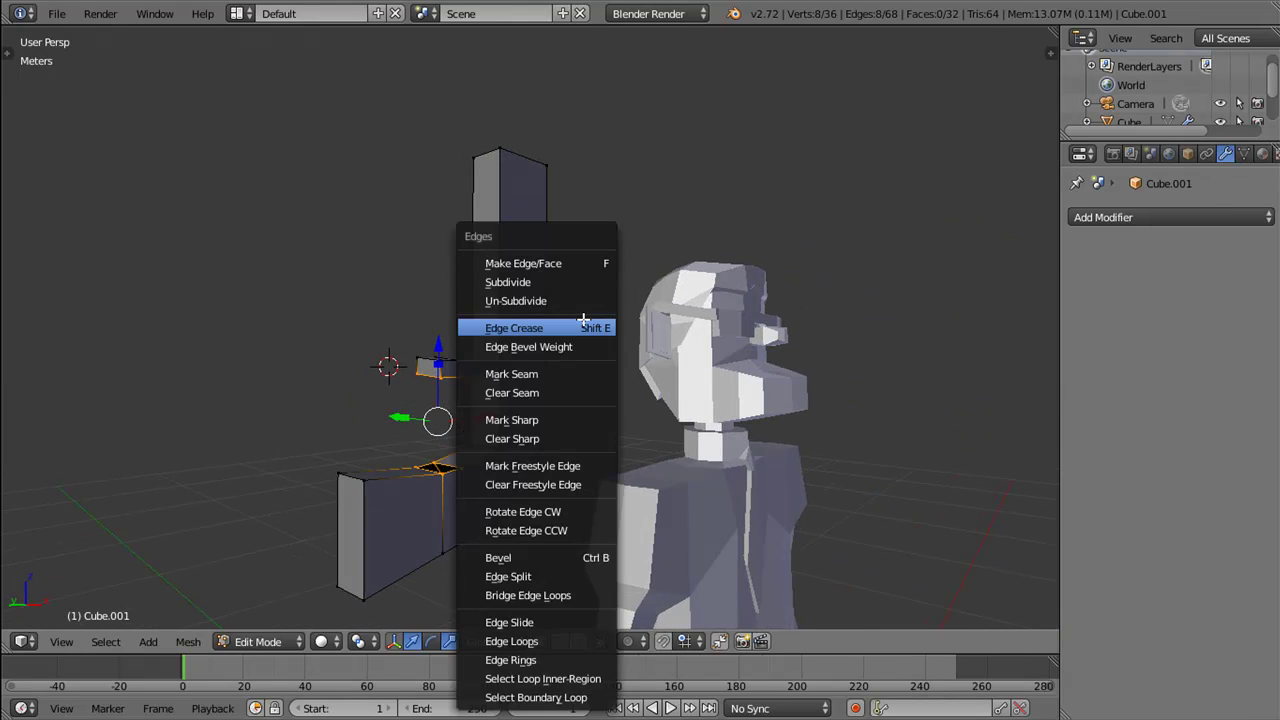
{"action": "key", "text": "Escape"}
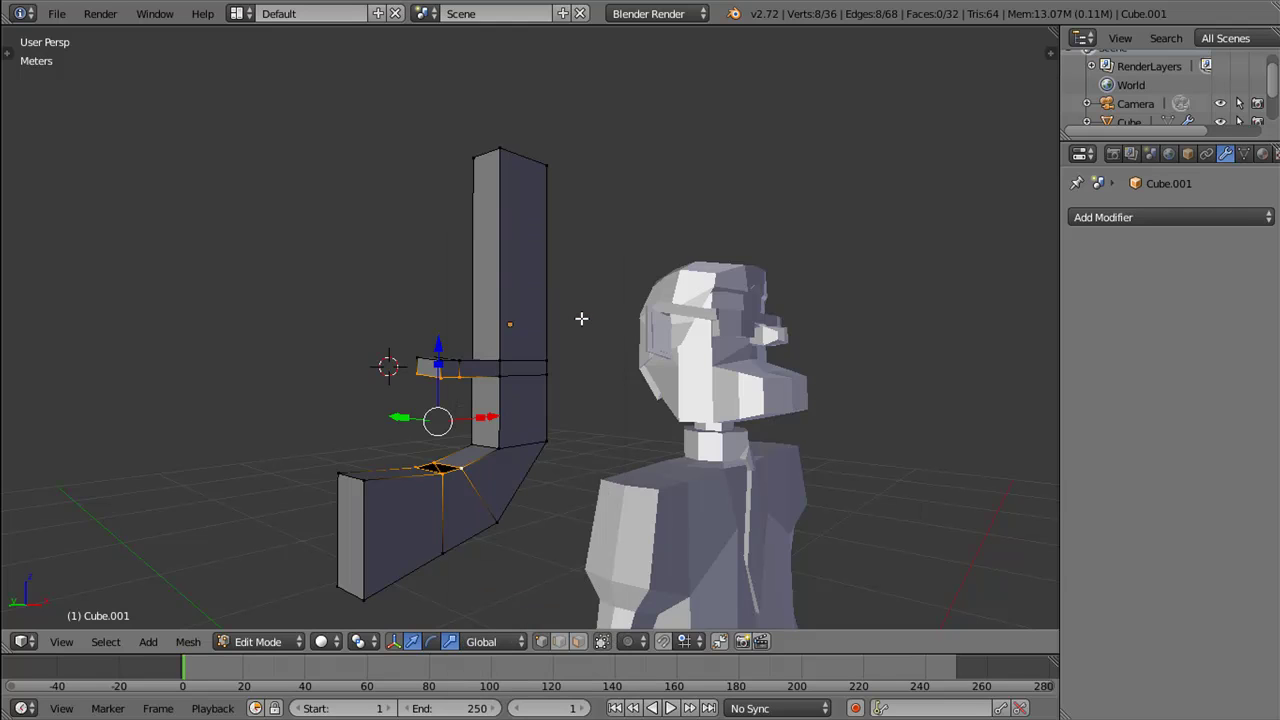
{"action": "key", "text": "w"}
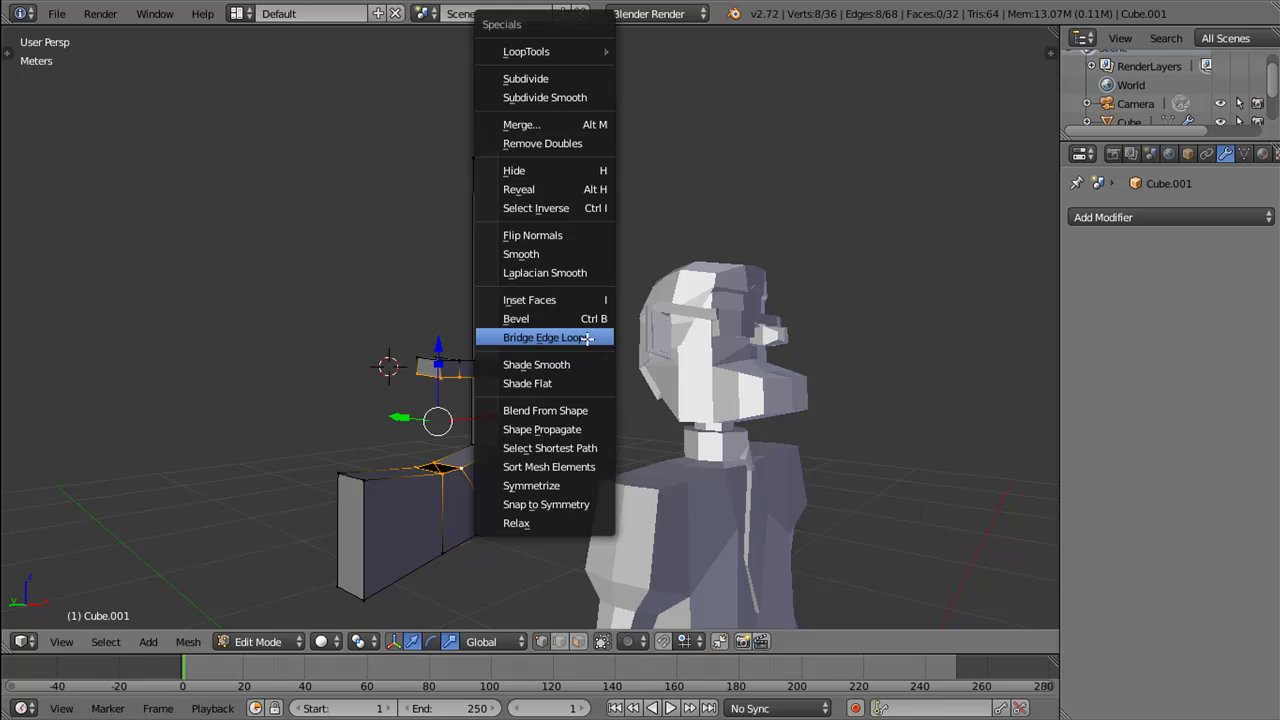
{"action": "left_click", "coordinate": [588, 339]}
{"action": "left_click_drag", "start_coordinate": [564, 390], "coordinate": [515, 423]}
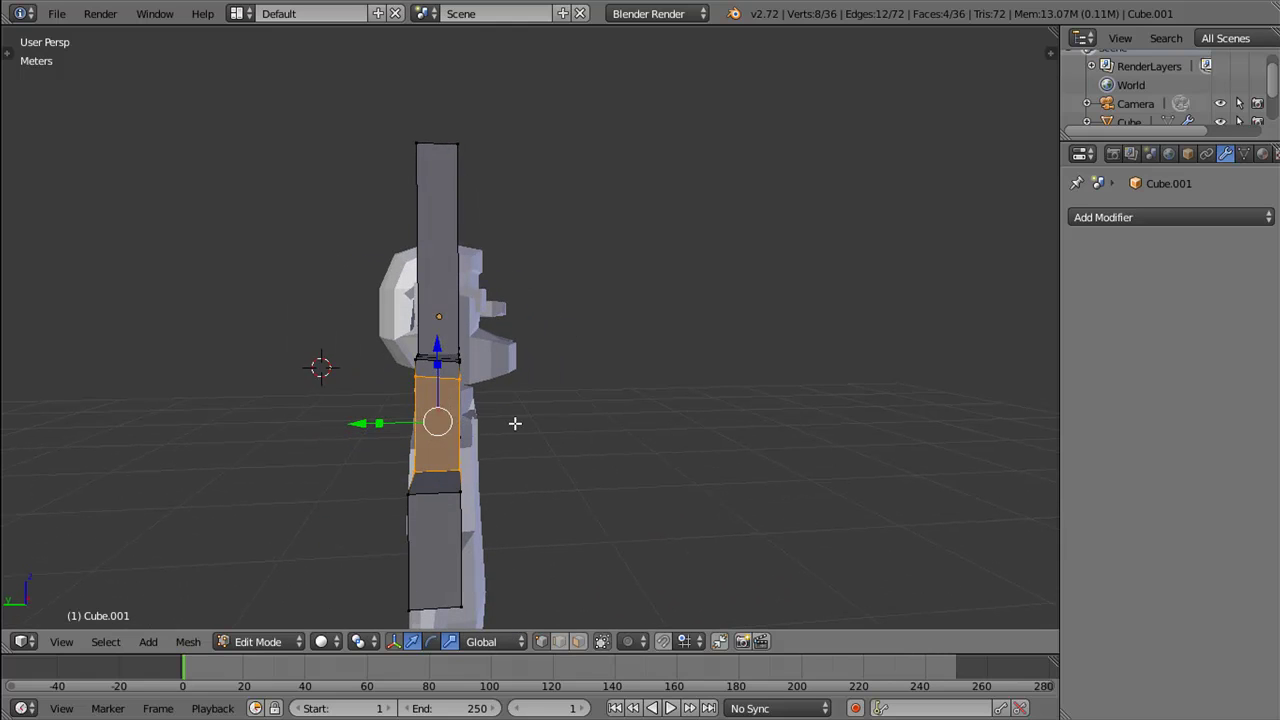
Step: Undo the bridge and delete the stub end and lower bend faces again
{"action": "key", "text": "ctrl+z"}
{"action": "key", "text": "ctrl+z"}
{"action": "key", "text": "ctrl+z"}
{"action": "key", "text": "ctrl+z"}
{"action": "key", "text": "ctrl+z"}
{"action": "key", "text": "ctrl+z"}
{"action": "key", "text": "ctrl+z"}
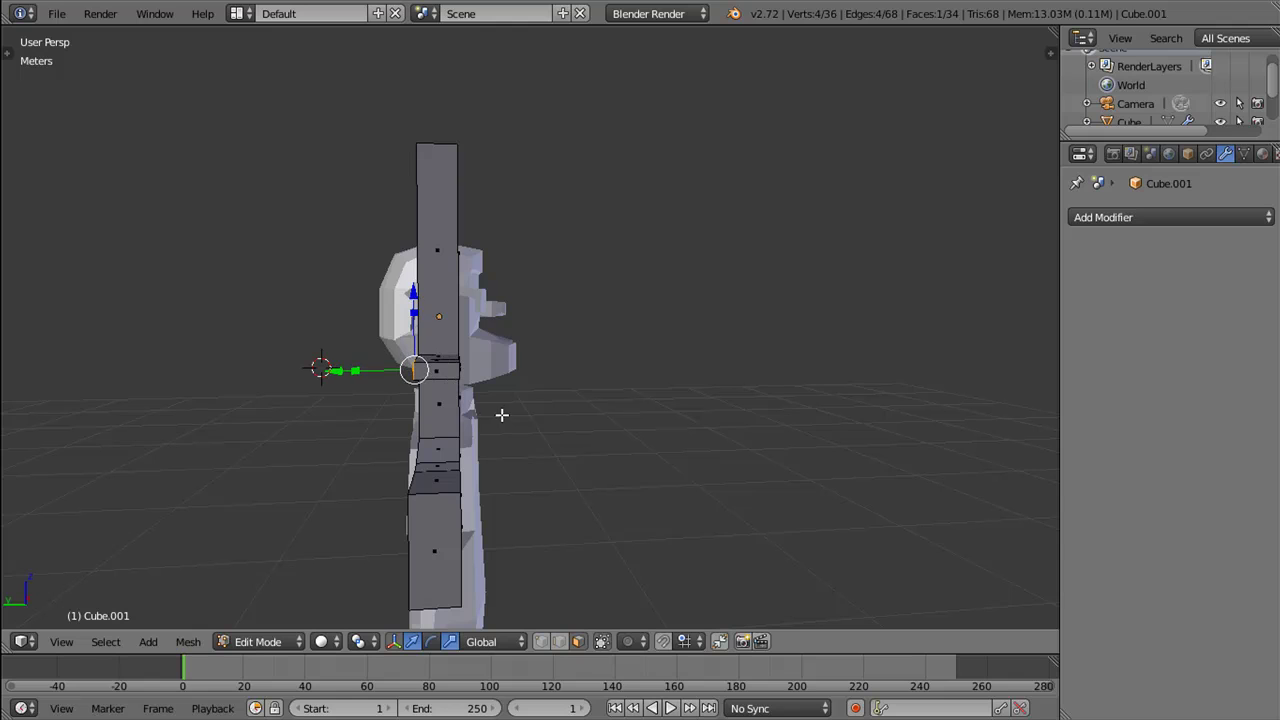
{"action": "left_click_drag", "start_coordinate": [401, 403], "coordinate": [382, 515]}
{"action": "right_click", "coordinate": [446, 456]}
{"action": "key", "text": "x"}
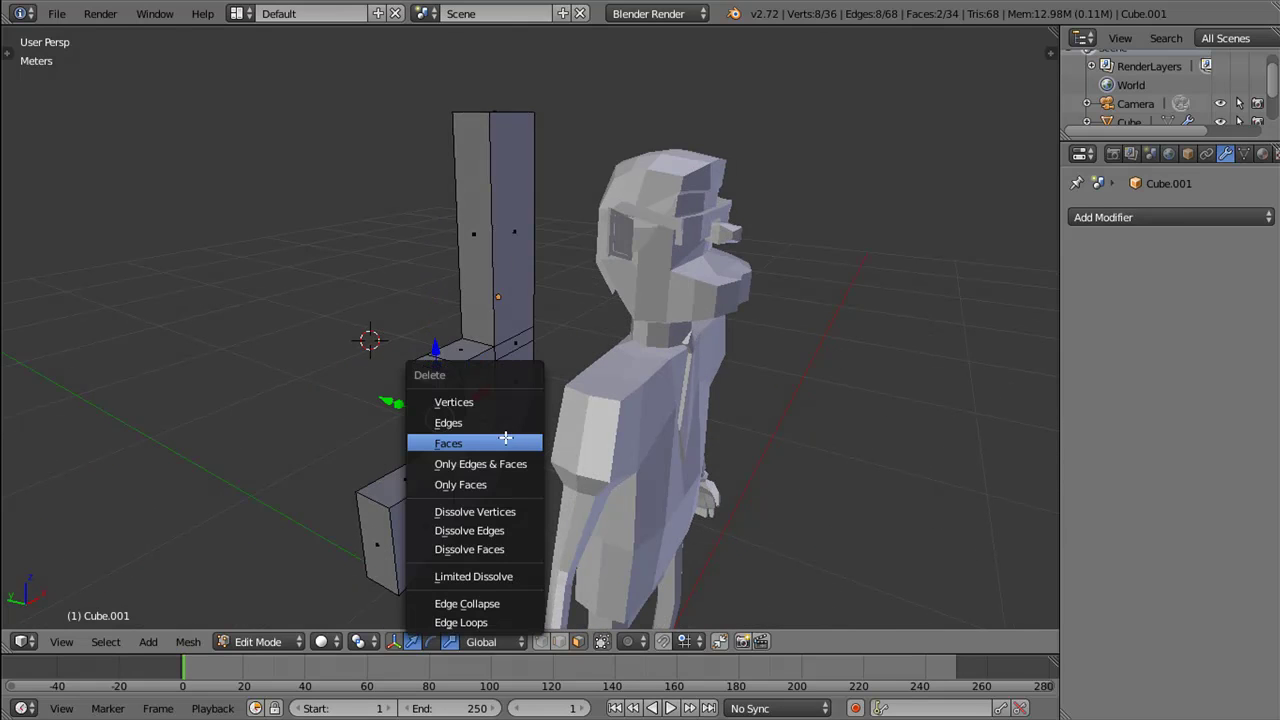
{"action": "left_click", "coordinate": [491, 443]}
{"action": "left_click_drag", "start_coordinate": [491, 443], "coordinate": [466, 353]}
Step: Select both openings in vertex mode and bridge the stub down to the lower bend
{"action": "key", "text": "ctrl+Tab"}
{"action": "left_click", "coordinate": [453, 380]}
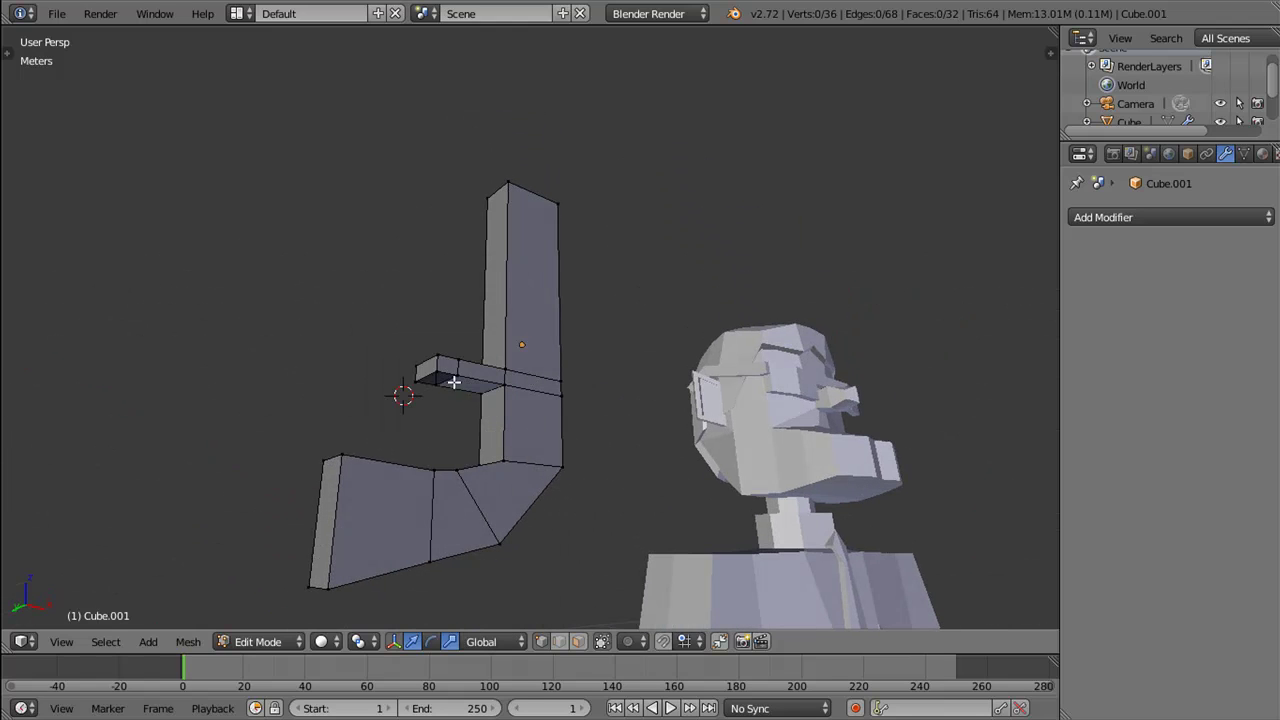
{"action": "left_click_drag", "start_coordinate": [446, 418], "coordinate": [434, 520]}
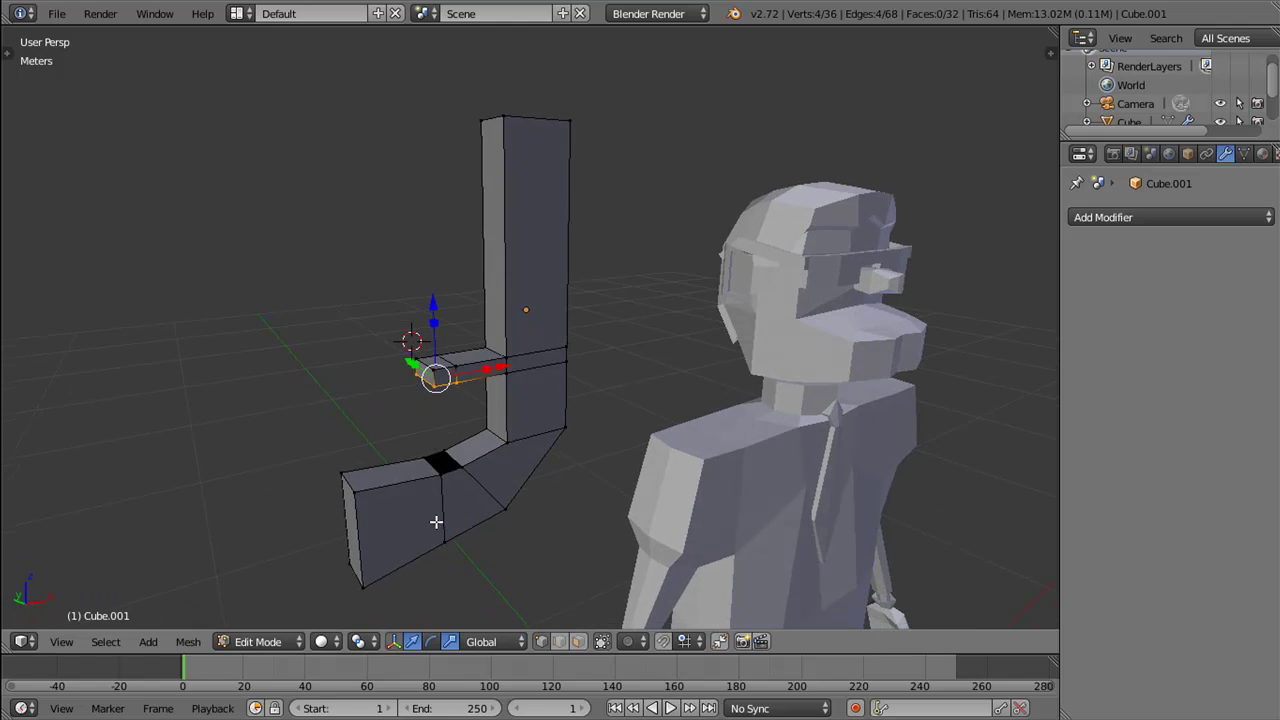
{"action": "right_click", "coordinate": [454, 457]}
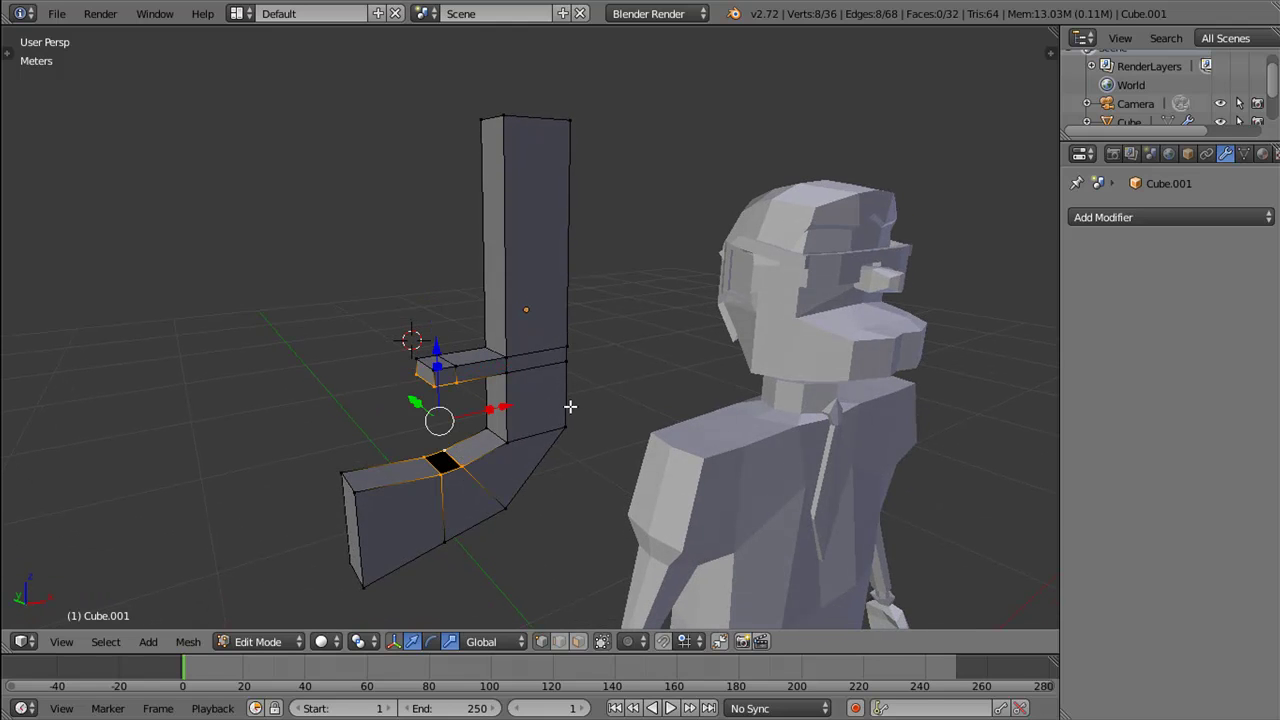
{"action": "key", "text": "w"}
{"action": "left_click", "coordinate": [567, 396]}
{"action": "left_click_drag", "start_coordinate": [543, 426], "coordinate": [455, 408]}
Step: Select the connecting block and scale it thinner along Y
{"action": "right_click", "coordinate": [427, 358]}
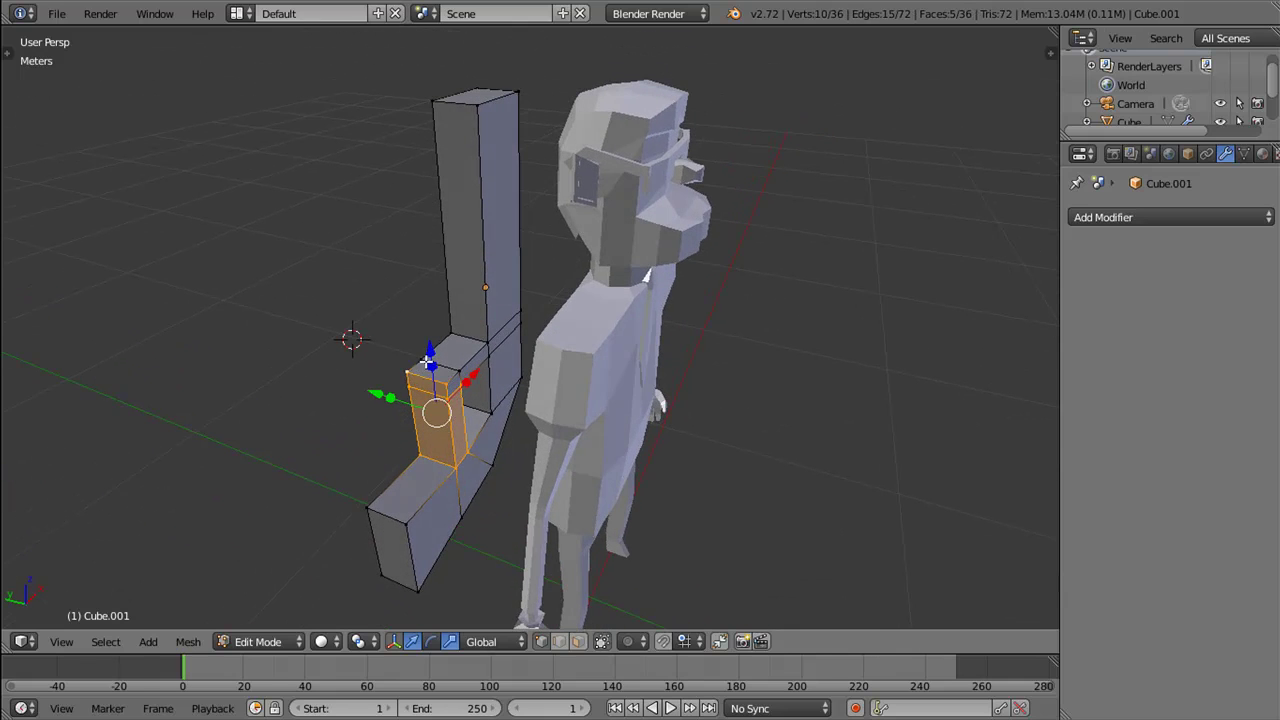
{"action": "left_click_drag", "start_coordinate": [490, 396], "coordinate": [465, 399]}
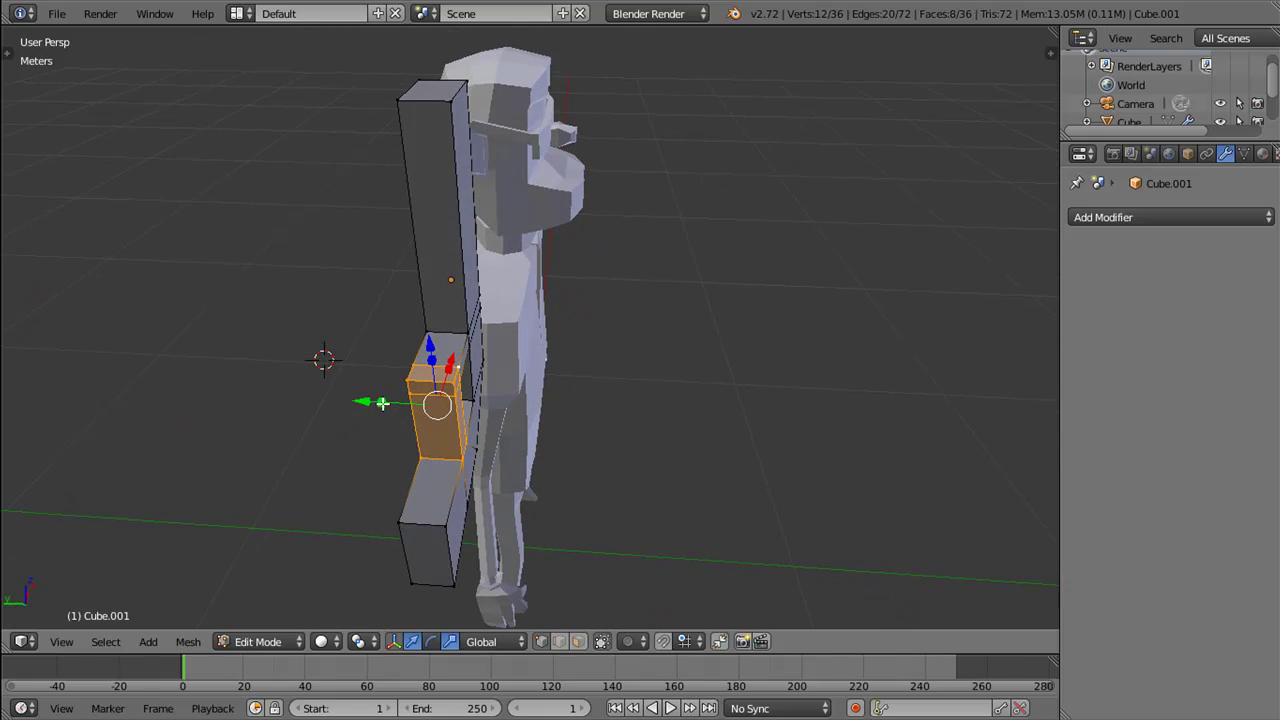
{"action": "key", "text": "s"}
{"action": "key", "text": "y"}
{"action": "left_click", "coordinate": [417, 411]}
{"action": "left_click_drag", "start_coordinate": [417, 411], "coordinate": [559, 411]}
Step: Add a centred loop cut on the connecting block
{"action": "key", "text": "ctrl+r"}
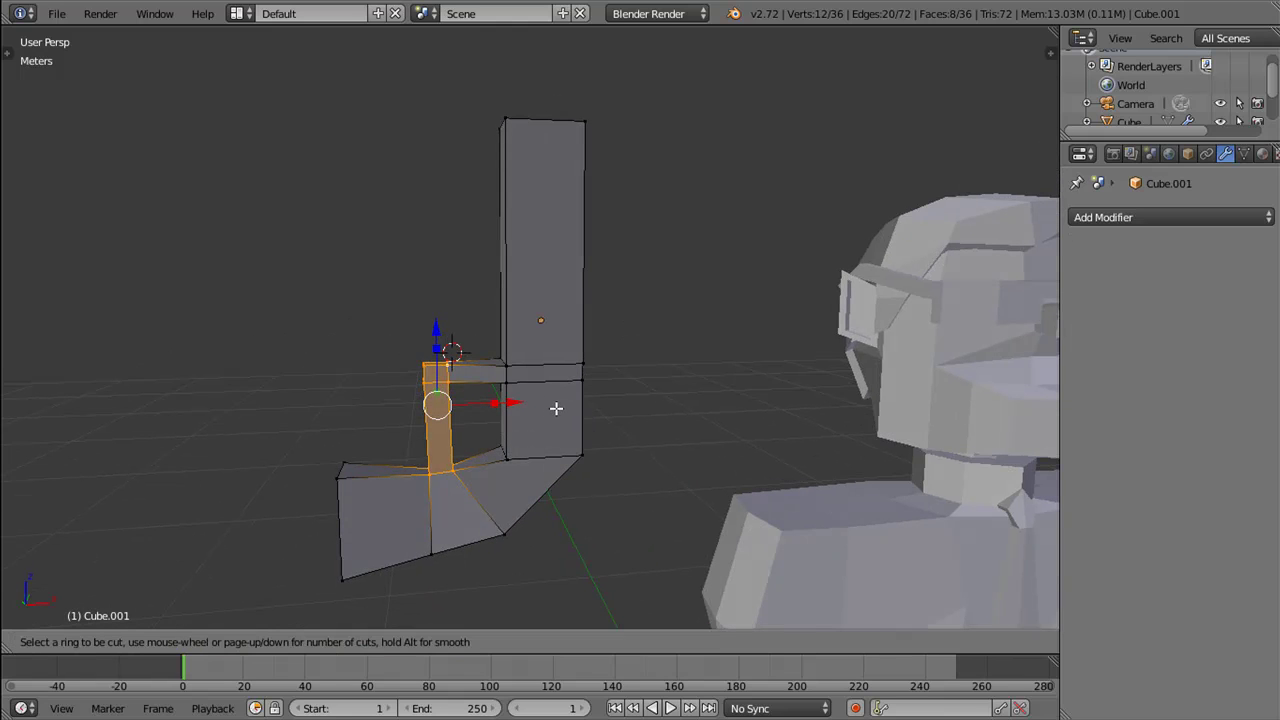
{"action": "left_click", "coordinate": [550, 368]}
{"action": "right_click", "coordinate": [549, 371]}
{"action": "left_click_drag", "start_coordinate": [549, 371], "coordinate": [344, 501]}
Step: Select two vertices and scale them together
{"action": "right_click", "coordinate": [412, 572]}
{"action": "right_click", "coordinate": [492, 508]}
{"action": "scroll", "scroll_direction": "up", "scroll_amount": 3}
{"action": "key", "text": "s"}
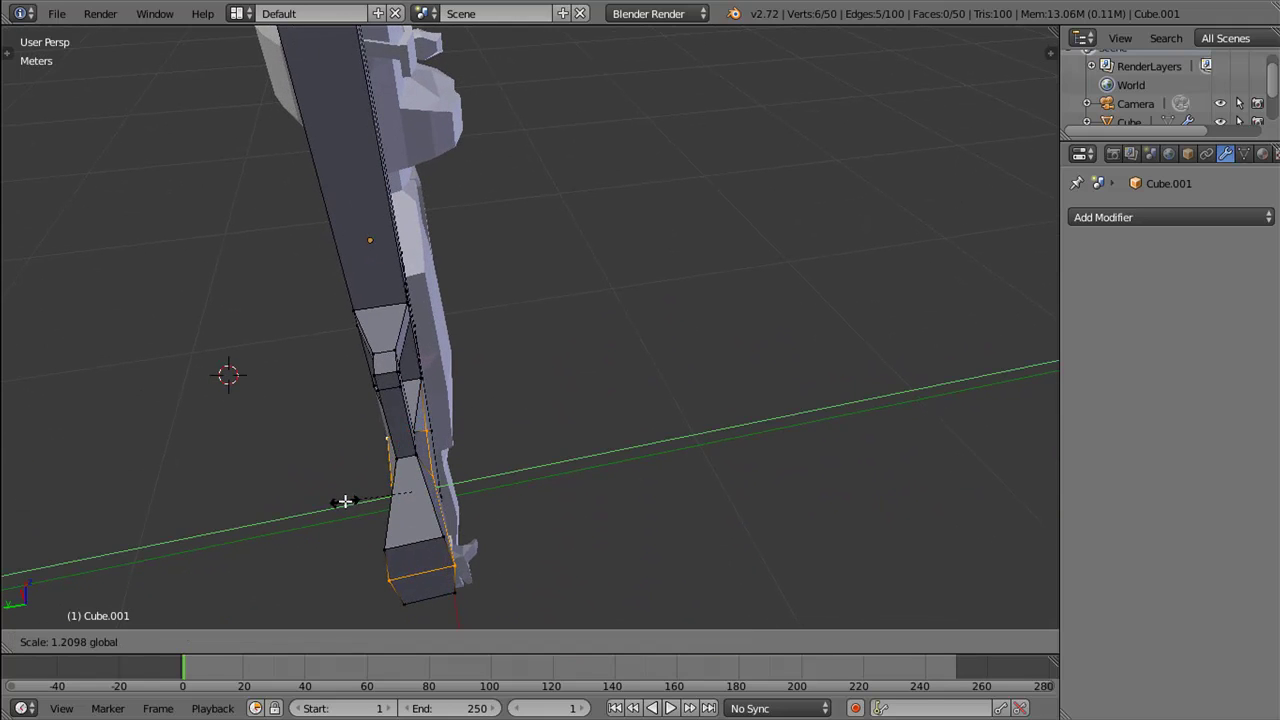
{"action": "left_click", "coordinate": [317, 506]}
{"action": "left_click_drag", "start_coordinate": [489, 497], "coordinate": [649, 300]}
Step: Extrude the column's top face upward about 1.96 cm
{"action": "right_click", "coordinate": [560, 310]}
{"action": "right_click", "coordinate": [613, 296]}
{"action": "key", "text": "e"}
{"action": "right_click", "coordinate": [577, 248]}
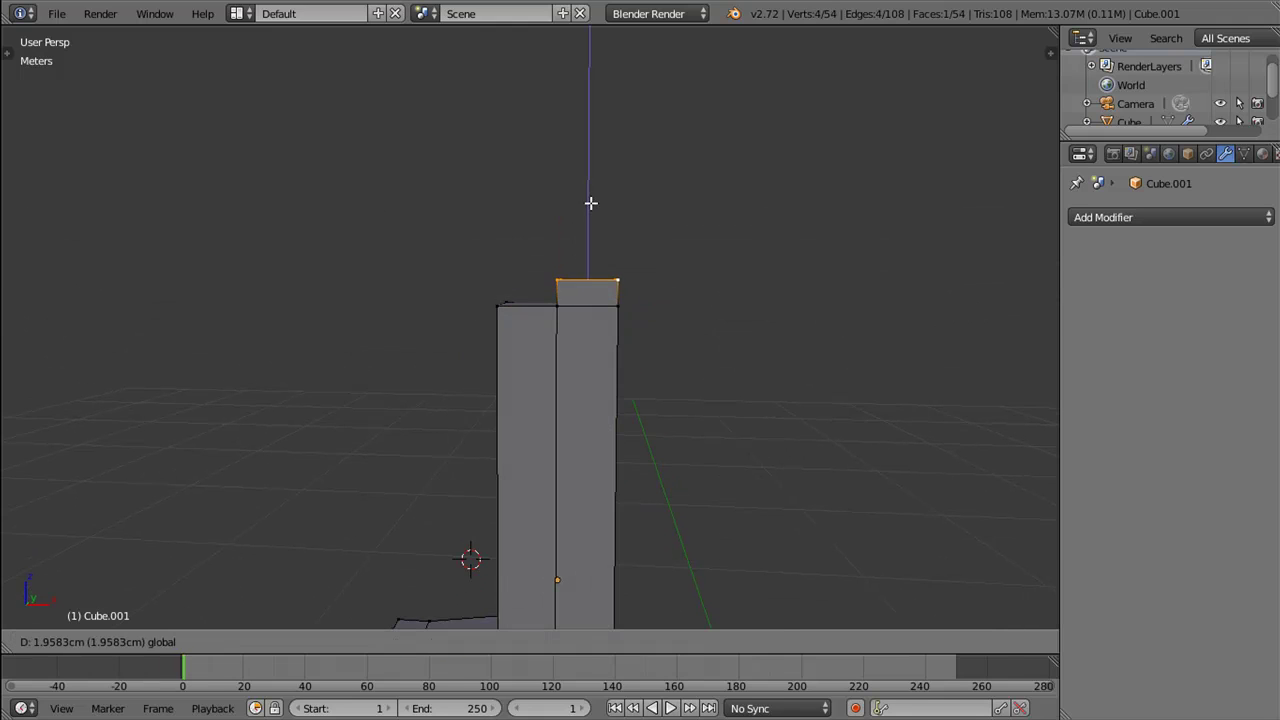
{"action": "left_click", "coordinate": [593, 182]}
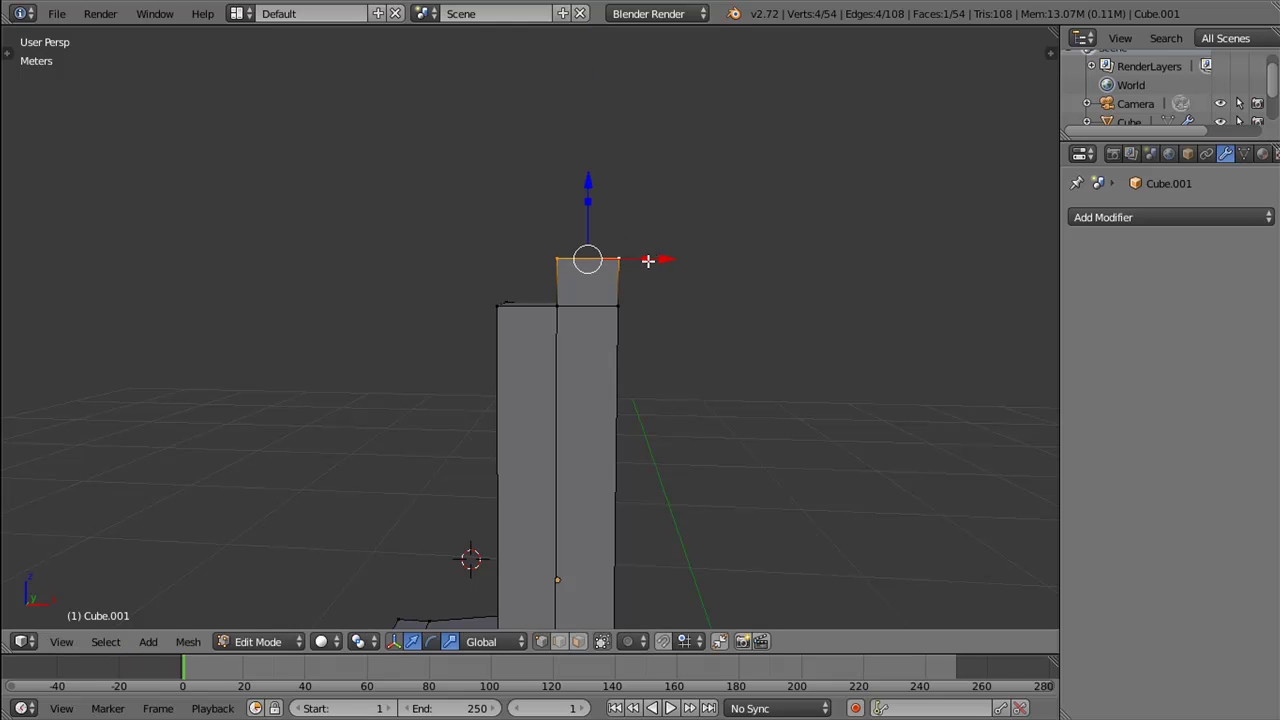
Step: Taper the new top narrower with a 0.6982 scale
{"action": "key", "text": "s"}
{"action": "key", "text": "x"}
{"action": "left_click", "coordinate": [638, 259]}
{"action": "key", "text": "ctrl+z"}
{"action": "key", "text": "s"}
{"action": "left_click", "coordinate": [694, 309]}
{"action": "left_click_drag", "start_coordinate": [694, 309], "coordinate": [493, 357]}
Step: In Face select, inset the face under the pistol's bend and shrink it
{"action": "key", "text": "ctrl+Tab"}
{"action": "left_click", "coordinate": [480, 401]}
{"action": "right_click", "coordinate": [515, 357]}
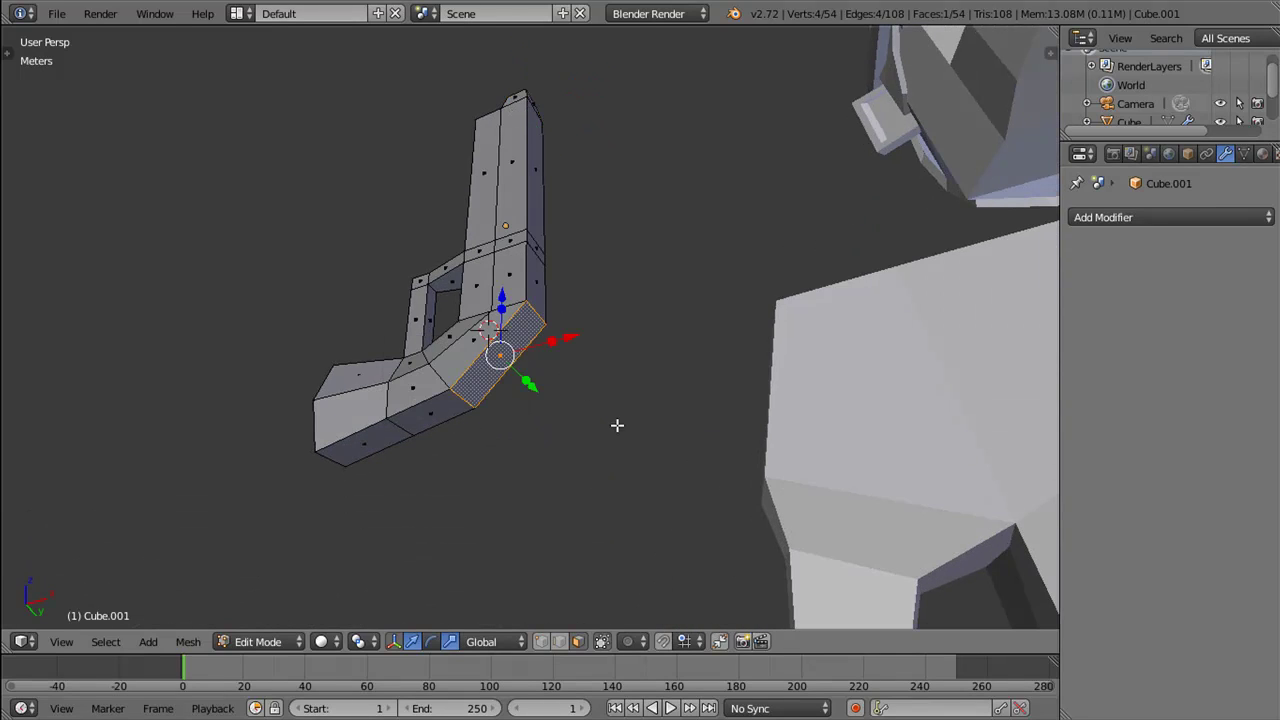
{"action": "key", "text": "i"}
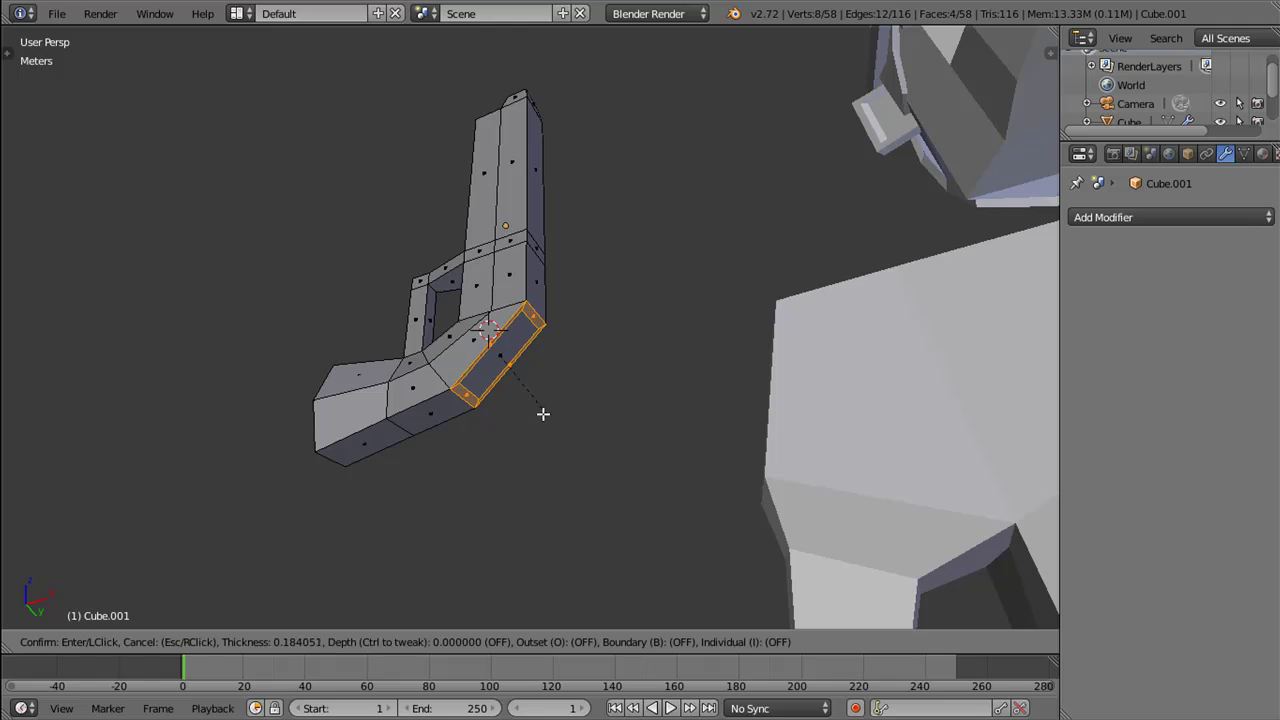
{"action": "left_click", "coordinate": [522, 382]}
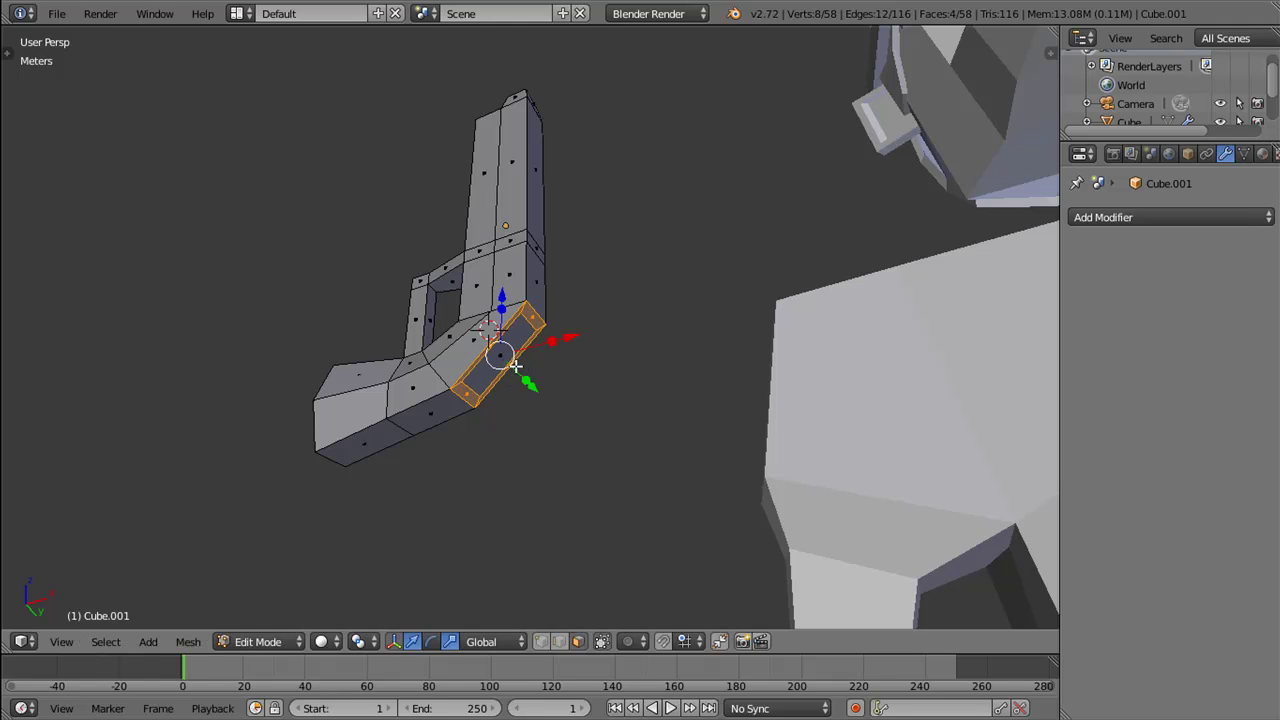
{"action": "key", "text": "s"}
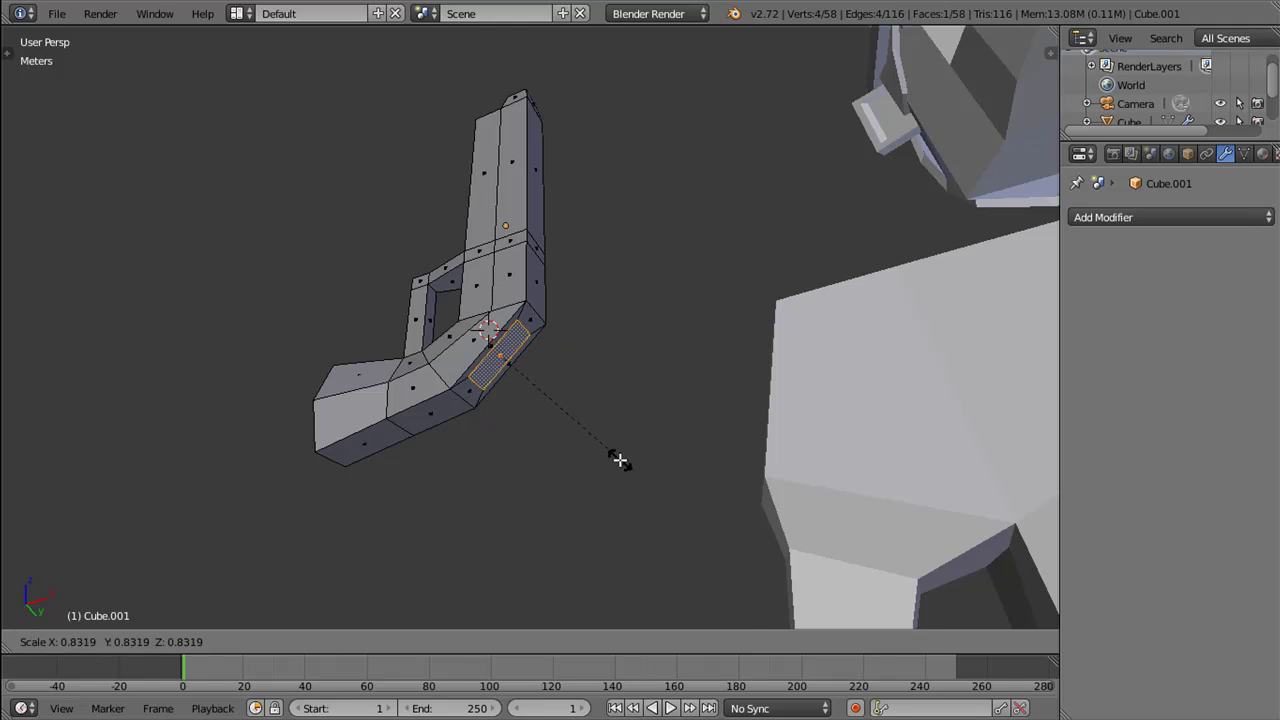
{"action": "left_click", "coordinate": [601, 435]}
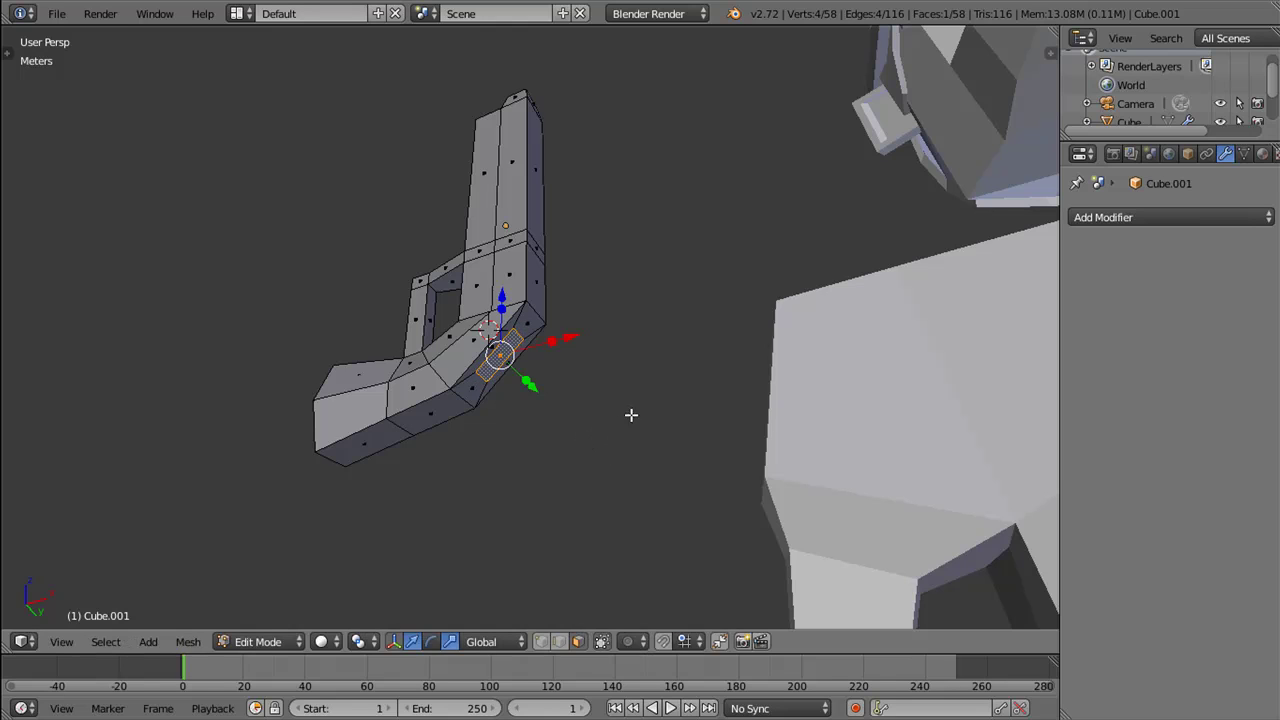
Step: Scale the inset face down further, trying X and Z constraints before a uniform resize
{"action": "key", "text": "s"}
{"action": "key", "text": "x"}
{"action": "key", "text": "x"}
{"action": "key", "text": "Escape"}
{"action": "key", "text": "s"}
{"action": "key", "text": "x"}
{"action": "key", "text": "x"}
{"action": "key", "text": "x"}
{"action": "key", "text": "Escape"}
{"action": "key", "text": "s"}
{"action": "key", "text": "z"}
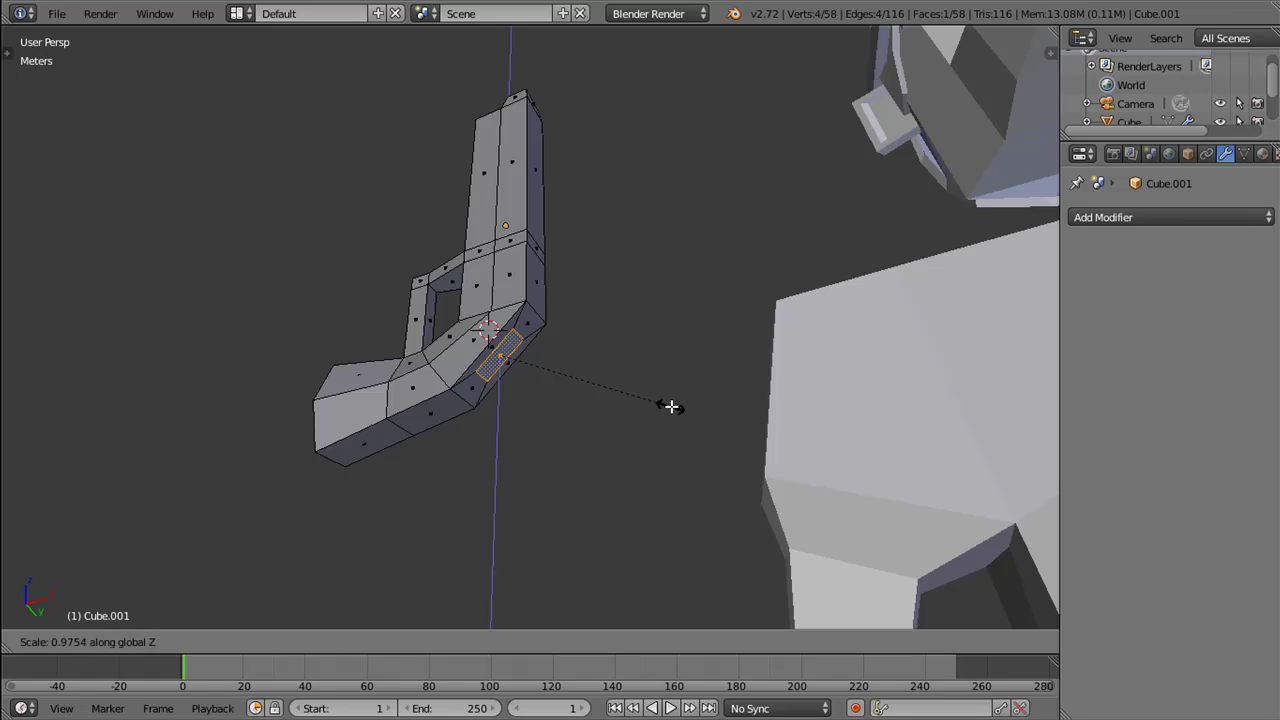
{"action": "key", "text": "z"}
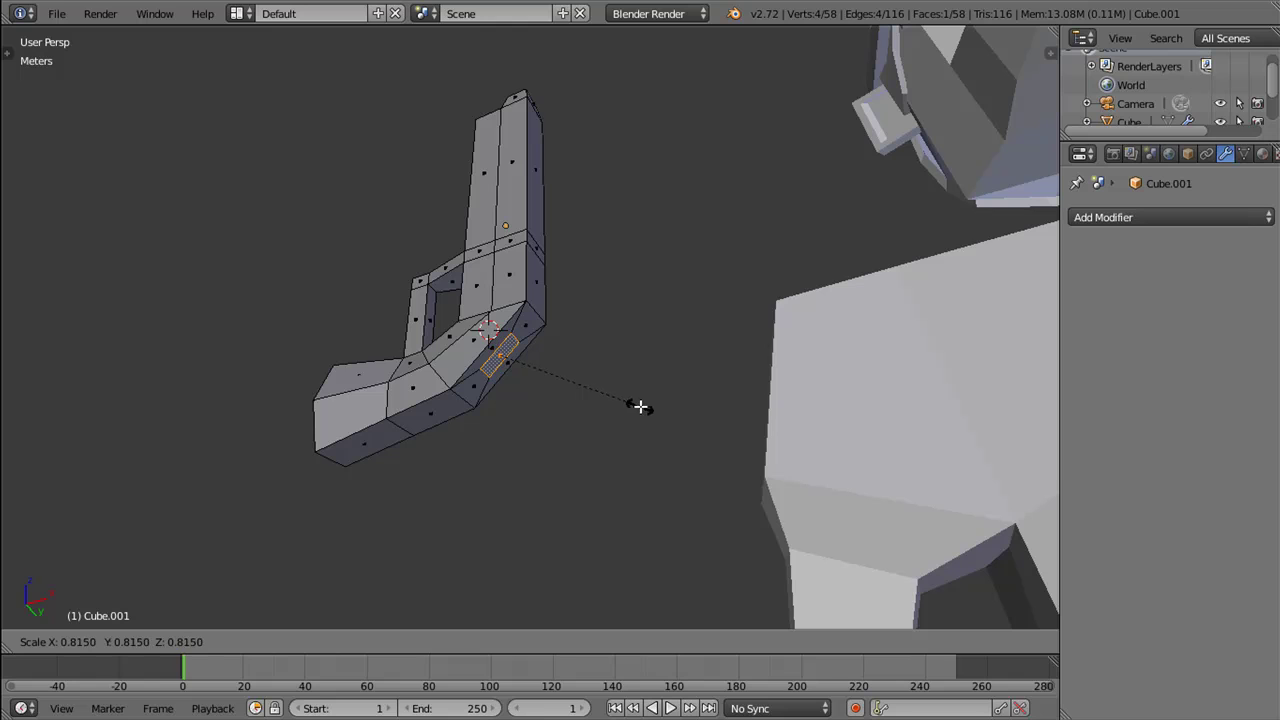
{"action": "left_click", "coordinate": [643, 404]}
Step: Extrude the small inset face and move the new piece down below the pistol
{"action": "left_click_drag", "start_coordinate": [637, 400], "coordinate": [586, 400]}
{"action": "key", "text": "e"}
{"action": "right_click", "coordinate": [600, 389]}
{"action": "left_click_drag", "start_coordinate": [500, 284], "coordinate": [500, 331]}
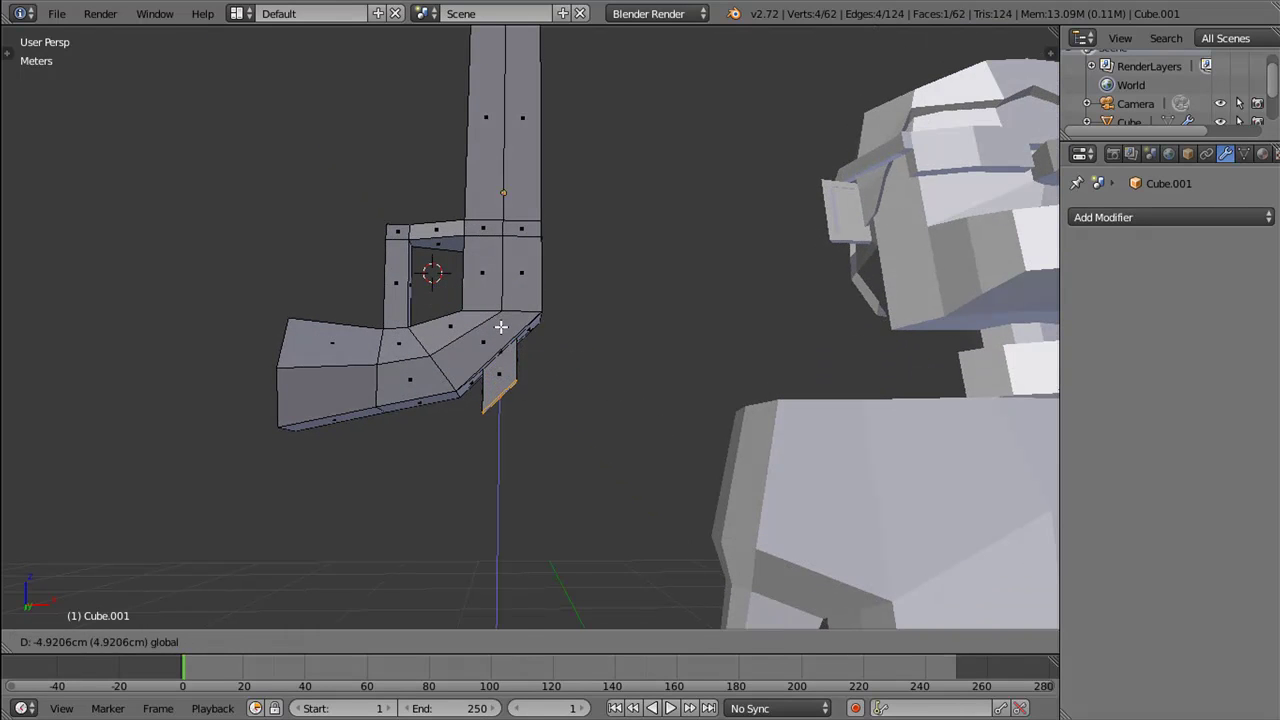
{"action": "left_click_drag", "start_coordinate": [580, 397], "coordinate": [608, 387]}
{"action": "left_click", "coordinate": [608, 387]}
Step: Scale the extruded tip into a point and reposition it as a trigger-like spike
{"action": "left_click_drag", "start_coordinate": [606, 380], "coordinate": [535, 345]}
{"action": "key", "text": "s"}
{"action": "left_click", "coordinate": [588, 397]}
{"action": "key", "text": "g"}
{"action": "left_click", "coordinate": [557, 331]}
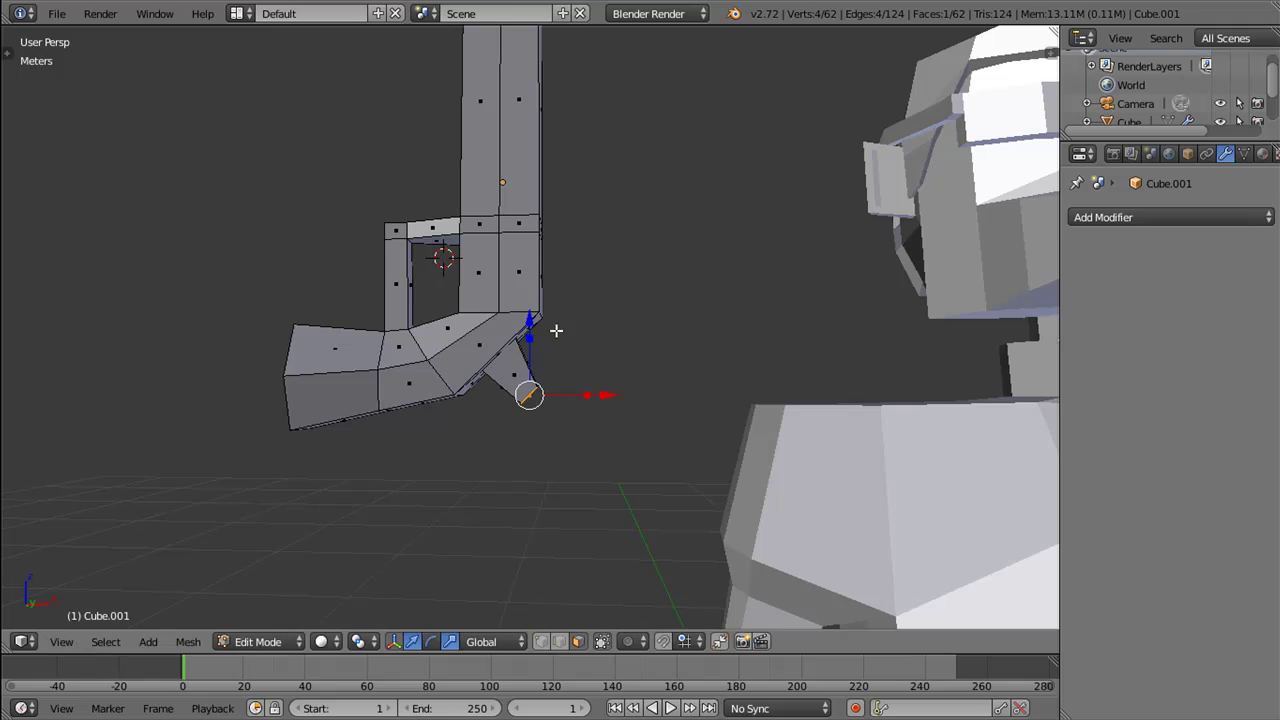
Step: Select the upright column's top face and scale it to 0.5289
{"action": "scroll", "scroll_direction": "down", "scroll_amount": 3}
{"action": "left_click_drag", "start_coordinate": [597, 343], "coordinate": [657, 586]}
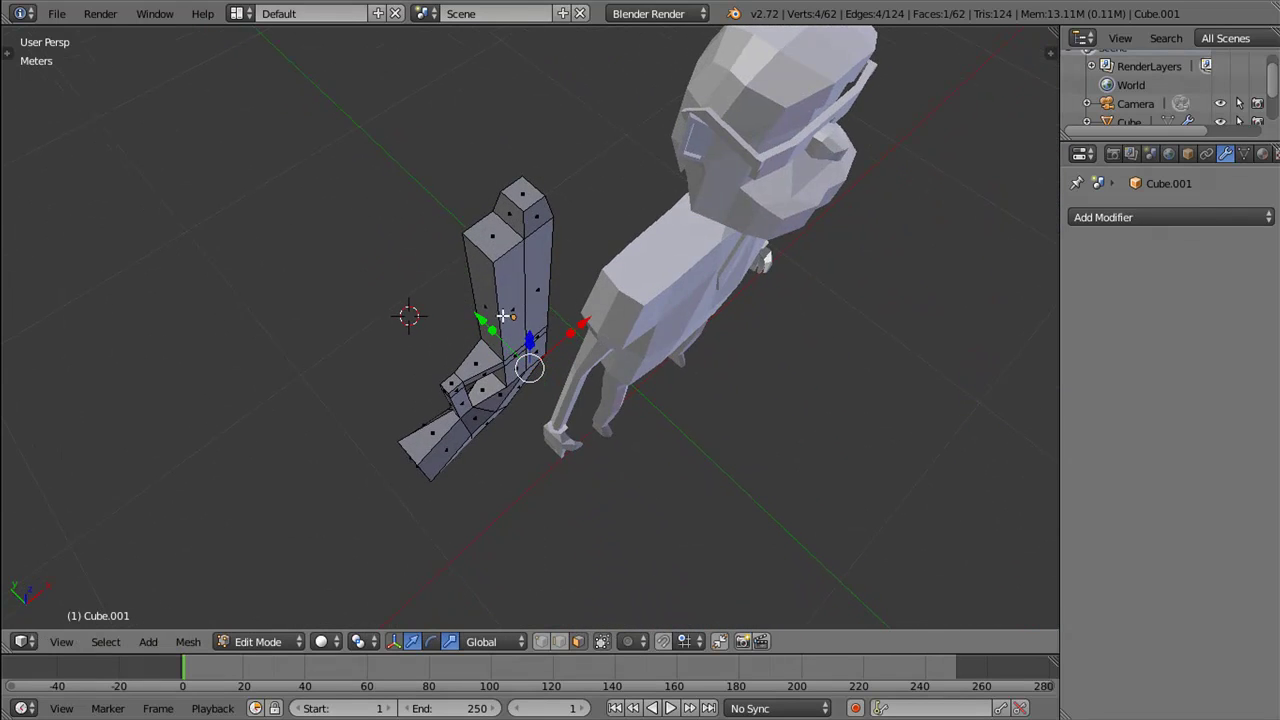
{"action": "right_click", "coordinate": [498, 254]}
{"action": "key", "text": "s"}
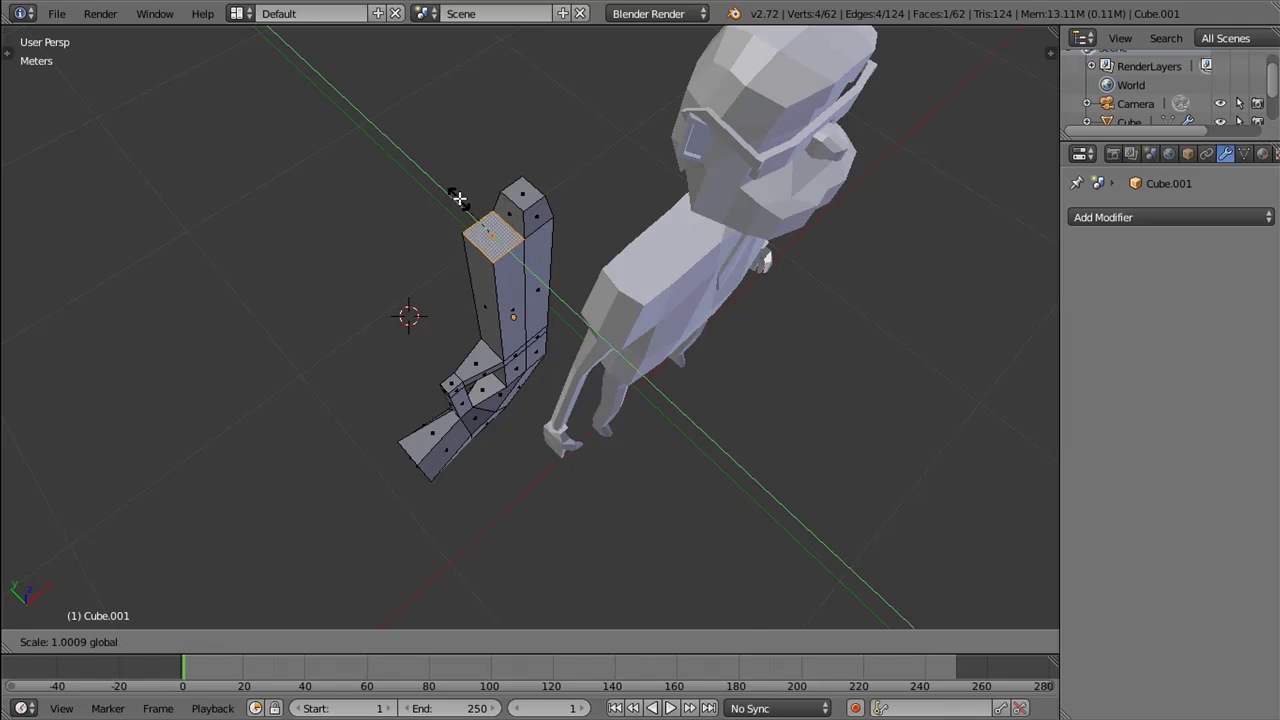
{"action": "left_click", "coordinate": [471, 211]}
{"action": "left_click_drag", "start_coordinate": [471, 211], "coordinate": [559, 446]}
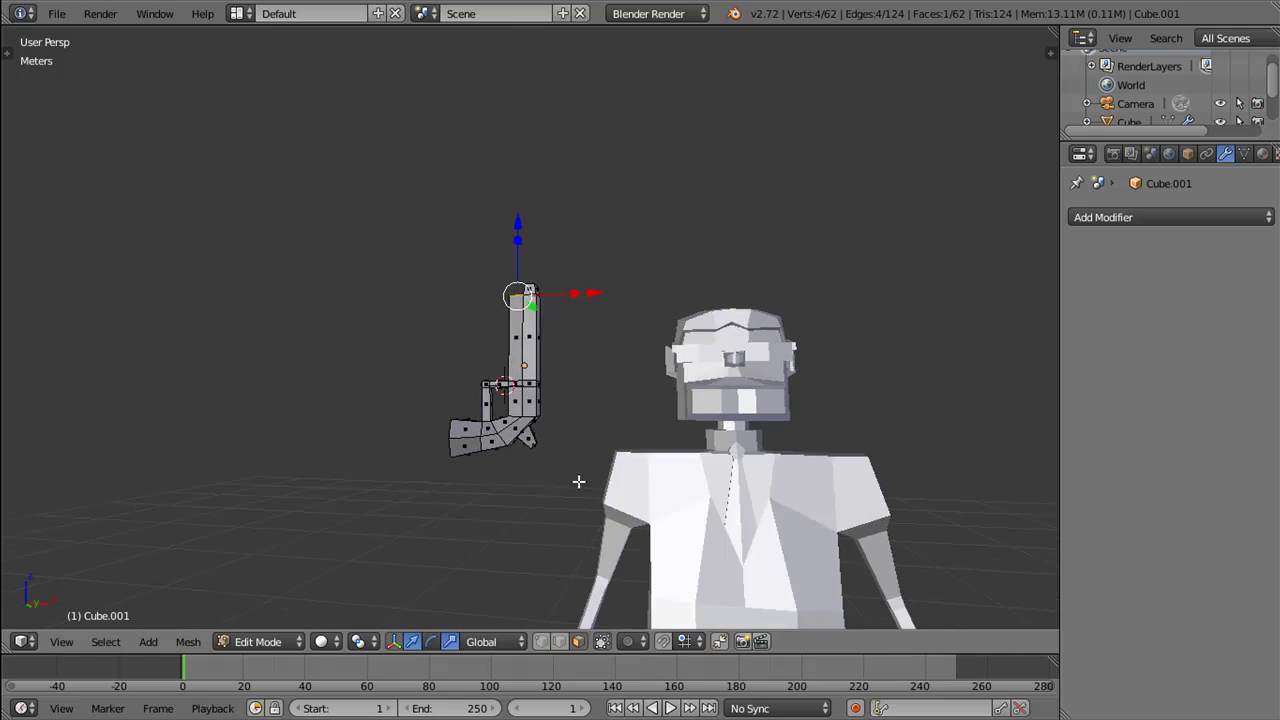
{"action": "key", "text": "ctrl+Tab"}
Step: Switch the character mesh into Edit Mode
{"action": "scroll", "scroll_direction": "down", "scroll_amount": 3}
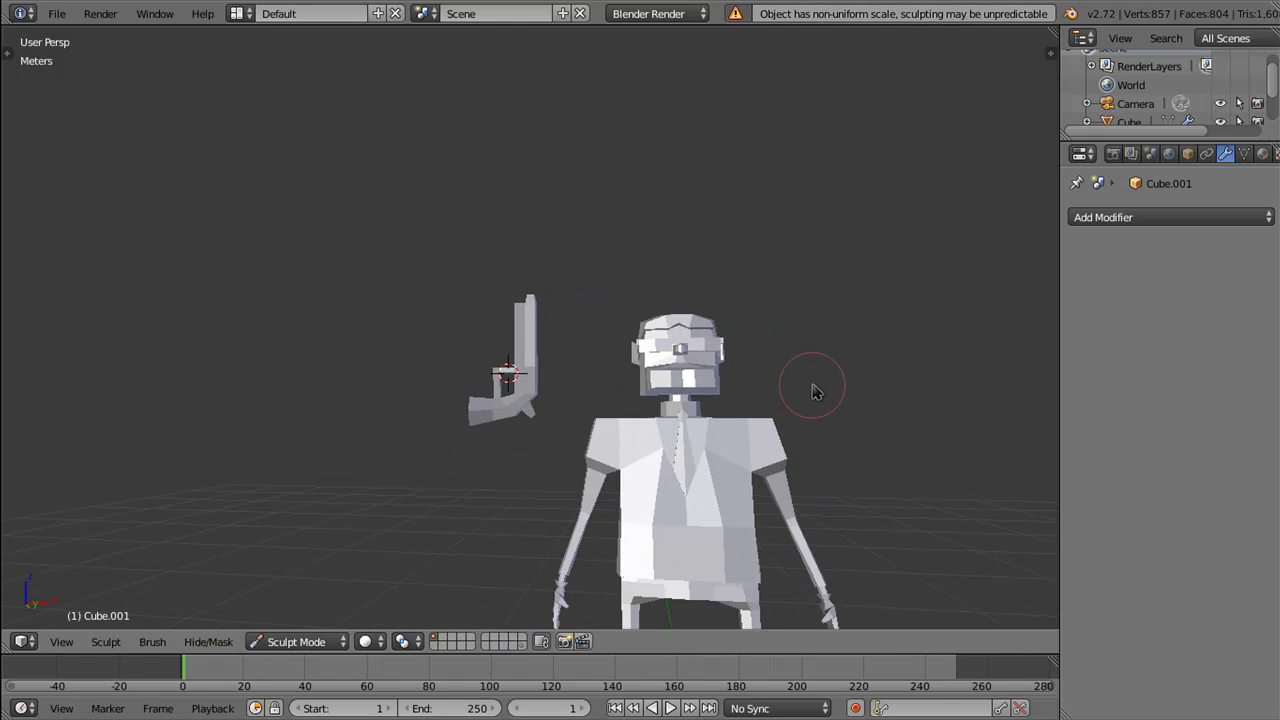
{"action": "key", "text": "z"}
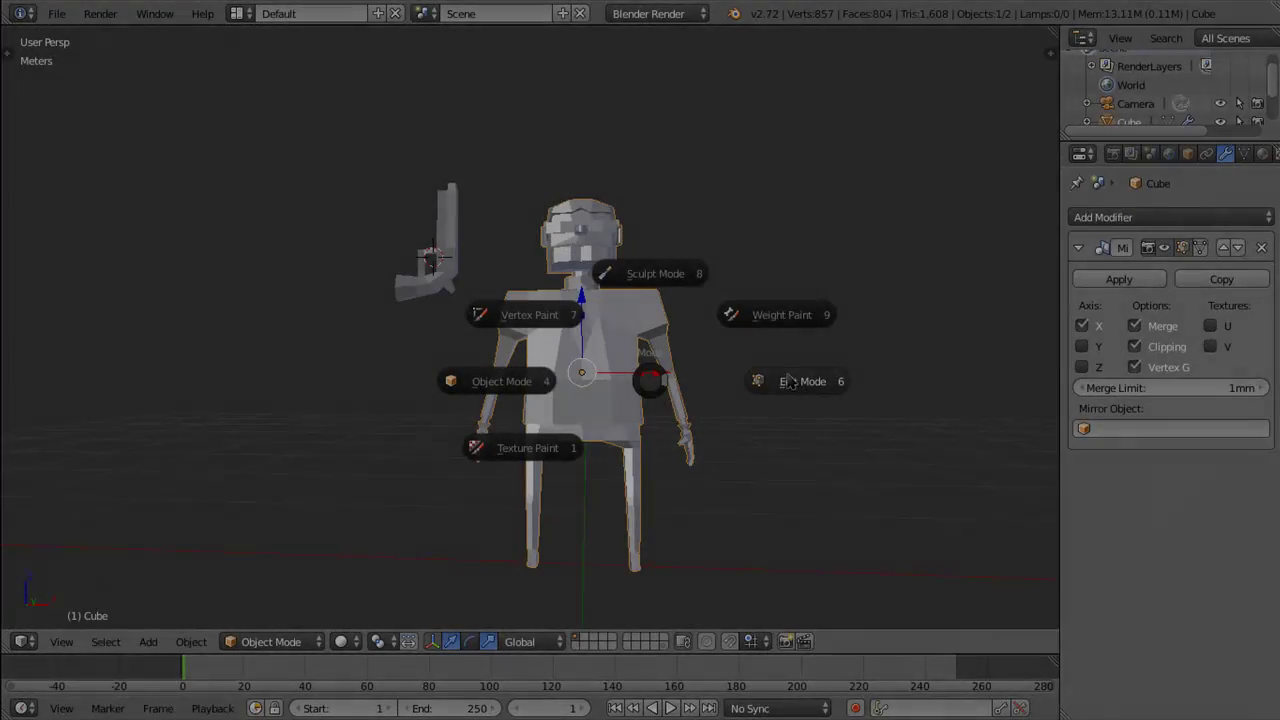
{"action": "left_click", "coordinate": [793, 382]}
{"action": "left_click_drag", "start_coordinate": [793, 382], "coordinate": [700, 430]}
Step: Enable Shadeless on the character's material in the Material settings
{"action": "left_click", "coordinate": [1262, 155]}
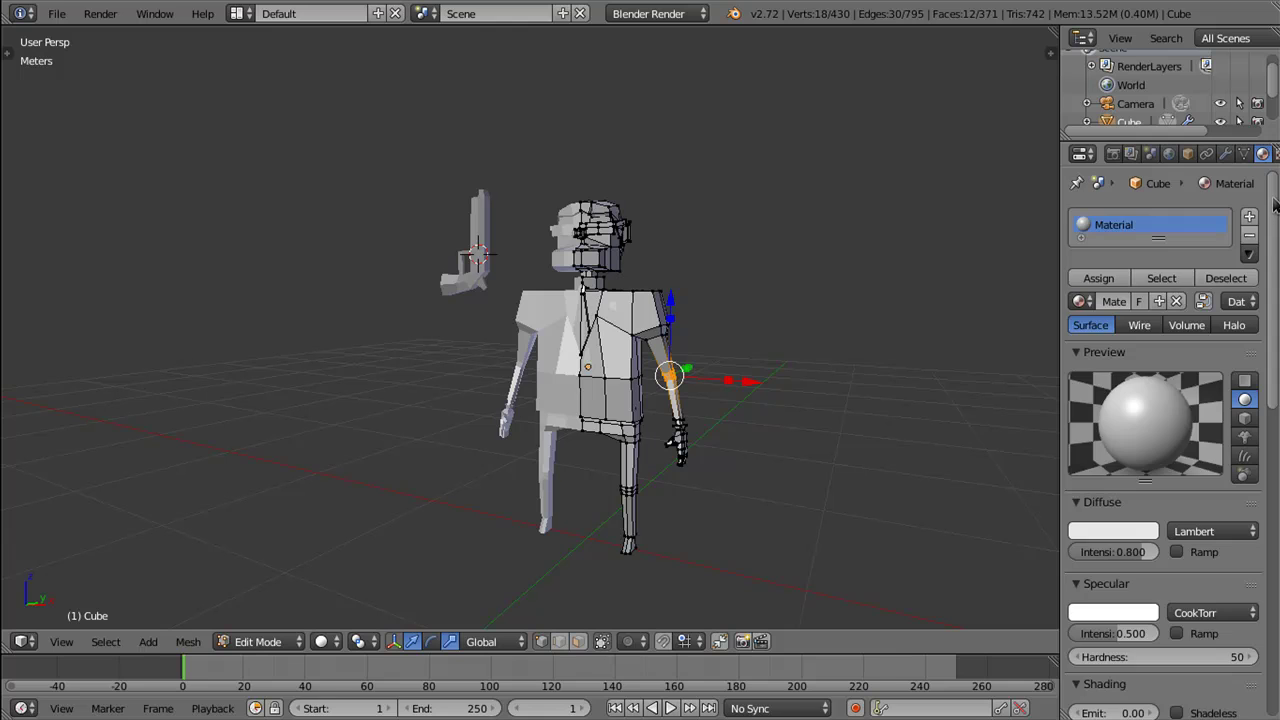
{"action": "left_click_drag", "start_coordinate": [1274, 204], "coordinate": [1274, 258]}
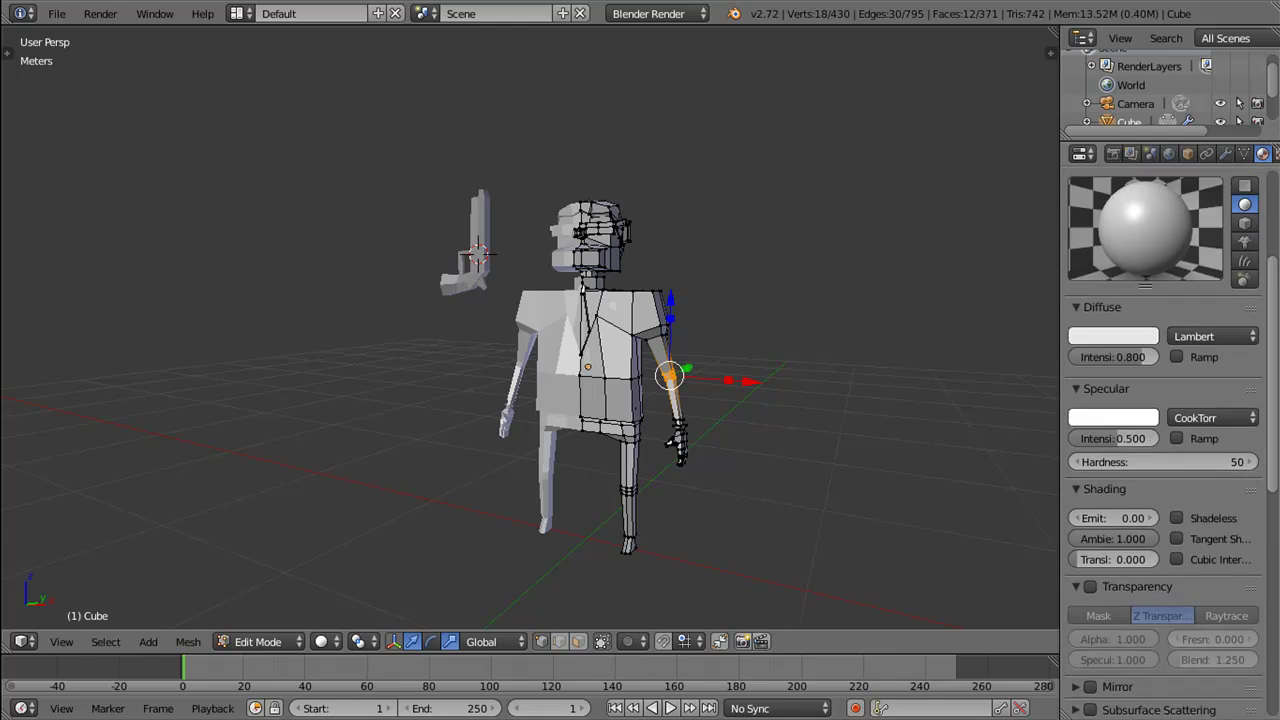
{"action": "scroll", "scroll_direction": "up", "scroll_amount": 3}
{"action": "left_click_drag", "start_coordinate": [1274, 200], "coordinate": [1274, 330]}
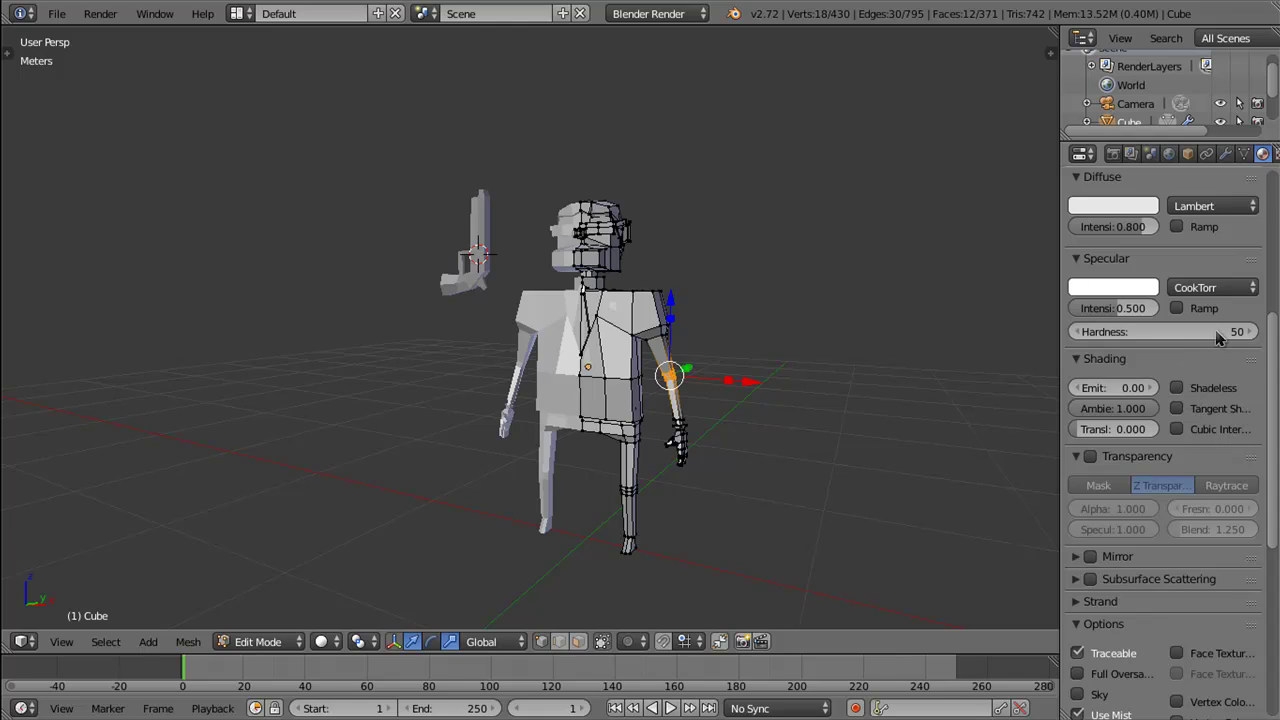
{"action": "scroll", "scroll_direction": "up", "scroll_amount": 3}
{"action": "scroll", "scroll_direction": "up", "scroll_amount": 3}
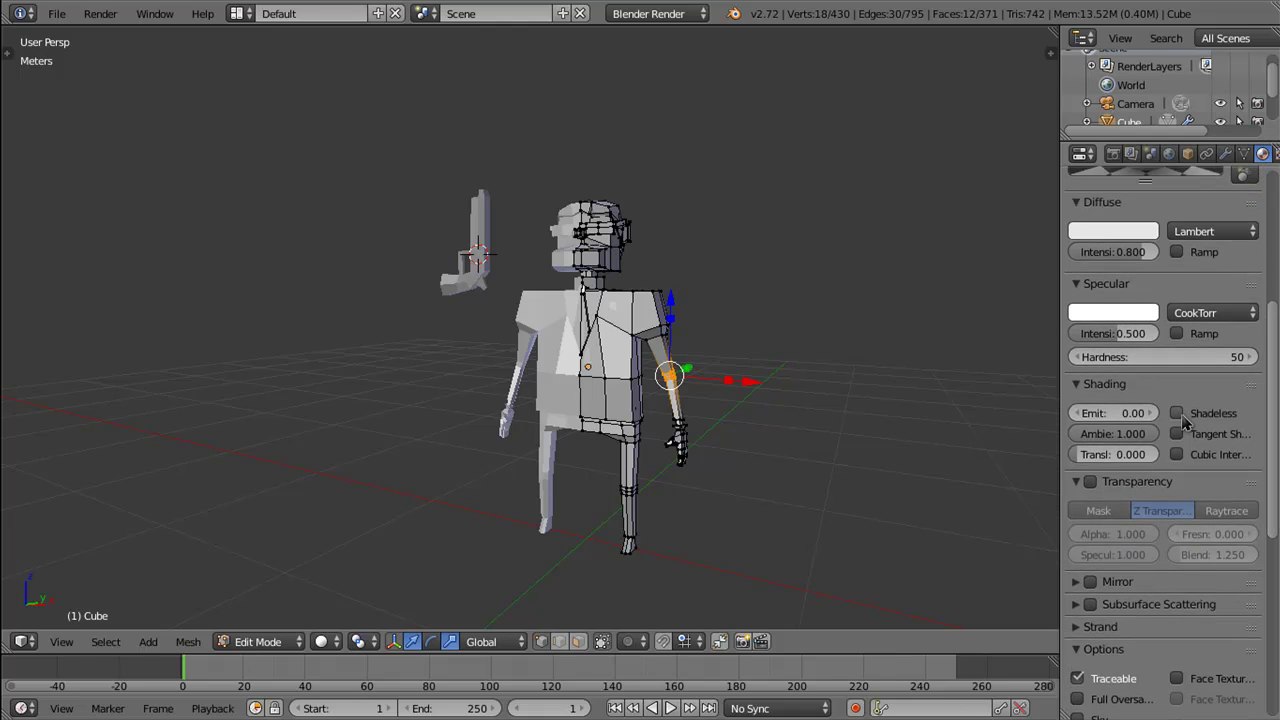
{"action": "left_click", "coordinate": [1179, 417]}
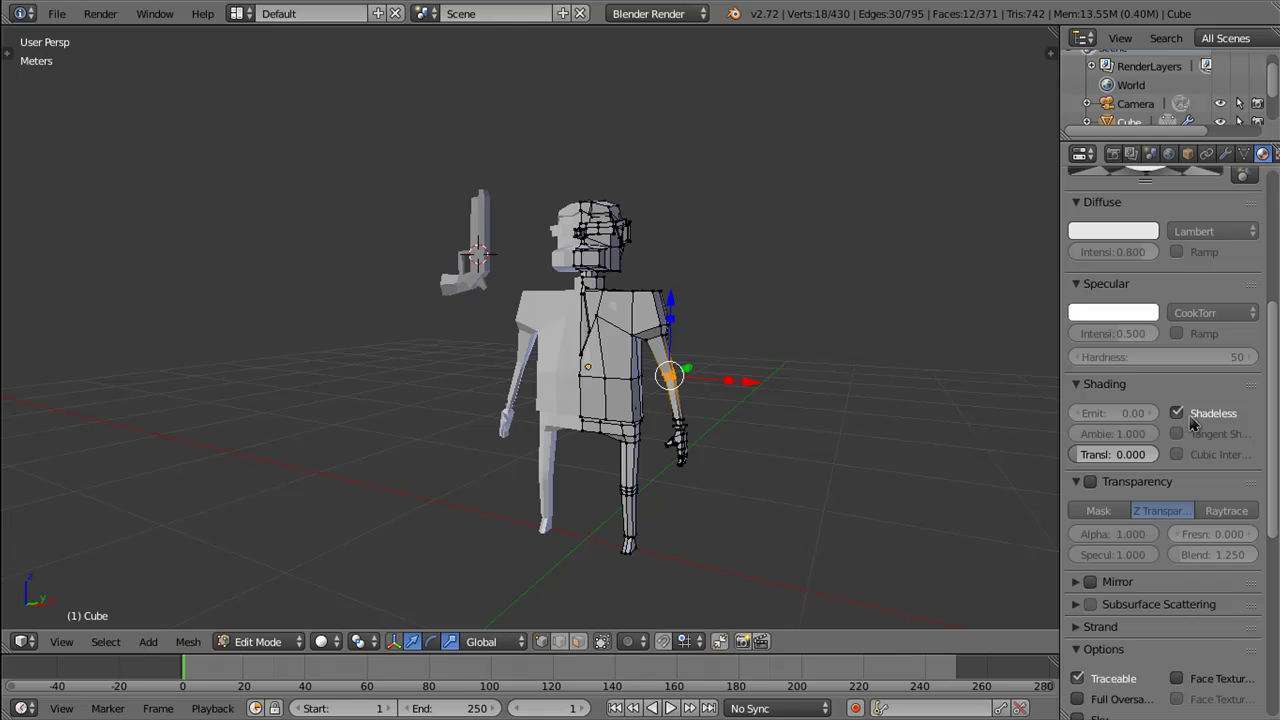
Step: Select the whole connected right half of the torso with Ctrl+L
{"action": "left_click_drag", "start_coordinate": [1274, 373], "coordinate": [1275, 310]}
{"action": "key", "text": "a"}
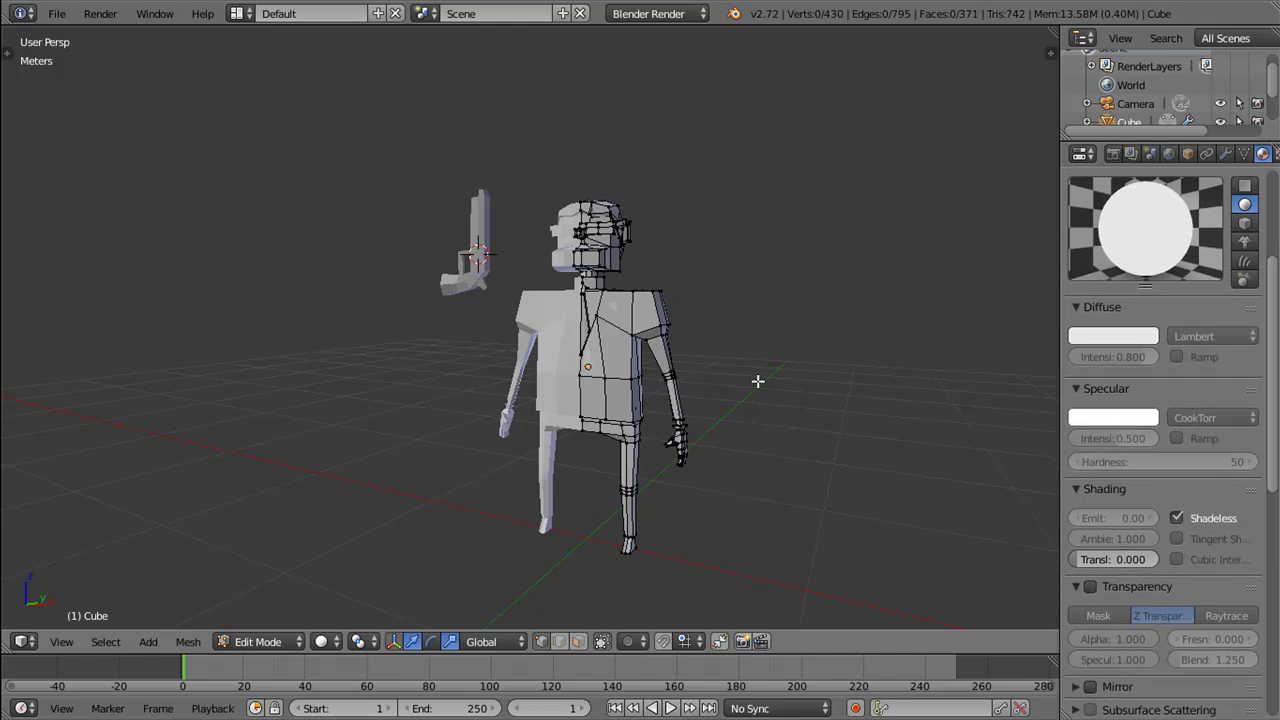
{"action": "key", "text": "a"}
{"action": "key", "text": "a"}
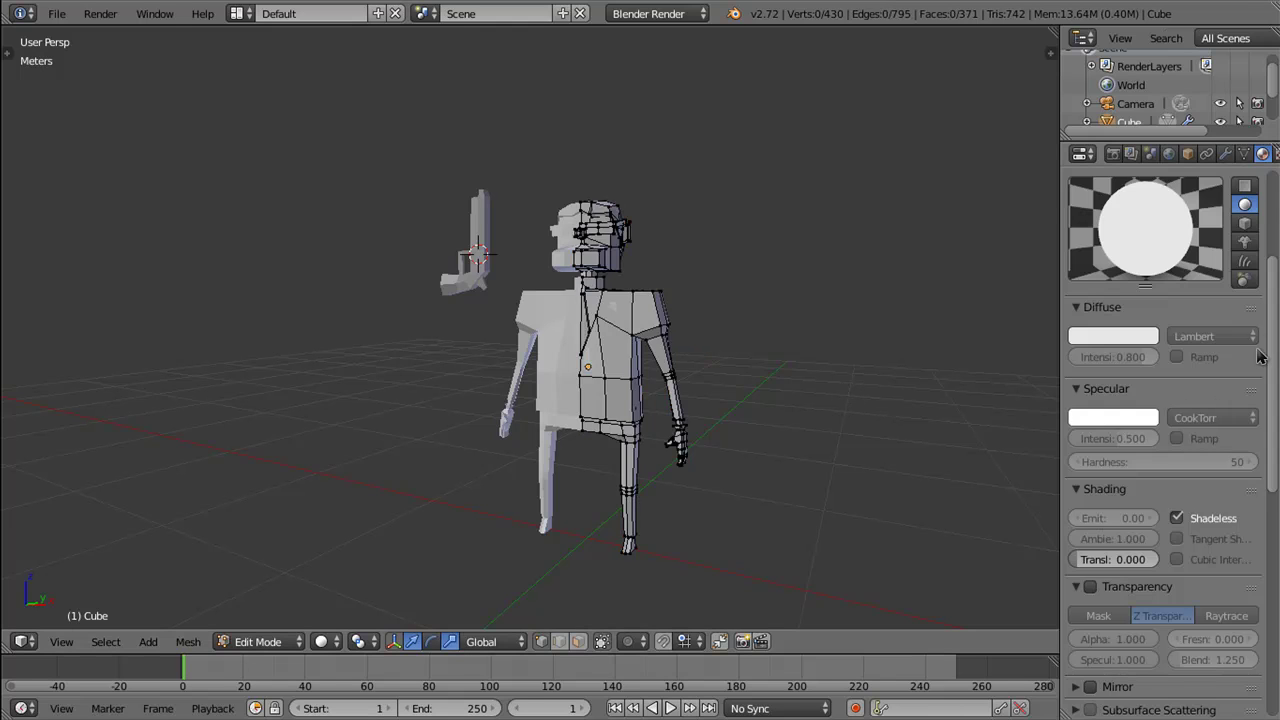
{"action": "left_click_drag", "start_coordinate": [1275, 331], "coordinate": [1276, 251]}
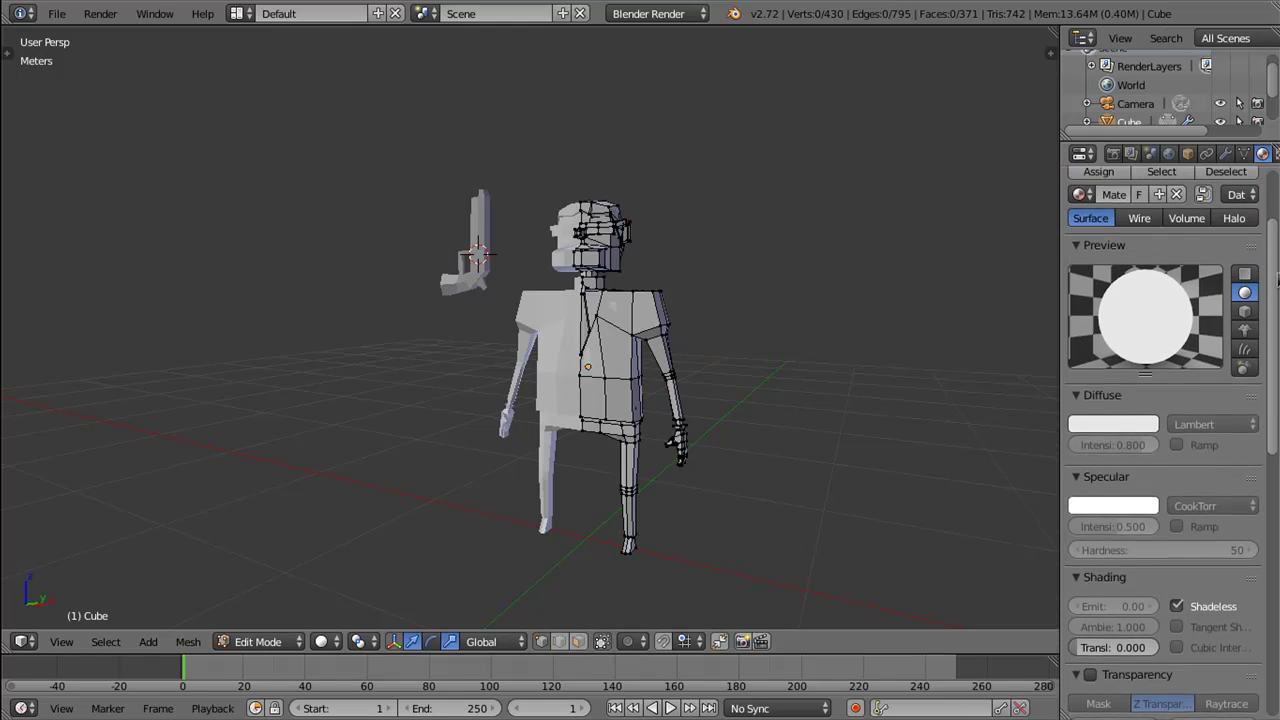
{"action": "scroll", "scroll_direction": "down", "scroll_amount": 3}
{"action": "right_click", "coordinate": [606, 381]}
{"action": "key", "text": "ctrl+l"}
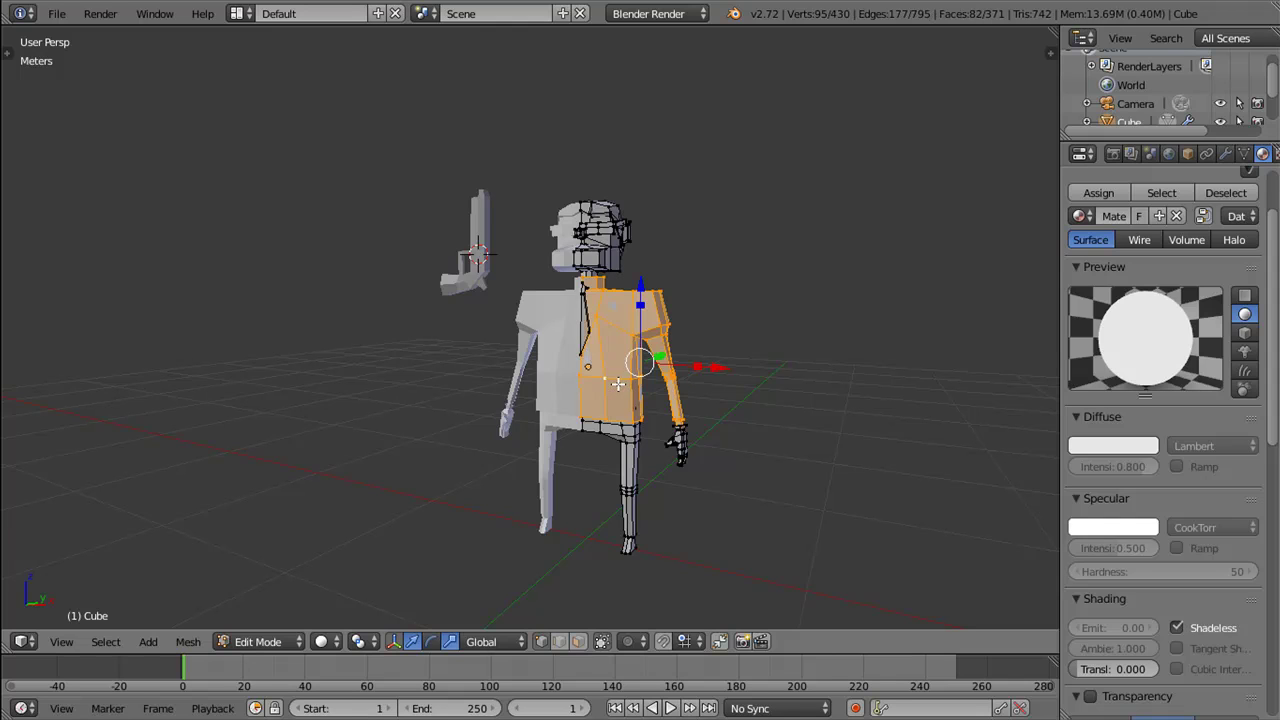
Step: Start renaming the material, typing 's' into its name field
{"action": "scroll", "scroll_direction": "down", "scroll_amount": 3}
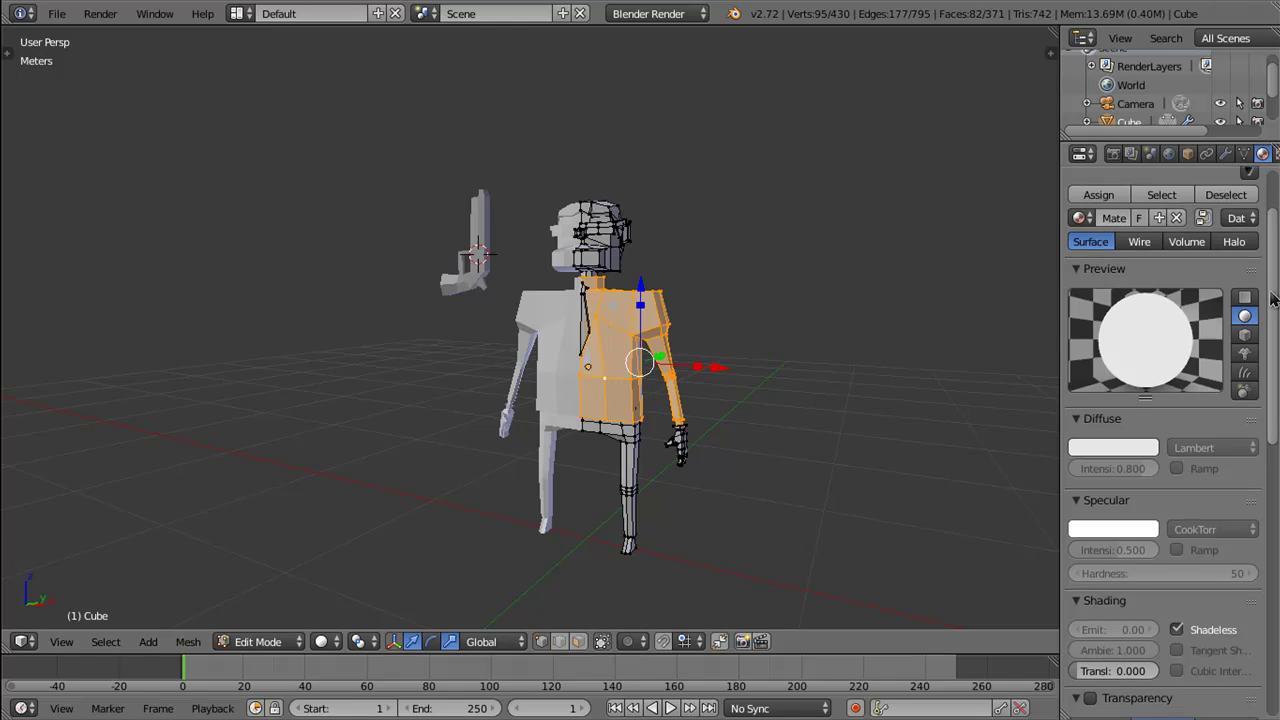
{"action": "scroll", "scroll_direction": "up", "scroll_amount": 3}
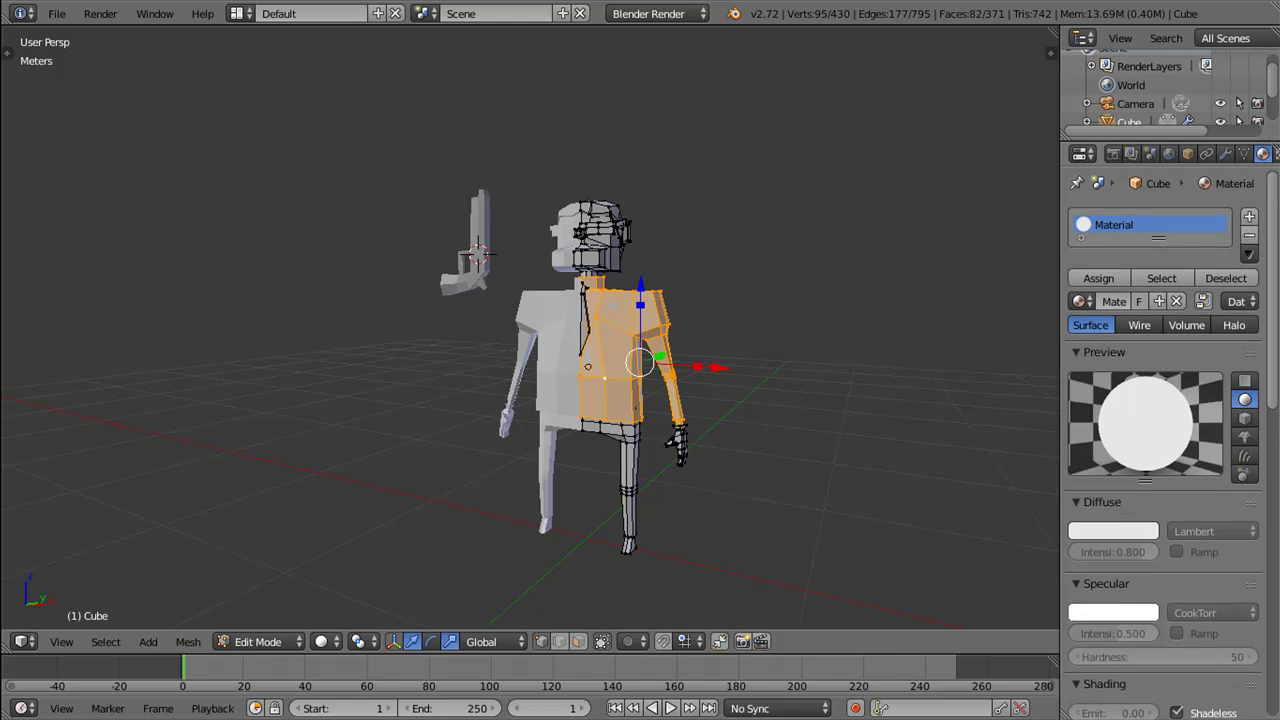
{"action": "left_click", "coordinate": [1120, 301]}
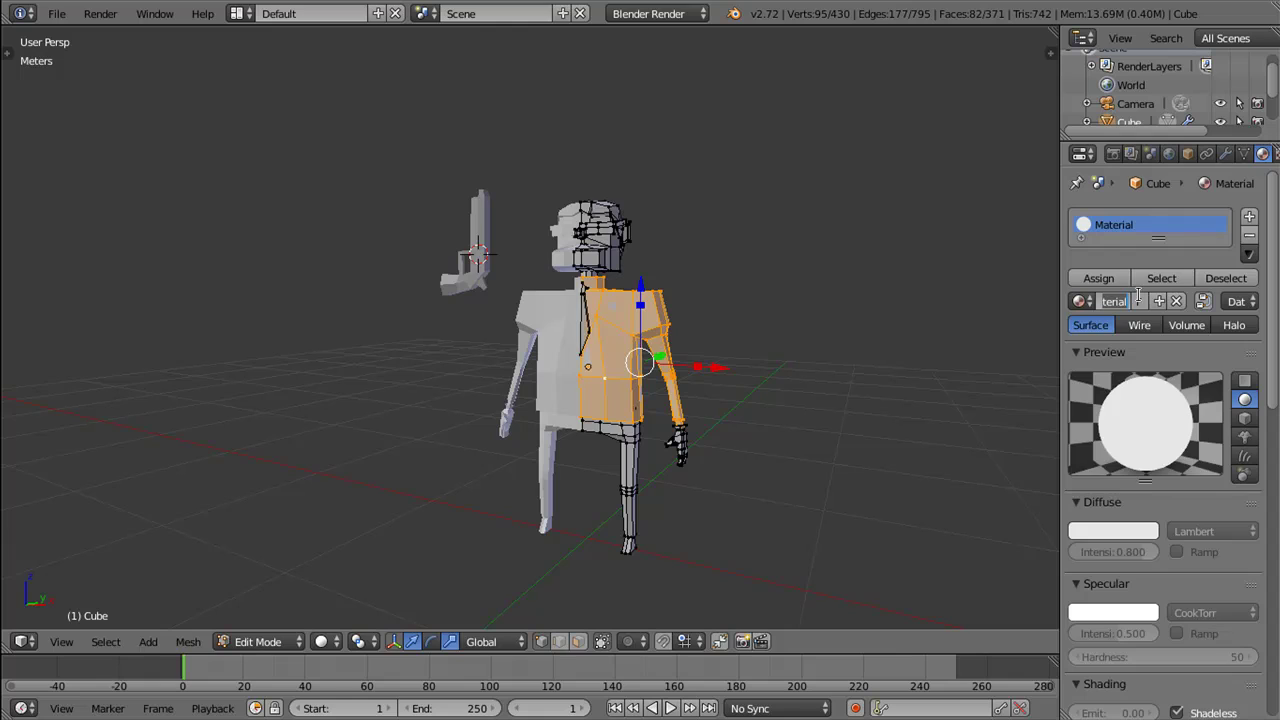
{"action": "type", "text": "s"}
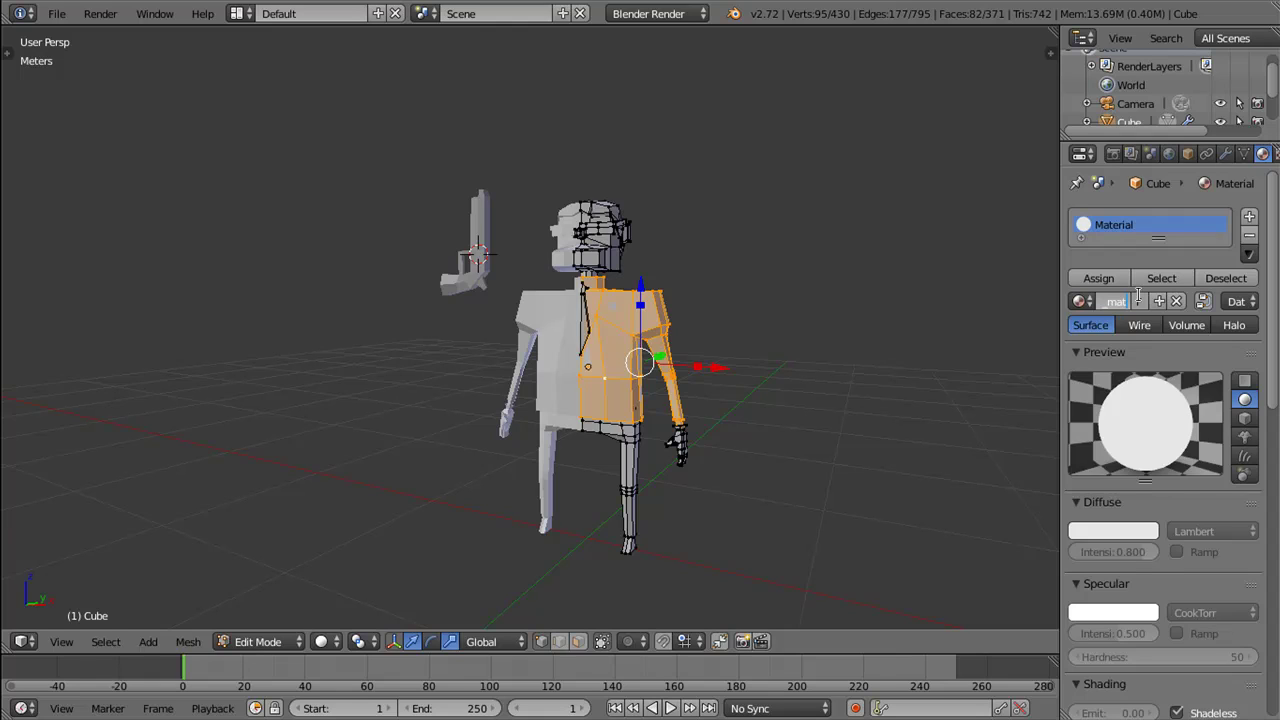
Step: Name the material Close_matL and give it a dark reddish-brown diffuse colour
{"action": "key", "text": "Return"}
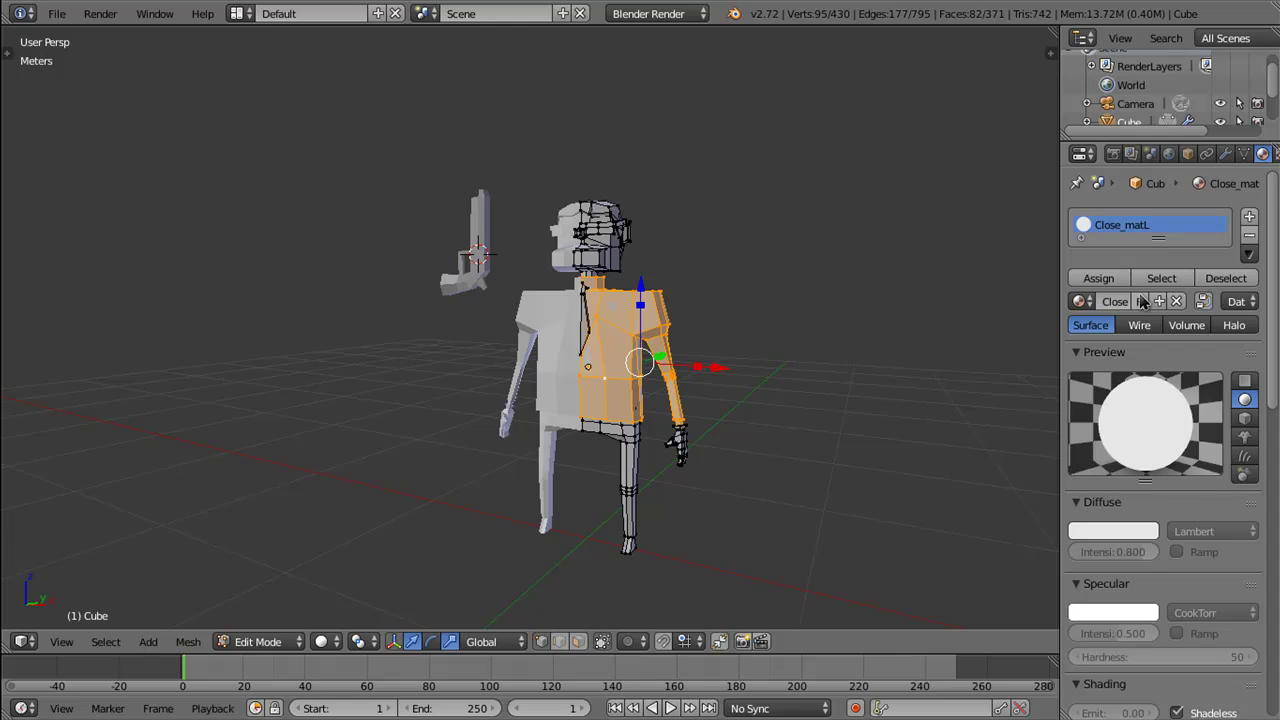
{"action": "left_click", "coordinate": [1146, 531]}
{"action": "left_click", "coordinate": [1059, 356]}
{"action": "left_click_drag", "start_coordinate": [1053, 376], "coordinate": [1050, 396]}
{"action": "left_click_drag", "start_coordinate": [1143, 330], "coordinate": [1144, 376]}
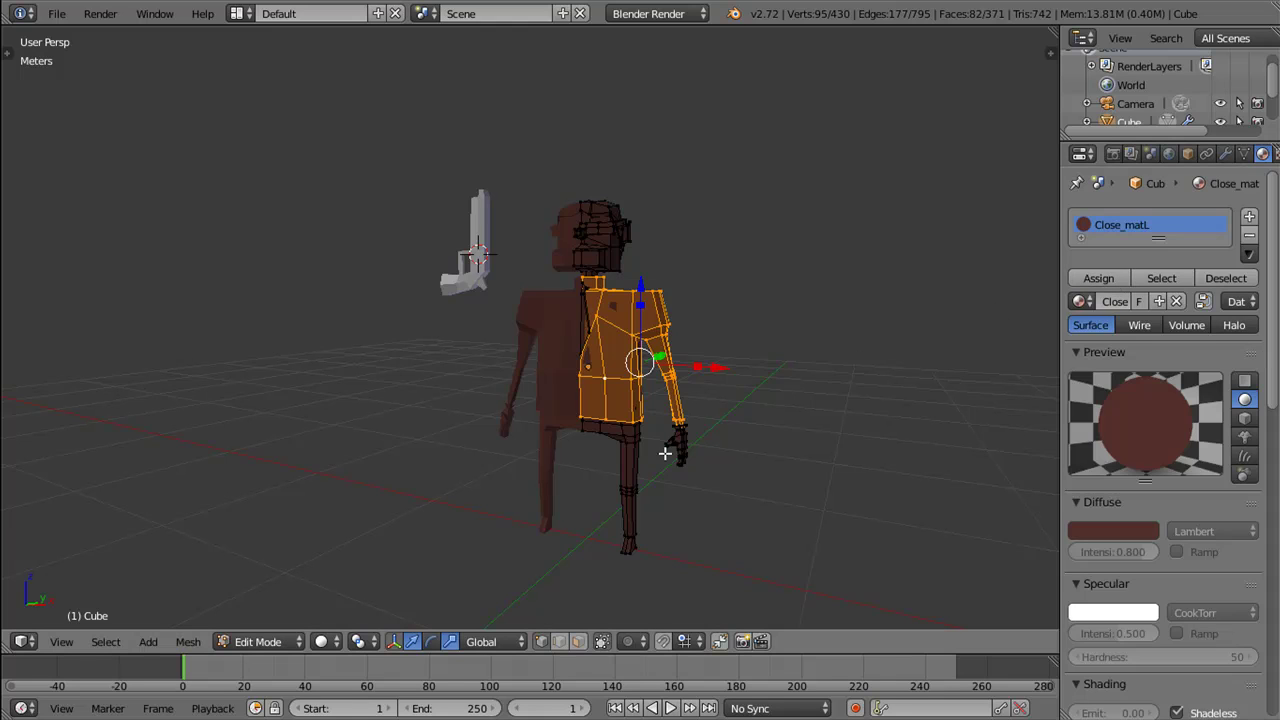
Step: Look down on the character and select the leg strip and part of the hip
{"action": "left_click_drag", "start_coordinate": [665, 453], "coordinate": [638, 455]}
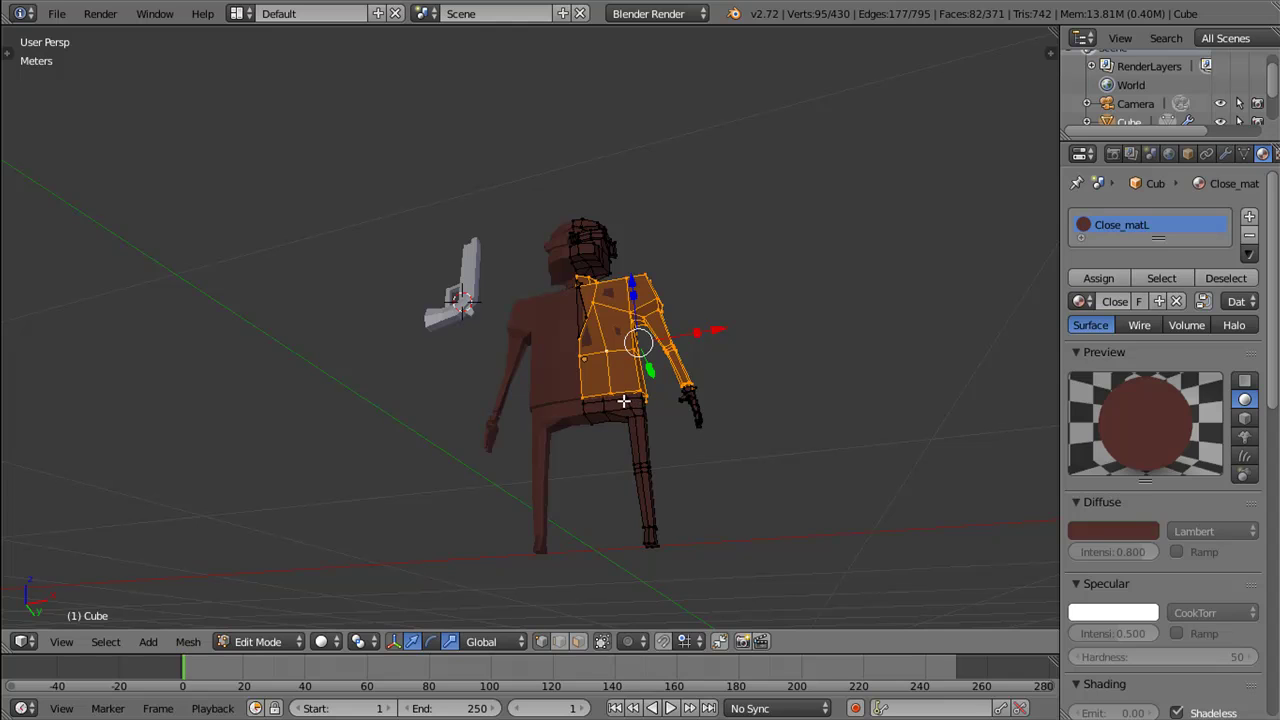
{"action": "right_click", "coordinate": [629, 398]}
{"action": "left_click_drag", "start_coordinate": [647, 400], "coordinate": [749, 491]}
Step: In wireframe, box-select the right foot vertices, then return to solid shading
{"action": "key", "text": "z"}
{"action": "left_click", "coordinate": [916, 516]}
{"action": "key", "text": "a"}
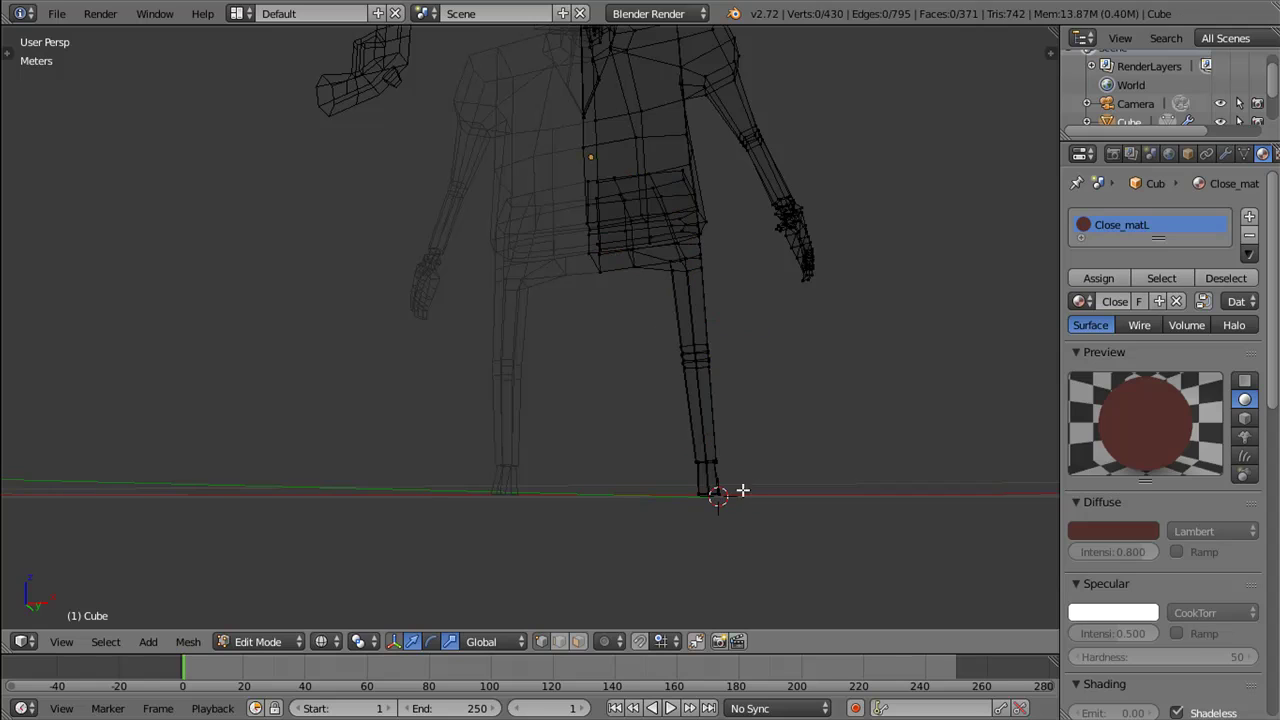
{"action": "key", "text": "b"}
{"action": "left_click_drag", "start_coordinate": [680, 489], "coordinate": [777, 523]}
{"action": "left_click_drag", "start_coordinate": [770, 504], "coordinate": [590, 410]}
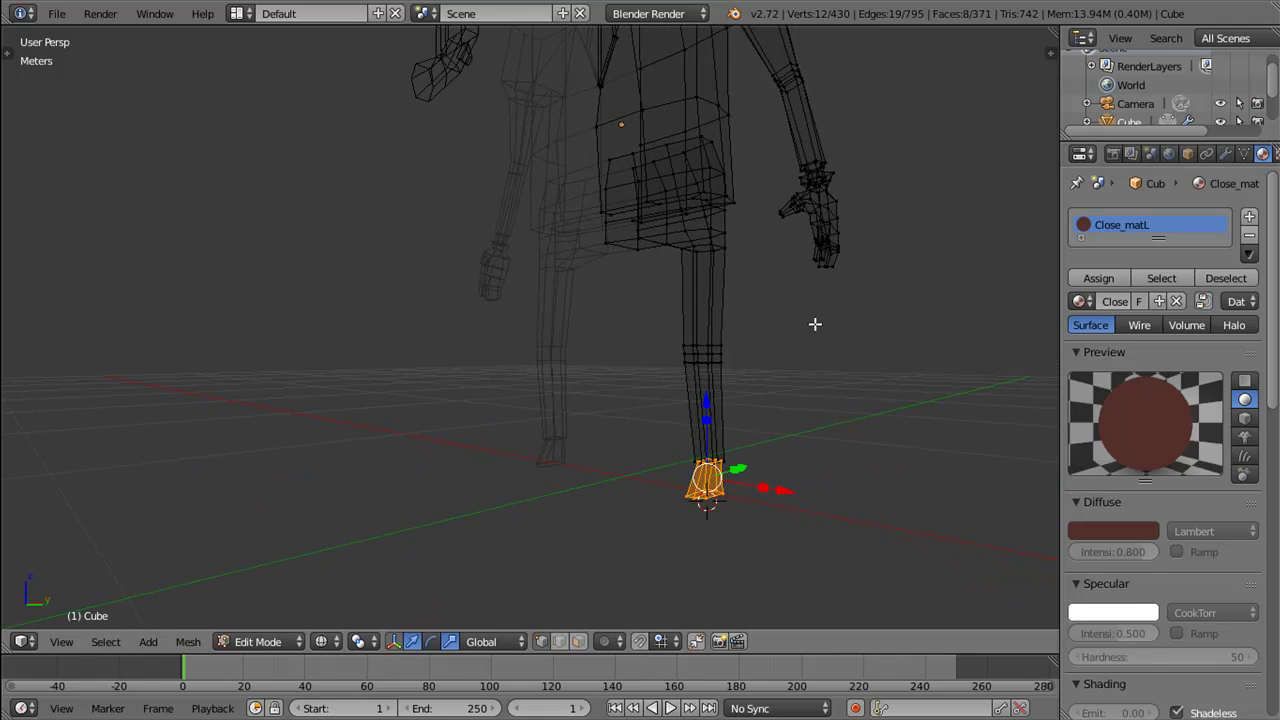
{"action": "key", "text": "z"}
{"action": "left_click", "coordinate": [776, 545]}
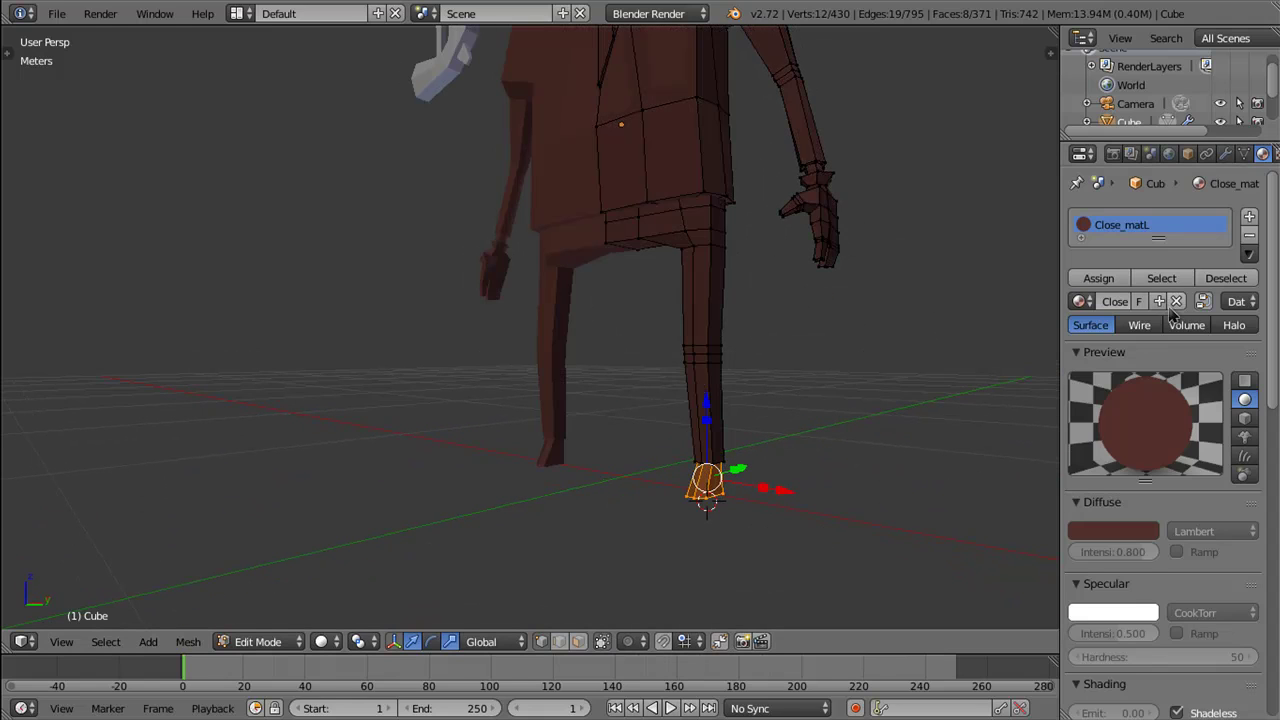
Step: Add a new material slot with a new material named Shoose_M
{"action": "left_click", "coordinate": [1251, 220]}
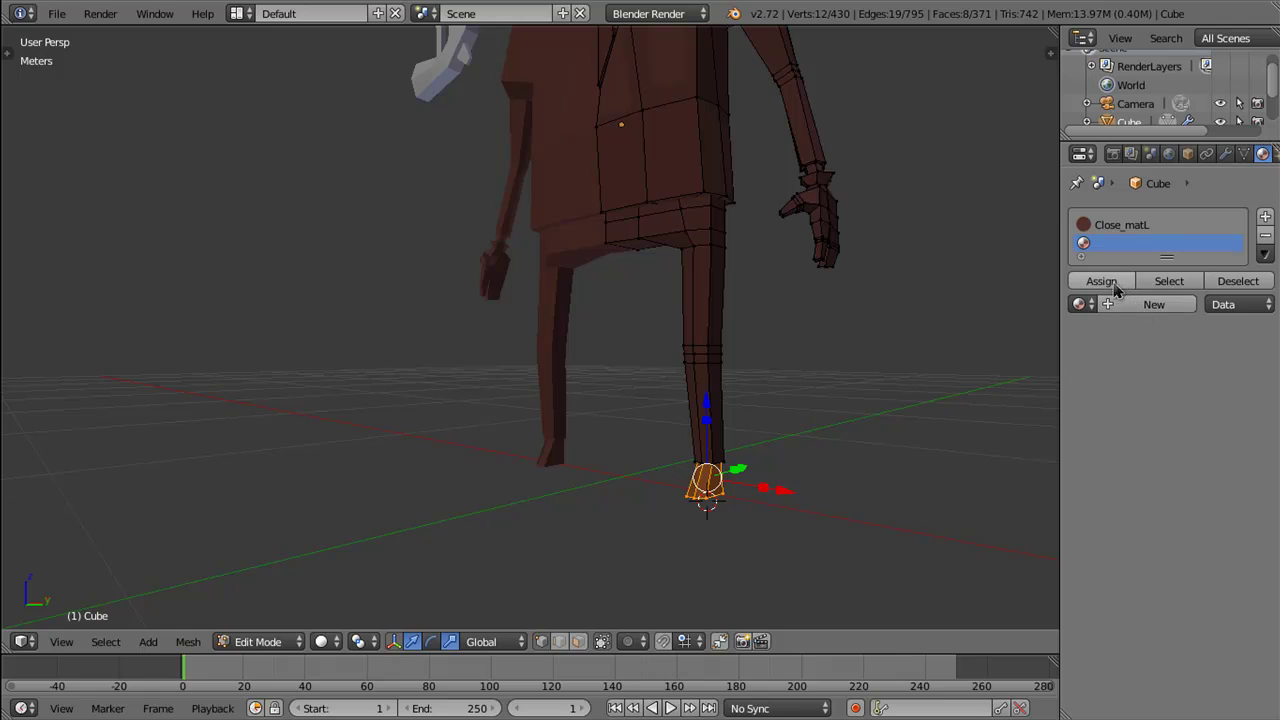
{"action": "left_click", "coordinate": [1122, 305]}
{"action": "left_click", "coordinate": [1118, 304]}
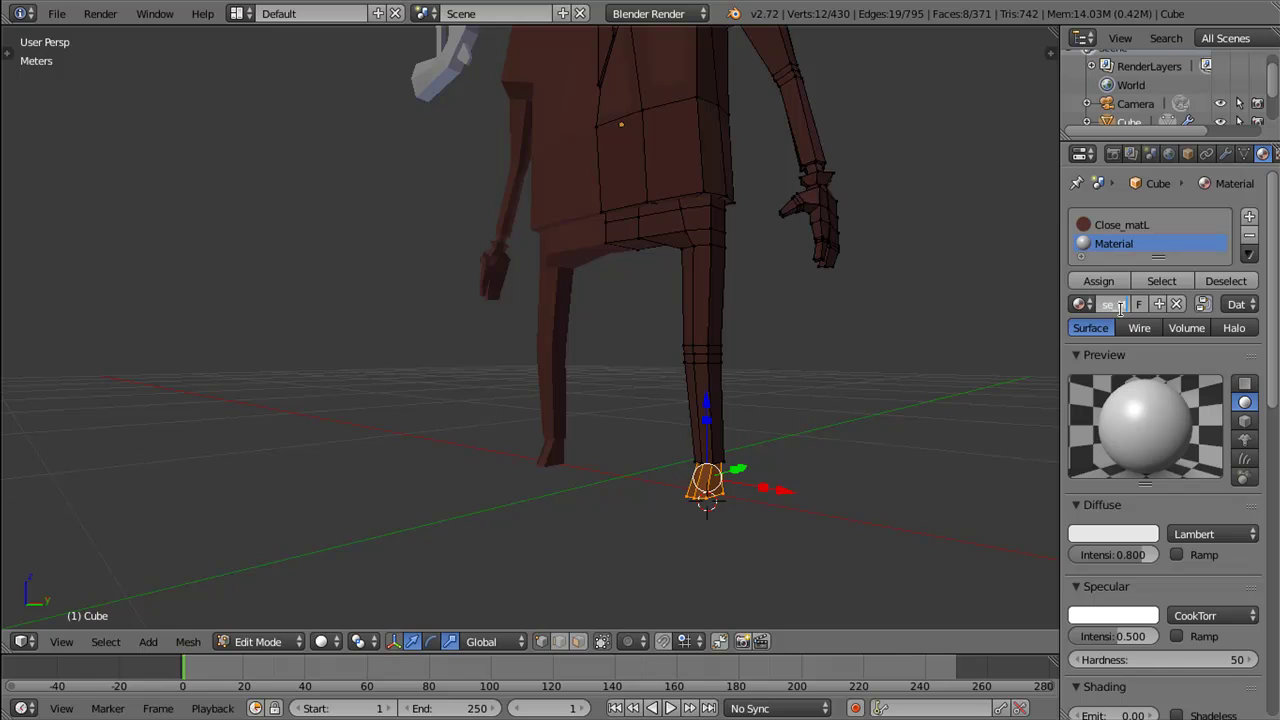
{"action": "type", "text": "Shoose_M"}
{"action": "key", "text": "Return"}
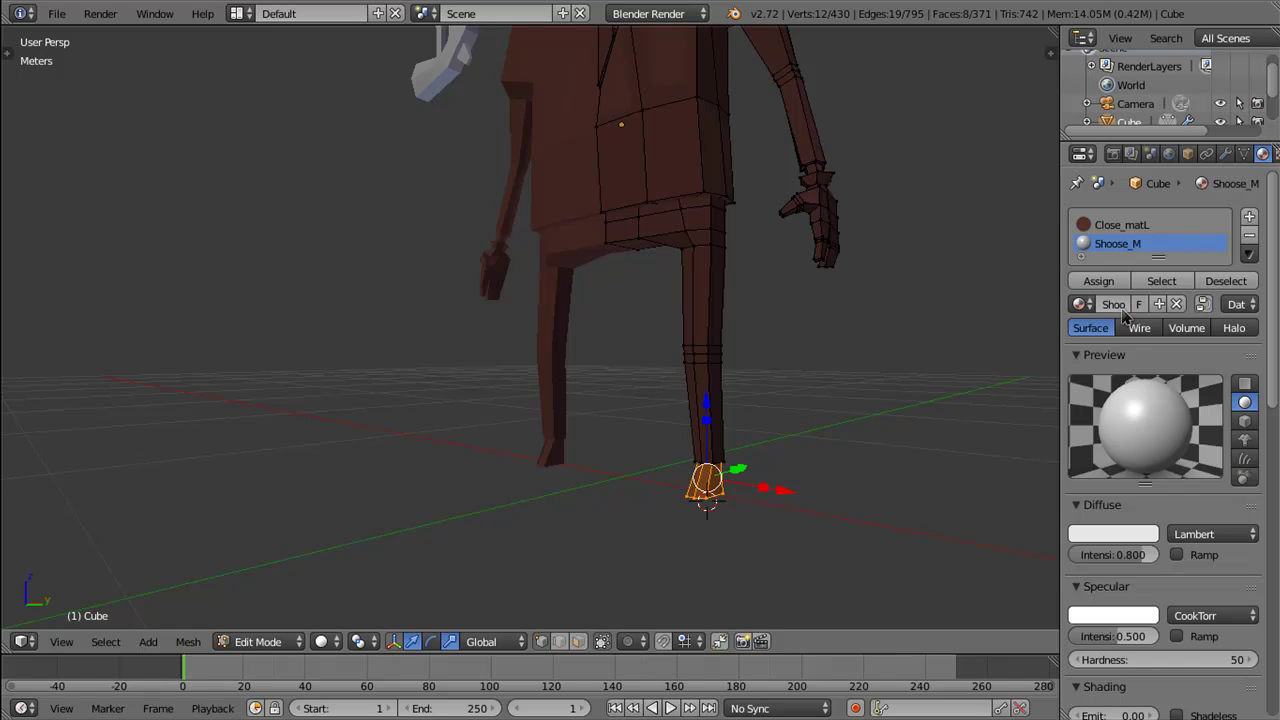
Step: Make Shoose_M shadeless with a near-black diffuse colour and assign it to the shoes
{"action": "scroll", "scroll_direction": "down", "scroll_amount": 3}
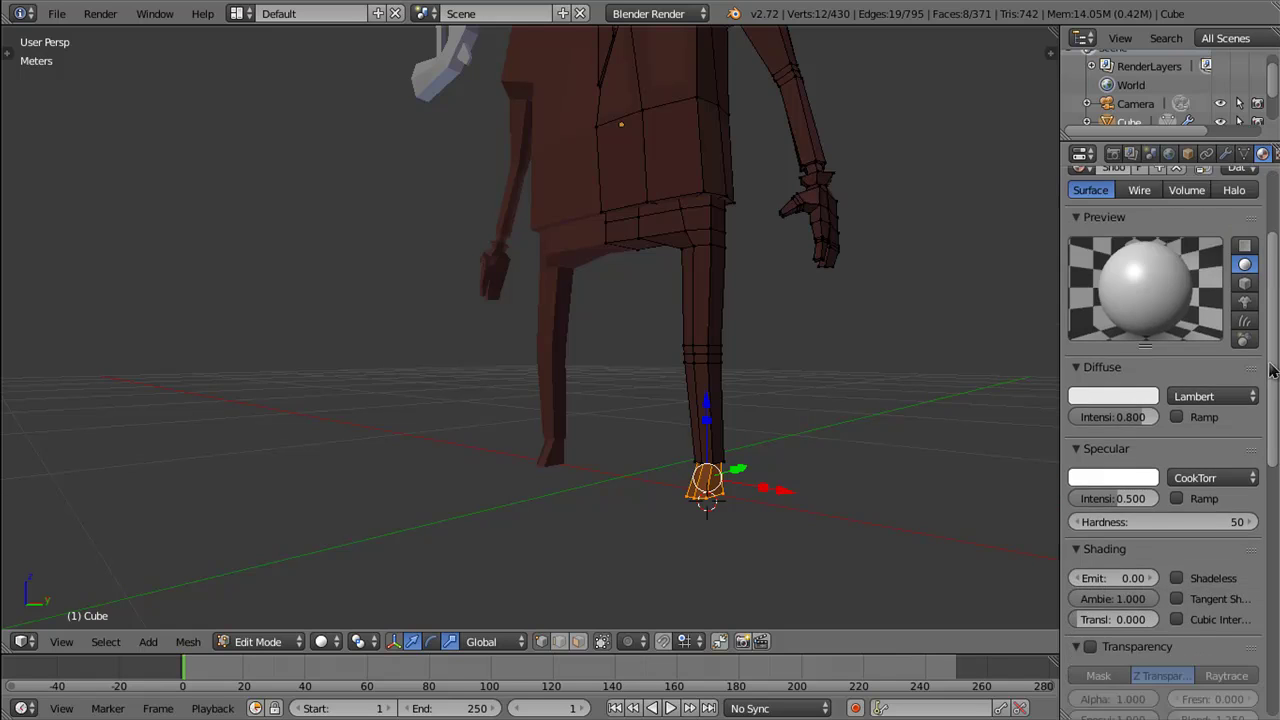
{"action": "left_click", "coordinate": [1177, 558]}
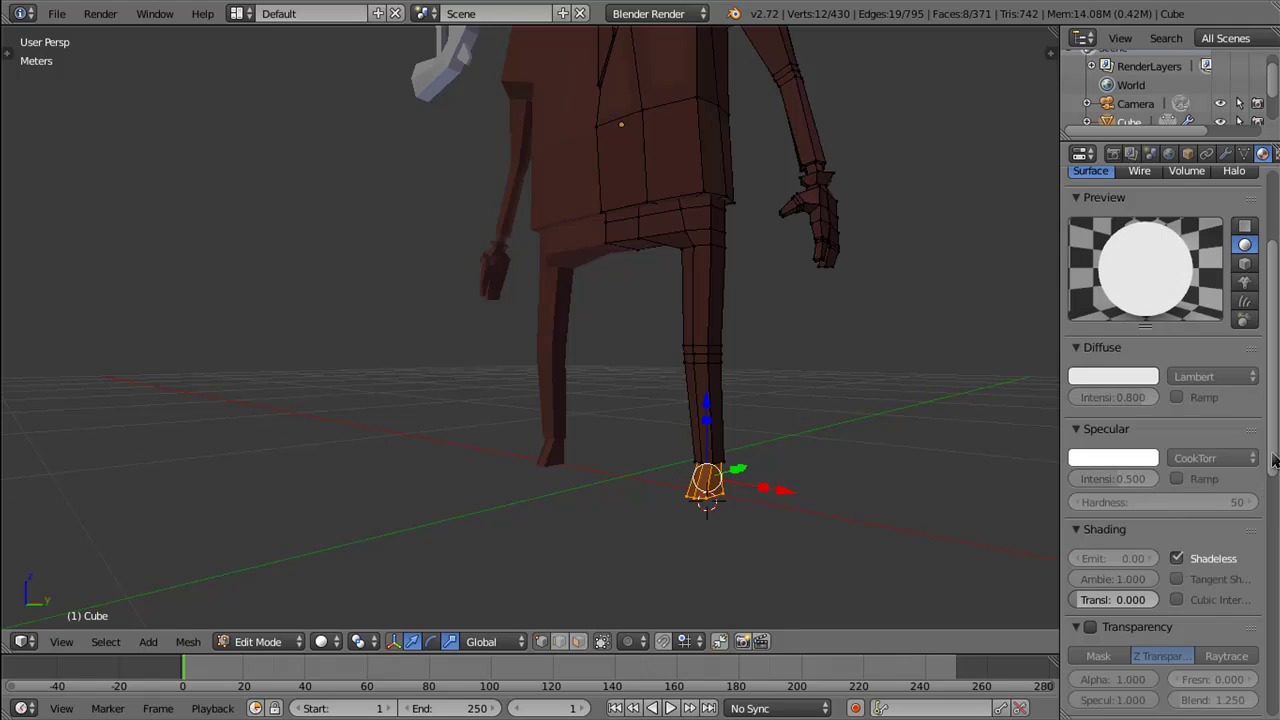
{"action": "scroll", "scroll_direction": "up", "scroll_amount": 3}
{"action": "left_click", "coordinate": [1138, 459]}
{"action": "left_click_drag", "start_coordinate": [1145, 315], "coordinate": [1147, 342]}
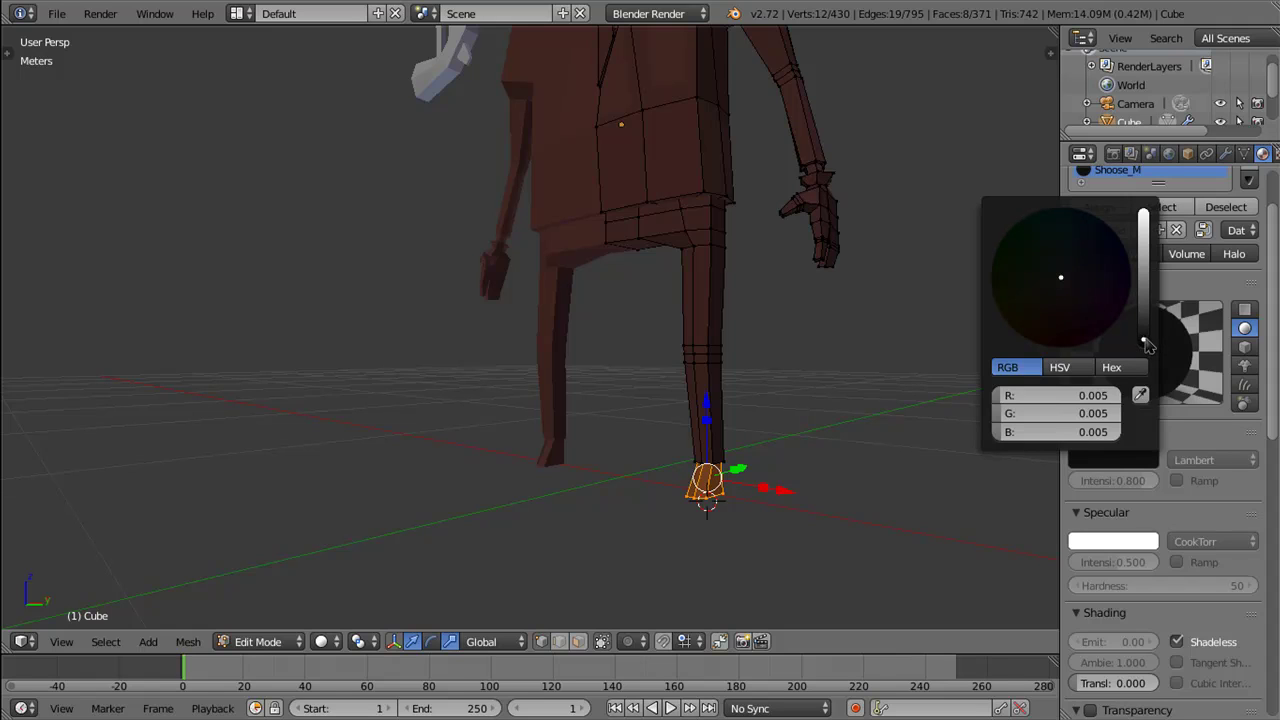
{"action": "left_click_drag", "start_coordinate": [1146, 341], "coordinate": [1146, 342]}
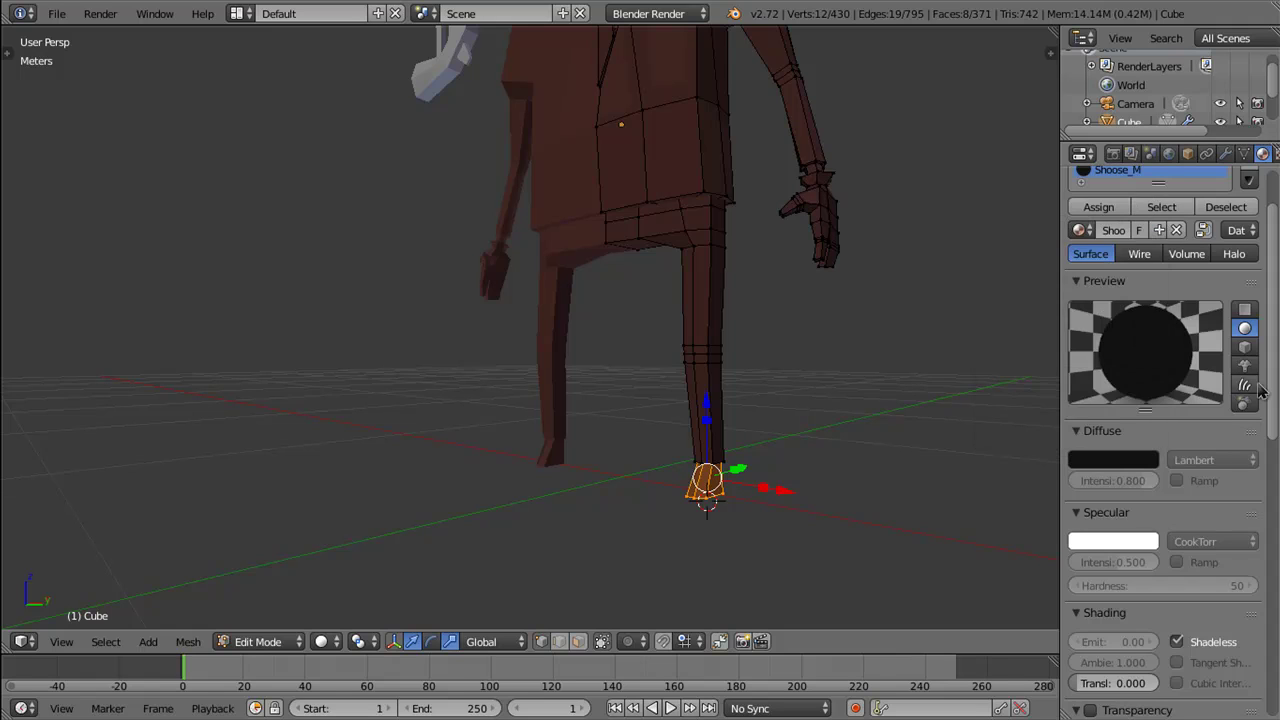
{"action": "left_click", "coordinate": [1108, 214]}
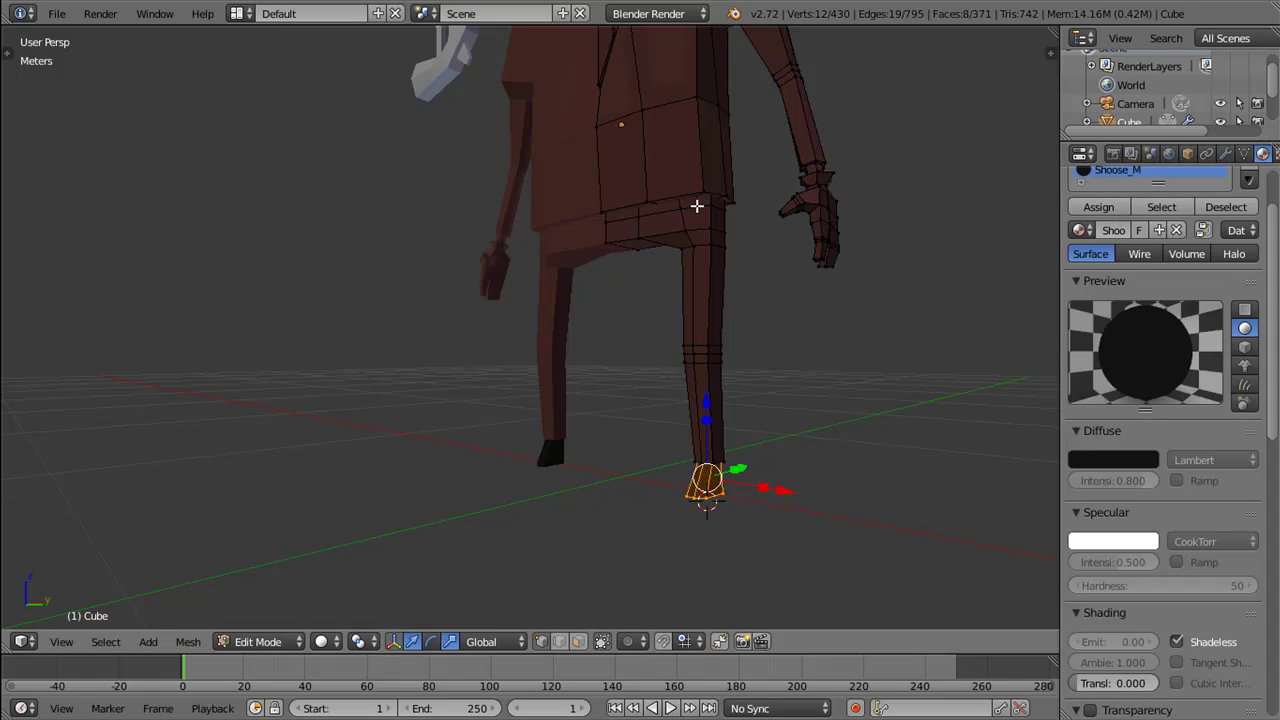
Step: Select the waist edge loop, grow it, then deselect the extra faces on both sides
{"action": "right_click", "coordinate": [697, 205]}
{"action": "key", "text": "ctrl+KP_Add"}
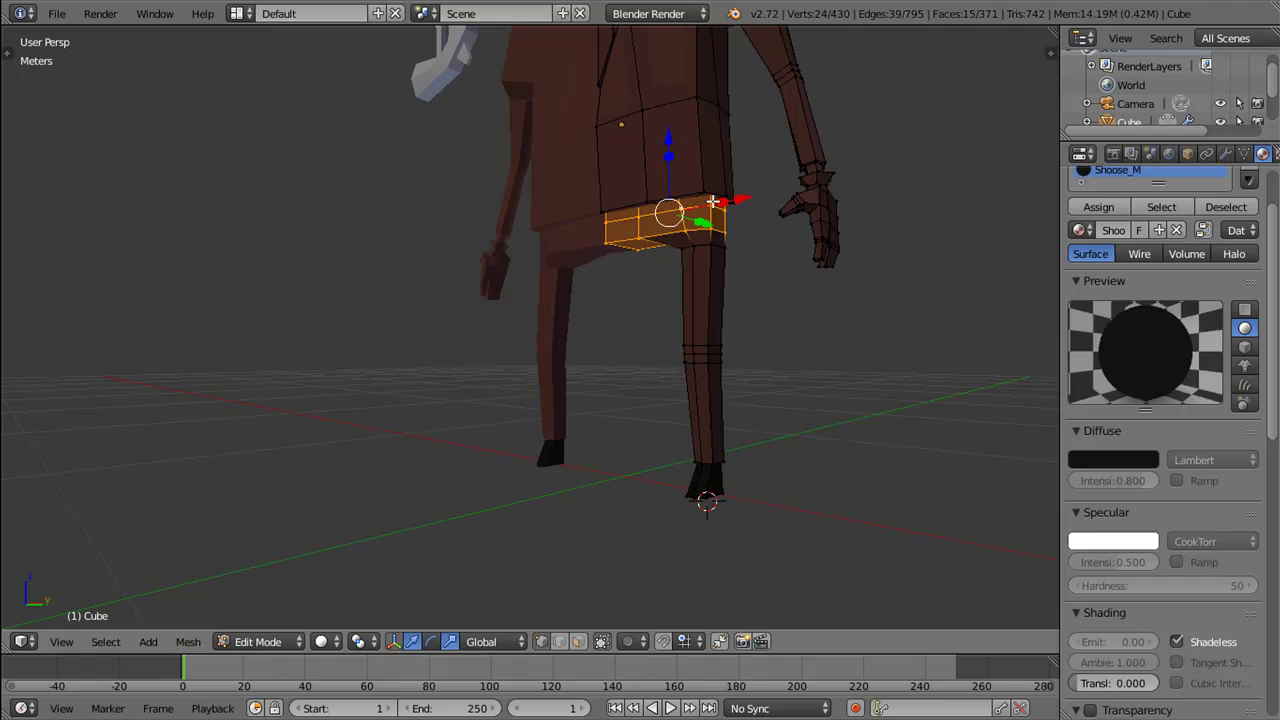
{"action": "right_click", "coordinate": [641, 236]}
{"action": "right_click", "coordinate": [620, 248]}
{"action": "right_click", "coordinate": [640, 255]}
{"action": "left_click_drag", "start_coordinate": [660, 274], "coordinate": [803, 266]}
{"action": "right_click", "coordinate": [713, 234]}
{"action": "right_click", "coordinate": [663, 231]}
{"action": "right_click", "coordinate": [634, 234]}
{"action": "right_click", "coordinate": [704, 233]}
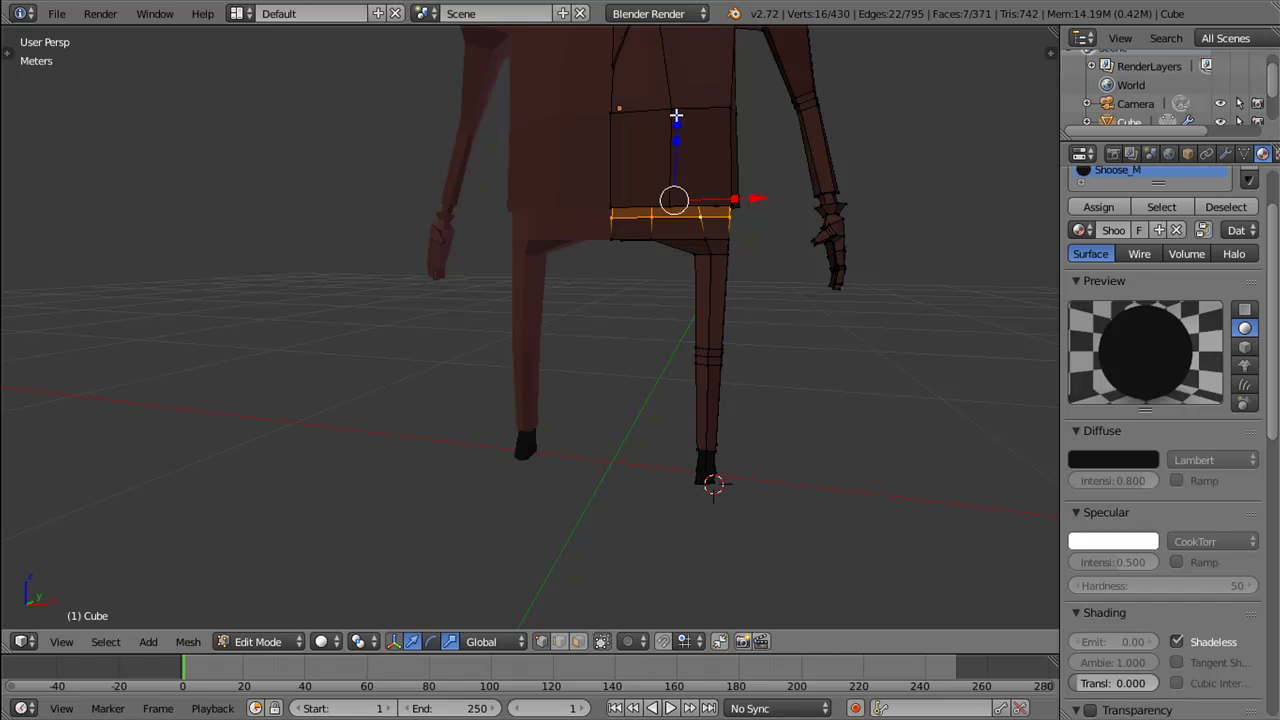
Step: Move the waist edge loop slightly upward along Z
{"action": "left_click_drag", "start_coordinate": [676, 116], "coordinate": [674, 113]}
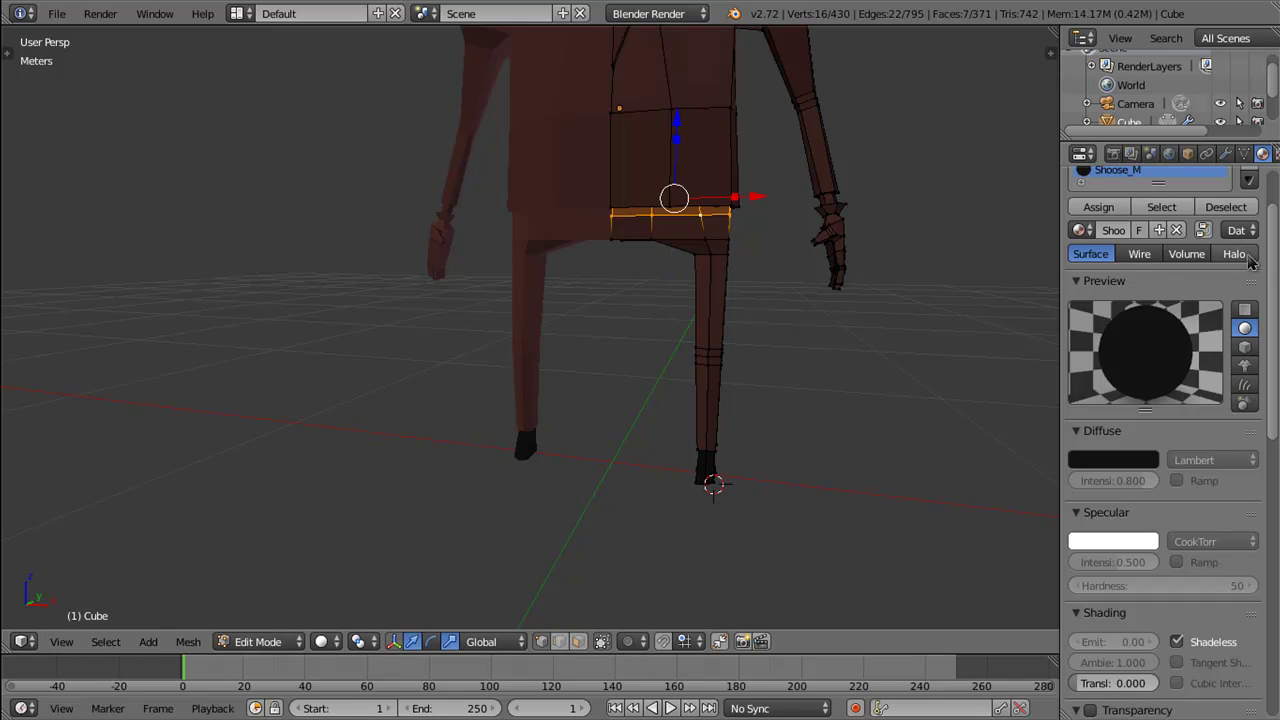
{"action": "scroll", "scroll_direction": "up", "scroll_amount": 3}
{"action": "scroll", "scroll_direction": "up", "scroll_amount": 3}
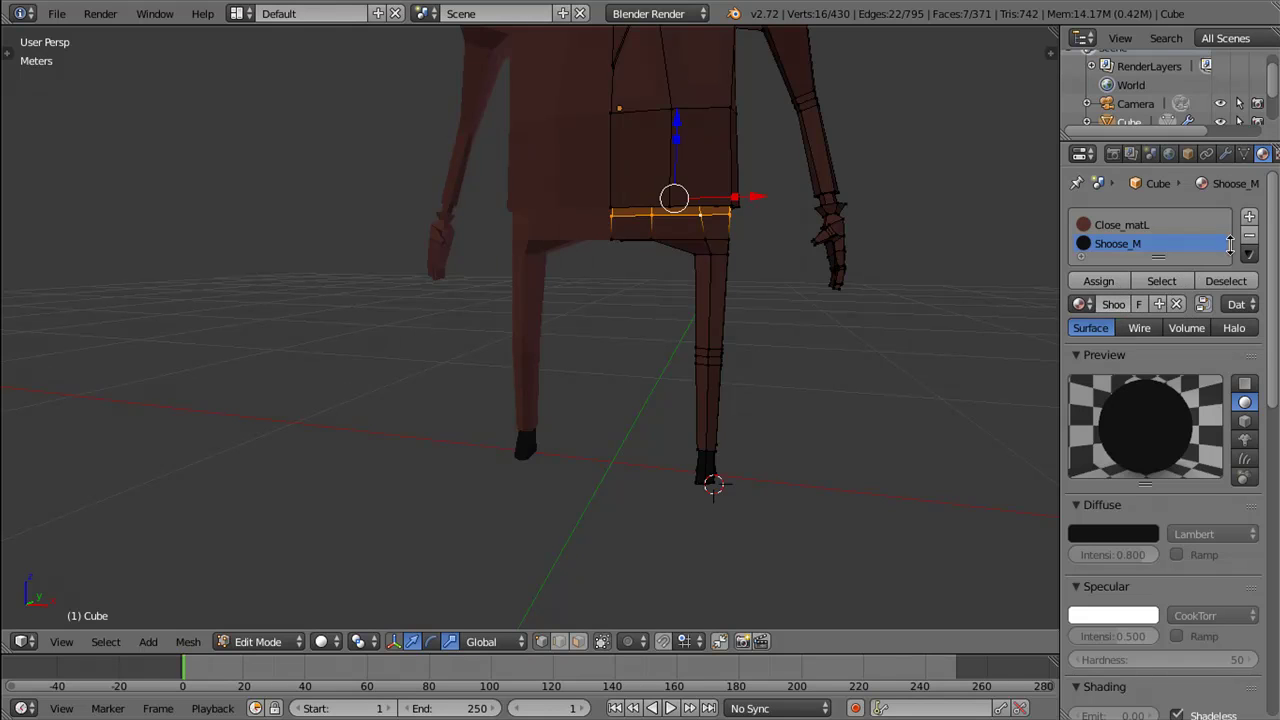
Step: Add a material slot with a new material named Close_matD
{"action": "left_click", "coordinate": [1249, 216]}
{"action": "left_click", "coordinate": [1128, 330]}
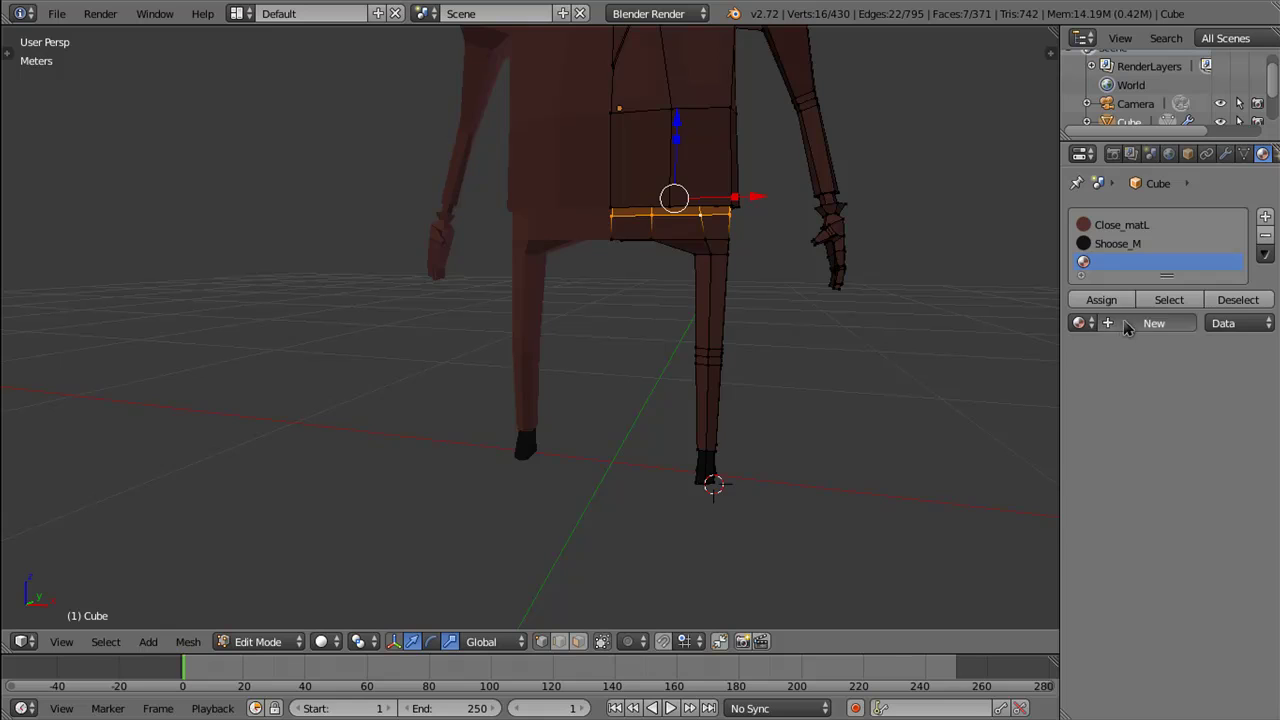
{"action": "type", "text": "C"}
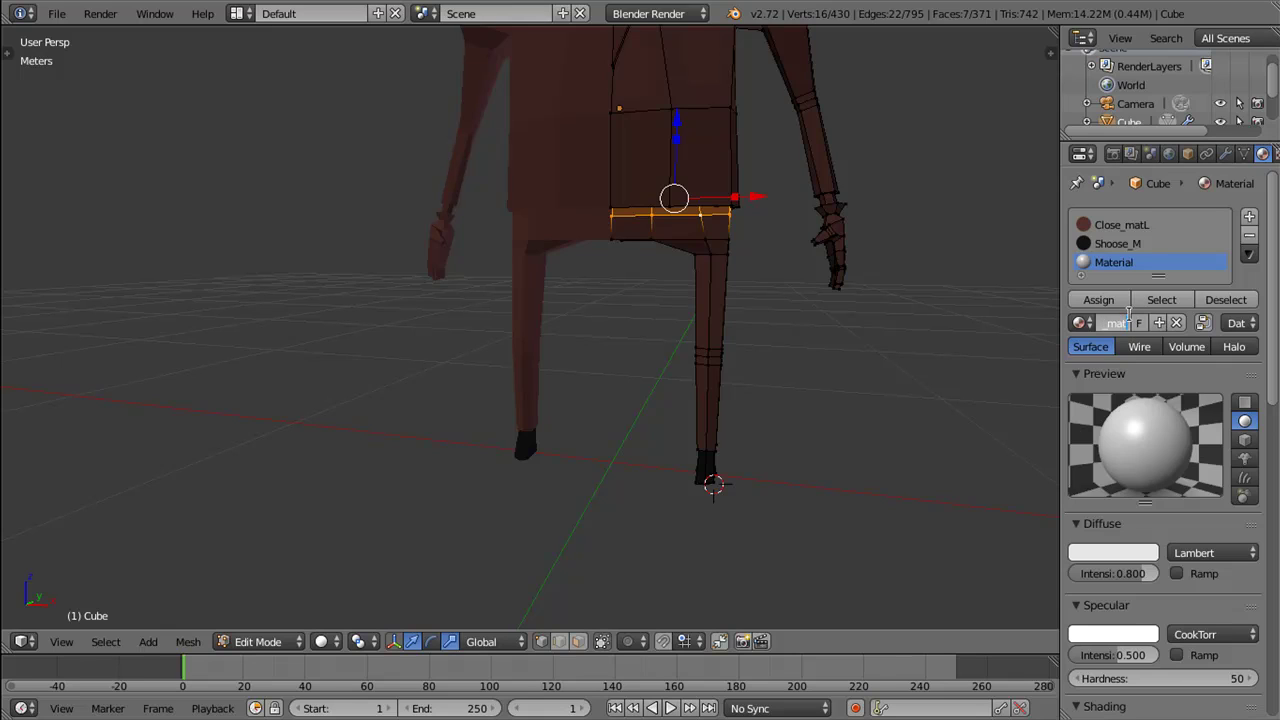
{"action": "type", "text": "D"}
{"action": "key", "text": "Return"}
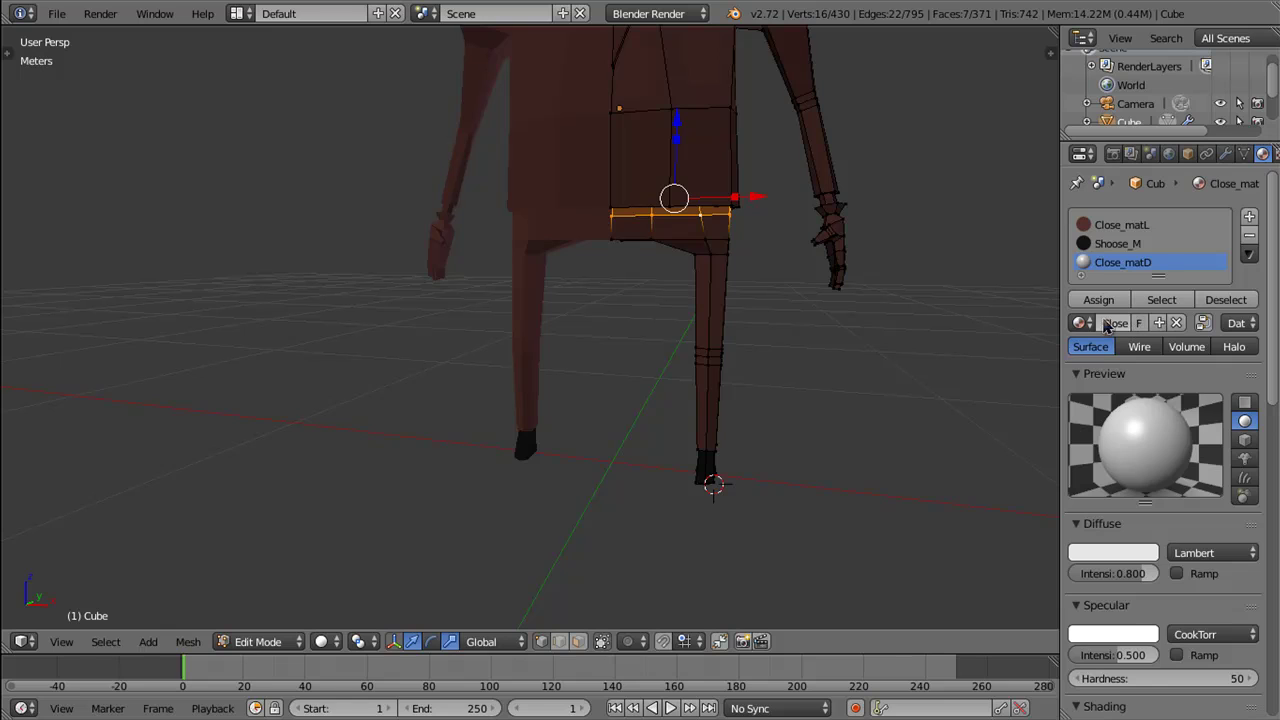
Step: Make Close_matD shadeless with a very dark brown diffuse (R 0.042, G 0.015, B 0.011)
{"action": "scroll", "scroll_direction": "down", "scroll_amount": 3}
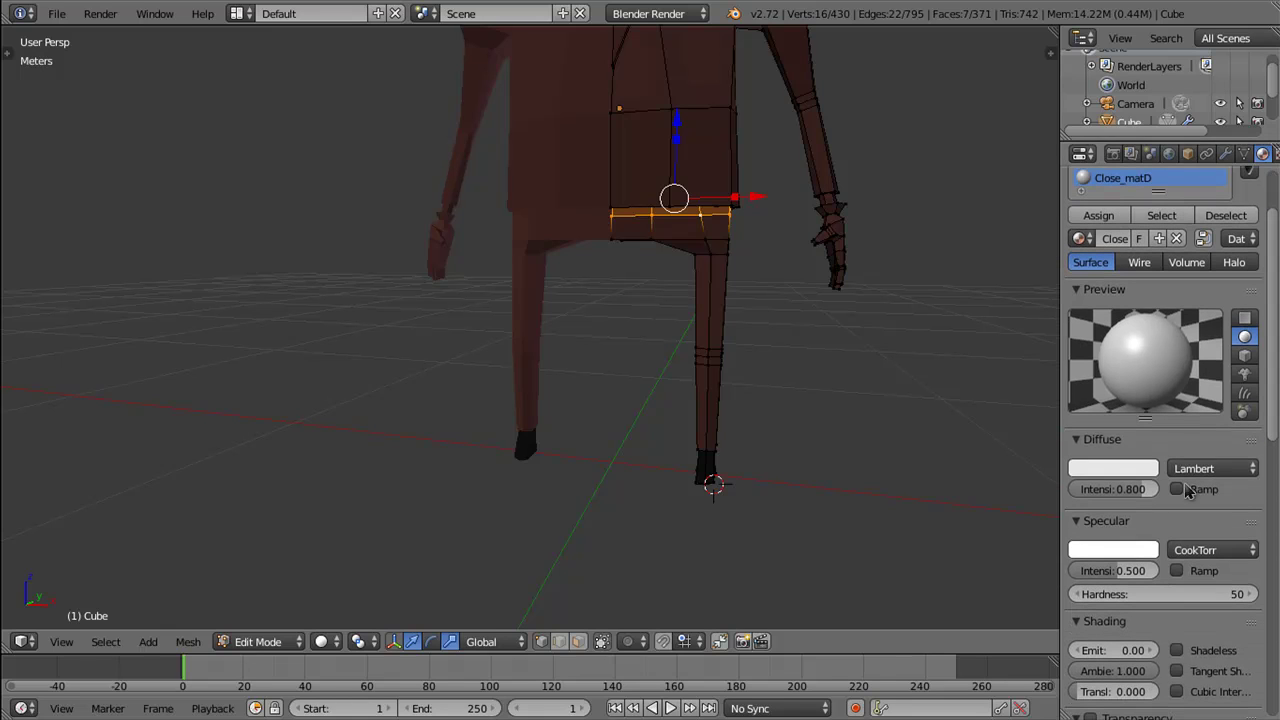
{"action": "left_click", "coordinate": [1176, 651]}
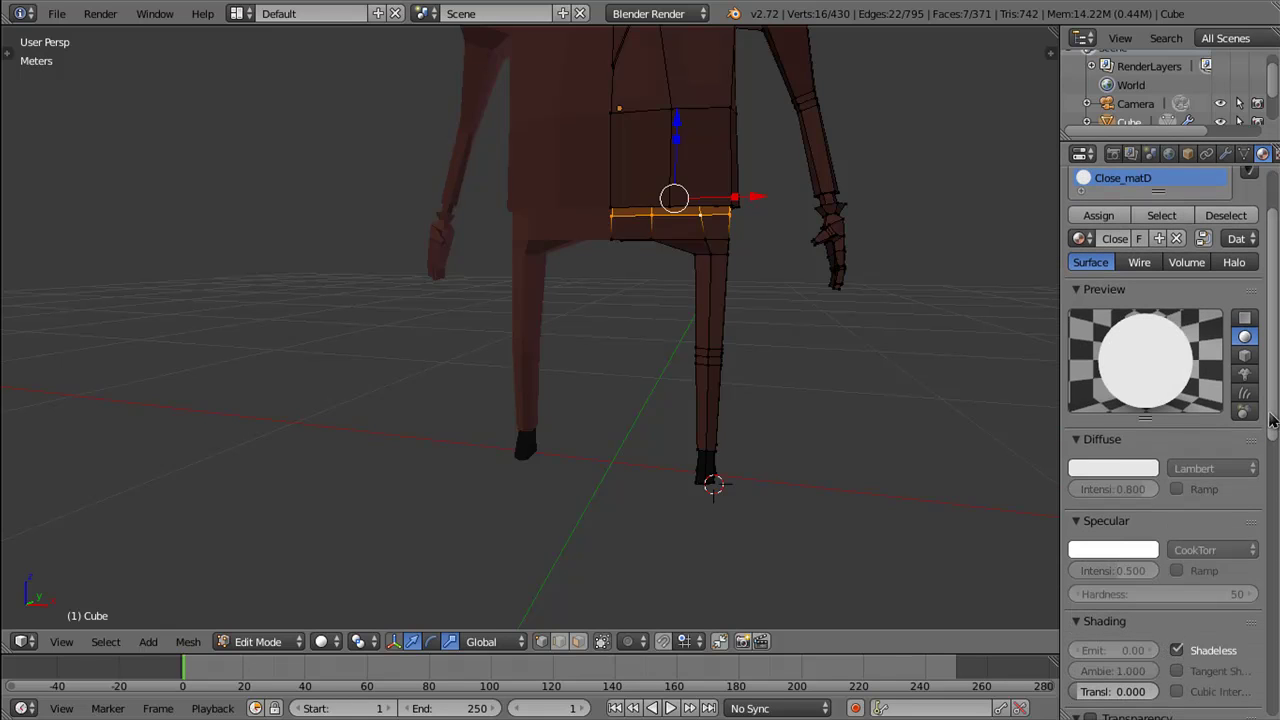
{"action": "scroll", "scroll_direction": "up", "scroll_amount": 3}
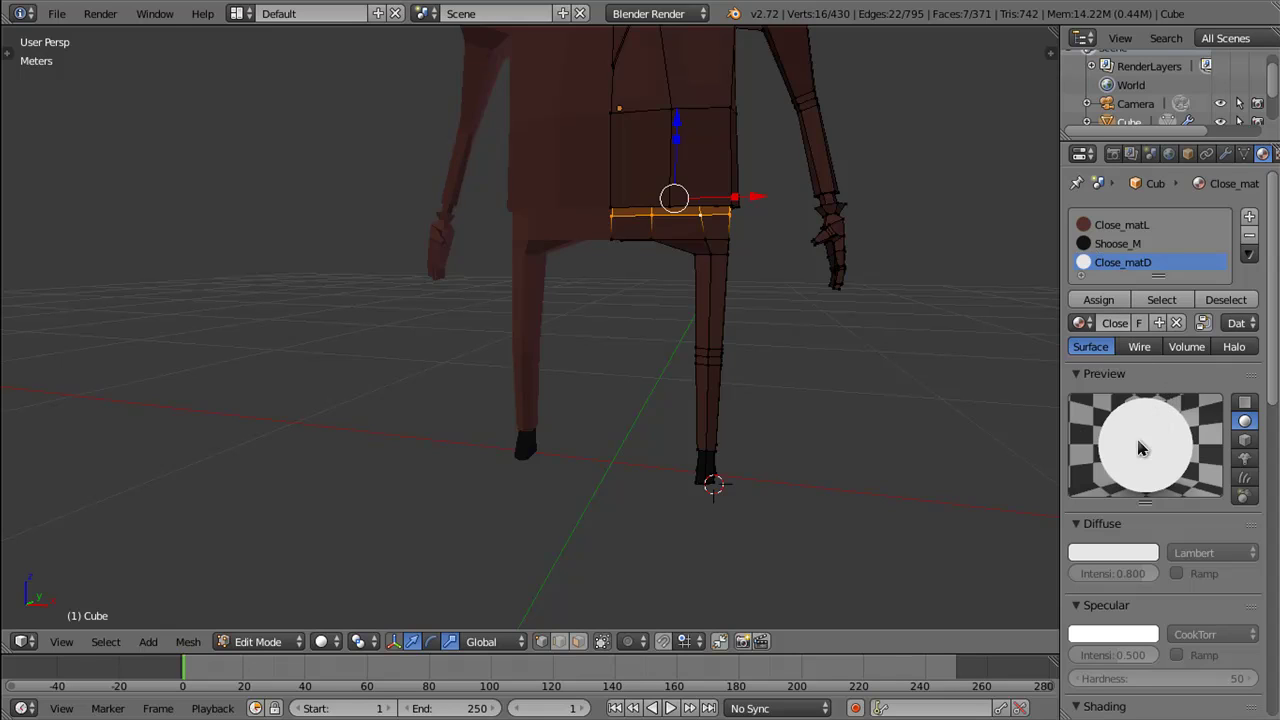
{"action": "left_click", "coordinate": [1110, 556]}
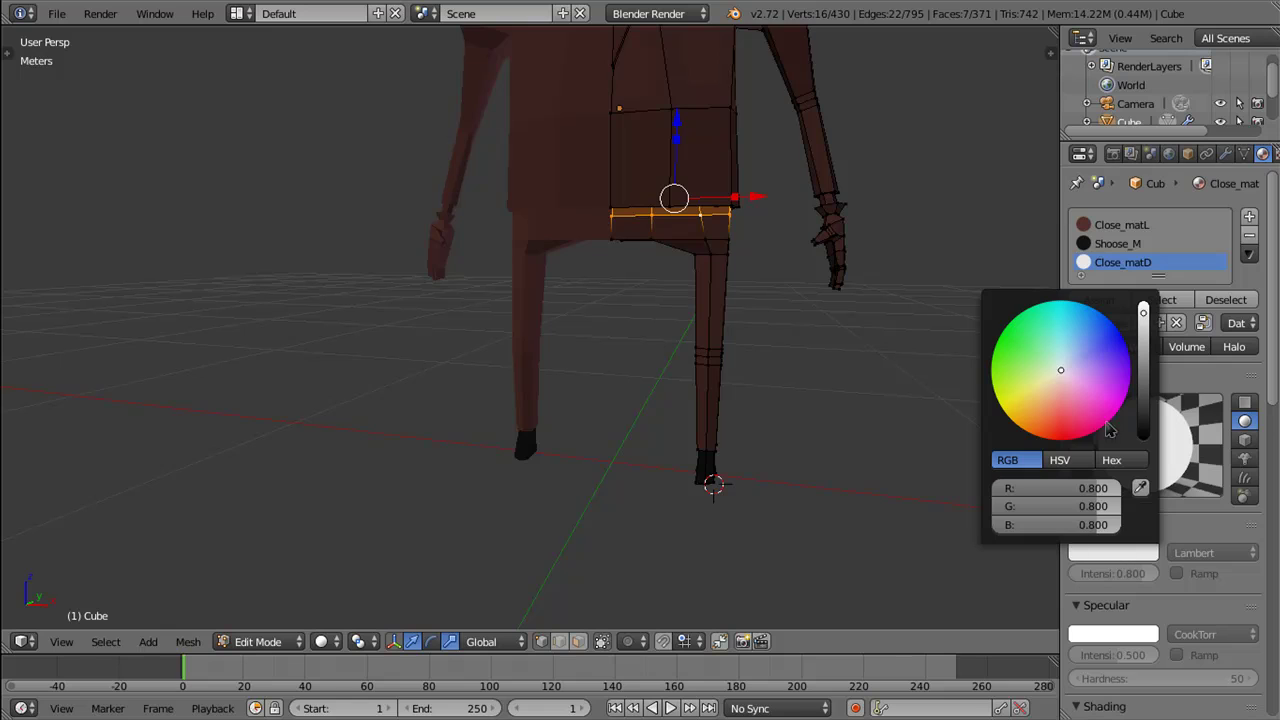
{"action": "left_click_drag", "start_coordinate": [1060, 372], "coordinate": [1053, 418]}
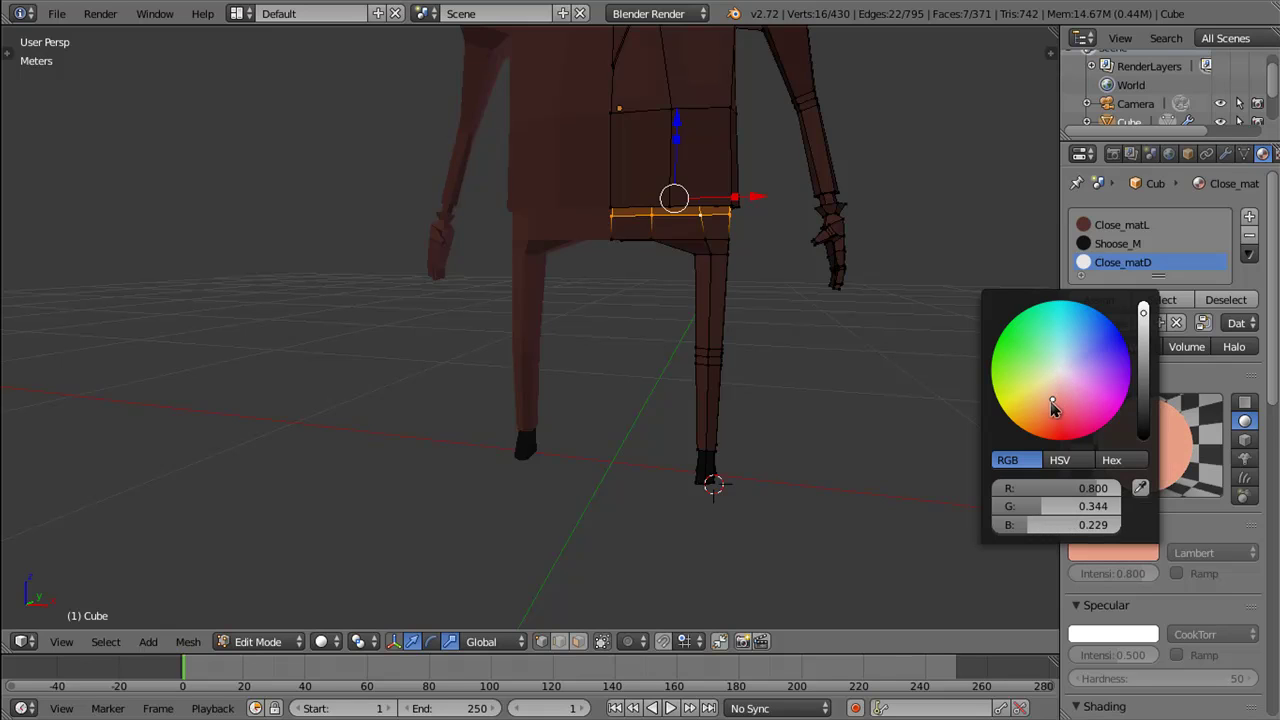
{"action": "left_click_drag", "start_coordinate": [1143, 314], "coordinate": [1147, 415]}
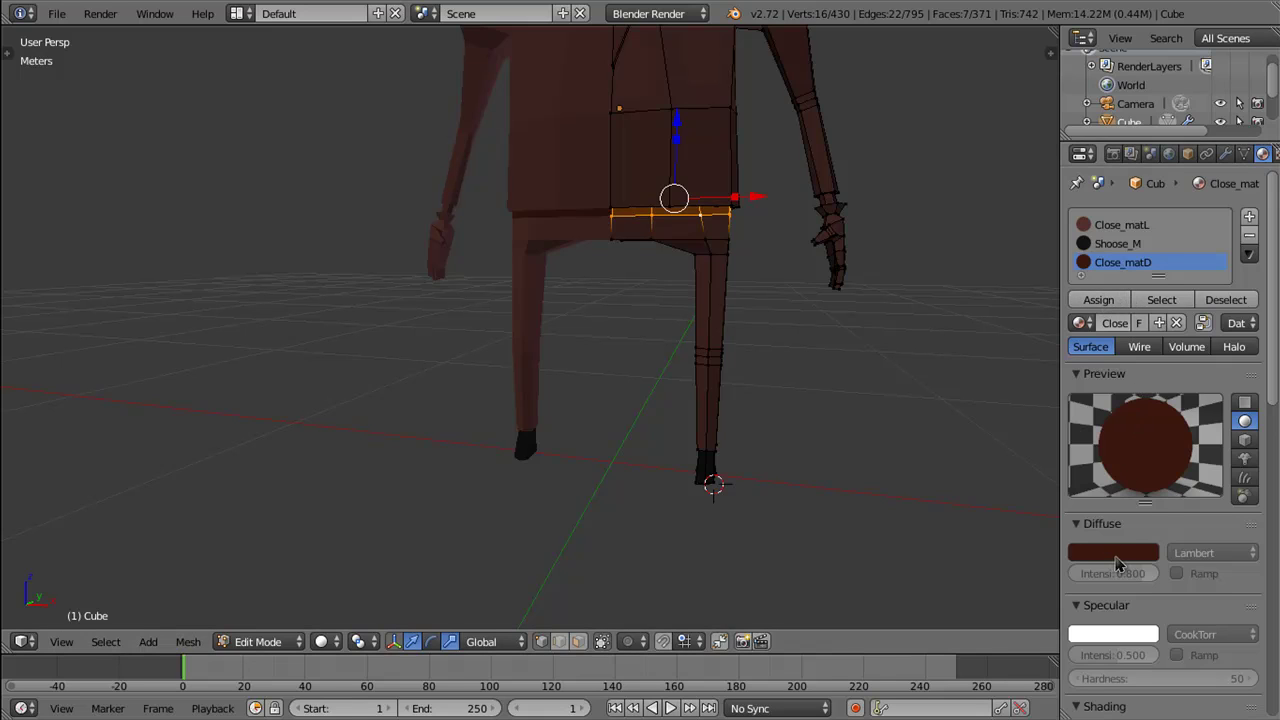
{"action": "left_click", "coordinate": [1113, 556]}
{"action": "left_click_drag", "start_coordinate": [1050, 425], "coordinate": [1055, 414]}
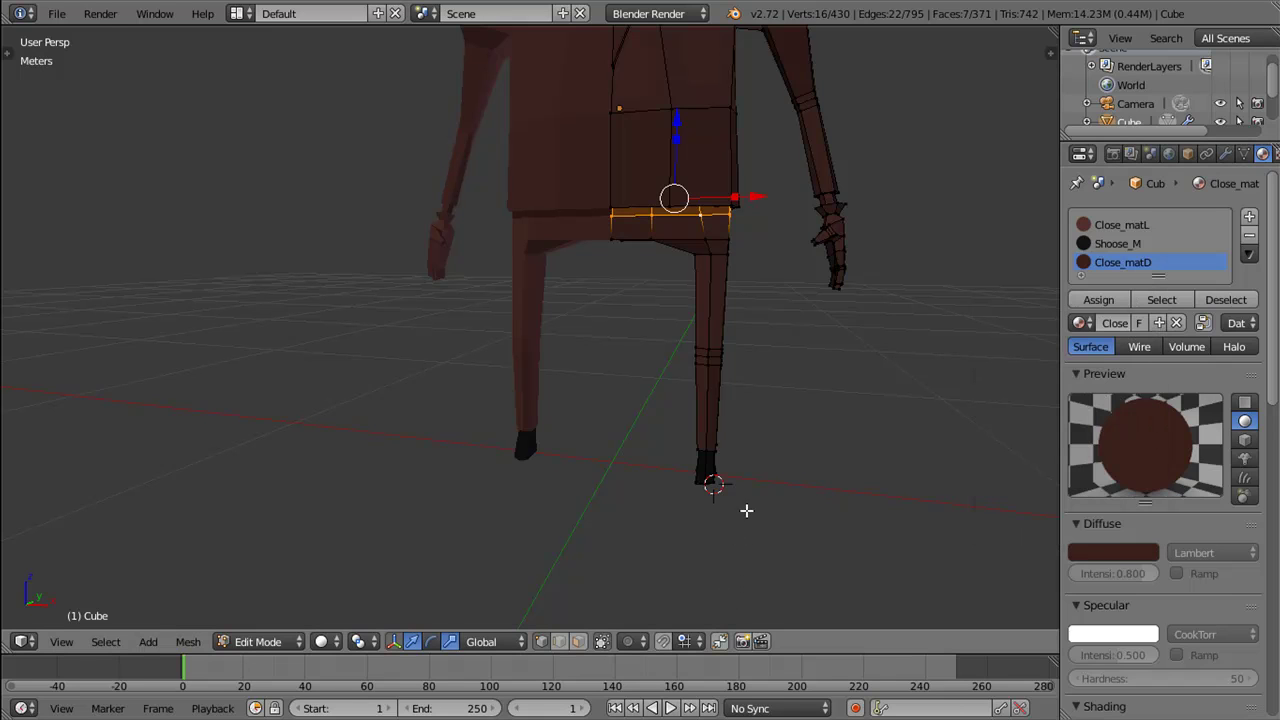
{"action": "left_click_drag", "start_coordinate": [780, 213], "coordinate": [806, 289]}
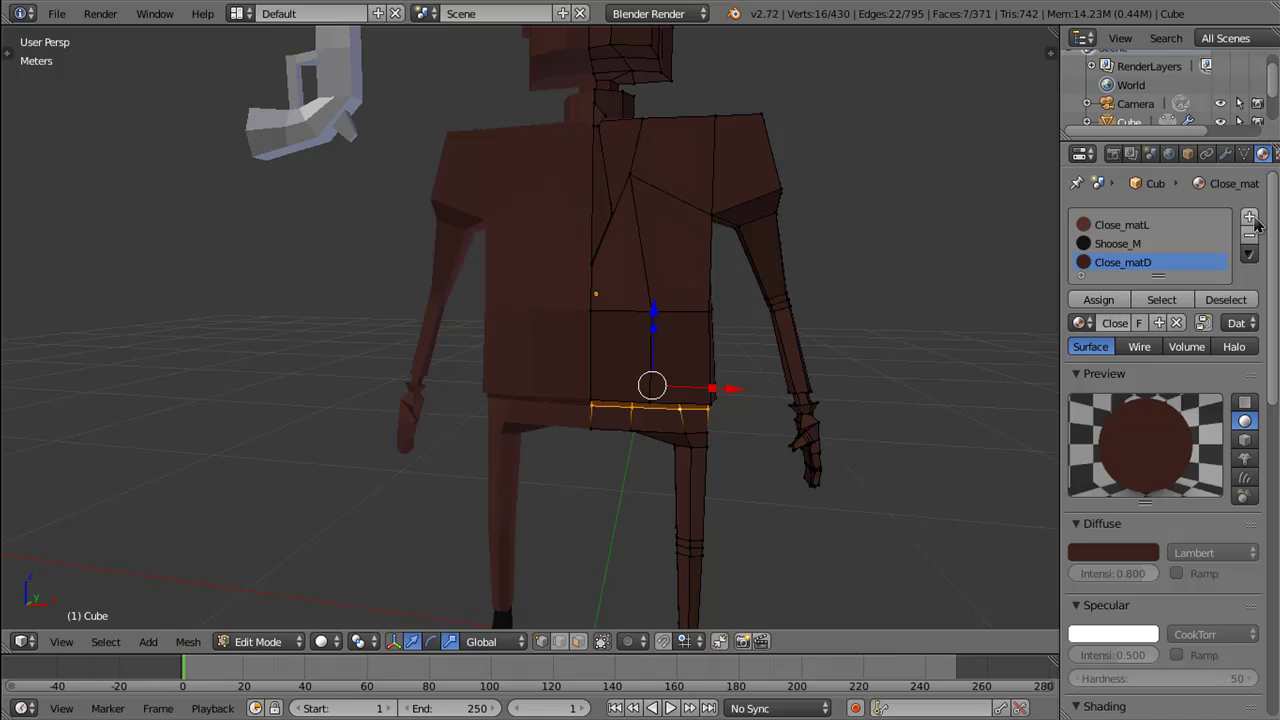
Step: Add a material slot with a new material named Shirt_mat
{"action": "left_click", "coordinate": [1249, 216]}
{"action": "left_click", "coordinate": [1140, 342]}
{"action": "left_click", "coordinate": [1127, 342]}
{"action": "type", "text": "bl"}
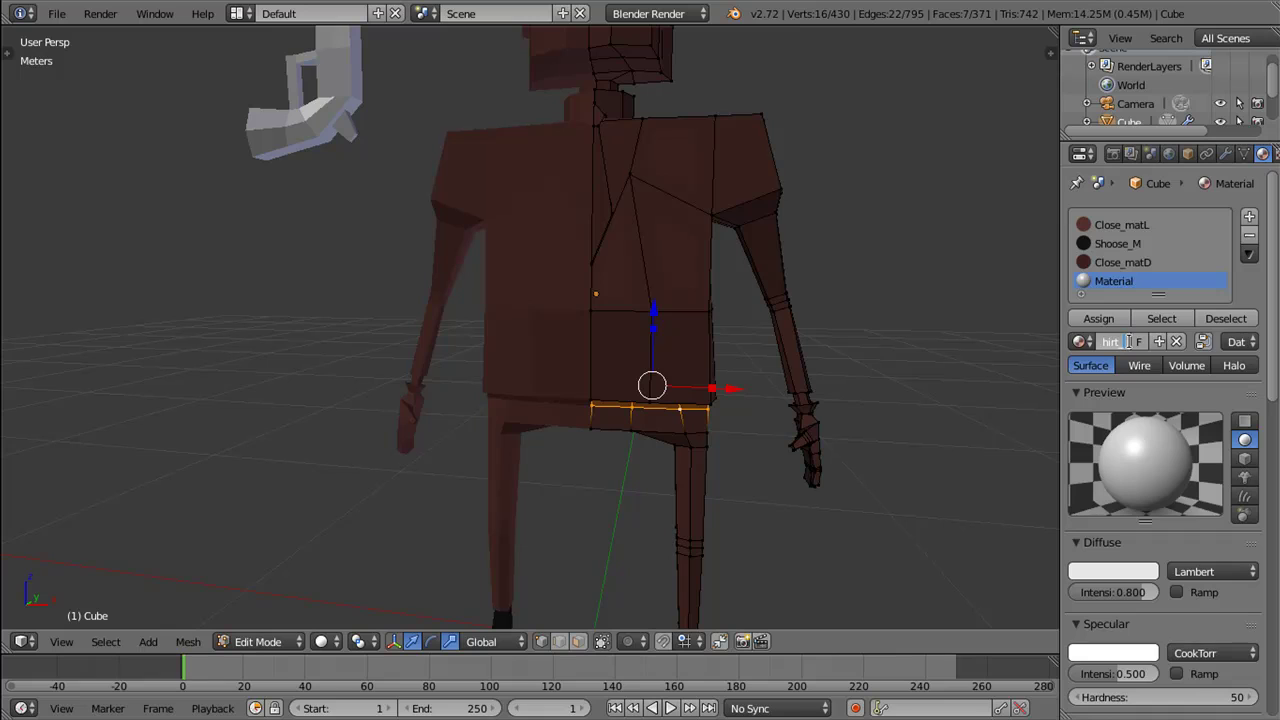
{"action": "key", "text": "Return"}
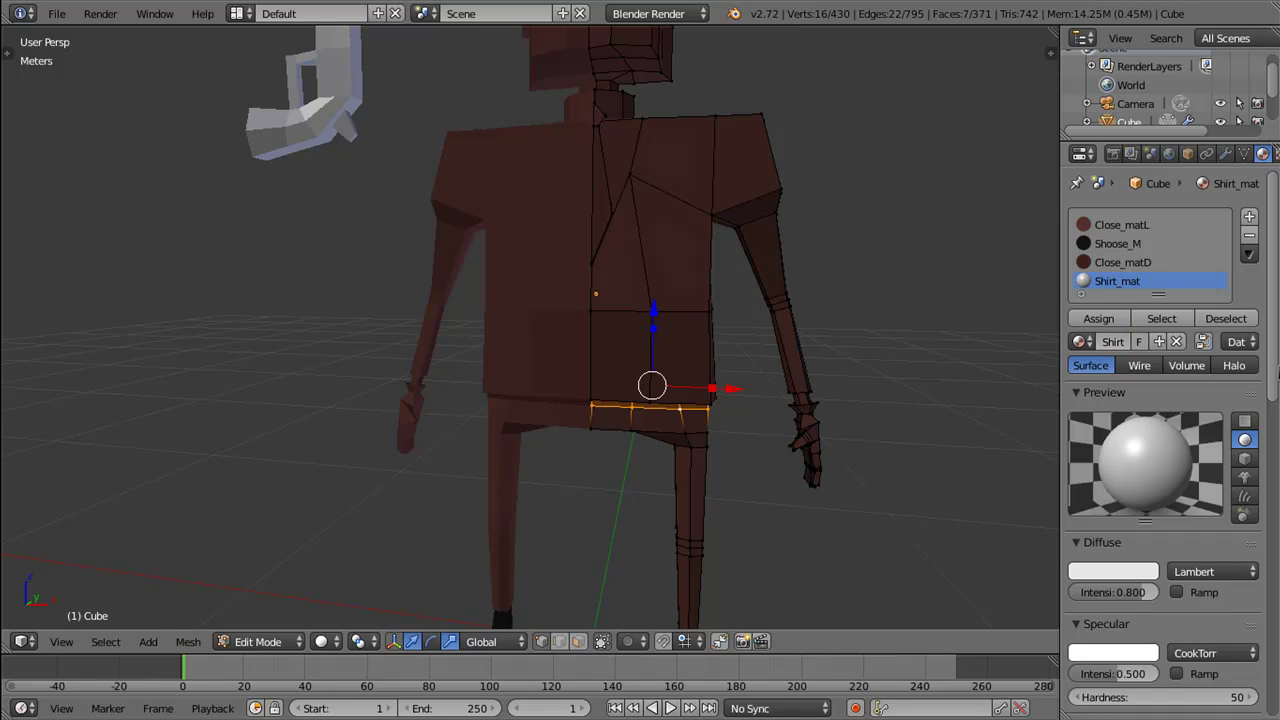
Step: Make Shirt_mat shadeless with a pale lavender diffuse (R 0.567, G 0.607, B 0.800)
{"action": "scroll", "scroll_direction": "down", "scroll_amount": 3}
{"action": "left_click", "coordinate": [1177, 607]}
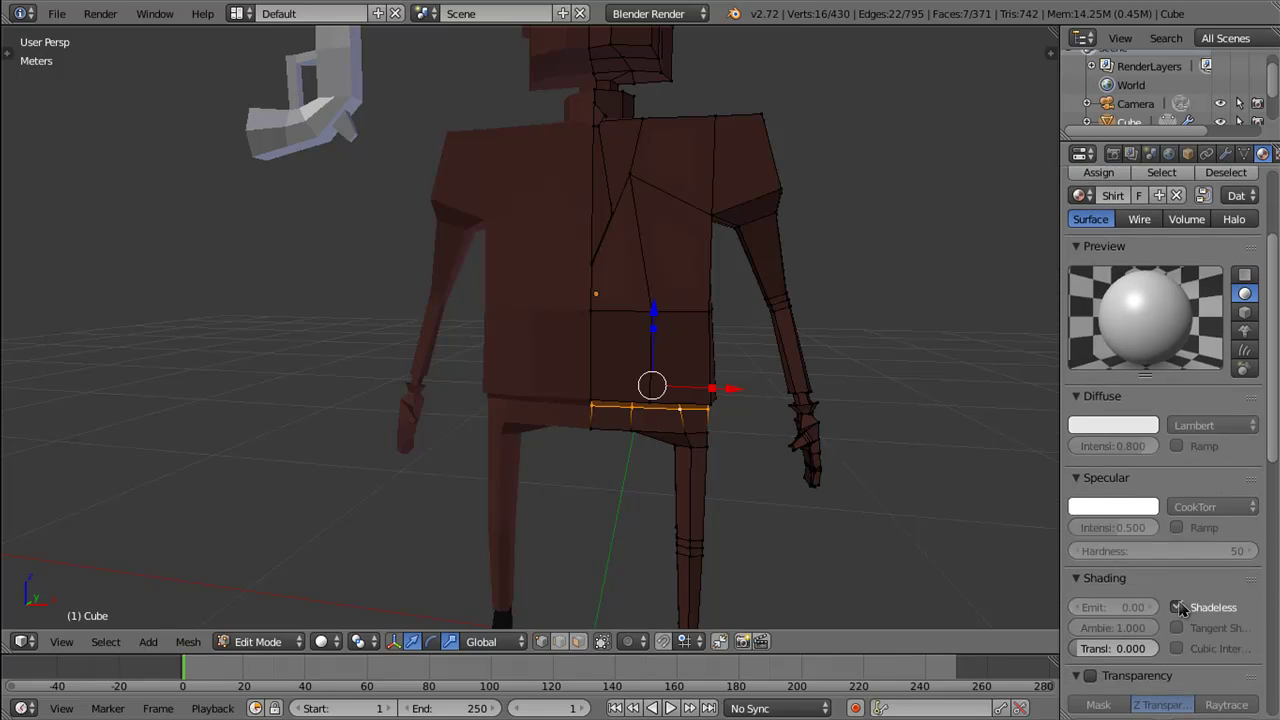
{"action": "left_click", "coordinate": [1115, 427]}
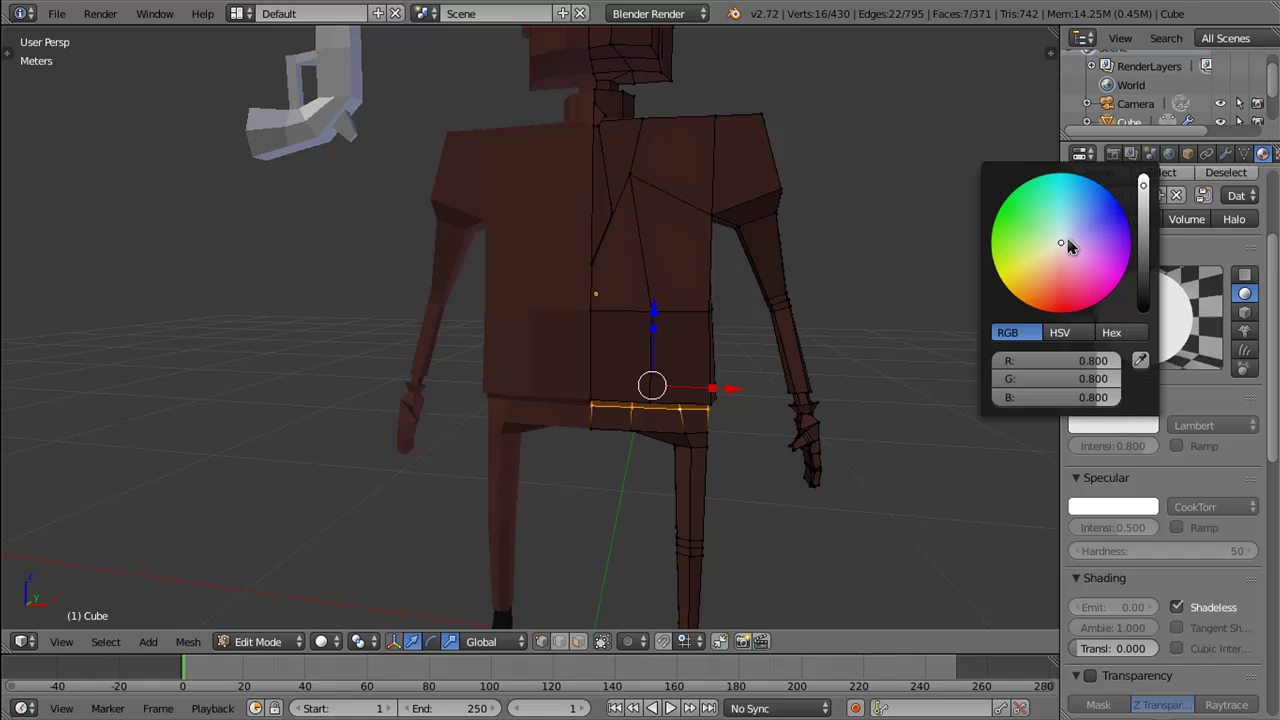
{"action": "left_click", "coordinate": [1068, 240]}
{"action": "left_click_drag", "start_coordinate": [1074, 237], "coordinate": [1070, 242]}
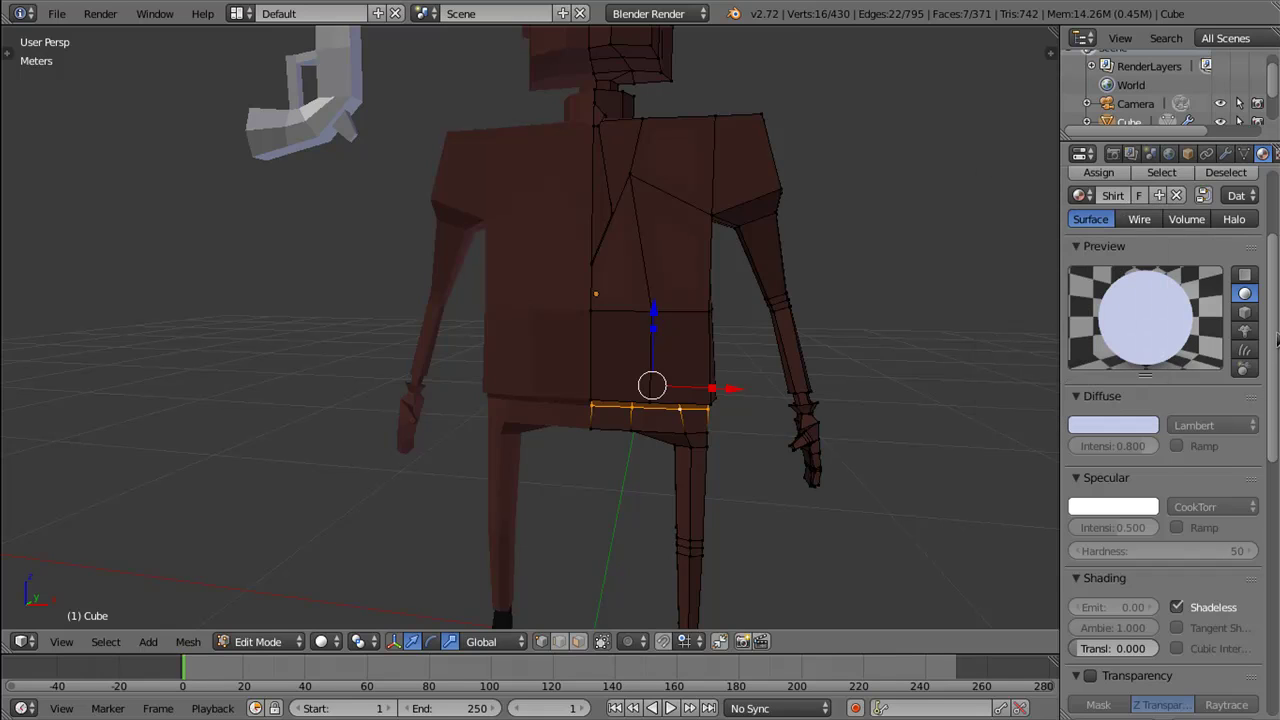
{"action": "scroll", "scroll_direction": "up", "scroll_amount": 3}
{"action": "scroll", "scroll_direction": "up", "scroll_amount": 3}
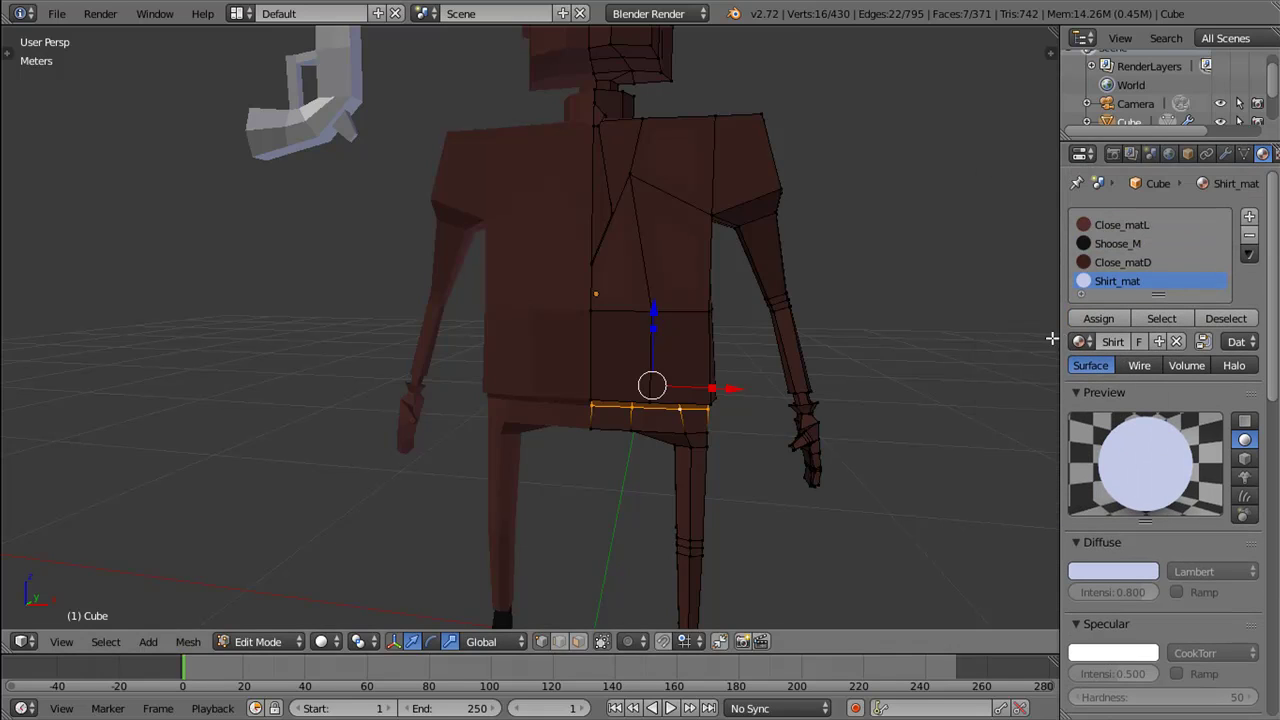
{"action": "left_click_drag", "start_coordinate": [792, 385], "coordinate": [791, 376]}
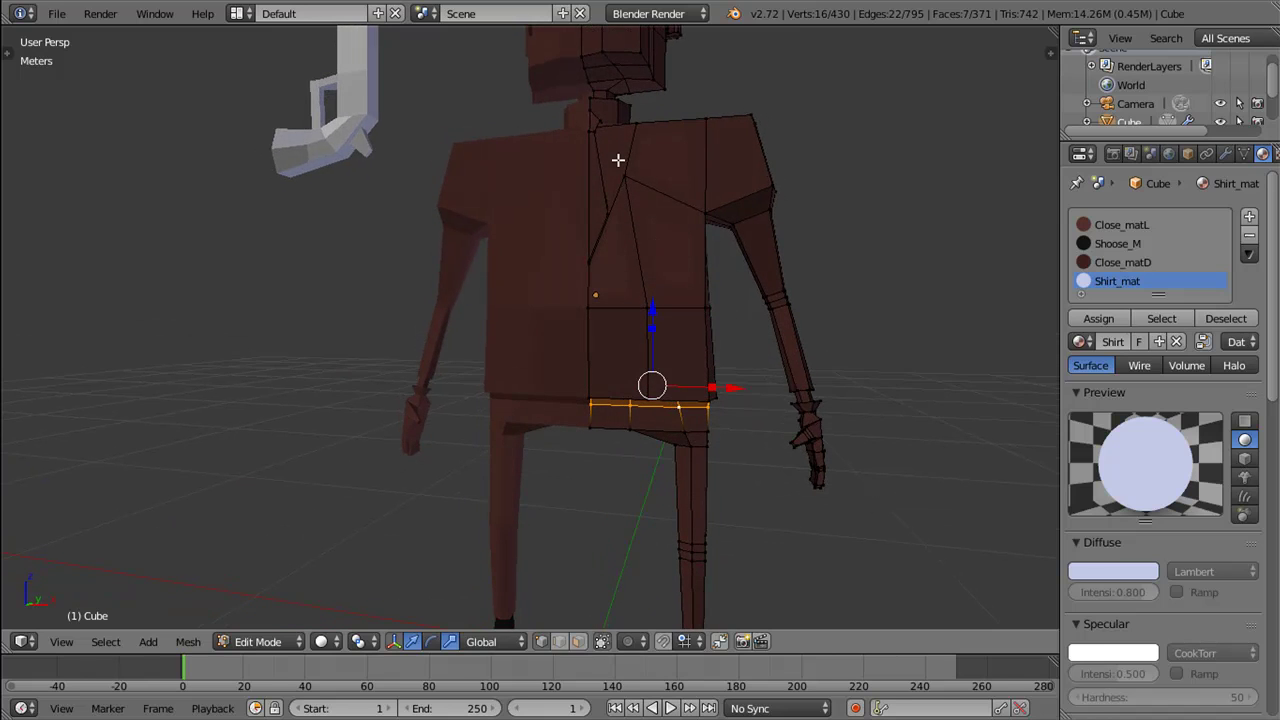
{"action": "left_click_drag", "start_coordinate": [628, 177], "coordinate": [654, 94]}
Step: Select the neck edges, grow them into a band and add a chest vertex
{"action": "right_click", "coordinate": [626, 87]}
{"action": "left_click", "coordinate": [668, 91]}
{"action": "left_click", "coordinate": [667, 92]}
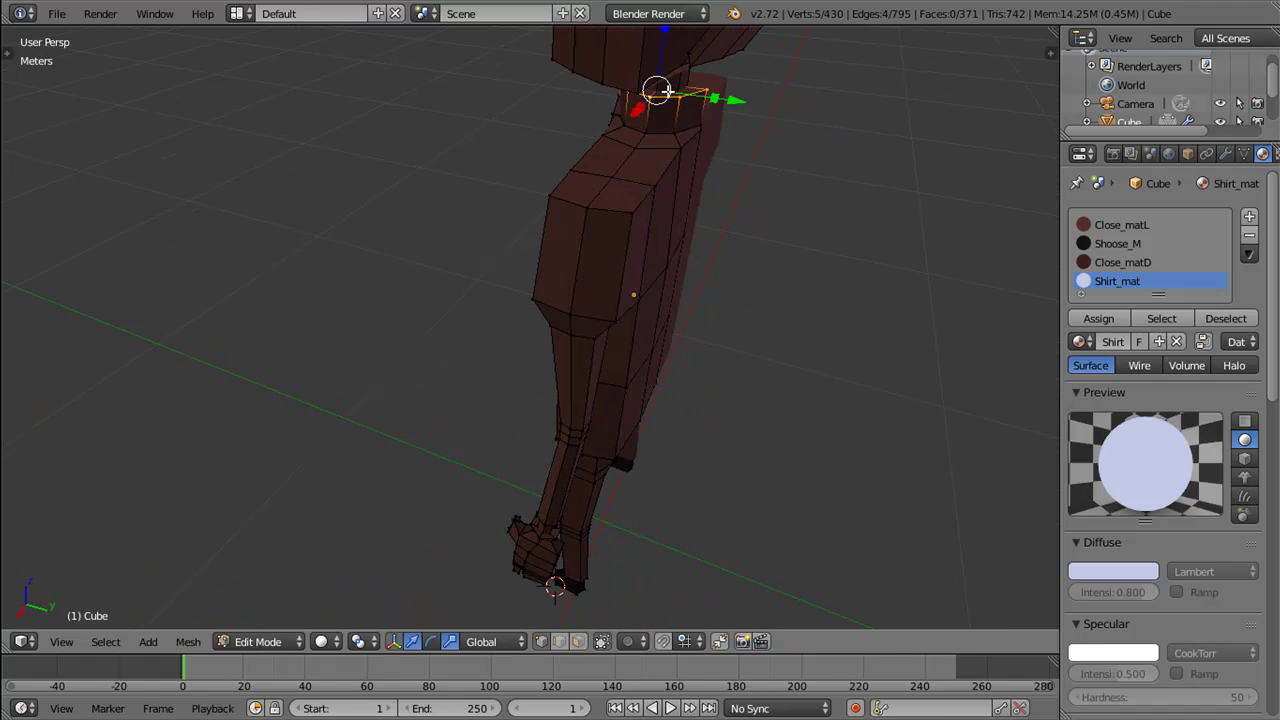
{"action": "key", "text": "ctrl+KP_Add"}
{"action": "left_click_drag", "start_coordinate": [668, 91], "coordinate": [763, 229]}
{"action": "left_click", "coordinate": [650, 200]}
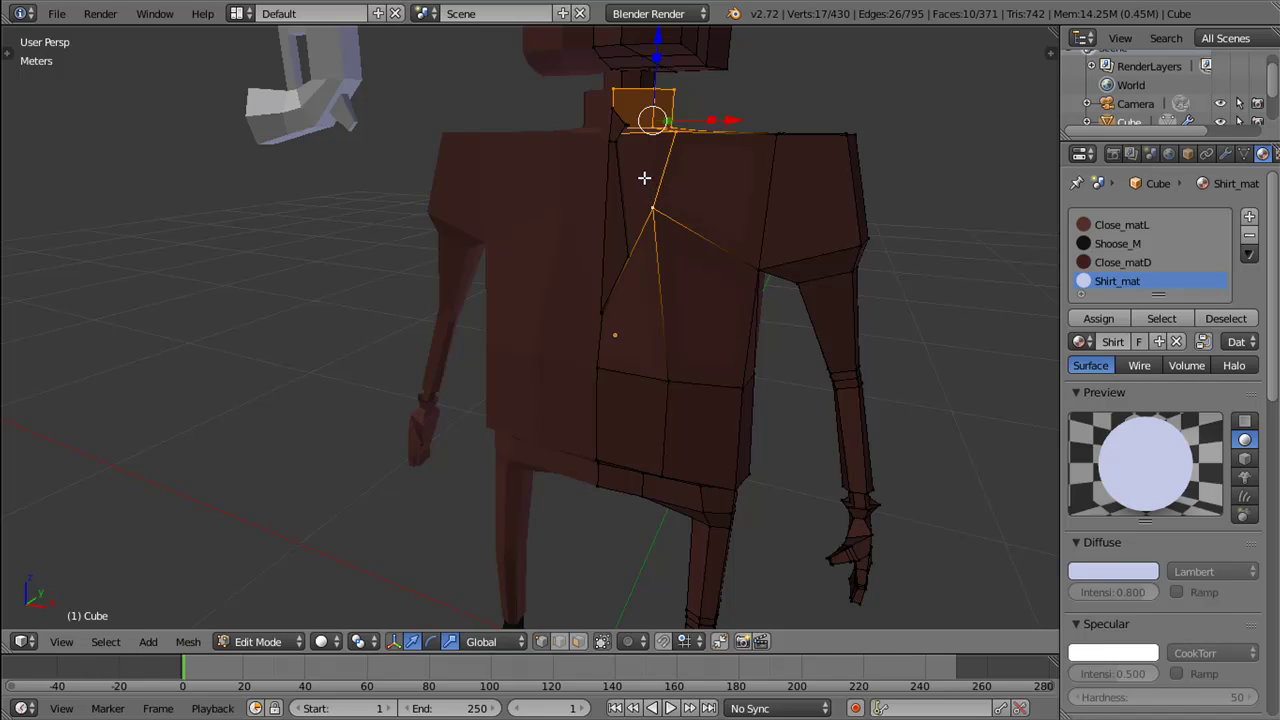
Step: In wireframe, add another collar vertex and assign Shirt_mat to the collar faces
{"action": "key", "text": "z"}
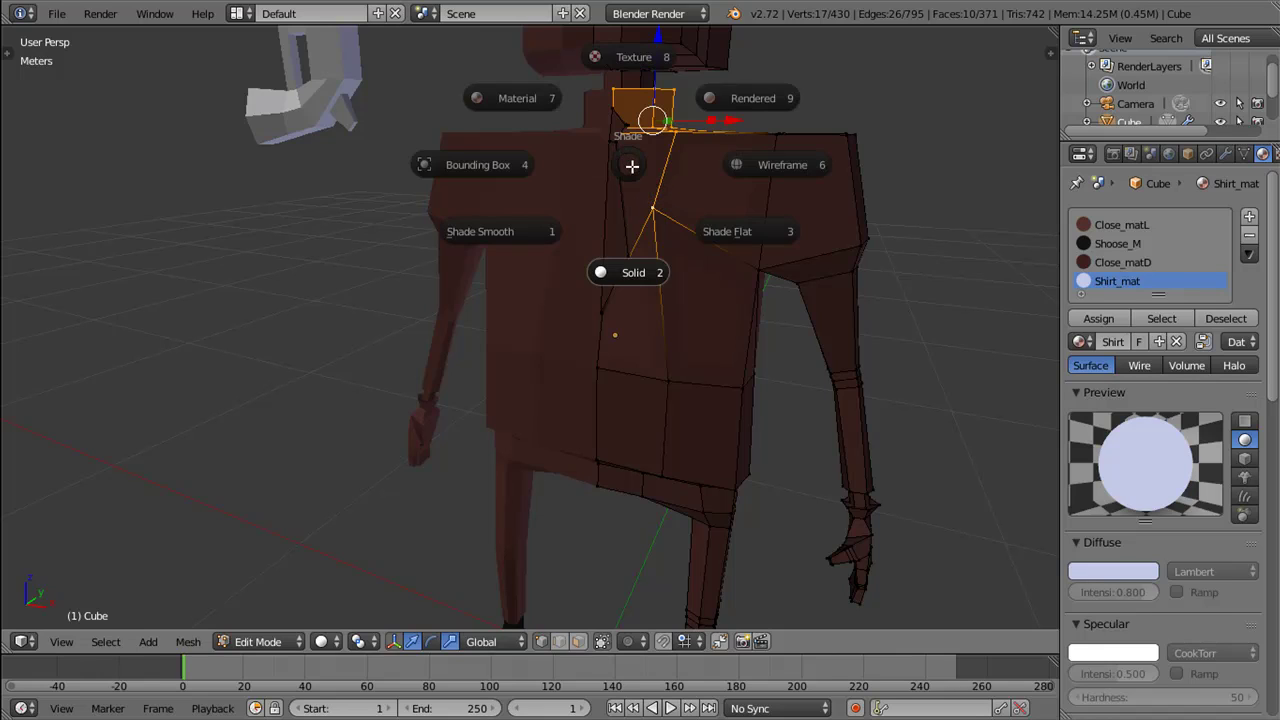
{"action": "key", "text": "z"}
{"action": "left_click", "coordinate": [791, 218]}
{"action": "left_click_drag", "start_coordinate": [685, 257], "coordinate": [615, 311]}
{"action": "scroll", "scroll_direction": "up", "scroll_amount": 3}
{"action": "scroll", "scroll_direction": "down", "scroll_amount": 3}
{"action": "scroll", "scroll_direction": "down", "scroll_amount": 3}
{"action": "scroll", "scroll_direction": "down", "scroll_amount": 3}
{"action": "right_click", "coordinate": [653, 291]}
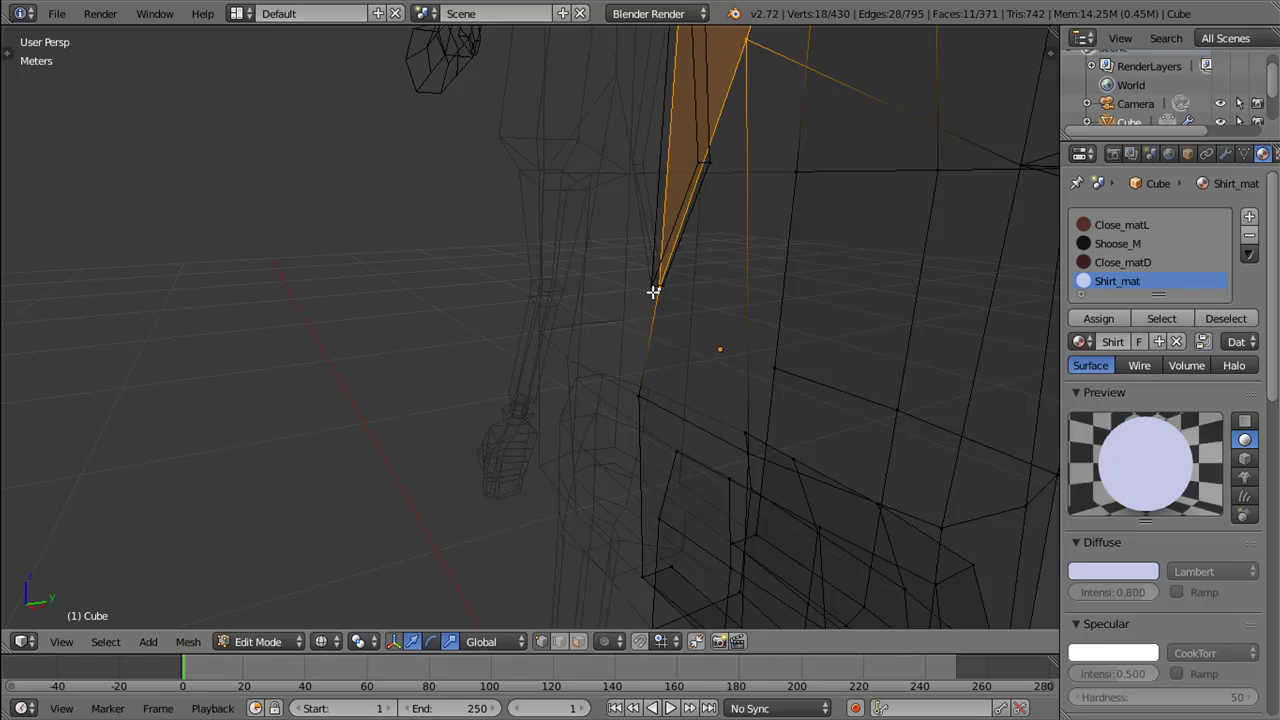
{"action": "left_click_drag", "start_coordinate": [655, 282], "coordinate": [760, 337]}
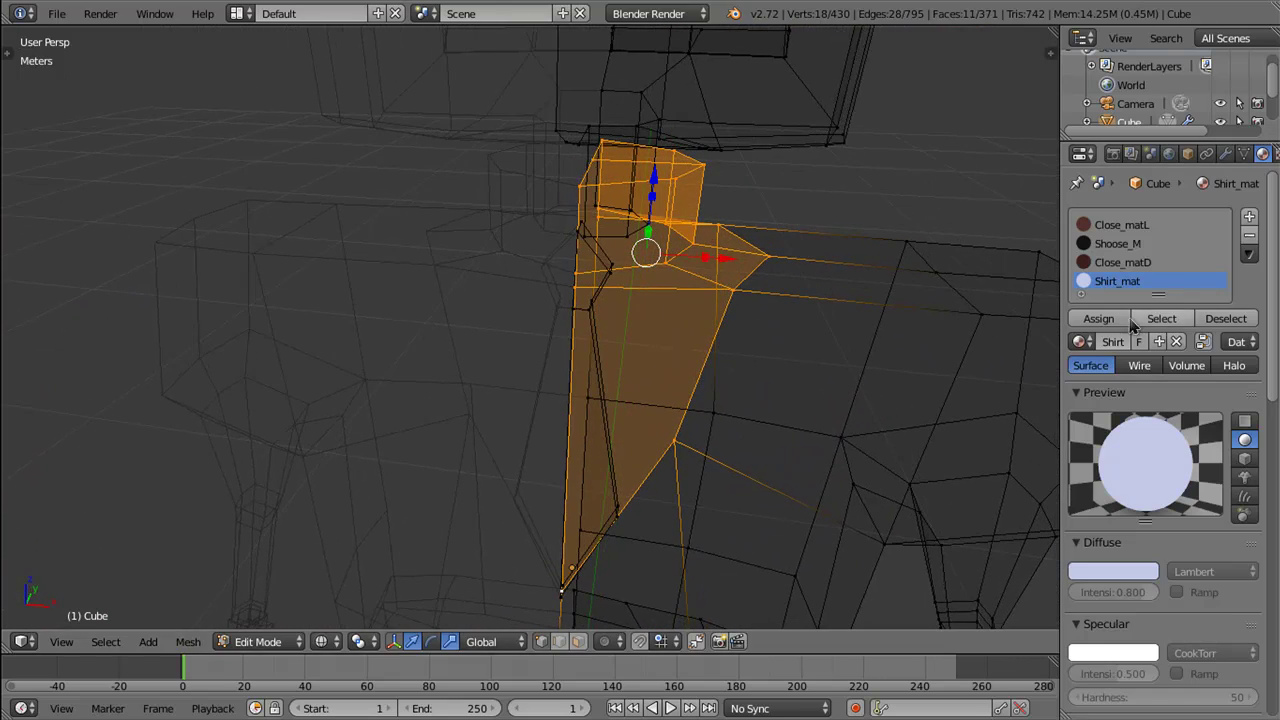
{"action": "left_click", "coordinate": [1112, 325]}
Step: Return to solid shading and view the whole character with its pale collar
{"action": "key", "text": "z"}
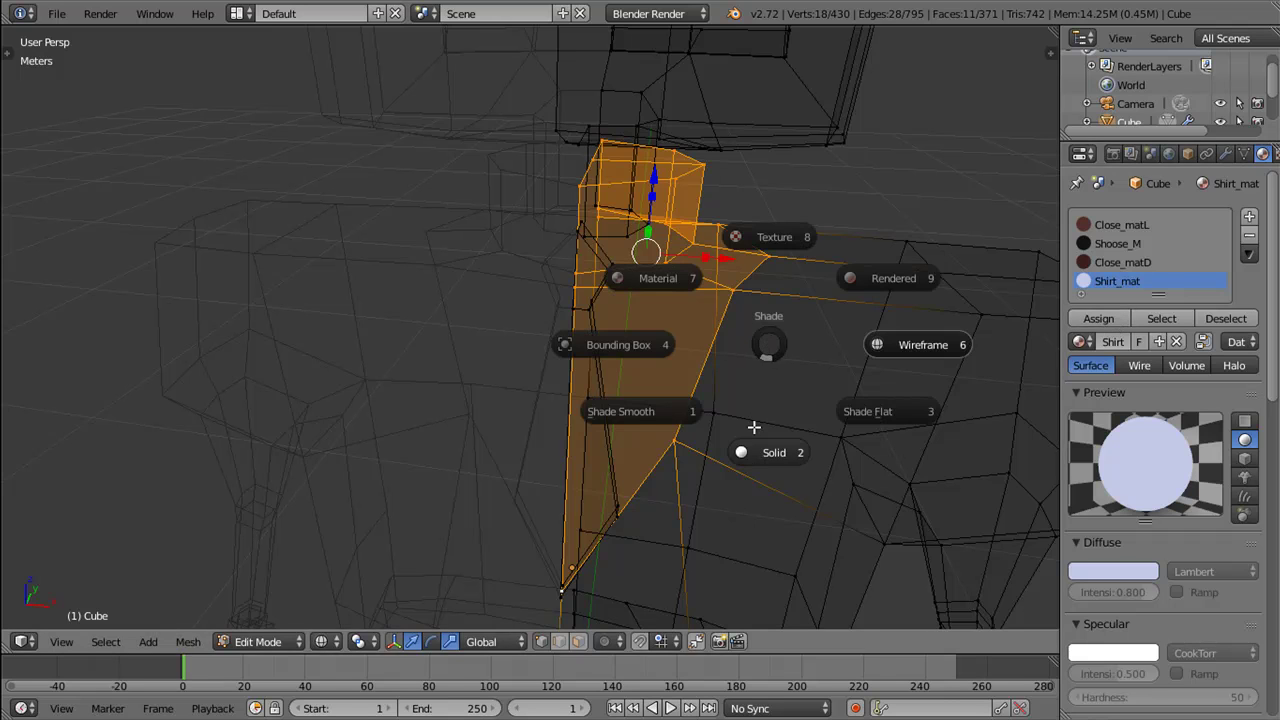
{"action": "left_click", "coordinate": [758, 442]}
{"action": "scroll", "scroll_direction": "down", "scroll_amount": 3}
{"action": "scroll", "scroll_direction": "down", "scroll_amount": 3}
{"action": "left_click_drag", "start_coordinate": [751, 429], "coordinate": [686, 431]}
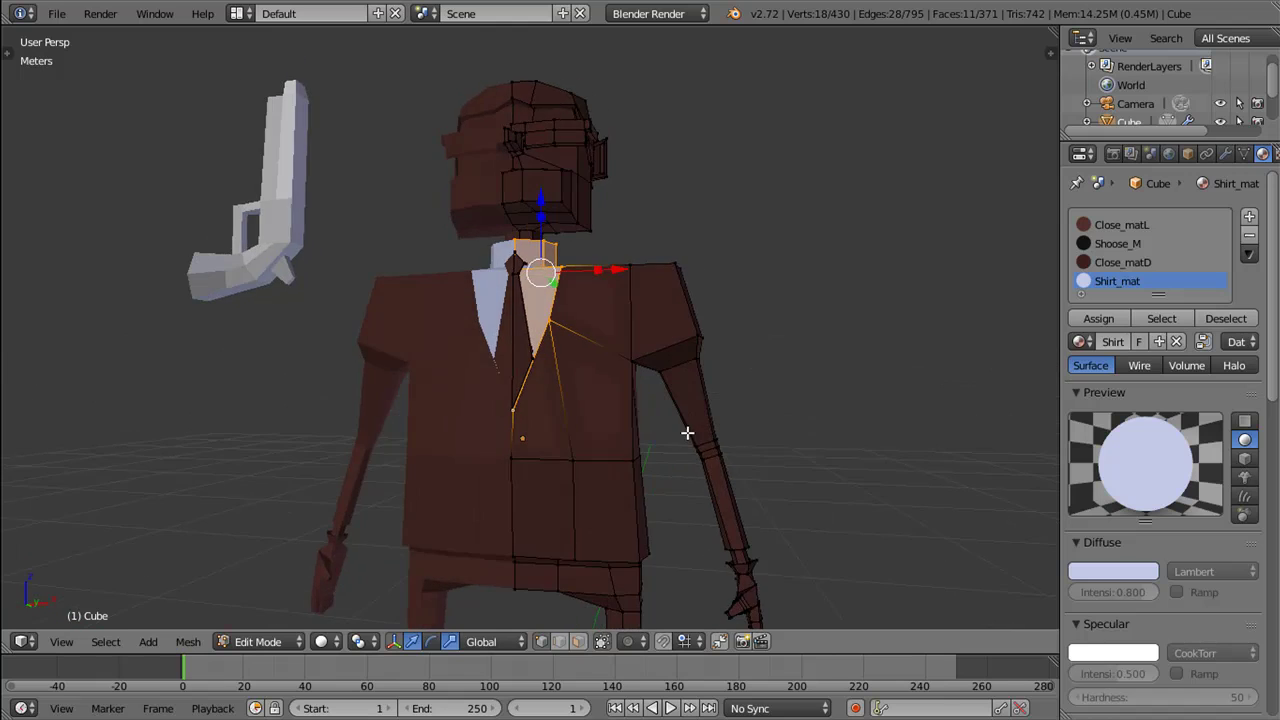
{"action": "scroll", "scroll_direction": "up", "scroll_amount": 3}
{"action": "scroll", "scroll_direction": "down", "scroll_amount": 3}
{"action": "scroll", "scroll_direction": "up", "scroll_amount": 3}
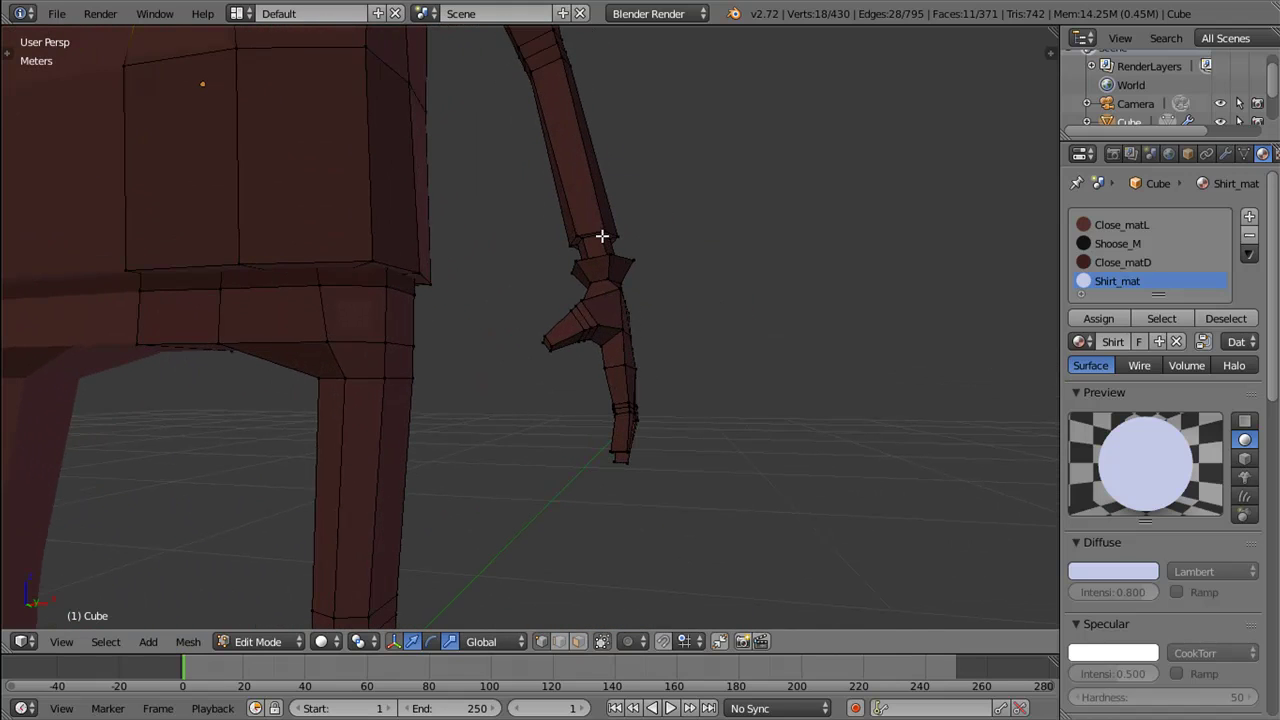
Step: Select the wrist edge loop and switch to face select mode
{"action": "right_click", "coordinate": [595, 236]}
{"action": "key", "text": "ctrl+Tab"}
{"action": "key", "text": "Down"}
{"action": "key", "text": "Down"}
{"action": "key", "text": "Return"}
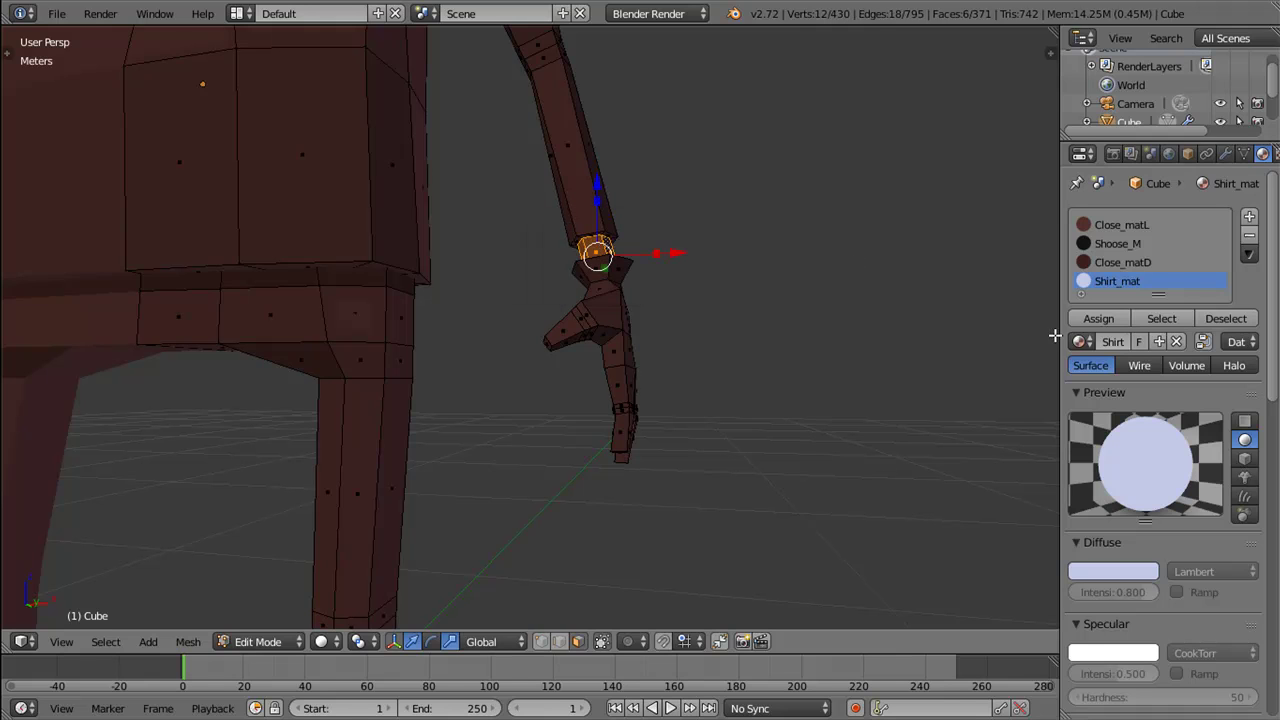
{"action": "scroll", "scroll_direction": "down", "scroll_amount": 3}
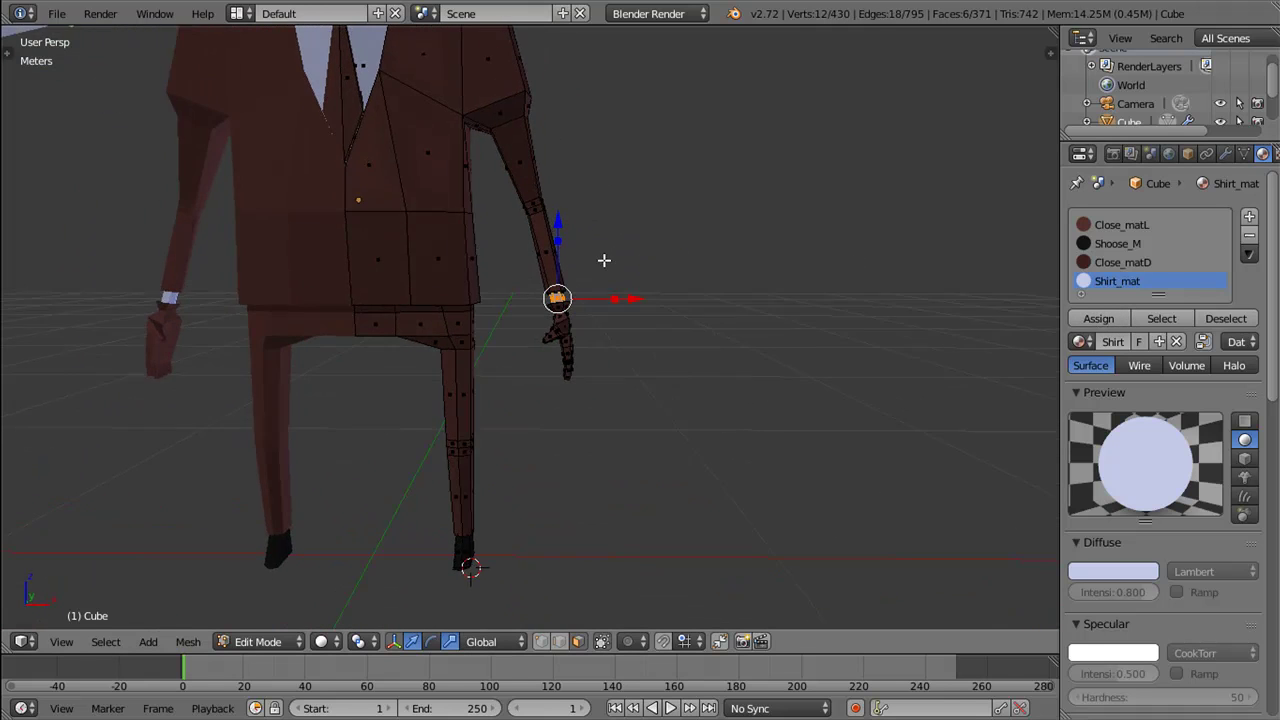
{"action": "scroll", "scroll_direction": "down", "scroll_amount": 3}
{"action": "left_click_drag", "start_coordinate": [614, 251], "coordinate": [604, 287]}
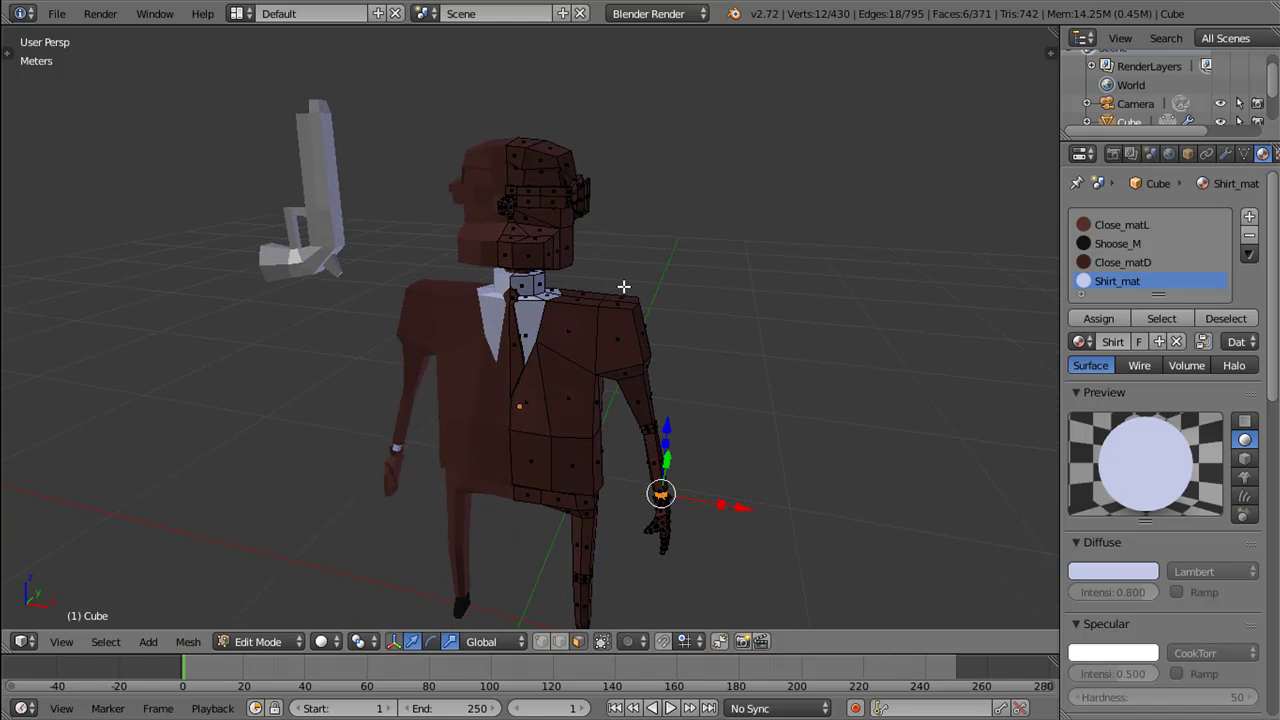
{"action": "left_click_drag", "start_coordinate": [664, 414], "coordinate": [644, 425]}
Step: Select the linked hand and assign the black Shoose_M material to it
{"action": "right_click", "coordinate": [644, 425]}
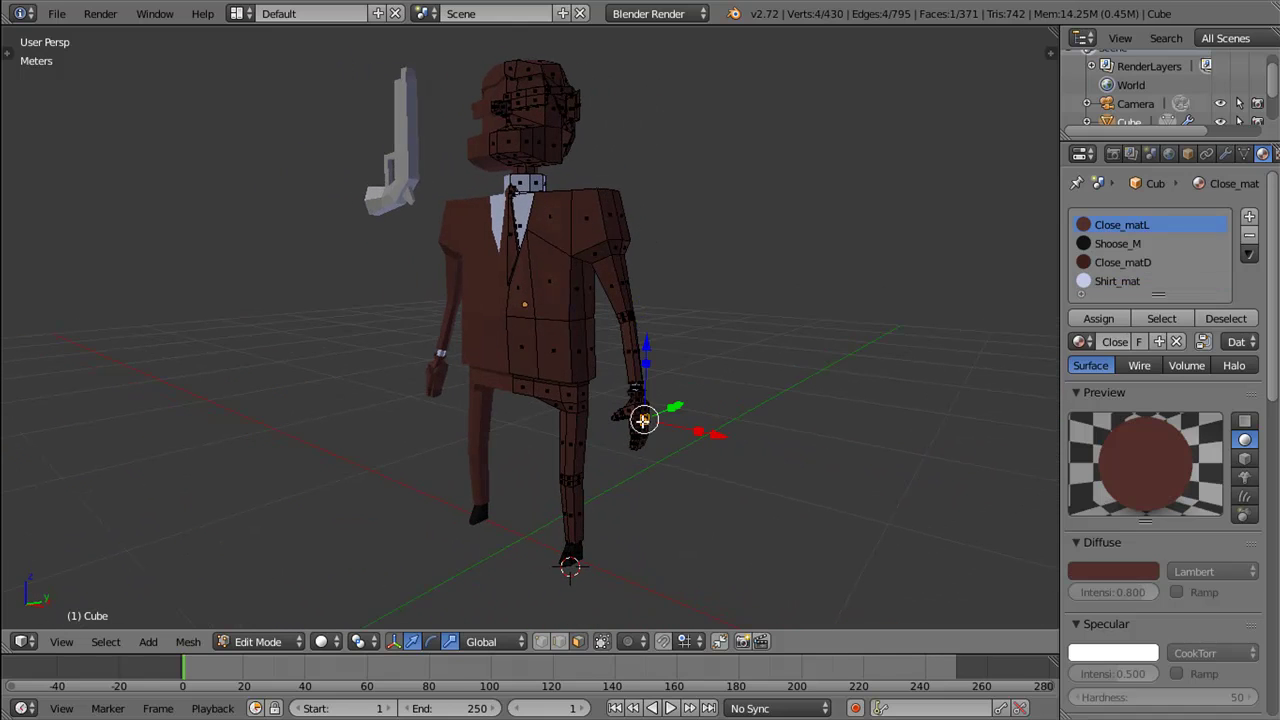
{"action": "key", "text": "l"}
{"action": "left_click", "coordinate": [1117, 243]}
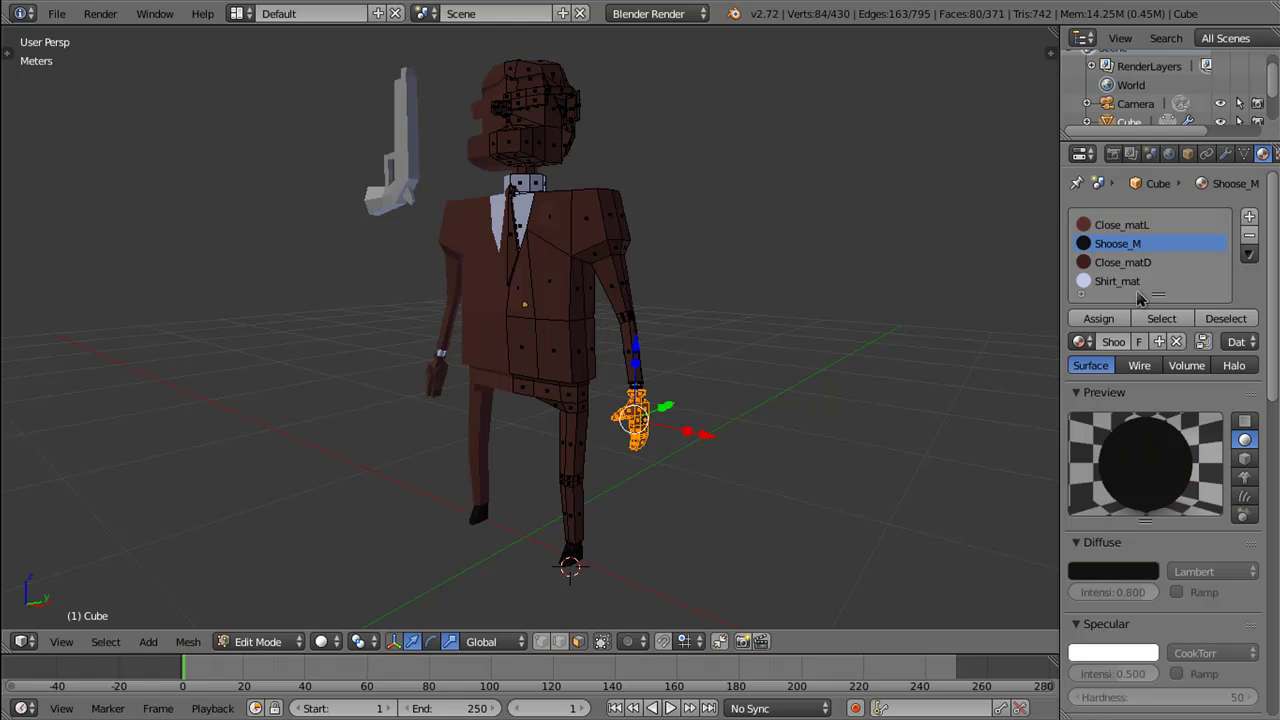
{"action": "left_click", "coordinate": [1100, 318]}
Step: Select the strip across the eyes and assign Shoose_M to form sunglasses
{"action": "left_click_drag", "start_coordinate": [586, 386], "coordinate": [652, 342]}
{"action": "left_click_drag", "start_coordinate": [689, 378], "coordinate": [638, 394]}
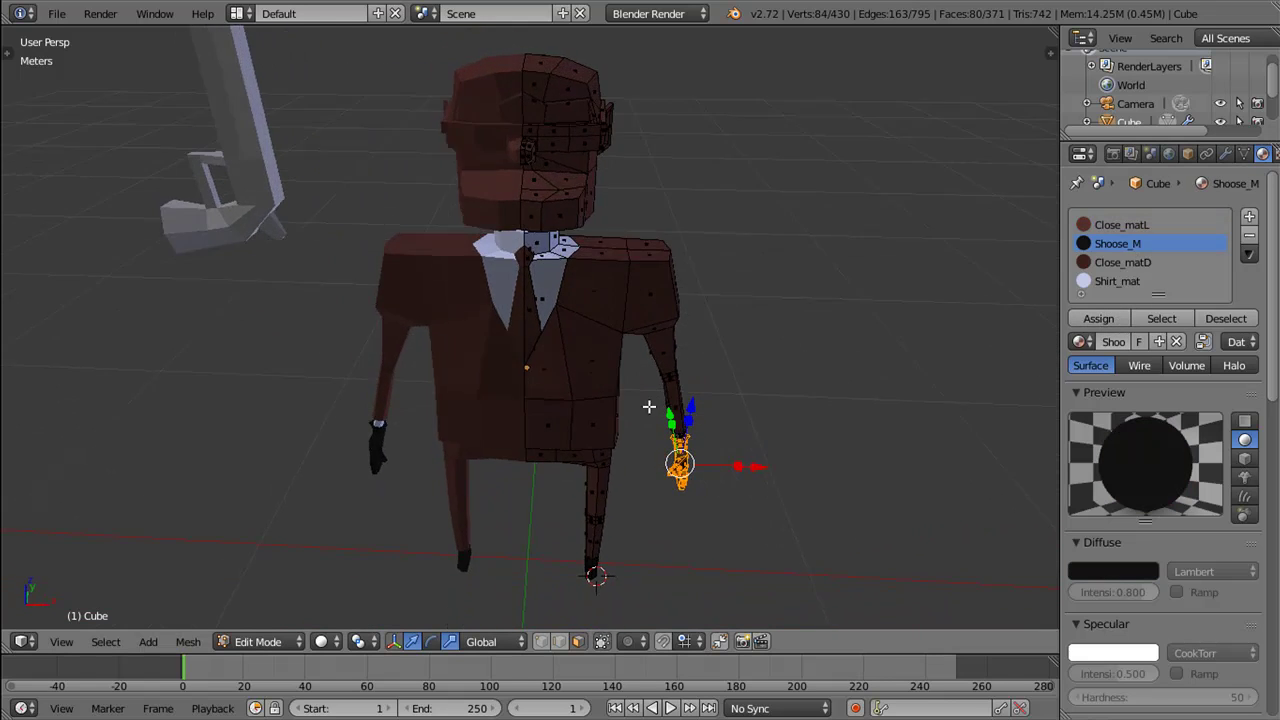
{"action": "right_click", "coordinate": [561, 132]}
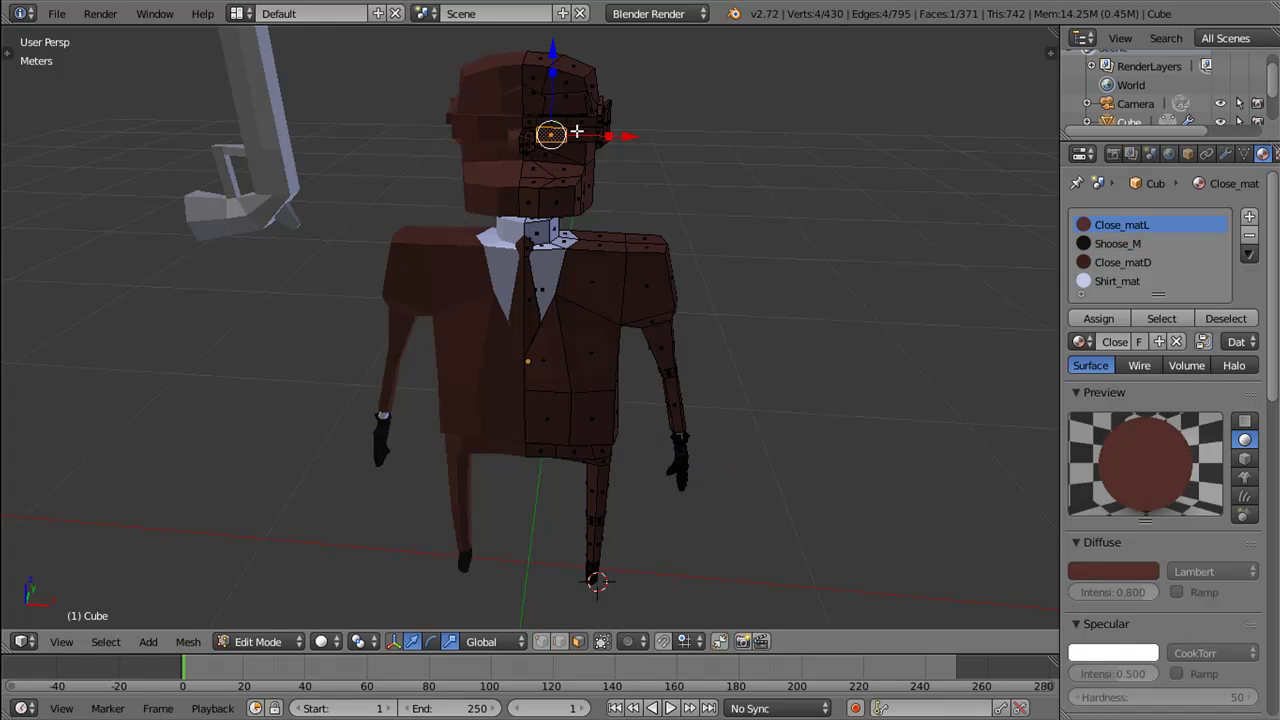
{"action": "key", "text": "ctrl+l"}
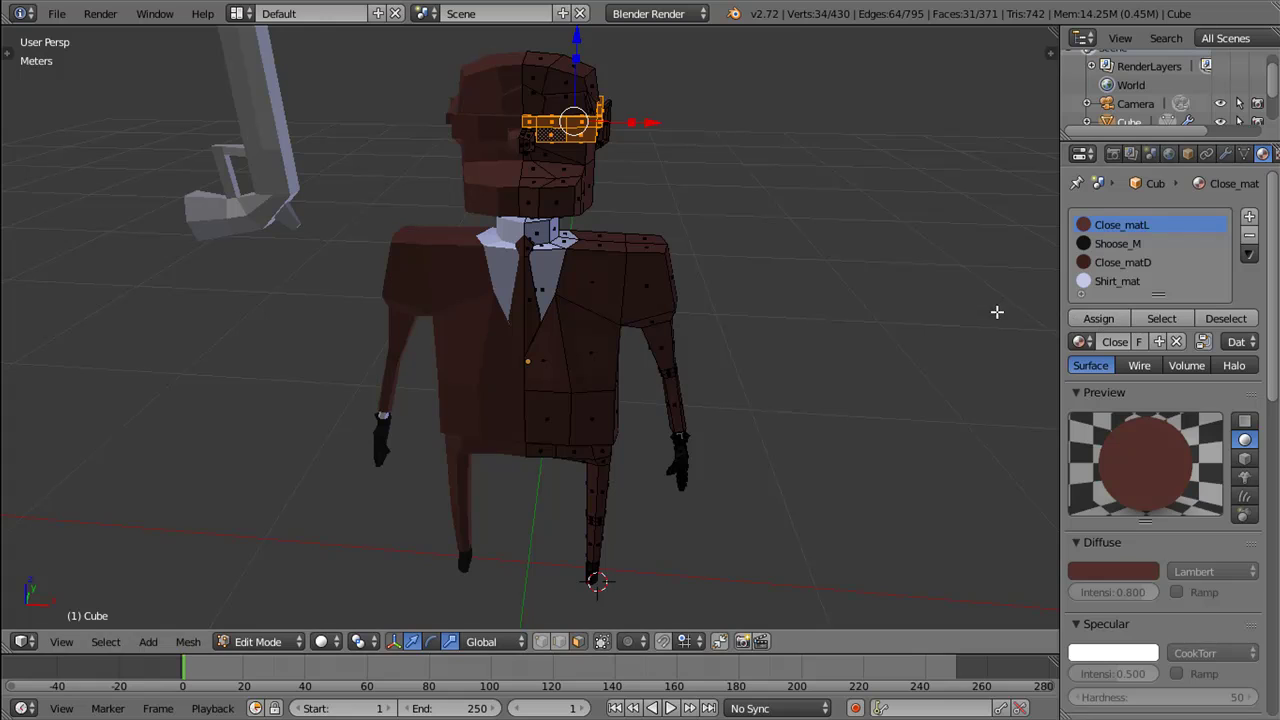
{"action": "left_click", "coordinate": [1115, 244]}
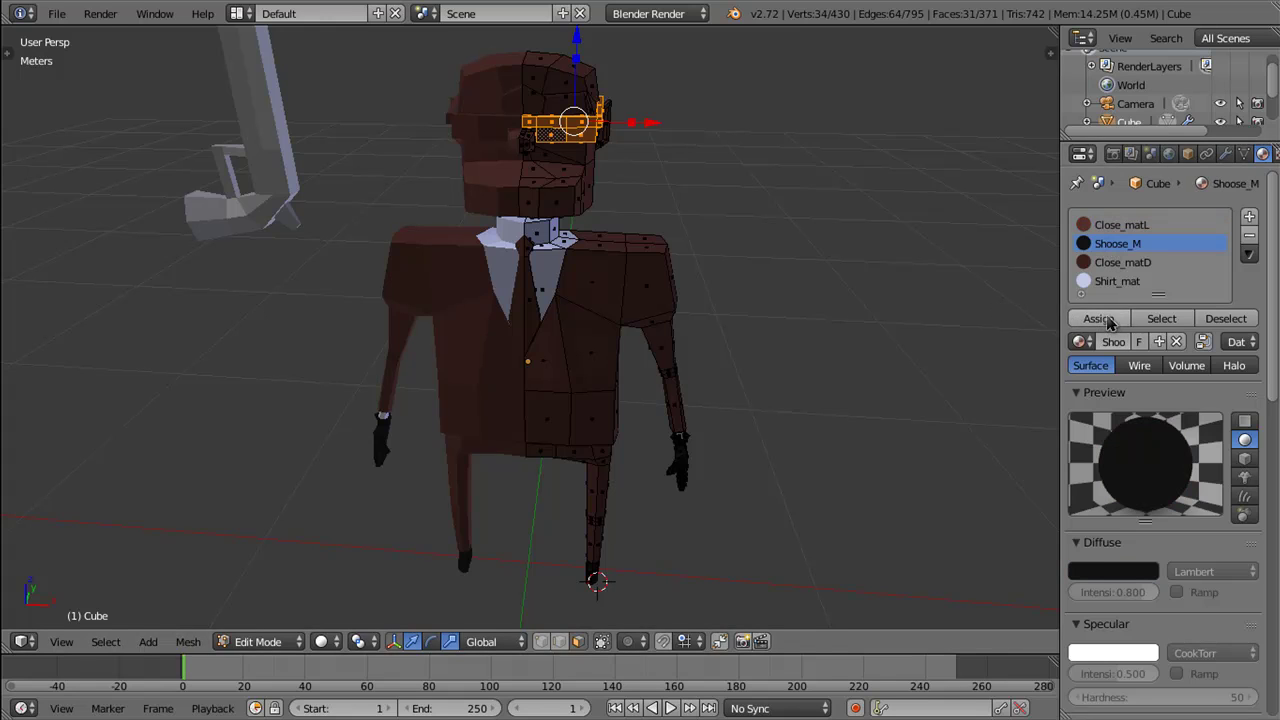
{"action": "left_click", "coordinate": [1098, 318]}
{"action": "left_click_drag", "start_coordinate": [556, 188], "coordinate": [566, 191]}
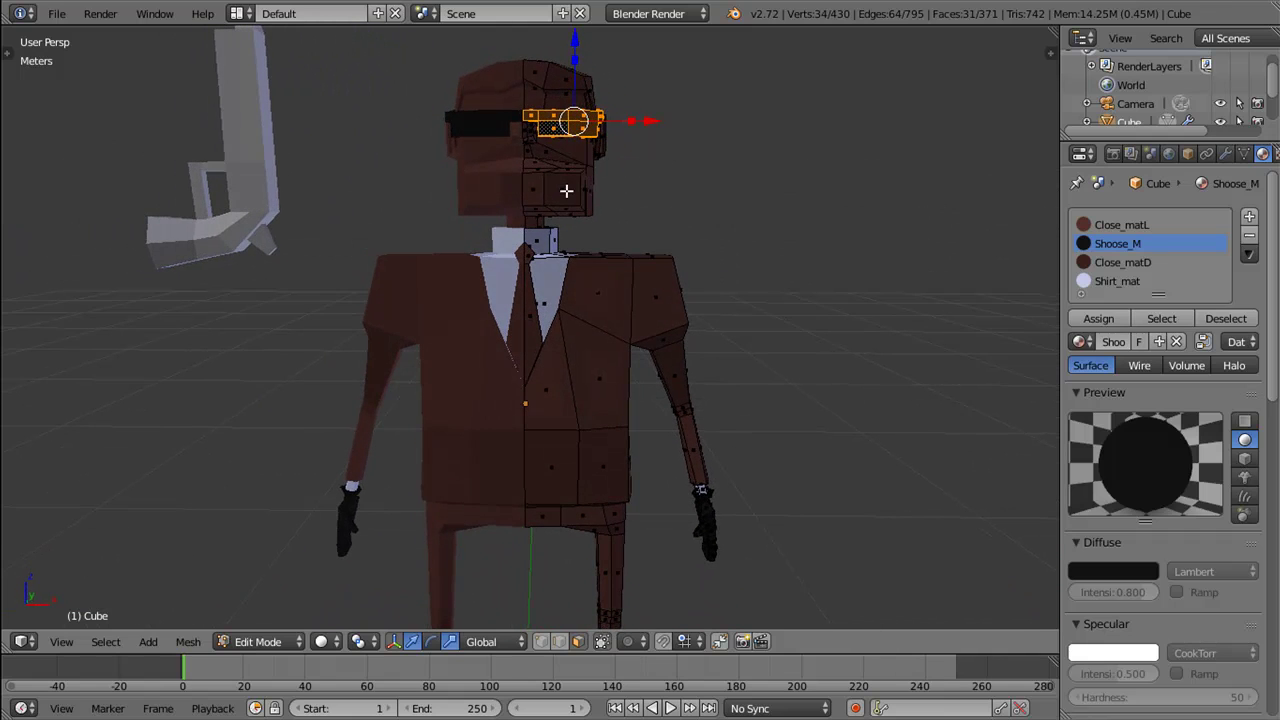
Step: Select the linked head faces and add a new material named Skin_mat
{"action": "right_click", "coordinate": [566, 190]}
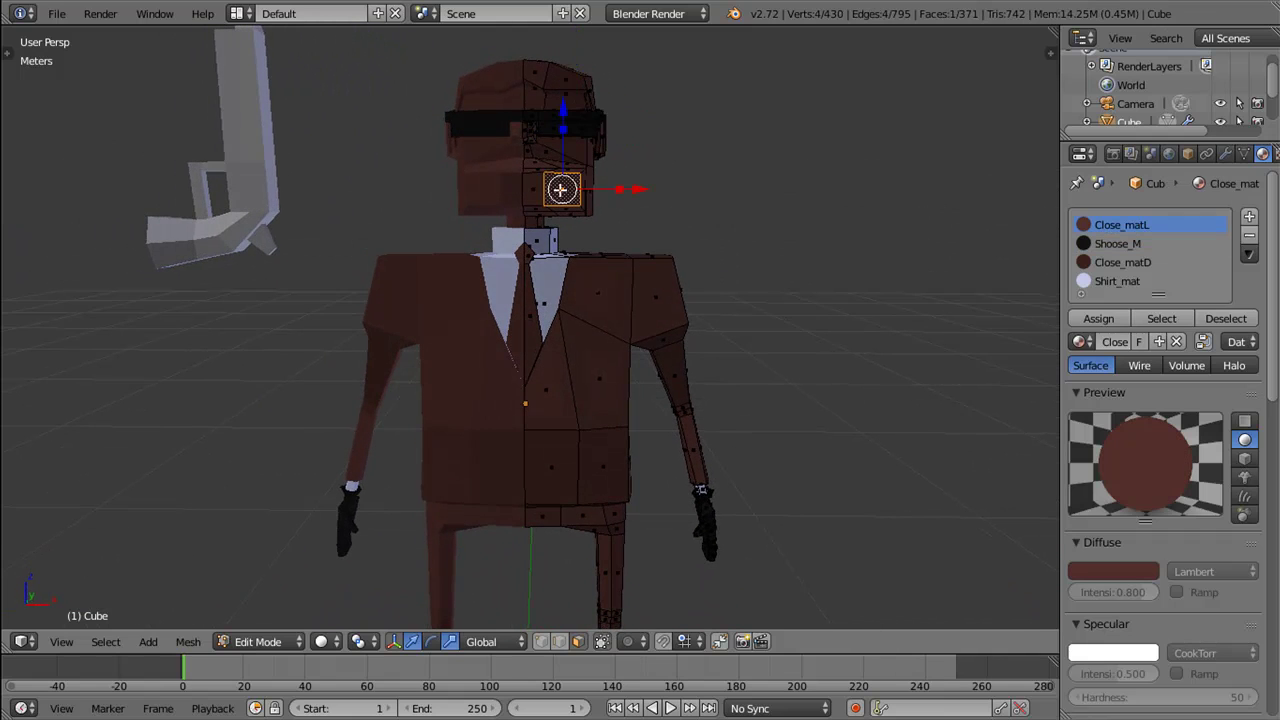
{"action": "key", "text": "l"}
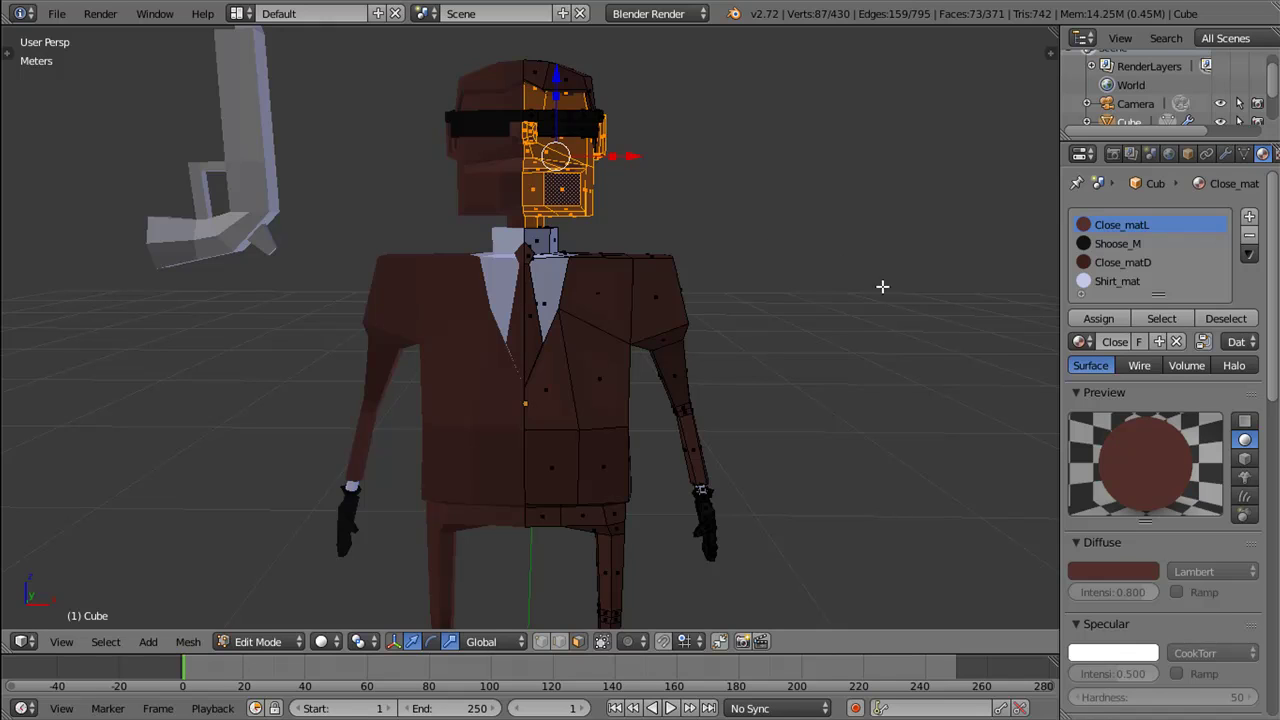
{"action": "left_click", "coordinate": [1249, 216]}
{"action": "left_click", "coordinate": [1125, 358]}
{"action": "left_click", "coordinate": [1130, 360]}
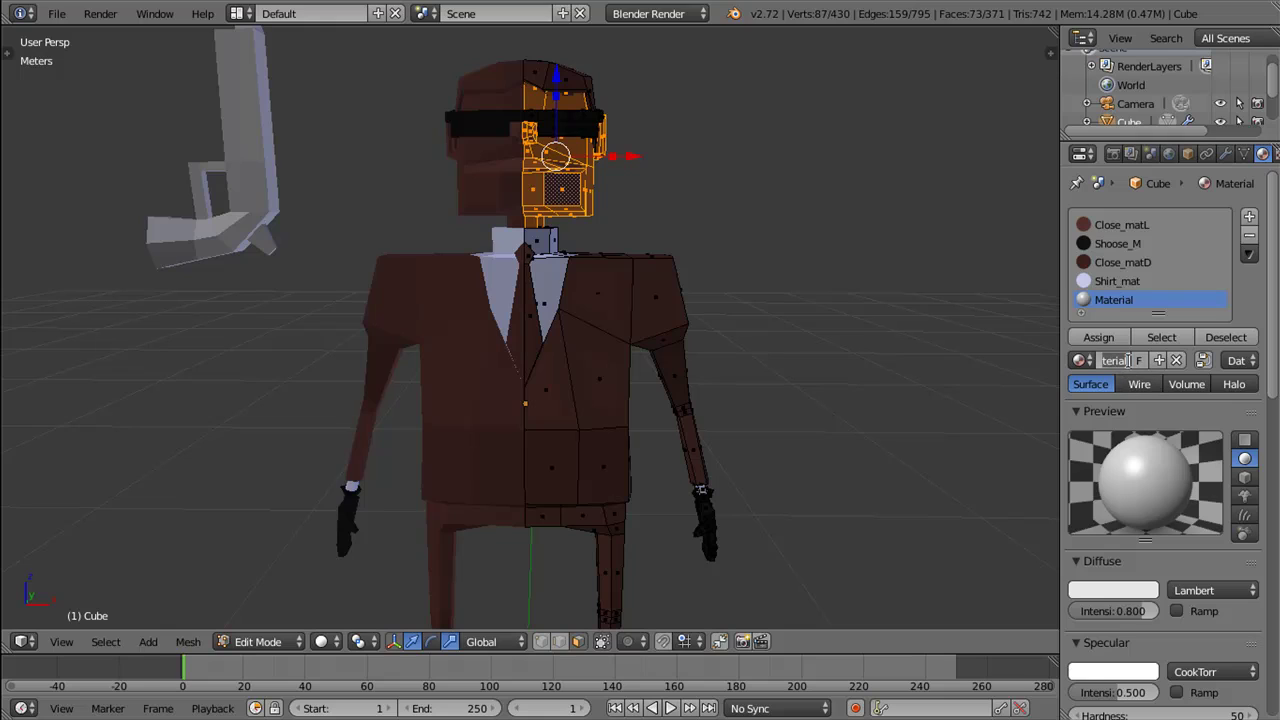
{"action": "key", "text": "BackSpace"}
{"action": "type", "text": "Skin_mat"}
{"action": "key", "text": "Return"}
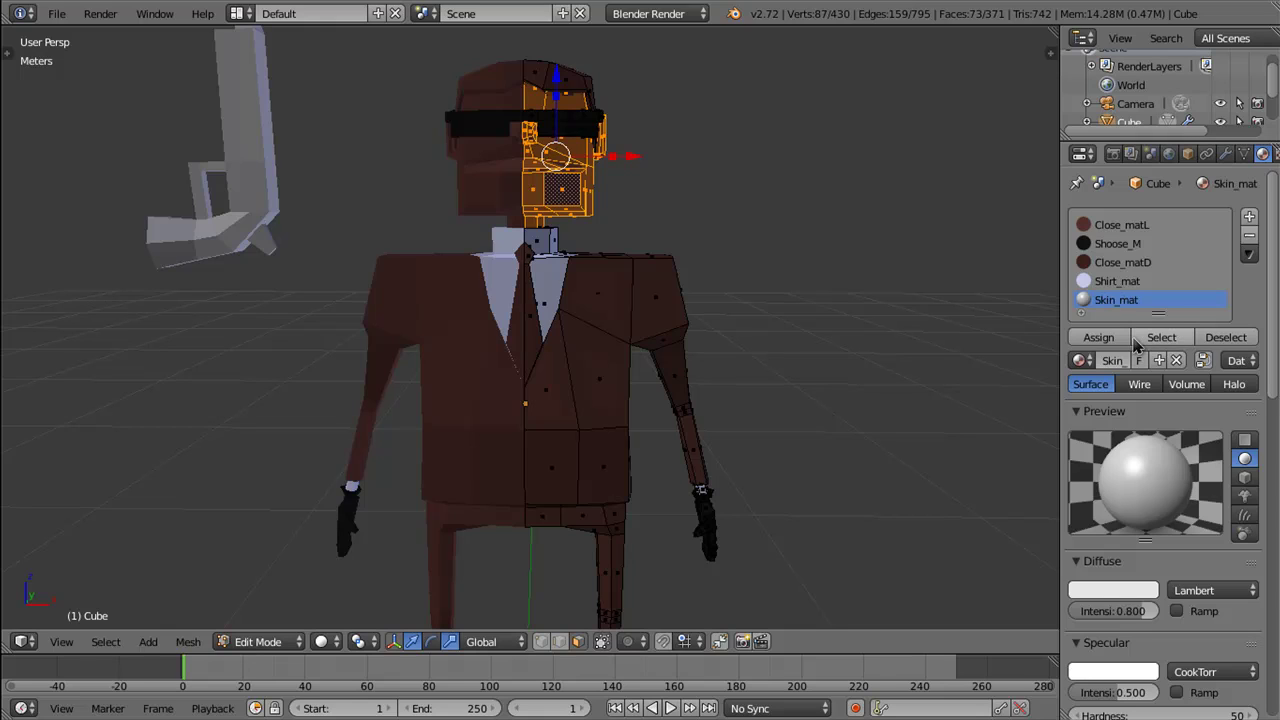
Step: Make Skin_mat shadeless with a peach skin tone and assign it to the face
{"action": "scroll", "scroll_direction": "down", "scroll_amount": 3}
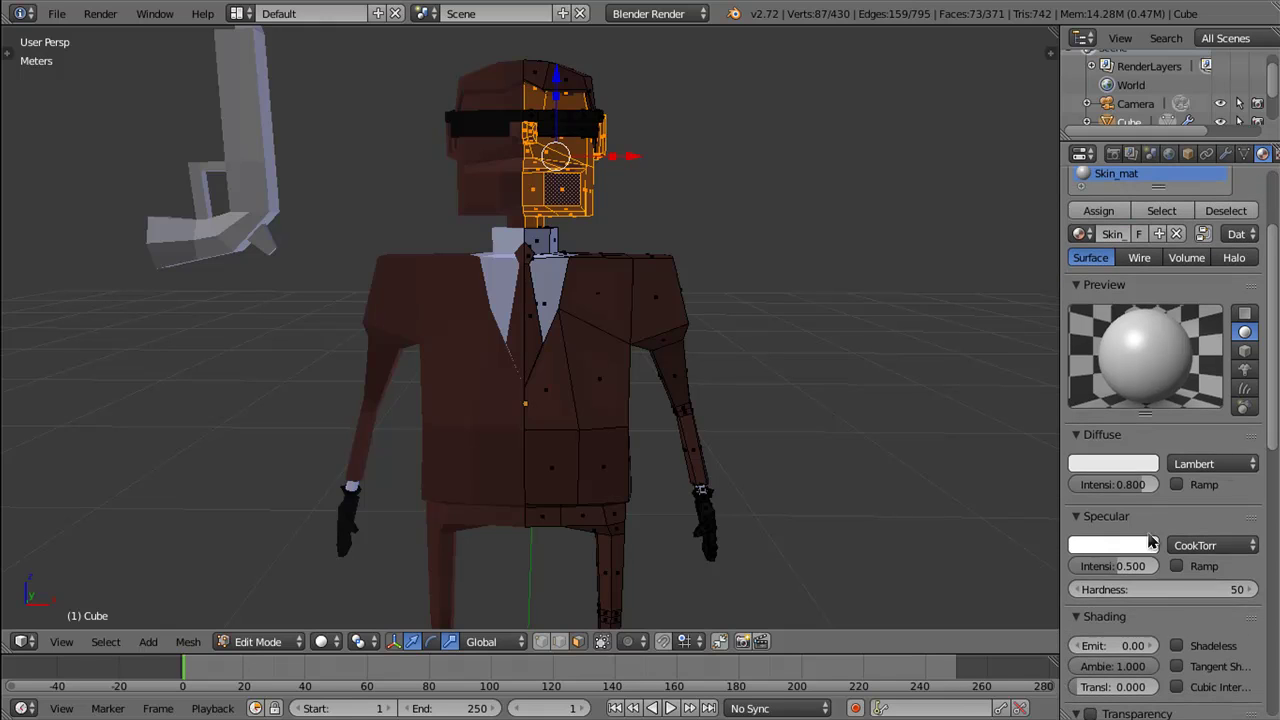
{"action": "left_click", "coordinate": [1177, 645]}
{"action": "left_click", "coordinate": [1131, 463]}
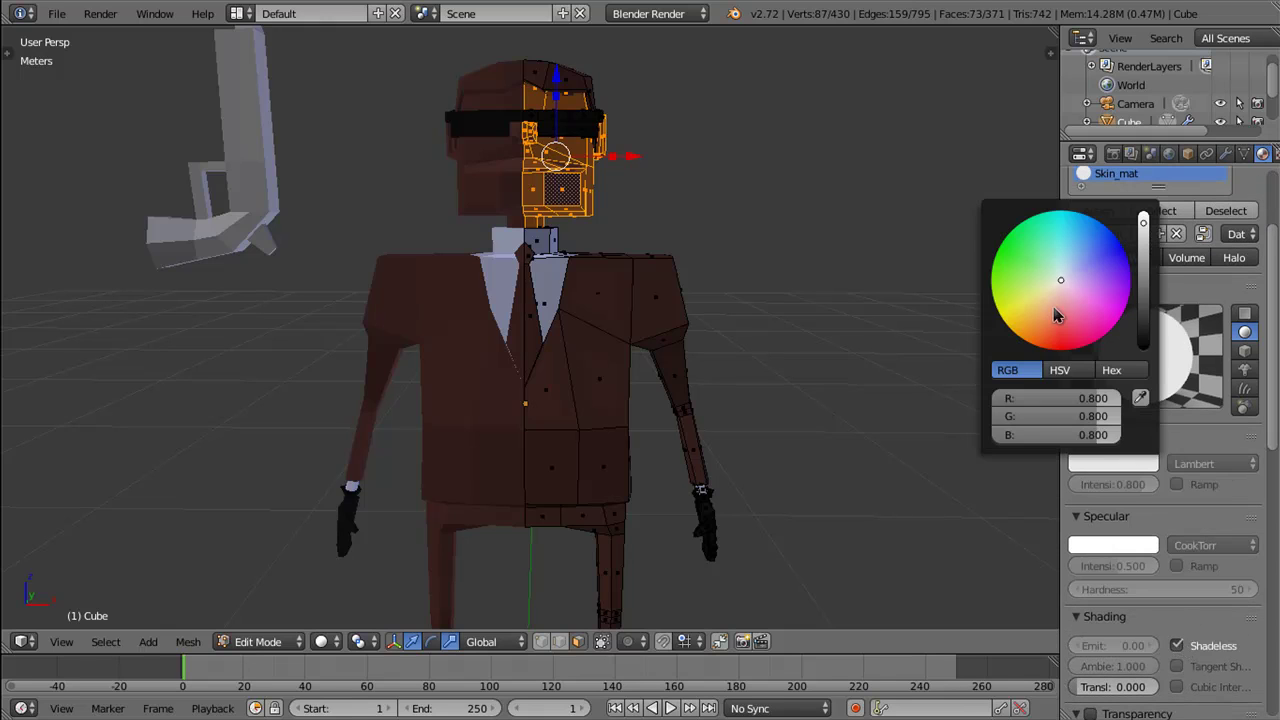
{"action": "left_click_drag", "start_coordinate": [1060, 286], "coordinate": [1049, 316]}
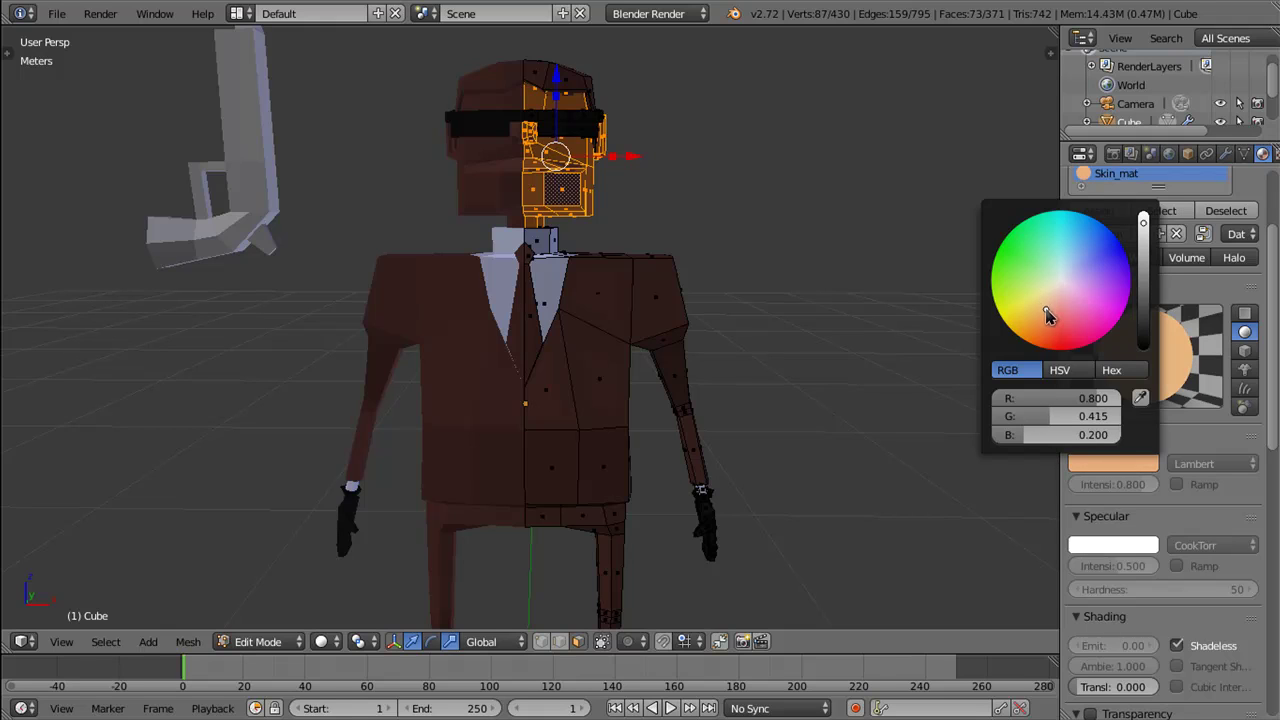
{"action": "left_click_drag", "start_coordinate": [1146, 252], "coordinate": [1124, 265]}
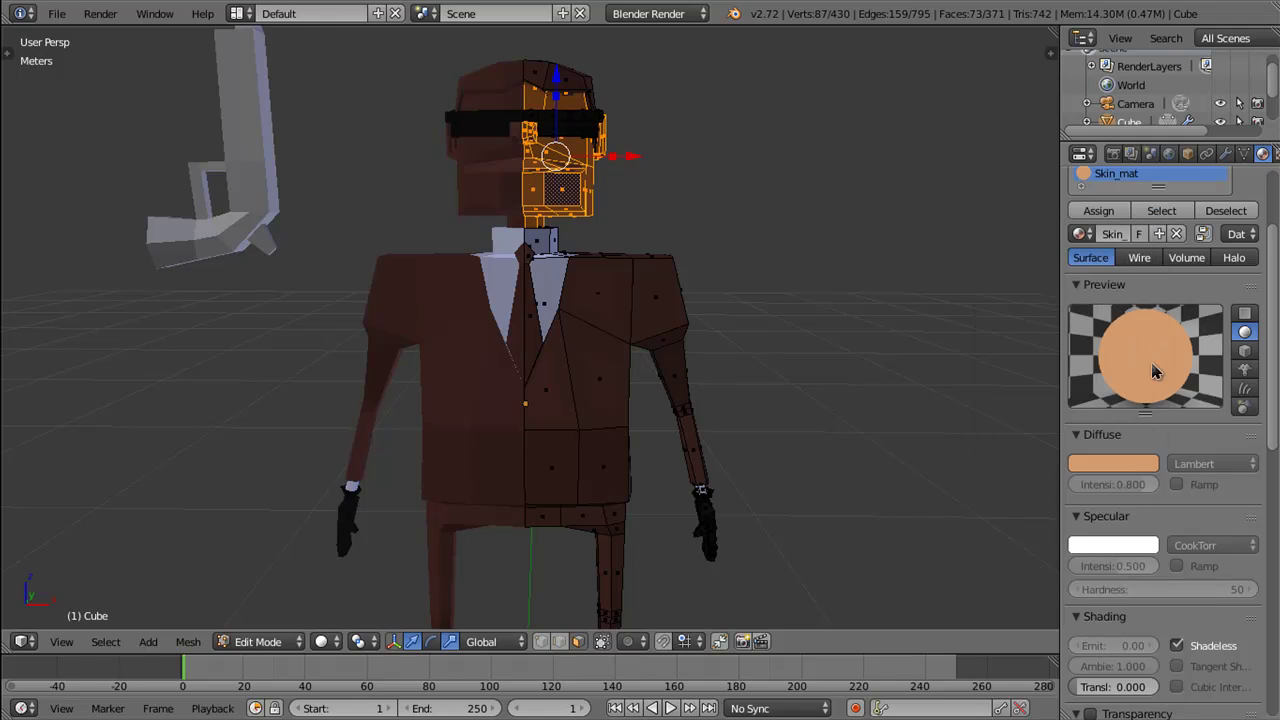
{"action": "left_click", "coordinate": [1098, 211]}
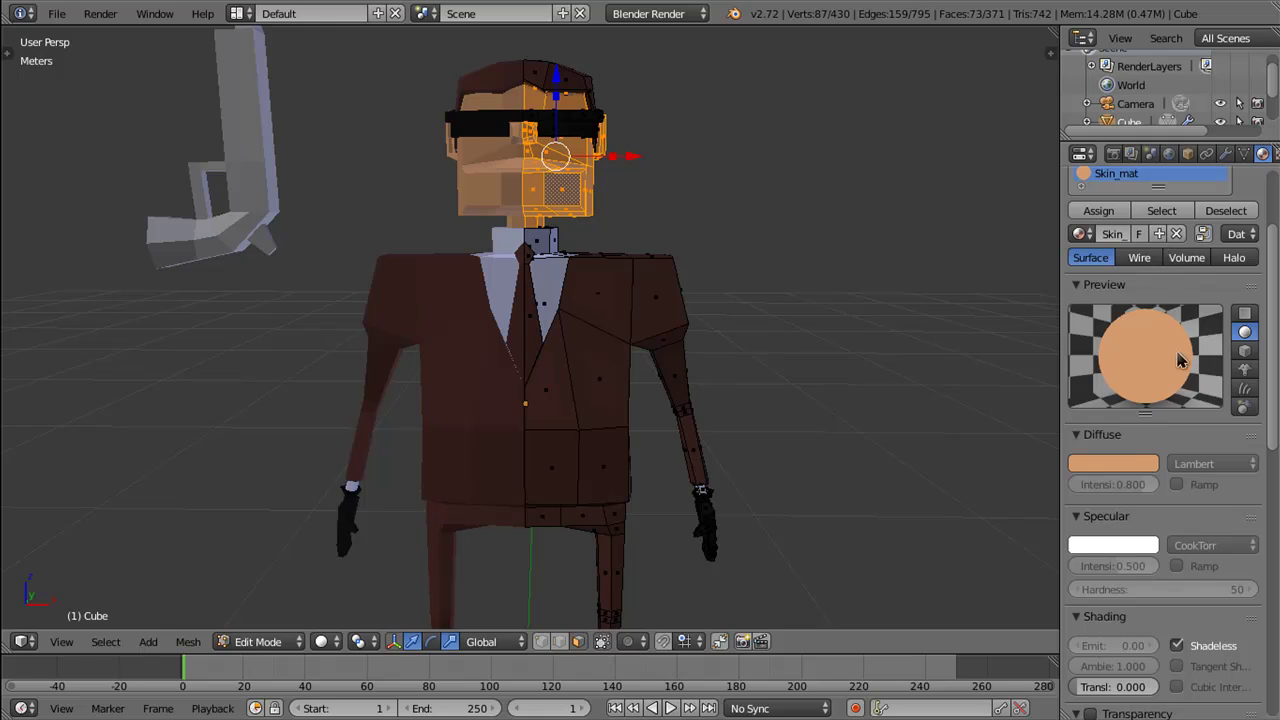
{"action": "left_click", "coordinate": [1135, 464]}
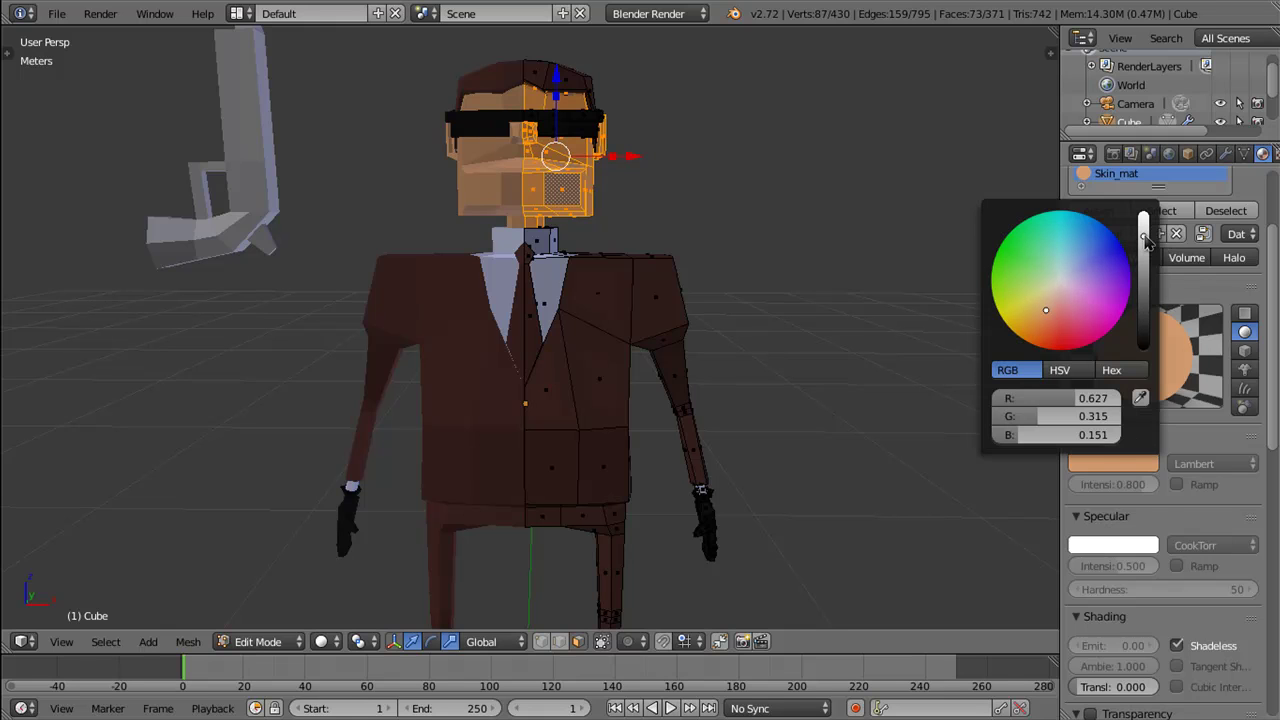
{"action": "left_click_drag", "start_coordinate": [680, 308], "coordinate": [575, 189]}
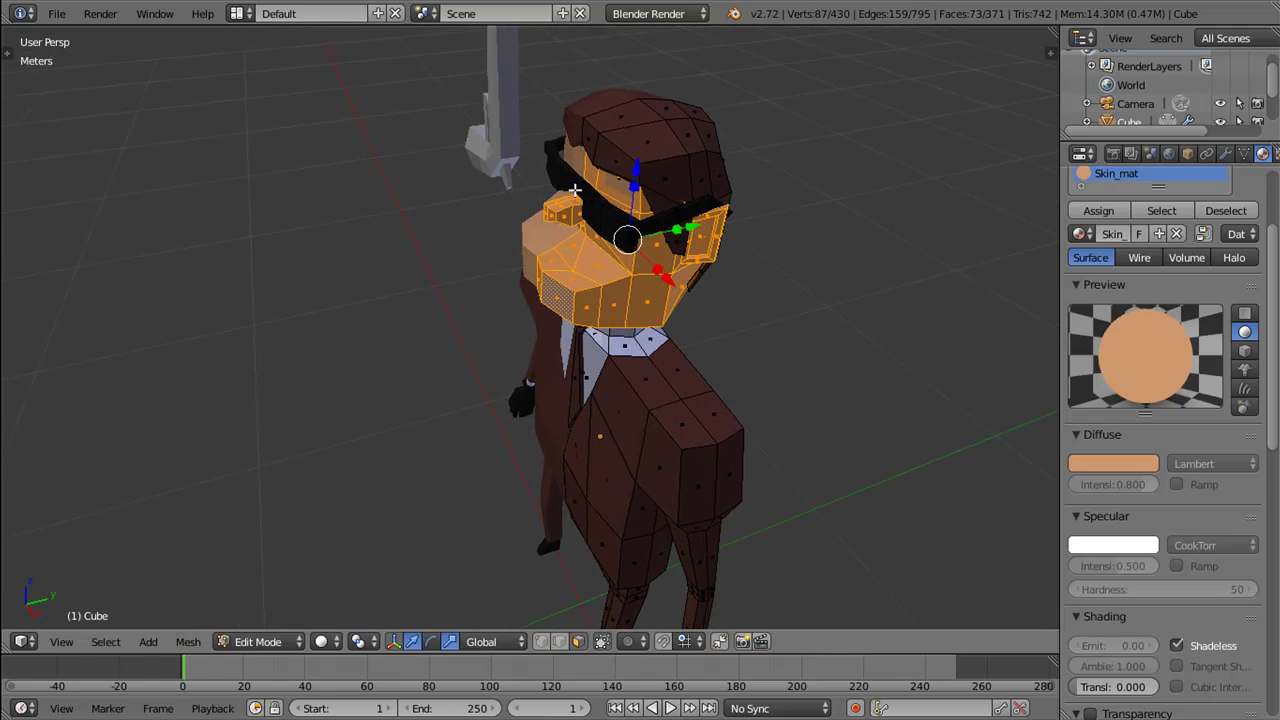
Step: Select all of the nose's vertices in vertex select mode
{"action": "scroll", "scroll_direction": "up", "scroll_amount": 3}
{"action": "key", "text": "ctrl+Tab"}
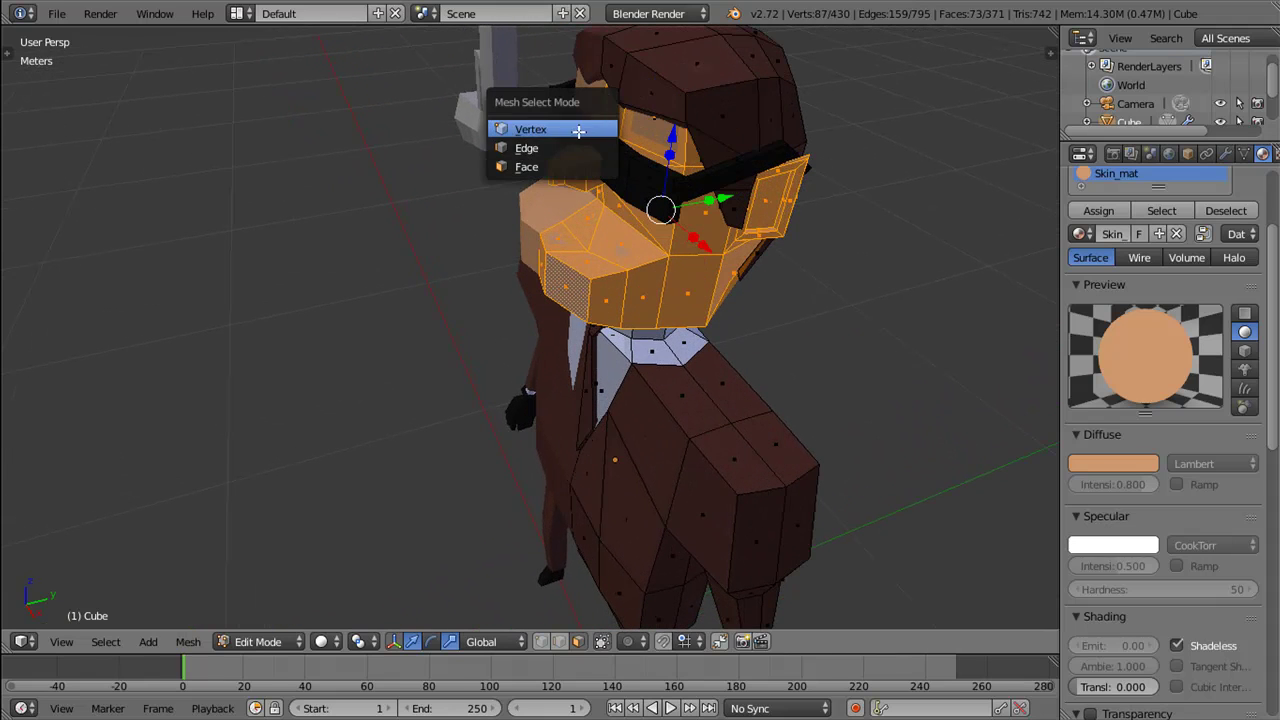
{"action": "left_click", "coordinate": [580, 133]}
{"action": "right_click", "coordinate": [589, 171]}
{"action": "key", "text": "ctrl+KP_Add"}
{"action": "left_click_drag", "start_coordinate": [609, 166], "coordinate": [914, 206]}
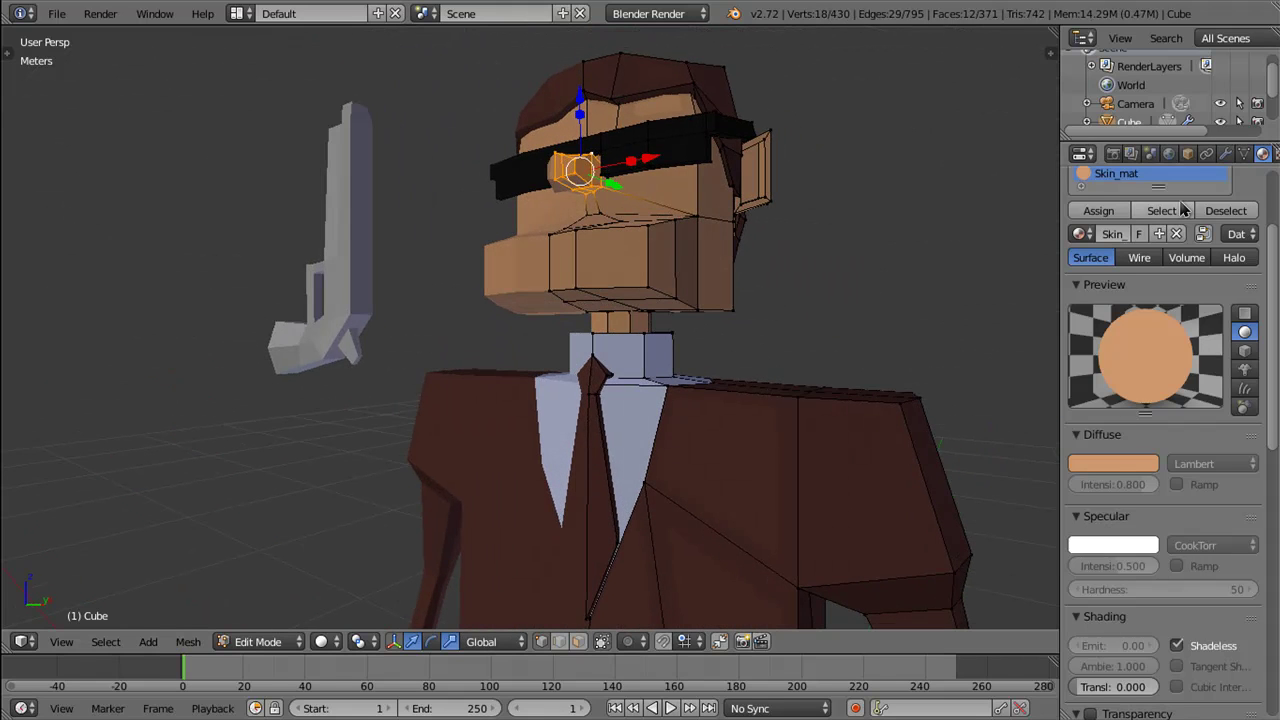
{"action": "scroll", "scroll_direction": "up", "scroll_amount": 3}
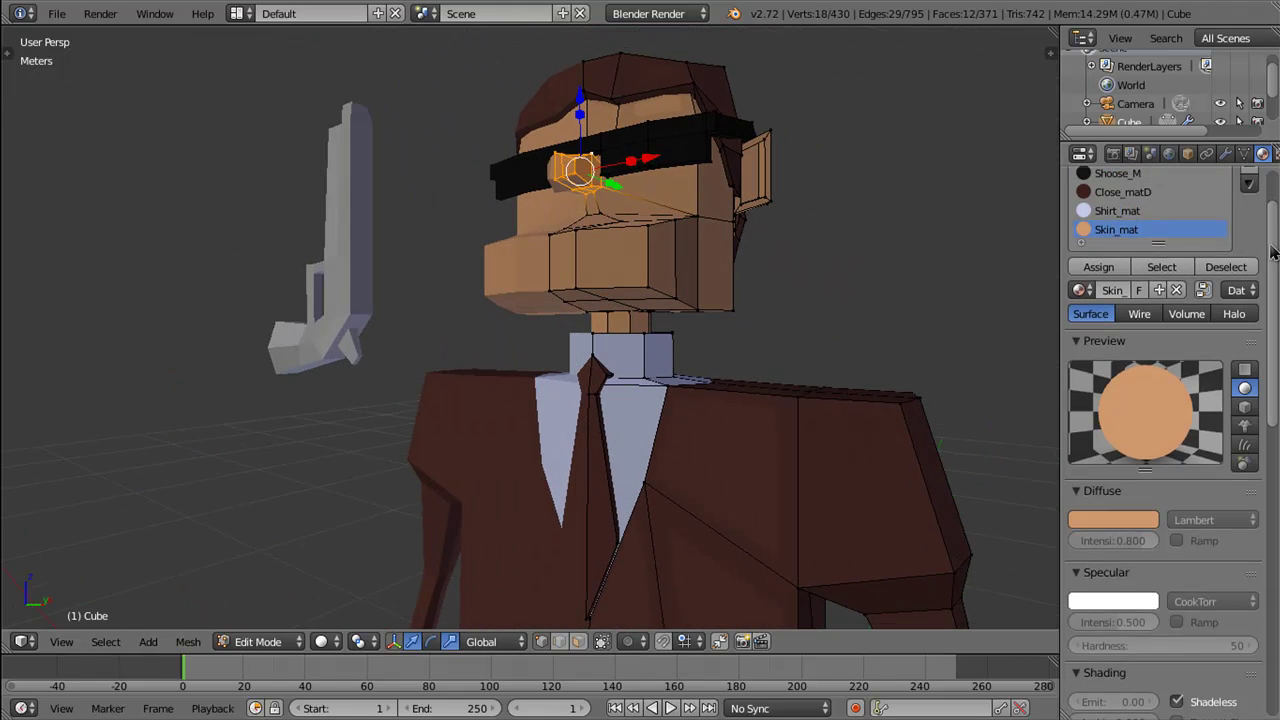
{"action": "scroll", "scroll_direction": "up", "scroll_amount": 3}
Step: Add a new material slot with a shadeless material named Nose_mat
{"action": "left_click", "coordinate": [1265, 216]}
{"action": "left_click", "coordinate": [1136, 366]}
{"action": "left_click", "coordinate": [1130, 361]}
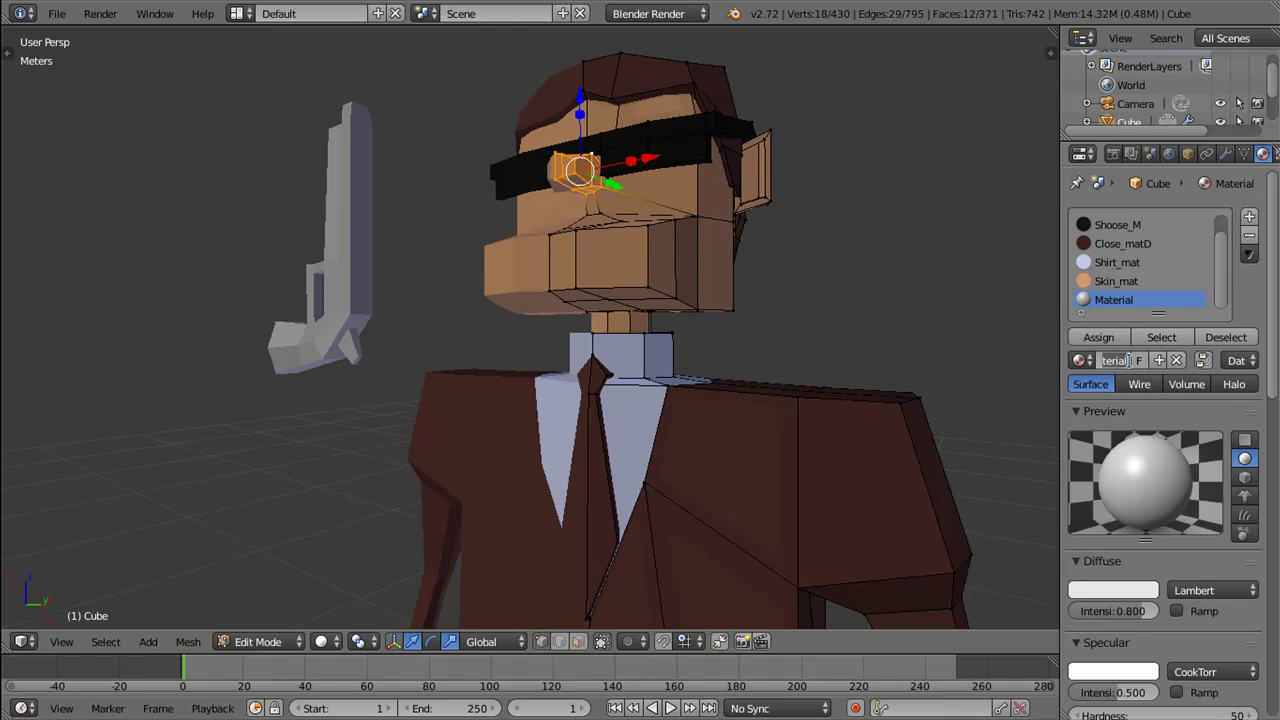
{"action": "key", "text": "ctrl+a"}
{"action": "key", "text": "Return"}
{"action": "scroll", "scroll_direction": "down", "scroll_amount": 3}
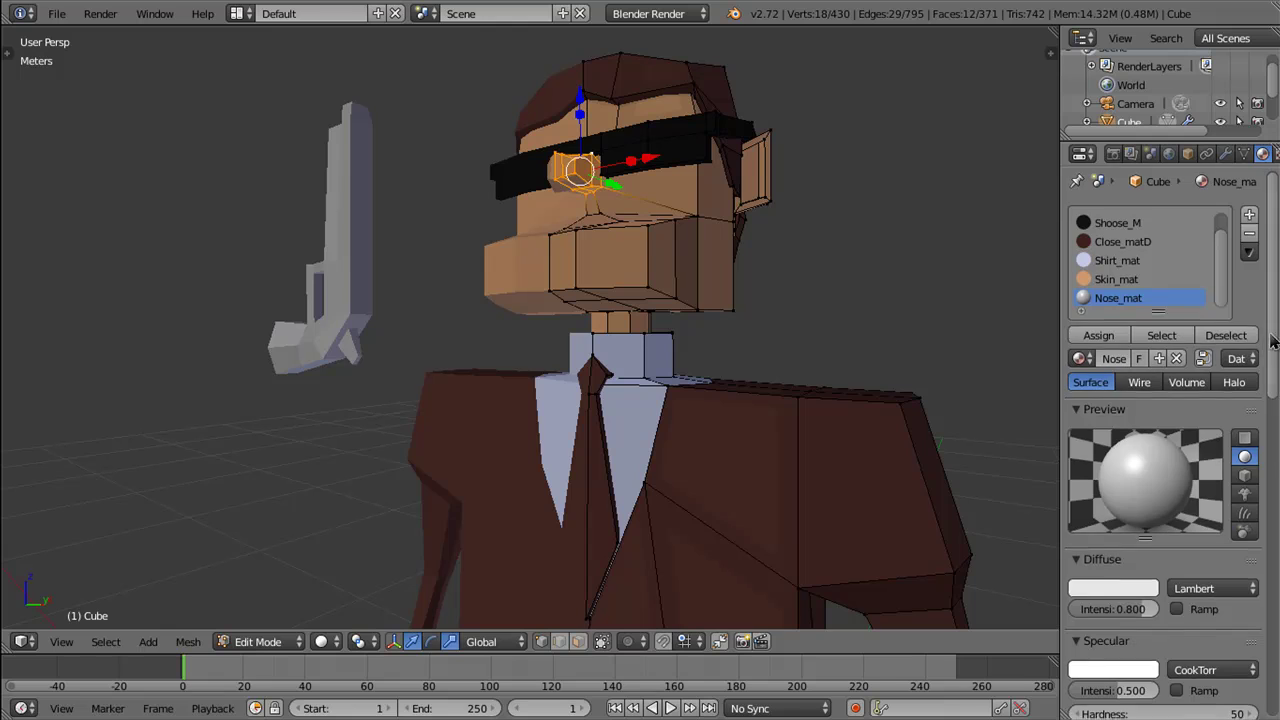
{"action": "scroll", "scroll_direction": "down", "scroll_amount": 3}
{"action": "left_click", "coordinate": [1176, 597]}
Step: Set Nose_mat to reddish (R 0.538, G 0.103, B 0.103) and assign it to the nose
{"action": "left_click", "coordinate": [1116, 416]}
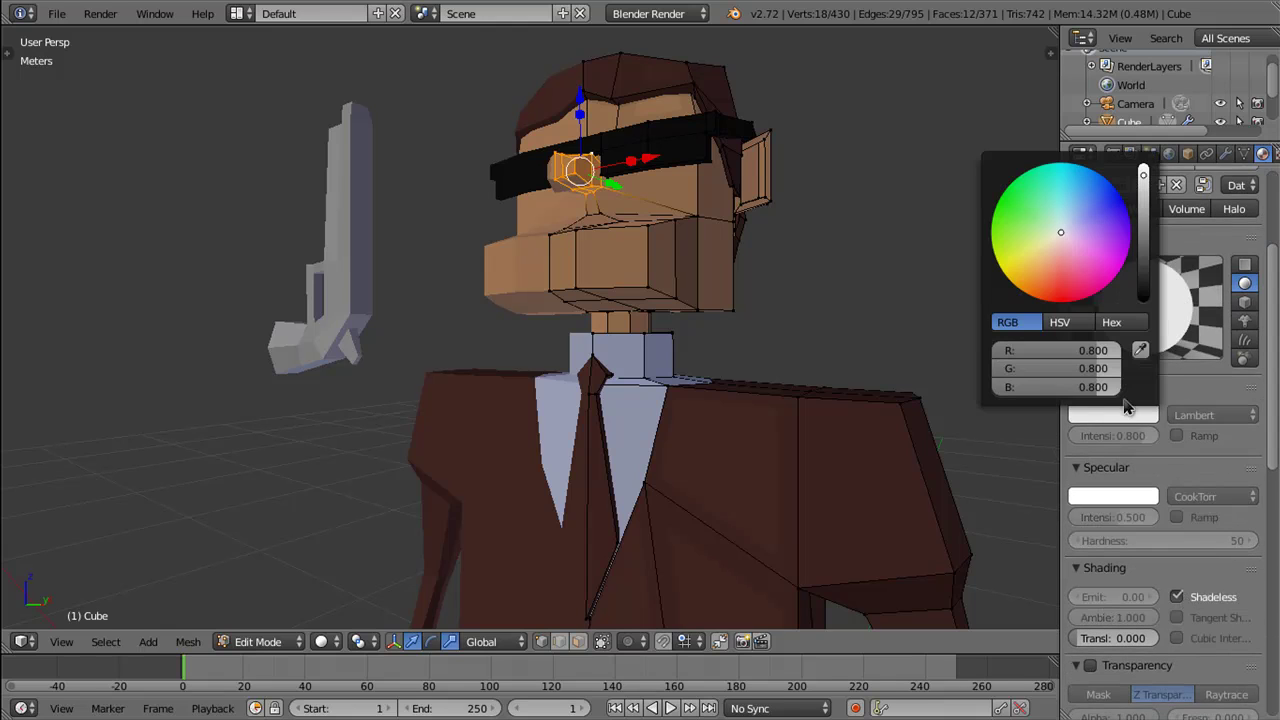
{"action": "left_click_drag", "start_coordinate": [1061, 240], "coordinate": [1054, 261]}
{"action": "left_click_drag", "start_coordinate": [1133, 184], "coordinate": [1142, 202]}
{"action": "left_click_drag", "start_coordinate": [1058, 266], "coordinate": [1069, 266]}
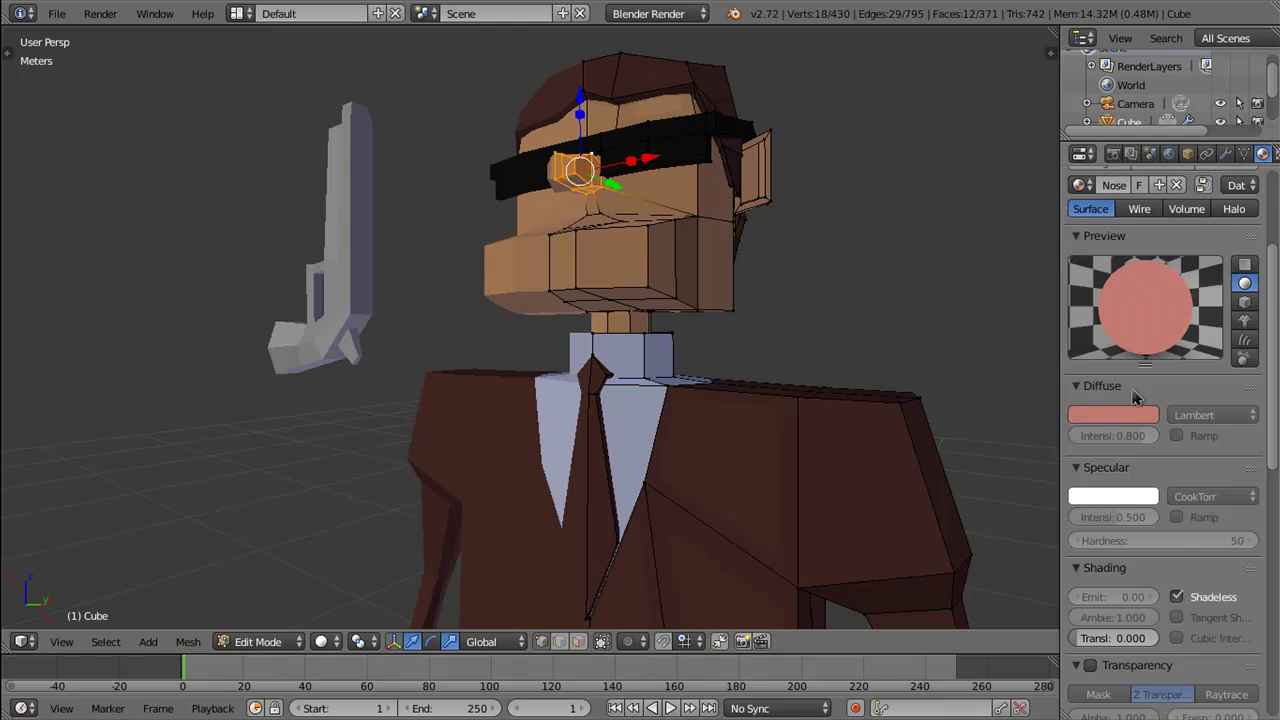
{"action": "left_click", "coordinate": [1118, 414]}
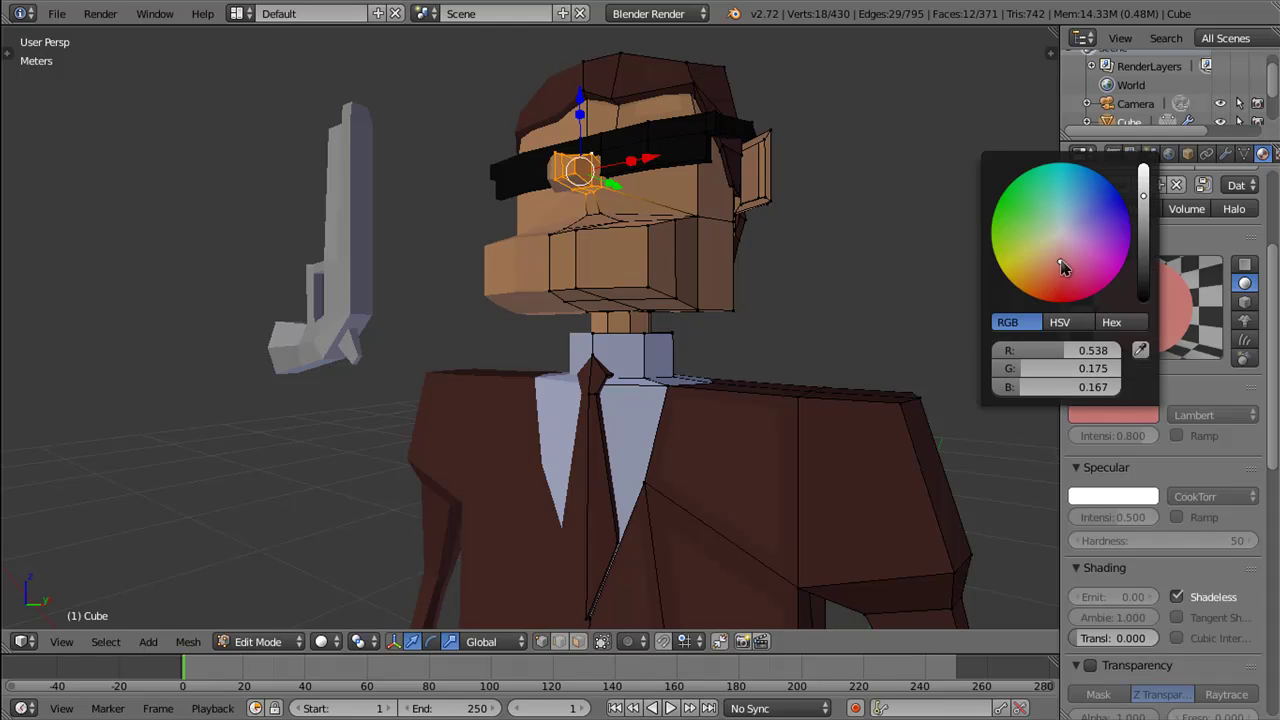
{"action": "scroll", "scroll_direction": "up", "scroll_amount": 3}
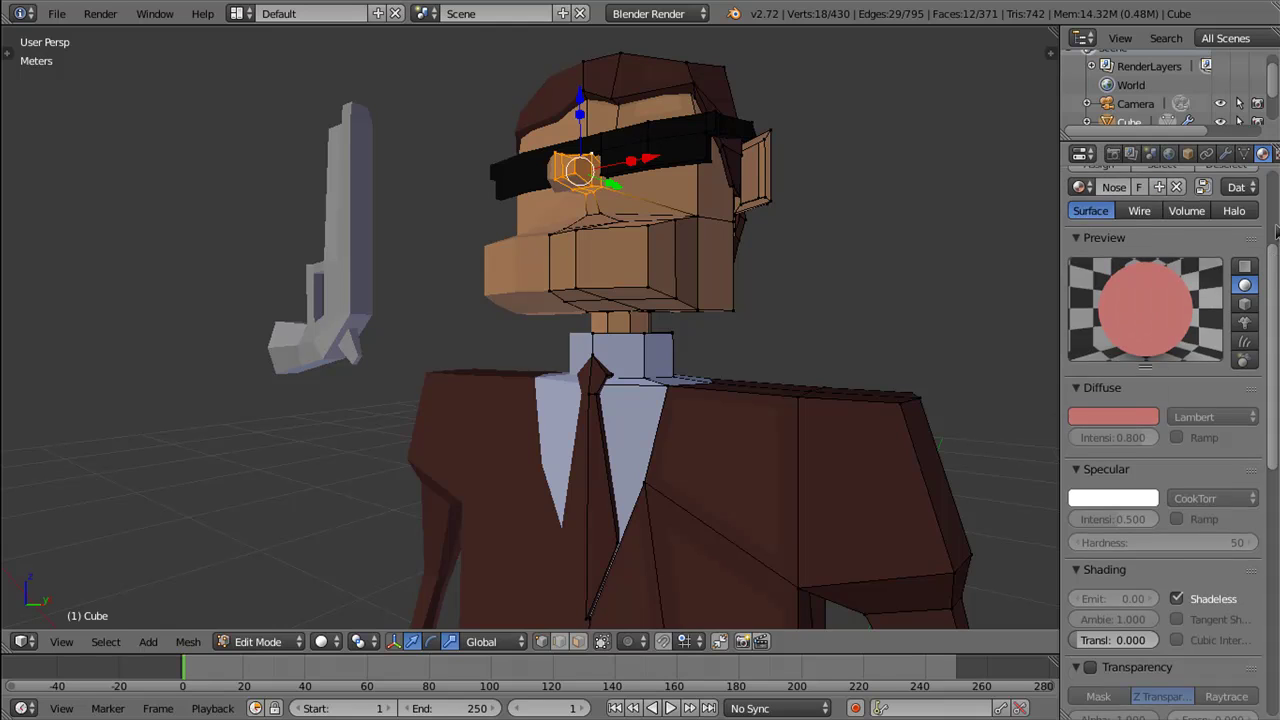
{"action": "scroll", "scroll_direction": "up", "scroll_amount": 3}
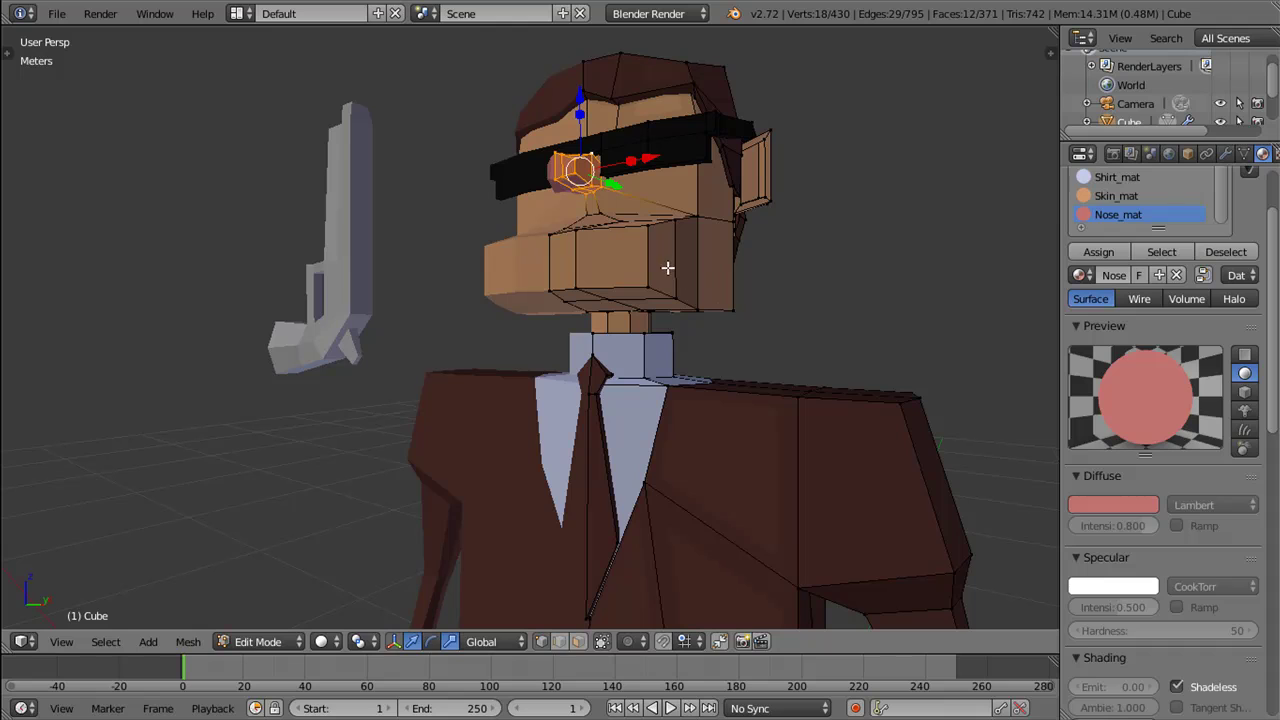
{"action": "left_click", "coordinate": [1119, 508]}
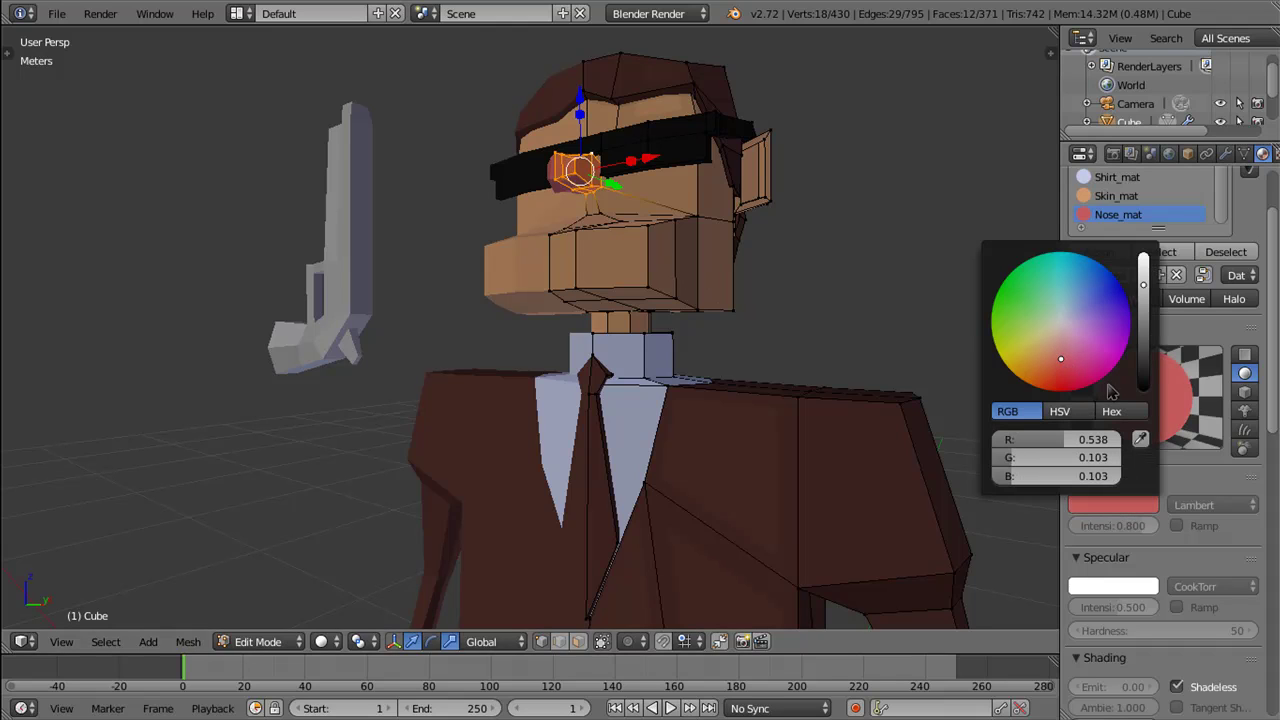
{"action": "left_click", "coordinate": [1100, 252]}
{"action": "left_click_drag", "start_coordinate": [668, 288], "coordinate": [743, 358]}
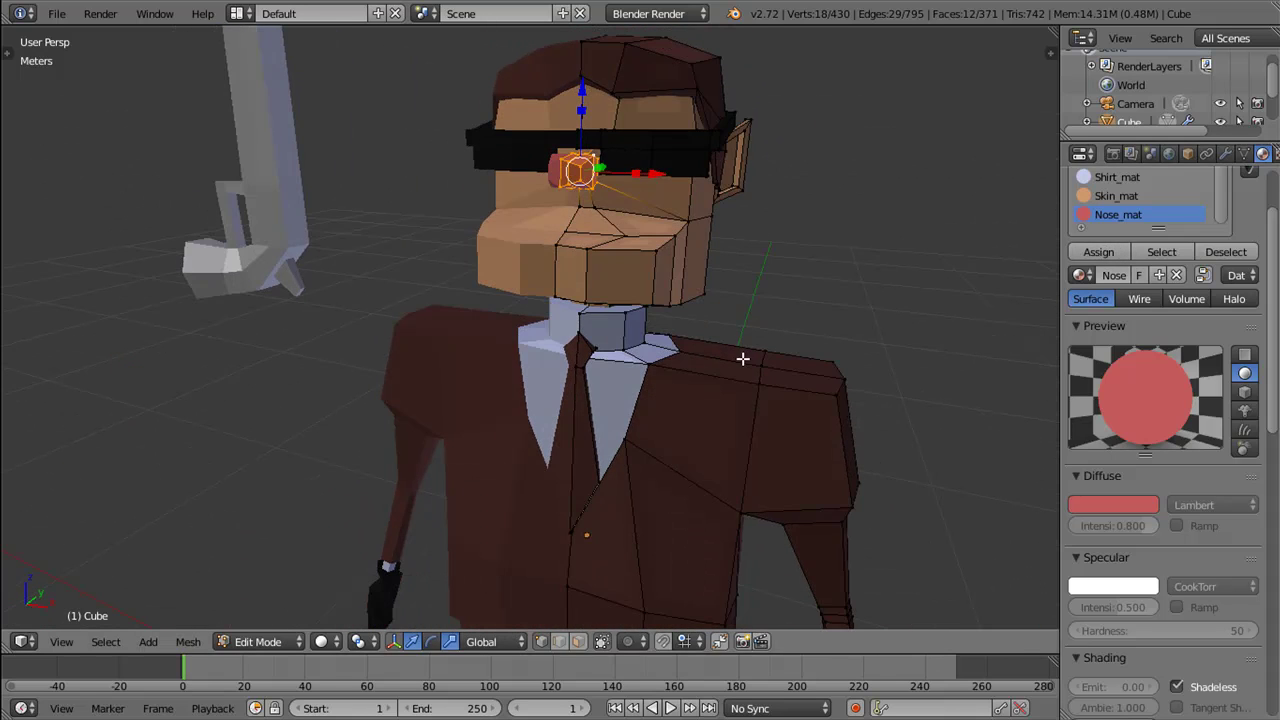
{"action": "left_click_drag", "start_coordinate": [656, 384], "coordinate": [795, 331]}
{"action": "scroll", "scroll_direction": "up", "scroll_amount": 3}
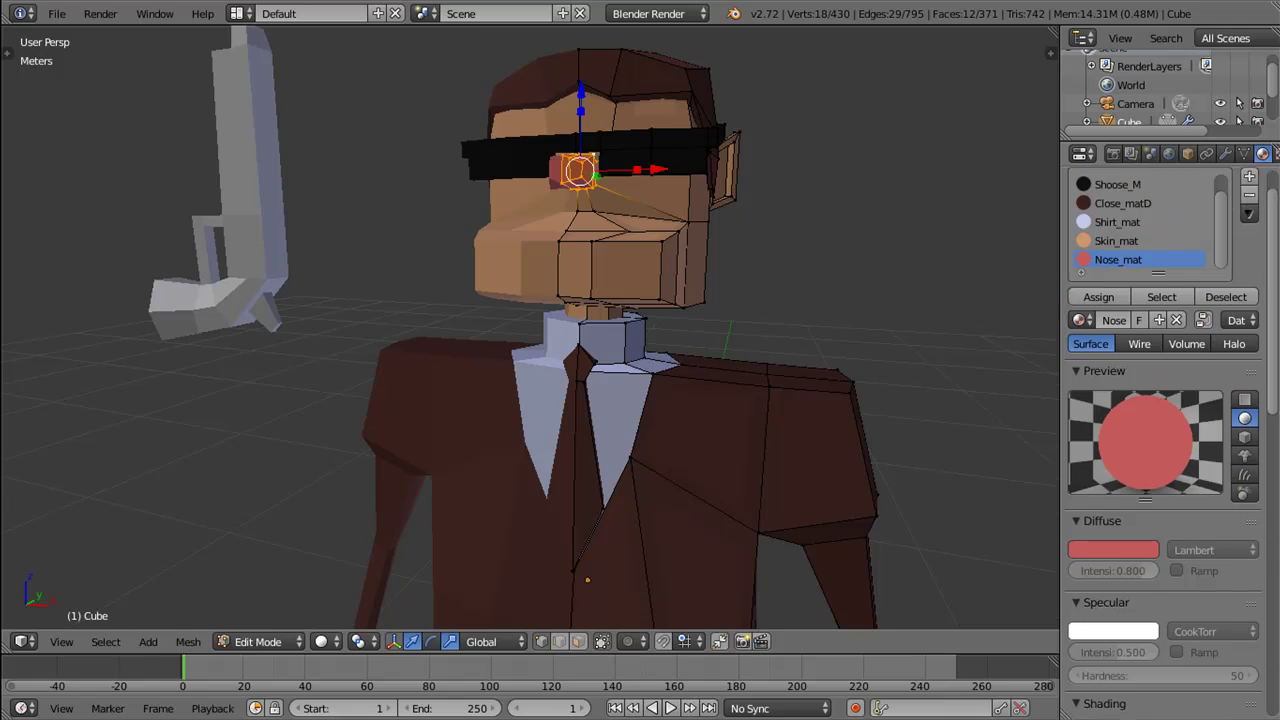
Step: Add a new shadeless material named Galstuk in a fresh slot
{"action": "left_click", "coordinate": [1249, 213]}
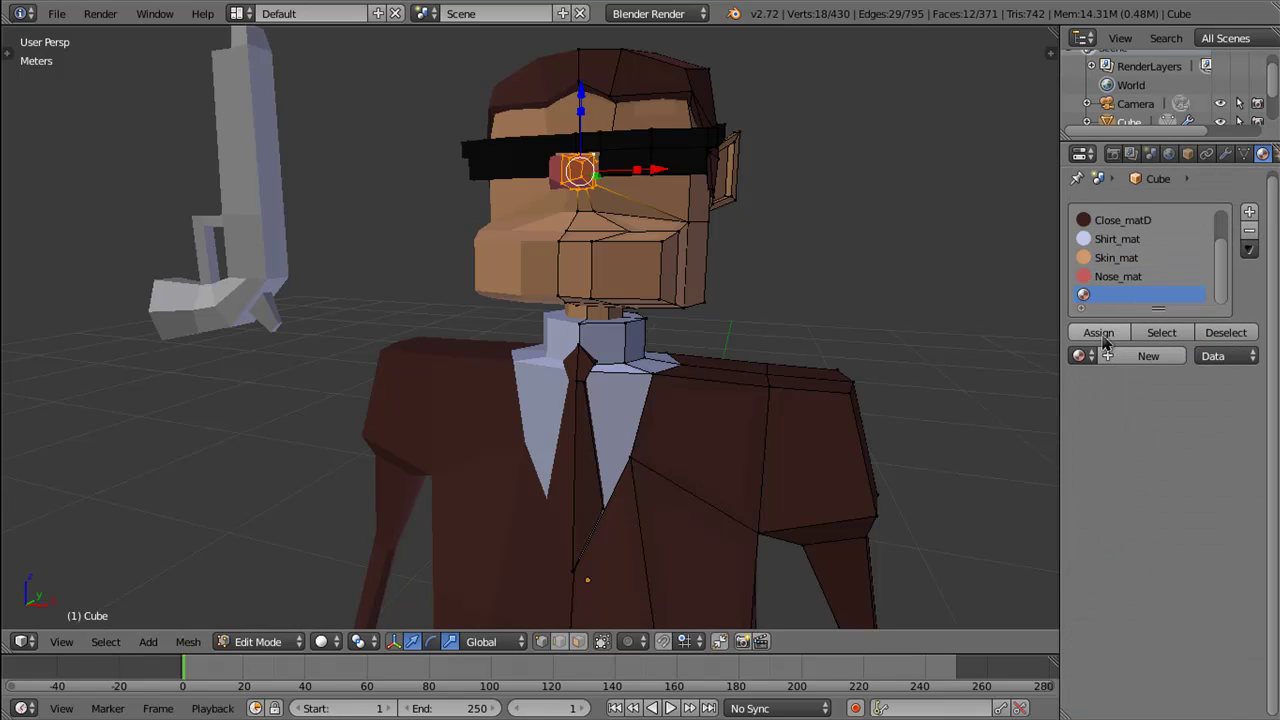
{"action": "left_click", "coordinate": [1118, 358]}
{"action": "double_click", "coordinate": [1131, 359]}
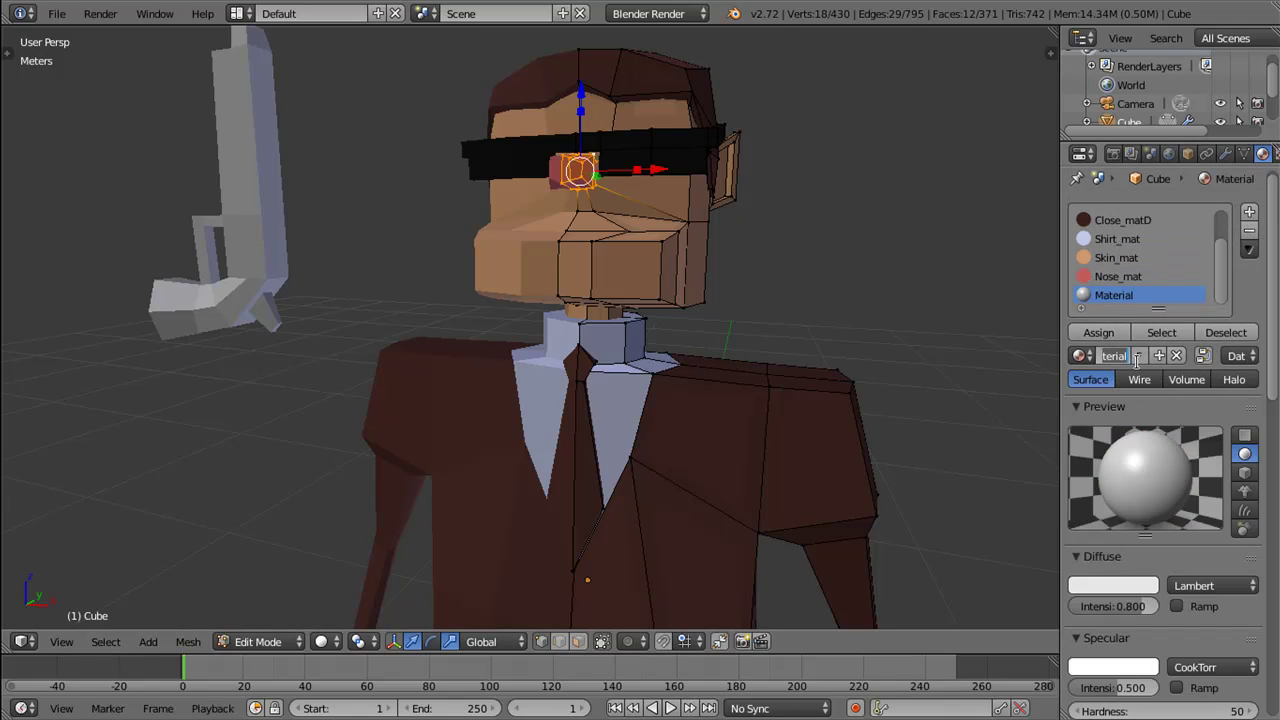
{"action": "type", "text": "Galstuk"}
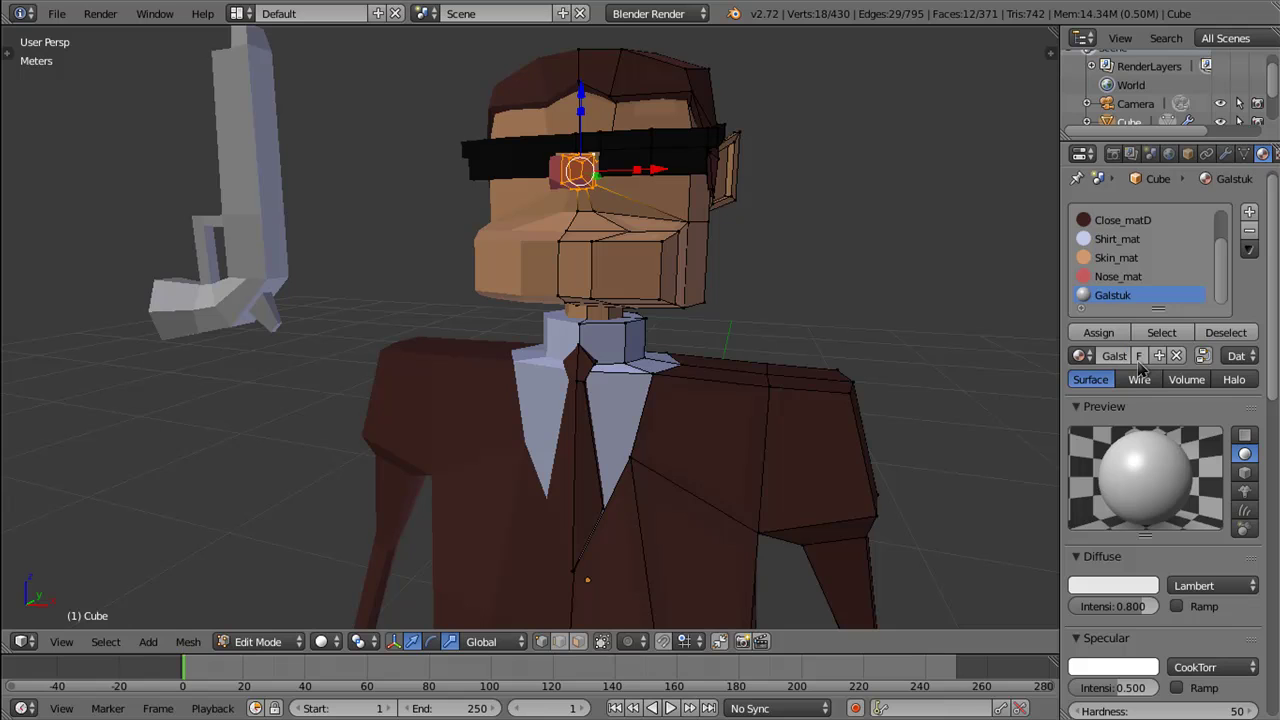
{"action": "scroll", "scroll_direction": "down", "scroll_amount": 3}
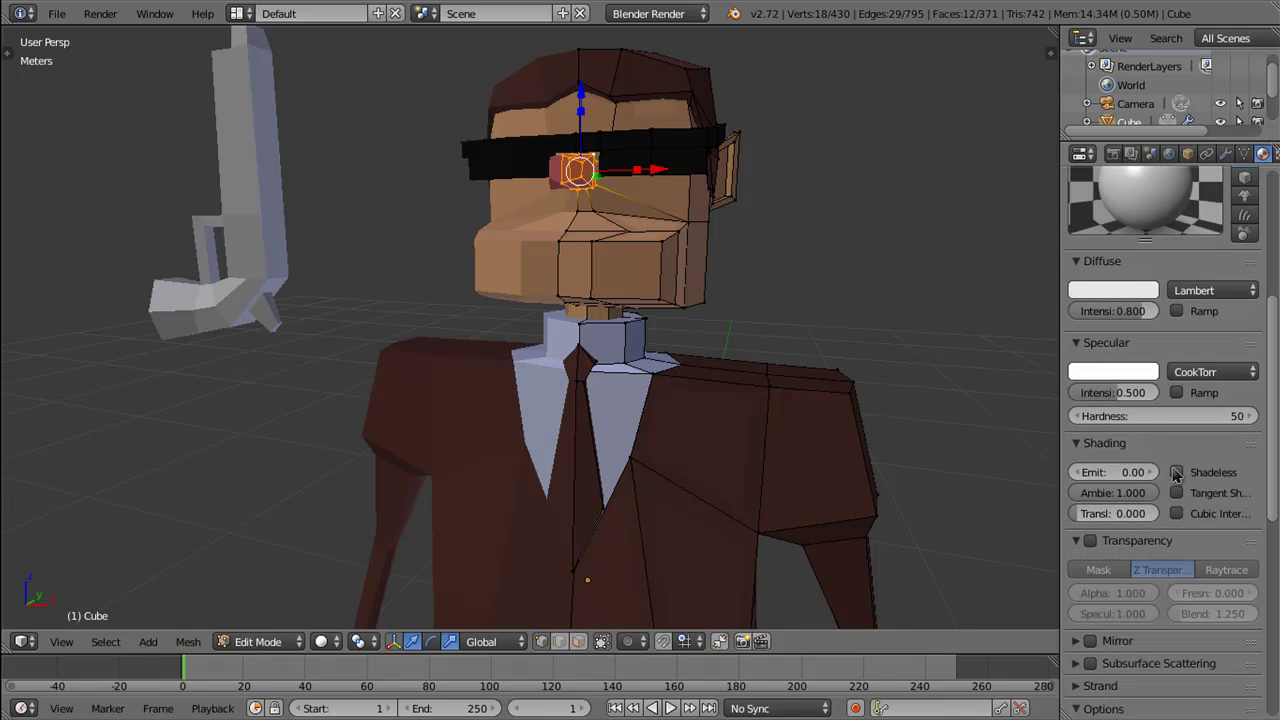
{"action": "left_click", "coordinate": [1176, 472]}
Step: Set the Galstuk colour to bright red (R 0.638, G 0.013, B 0.010)
{"action": "scroll", "scroll_direction": "up", "scroll_amount": 3}
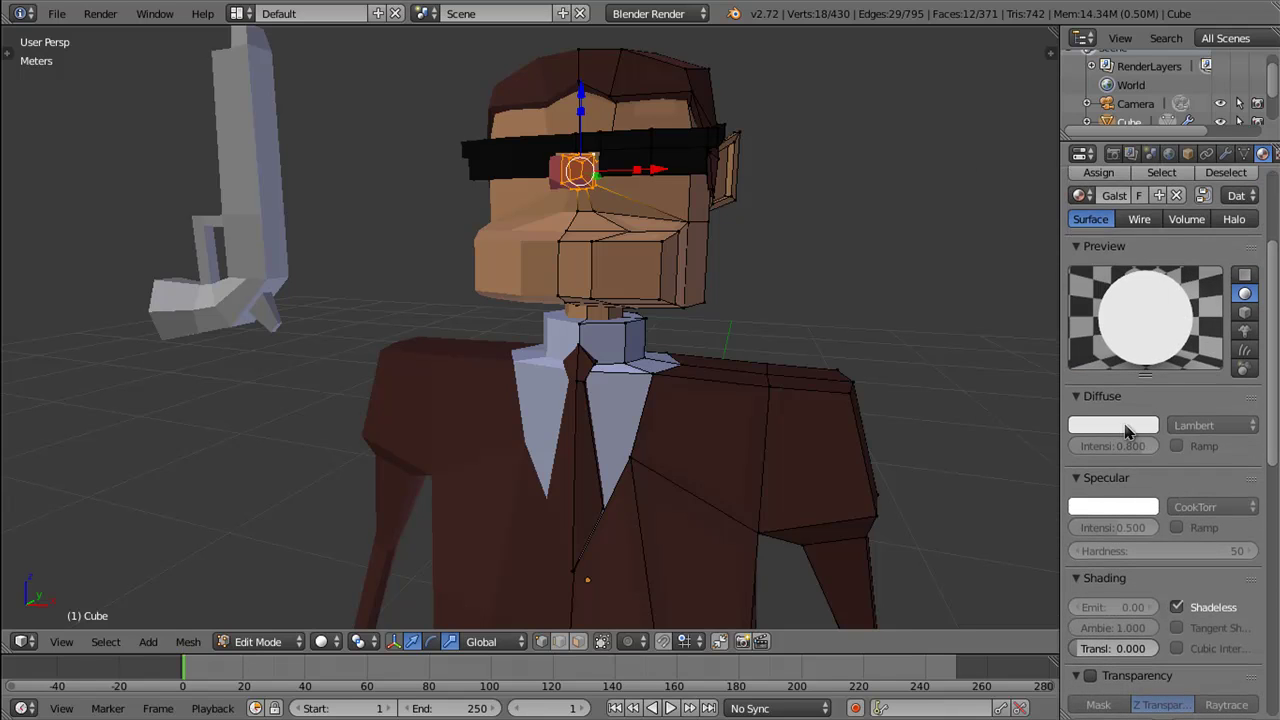
{"action": "left_click", "coordinate": [1130, 426]}
{"action": "left_click", "coordinate": [1060, 306]}
{"action": "left_click_drag", "start_coordinate": [1061, 312], "coordinate": [1062, 300]}
{"action": "left_click", "coordinate": [1145, 203]}
{"action": "left_click_drag", "start_coordinate": [1145, 203], "coordinate": [1146, 206]}
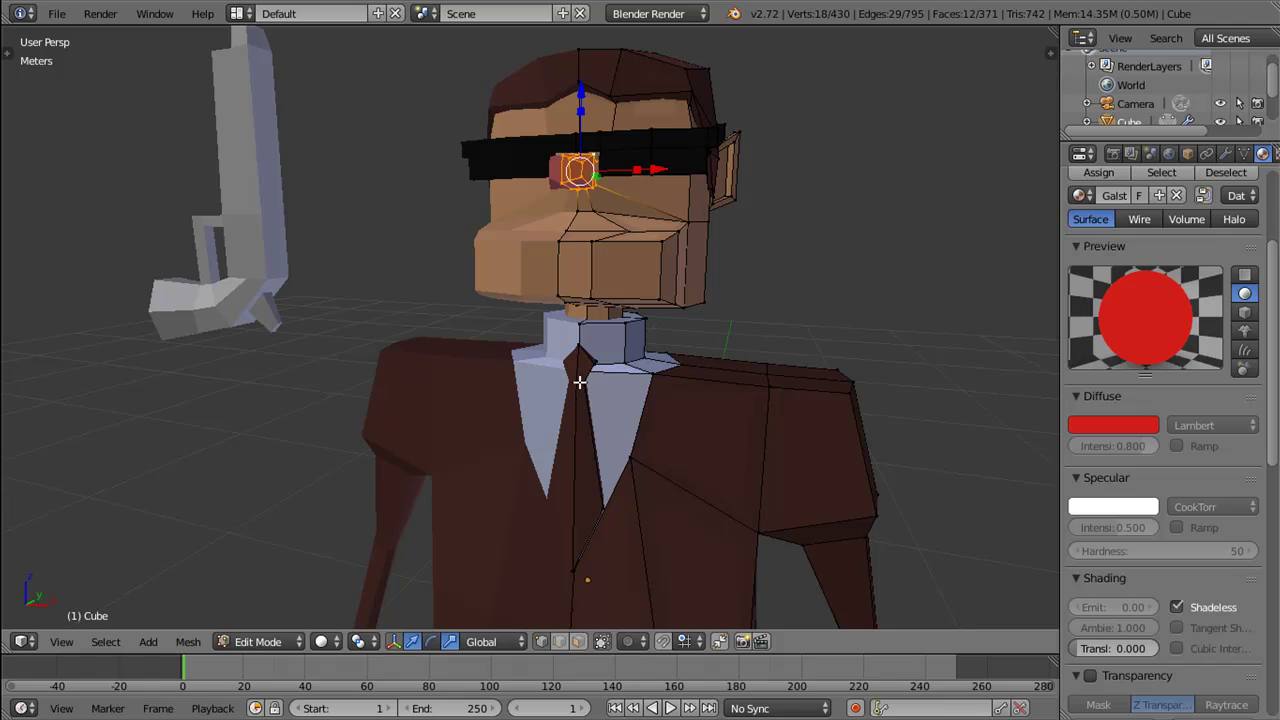
Step: Select the whole tie and assign Galstuk, then select the entire hair piece
{"action": "right_click", "coordinate": [580, 381]}
{"action": "left_click", "coordinate": [582, 381]}
{"action": "left_click", "coordinate": [586, 429]}
{"action": "key", "text": "l"}
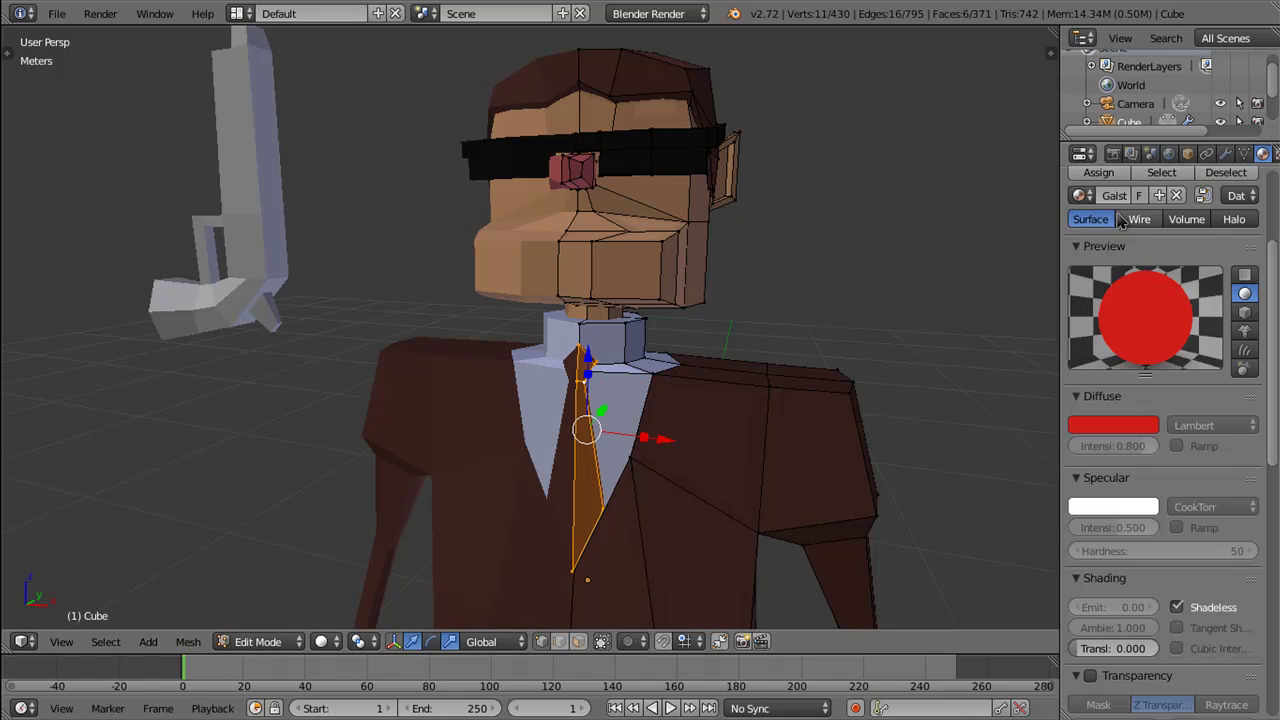
{"action": "left_click", "coordinate": [1098, 172]}
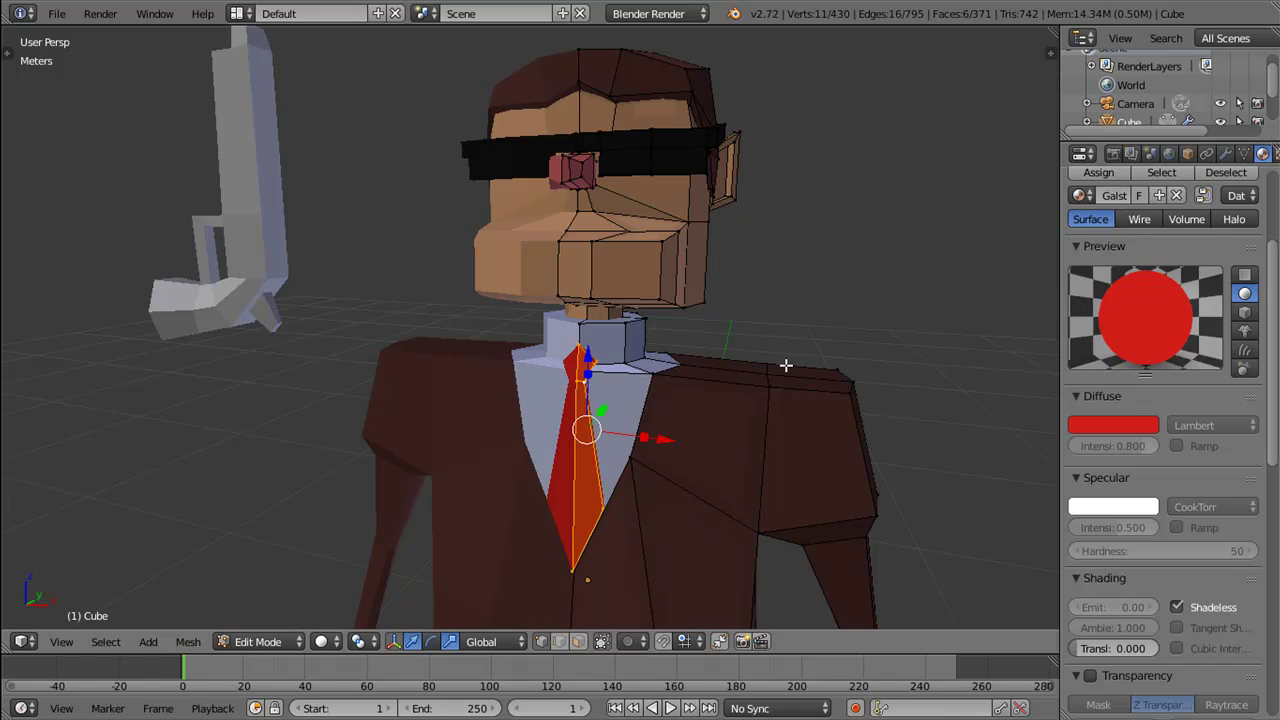
{"action": "scroll", "scroll_direction": "down", "scroll_amount": 3}
{"action": "left_click_drag", "start_coordinate": [751, 417], "coordinate": [757, 363]}
{"action": "right_click", "coordinate": [621, 183]}
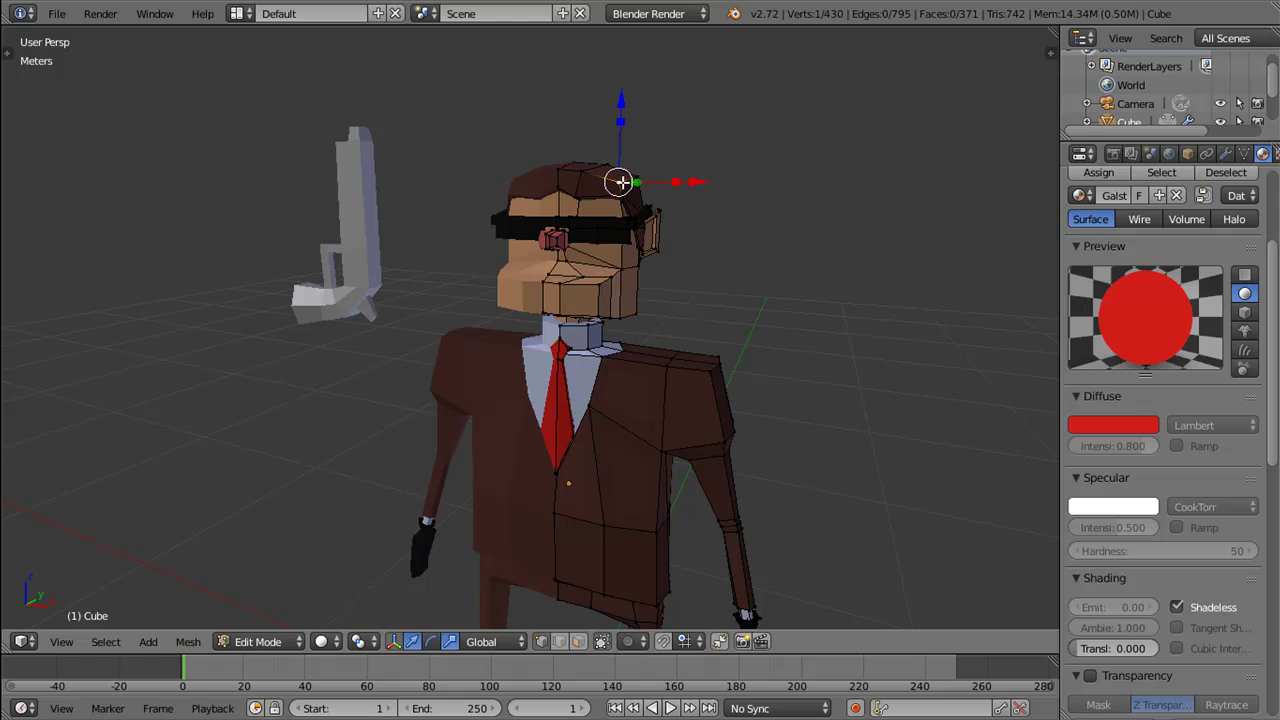
{"action": "key", "text": "ctrl+l"}
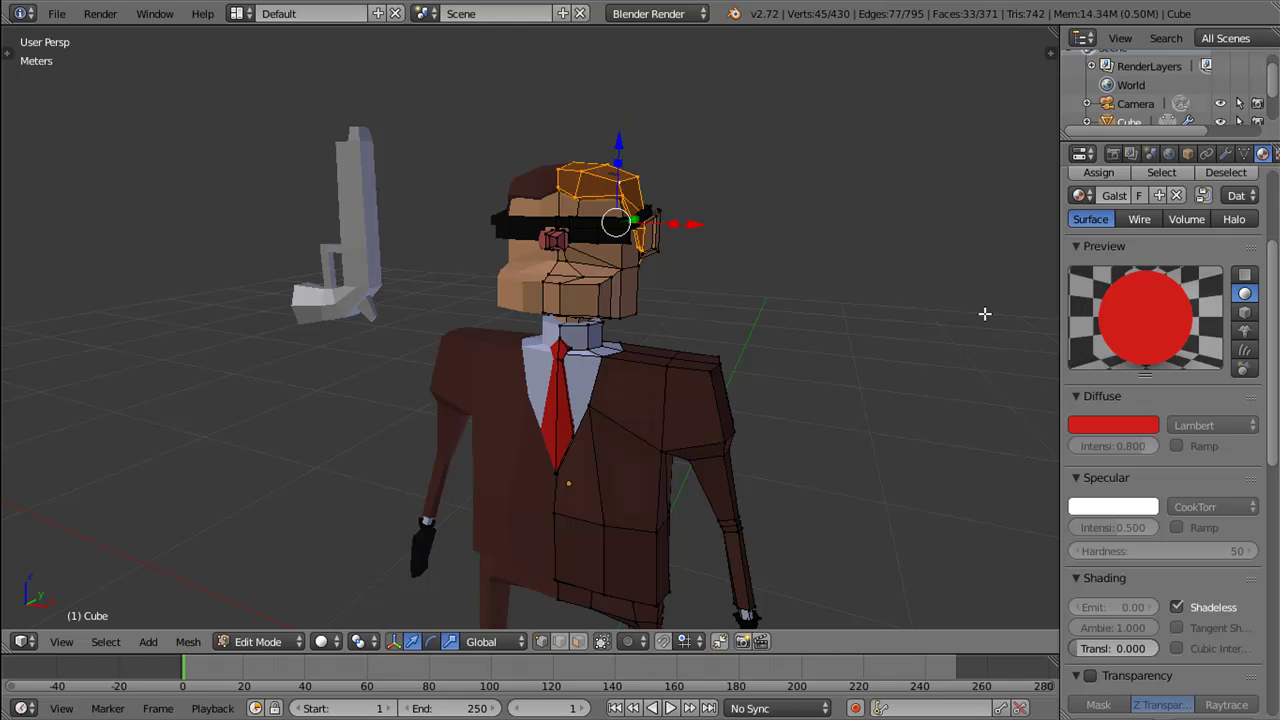
Step: Add a new shadeless material in a fresh slot for the hair
{"action": "scroll", "scroll_direction": "up", "scroll_amount": 3}
{"action": "scroll", "scroll_direction": "up", "scroll_amount": 3}
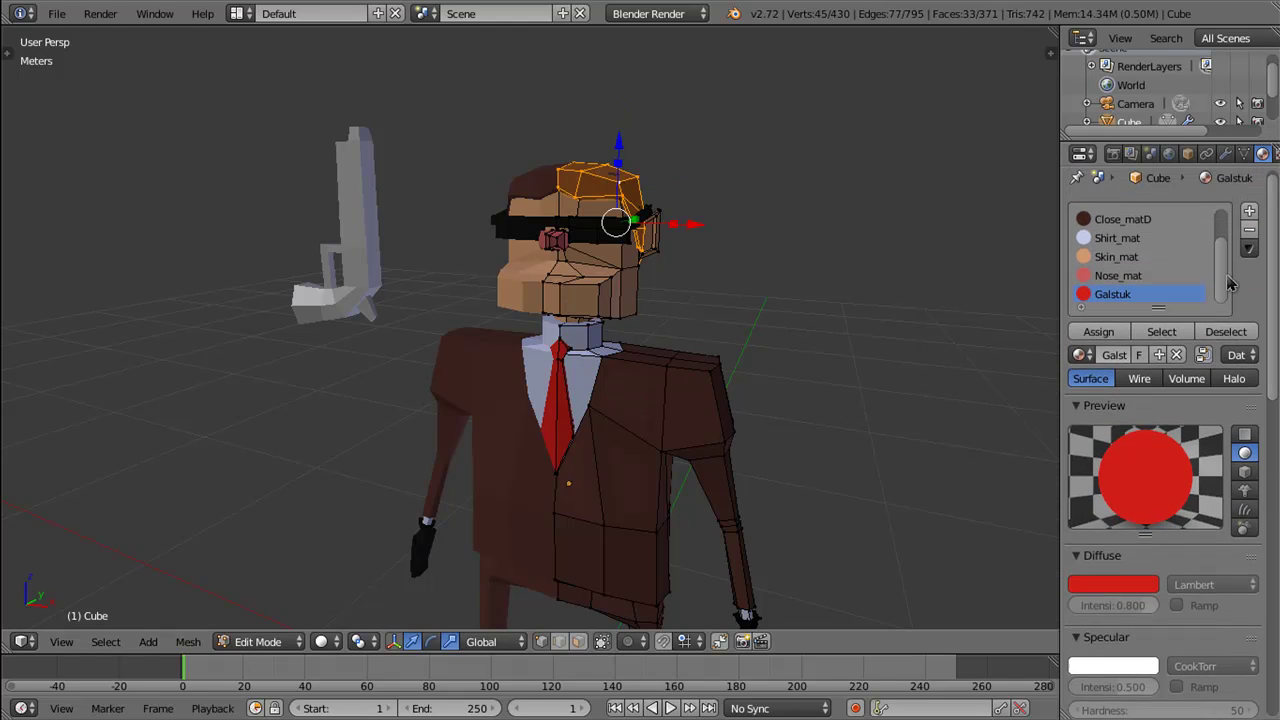
{"action": "left_click", "coordinate": [1249, 211]}
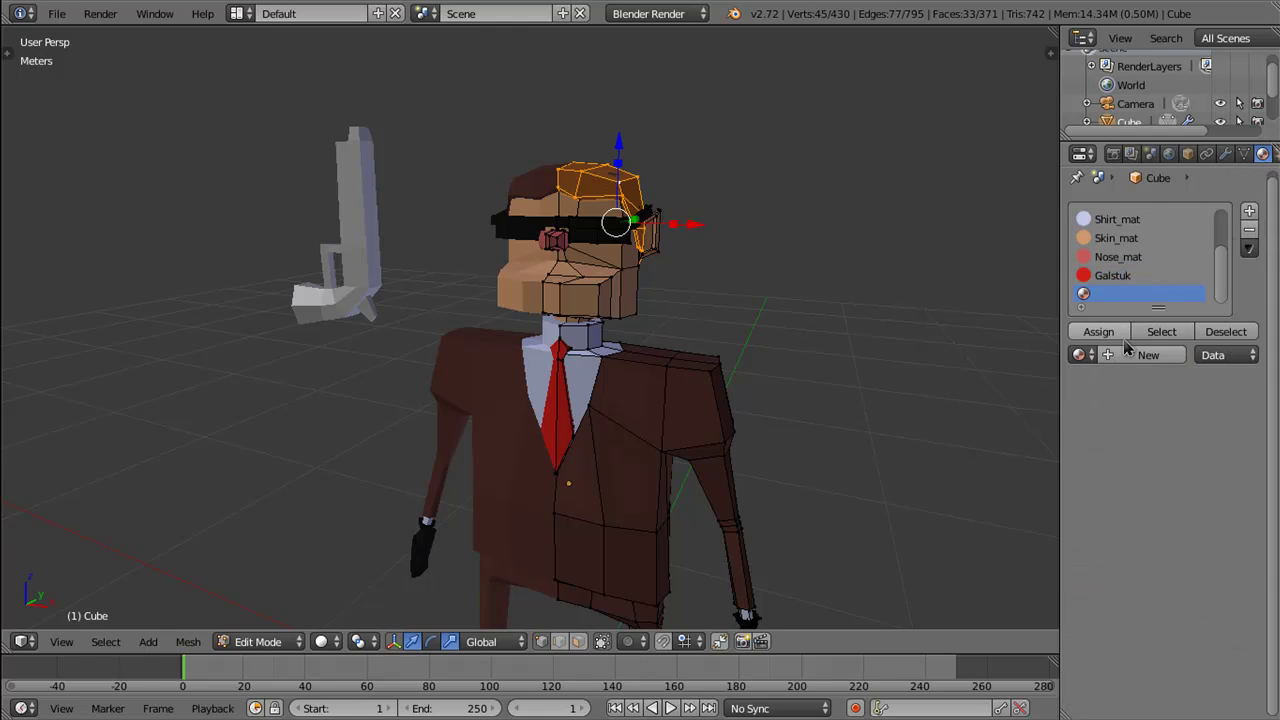
{"action": "left_click", "coordinate": [1138, 356]}
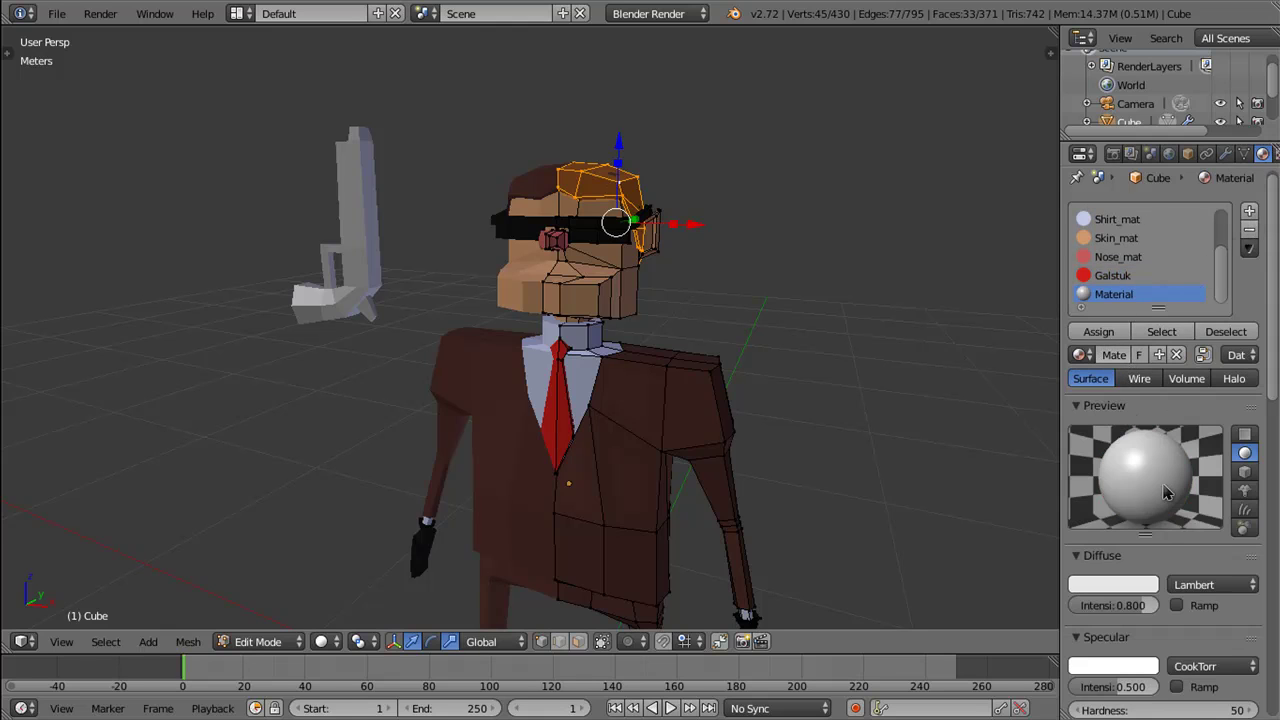
{"action": "double_click", "coordinate": [1128, 355]}
{"action": "scroll", "scroll_direction": "down", "scroll_amount": 3}
{"action": "scroll", "scroll_direction": "down", "scroll_amount": 3}
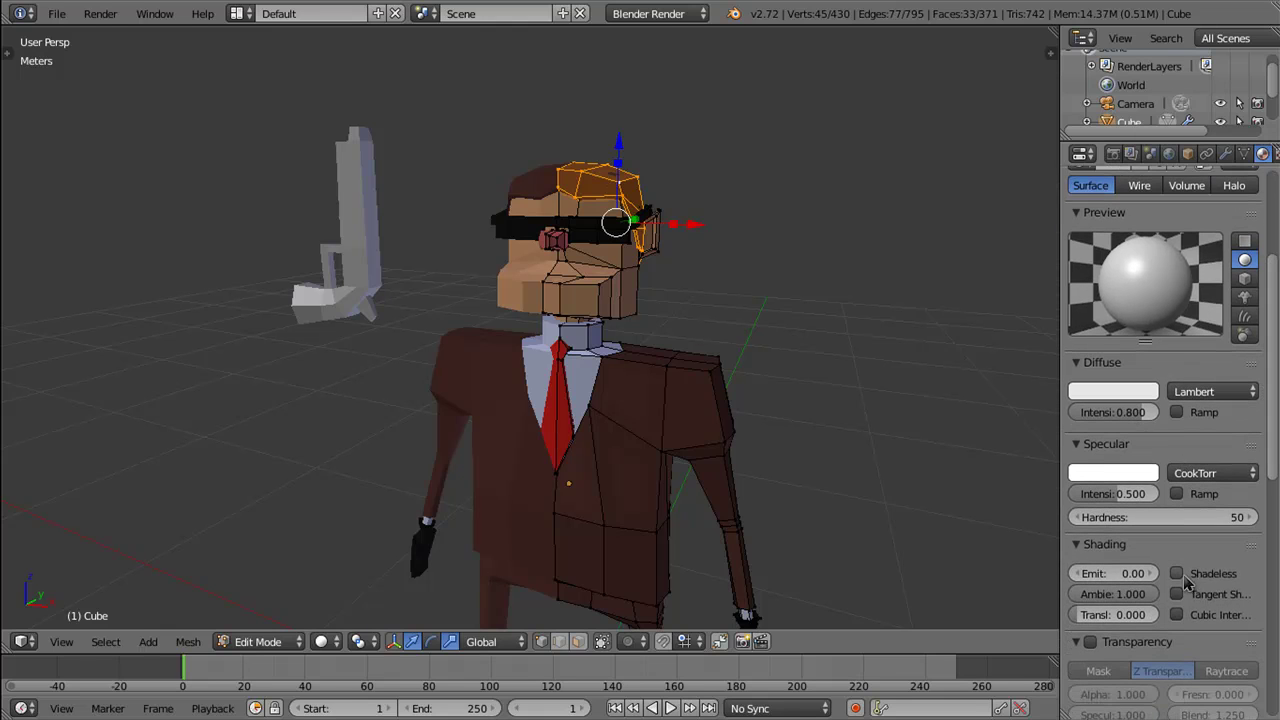
{"action": "left_click", "coordinate": [1180, 575]}
Step: Set the hair material's diffuse colour to a dark orange-brown
{"action": "scroll", "scroll_direction": "up", "scroll_amount": 3}
{"action": "left_click", "coordinate": [1113, 482]}
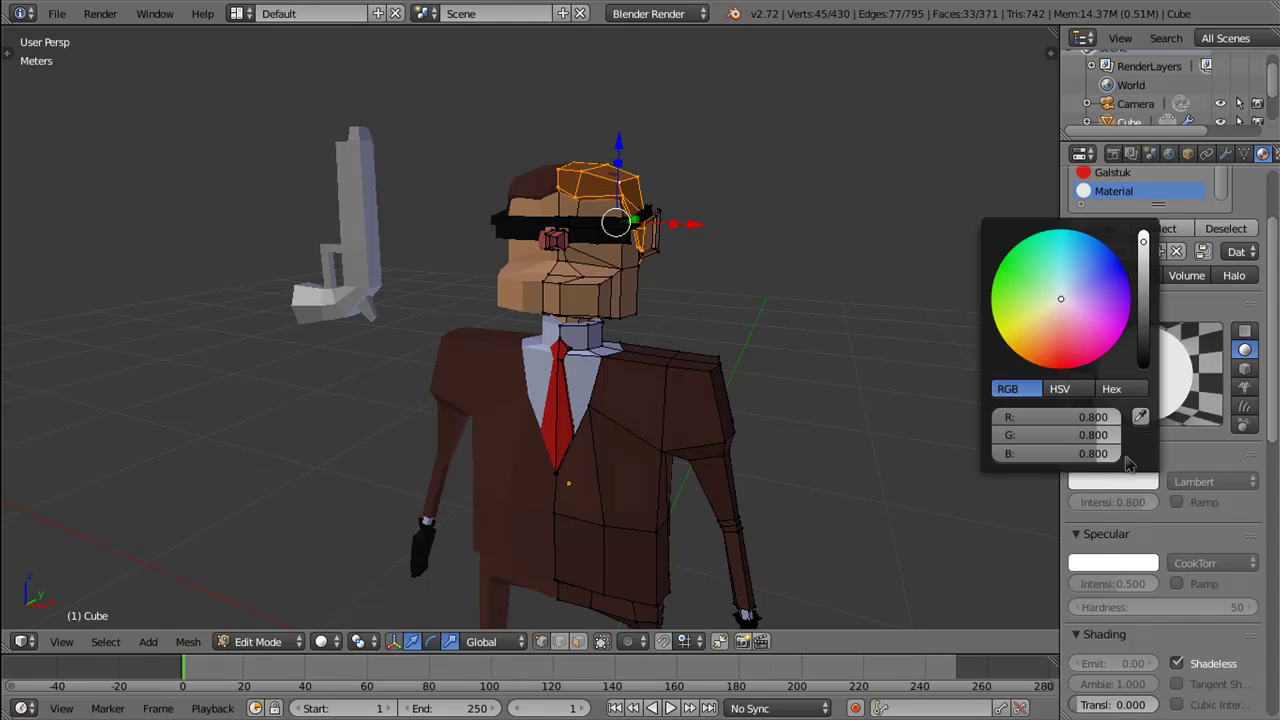
{"action": "left_click", "coordinate": [1040, 329]}
{"action": "left_click_drag", "start_coordinate": [1040, 327], "coordinate": [1046, 344]}
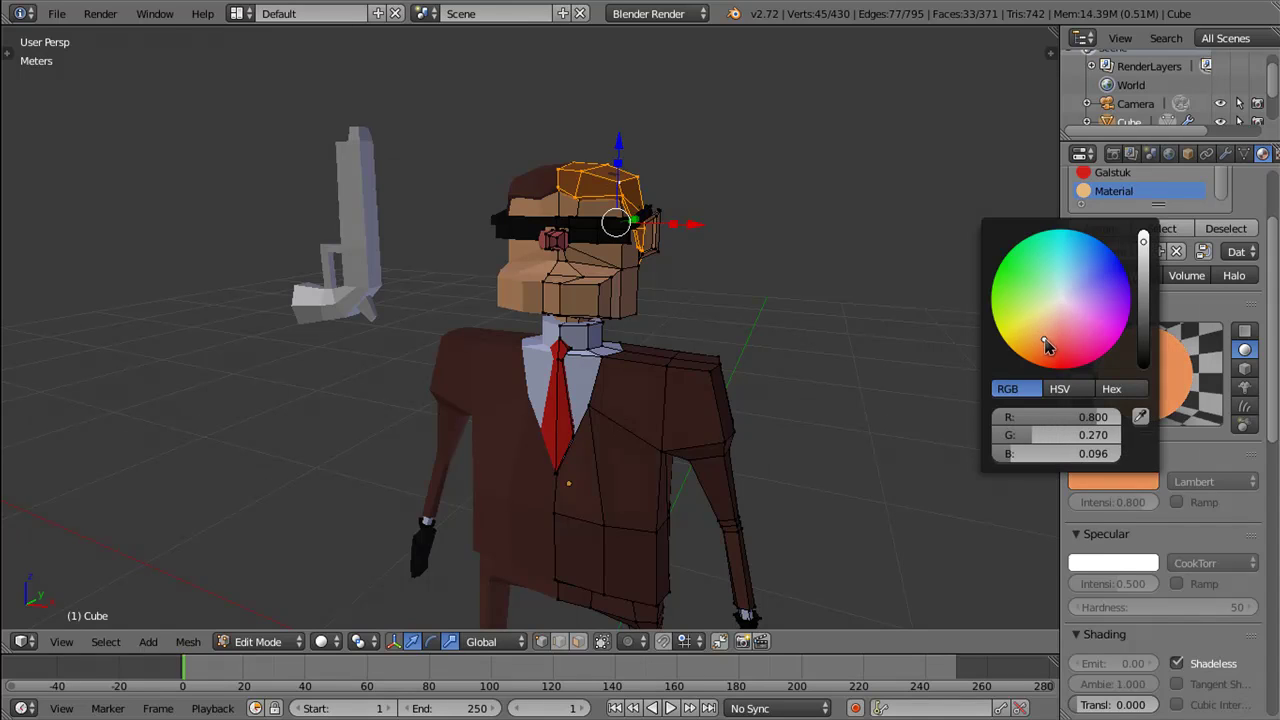
{"action": "left_click_drag", "start_coordinate": [1145, 245], "coordinate": [1146, 266]}
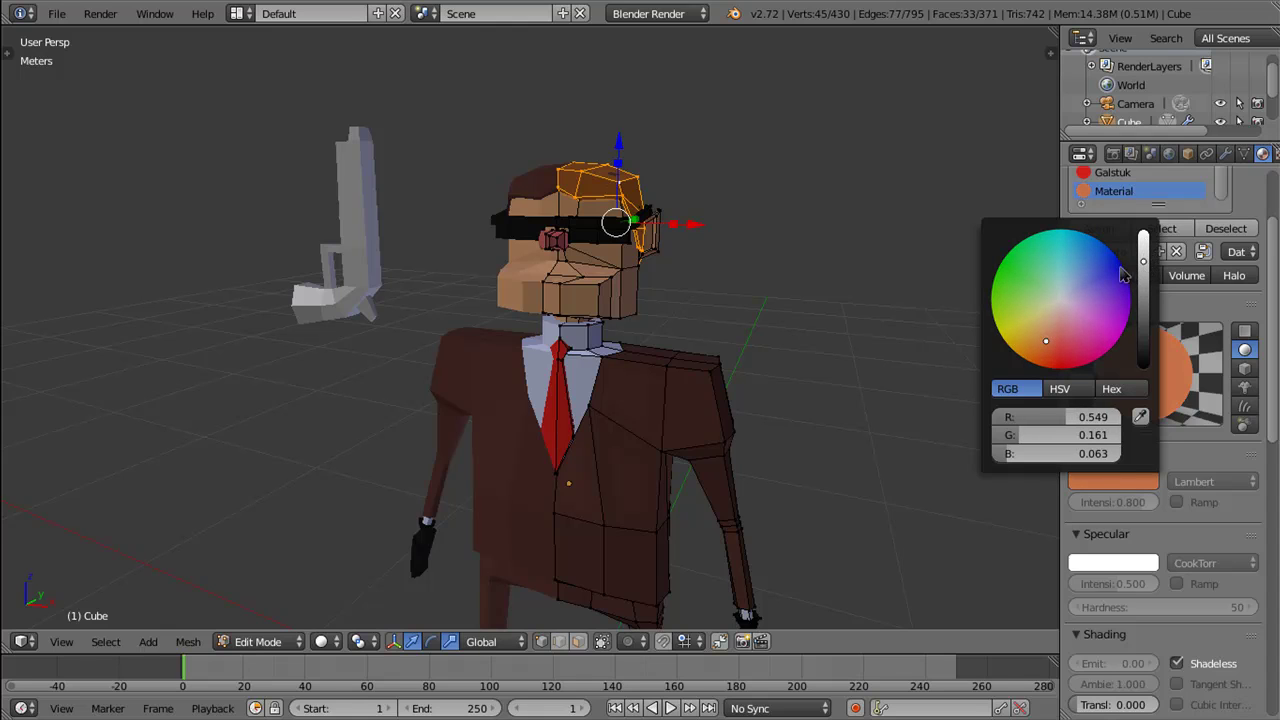
{"action": "left_click_drag", "start_coordinate": [1045, 342], "coordinate": [1045, 346]}
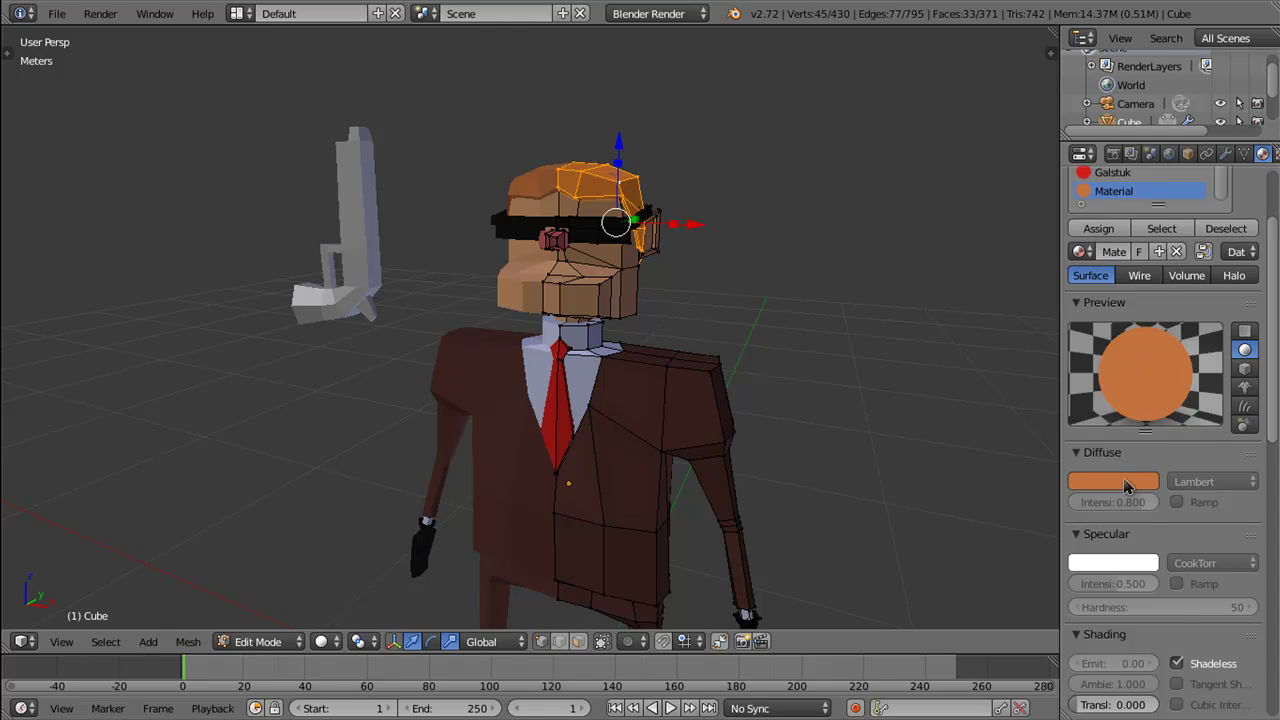
{"action": "left_click", "coordinate": [1127, 486]}
{"action": "left_click_drag", "start_coordinate": [1145, 269], "coordinate": [1145, 274]}
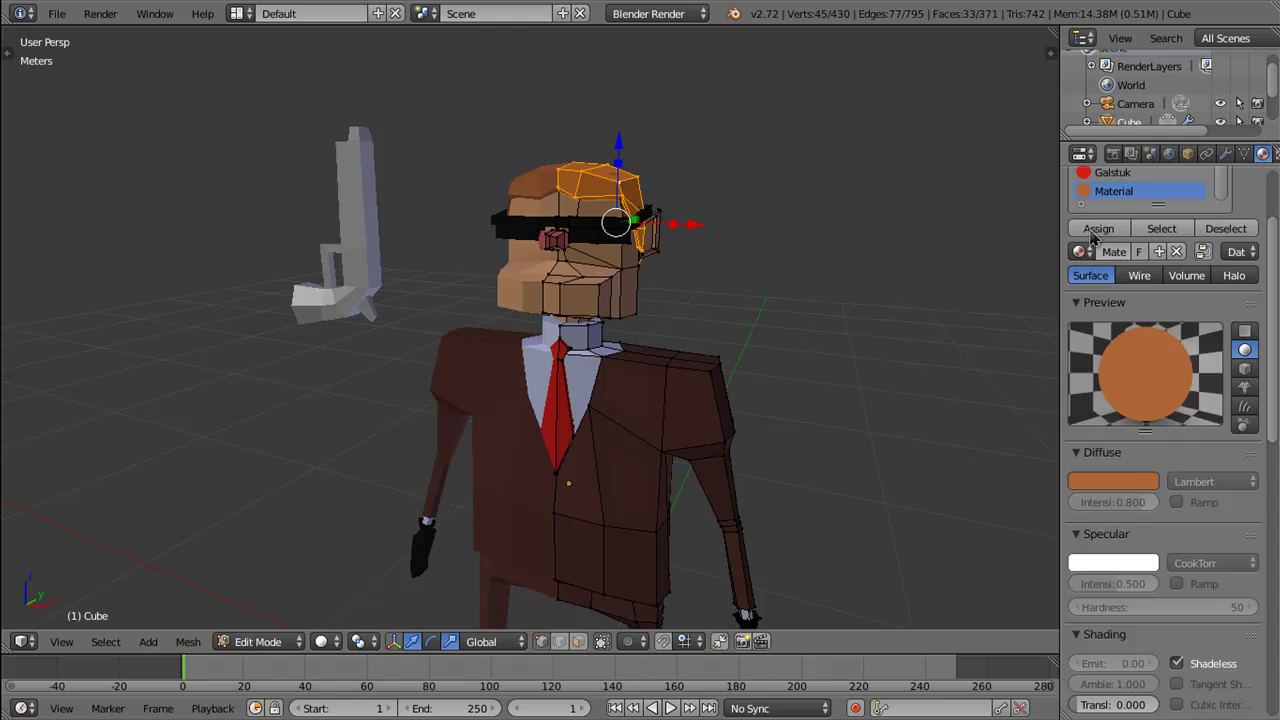
Step: Rename the hair material to Volos_mat
{"action": "scroll", "scroll_direction": "up", "scroll_amount": 3}
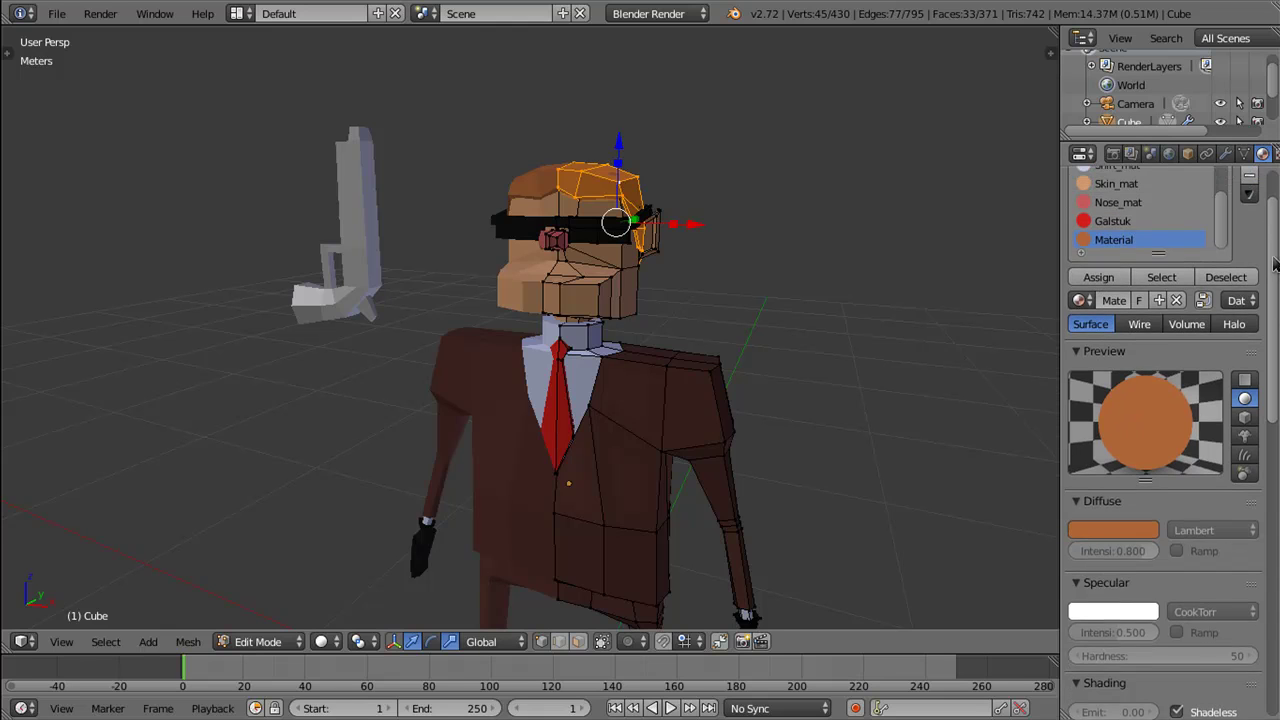
{"action": "scroll", "scroll_direction": "up", "scroll_amount": 3}
{"action": "left_click", "coordinate": [1117, 362]}
{"action": "type", "text": "V"}
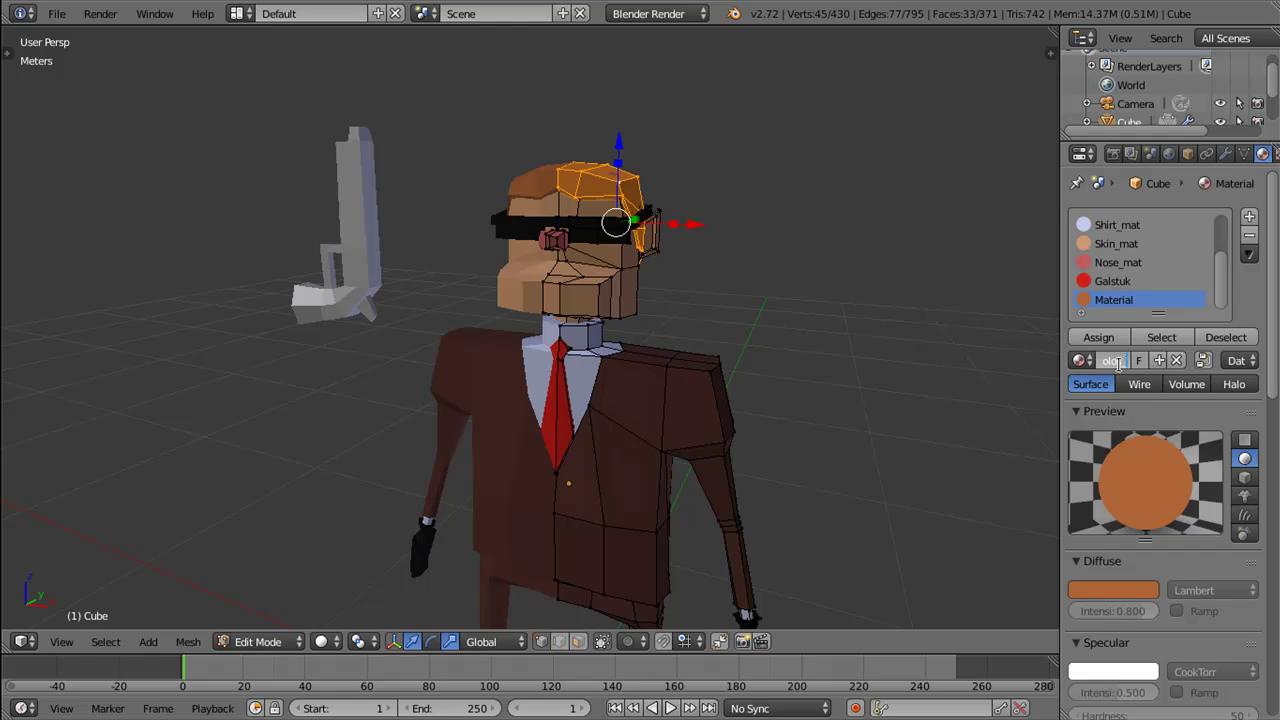
{"action": "key", "text": "Return"}
{"action": "scroll", "scroll_direction": "down", "scroll_amount": 3}
{"action": "left_click_drag", "start_coordinate": [691, 403], "coordinate": [676, 363]}
{"action": "key", "text": "Tab"}
Step: Return to Object Mode and apply Smooth shading to the character
{"action": "left_click", "coordinate": [500, 309]}
{"action": "left_click_drag", "start_coordinate": [580, 443], "coordinate": [428, 383]}
{"action": "key", "text": "n"}
{"action": "key", "text": "n"}
{"action": "key", "text": "t"}
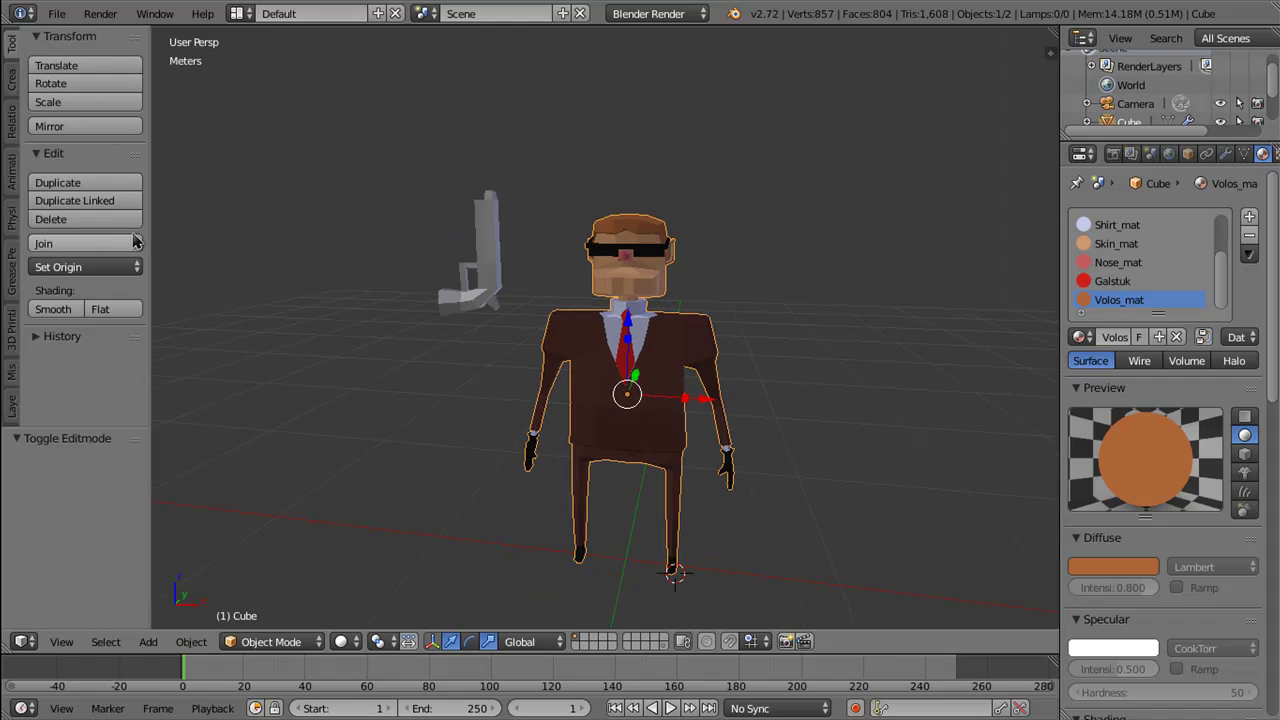
{"action": "left_click", "coordinate": [70, 309]}
{"action": "left_click_drag", "start_coordinate": [642, 287], "coordinate": [733, 305]}
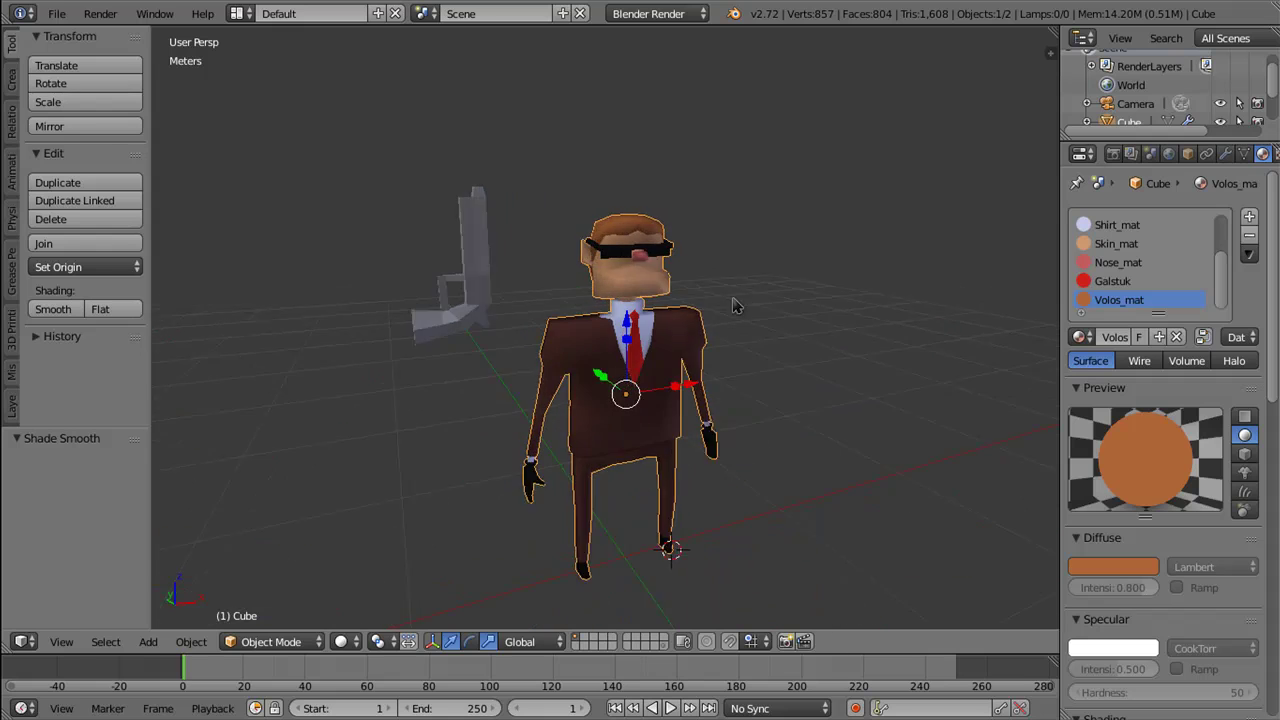
Step: Give the pistol the existing black Shoose_M material
{"action": "right_click", "coordinate": [476, 280]}
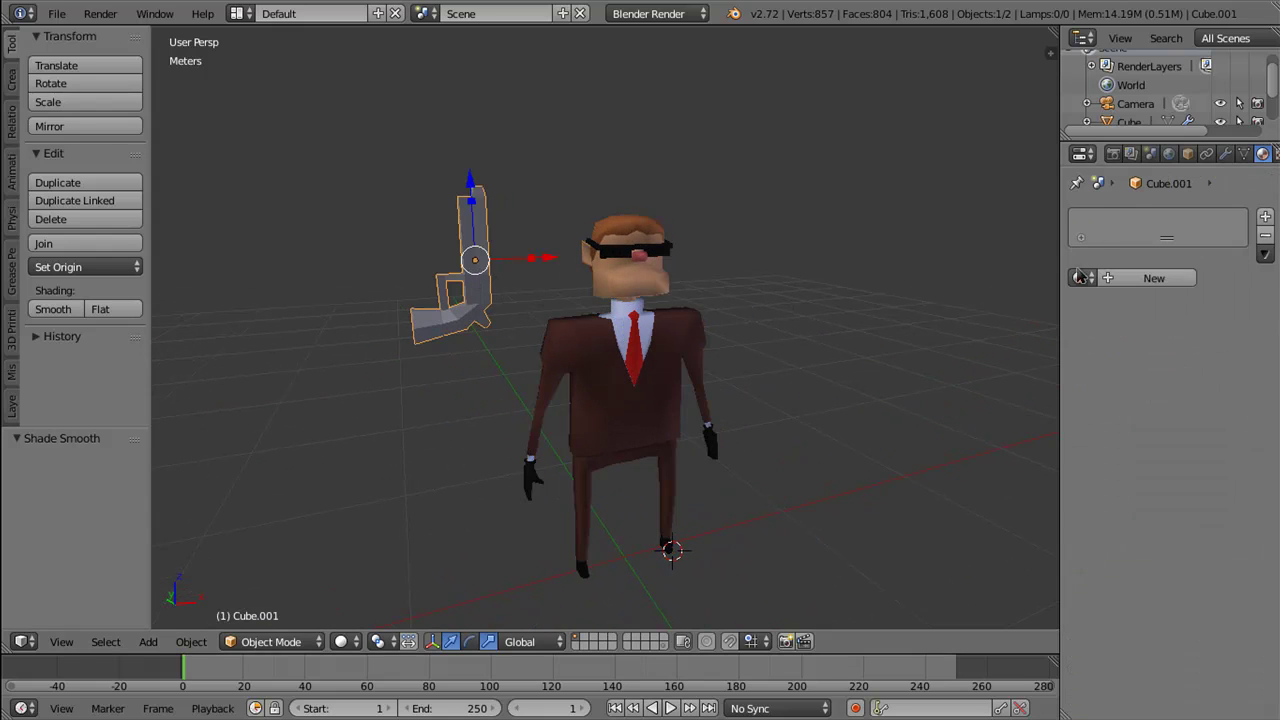
{"action": "left_click", "coordinate": [1080, 277]}
{"action": "left_click", "coordinate": [1029, 403]}
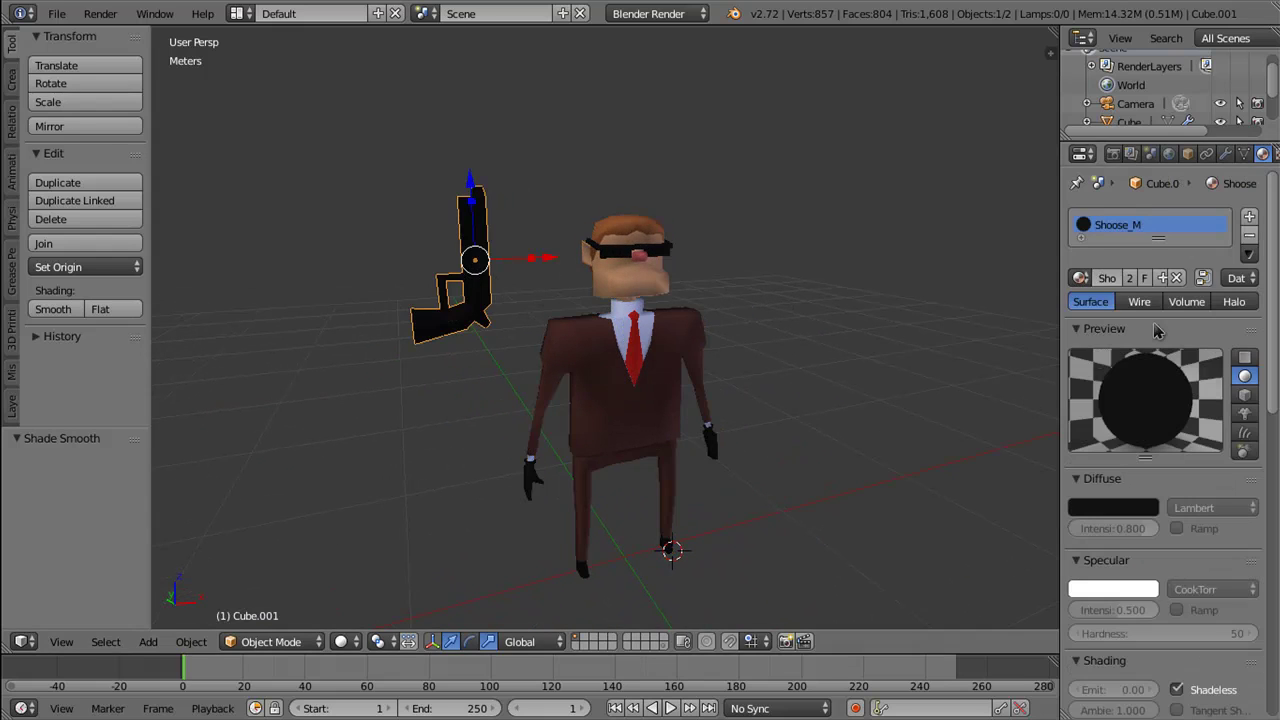
{"action": "left_click_drag", "start_coordinate": [740, 285], "coordinate": [800, 263]}
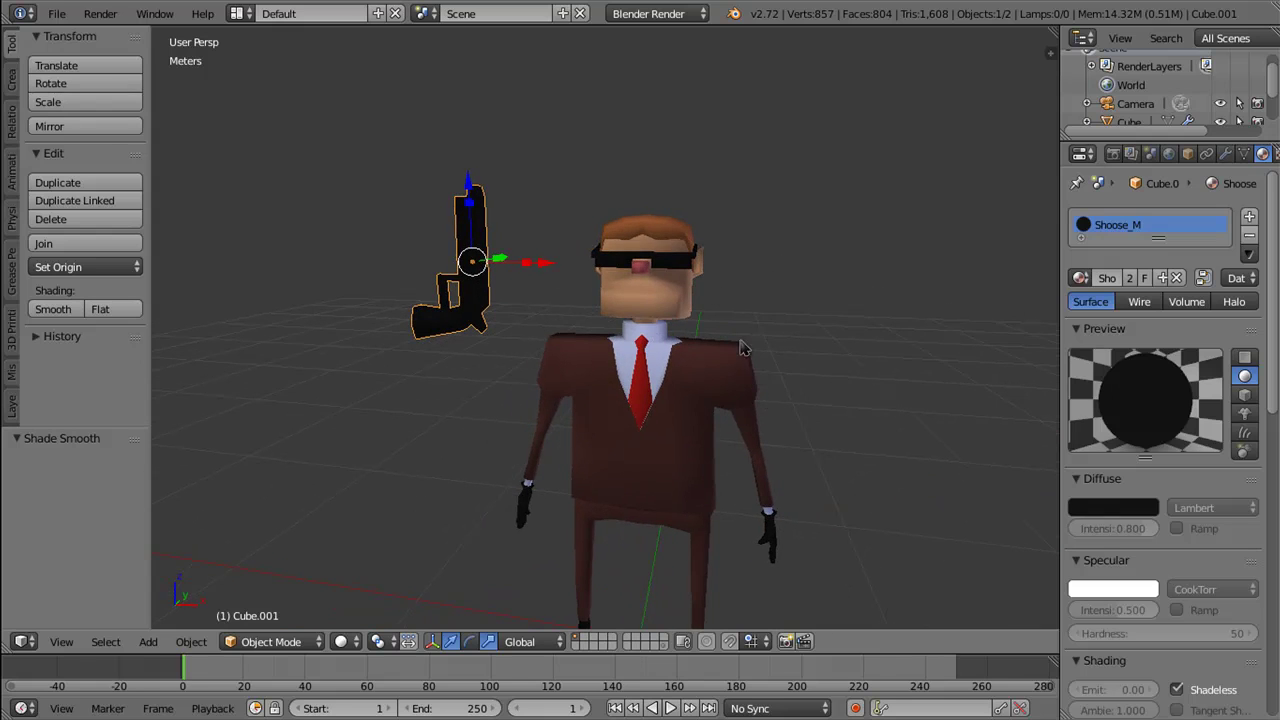
{"action": "left_click_drag", "start_coordinate": [765, 462], "coordinate": [787, 462]}
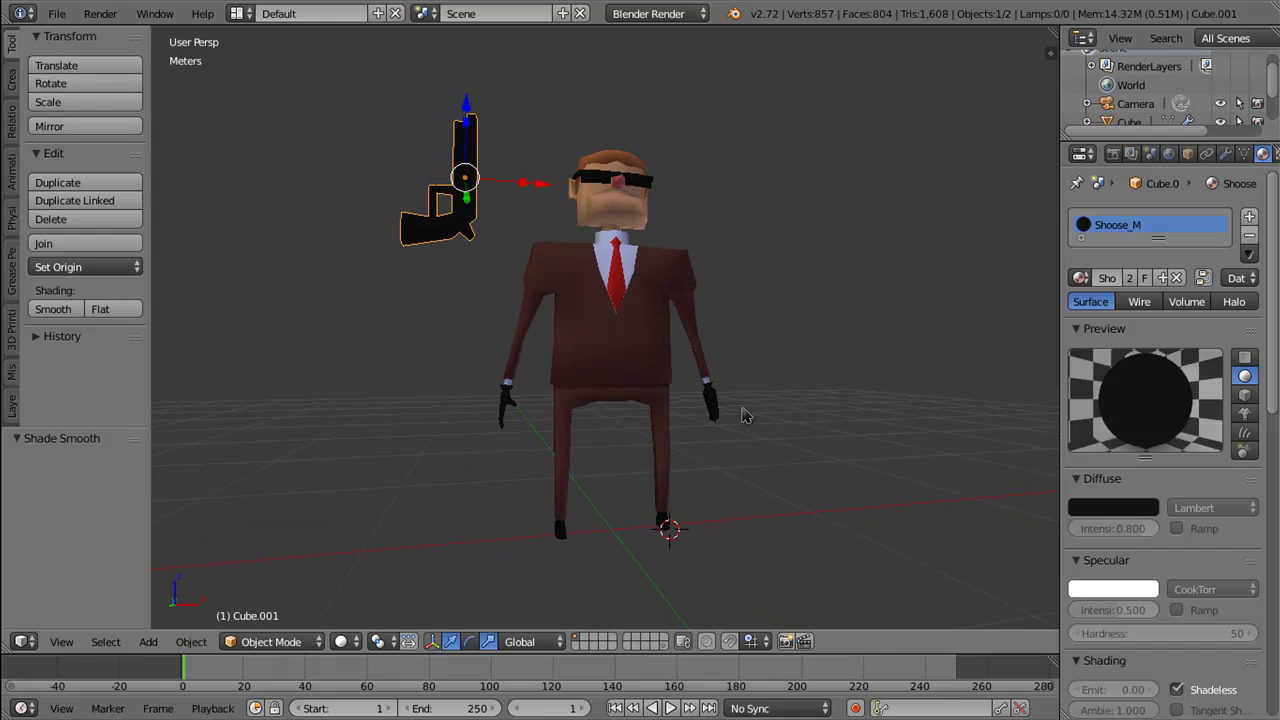
{"action": "key", "text": "n"}
{"action": "key", "text": "n"}
{"action": "key", "text": "t"}
{"action": "left_click_drag", "start_coordinate": [677, 366], "coordinate": [659, 418]}
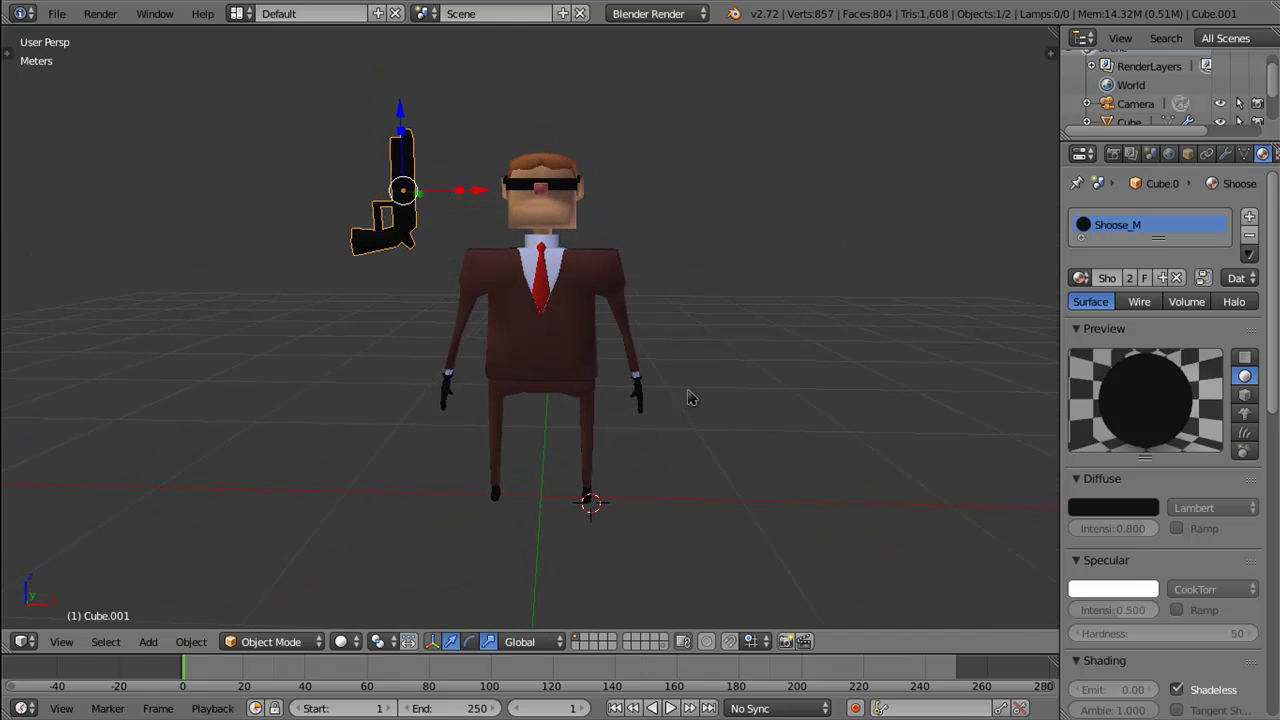
{"action": "key", "text": "ctrl+s"}
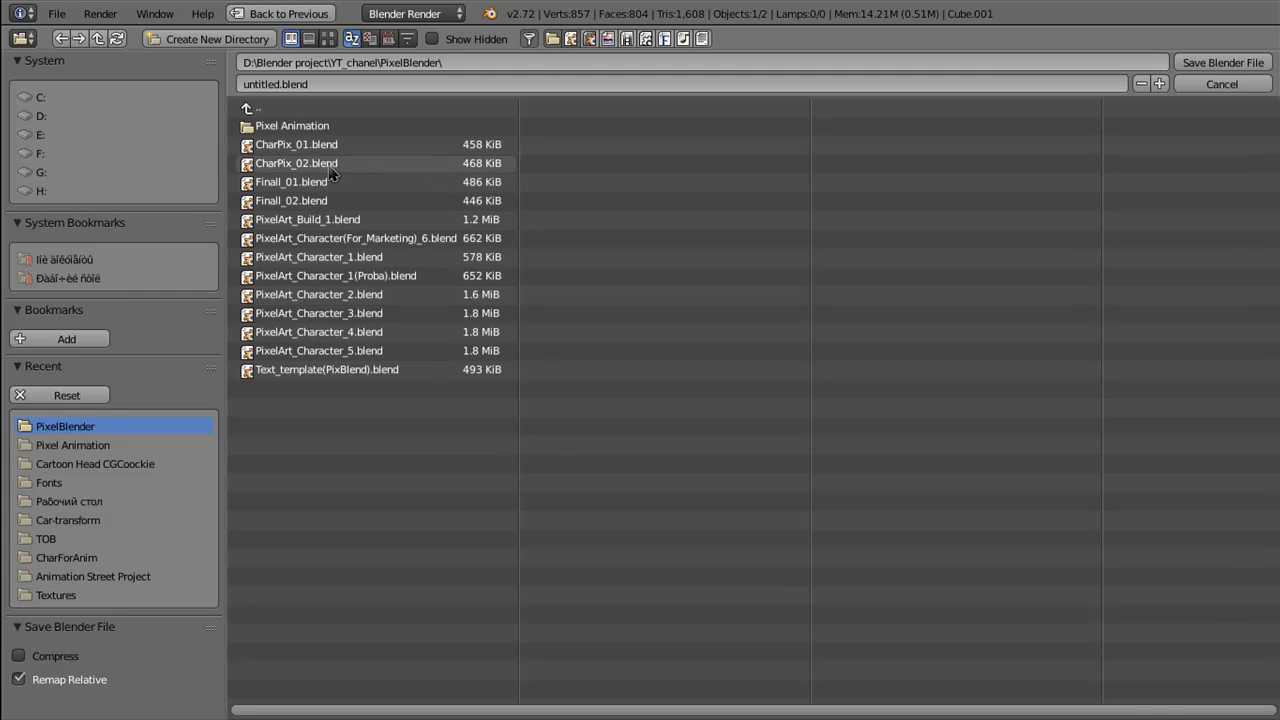
Step: Increment the file name from CharPix_02.blend to CharPix_03.blend and save
{"action": "left_click", "coordinate": [330, 168]}
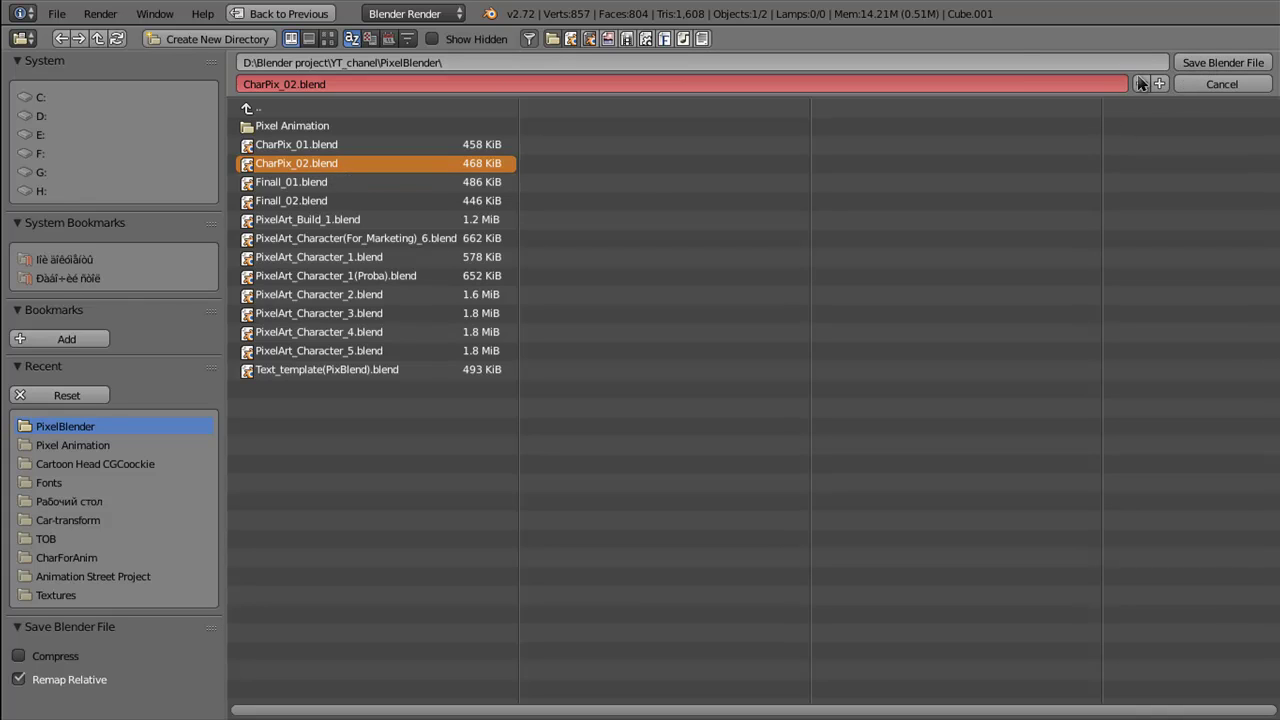
{"action": "left_click", "coordinate": [1159, 84]}
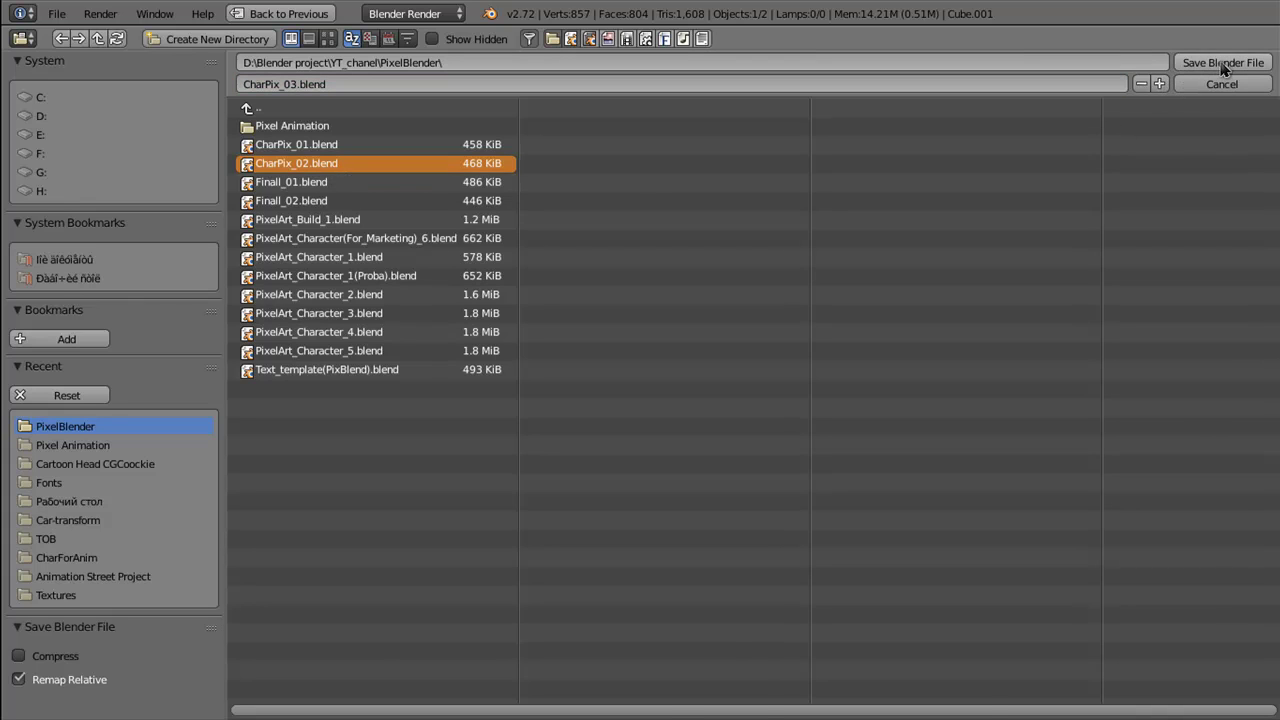
{"action": "left_click", "coordinate": [1223, 63]}
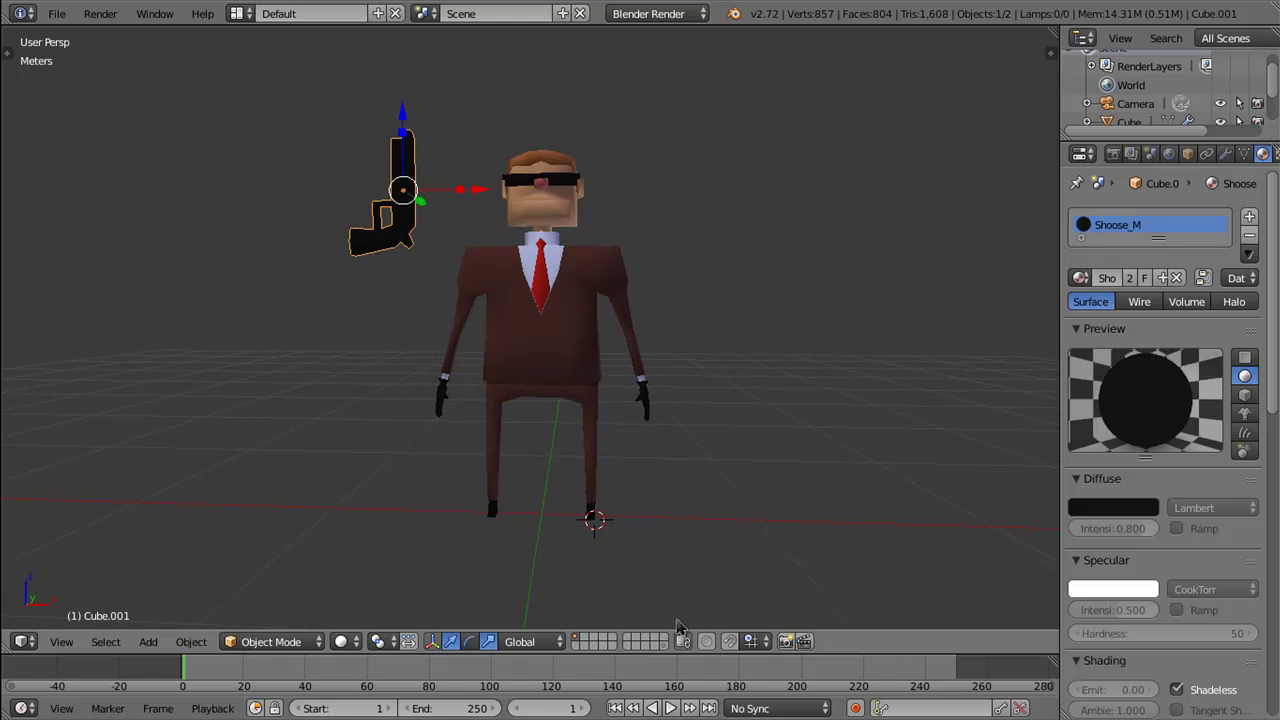
Step: Select the scene camera and enable Lock Camera to View
{"action": "key", "text": "KP_0"}
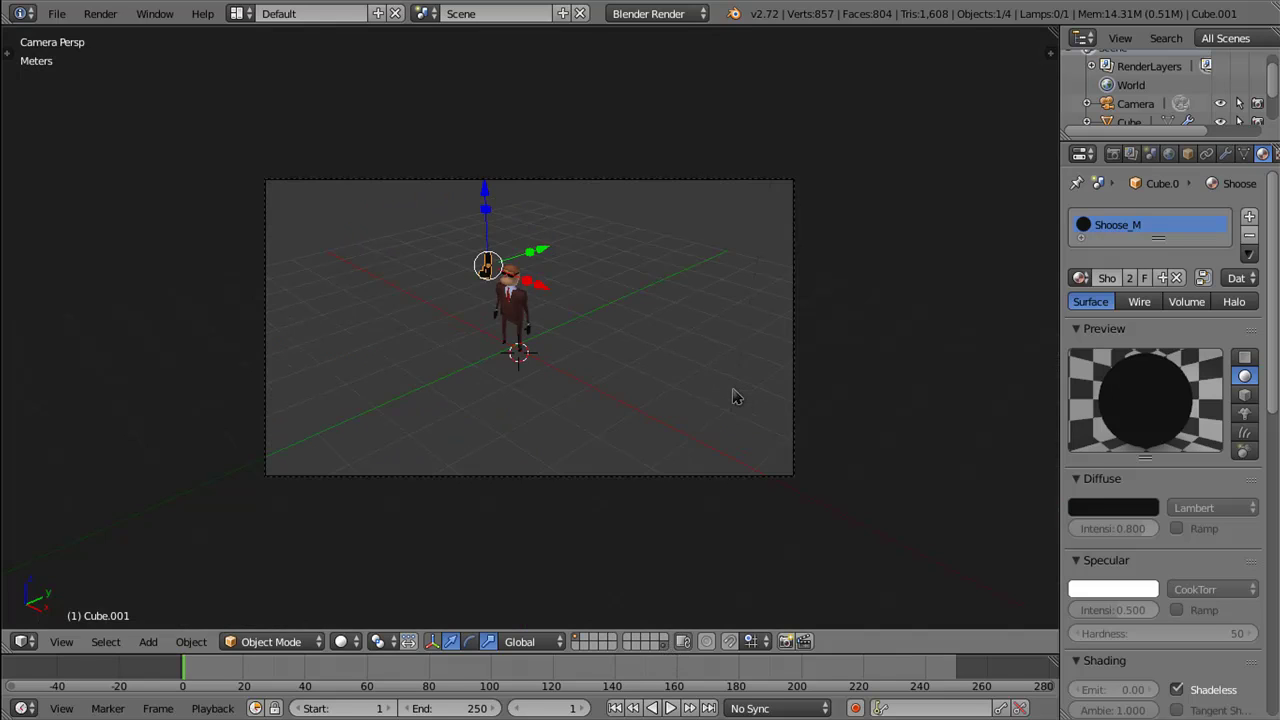
{"action": "right_click", "coordinate": [707, 488]}
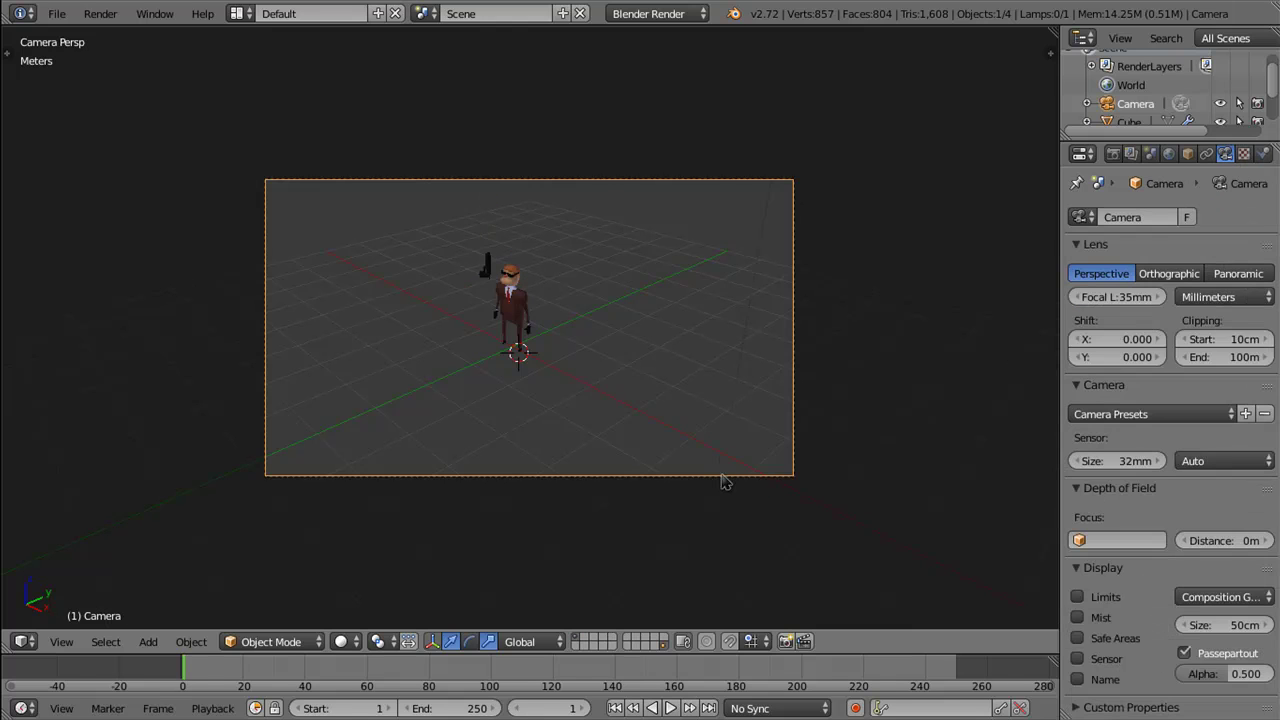
{"action": "key", "text": "n"}
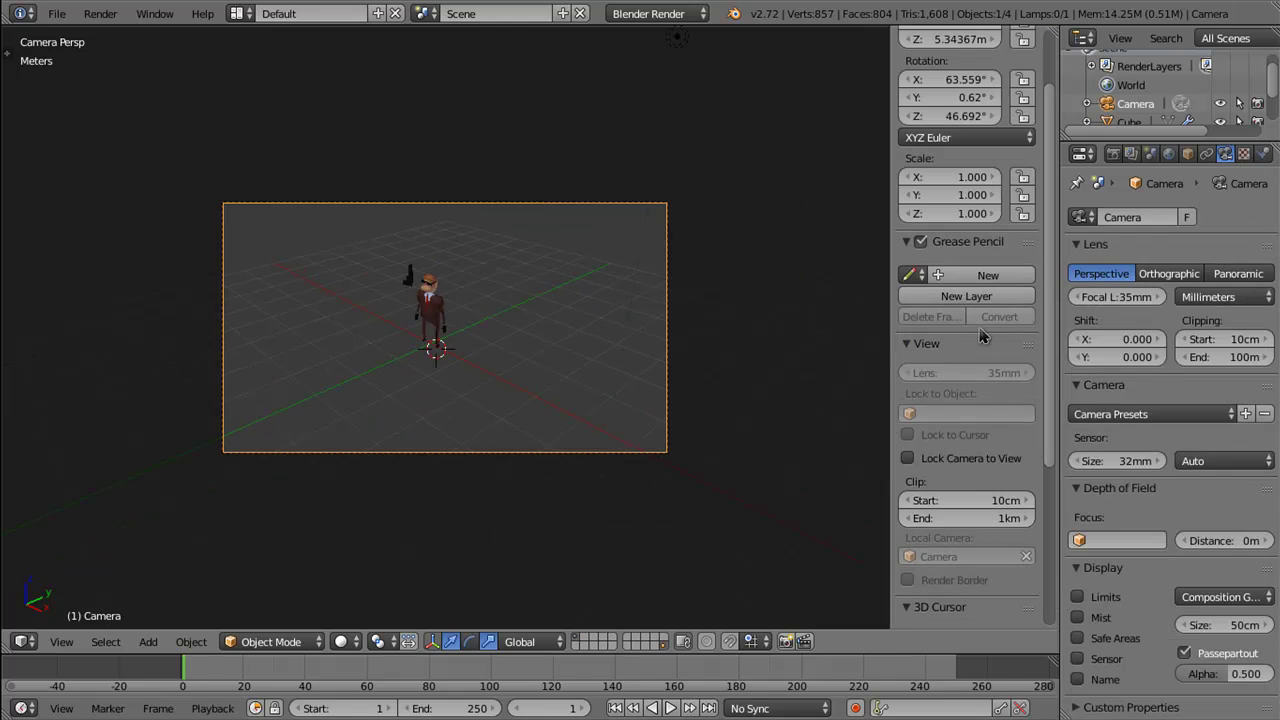
{"action": "scroll", "scroll_direction": "down", "scroll_amount": 3}
{"action": "left_click", "coordinate": [965, 428]}
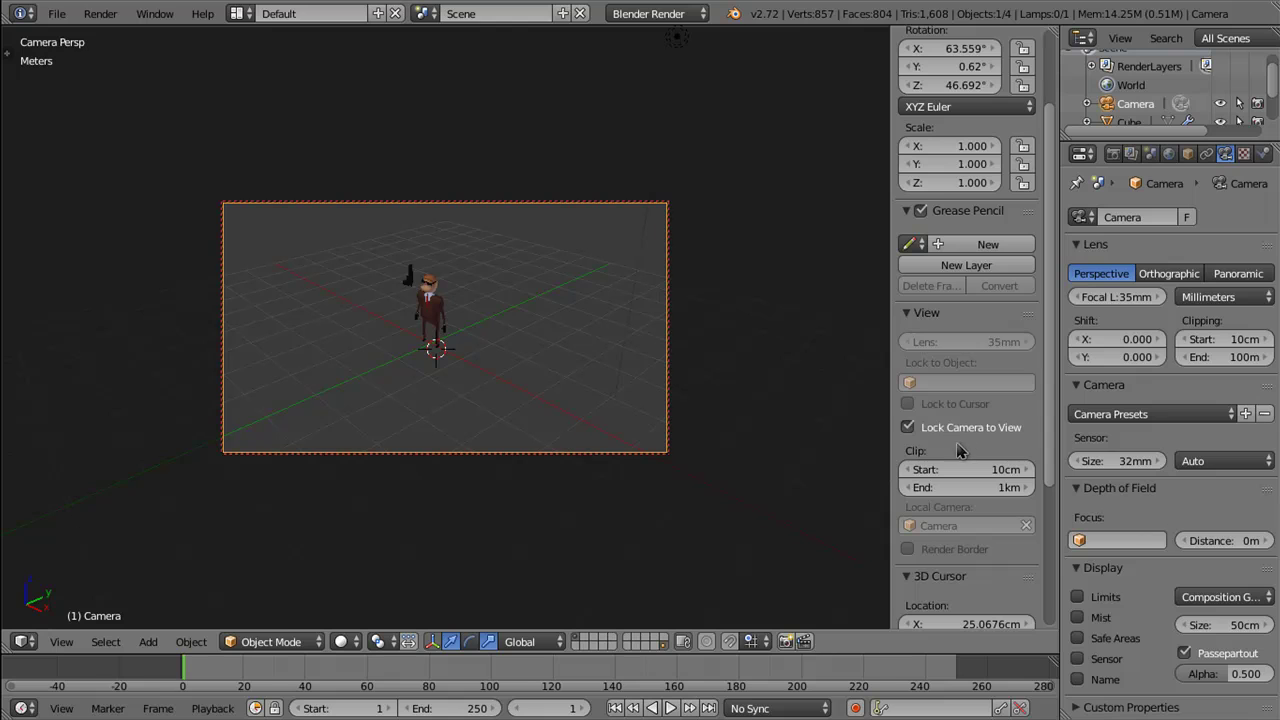
Step: Frame the character and pistol head-on in the camera, then disable Lock Camera to View
{"action": "left_click_drag", "start_coordinate": [547, 462], "coordinate": [671, 386]}
{"action": "scroll", "scroll_direction": "up", "scroll_amount": 3}
{"action": "left_click_drag", "start_coordinate": [634, 437], "coordinate": [586, 375]}
{"action": "scroll", "scroll_direction": "down", "scroll_amount": 3}
{"action": "scroll", "scroll_direction": "down", "scroll_amount": 3}
{"action": "scroll", "scroll_direction": "down", "scroll_amount": 3}
{"action": "scroll", "scroll_direction": "up", "scroll_amount": 3}
{"action": "scroll", "scroll_direction": "up", "scroll_amount": 3}
{"action": "scroll", "scroll_direction": "up", "scroll_amount": 3}
{"action": "scroll", "scroll_direction": "down", "scroll_amount": 3}
{"action": "scroll", "scroll_direction": "down", "scroll_amount": 3}
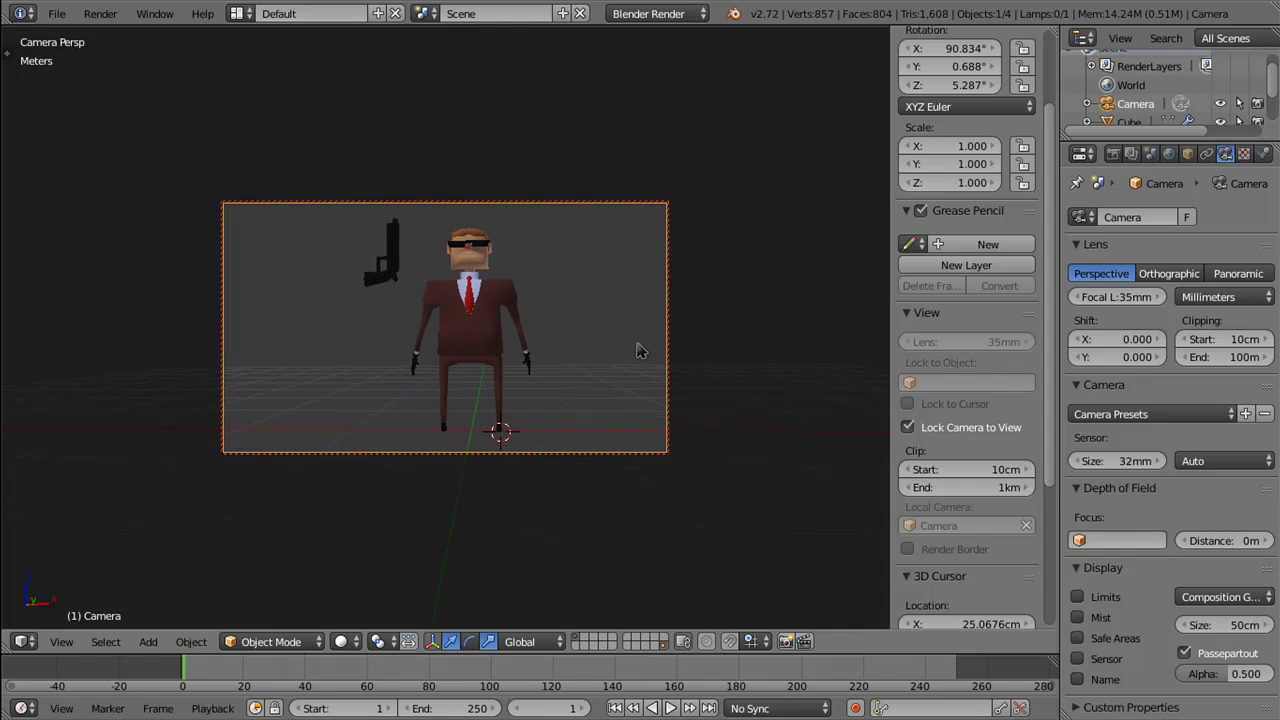
{"action": "left_click", "coordinate": [907, 427]}
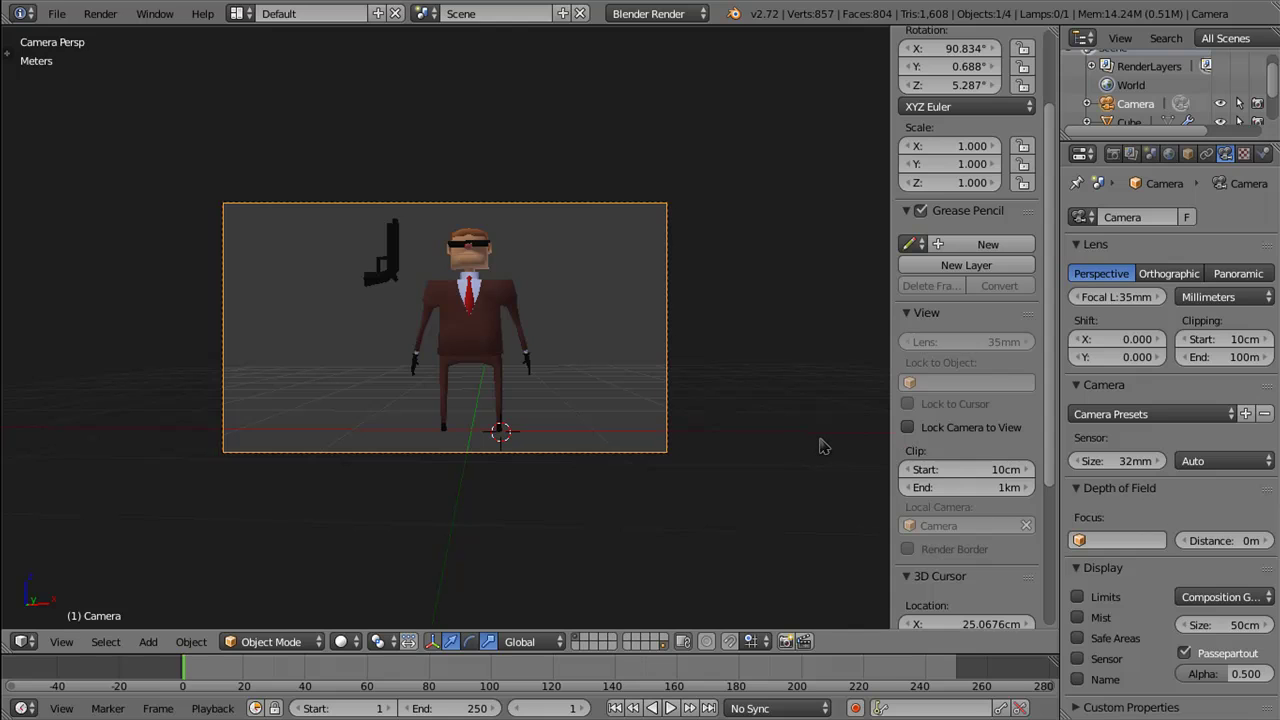
{"action": "key", "text": "n"}
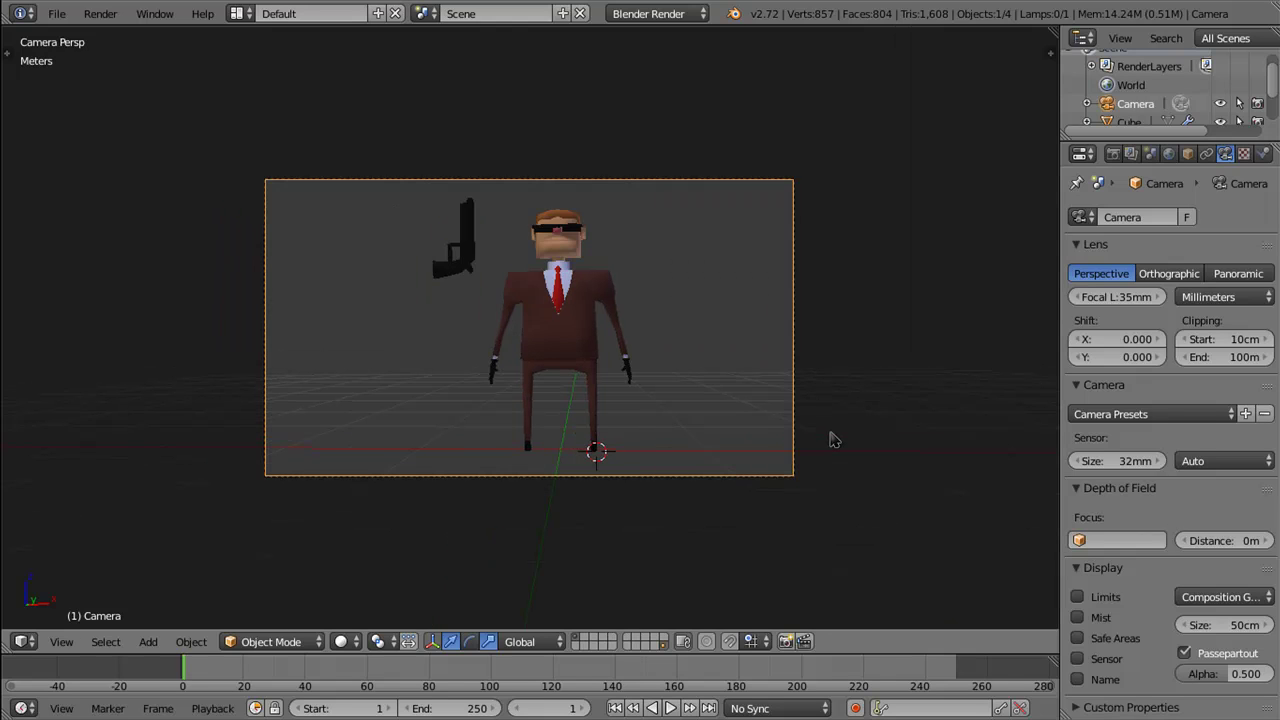
{"action": "key", "text": "KP_0"}
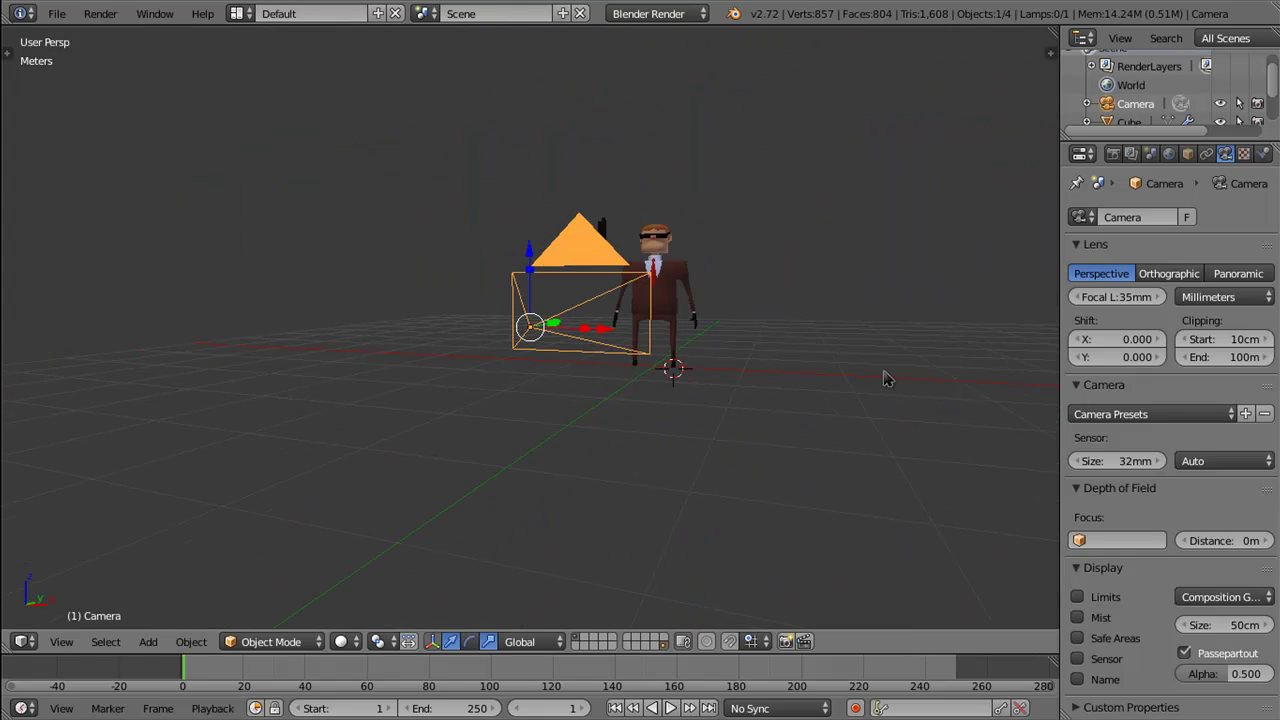
Step: Delete the lamp from the scene
{"action": "scroll", "scroll_direction": "down", "scroll_amount": 3}
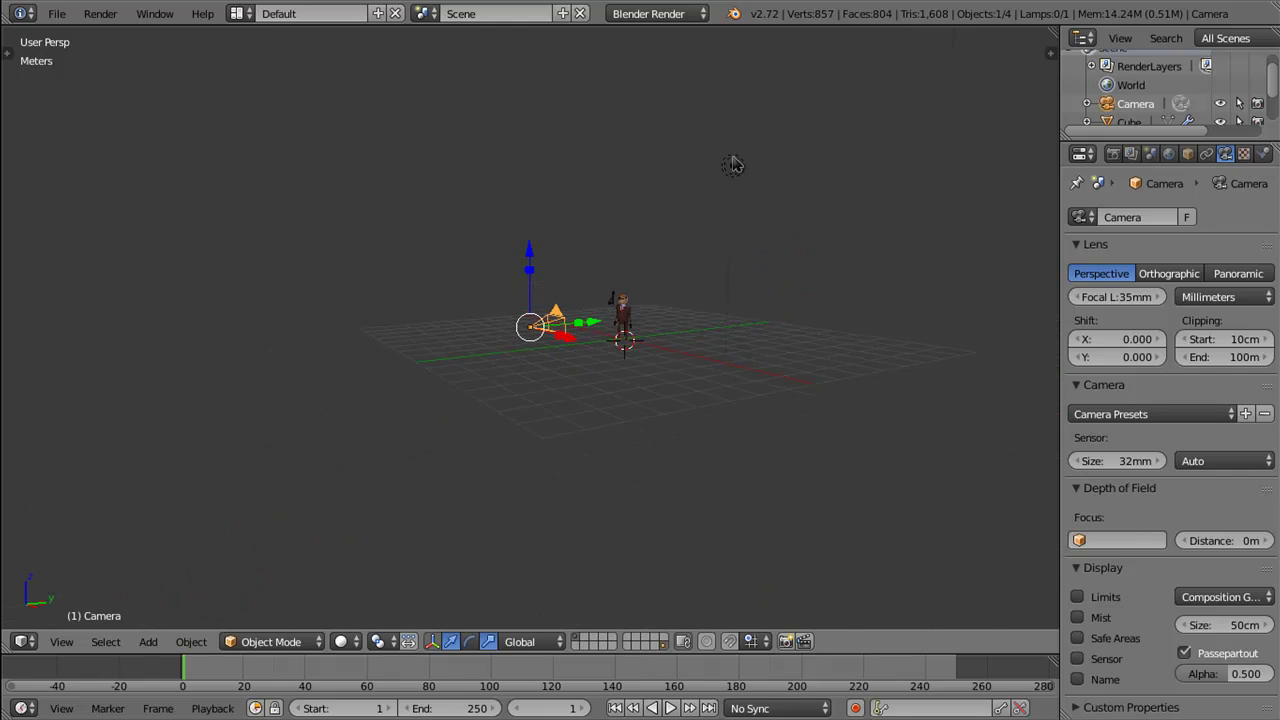
{"action": "right_click", "coordinate": [733, 165]}
{"action": "key", "text": "x"}
{"action": "left_click", "coordinate": [766, 210]}
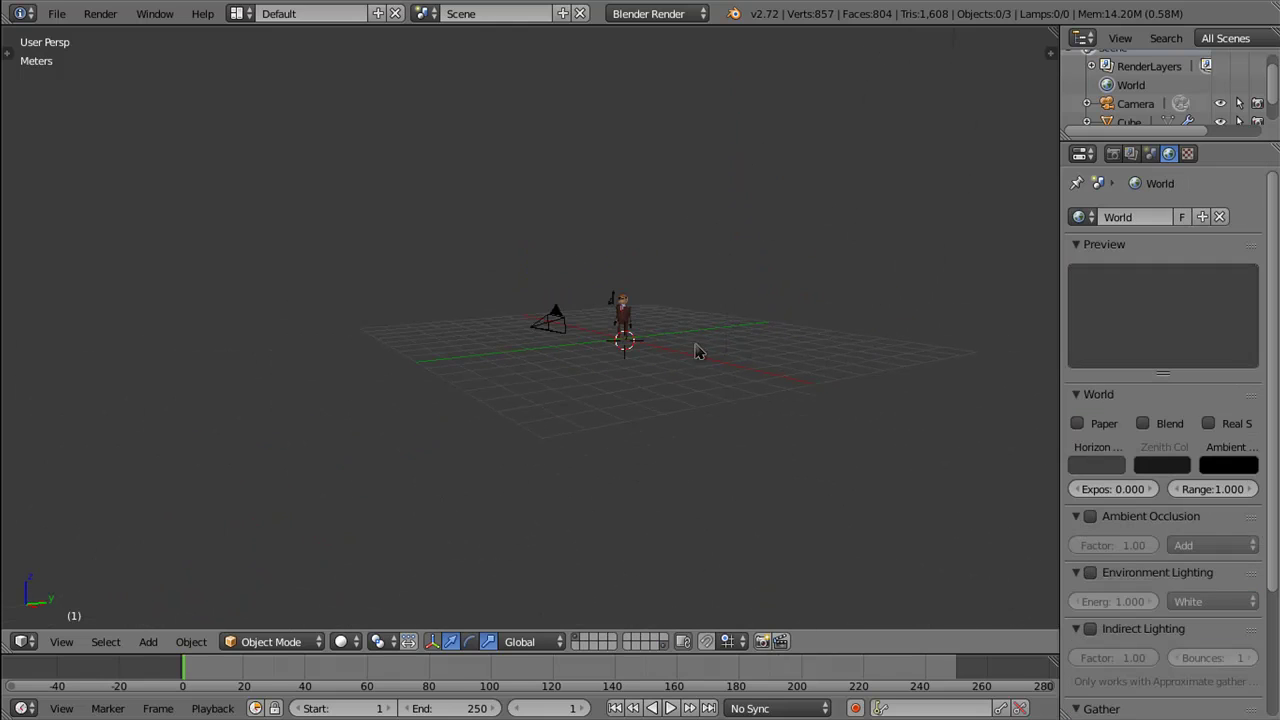
Step: Render the camera view with F12 to check the flat colours, then return
{"action": "left_click_drag", "start_coordinate": [694, 354], "coordinate": [650, 310]}
{"action": "scroll", "scroll_direction": "up", "scroll_amount": 3}
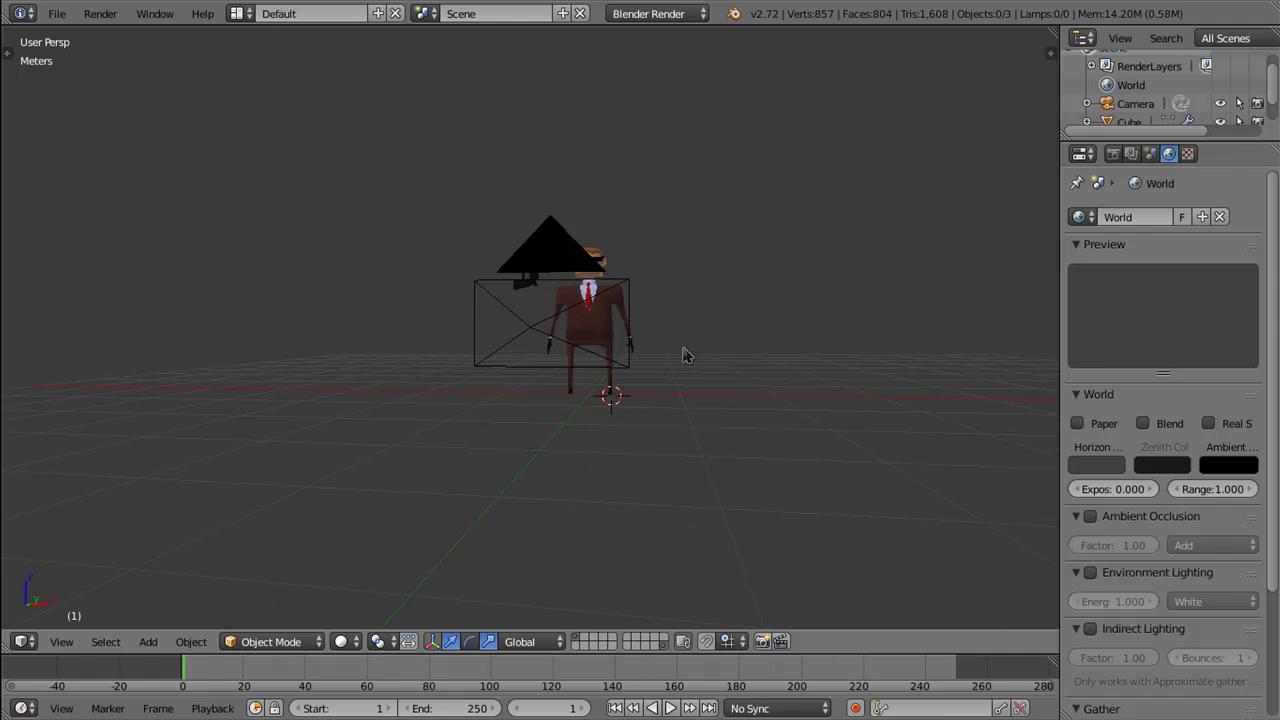
{"action": "key", "text": "F12"}
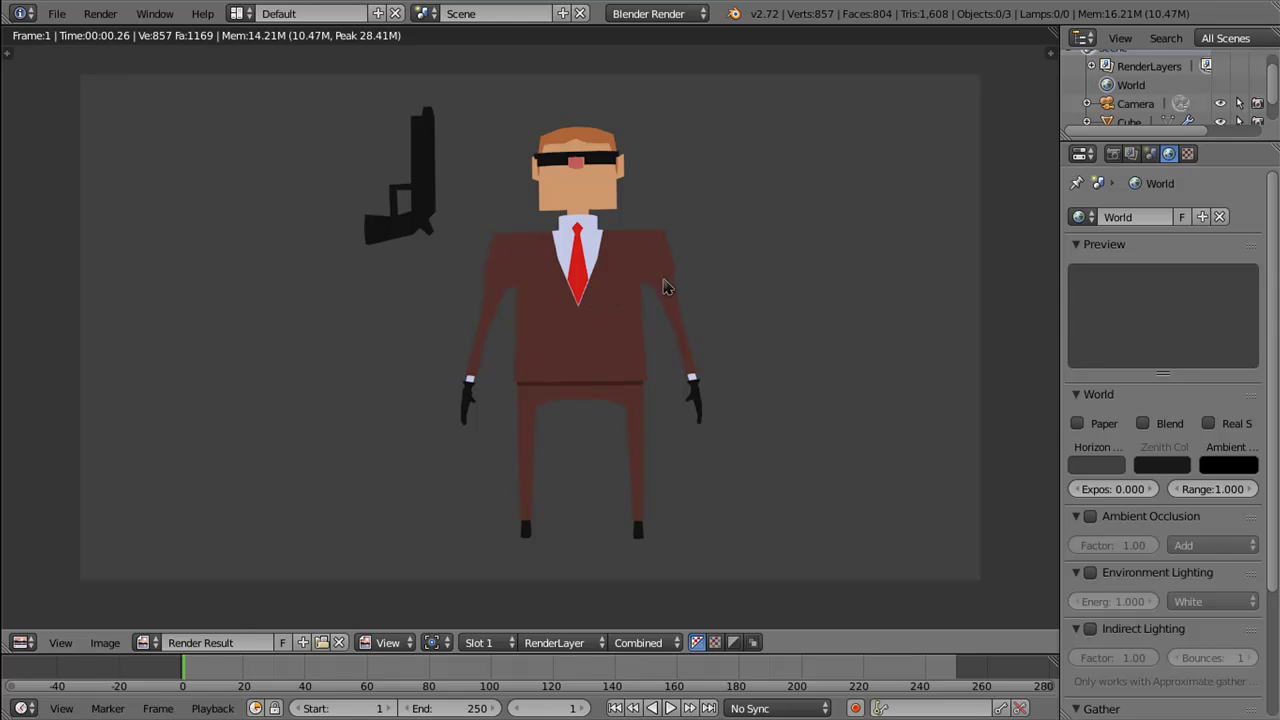
{"action": "key", "text": "Escape"}
{"action": "left_click_drag", "start_coordinate": [670, 321], "coordinate": [449, 369]}
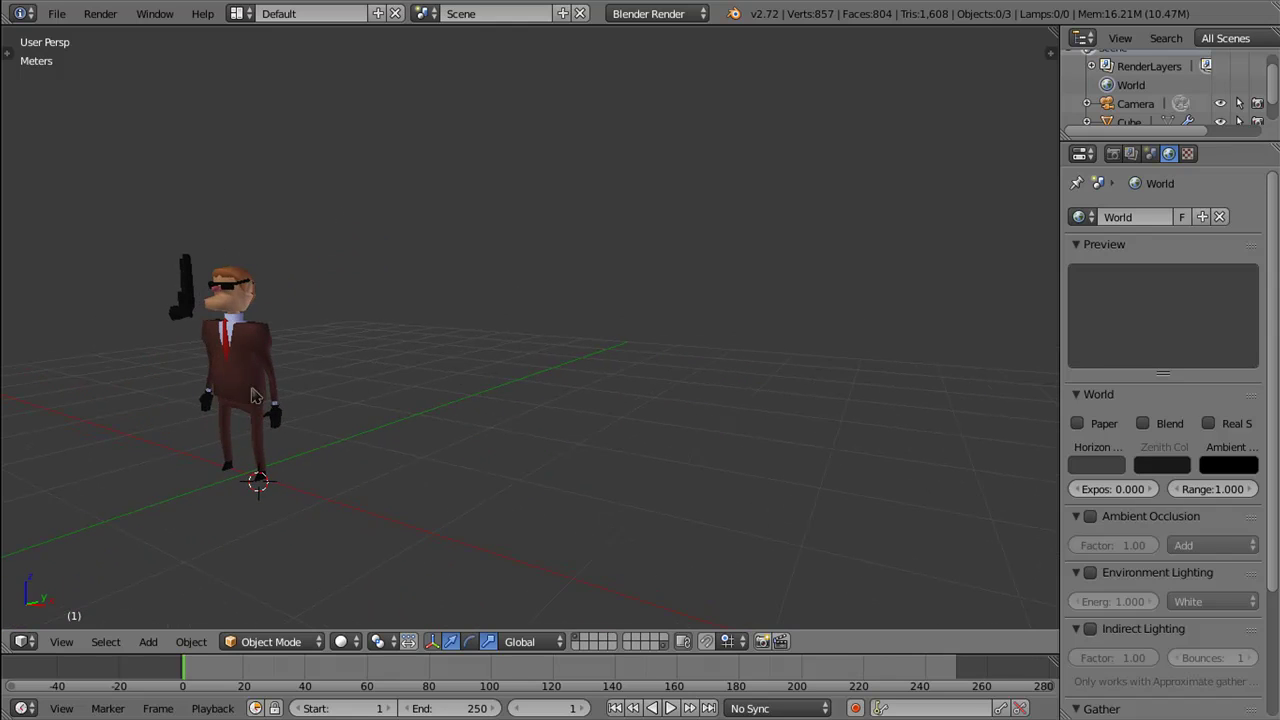
Step: Select the character's body mesh, isolate it in Local View and enter Edit Mode
{"action": "left_click_drag", "start_coordinate": [257, 395], "coordinate": [462, 373]}
{"action": "right_click", "coordinate": [462, 373]}
{"action": "key", "text": "g"}
{"action": "right_click", "coordinate": [456, 382]}
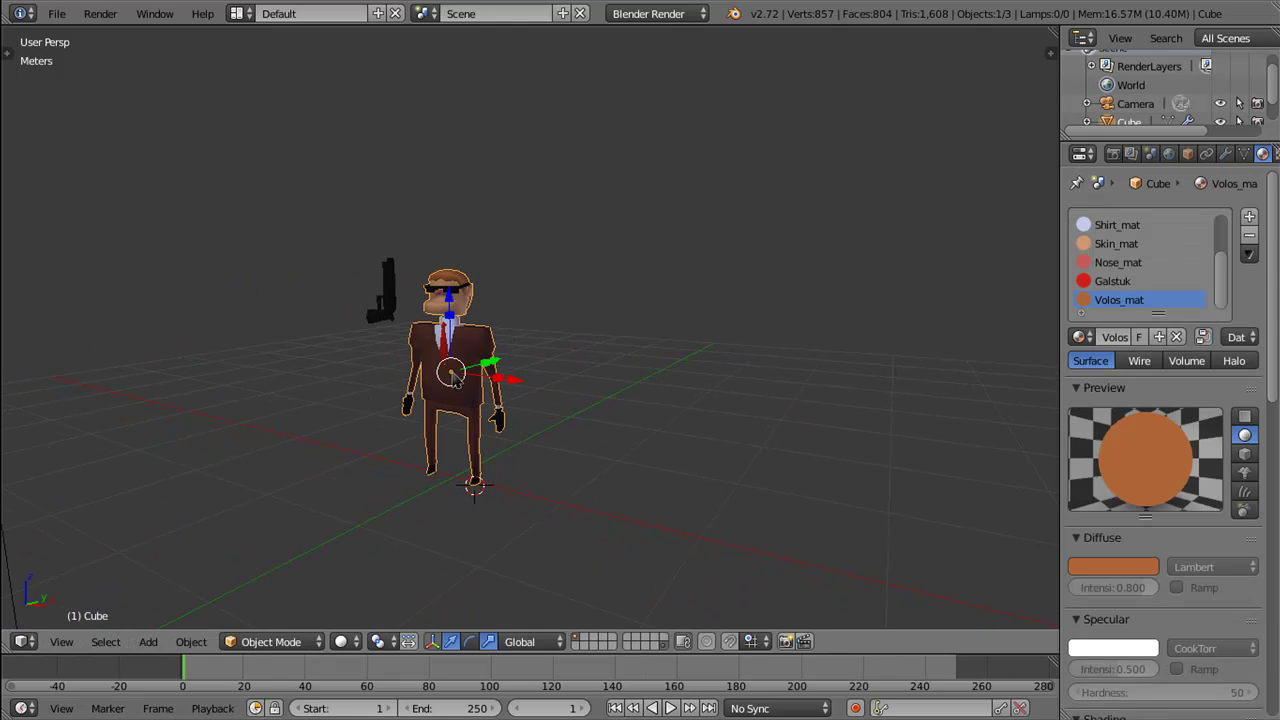
{"action": "key", "text": "KP_Divide"}
{"action": "scroll", "scroll_direction": "up", "scroll_amount": 3}
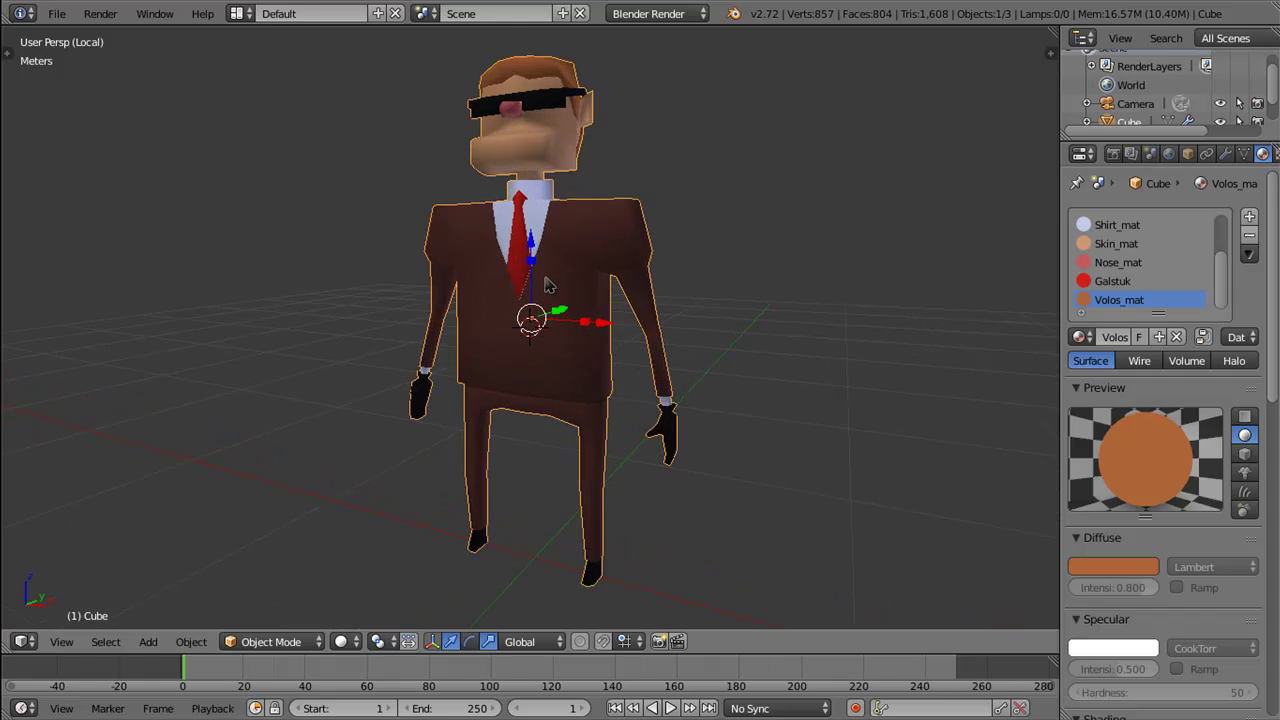
{"action": "key", "text": "Tab"}
{"action": "left_click", "coordinate": [640, 270]}
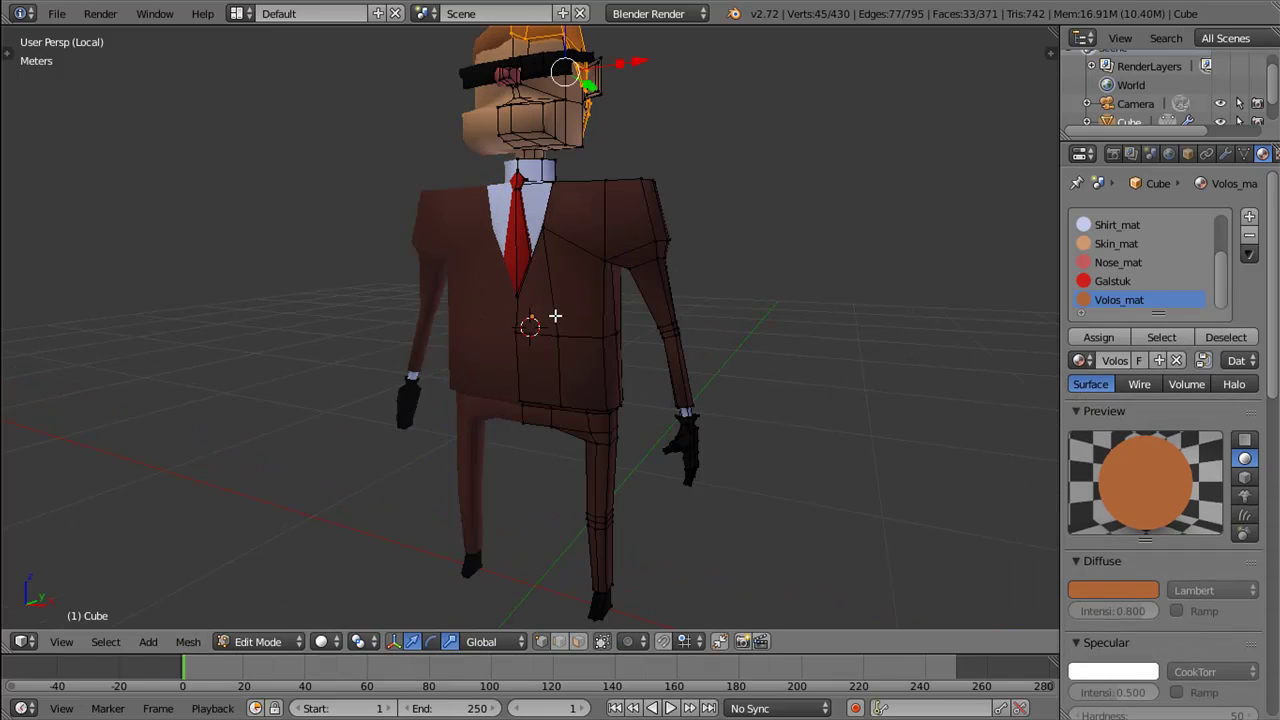
{"action": "scroll", "scroll_direction": "up", "scroll_amount": 3}
{"action": "scroll", "scroll_direction": "up", "scroll_amount": 3}
Step: Select the edge path running up the tie and switch the viewport to wireframe
{"action": "right_click", "coordinate": [494, 245]}
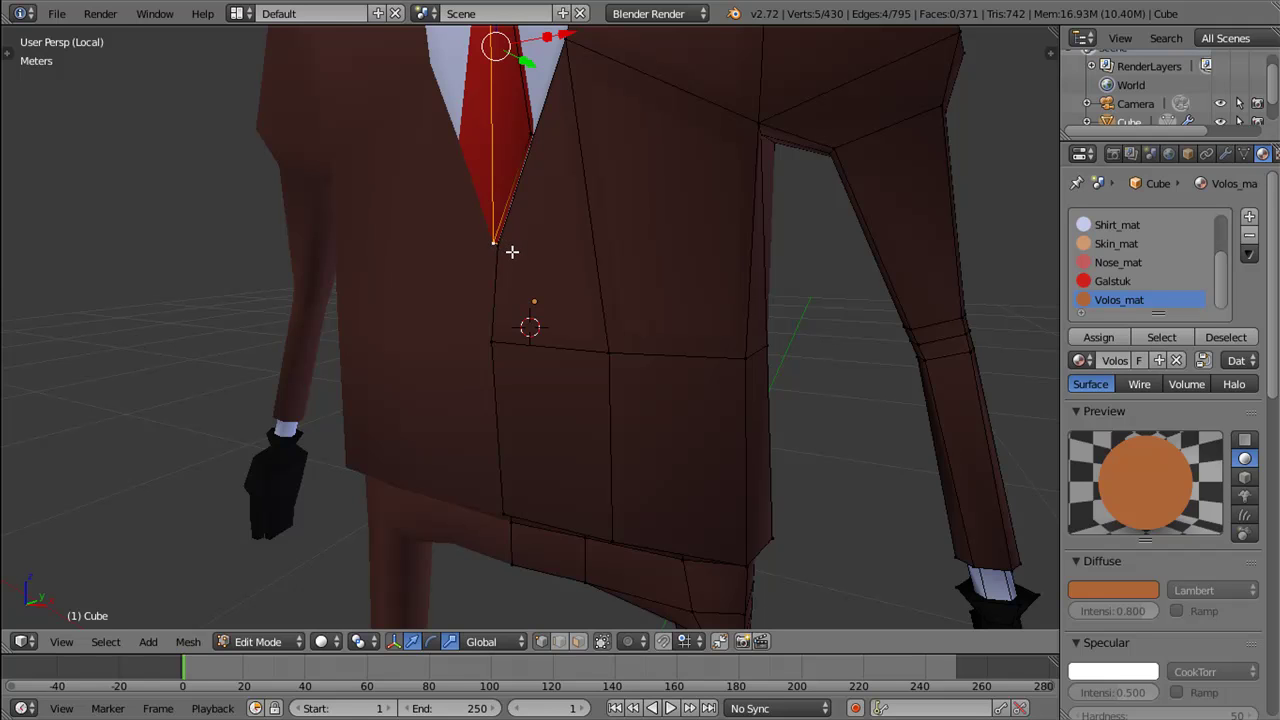
{"action": "left_click_drag", "start_coordinate": [521, 251], "coordinate": [571, 337]}
{"action": "scroll", "scroll_direction": "up", "scroll_amount": 3}
{"action": "scroll", "scroll_direction": "up", "scroll_amount": 3}
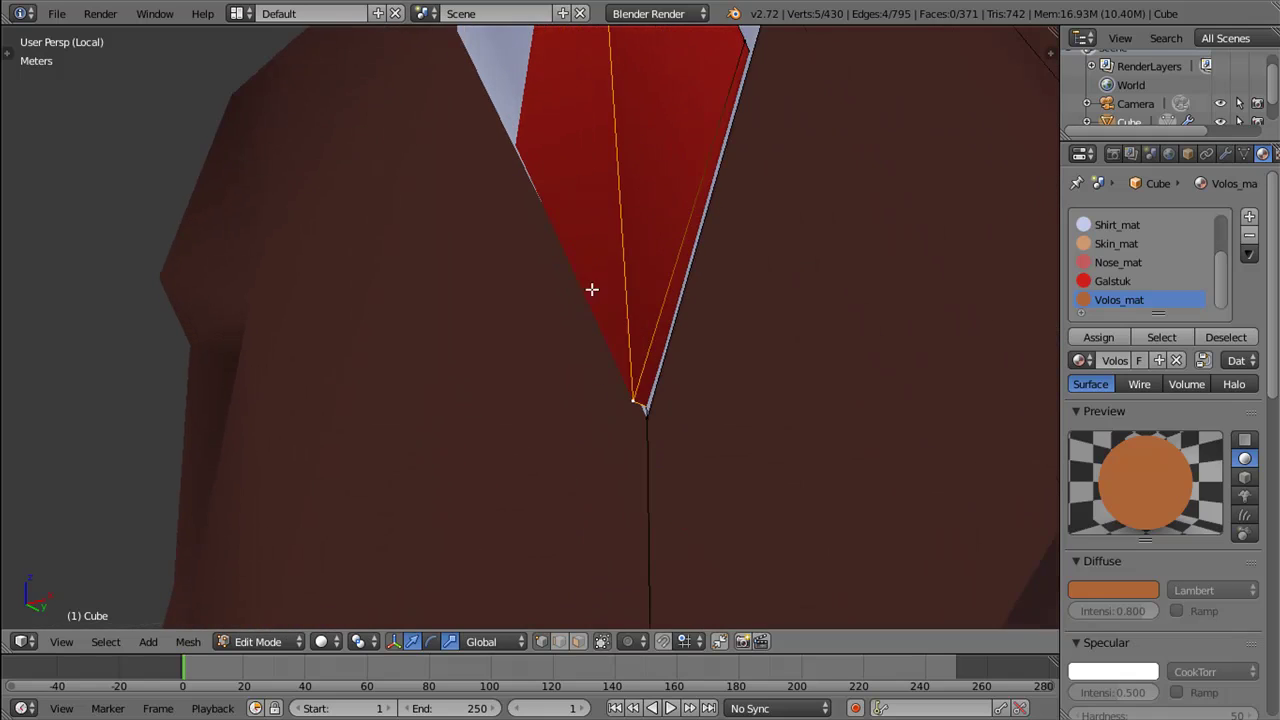
{"action": "key", "text": "z"}
{"action": "left_click", "coordinate": [788, 423]}
Step: Move the tie's lower vertex higher to form the tip, nudging it slightly along X
{"action": "right_click", "coordinate": [634, 398]}
{"action": "left_click_drag", "start_coordinate": [640, 400], "coordinate": [590, 311]}
{"action": "left_click_drag", "start_coordinate": [581, 293], "coordinate": [580, 297]}
{"action": "left_click_drag", "start_coordinate": [580, 297], "coordinate": [623, 182]}
{"action": "key", "text": "g"}
{"action": "left_click", "coordinate": [648, 172]}
{"action": "left_click", "coordinate": [643, 201]}
{"action": "left_click_drag", "start_coordinate": [688, 197], "coordinate": [737, 205]}
{"action": "left_click_drag", "start_coordinate": [730, 173], "coordinate": [731, 175]}
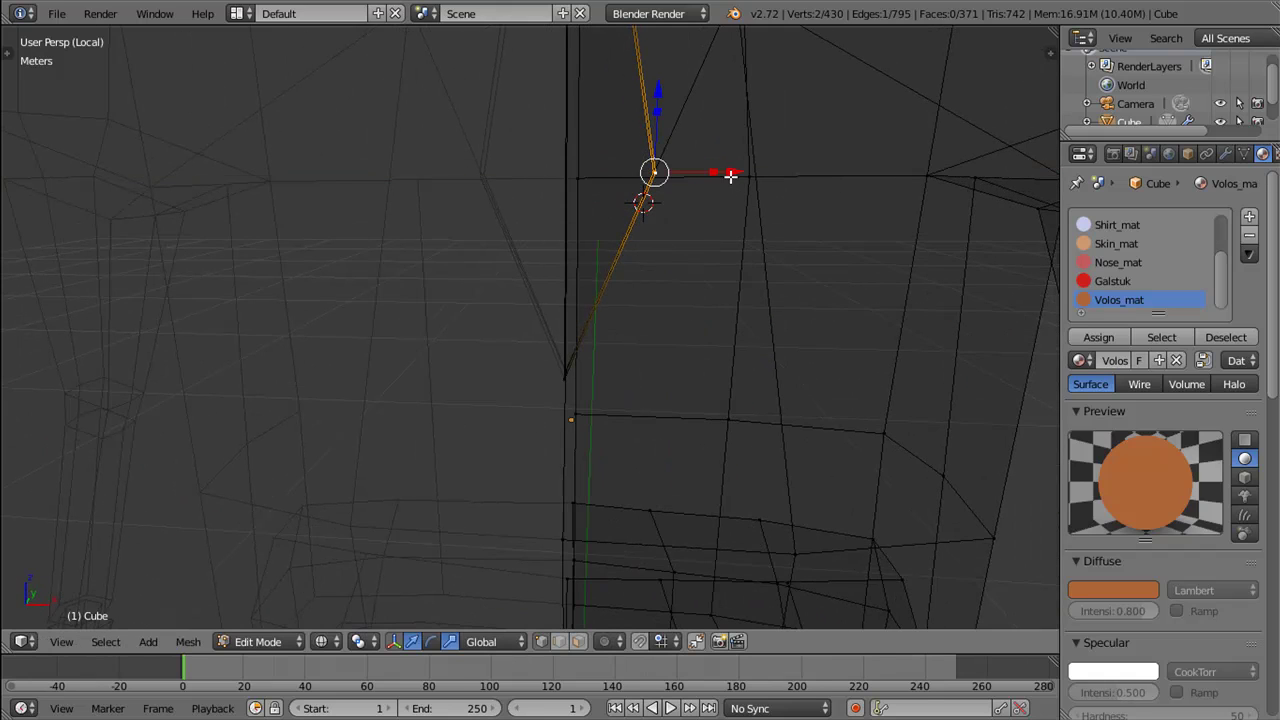
Step: Return to solid shading and Object Mode, then test-render to check the tie tip
{"action": "key", "text": "z"}
{"action": "left_click", "coordinate": [722, 393]}
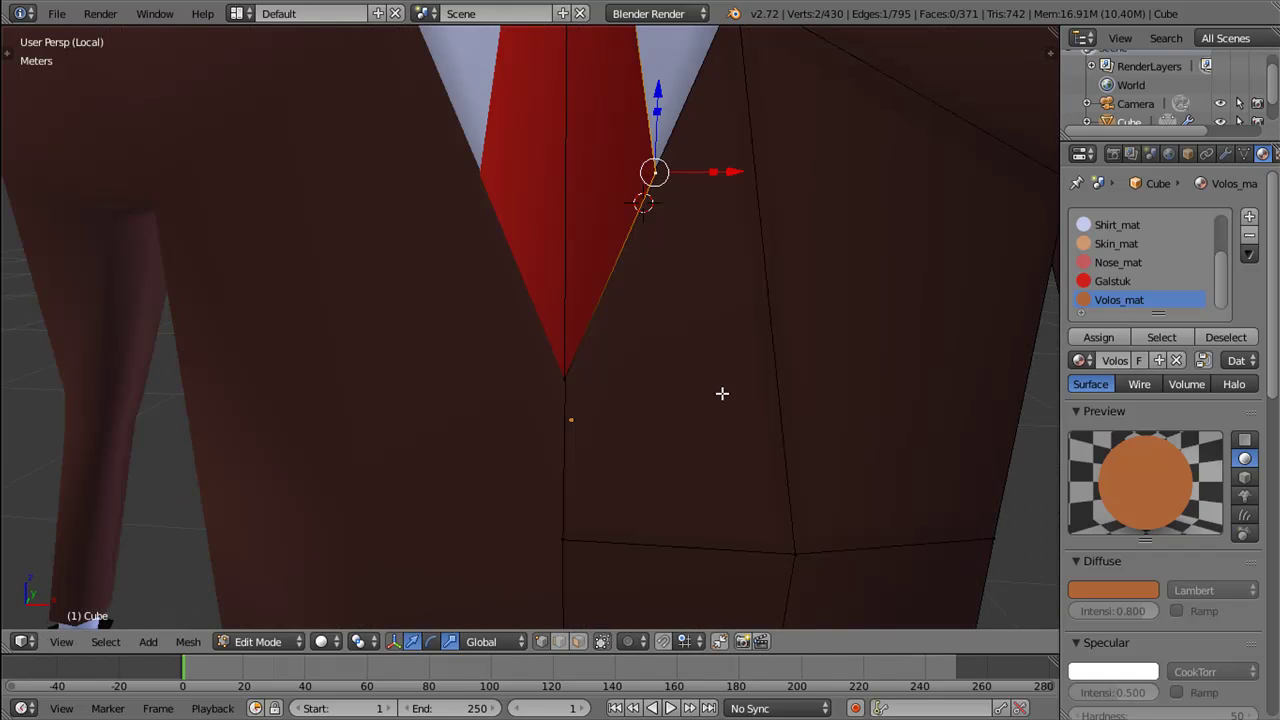
{"action": "scroll", "scroll_direction": "down", "scroll_amount": 3}
{"action": "key", "text": "Tab"}
{"action": "left_click", "coordinate": [603, 300]}
{"action": "key", "text": "F12"}
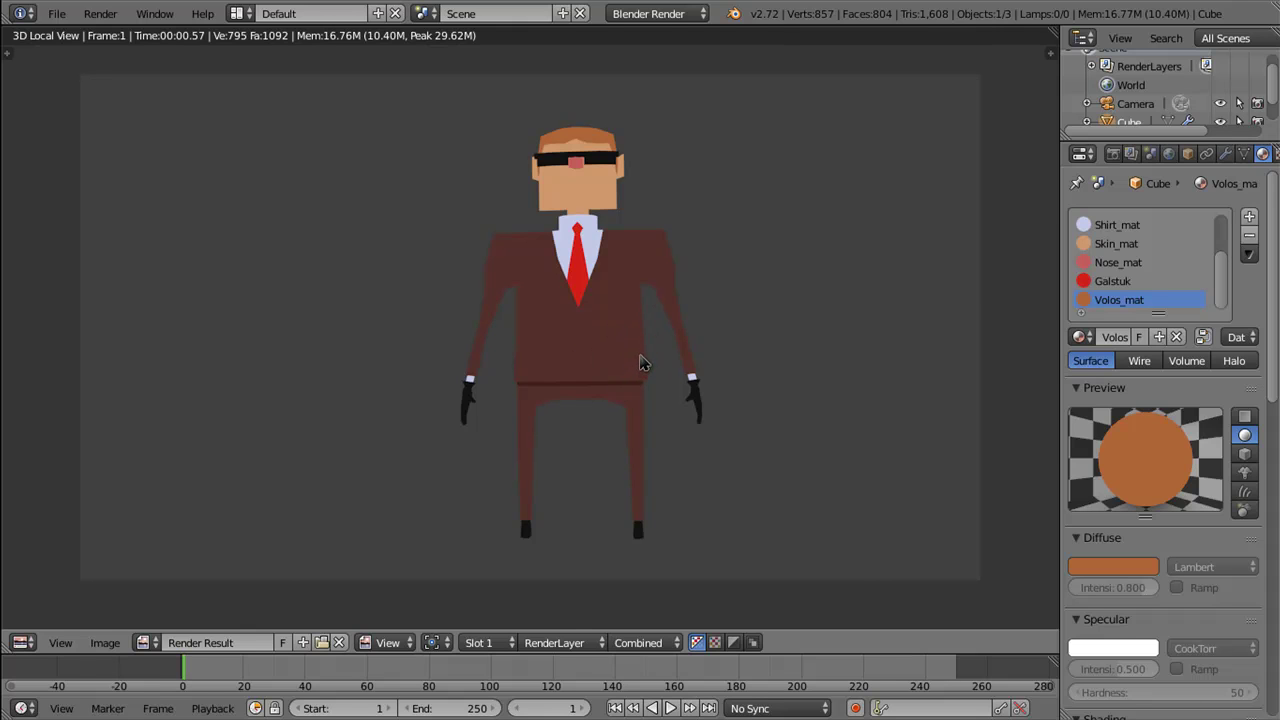
{"action": "key", "text": "Escape"}
{"action": "scroll", "scroll_direction": "down", "scroll_amount": 3}
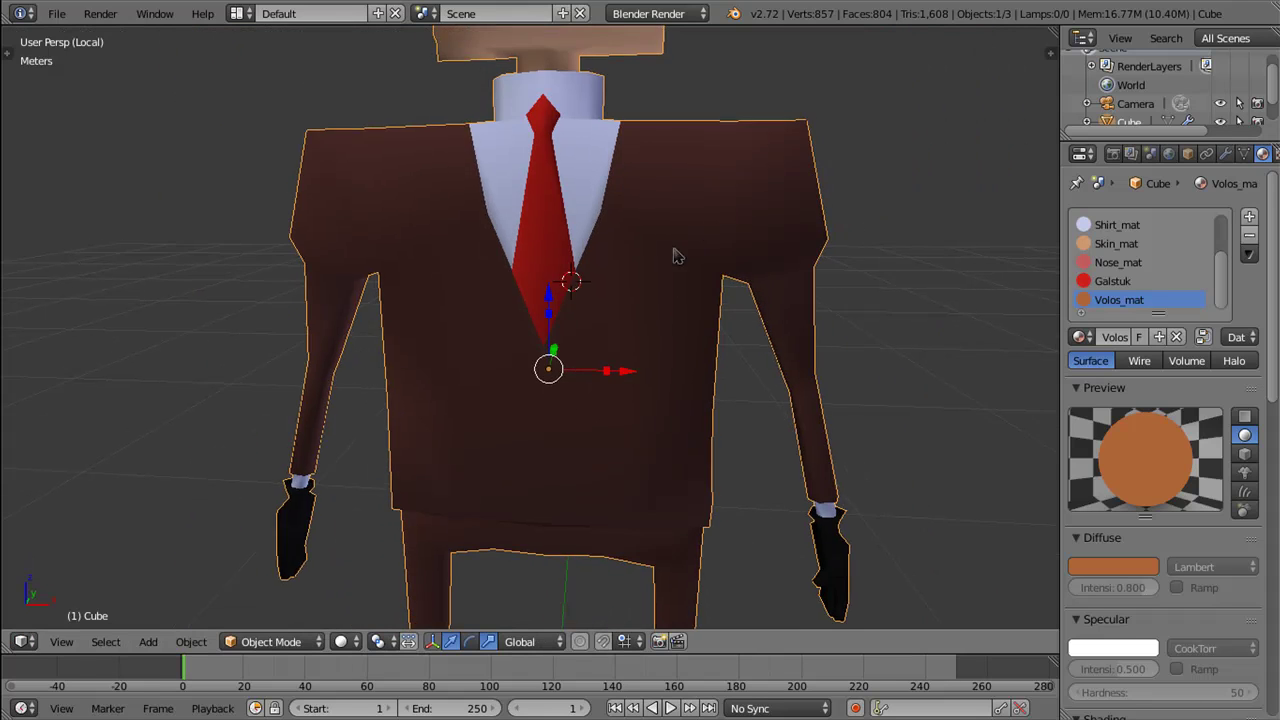
{"action": "left_click_drag", "start_coordinate": [674, 254], "coordinate": [621, 132]}
Step: In Edit Mode, select a jacket-front vertex and shift it along the X axis
{"action": "key", "text": "Tab"}
{"action": "left_click", "coordinate": [755, 145]}
{"action": "left_click_drag", "start_coordinate": [755, 145], "coordinate": [663, 141]}
{"action": "right_click", "coordinate": [586, 113]}
{"action": "left_click_drag", "start_coordinate": [586, 118], "coordinate": [569, 123]}
{"action": "key", "text": "g"}
{"action": "key", "text": "x"}
{"action": "right_click", "coordinate": [662, 118]}
{"action": "right_click", "coordinate": [586, 124]}
{"action": "key", "text": "g"}
{"action": "key", "text": "x"}
{"action": "left_click", "coordinate": [651, 123]}
Step: Reposition the jacket vertex upward, then shift it further along X
{"action": "key", "text": "g"}
{"action": "left_click", "coordinate": [657, 71]}
{"action": "left_click_drag", "start_coordinate": [657, 71], "coordinate": [609, 106]}
{"action": "left_click_drag", "start_coordinate": [640, 36], "coordinate": [643, 71]}
{"action": "key", "text": "g"}
{"action": "key", "text": "x"}
{"action": "left_click", "coordinate": [633, 73]}
{"action": "left_click_drag", "start_coordinate": [651, 114], "coordinate": [702, 216]}
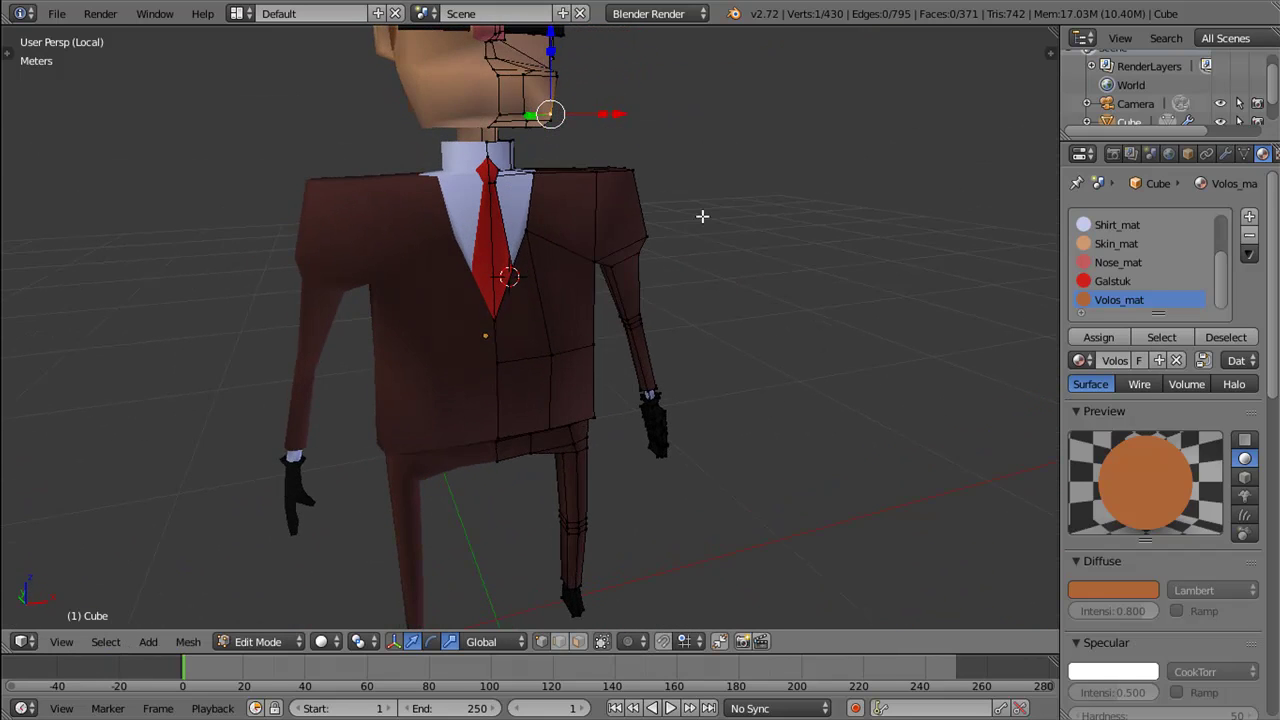
Step: In Object Mode, test-render the jacket, undo the last change and render again
{"action": "key", "text": "Tab"}
{"action": "left_click", "coordinate": [603, 189]}
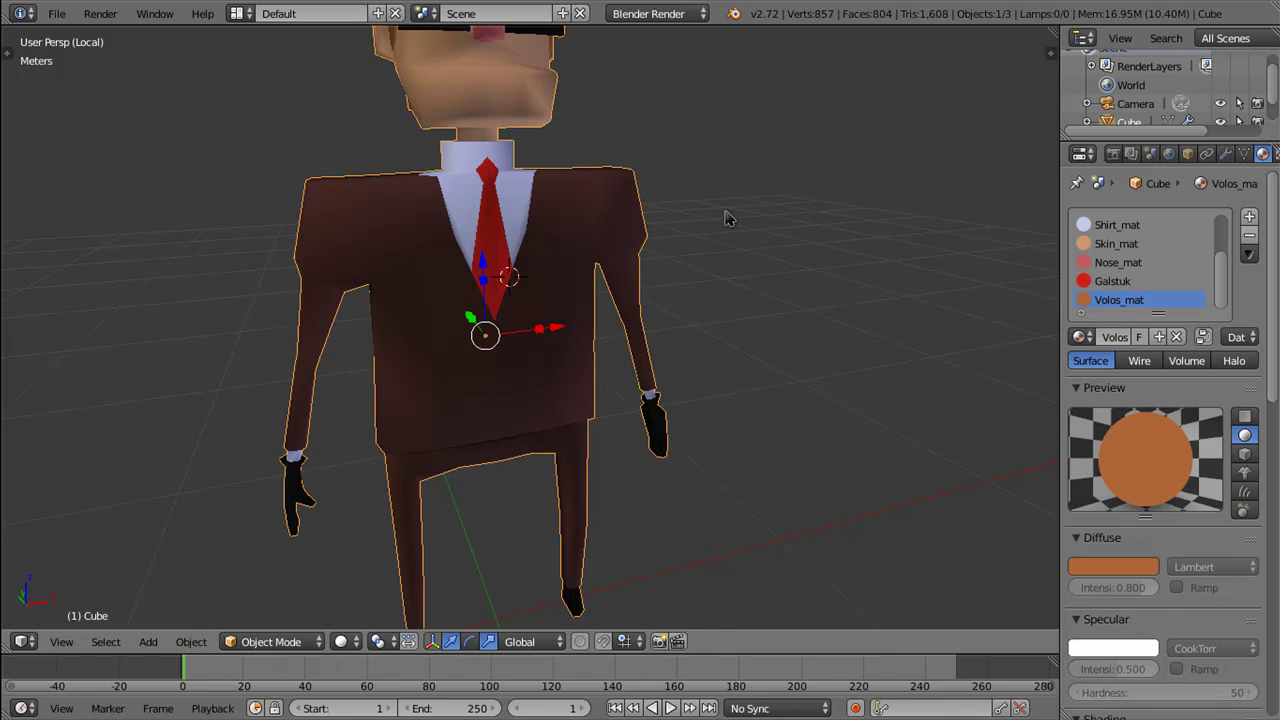
{"action": "key", "text": "F12"}
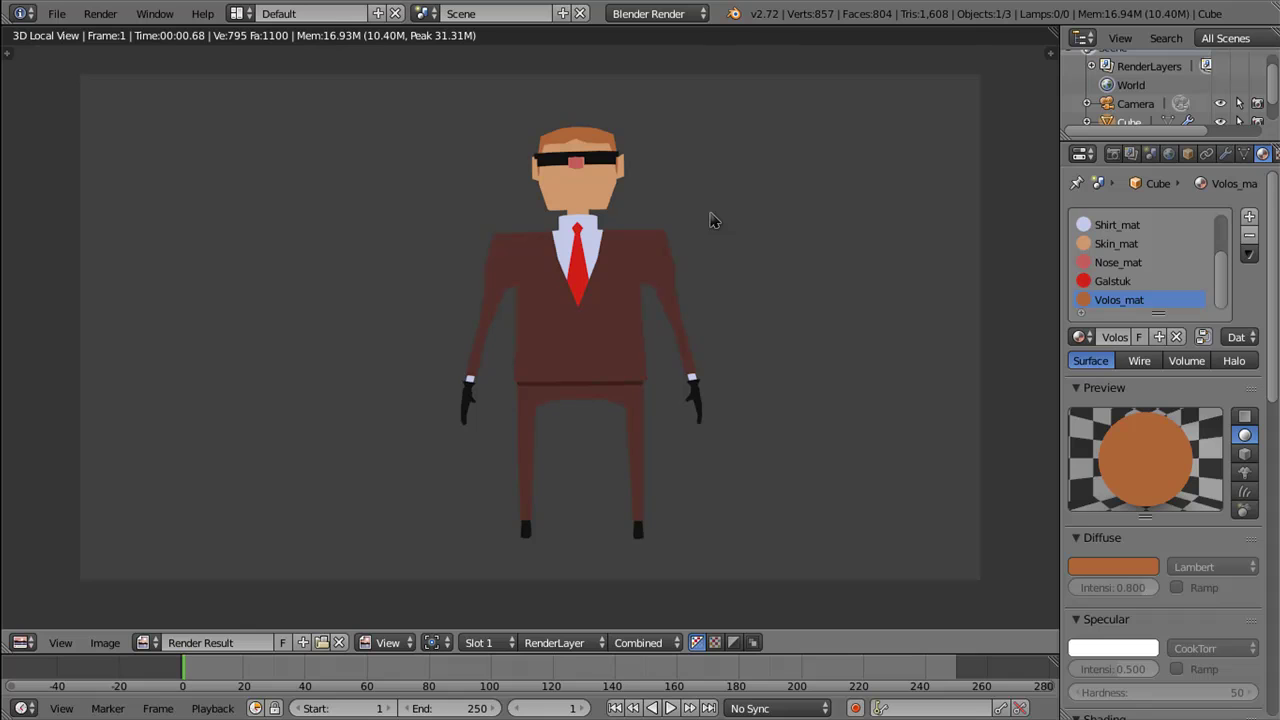
{"action": "key", "text": "Escape"}
{"action": "left_click_drag", "start_coordinate": [641, 205], "coordinate": [624, 197]}
{"action": "key", "text": "ctrl+z"}
{"action": "key", "text": "F12"}
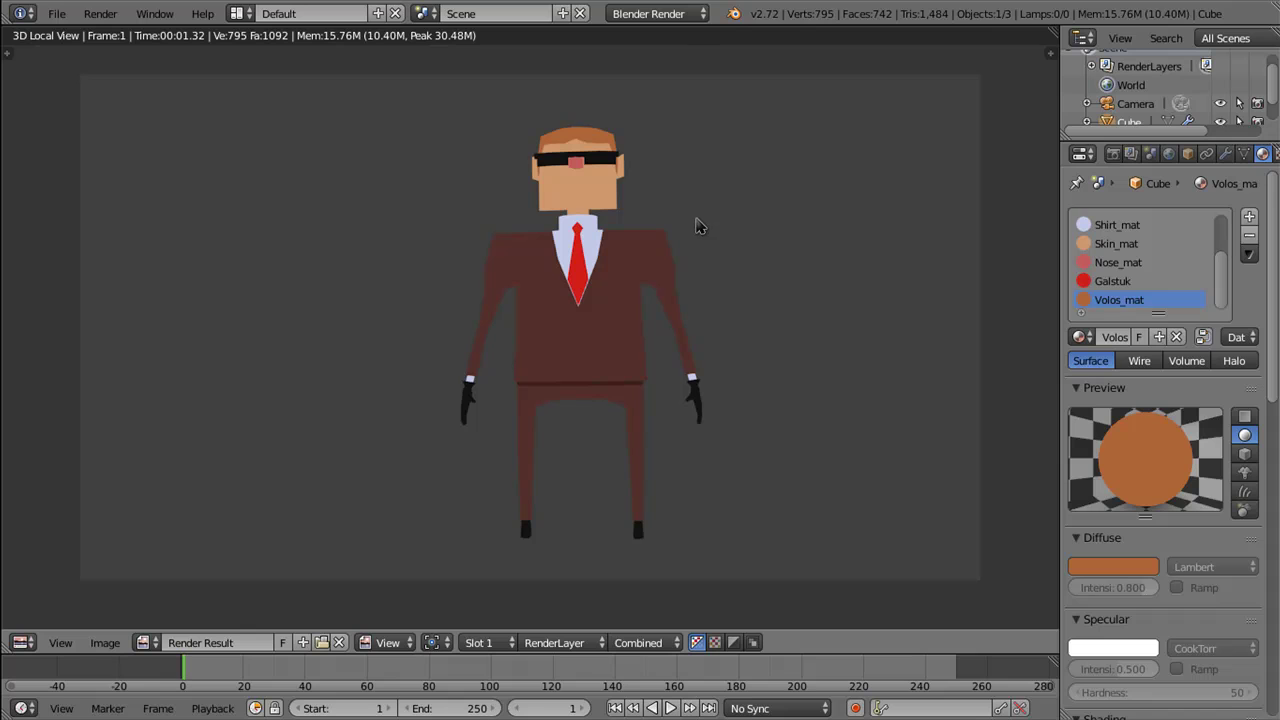
{"action": "key", "text": "Escape"}
{"action": "left_click_drag", "start_coordinate": [666, 291], "coordinate": [527, 311]}
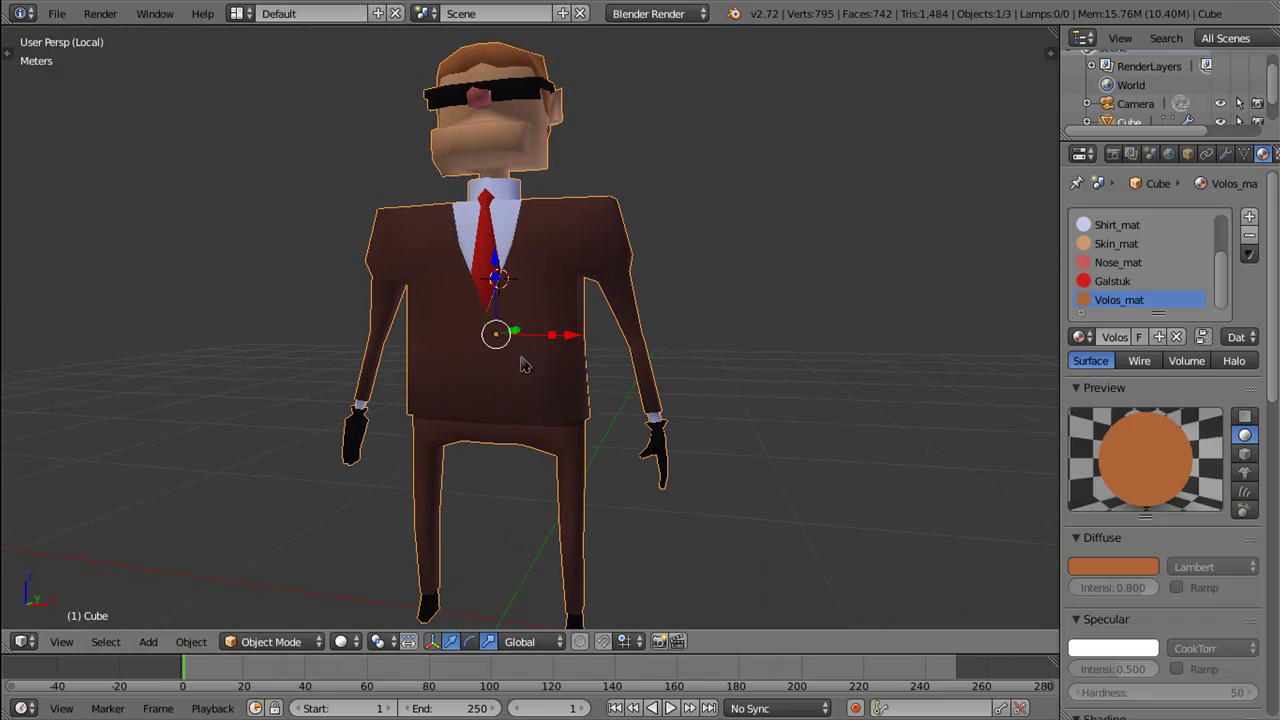
Step: Select the shoulder edge loop in Edit Mode and shift it inward along X
{"action": "left_click_drag", "start_coordinate": [481, 408], "coordinate": [620, 348]}
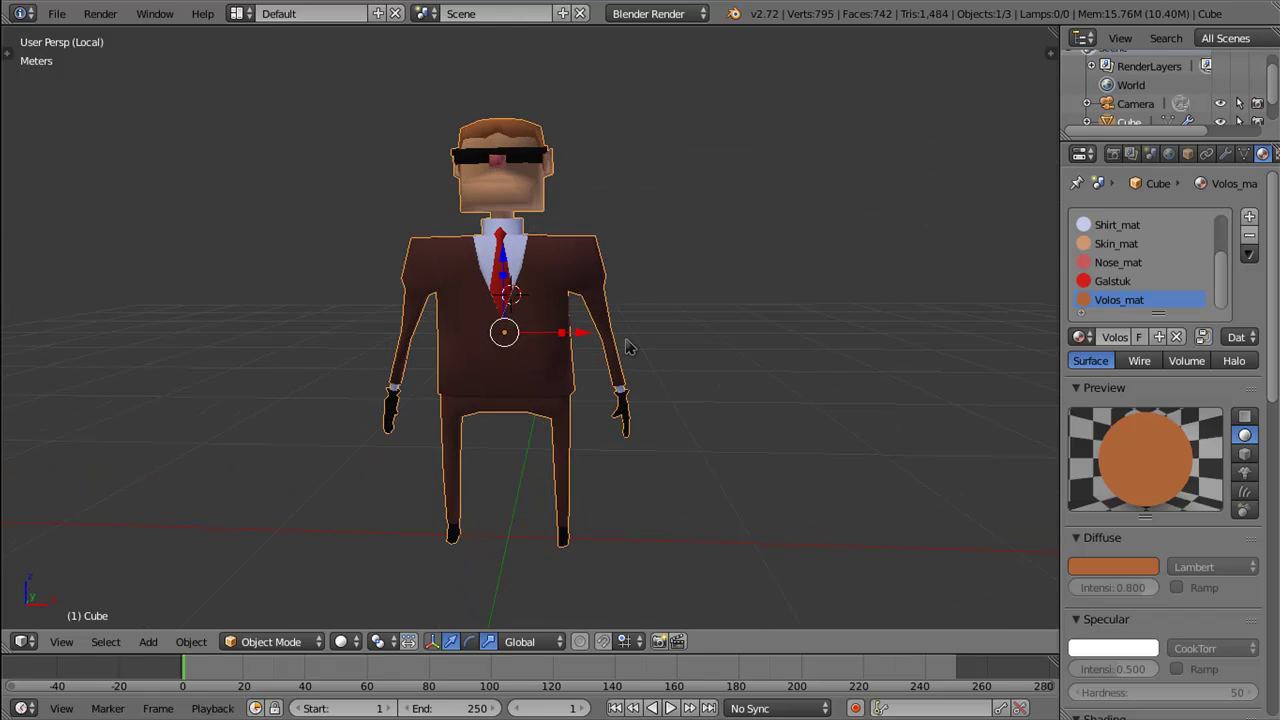
{"action": "key", "text": "F12"}
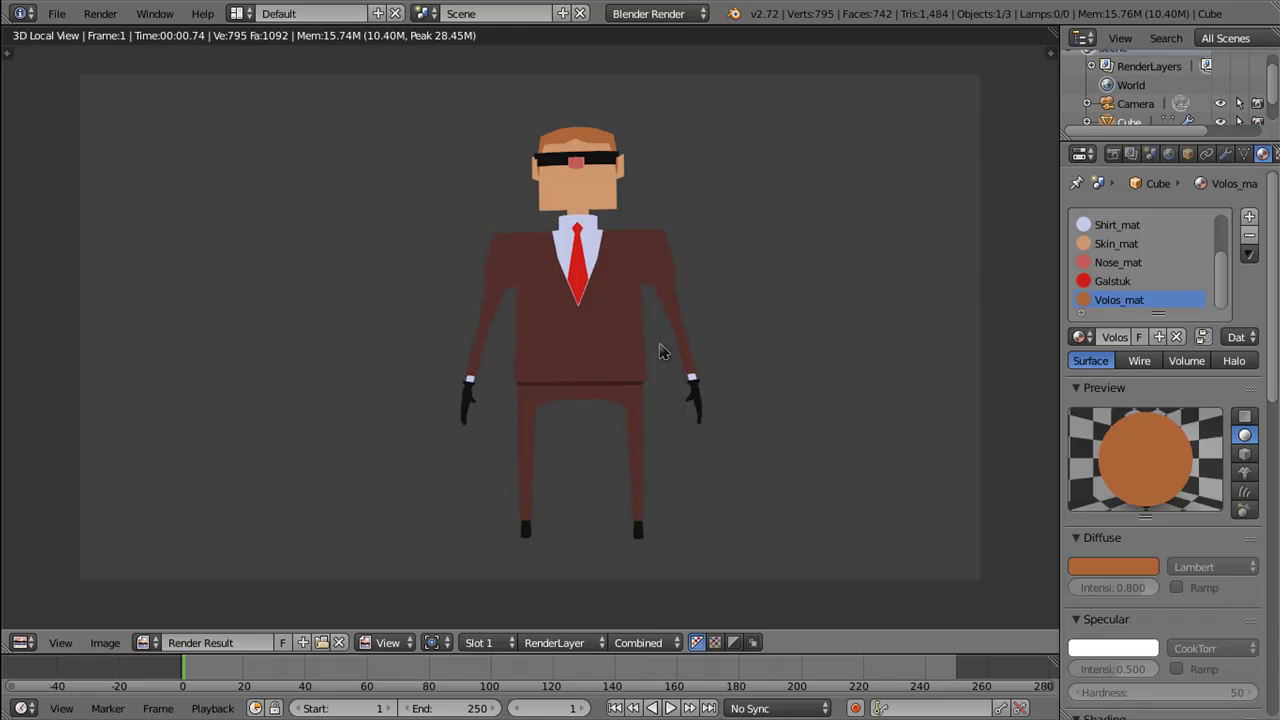
{"action": "key", "text": "Escape"}
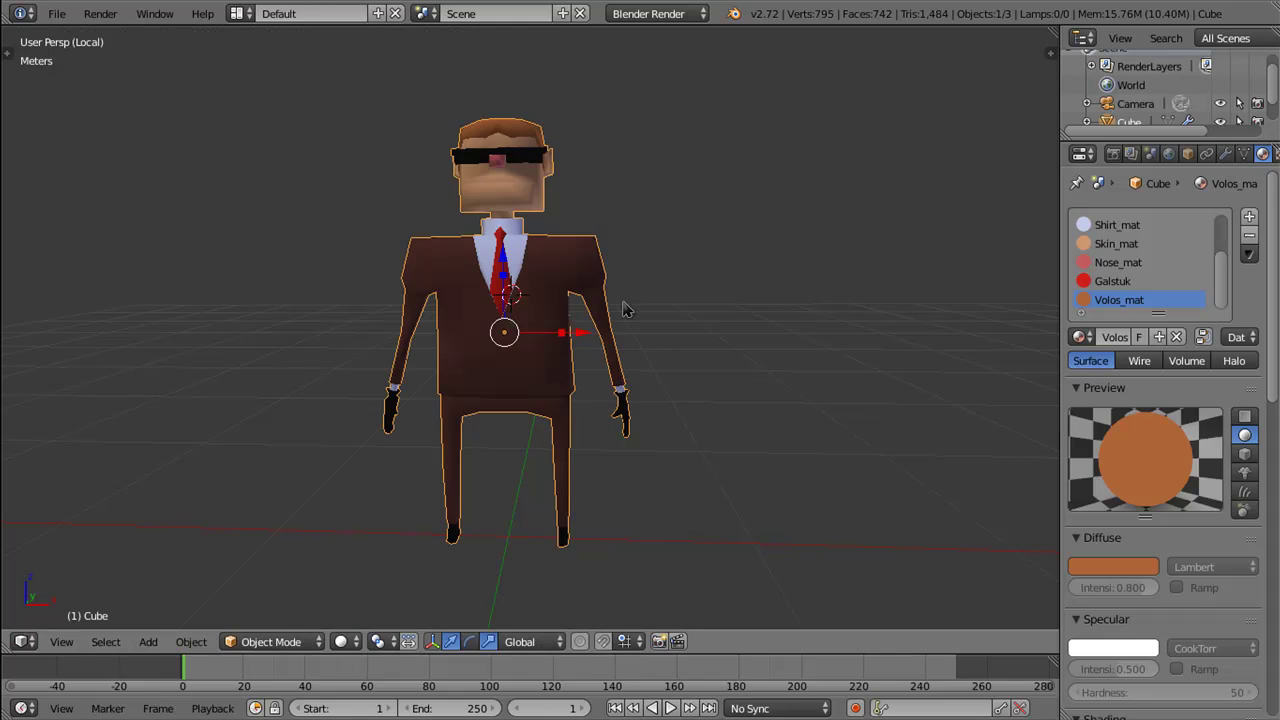
{"action": "key", "text": "Tab"}
{"action": "left_click", "coordinate": [749, 288]}
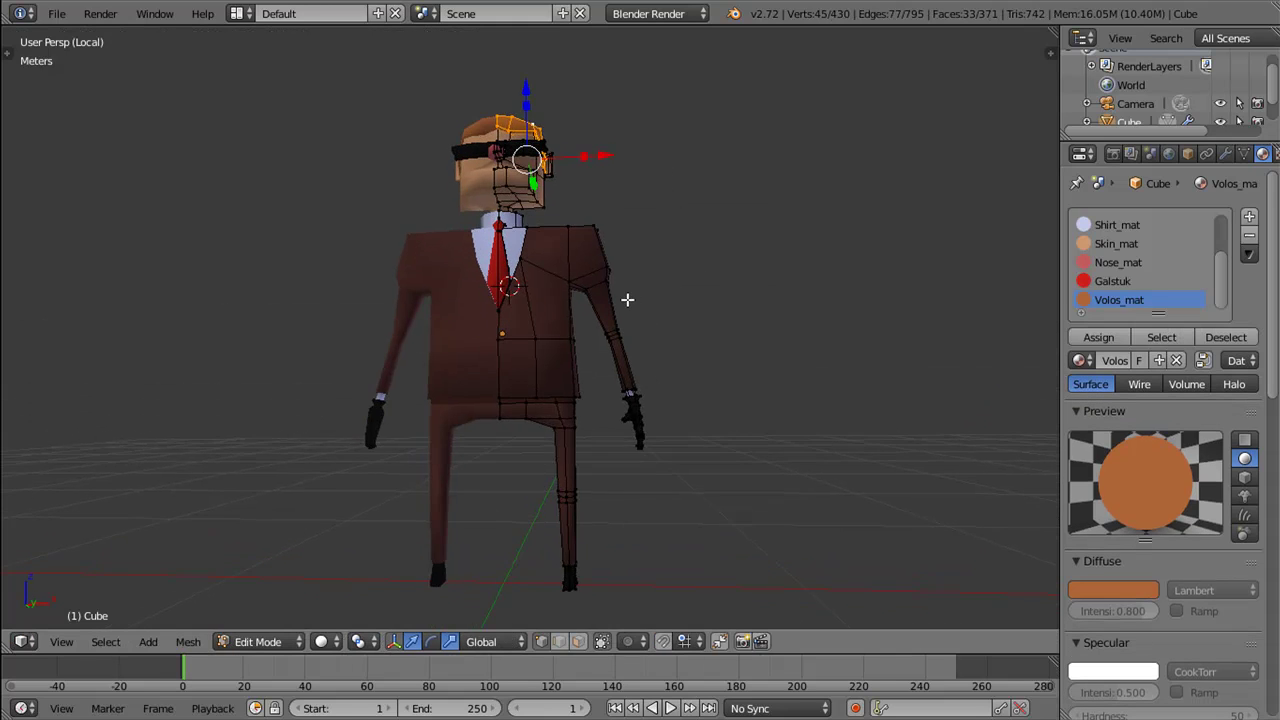
{"action": "scroll", "scroll_direction": "up", "scroll_amount": 3}
{"action": "right_click", "coordinate": [657, 245]}
{"action": "left_click_drag", "start_coordinate": [706, 254], "coordinate": [701, 275]}
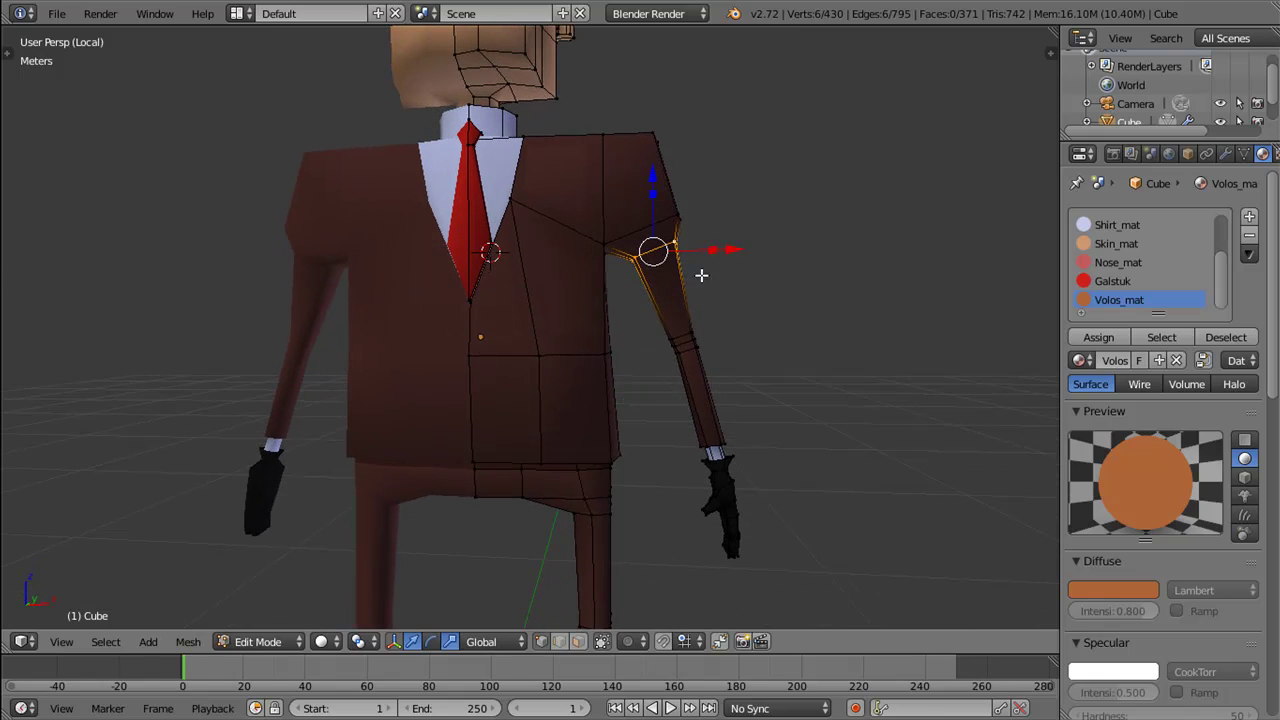
{"action": "key", "text": "g"}
{"action": "key", "text": "x"}
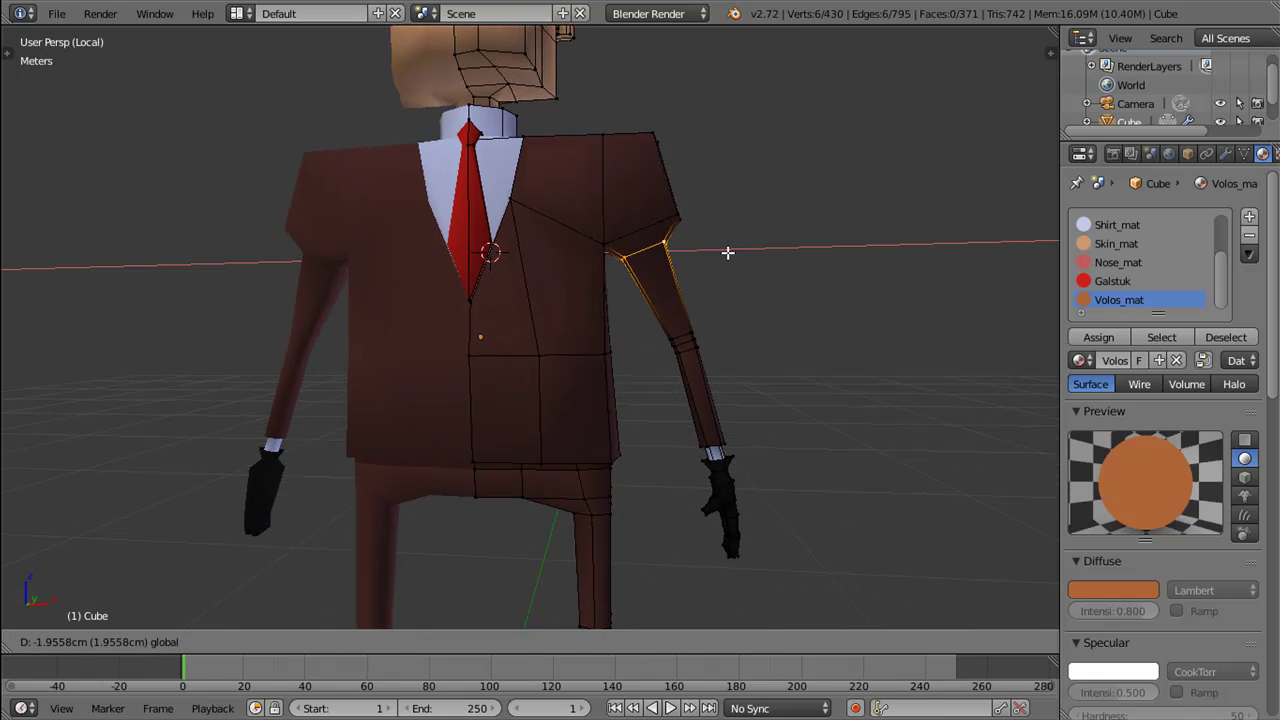
{"action": "left_click", "coordinate": [734, 248]}
Step: Test-render the new shoulder shape, return to Object Mode and show the Render properties
{"action": "key", "text": "F12"}
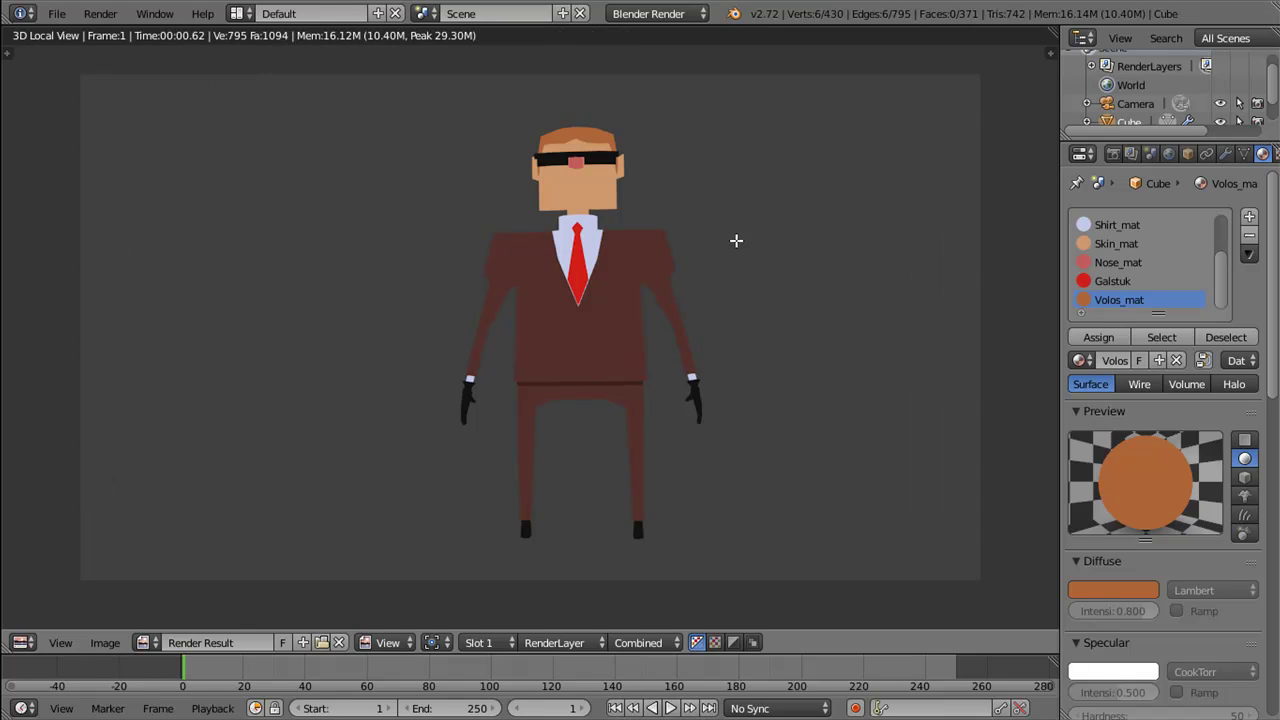
{"action": "key", "text": "Escape"}
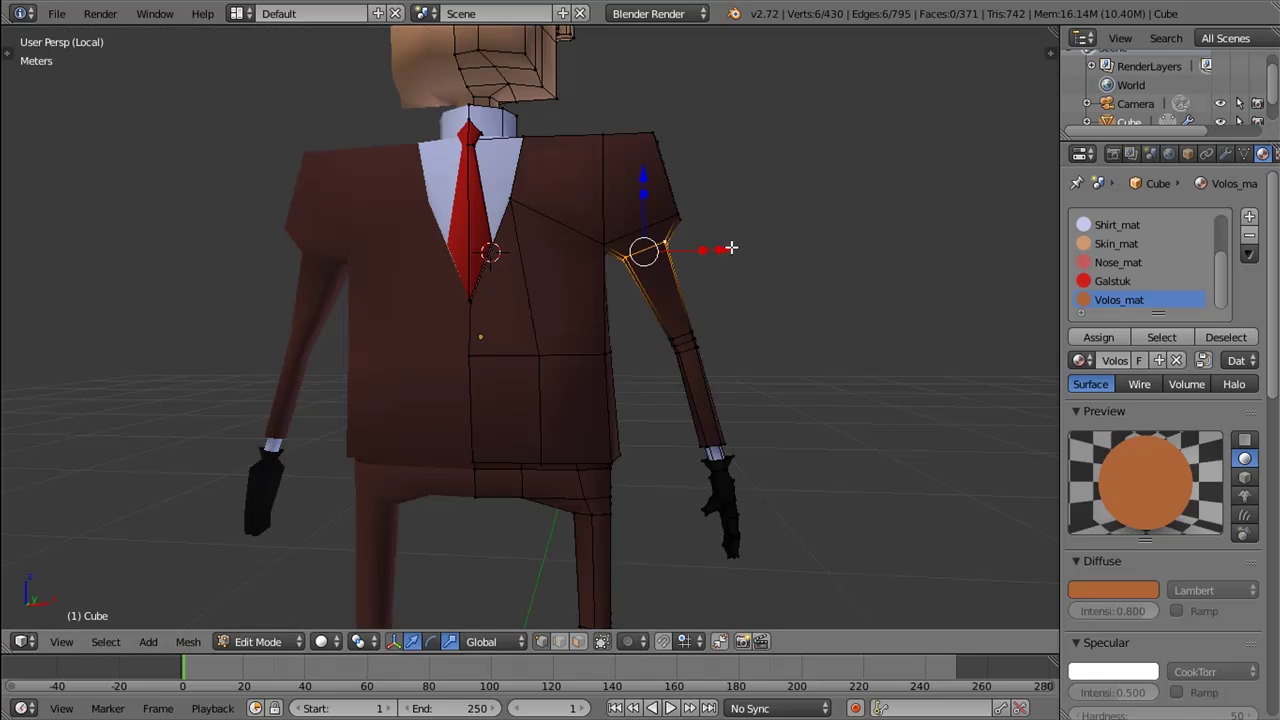
{"action": "scroll", "scroll_direction": "down", "scroll_amount": 3}
{"action": "key", "text": "Tab"}
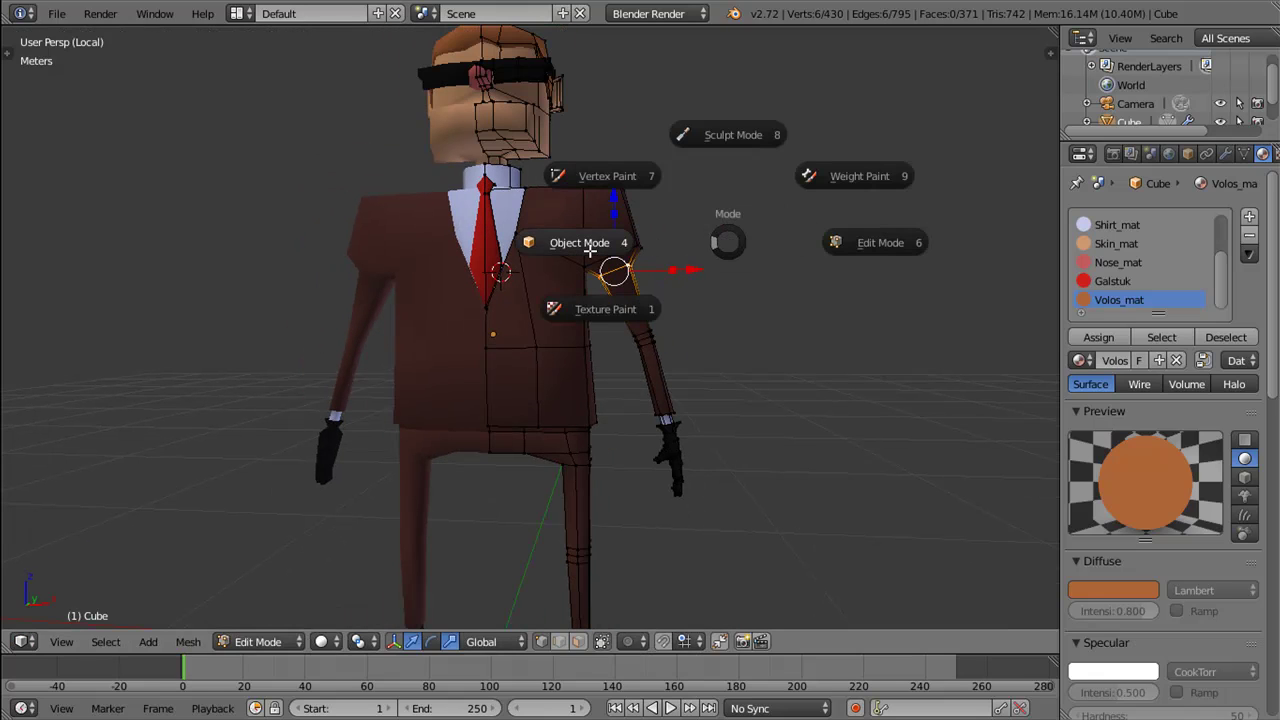
{"action": "left_click", "coordinate": [592, 252]}
{"action": "left_click_drag", "start_coordinate": [628, 275], "coordinate": [637, 434]}
{"action": "left_click", "coordinate": [1112, 153]}
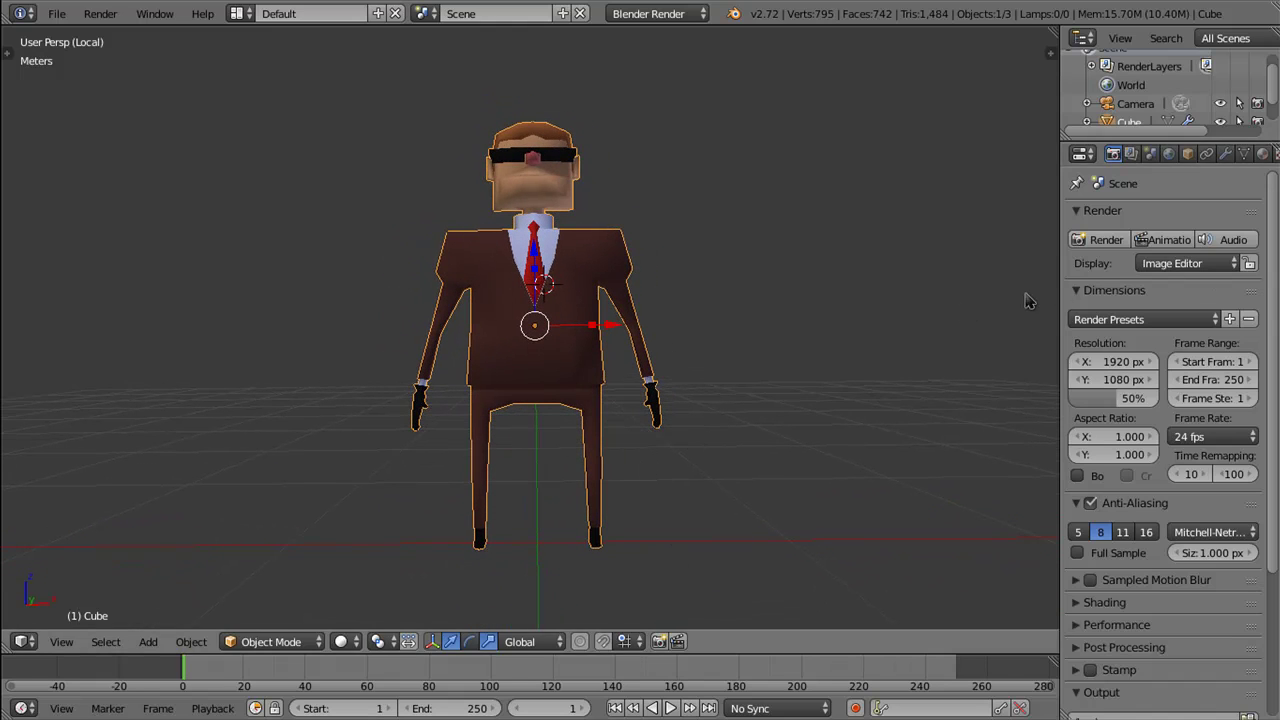
Step: Render the full scene, uncheck Anti-Aliasing and re-render to confirm hard pixel edges
{"action": "left_click", "coordinate": [1106, 244]}
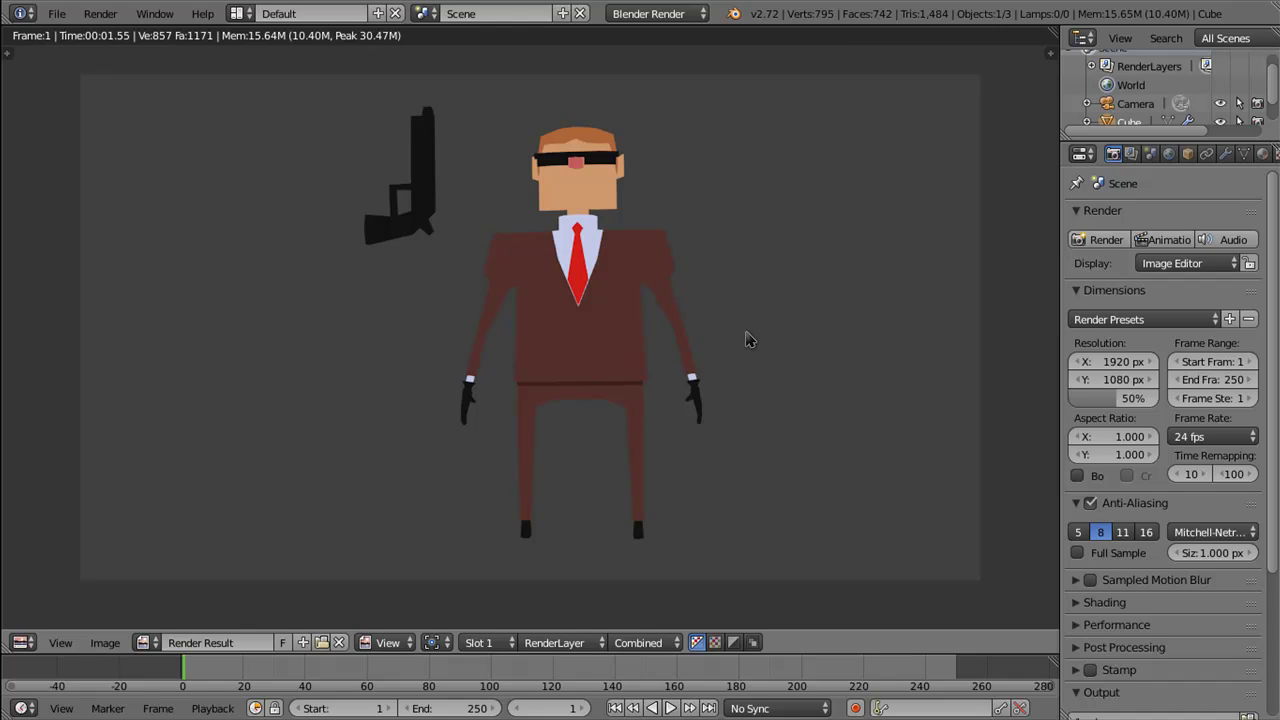
{"action": "key", "text": "Escape"}
{"action": "left_click_drag", "start_coordinate": [1274, 320], "coordinate": [1266, 468]}
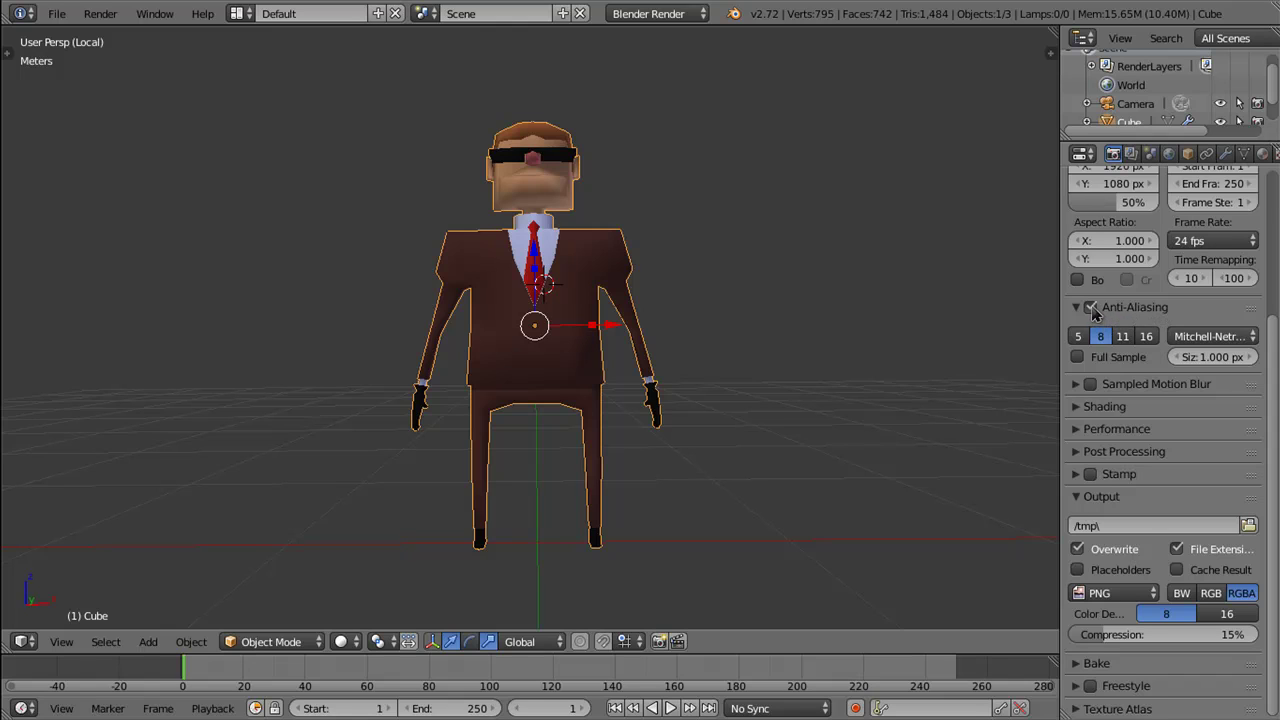
{"action": "left_click", "coordinate": [1091, 308]}
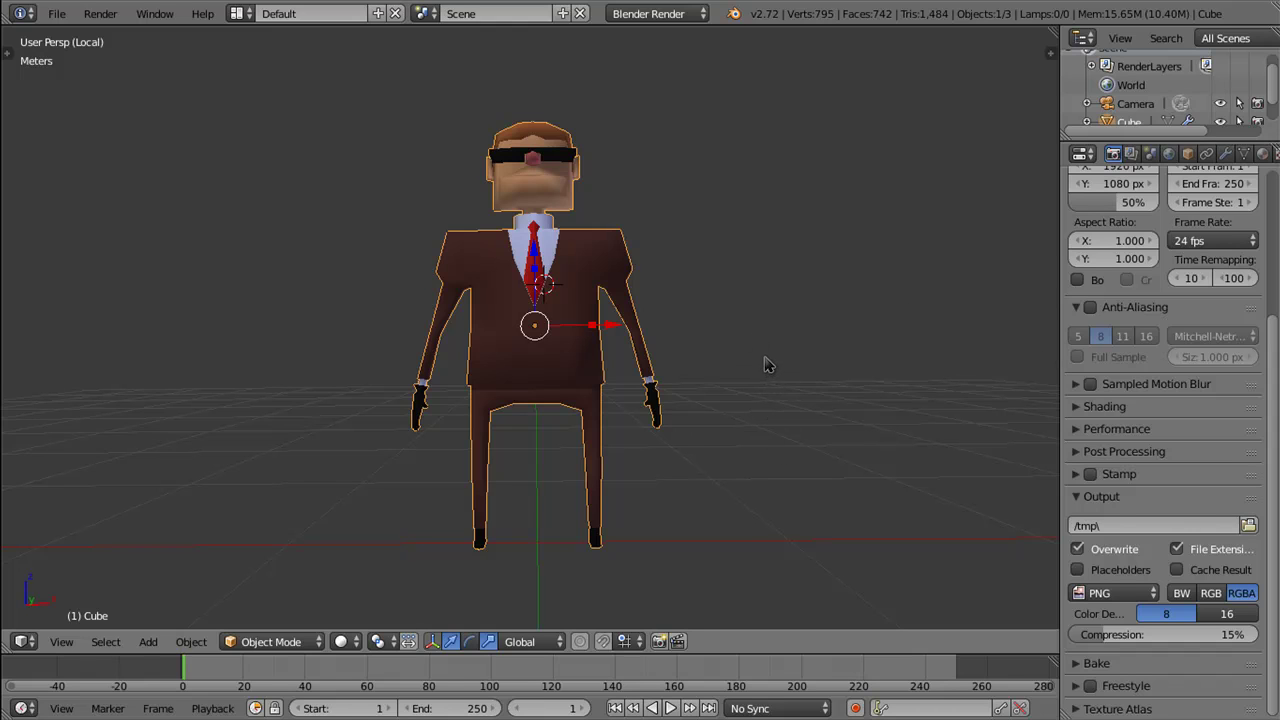
{"action": "key", "text": "F12"}
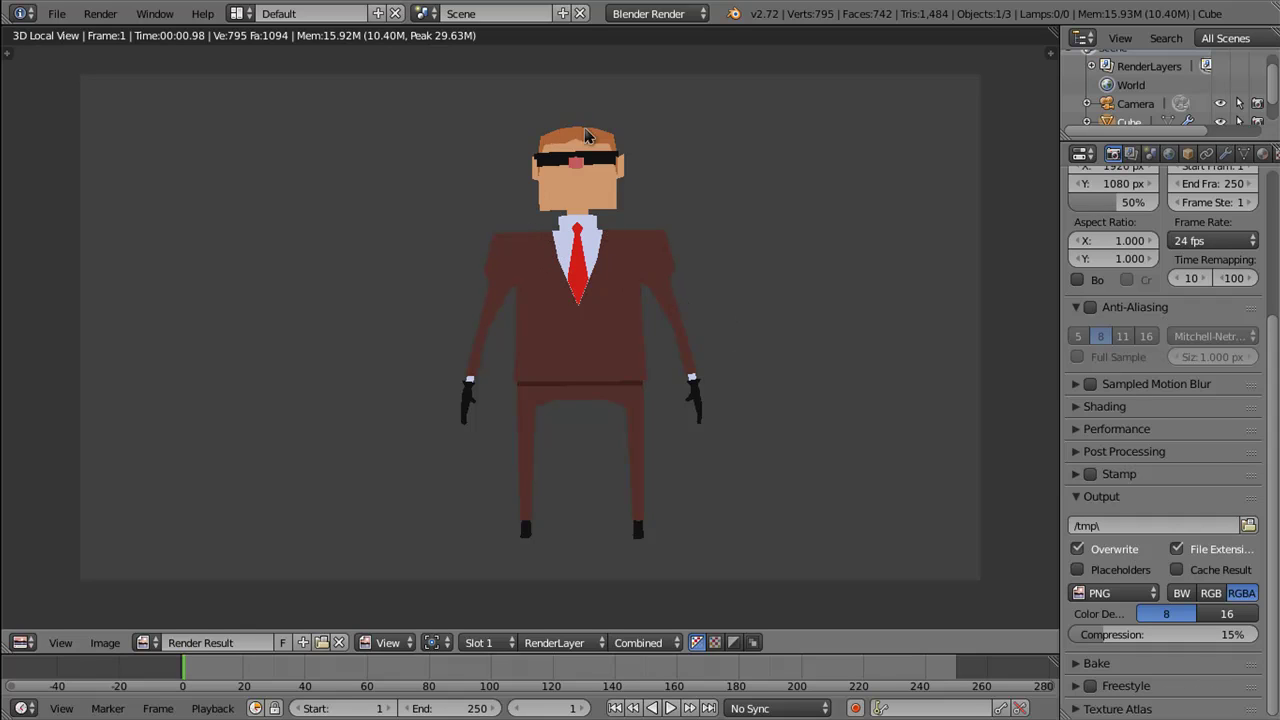
{"action": "key", "text": "Escape"}
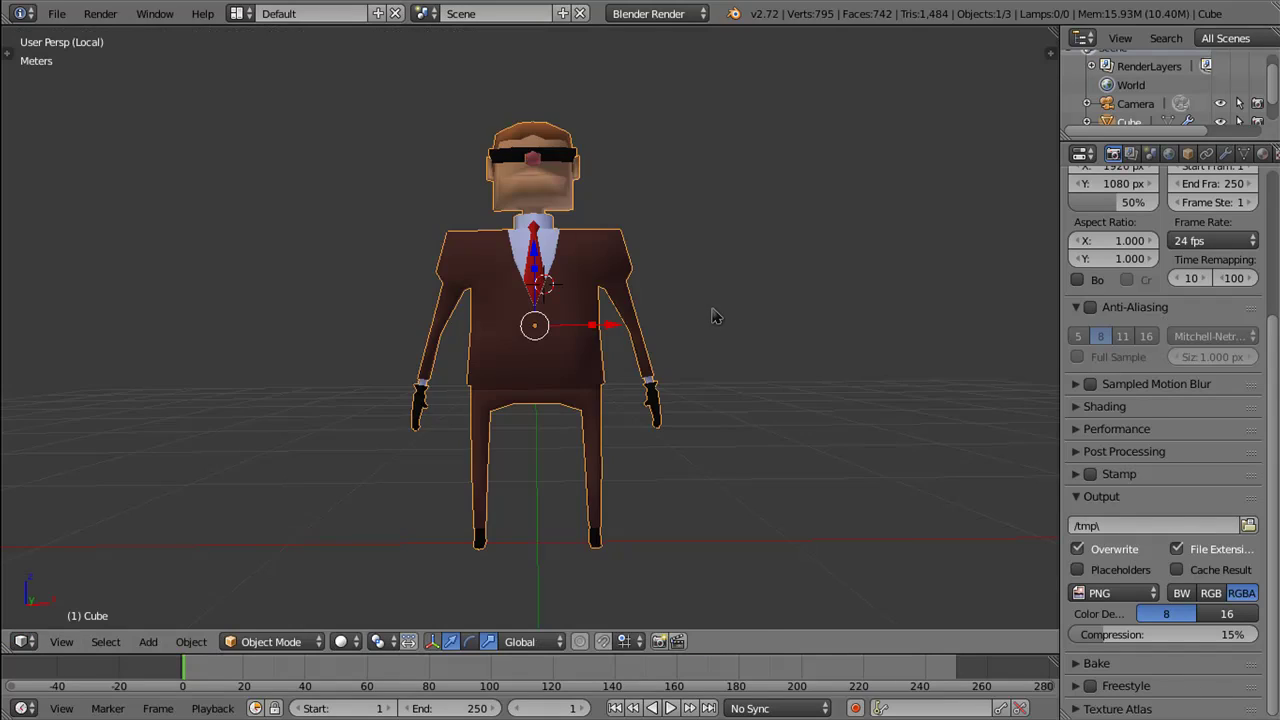
{"action": "scroll", "scroll_direction": "down", "scroll_amount": 3}
{"action": "left_click_drag", "start_coordinate": [551, 364], "coordinate": [604, 351]}
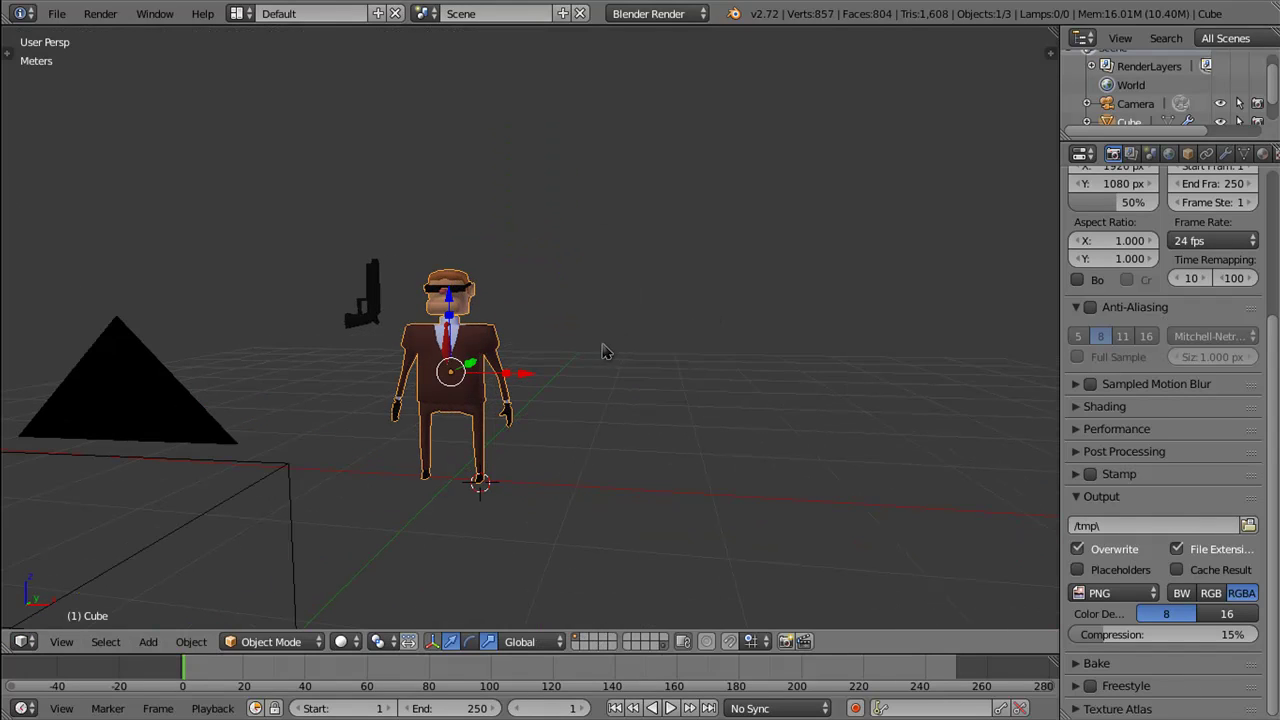
Step: Set the render resolution to 128 × 128 px at 100% and render the character
{"action": "key", "text": "F12"}
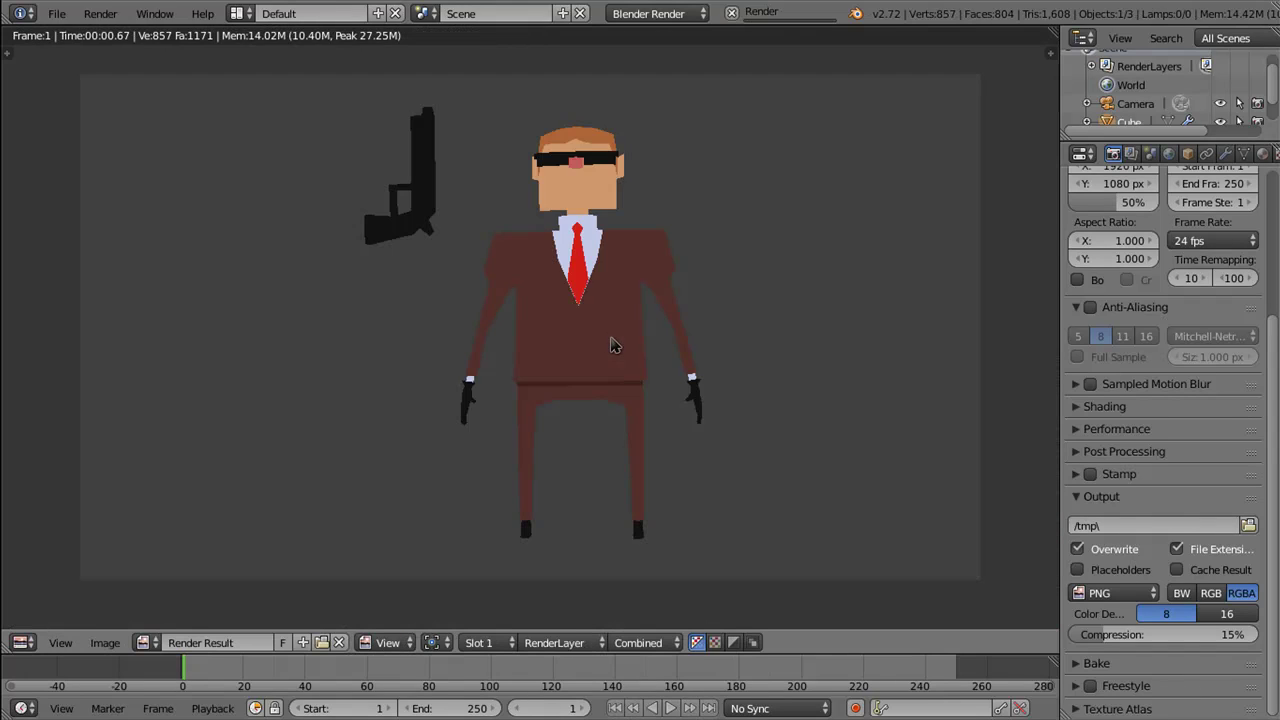
{"action": "key", "text": "Escape"}
{"action": "left_click_drag", "start_coordinate": [823, 329], "coordinate": [788, 342]}
{"action": "left_click_drag", "start_coordinate": [1271, 330], "coordinate": [1271, 175]}
{"action": "left_click_drag", "start_coordinate": [1130, 400], "coordinate": [1172, 400]}
{"action": "left_click", "coordinate": [1133, 361]}
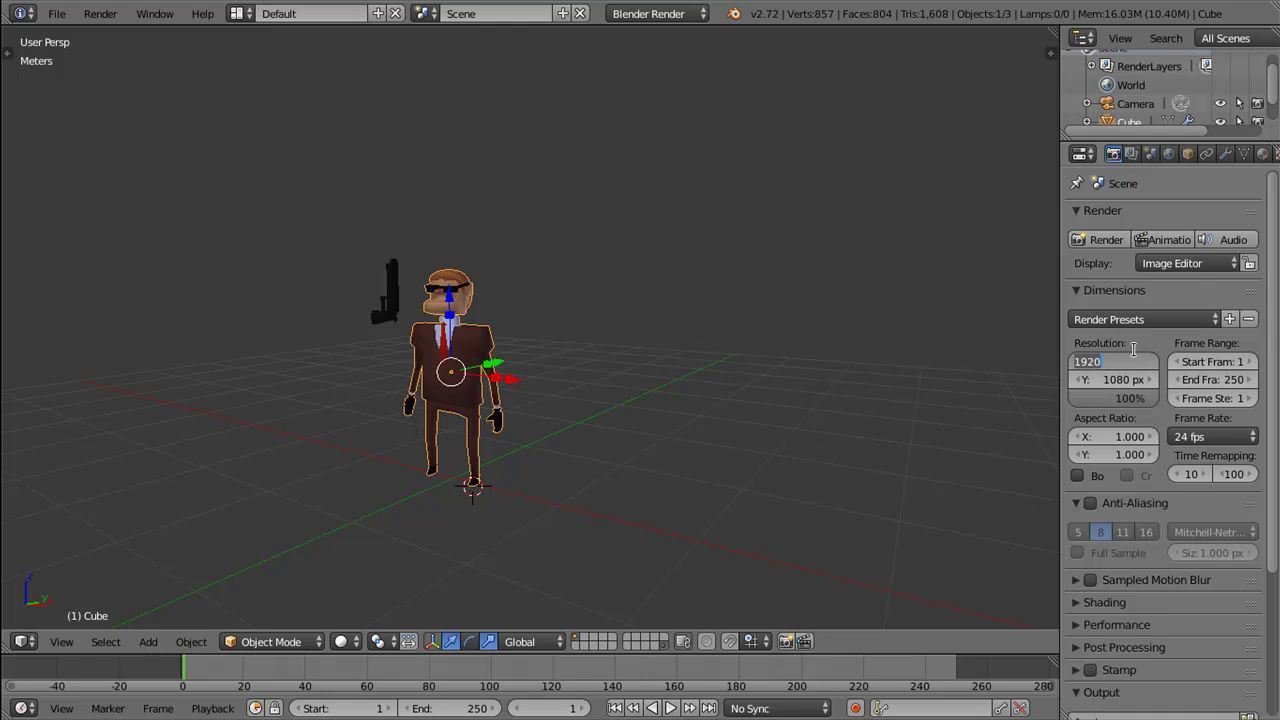
{"action": "type", "text": "12"}
{"action": "key", "text": "Tab"}
{"action": "type", "text": "1"}
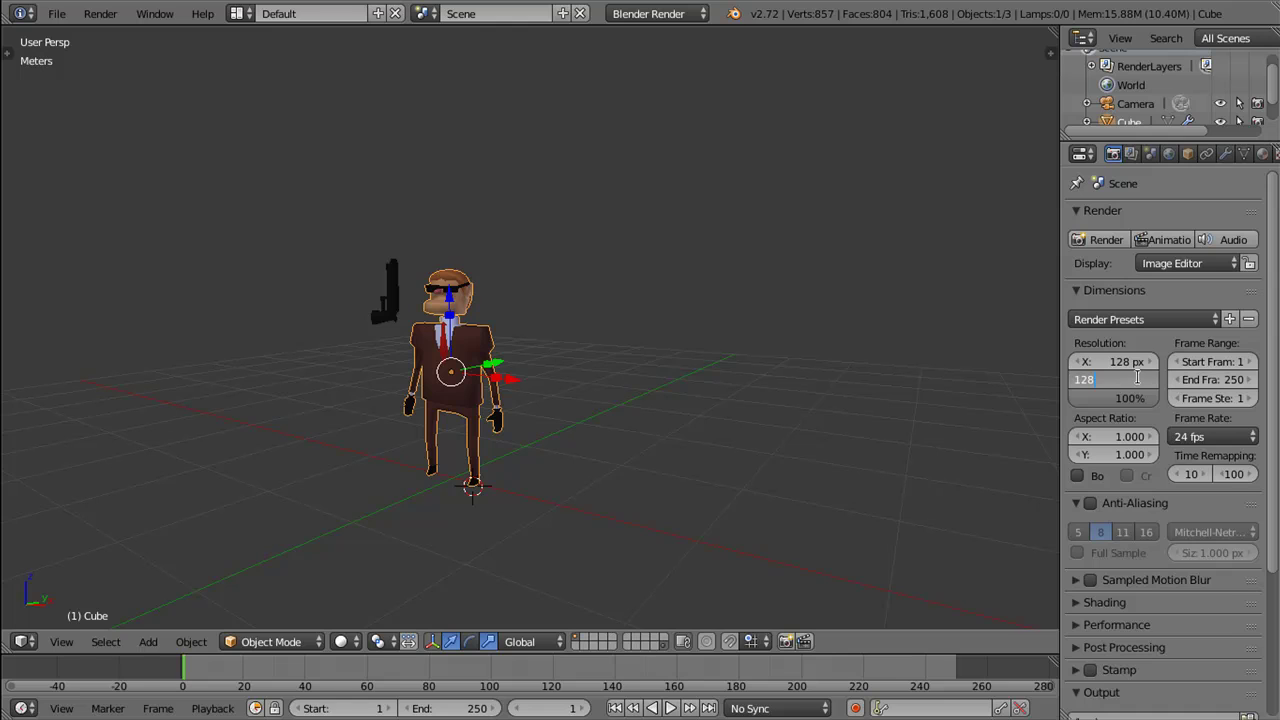
{"action": "key", "text": "Return"}
{"action": "key", "text": "F12"}
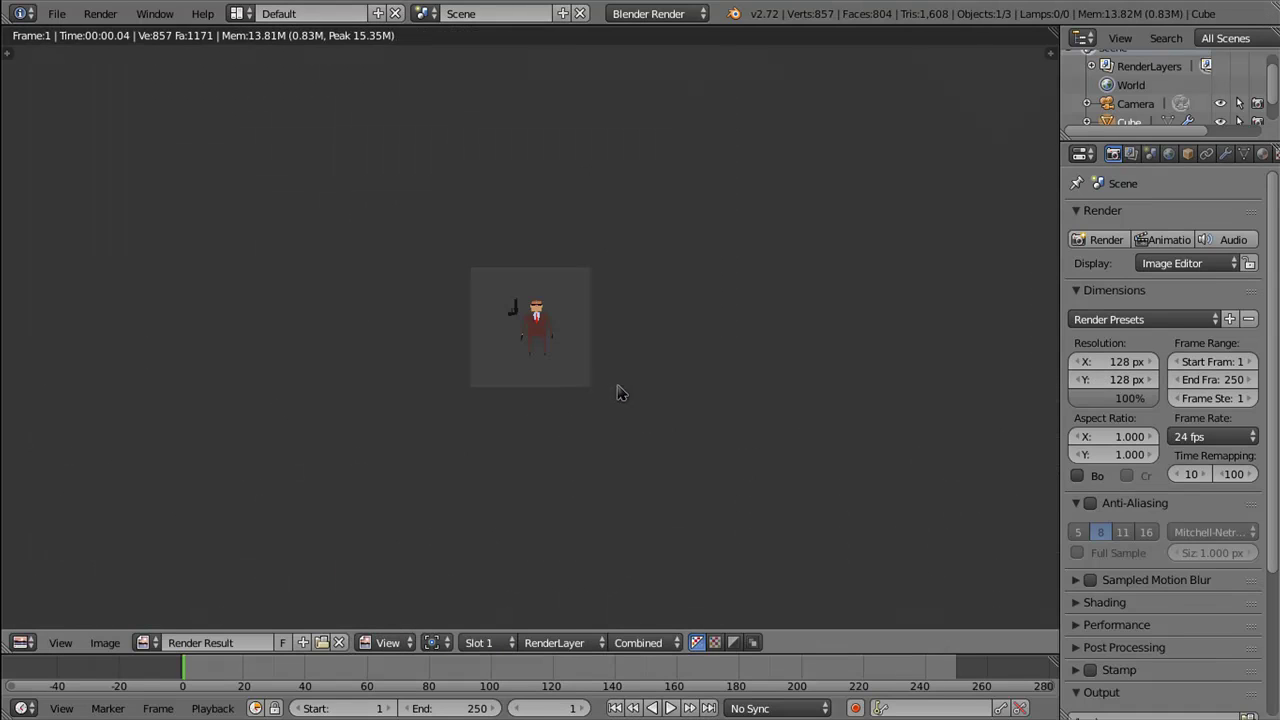
Step: Raise the resolution to 256 × 256 px and render the pixel-art character again
{"action": "scroll", "scroll_direction": "up", "scroll_amount": 3}
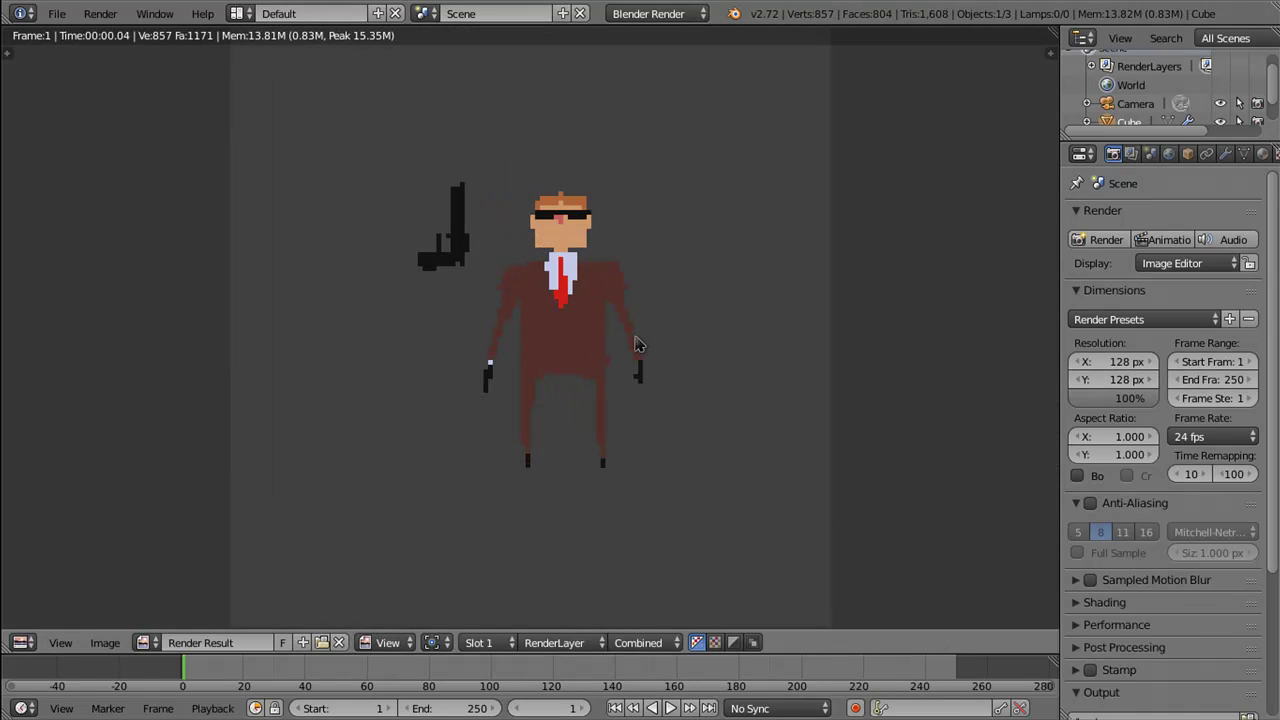
{"action": "left_click_drag", "start_coordinate": [657, 329], "coordinate": [657, 352]}
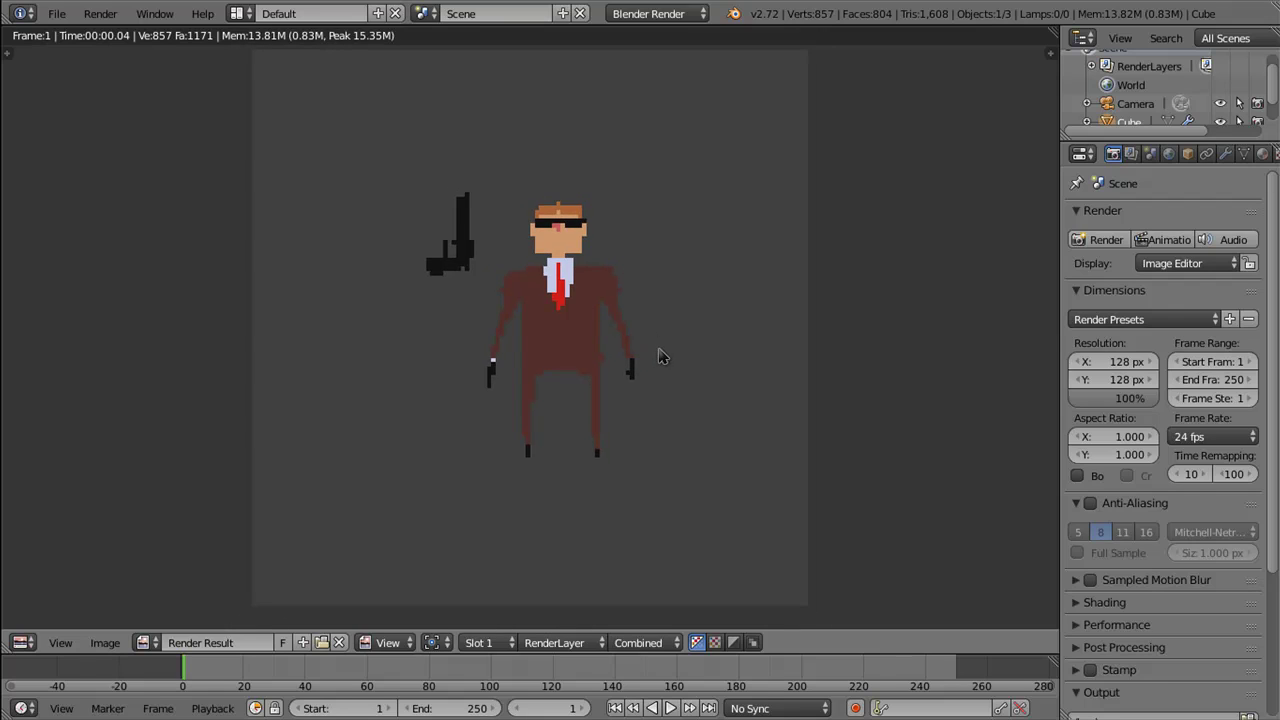
{"action": "left_click", "coordinate": [1122, 362]}
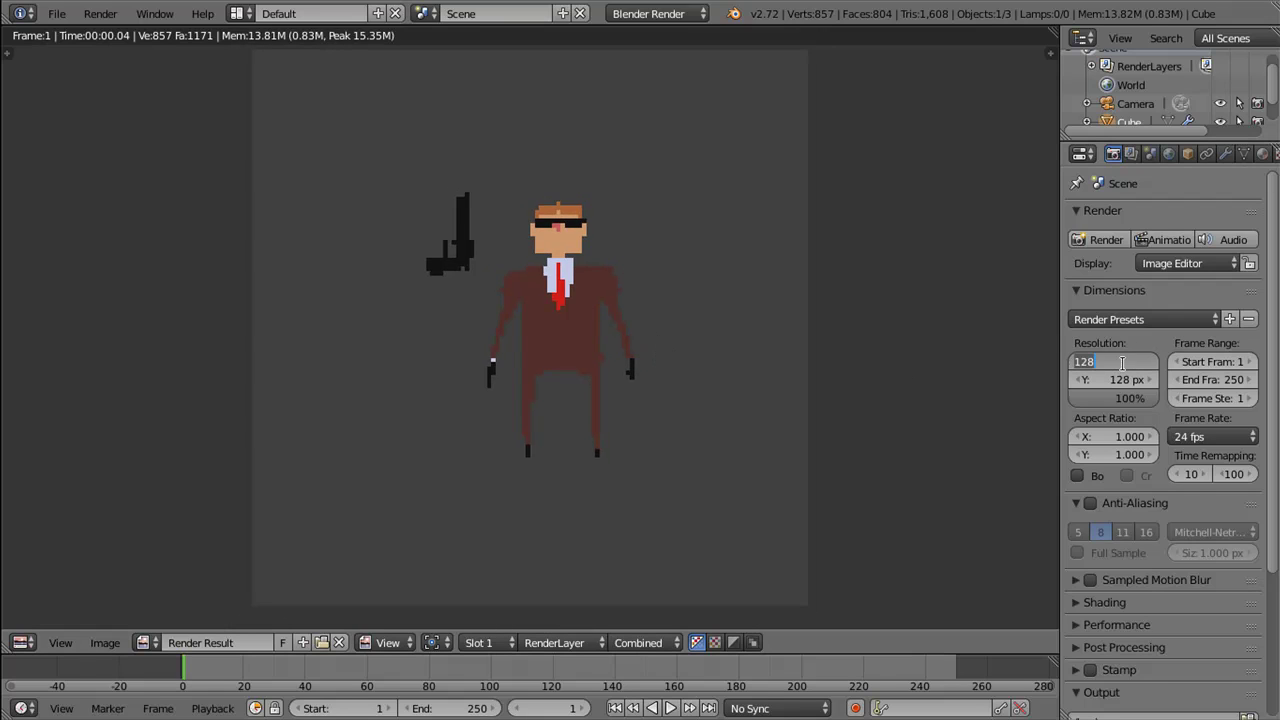
{"action": "type", "text": "256"}
{"action": "key", "text": "Return"}
{"action": "left_click", "coordinate": [1120, 379]}
{"action": "type", "text": "2"}
{"action": "key", "text": "Return"}
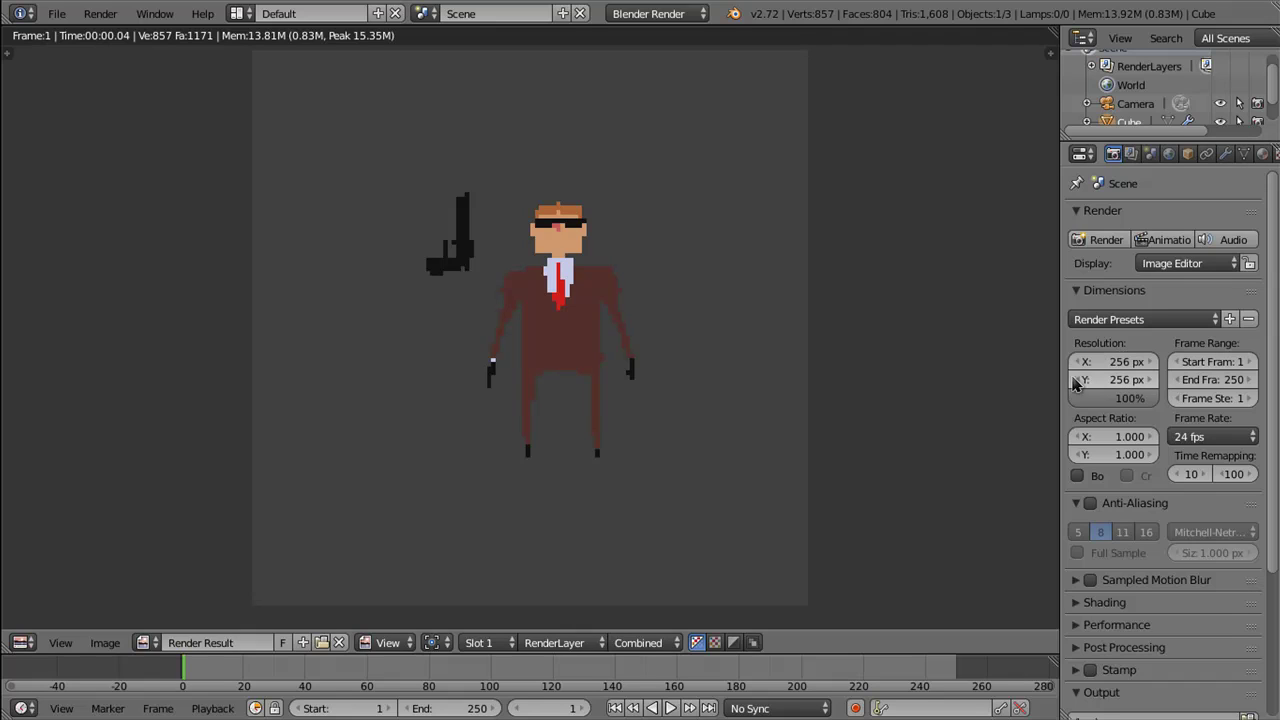
{"action": "key", "text": "F12"}
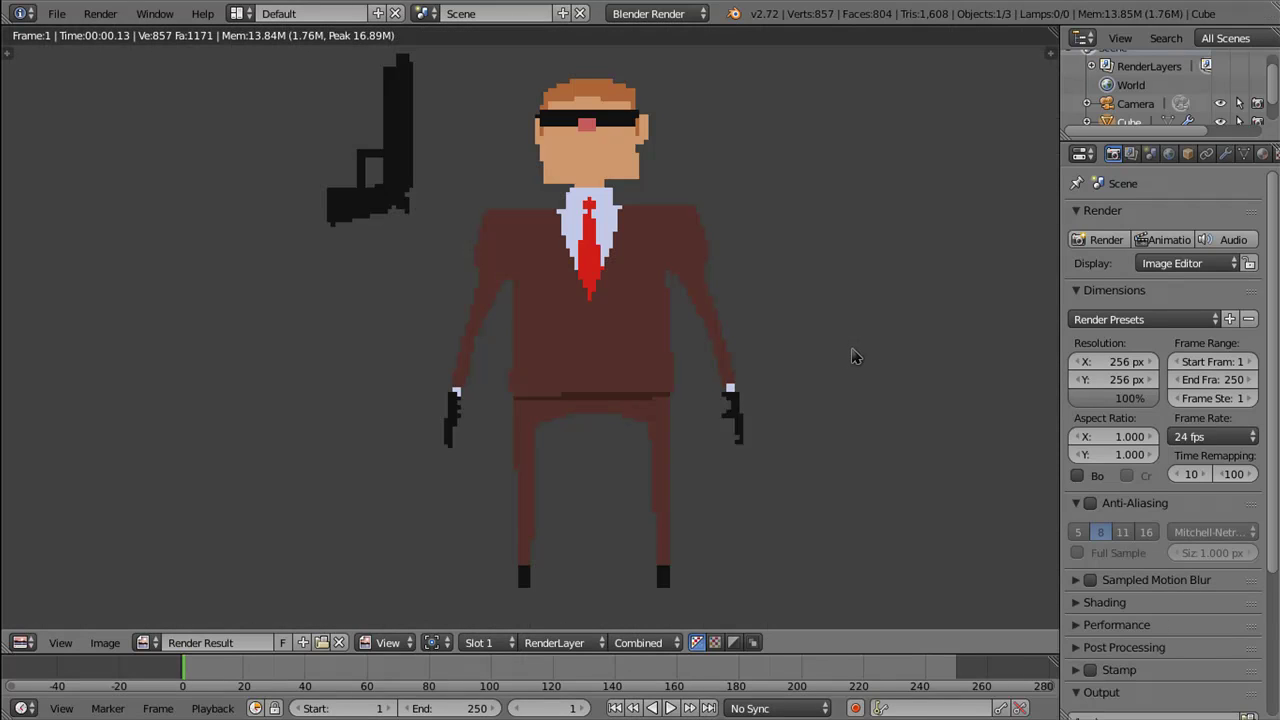
{"action": "scroll", "scroll_direction": "down", "scroll_amount": 3}
{"action": "scroll", "scroll_direction": "down", "scroll_amount": 3}
{"action": "scroll", "scroll_direction": "down", "scroll_amount": 3}
{"action": "scroll", "scroll_direction": "down", "scroll_amount": 3}
{"action": "scroll", "scroll_direction": "down", "scroll_amount": 3}
{"action": "scroll", "scroll_direction": "up", "scroll_amount": 3}
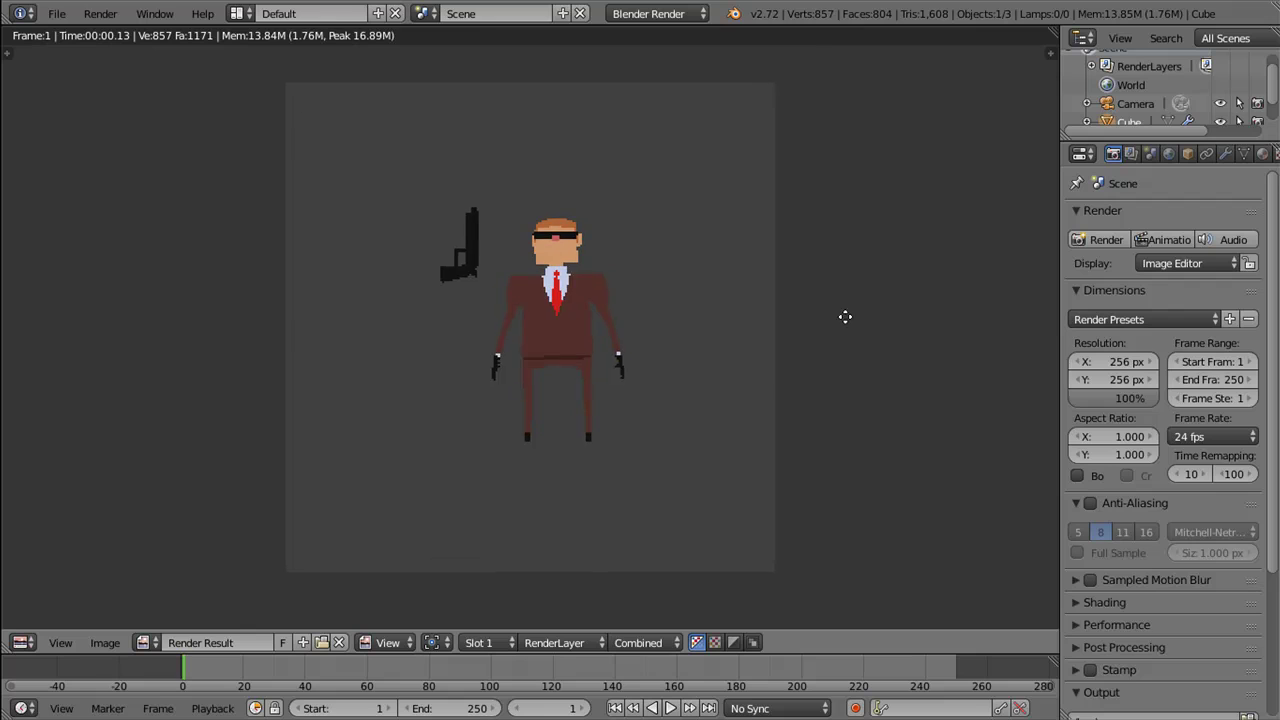
{"action": "scroll", "scroll_direction": "up", "scroll_amount": 3}
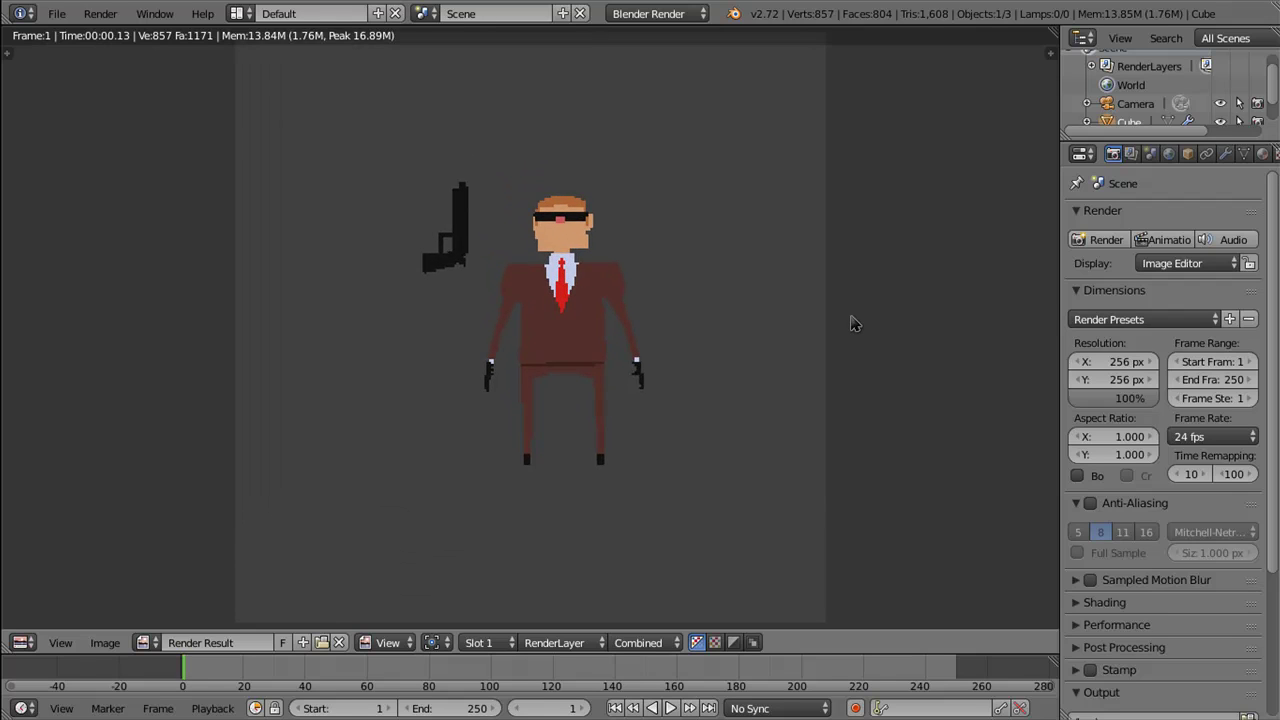
{"action": "key", "text": "Escape"}
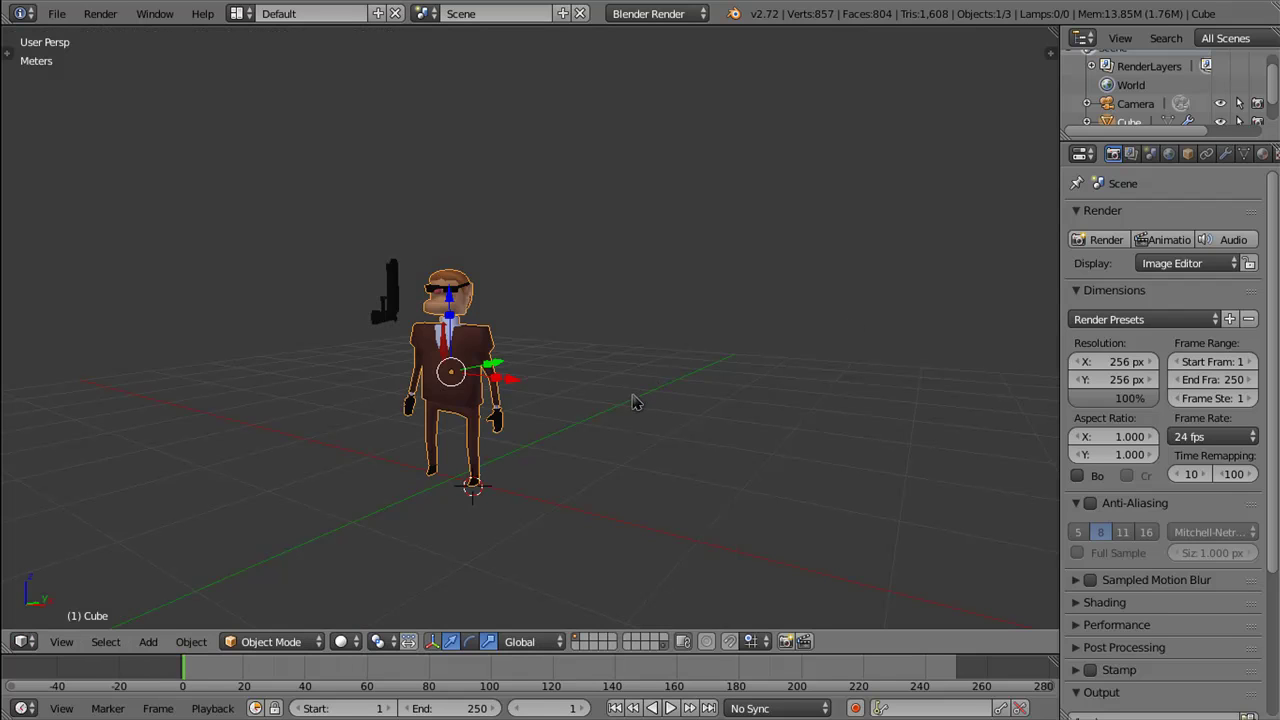
Step: Lock the camera to the view, zoom it closer so the character fills the frame, unlock and render
{"action": "key", "text": "n"}
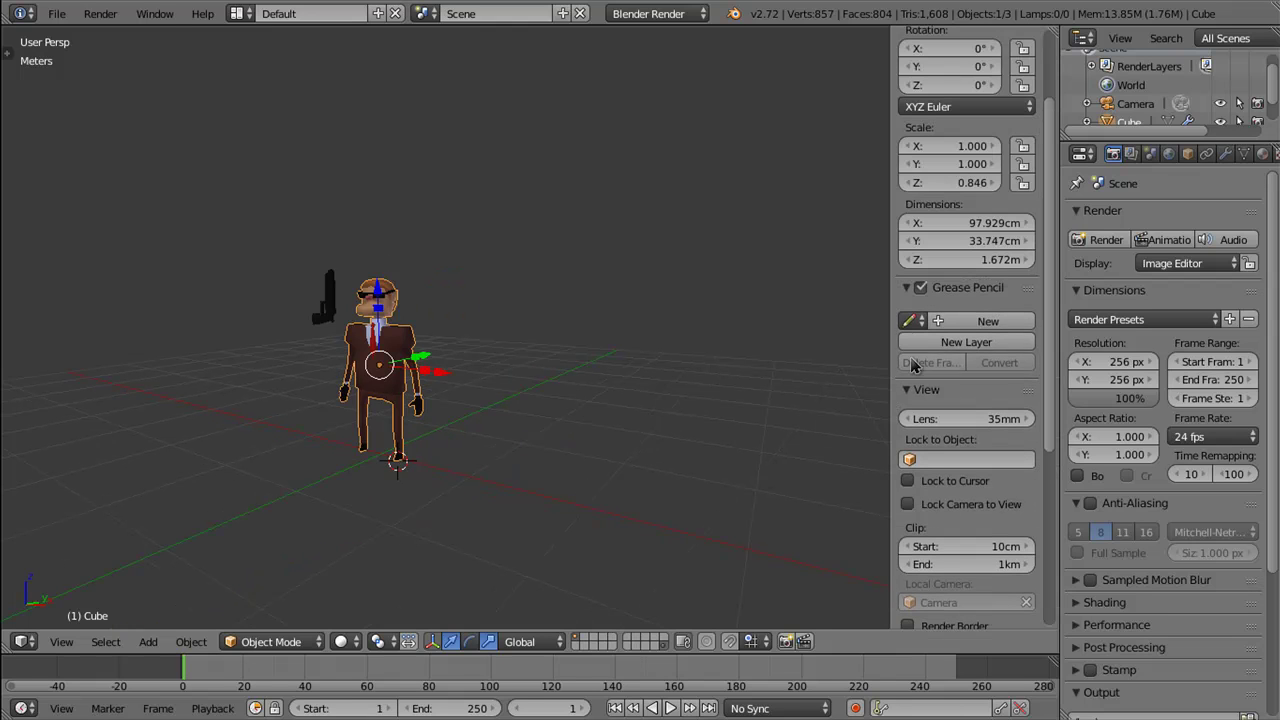
{"action": "key", "text": "KP_0"}
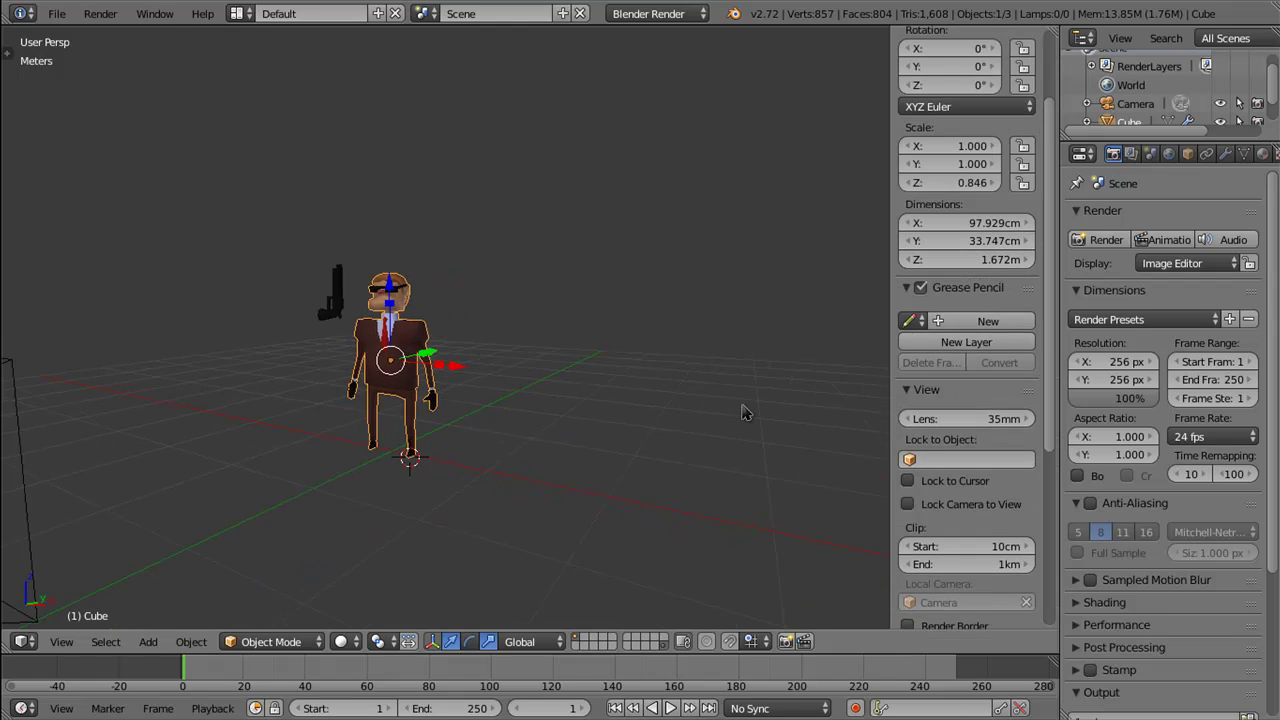
{"action": "left_click_drag", "start_coordinate": [1050, 317], "coordinate": [1057, 400]}
{"action": "left_click", "coordinate": [907, 346]}
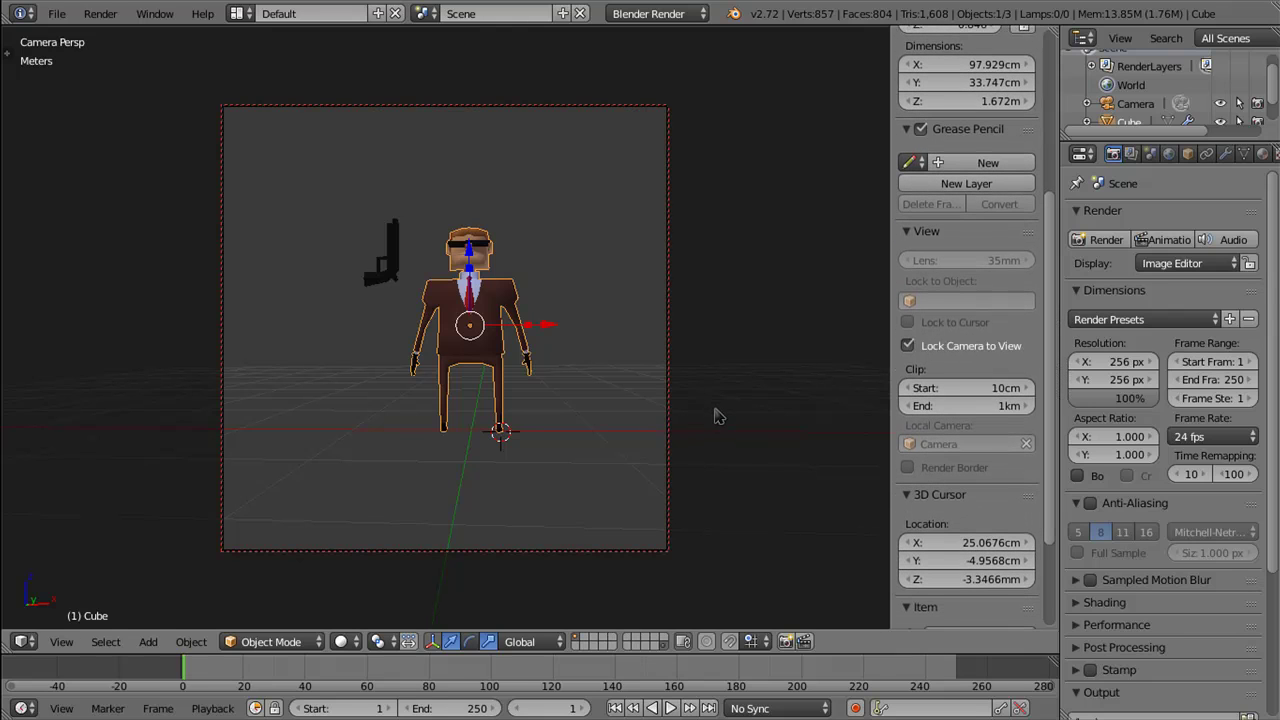
{"action": "scroll", "scroll_direction": "up", "scroll_amount": 3}
{"action": "scroll", "scroll_direction": "up", "scroll_amount": 3}
{"action": "scroll", "scroll_direction": "up", "scroll_amount": 3}
{"action": "scroll", "scroll_direction": "up", "scroll_amount": 3}
{"action": "left_click_drag", "start_coordinate": [720, 401], "coordinate": [730, 396]}
{"action": "left_click", "coordinate": [960, 354]}
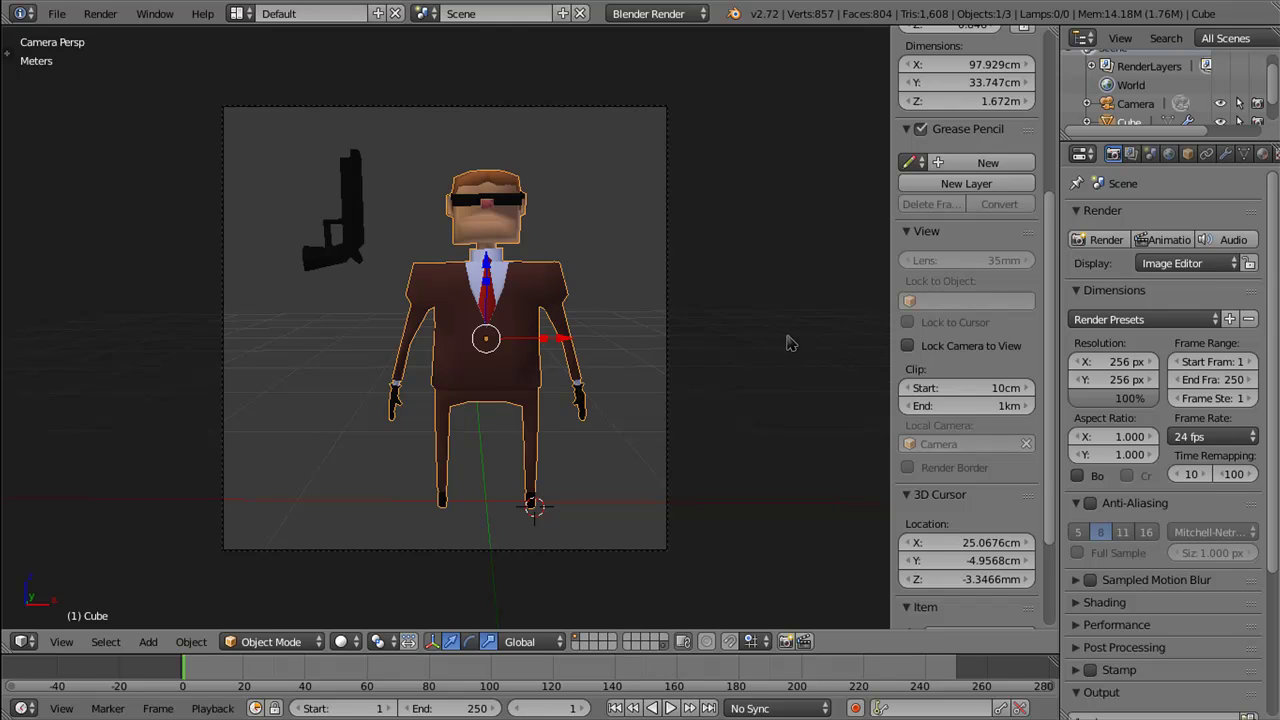
{"action": "key", "text": "n"}
{"action": "key", "text": "F12"}
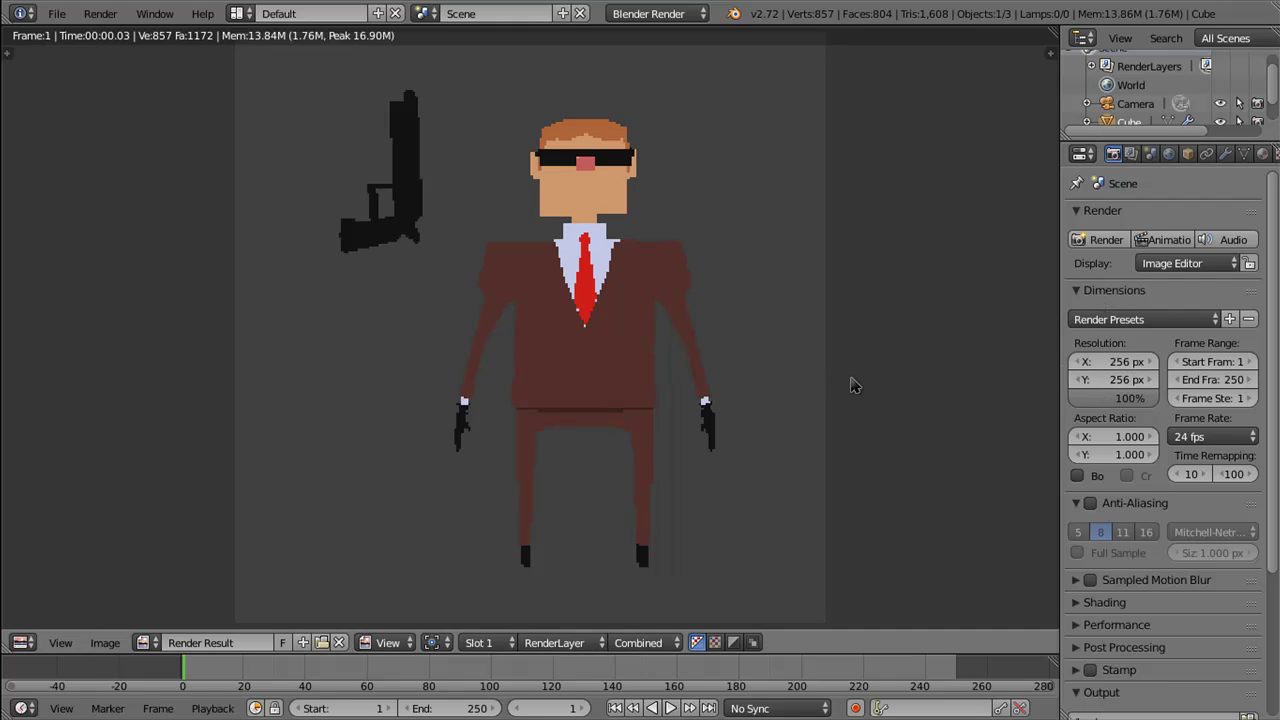
Step: Set the render resolution back to 128 × 128 px and render the character
{"action": "left_click", "coordinate": [1125, 361]}
{"action": "type", "text": "128"}
{"action": "left_click", "coordinate": [1115, 379]}
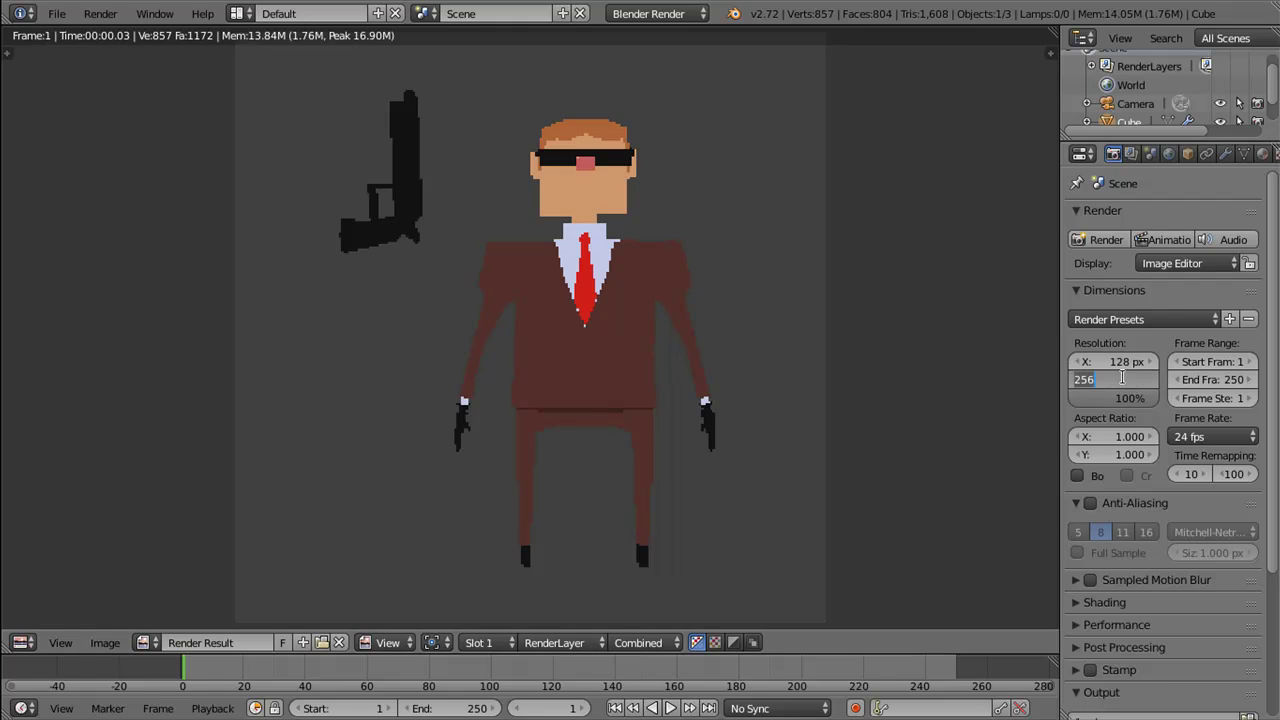
{"action": "type", "text": "128"}
{"action": "key", "text": "Return"}
{"action": "key", "text": "F12"}
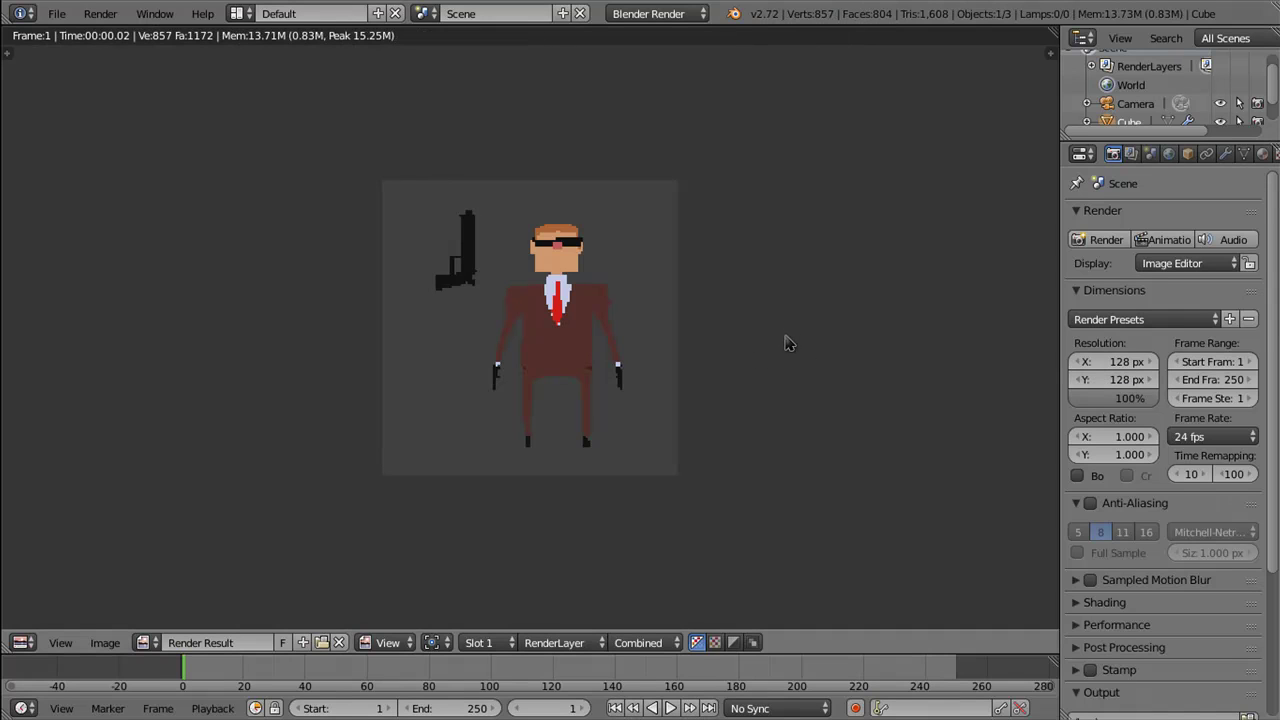
{"action": "scroll", "scroll_direction": "up", "scroll_amount": 3}
{"action": "scroll", "scroll_direction": "up", "scroll_amount": 3}
{"action": "left_click_drag", "start_coordinate": [760, 360], "coordinate": [760, 326]}
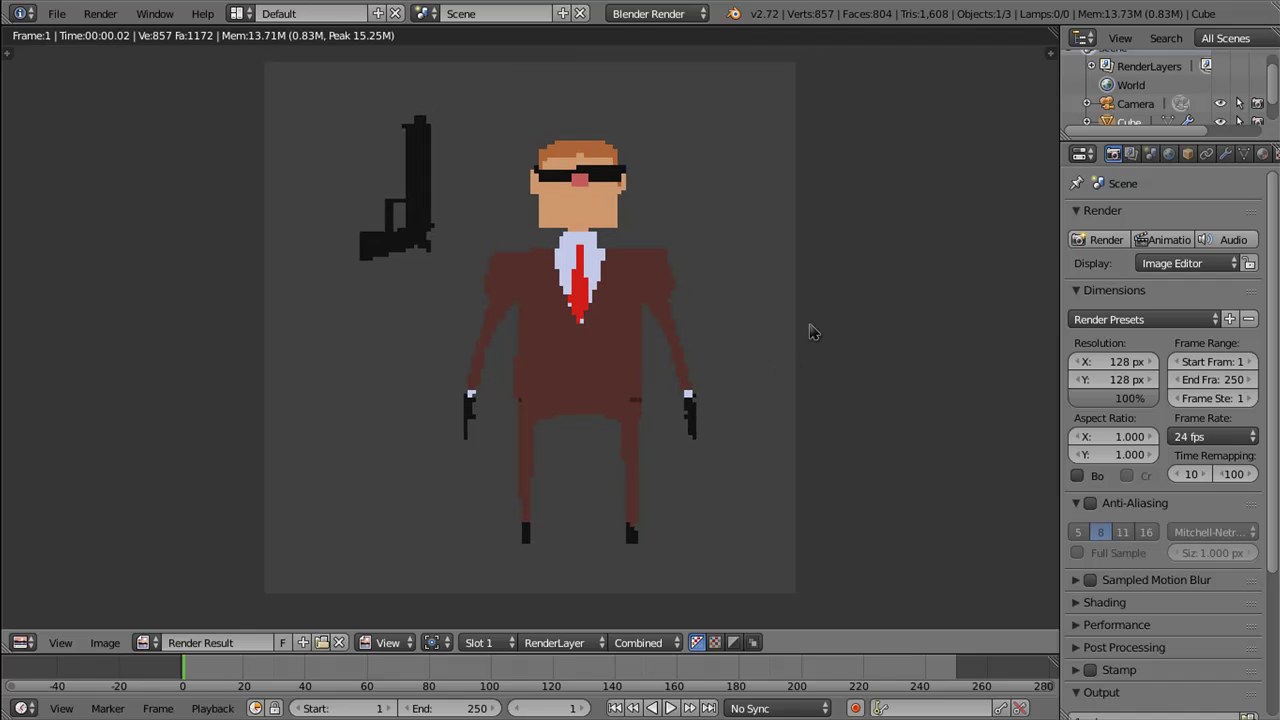
Step: Select the camera, enable Lock Camera to View, and shift the framing slightly
{"action": "key", "text": "Escape"}
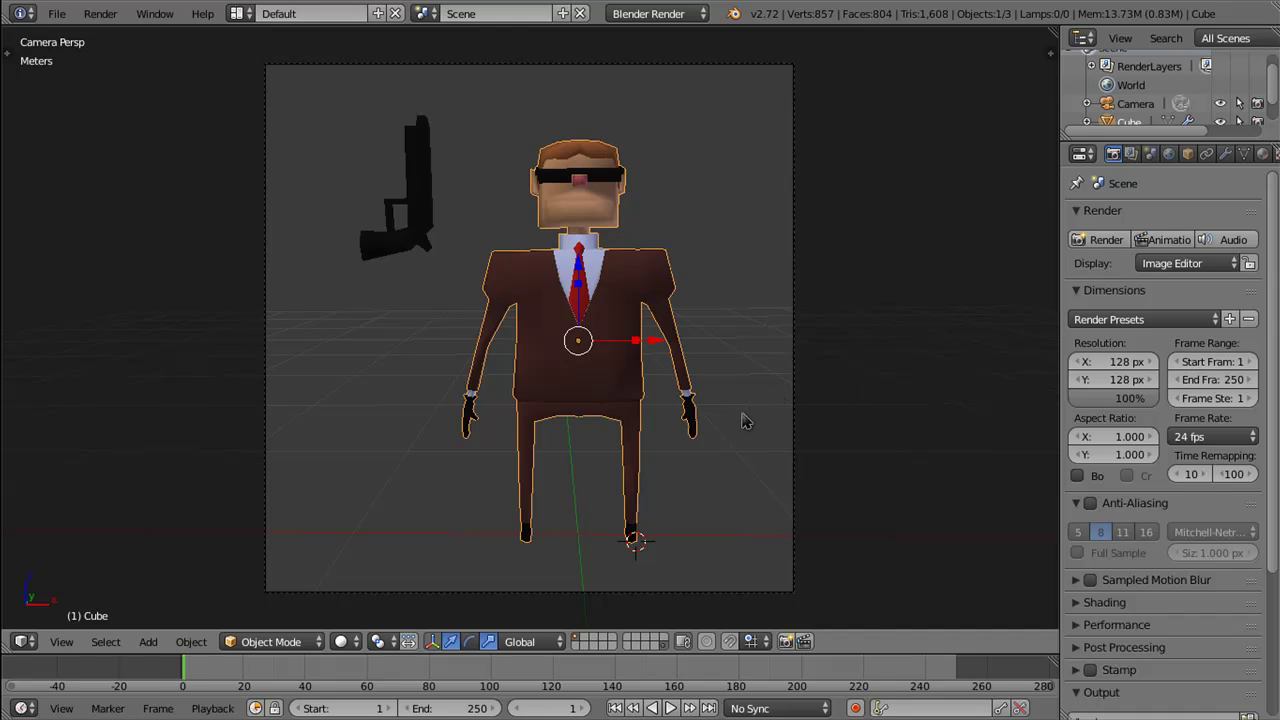
{"action": "right_click", "coordinate": [790, 406]}
{"action": "key", "text": "n"}
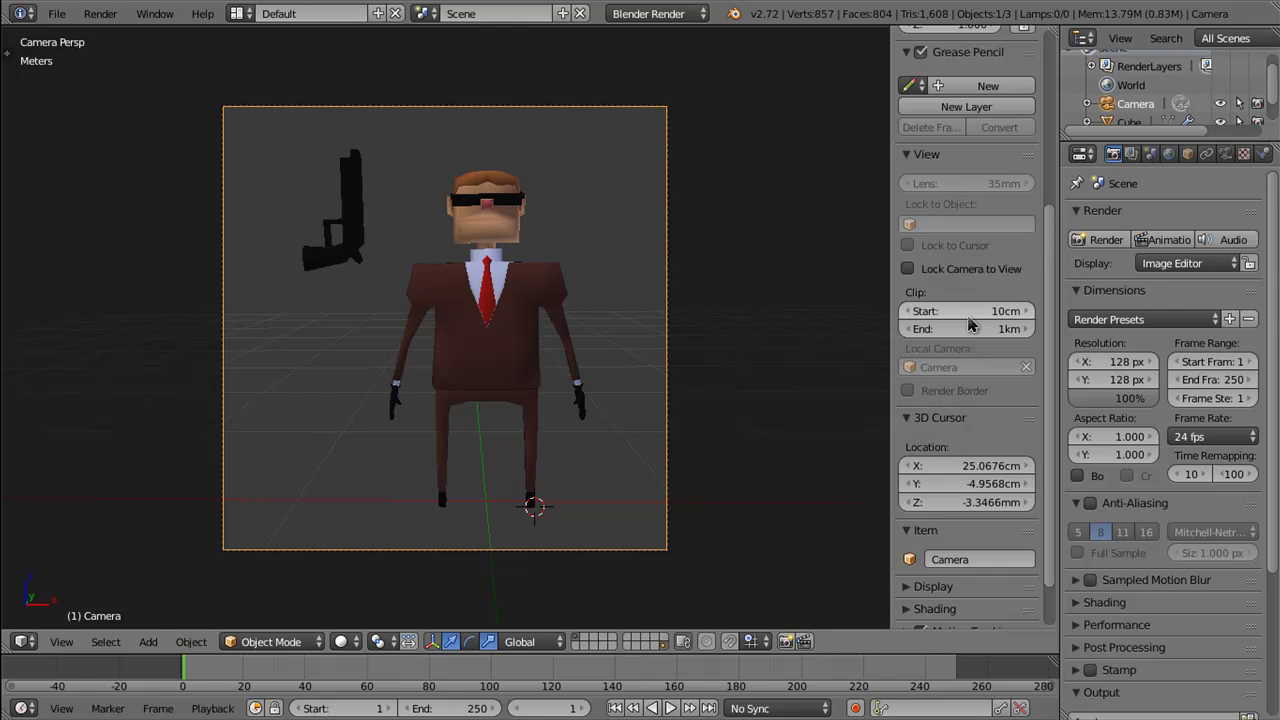
{"action": "left_click", "coordinate": [916, 270]}
{"action": "left_click_drag", "start_coordinate": [755, 345], "coordinate": [706, 356]}
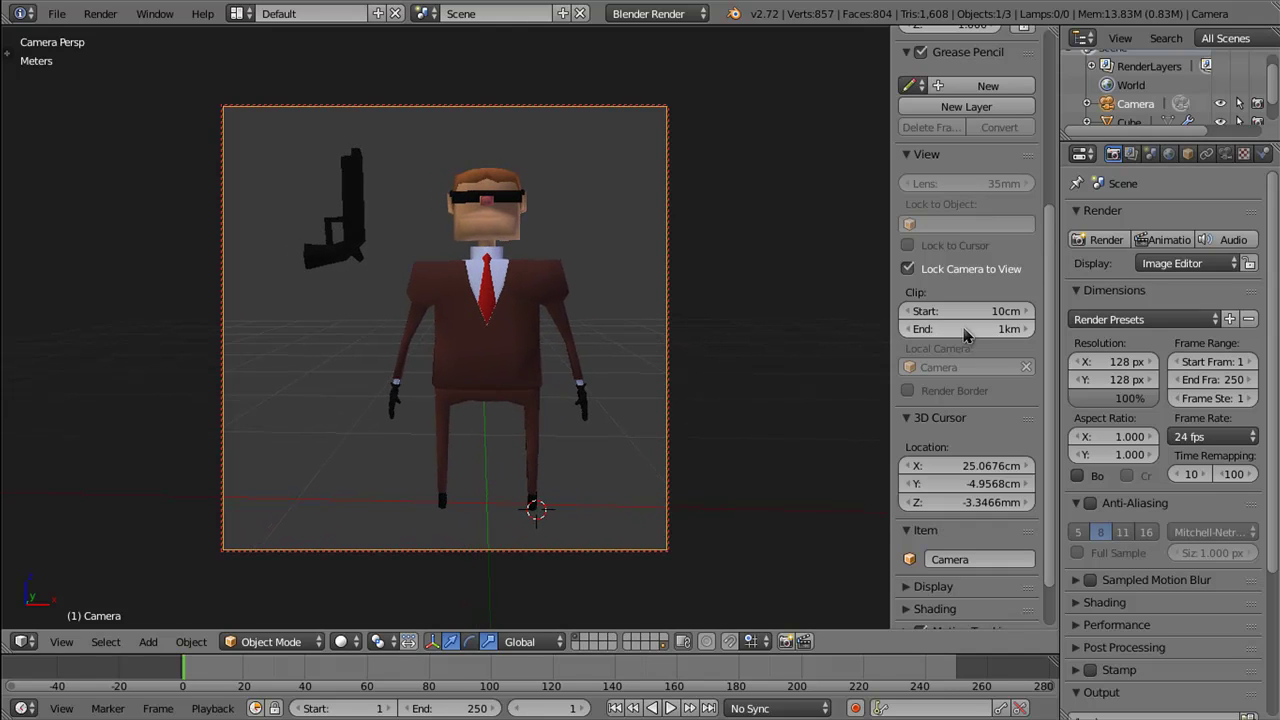
{"action": "key", "text": "n"}
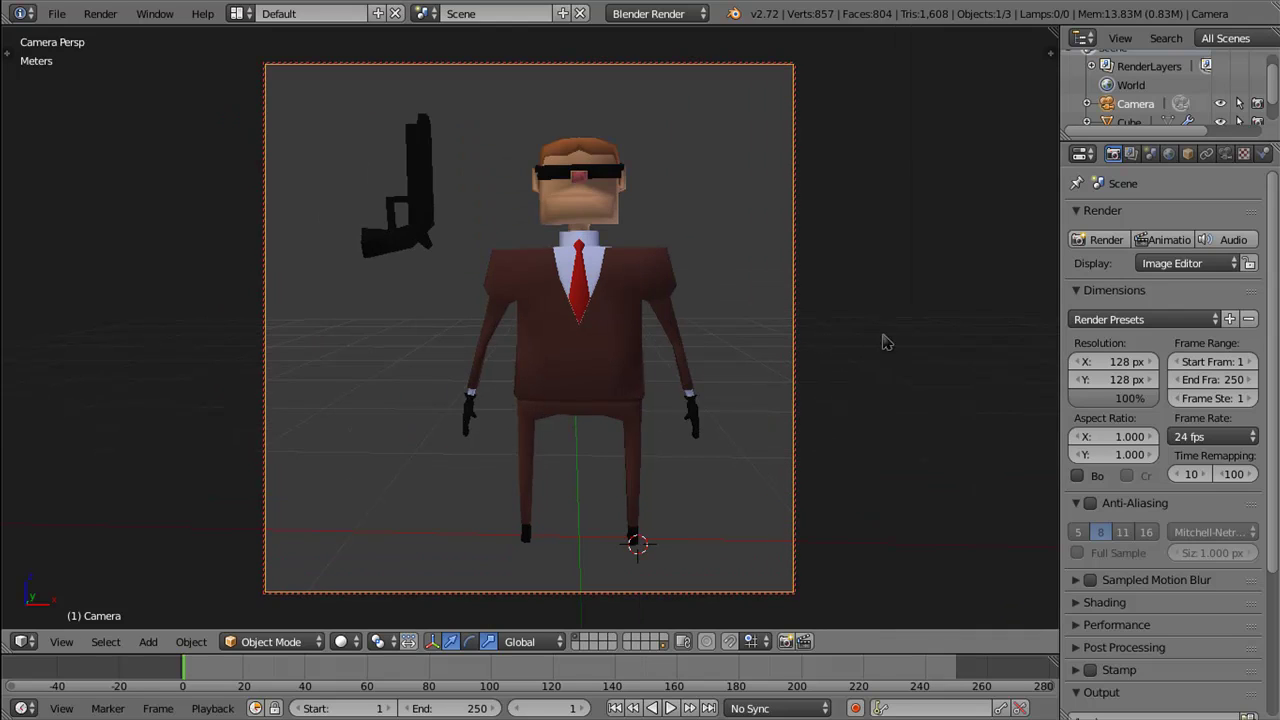
{"action": "key", "text": "n"}
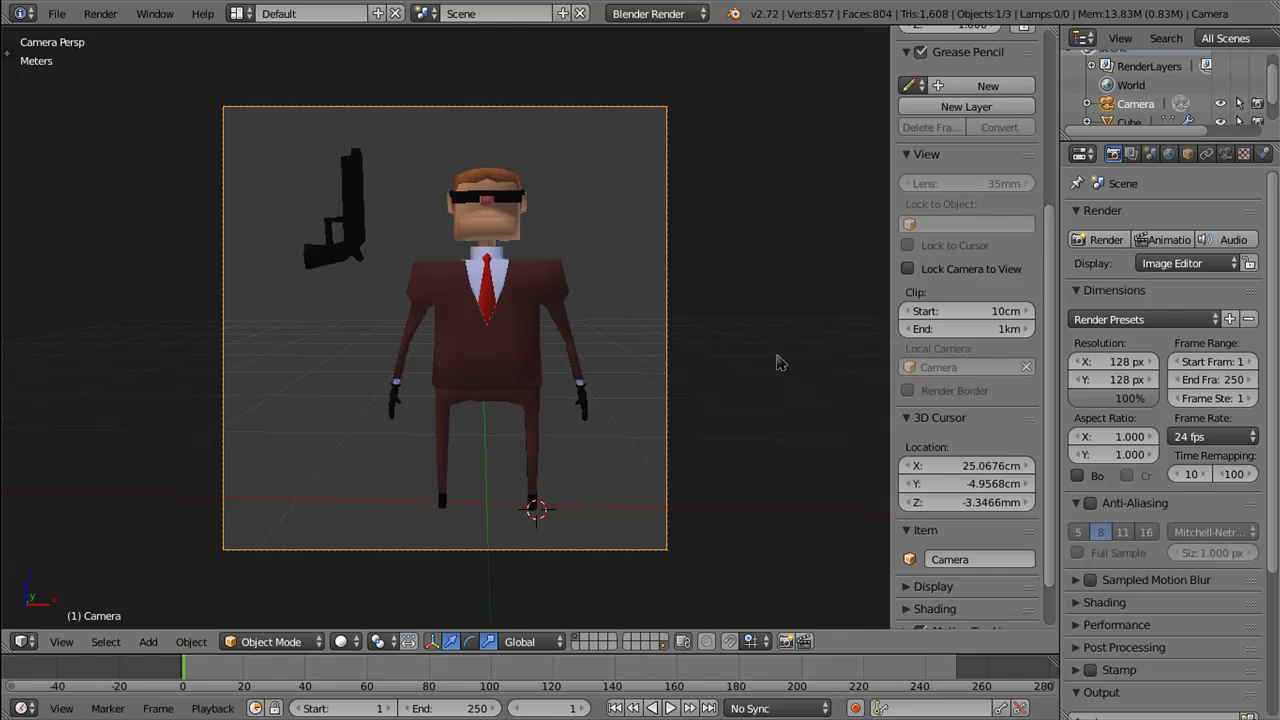
Step: Render the reframed shot and inspect the chunkier pixel-art result
{"action": "key", "text": "F12"}
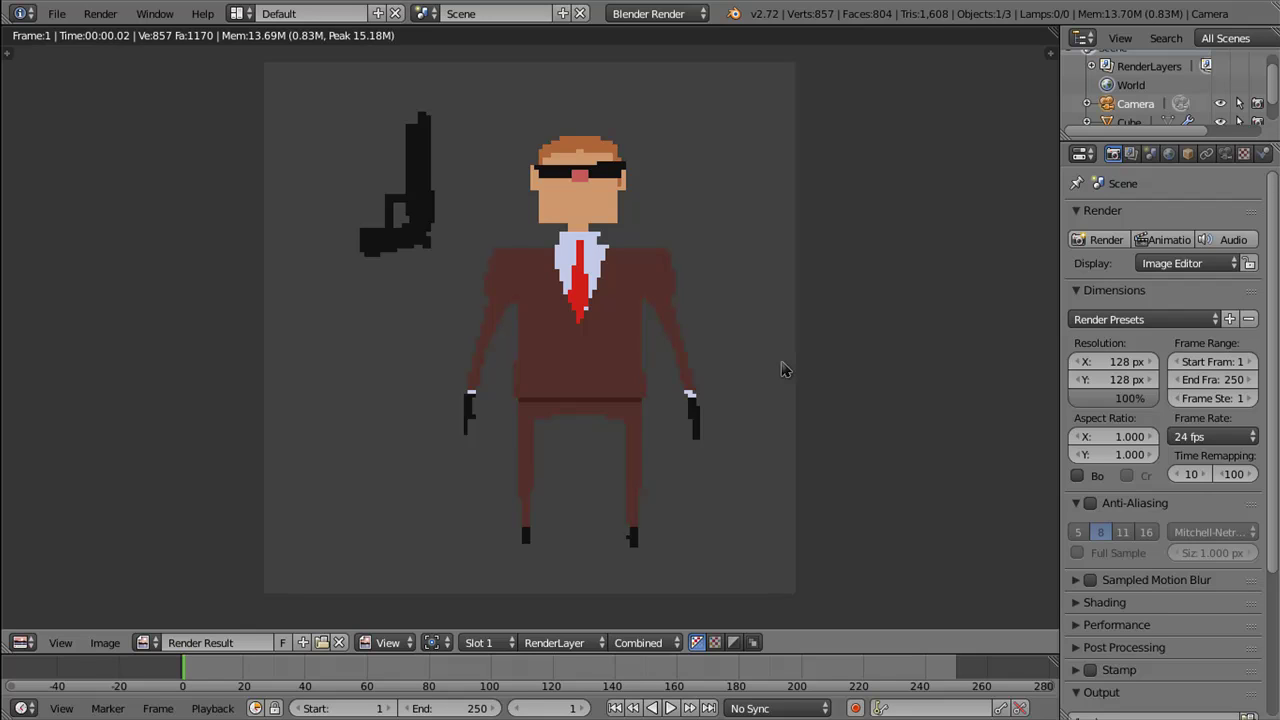
{"action": "scroll", "scroll_direction": "down", "scroll_amount": 3}
{"action": "scroll", "scroll_direction": "down", "scroll_amount": 3}
{"action": "scroll", "scroll_direction": "up", "scroll_amount": 3}
{"action": "scroll", "scroll_direction": "up", "scroll_amount": 3}
{"action": "scroll", "scroll_direction": "up", "scroll_amount": 3}
{"action": "left_click_drag", "start_coordinate": [757, 306], "coordinate": [814, 286]}
{"action": "scroll", "scroll_direction": "down", "scroll_amount": 3}
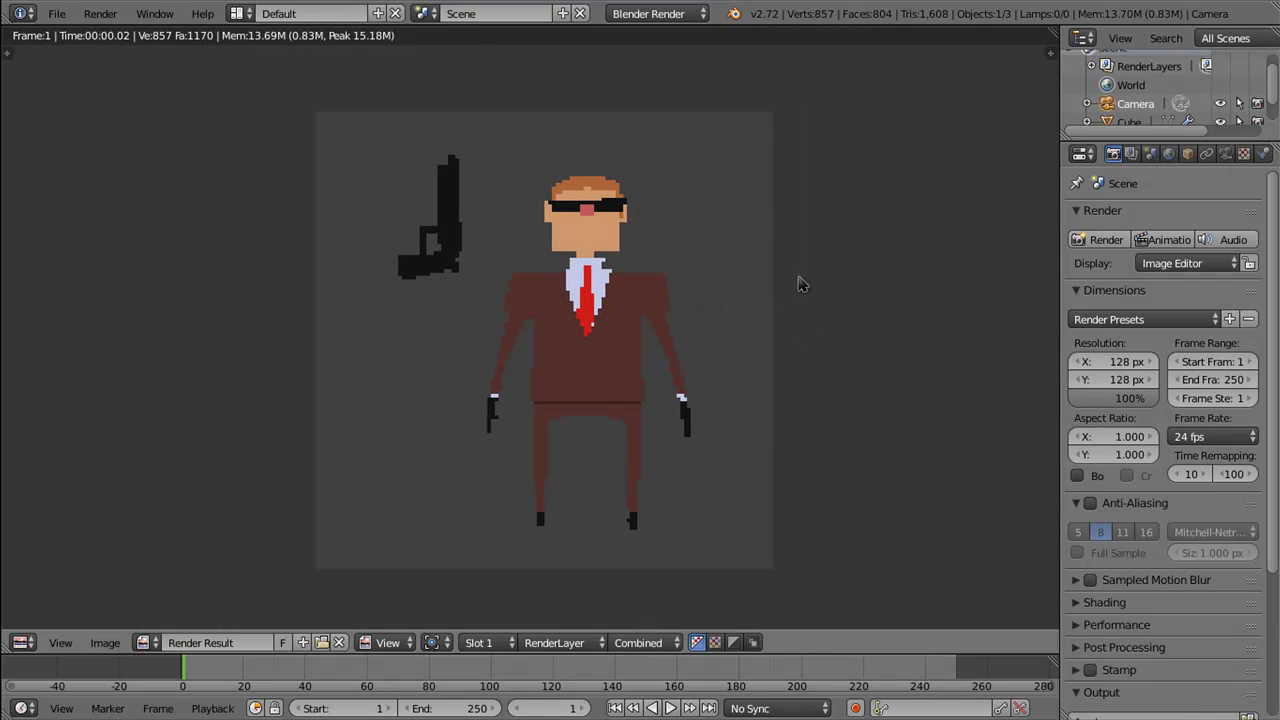
{"action": "key", "text": "Escape"}
Step: Turn the 3D view into a maximized compositing node editor with nodes and backdrop enabled
{"action": "left_click", "coordinate": [237, 13]}
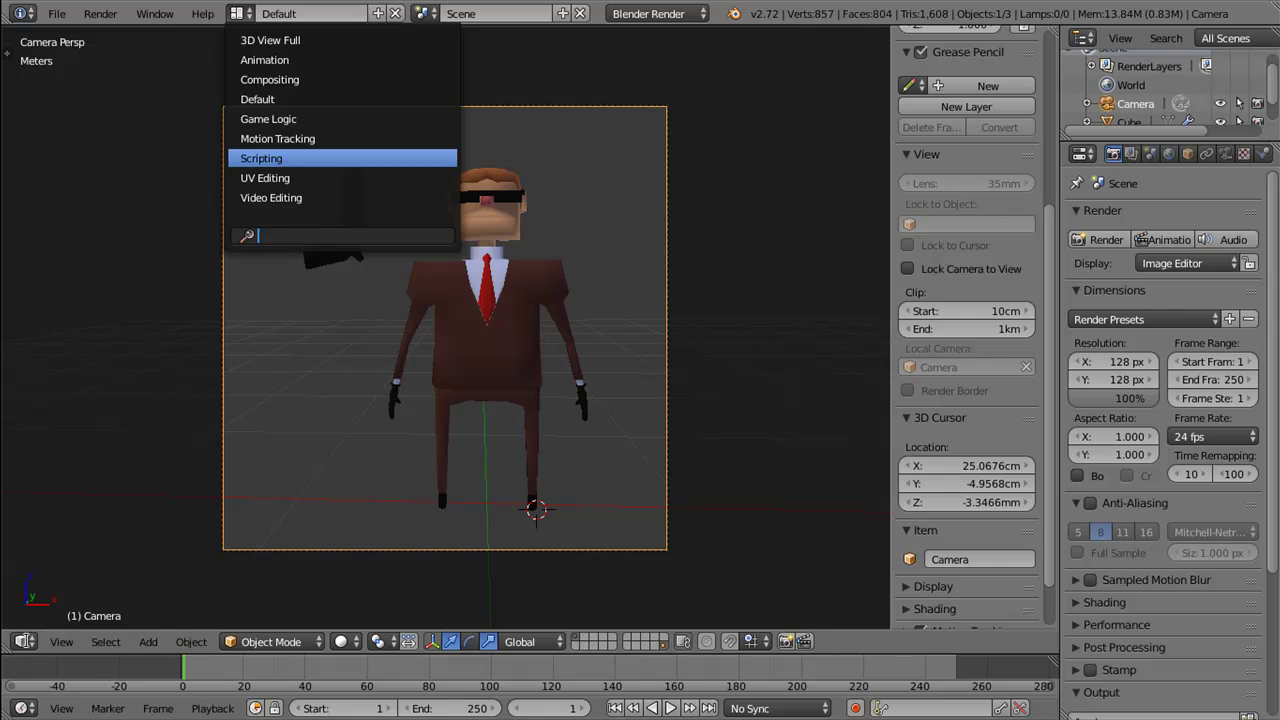
{"action": "left_click", "coordinate": [24, 641]}
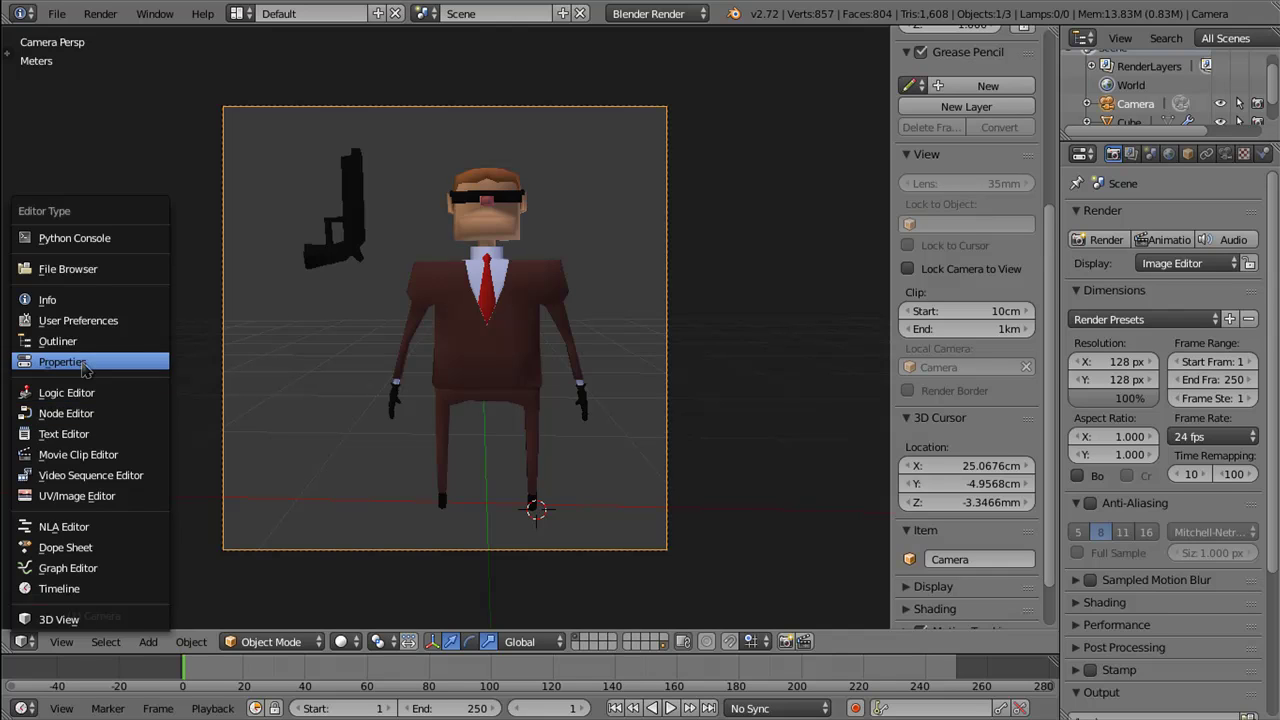
{"action": "left_click", "coordinate": [82, 421]}
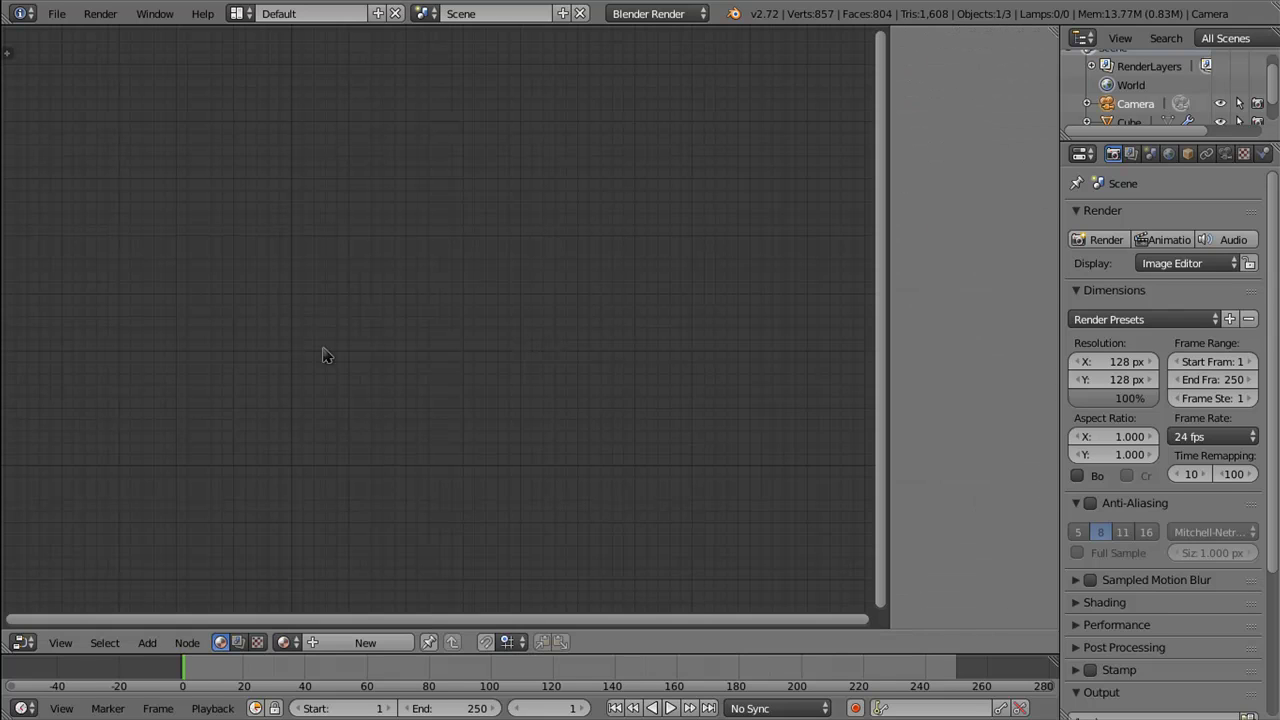
{"action": "left_click", "coordinate": [238, 642]}
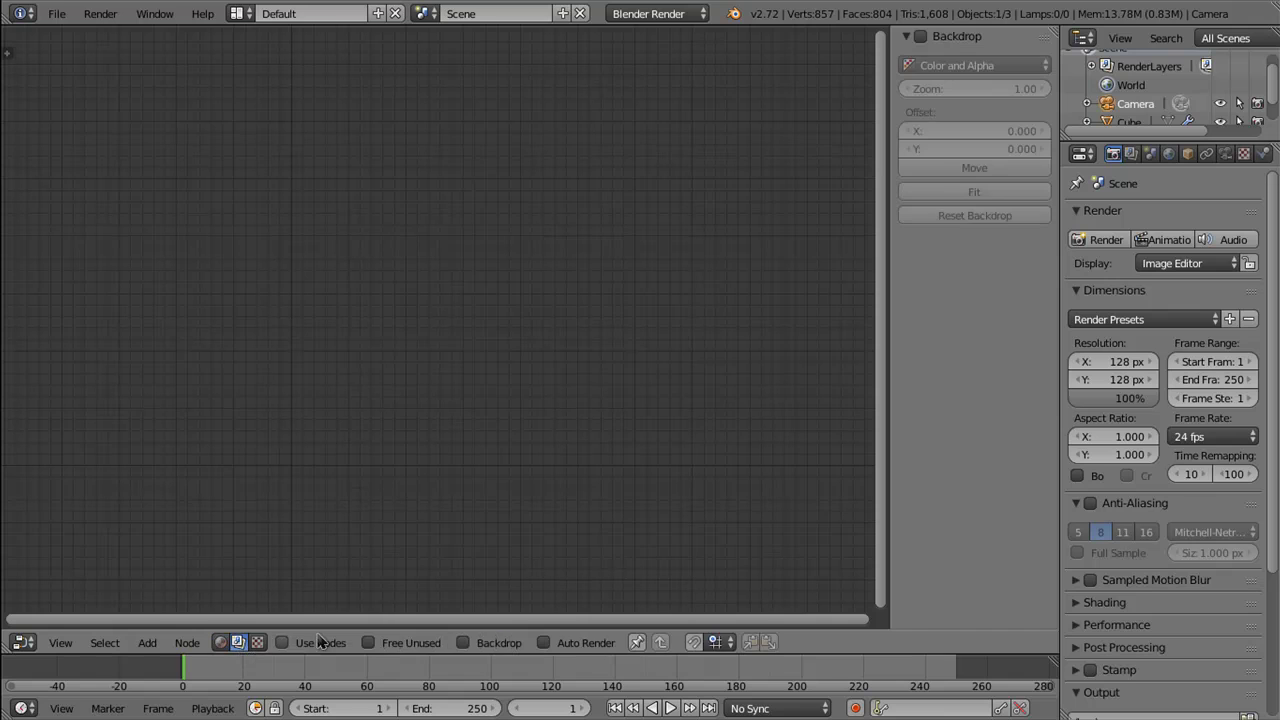
{"action": "left_click", "coordinate": [290, 645]}
{"action": "left_click", "coordinate": [463, 643]}
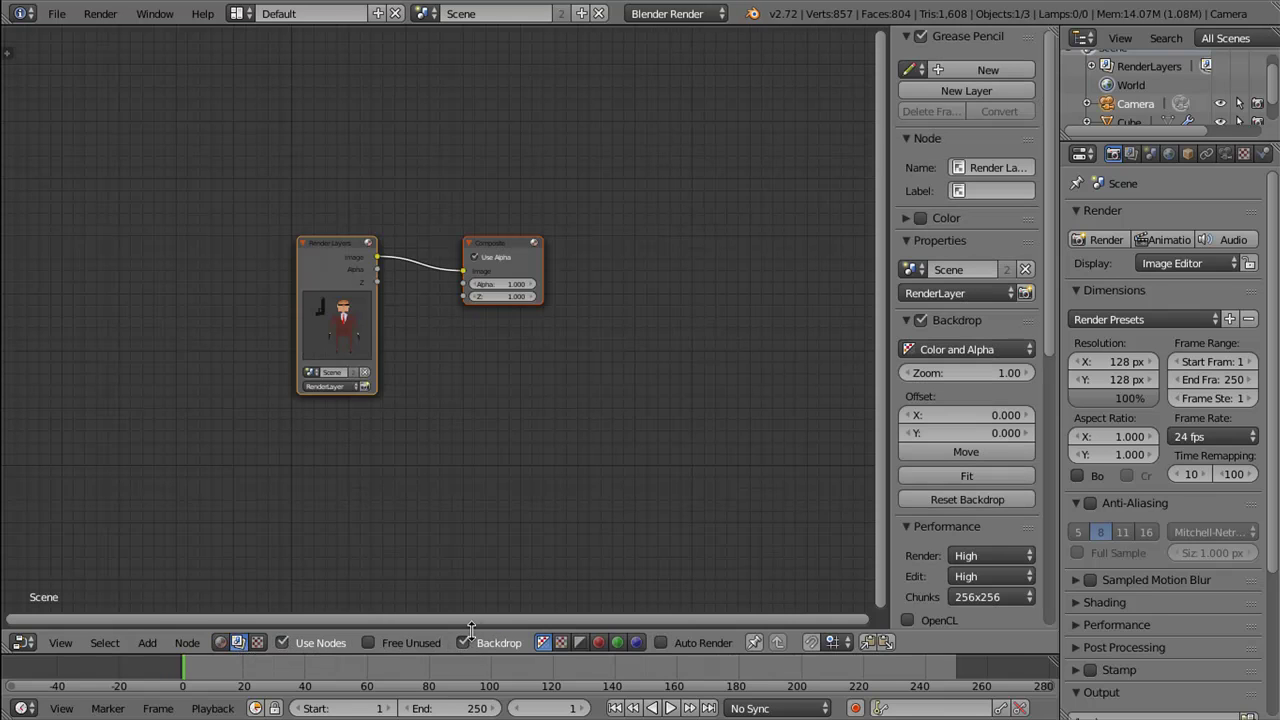
{"action": "key", "text": "ctrl+Up"}
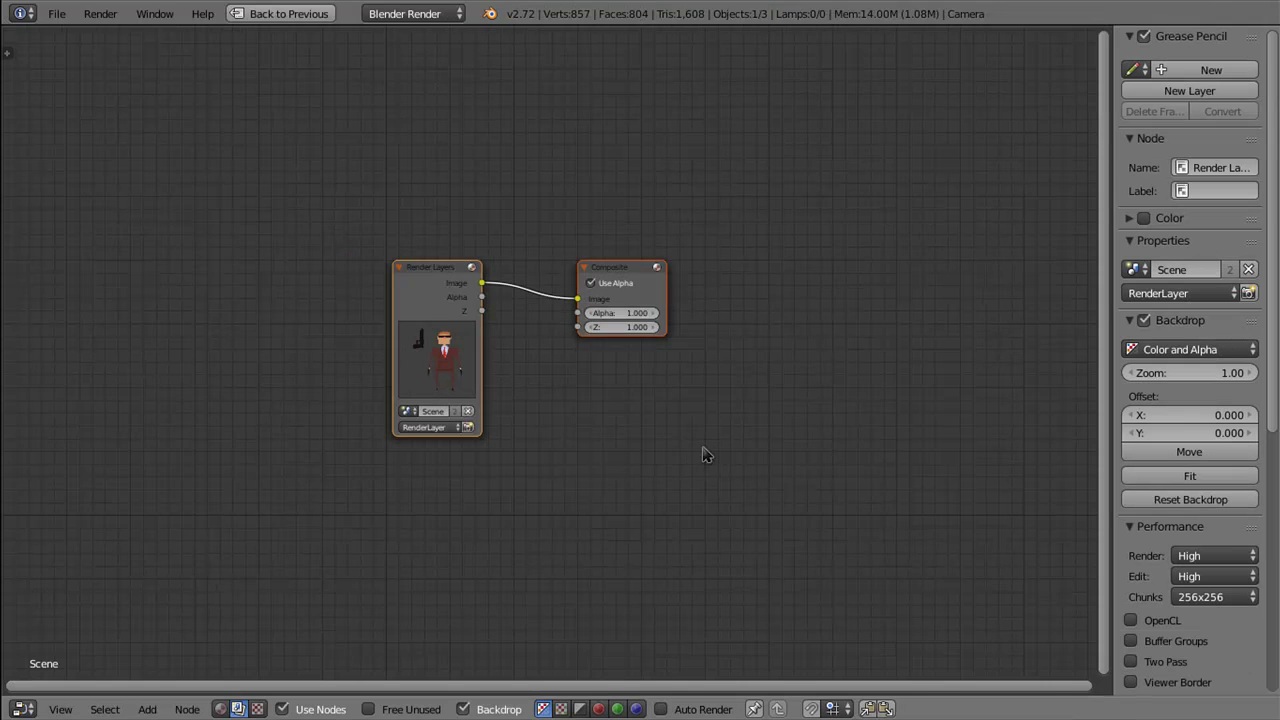
Step: Spread the Render Layers and Composite nodes apart and add a Viewer node below Composite
{"action": "left_click_drag", "start_coordinate": [634, 272], "coordinate": [999, 218]}
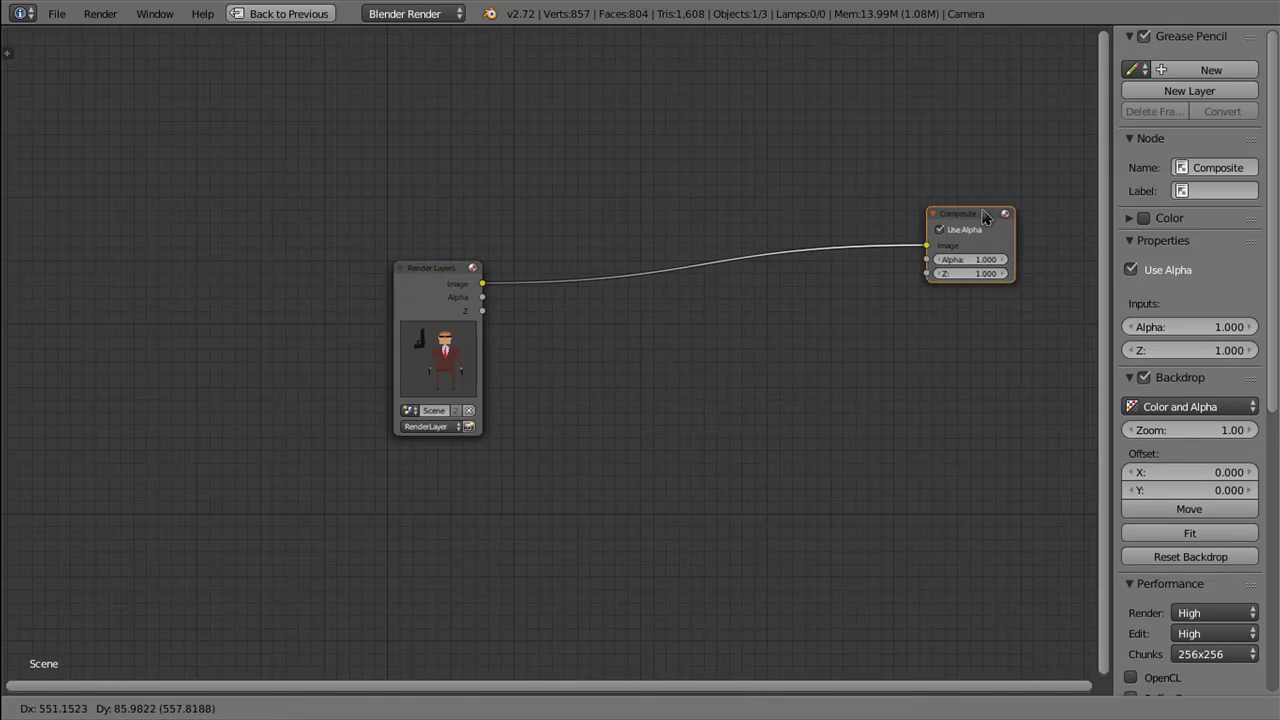
{"action": "left_click_drag", "start_coordinate": [424, 276], "coordinate": [131, 236]}
{"action": "key", "text": "shift+a"}
{"action": "mouse_move", "coordinate": [745, 402]}
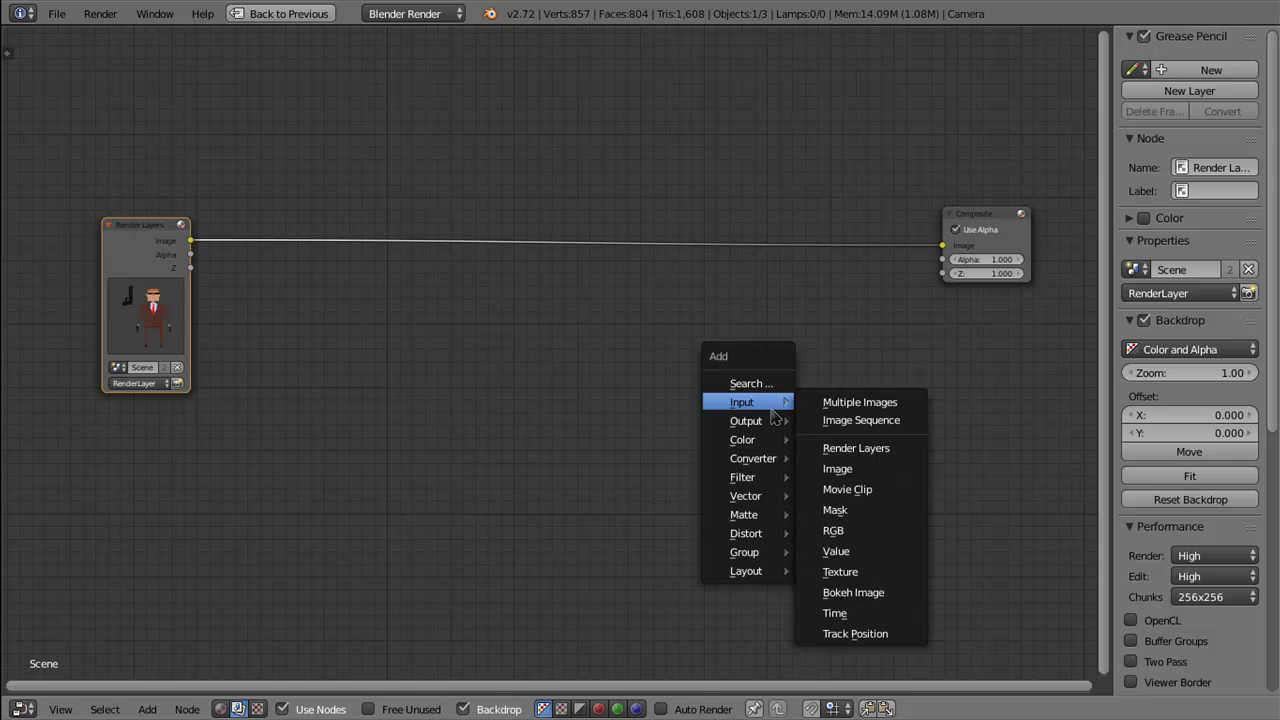
{"action": "left_click", "coordinate": [848, 437]}
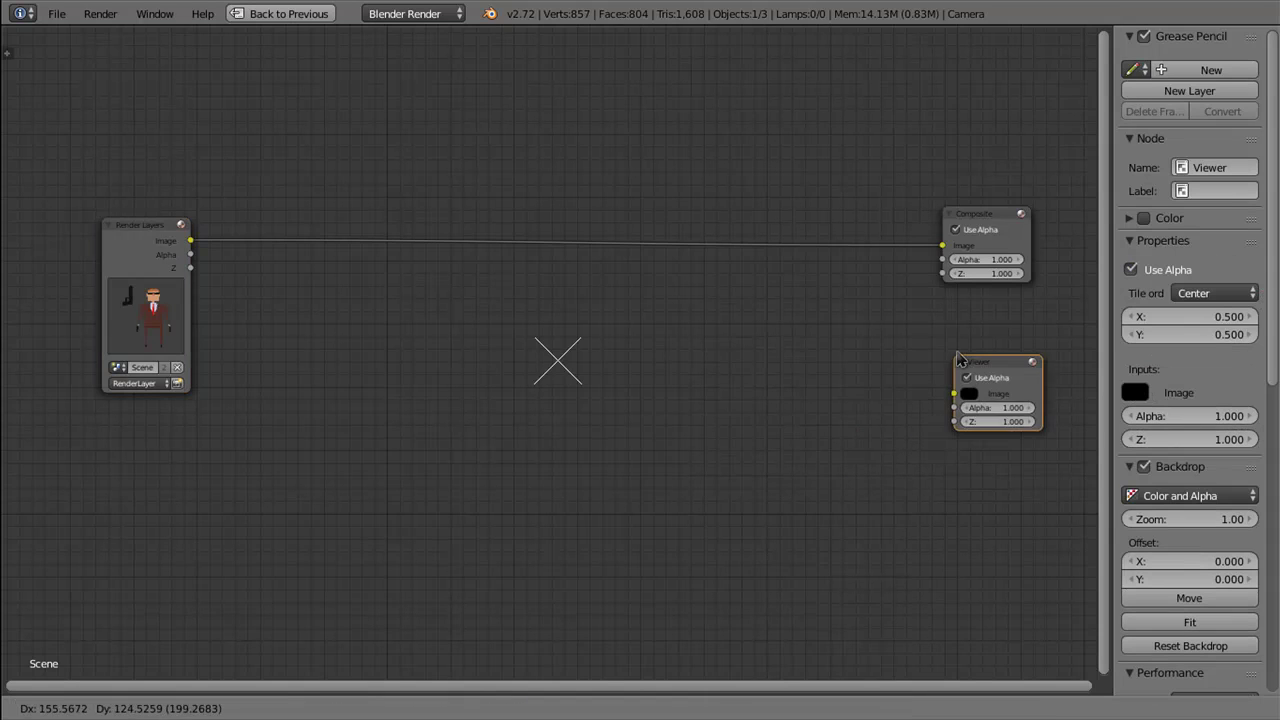
{"action": "left_click", "coordinate": [937, 350]}
Step: Add a reroute point linking Render Layers' image to both Composite and Viewer
{"action": "key", "text": "shift+a"}
{"action": "mouse_move", "coordinate": [689, 554]}
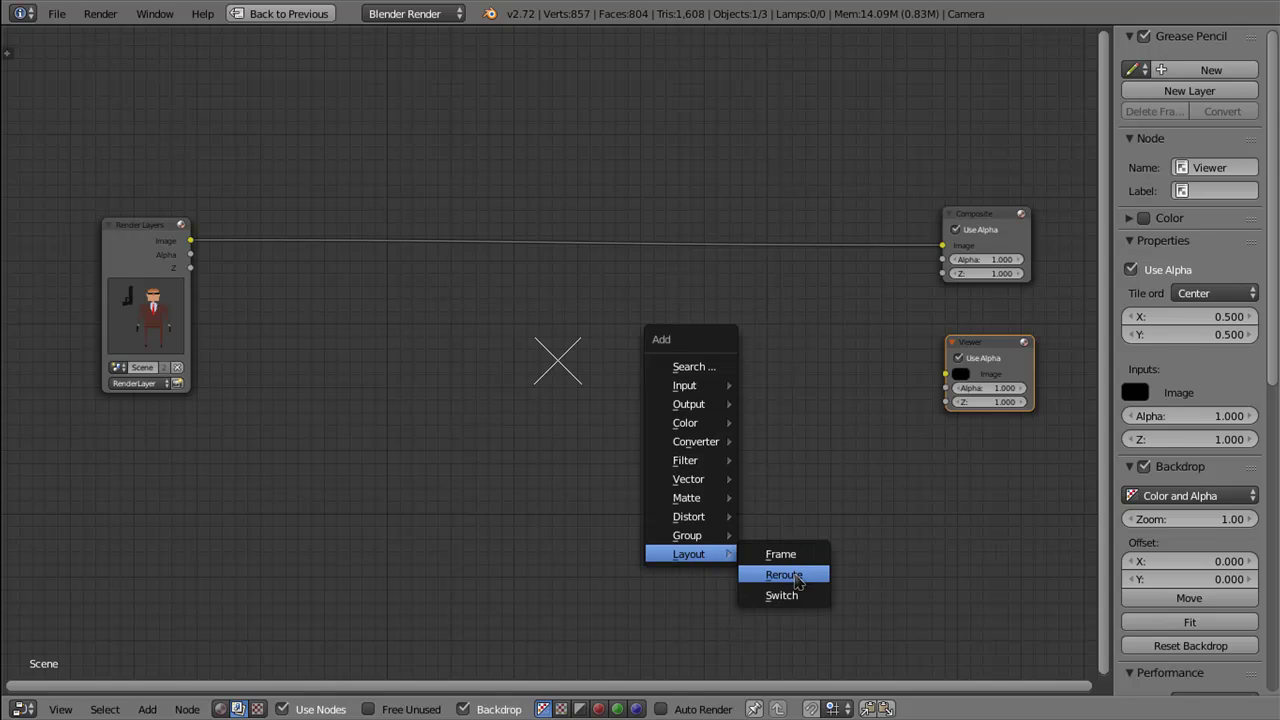
{"action": "left_click", "coordinate": [797, 586]}
{"action": "left_click", "coordinate": [896, 320]}
{"action": "left_click_drag", "start_coordinate": [893, 319], "coordinate": [942, 246]}
{"action": "left_click_drag", "start_coordinate": [889, 320], "coordinate": [940, 383]}
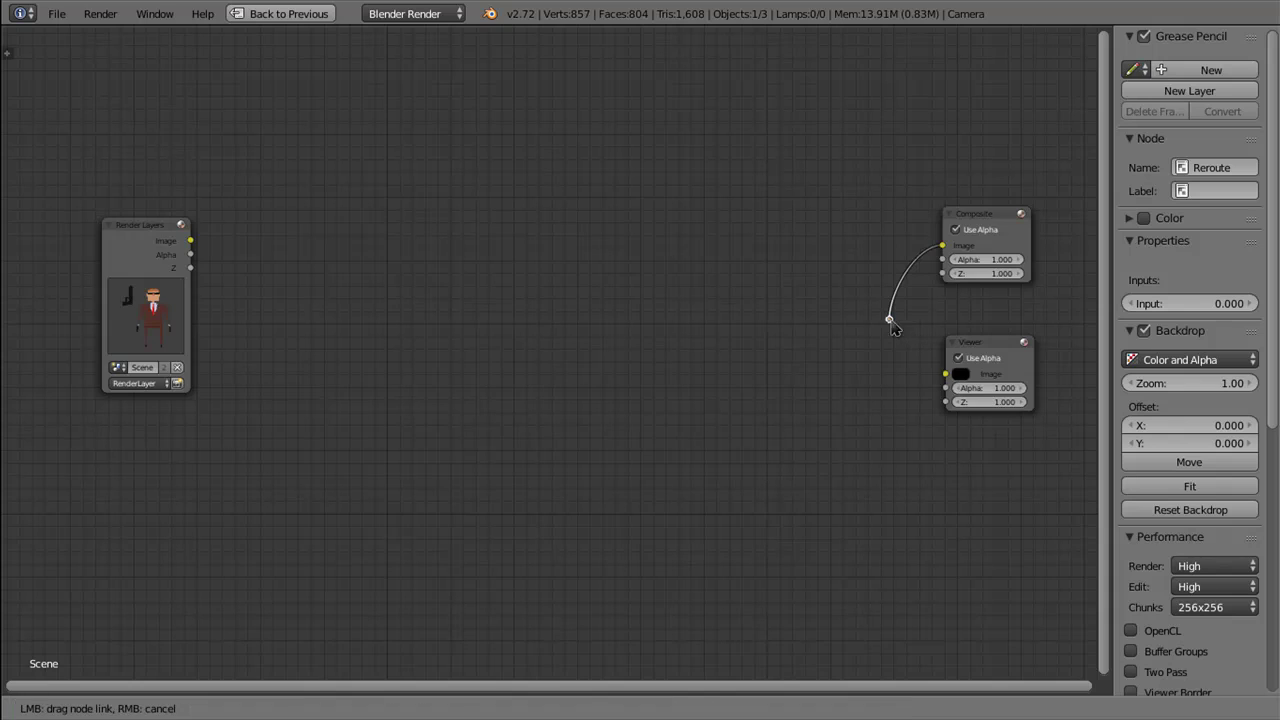
{"action": "left_click_drag", "start_coordinate": [190, 241], "coordinate": [889, 320]}
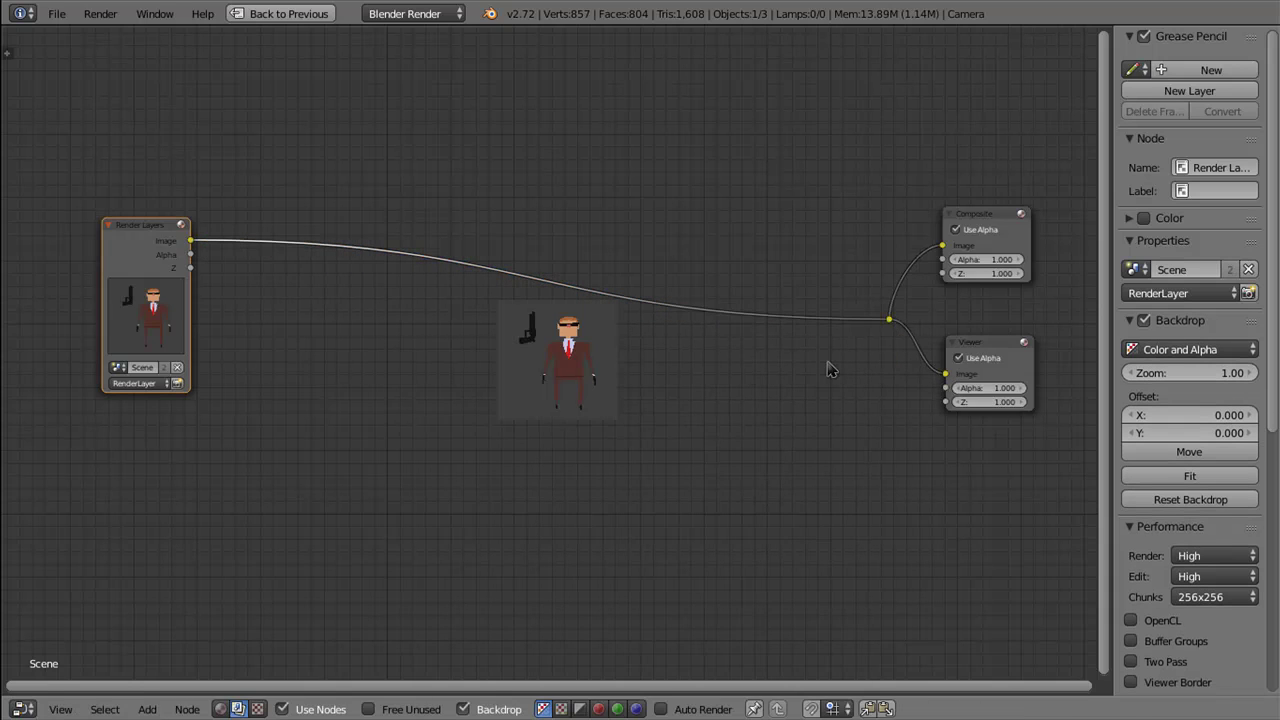
{"action": "scroll", "scroll_direction": "up", "scroll_amount": 3}
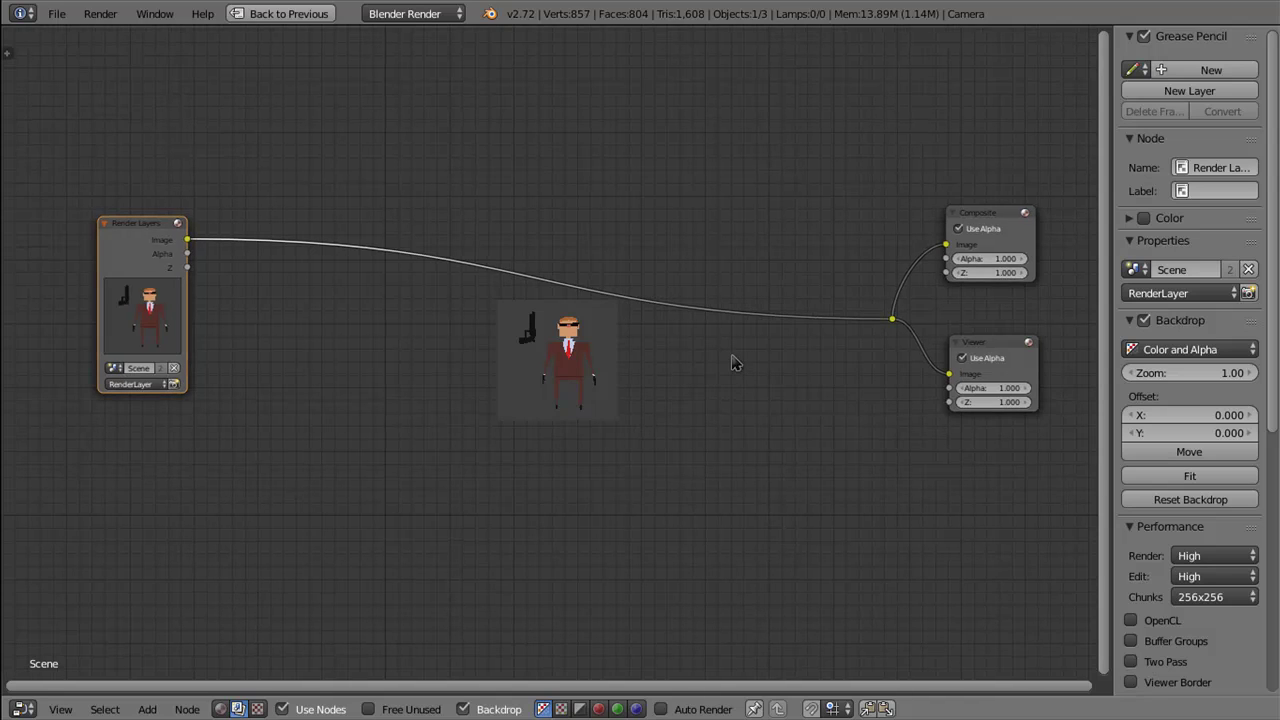
{"action": "left_click_drag", "start_coordinate": [697, 417], "coordinate": [734, 440]}
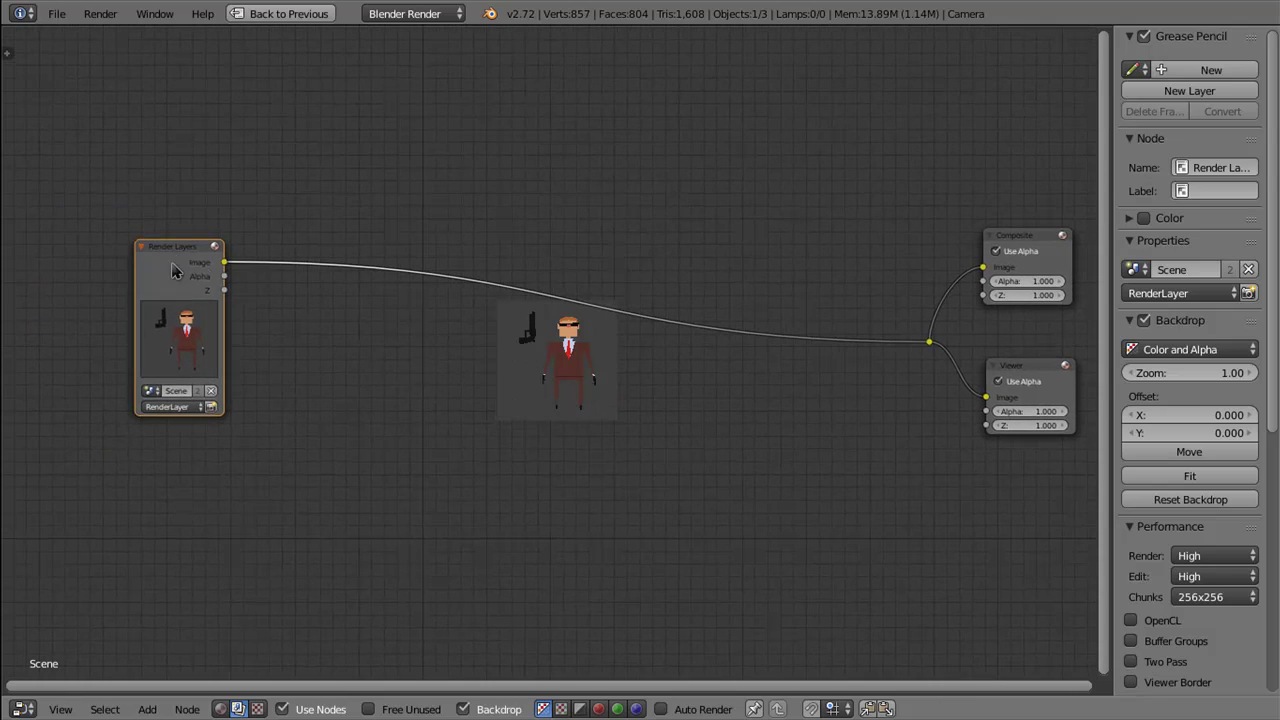
{"action": "left_click_drag", "start_coordinate": [172, 268], "coordinate": [168, 260]}
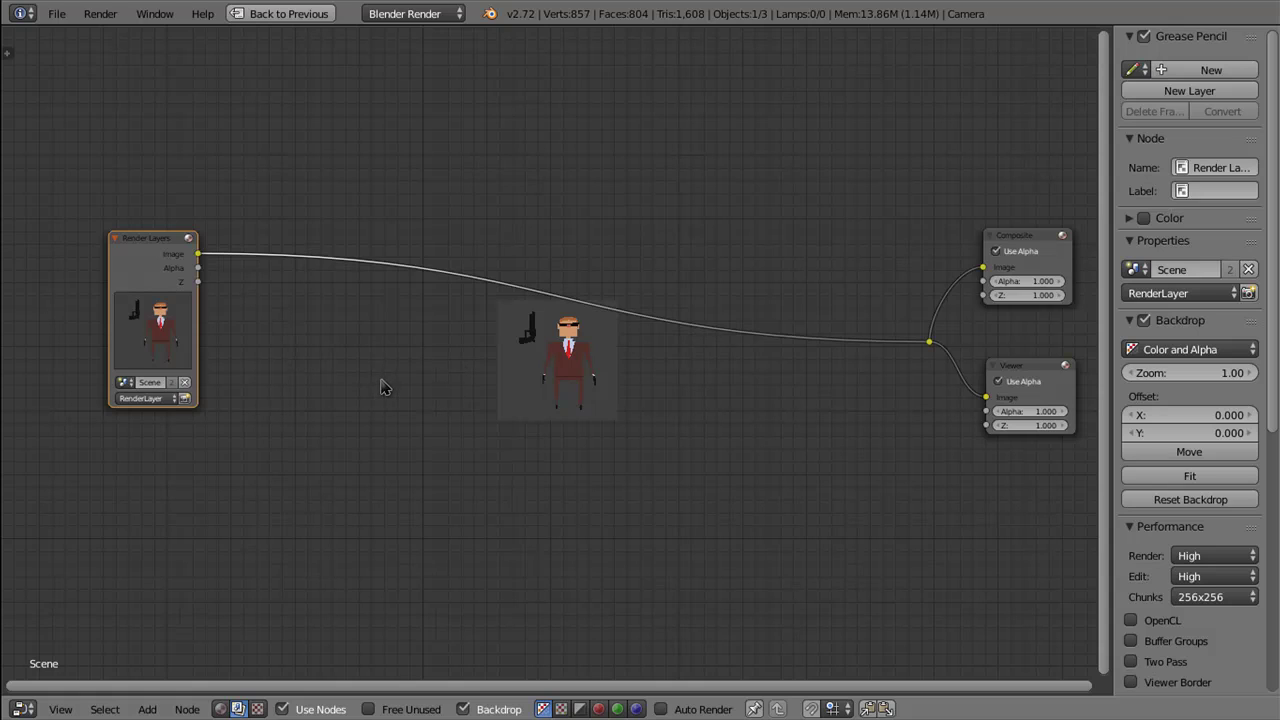
Step: Search for 'mask' and place a Mask node at the top left of the tree
{"action": "key", "text": "shift+a"}
{"action": "mouse_move", "coordinate": [361, 267]}
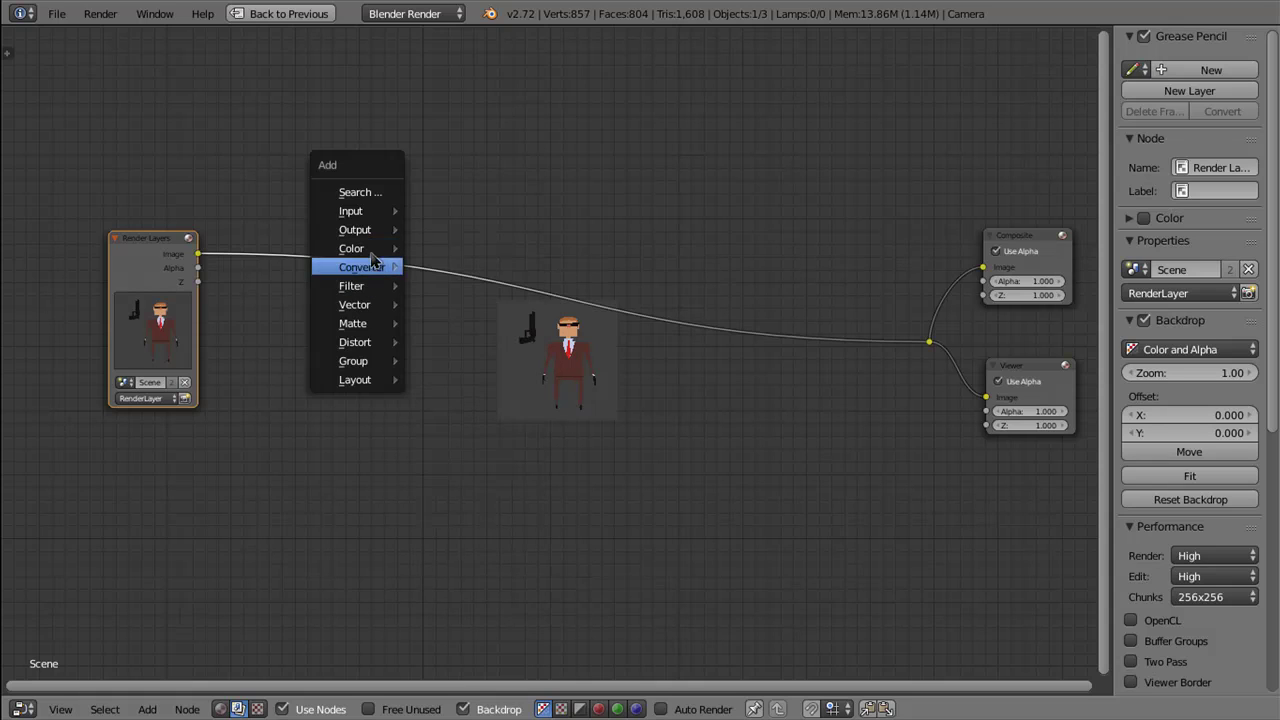
{"action": "left_click", "coordinate": [375, 192]}
{"action": "type", "text": "b"}
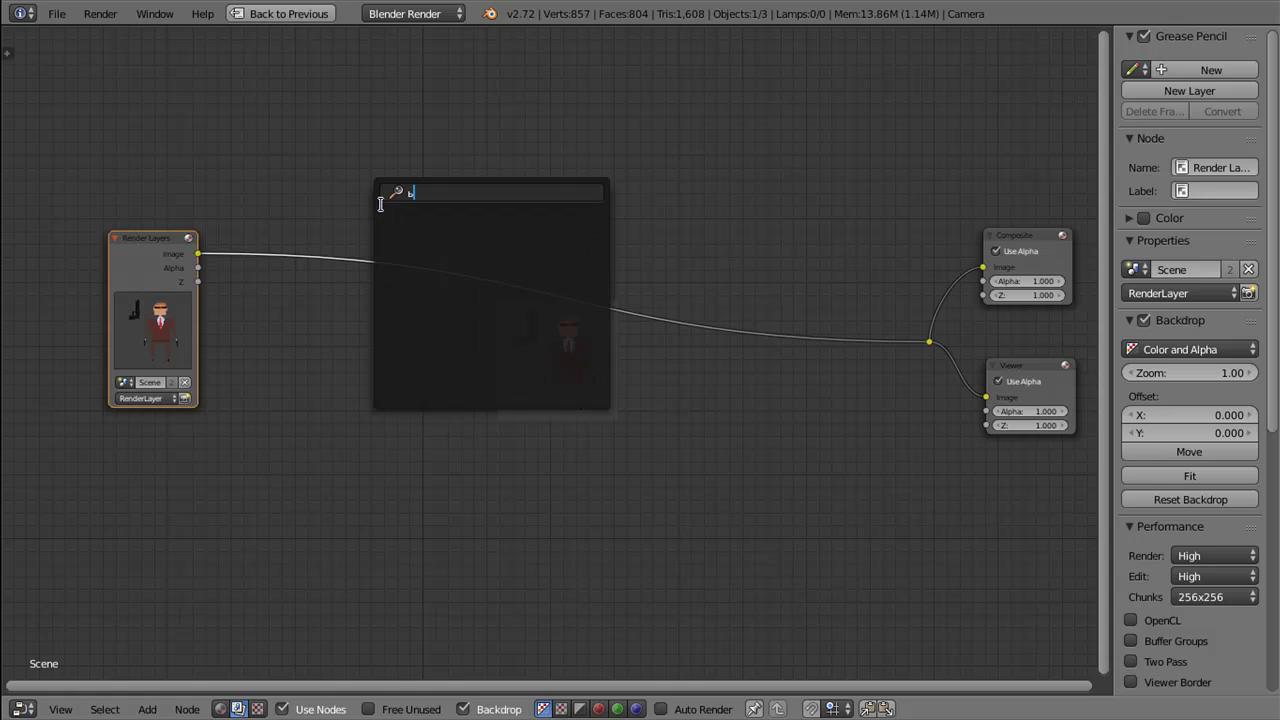
{"action": "key", "text": "BackSpace"}
{"action": "key", "text": "BackSpace"}
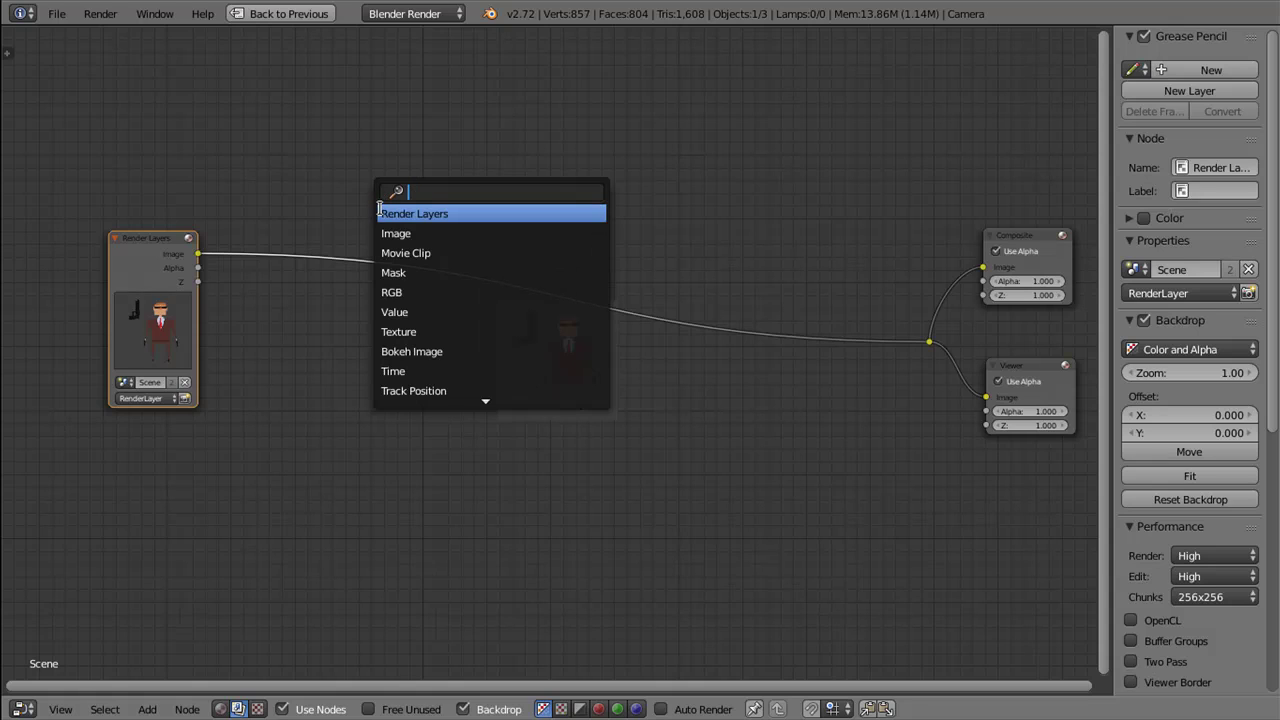
{"action": "type", "text": "m"}
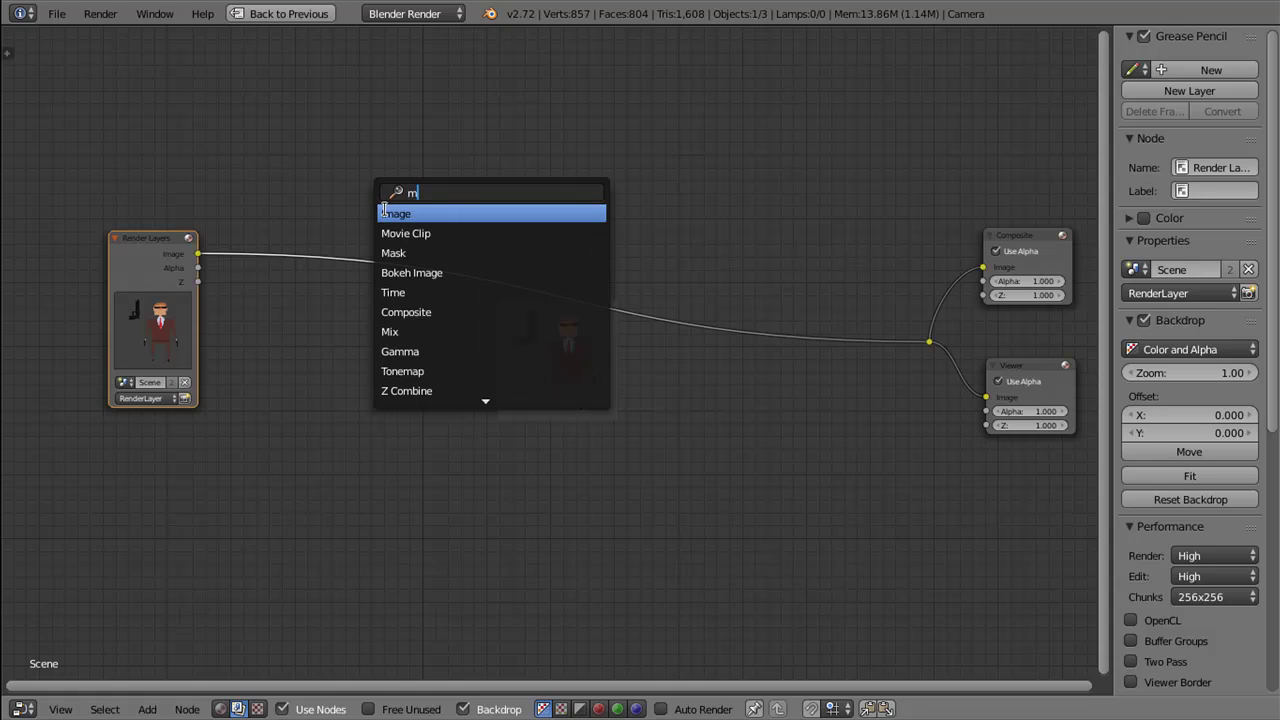
{"action": "type", "text": "as"}
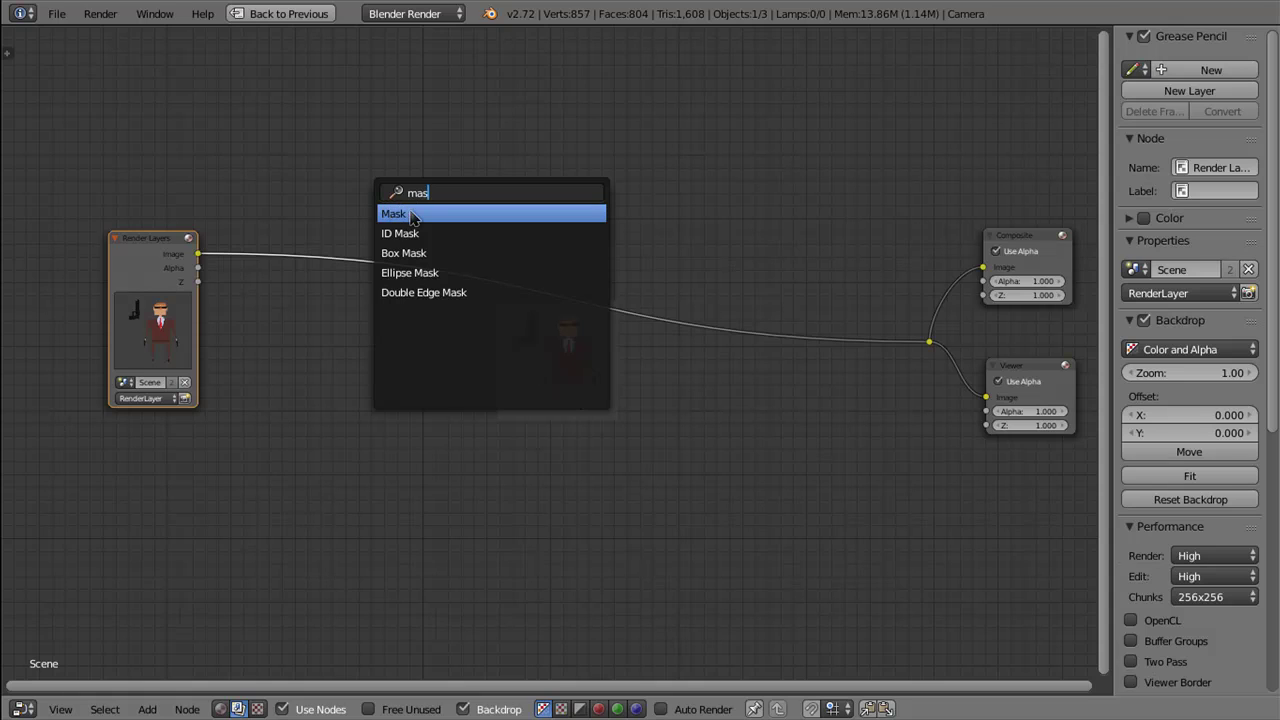
{"action": "left_click", "coordinate": [413, 218]}
{"action": "left_click", "coordinate": [220, 123]}
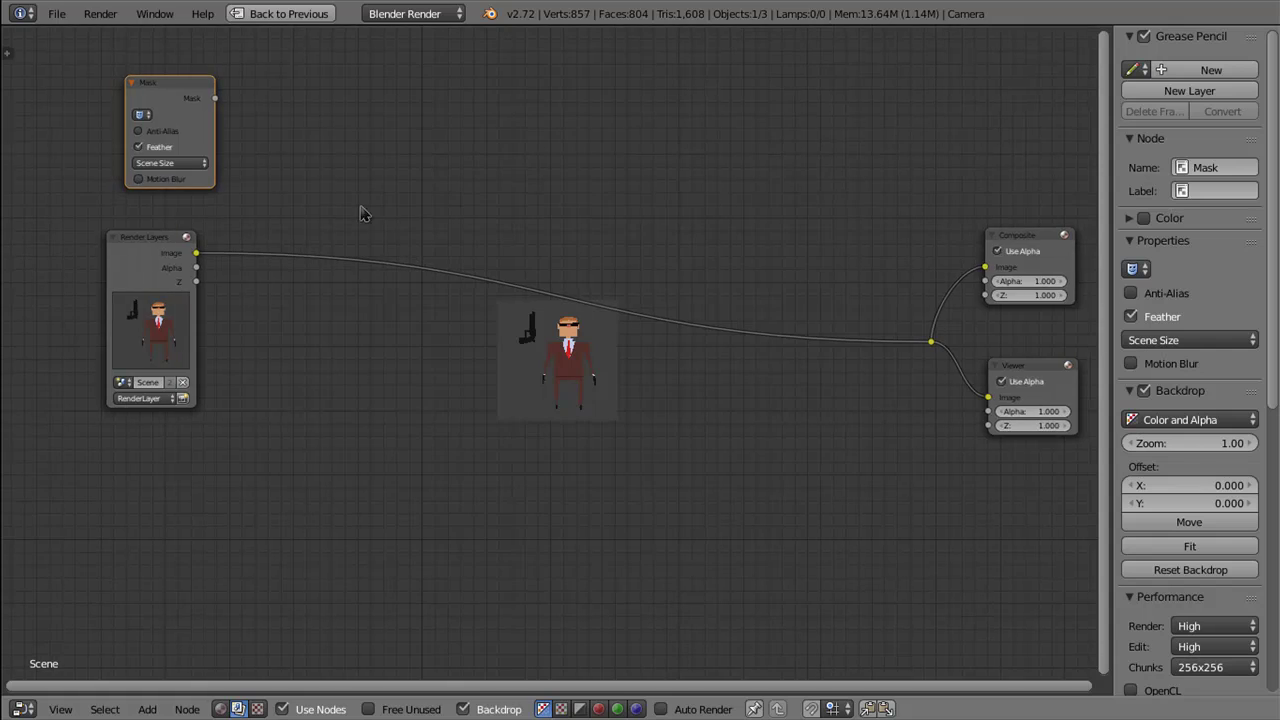
{"action": "left_click_drag", "start_coordinate": [343, 191], "coordinate": [380, 249]}
{"action": "left_click_drag", "start_coordinate": [220, 145], "coordinate": [196, 140]}
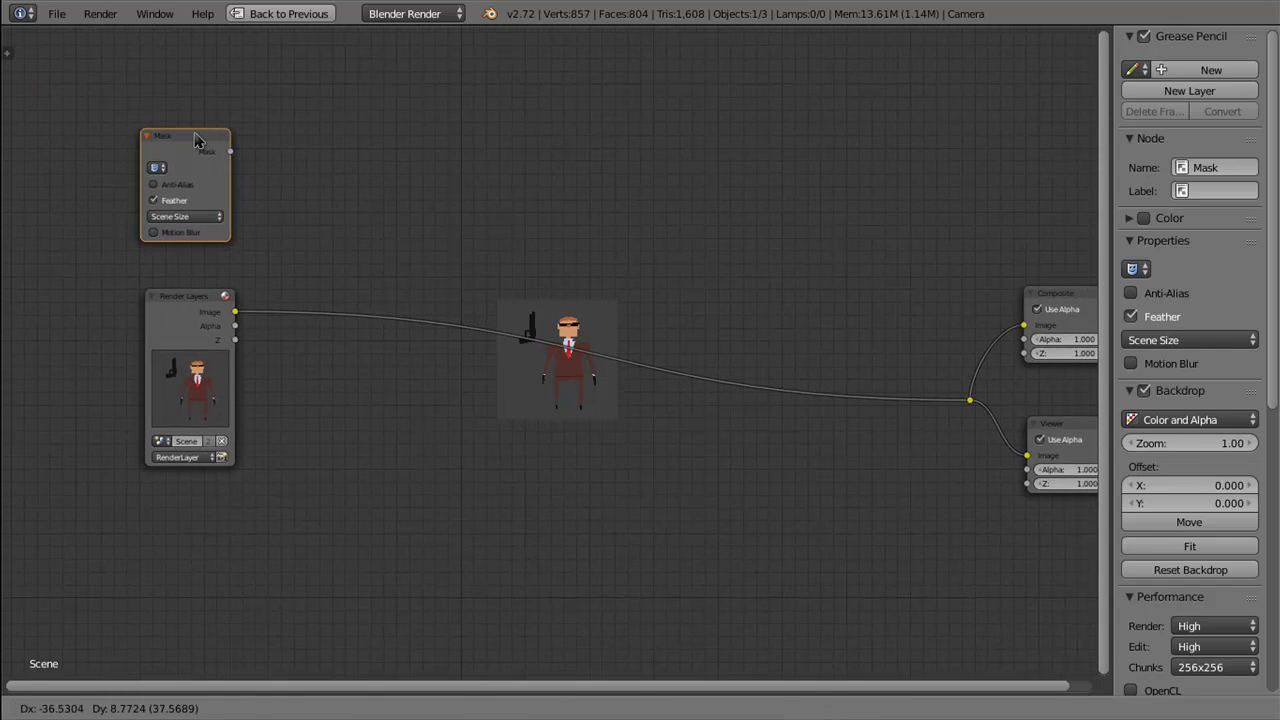
Step: Give the Mask node a Fixed size of 1024 × 1024
{"action": "left_click", "coordinate": [213, 220]}
{"action": "left_click", "coordinate": [165, 187]}
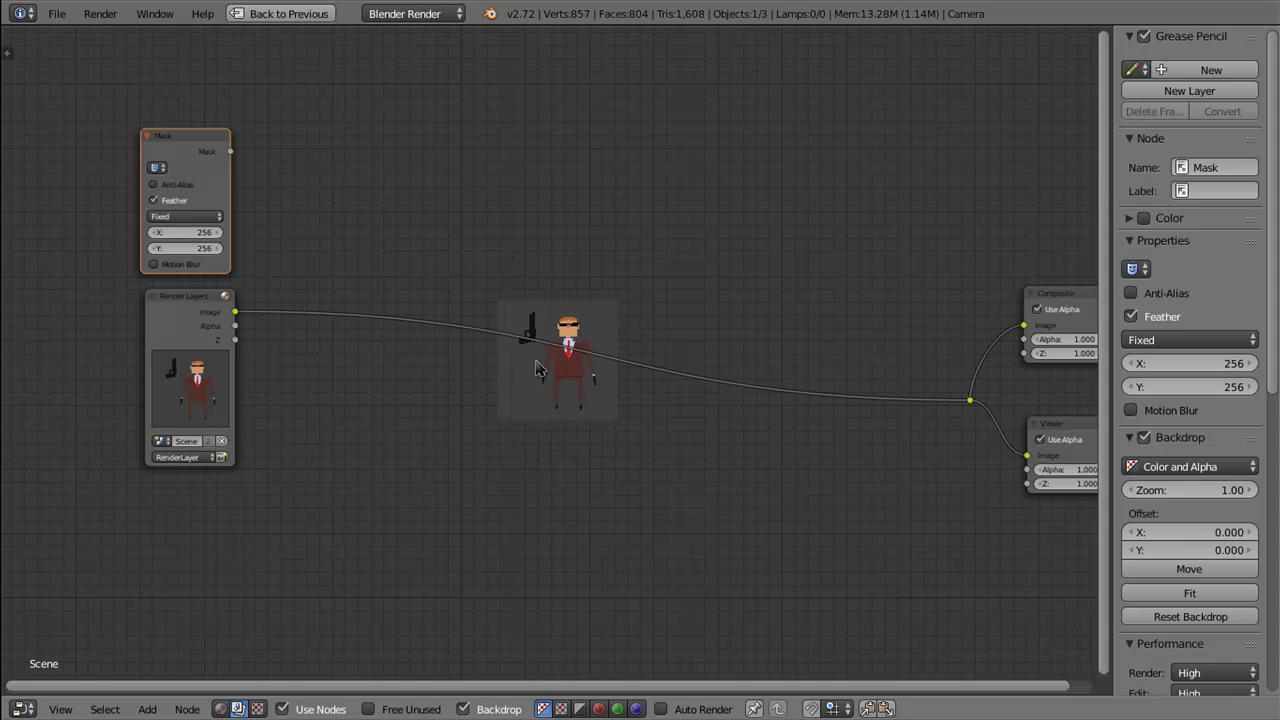
{"action": "left_click_drag", "start_coordinate": [665, 319], "coordinate": [610, 284]}
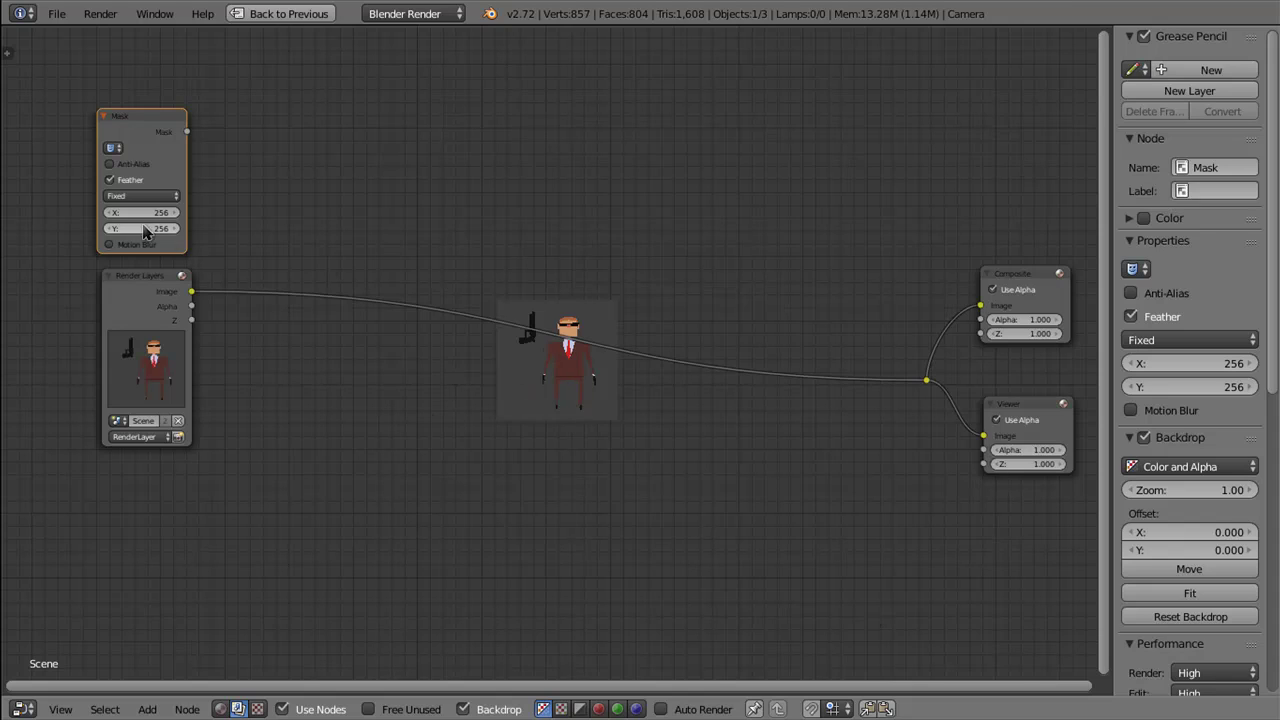
{"action": "left_click", "coordinate": [162, 212]}
{"action": "type", "text": "1024"}
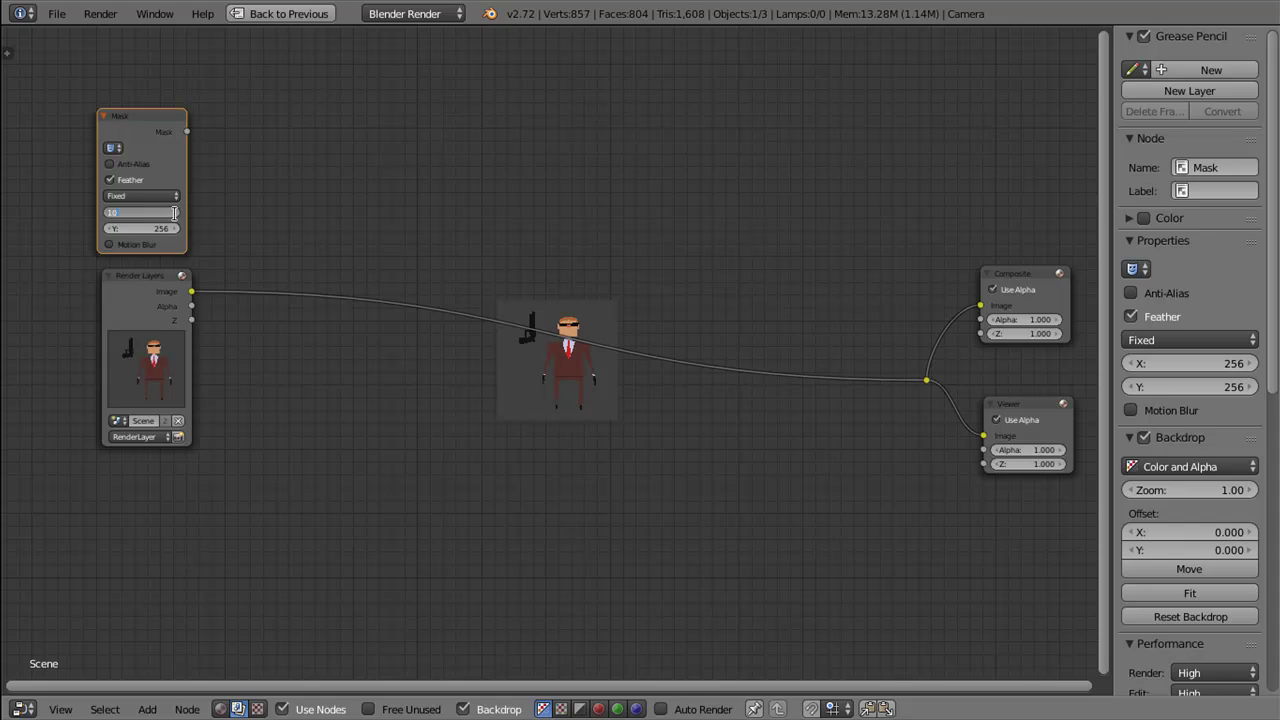
{"action": "key", "text": "Return"}
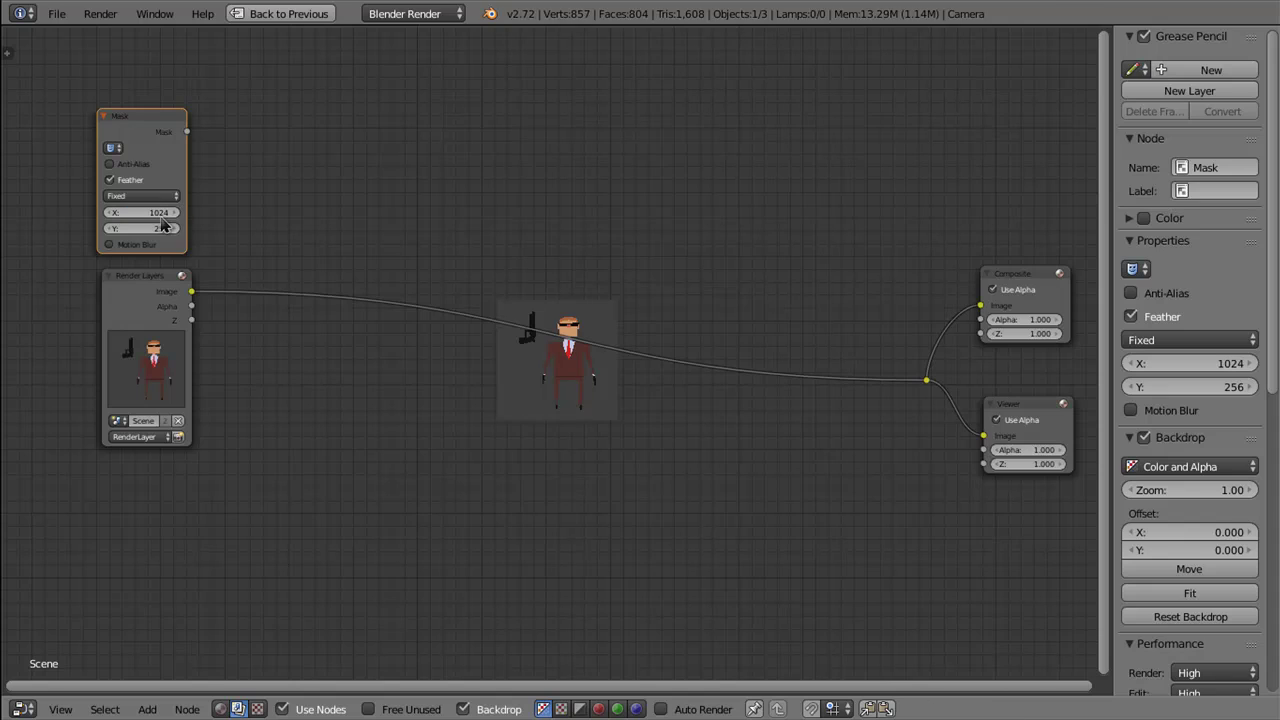
{"action": "left_click", "coordinate": [164, 222]}
{"action": "type", "text": "1024"}
{"action": "key", "text": "Return"}
Step: Add a Mix node combining the Mask and render image, feeding the reroute point
{"action": "key", "text": "shift+a"}
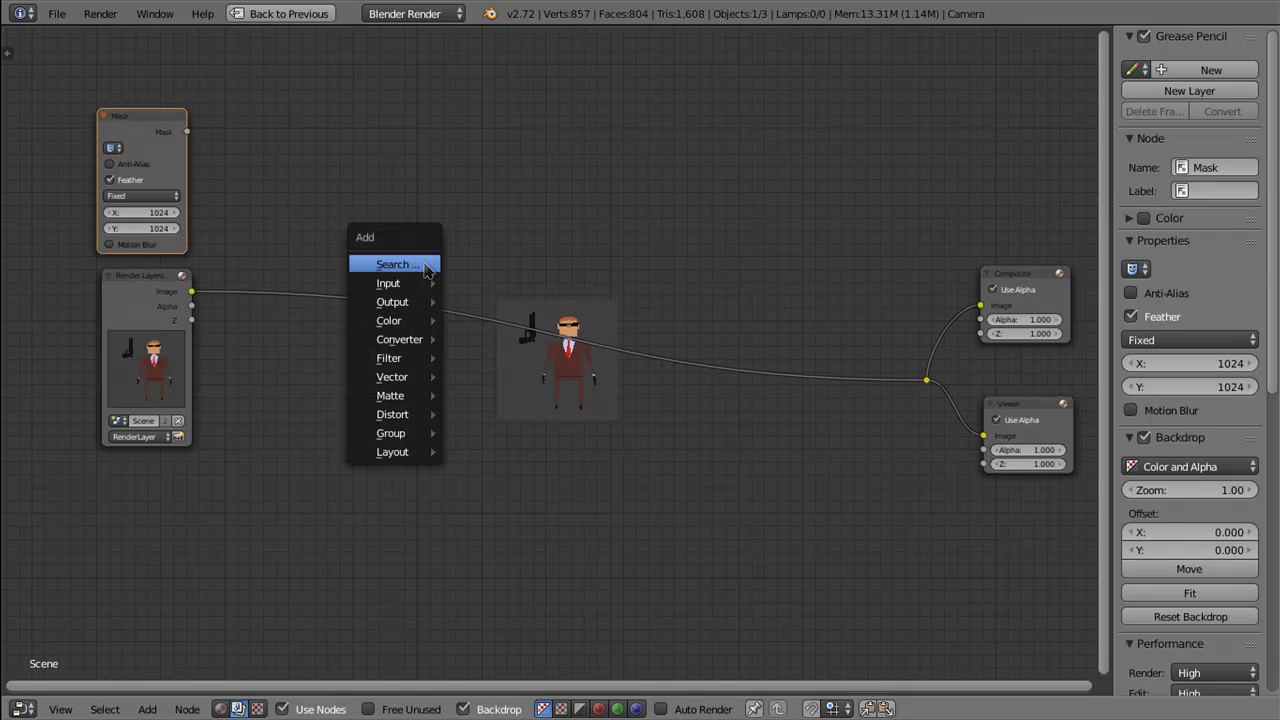
{"action": "left_click", "coordinate": [470, 322]}
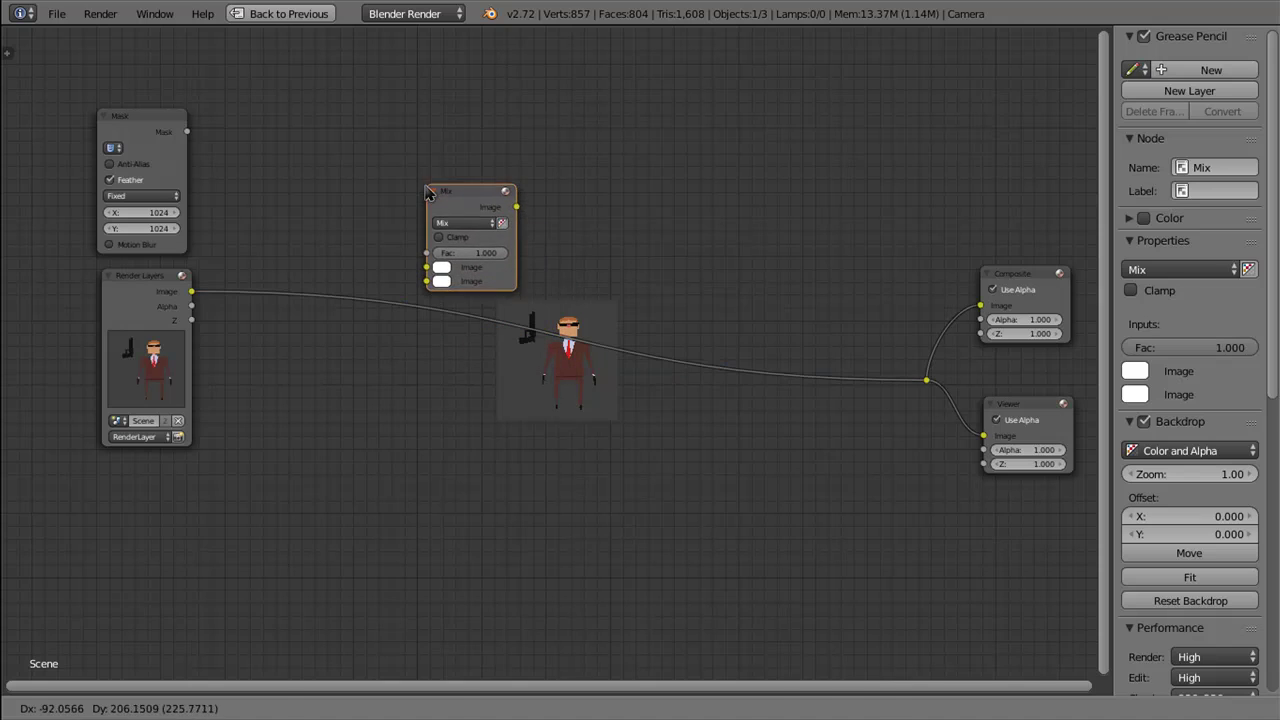
{"action": "left_click", "coordinate": [423, 199]}
{"action": "left_click_drag", "start_coordinate": [191, 291], "coordinate": [421, 287]}
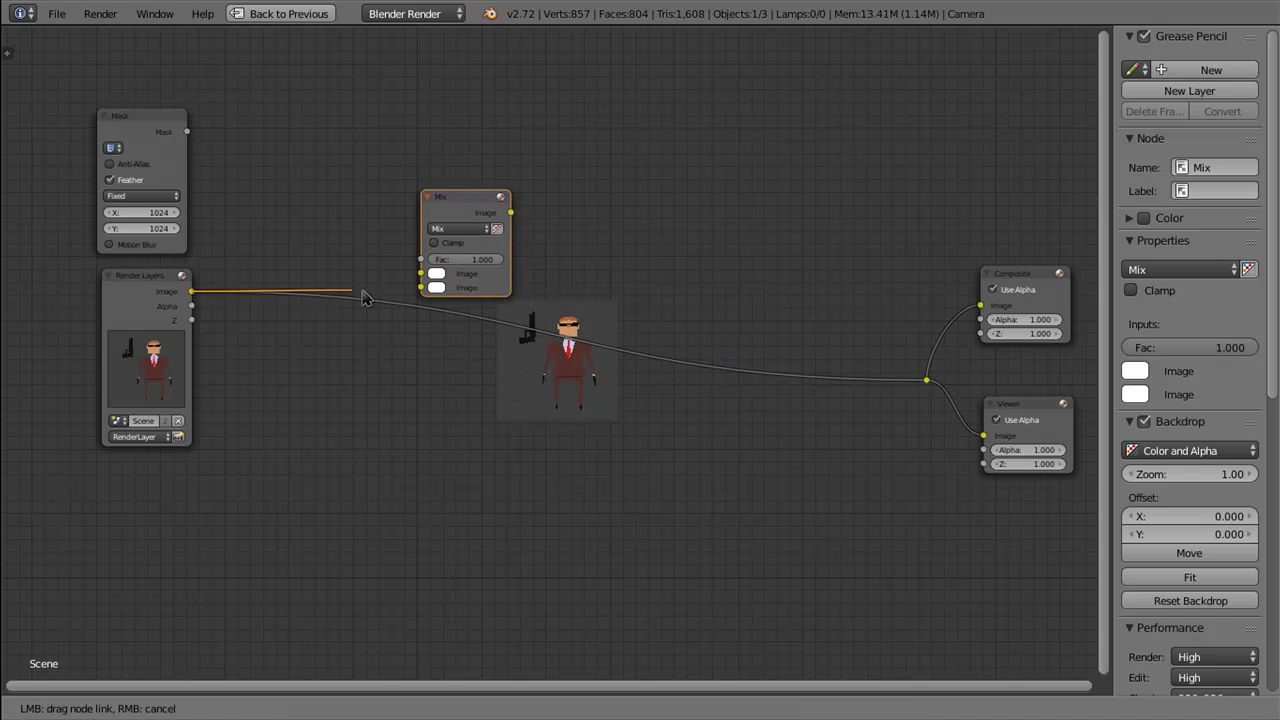
{"action": "left_click_drag", "start_coordinate": [510, 212], "coordinate": [926, 379]}
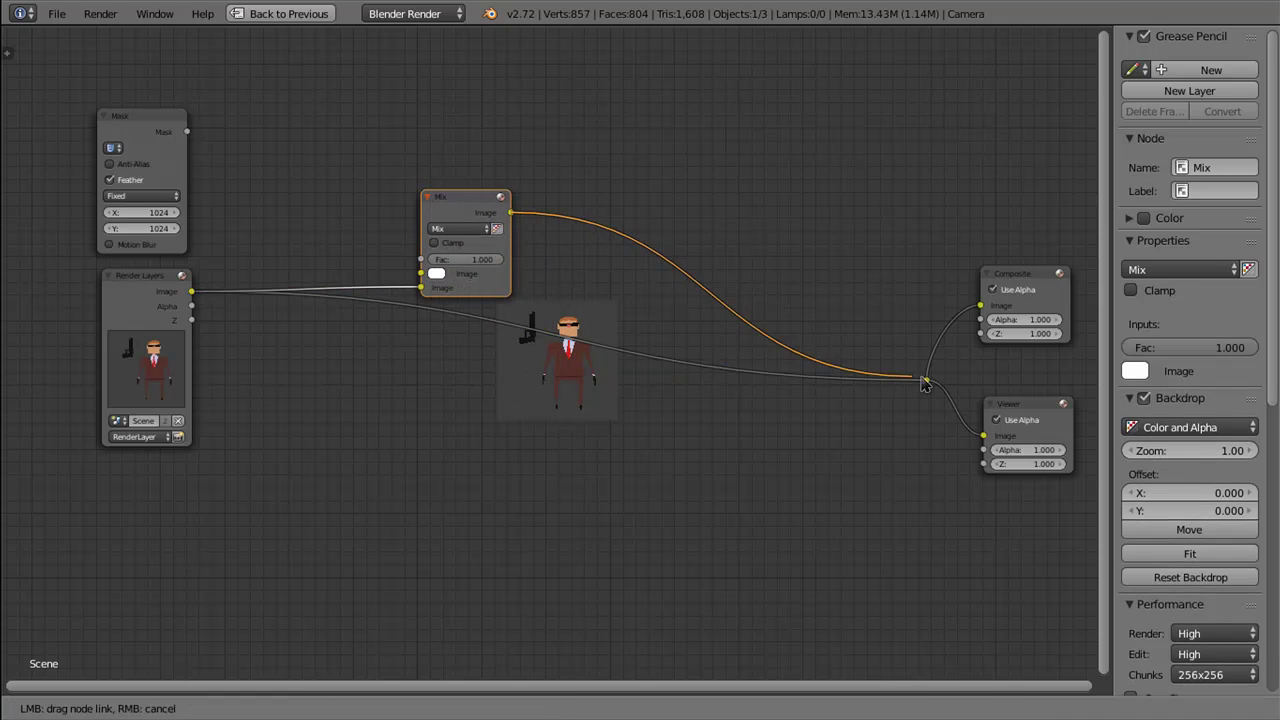
{"action": "left_click_drag", "start_coordinate": [186, 131], "coordinate": [443, 288]}
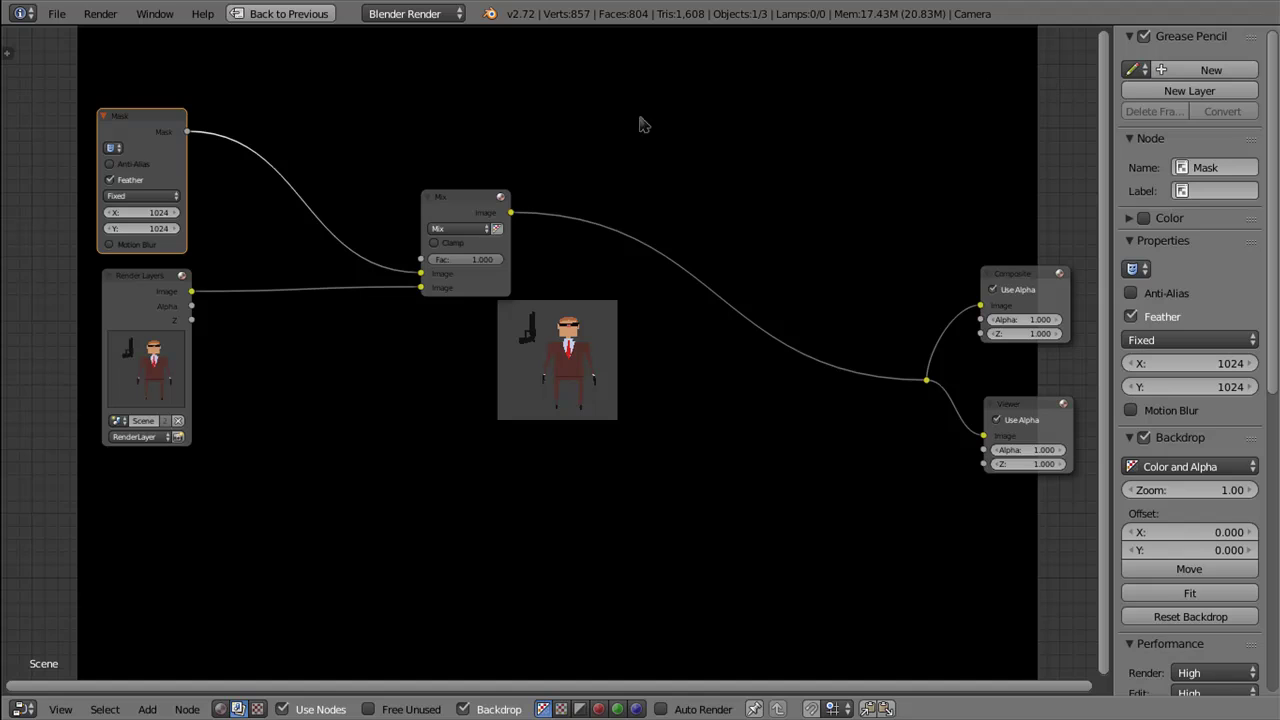
{"action": "left_click_drag", "start_coordinate": [152, 280], "coordinate": [144, 296]}
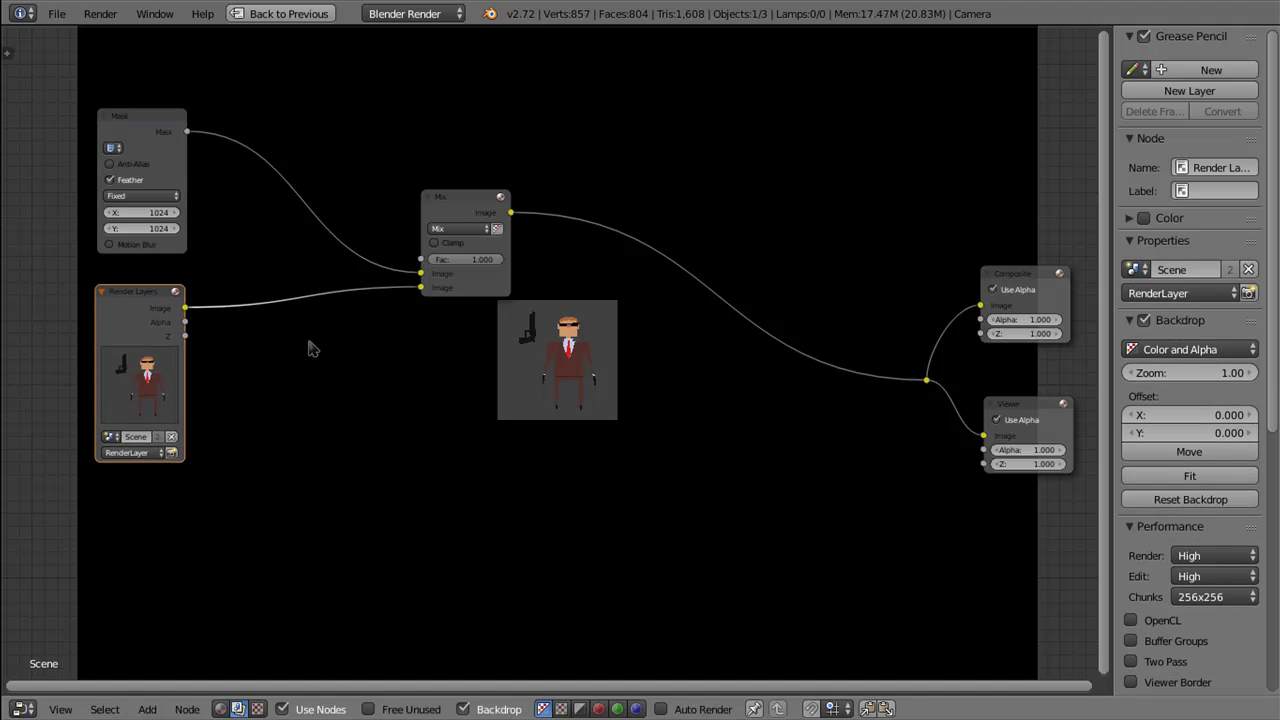
Step: Insert a Scale node set to Absolute on the render-to-Mix link
{"action": "key", "text": "shift+a"}
{"action": "mouse_move", "coordinate": [272, 439]}
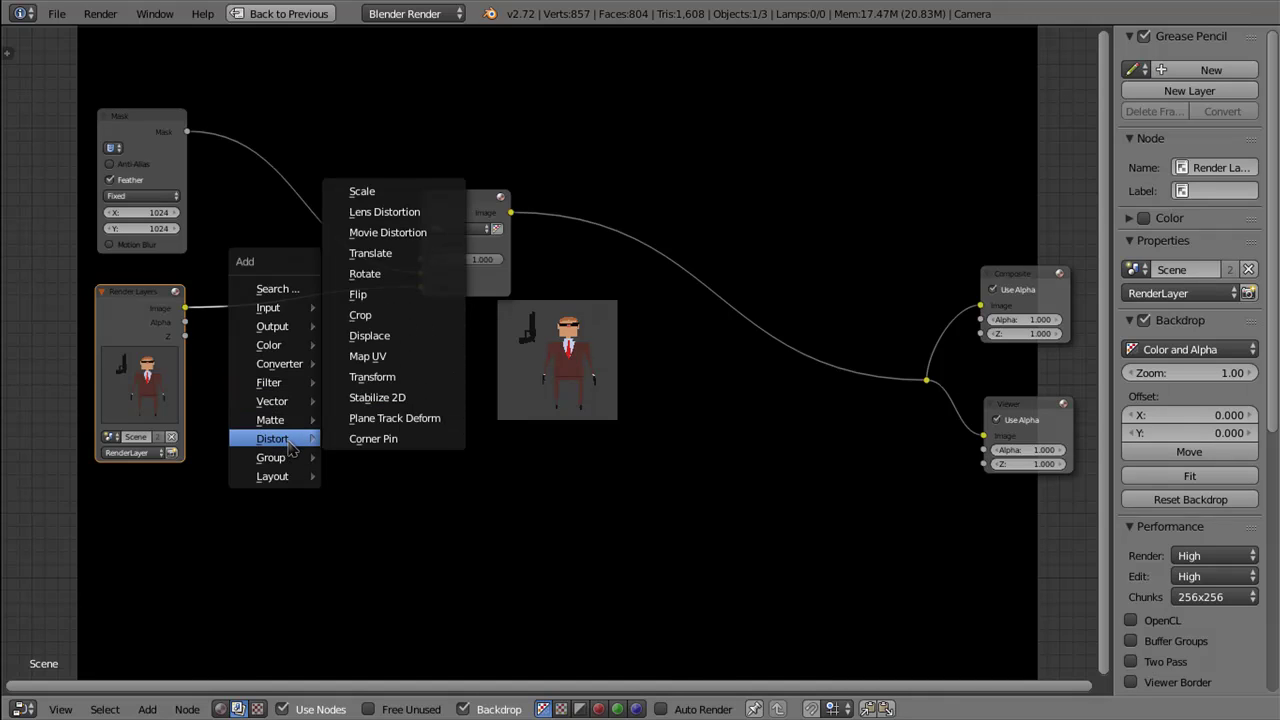
{"action": "left_click", "coordinate": [362, 191]}
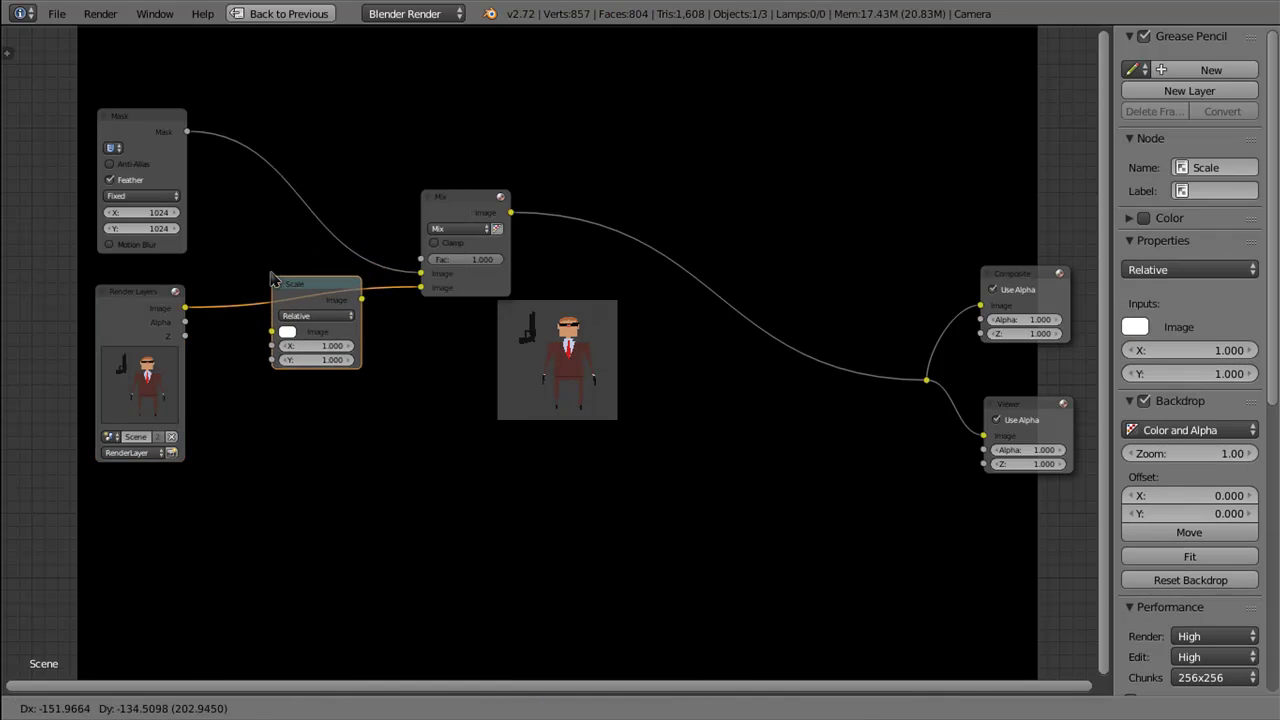
{"action": "left_click", "coordinate": [249, 270]}
{"action": "left_click", "coordinate": [300, 306]}
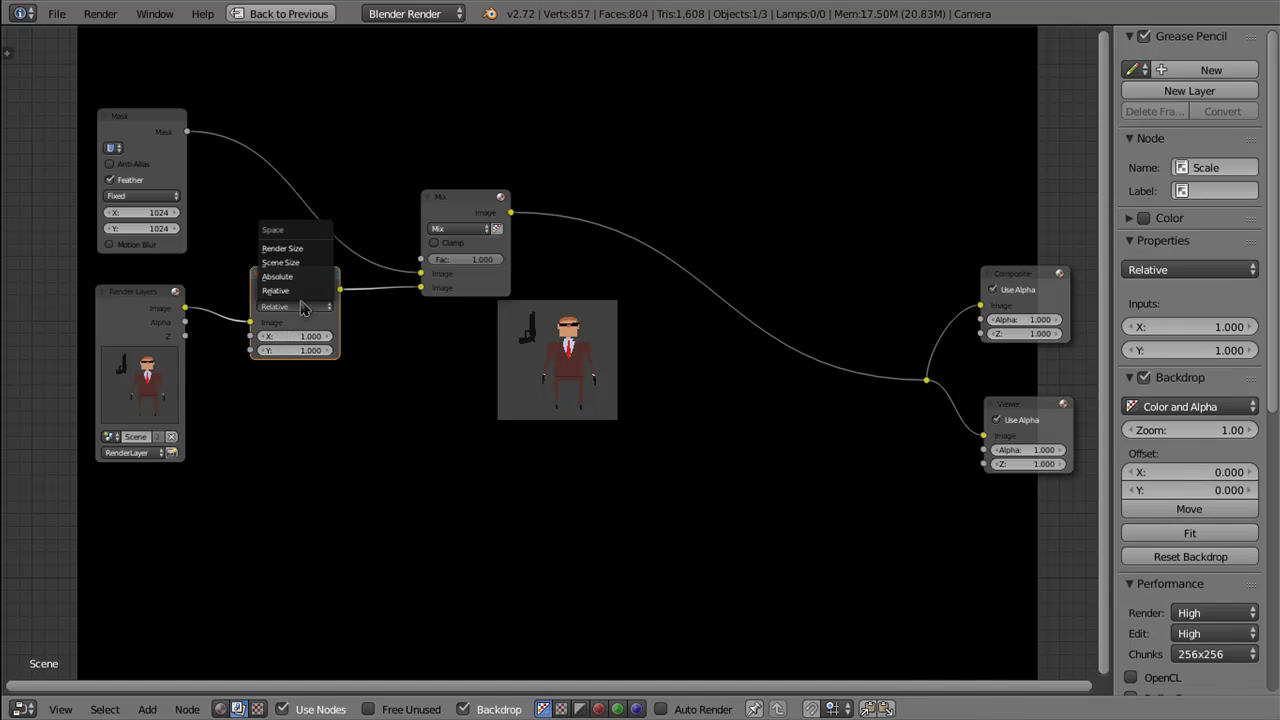
{"action": "left_click", "coordinate": [305, 283]}
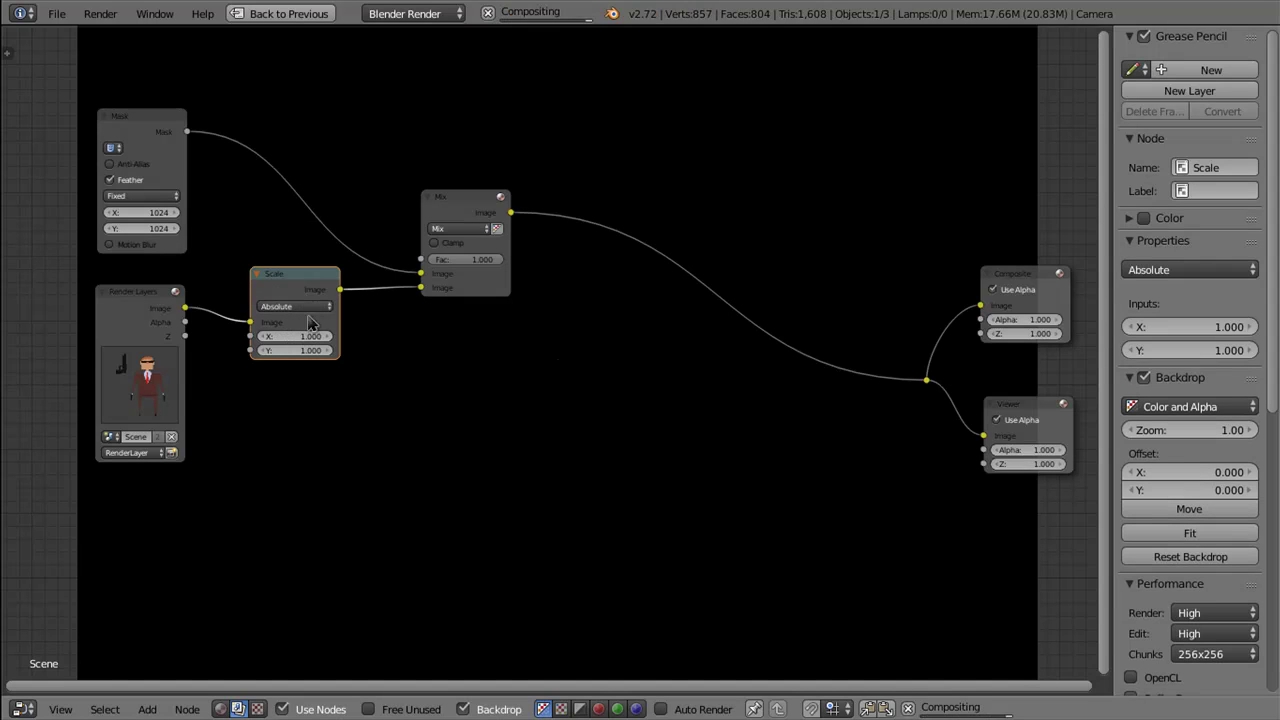
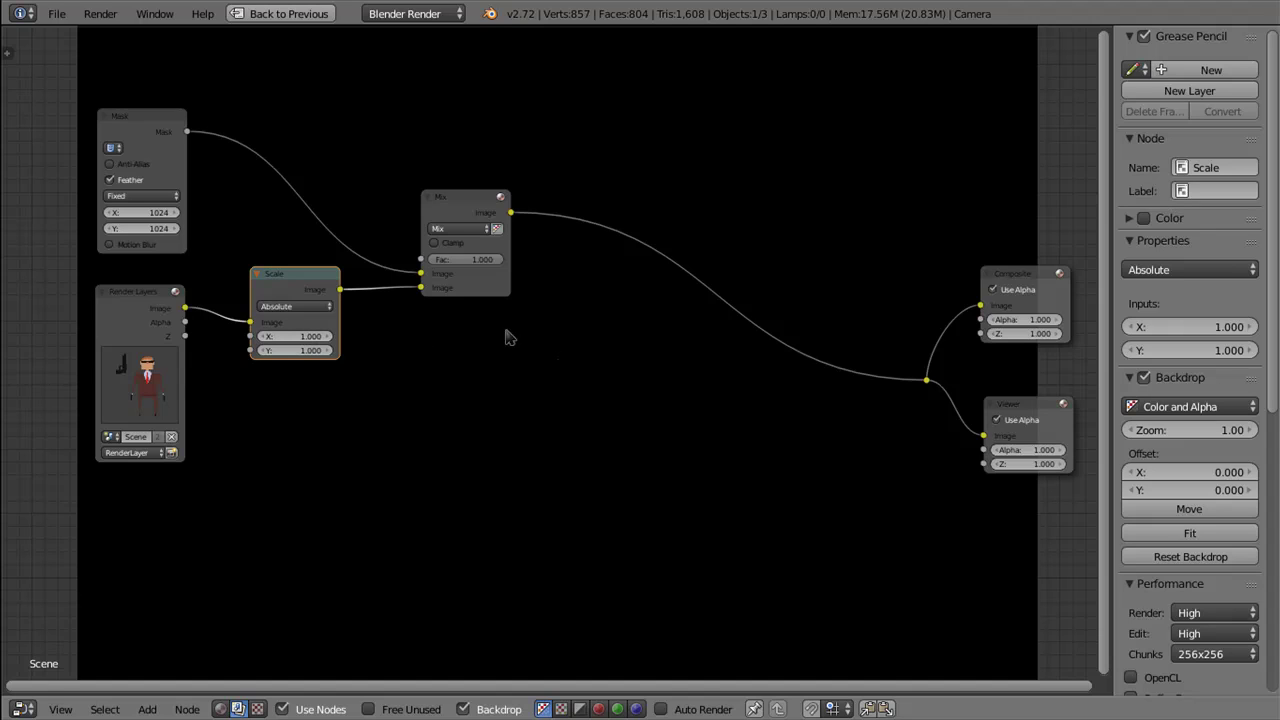
Step: Set the Scale node's X and Y sizes to 1024
{"action": "left_click", "coordinate": [316, 335]}
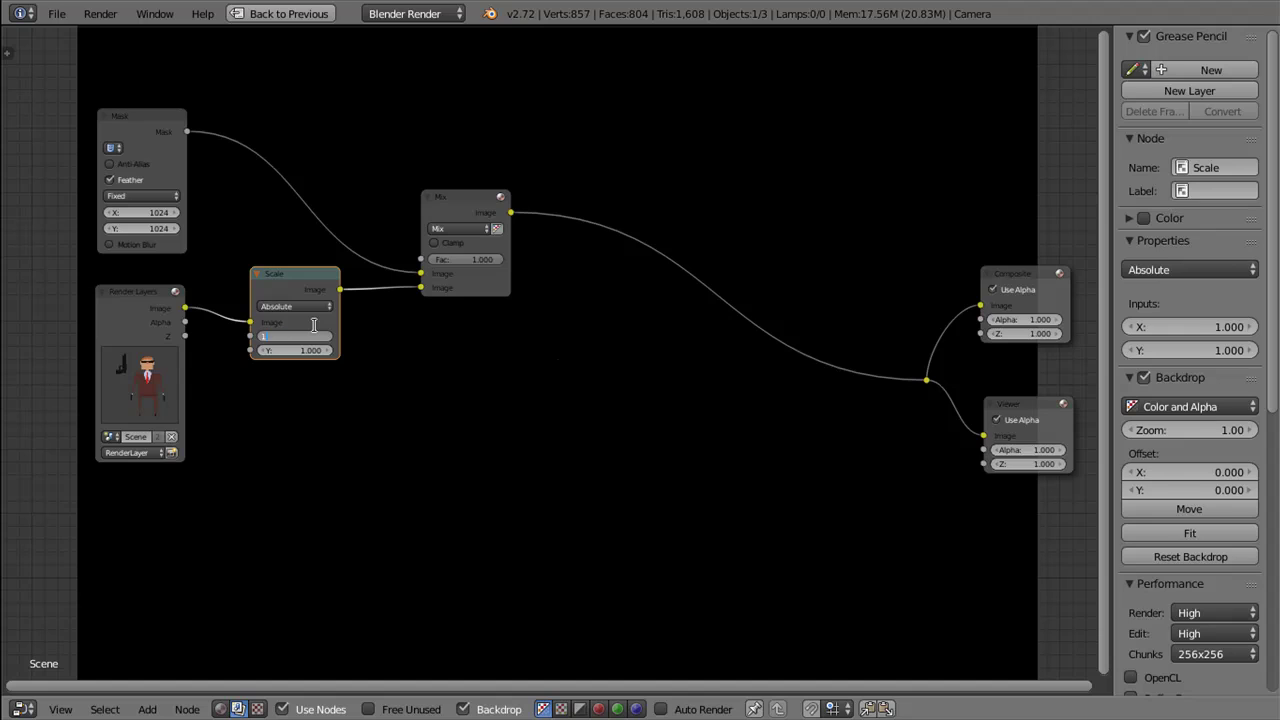
{"action": "key", "text": "Return"}
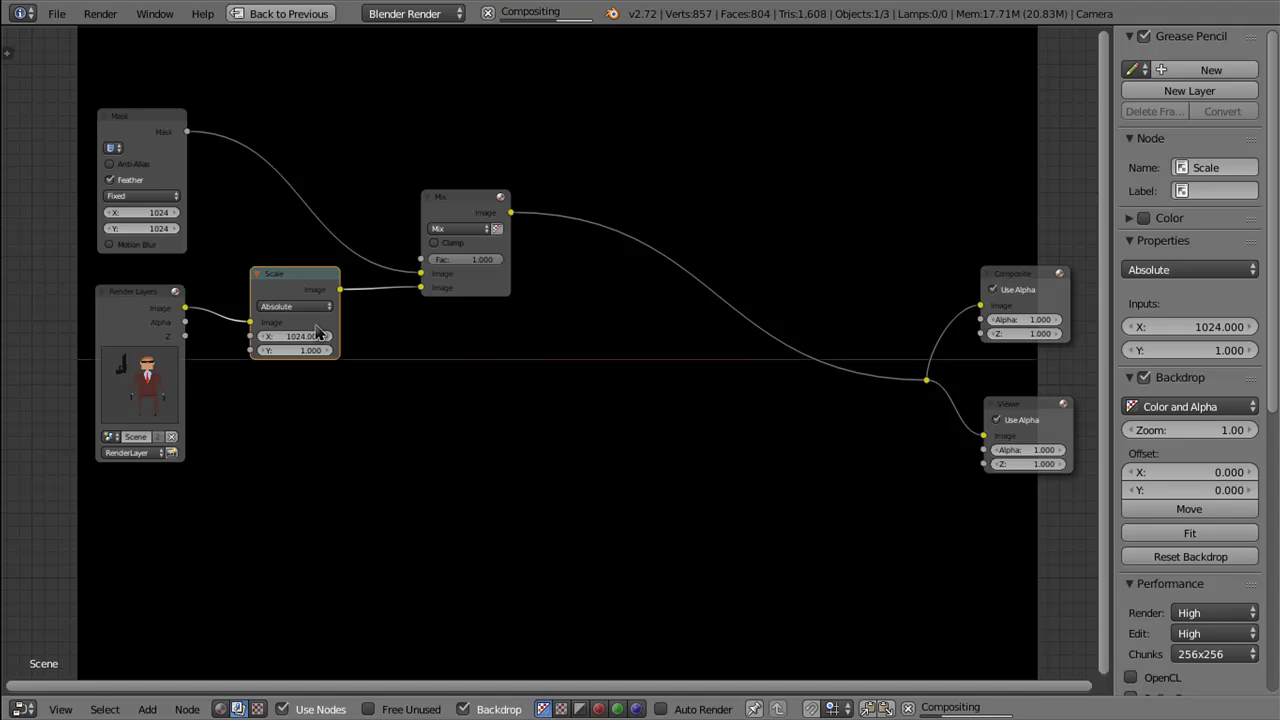
{"action": "left_click", "coordinate": [316, 352]}
{"action": "type", "text": "1024"}
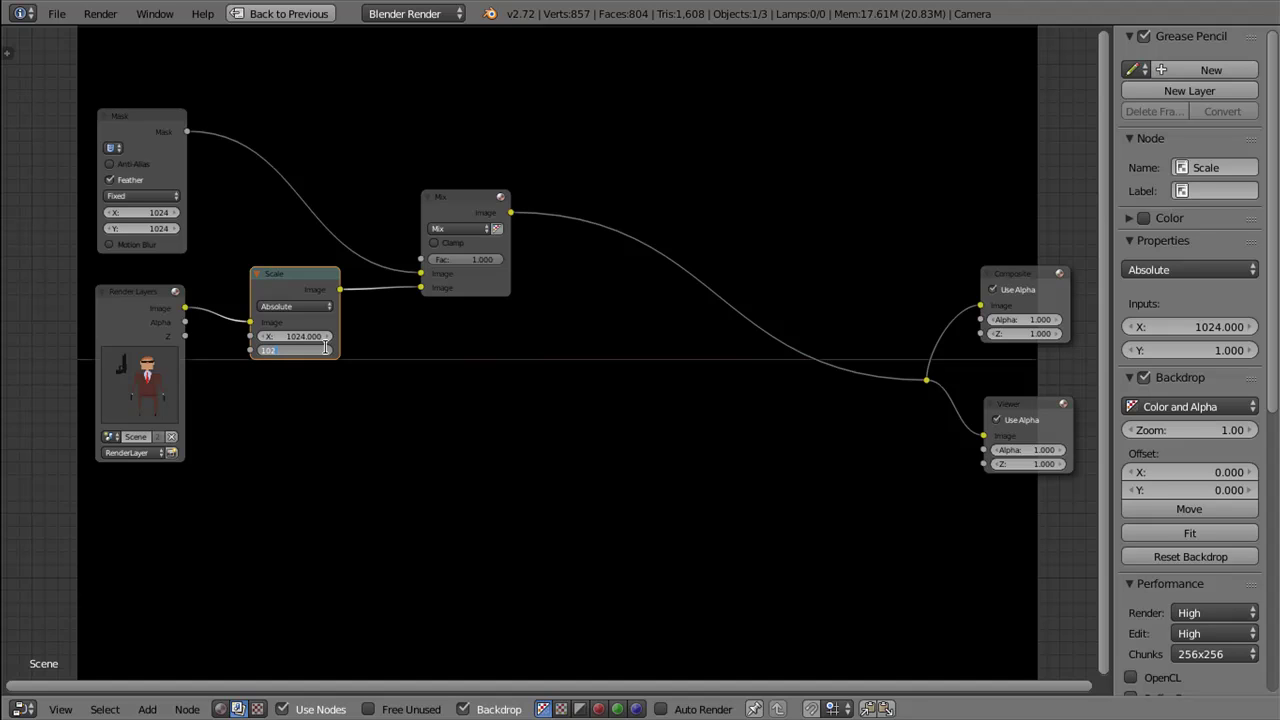
{"action": "key", "text": "Return"}
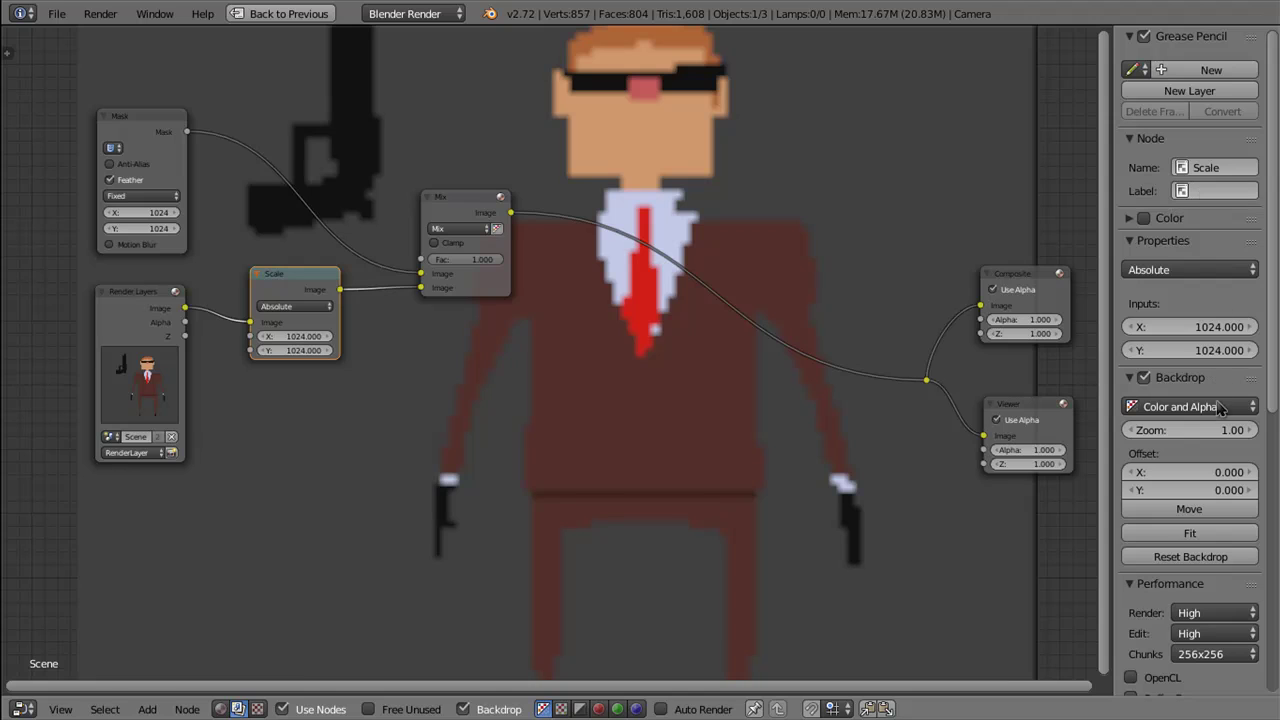
Step: Shrink the backdrop preview and tidy the Render Layers, Scale and Mix nodes
{"action": "left_click_drag", "start_coordinate": [1218, 432], "coordinate": [1177, 430]}
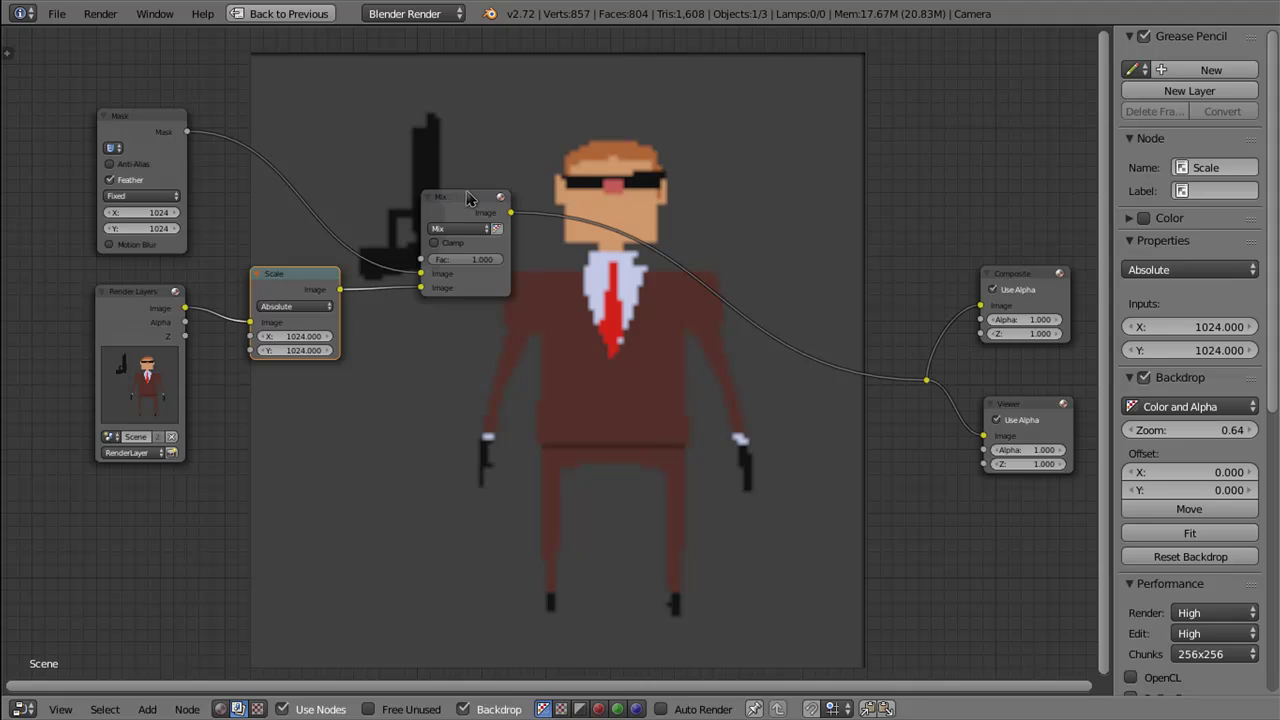
{"action": "left_click_drag", "start_coordinate": [480, 259], "coordinate": [520, 266]}
{"action": "left_click_drag", "start_coordinate": [143, 289], "coordinate": [120, 308]}
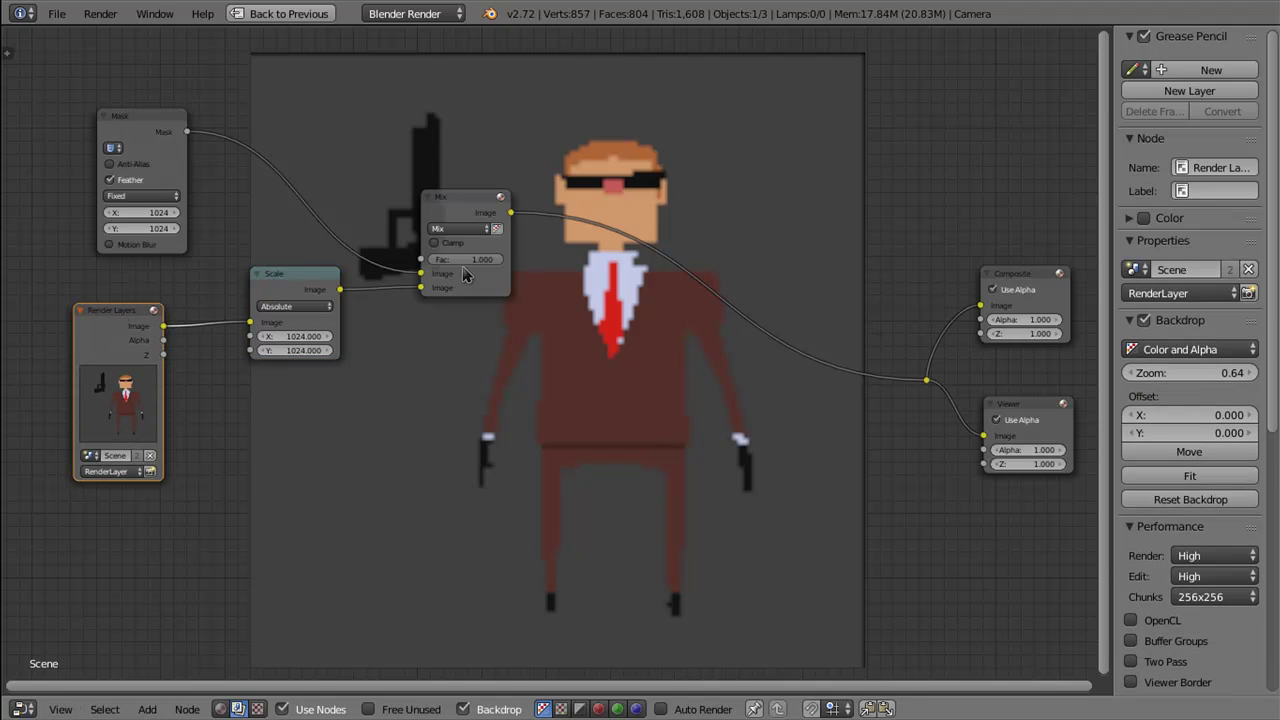
{"action": "left_click_drag", "start_coordinate": [310, 280], "coordinate": [263, 292]}
{"action": "left_click_drag", "start_coordinate": [450, 208], "coordinate": [501, 103]}
{"action": "key", "text": "shift+a"}
{"action": "mouse_move", "coordinate": [334, 203]}
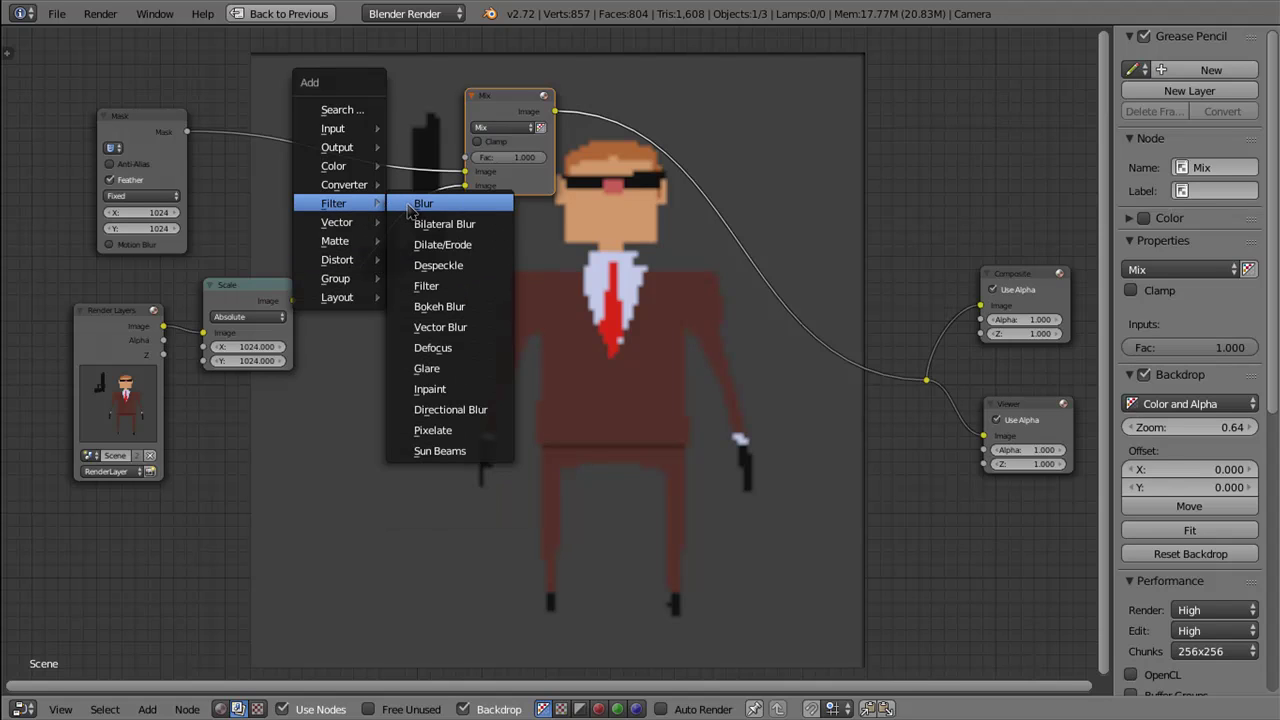
Step: Add a Filter node to the tree and change its type to Sharpen
{"action": "left_click", "coordinate": [443, 285]}
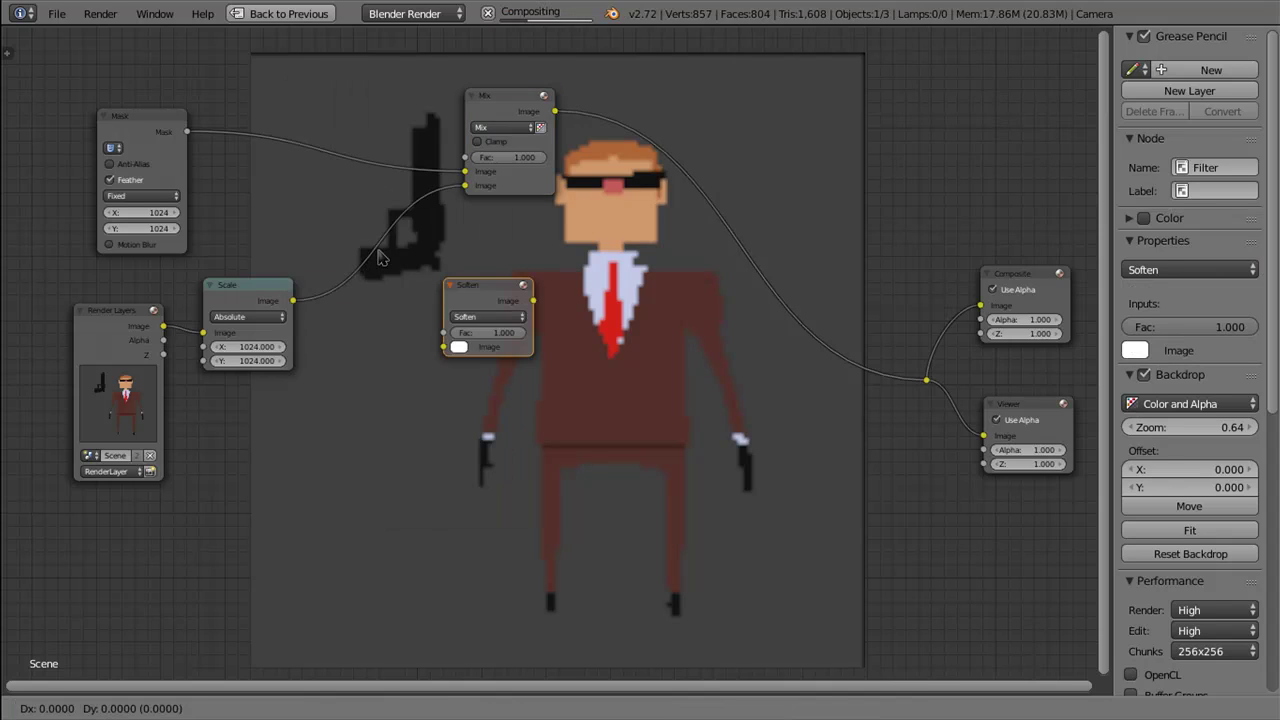
{"action": "left_click", "coordinate": [338, 225]}
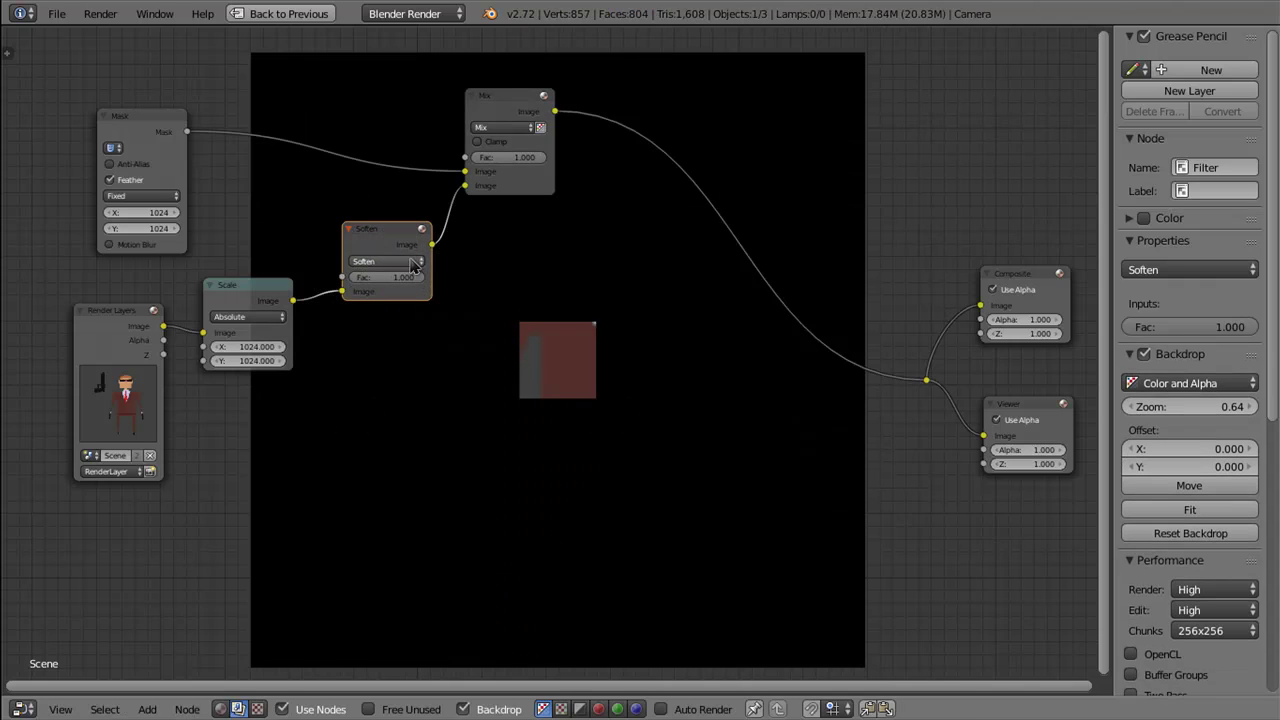
{"action": "left_click", "coordinate": [413, 262]}
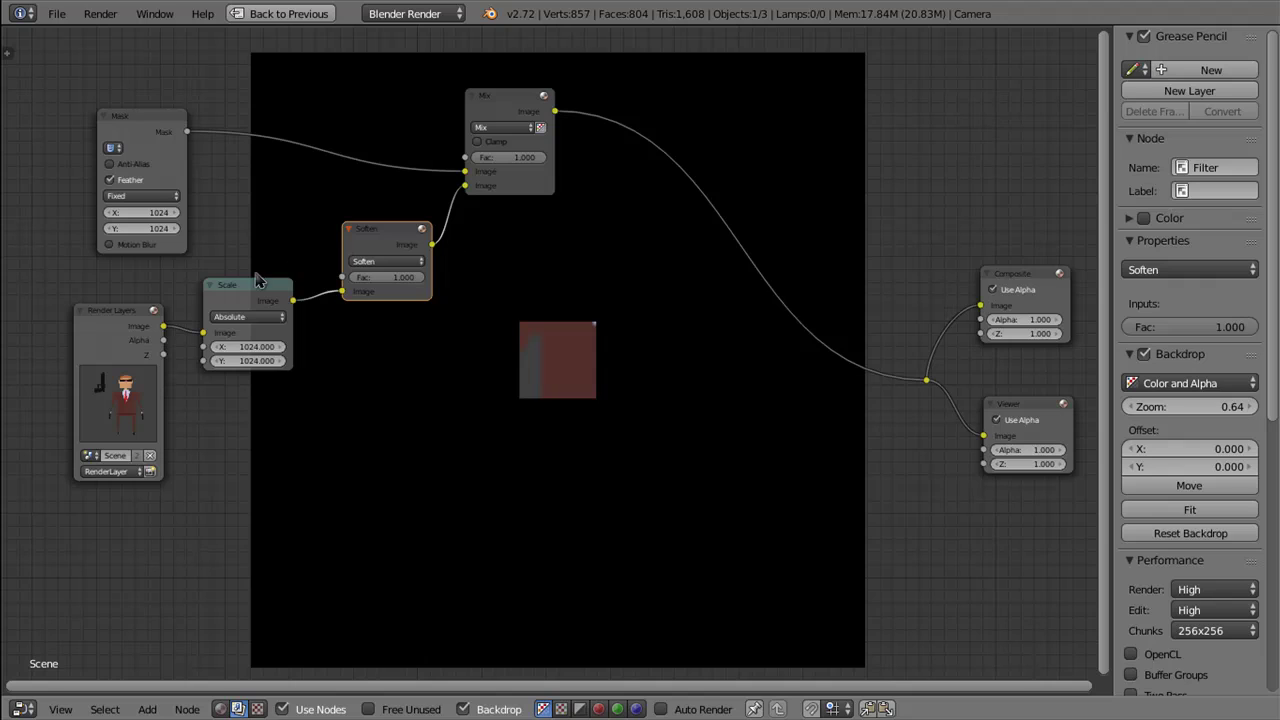
{"action": "left_click_drag", "start_coordinate": [256, 280], "coordinate": [293, 302]}
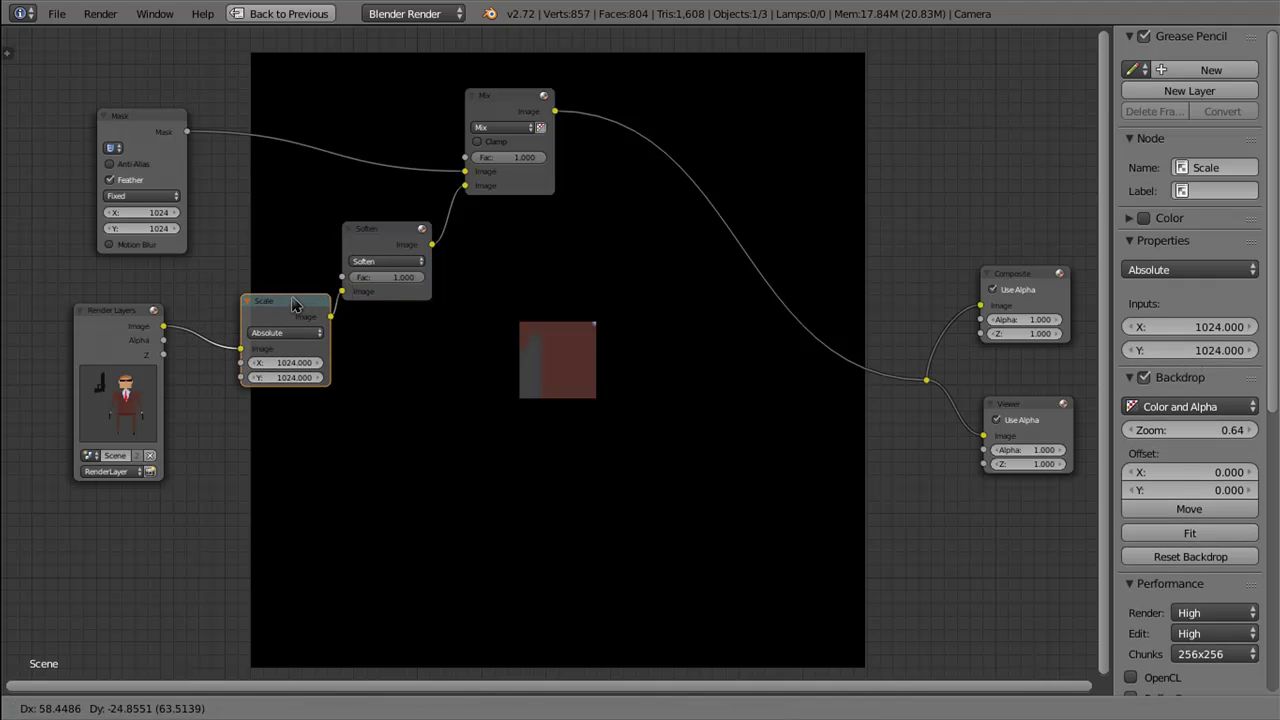
{"action": "left_click_drag", "start_coordinate": [406, 236], "coordinate": [422, 242]}
{"action": "left_click", "coordinate": [413, 250]}
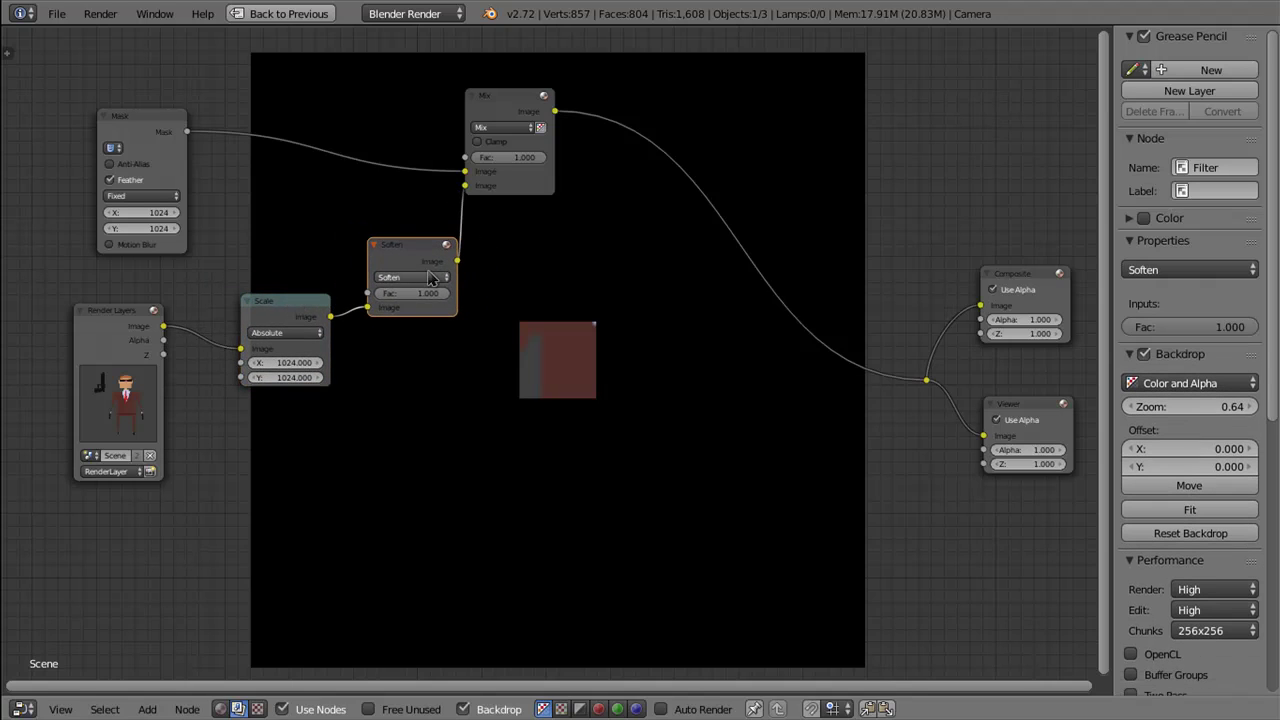
{"action": "left_click", "coordinate": [410, 277]}
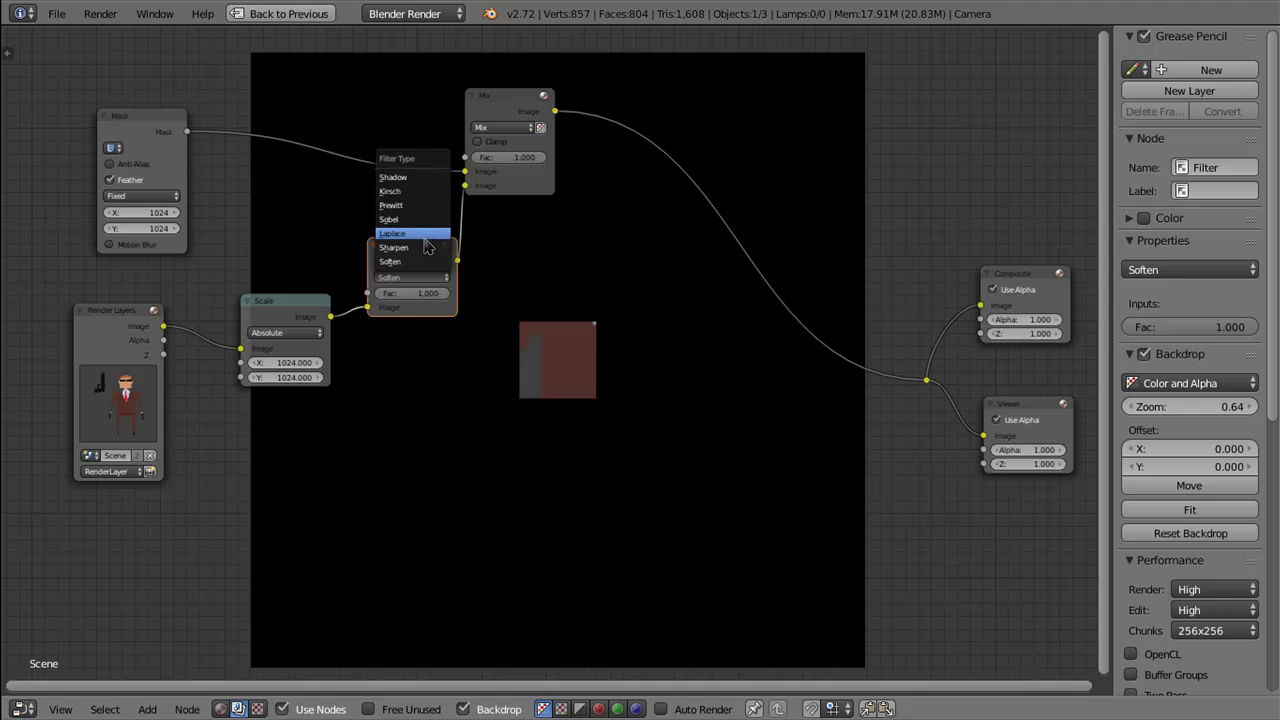
{"action": "left_click", "coordinate": [424, 249]}
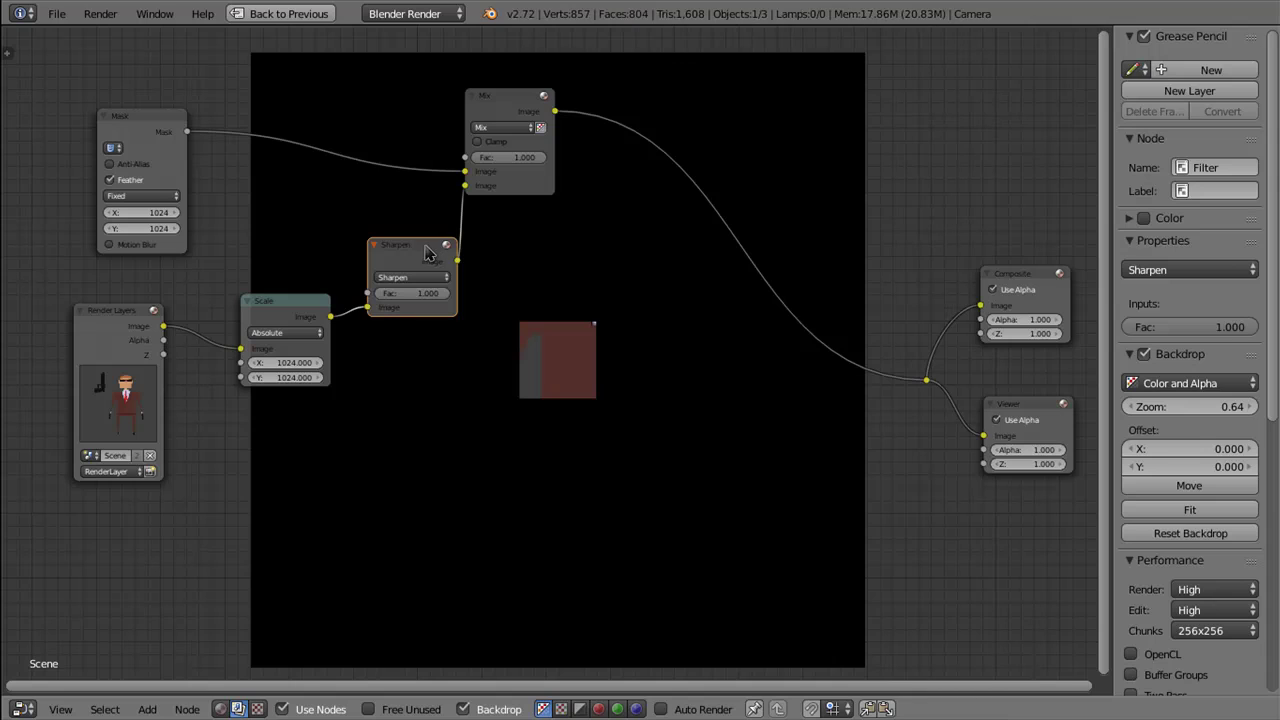
Step: Place Sharpen right after the Mix node with a Fac of 0.400
{"action": "left_click_drag", "start_coordinate": [368, 307], "coordinate": [677, 139]}
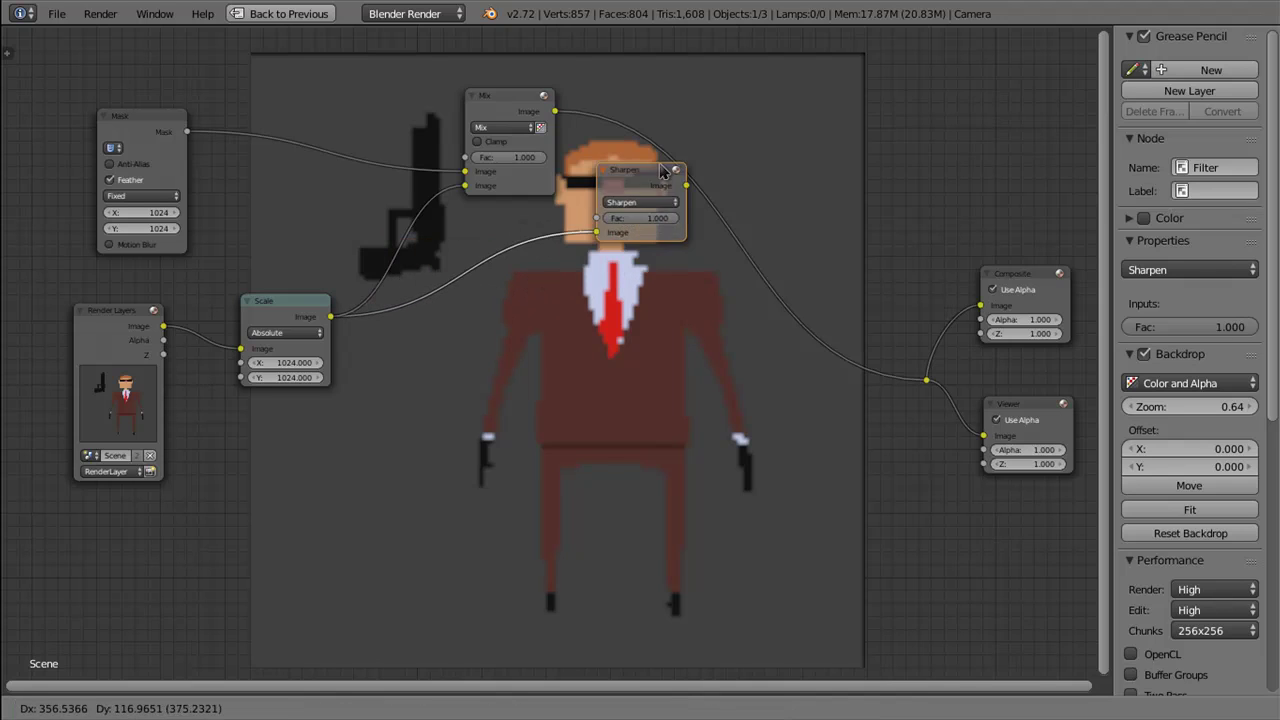
{"action": "left_click_drag", "start_coordinate": [618, 193], "coordinate": [606, 196]}
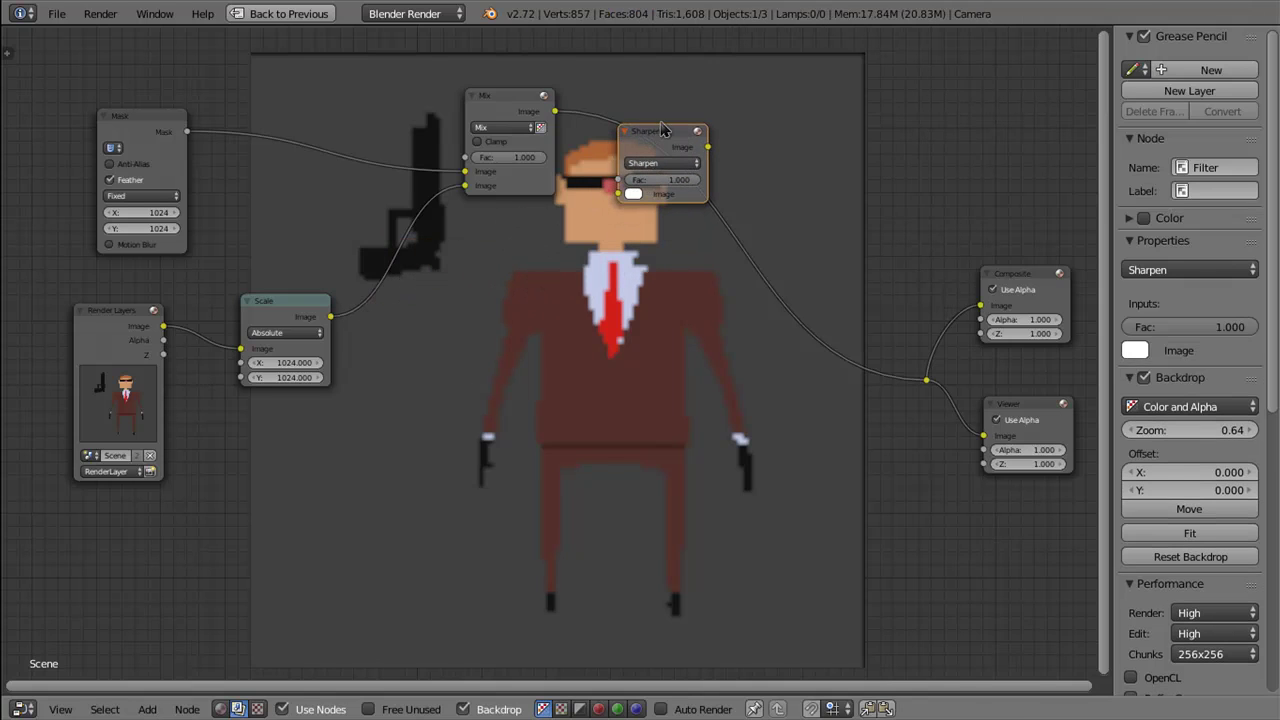
{"action": "left_click_drag", "start_coordinate": [664, 144], "coordinate": [641, 125]}
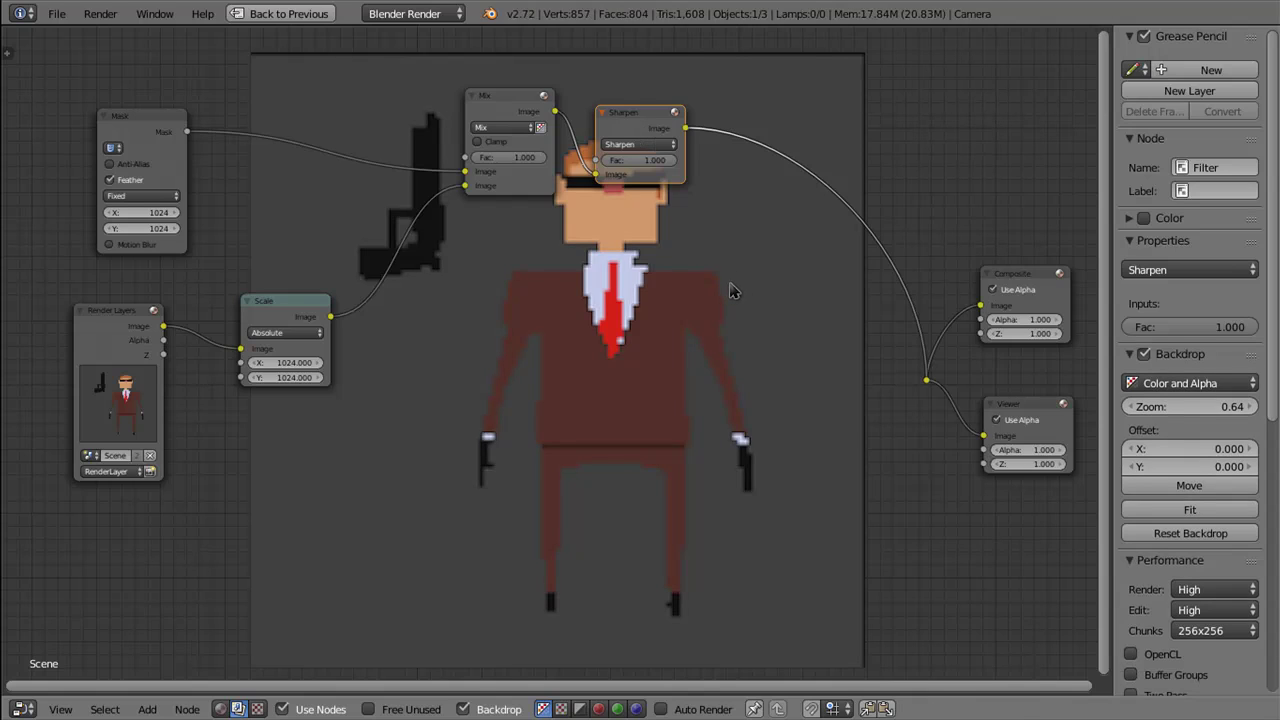
{"action": "left_click_drag", "start_coordinate": [670, 162], "coordinate": [660, 164]}
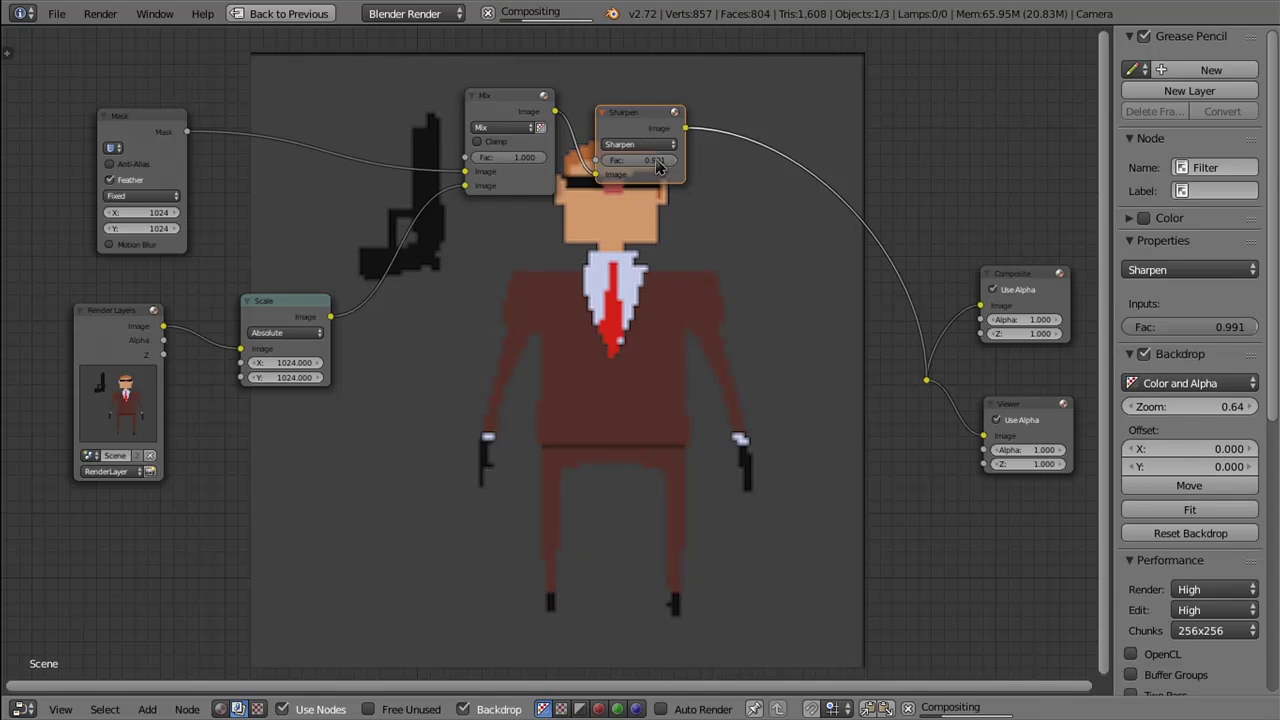
{"action": "left_click", "coordinate": [657, 161]}
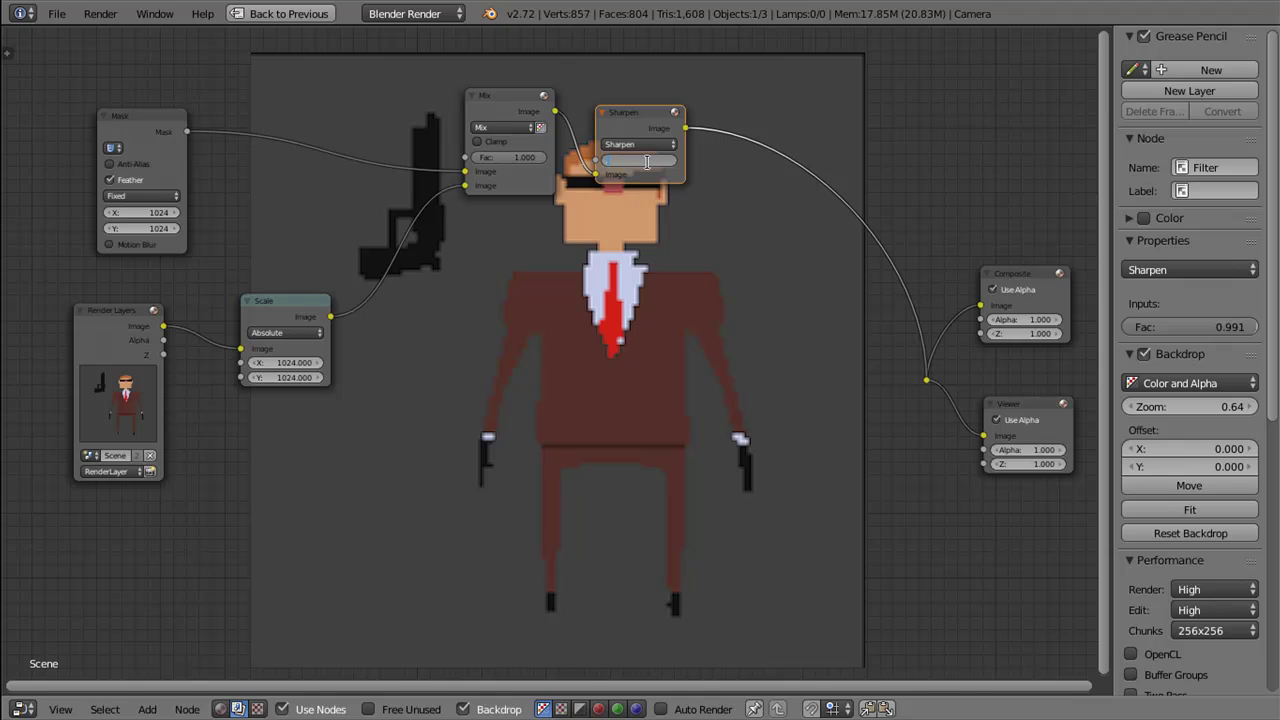
{"action": "key", "text": "Return"}
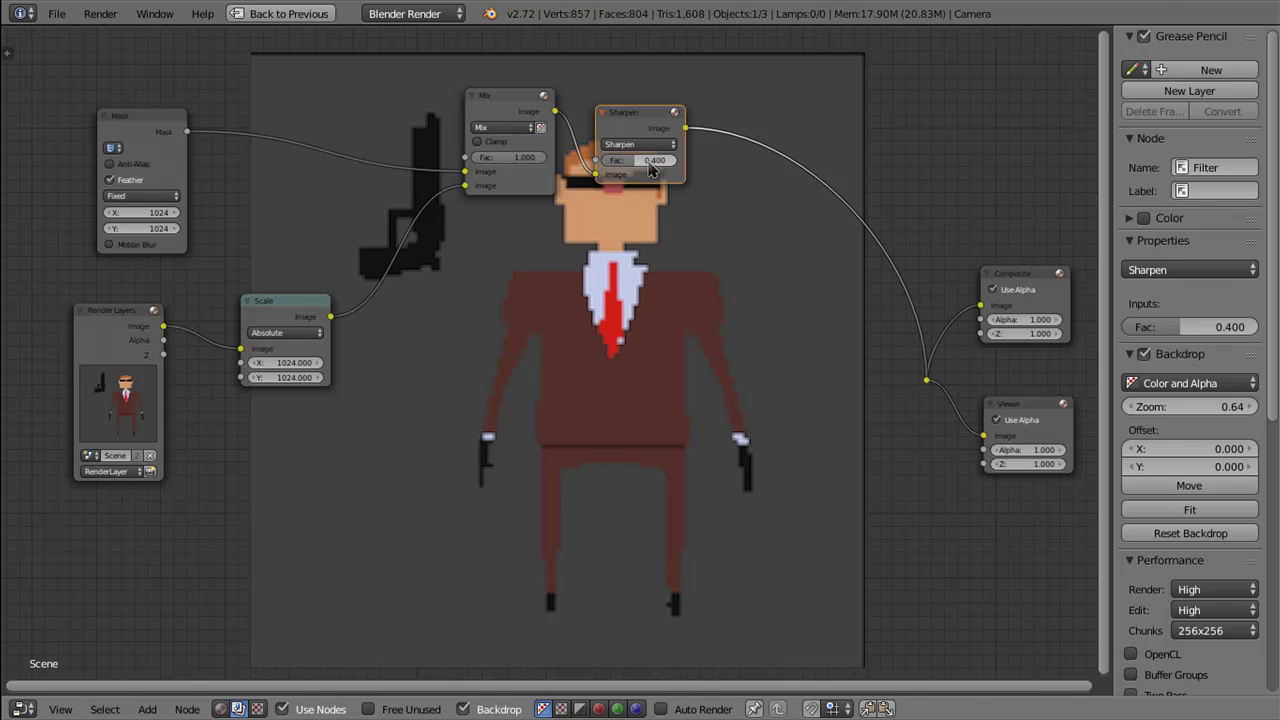
Step: Rearrange the Composite and Viewer nodes and the link junction to the right
{"action": "left_click_drag", "start_coordinate": [726, 360], "coordinate": [708, 370]}
{"action": "left_click_drag", "start_coordinate": [493, 396], "coordinate": [530, 351]}
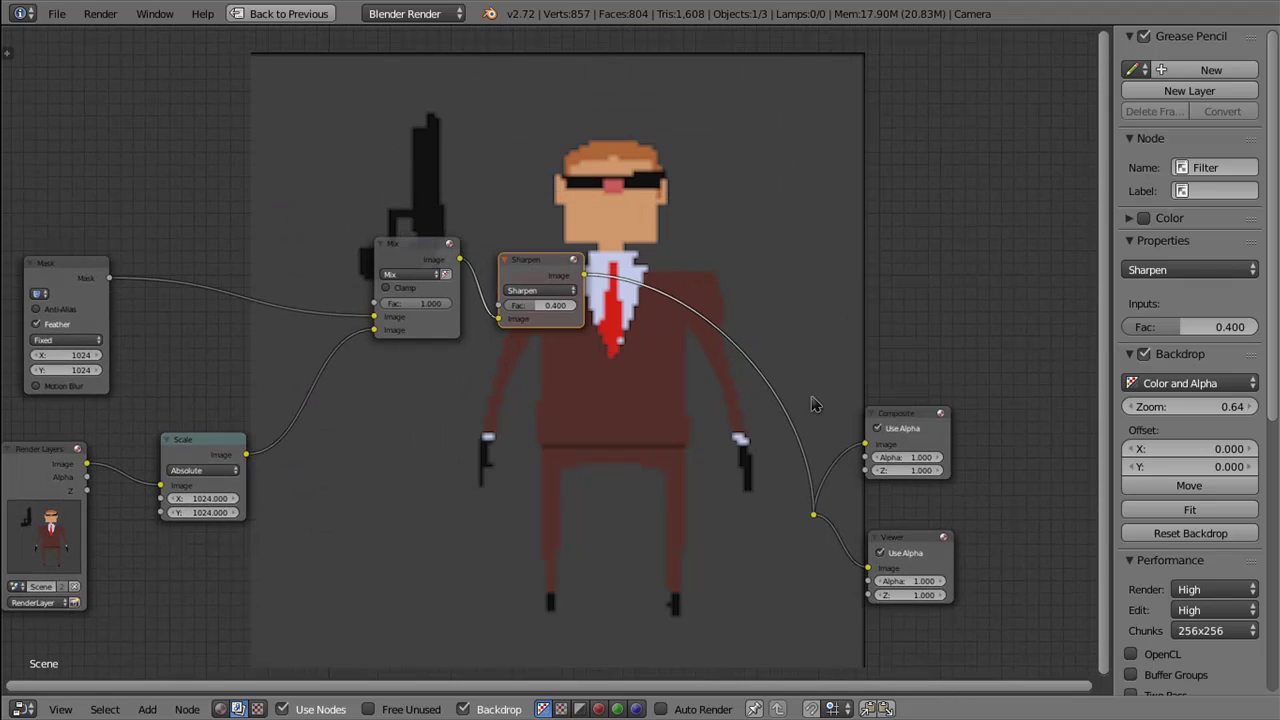
{"action": "left_click_drag", "start_coordinate": [926, 406], "coordinate": [1040, 331]}
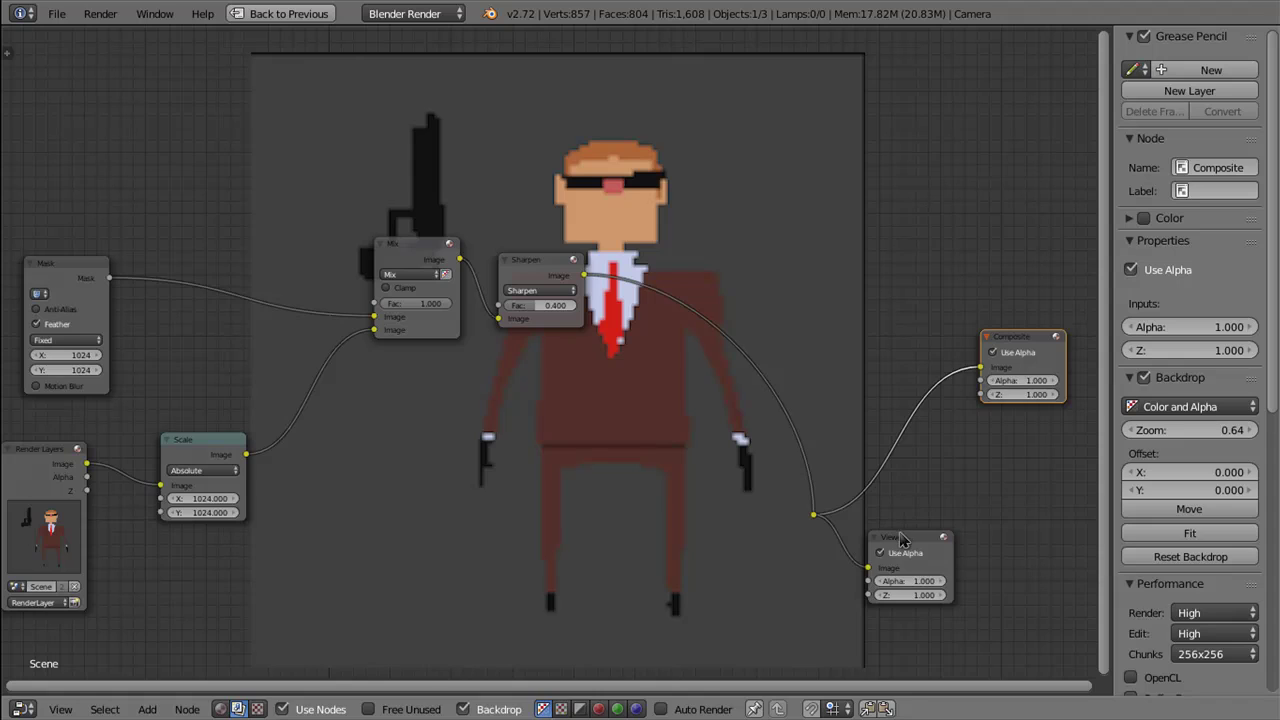
{"action": "left_click_drag", "start_coordinate": [905, 538], "coordinate": [1049, 527]}
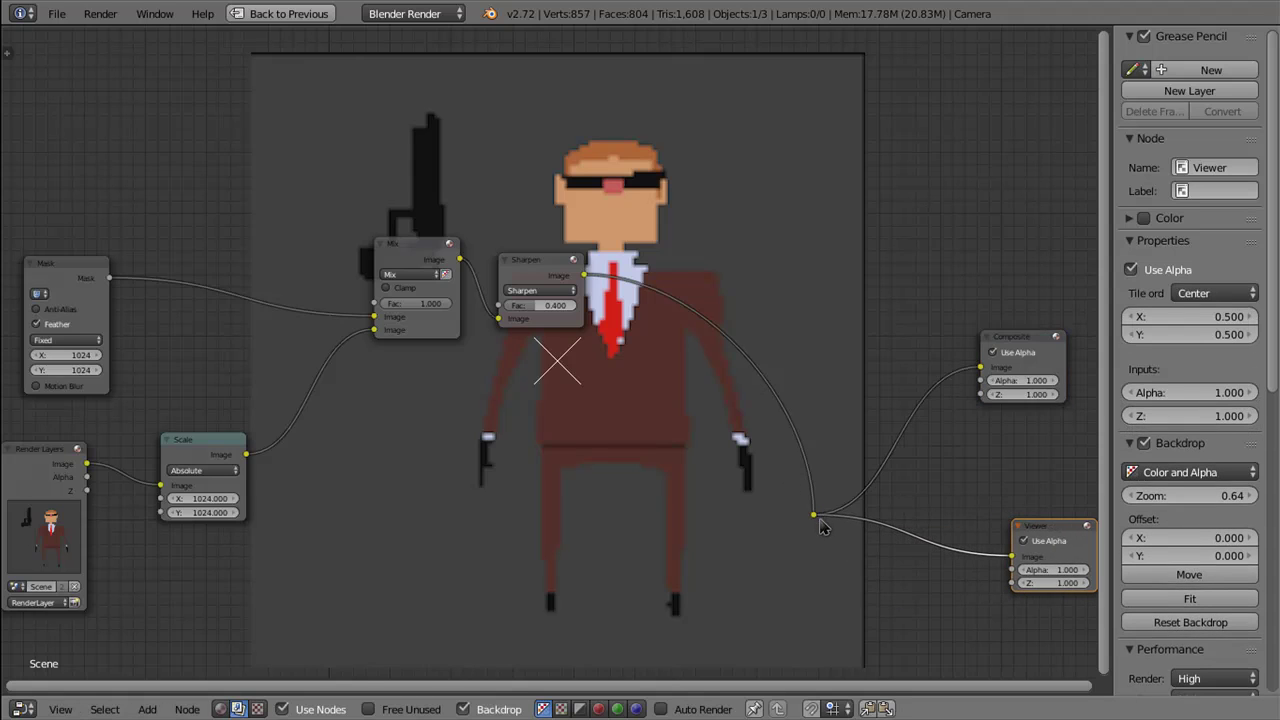
{"action": "left_click_drag", "start_coordinate": [818, 525], "coordinate": [966, 473]}
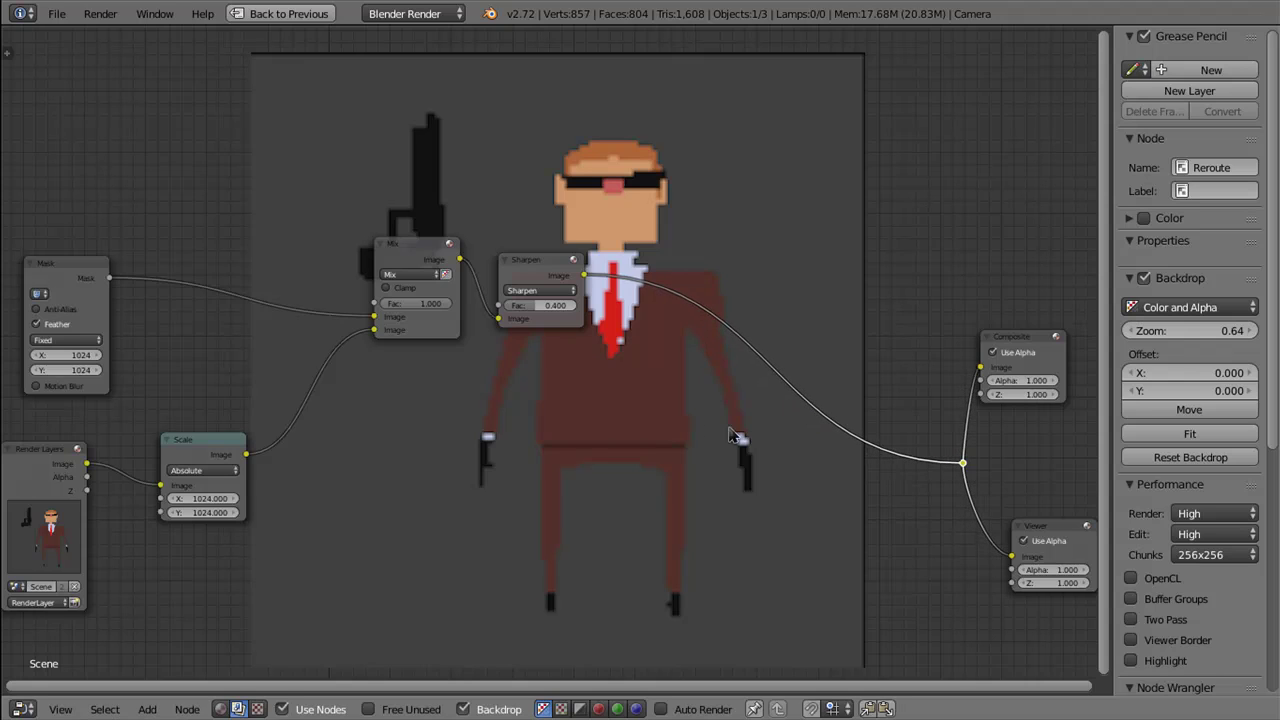
Step: Insert a Color Balance node before the outputs and give its Lift a slight reddish tint
{"action": "key", "text": "shift+a"}
{"action": "mouse_move", "coordinate": [657, 359]}
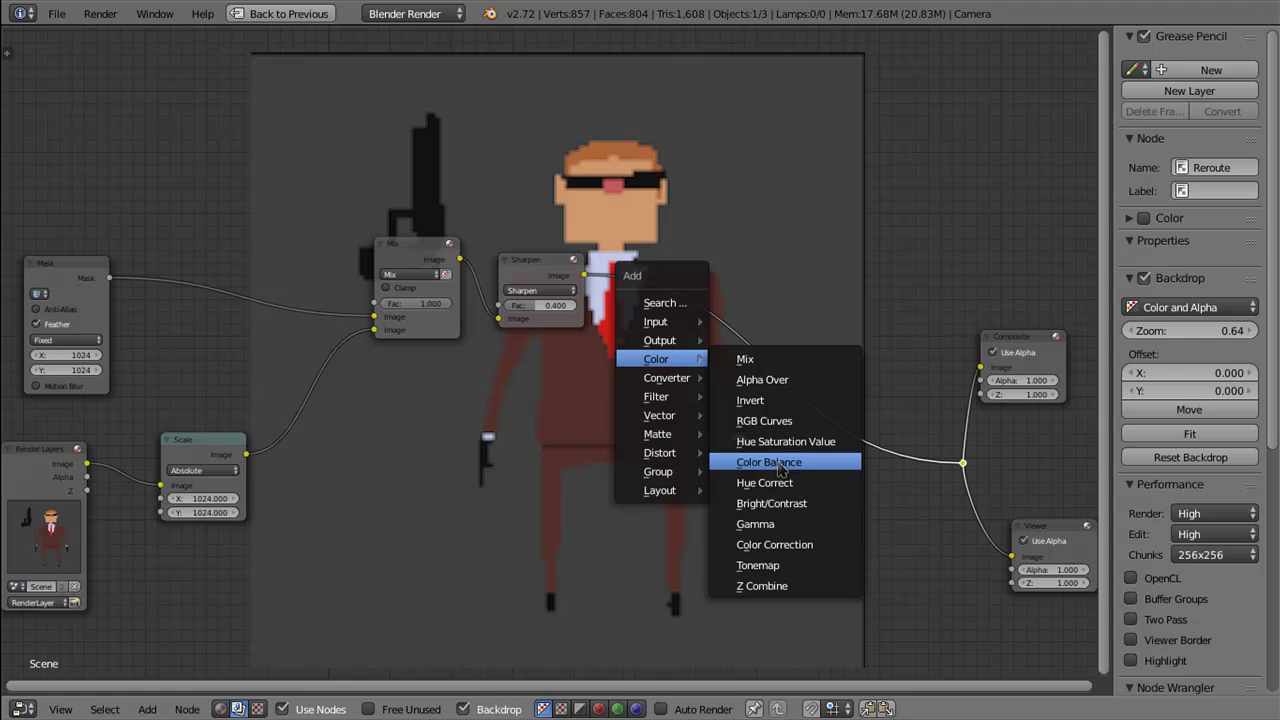
{"action": "left_click", "coordinate": [780, 467]}
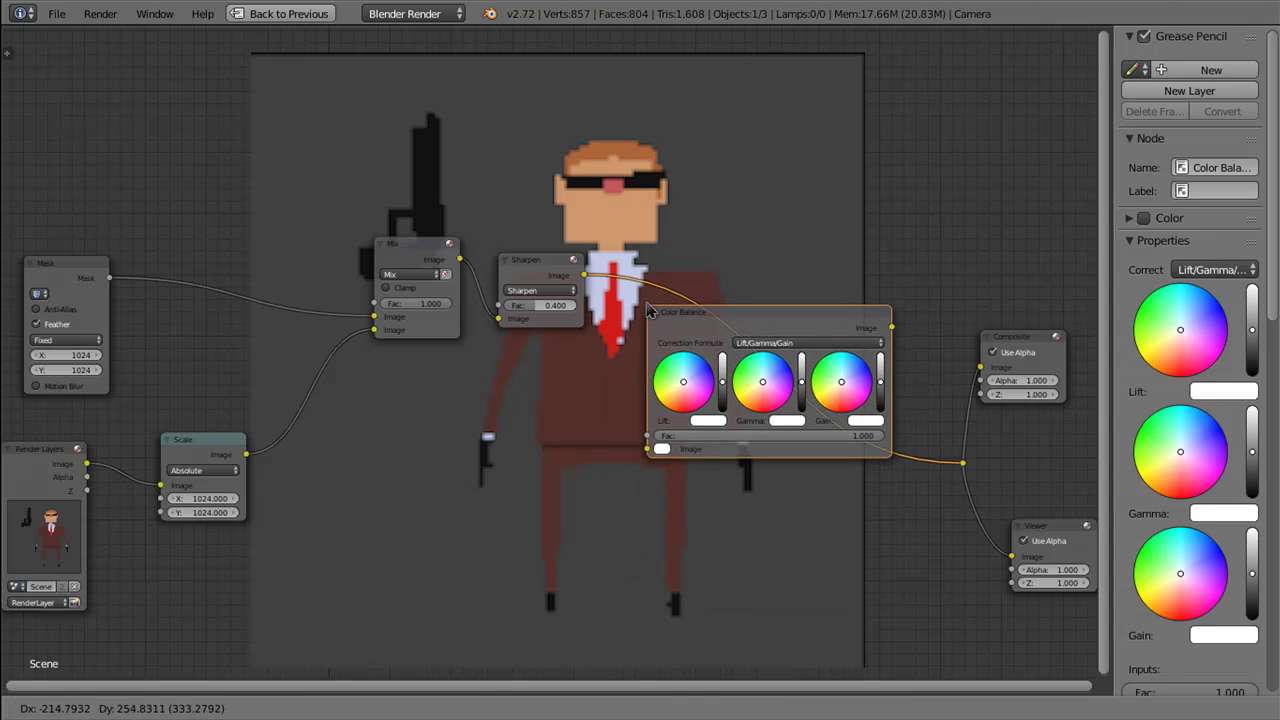
{"action": "left_click", "coordinate": [649, 312]}
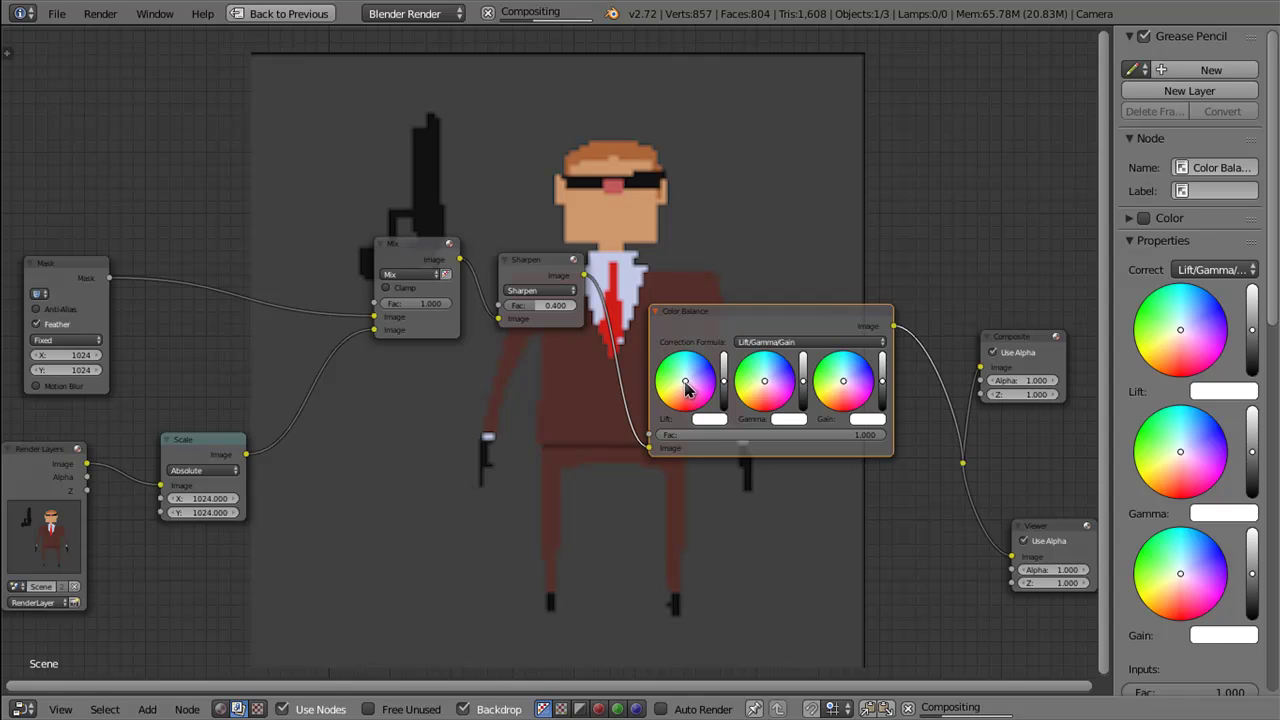
{"action": "left_click", "coordinate": [686, 392]}
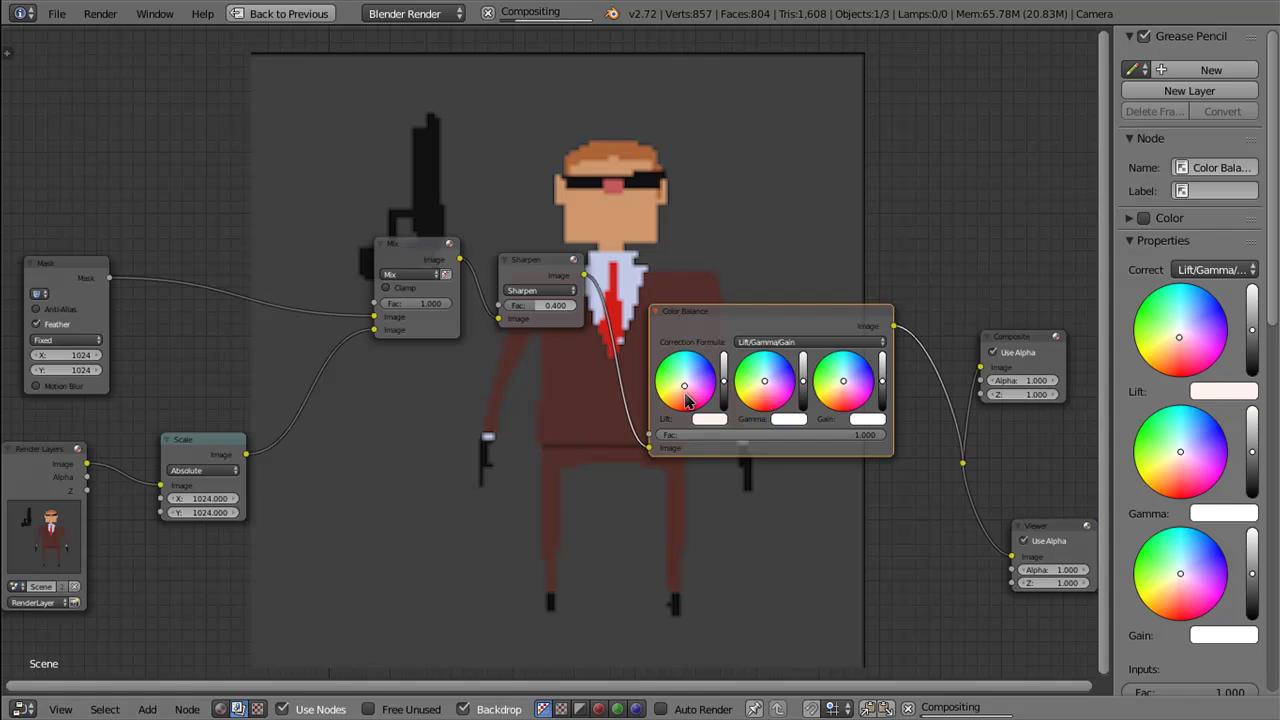
{"action": "left_click", "coordinate": [686, 397]}
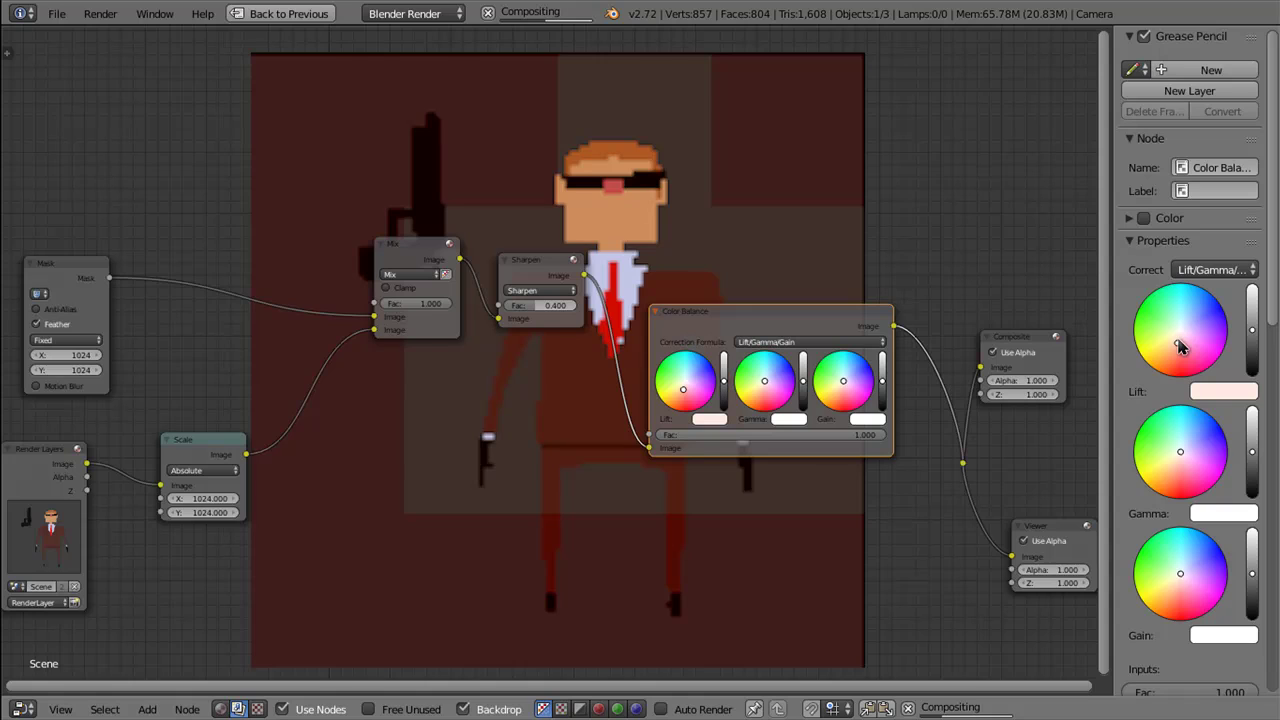
{"action": "left_click", "coordinate": [1180, 345]}
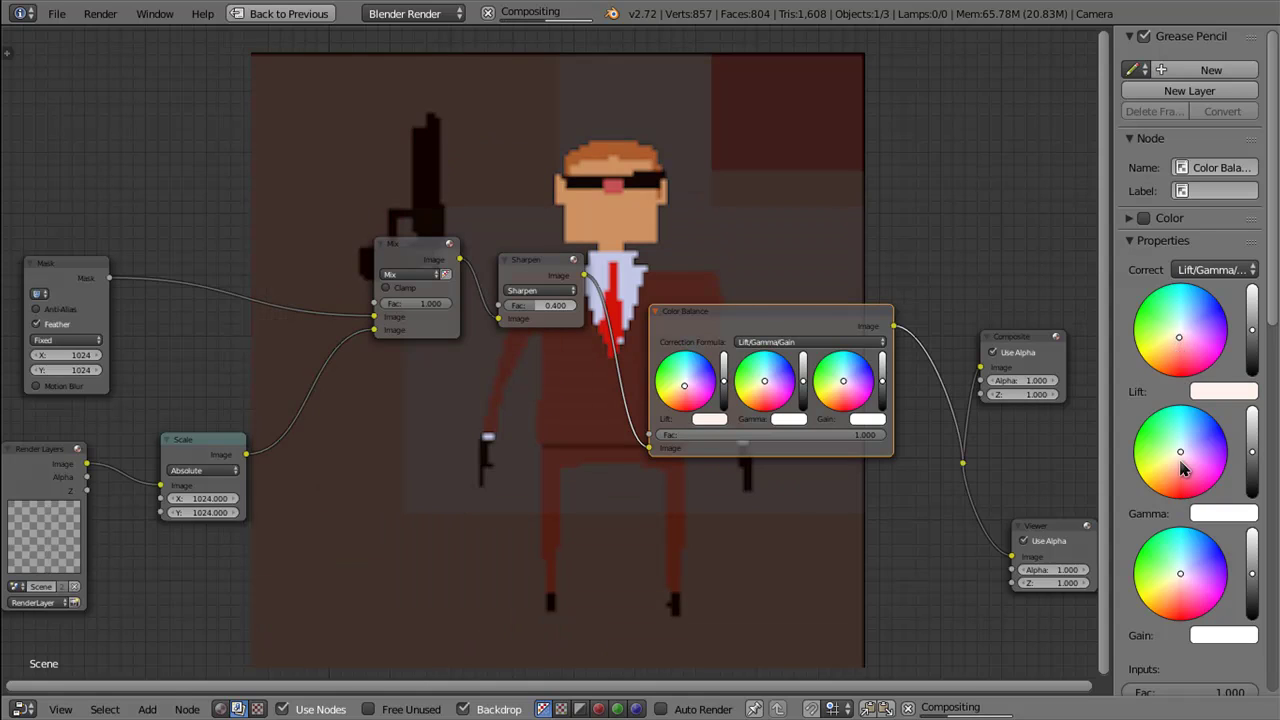
Step: Tint the Color Balance Gamma pale blue and the Gain near-white
{"action": "left_click_drag", "start_coordinate": [1182, 457], "coordinate": [1190, 450]}
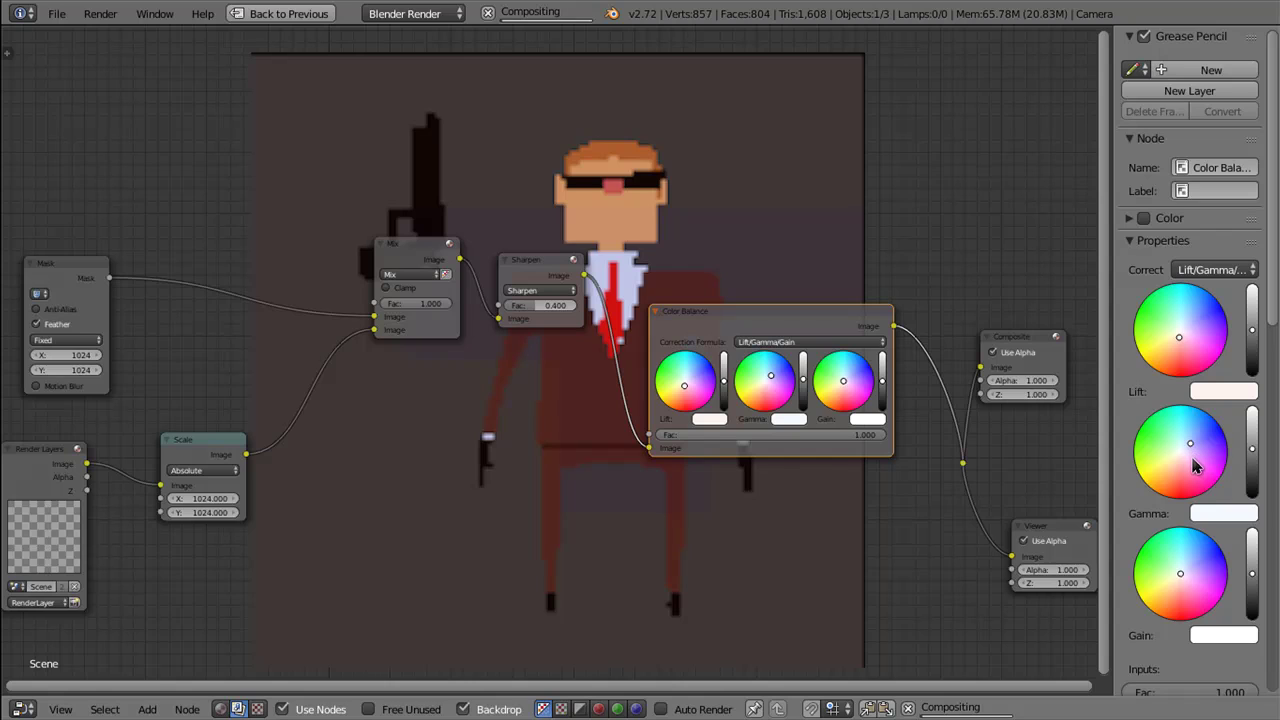
{"action": "left_click_drag", "start_coordinate": [1192, 458], "coordinate": [1183, 515]}
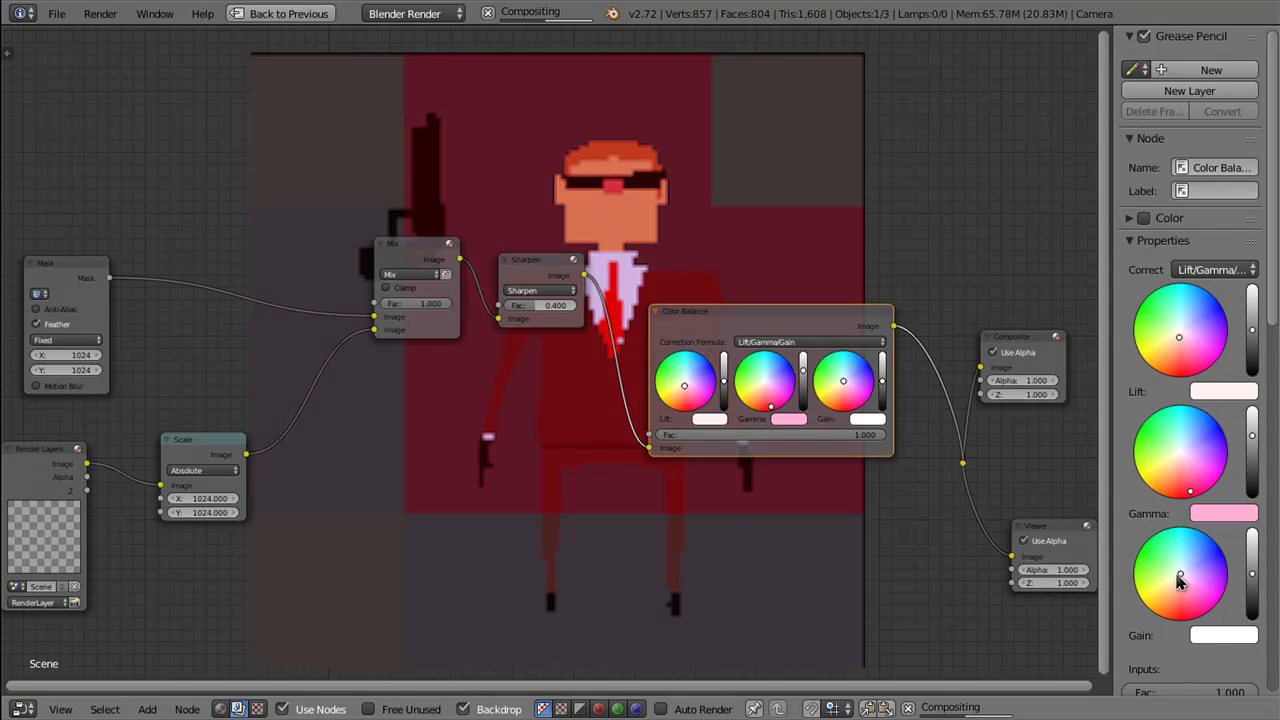
{"action": "left_click", "coordinate": [1173, 578]}
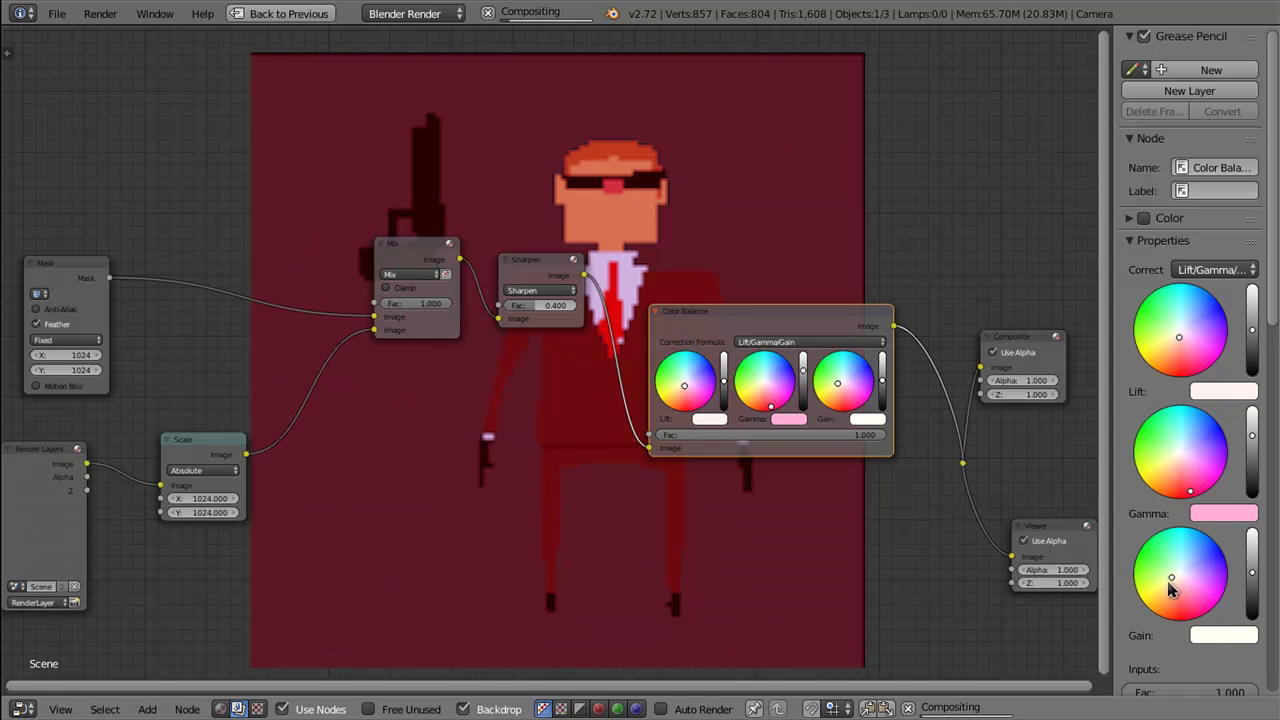
{"action": "left_click", "coordinate": [1168, 583]}
{"action": "left_click", "coordinate": [1198, 441]}
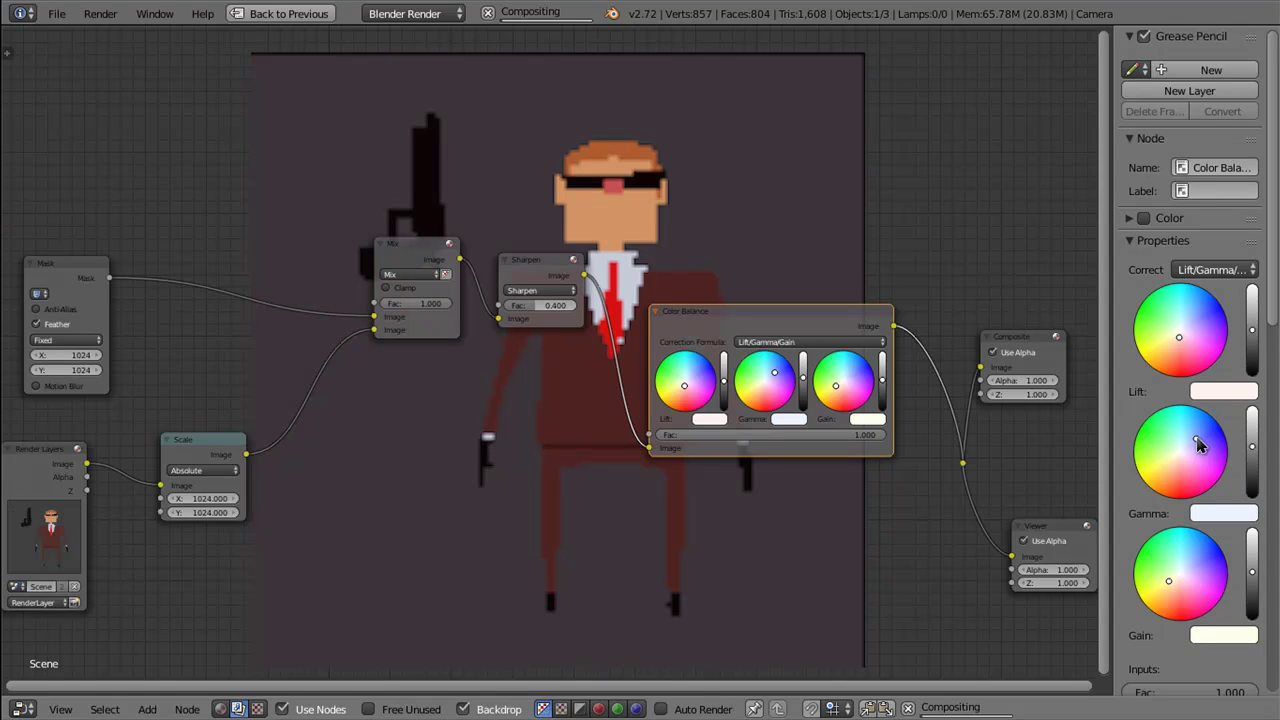
{"action": "left_click", "coordinate": [1200, 440]}
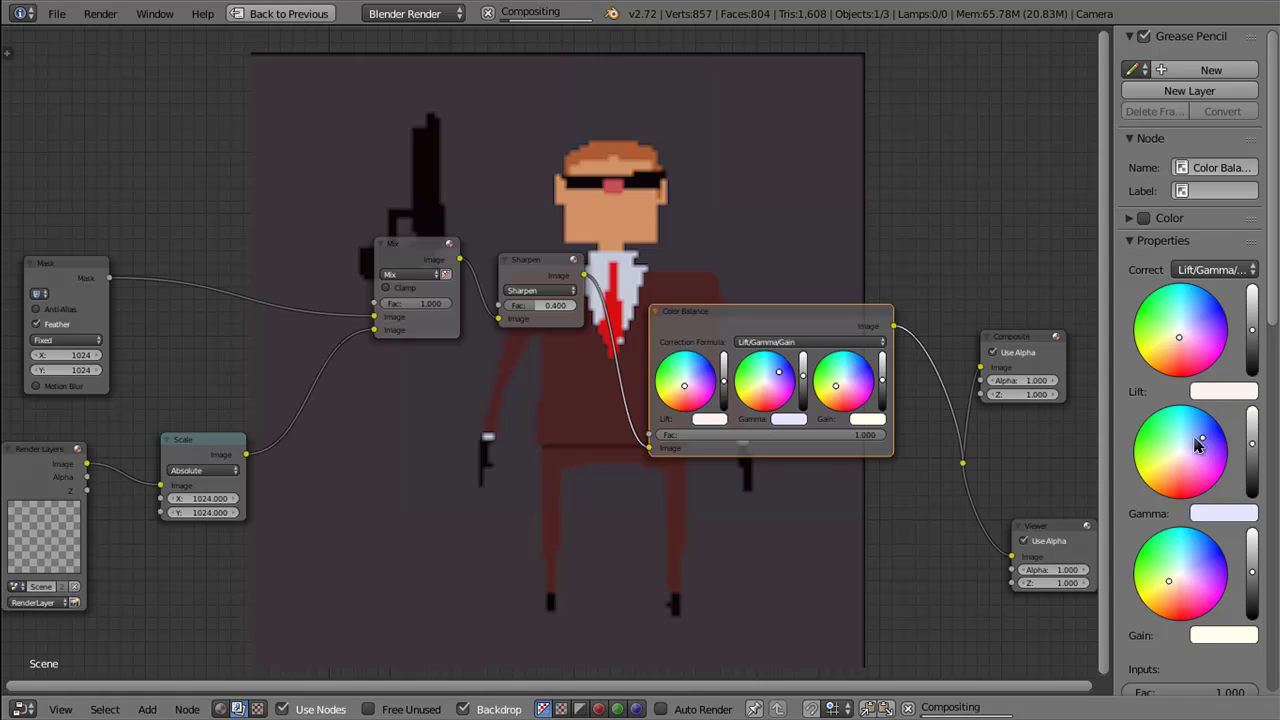
{"action": "left_click", "coordinate": [1194, 444]}
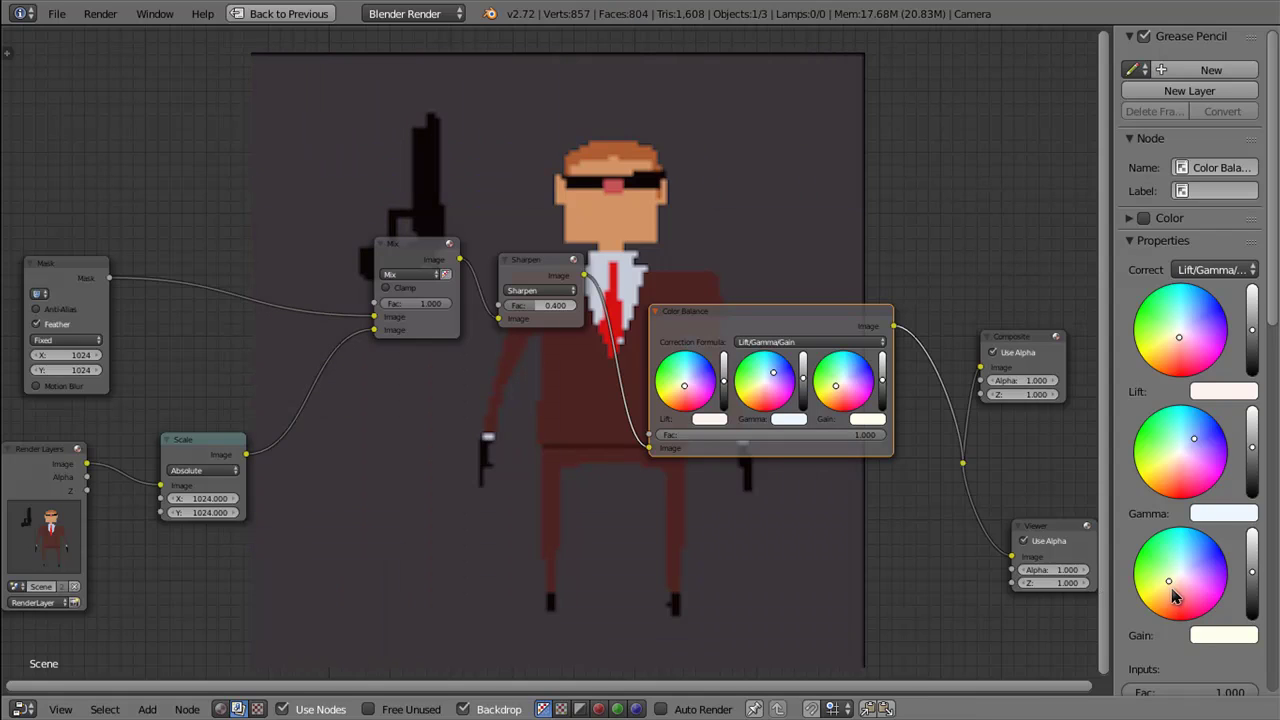
{"action": "left_click", "coordinate": [1179, 590]}
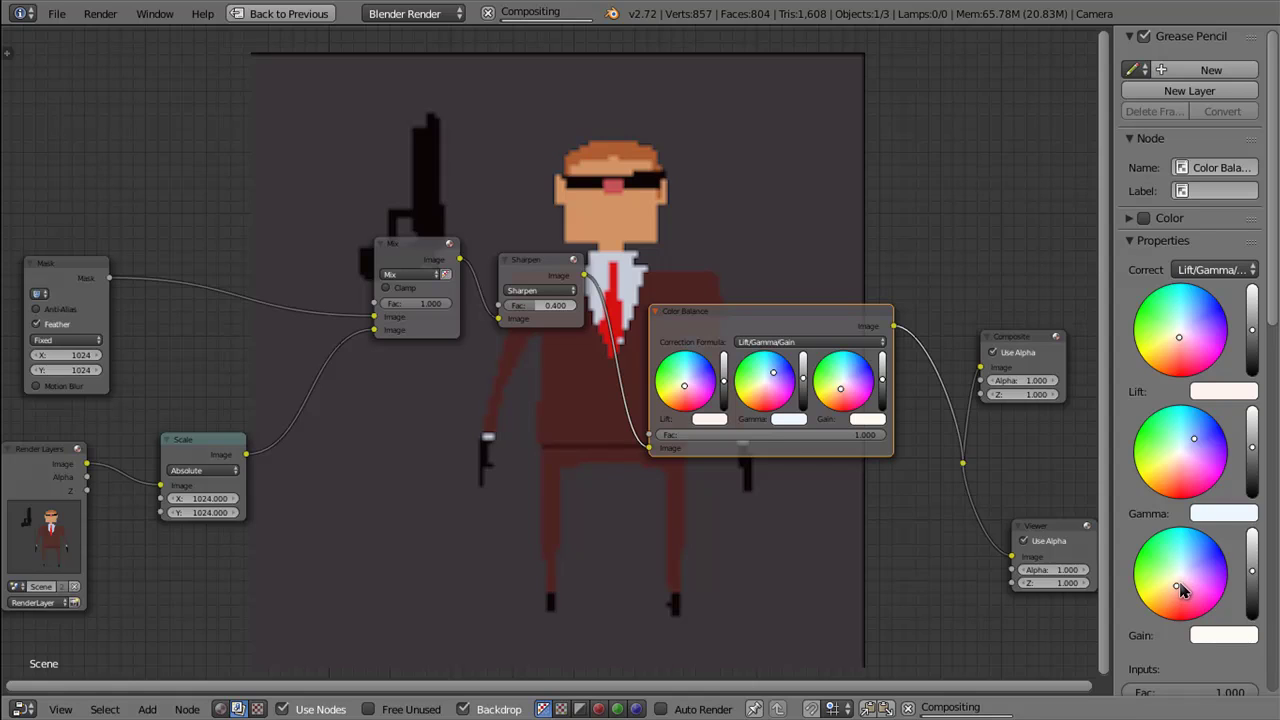
{"action": "left_click", "coordinate": [1183, 582]}
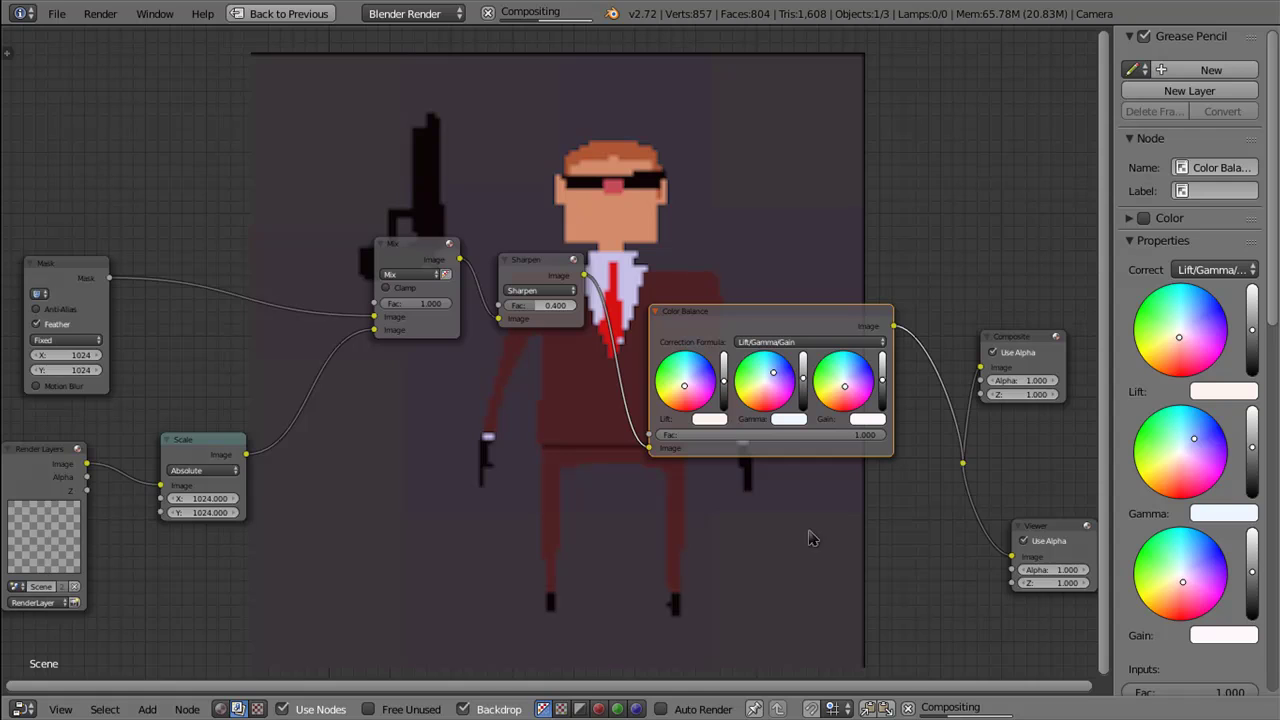
Step: Move the Composite and Viewer nodes up and right and neaten the reroute point
{"action": "scroll", "scroll_direction": "down", "scroll_amount": 3}
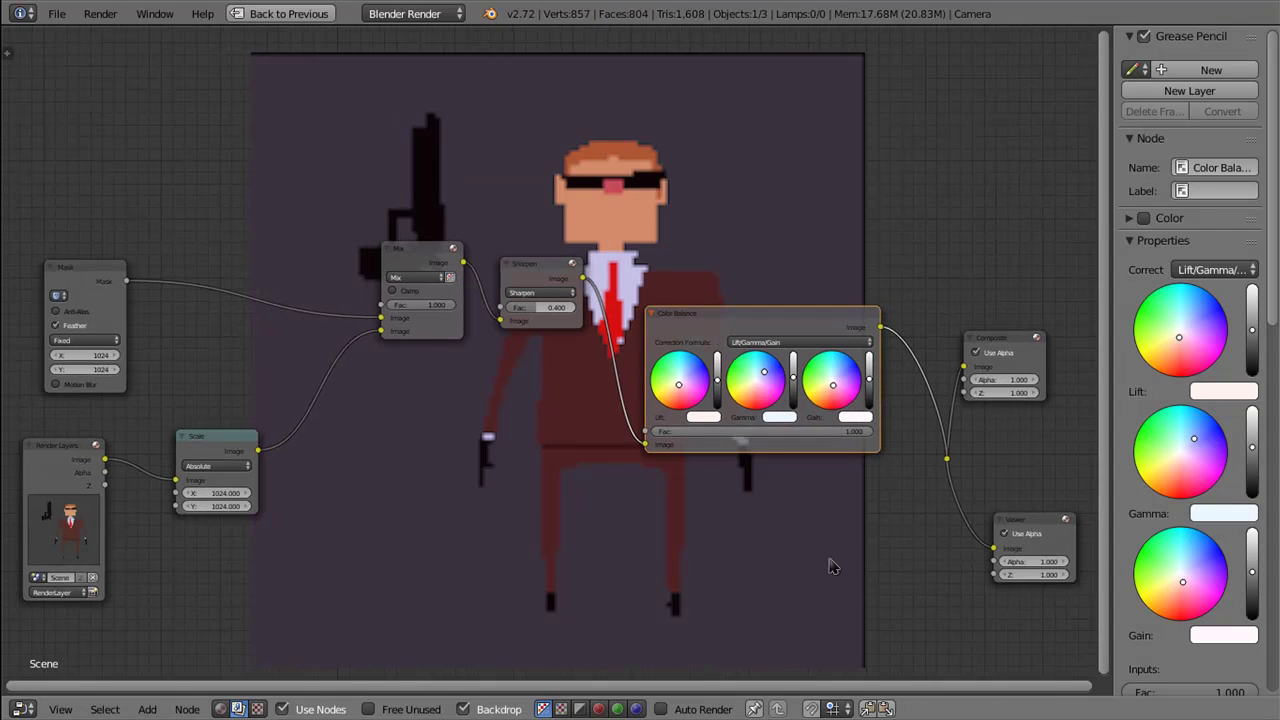
{"action": "scroll", "scroll_direction": "up", "scroll_amount": 3}
{"action": "scroll", "scroll_direction": "down", "scroll_amount": 3}
{"action": "left_click_drag", "start_coordinate": [952, 302], "coordinate": [1089, 277]}
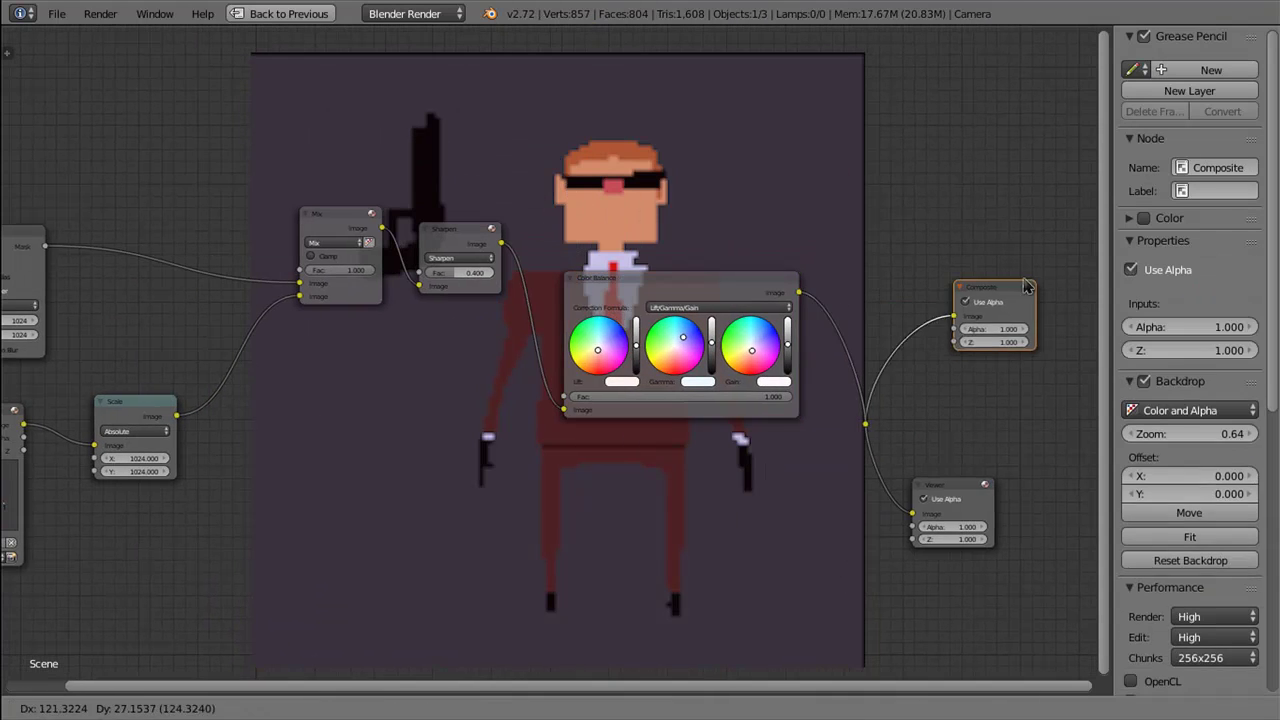
{"action": "left_click_drag", "start_coordinate": [958, 492], "coordinate": [1081, 460]}
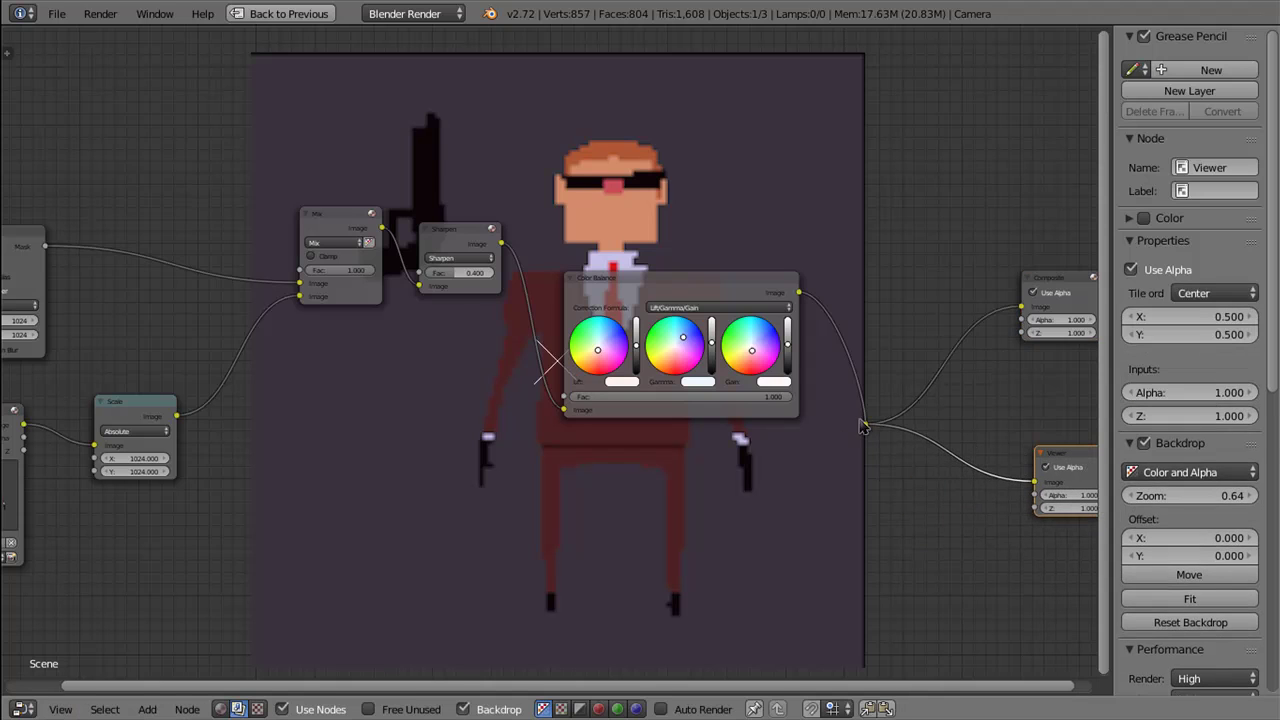
{"action": "left_click", "coordinate": [867, 425]}
{"action": "left_click_drag", "start_coordinate": [868, 426], "coordinate": [969, 370]}
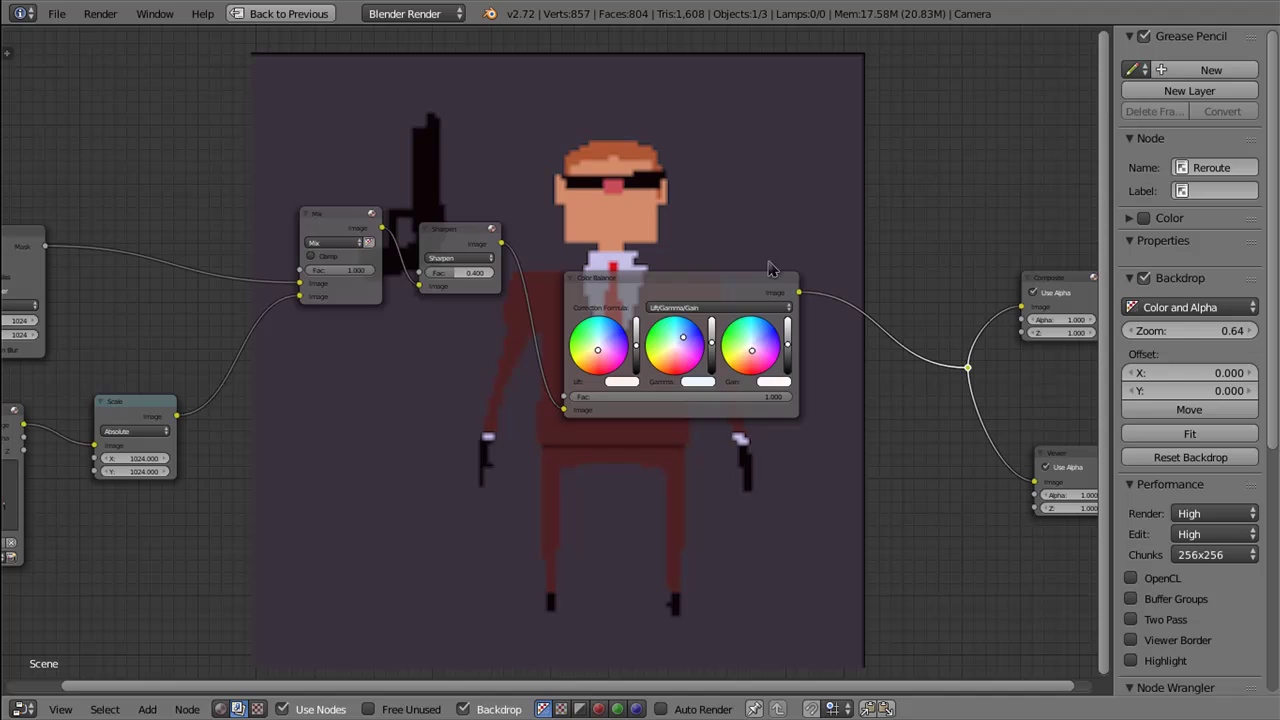
Step: Position the Color Balance node right of the character and recentre the node view
{"action": "left_click", "coordinate": [770, 283]}
{"action": "left_click_drag", "start_coordinate": [770, 283], "coordinate": [840, 186]}
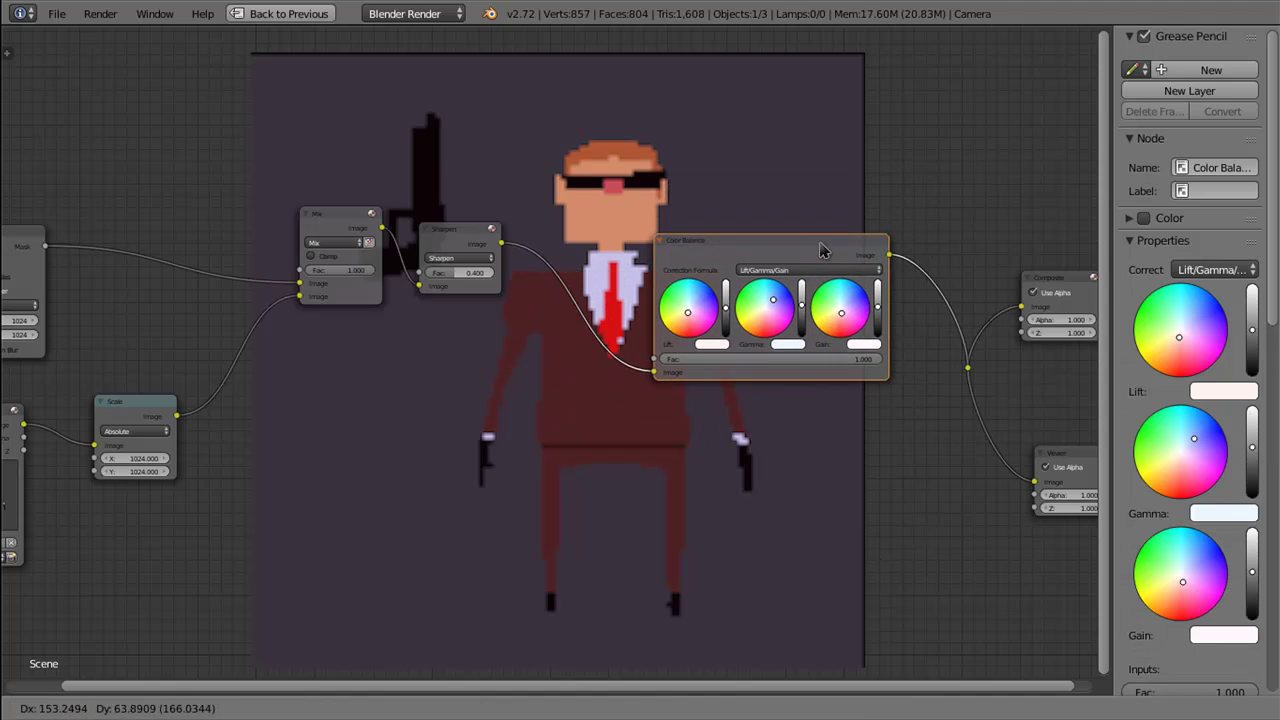
{"action": "left_click_drag", "start_coordinate": [840, 186], "coordinate": [820, 264]}
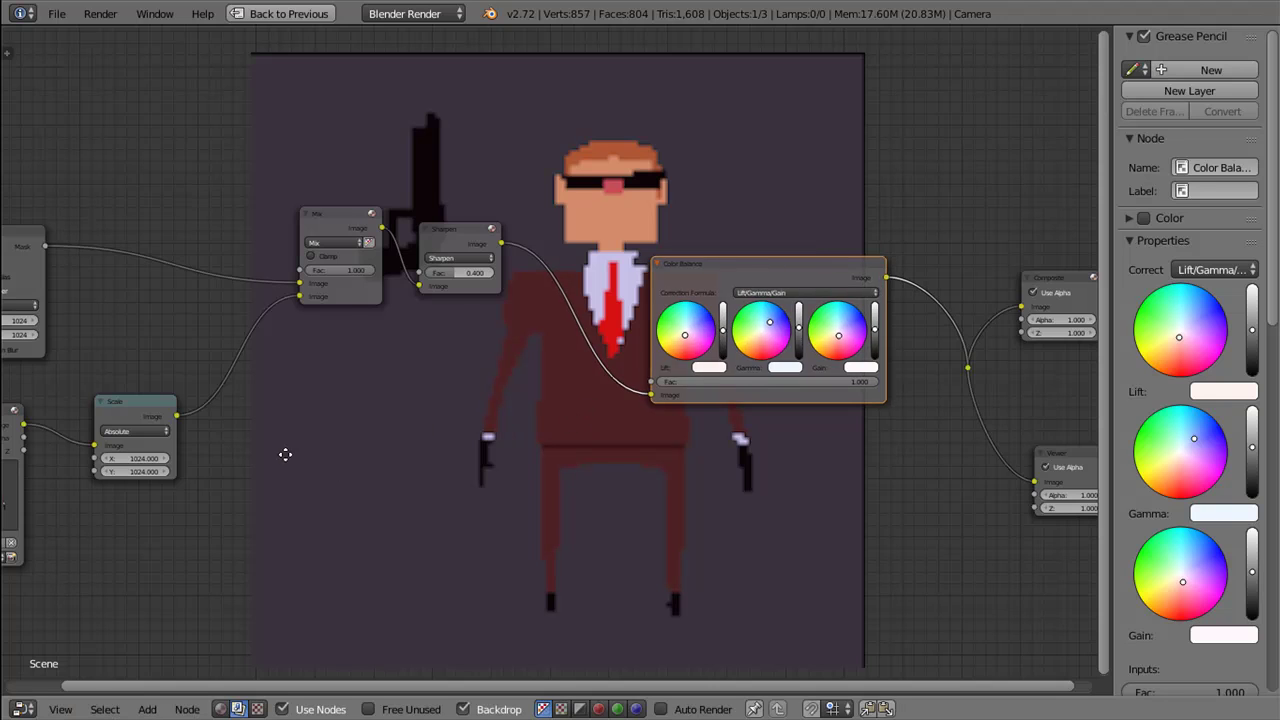
{"action": "left_click_drag", "start_coordinate": [286, 451], "coordinate": [337, 354]}
{"action": "left_click_drag", "start_coordinate": [640, 343], "coordinate": [630, 378]}
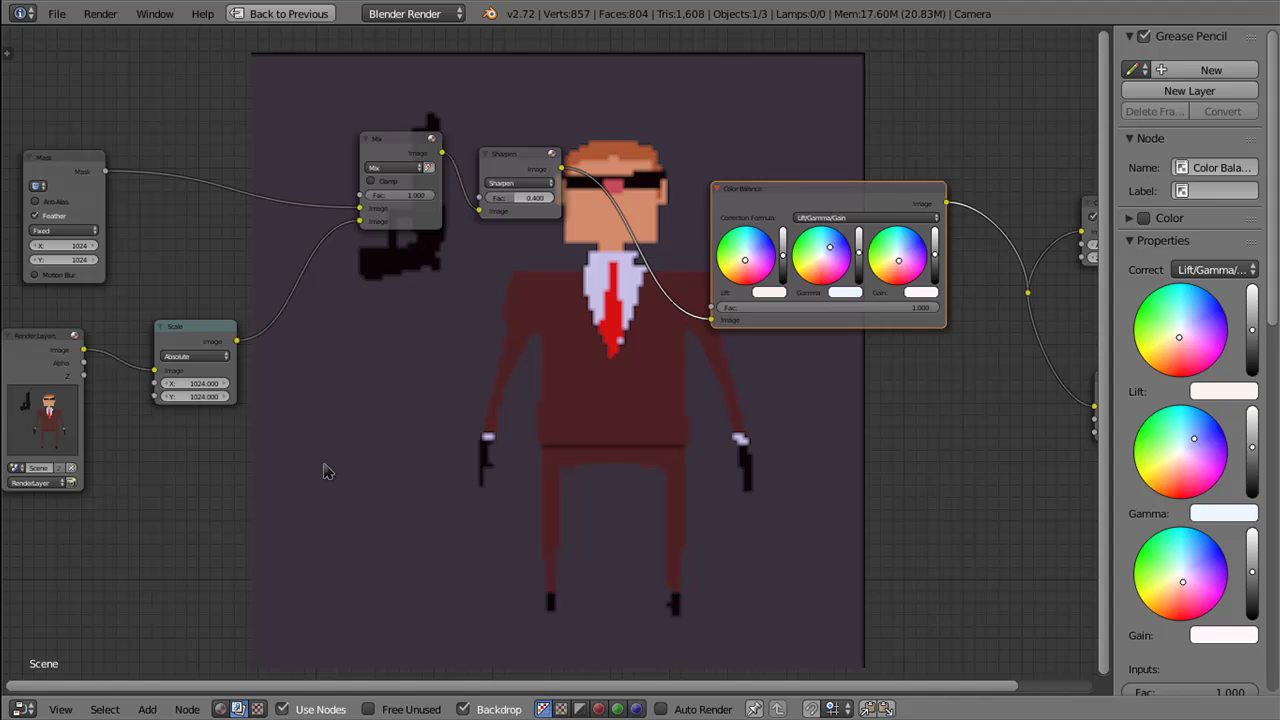
{"action": "key", "text": "shift+a"}
{"action": "mouse_move", "coordinate": [287, 429]}
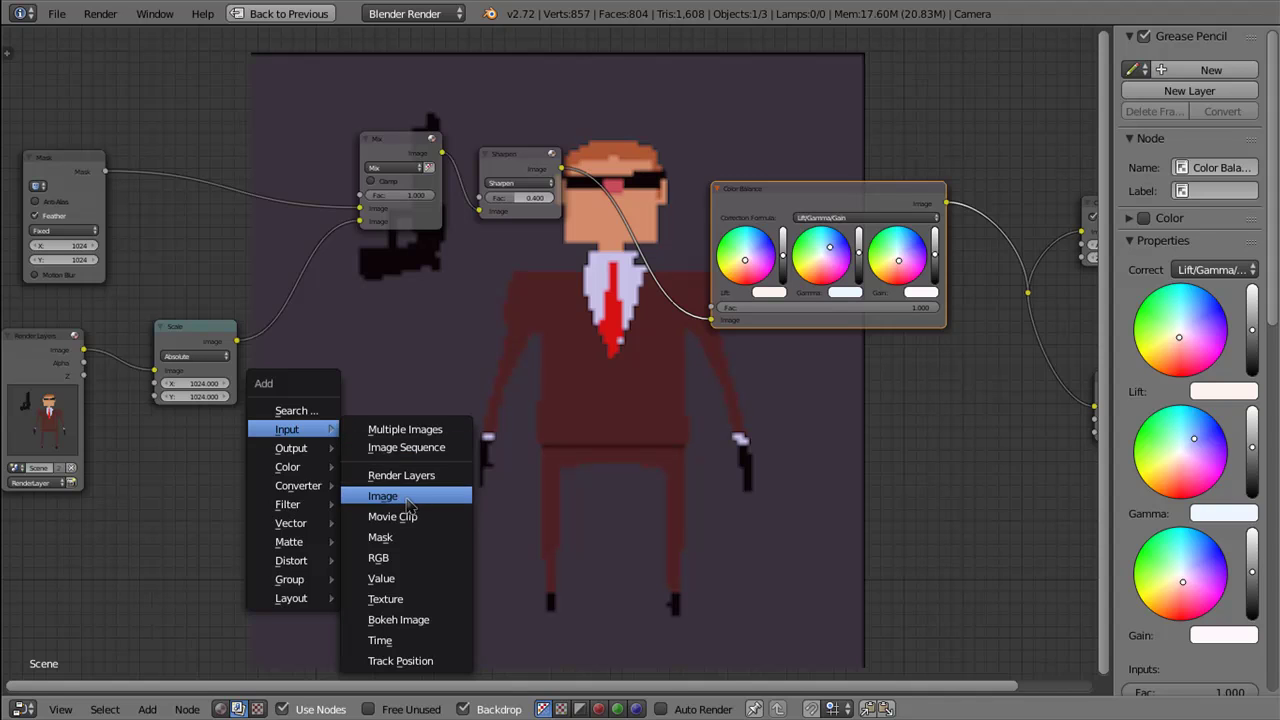
Step: Add an Image node at lower left loaded with Line_Pattern.png from the PixelBlender folder
{"action": "left_click", "coordinate": [408, 496]}
{"action": "left_click", "coordinate": [200, 470]}
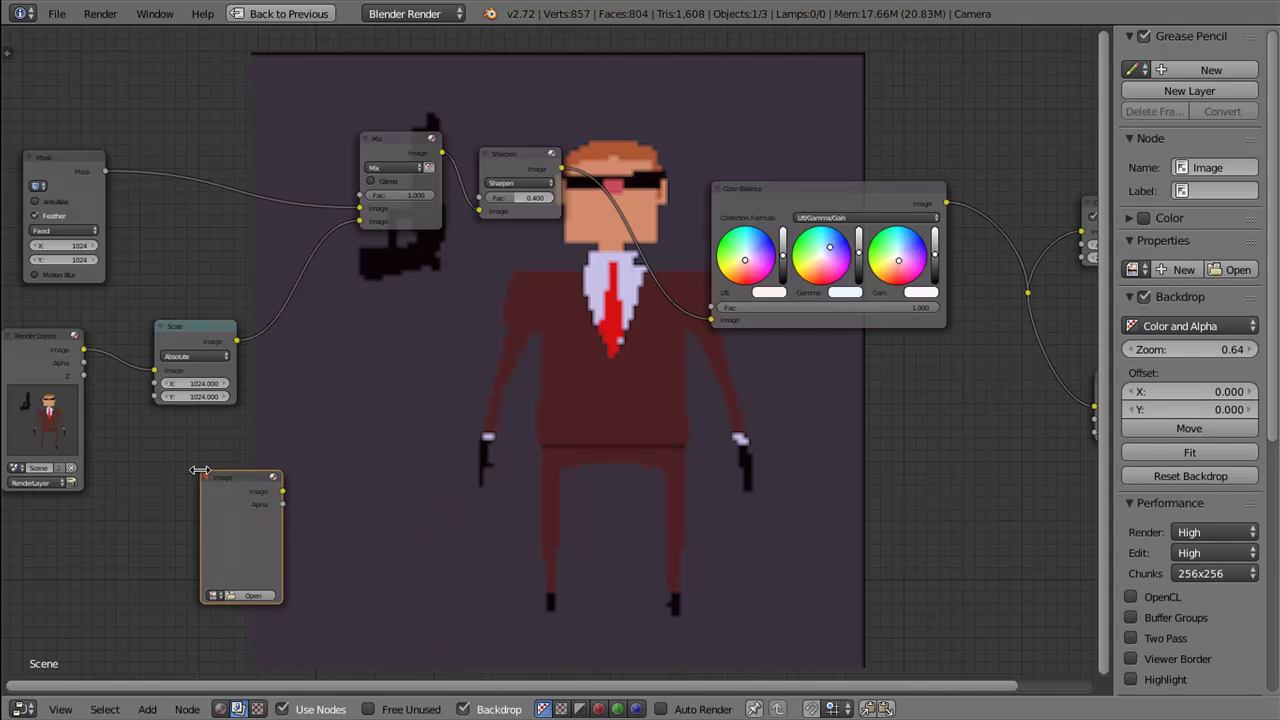
{"action": "left_click", "coordinate": [252, 596]}
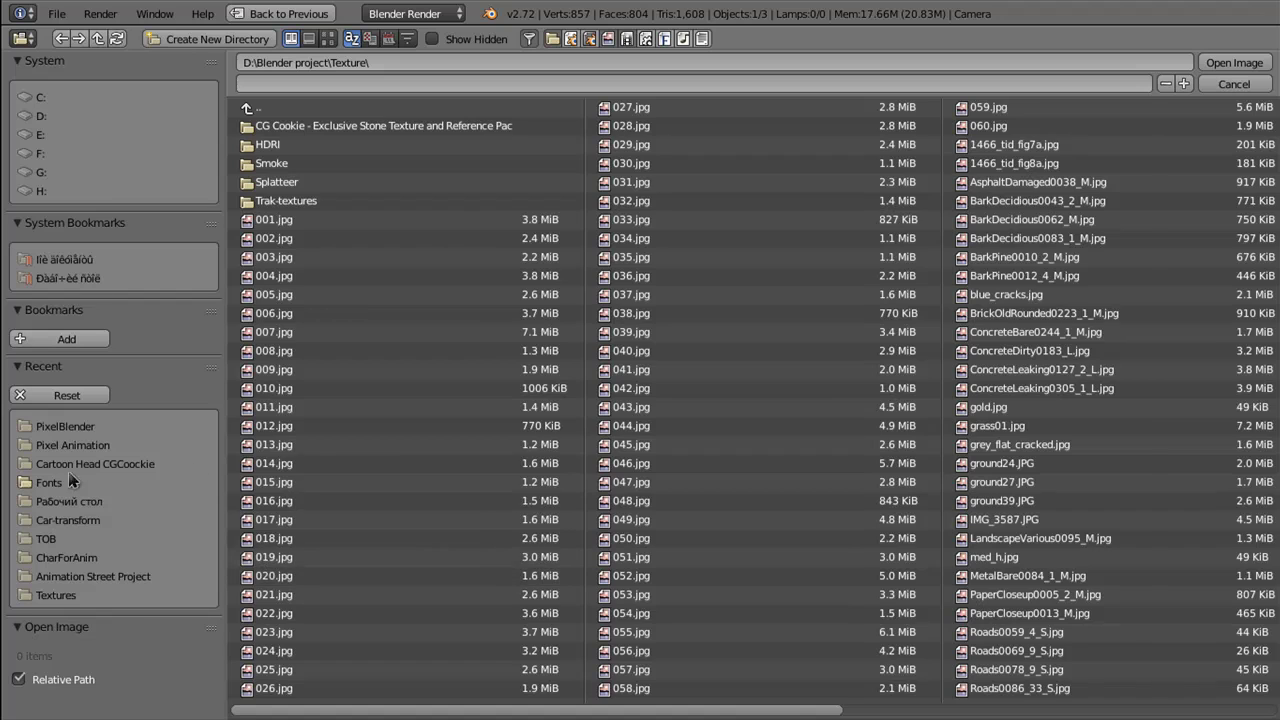
{"action": "left_click", "coordinate": [78, 428]}
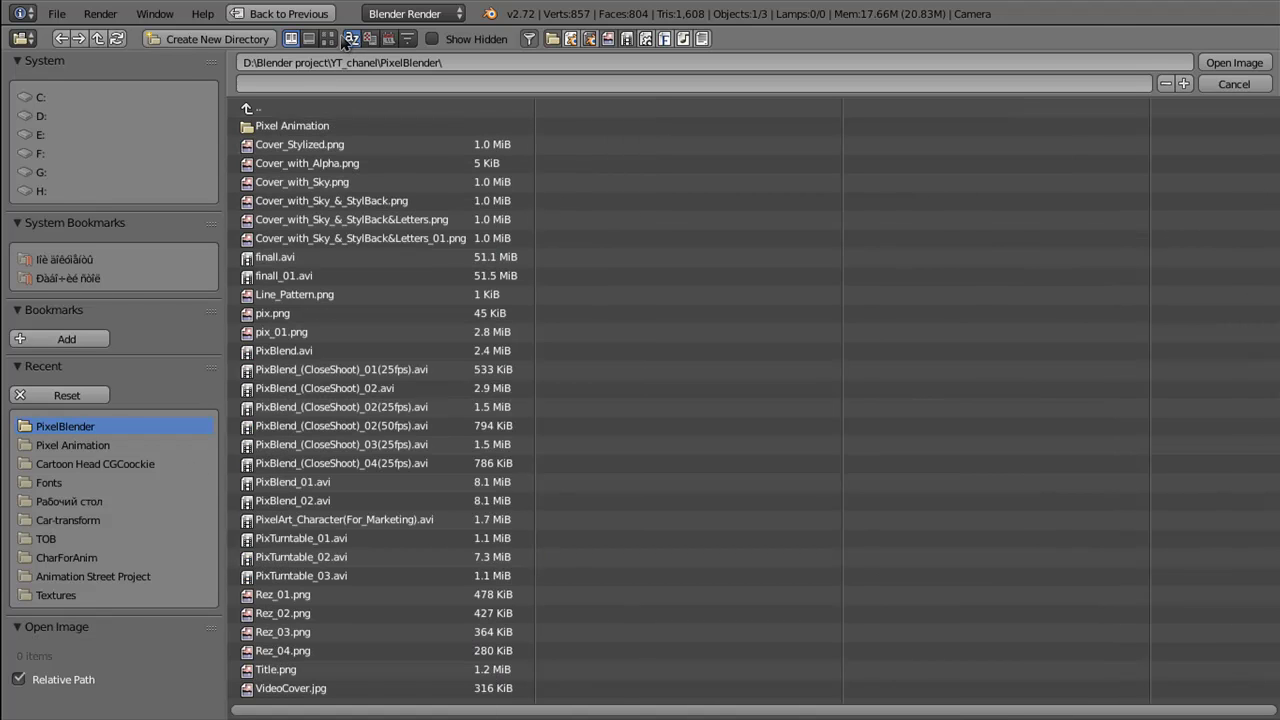
{"action": "left_click", "coordinate": [330, 40]}
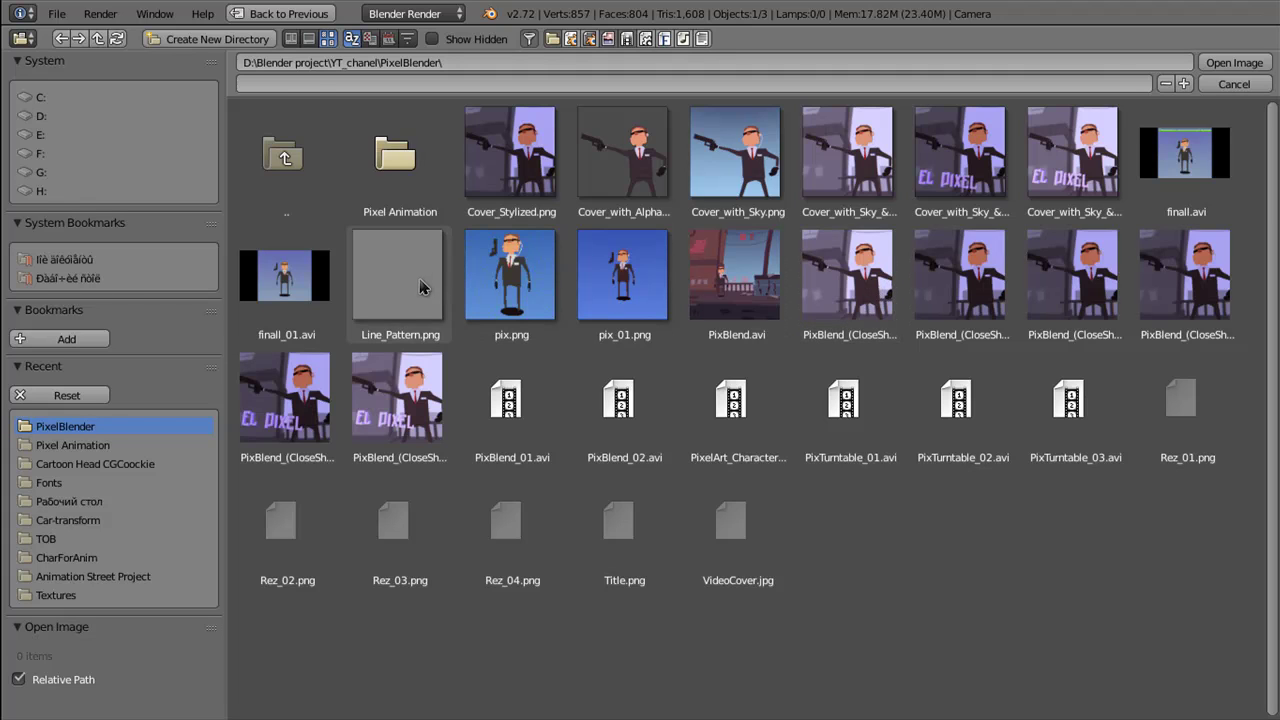
{"action": "left_click", "coordinate": [398, 280]}
{"action": "left_click", "coordinate": [1232, 62]}
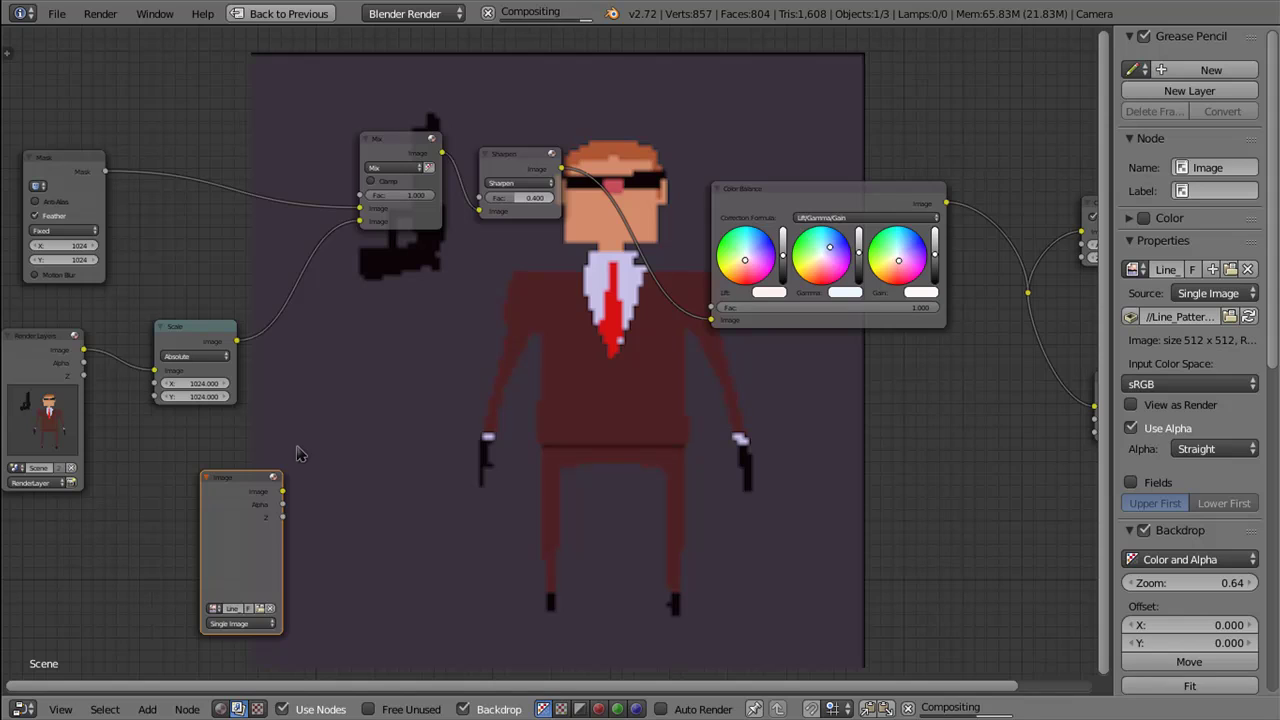
{"action": "left_click_drag", "start_coordinate": [256, 478], "coordinate": [176, 485]}
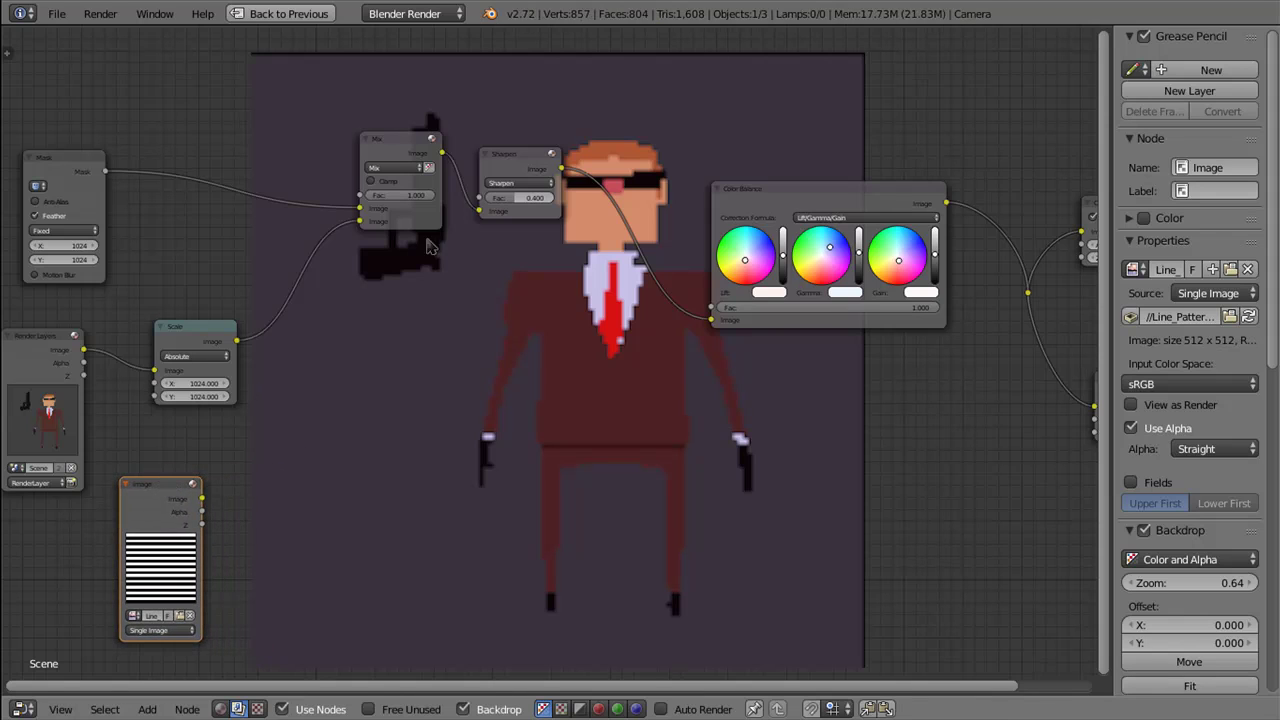
{"action": "left_click", "coordinate": [398, 143]}
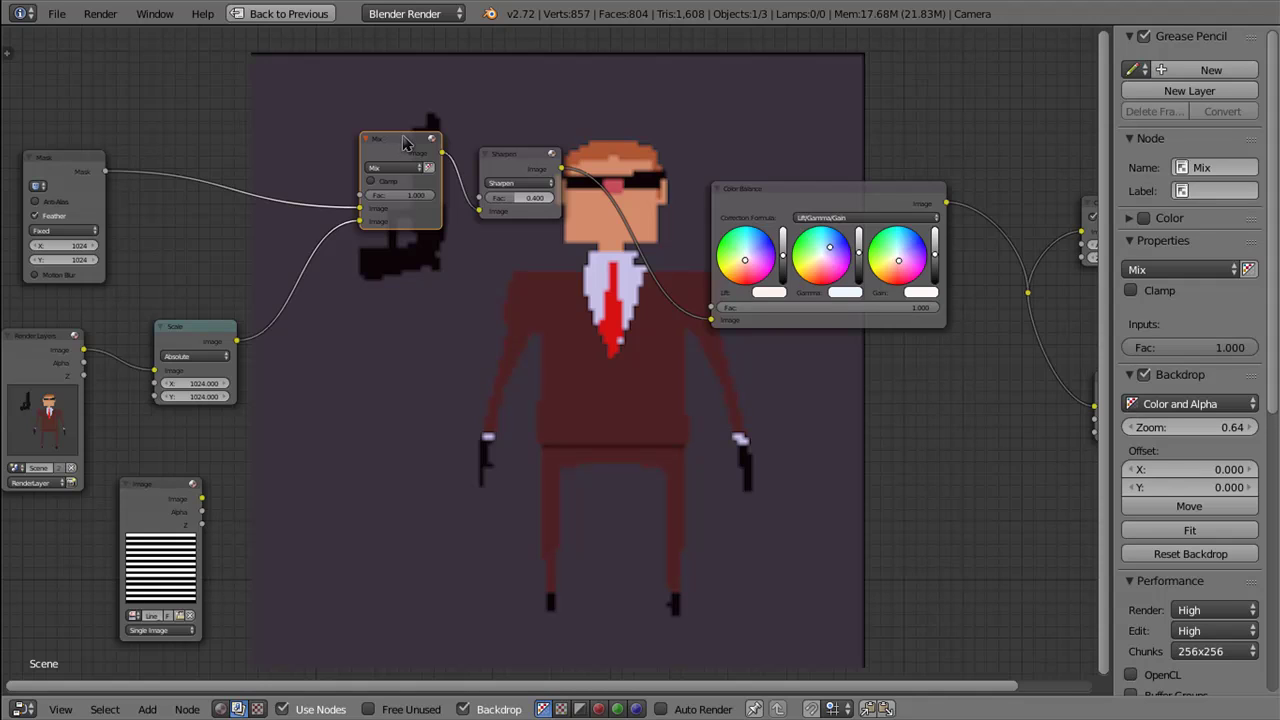
Step: Duplicate the Mix node below the original and feed the line pattern image into it
{"action": "key", "text": "shift+d"}
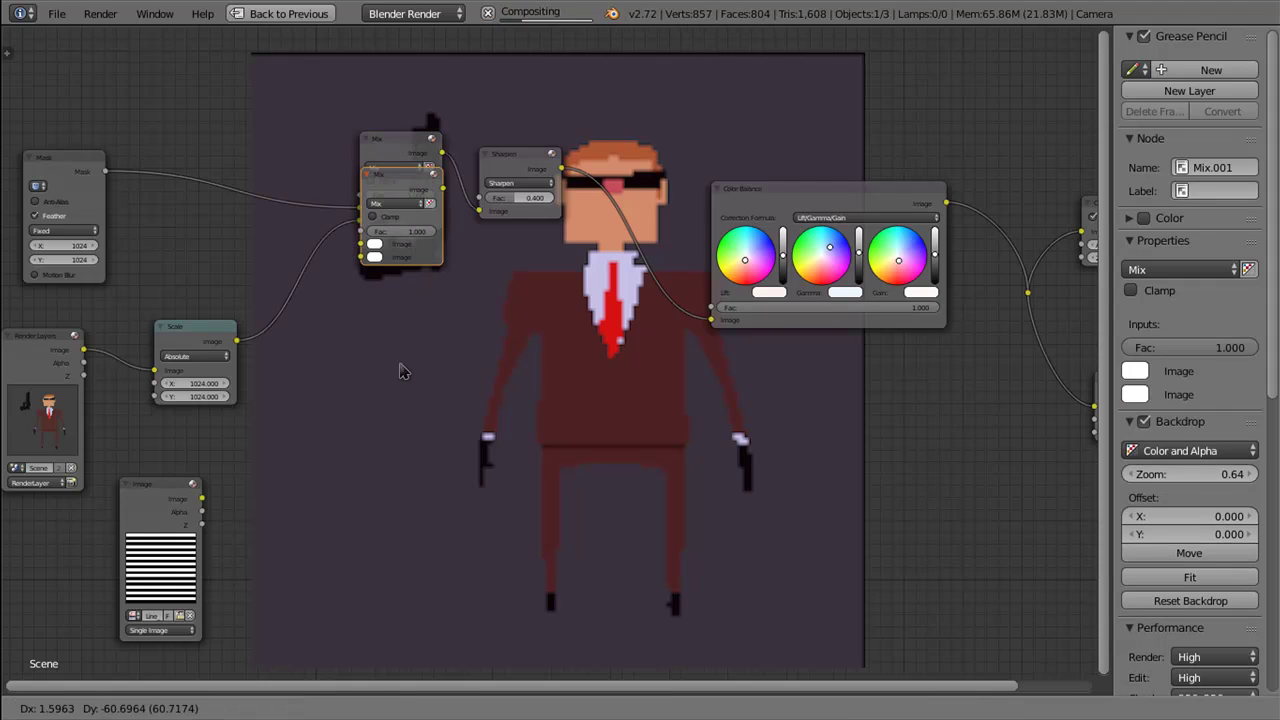
{"action": "left_click", "coordinate": [382, 416]}
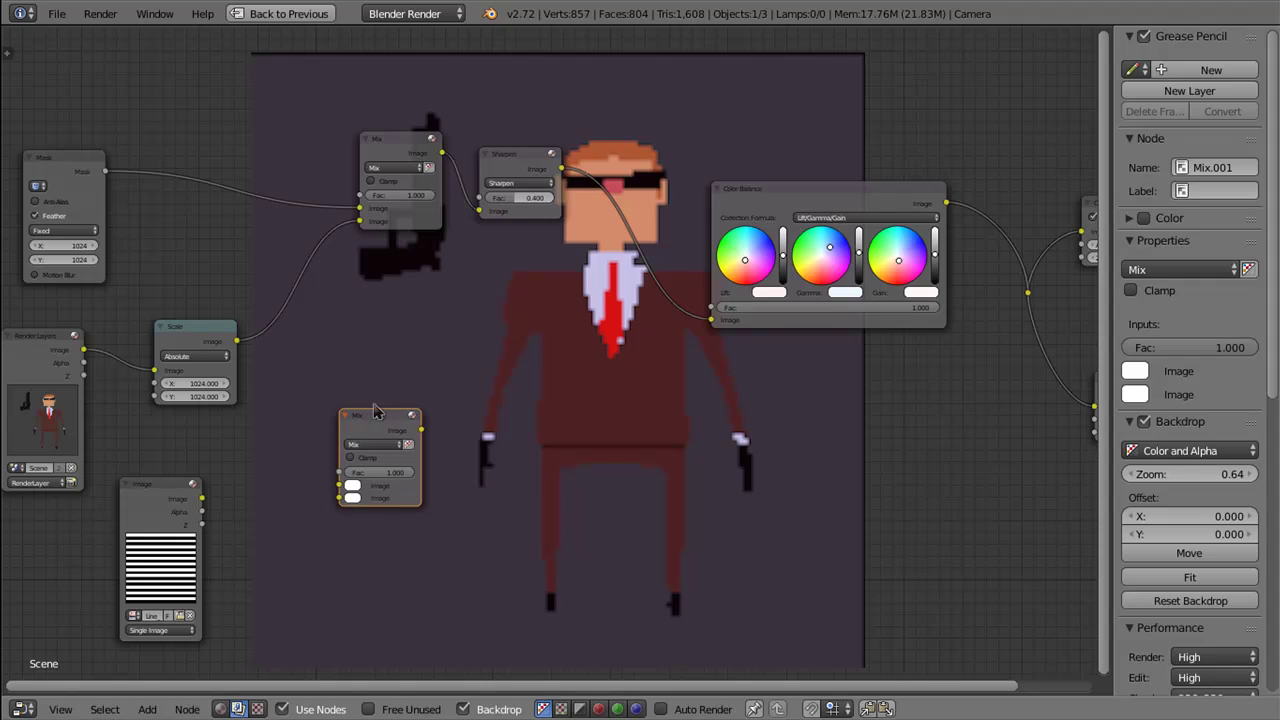
{"action": "left_click_drag", "start_coordinate": [202, 497], "coordinate": [362, 493]}
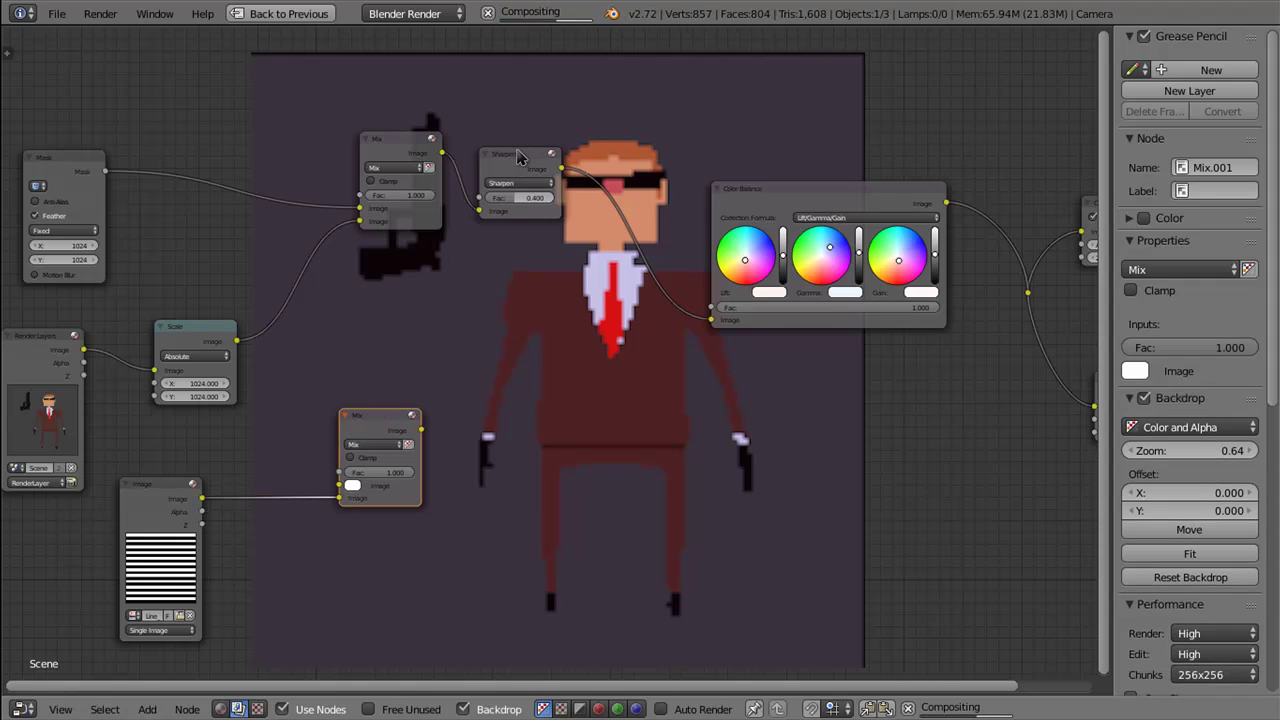
Step: Rearrange the nodes, routing Sharpen into the lower Mix and that Mix into Color Balance
{"action": "left_click_drag", "start_coordinate": [519, 157], "coordinate": [523, 160]}
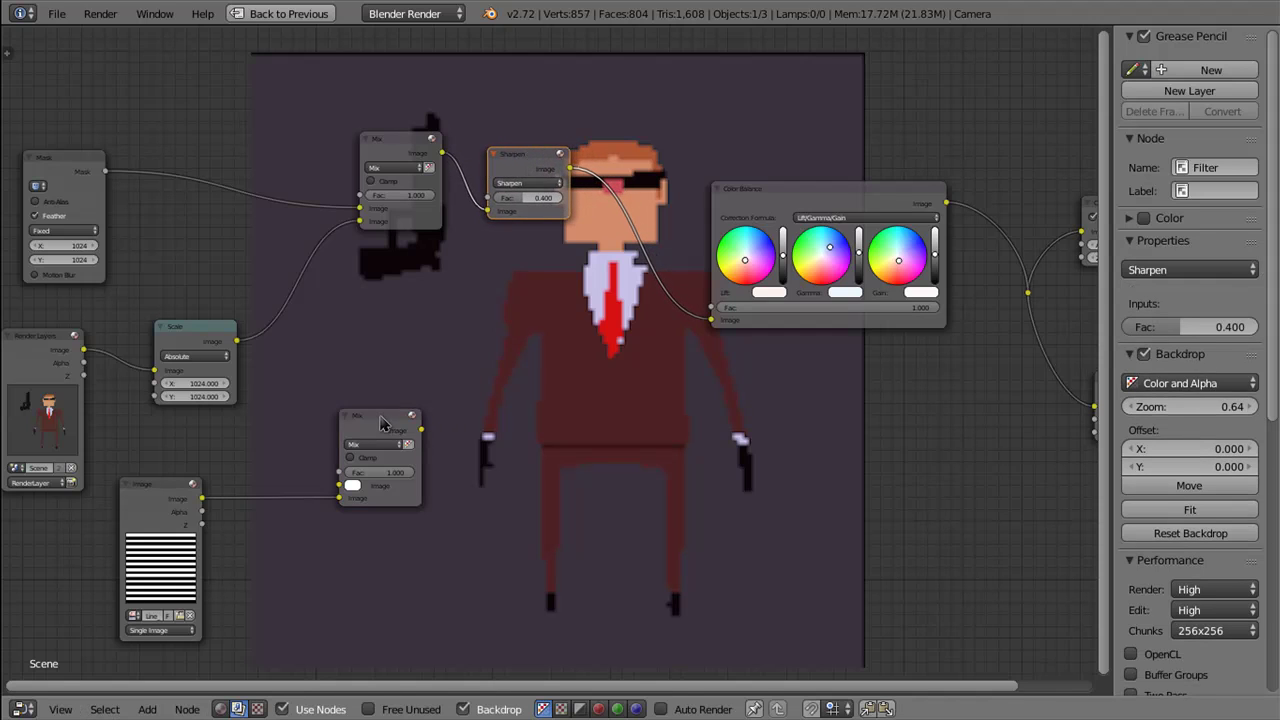
{"action": "left_click_drag", "start_coordinate": [381, 424], "coordinate": [618, 351]}
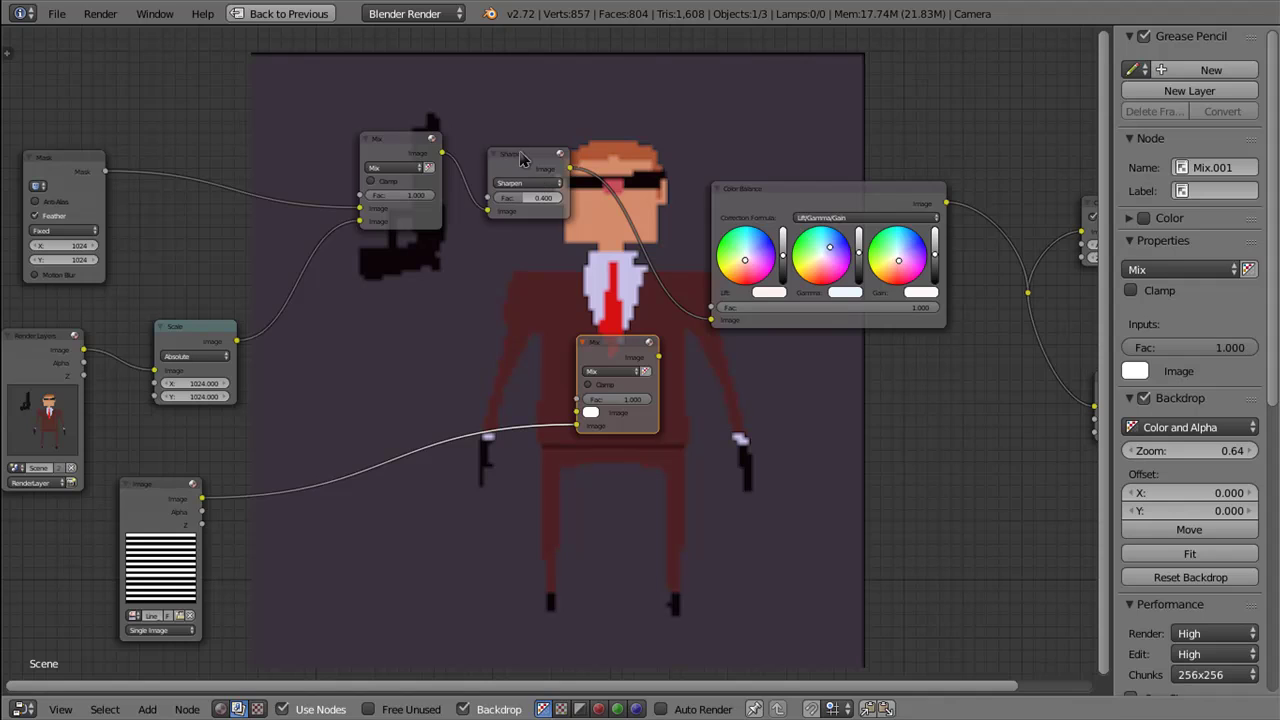
{"action": "left_click_drag", "start_coordinate": [520, 160], "coordinate": [510, 170]}
{"action": "left_click_drag", "start_coordinate": [395, 140], "coordinate": [341, 169]}
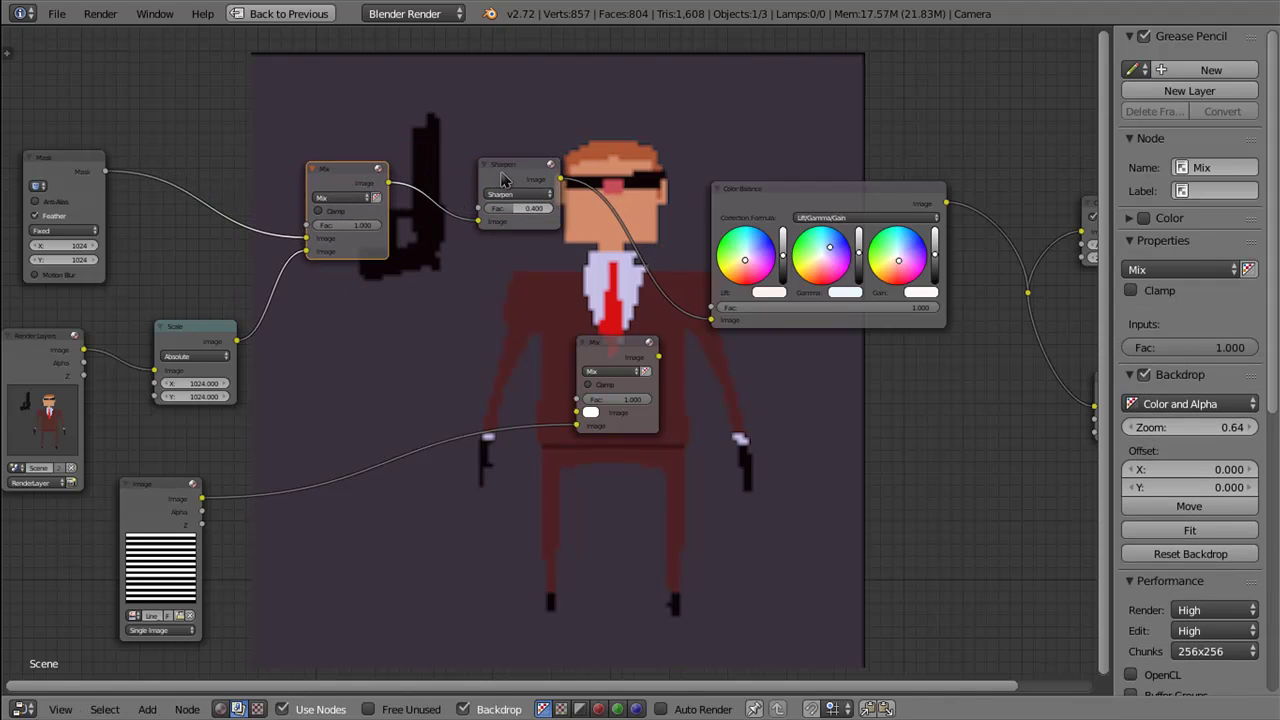
{"action": "left_click_drag", "start_coordinate": [503, 178], "coordinate": [450, 190]}
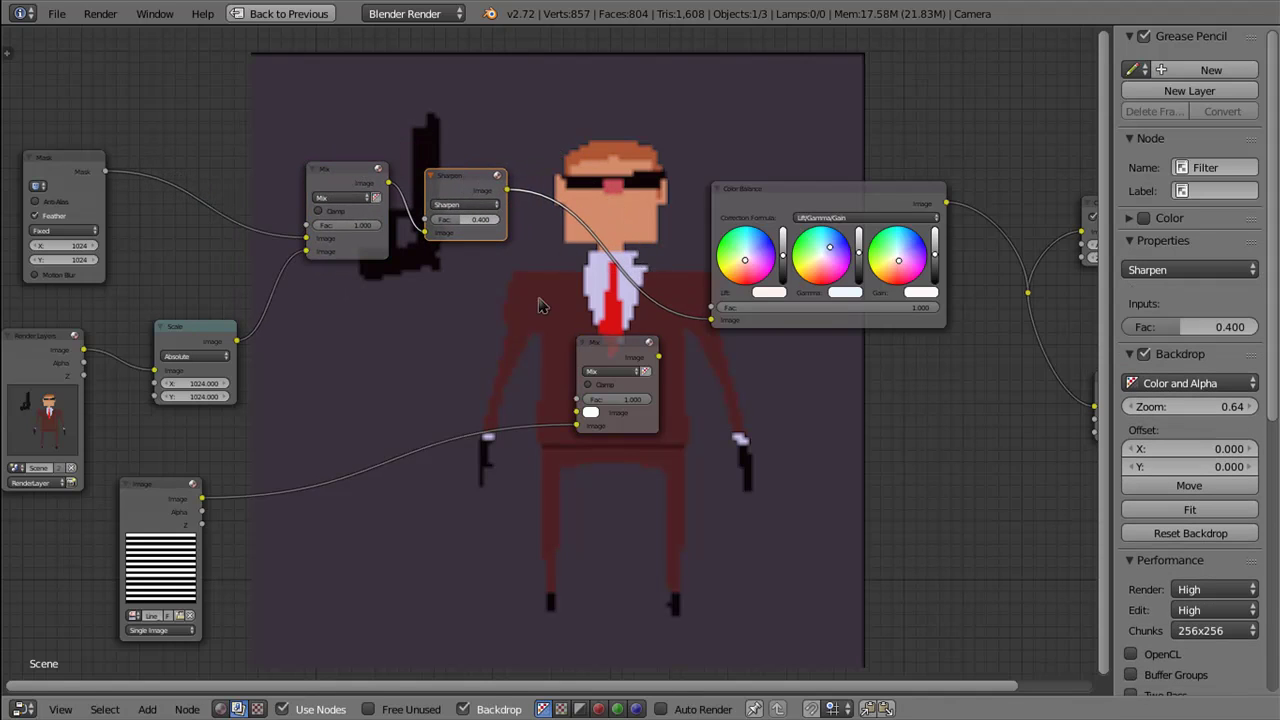
{"action": "left_click_drag", "start_coordinate": [507, 190], "coordinate": [578, 412]}
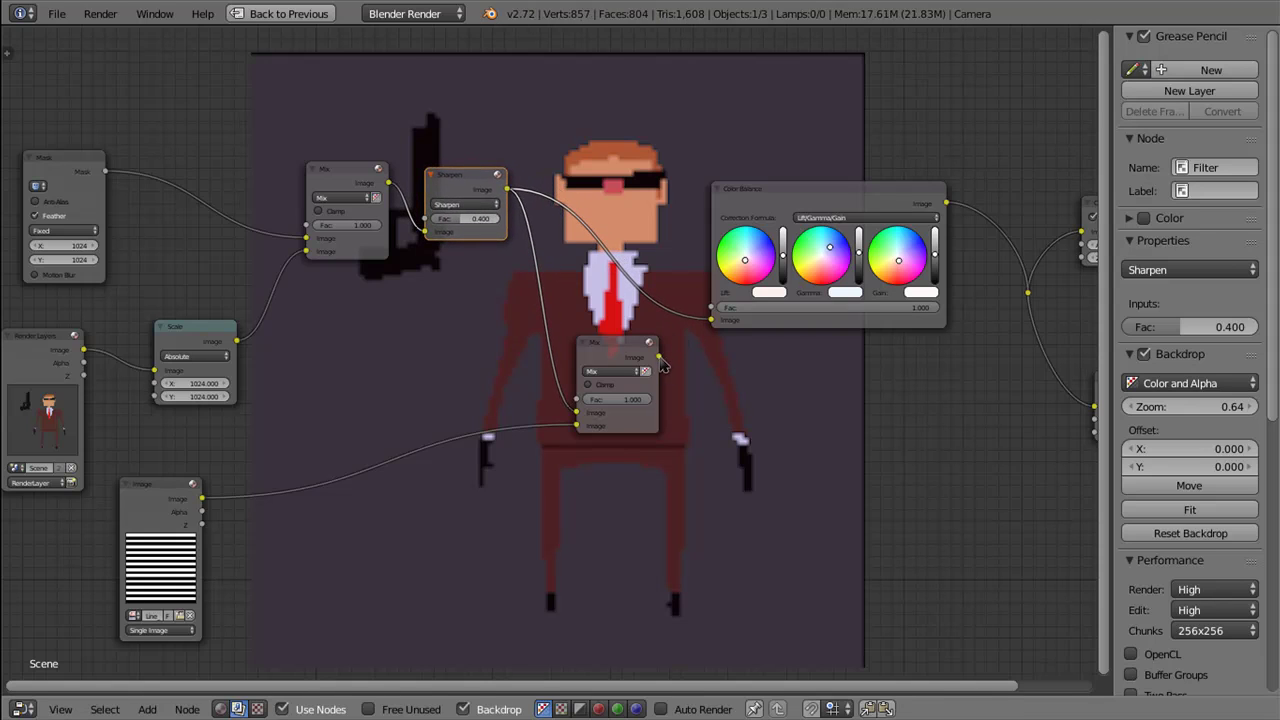
{"action": "left_click_drag", "start_coordinate": [659, 358], "coordinate": [714, 325]}
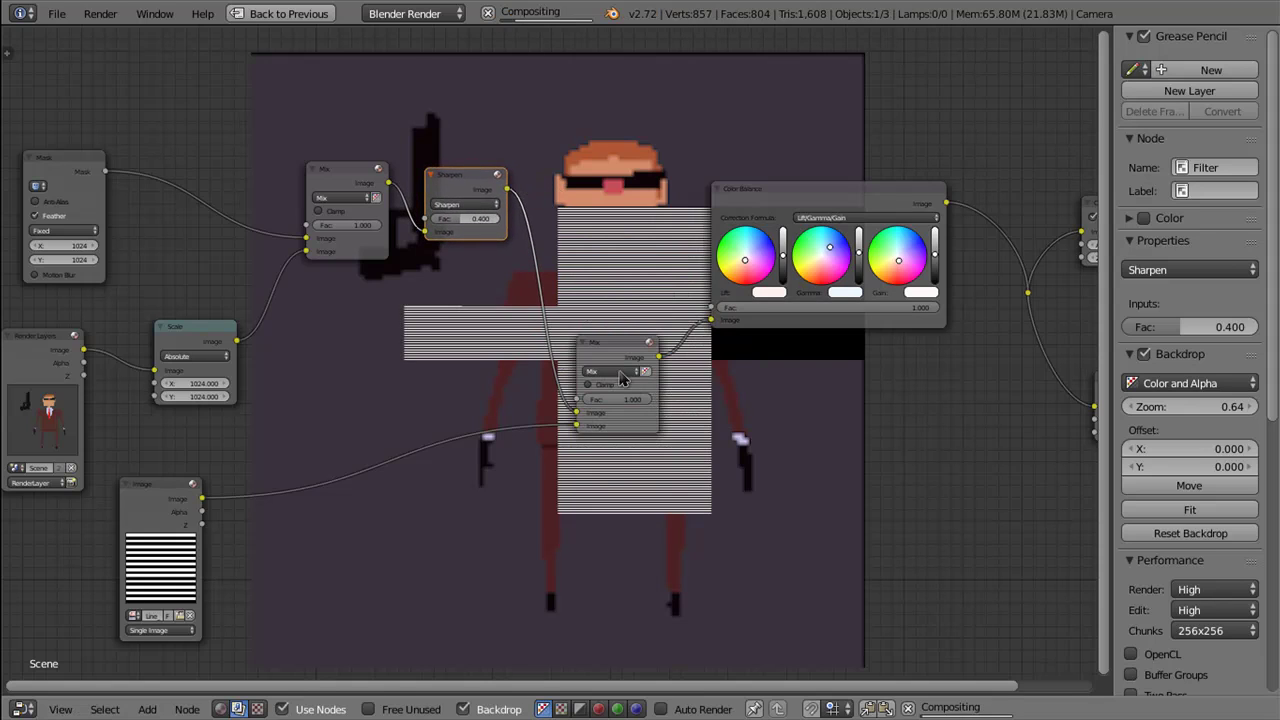
Step: Set the lower Mix node to Overlay blend with a factor of 0.400
{"action": "left_click", "coordinate": [614, 372]}
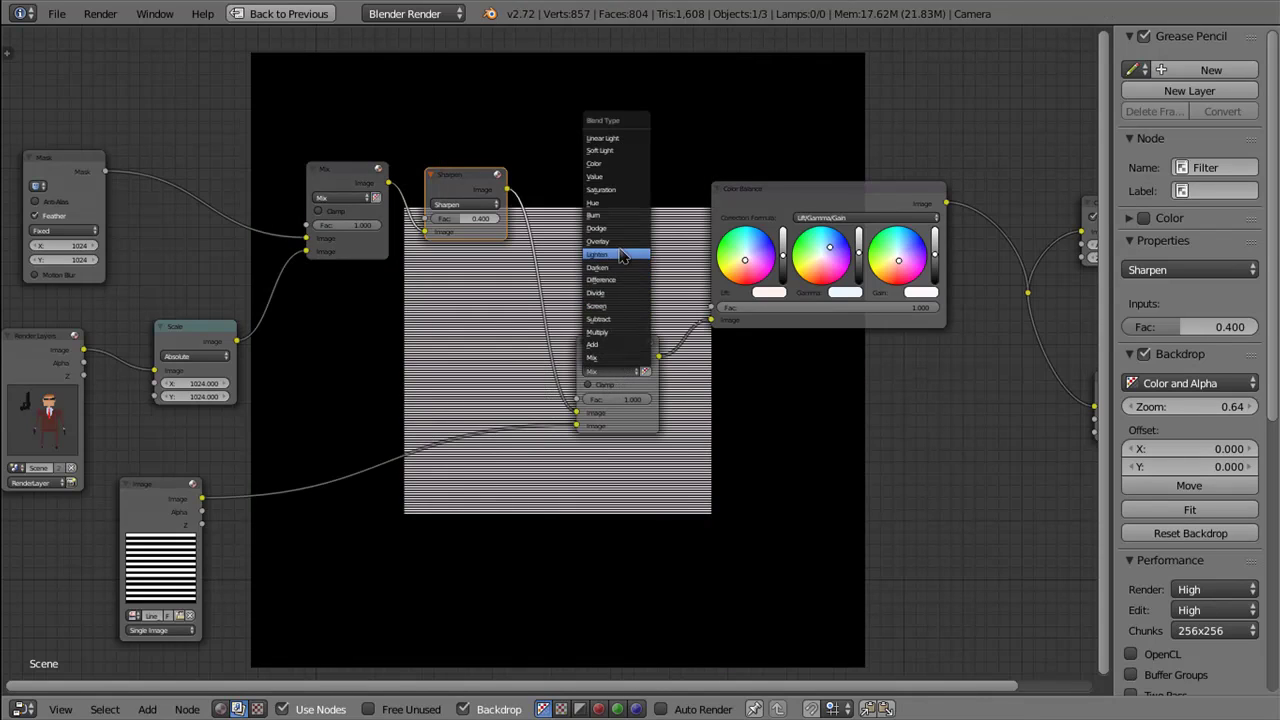
{"action": "left_click", "coordinate": [627, 247]}
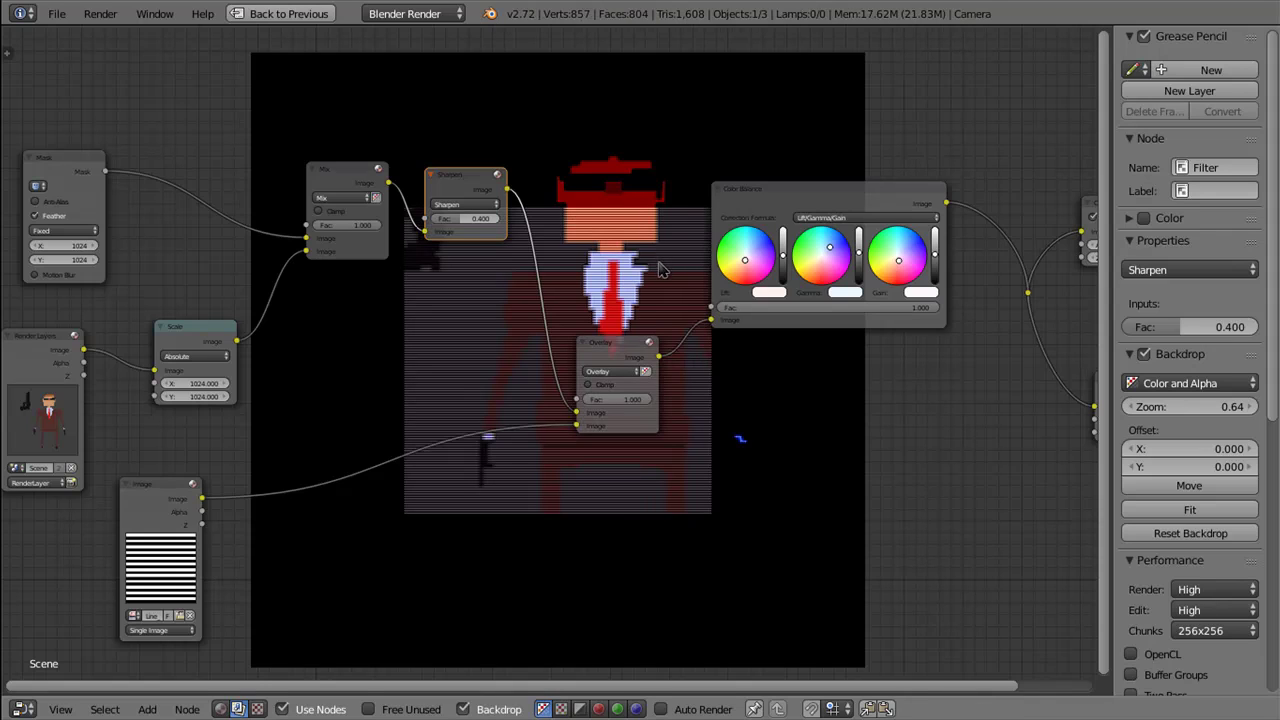
{"action": "left_click", "coordinate": [628, 399]}
{"action": "key", "text": "Return"}
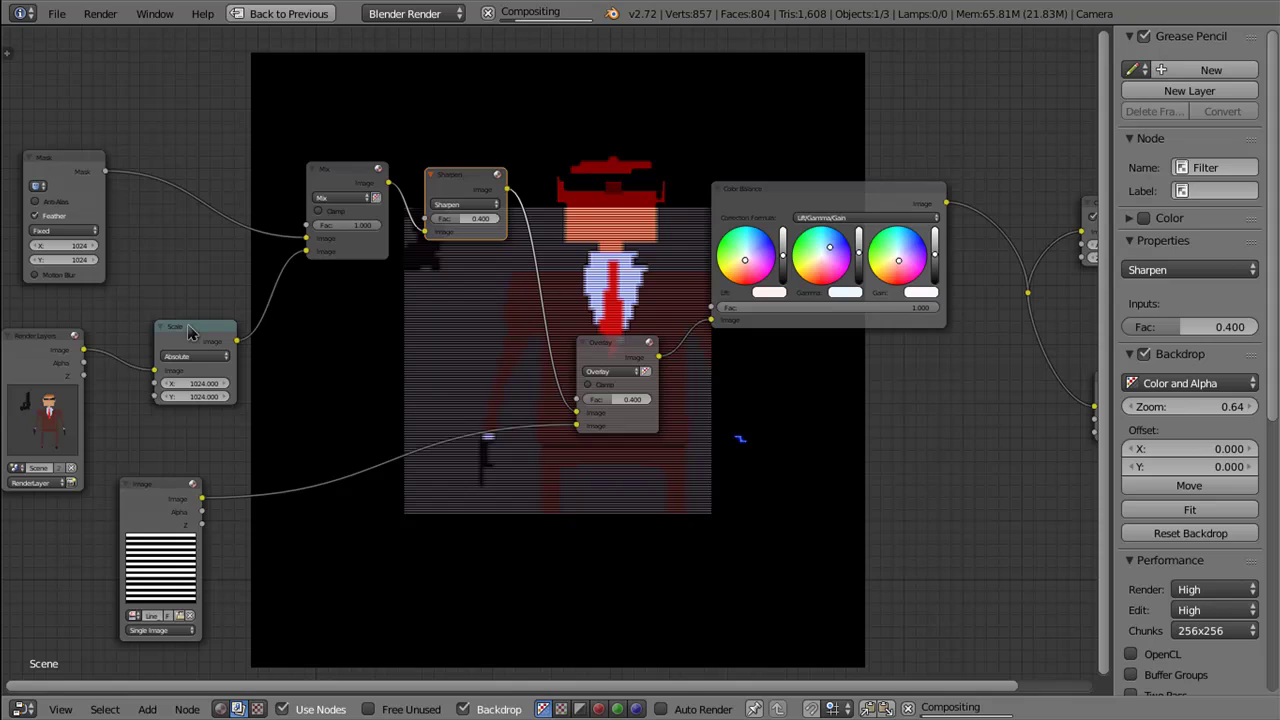
{"action": "left_click", "coordinate": [174, 331]}
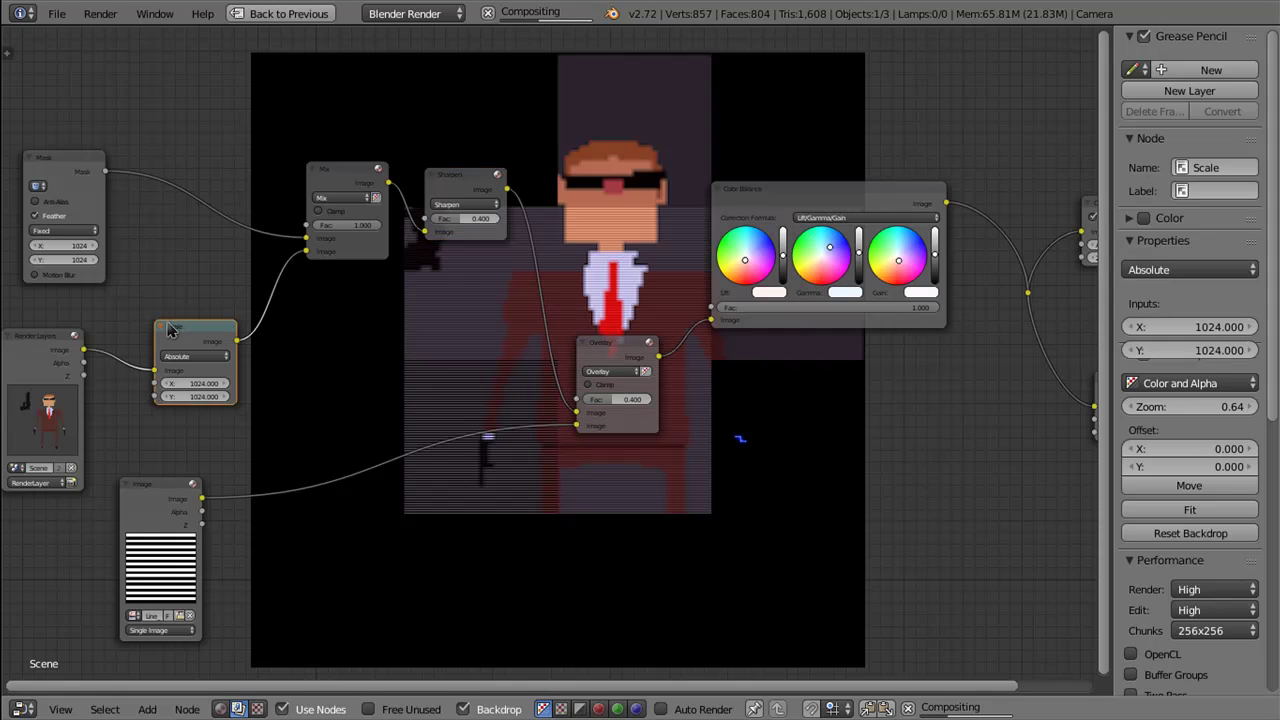
Step: Duplicate the 1024×1024 Scale node onto the stripe image's link to the Overlay mix
{"action": "left_click_drag", "start_coordinate": [190, 333], "coordinate": [188, 323]}
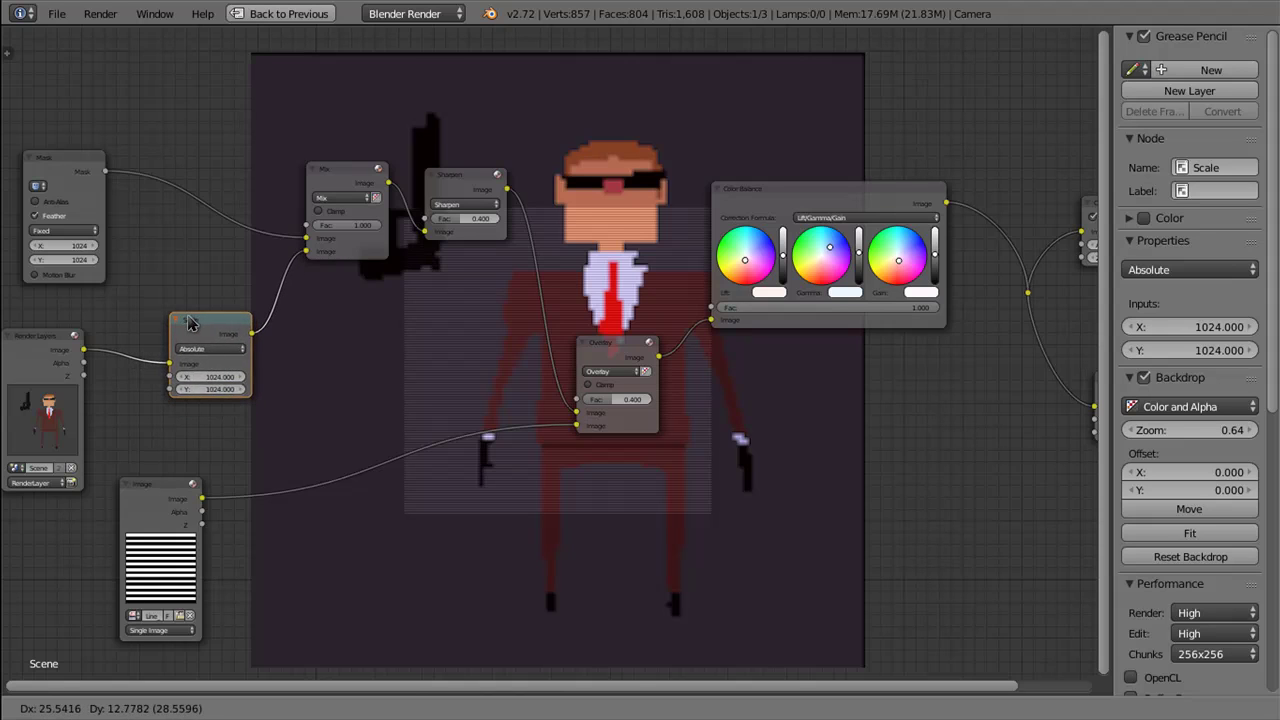
{"action": "right_click", "coordinate": [189, 325]}
{"action": "key", "text": "shift+d"}
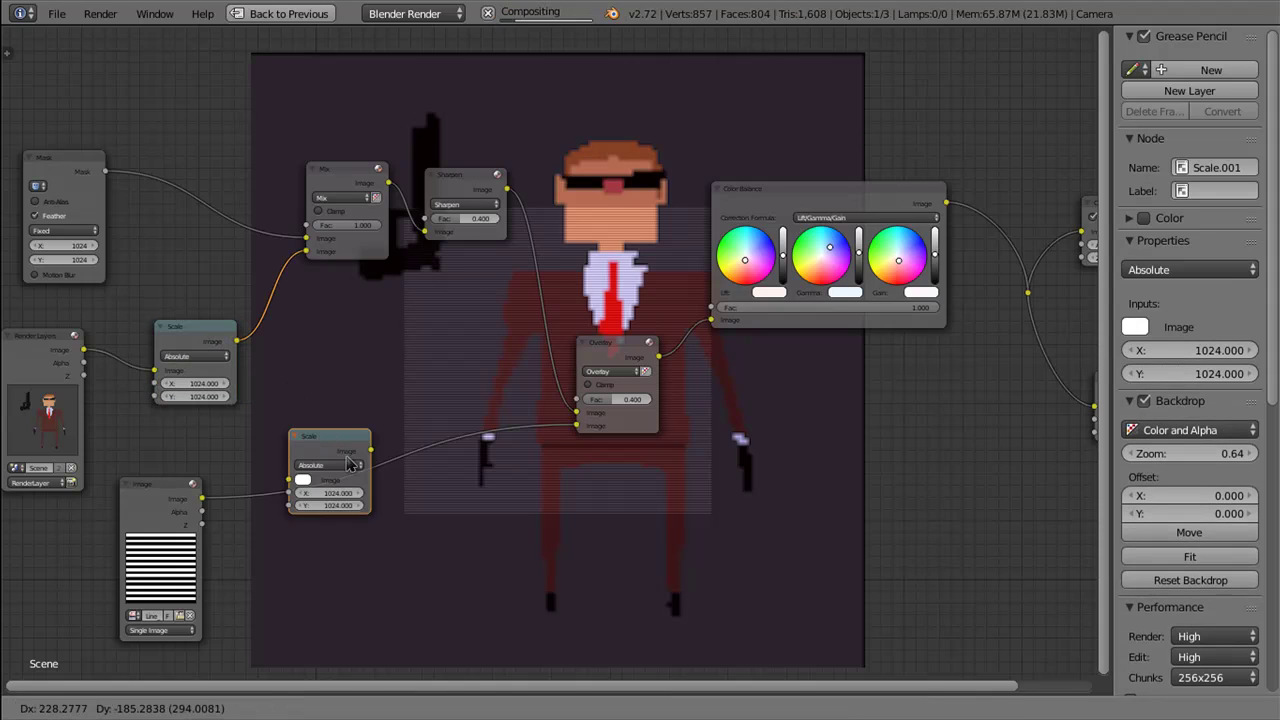
{"action": "left_click", "coordinate": [414, 455]}
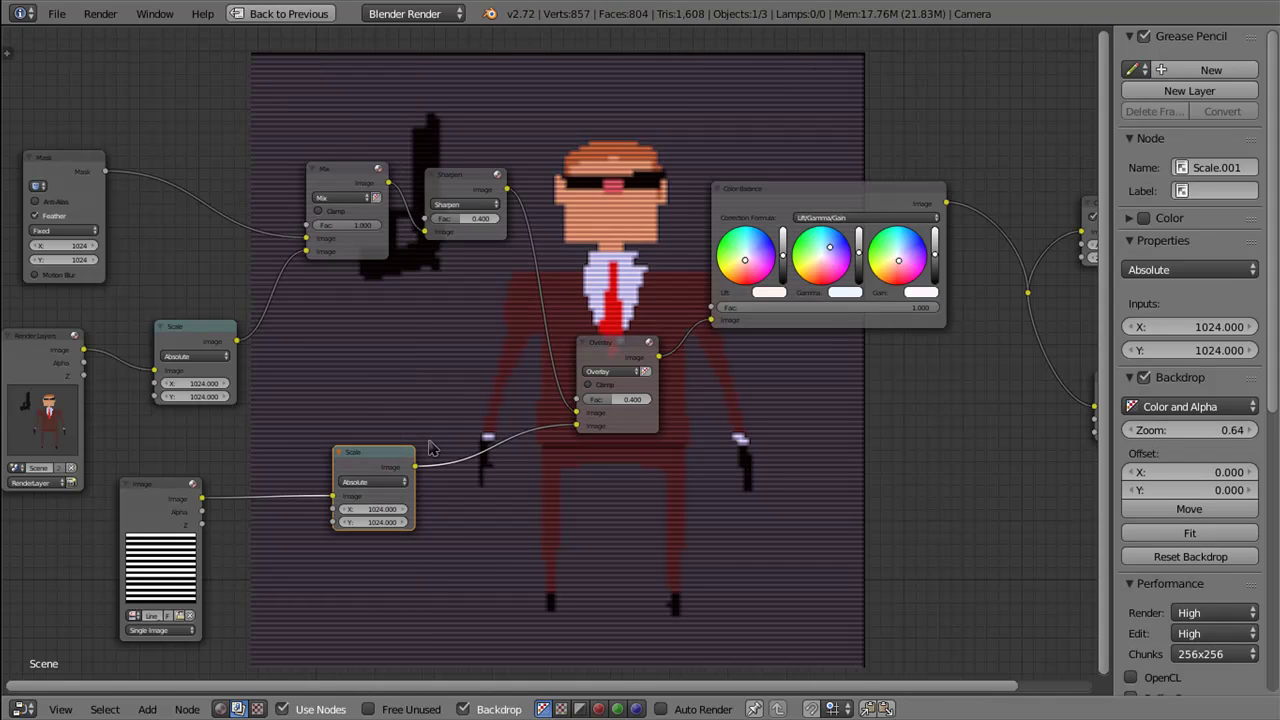
Step: Lower the Overlay mix factor to 0.300
{"action": "left_click", "coordinate": [610, 400]}
{"action": "key", "text": "Return"}
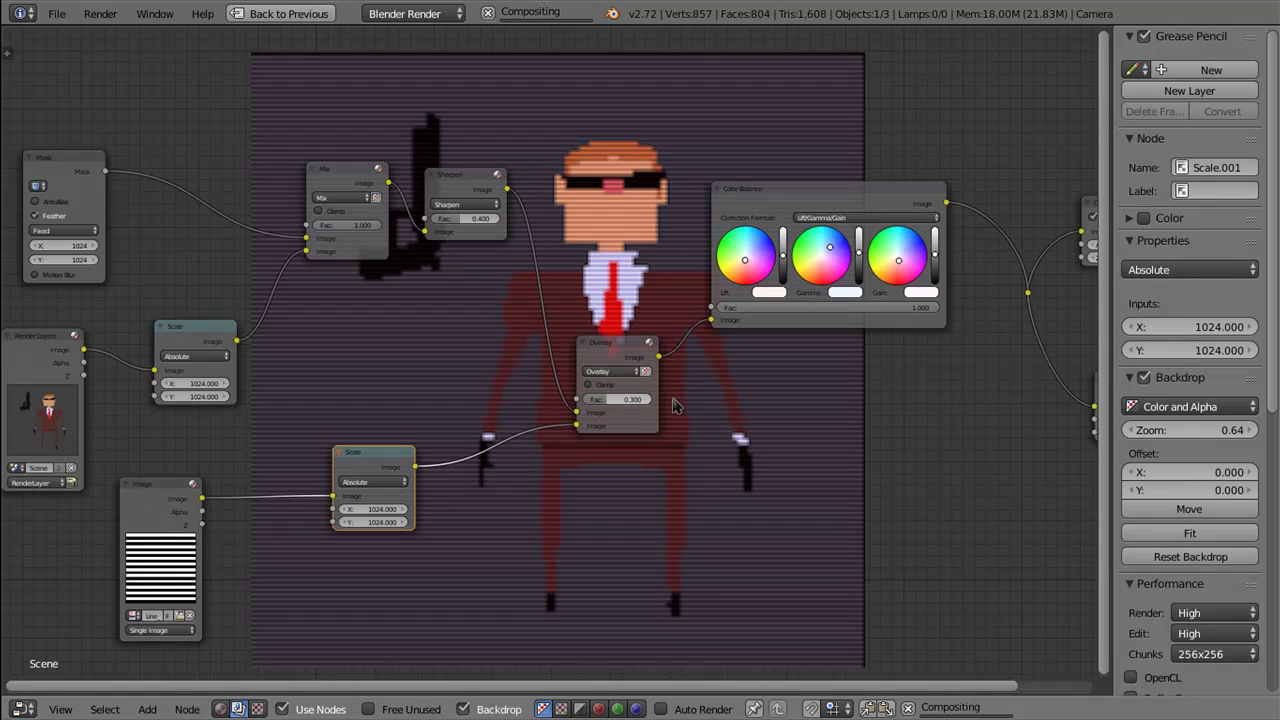
{"action": "left_click_drag", "start_coordinate": [763, 366], "coordinate": [360, 424]}
Step: Move the reroute point, Composite and Viewer nodes further right
{"action": "left_click", "coordinate": [569, 377]}
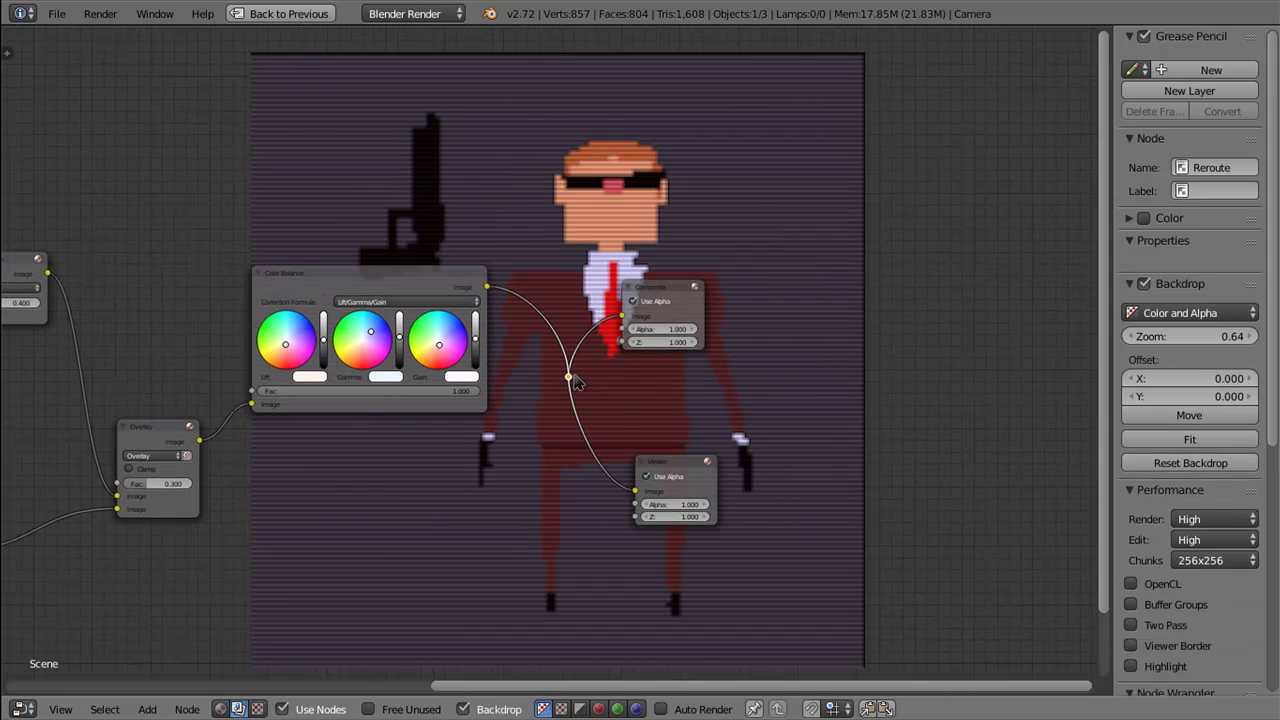
{"action": "left_click", "coordinate": [655, 298]}
{"action": "left_click", "coordinate": [683, 468]}
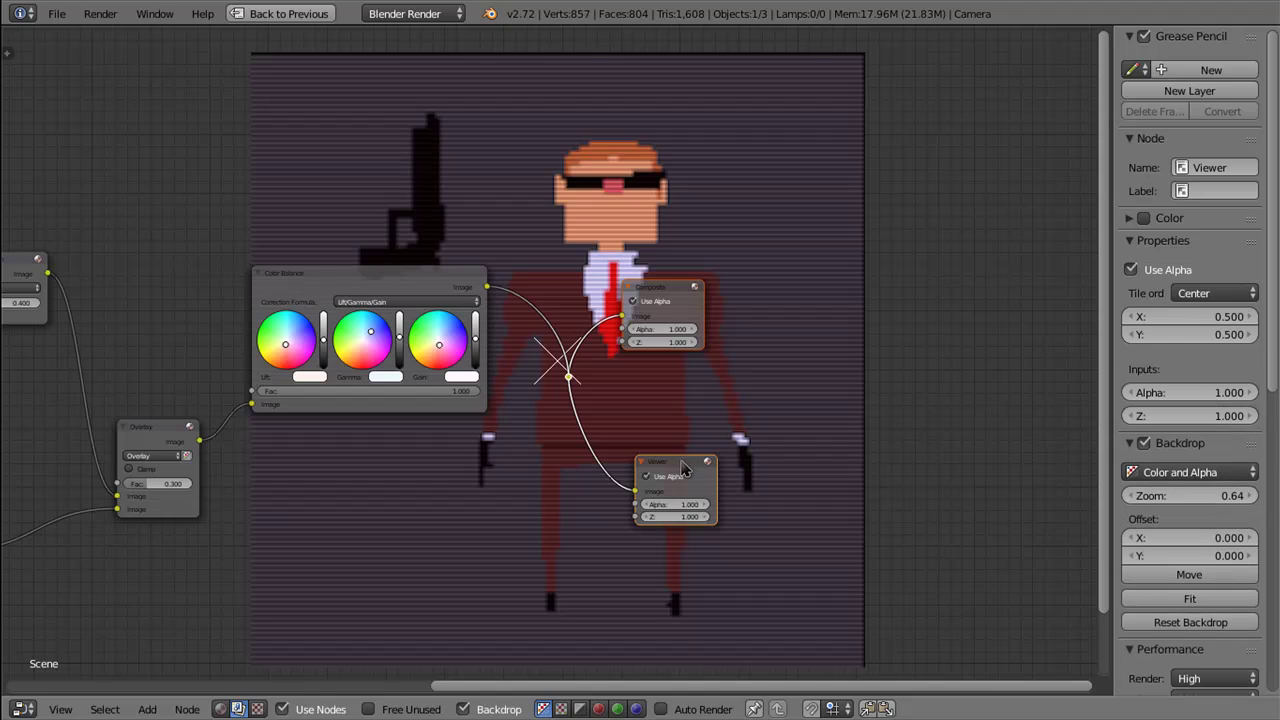
{"action": "left_click_drag", "start_coordinate": [678, 465], "coordinate": [1028, 440]}
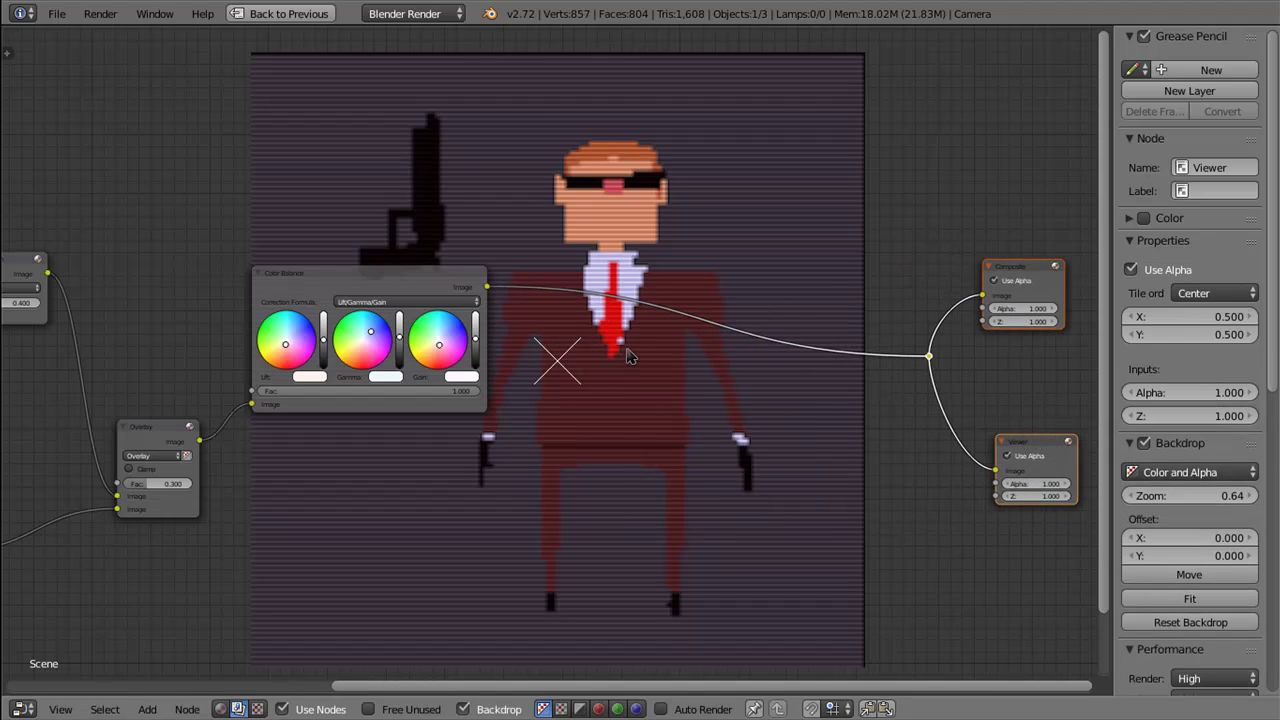
Step: Insert a Lens Distortion node on the output link with Jitter and Fit enabled
{"action": "key", "text": "shift+a"}
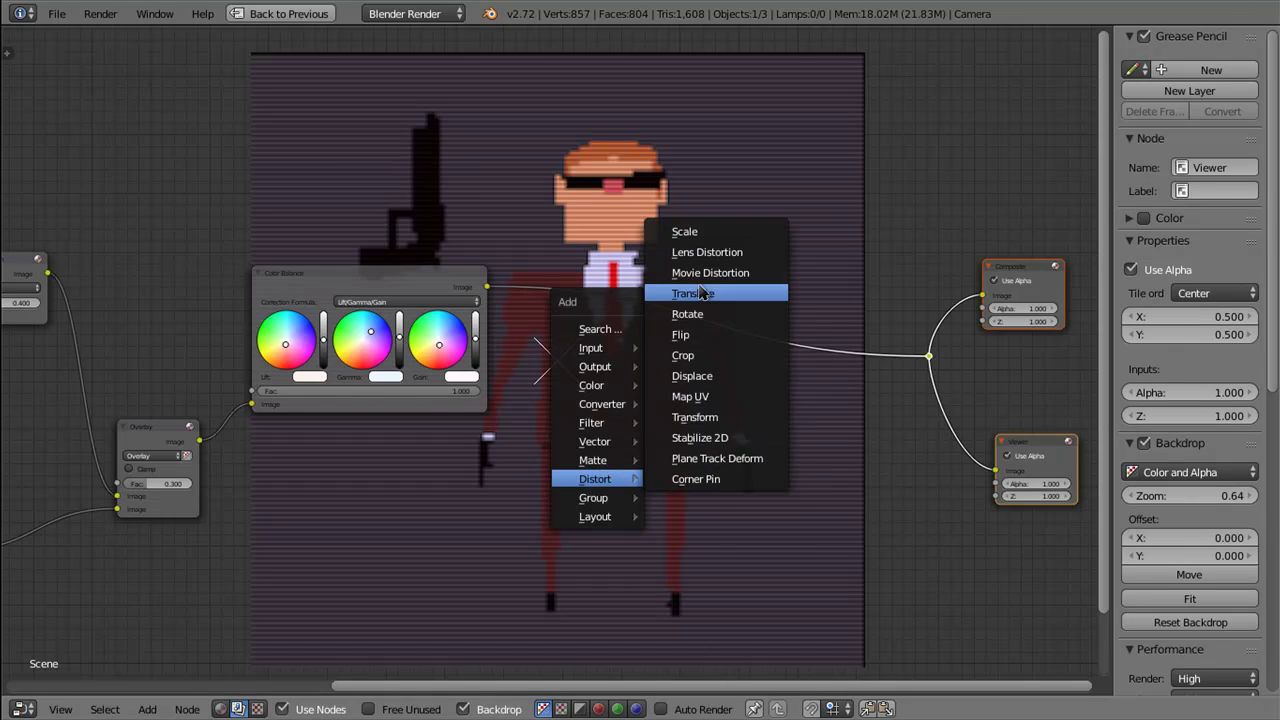
{"action": "left_click", "coordinate": [712, 254]}
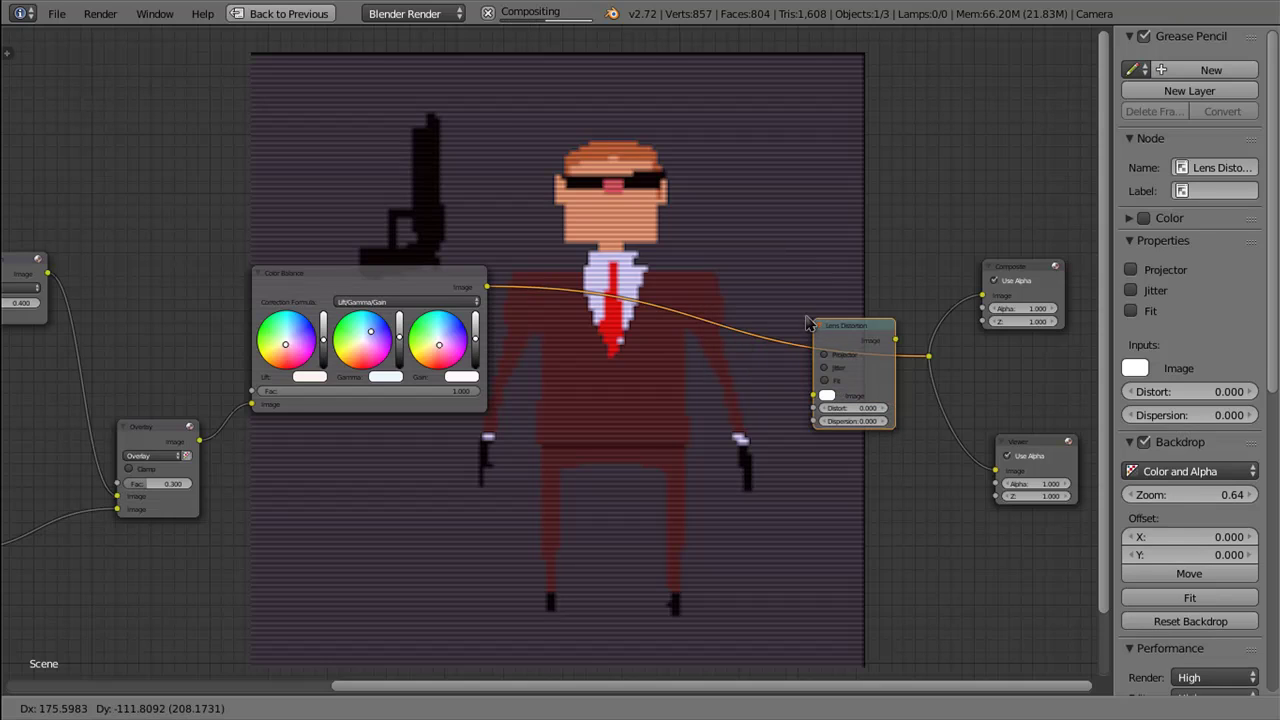
{"action": "left_click", "coordinate": [800, 320]}
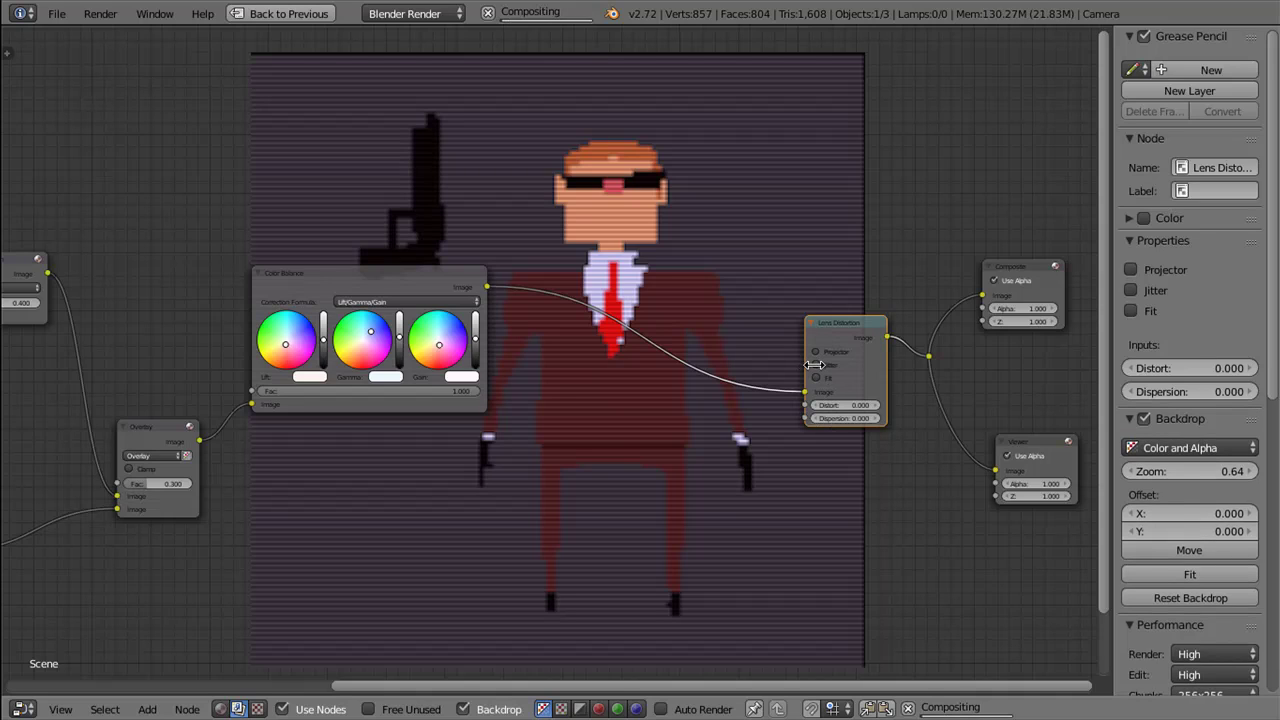
{"action": "left_click", "coordinate": [816, 365]}
{"action": "key", "text": "g"}
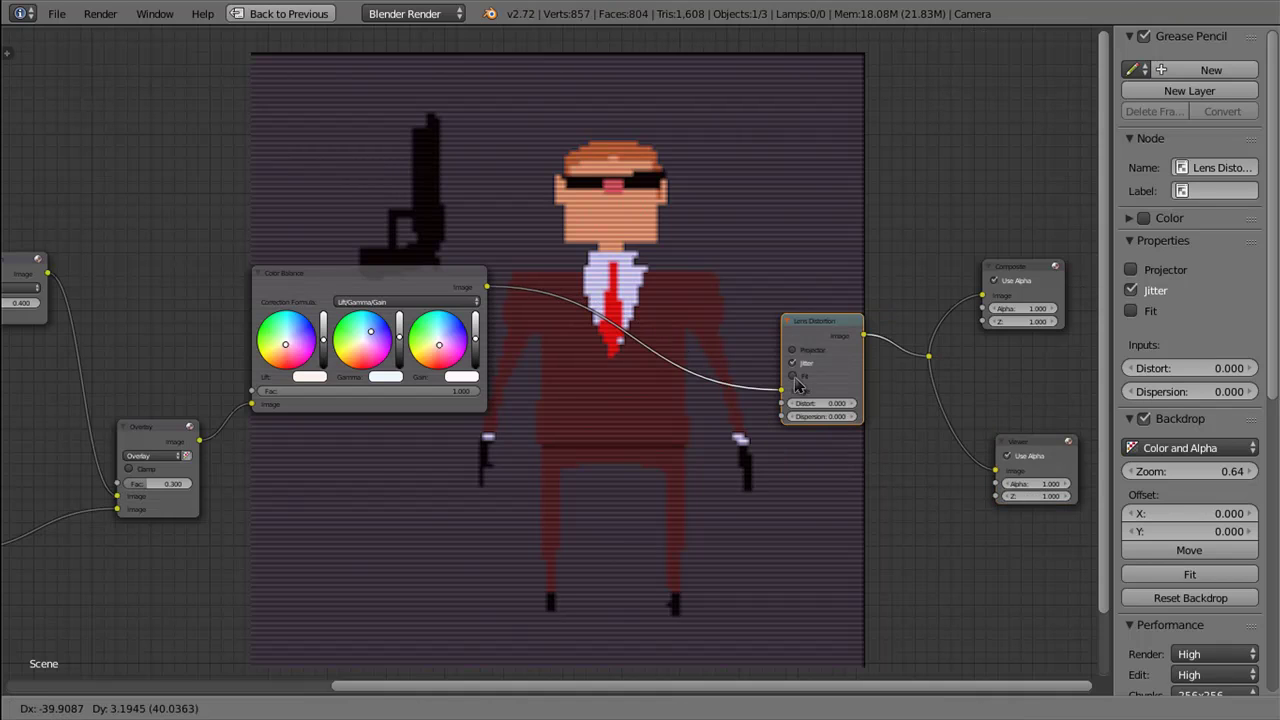
{"action": "left_click", "coordinate": [755, 388]}
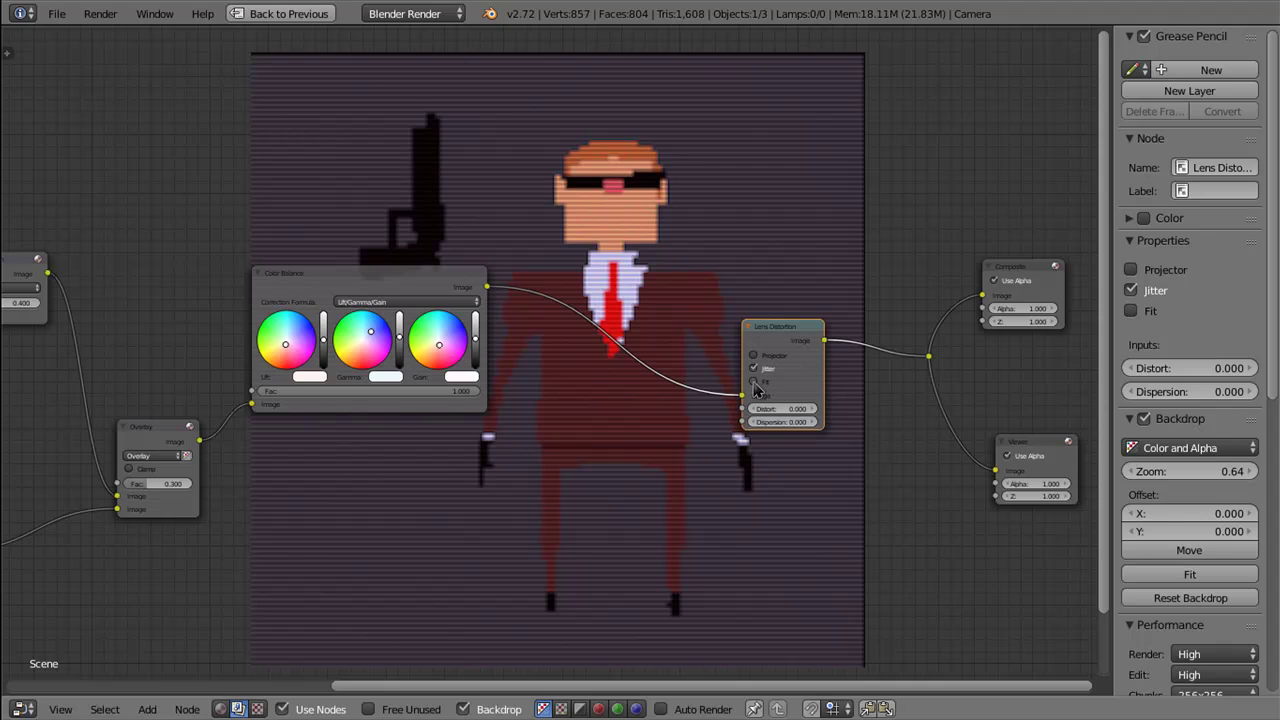
{"action": "left_click", "coordinate": [755, 386]}
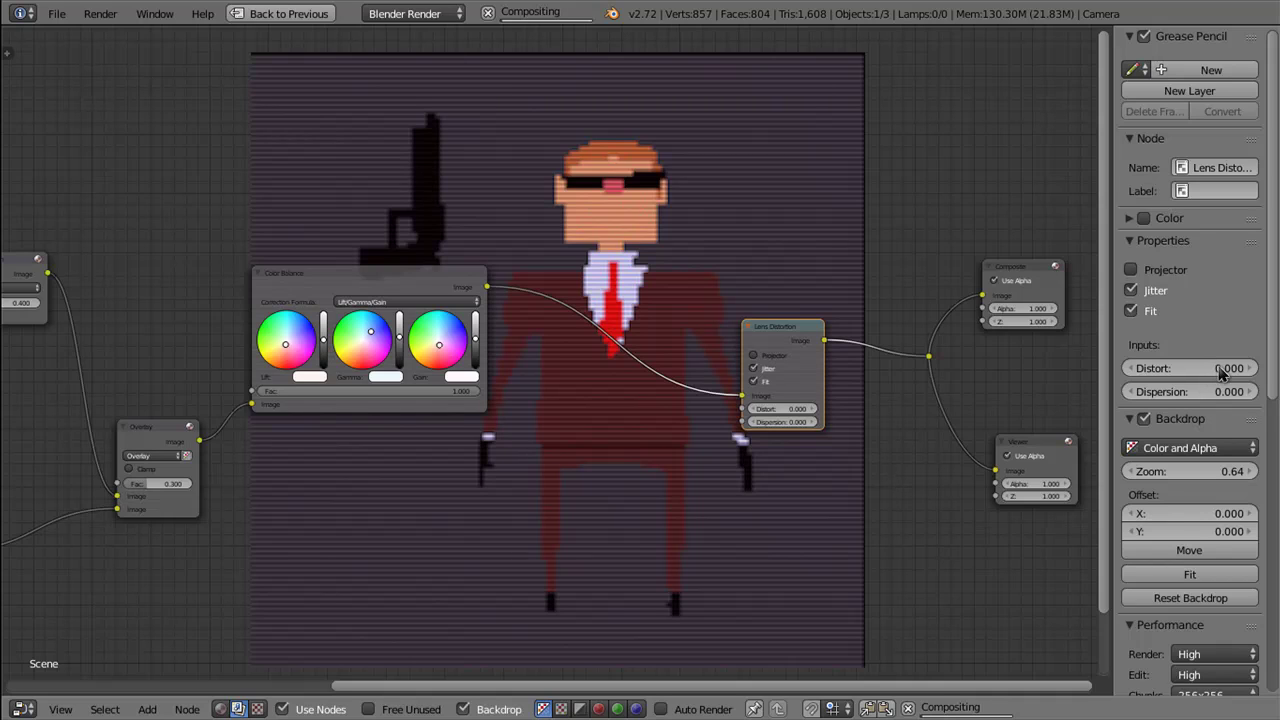
Step: Hide the backdrop and set Lens Distortion to Distort 0.030 and Dispersion 0.020
{"action": "left_click", "coordinate": [456, 709]}
{"action": "left_click", "coordinate": [462, 708]}
{"action": "left_click", "coordinate": [464, 709]}
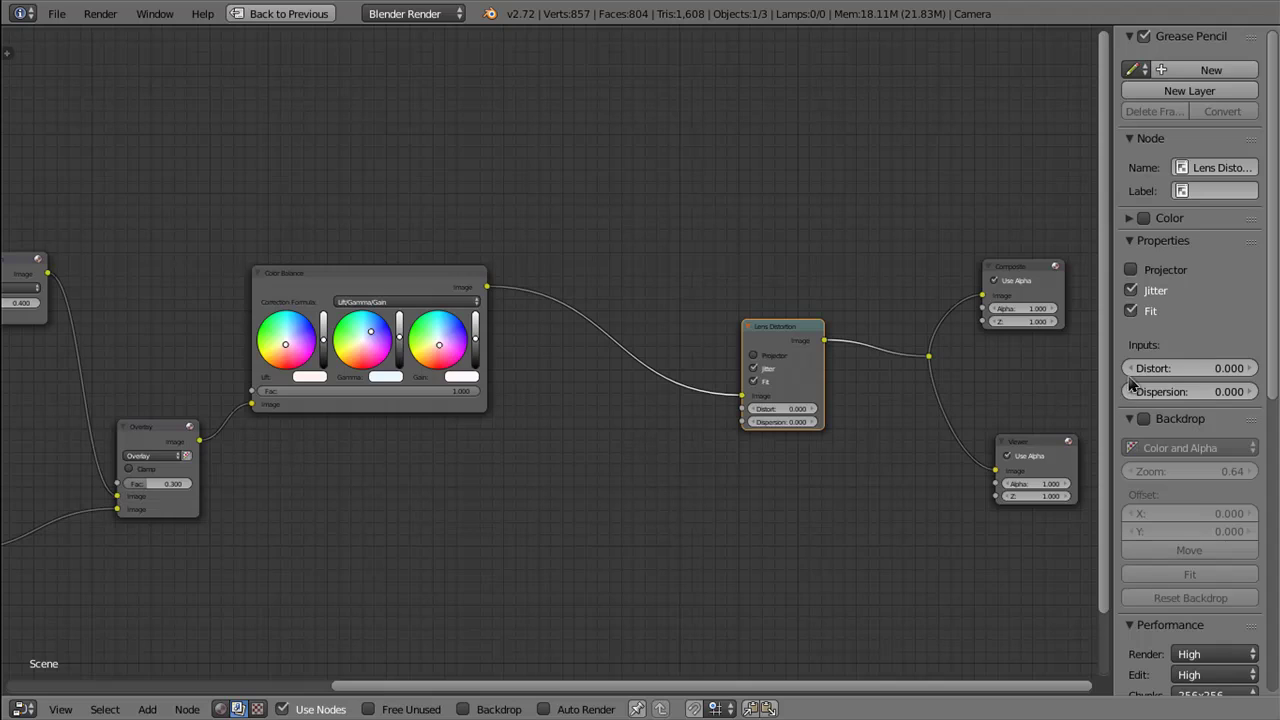
{"action": "left_click", "coordinate": [1232, 367]}
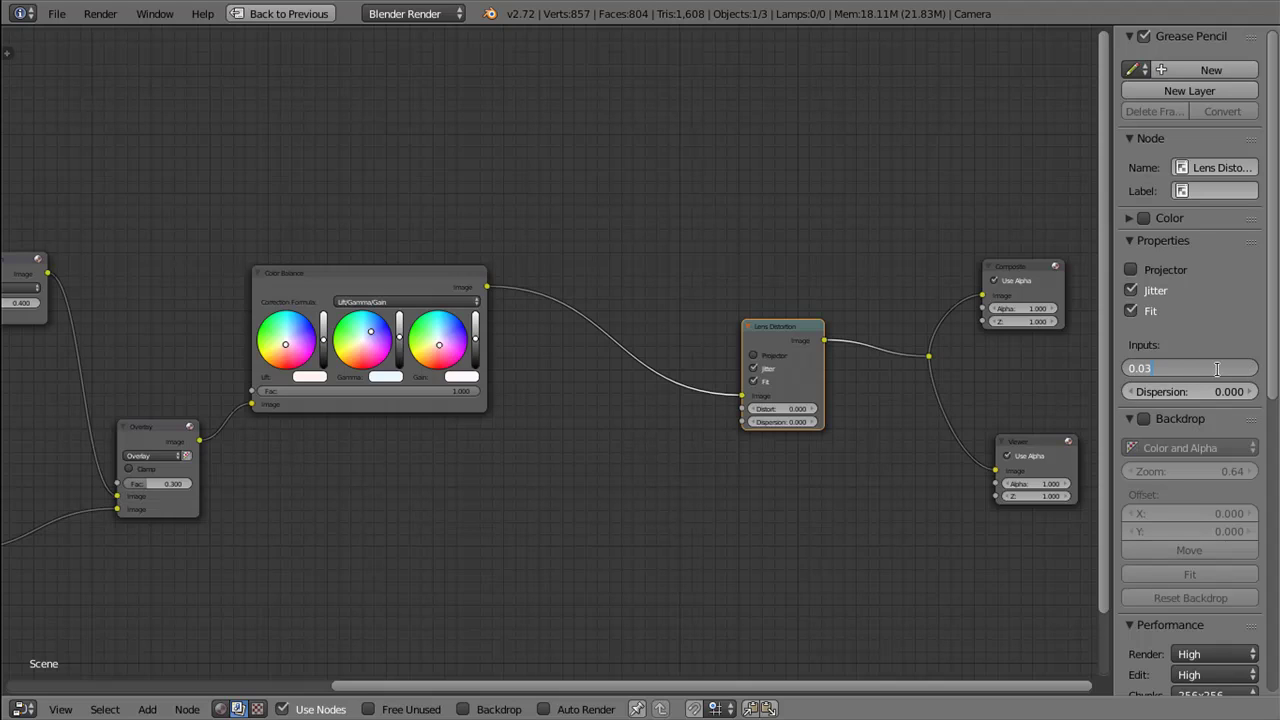
{"action": "key", "text": "Return"}
{"action": "left_click", "coordinate": [1230, 391]}
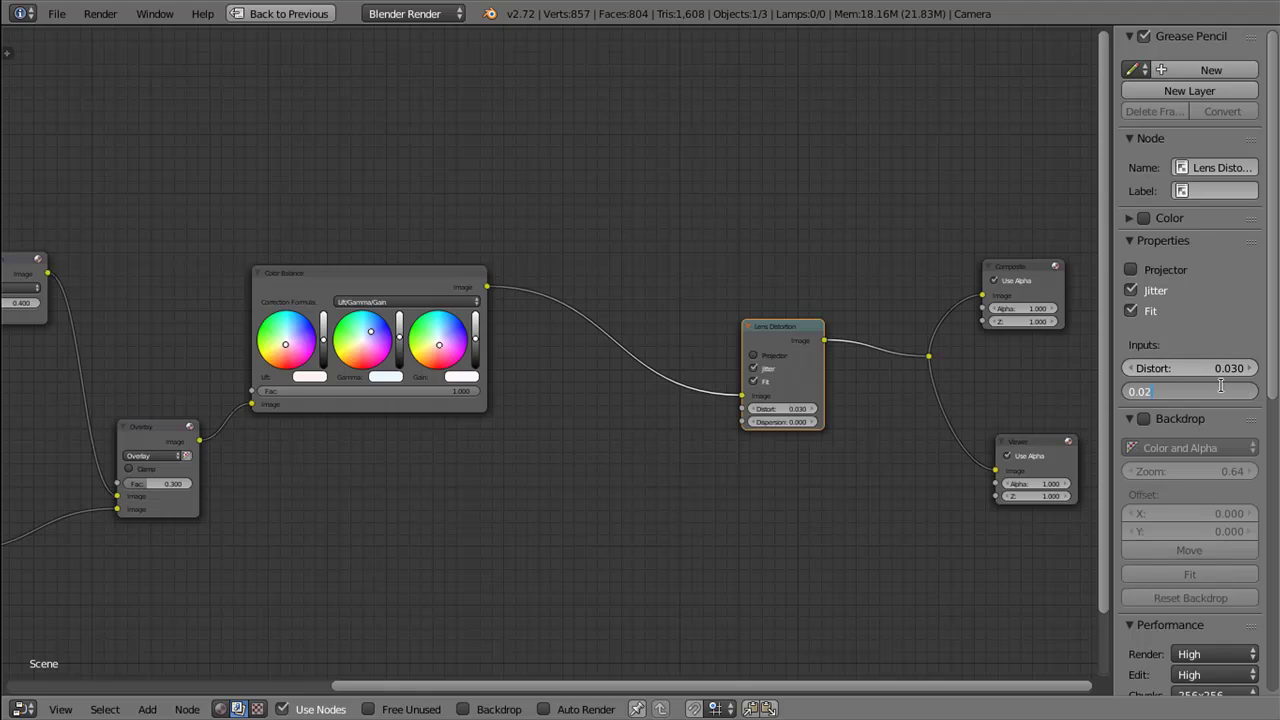
{"action": "key", "text": "Return"}
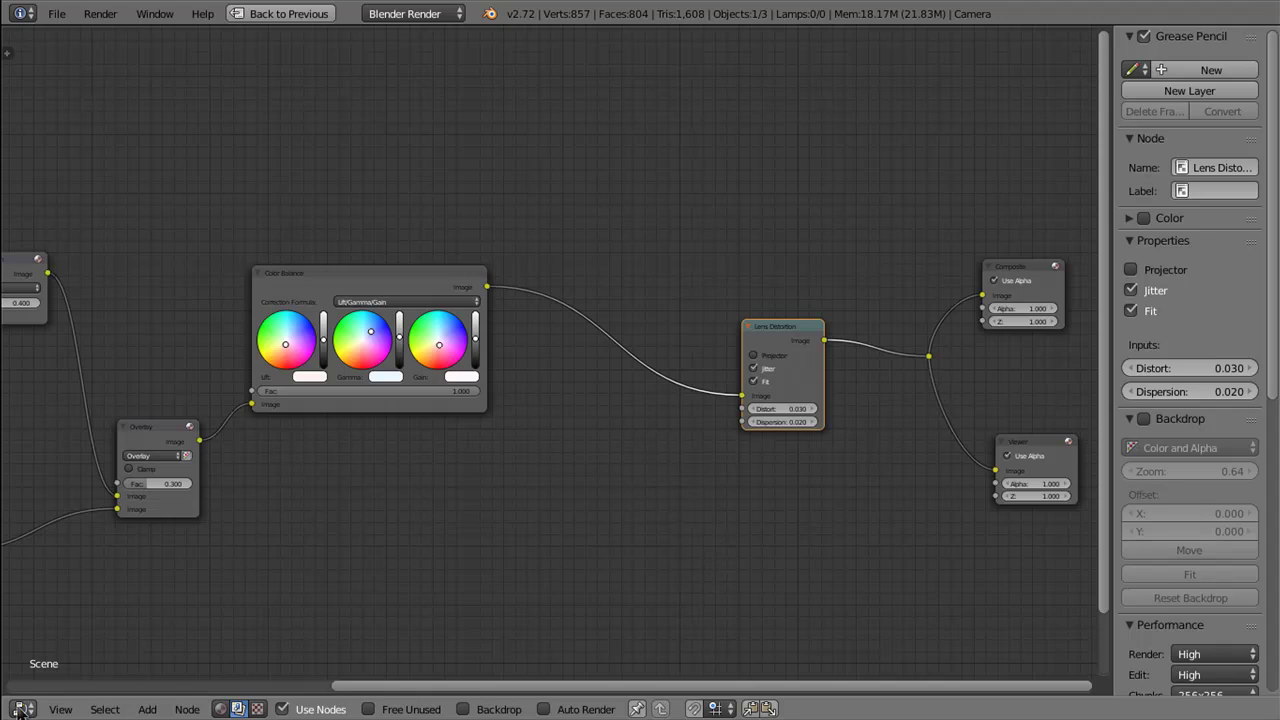
{"action": "left_click", "coordinate": [22, 709]}
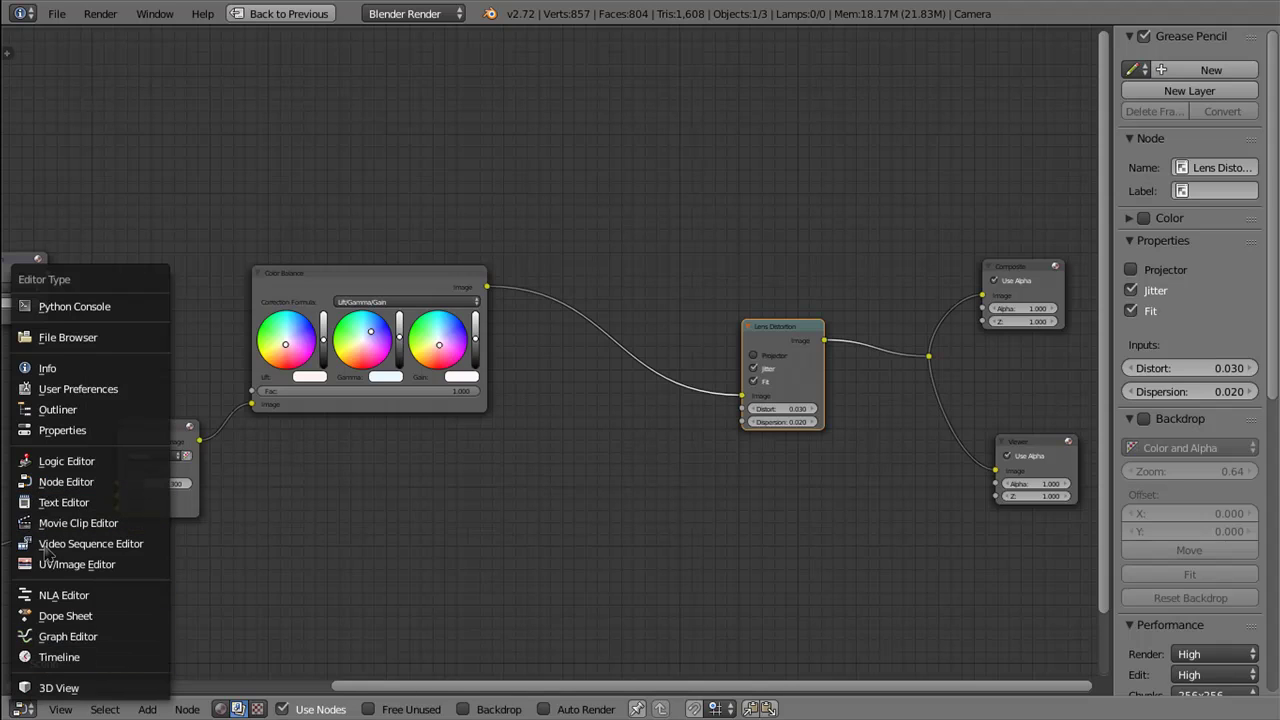
Step: Render the final frame with F12 and bring up the list of viewable images
{"action": "left_click", "coordinate": [70, 689]}
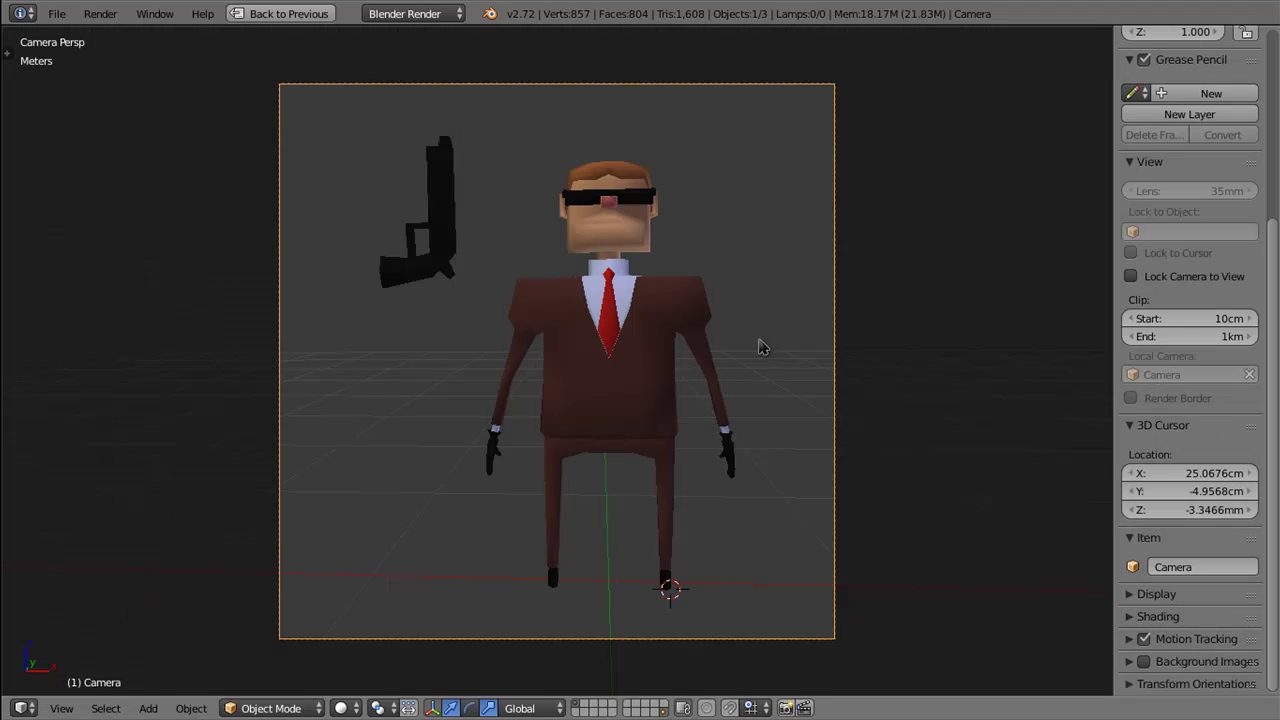
{"action": "key", "text": "F12"}
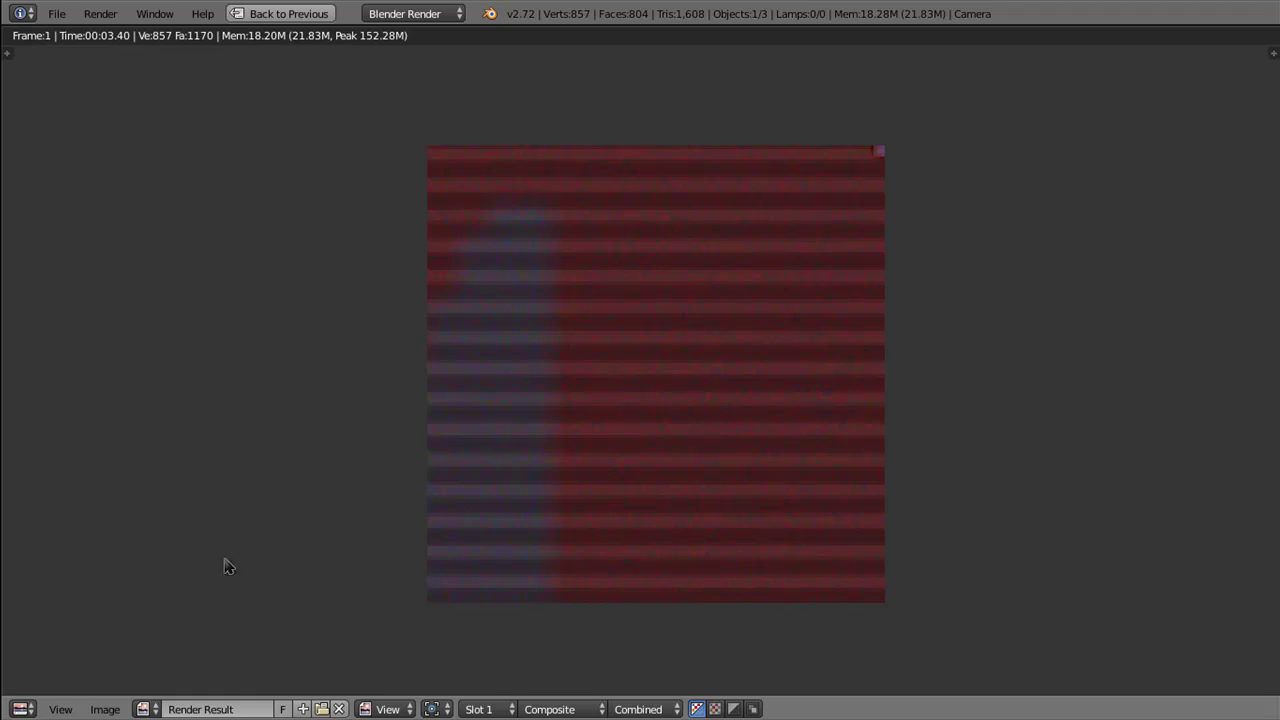
{"action": "left_click", "coordinate": [143, 709]}
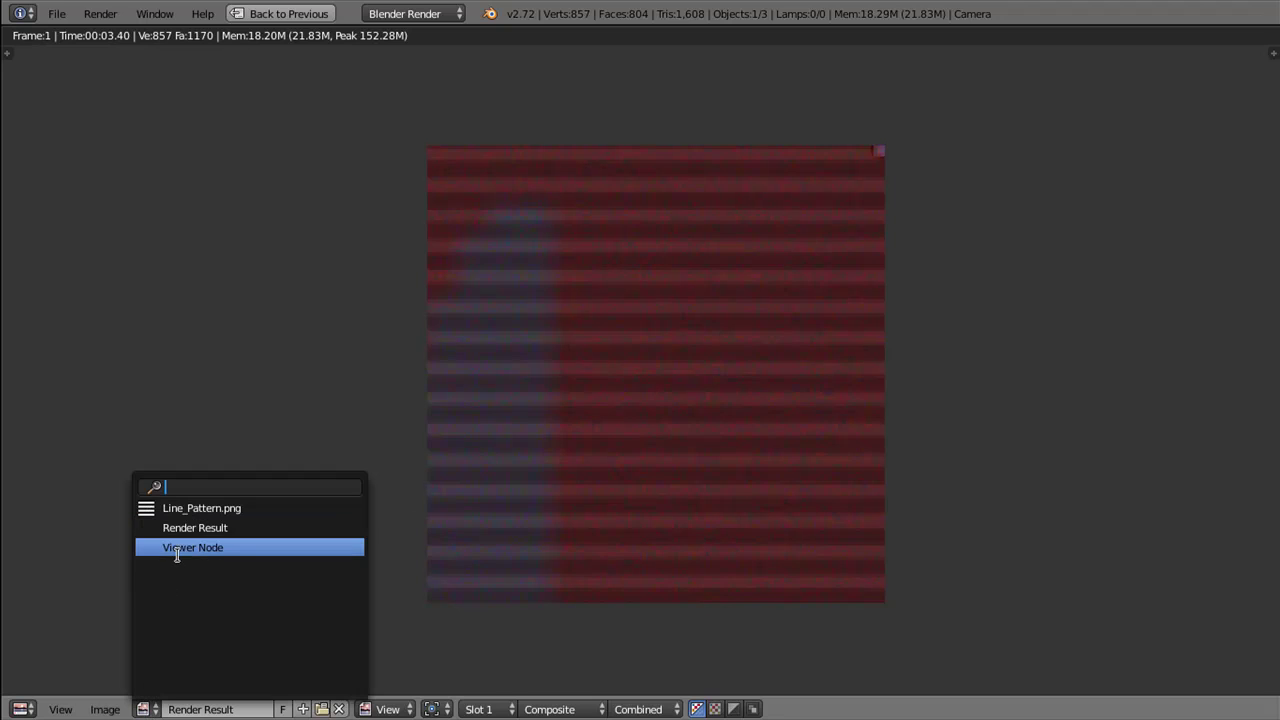
{"action": "left_click", "coordinate": [150, 707]}
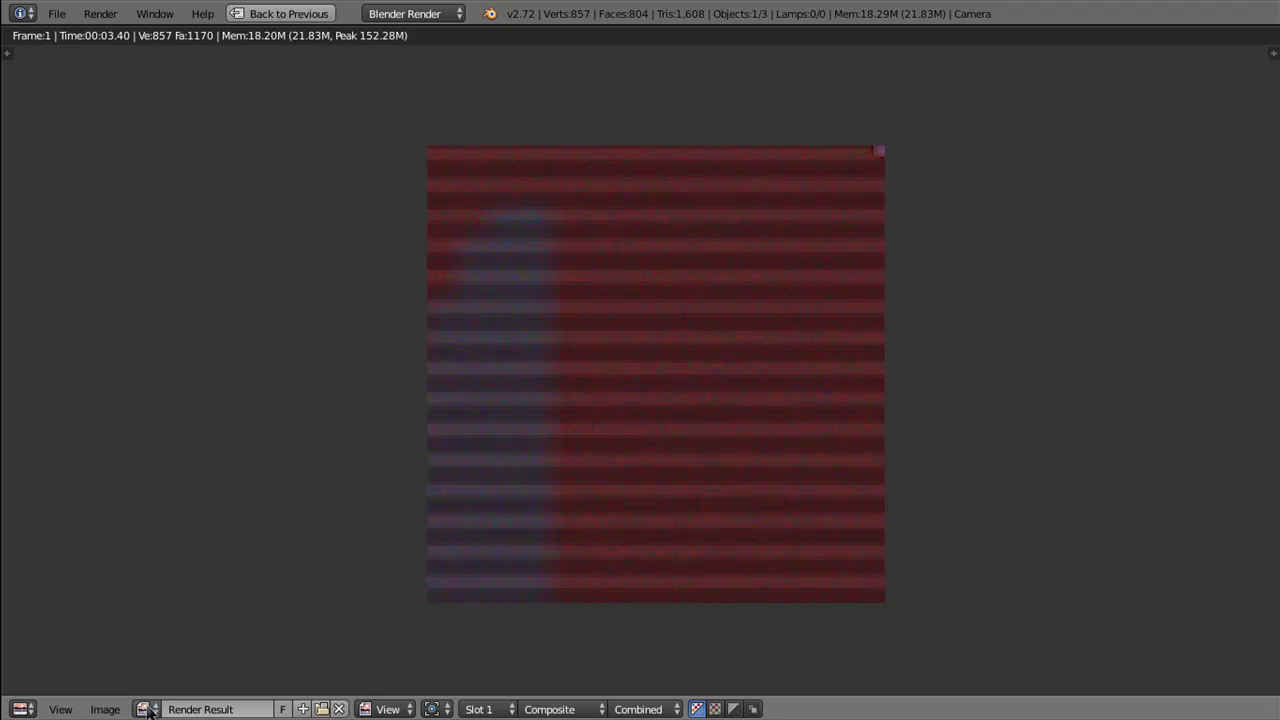
{"action": "left_click", "coordinate": [146, 708]}
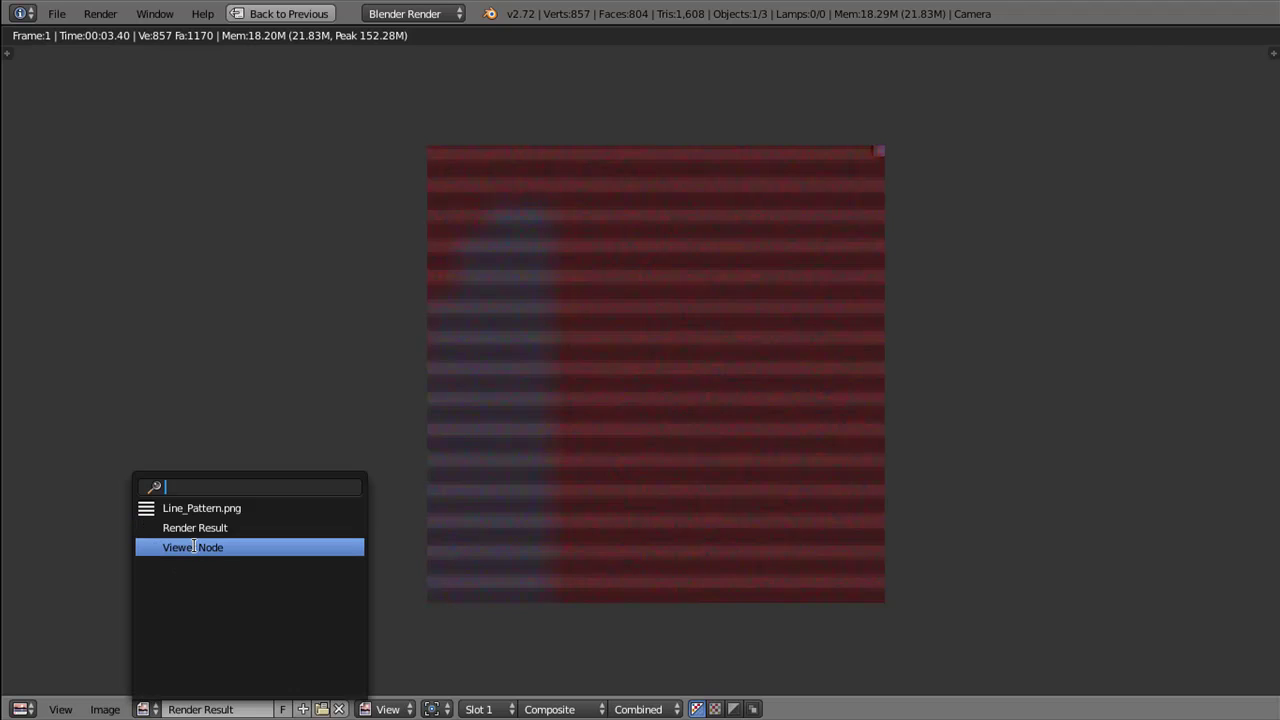
Step: Display the Viewer Node image and zoom in on the composited agent
{"action": "left_click", "coordinate": [193, 549]}
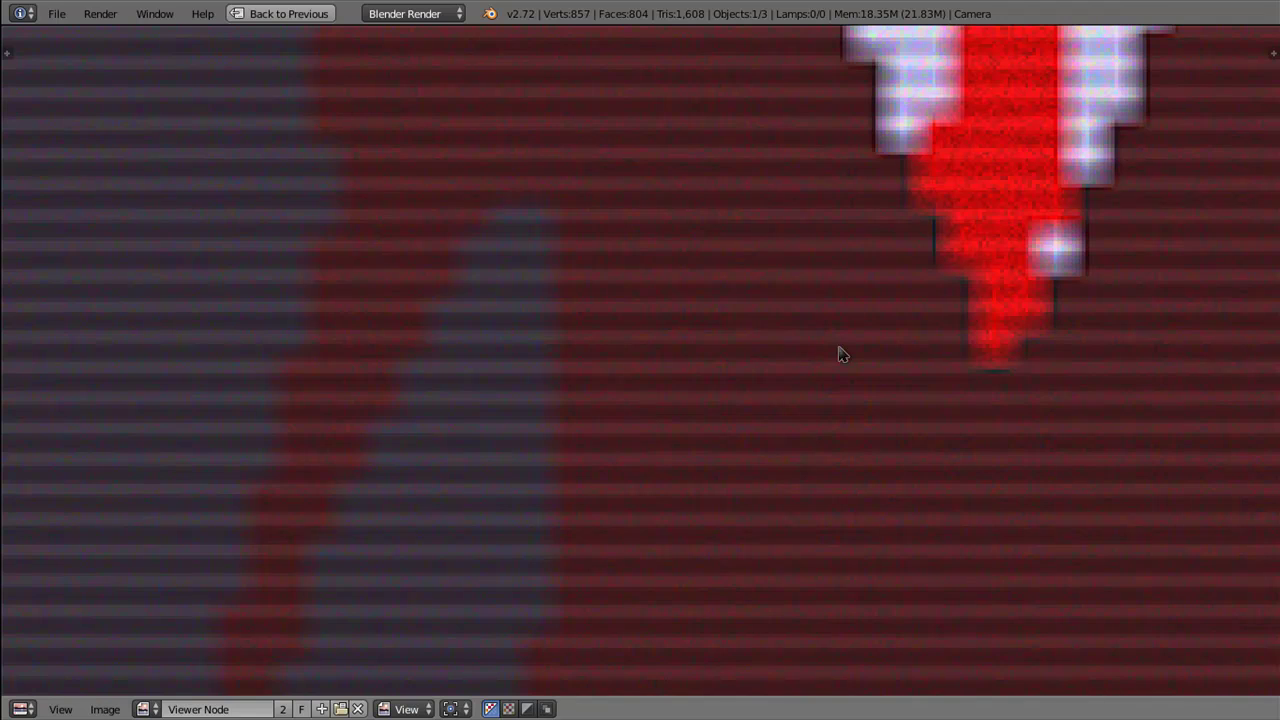
{"action": "scroll", "scroll_direction": "down", "scroll_amount": 3}
{"action": "scroll", "scroll_direction": "down", "scroll_amount": 3}
{"action": "scroll", "scroll_direction": "up", "scroll_amount": 3}
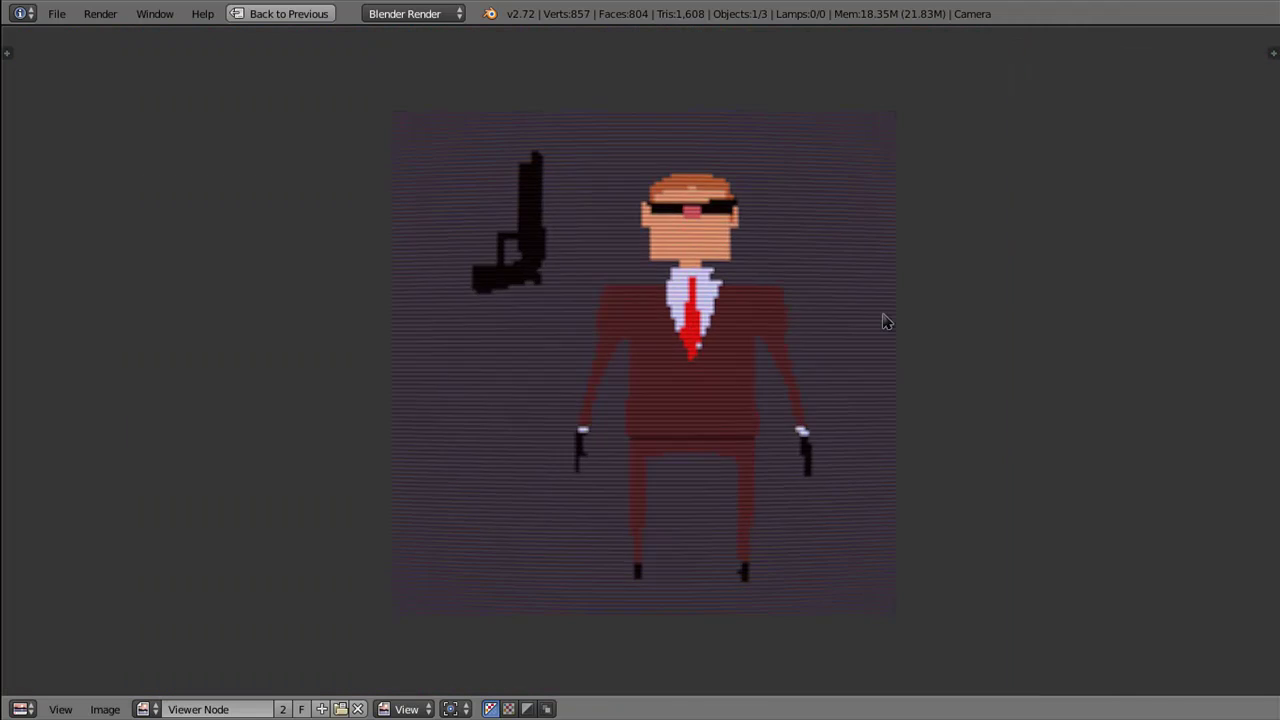
{"action": "scroll", "scroll_direction": "up", "scroll_amount": 3}
{"action": "scroll", "scroll_direction": "up", "scroll_amount": 3}
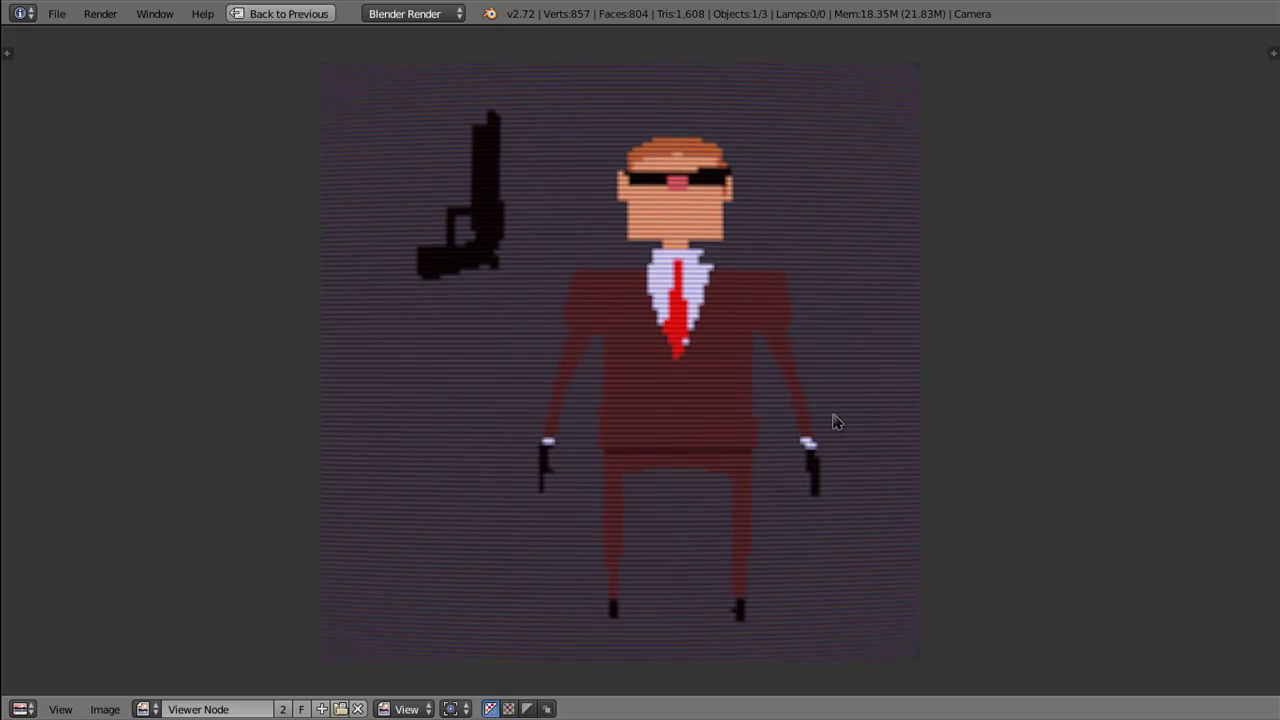
{"action": "scroll", "scroll_direction": "up", "scroll_amount": 3}
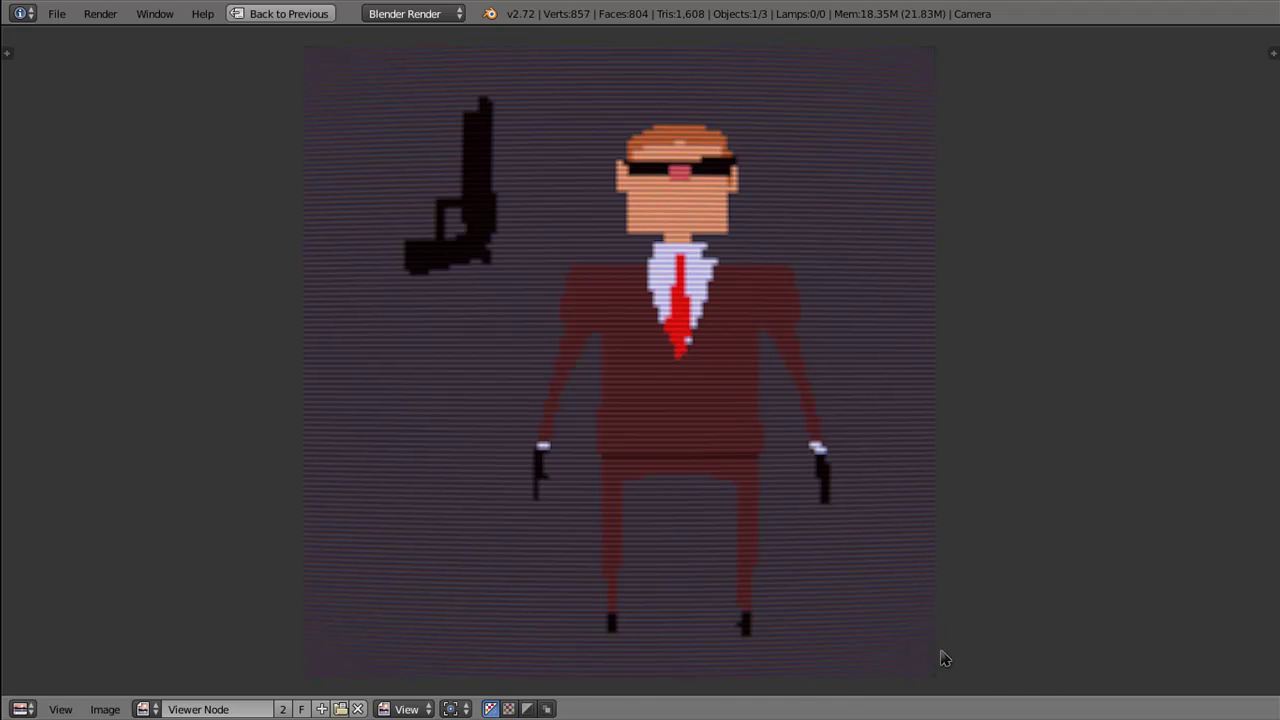
{"action": "scroll", "scroll_direction": "up", "scroll_amount": 3}
Step: Pan across the suit, face and gun, then zoom out and return to the layout
{"action": "left_click_drag", "start_coordinate": [900, 613], "coordinate": [669, 476]}
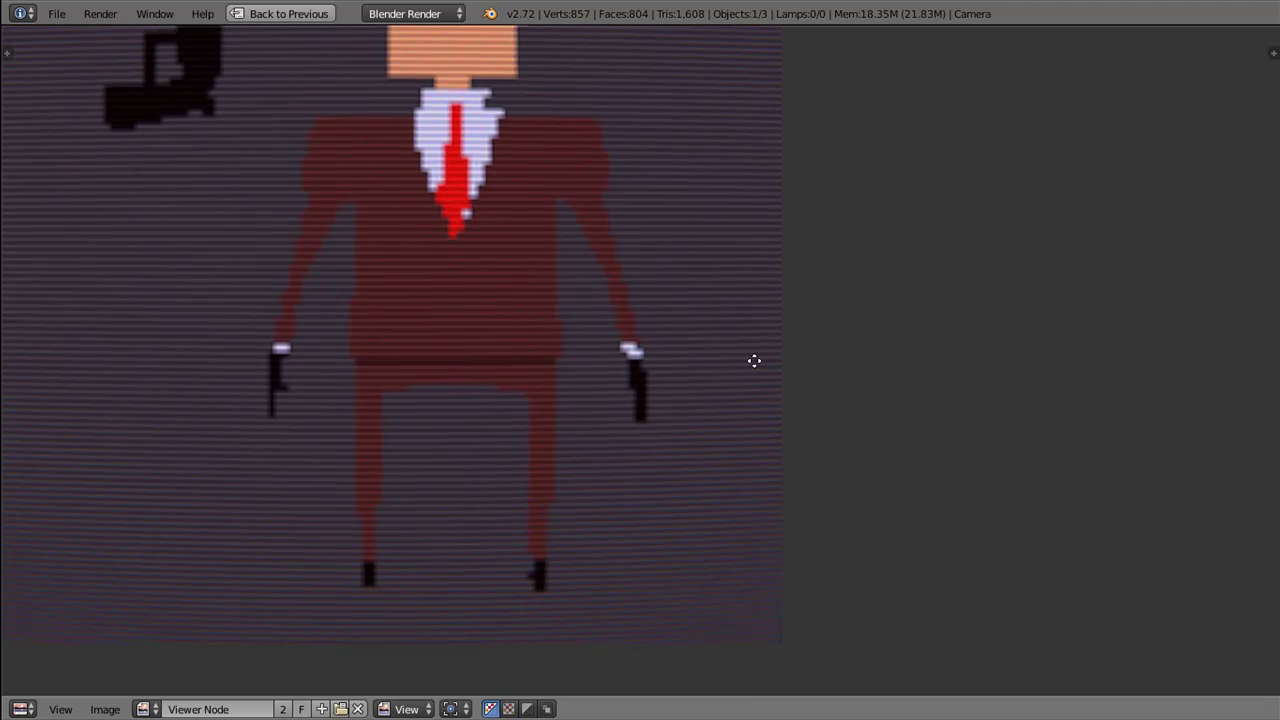
{"action": "left_click_drag", "start_coordinate": [748, 90], "coordinate": [731, 537]}
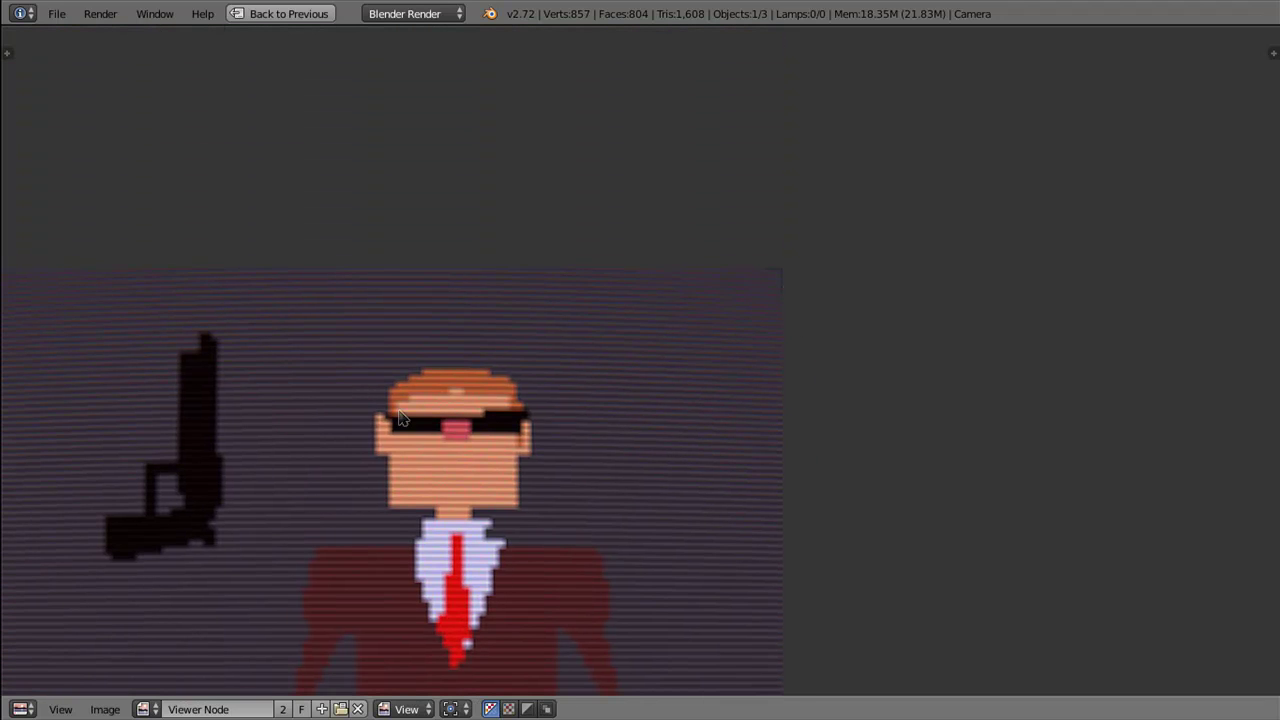
{"action": "left_click_drag", "start_coordinate": [290, 400], "coordinate": [702, 368]}
{"action": "scroll", "scroll_direction": "down", "scroll_amount": 3}
{"action": "scroll", "scroll_direction": "down", "scroll_amount": 3}
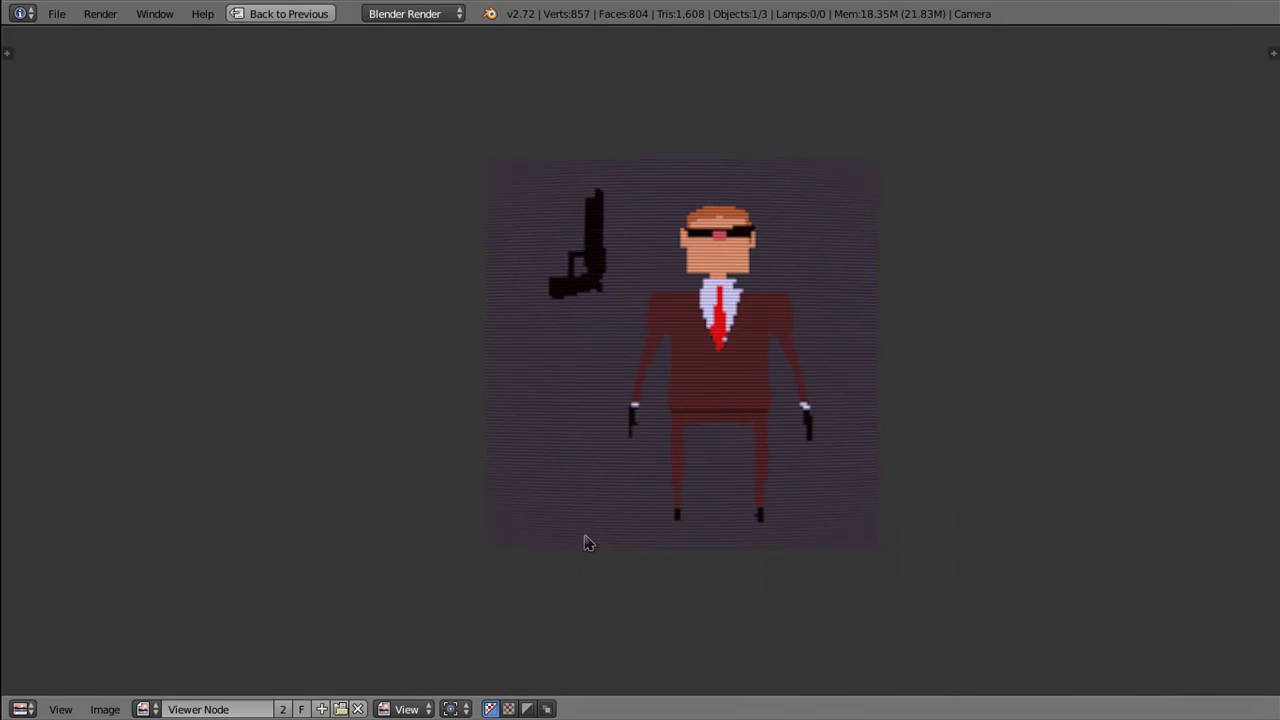
{"action": "key", "text": "Escape"}
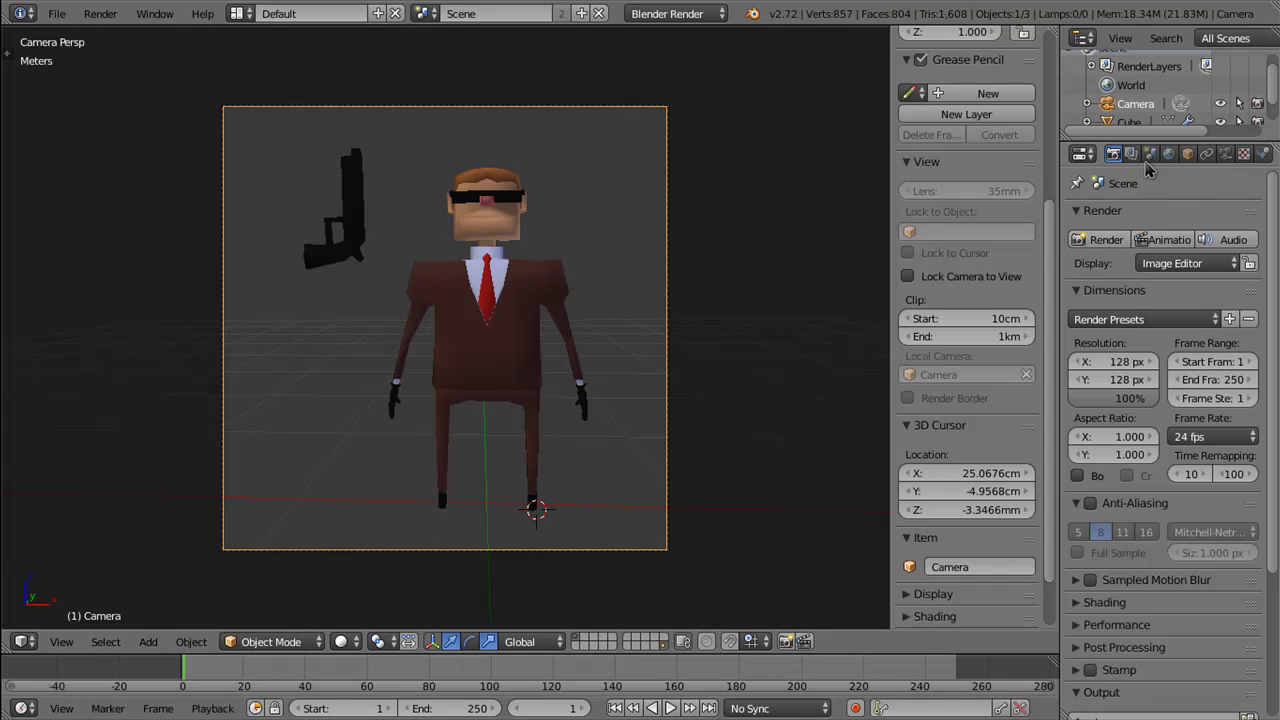
Step: Turn on Blend Sky in the World settings and make the horizon colour light lavender
{"action": "left_click", "coordinate": [1168, 153]}
{"action": "left_click", "coordinate": [1142, 423]}
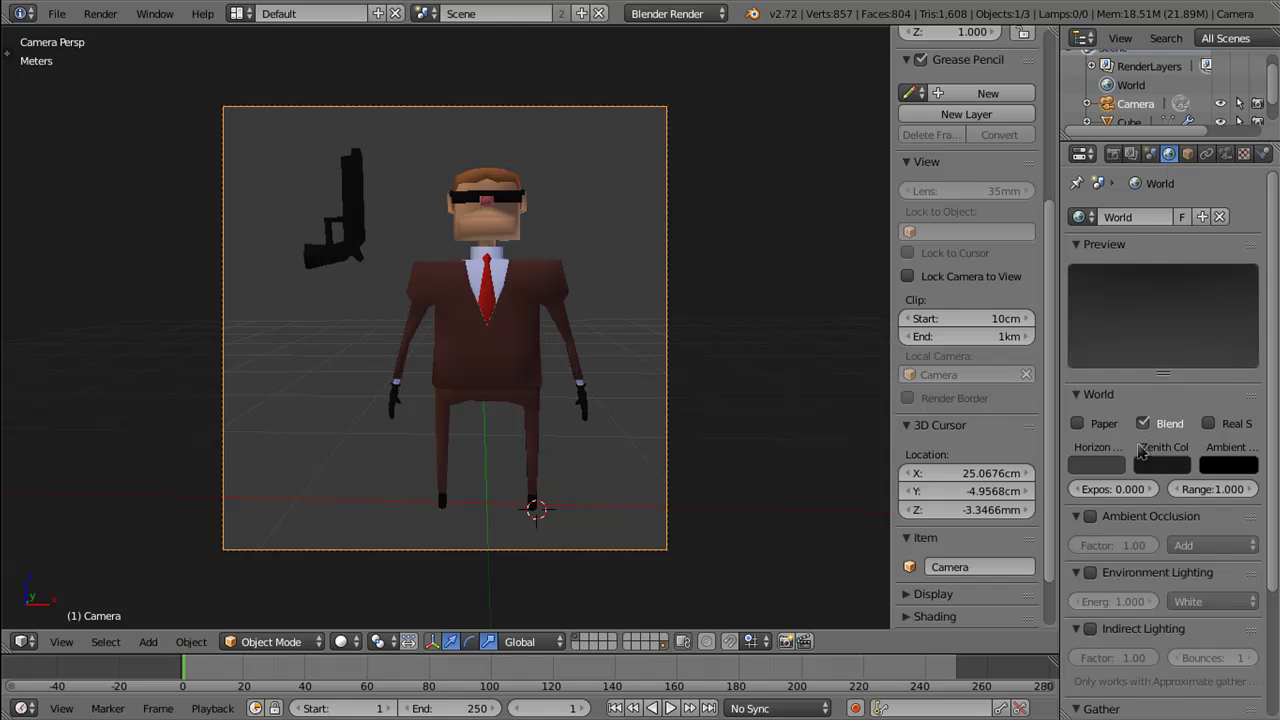
{"action": "left_click", "coordinate": [1095, 466]}
{"action": "left_click_drag", "start_coordinate": [1050, 285], "coordinate": [1048, 283]}
{"action": "left_click", "coordinate": [1109, 228]}
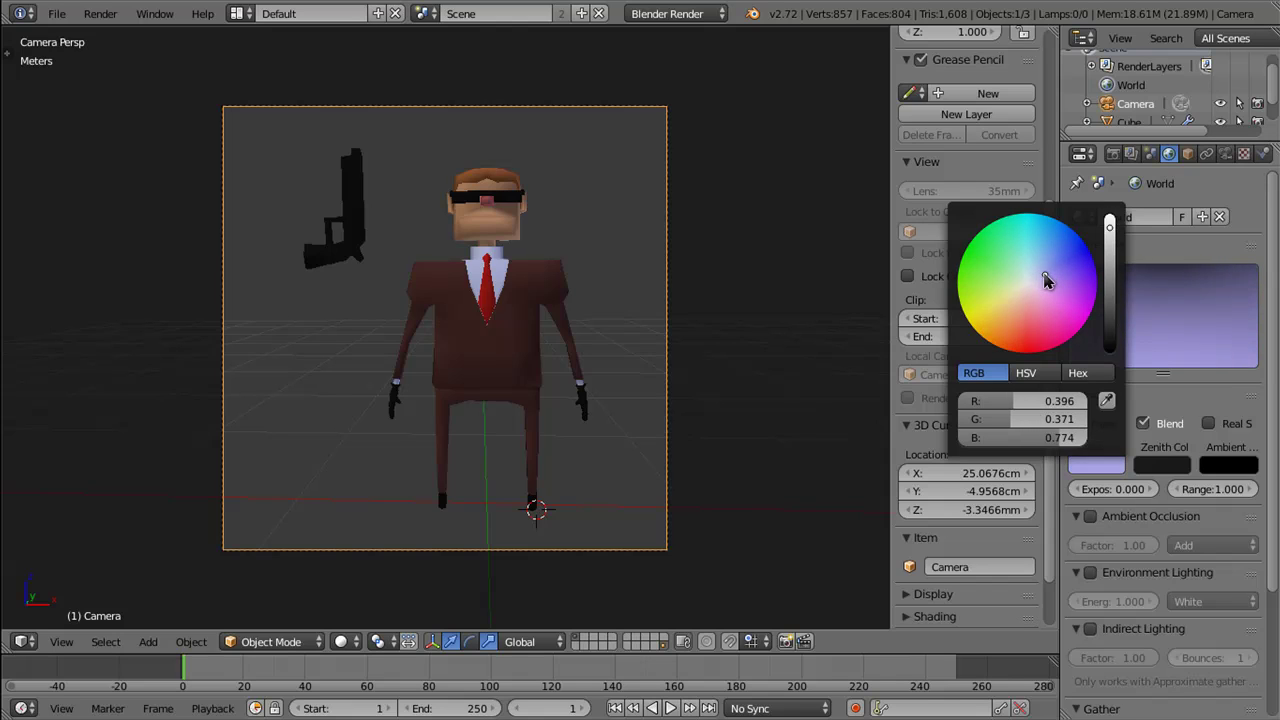
Step: Set the zenith colour to a brighter, darker blue
{"action": "left_click", "coordinate": [1180, 474]}
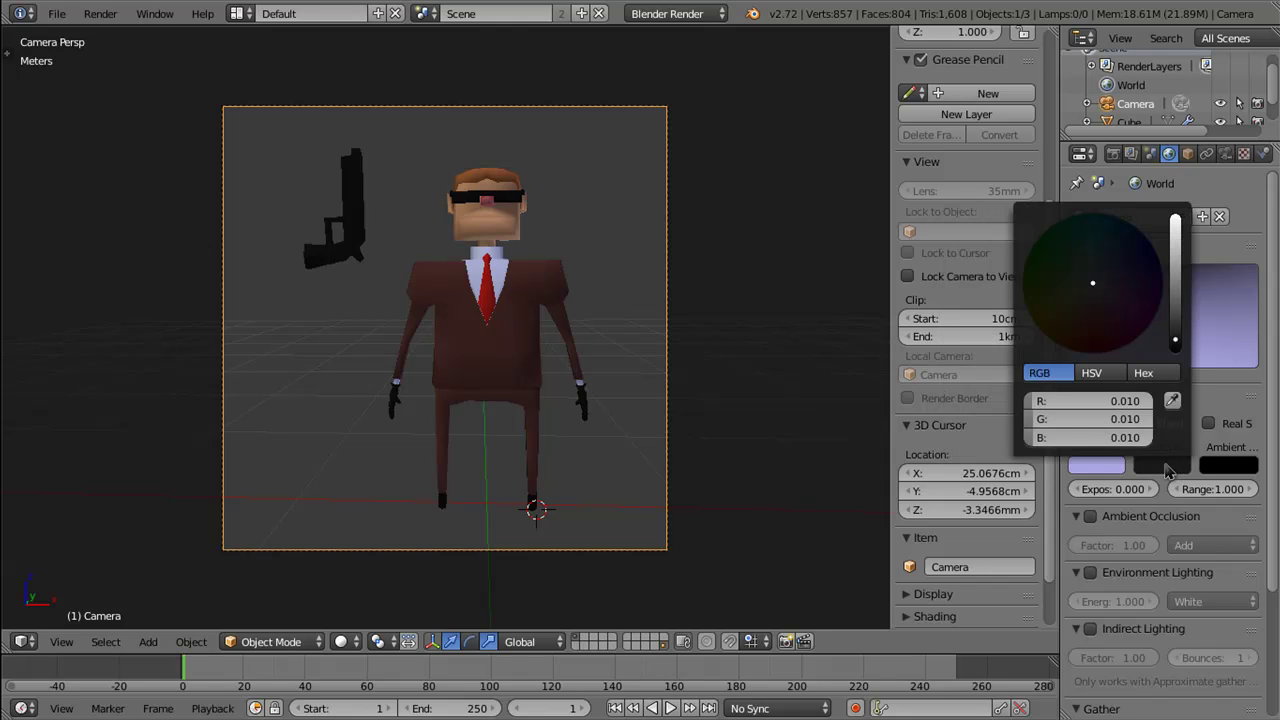
{"action": "left_click_drag", "start_coordinate": [1170, 340], "coordinate": [1175, 262]}
{"action": "left_click_drag", "start_coordinate": [1100, 280], "coordinate": [1117, 258]}
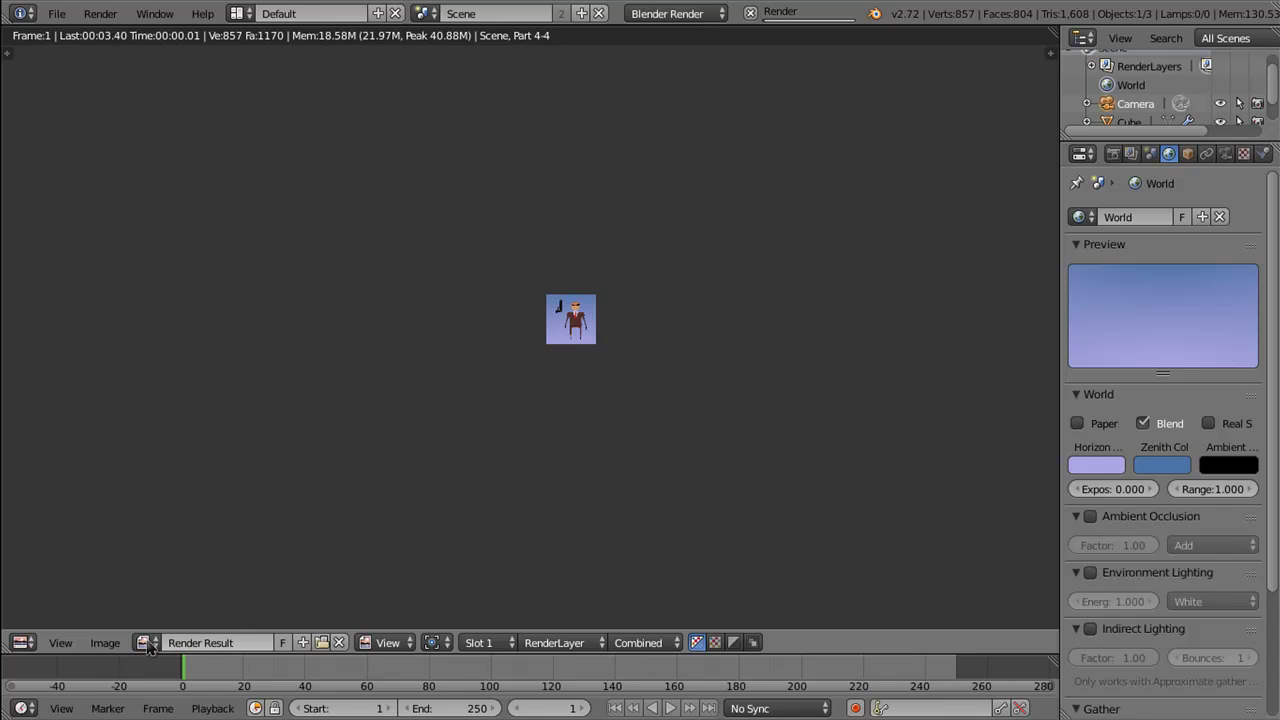
Step: Render with F12 and view the composited Viewer Node image framed on the character
{"action": "key", "text": "F12"}
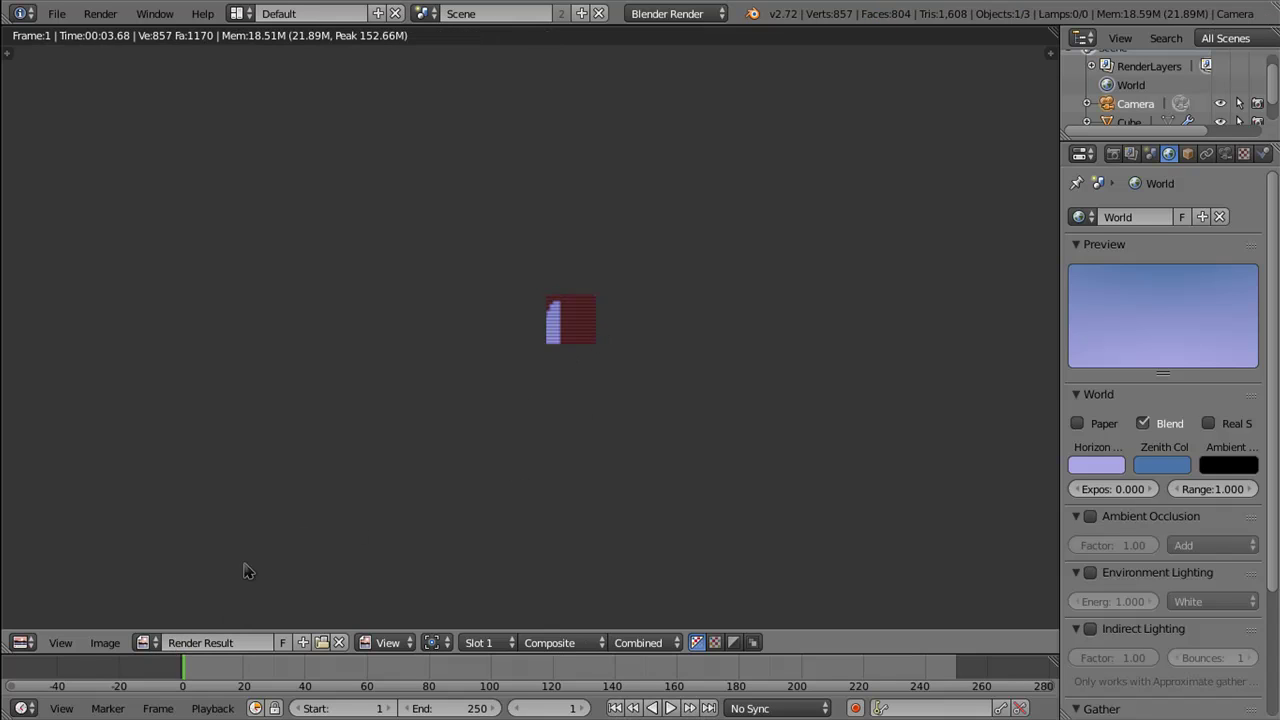
{"action": "left_click", "coordinate": [144, 644]}
{"action": "left_click", "coordinate": [190, 478]}
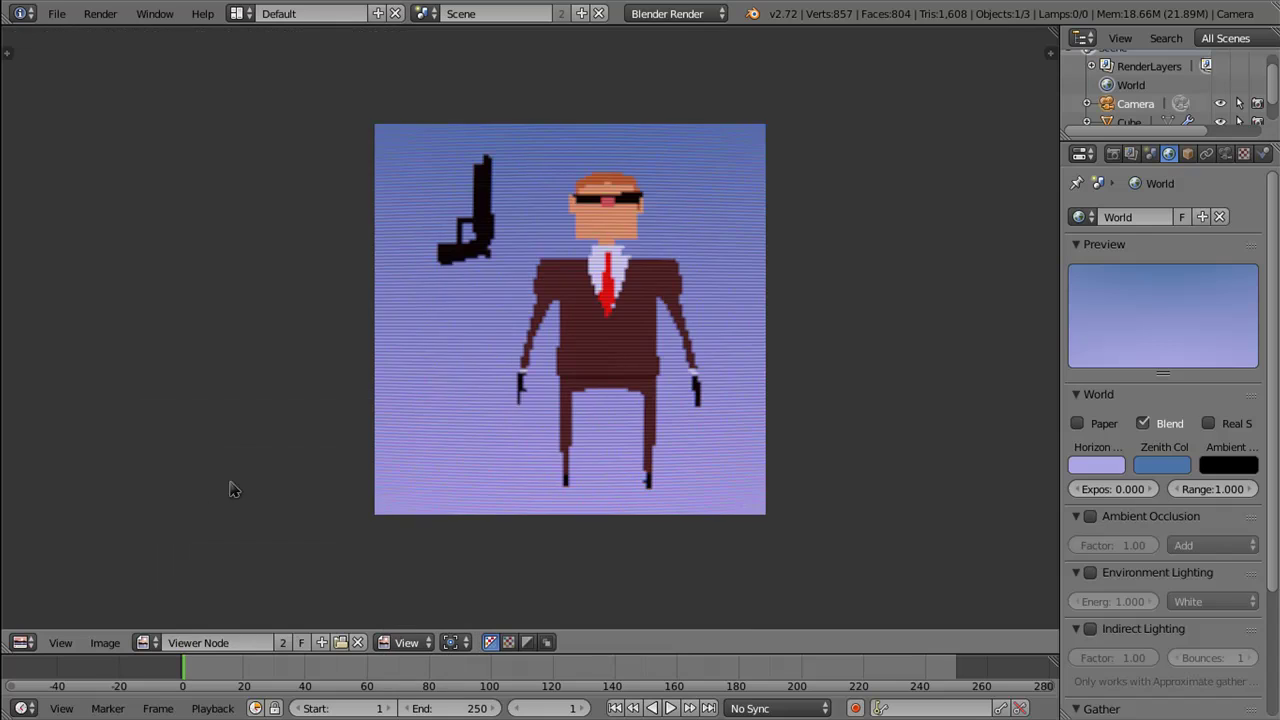
{"action": "scroll", "scroll_direction": "up", "scroll_amount": 3}
{"action": "left_click_drag", "start_coordinate": [788, 357], "coordinate": [703, 357]}
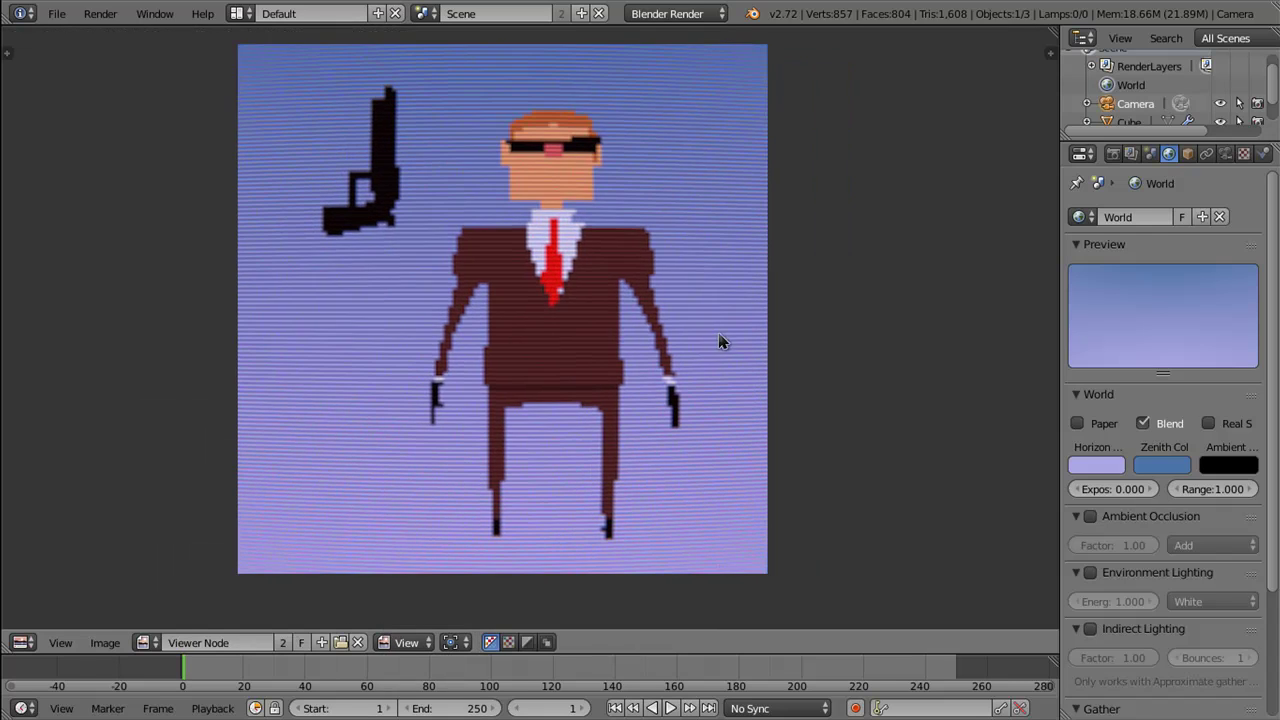
{"action": "scroll", "scroll_direction": "down", "scroll_amount": 3}
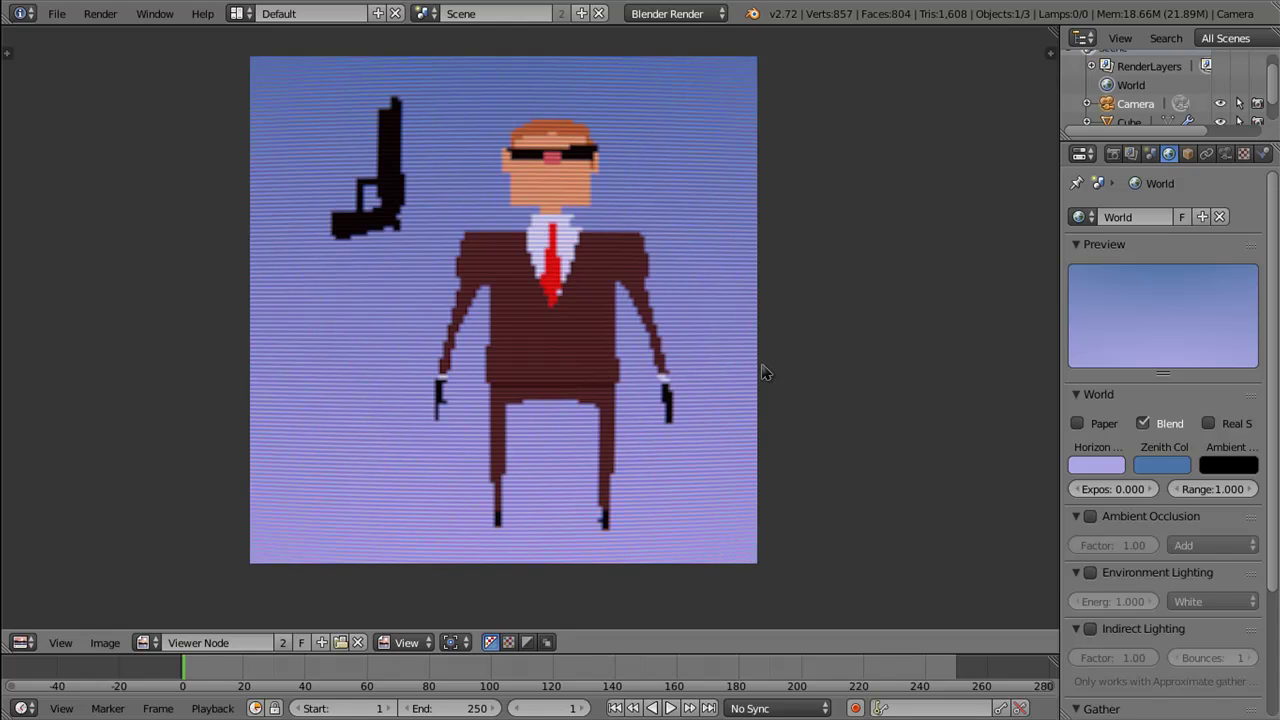
Step: Show the Render settings and compare the raw Render Result with the Viewer Node image
{"action": "left_click", "coordinate": [1113, 155]}
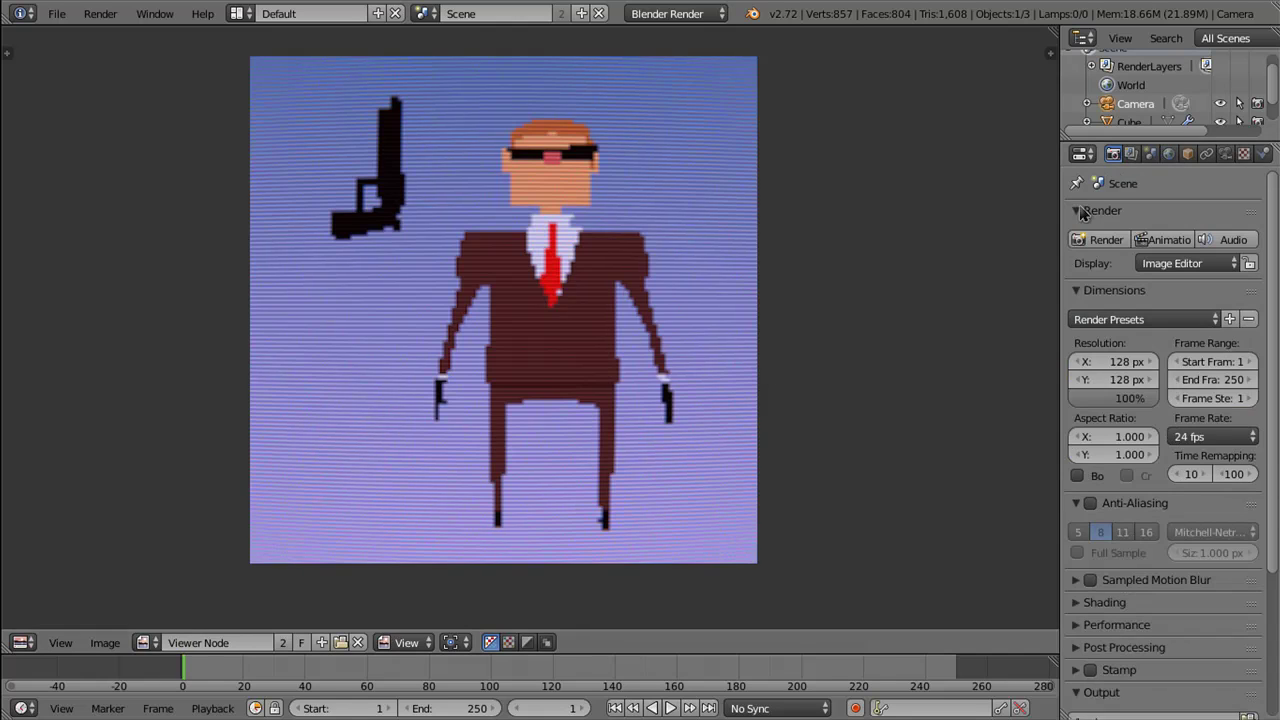
{"action": "left_click", "coordinate": [146, 642]}
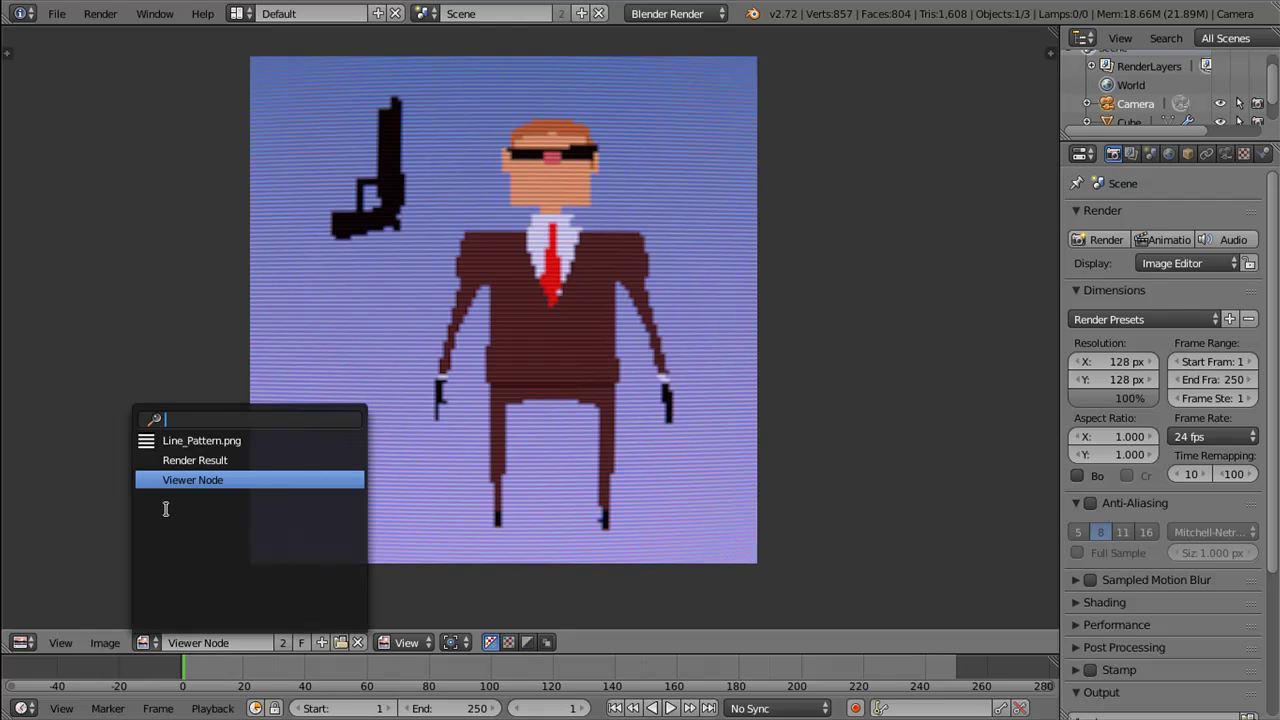
{"action": "left_click", "coordinate": [187, 462]}
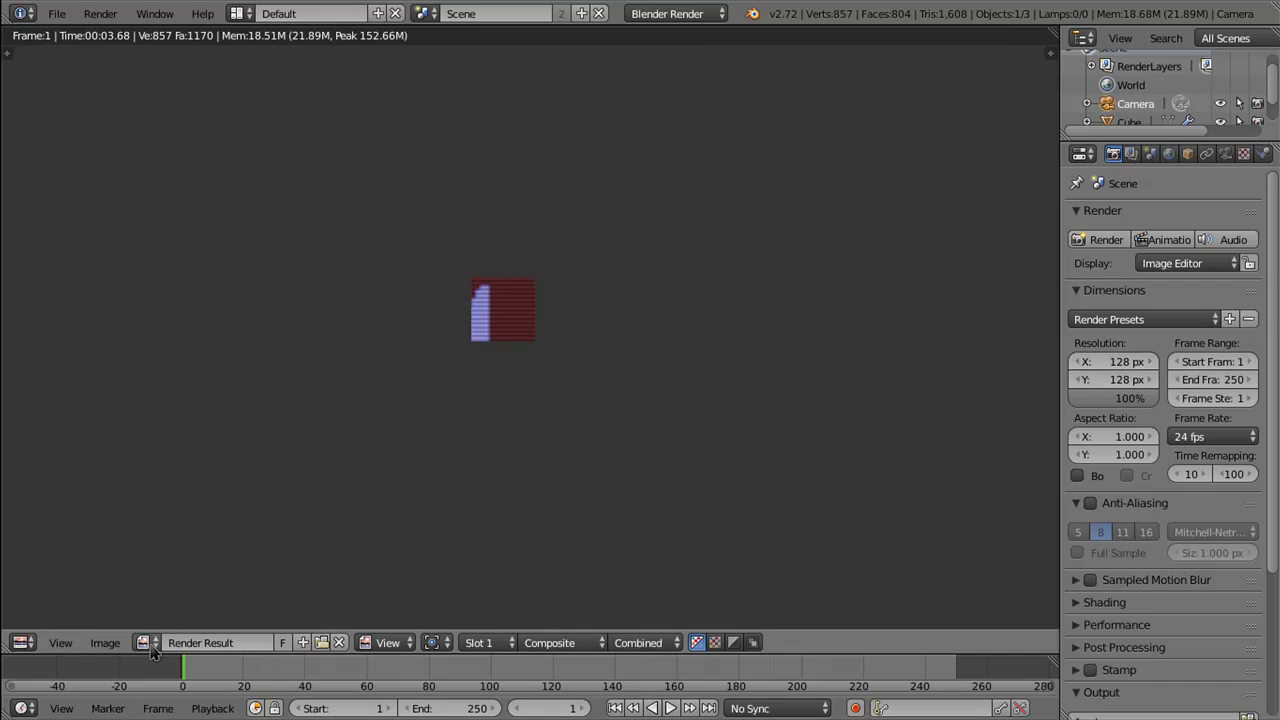
{"action": "left_click", "coordinate": [146, 642]}
{"action": "left_click", "coordinate": [181, 482]}
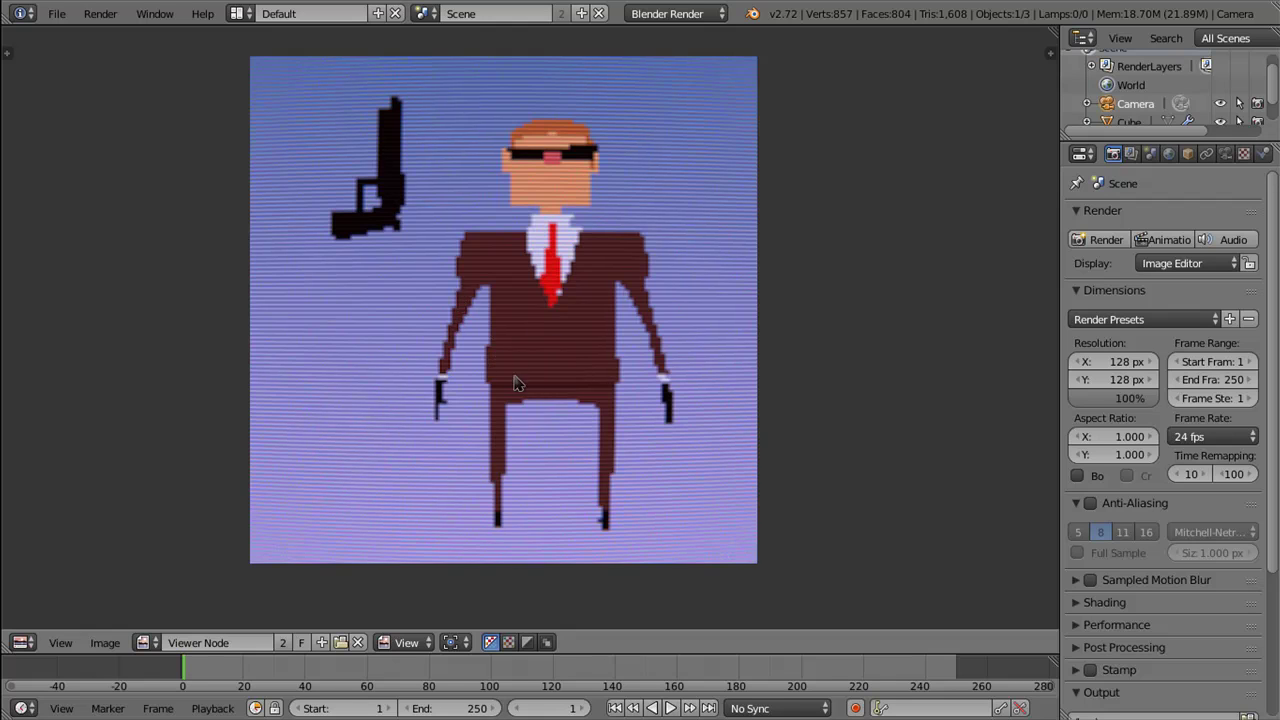
Step: Zoom and centre the pixelated render to inspect it, then move the playhead to frame 2
{"action": "scroll", "scroll_direction": "up", "scroll_amount": 3}
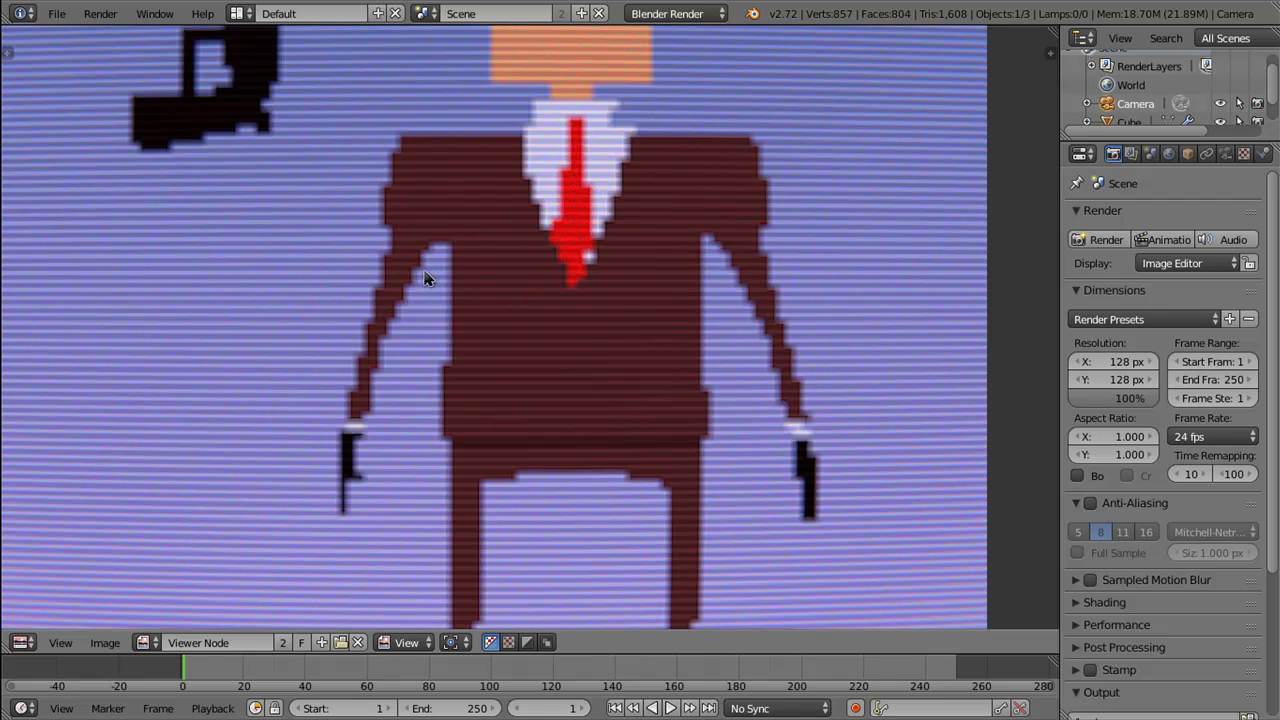
{"action": "scroll", "scroll_direction": "down", "scroll_amount": 3}
{"action": "scroll", "scroll_direction": "down", "scroll_amount": 3}
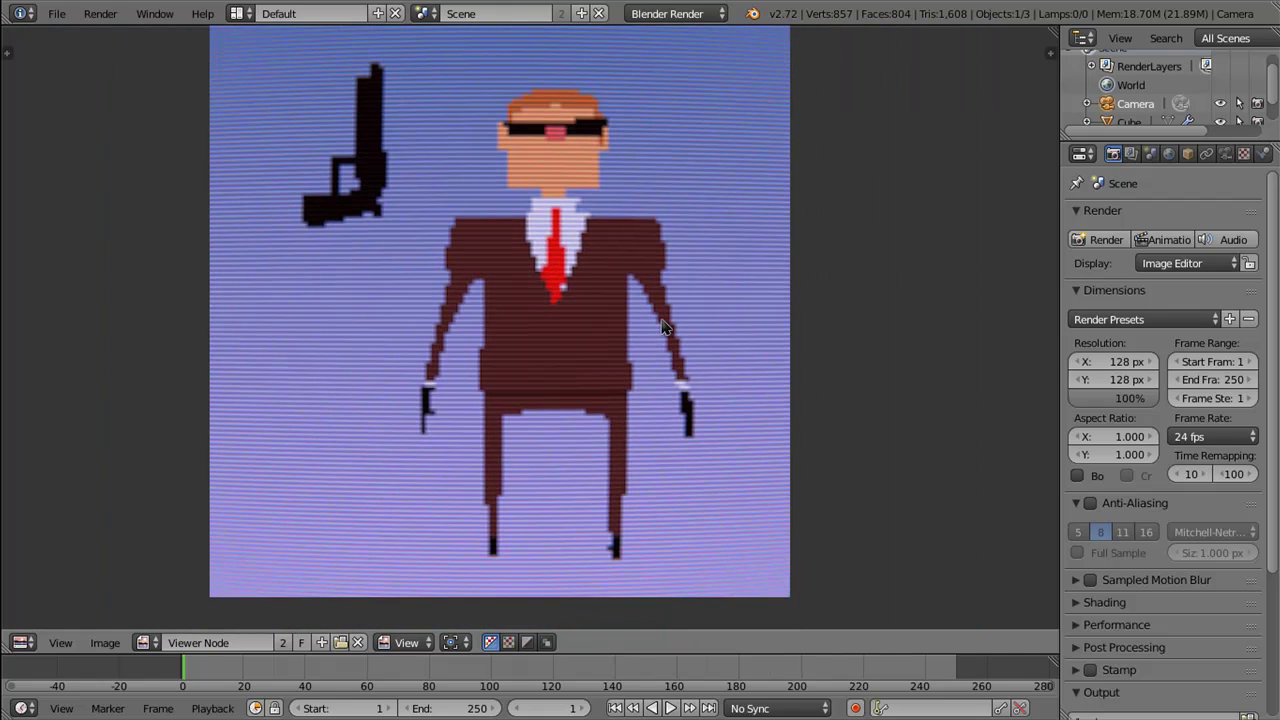
{"action": "scroll", "scroll_direction": "down", "scroll_amount": 3}
{"action": "scroll", "scroll_direction": "down", "scroll_amount": 3}
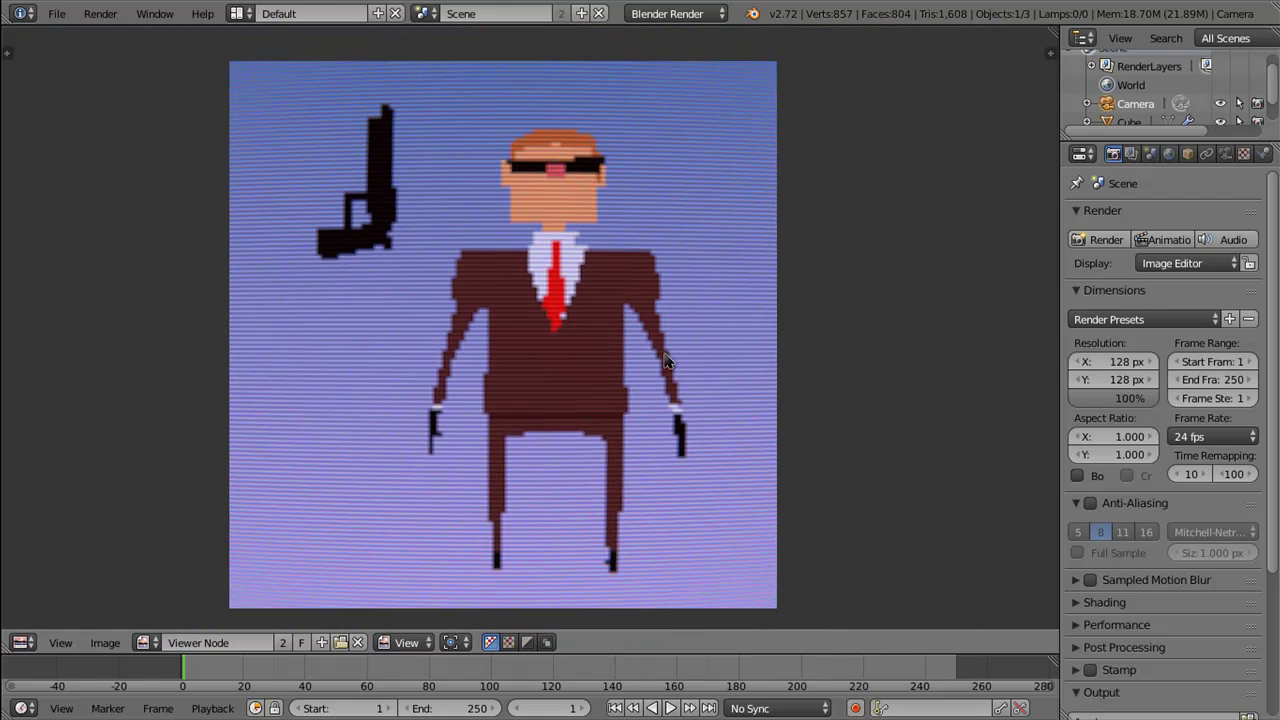
{"action": "left_click_drag", "start_coordinate": [668, 355], "coordinate": [677, 347]}
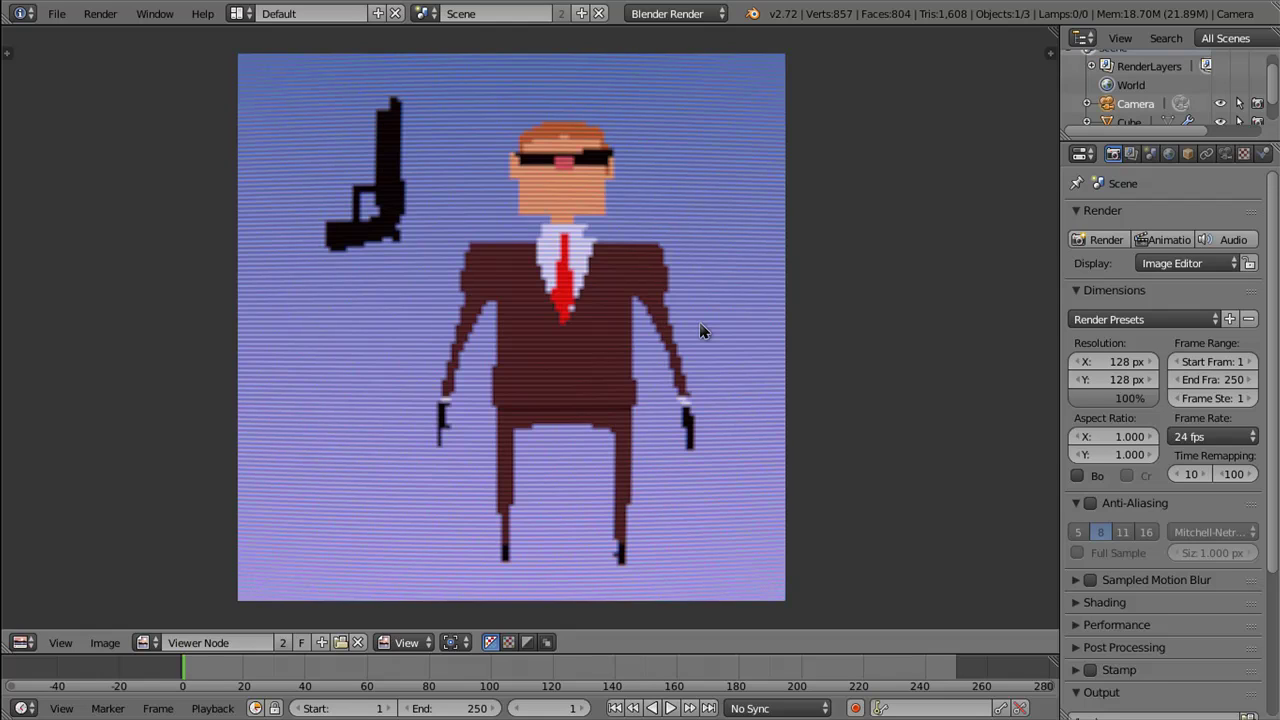
{"action": "left_click_drag", "start_coordinate": [220, 670], "coordinate": [187, 680]}
Step: Save the render as a PNG RGBA image into the PixelBlender folder with F3
{"action": "key", "text": "F3"}
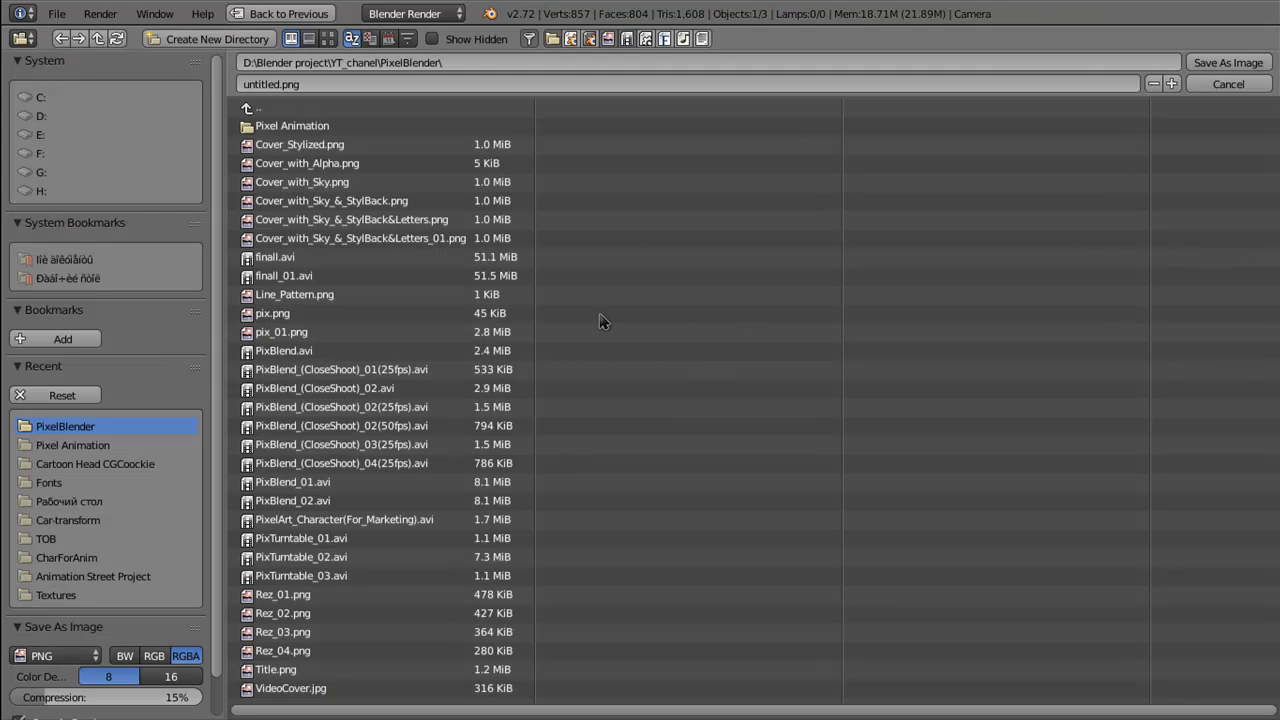
{"action": "left_click", "coordinate": [1212, 66]}
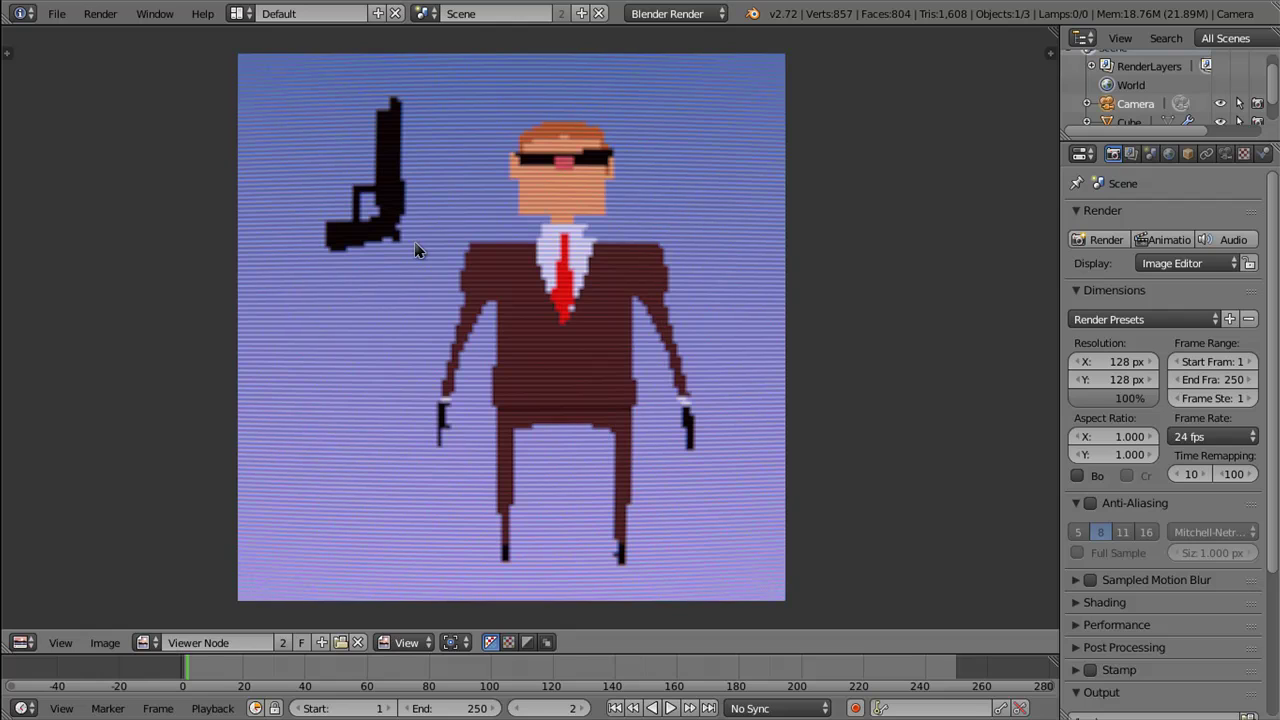
Step: Check the screen layout list and keep the Default layout unchanged
{"action": "left_click", "coordinate": [237, 13]}
{"action": "left_click", "coordinate": [237, 13]}
{"action": "left_click", "coordinate": [237, 13]}
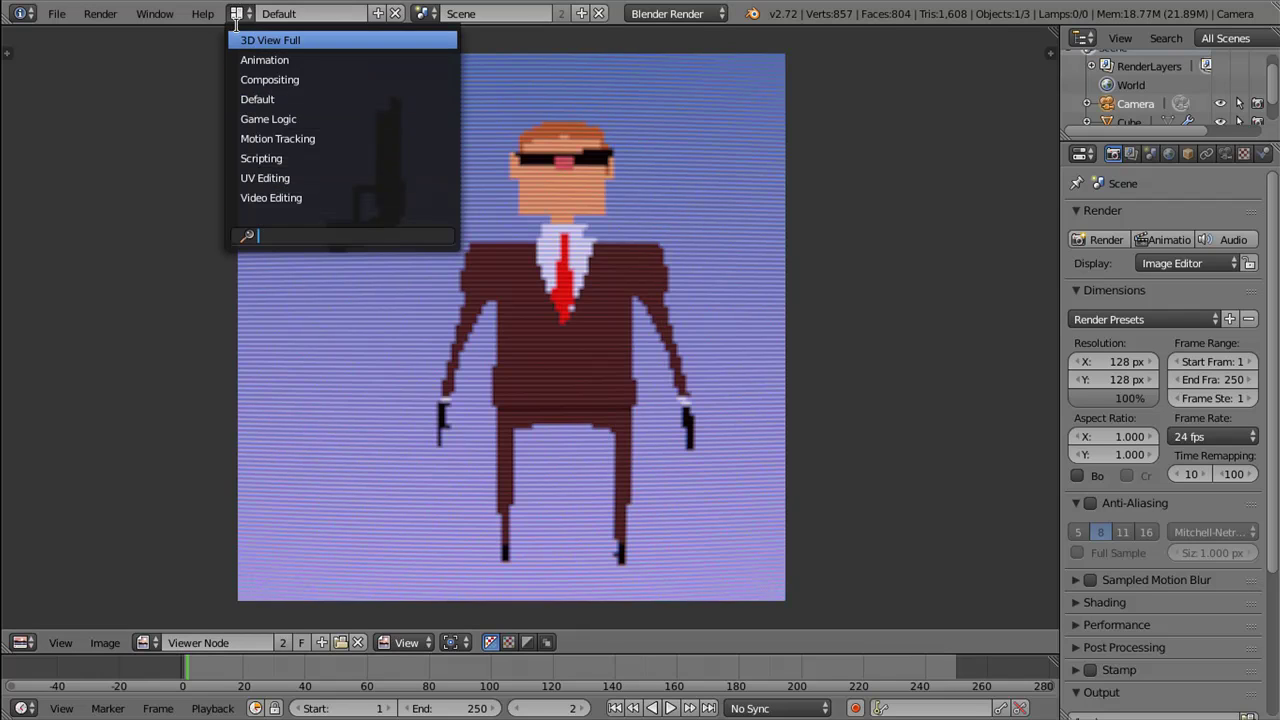
{"action": "left_click", "coordinate": [237, 13]}
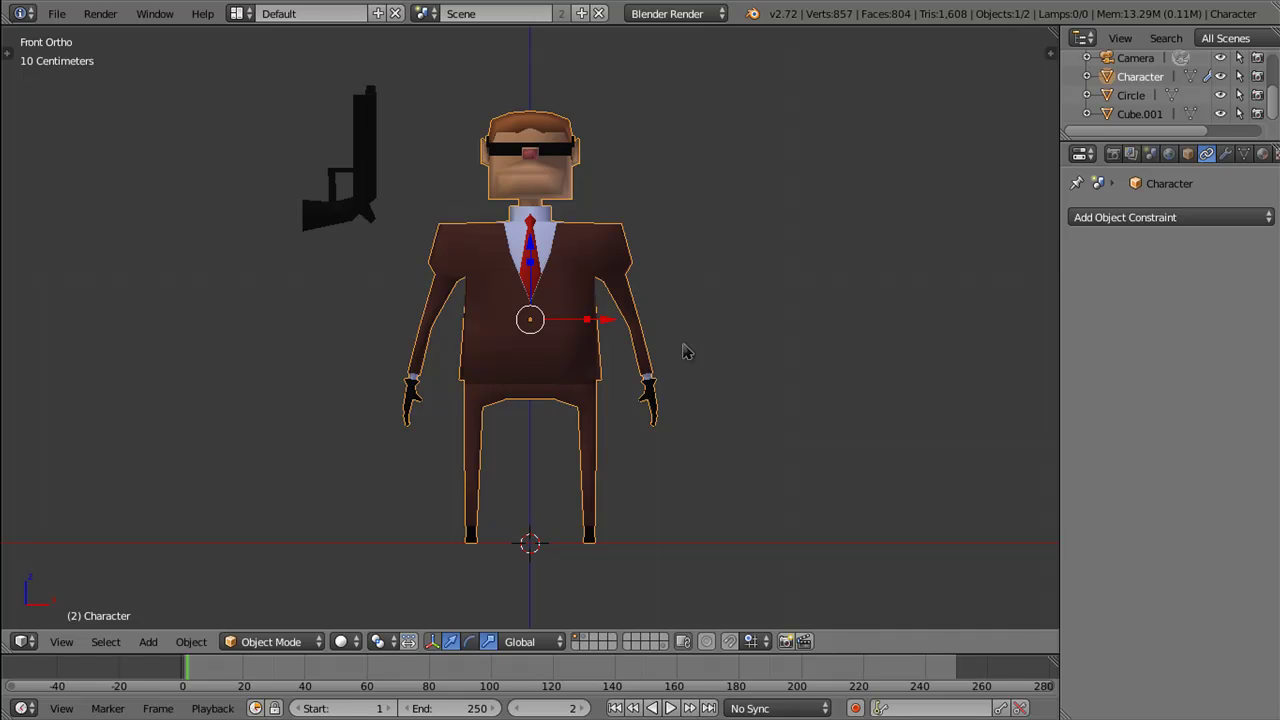
Step: Snap the 3D cursor to the world origin and add a filled circle disc there
{"action": "left_click", "coordinate": [691, 477]}
{"action": "left_click_drag", "start_coordinate": [675, 443], "coordinate": [608, 497]}
{"action": "key", "text": "shift+s"}
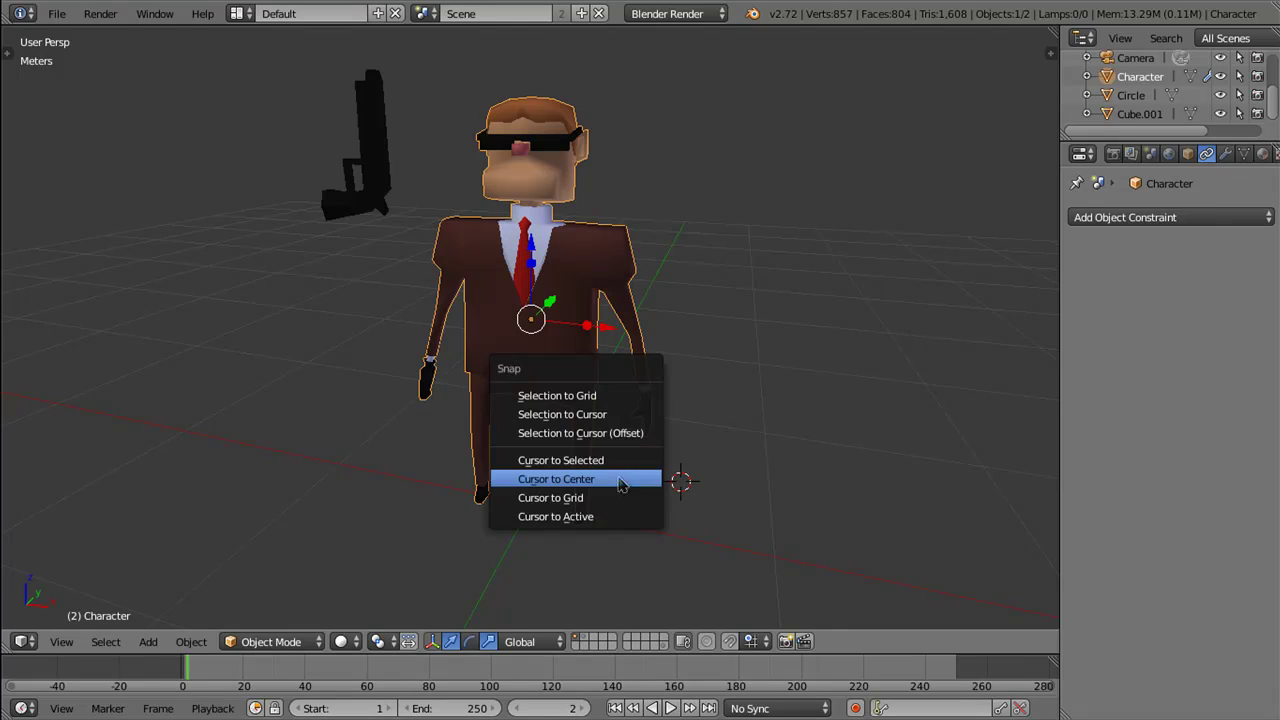
{"action": "left_click", "coordinate": [608, 482]}
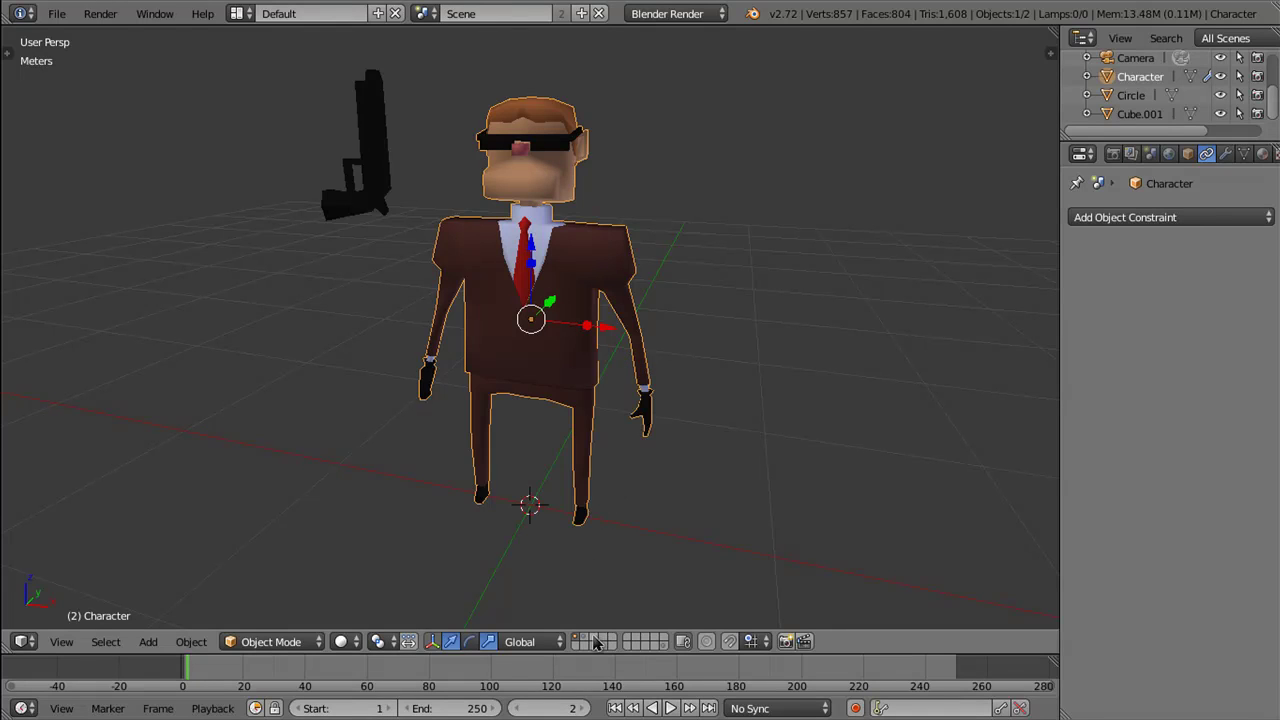
{"action": "left_click", "coordinate": [588, 640]}
{"action": "left_click_drag", "start_coordinate": [617, 509], "coordinate": [532, 482]}
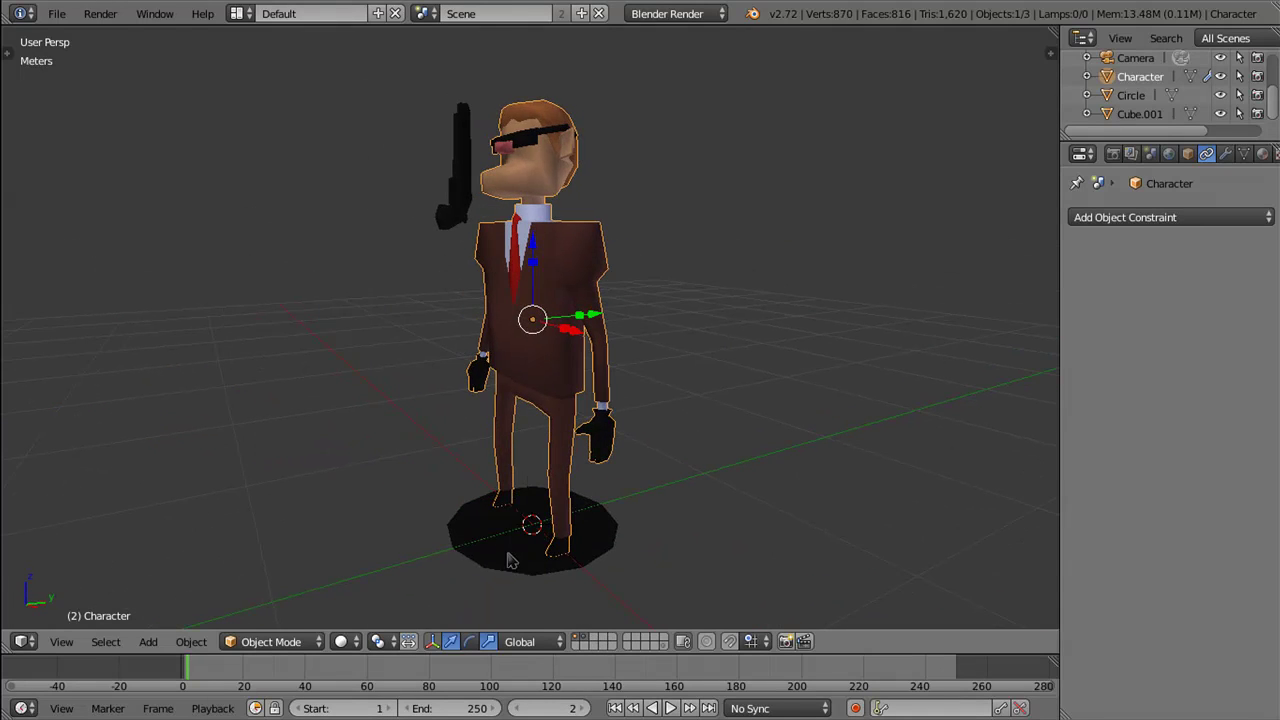
Step: Select the disc, adjust its mesh in Edit Mode, and return to Object Mode
{"action": "right_click", "coordinate": [512, 556]}
{"action": "key", "text": "Tab"}
{"action": "left_click", "coordinate": [680, 513]}
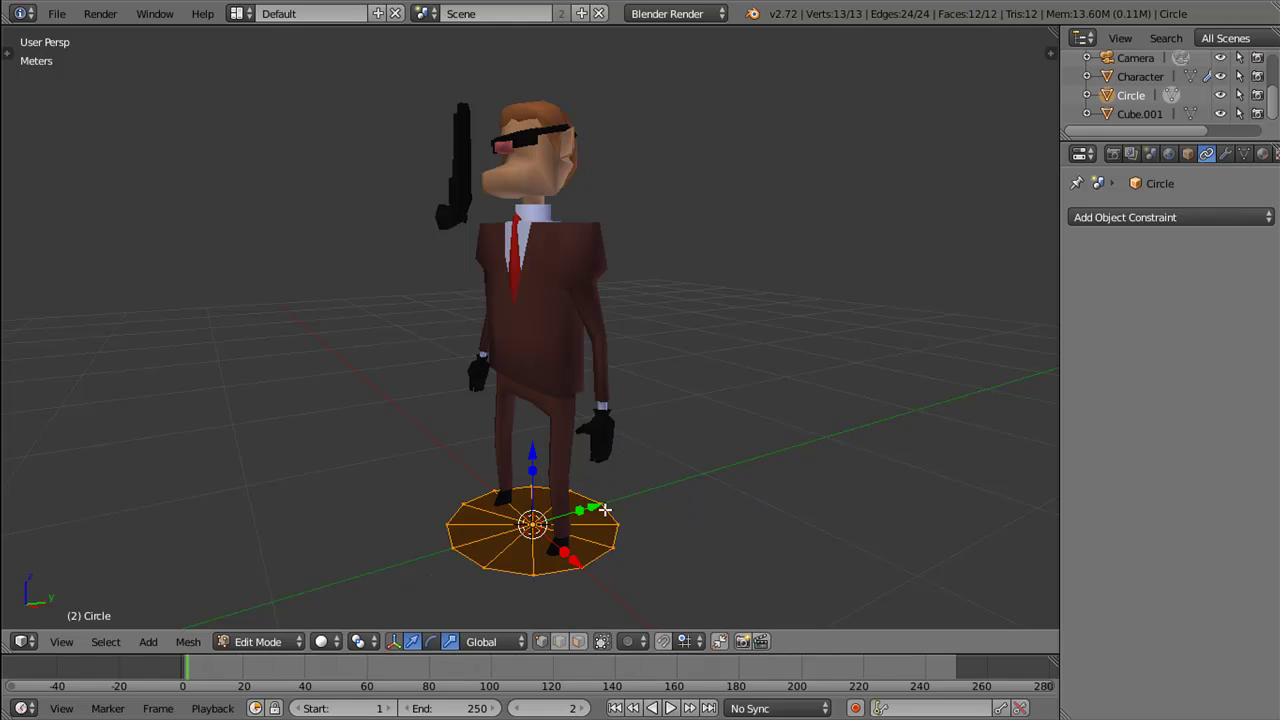
{"action": "left_click_drag", "start_coordinate": [680, 513], "coordinate": [654, 560]}
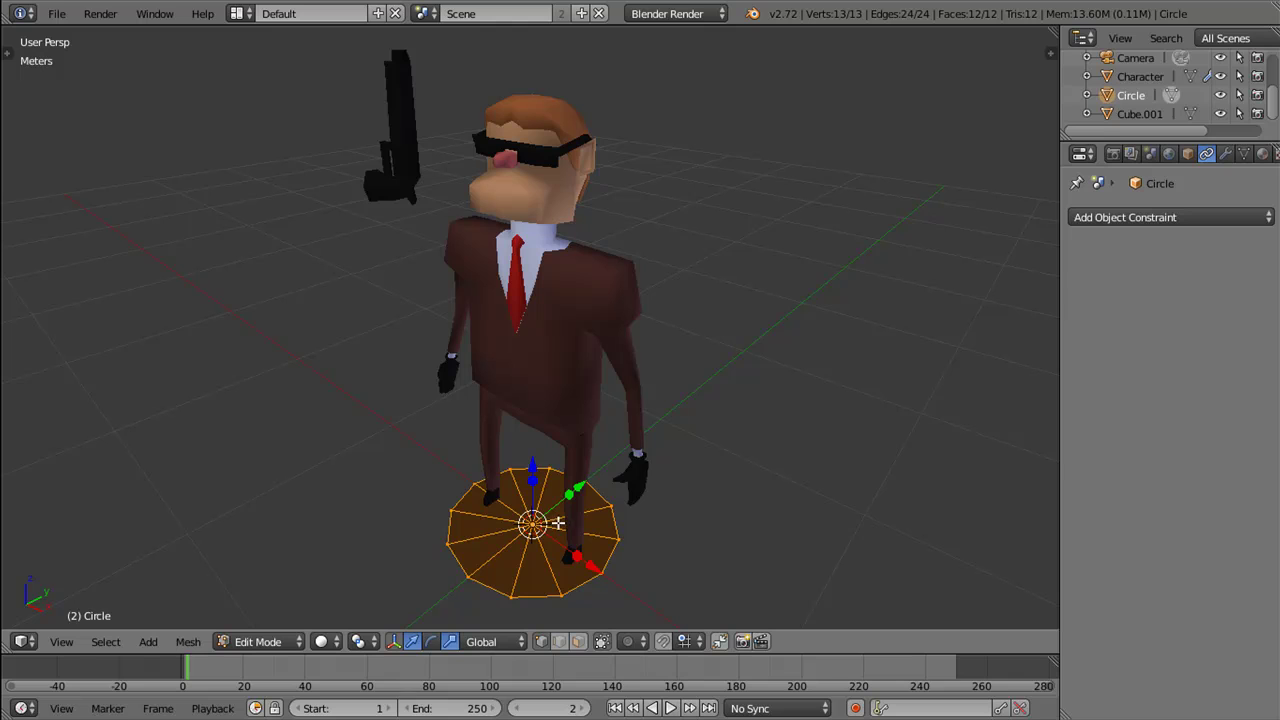
{"action": "key", "text": "Tab"}
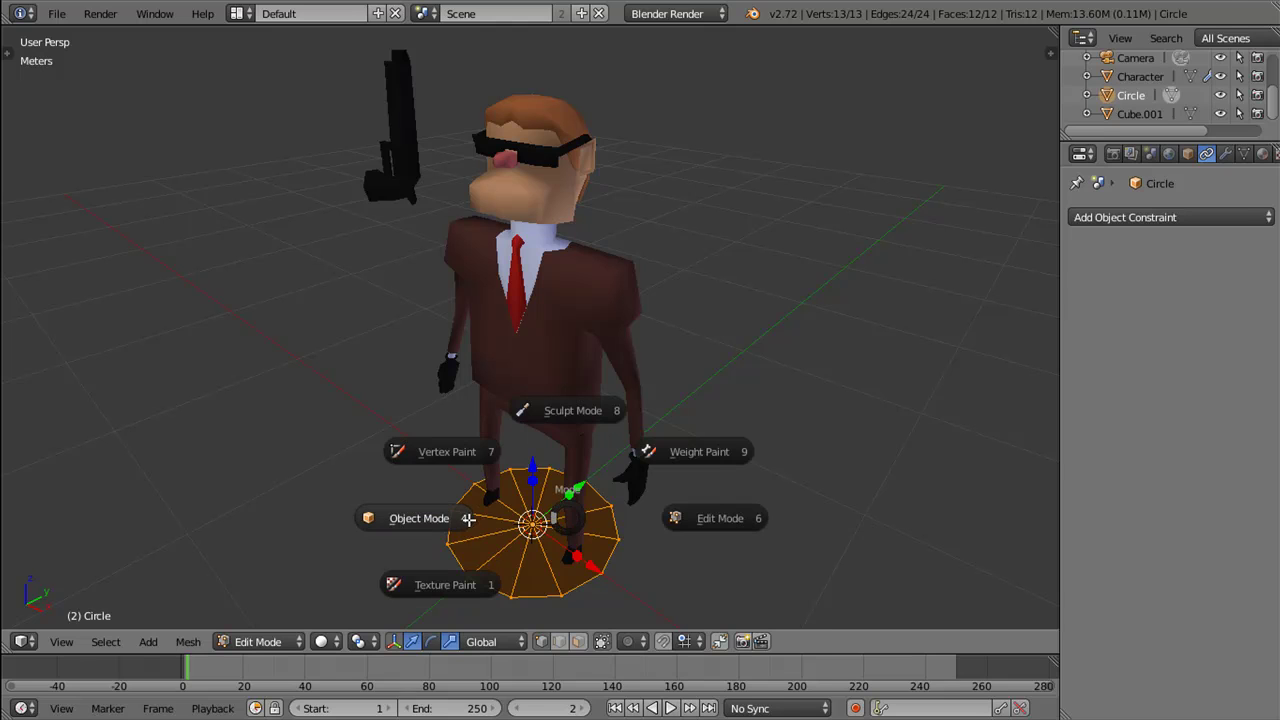
{"action": "left_click", "coordinate": [400, 517]}
Step: Select the Character, cancel a trial move leaving him in place, then reselect the disc
{"action": "left_click_drag", "start_coordinate": [540, 500], "coordinate": [606, 429]}
{"action": "right_click", "coordinate": [600, 368]}
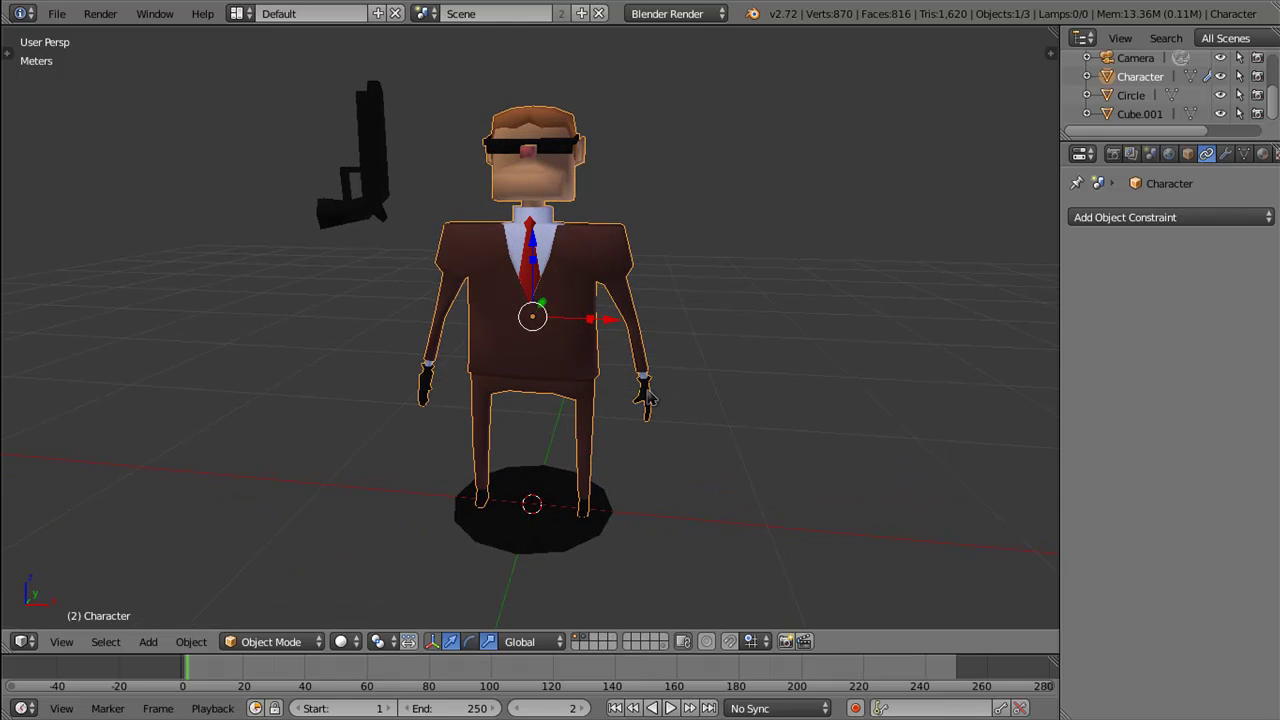
{"action": "key", "text": "g"}
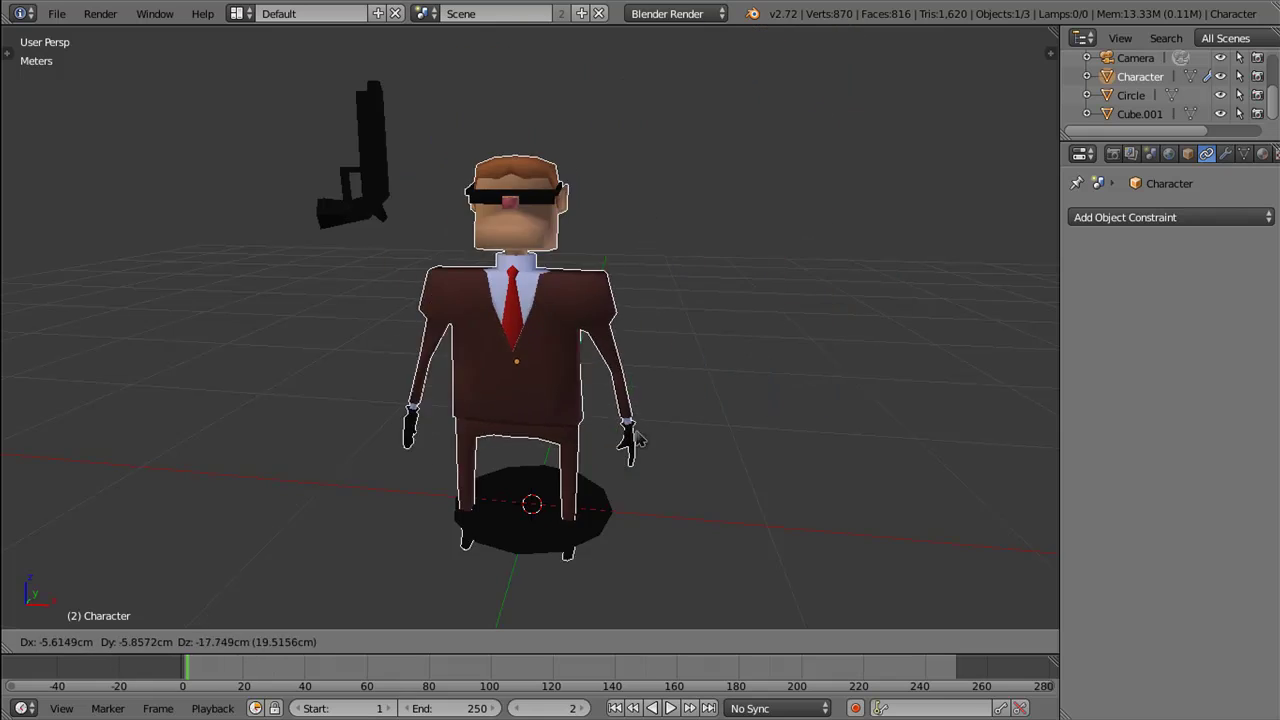
{"action": "right_click", "coordinate": [630, 395]}
{"action": "left_click_drag", "start_coordinate": [620, 503], "coordinate": [538, 530]}
{"action": "right_click", "coordinate": [538, 530]}
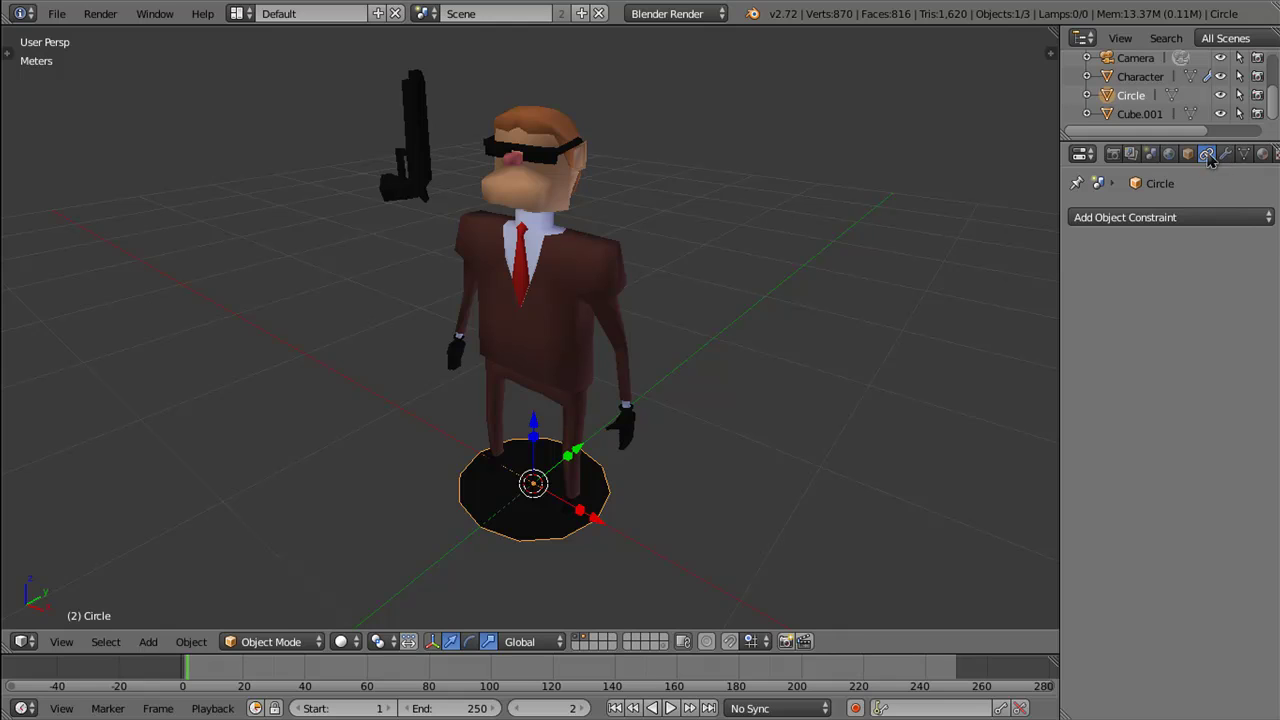
Step: Add a Copy Location constraint to the disc with Character as its target
{"action": "left_click", "coordinate": [1165, 221]}
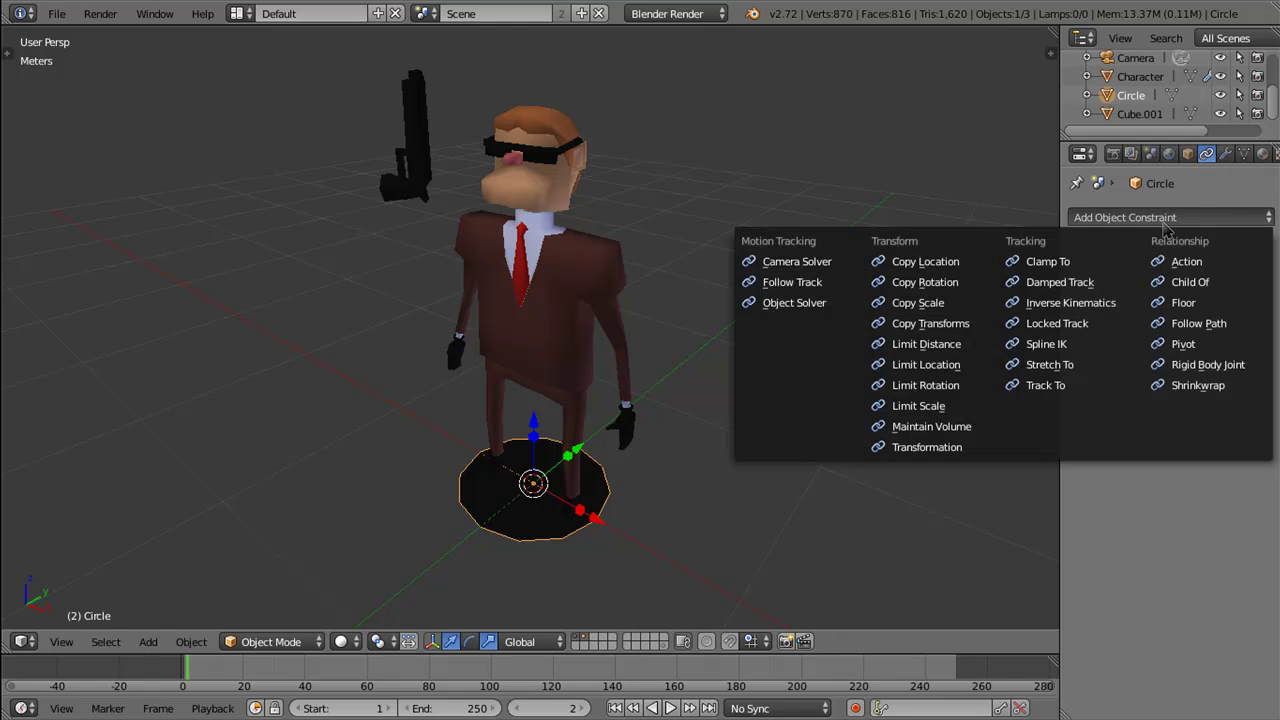
{"action": "left_click", "coordinate": [940, 264]}
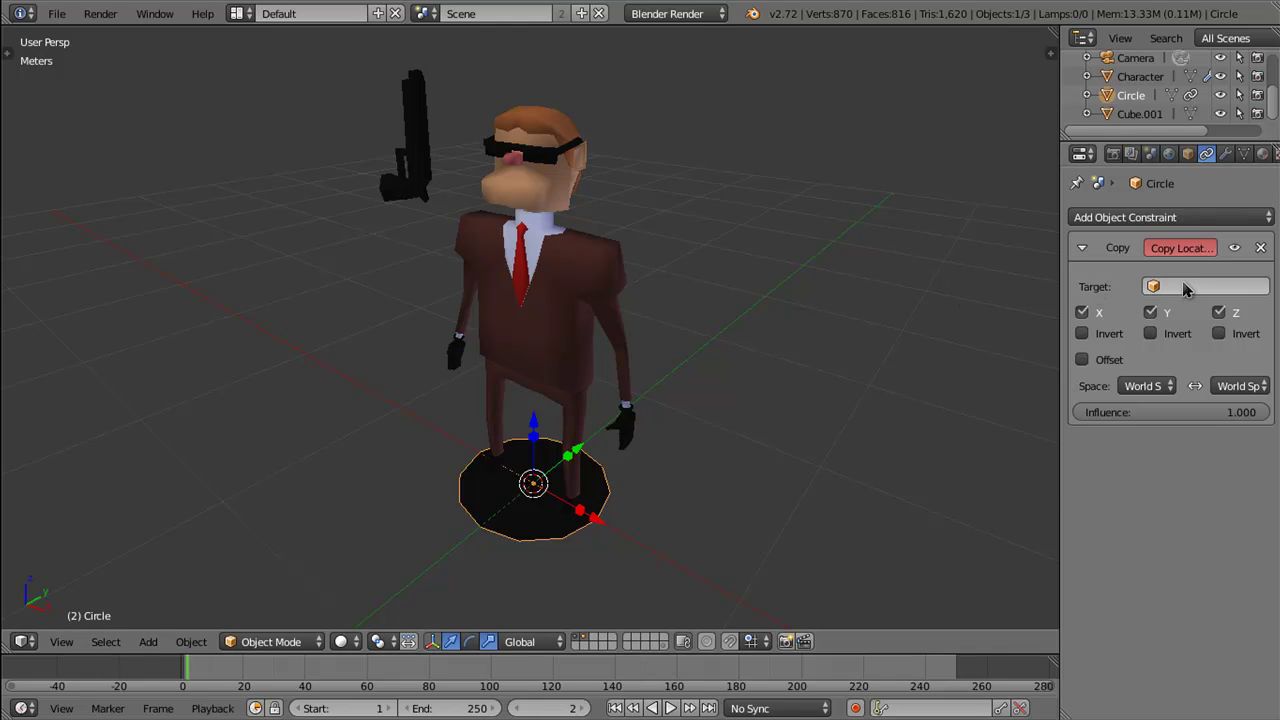
{"action": "left_click", "coordinate": [1184, 288]}
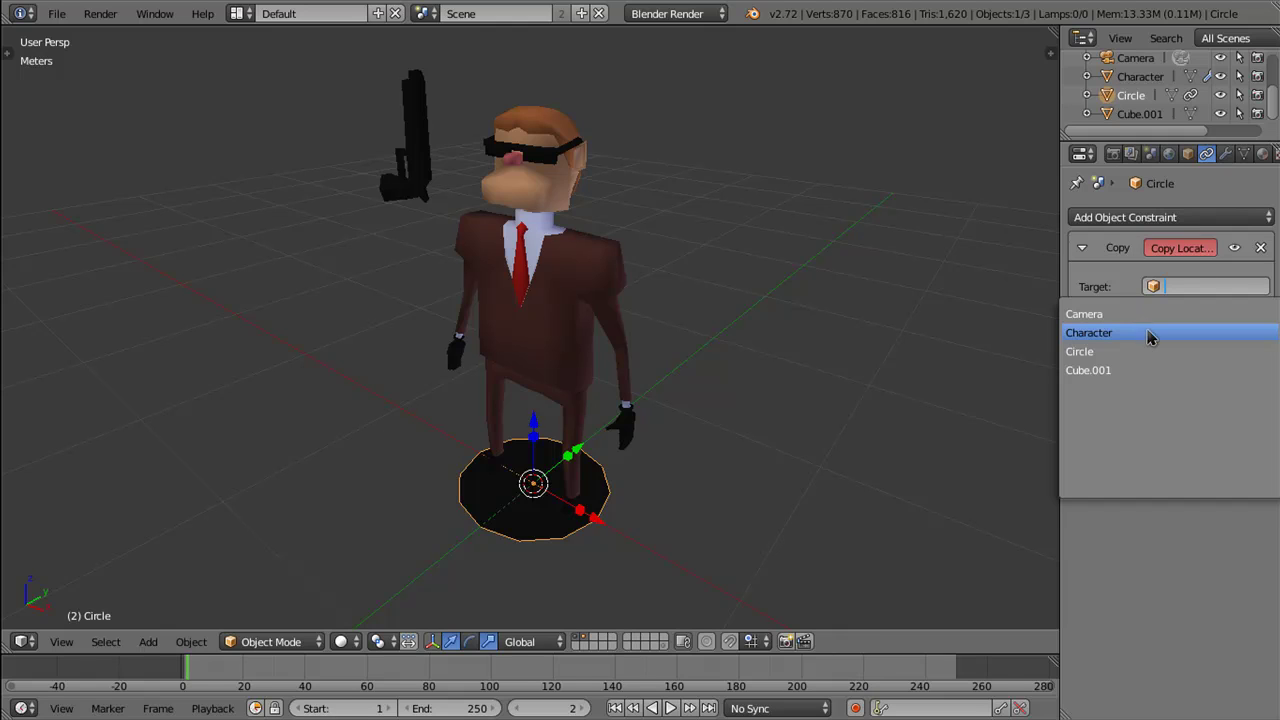
{"action": "left_click", "coordinate": [1150, 338]}
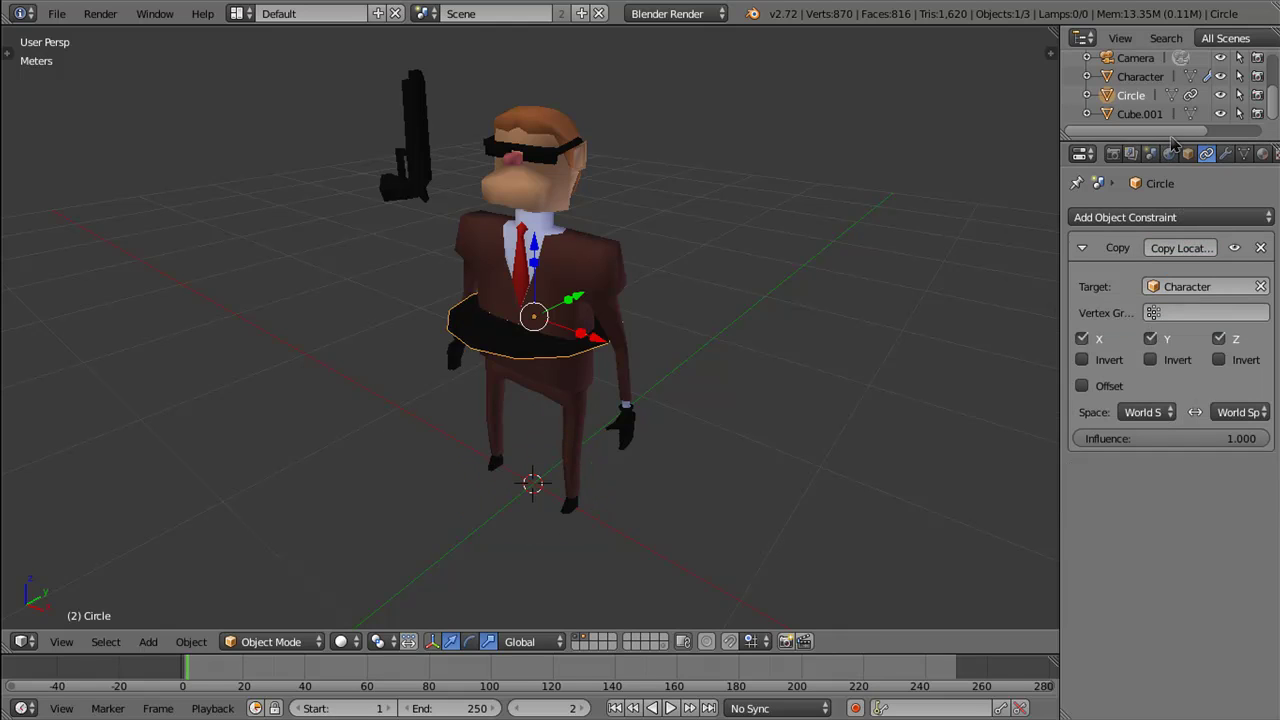
Step: Check Character and Cube.001 in the Outliner, then reselect Circle and show its Object properties
{"action": "left_click_drag", "start_coordinate": [1172, 142], "coordinate": [1170, 188]}
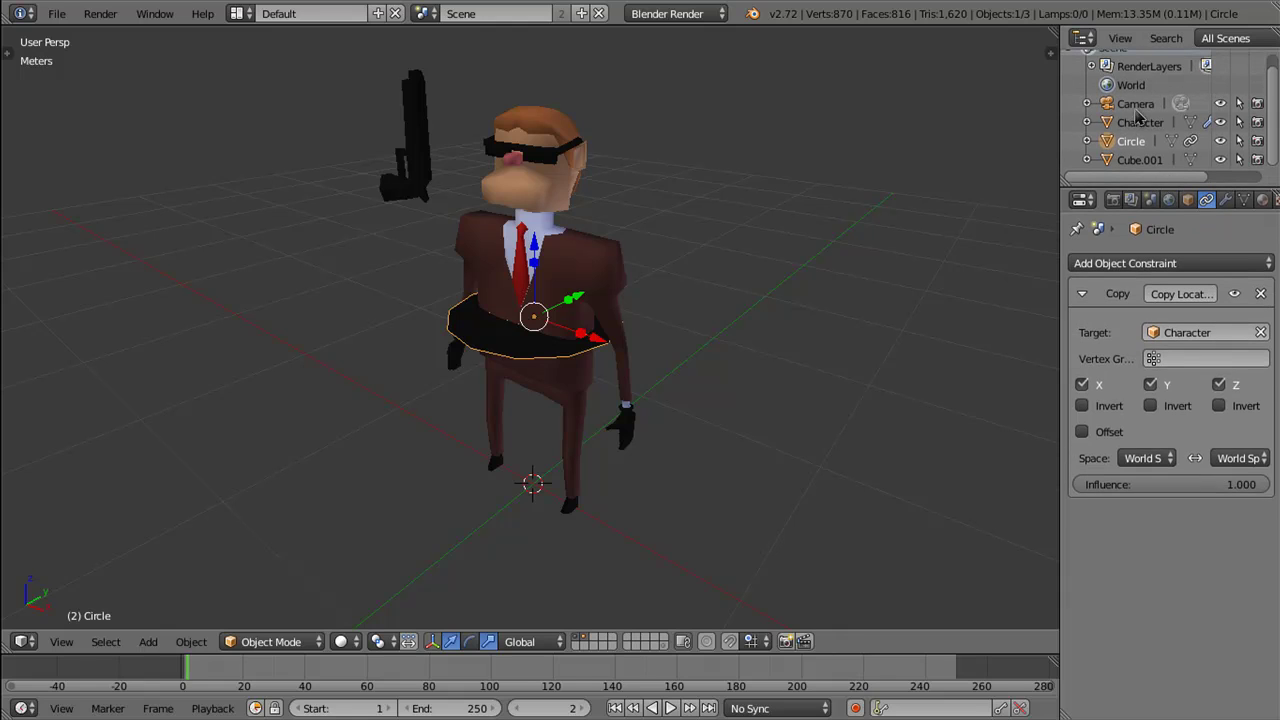
{"action": "left_click", "coordinate": [1139, 123]}
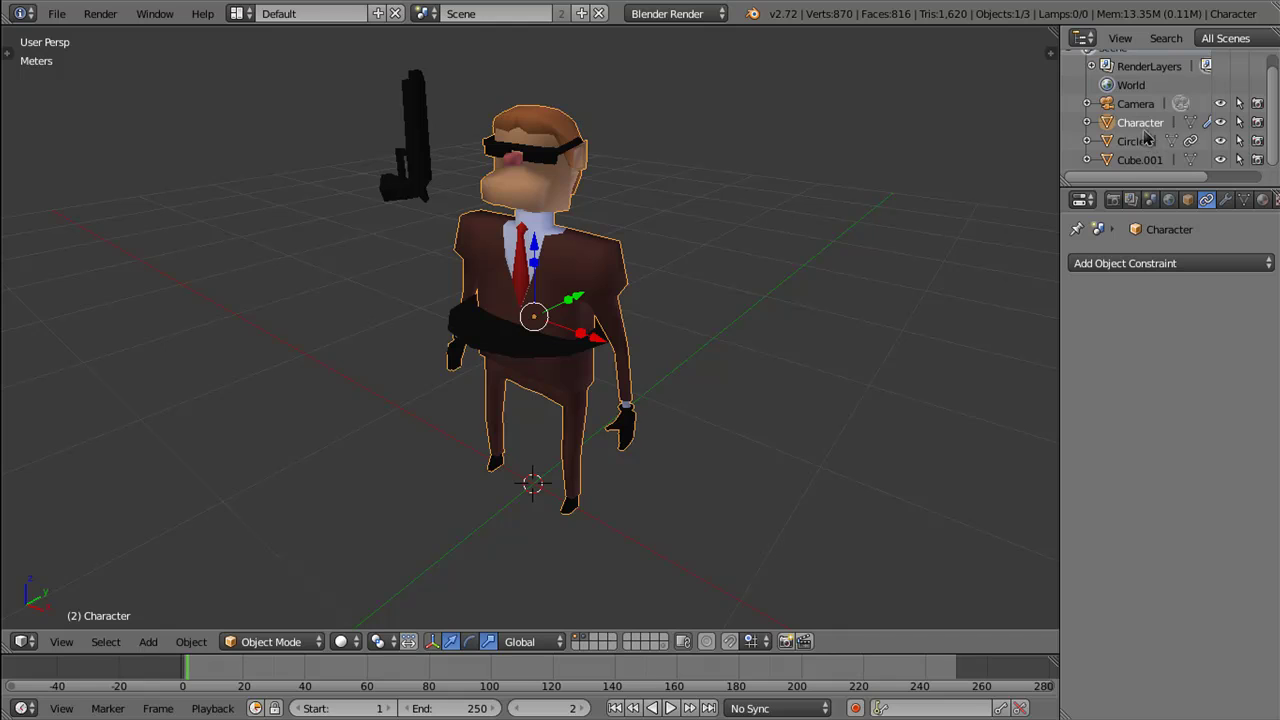
{"action": "left_click", "coordinate": [1141, 161]}
{"action": "left_click", "coordinate": [1133, 143]}
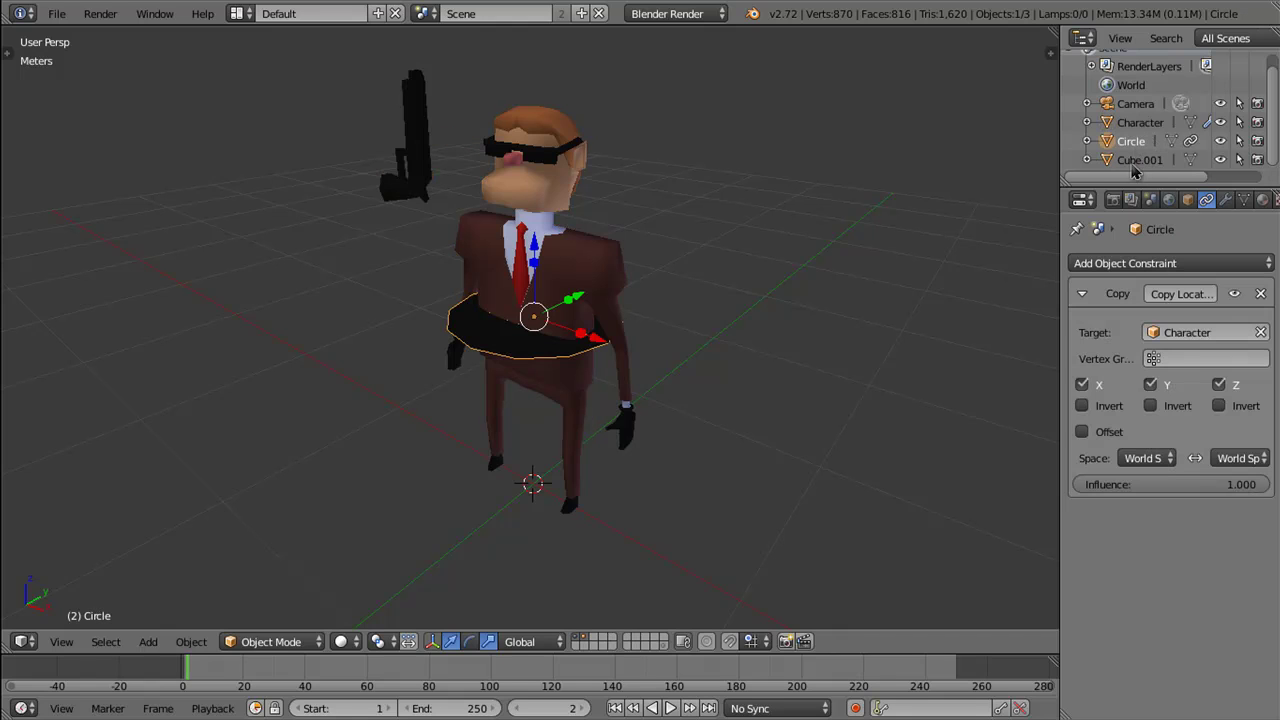
{"action": "left_click", "coordinate": [1188, 201]}
Step: Rename the Circle object to Shadow
{"action": "left_click", "coordinate": [1165, 263]}
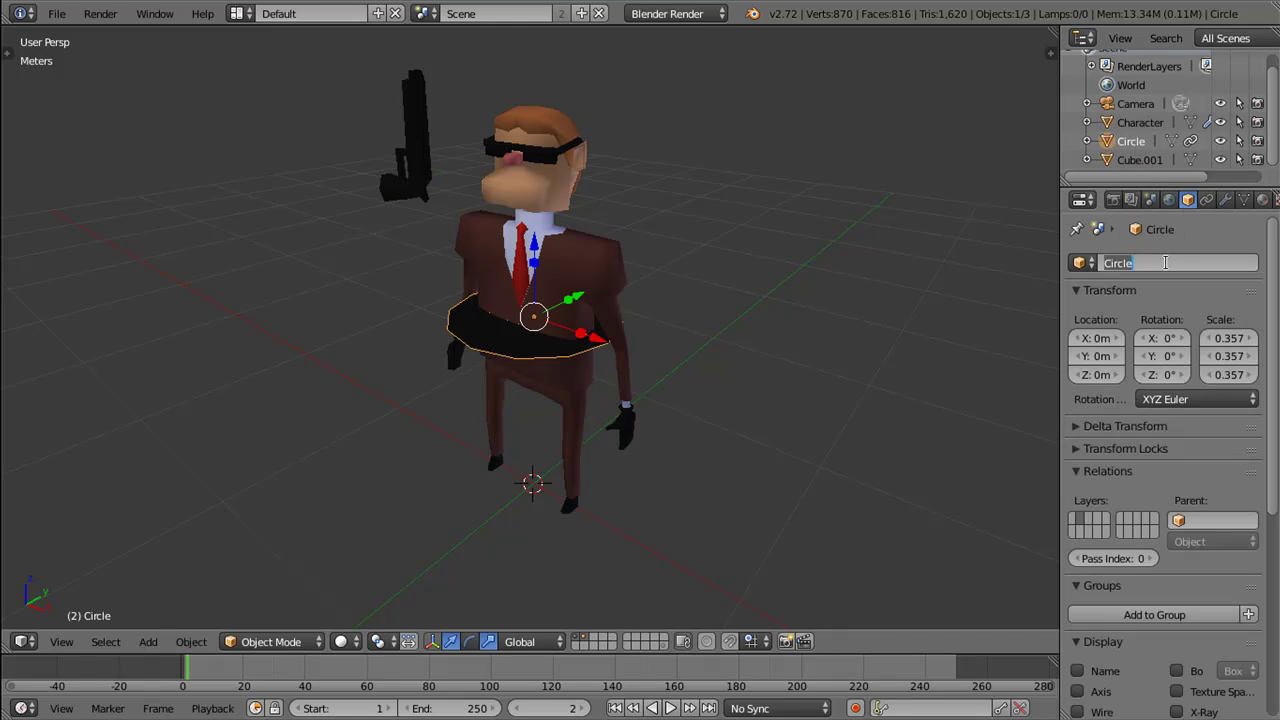
{"action": "key", "text": "BackSpace"}
{"action": "key", "text": "Return"}
Step: Reselect the Character in a lower frontal view and show the sidebar and Tool Shelf
{"action": "left_click", "coordinate": [1146, 123]}
{"action": "left_click_drag", "start_coordinate": [565, 376], "coordinate": [600, 368]}
{"action": "right_click", "coordinate": [537, 341]}
{"action": "right_click", "coordinate": [561, 368]}
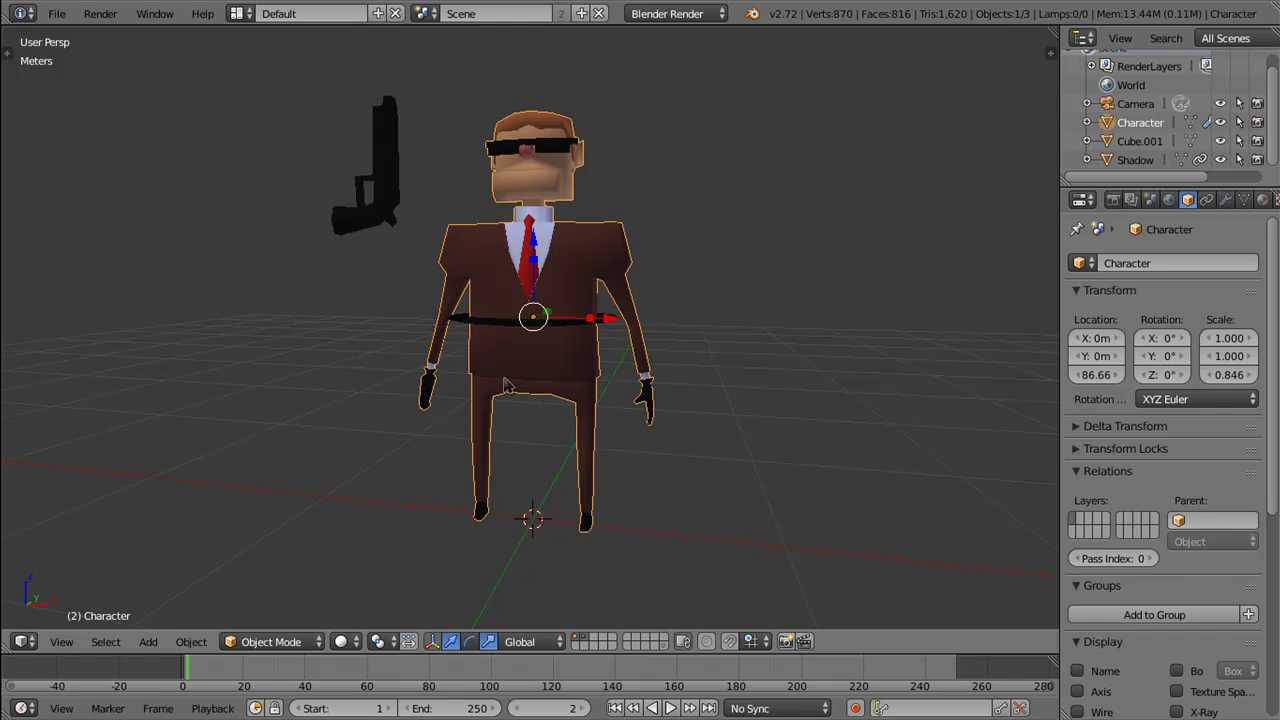
{"action": "key", "text": "n"}
{"action": "key", "text": "n"}
{"action": "key", "text": "t"}
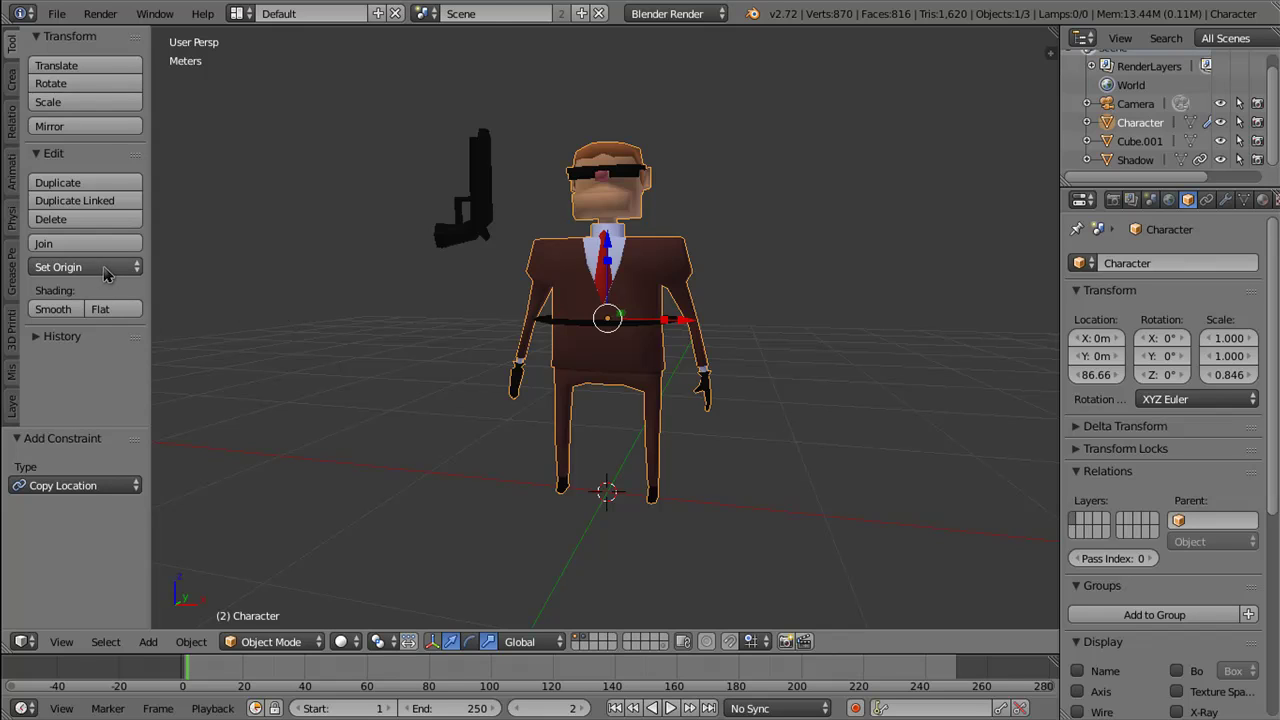
Step: Set the Character's origin to the 3D cursor at his feet and review his constraints
{"action": "left_click", "coordinate": [106, 274]}
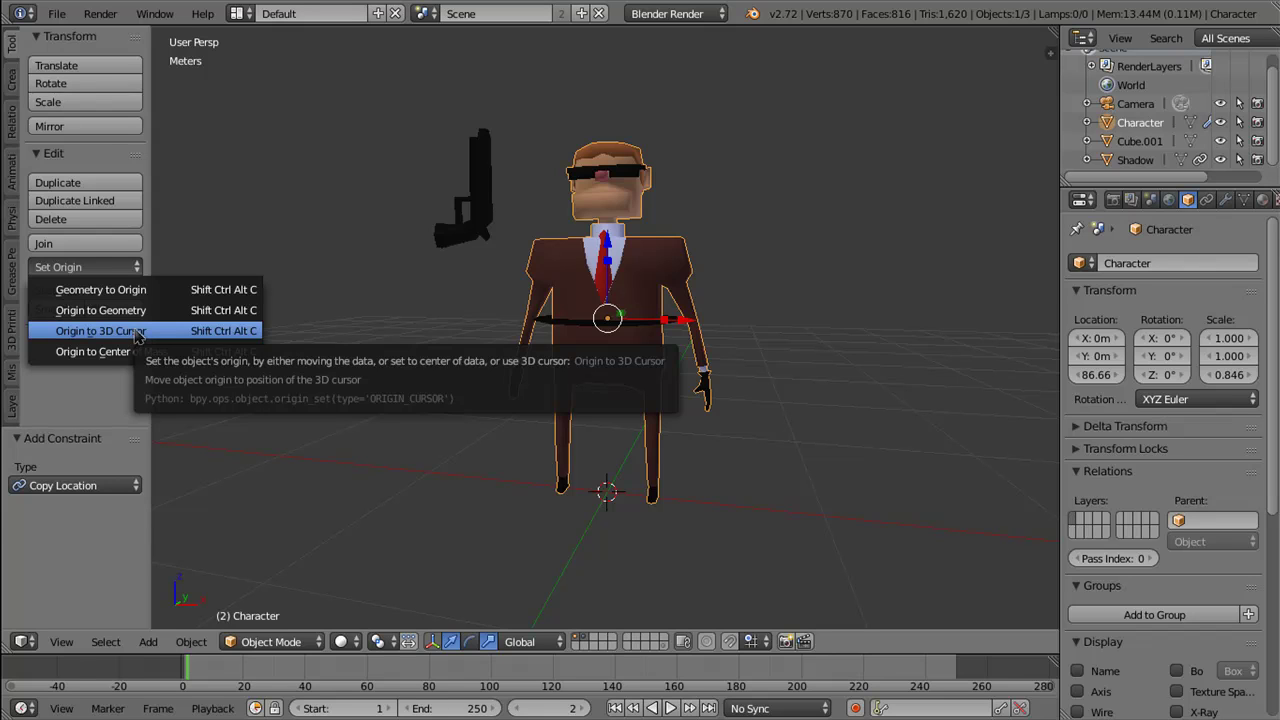
{"action": "left_click", "coordinate": [137, 335]}
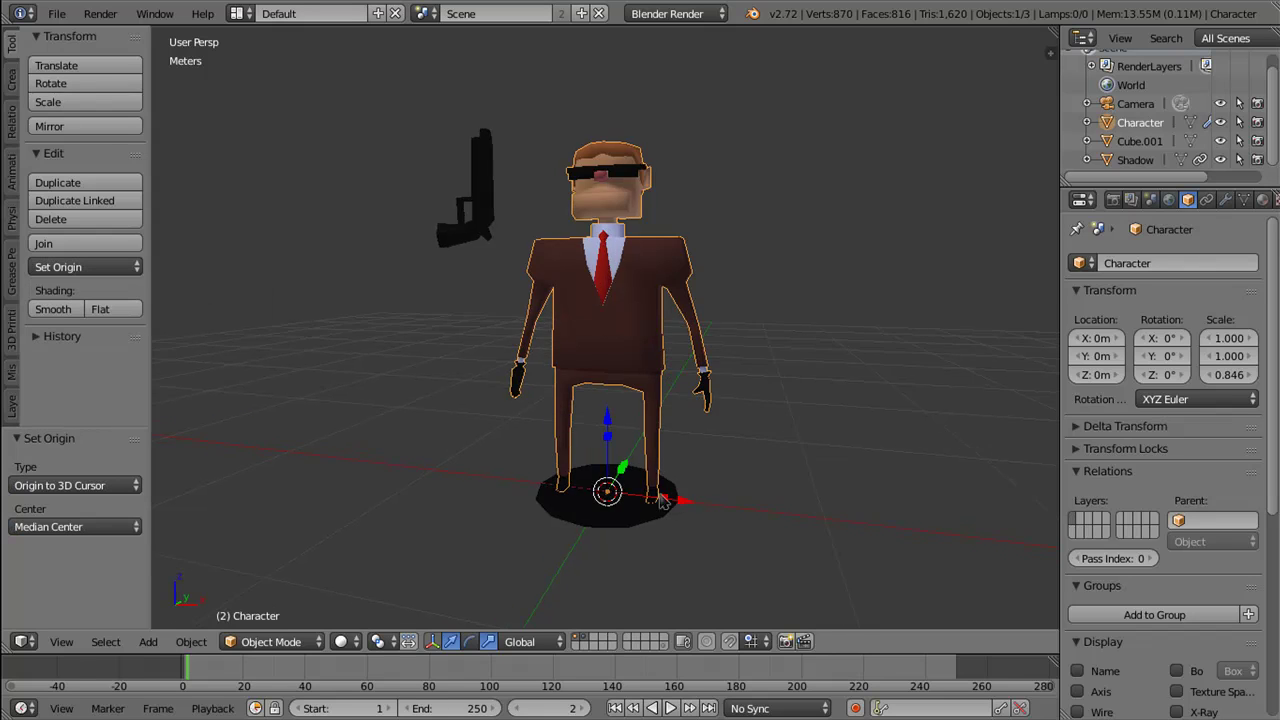
{"action": "left_click_drag", "start_coordinate": [661, 502], "coordinate": [633, 494]}
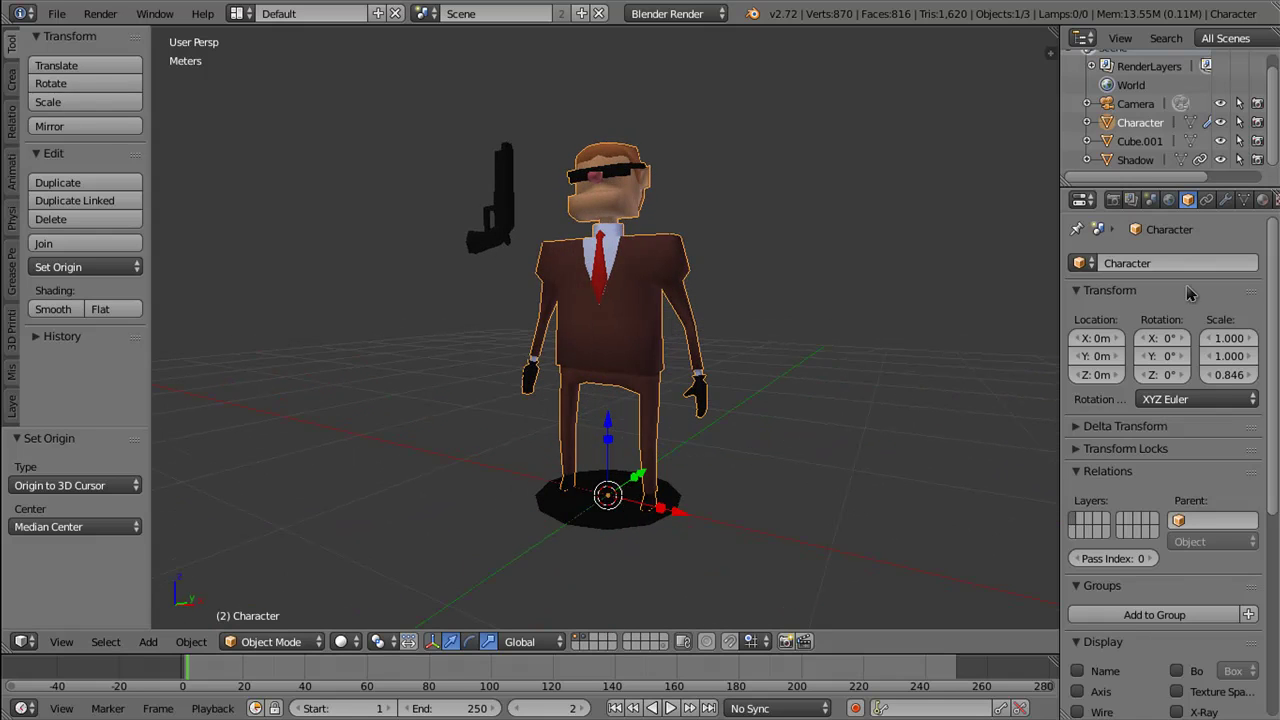
{"action": "left_click", "coordinate": [1206, 200]}
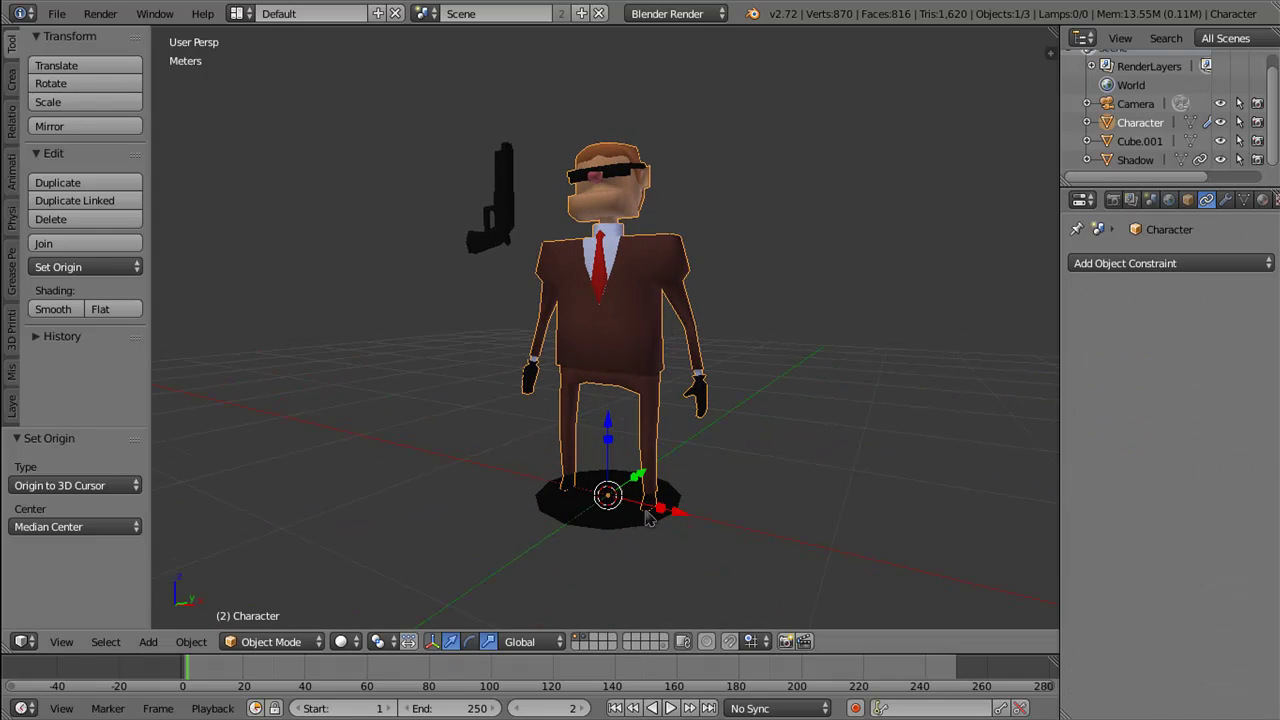
Step: Test-move the Character to confirm the Shadow follows, cancel, and reselect him
{"action": "right_click", "coordinate": [648, 515]}
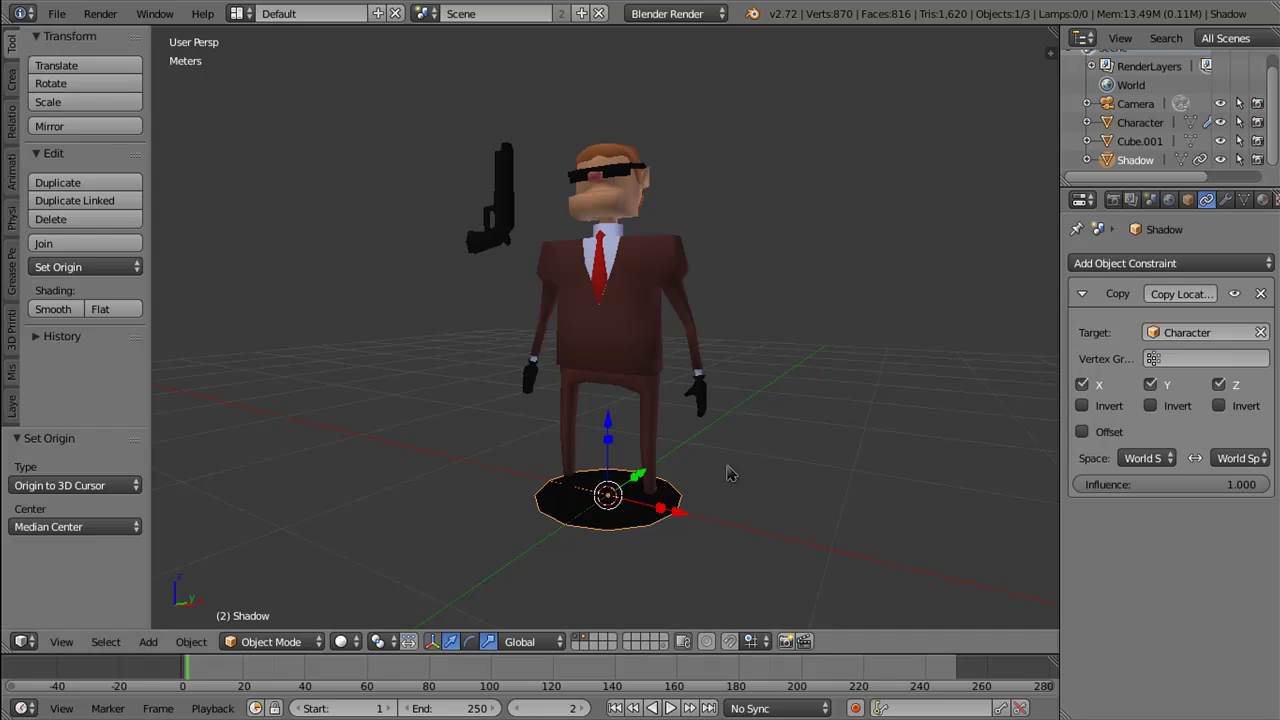
{"action": "right_click", "coordinate": [645, 344]}
{"action": "key", "text": "g"}
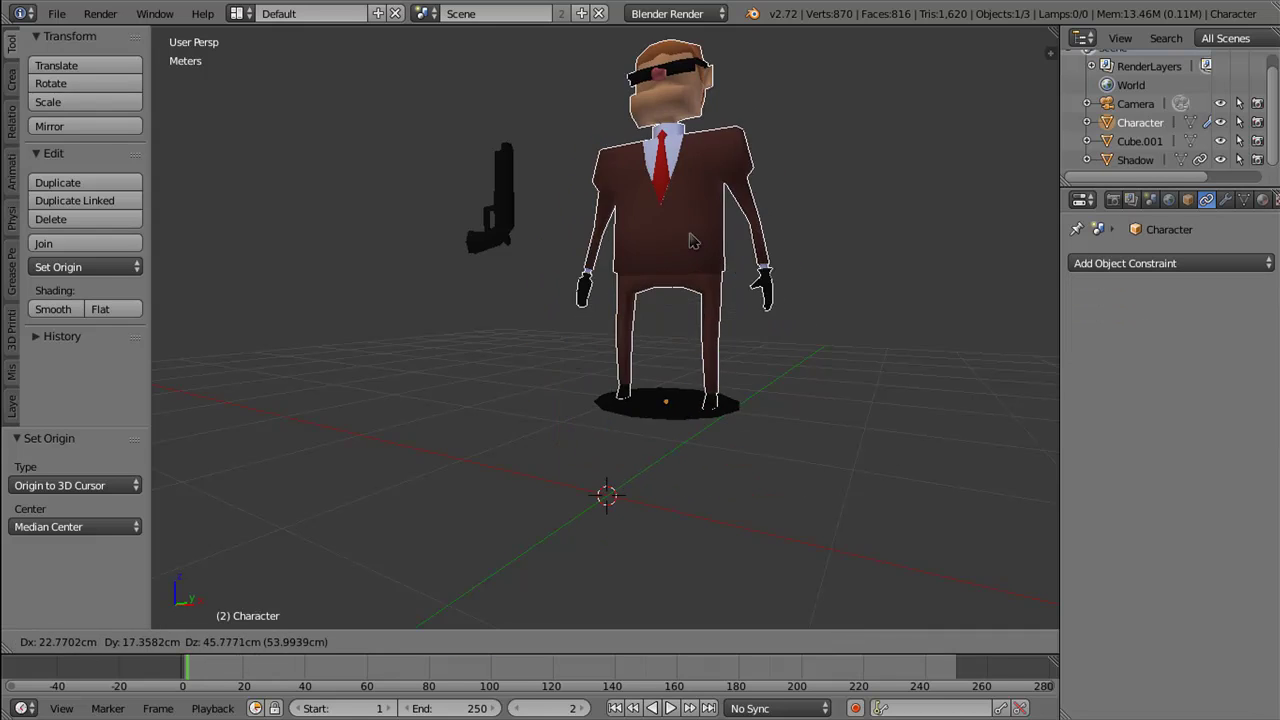
{"action": "right_click", "coordinate": [730, 290]}
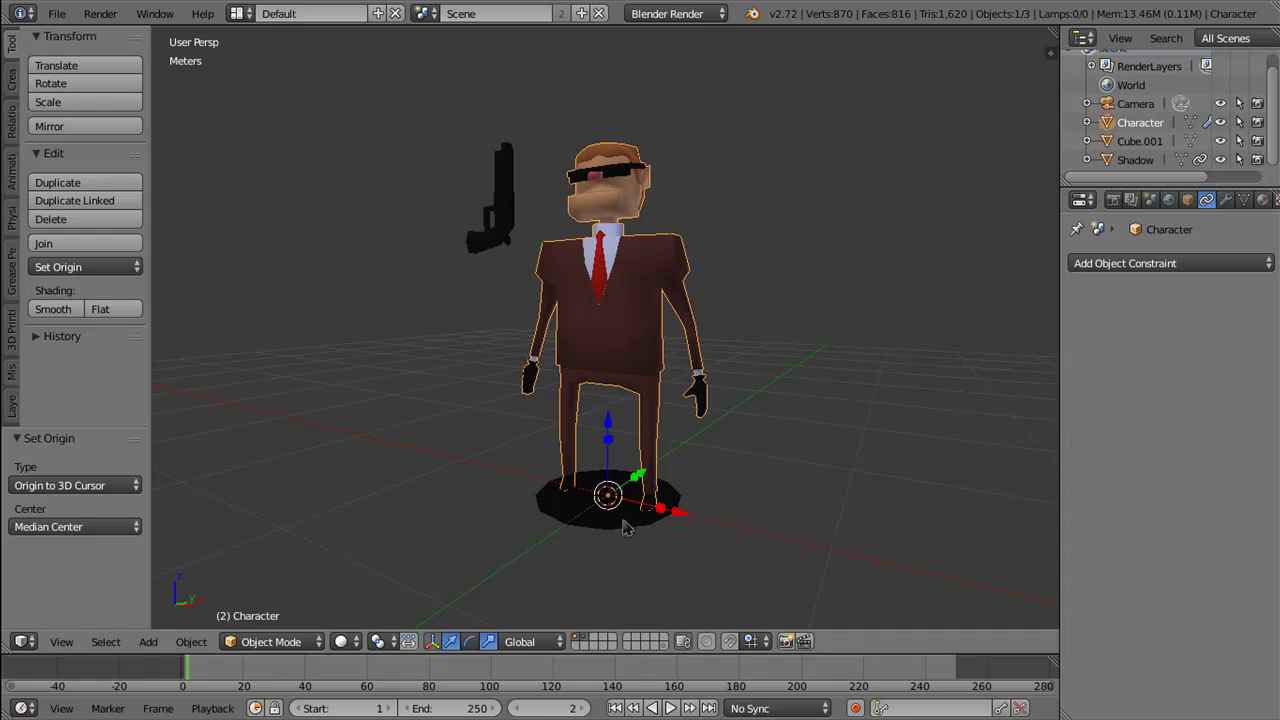
{"action": "right_click", "coordinate": [682, 508]}
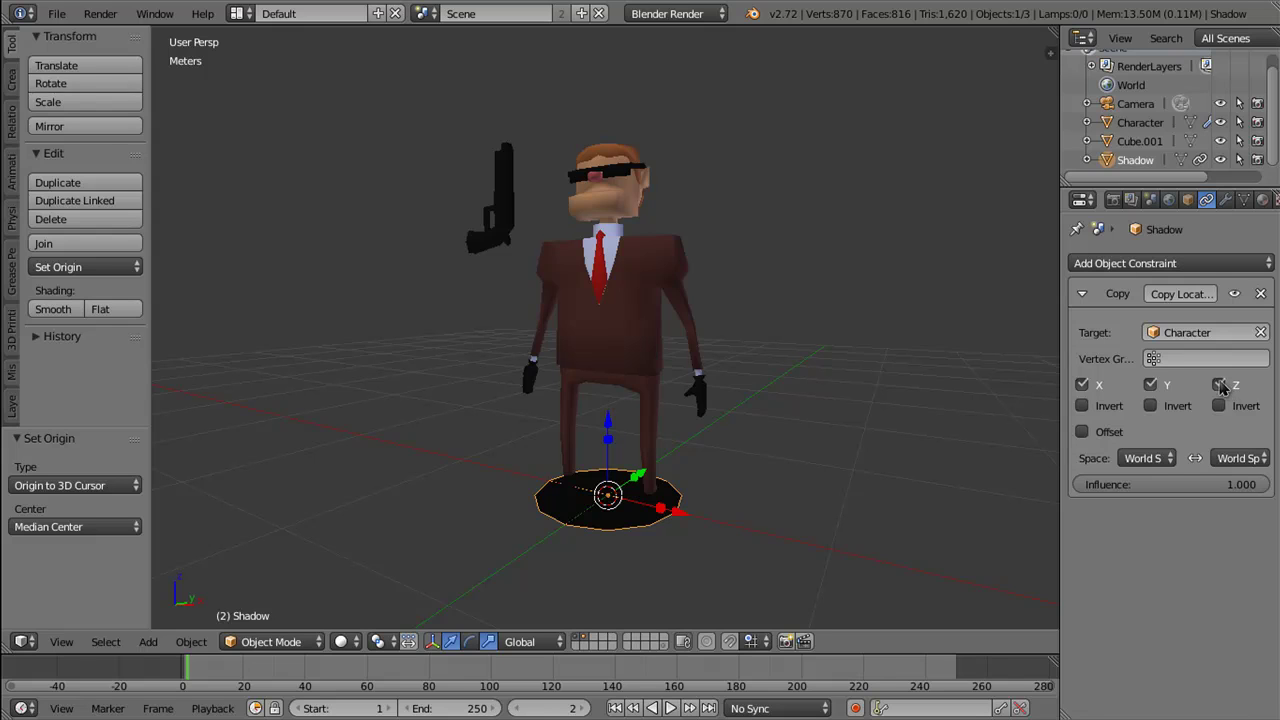
{"action": "right_click", "coordinate": [645, 330]}
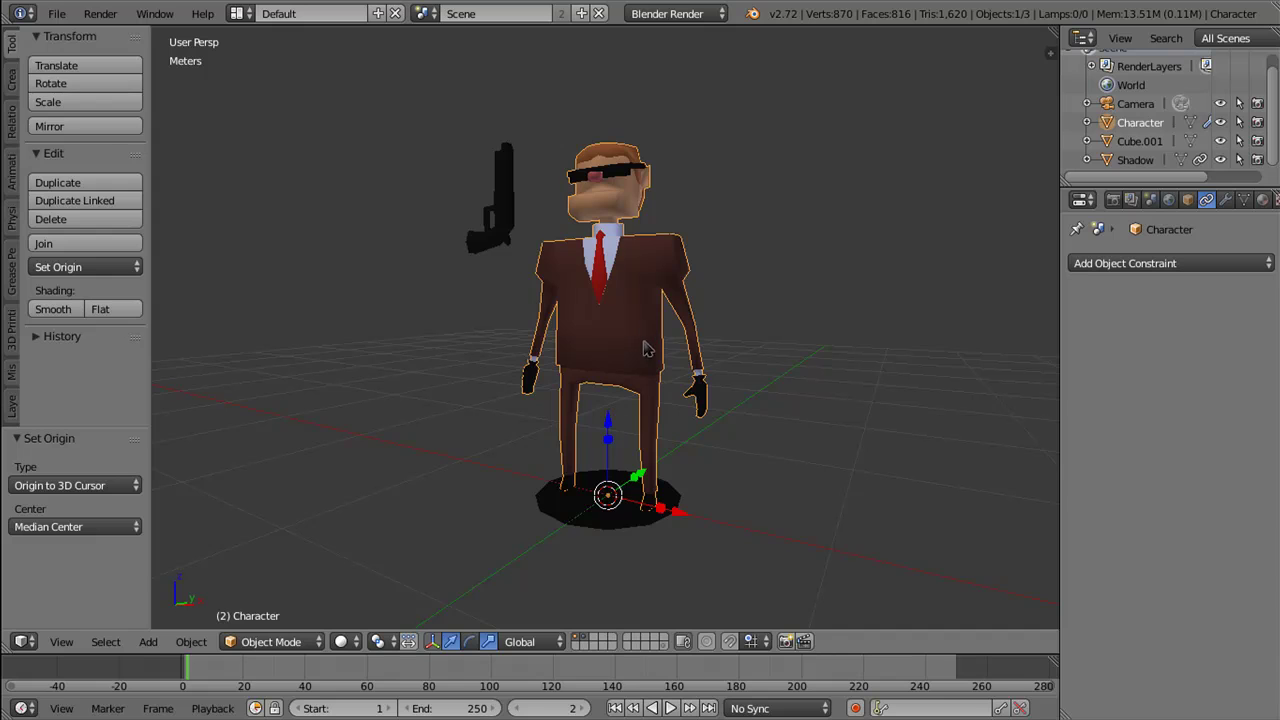
Step: Test-grab the Character and cancel, then select Shadow and view its 0.357 scale transform
{"action": "key", "text": "g"}
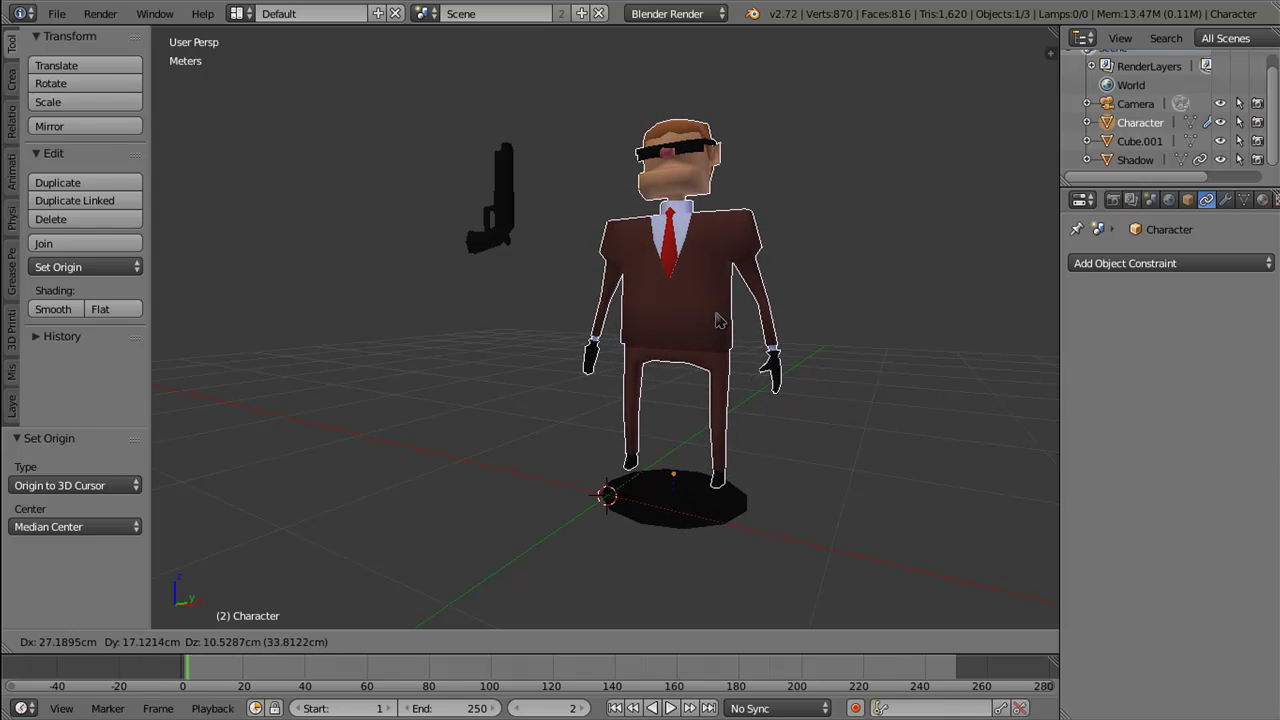
{"action": "key", "text": "Escape"}
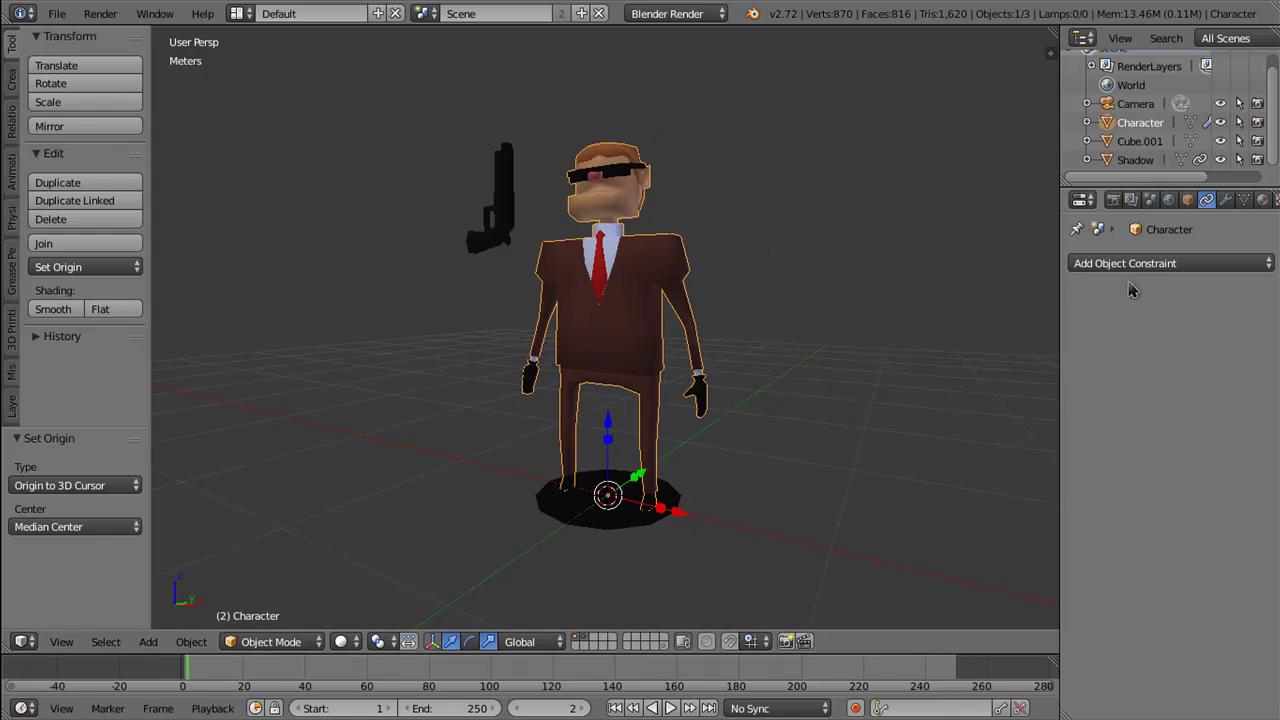
{"action": "right_click", "coordinate": [603, 515]}
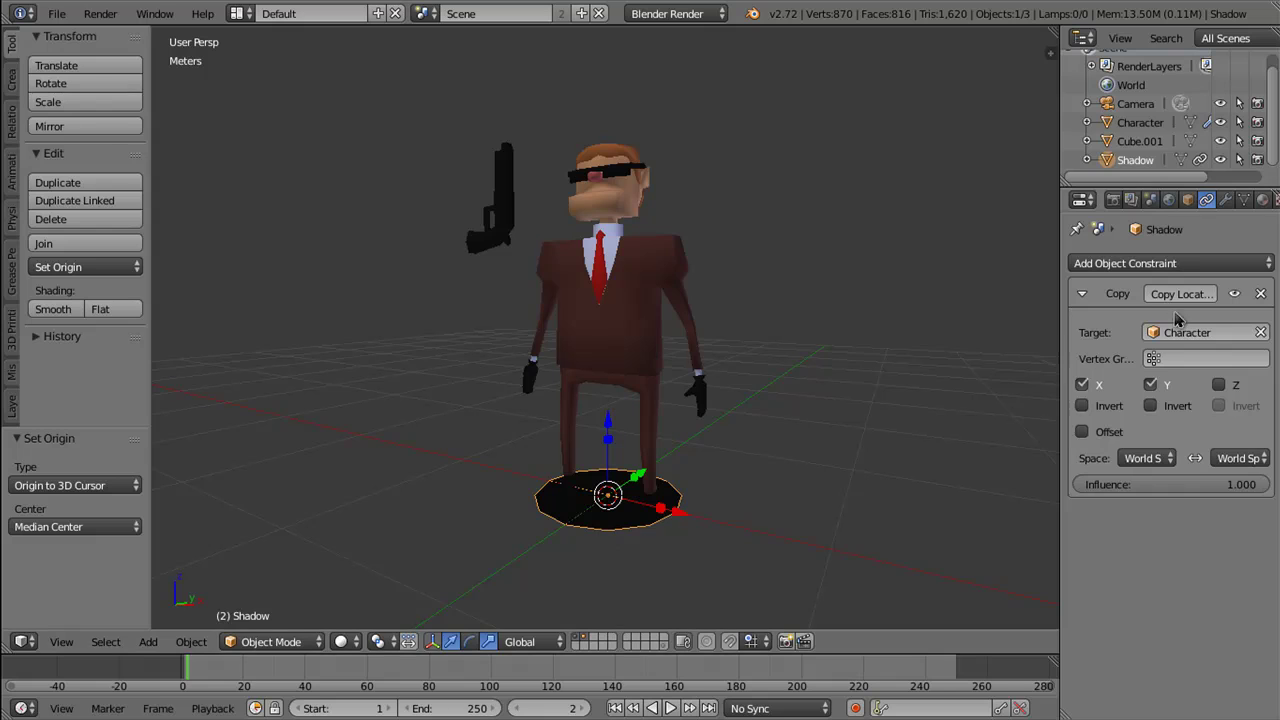
{"action": "left_click", "coordinate": [1188, 200]}
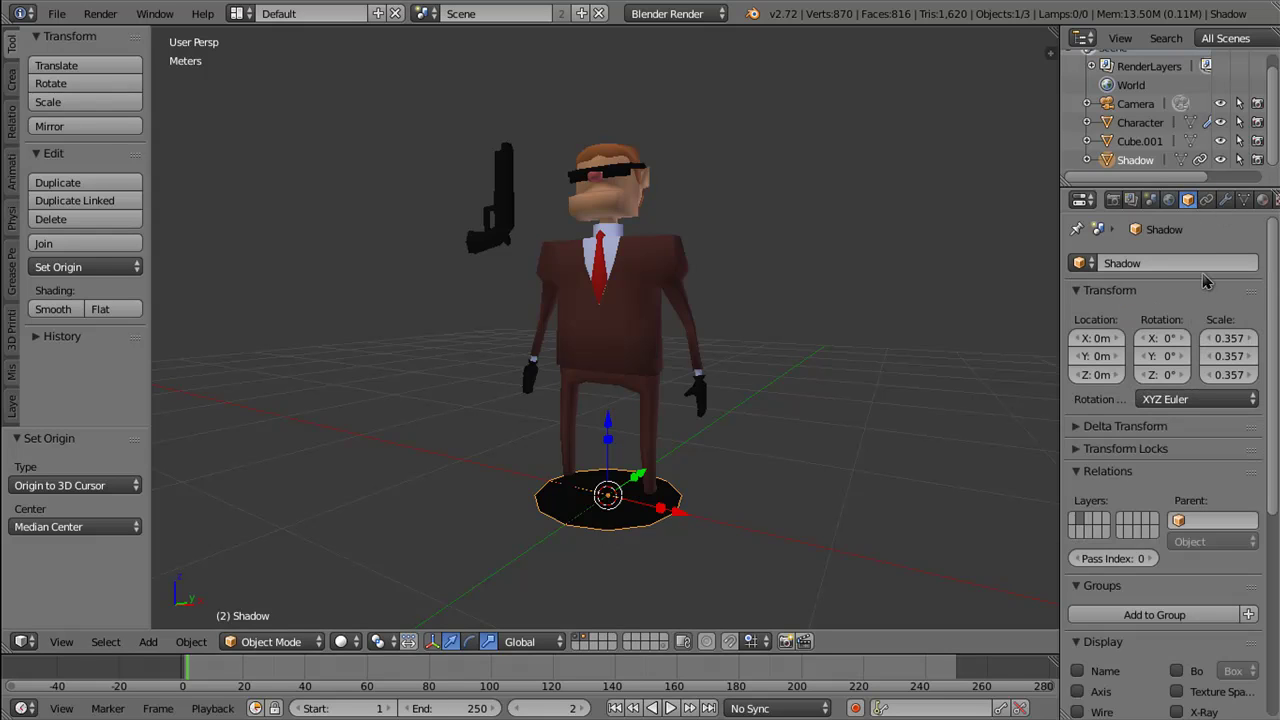
{"action": "left_click_drag", "start_coordinate": [1061, 302], "coordinate": [1031, 302]}
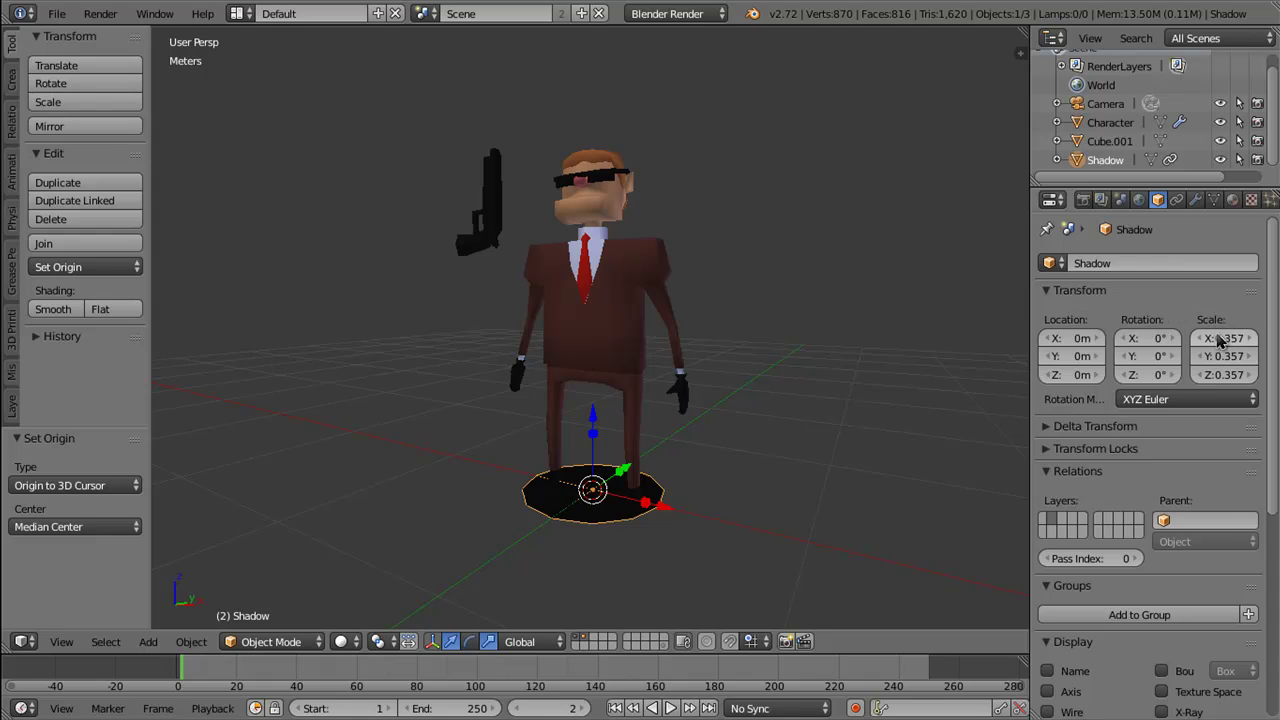
Step: Add single drivers to the Shadow's Scale X and Scale Y, then split the 3D view in two
{"action": "right_click", "coordinate": [1219, 341]}
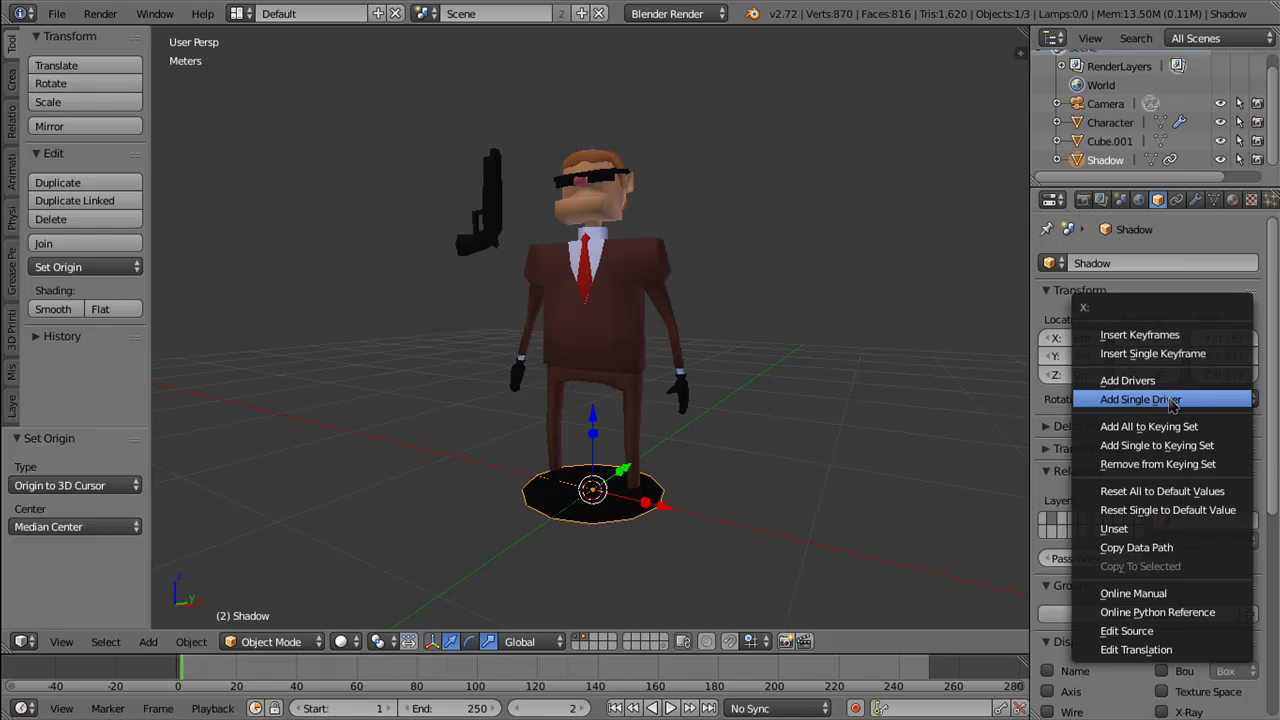
{"action": "left_click", "coordinate": [1172, 400]}
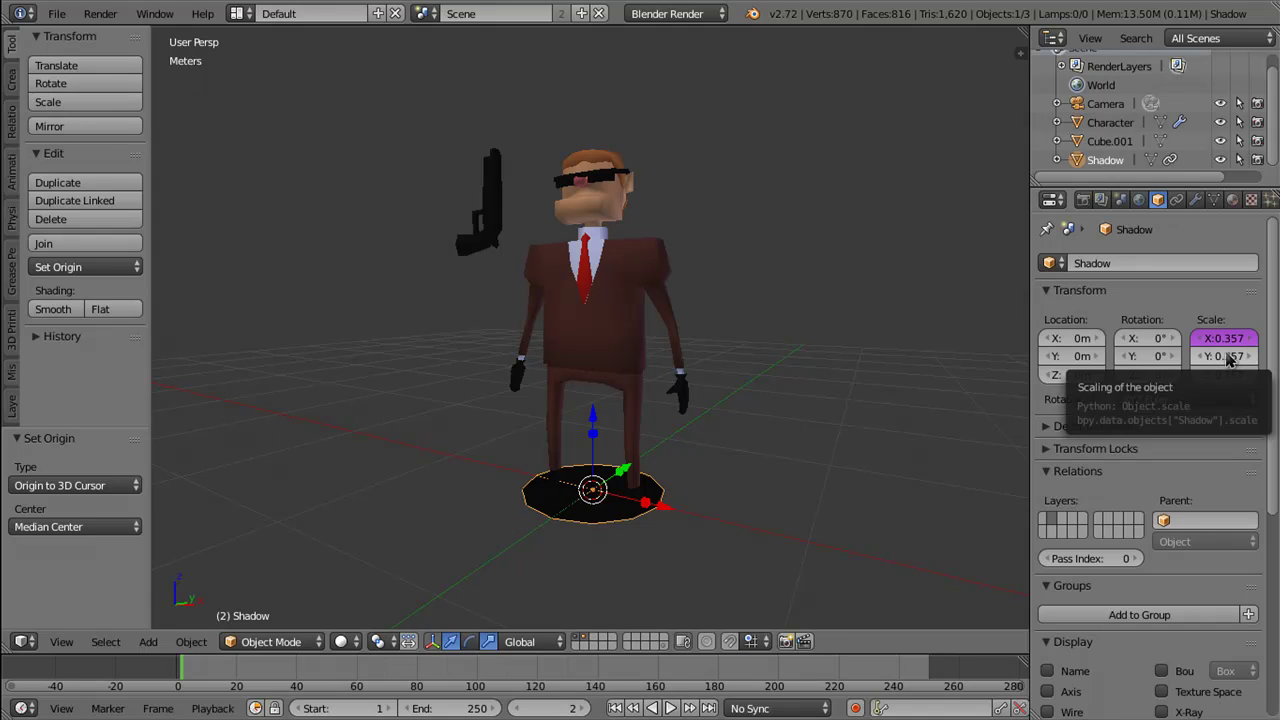
{"action": "right_click", "coordinate": [1229, 360]}
{"action": "left_click", "coordinate": [1200, 427]}
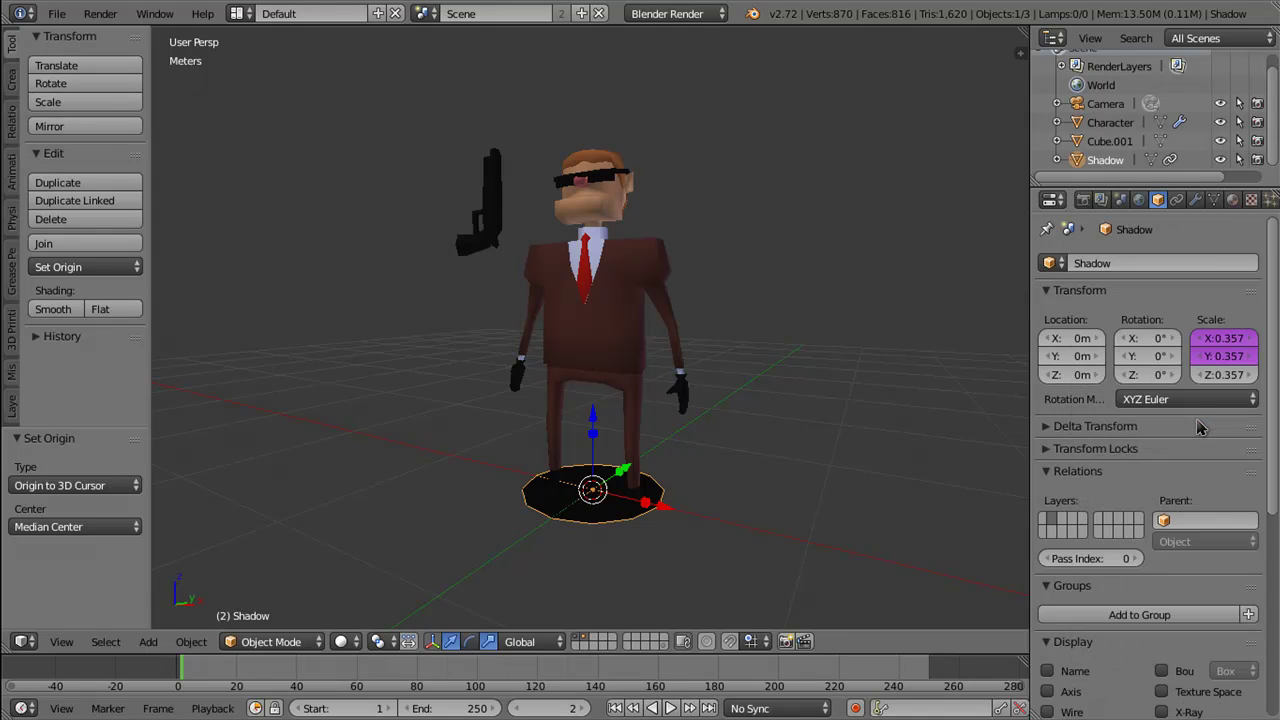
{"action": "left_click_drag", "start_coordinate": [1022, 34], "coordinate": [542, 52]}
Step: Hide the tool shelves and turn the left view into a Graph Editor in Drivers mode
{"action": "key", "text": "n"}
{"action": "key", "text": "n"}
{"action": "key", "text": "t"}
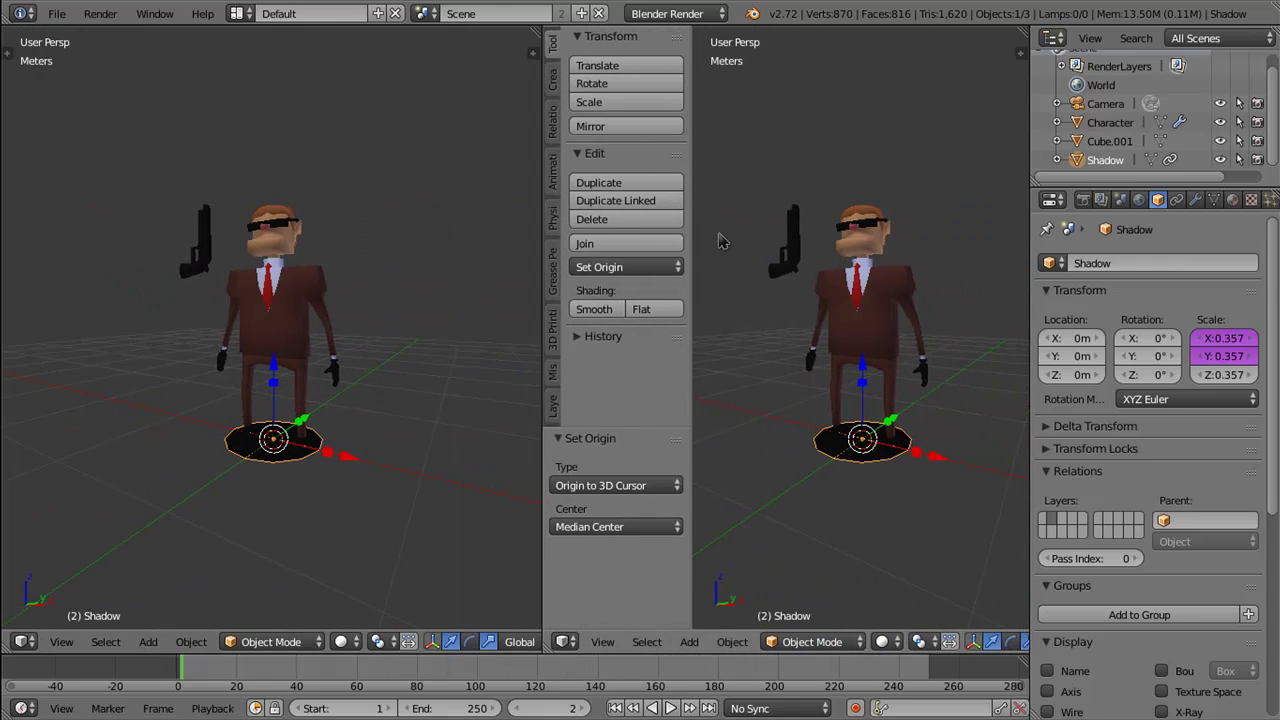
{"action": "key", "text": "t"}
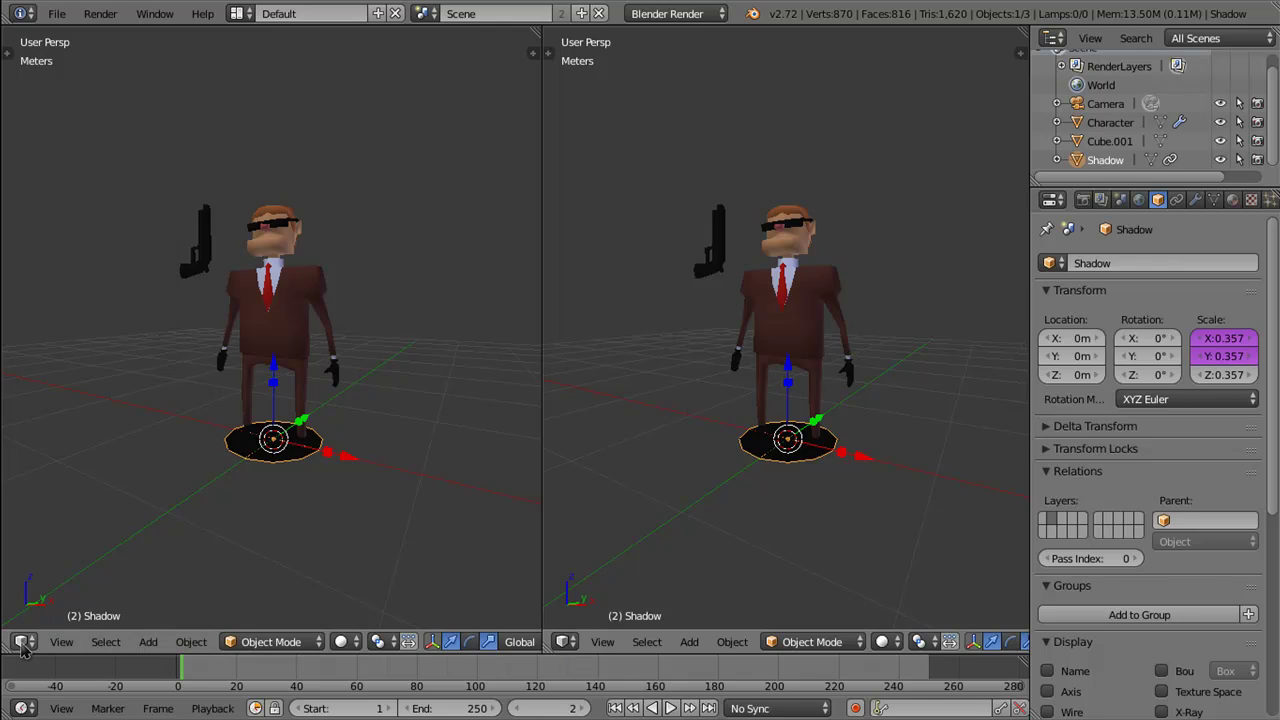
{"action": "left_click", "coordinate": [24, 641]}
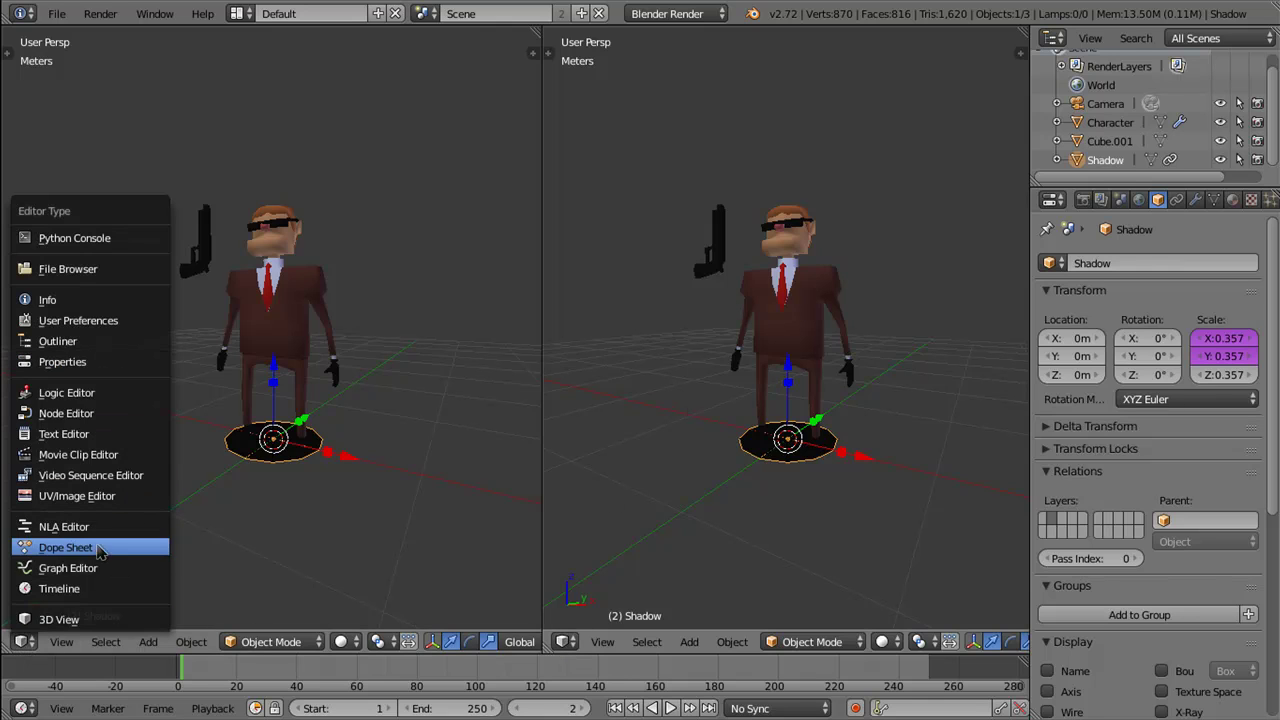
{"action": "left_click", "coordinate": [88, 567]}
{"action": "left_click", "coordinate": [316, 642]}
{"action": "left_click", "coordinate": [328, 621]}
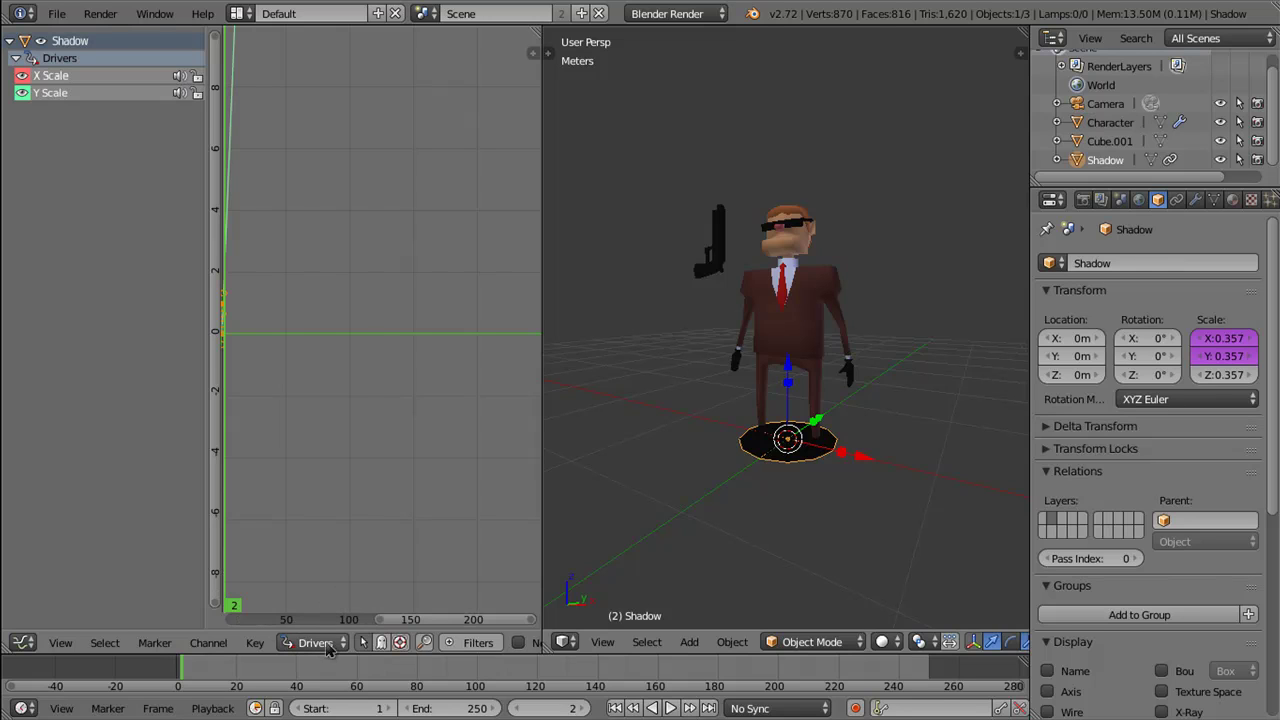
{"action": "left_click", "coordinate": [320, 646]}
{"action": "left_click", "coordinate": [335, 620]}
Step: Select the X Scale driver and show its sidebar settings: expression 0.357, X Location variable
{"action": "left_click", "coordinate": [65, 78]}
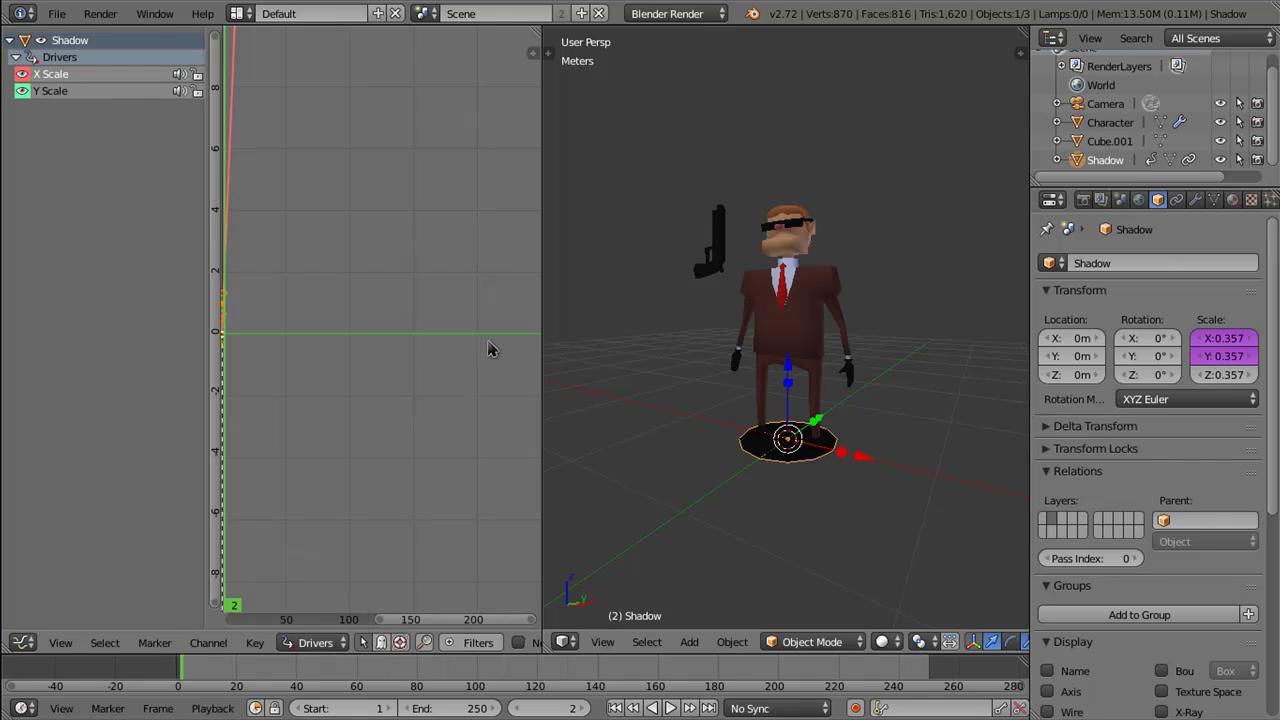
{"action": "key", "text": "n"}
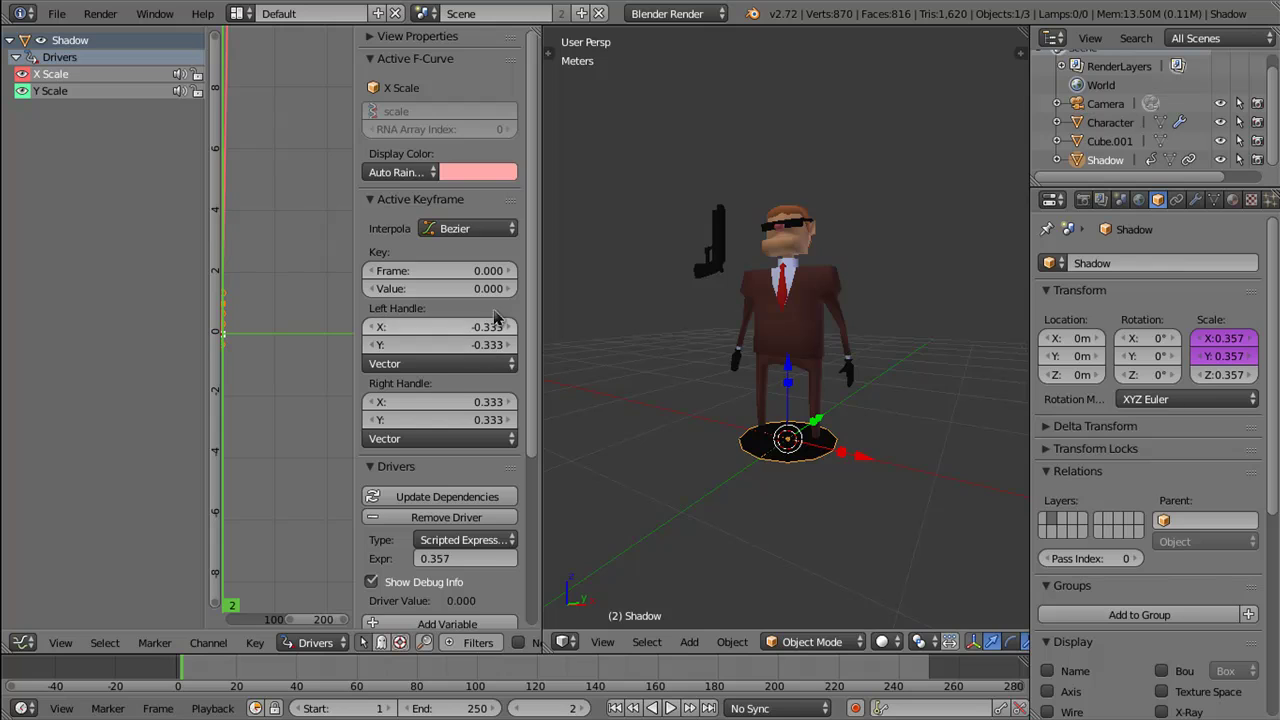
{"action": "left_click", "coordinate": [372, 59]}
{"action": "left_click", "coordinate": [374, 81]}
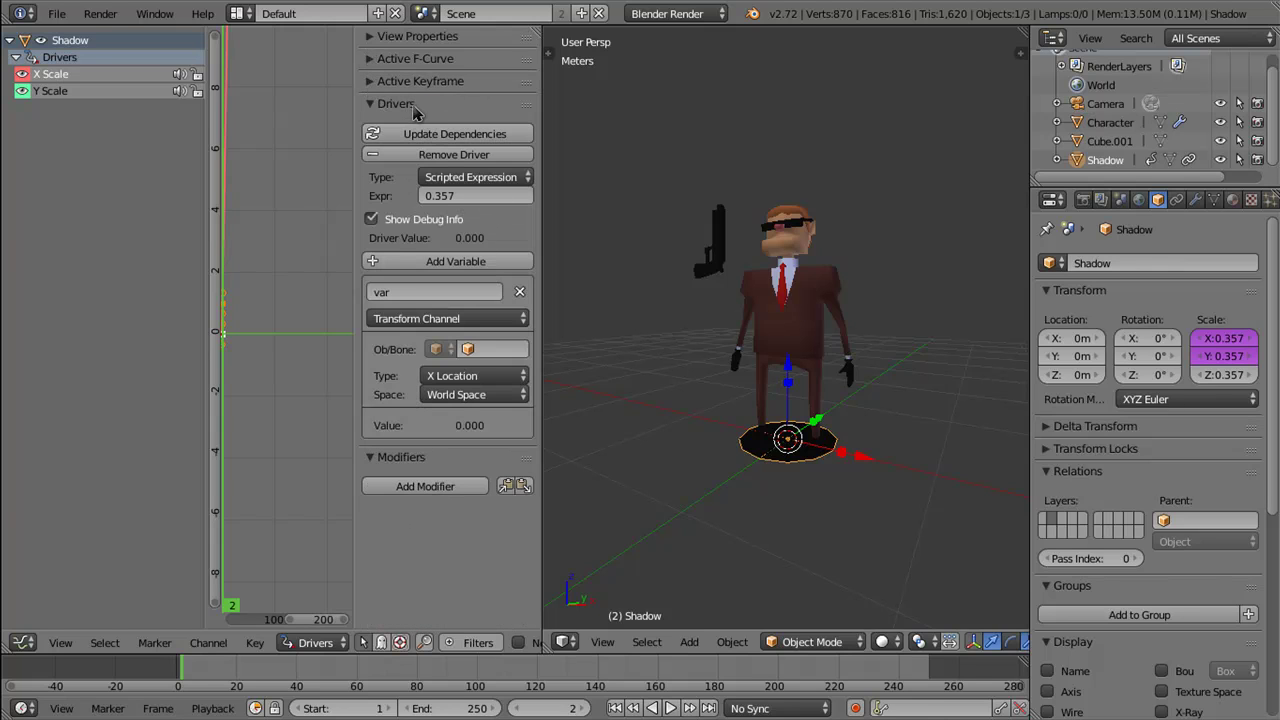
{"action": "left_click", "coordinate": [420, 132]}
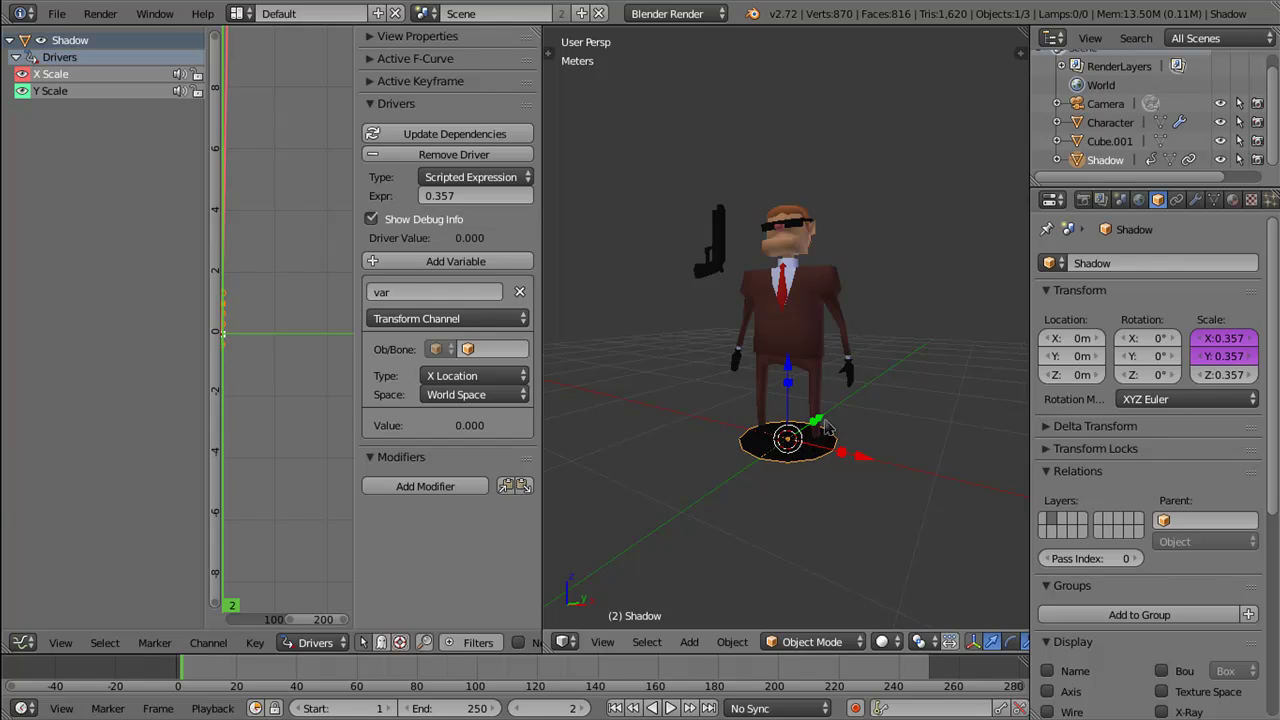
{"action": "key", "text": "shift+a"}
{"action": "key", "text": "Escape"}
Step: Apply the Shadow's scale, then set its driven Scale X and Scale Y to 1
{"action": "key", "text": "ctrl+a"}
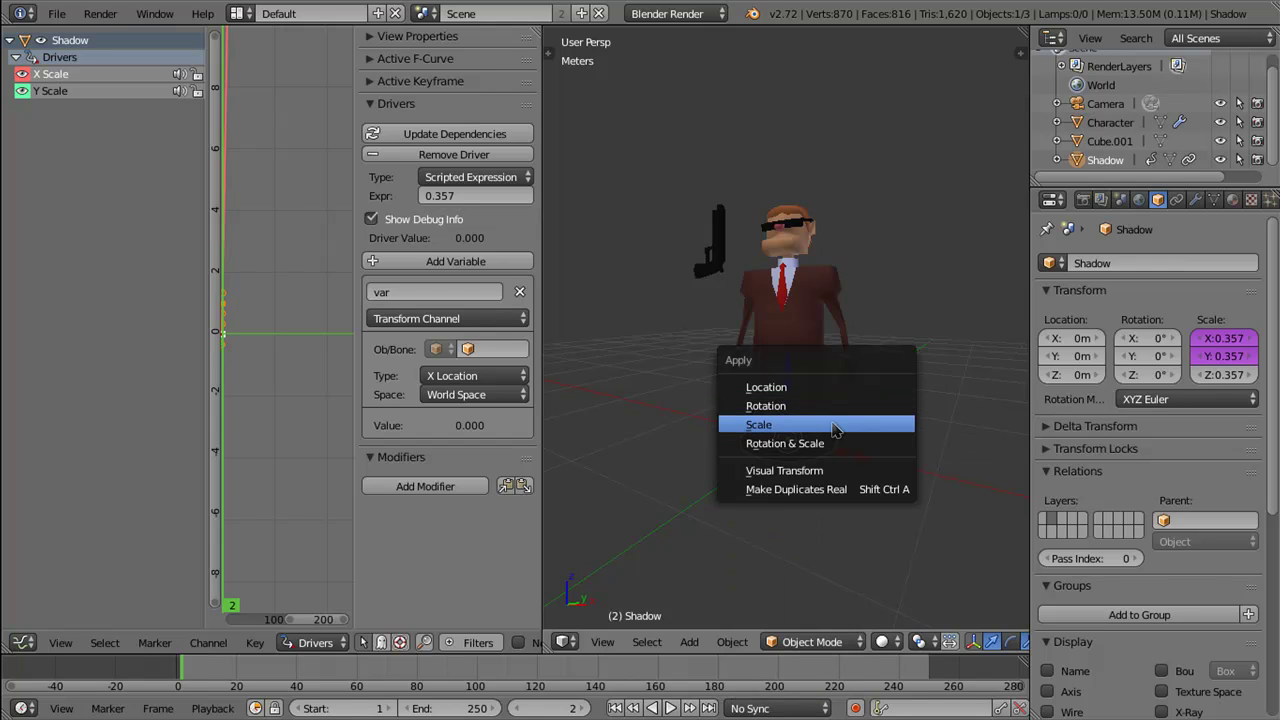
{"action": "left_click", "coordinate": [836, 428]}
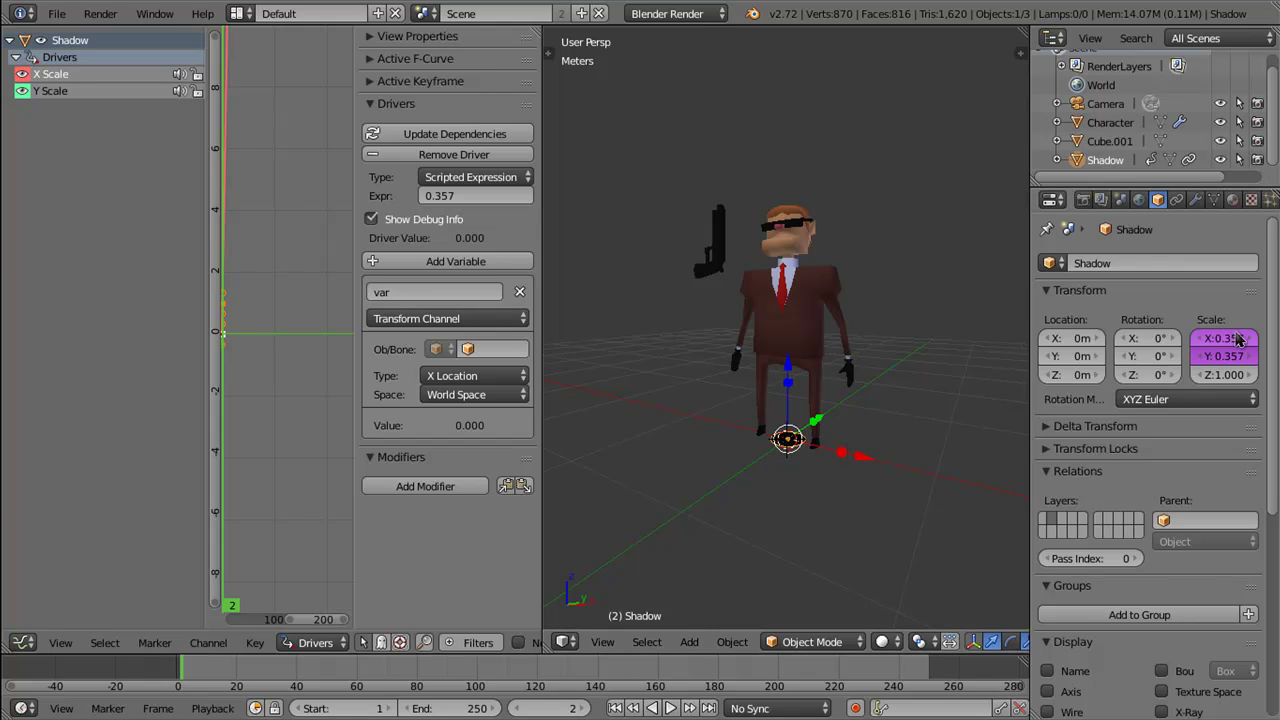
{"action": "left_click", "coordinate": [1238, 345]}
{"action": "type", "text": "1"}
{"action": "key", "text": "Return"}
{"action": "left_click", "coordinate": [1233, 354]}
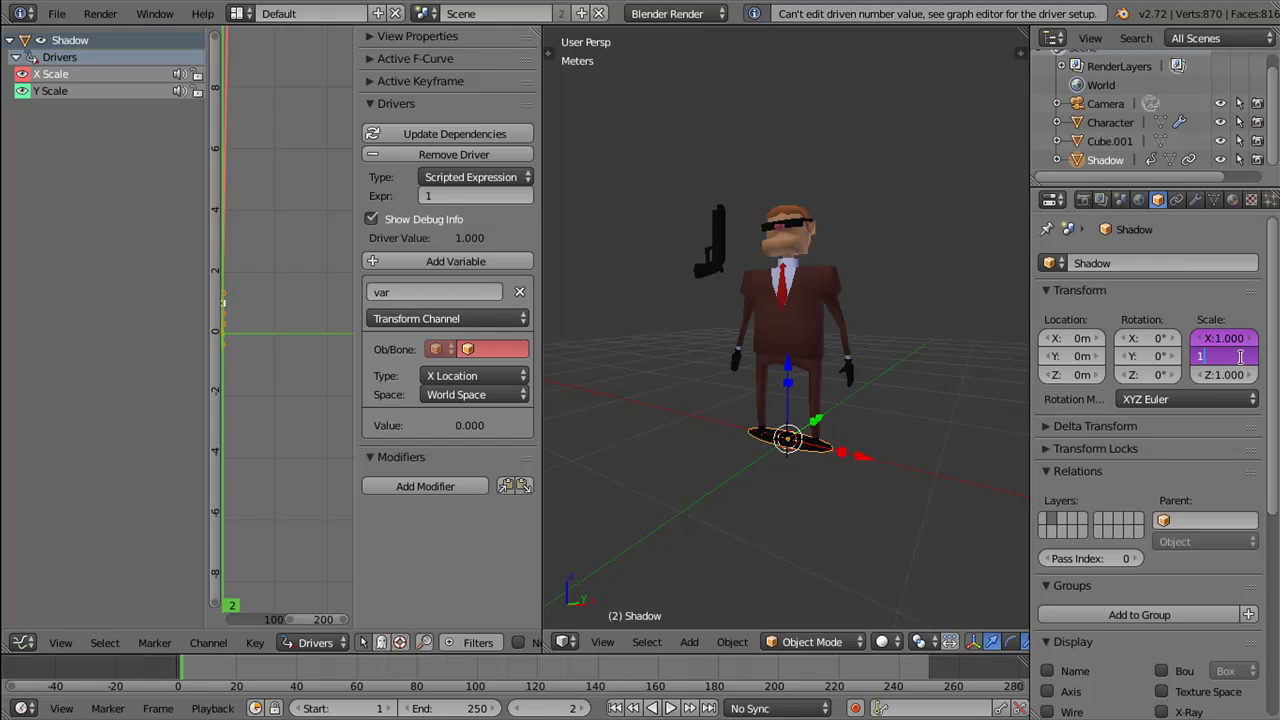
{"action": "key", "text": "Return"}
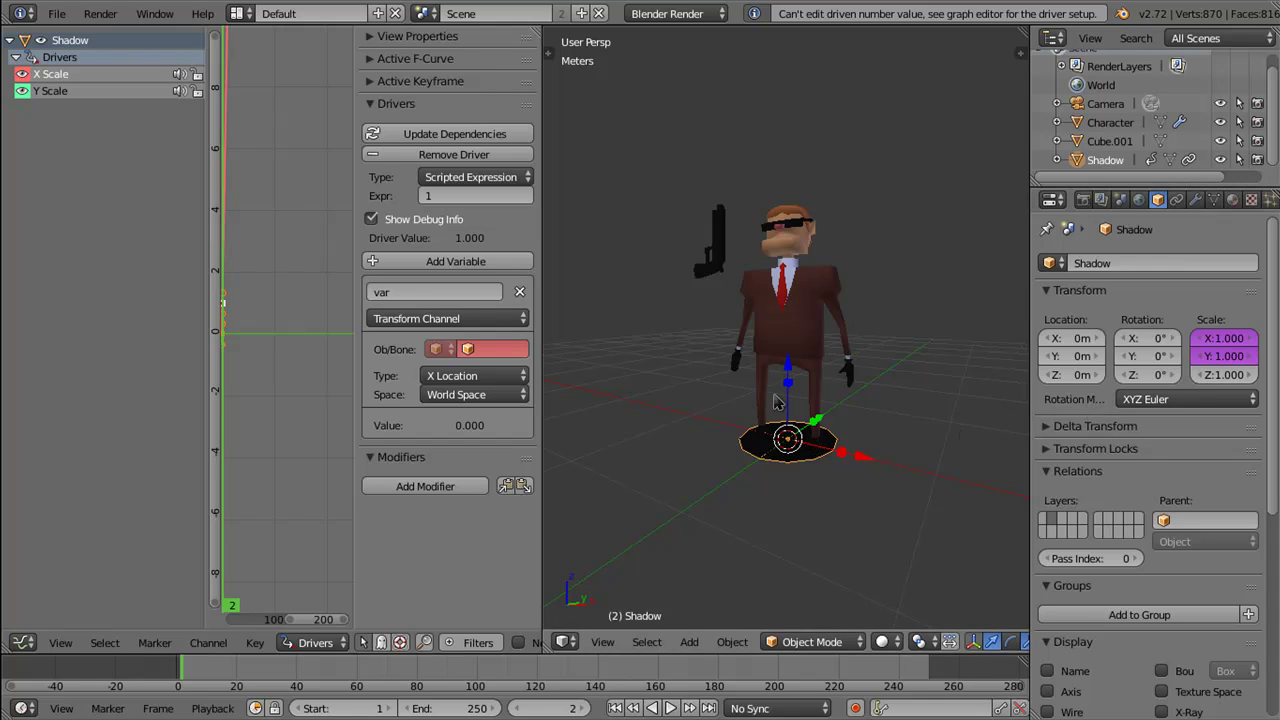
Step: Set the X Scale driver expression to 1-var, reading the Character's Z Location
{"action": "left_click", "coordinate": [493, 196]}
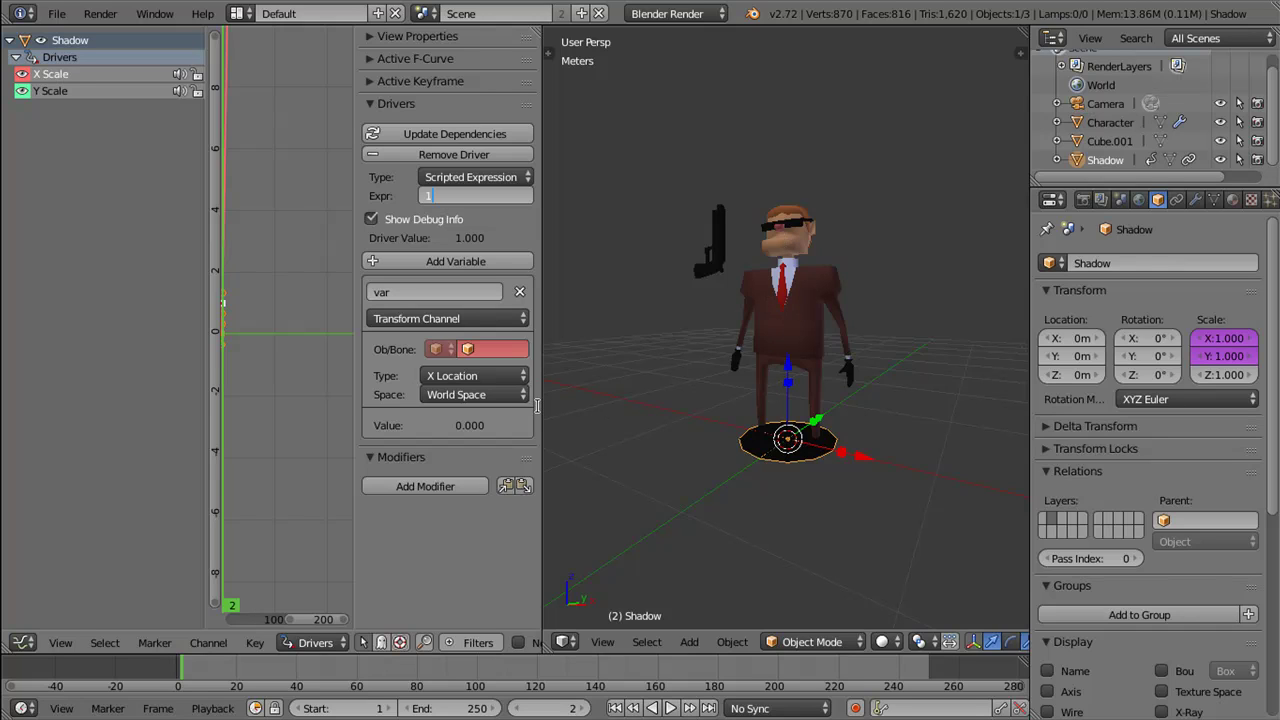
{"action": "key", "text": "Return"}
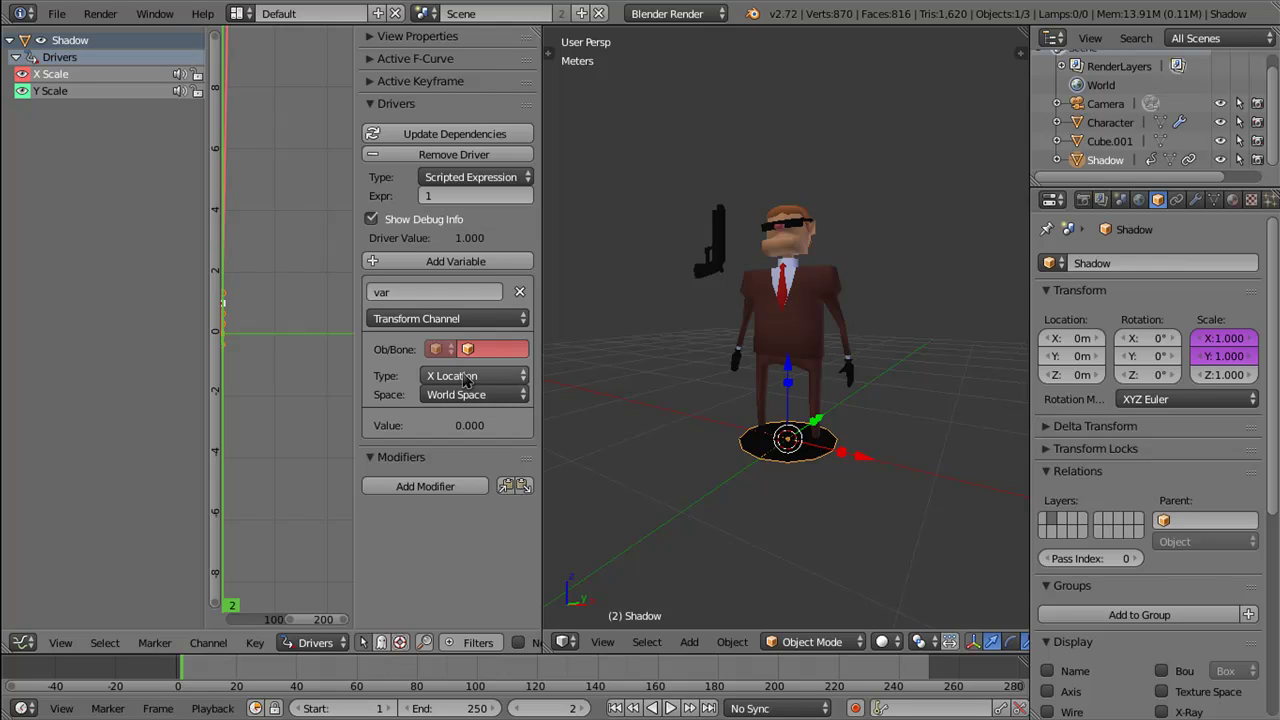
{"action": "left_click", "coordinate": [465, 377]}
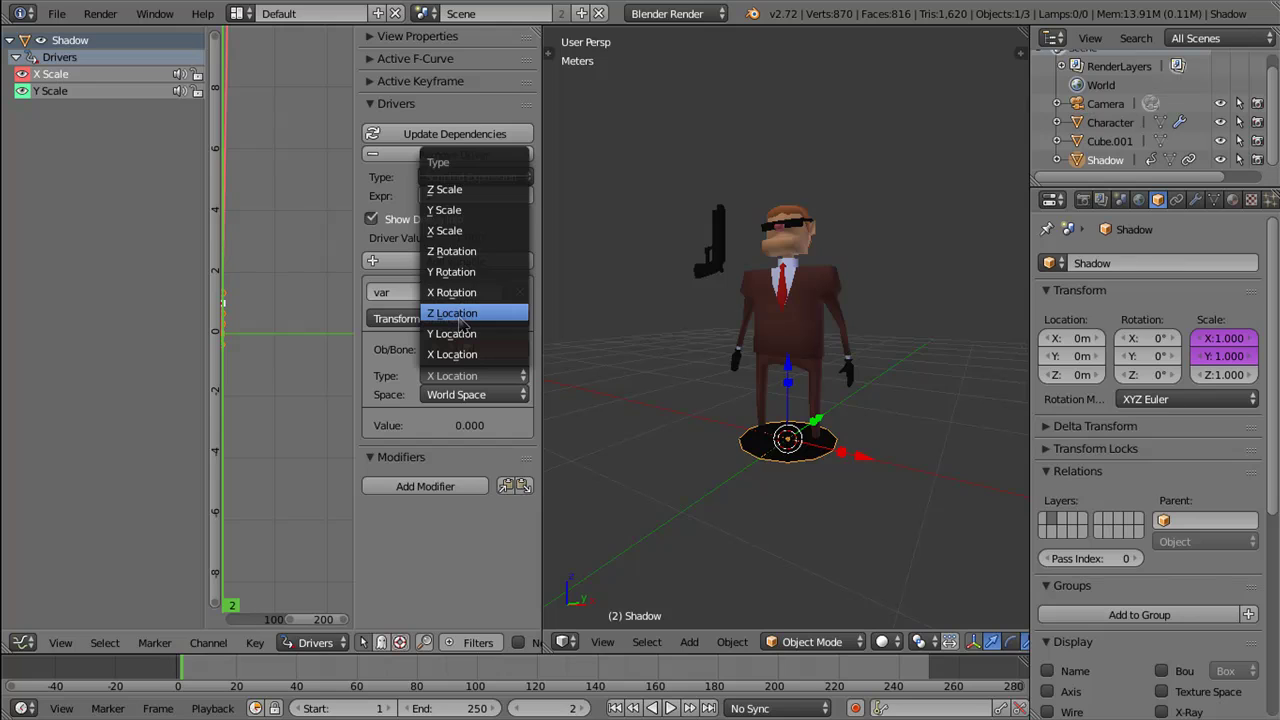
{"action": "left_click", "coordinate": [463, 313]}
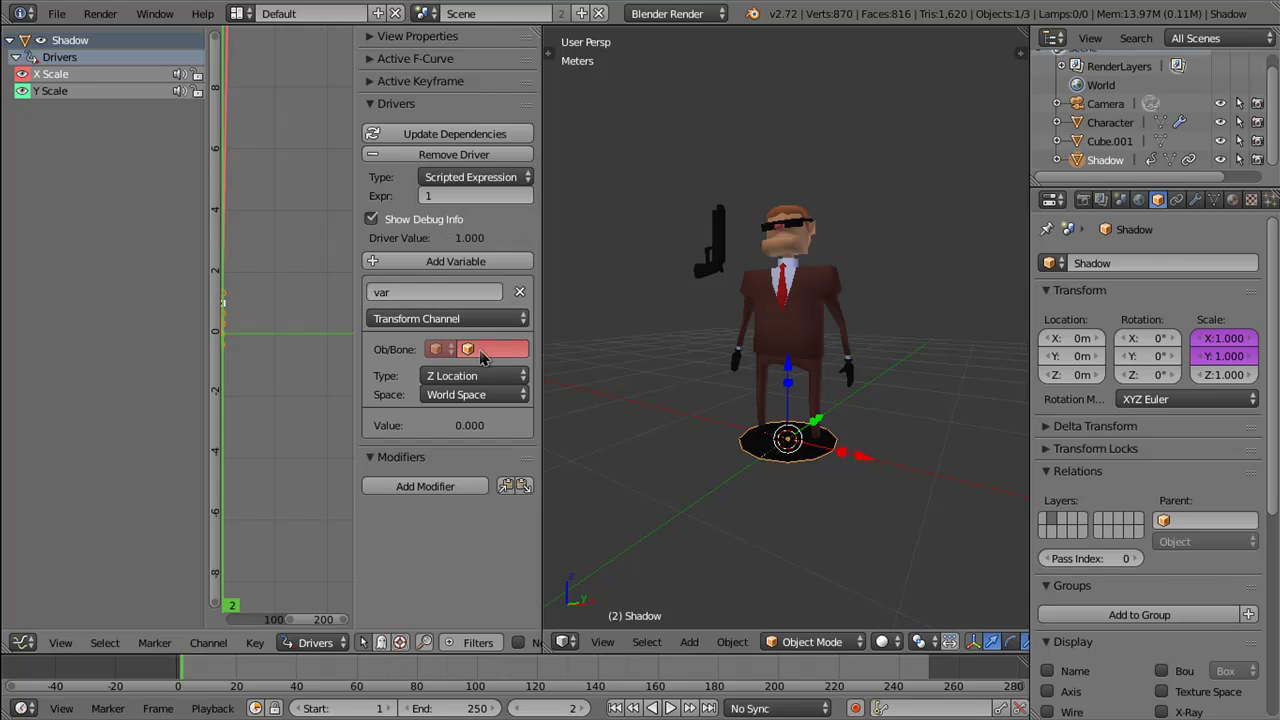
{"action": "left_click", "coordinate": [485, 348]}
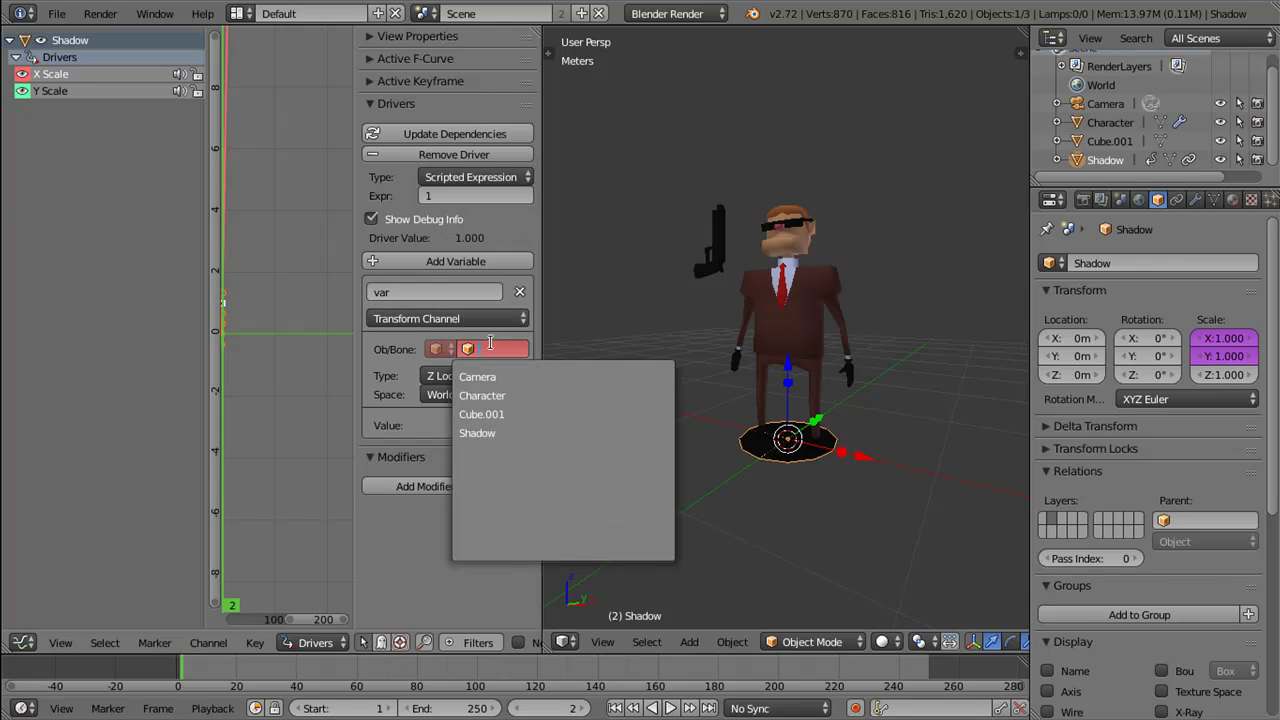
{"action": "left_click", "coordinate": [495, 397]}
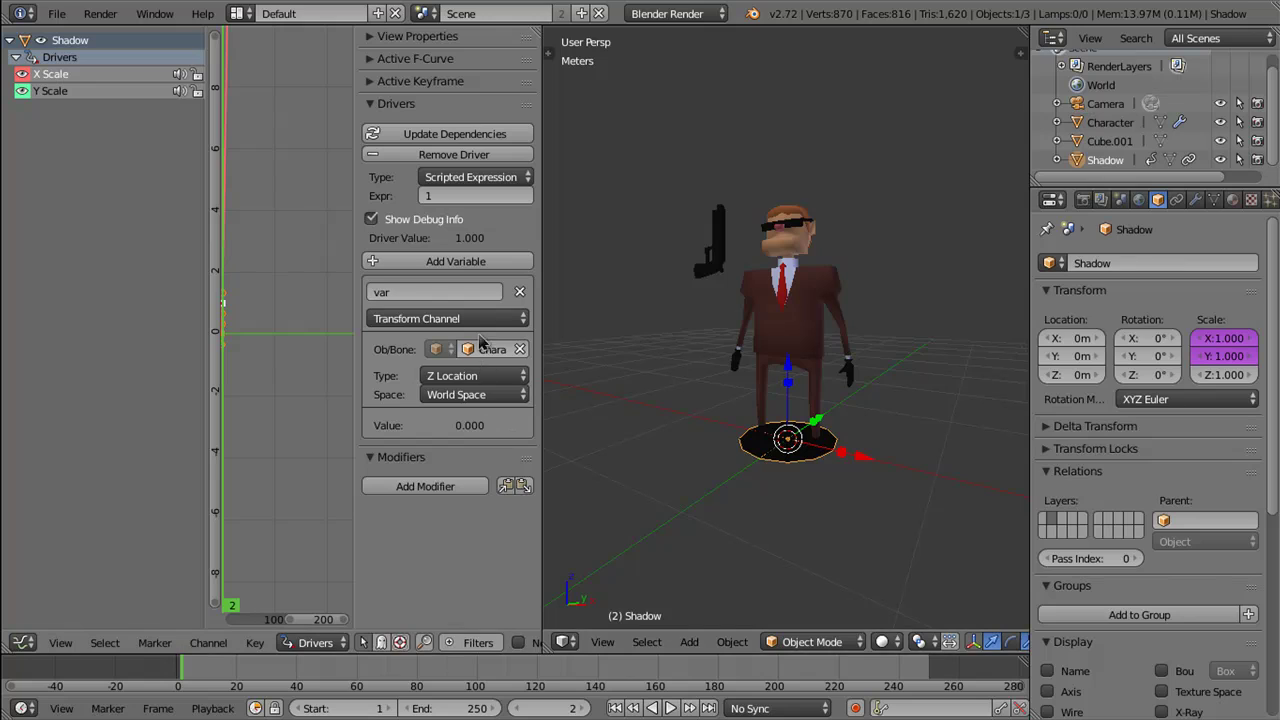
{"action": "left_click", "coordinate": [466, 197]}
{"action": "type", "text": "-var"}
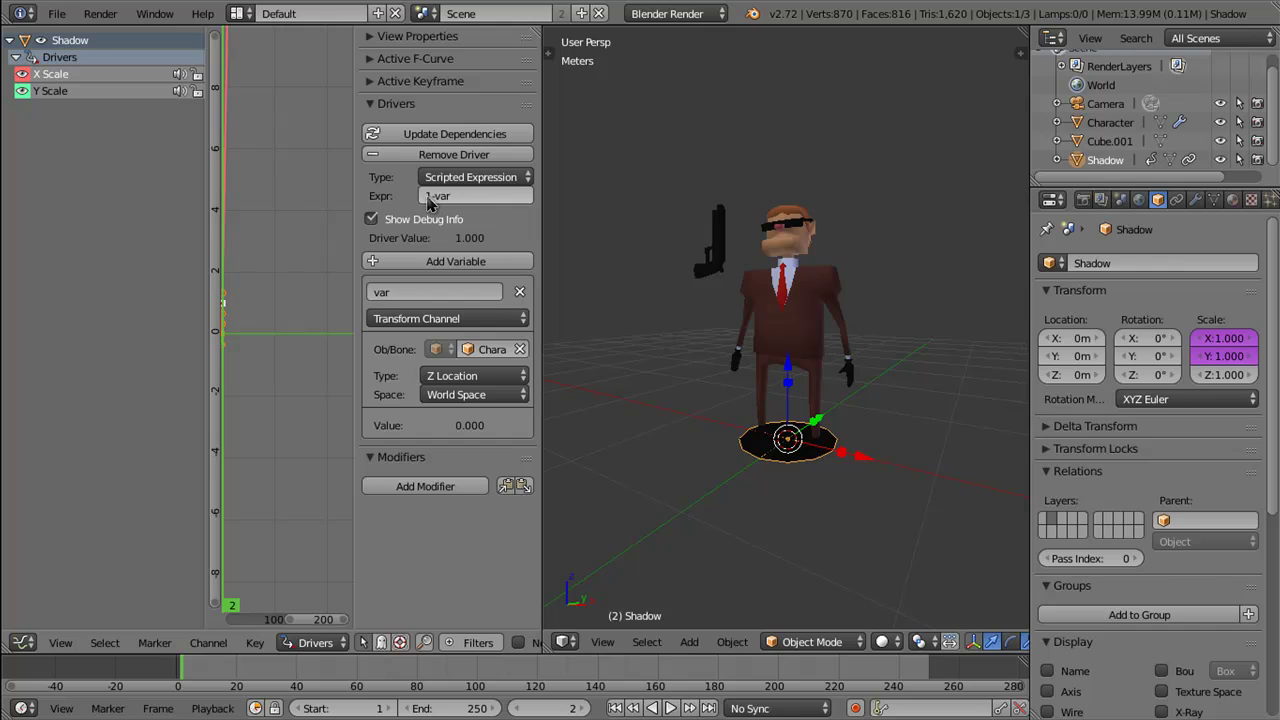
Step: Raise the Character along Z to test the shadow, reset his location, and reselect the Shadow
{"action": "key", "text": "g"}
{"action": "key", "text": "z"}
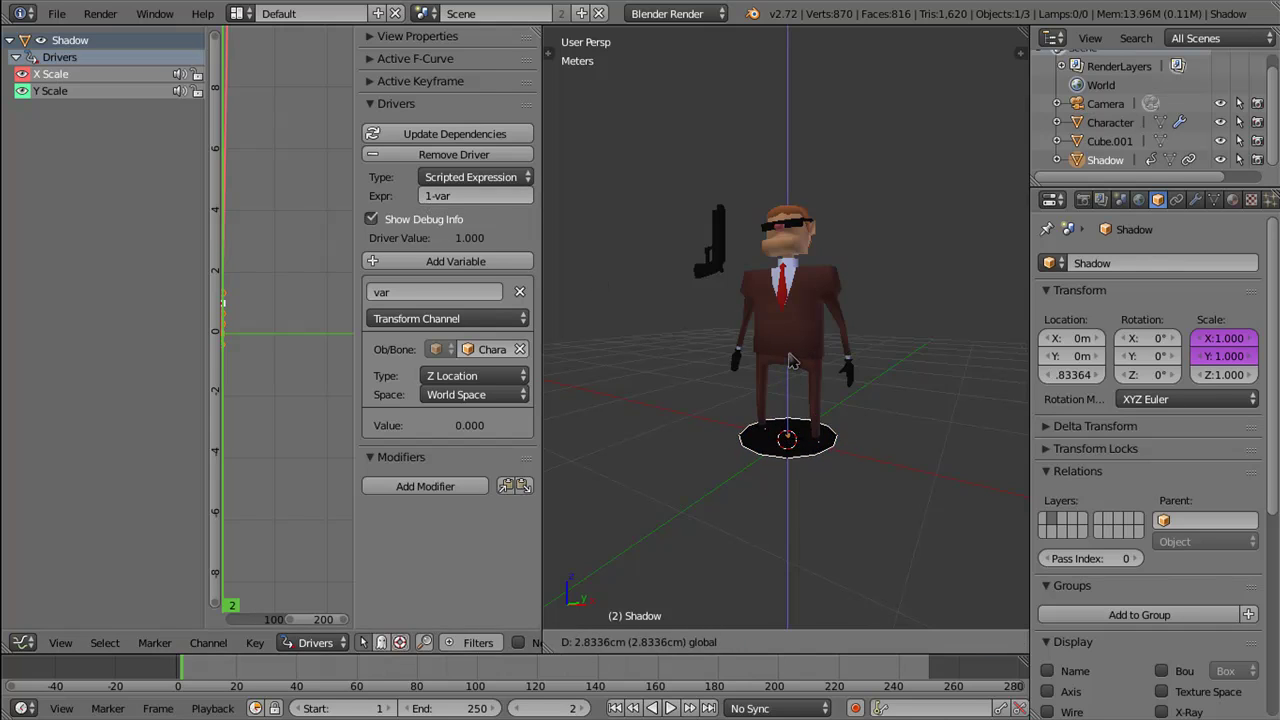
{"action": "key", "text": "Escape"}
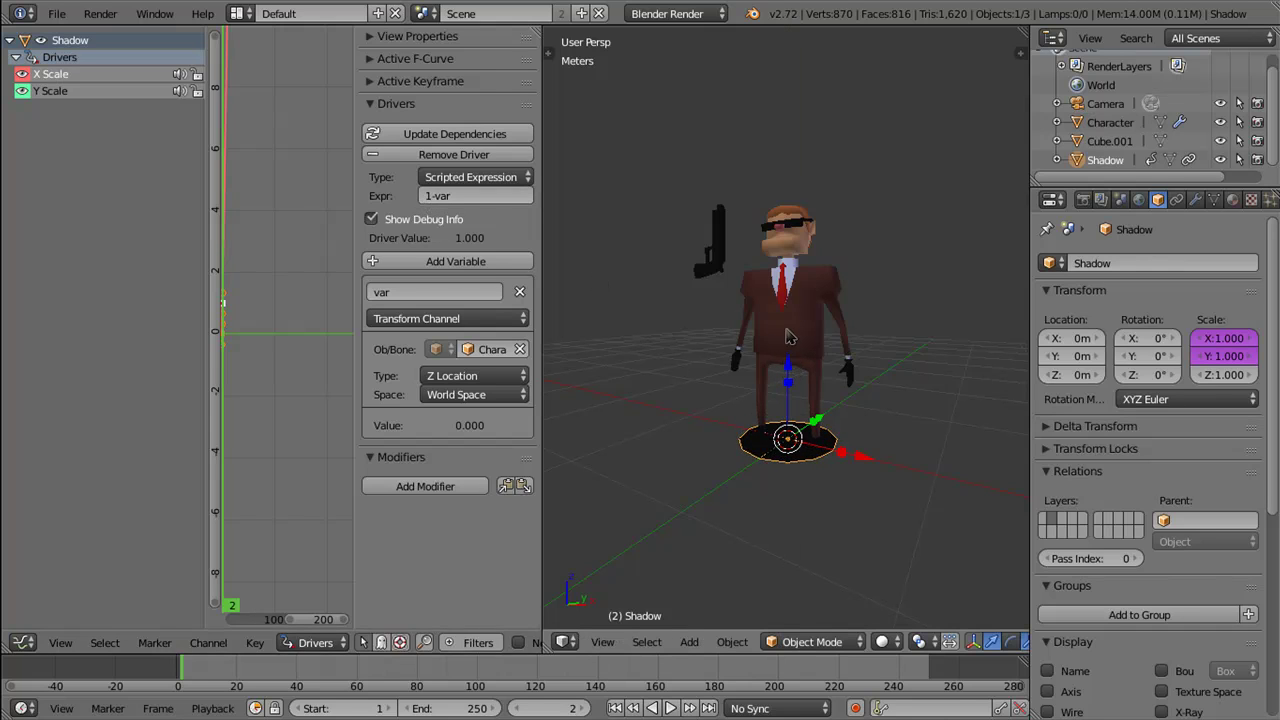
{"action": "right_click", "coordinate": [785, 355]}
{"action": "key", "text": "g"}
{"action": "key", "text": "z"}
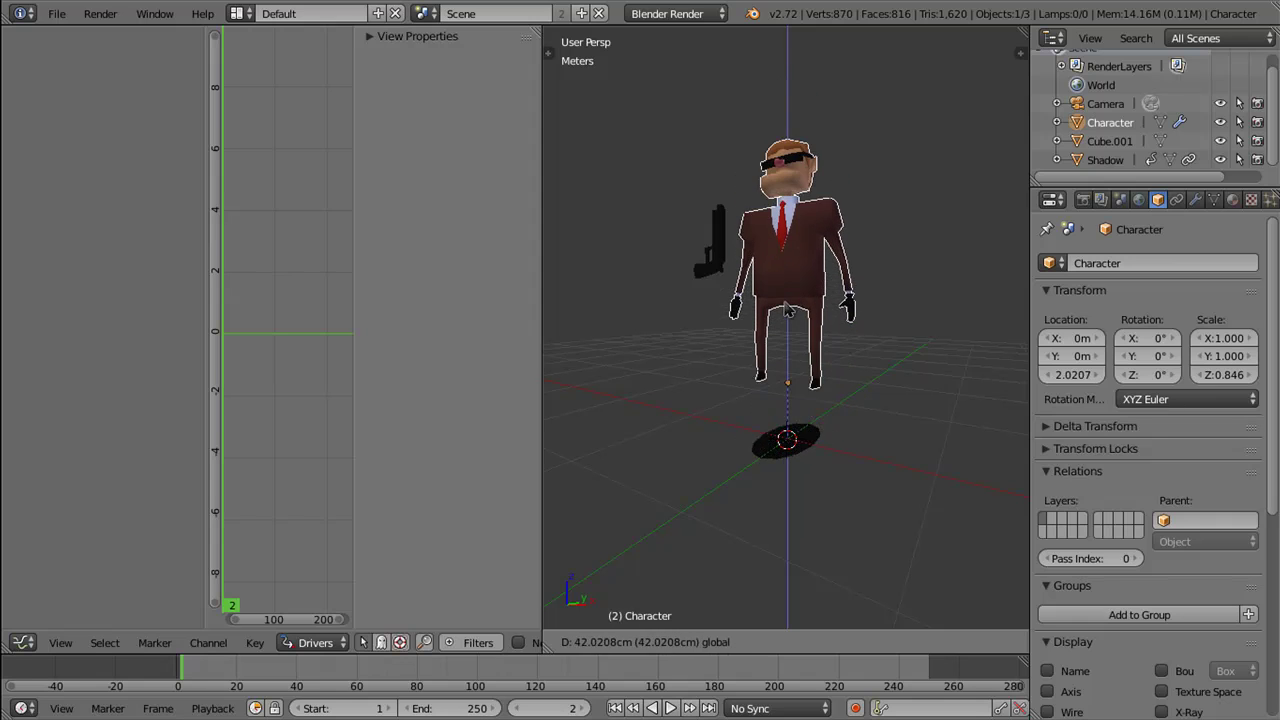
{"action": "left_click", "coordinate": [805, 313]}
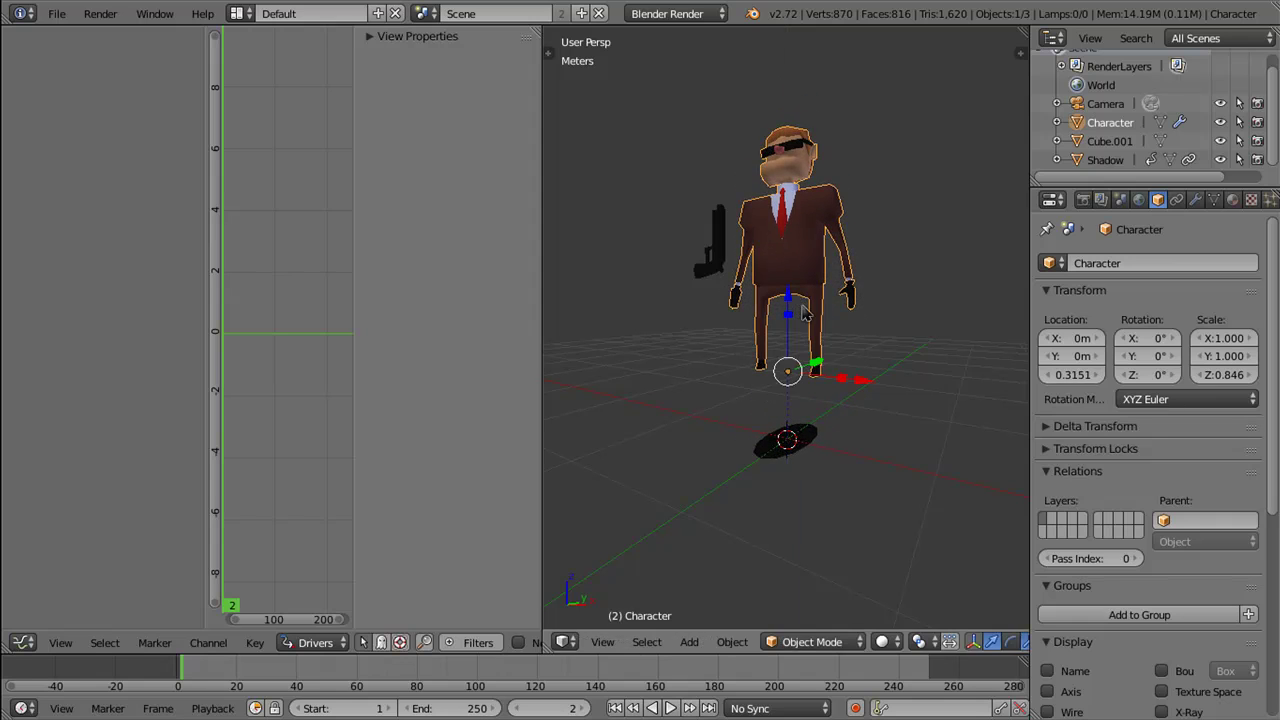
{"action": "key", "text": "alt+g"}
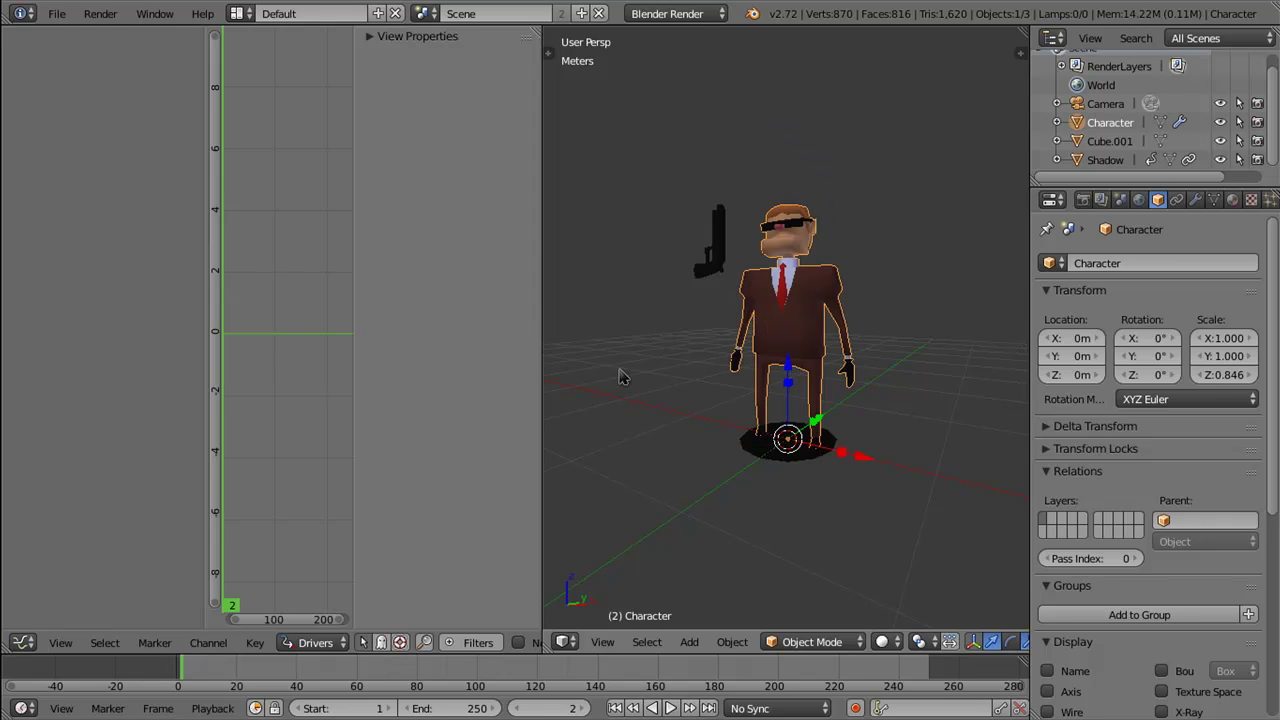
{"action": "right_click", "coordinate": [797, 452]}
Step: Set the X Scale expression to 1-(var*2) and test it by lifting and resetting the Character
{"action": "left_click", "coordinate": [462, 195]}
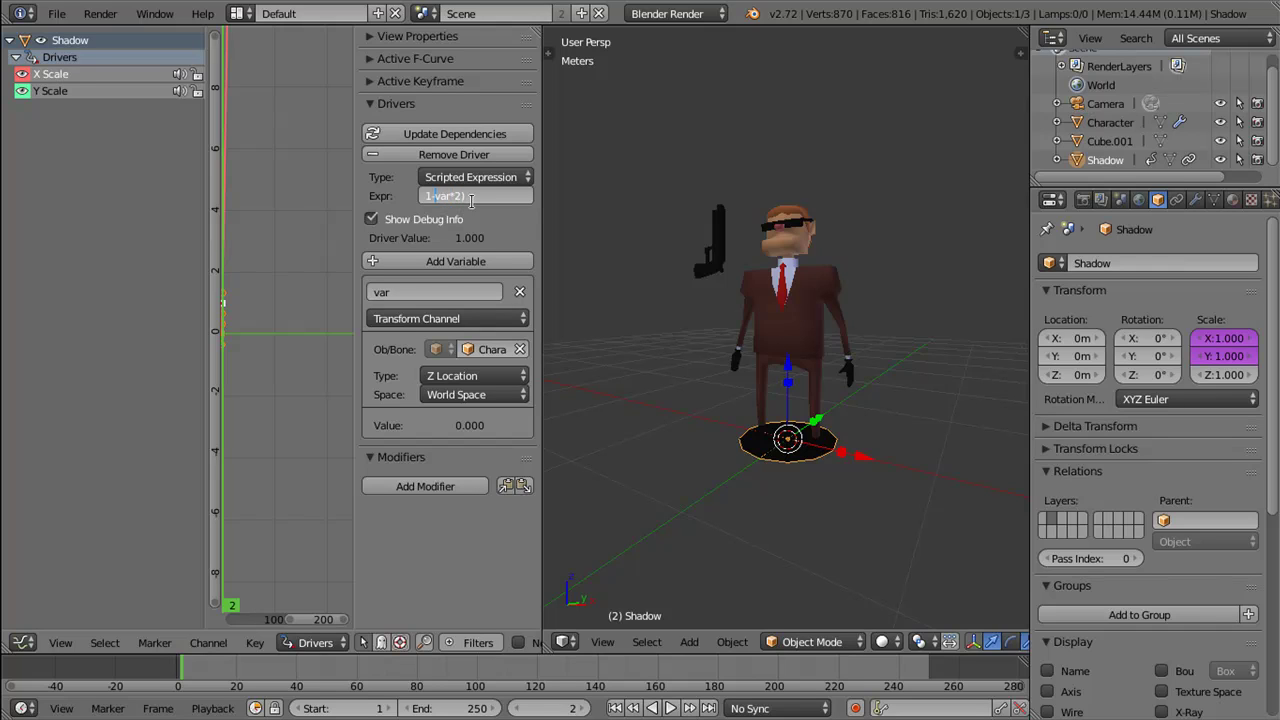
{"action": "type", "text": "("}
{"action": "key", "text": "Return"}
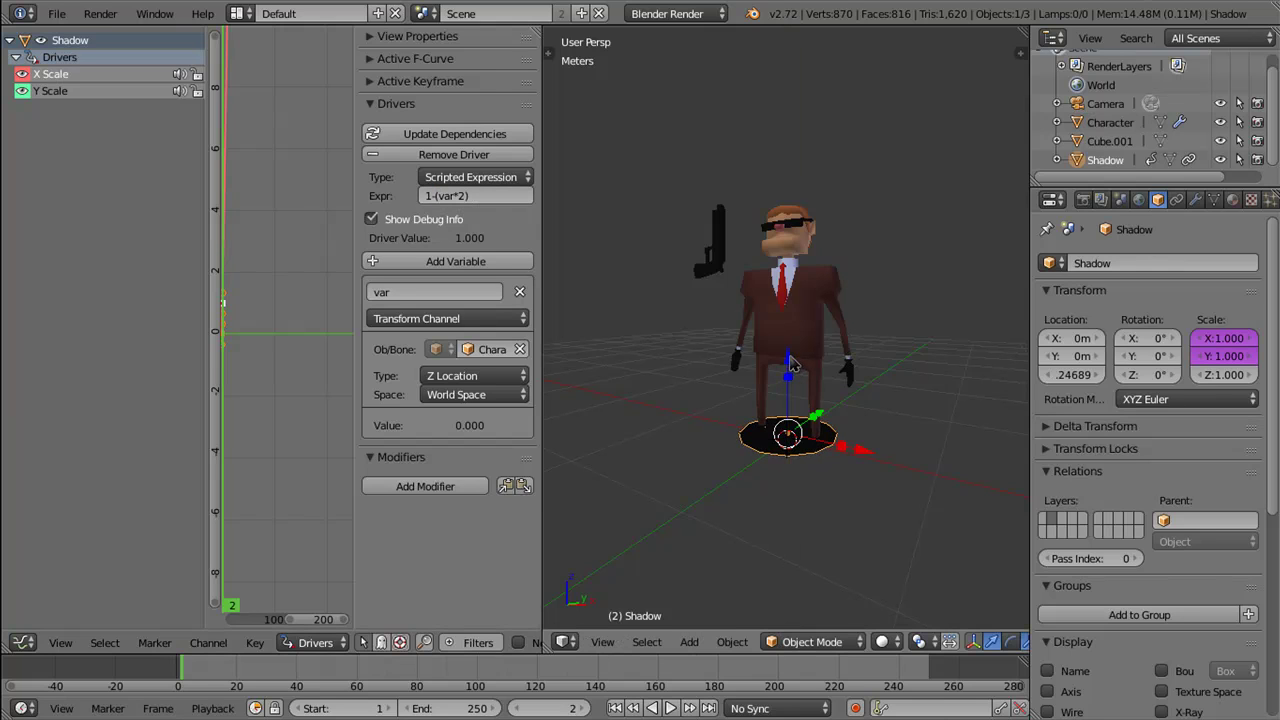
{"action": "right_click", "coordinate": [790, 372]}
{"action": "key", "text": "g"}
{"action": "key", "text": "z"}
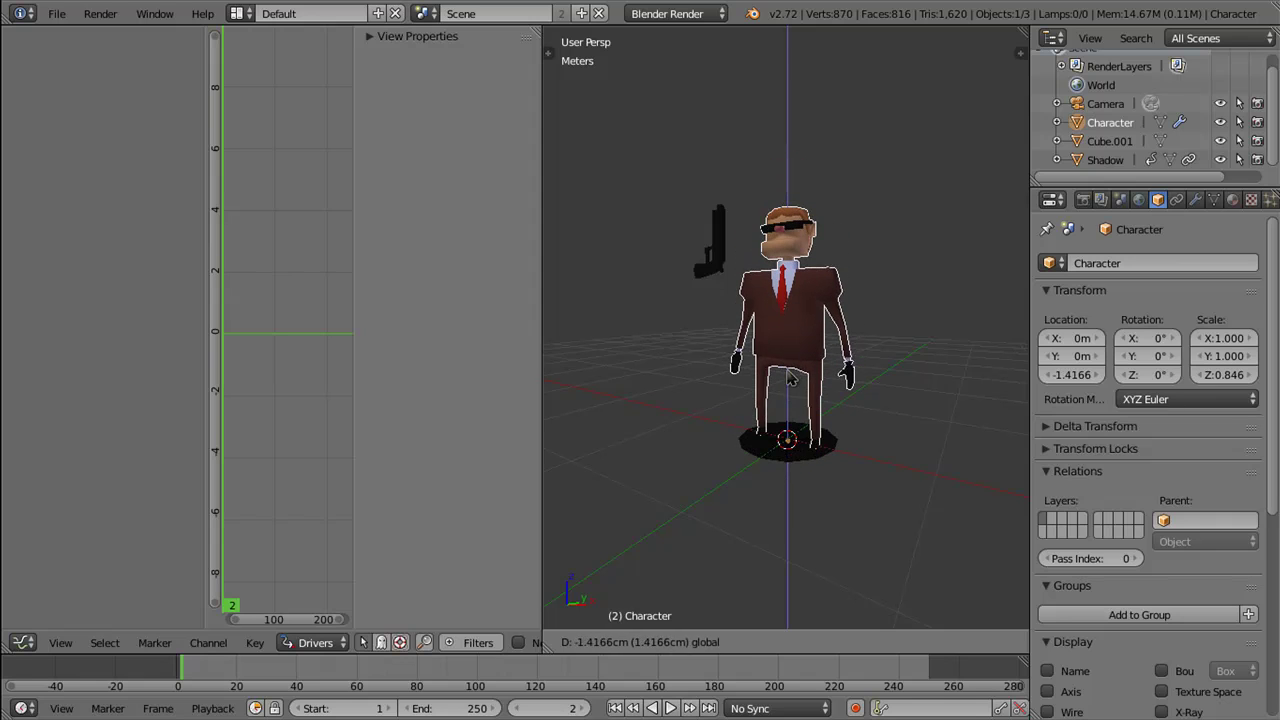
{"action": "left_click", "coordinate": [793, 368]}
{"action": "key", "text": "alt+g"}
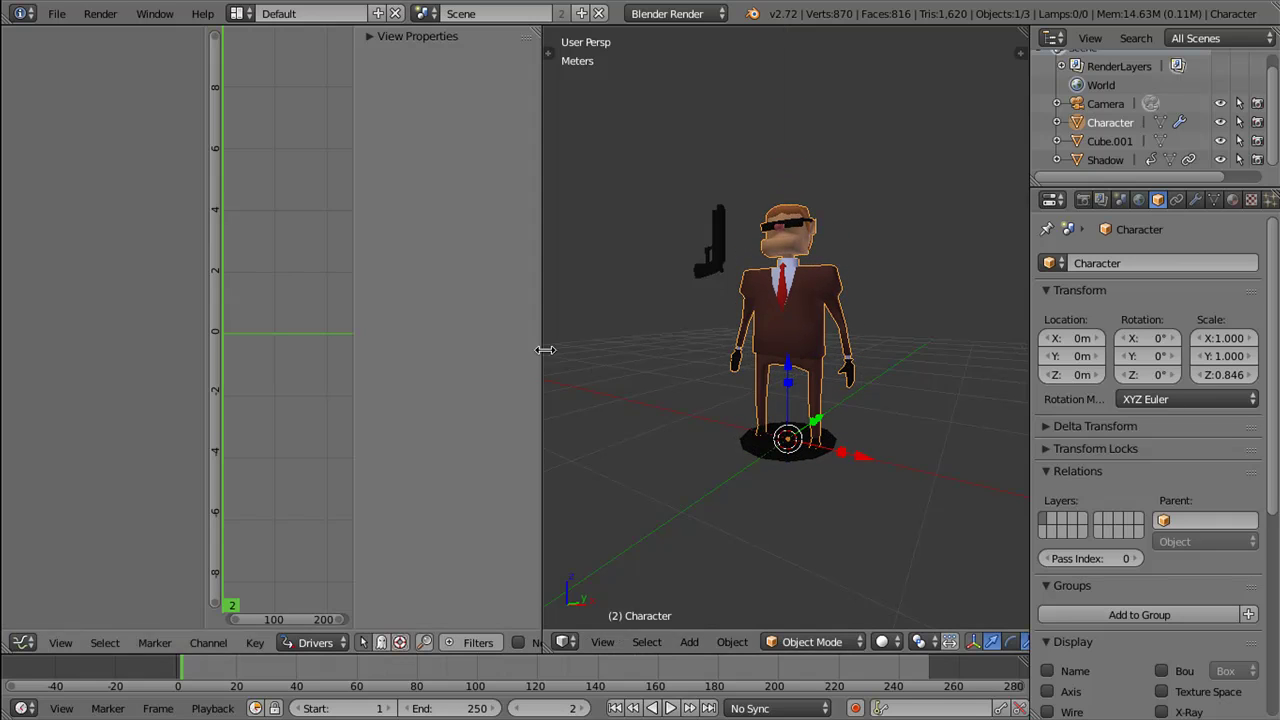
{"action": "right_click", "coordinate": [797, 458]}
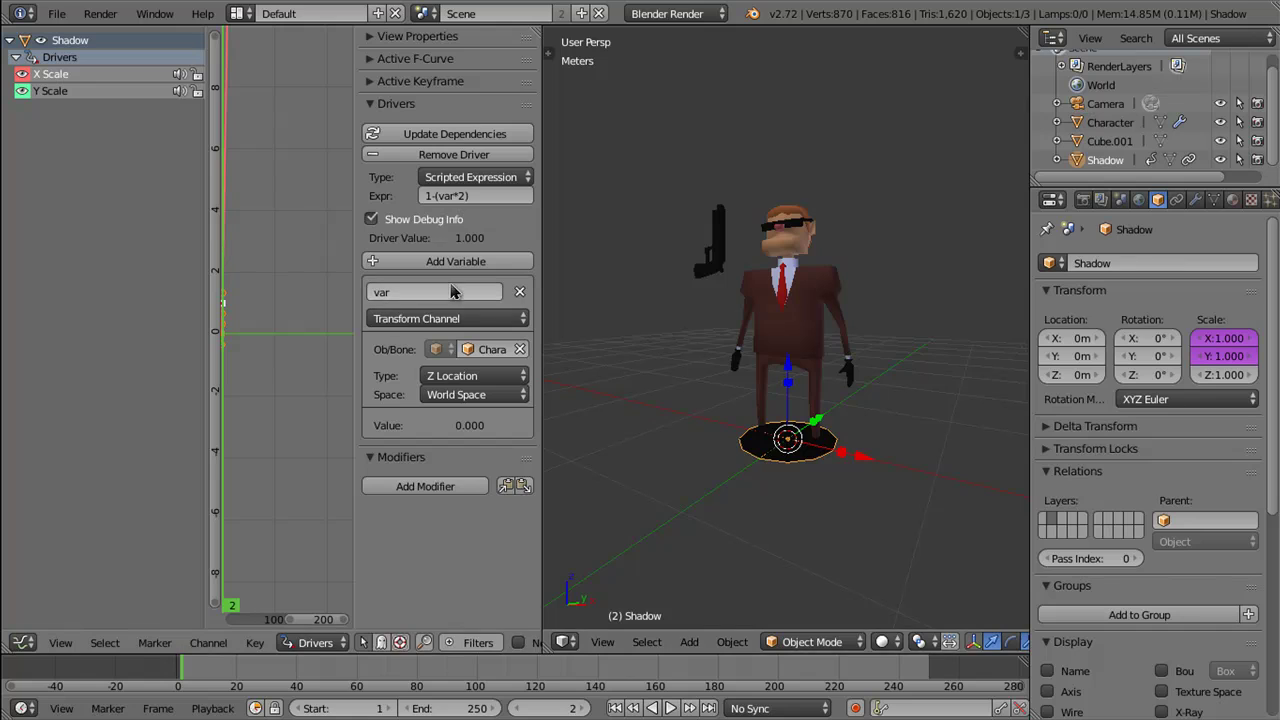
Step: Point the Y Scale driver's variable at Character's Z Location with expression 1-(var*2)
{"action": "left_click", "coordinate": [69, 95]}
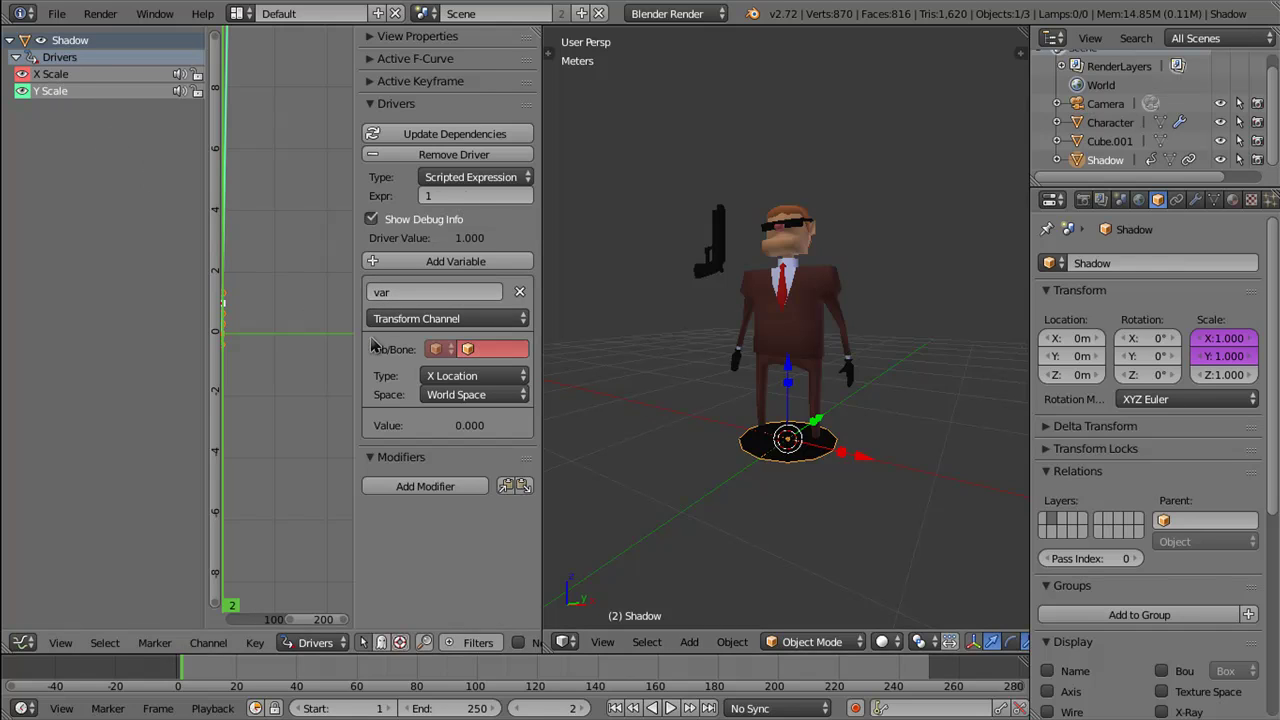
{"action": "left_click", "coordinate": [490, 348]}
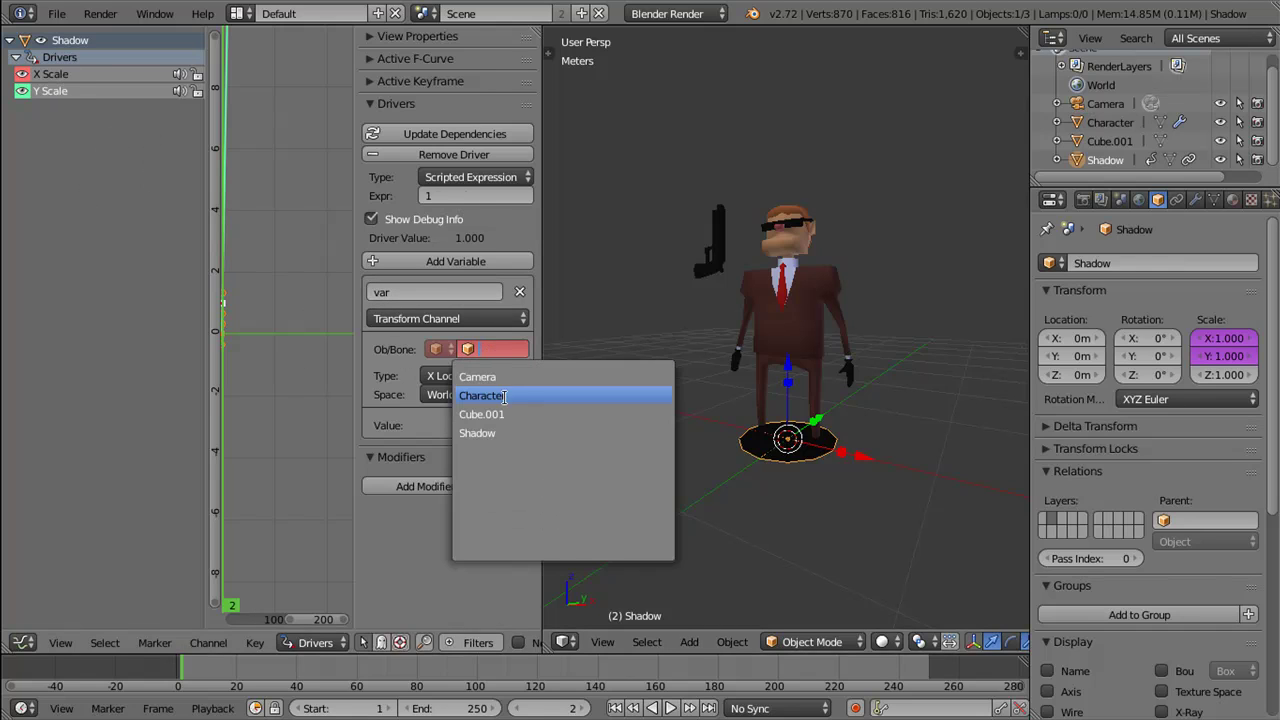
{"action": "left_click", "coordinate": [510, 400]}
{"action": "left_click", "coordinate": [487, 376]}
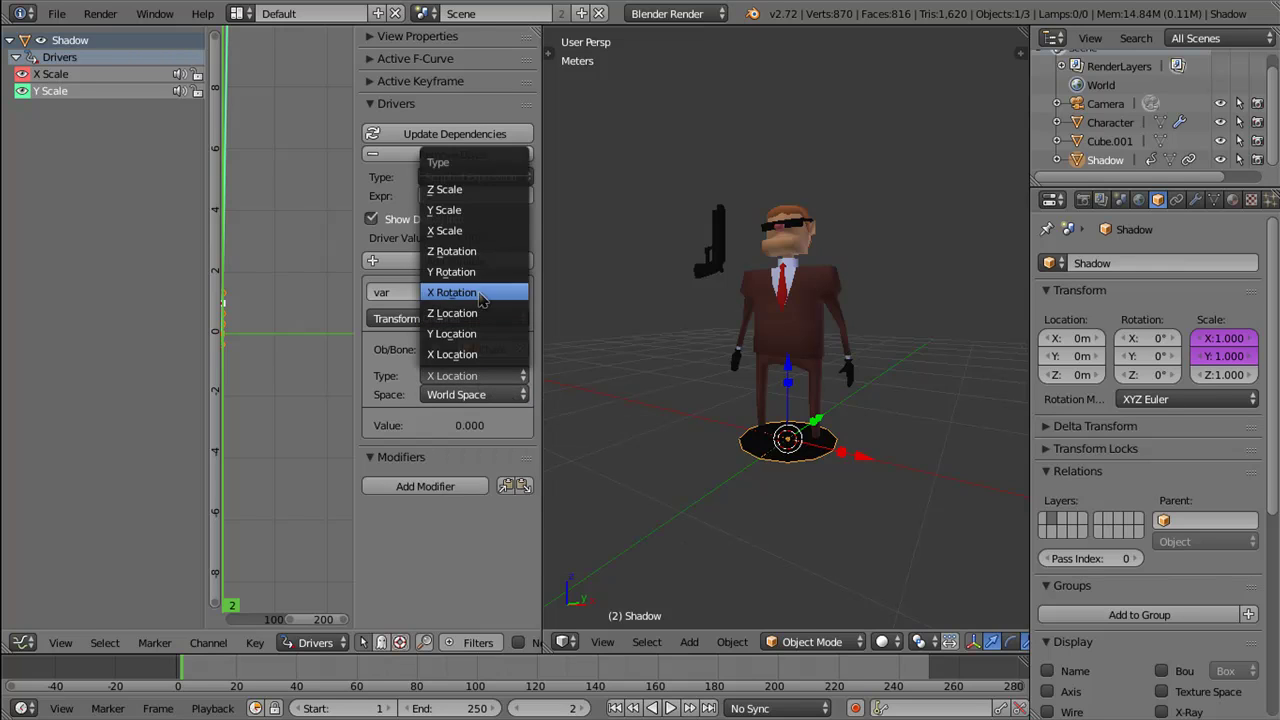
{"action": "left_click", "coordinate": [482, 318]}
{"action": "left_click", "coordinate": [483, 197]}
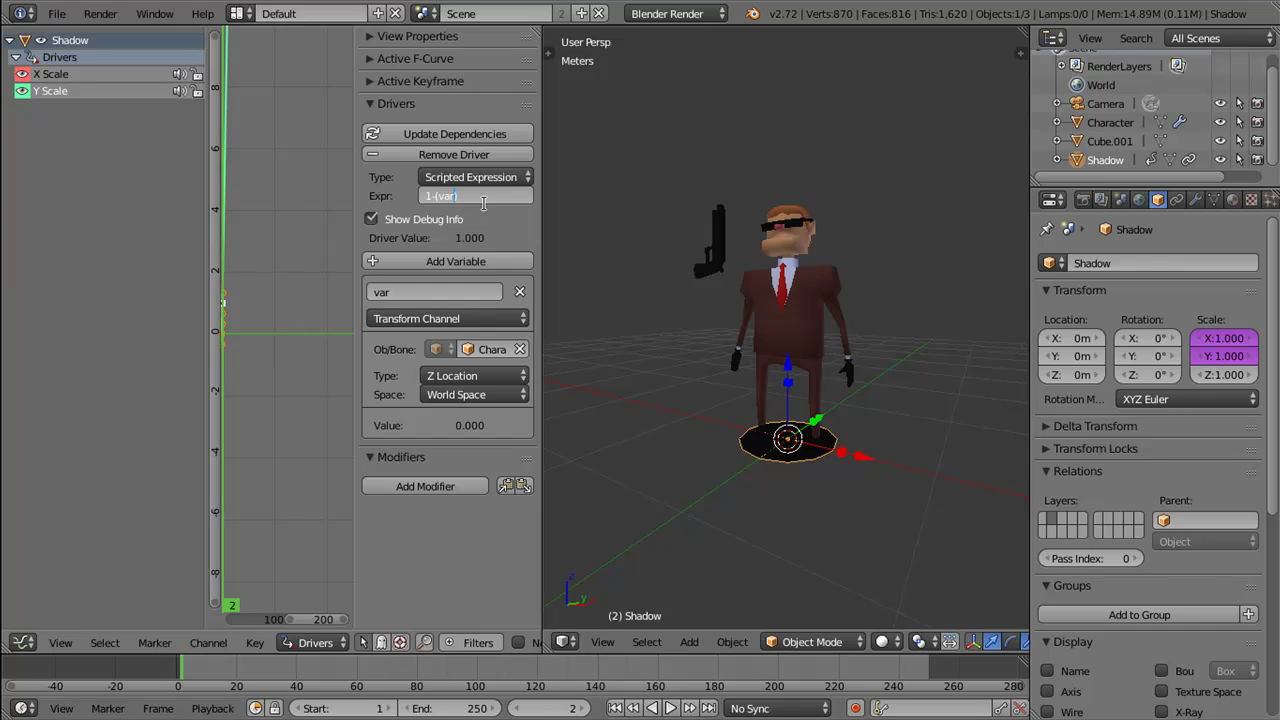
{"action": "key", "text": "Return"}
Step: Raise the Character high, then lower him near the ground to watch the shadow shrink and grow
{"action": "right_click", "coordinate": [806, 347]}
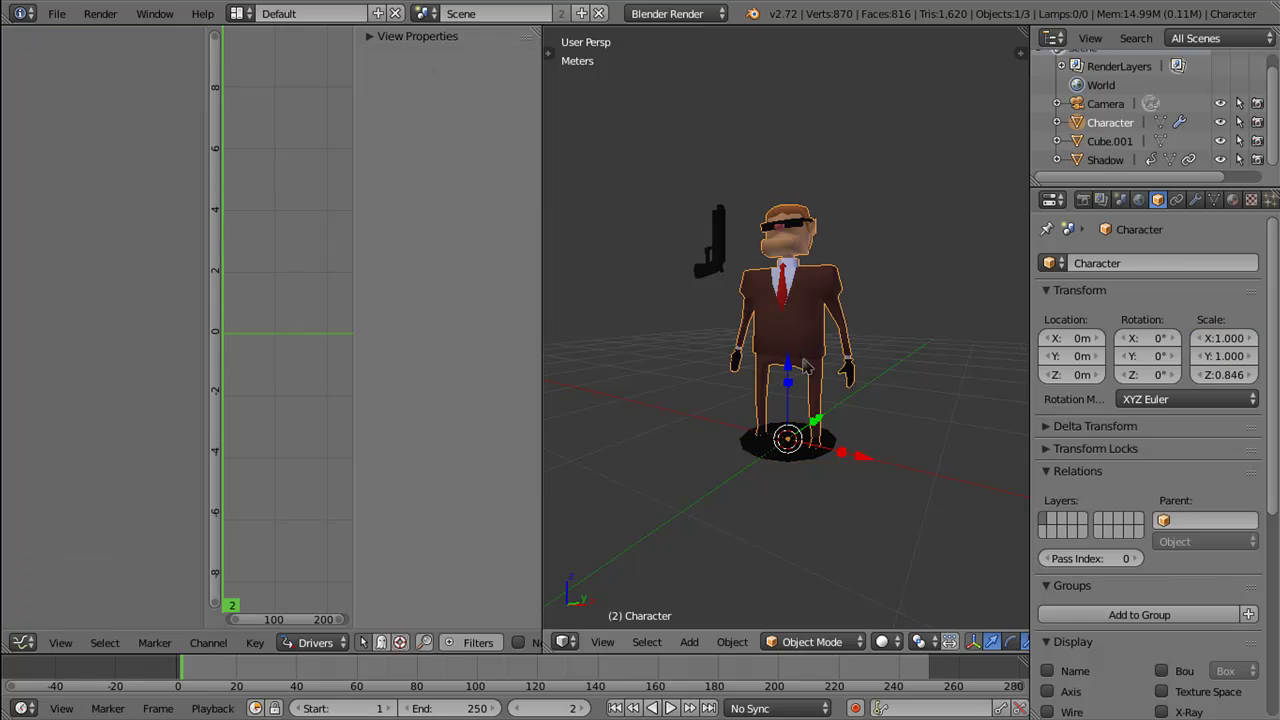
{"action": "key", "text": "g"}
{"action": "key", "text": "z"}
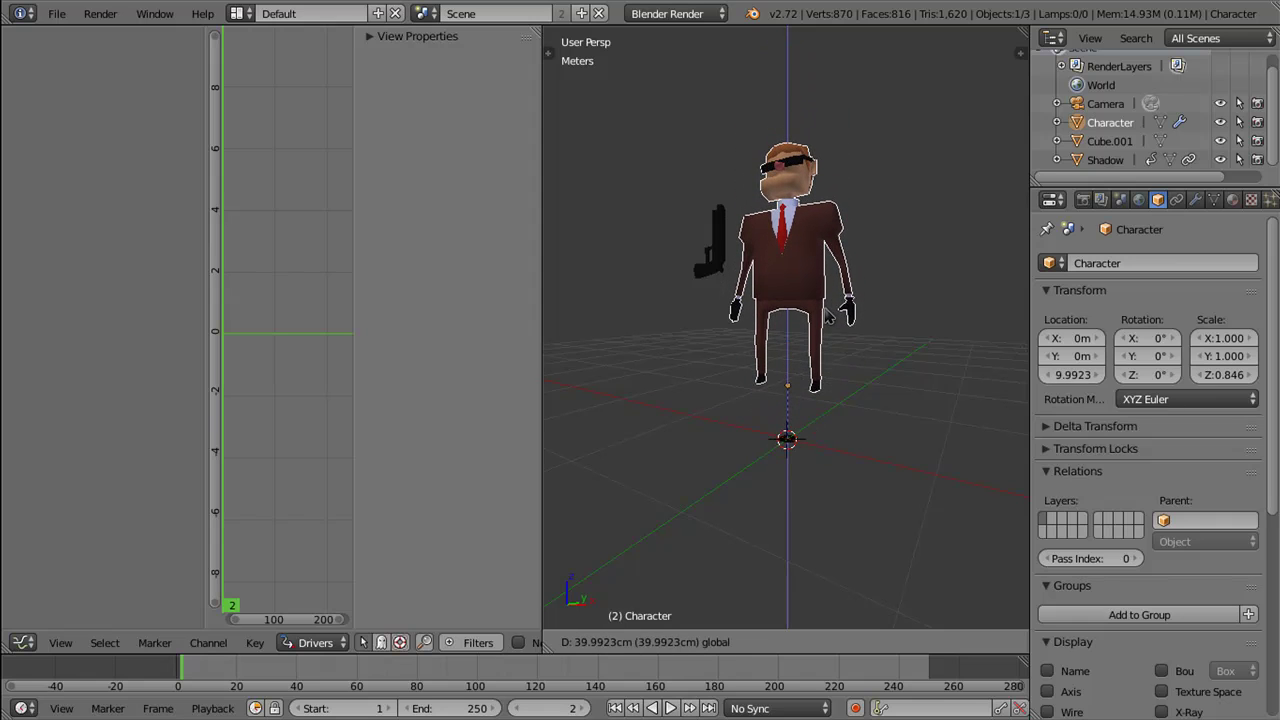
{"action": "left_click", "coordinate": [828, 315]}
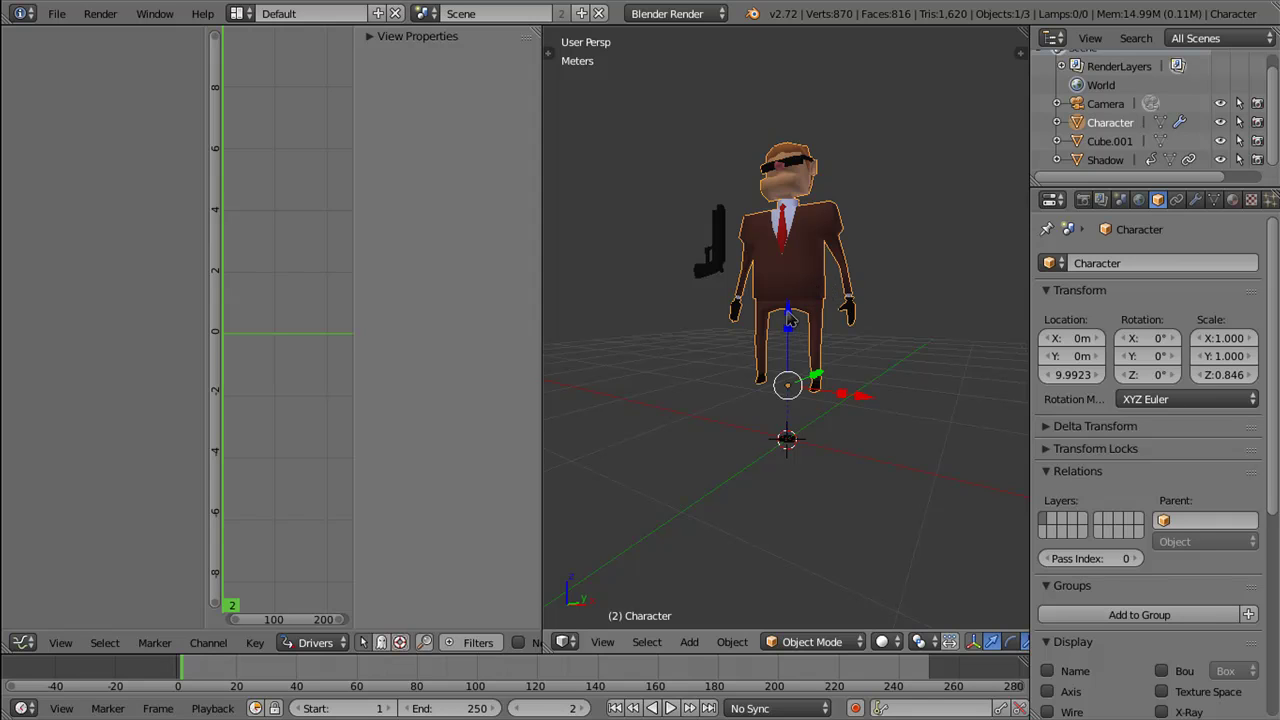
{"action": "key", "text": "g"}
{"action": "key", "text": "z"}
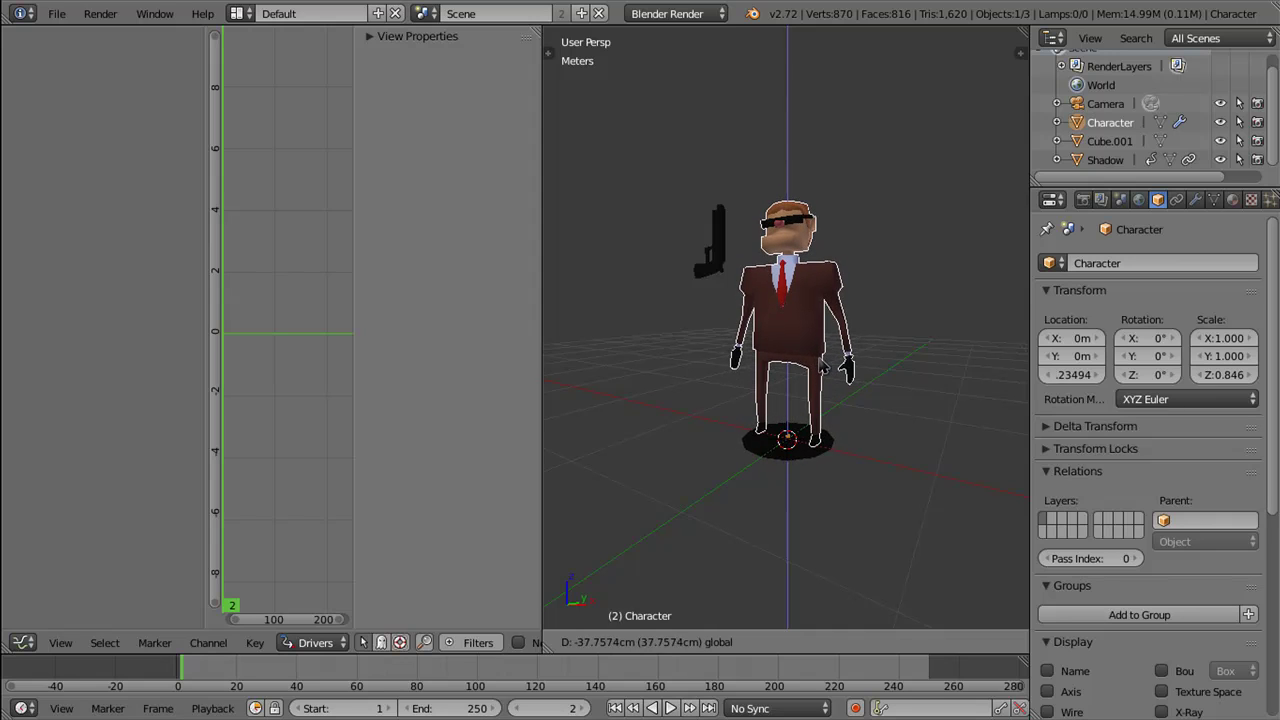
{"action": "left_click", "coordinate": [820, 366]}
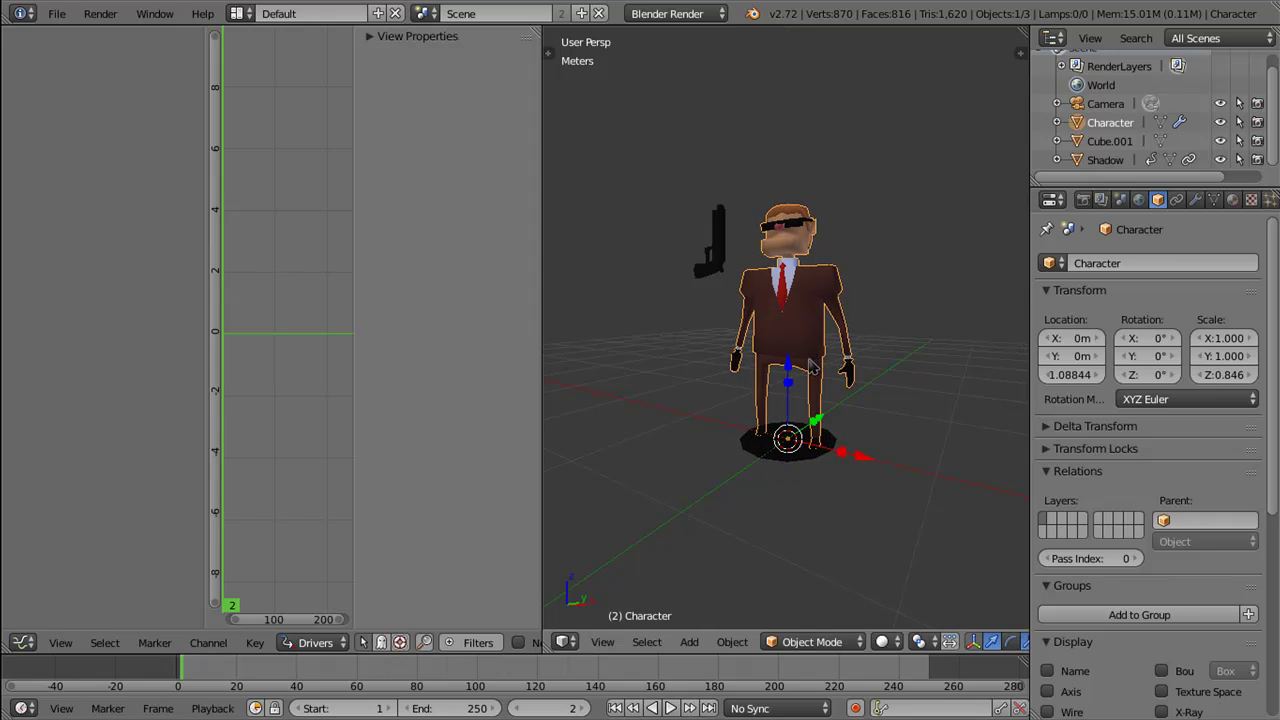
Step: Merge the 3D view over the Drivers area, orbit to a front view, and lift the Character slightly
{"action": "left_click_drag", "start_coordinate": [550, 50], "coordinate": [485, 67]}
{"action": "left_click_drag", "start_coordinate": [756, 405], "coordinate": [762, 433]}
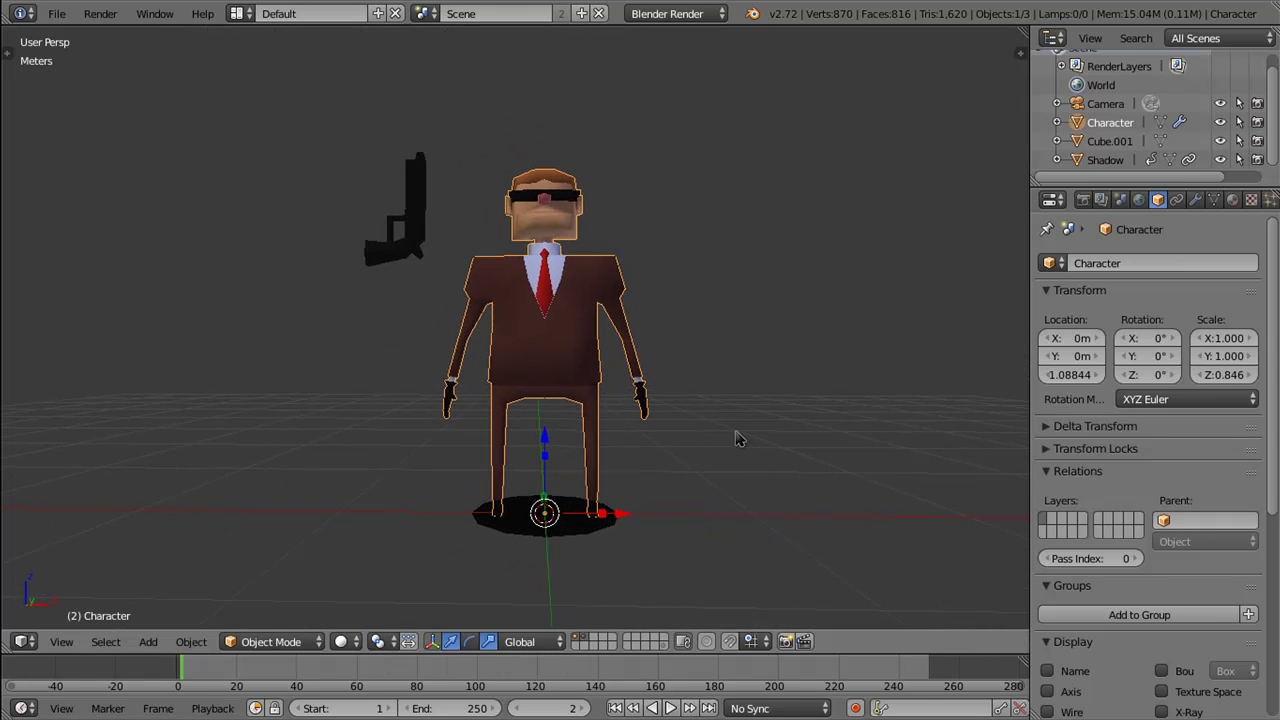
{"action": "left_click_drag", "start_coordinate": [550, 445], "coordinate": [551, 414]}
Step: Render the frame and display the Viewer Node composite in the Image Editor
{"action": "key", "text": "F12"}
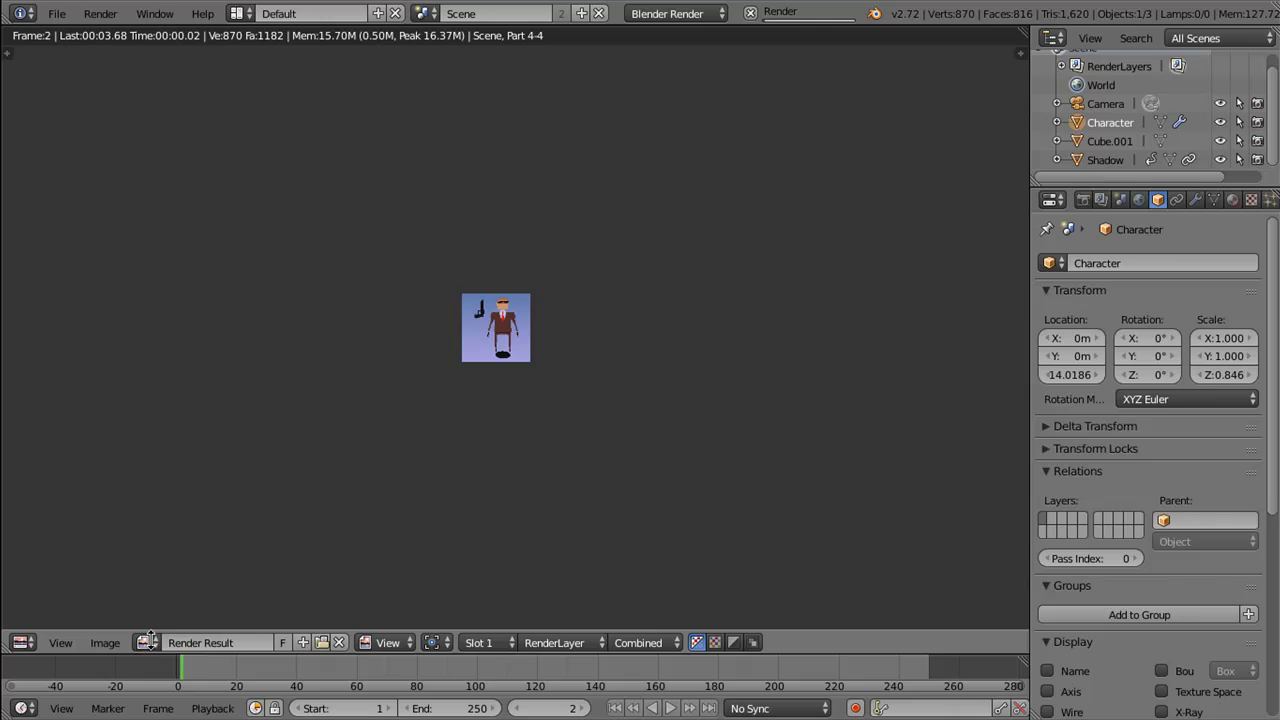
{"action": "left_click", "coordinate": [143, 643]}
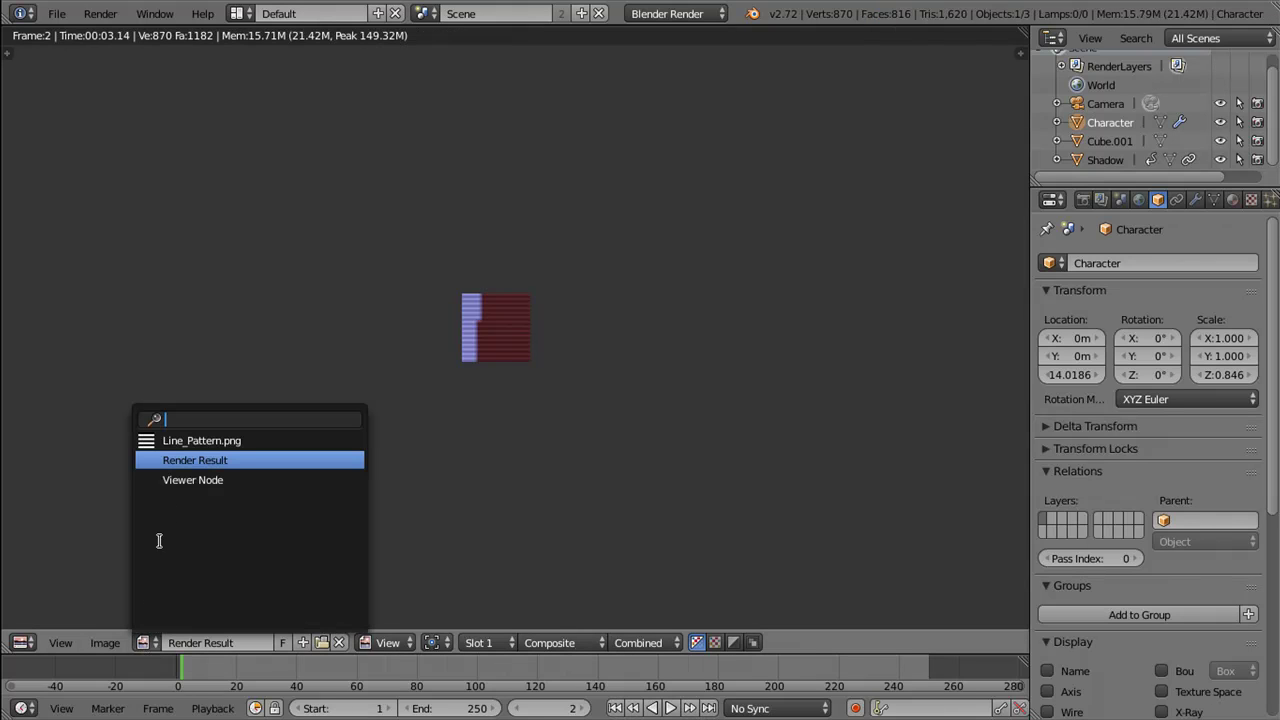
{"action": "left_click", "coordinate": [188, 486]}
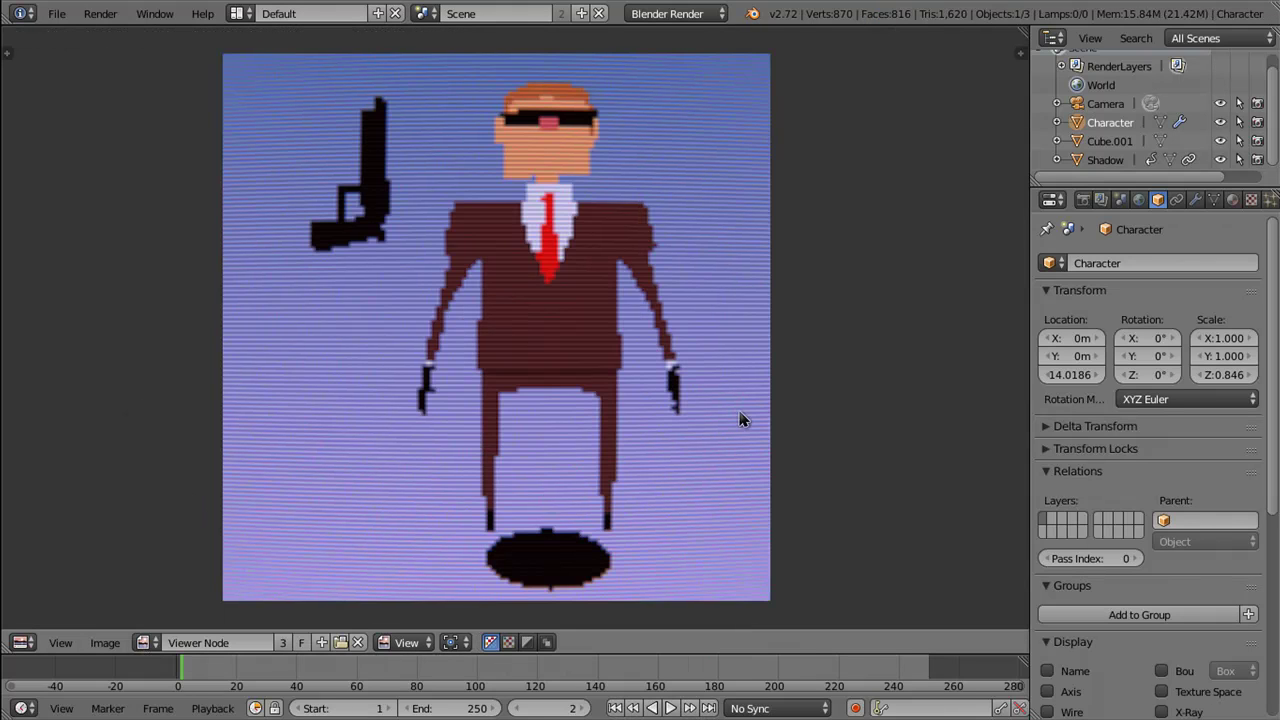
{"action": "left_click_drag", "start_coordinate": [738, 410], "coordinate": [743, 354]}
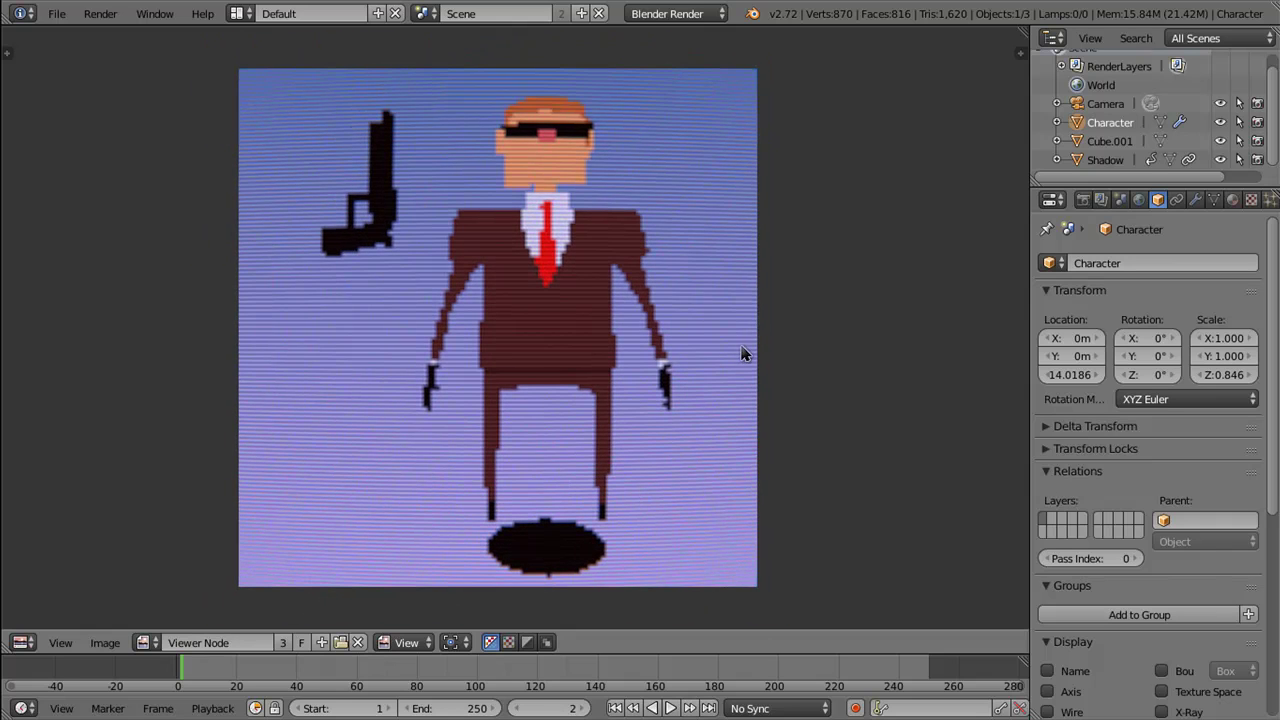